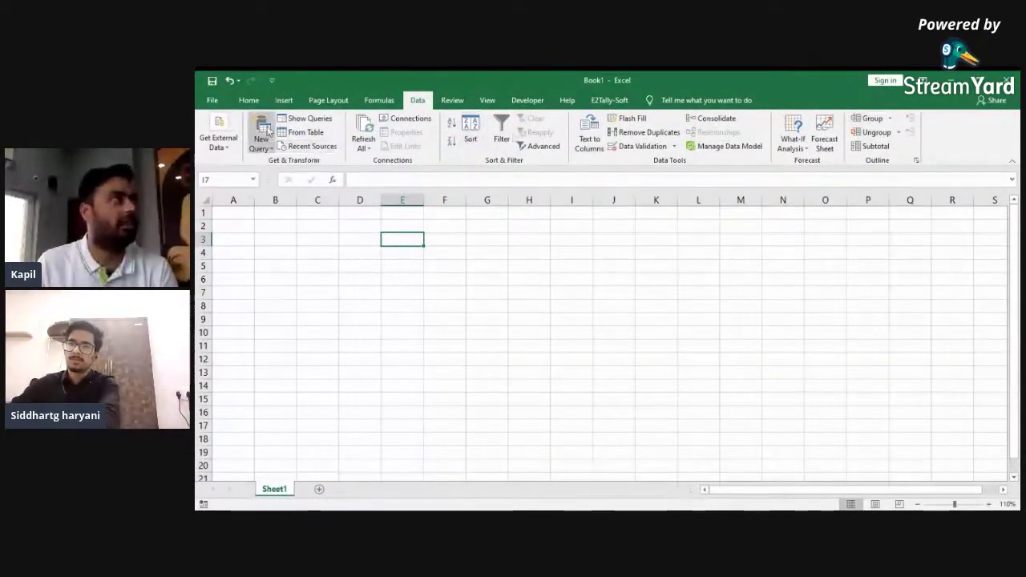
# Browse the Insert, Page Layout, Formulas, Data and View ribbon tabs.
pyautogui.click(281, 103)
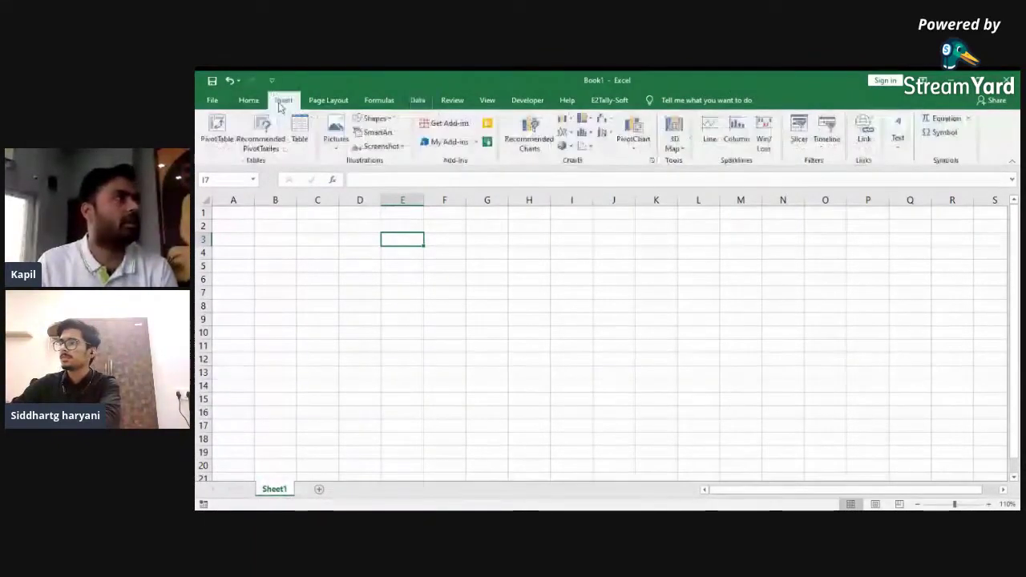
pyautogui.click(328, 100)
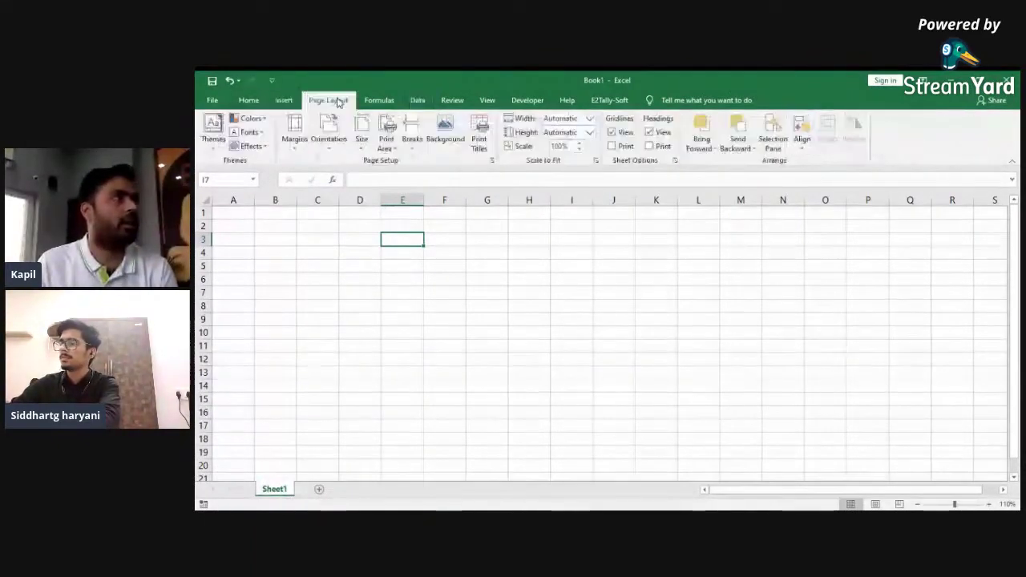
pyautogui.click(379, 101)
pyautogui.click(417, 101)
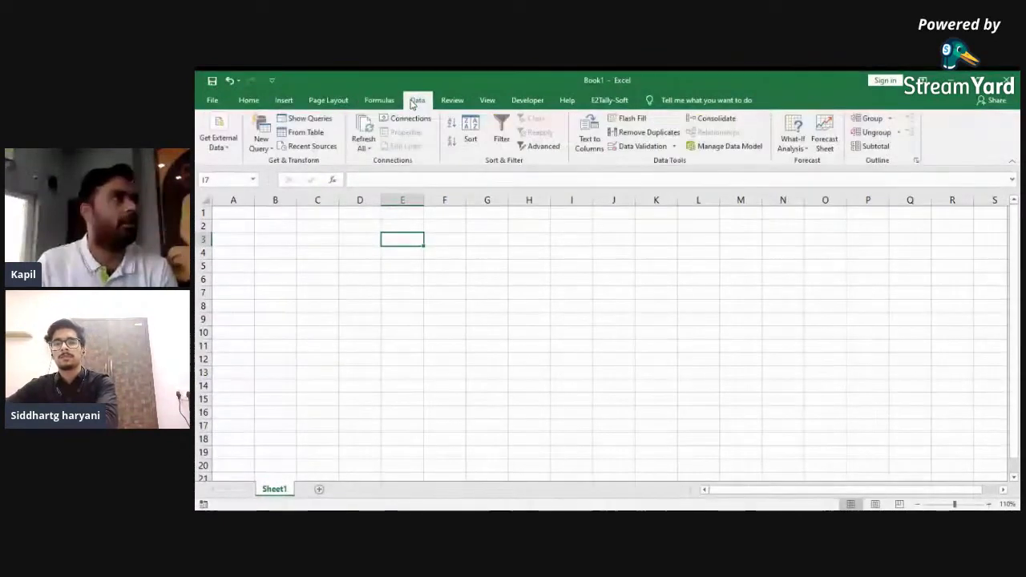
pyautogui.click(487, 100)
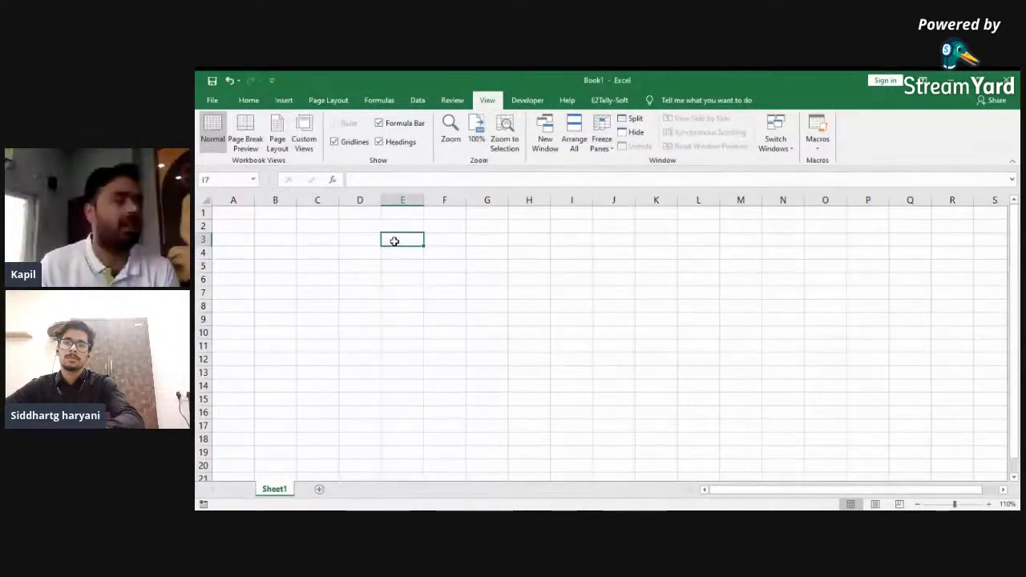
# Select a few empty cells (E6, I4, H8), ending on G8.
pyautogui.click(413, 280)
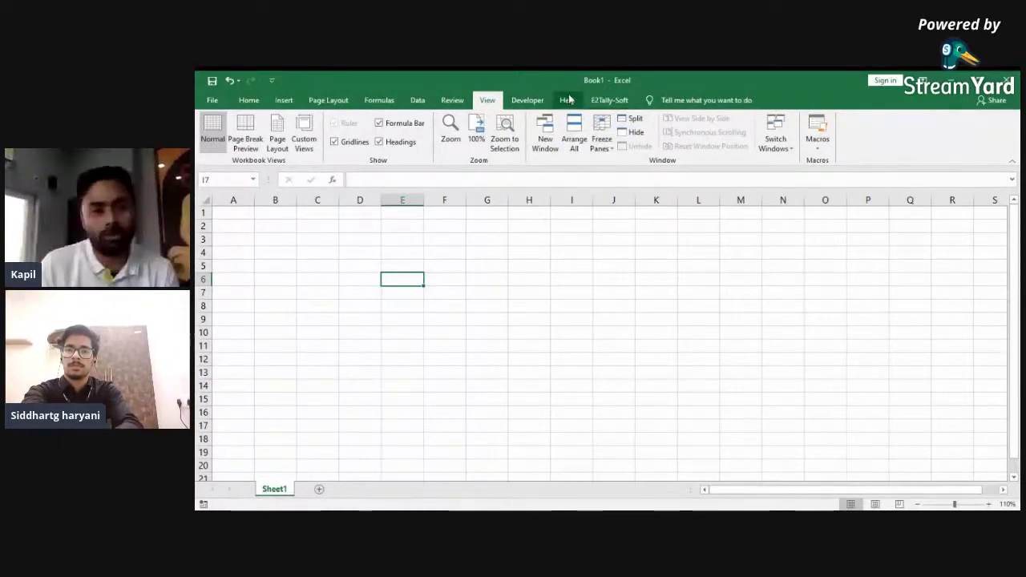
pyautogui.click(576, 254)
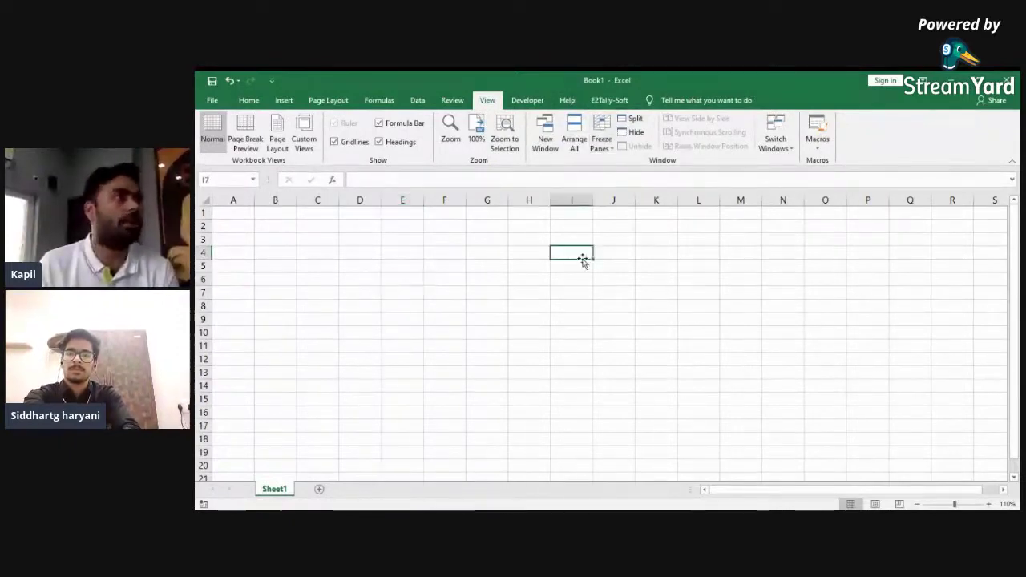
pyautogui.click(522, 308)
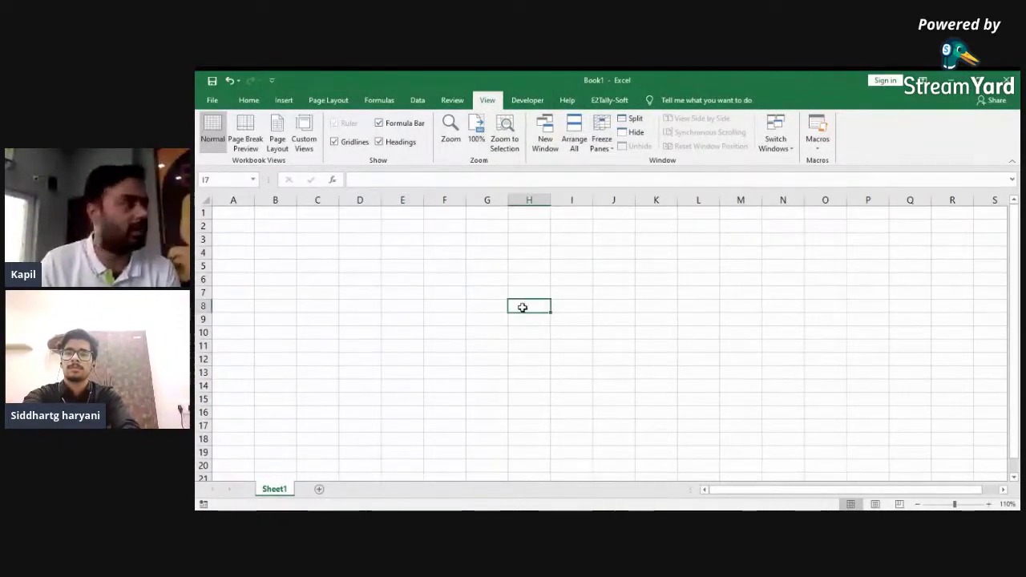
pyautogui.press('Left')
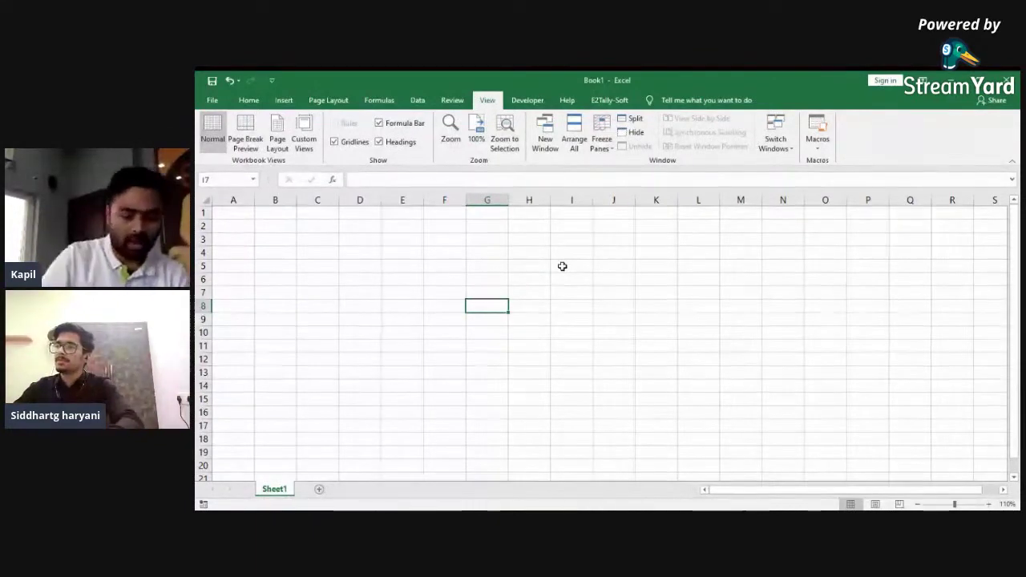
# Go to A1 and enter the numbers 1 to 5 in A1:A5.
pyautogui.press('Left')
pyautogui.press('Left')
pyautogui.press('Up')
pyautogui.press('Up')
pyautogui.press('Left')
pyautogui.press('Left')
pyautogui.press('Left')
pyautogui.press('Up')
pyautogui.press('Left')
pyautogui.press('Up')
pyautogui.press('Up')
pyautogui.press('Up')
pyautogui.press('Up')
pyautogui.press('Return')
pyautogui.write('2 ')
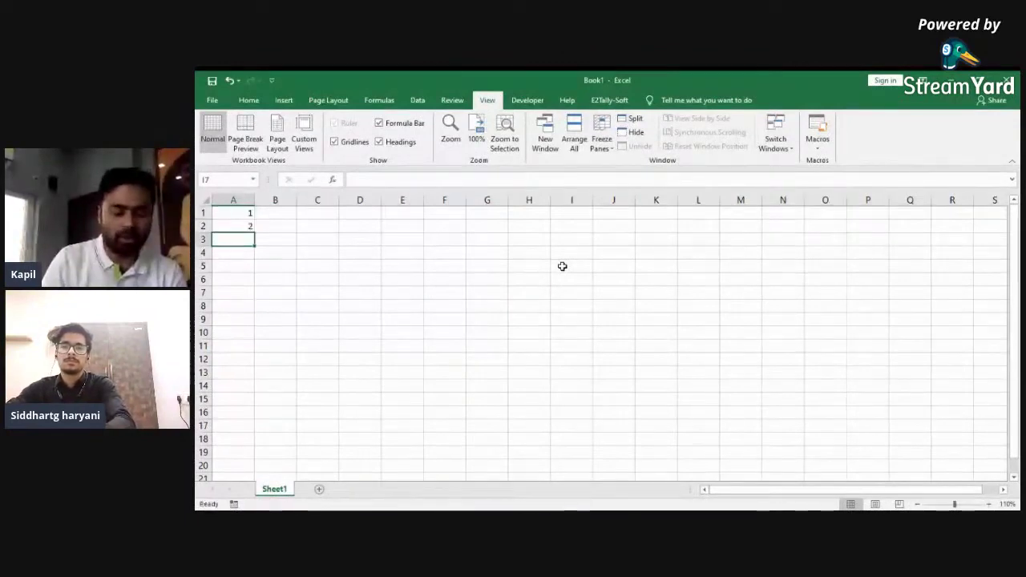
pyautogui.write('3 4 ')
pyautogui.write('5')
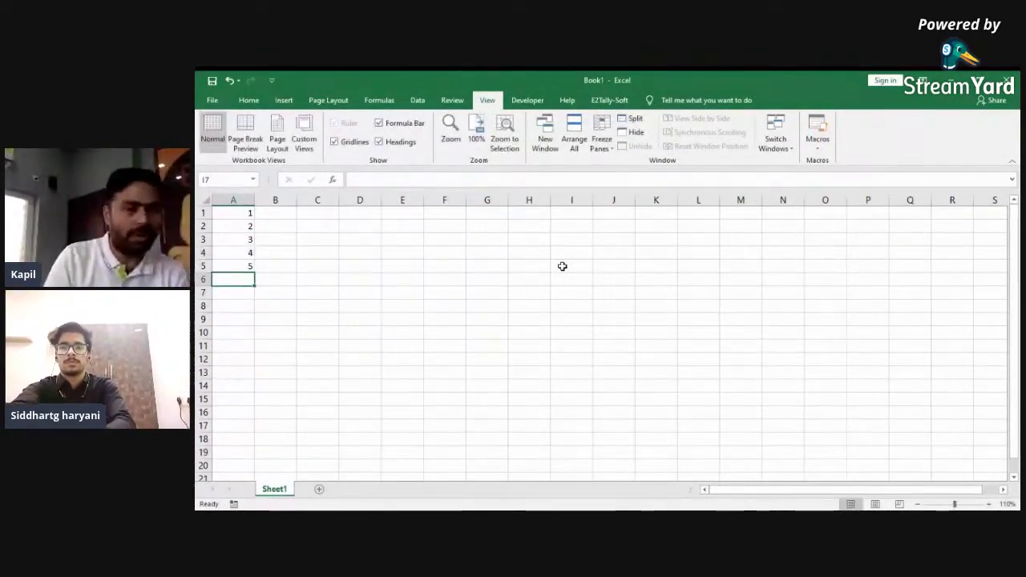
# Total A1:A5 in A6 with AutoSum, giving 15, and check its formula.
pyautogui.hotkey('alt', '=')
pyautogui.press('Return')
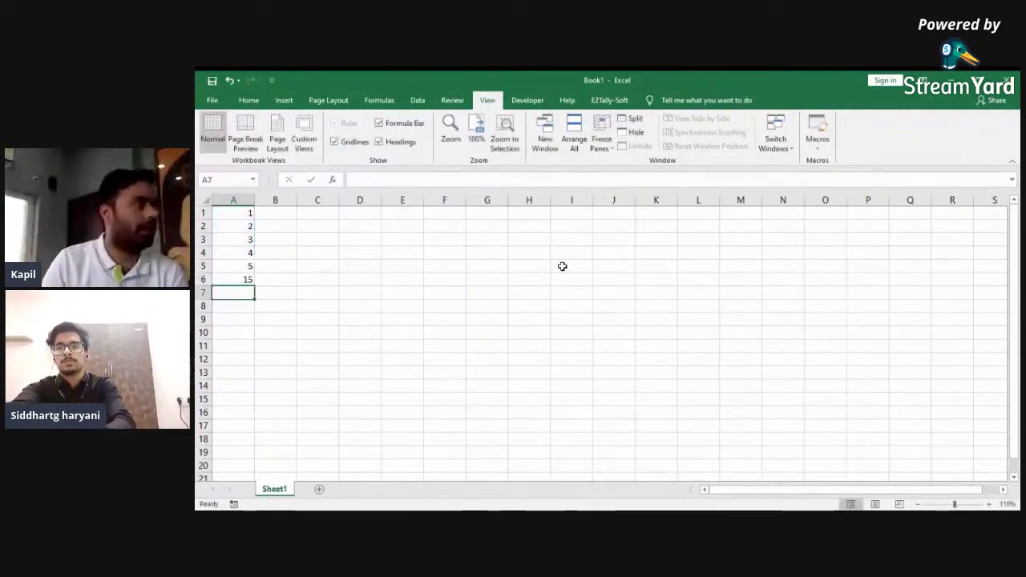
pyautogui.press('Up')
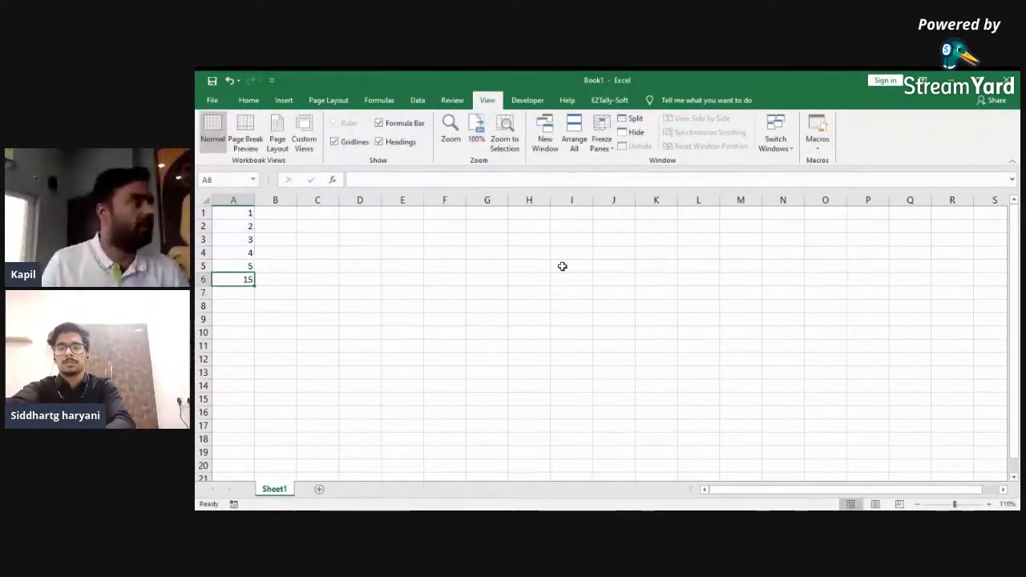
pyautogui.press('F2')
pyautogui.press('Escape')
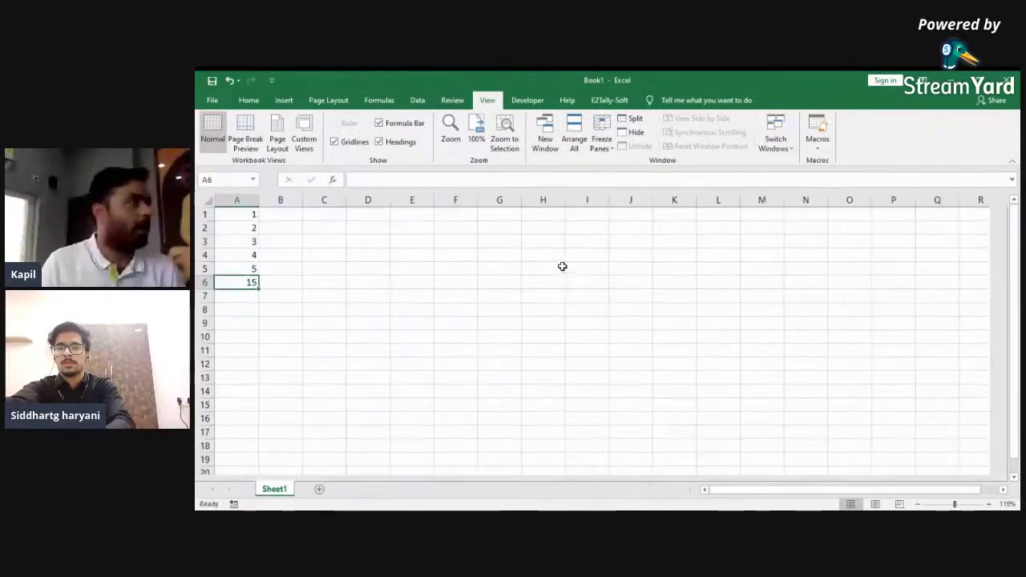
# Zoom in and copy the A6 total.
pyautogui.keyDown('ctrl'); pyautogui.scroll(2, 562, 266); pyautogui.keyUp('ctrl')
pyautogui.keyDown('ctrl'); pyautogui.scroll(2, 561, 267); pyautogui.keyUp('ctrl')
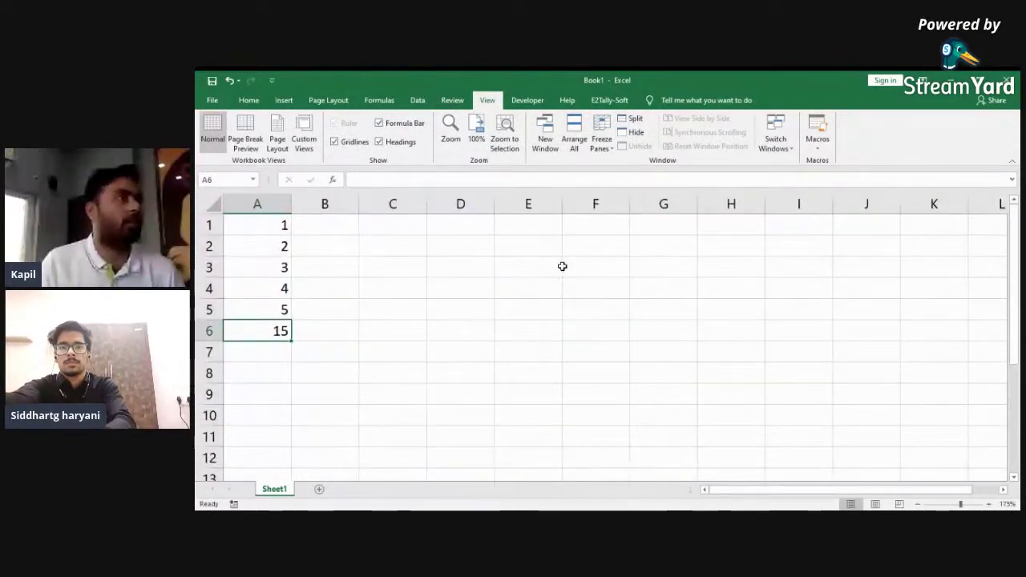
pyautogui.keyDown('ctrl'); pyautogui.scroll(1, 562, 266); pyautogui.keyUp('ctrl')
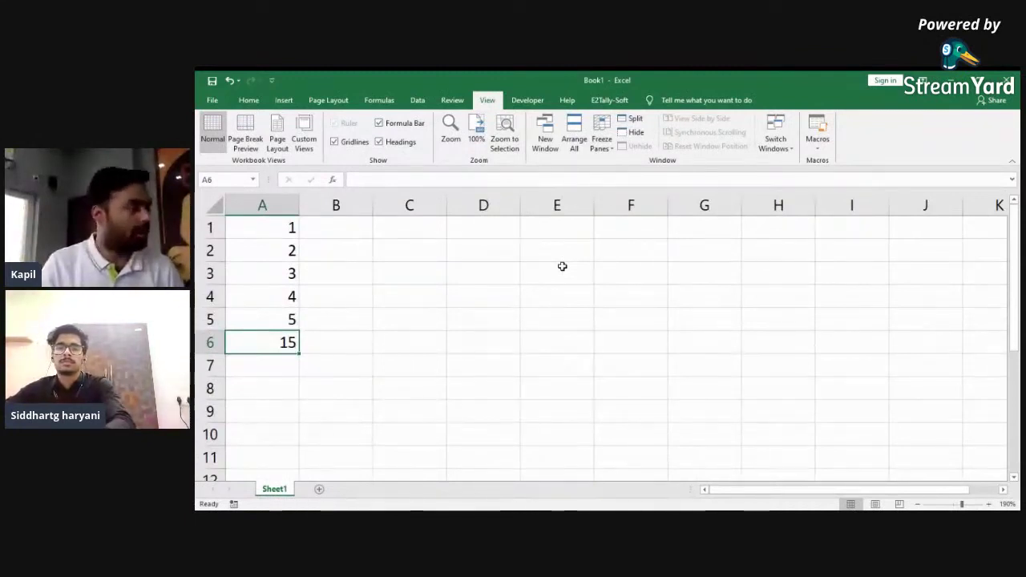
pyautogui.hotkey('ctrl', 'c')
pyautogui.press('Right')
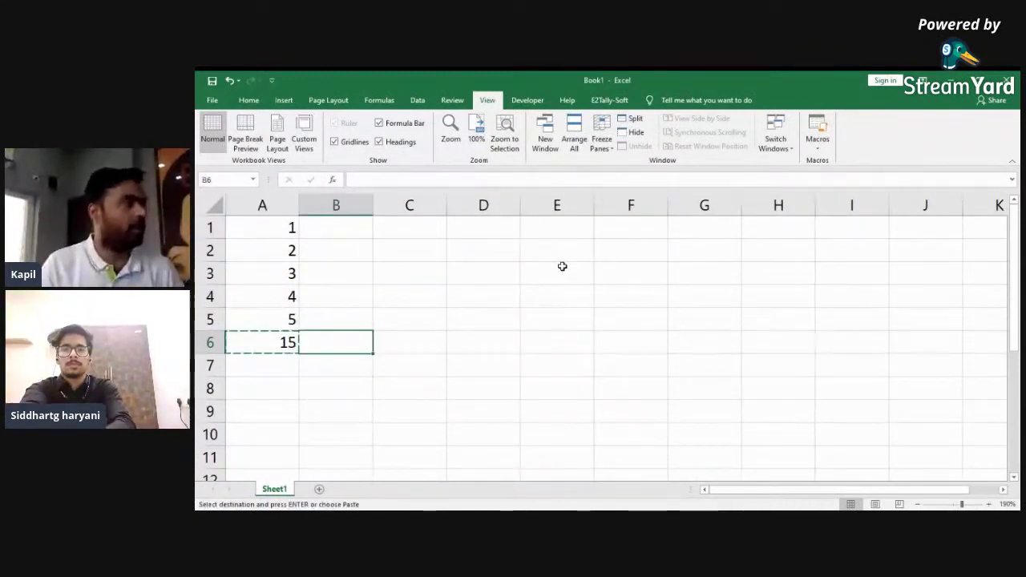
# Paste the total into B6 and compare its B1:B5 range with A6's formula.
pyautogui.hotkey('ctrl', 'v')
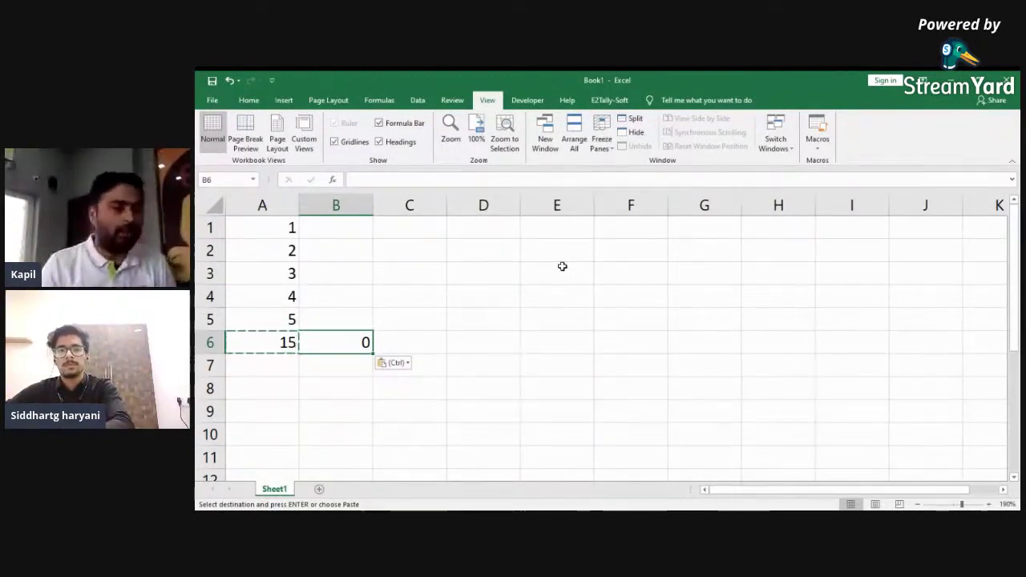
pyautogui.press('Left')
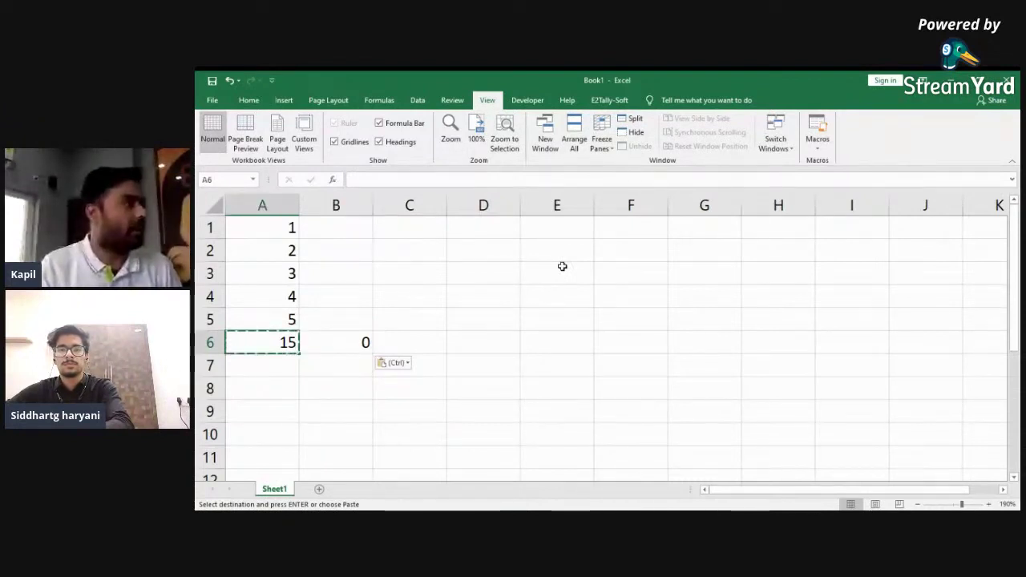
pyautogui.press('F2')
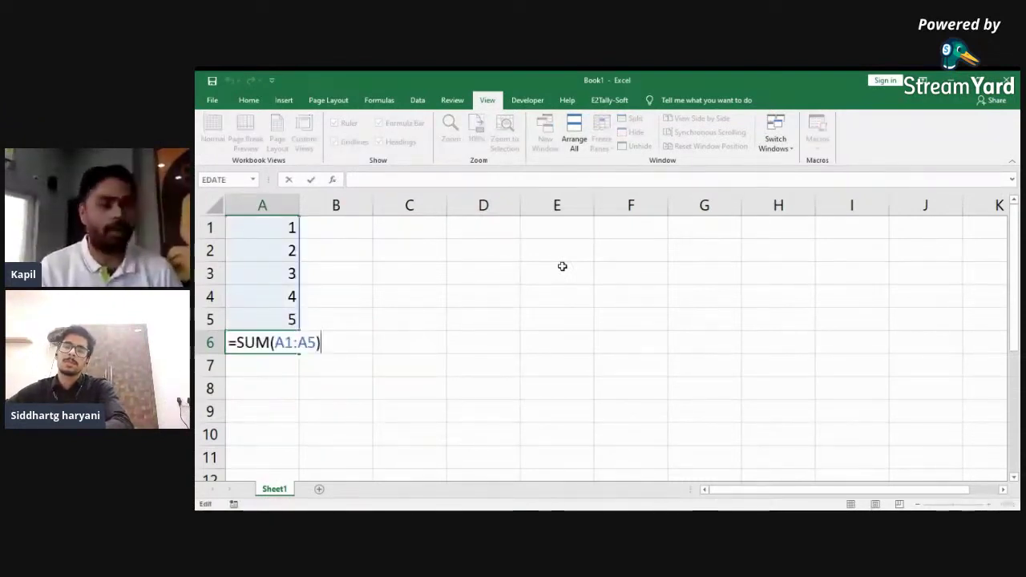
pyautogui.hotkey('ctrl', 'Return')
pyautogui.press('Right')
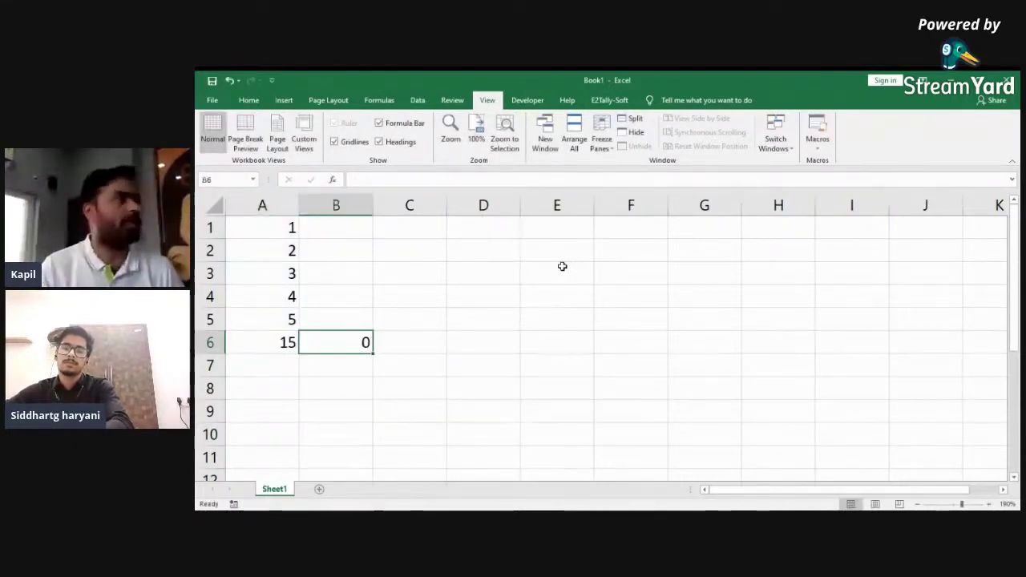
pyautogui.press('F2')
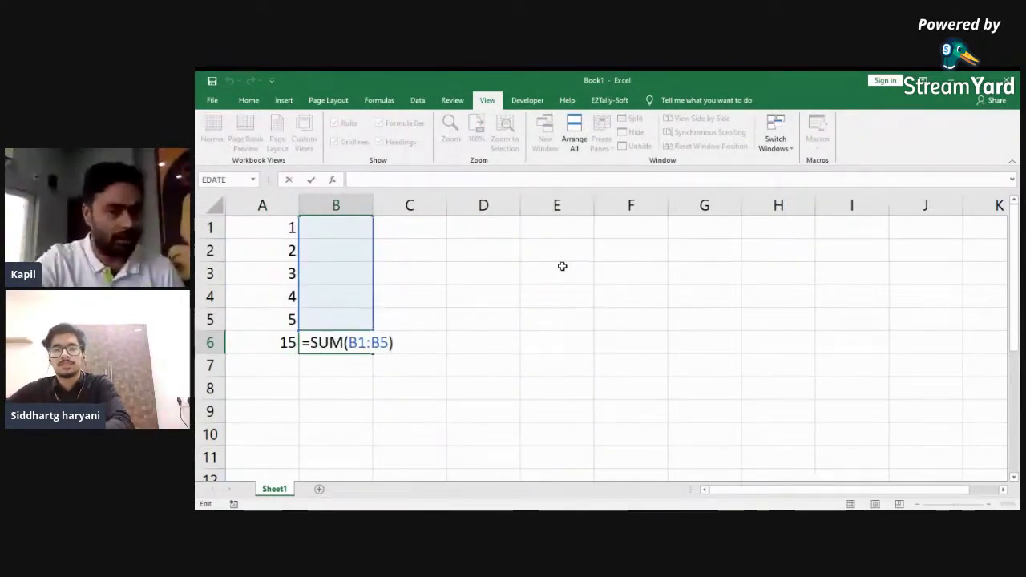
pyautogui.hotkey('ctrl', 'Return')
# Move the A6 total into D6 and inspect its formula.
pyautogui.press('Left')
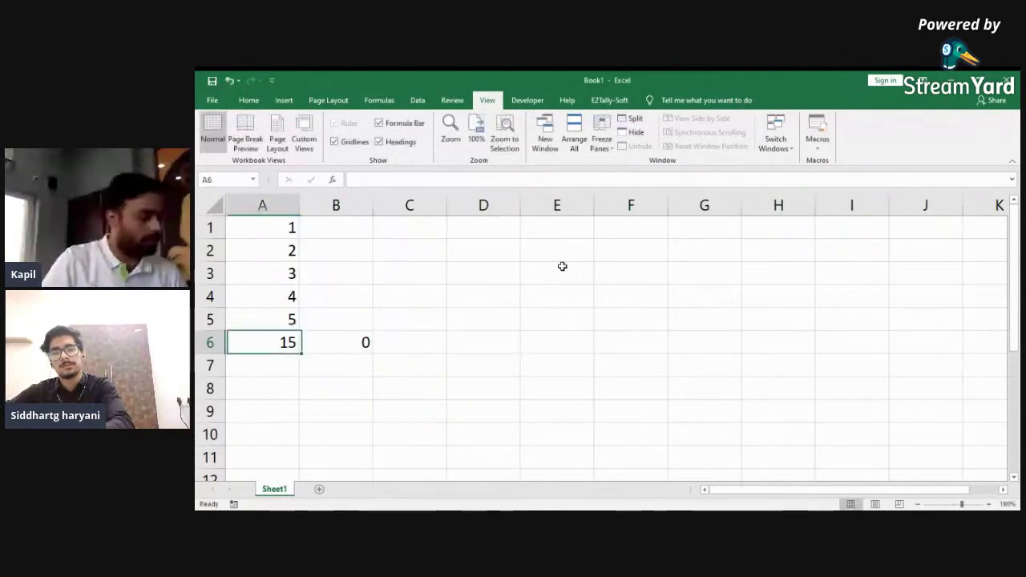
pyautogui.hotkey('ctrl', 'x')
pyautogui.press('Right')
pyautogui.press('Right')
pyautogui.press('Right')
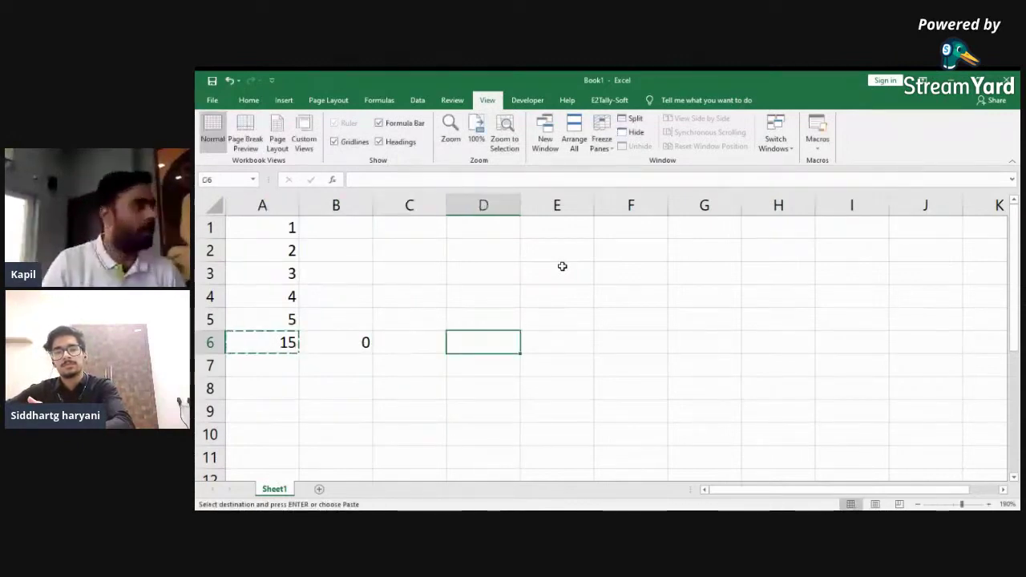
pyautogui.press('Return')
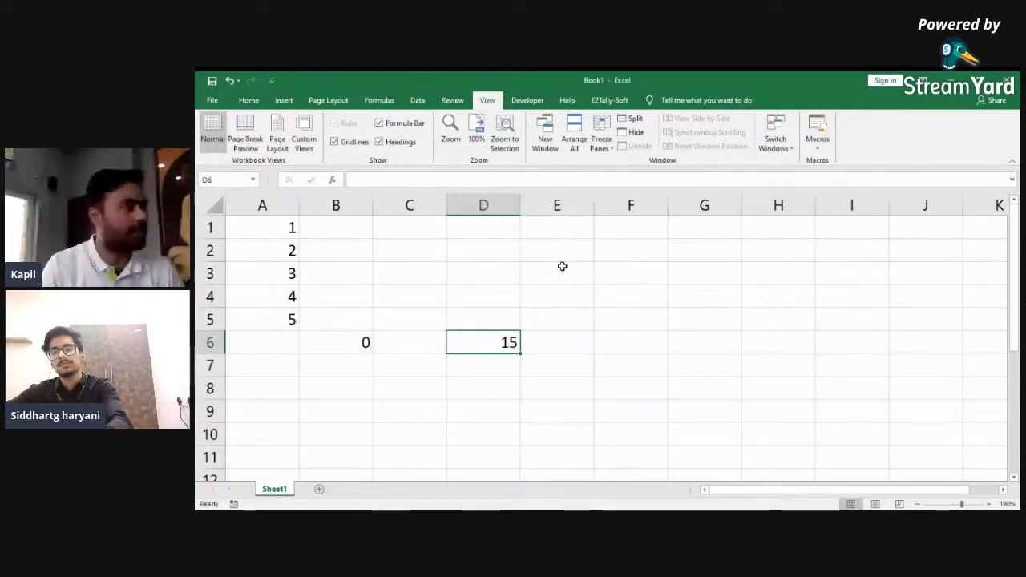
pyautogui.press('F2')
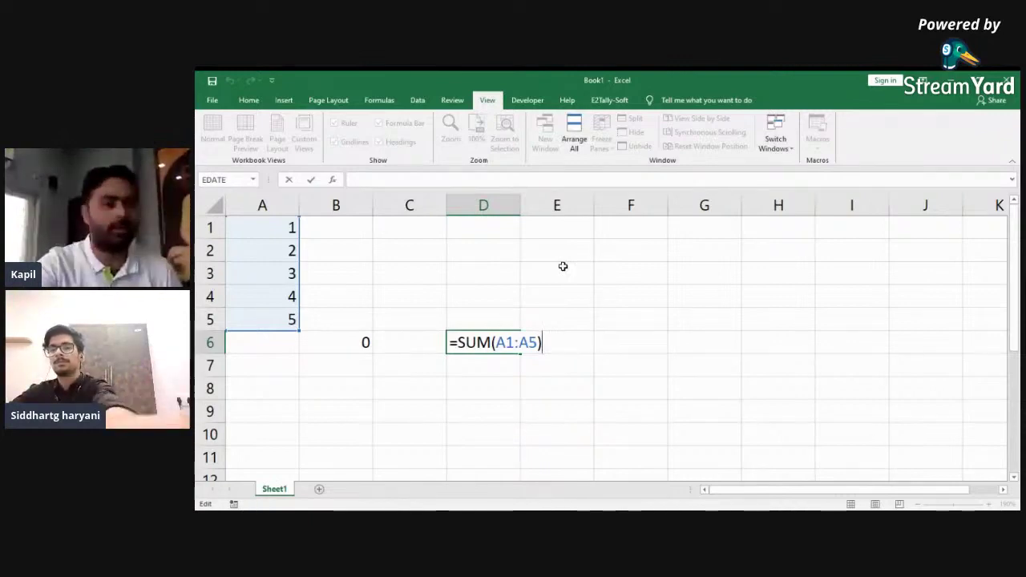
pyautogui.hotkey('ctrl', 'Return')
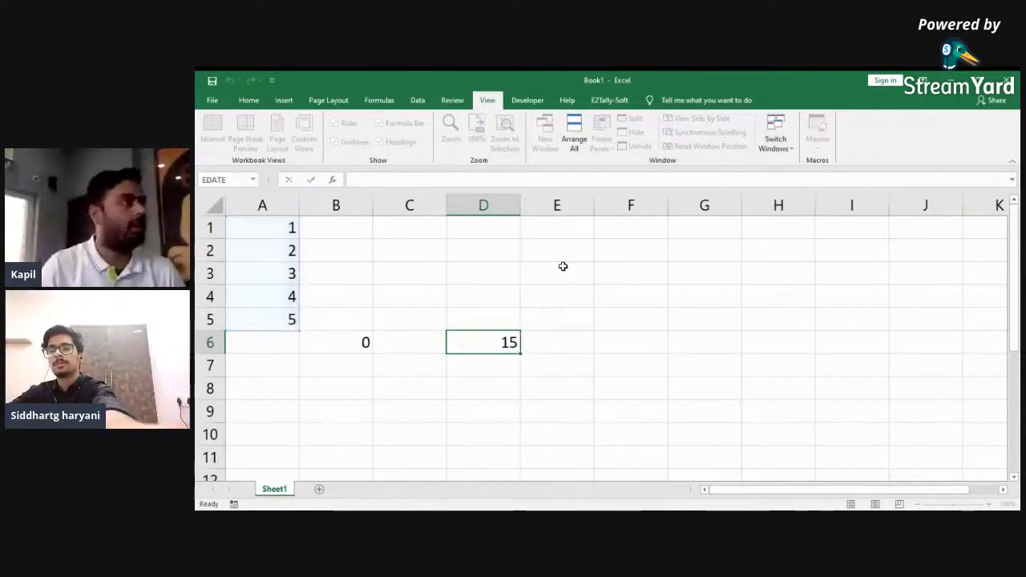
# Copy B6's SUM formula back into A6 so it totals 15.
pyautogui.press('Left')
pyautogui.press('Left')
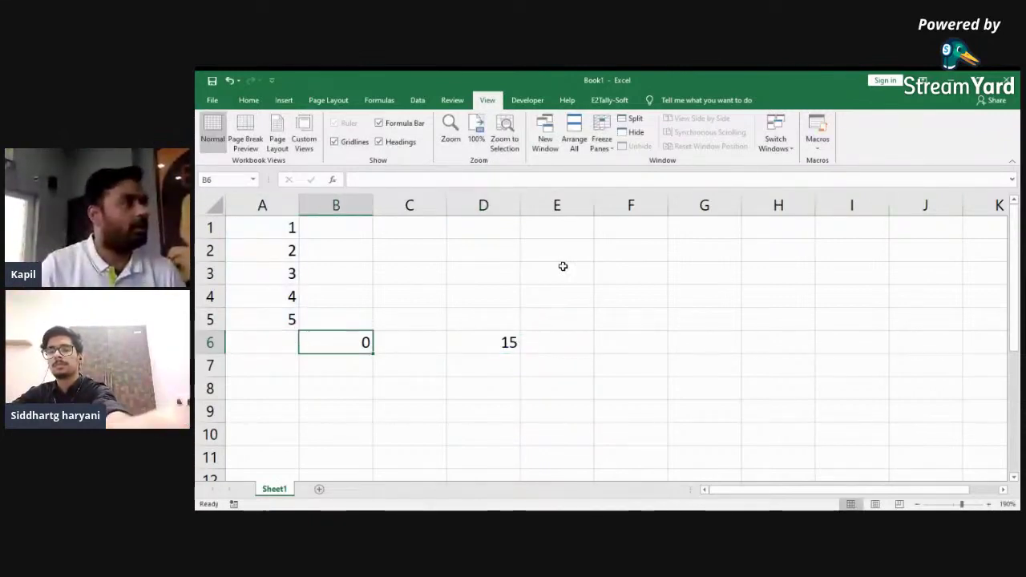
pyautogui.hotkey('alt', '=')
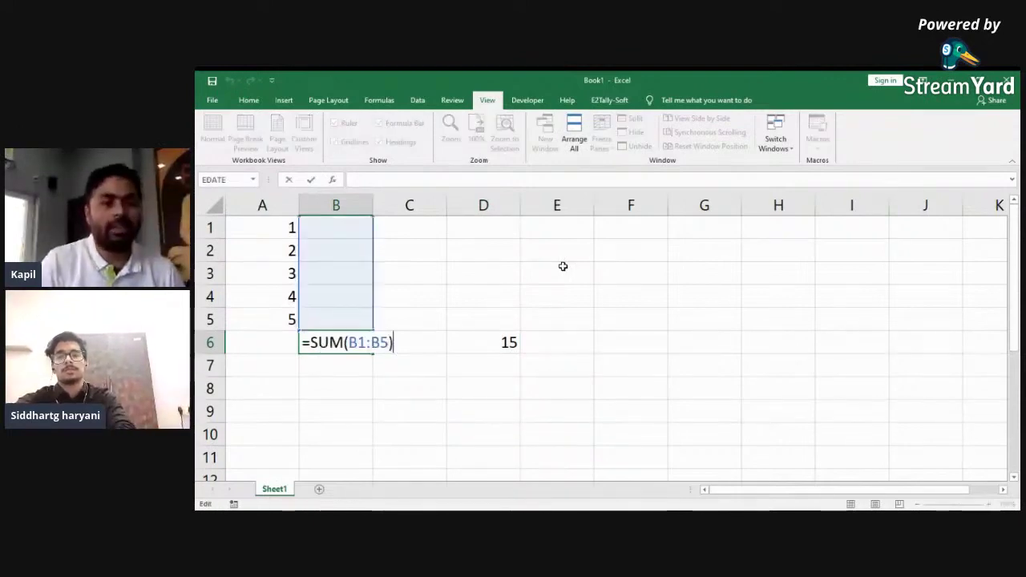
pyautogui.hotkey('ctrl', 'Return')
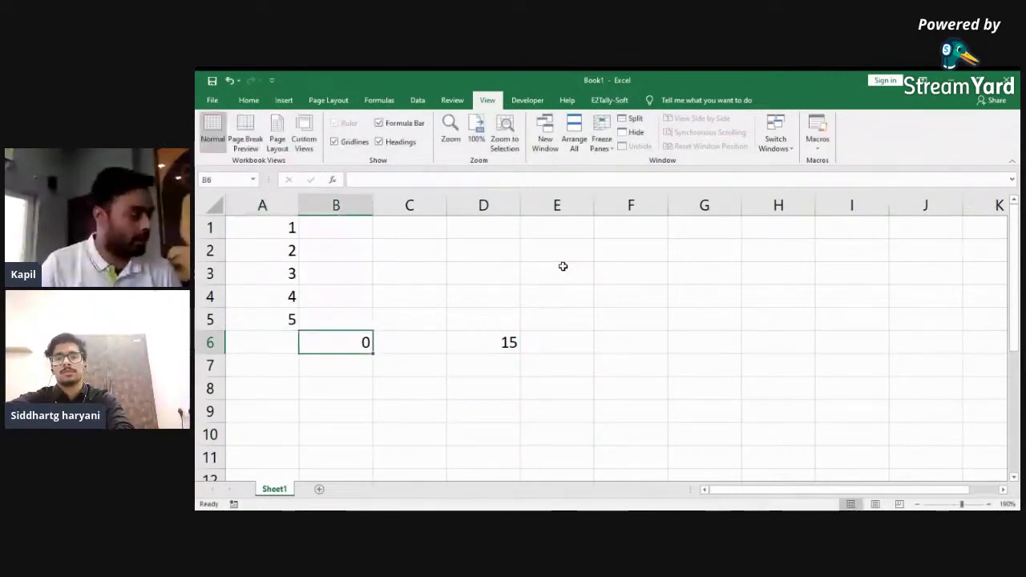
pyautogui.hotkey('ctrl', 'c')
pyautogui.press('Left')
pyautogui.hotkey('alt', '=')
pyautogui.hotkey('ctrl', 'Return')
# Open the formulas in B6 and D6 to compare their relative ranges.
pyautogui.press('Right')
pyautogui.hotkey('alt', '=')
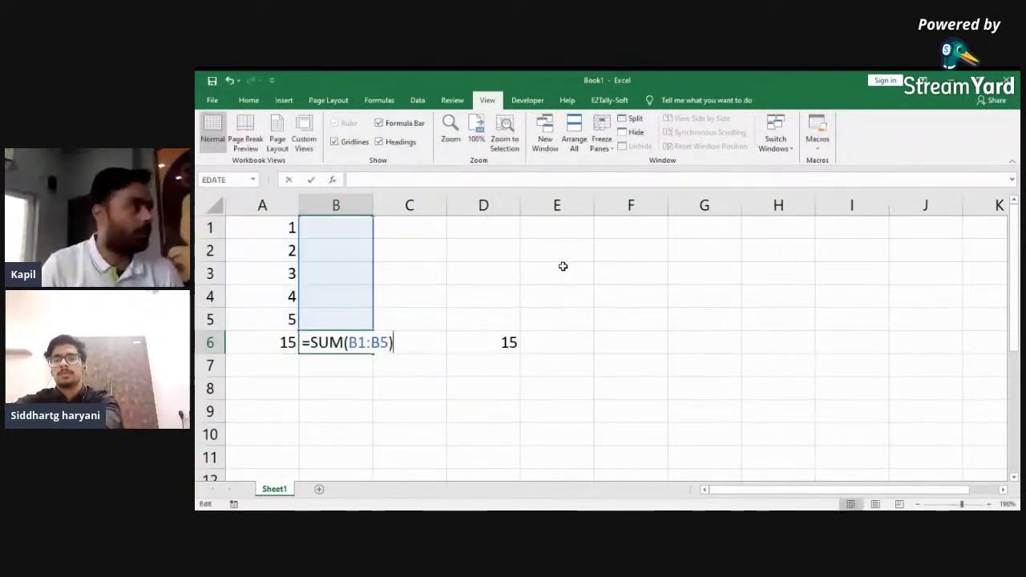
pyautogui.press('Tab')
pyautogui.press('Tab')
pyautogui.press('Right')
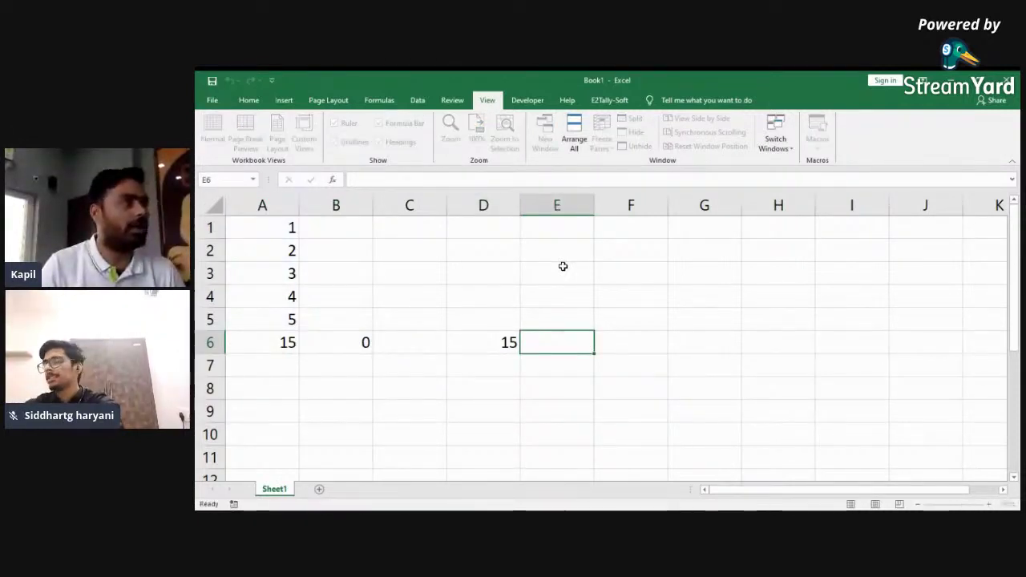
pyautogui.press('Left')
pyautogui.press('F2')
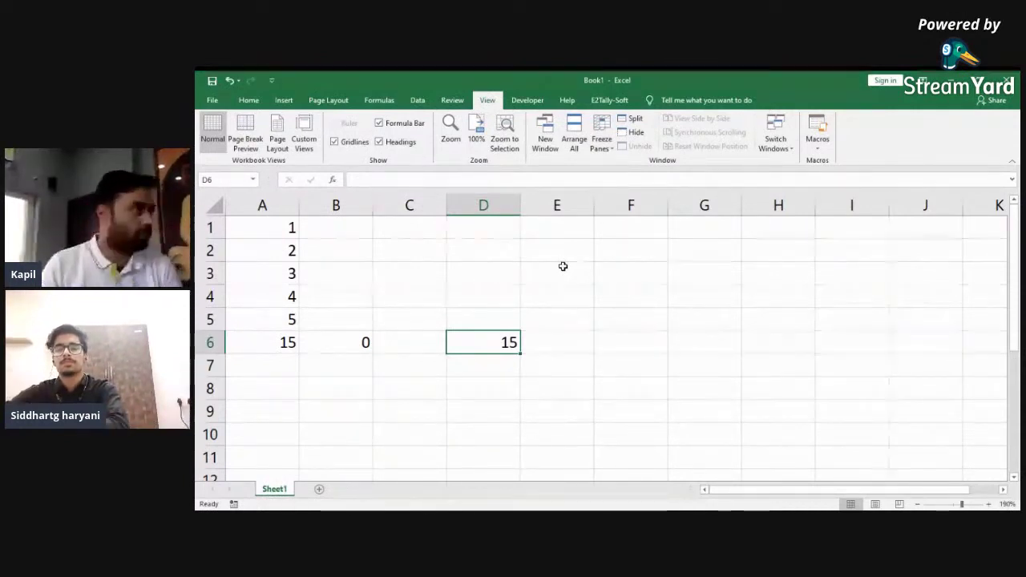
# Change A6's formula to the absolute =SUM($A$1:$A$5).
pyautogui.press('Left')
pyautogui.press('Left')
pyautogui.press('Left')
pyautogui.press('F2')
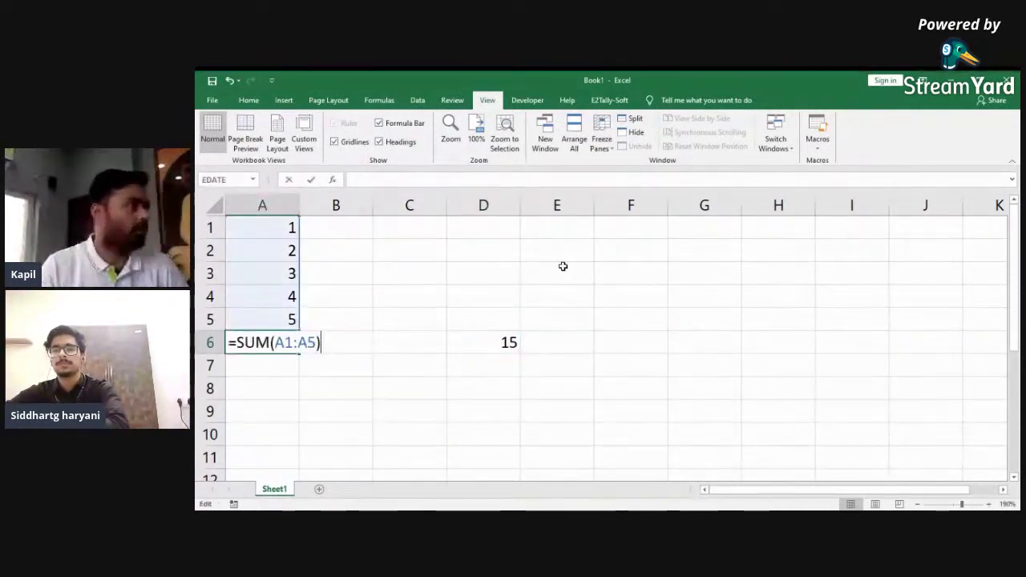
pyautogui.press('Left')
pyautogui.press('Left')
pyautogui.press('Left')
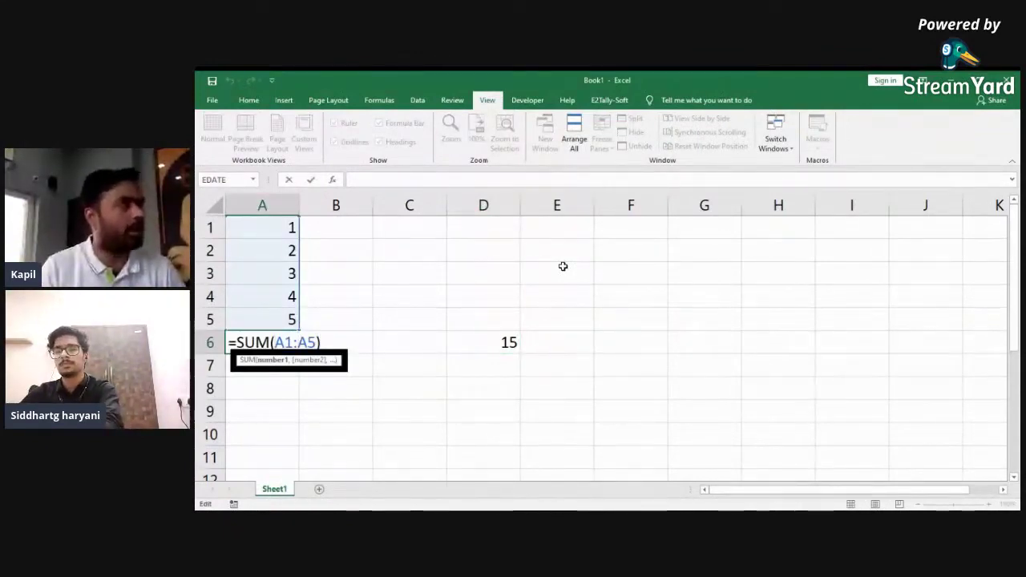
pyautogui.press('F4')
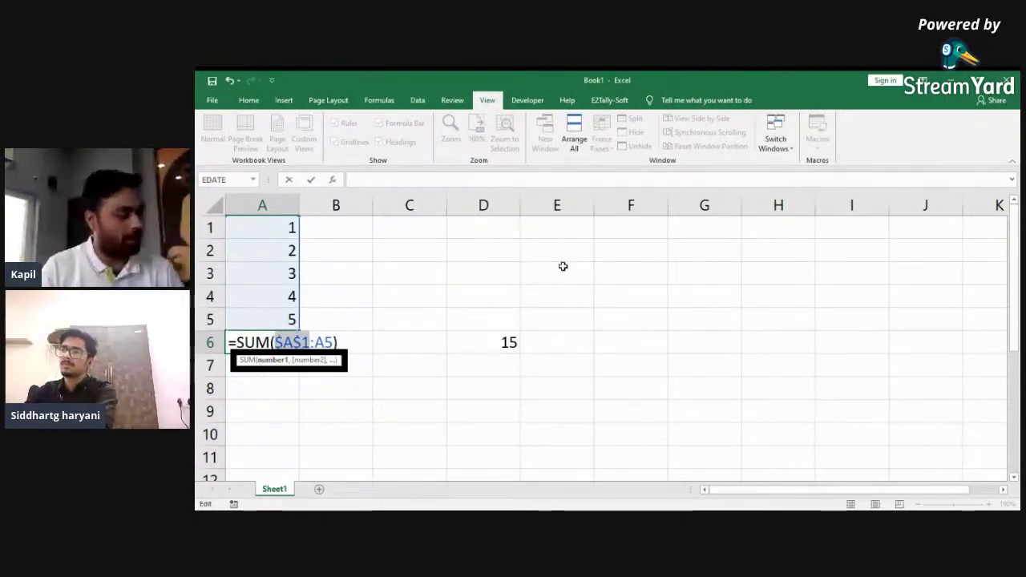
pyautogui.press('Right')
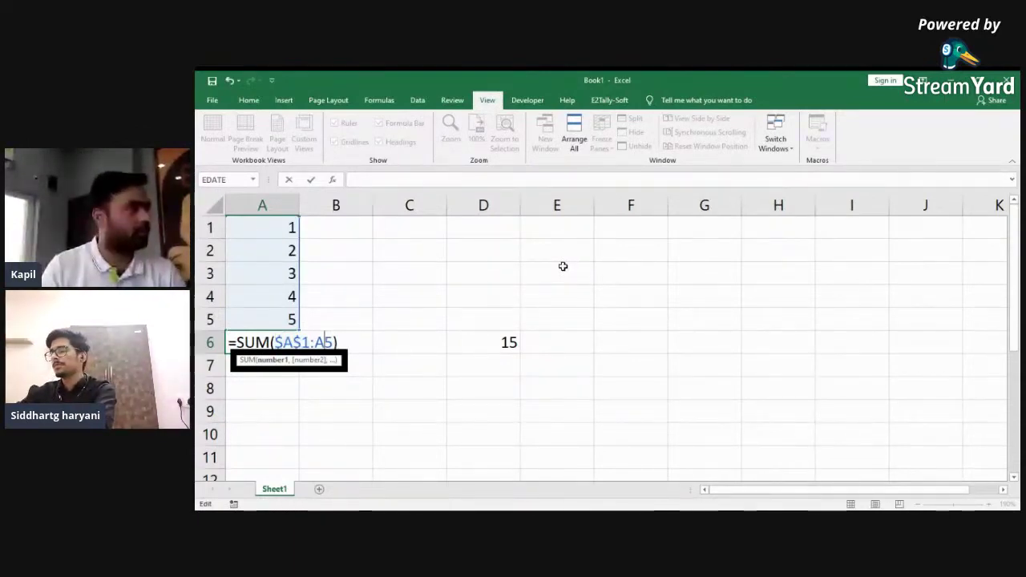
pyautogui.press('F4')
pyautogui.hotkey('ctrl', 'Return')
# Copy A6 into C9 and confirm its references stay $A$1:$A$5, totalling 15.
pyautogui.hotkey('ctrl', 'c')
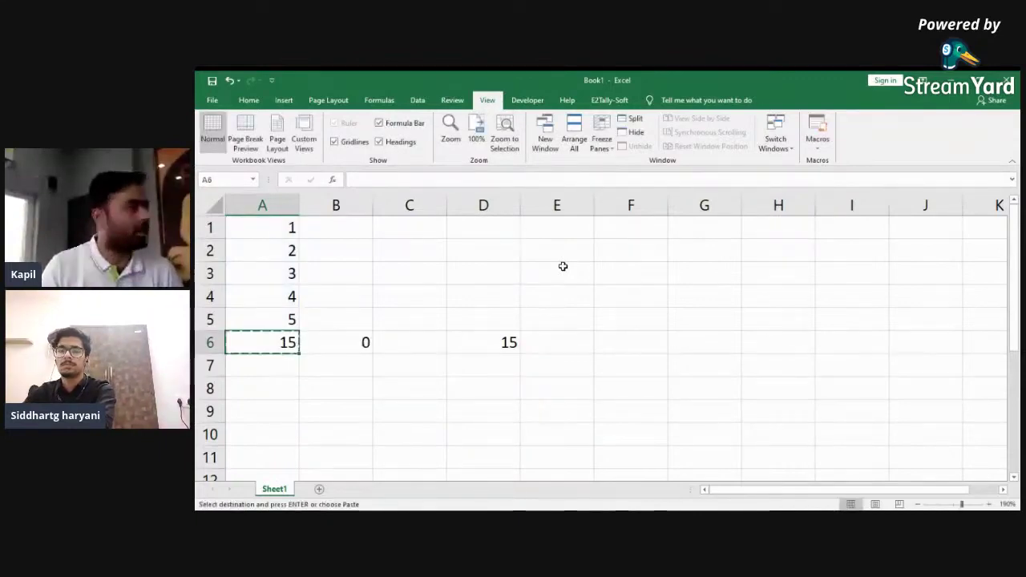
pyautogui.press('Right')
pyautogui.press('Right')
pyautogui.press('Down')
pyautogui.press('Down')
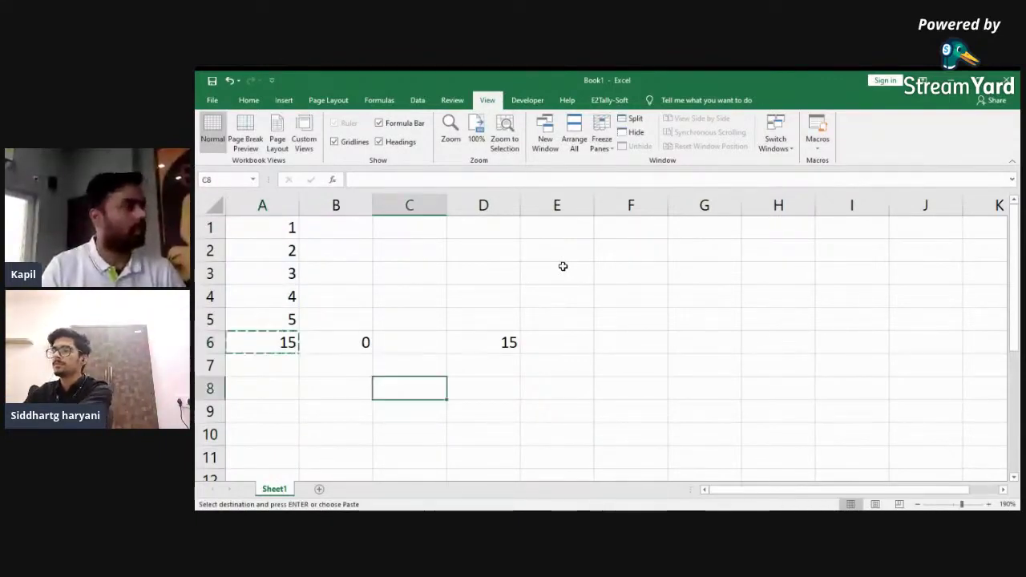
pyautogui.press('Down')
pyautogui.hotkey('ctrl', 'v')
pyautogui.press('F2')
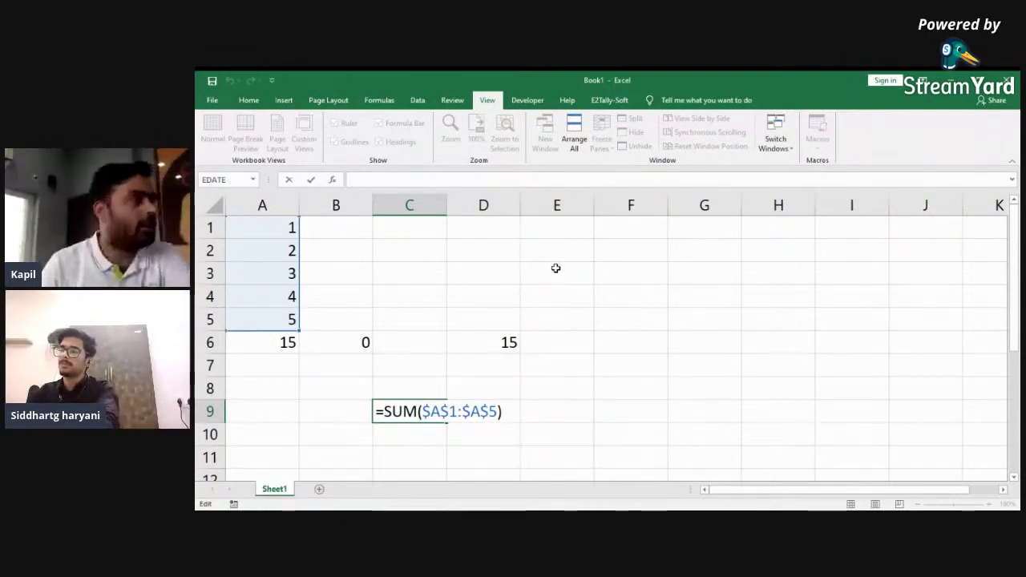
pyautogui.press('Left')
pyautogui.press('Left')
pyautogui.press('Left')
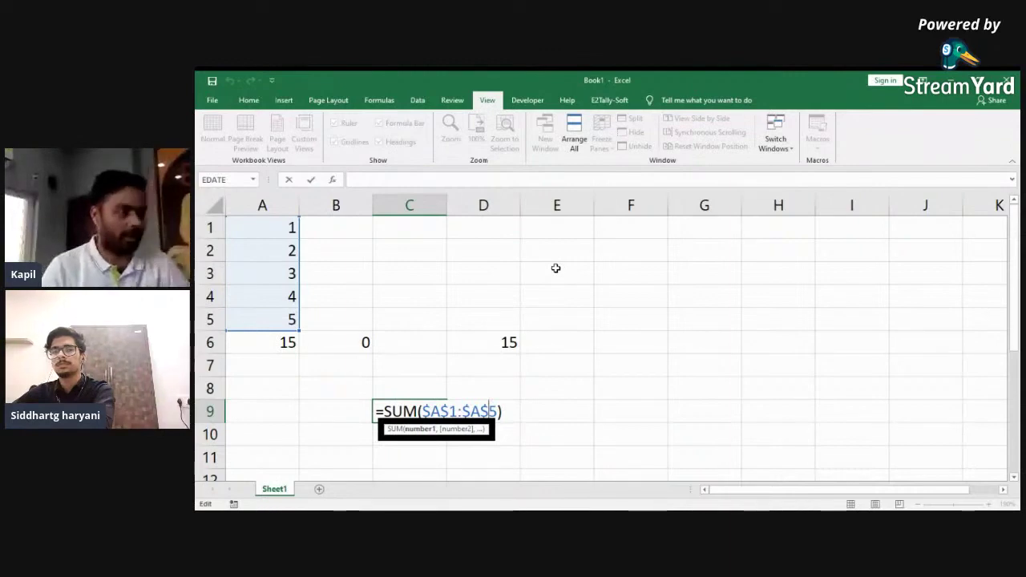
pyautogui.hotkey('ctrl', 'Return')
pyautogui.press('Up')
pyautogui.press('Left')
pyautogui.press('Left')
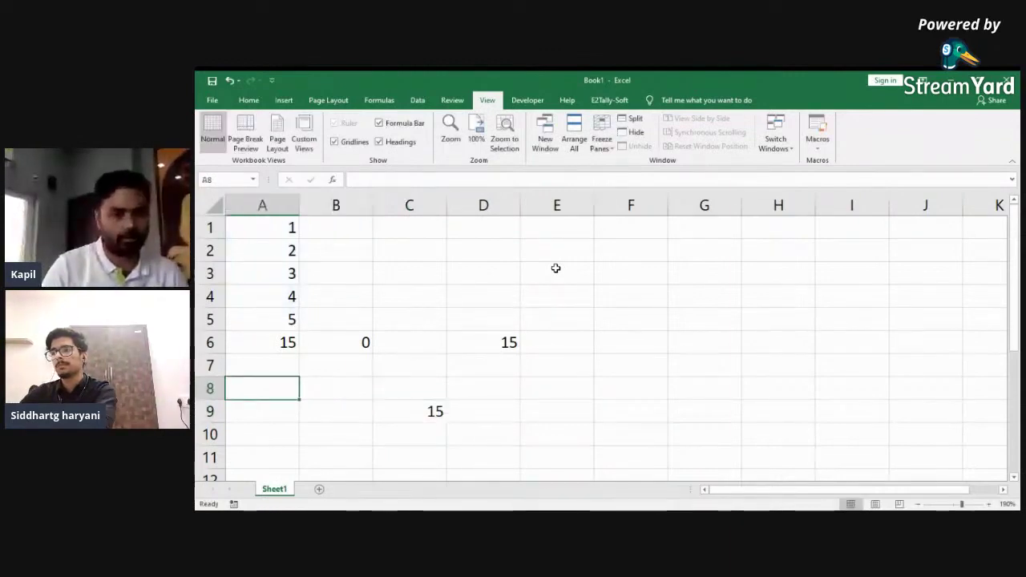
pyautogui.press('Up')
pyautogui.press('Up')
pyautogui.press('Up')
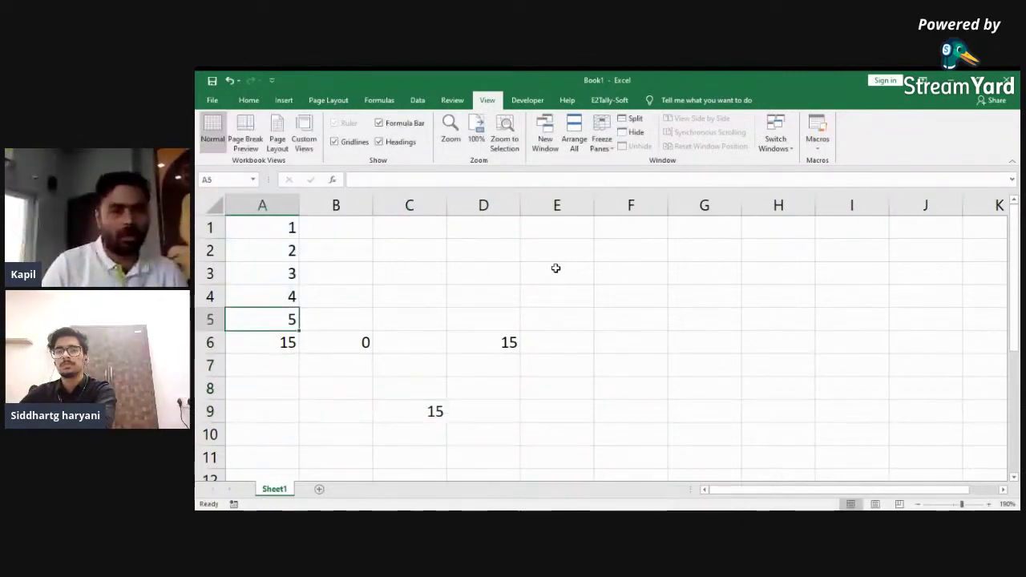
# Select the whole sheet and delete all the numbers and SUM totals.
pyautogui.hotkey('ctrl', 'shift', 'Up')
pyautogui.hotkey('ctrl', 'shift', 'Right')
pyautogui.hotkey('ctrl', 'shift', 'Down')
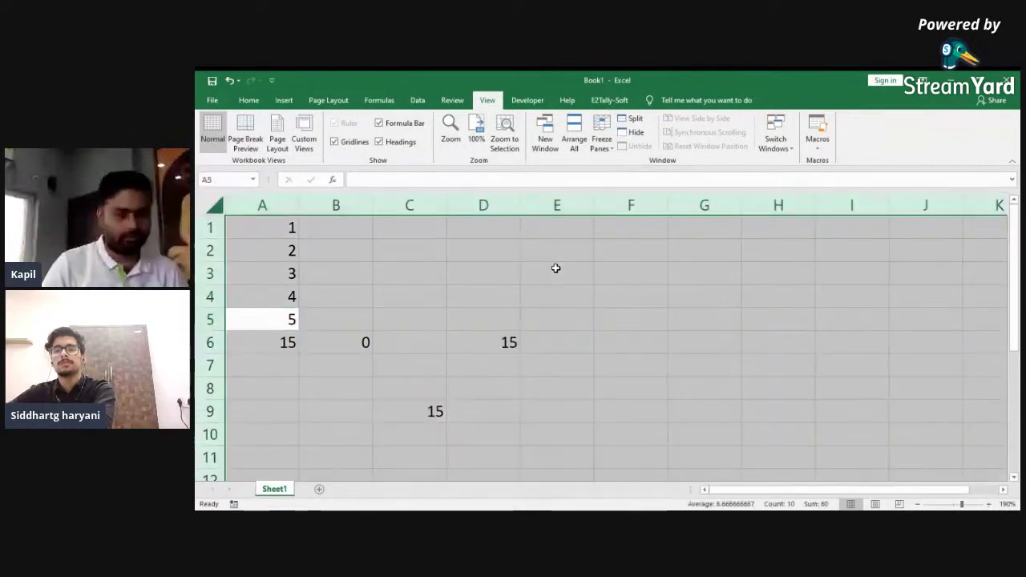
pyautogui.press('Delete')
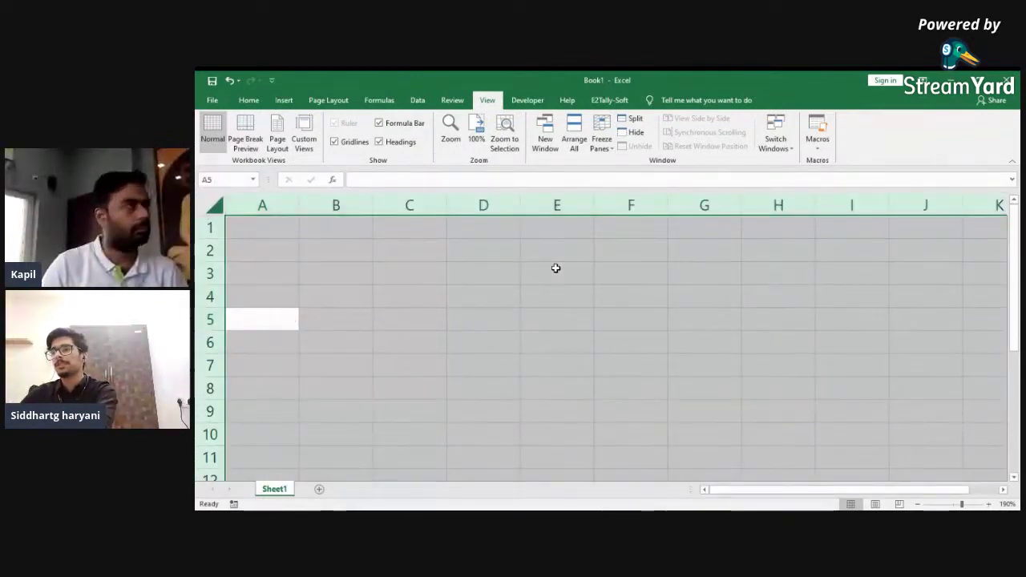
pyautogui.press('Up')
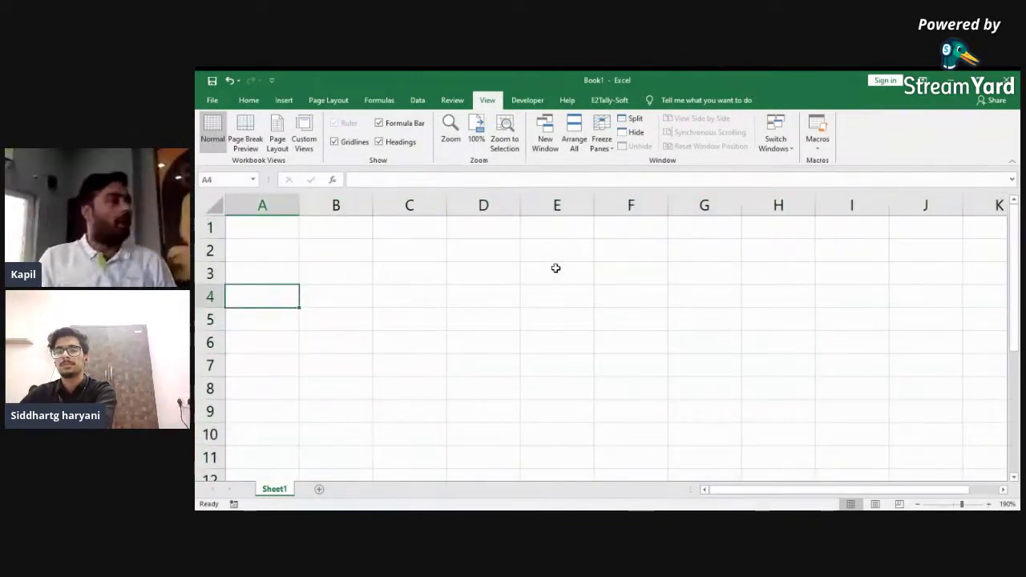
pyautogui.scroll(2, 556, 267)
pyautogui.scroll(-1, 555, 267)
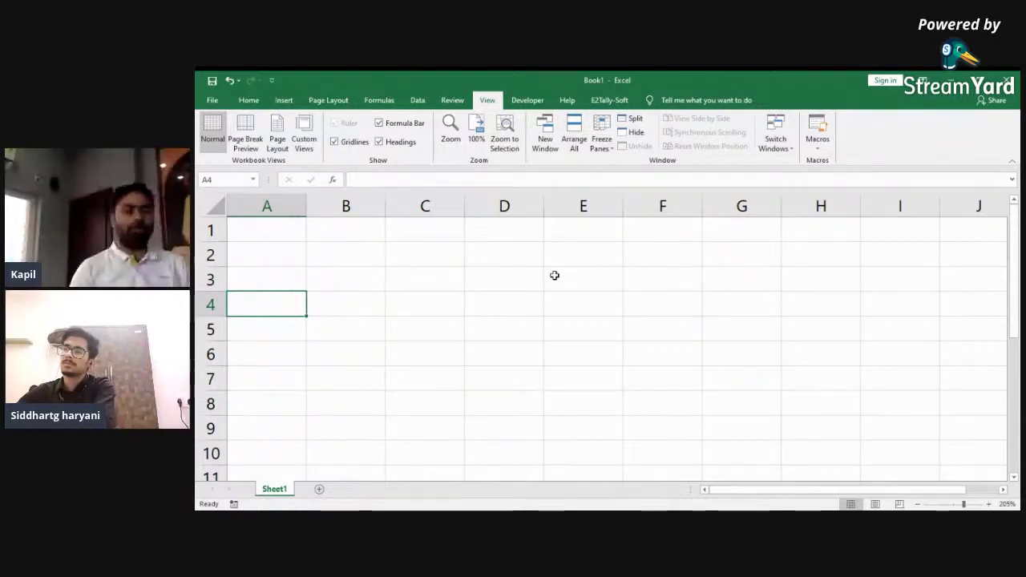
# Enter the heading 'Invoive NO' in A1.
pyautogui.press('Up')
pyautogui.press('Up')
pyautogui.press('Up')
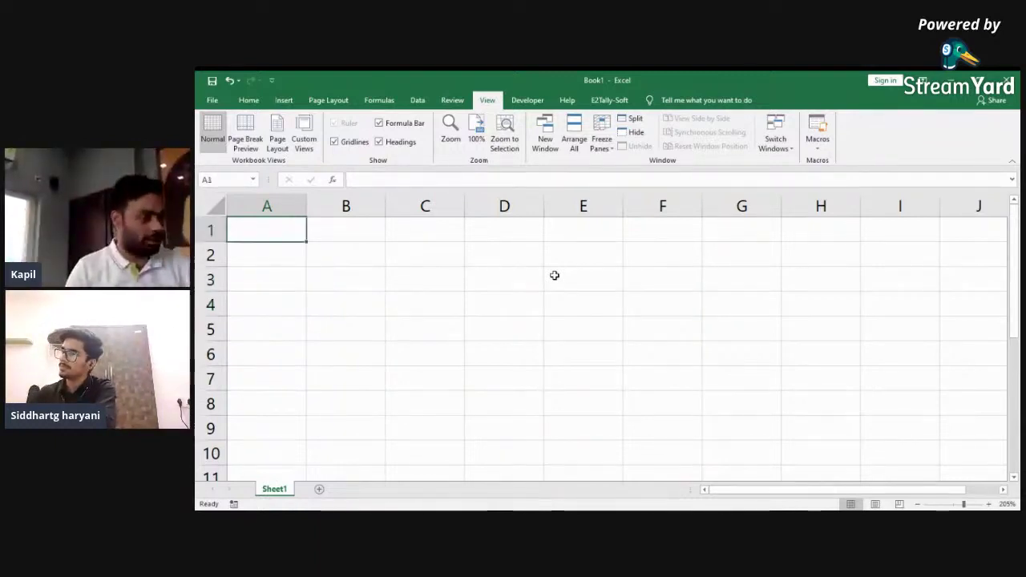
pyautogui.write('Sales')
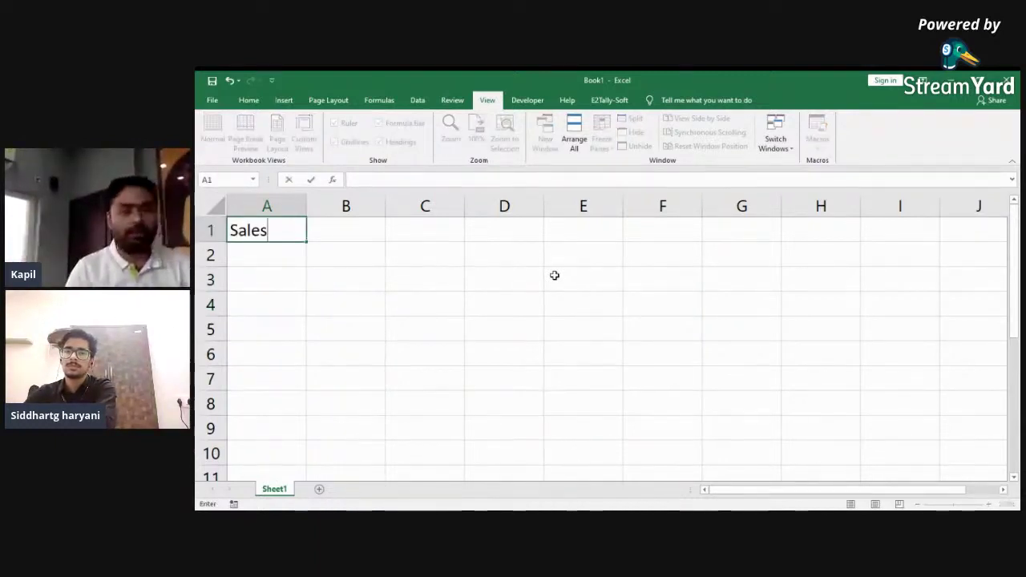
pyautogui.press('Escape')
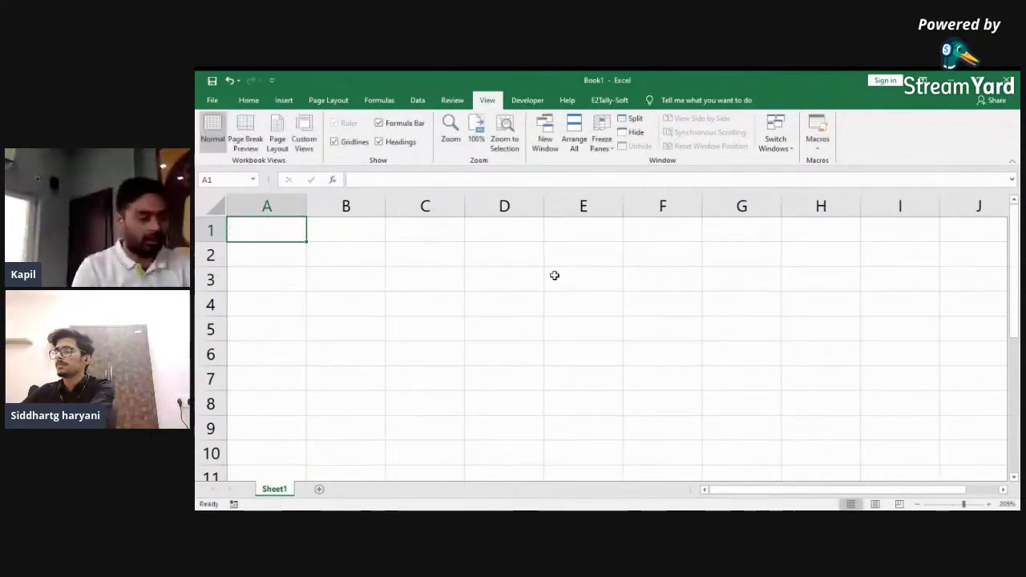
pyautogui.write('Invoive')
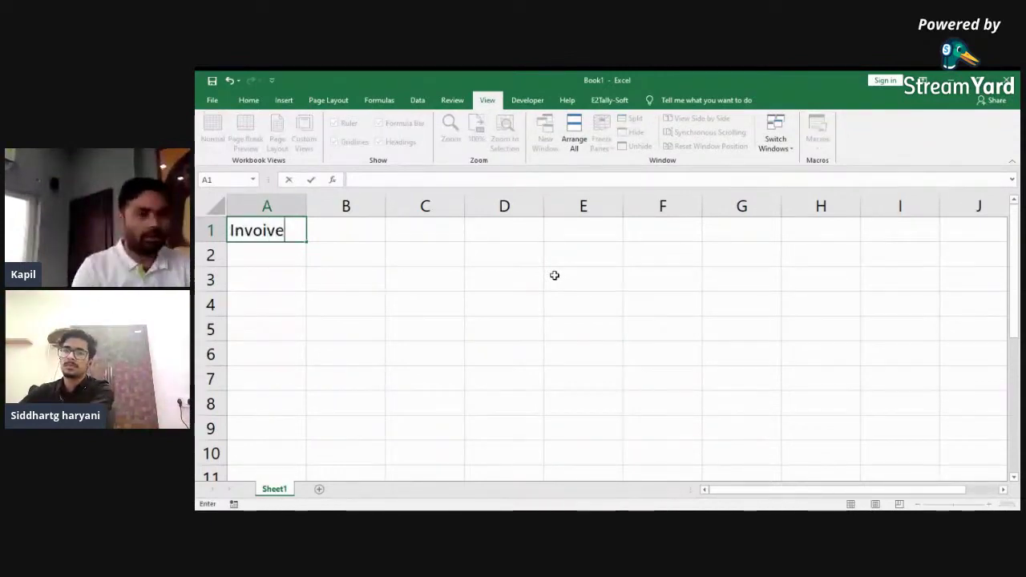
pyautogui.write(' NO')
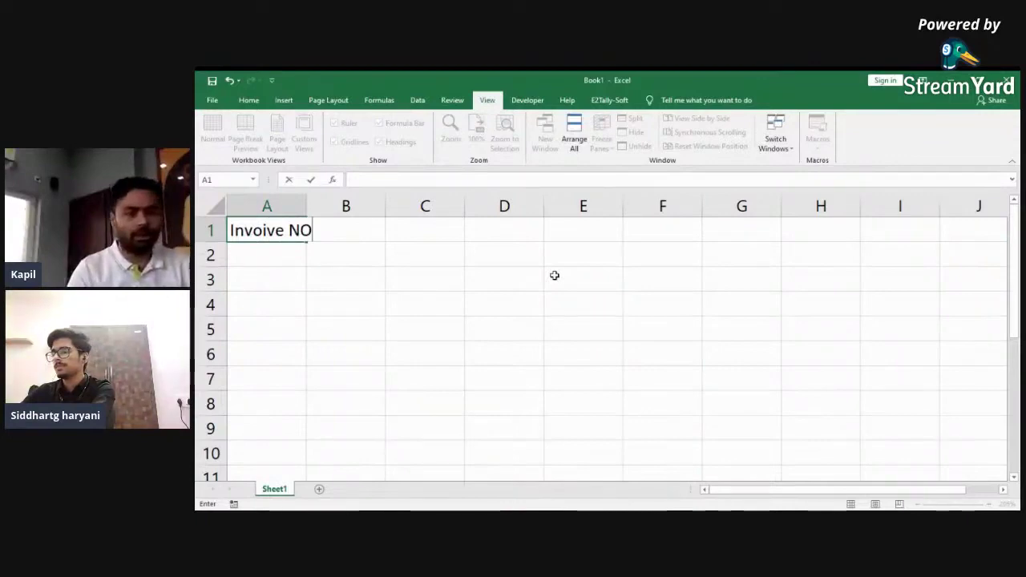
pyautogui.press('Return')
pyautogui.press('Up')
pyautogui.press('Right')
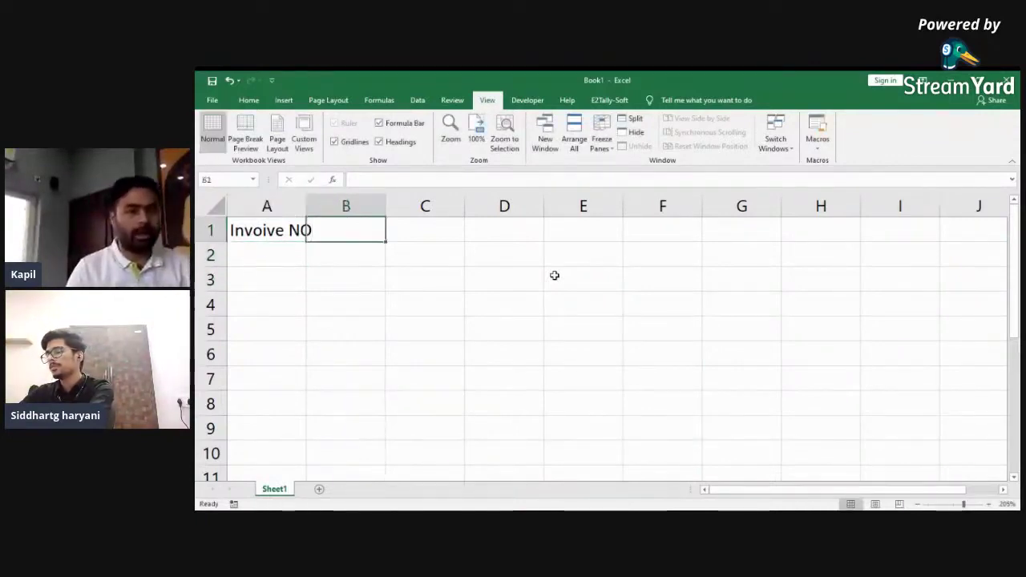
pyautogui.press('Right')
pyautogui.press('Left')
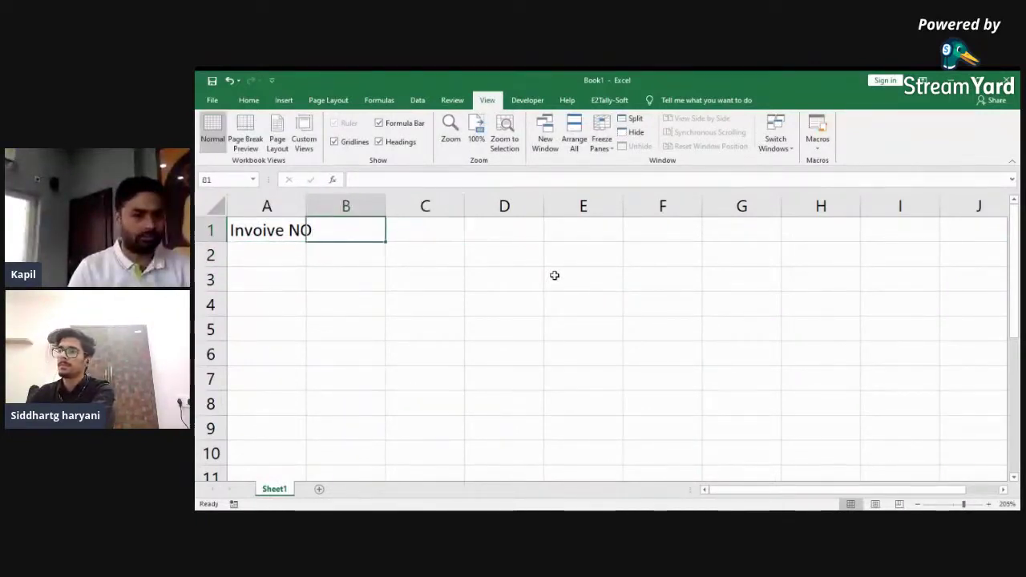
pyautogui.press('Left')
pyautogui.press('Right')
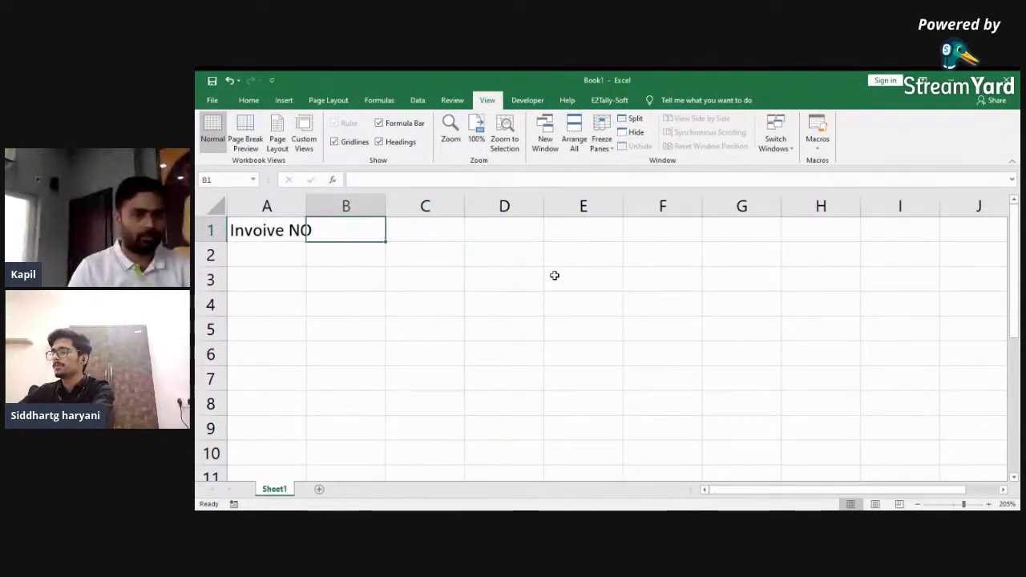
# Add the headings 'Invoice Date', 'Party GST' and 'TAxble' in B1:D1.
pyautogui.write('Invo')
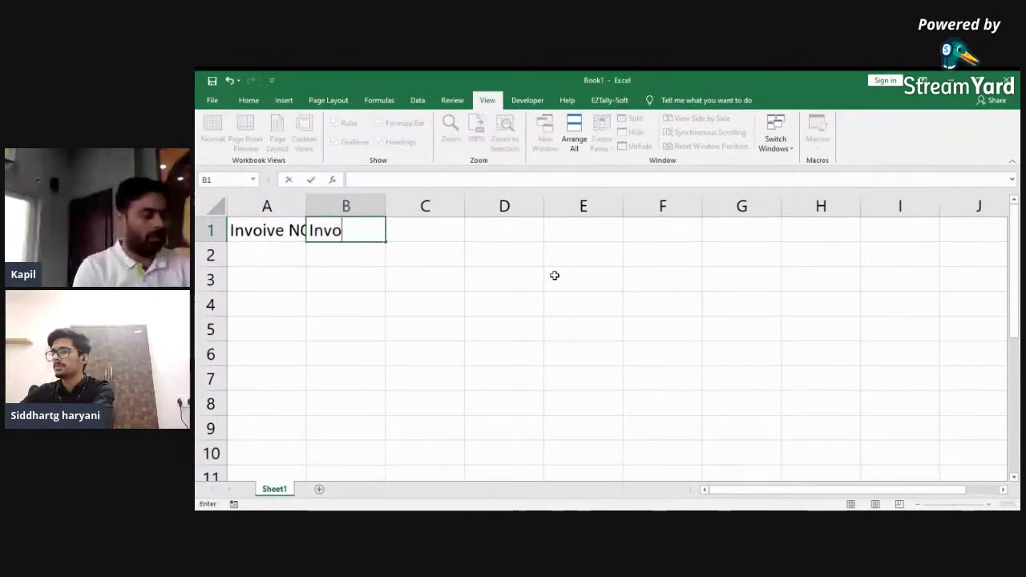
pyautogui.write('ice D')
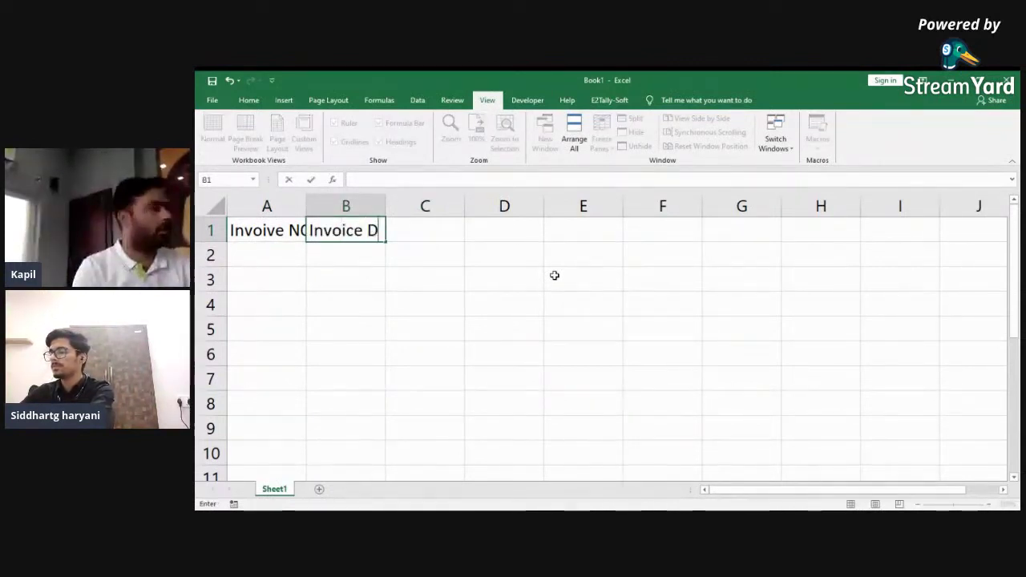
pyautogui.write('ate')
pyautogui.press('Return')
pyautogui.press('Up')
pyautogui.press('Right')
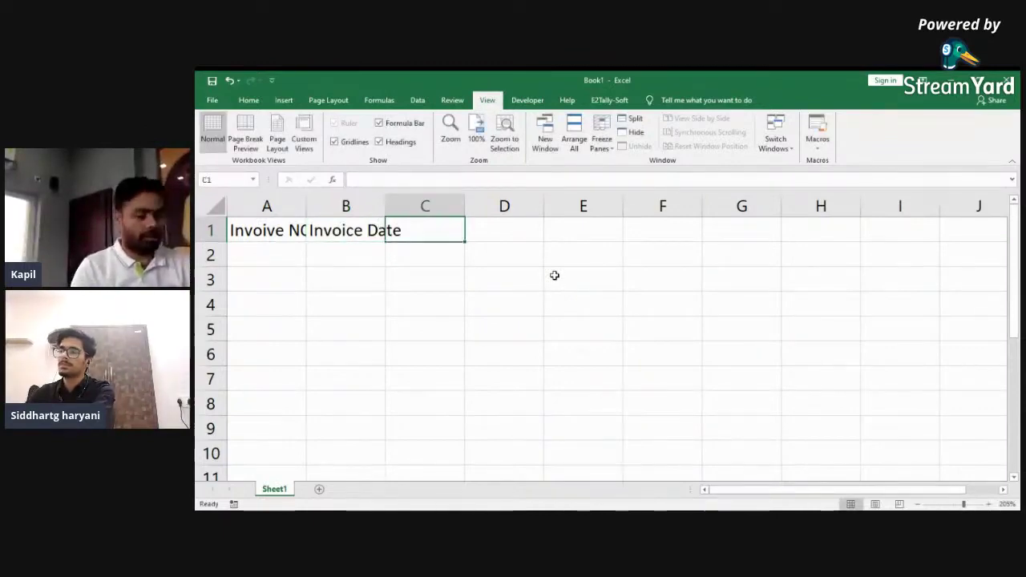
pyautogui.write('Party GST')
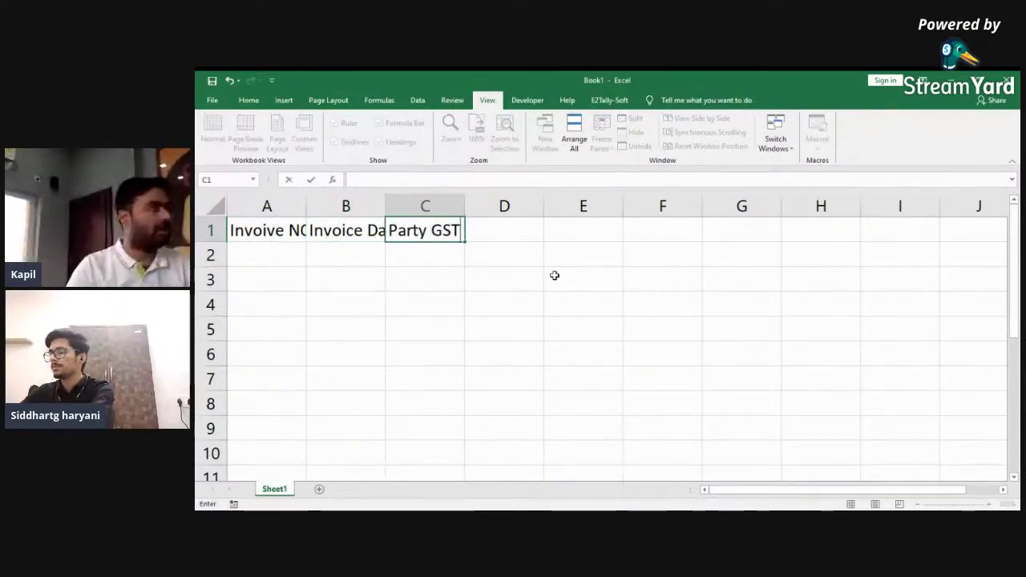
pyautogui.press('Tab')
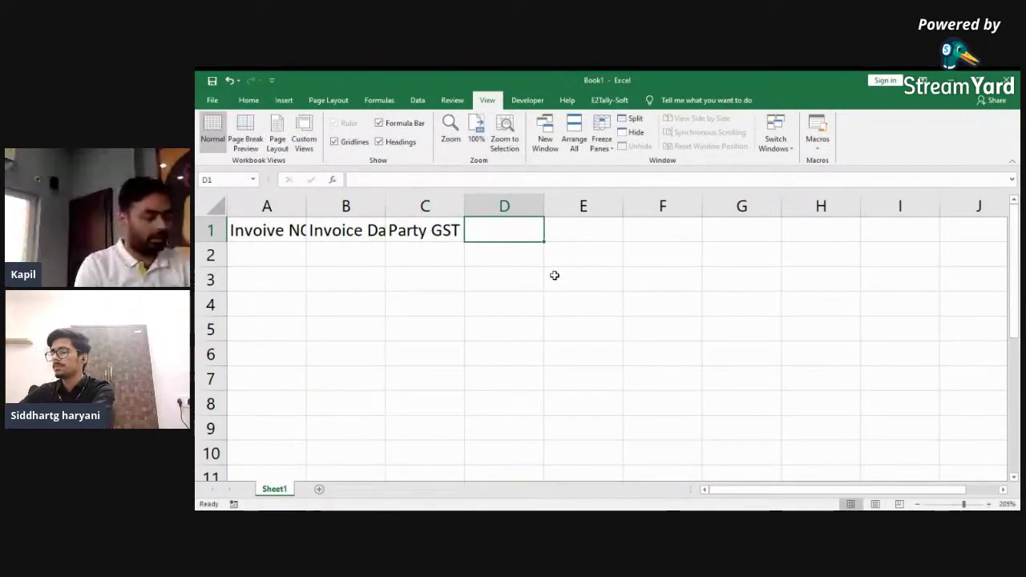
pyautogui.write('TAx')
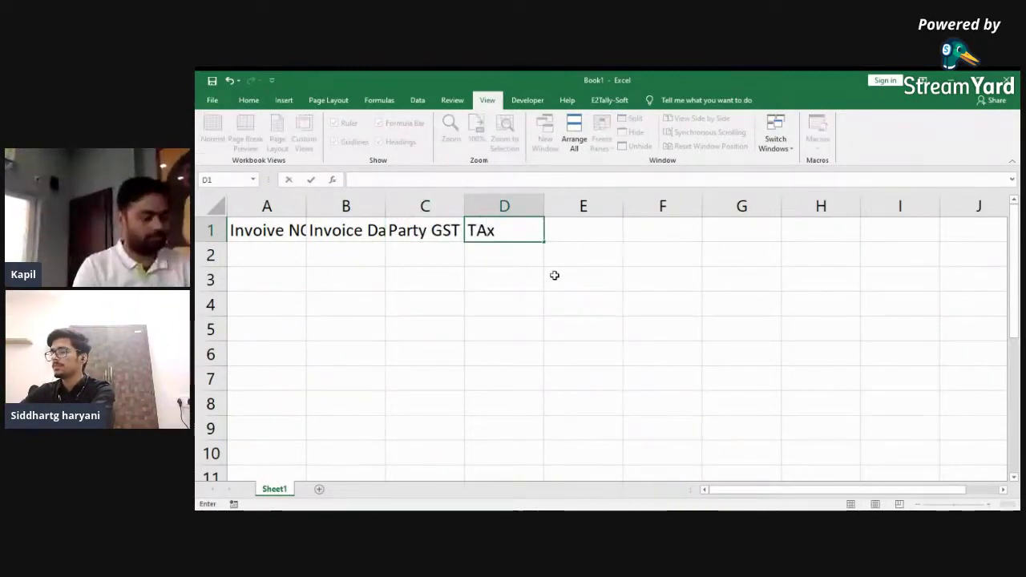
pyautogui.write('ble')
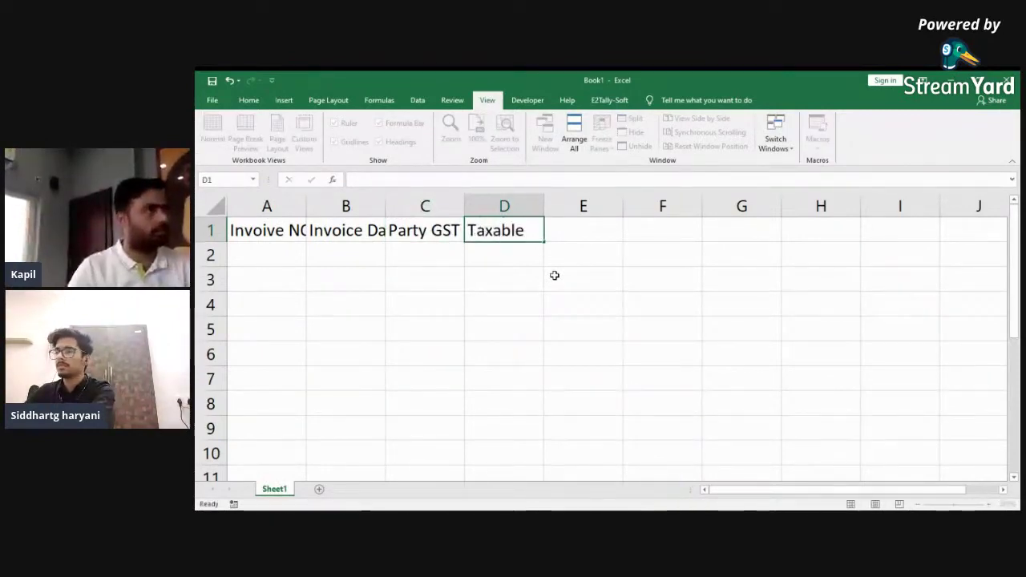
pyautogui.hotkey('ctrl', 'Return')
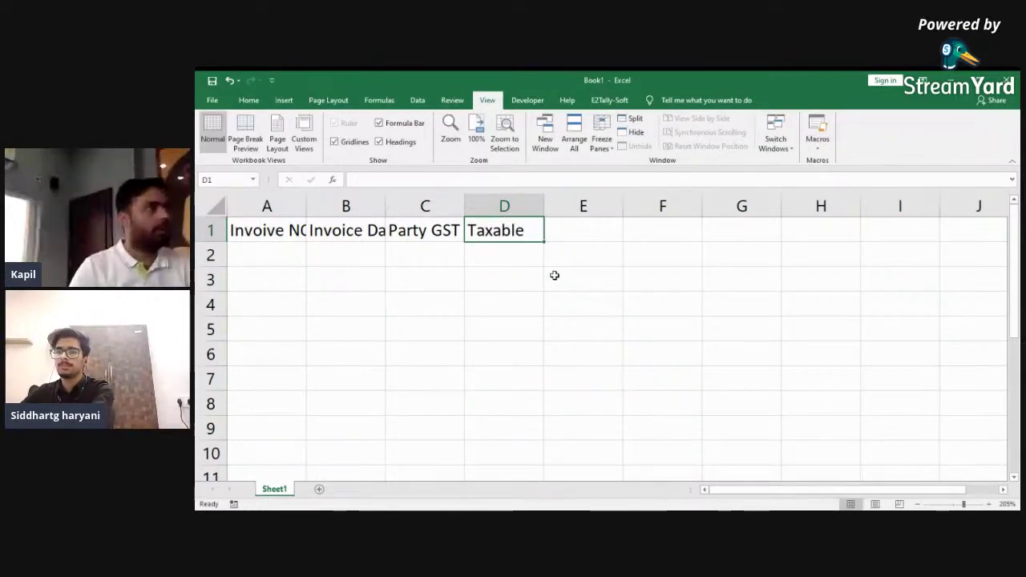
# Enter 'Tax rate' in E1, correcting the typo, and 'Tax' in F1.
pyautogui.press('Tab')
pyautogui.write('Tax ar')
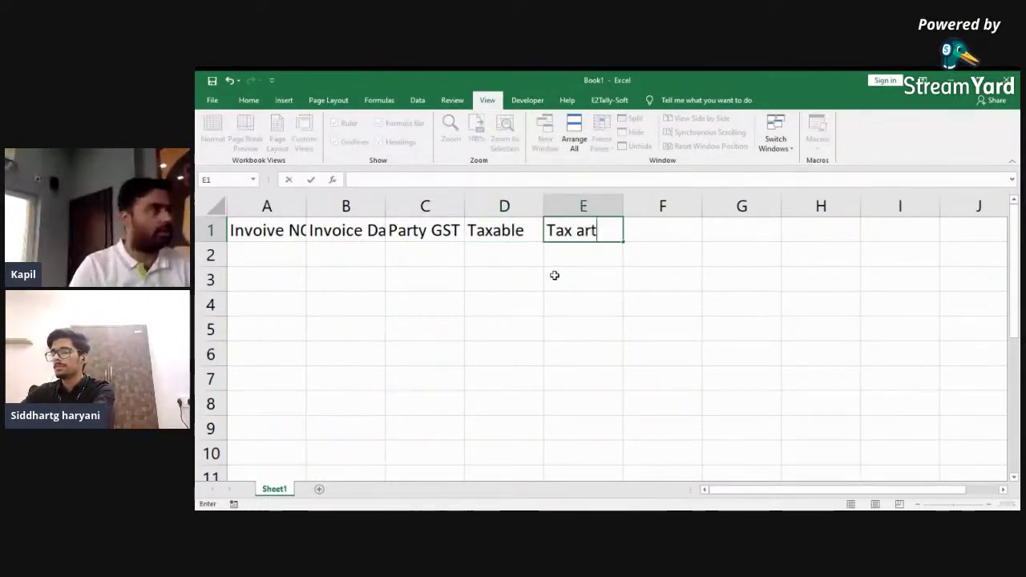
pyautogui.write('te')
pyautogui.press('Return')
pyautogui.press('Up')
pyautogui.press('F2')
pyautogui.press('BackSpace')
pyautogui.press('BackSpace')
pyautogui.press('BackSpace')
pyautogui.press('BackSpace')
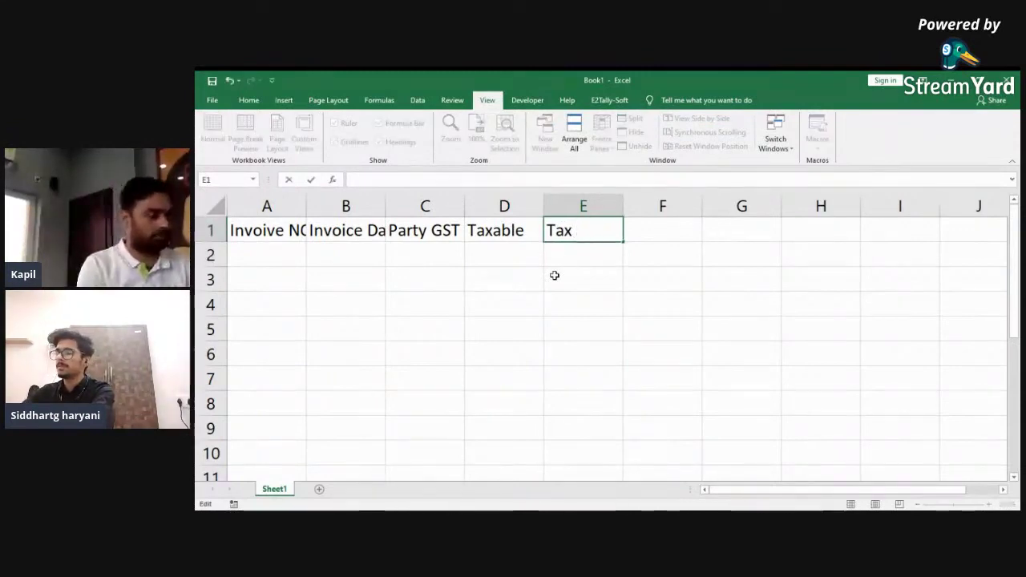
pyautogui.write('rate')
pyautogui.press('Tab')
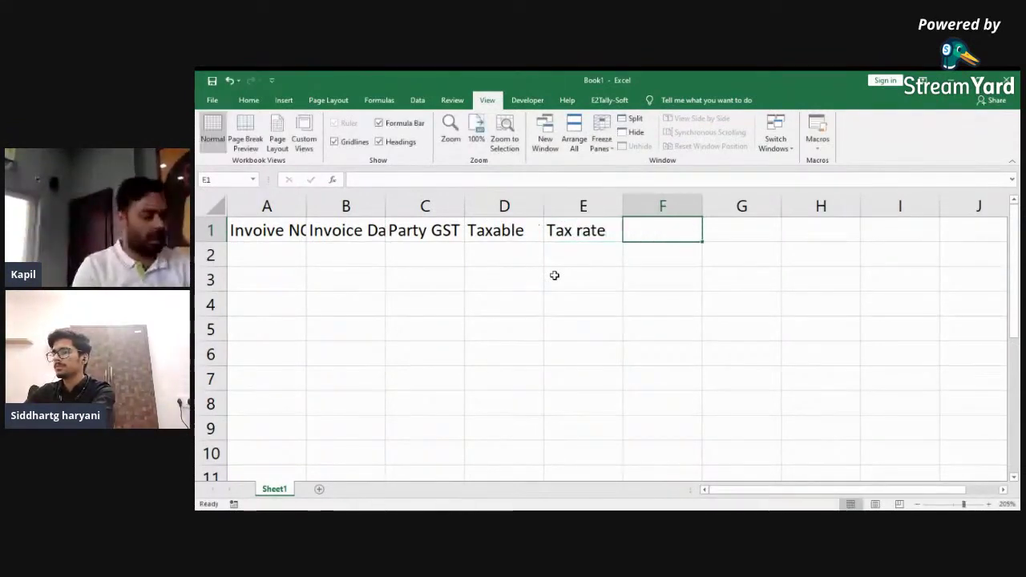
pyautogui.write('Tax')
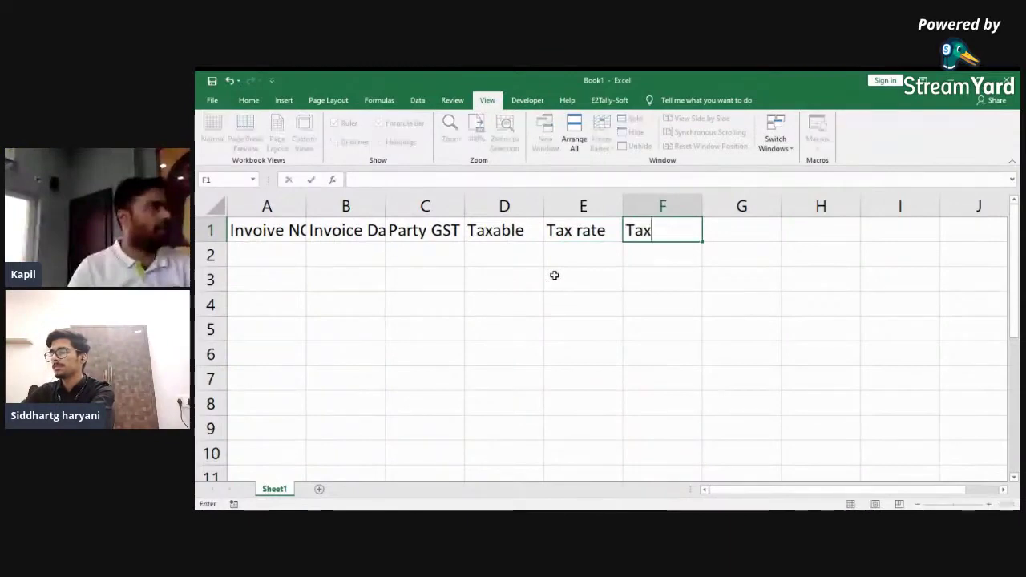
pyautogui.press('Return')
# AutoFit columns A–F to the header row A1:F1.
pyautogui.press('Up')
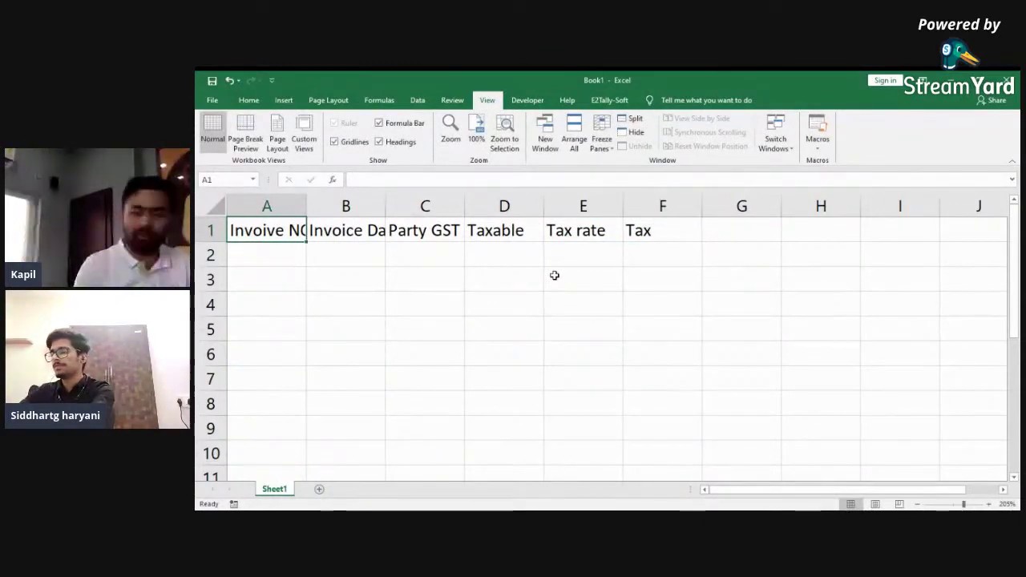
pyautogui.hotkey('ctrl', 'shift', 'Right')
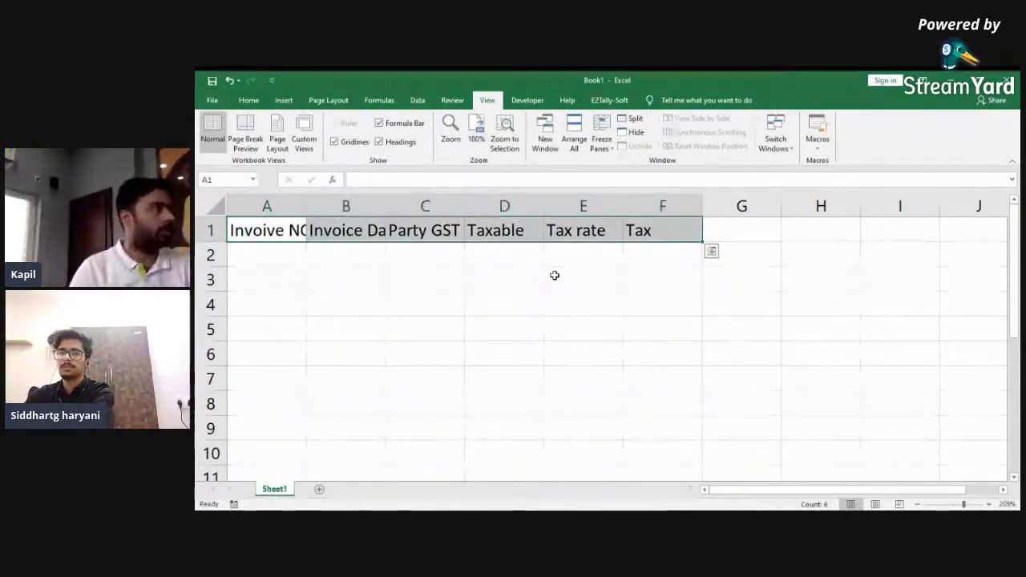
pyautogui.hotkey('alt', 'o', 'c', 'a')
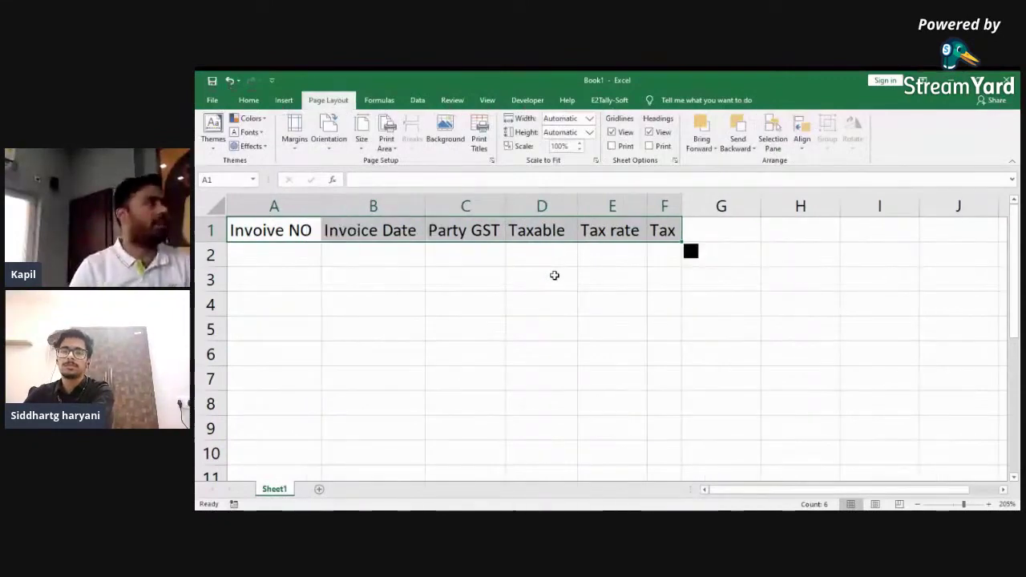
# Enter 1 as the first invoice number in A2.
pyautogui.press('Down')
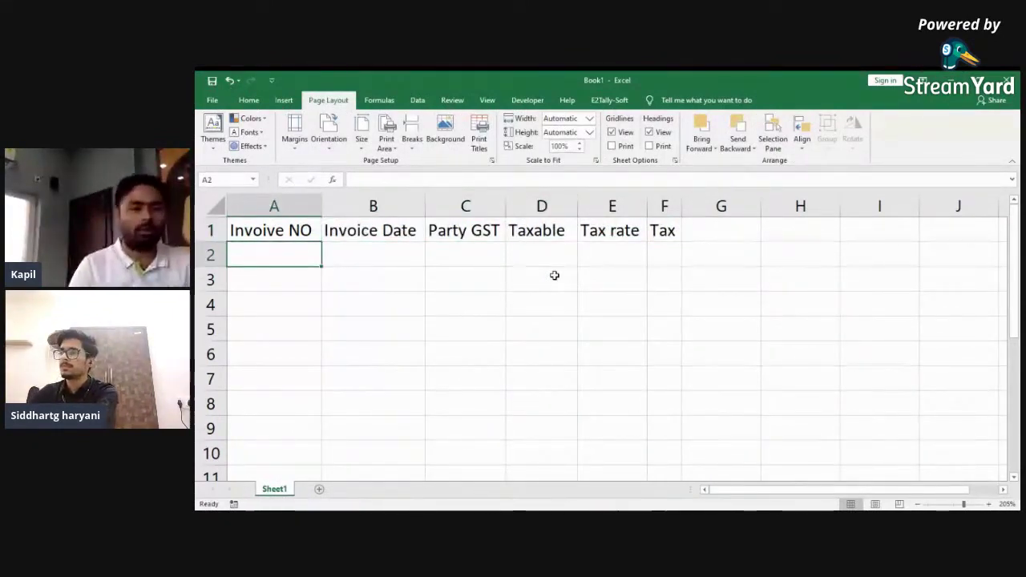
pyautogui.press('Return')
pyautogui.press('Up')
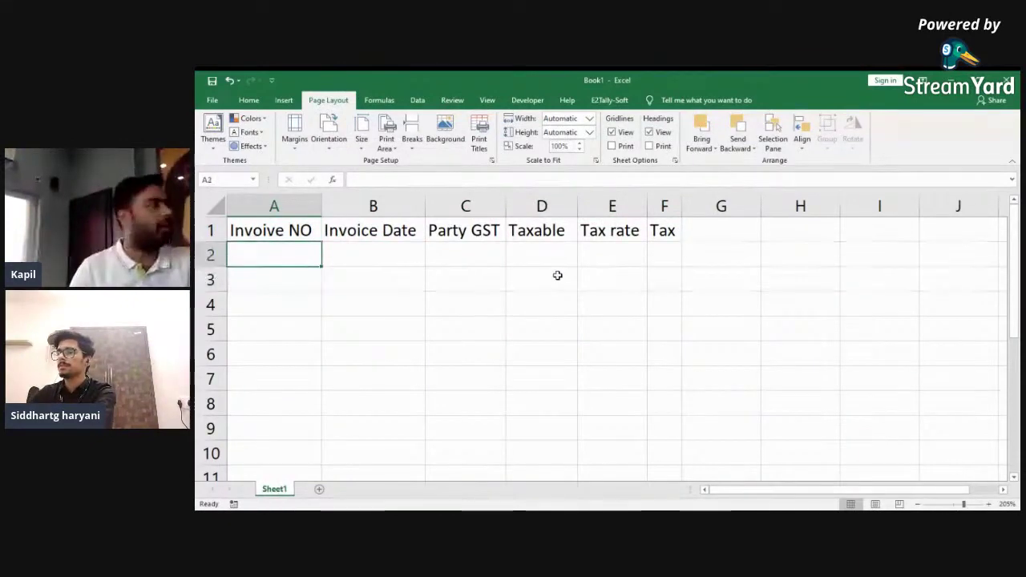
pyautogui.write('1')
pyautogui.press('Return')
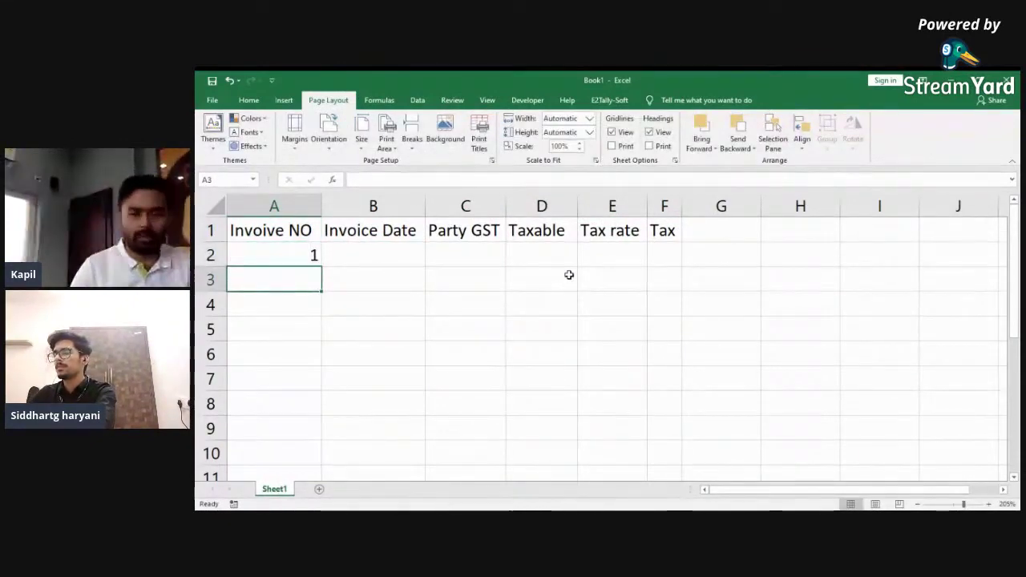
# Enter the formula =+A2+1 in A3 so it shows 2.
pyautogui.write('+')
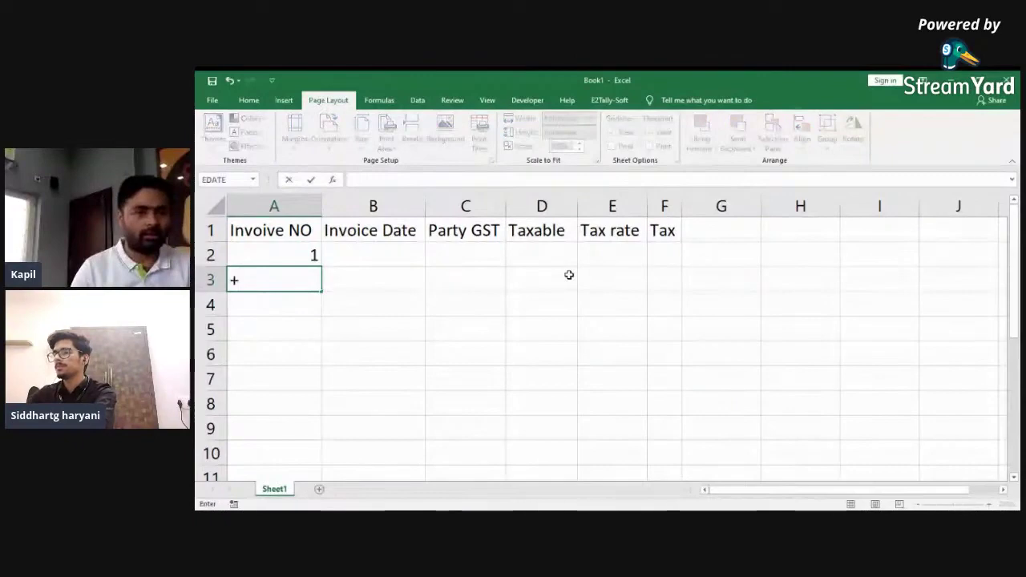
pyautogui.press('Up')
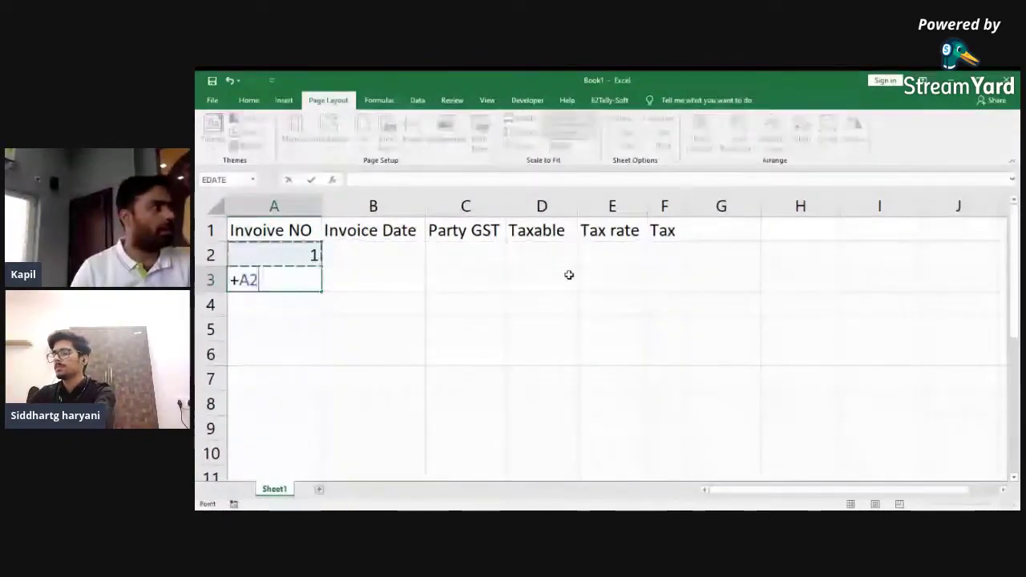
pyautogui.write('+1')
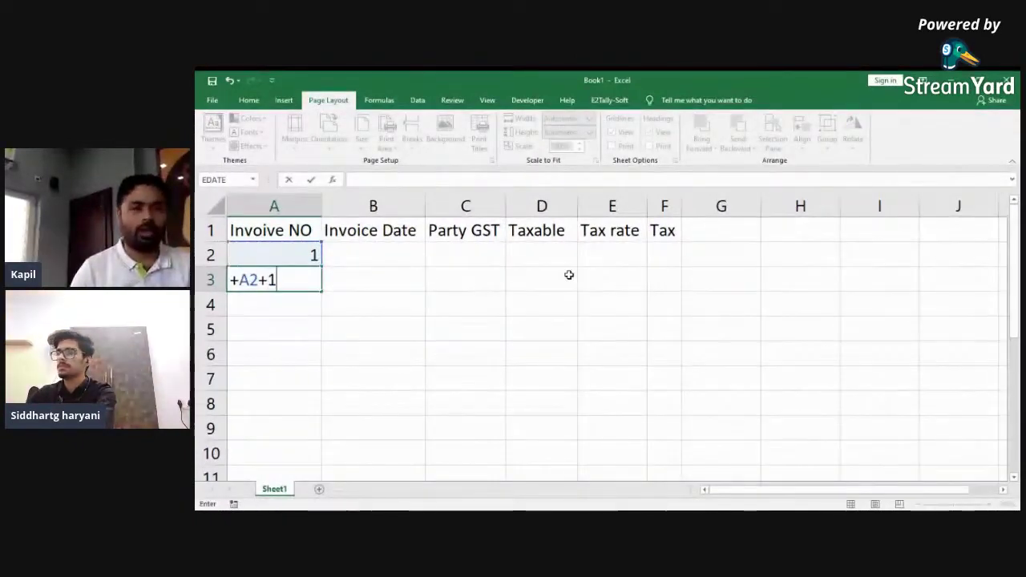
pyautogui.press('Return')
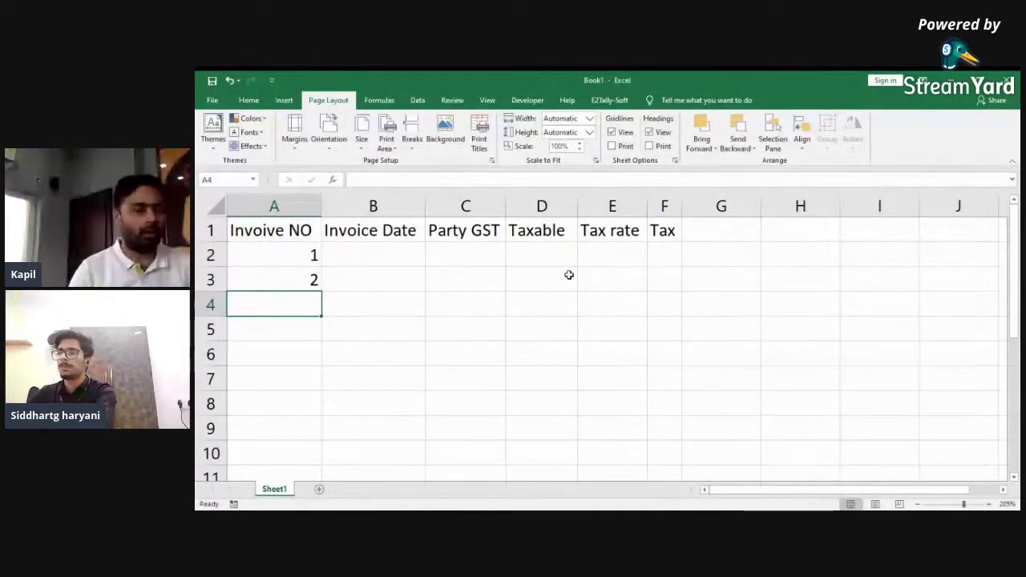
# Fill A3's formula down through A20, numbering the invoices up to 19.
pyautogui.press('Up')
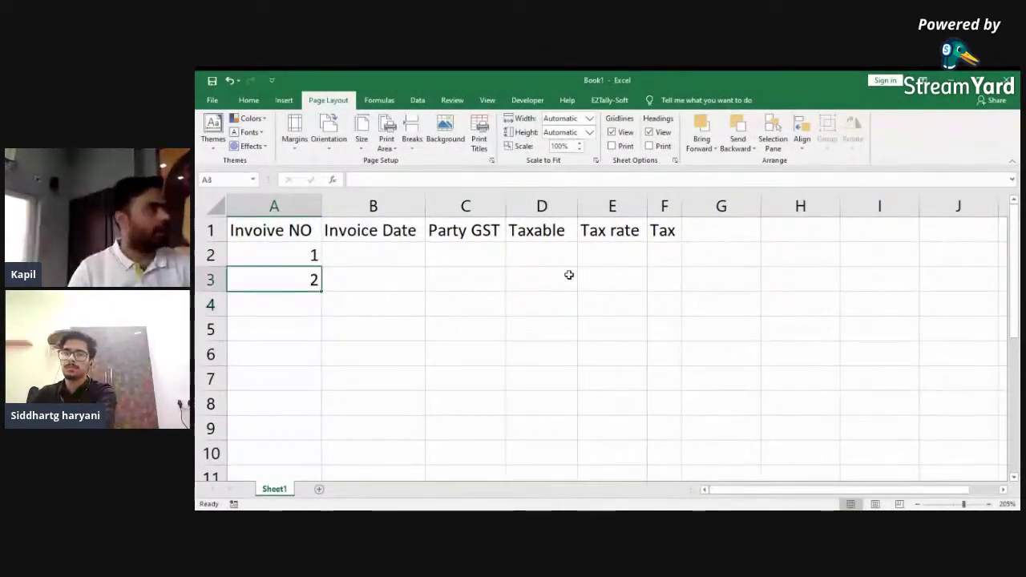
pyautogui.hotkey('shift', 'Down')
pyautogui.hotkey('shift', 'Down')
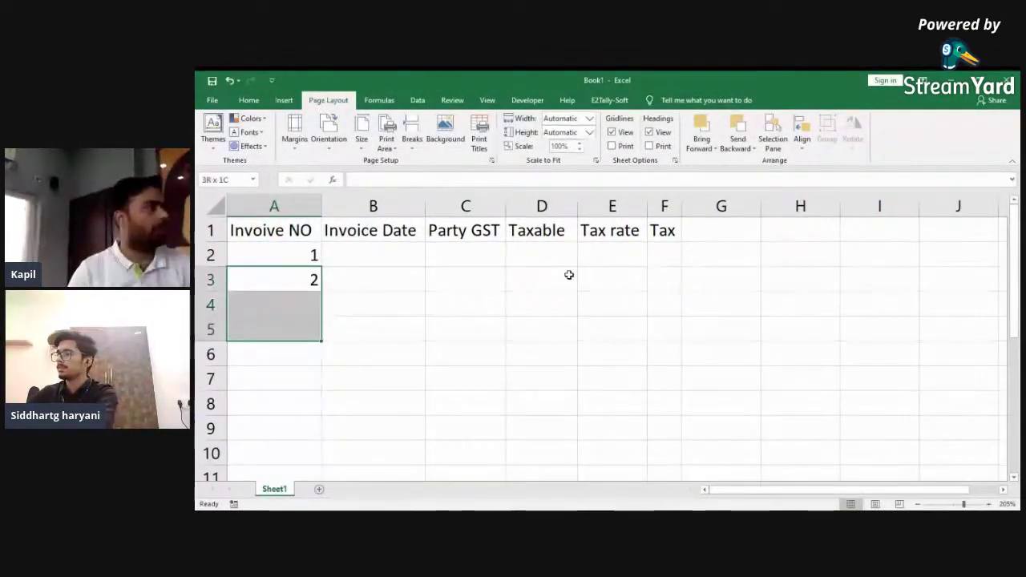
pyautogui.hotkey('shift', 'Down')
pyautogui.hotkey('shift', 'Down')
pyautogui.hotkey('shift', 'Down')
pyautogui.hotkey('shift', 'Down')
pyautogui.hotkey('shift', 'Down')
pyautogui.hotkey('shift', 'Down')
pyautogui.hotkey('shift', 'Up')
pyautogui.hotkey('shift', 'Up')
pyautogui.hotkey('shift', 'Up')
pyautogui.hotkey('shift', 'Up')
pyautogui.hotkey('shift', 'Up')
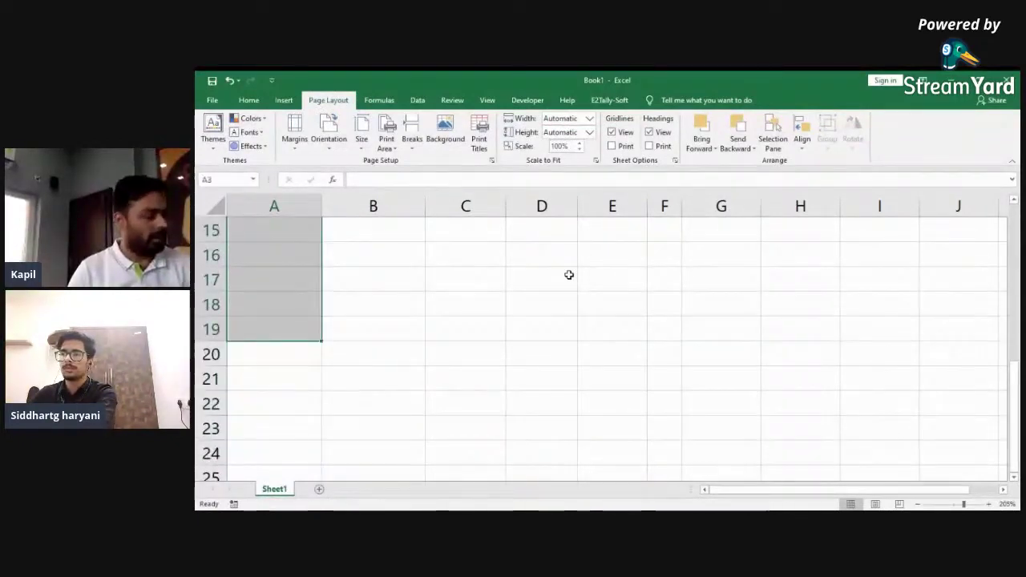
pyautogui.hotkey('shift', 'Down')
pyautogui.hotkey('ctrl', 'e')
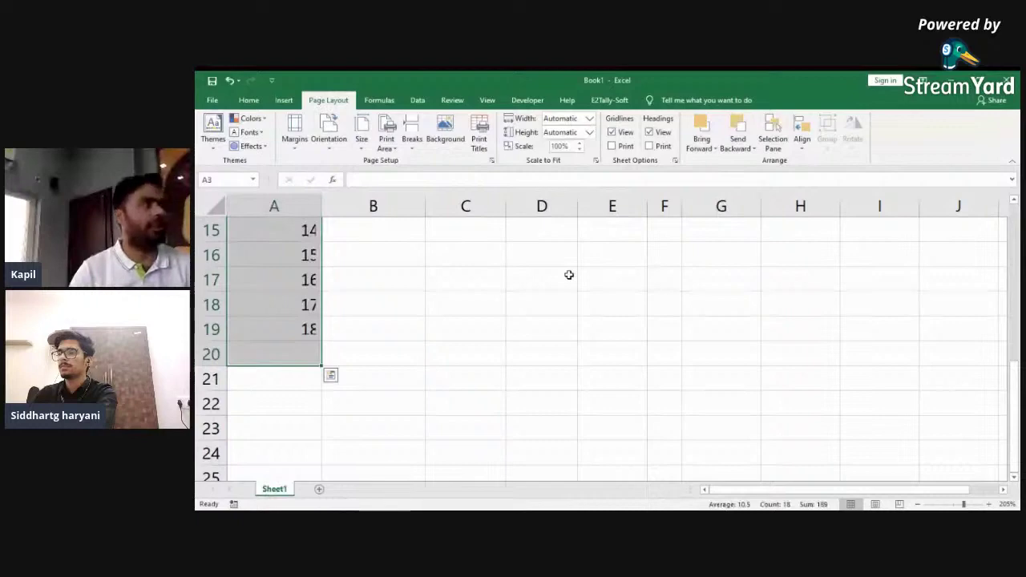
pyautogui.scroll(5, 568, 275)
pyautogui.scroll(-3, 568, 275)
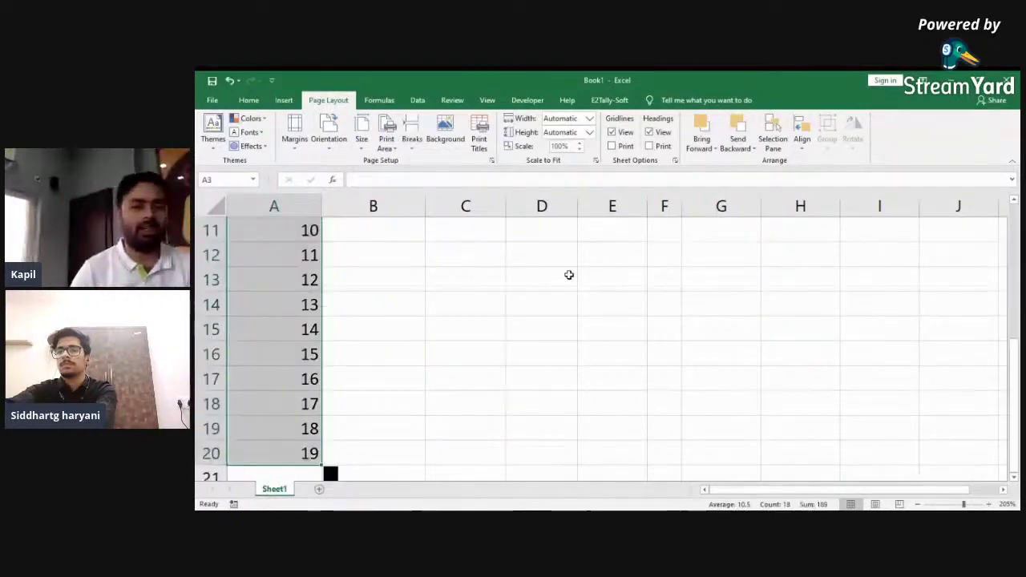
pyautogui.hotkey('ctrl', 'Home')
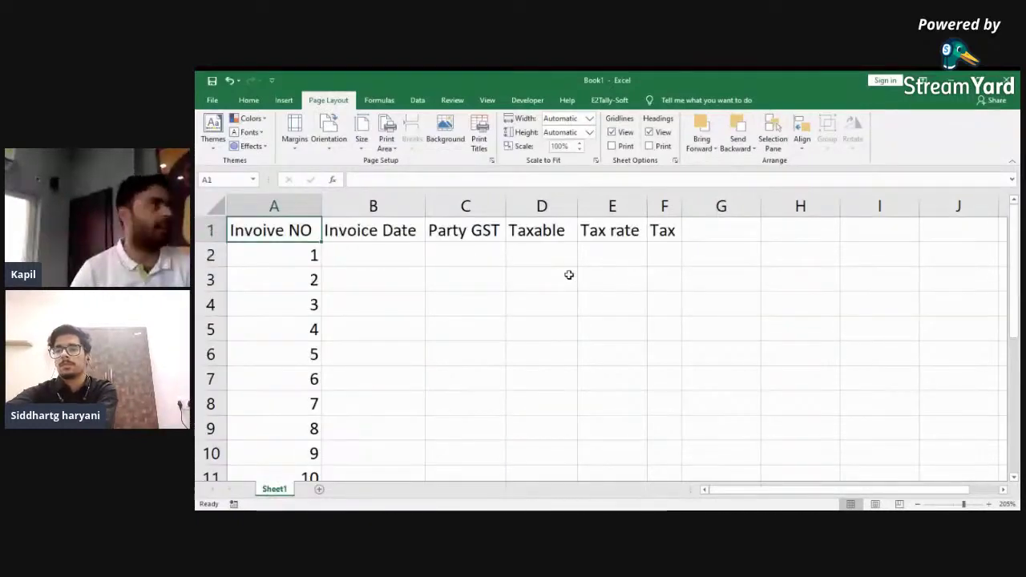
# Inspect the +1 counting formulas in A3 and A4, leaving 2 in A3.
pyautogui.press('Down')
pyautogui.press('Down')
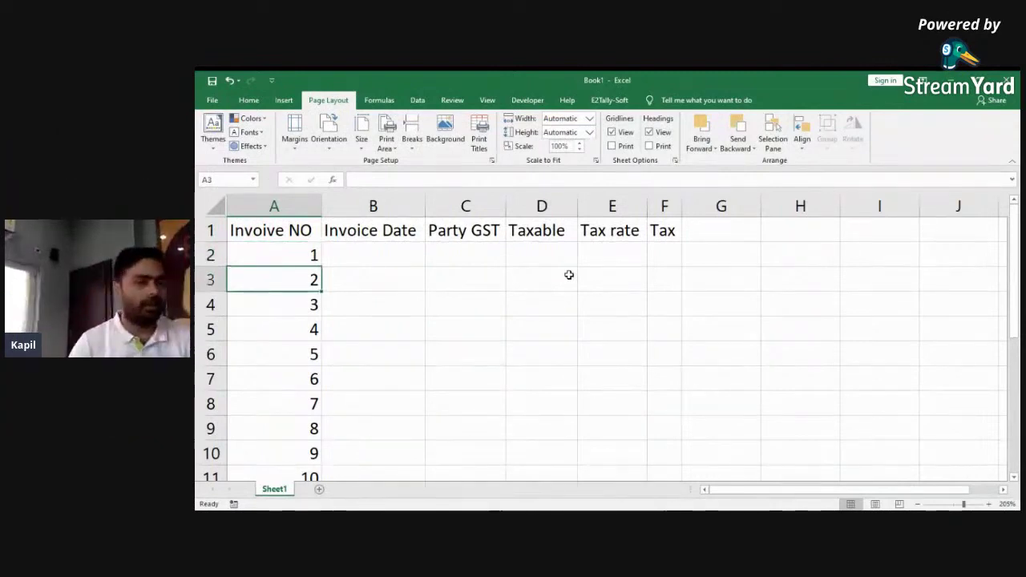
pyautogui.press('Down')
pyautogui.write('=+A3+1')
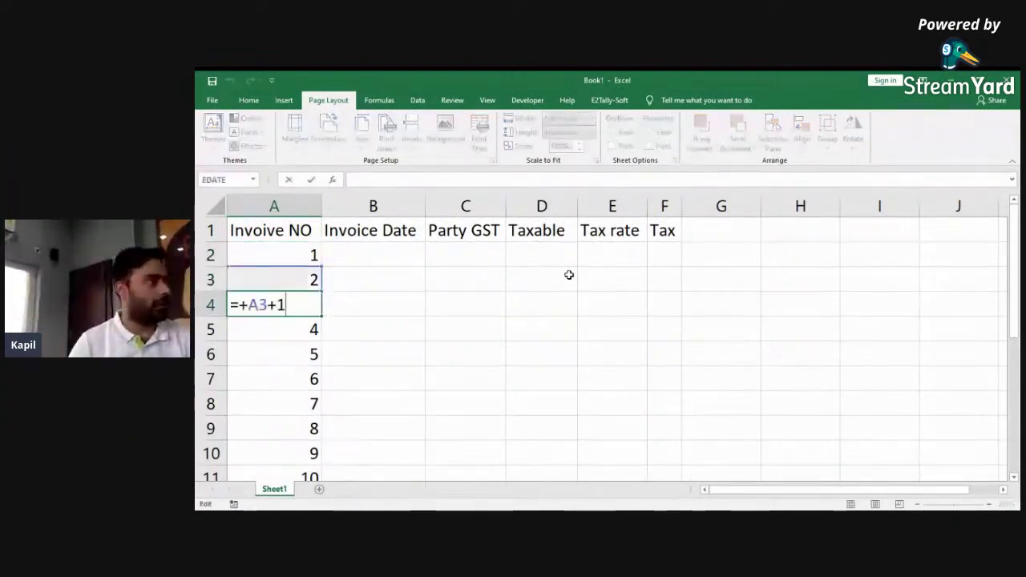
pyautogui.press('Escape')
pyautogui.press('Up')
pyautogui.press('F2')
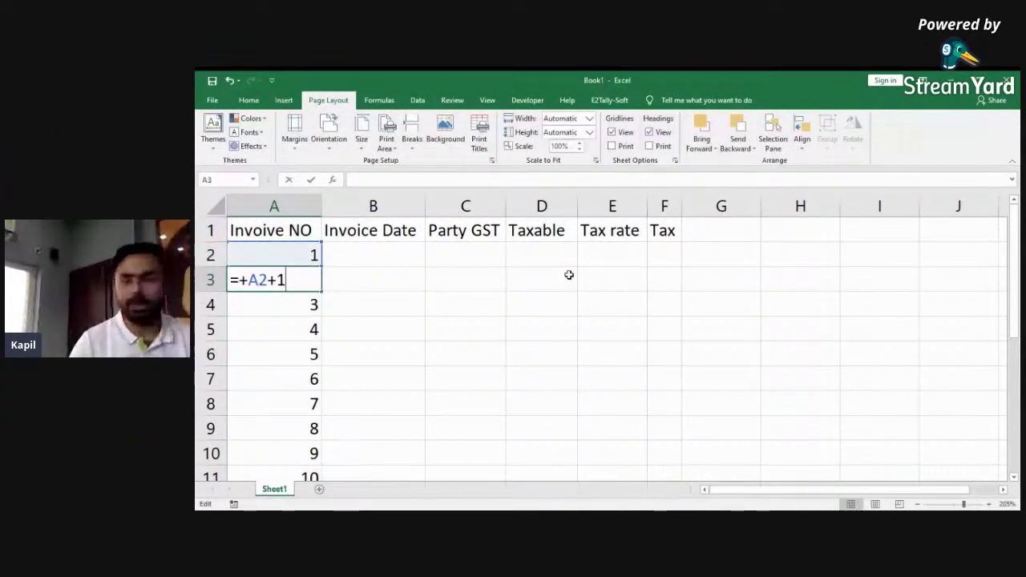
pyautogui.press('Escape')
pyautogui.press('BackSpace')
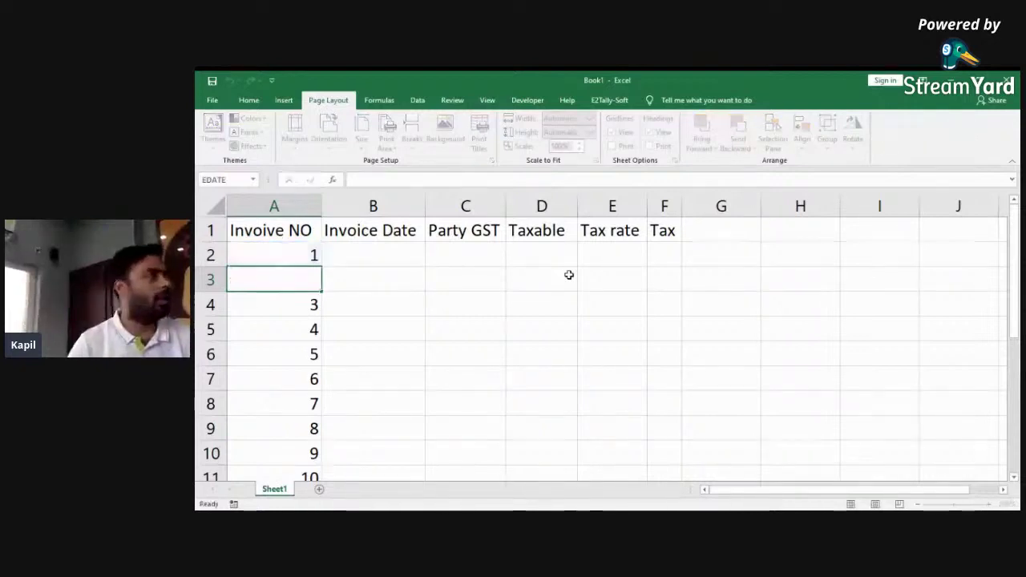
pyautogui.press('Escape')
pyautogui.hotkey('ctrl', 'shift', 'Down')
# Clear the numbers below A2 and enter 2 in A3.
pyautogui.hotkey('ctrl', 'Home')
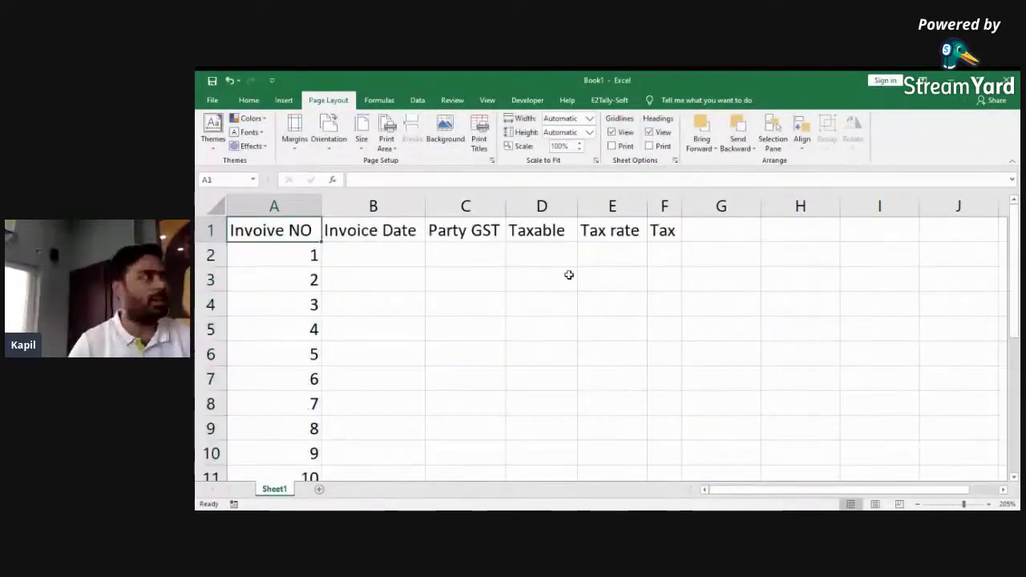
pyautogui.press('Down')
pyautogui.press('Down')
pyautogui.hotkey('ctrl', 'shift', 'Down')
pyautogui.press('Delete')
pyautogui.press('Up')
pyautogui.press('Down')
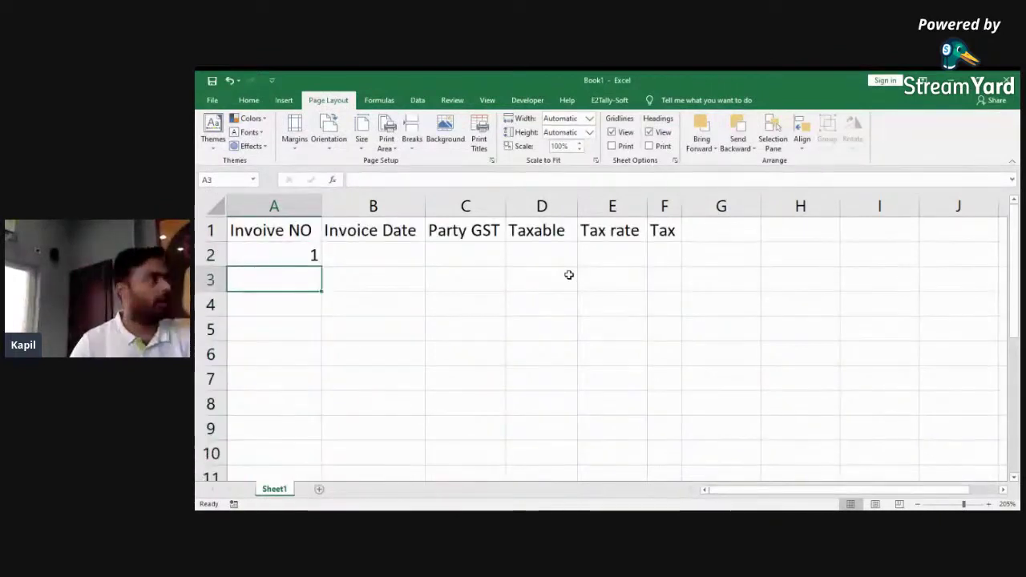
pyautogui.write('2')
pyautogui.press('Return')
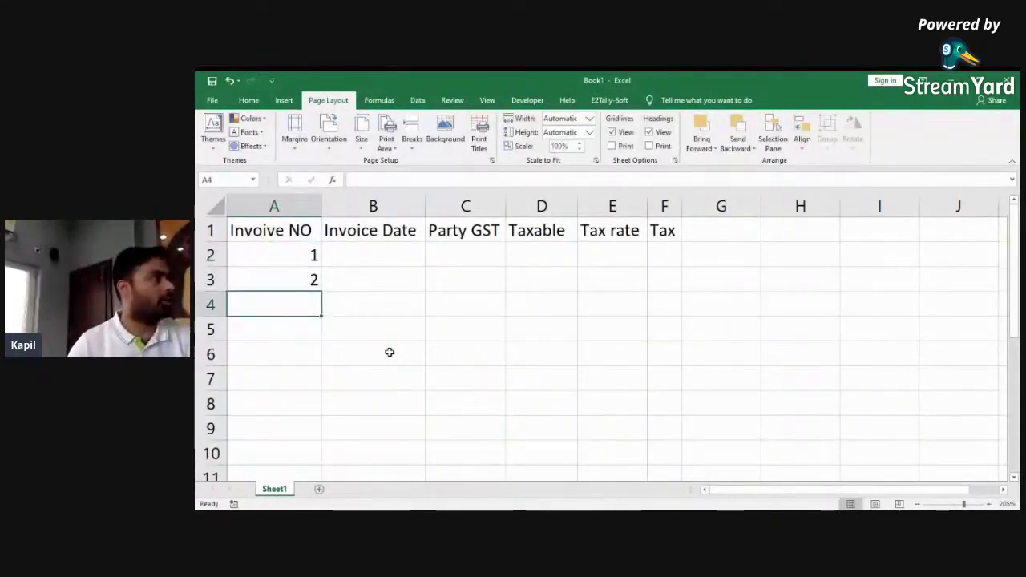
# Drag the 2 in A3 down to row 10, then clear the copies in A4:A10.
pyautogui.click(316, 282)
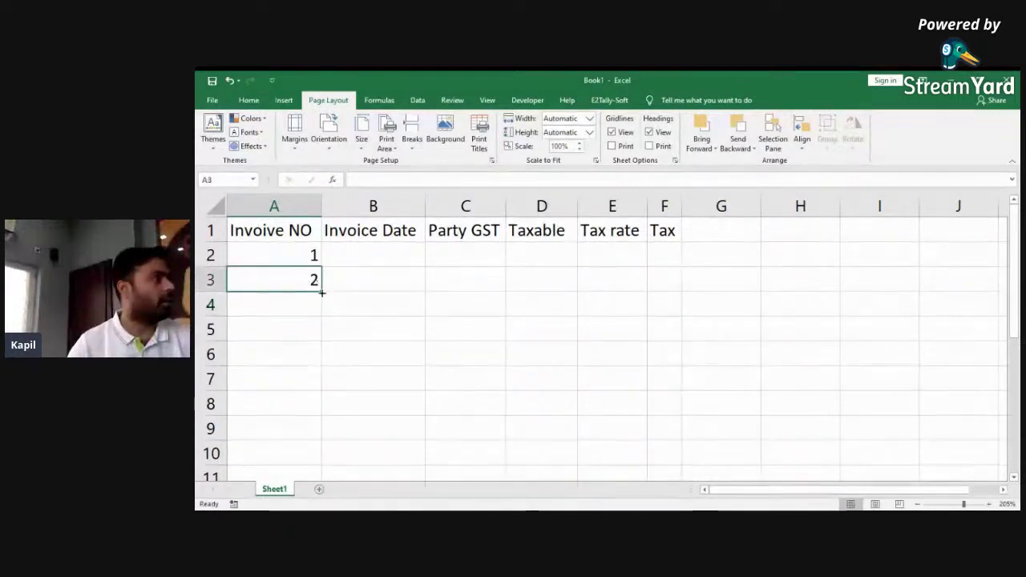
pyautogui.moveTo(321, 294)
pyautogui.mouseDown()
pyautogui.moveTo(326, 455)
pyautogui.moveTo(331, 428)
pyautogui.mouseUp()
pyautogui.scroll(-1, 332, 415)
pyautogui.scroll(1, 332, 415)
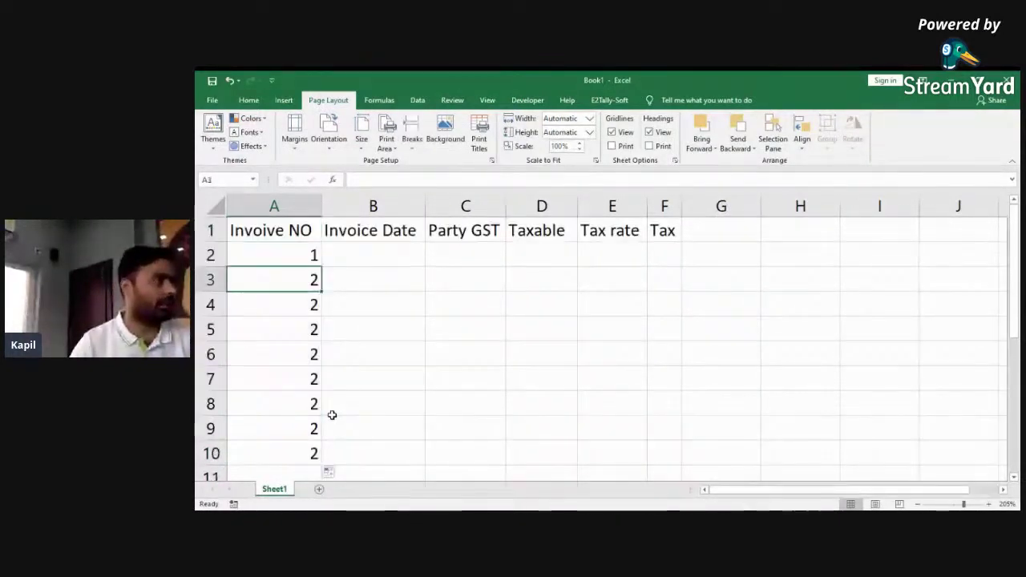
pyautogui.press('Down')
pyautogui.hotkey('ctrl', 'shift', 'Down')
pyautogui.press('Delete')
pyautogui.press('Up')
pyautogui.press('Up')
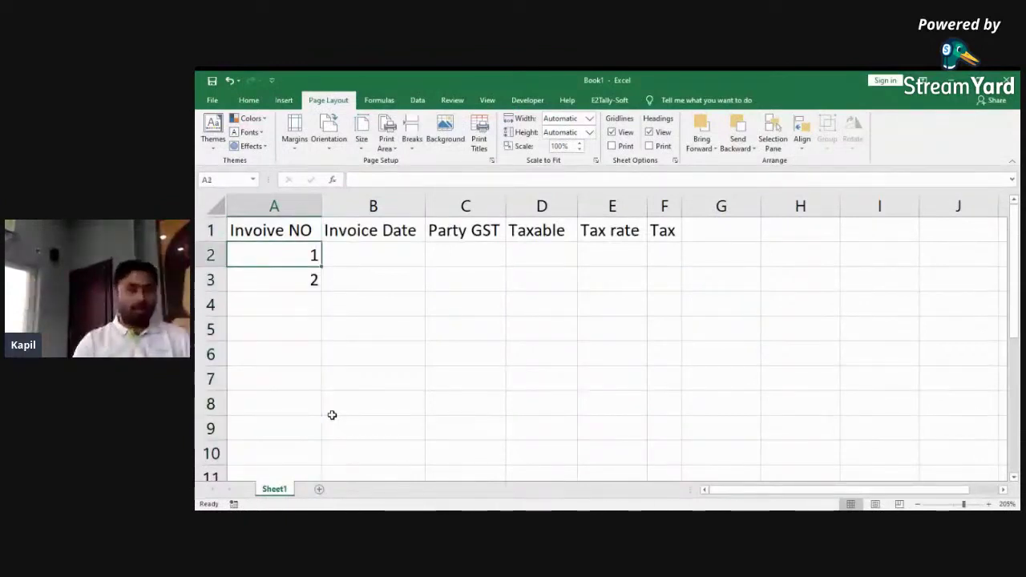
# Select A2:A3 and delete the 1 and 2, leaving only the headers.
pyautogui.hotkey('shift', 'Down')
pyautogui.hotkey('shift', 'Up')
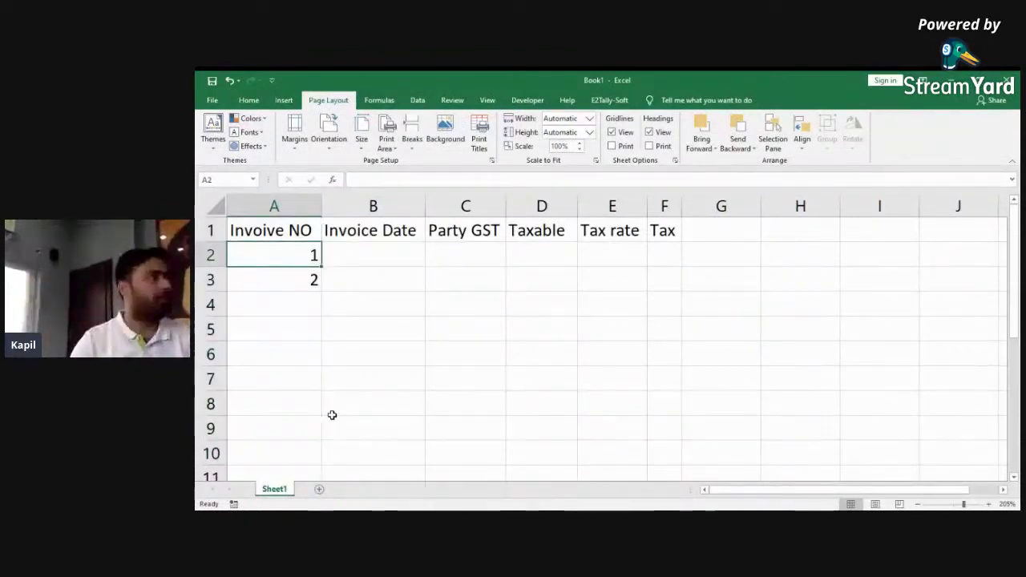
pyautogui.hotkey('shift', 'Down')
pyautogui.hotkey('shift', 'Down')
pyautogui.hotkey('shift', 'Up')
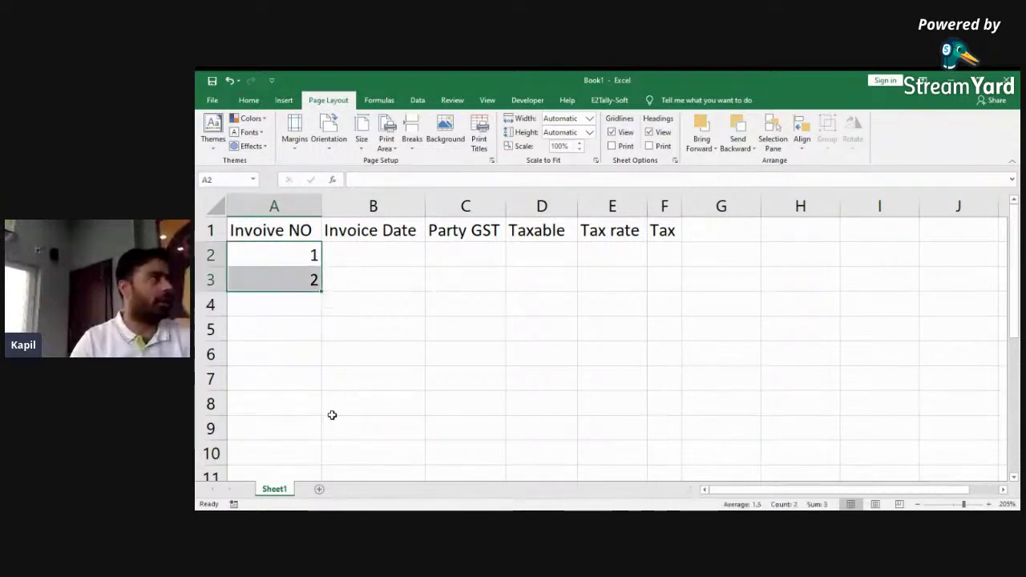
pyautogui.press('Delete')
pyautogui.press('Up')
pyautogui.press('Right')
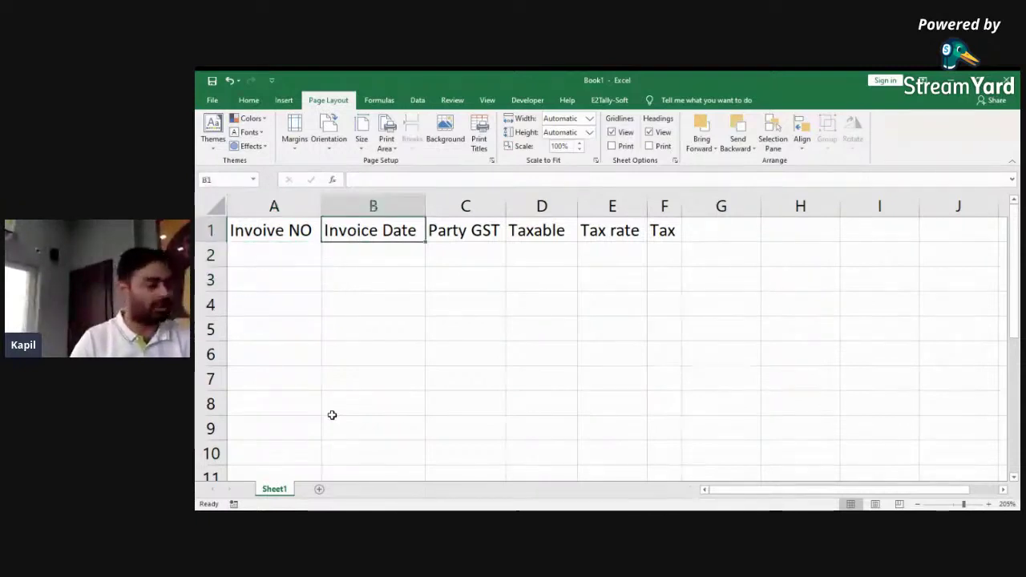
# Enter the invoice number KS/20-21/01 in A2.
pyautogui.press('Left')
pyautogui.press('Down')
pyautogui.write('K')
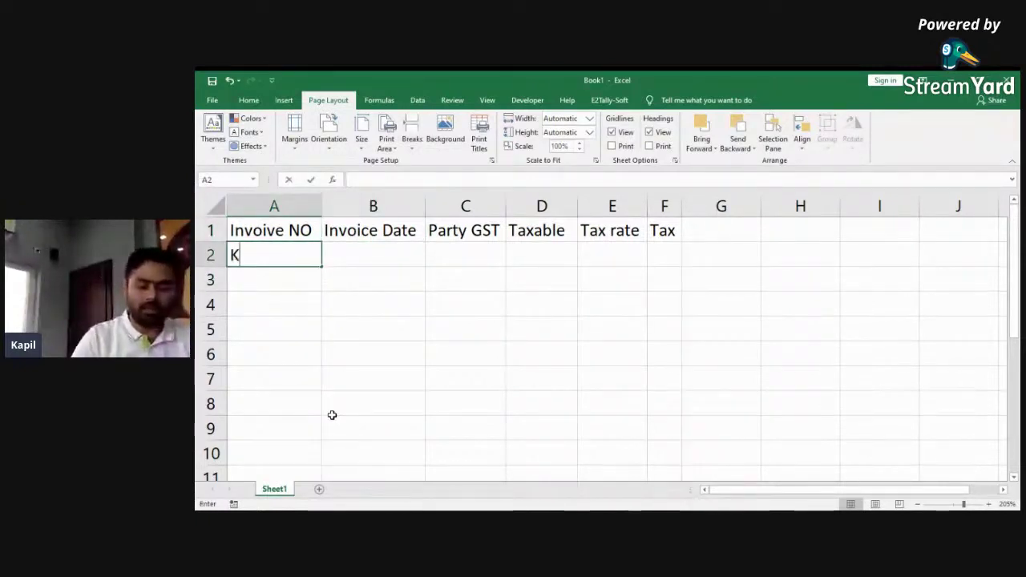
pyautogui.write('S/201')
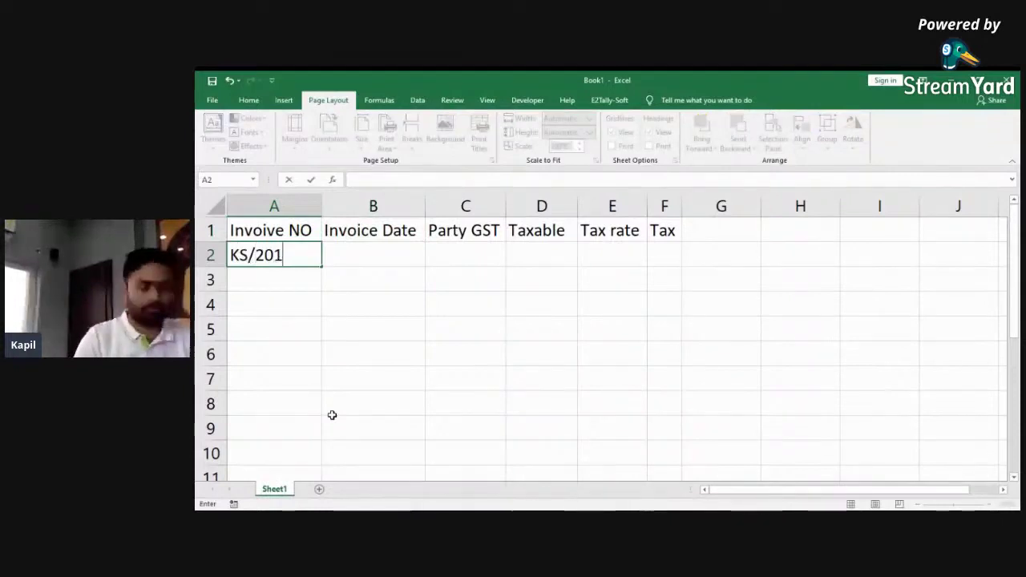
pyautogui.press('BackSpace')
pyautogui.write('-21/0')
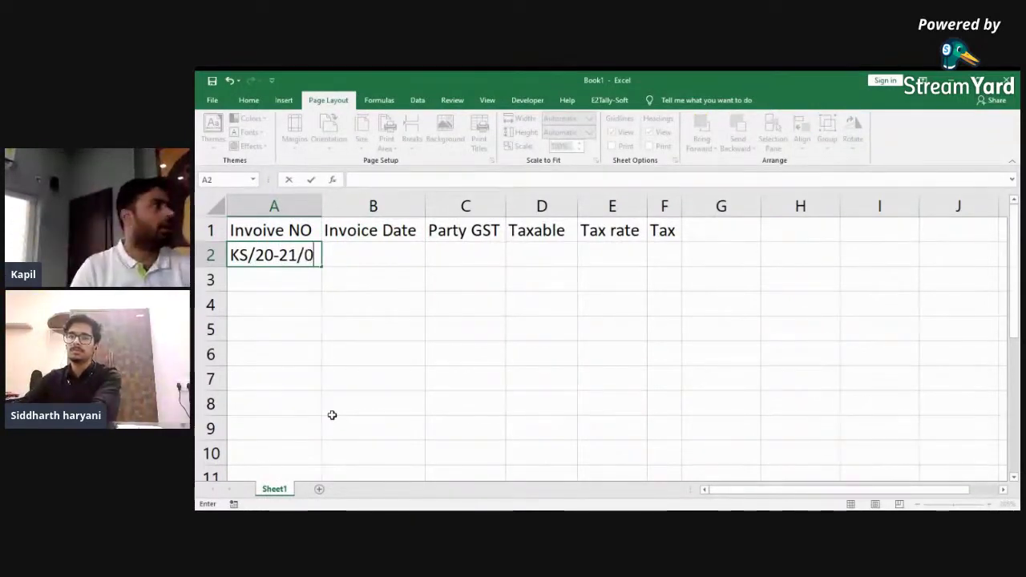
pyautogui.write('1')
pyautogui.press('Return')
# Try the formula =A2+1 in A3, then clear and restore A2's invoice number.
pyautogui.press('Up')
pyautogui.press('Up')
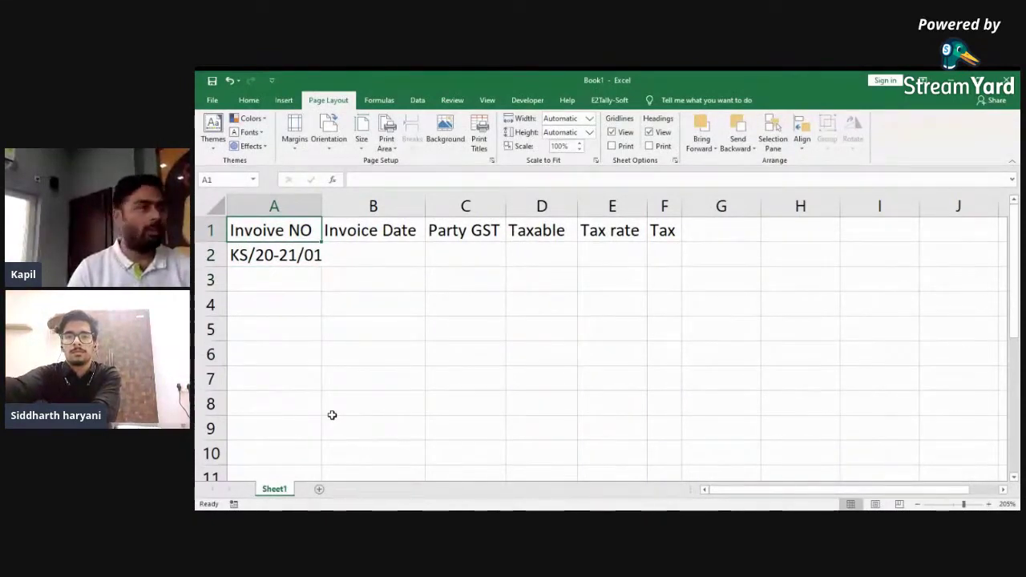
pyautogui.press('Down')
pyautogui.press('Down')
pyautogui.write('+')
pyautogui.press('Up')
pyautogui.write('+1')
pyautogui.press('Return')
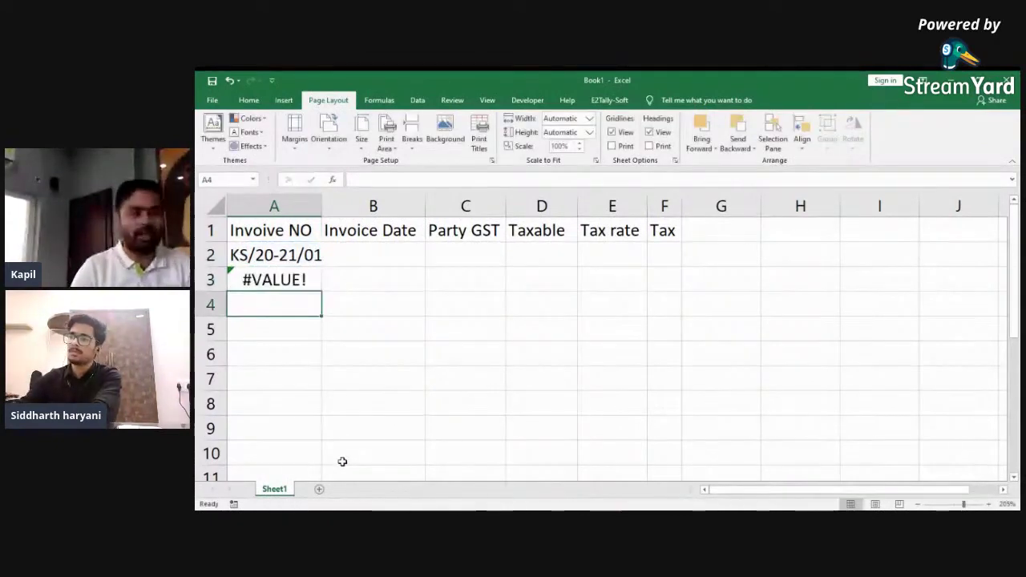
pyautogui.press('Up')
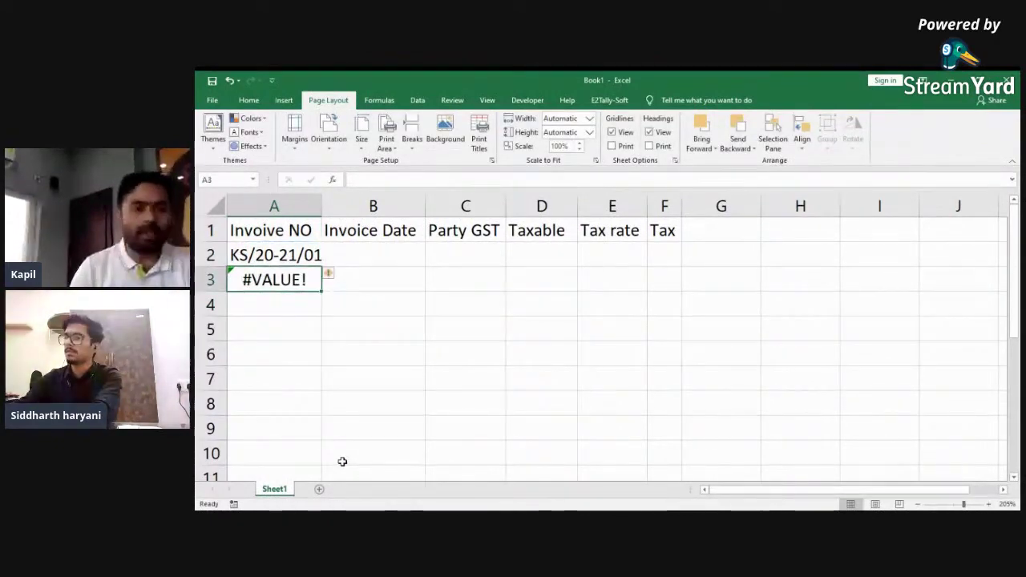
pyautogui.press('Up')
pyautogui.press('Delete')
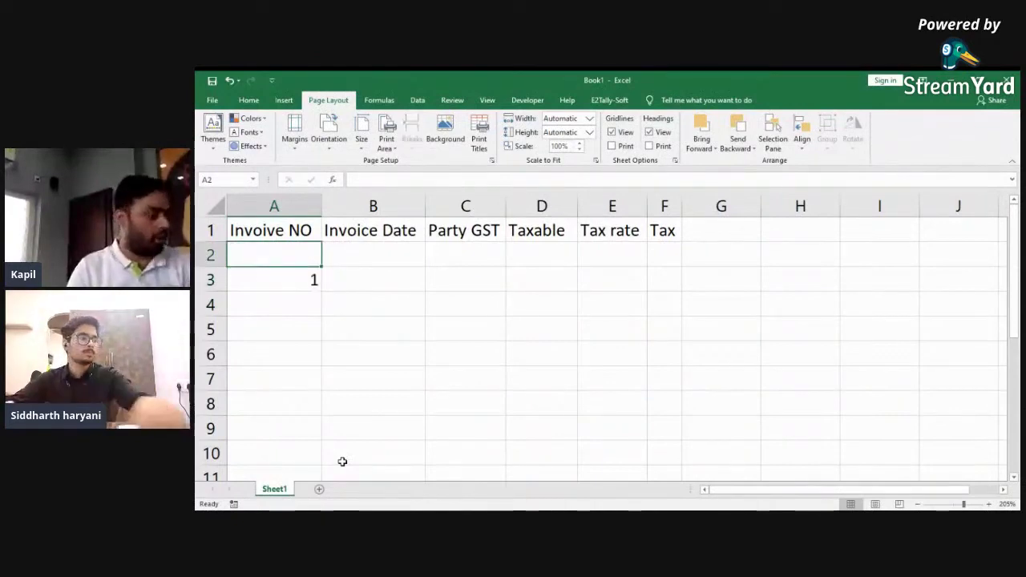
pyautogui.hotkey('ctrl', 'z')
# Insert a blank column B before the Invoice Date column.
pyautogui.press('Up')
pyautogui.press('Right')
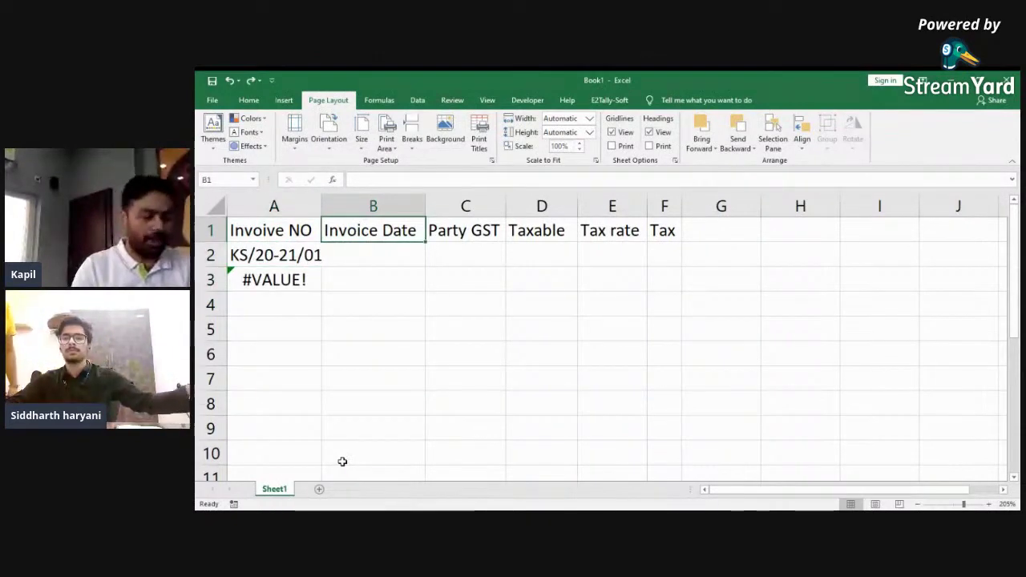
pyautogui.hotkey('ctrl', 'space')
pyautogui.hotkey('ctrl', 'shift', '=')
pyautogui.press('Left')
# Shorten A2 to the prefix KS/20-21/ and clear the #VALUE! error in A3.
pyautogui.press('Down')
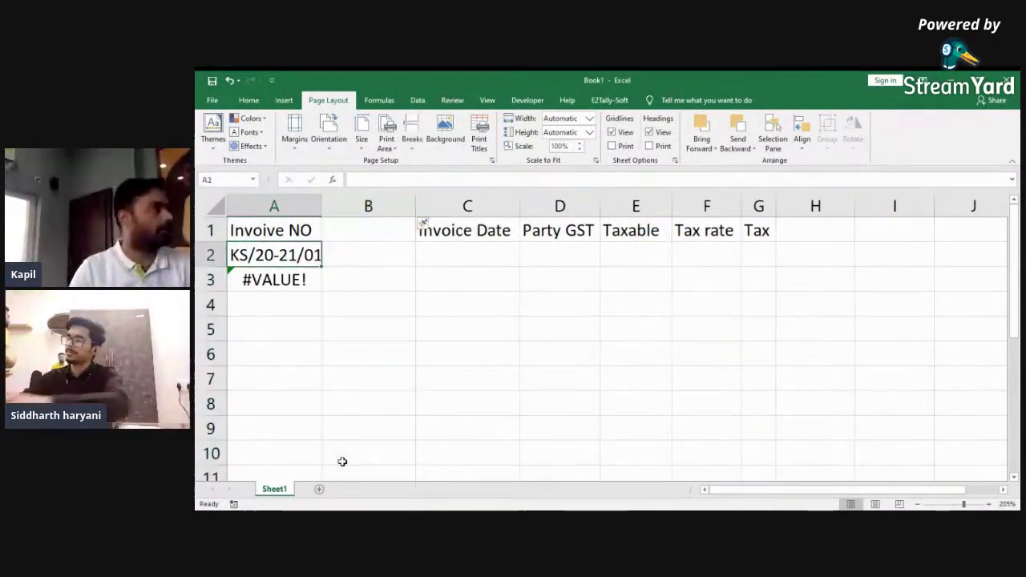
pyautogui.press('F2')
pyautogui.press('BackSpace')
pyautogui.press('BackSpace')
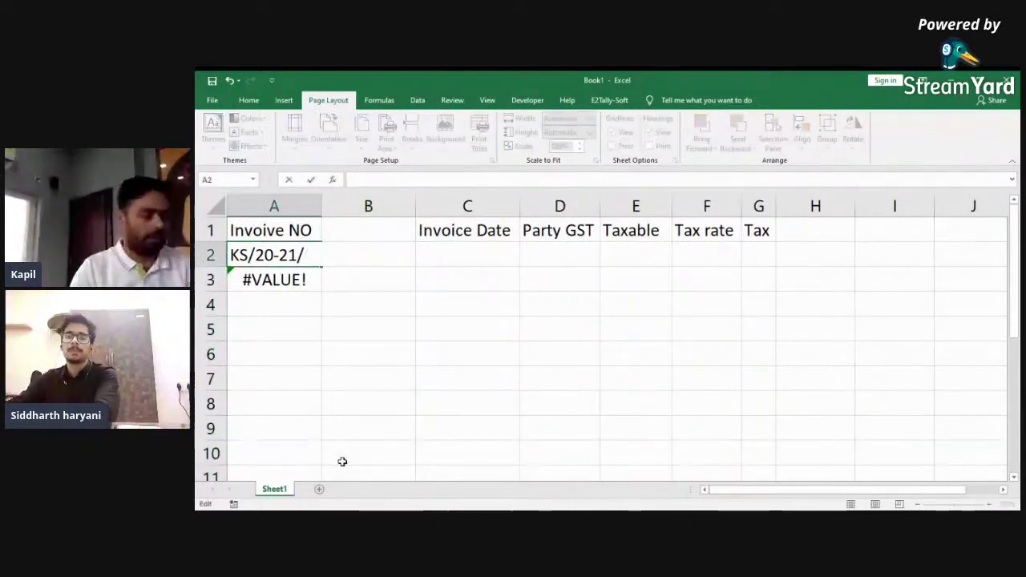
pyautogui.write('/')
pyautogui.press('Return')
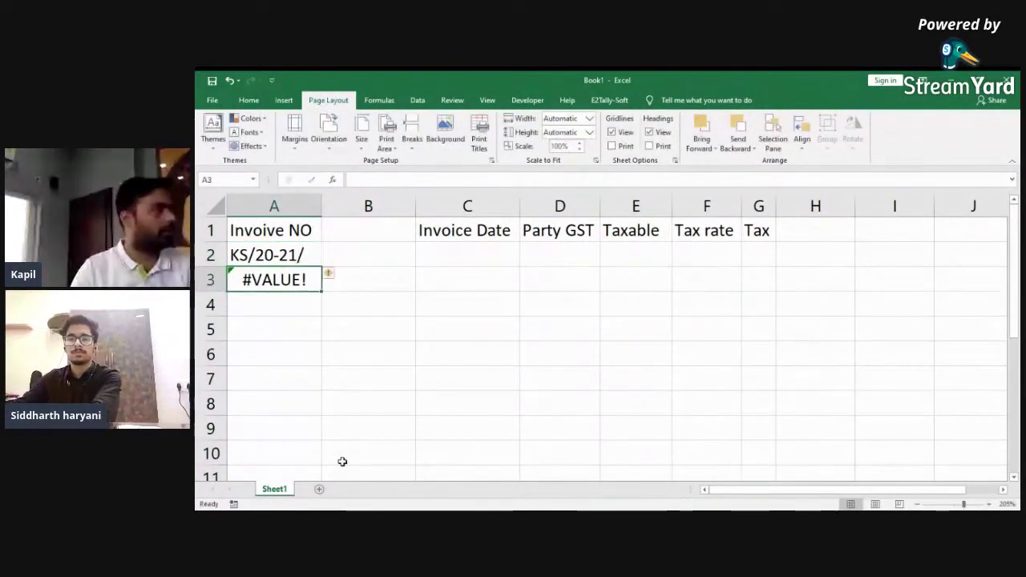
pyautogui.press('Delete')
pyautogui.press('Up')
pyautogui.press('Right')
# Number B2:B10 from 1 to 9 with 1 and =B2+1 filled down.
pyautogui.write('1')
pyautogui.press('Return')
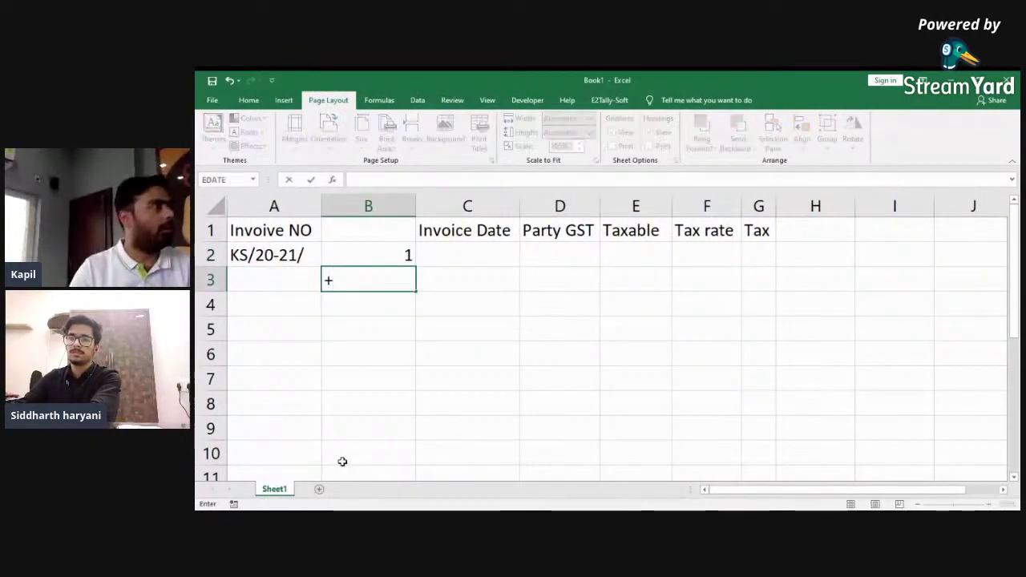
pyautogui.write('B2+1')
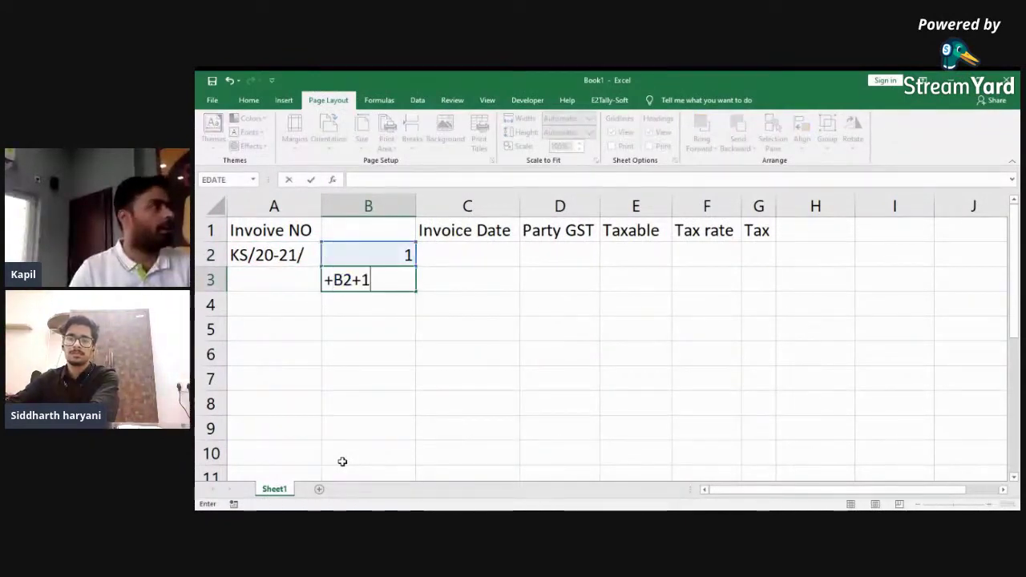
pyautogui.press('Return')
pyautogui.press('Up')
pyautogui.hotkey('shift', 'Down')
pyautogui.hotkey('shift', 'Down')
pyautogui.hotkey('shift', 'Down')
pyautogui.hotkey('shift', 'Down')
pyautogui.hotkey('shift', 'Down')
pyautogui.hotkey('shift', 'Down')
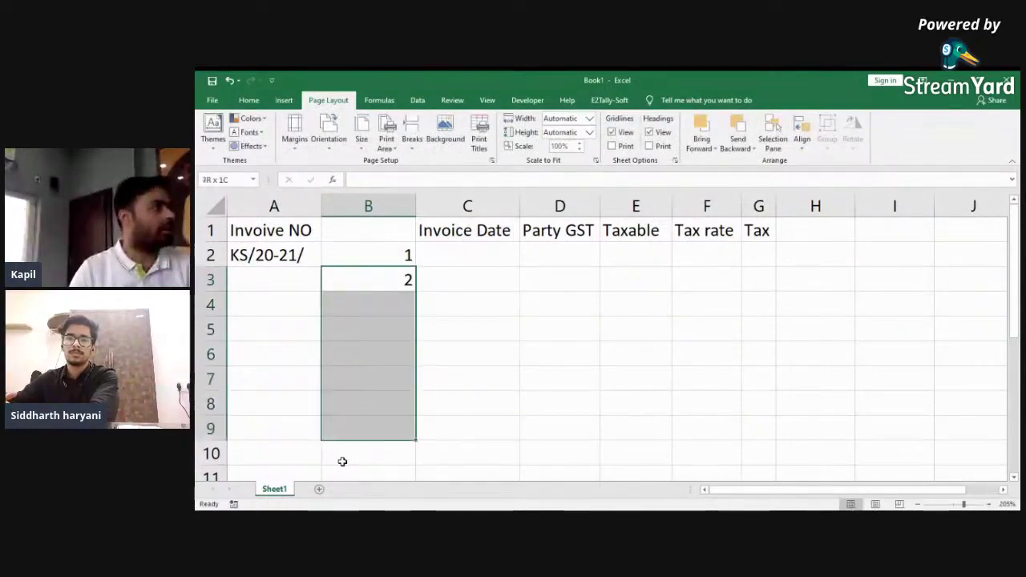
pyautogui.hotkey('shift', 'Down')
pyautogui.hotkey('ctrl', 'd')
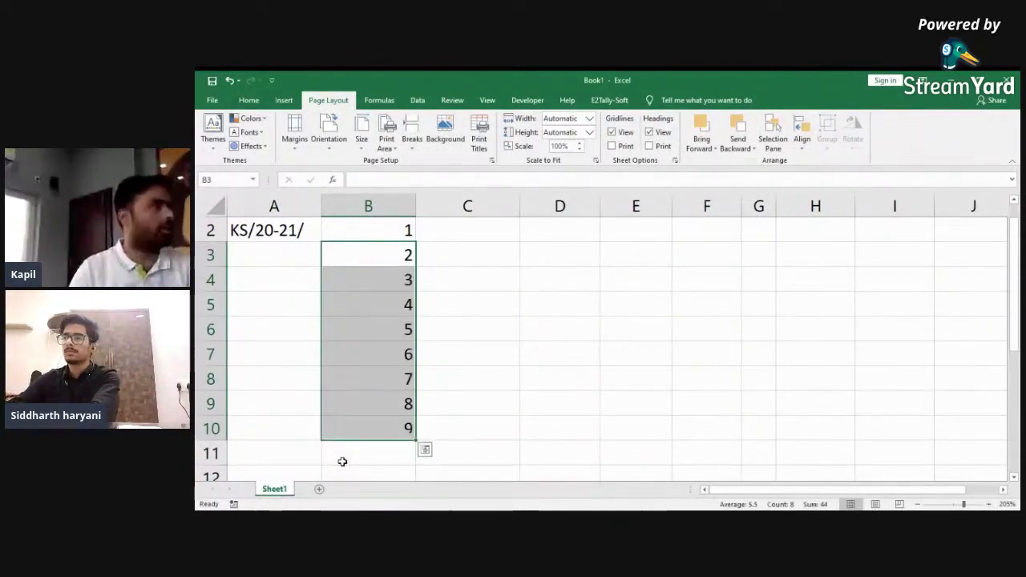
# Fill the KS/20-21/ prefix down A2:A10.
pyautogui.press('Up')
pyautogui.press('Left')
pyautogui.hotkey('shift', 'Down')
pyautogui.hotkey('shift', 'Down')
pyautogui.hotkey('shift', 'Down')
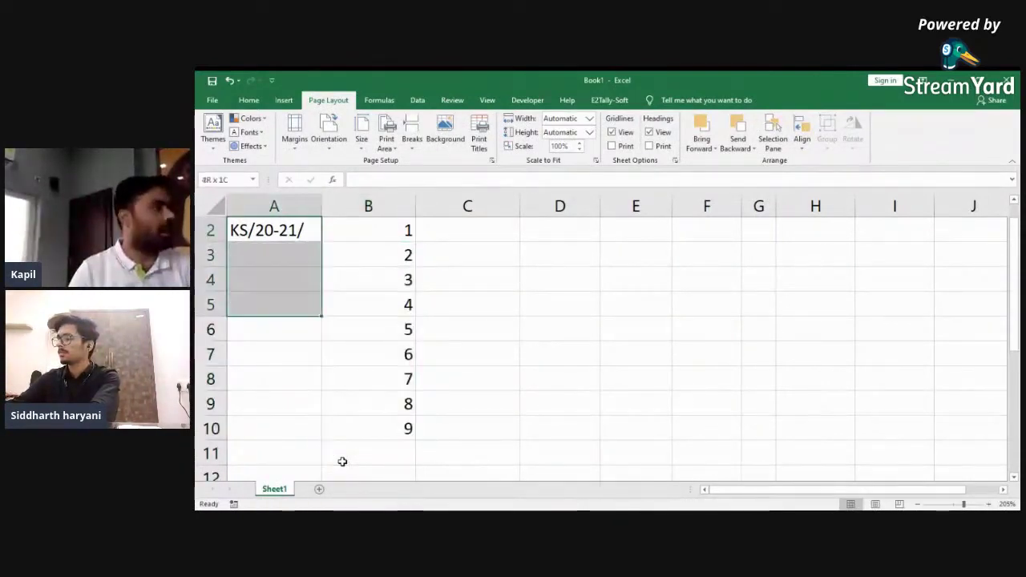
pyautogui.hotkey('shift', 'Down')
pyautogui.hotkey('shift', 'Down')
pyautogui.hotkey('shift', 'Down')
pyautogui.hotkey('shift', 'Down')
pyautogui.hotkey('shift', 'Down')
pyautogui.hotkey('shift', 'Down')
pyautogui.hotkey('shift', 'Up')
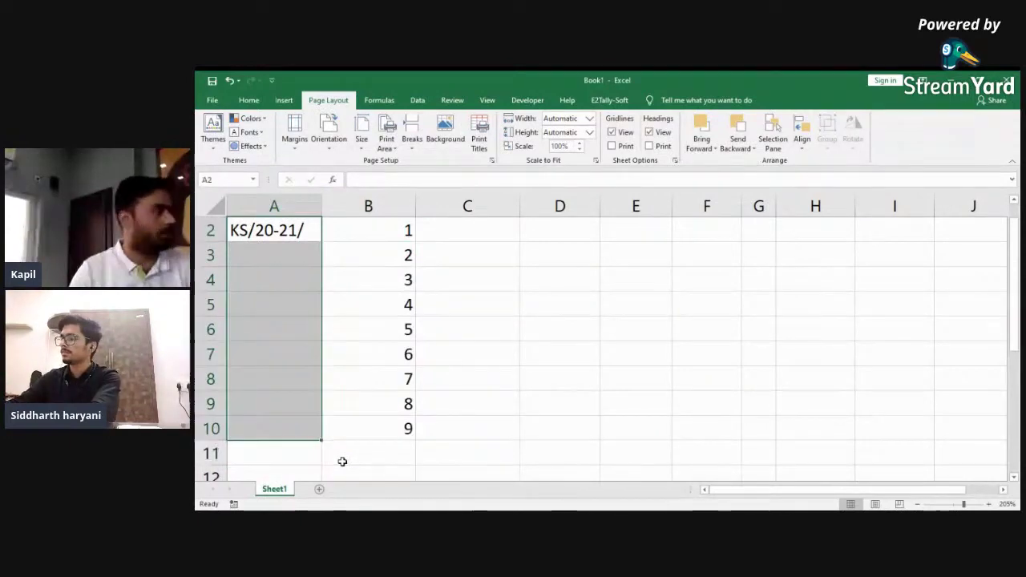
pyautogui.hotkey('ctrl', 'd')
# Insert another blank column C before Invoice Date.
pyautogui.press('Up')
pyautogui.press('Right')
pyautogui.press('Right')
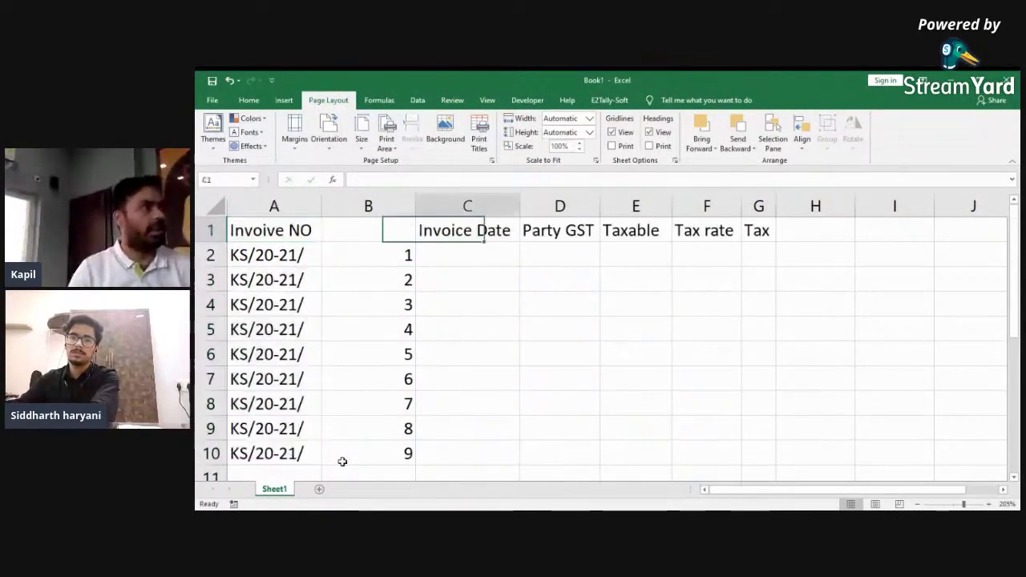
pyautogui.hotkey('shift', 'Down')
pyautogui.hotkey('shift', 'Down')
pyautogui.hotkey('shift', 'Down')
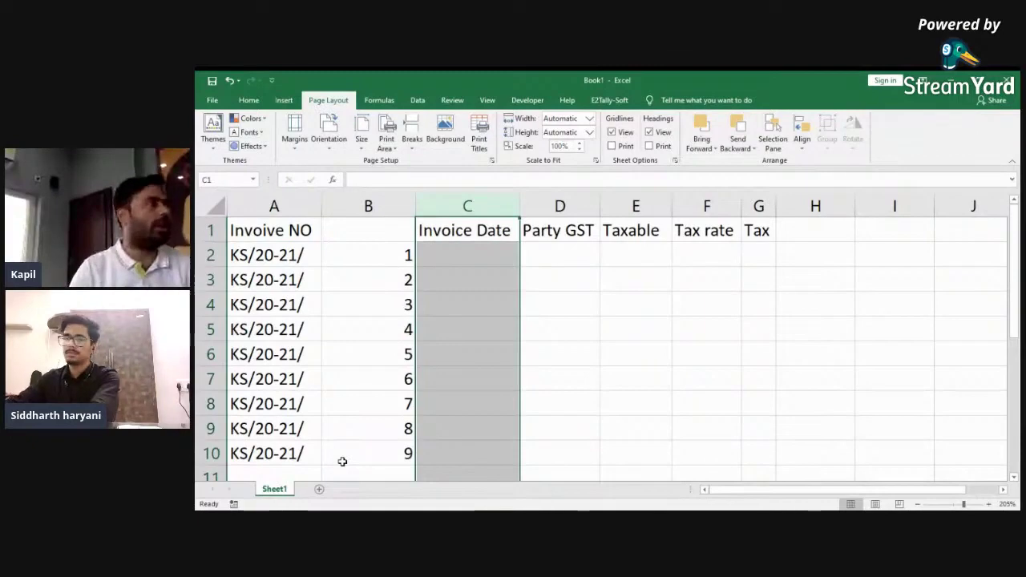
pyautogui.hotkey('ctrl', 'shift', '+')
pyautogui.press('Down')
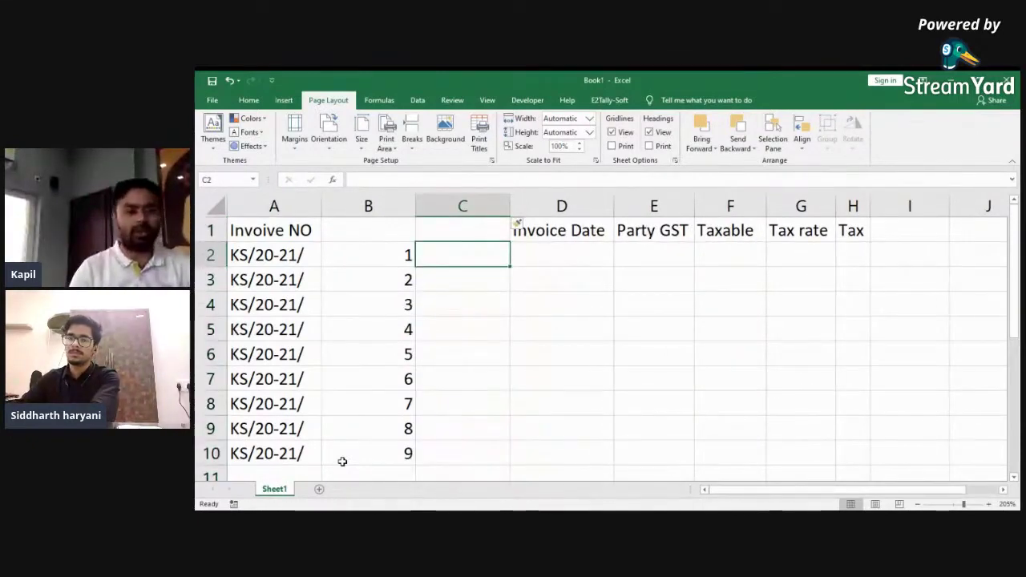
pyautogui.write('+')
pyautogui.press('Left')
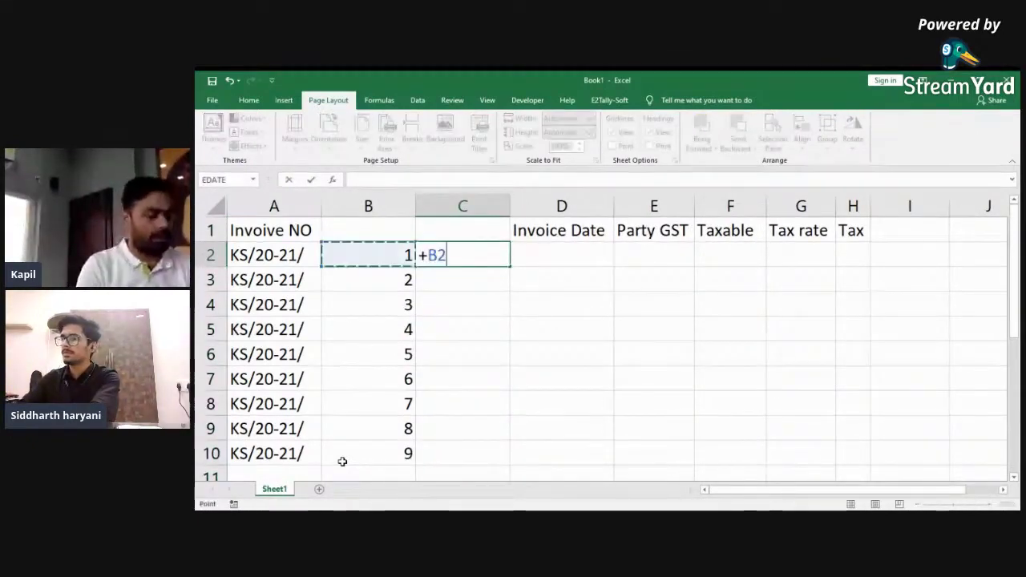
pyautogui.press('Left')
pyautogui.write('&')
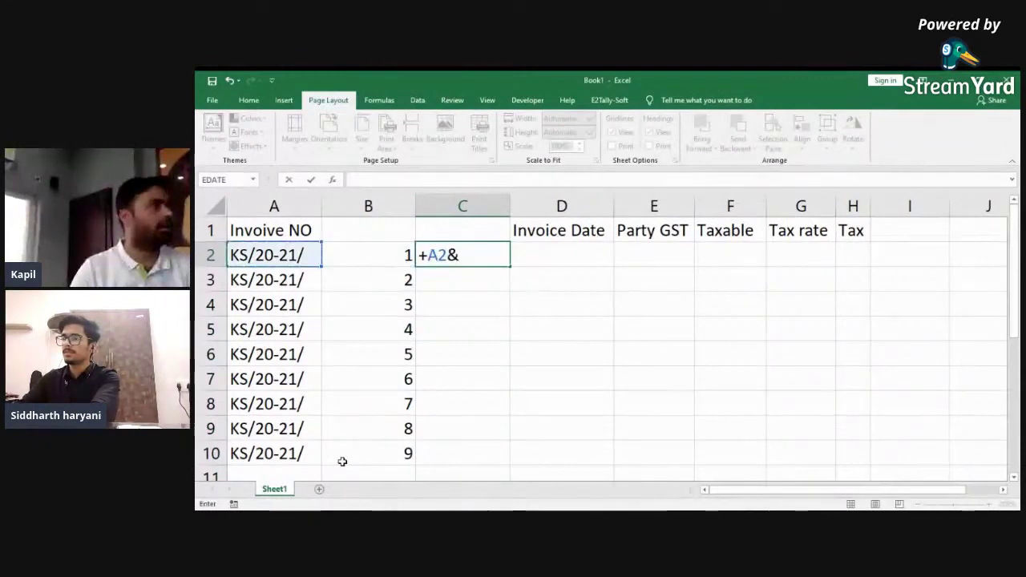
pyautogui.press('Left')
pyautogui.hotkey('shift', 'Tab')
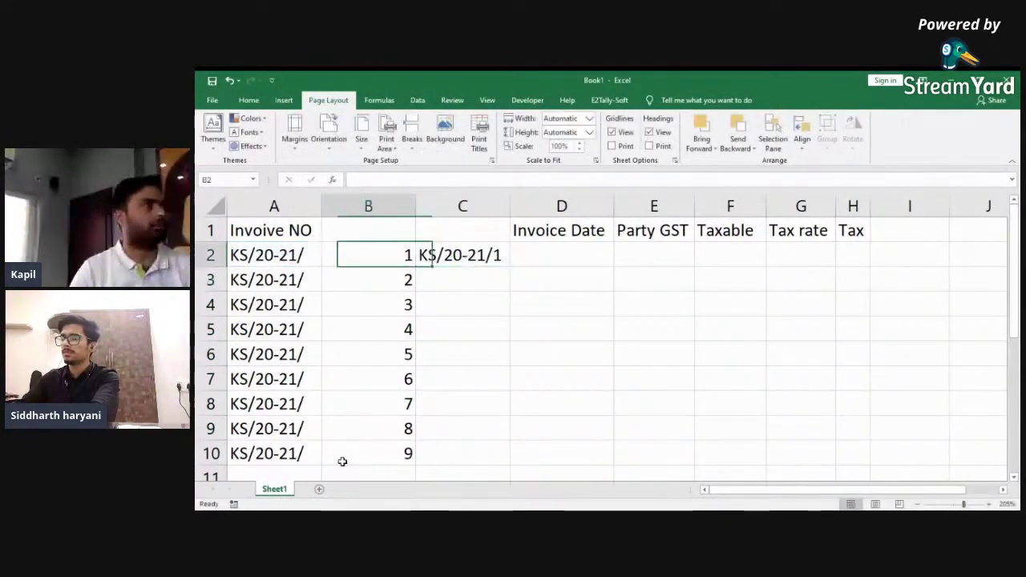
pyautogui.click(342, 462)
pyautogui.press('Right')
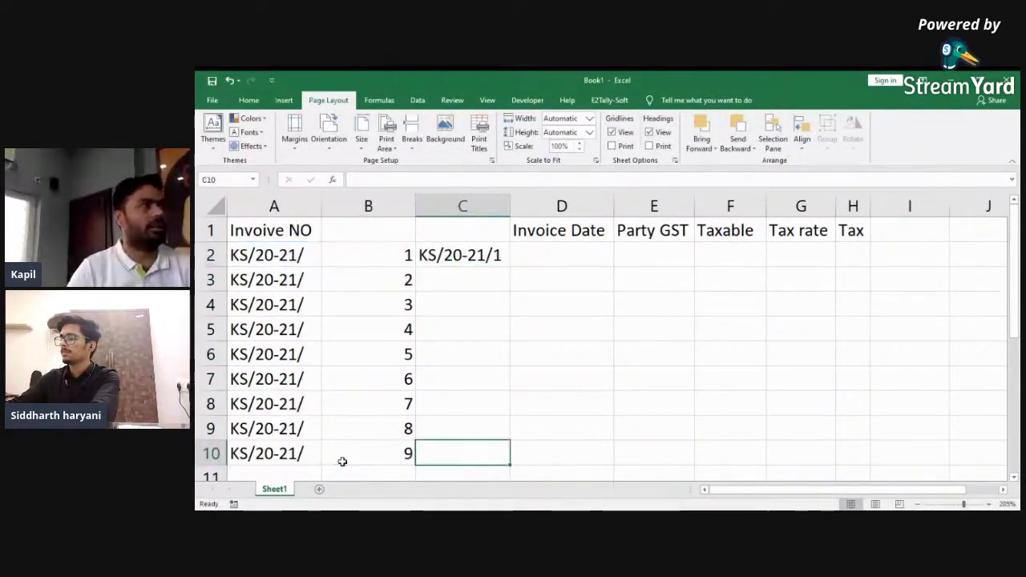
pyautogui.hotkey('ctrl', 'shift', 'Up')
pyautogui.hotkey('ctrl', 'd')
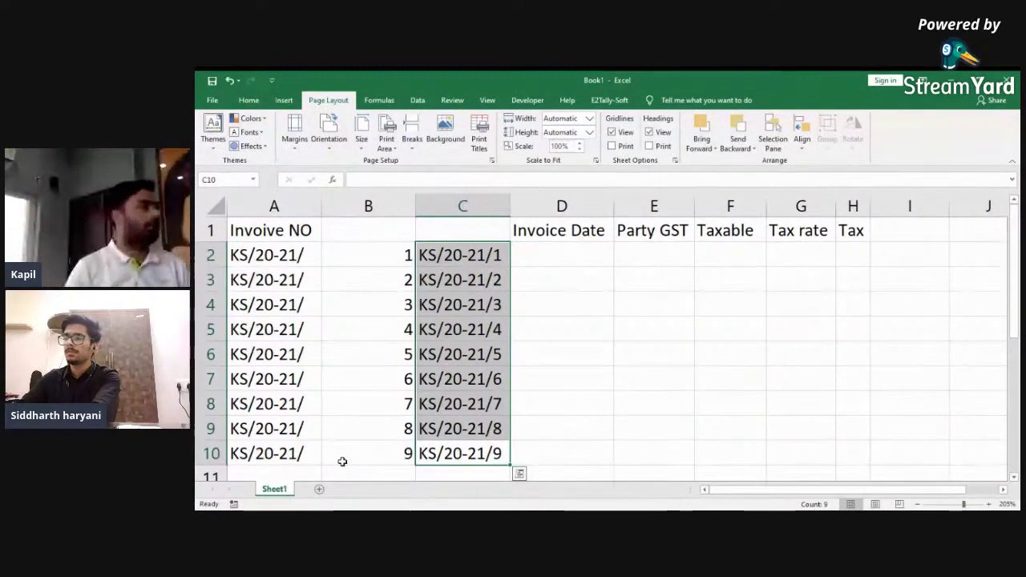
pyautogui.hotkey('ctrl', 'Up')
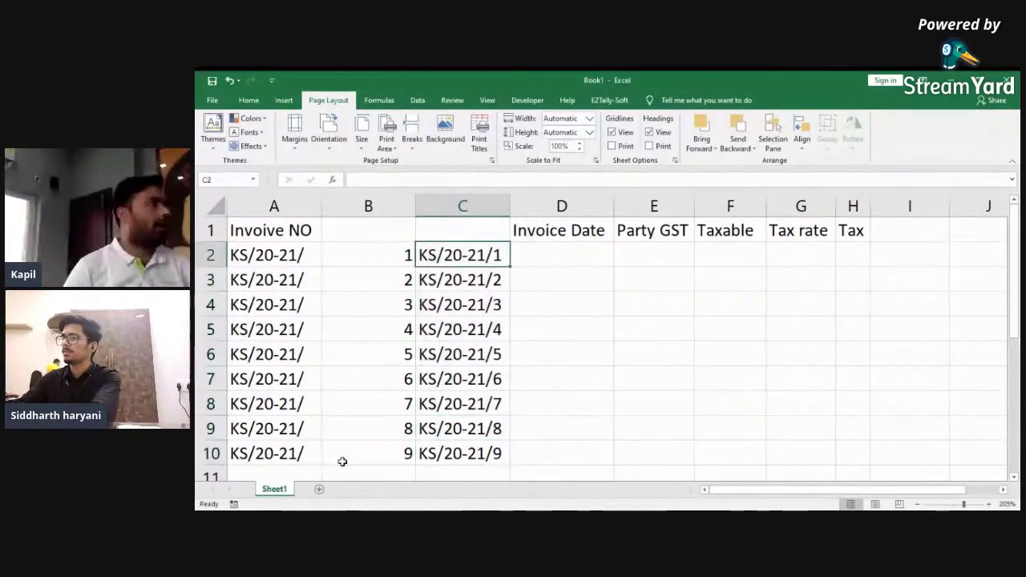
pyautogui.press('Down')
pyautogui.press('Down')
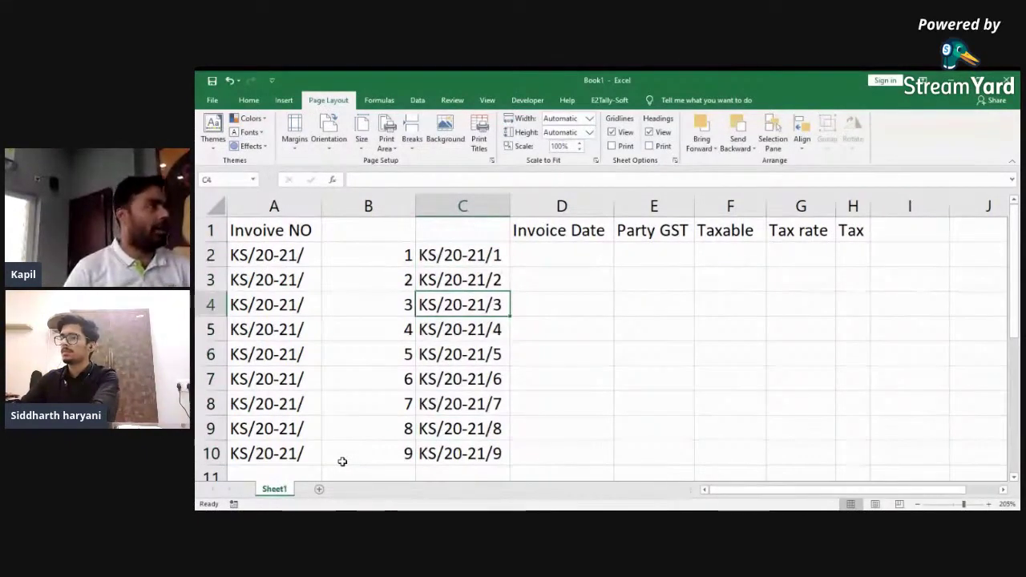
pyautogui.press('Up')
pyautogui.press('Up')
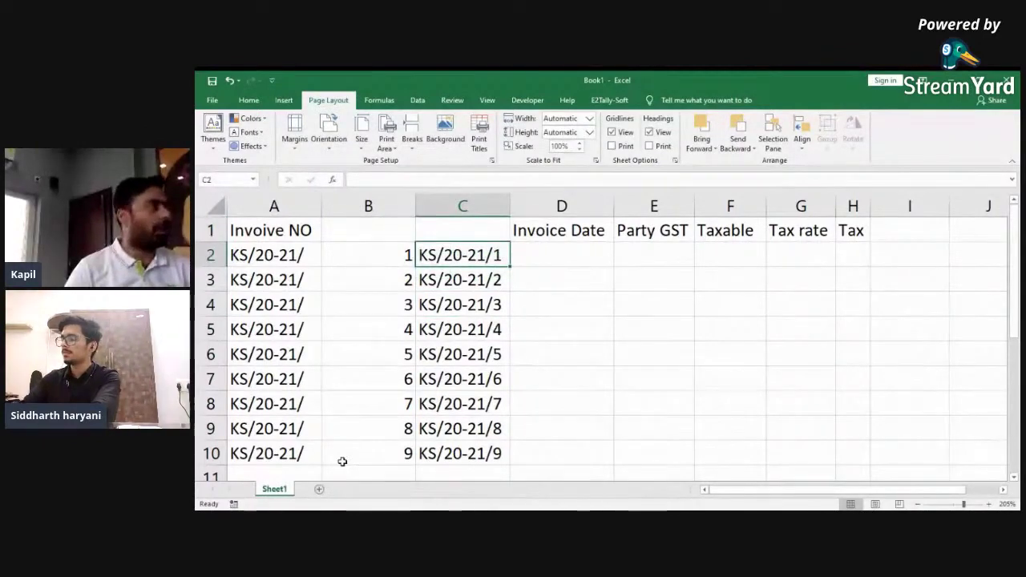
pyautogui.hotkey('ctrl', 'shift', 'Down')
pyautogui.press('Delete')
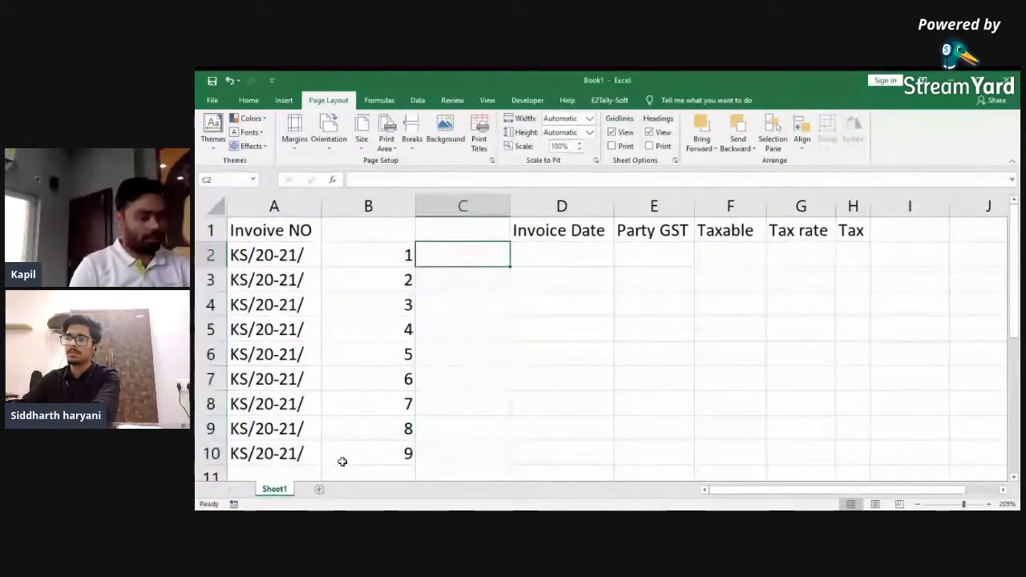
pyautogui.write('+con')
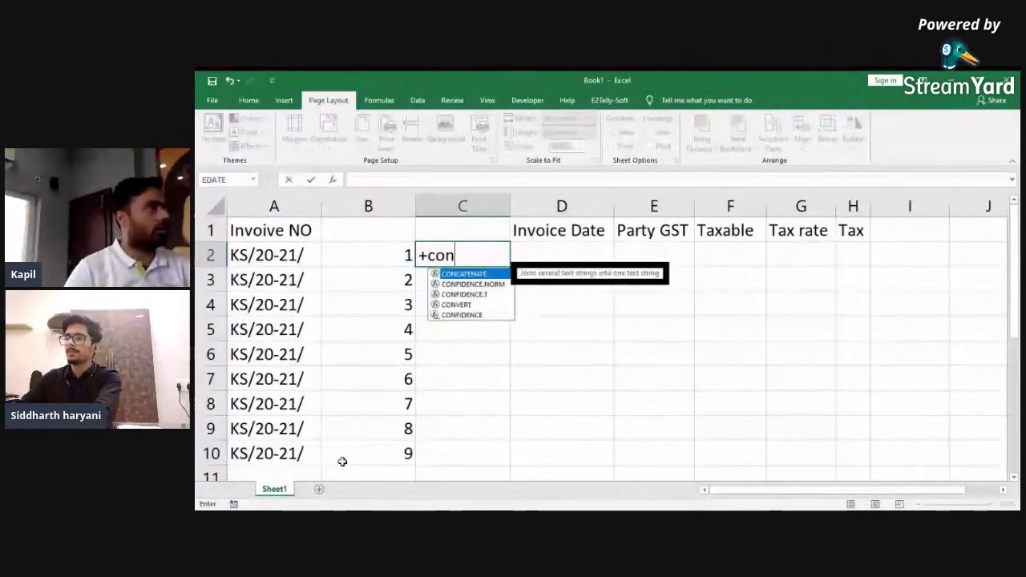
pyautogui.press('Tab')
pyautogui.press('Left')
pyautogui.press('Left')
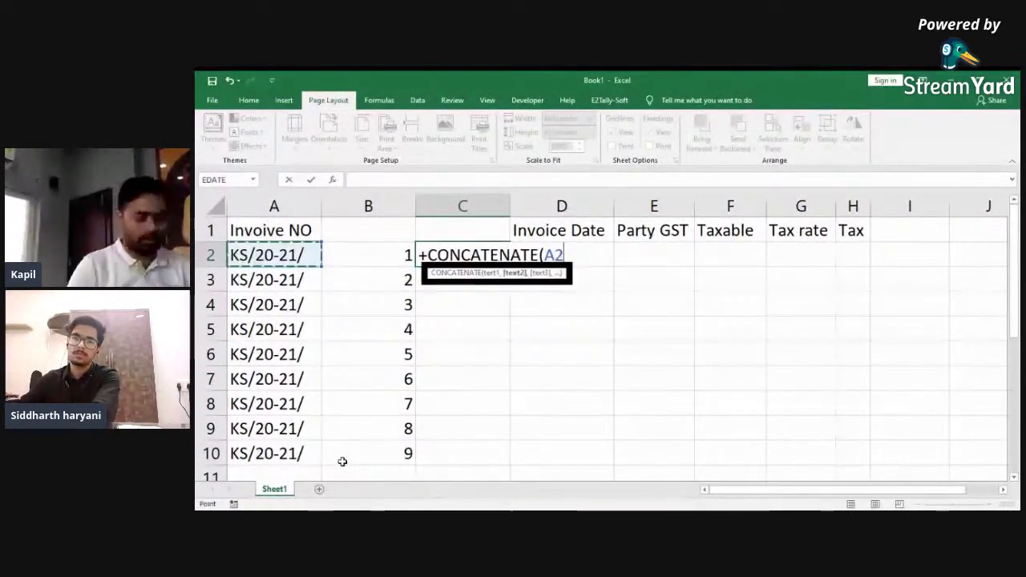
pyautogui.write(',')
pyautogui.press('Left')
pyautogui.write(')')
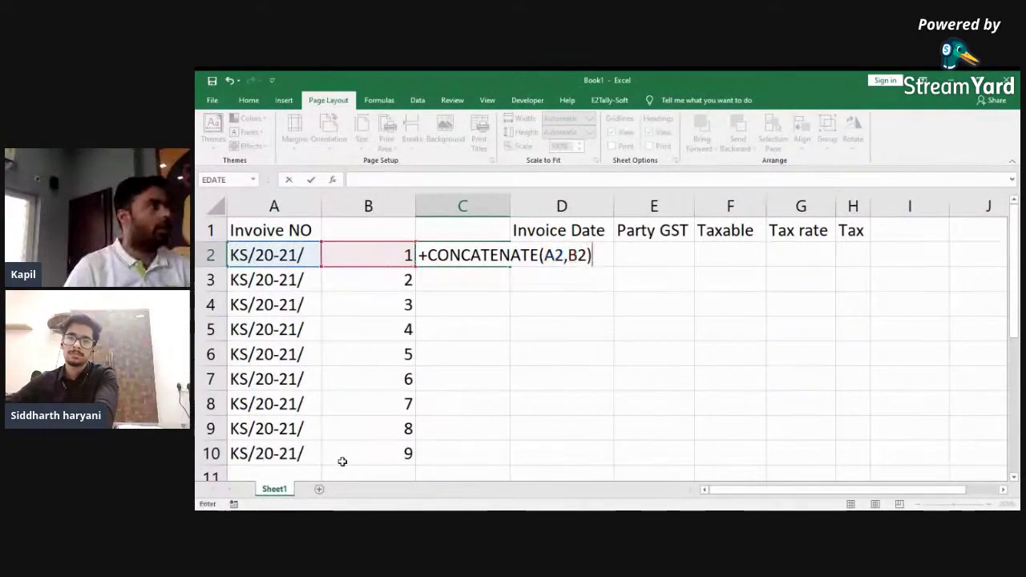
pyautogui.press('Return')
pyautogui.press('Up')
pyautogui.hotkey('shift', 'Down')
pyautogui.hotkey('shift', 'Down')
pyautogui.hotkey('shift', 'Down')
pyautogui.hotkey('shift', 'Down')
pyautogui.hotkey('shift', 'Down')
pyautogui.hotkey('shift', 'Down')
pyautogui.hotkey('shift', 'Down')
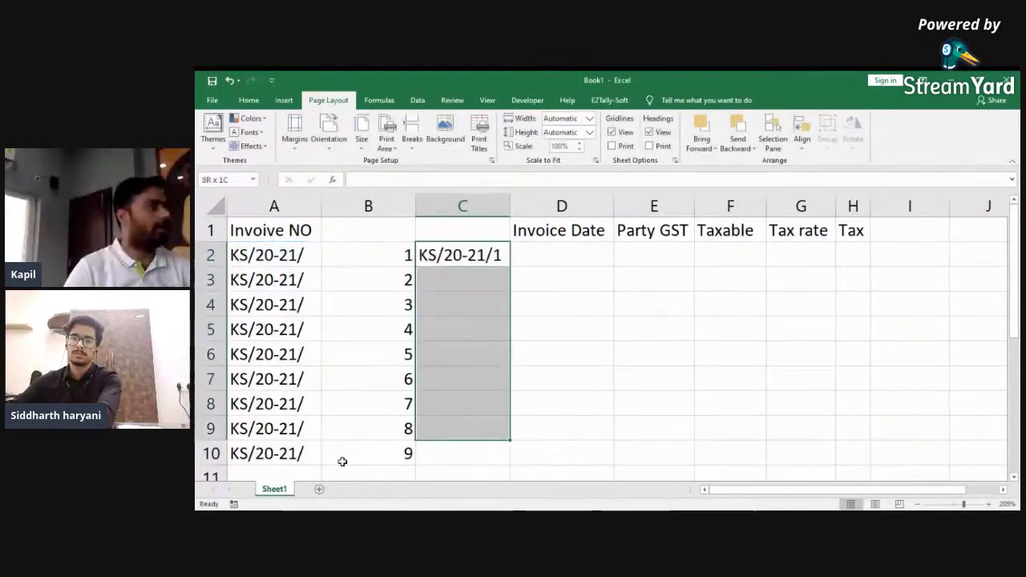
pyautogui.hotkey('shift', 'Down')
pyautogui.hotkey('ctrl', 'd')
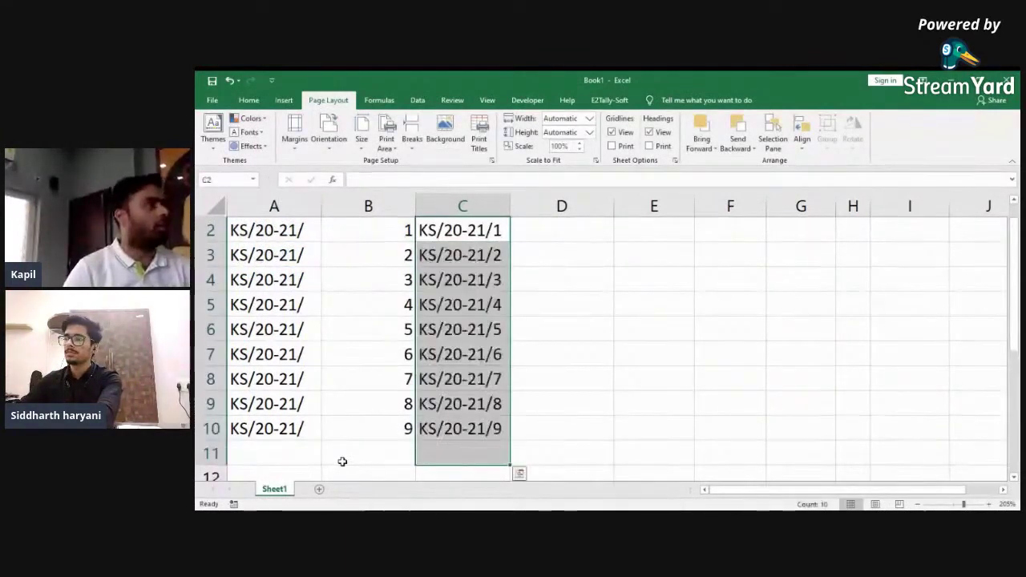
pyautogui.press('Up')
pyautogui.press('Down')
pyautogui.press('Down')
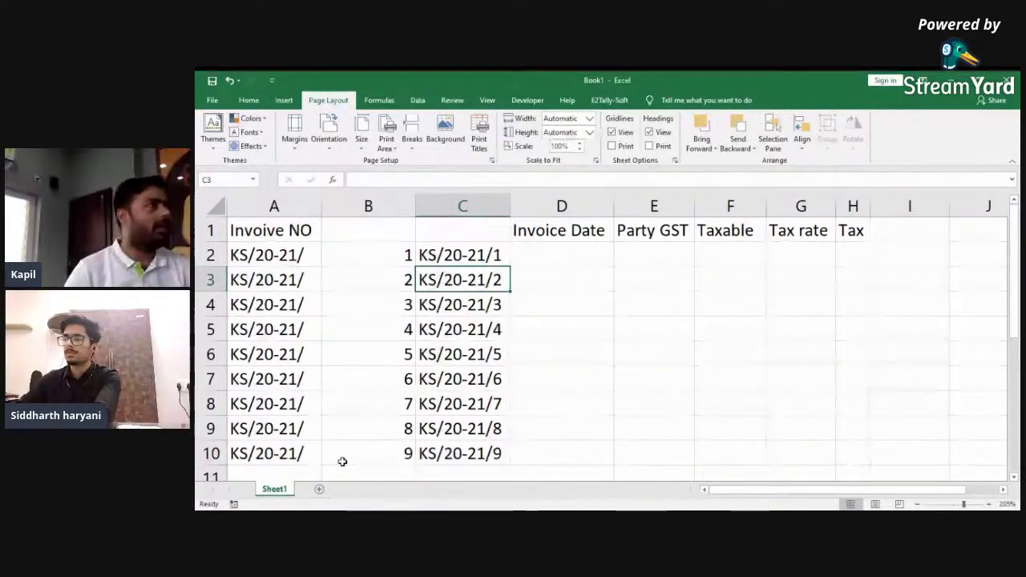
pyautogui.press('Up')
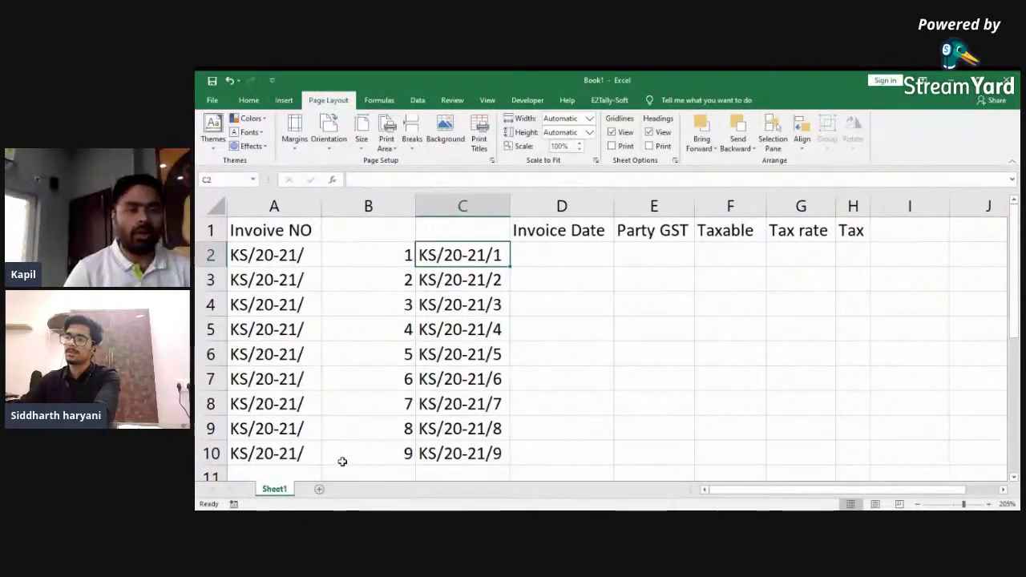
pyautogui.press('Down')
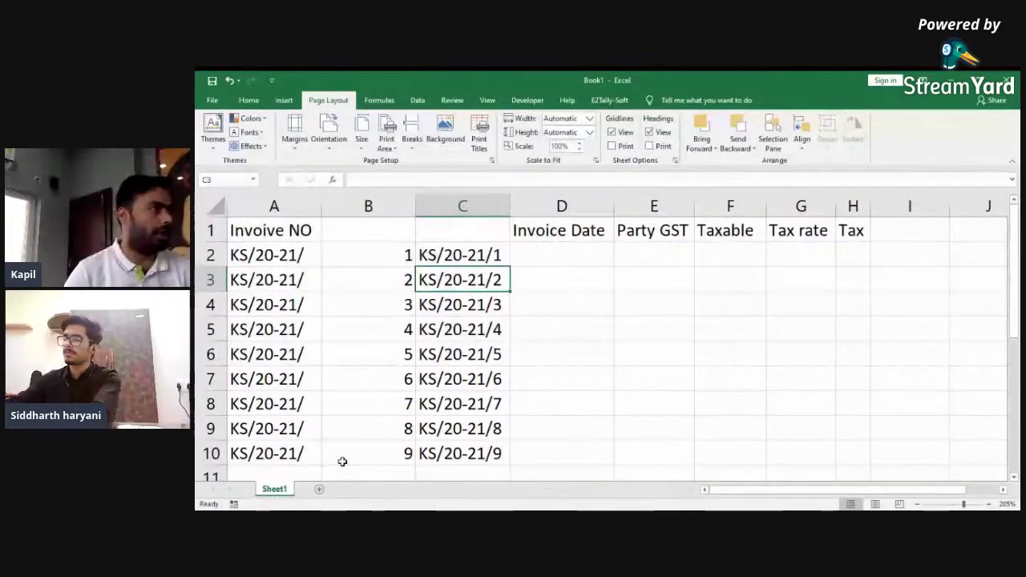
pyautogui.press('Up')
pyautogui.press('Up')
pyautogui.press('Down')
pyautogui.press('Down')
pyautogui.press('Down')
pyautogui.press('Up')
pyautogui.press('Up')
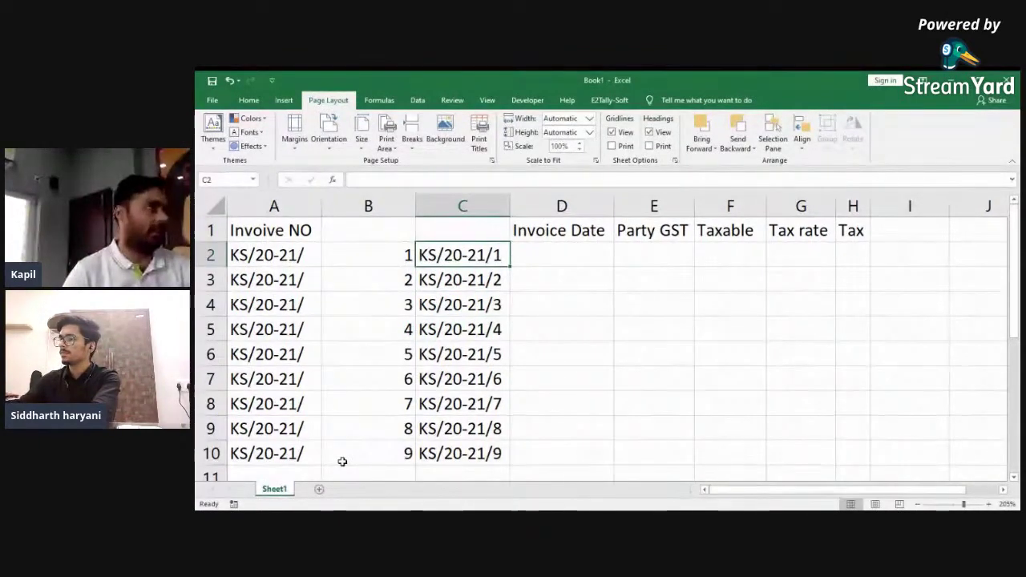
pyautogui.press('F2')
pyautogui.press('Escape')
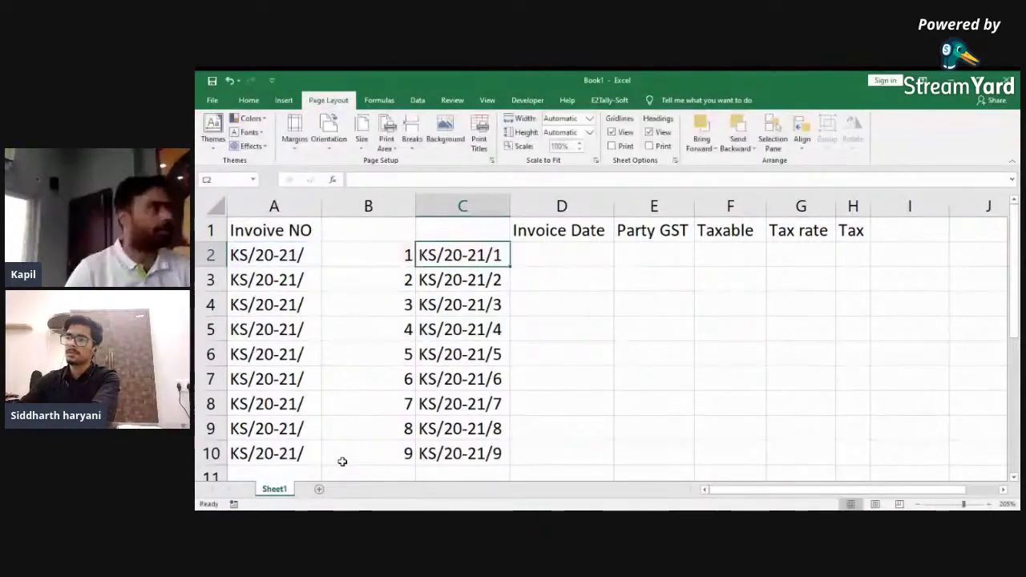
pyautogui.hotkey('ctrl', 'shift', 'Down')
pyautogui.hotkey('shift', 'Down')
pyautogui.press('Delete')
pyautogui.press('Up')
pyautogui.press('Down')
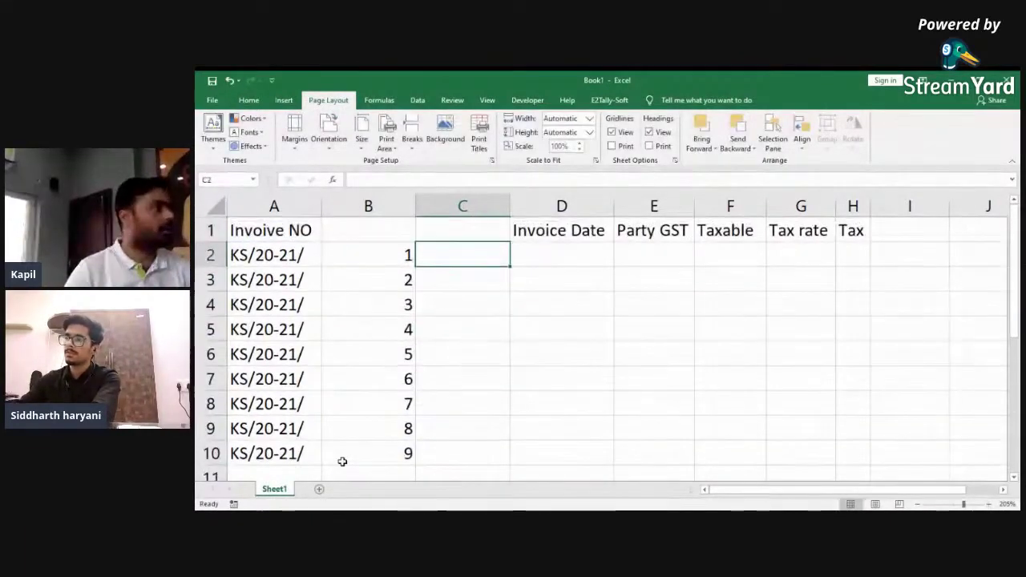
# Write =+A2&" "&B2 in C2 to join prefix and serial with a space.
pyautogui.write('+')
pyautogui.press('Left')
pyautogui.press('Left')
pyautogui.write('&')
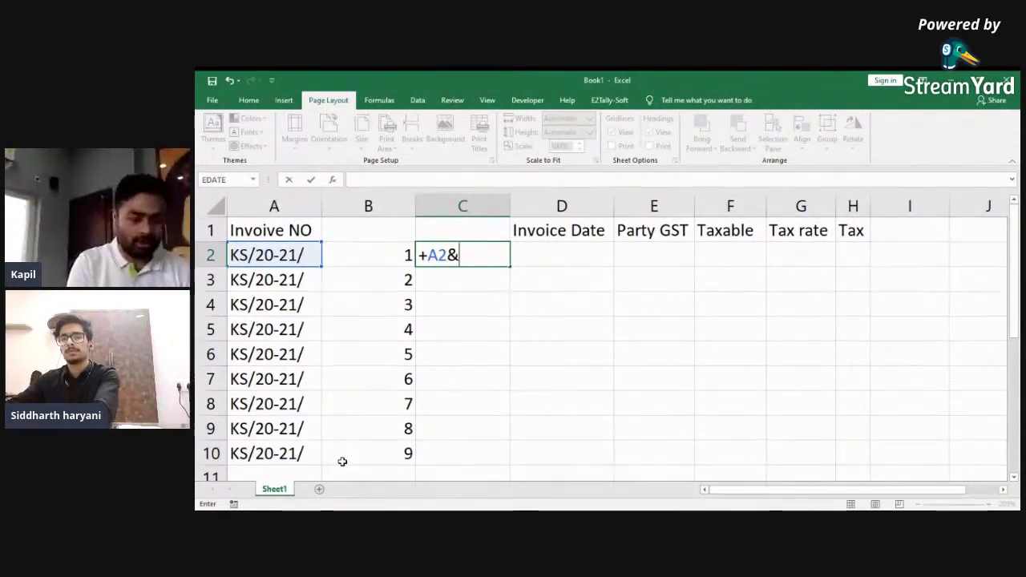
pyautogui.write('"')
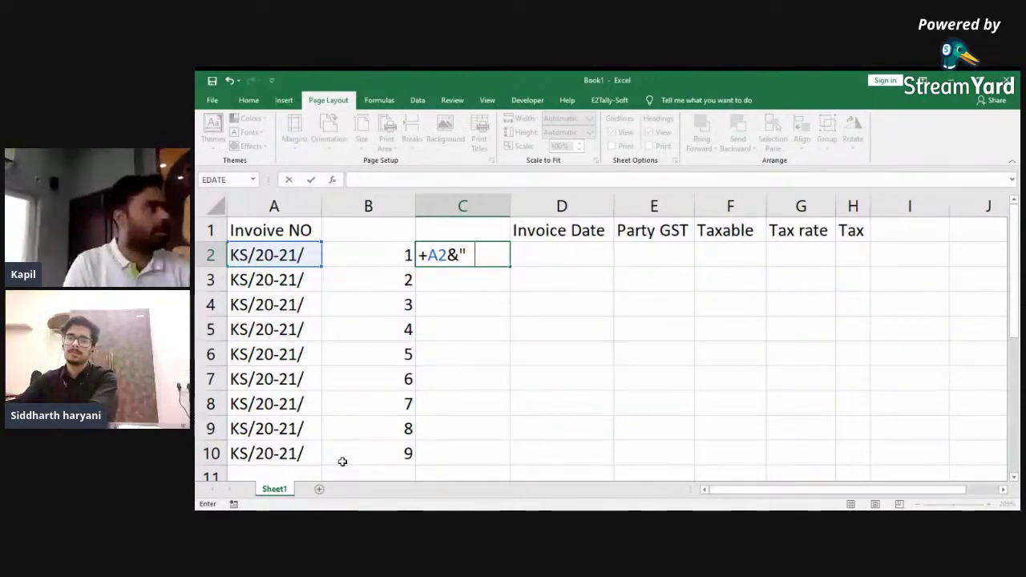
pyautogui.press('Return')
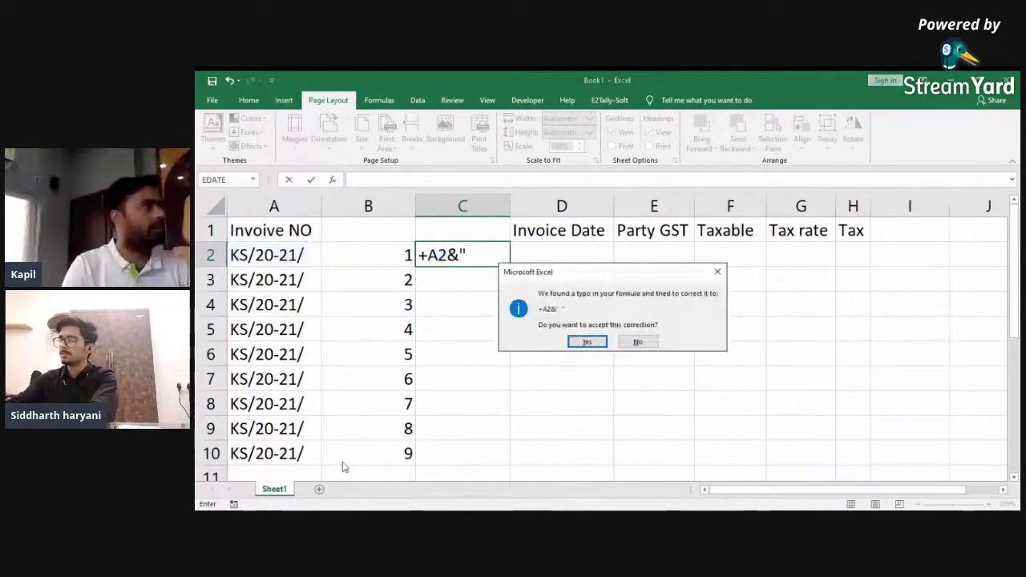
pyautogui.press('n')
pyautogui.press('Return')
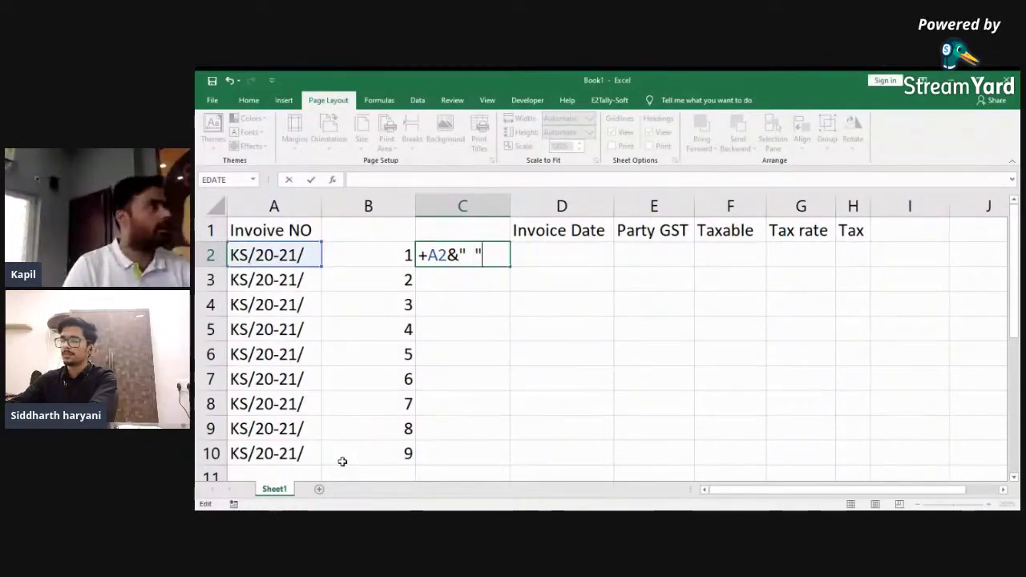
pyautogui.write('&')
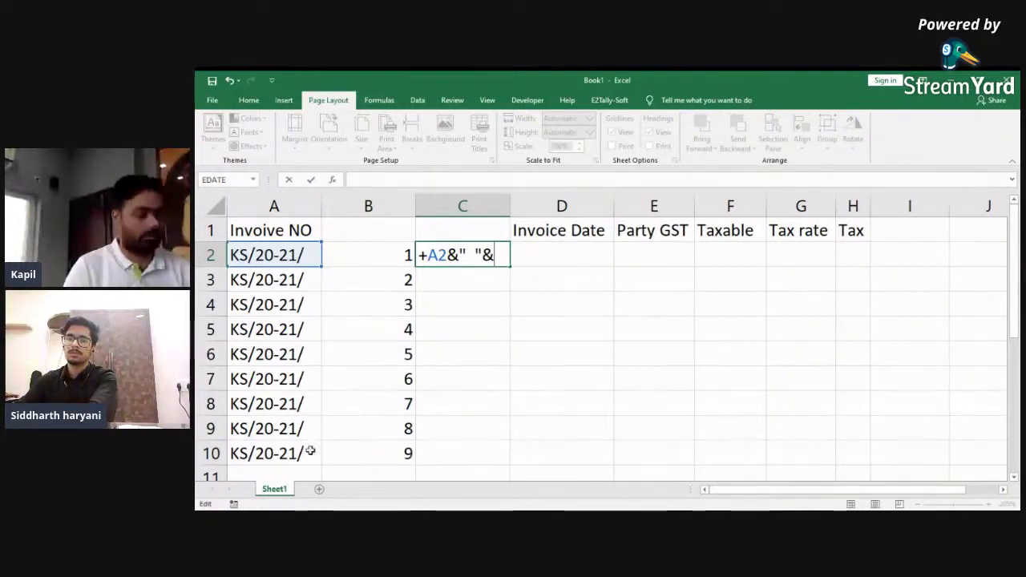
pyautogui.click(393, 256)
pyautogui.press('Return')
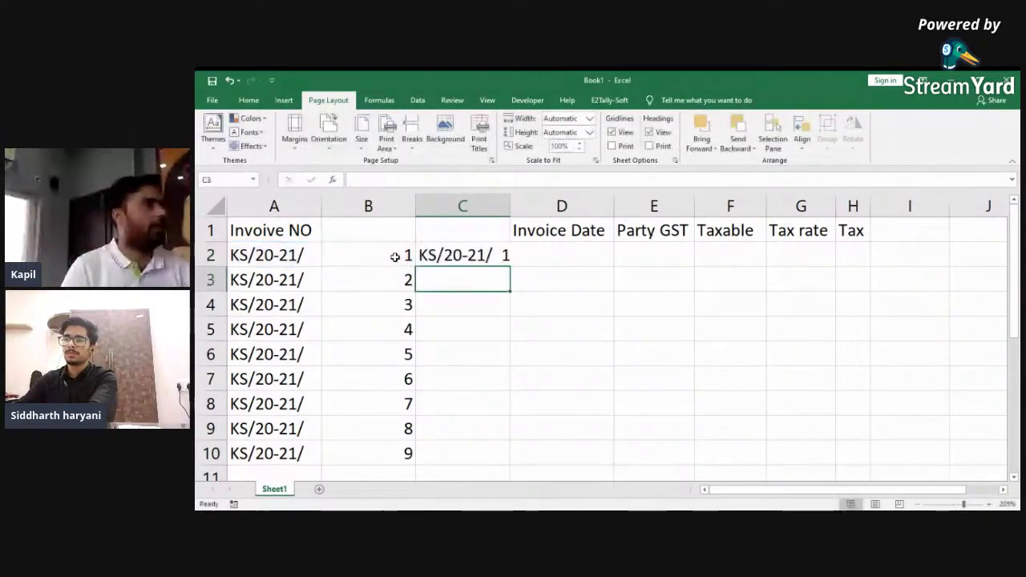
# Fill the joining formula down C2:C10.
pyautogui.click(394, 257)
pyautogui.press('Down')
pyautogui.hotkey('ctrl', 'Down')
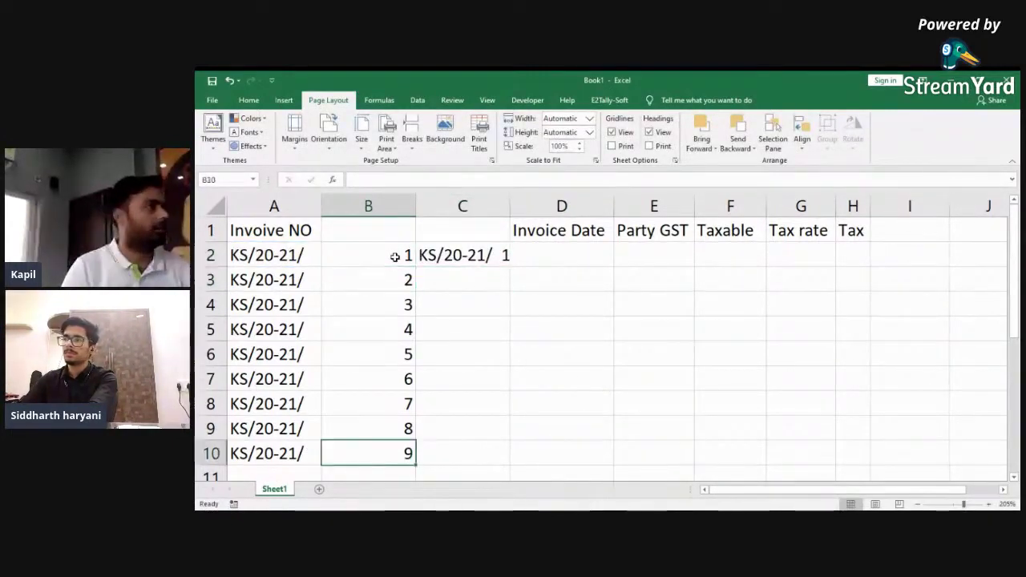
pyautogui.press('Right')
pyautogui.hotkey('ctrl', 'shift', 'Up')
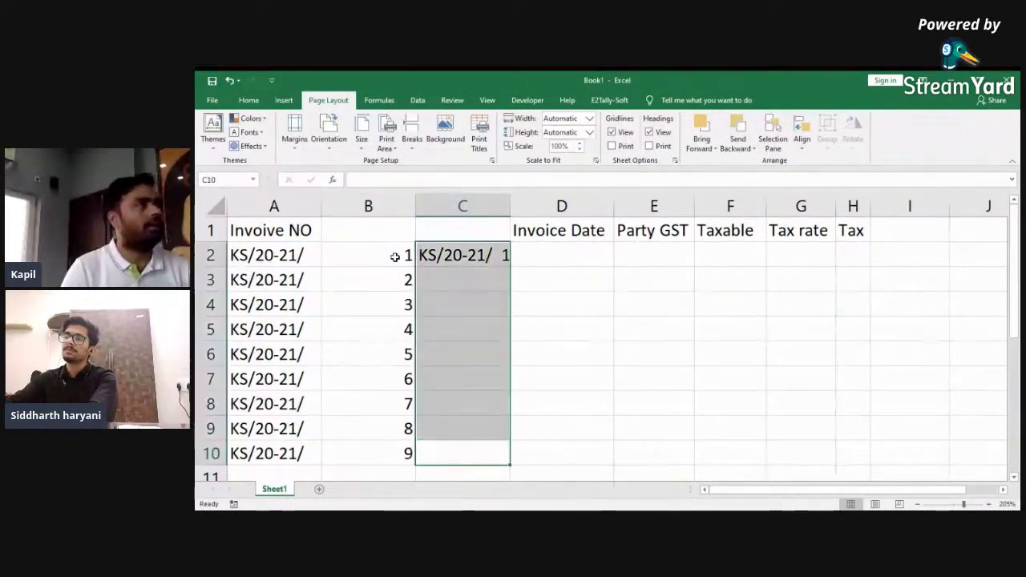
pyautogui.hotkey('ctrl', 'd')
# Check the copied formula in C3 and compare B2 with C2.
pyautogui.hotkey('ctrl', 'Up')
pyautogui.press('Down')
pyautogui.press('F2')
pyautogui.press('Return')
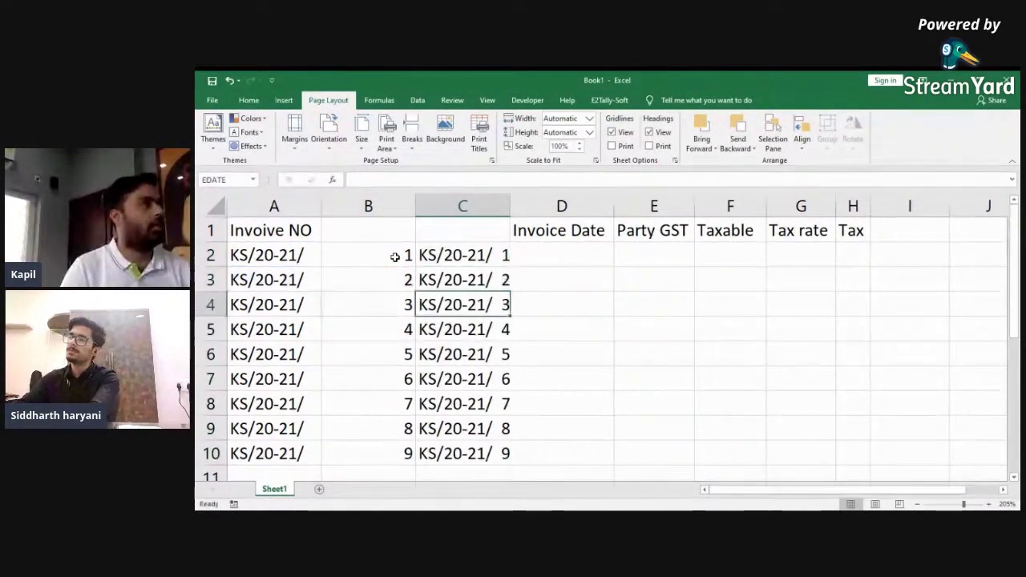
pyautogui.press('Up')
pyautogui.press('Up')
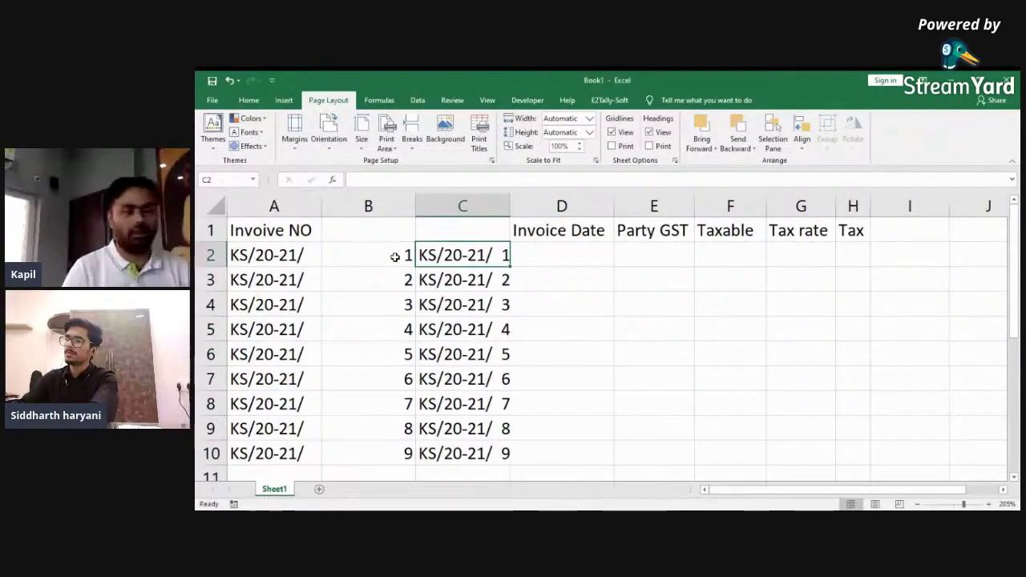
pyautogui.press('Left')
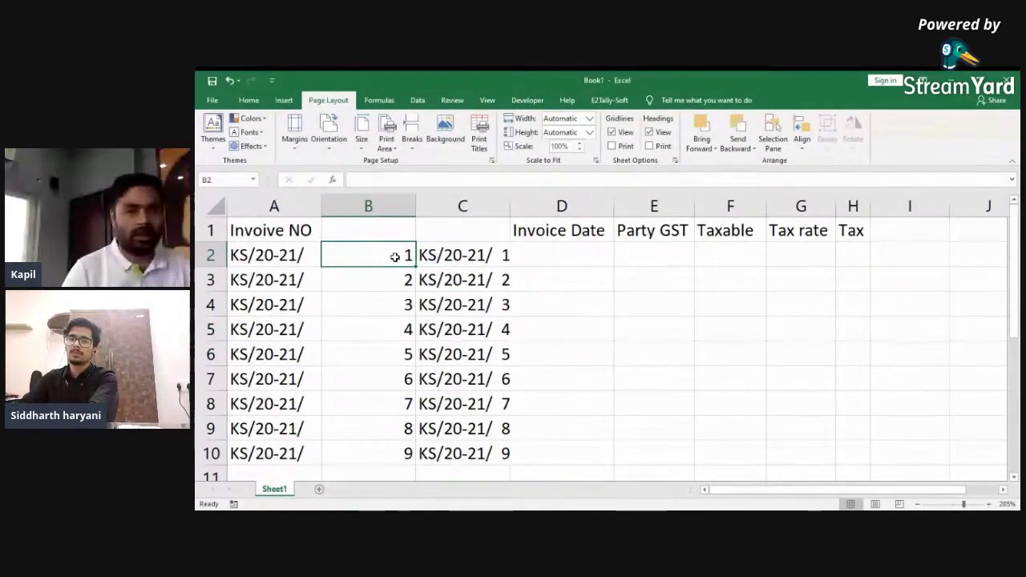
pyautogui.press('Right')
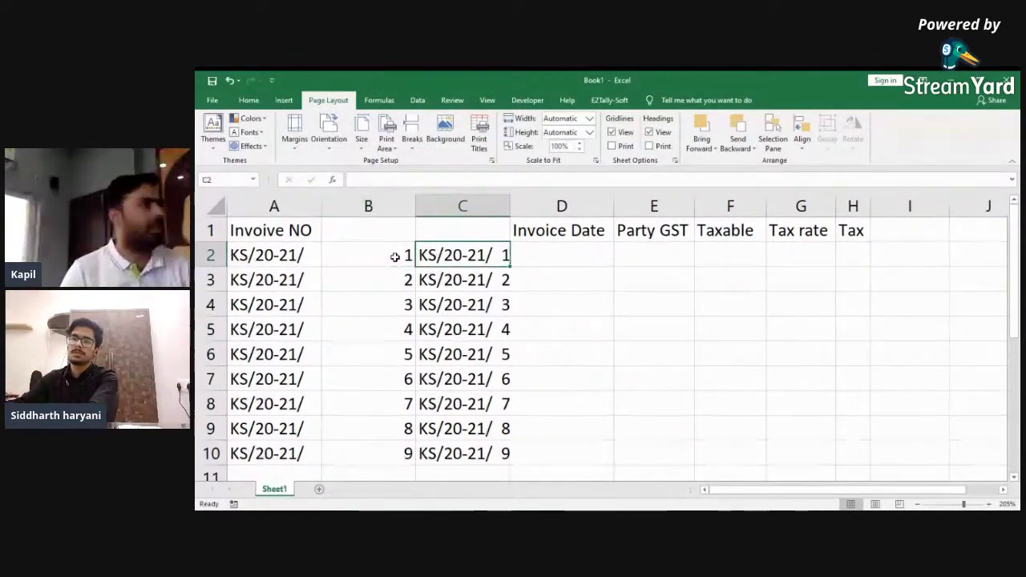
# Remove the " " space separator from C2's joining formula.
pyautogui.press('F2')
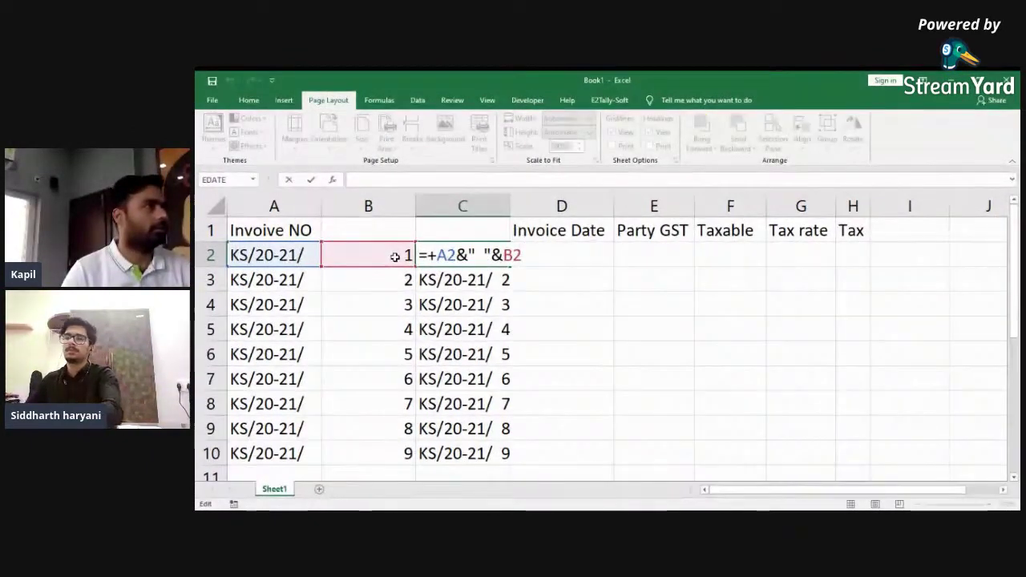
pyautogui.press('Left')
pyautogui.press('Left')
pyautogui.press('Left')
pyautogui.hotkey('shift', 'Left')
pyautogui.press('BackSpace')
pyautogui.press('BackSpace')
pyautogui.press('Delete')
pyautogui.press('BackSpace')
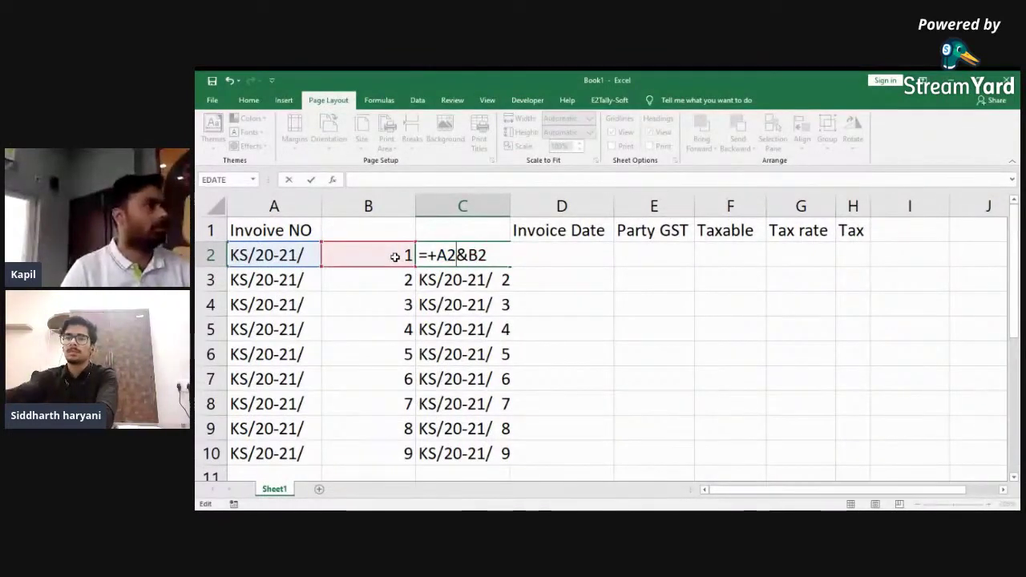
pyautogui.hotkey('ctrl', 'Return')
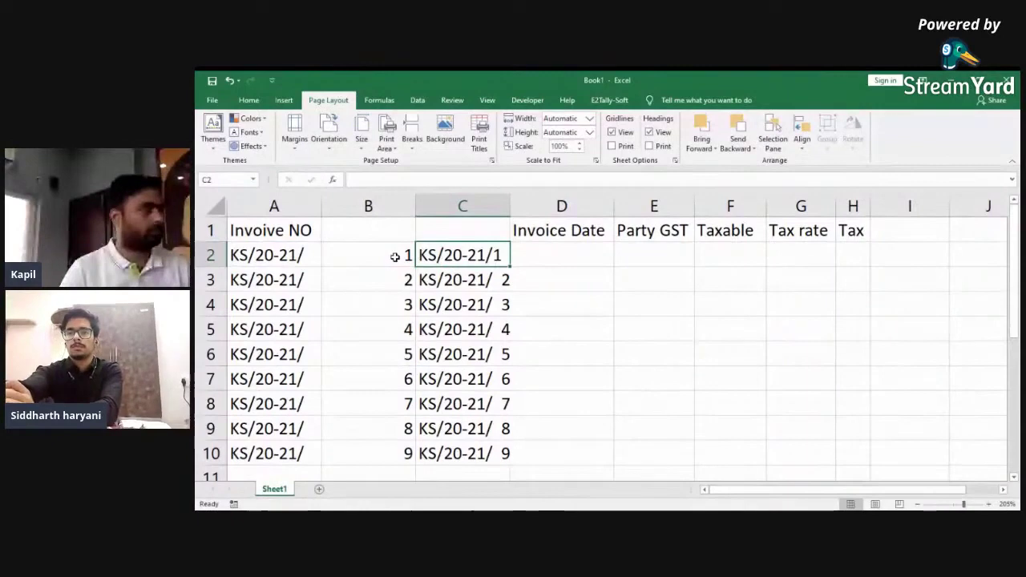
# Fill the edited formula down C2:C10, copy it and paste into column A.
pyautogui.hotkey('ctrl', 'shift', 'Down')
pyautogui.hotkey('ctrl', 'd')
pyautogui.hotkey('ctrl', 'q')
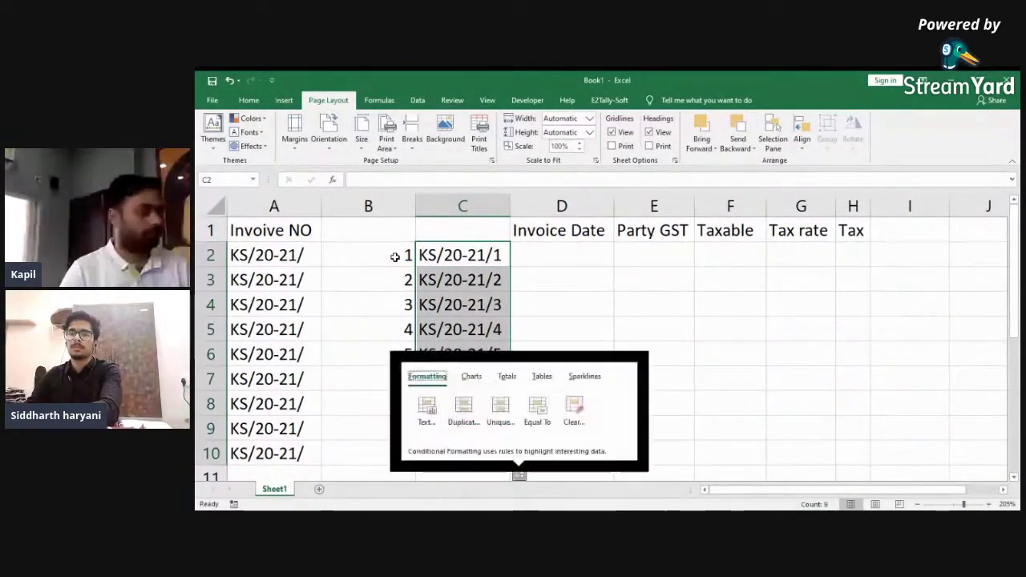
pyautogui.hotkey('ctrl', 'c')
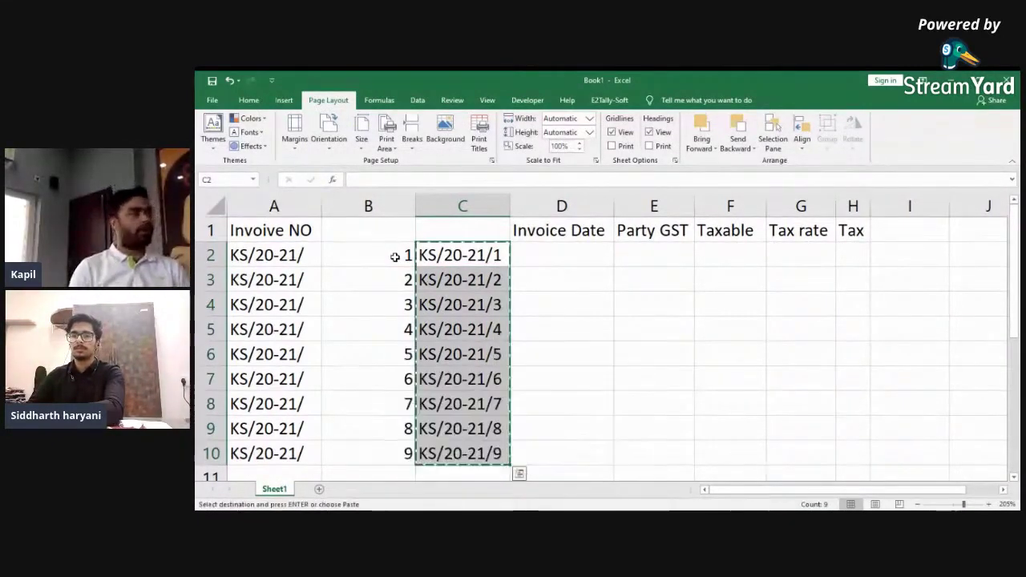
pyautogui.press('Escape')
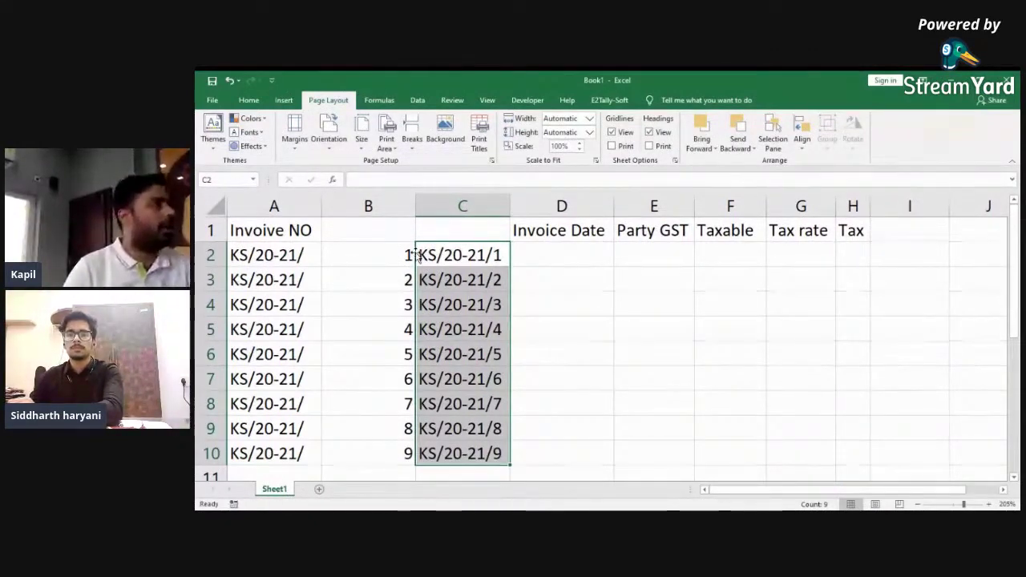
pyautogui.hotkey('ctrl', 'c')
pyautogui.press('Left')
pyautogui.press('Left')
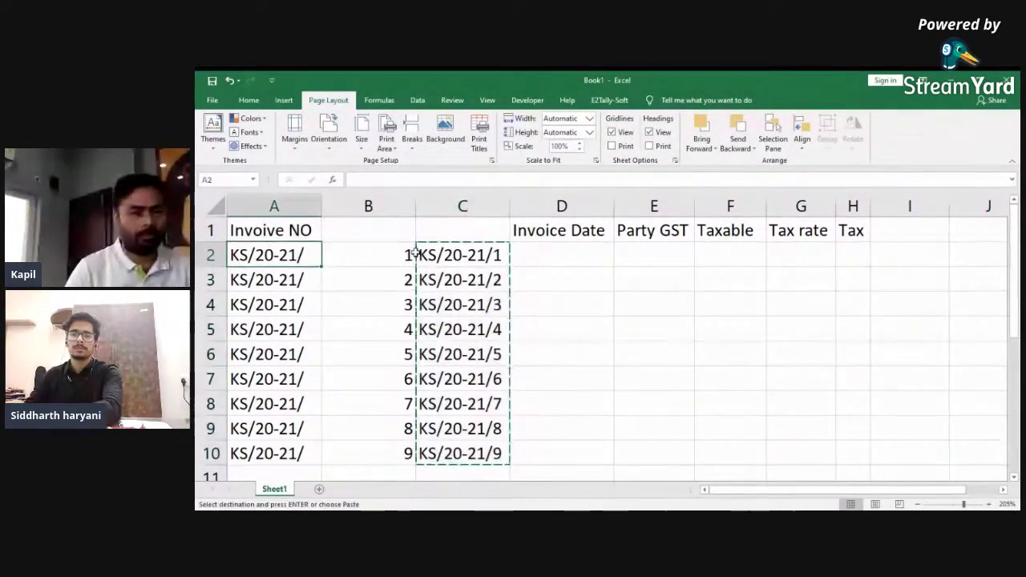
pyautogui.press('Return')
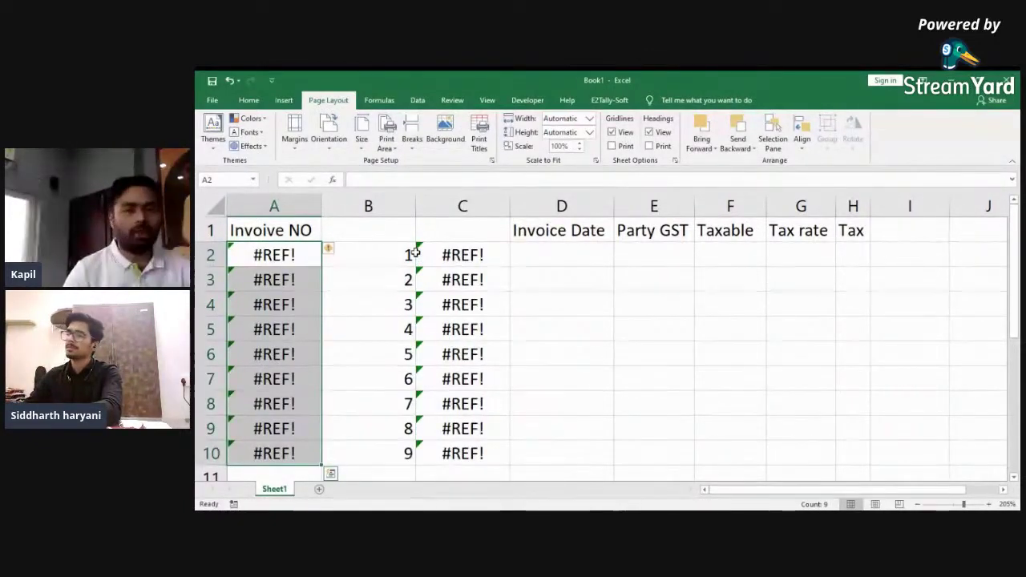
pyautogui.click(416, 253)
pyautogui.press('F2')
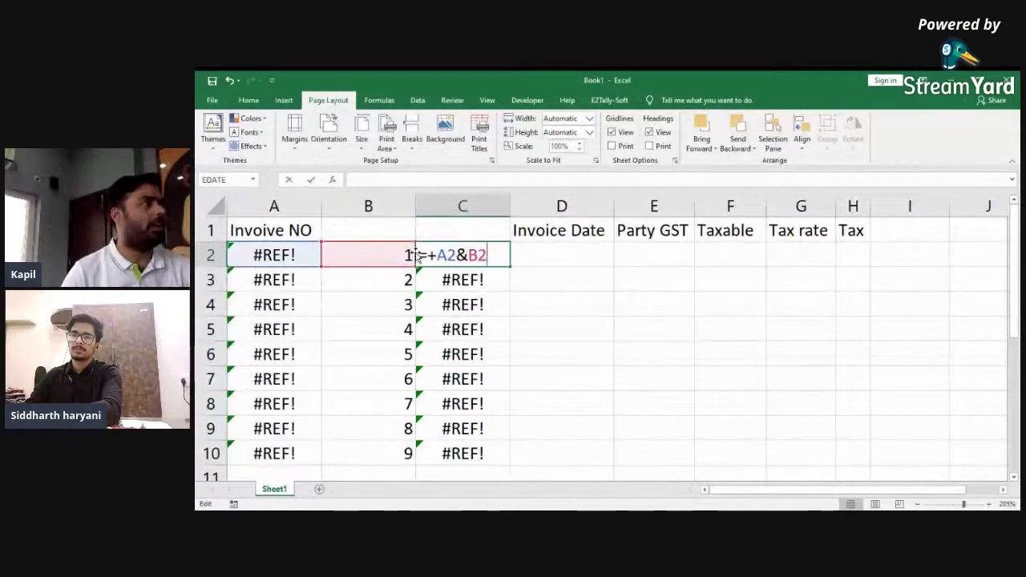
pyautogui.press('Escape')
pyautogui.click(418, 255)
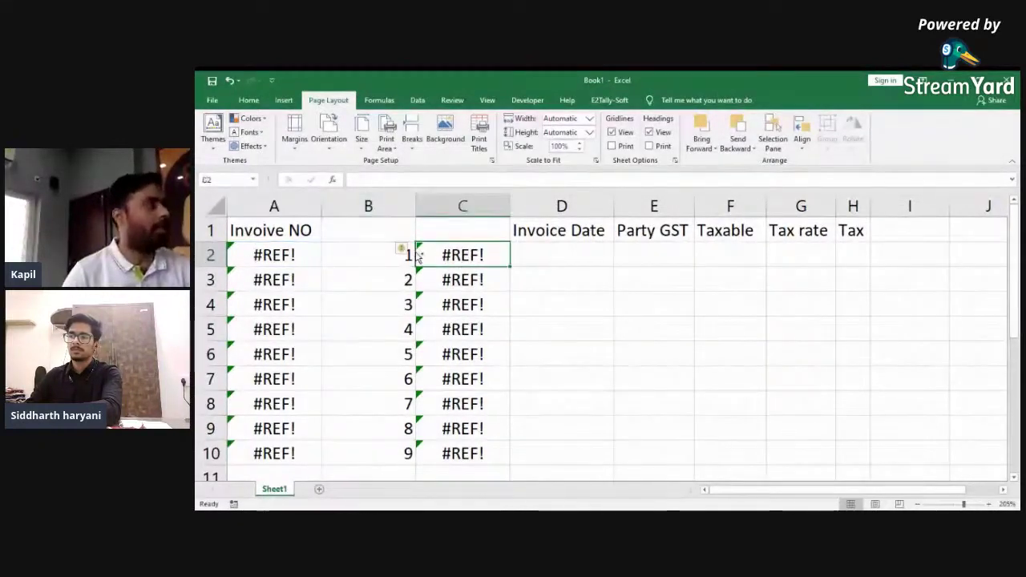
pyautogui.hotkey('ctrl', 'z')
pyautogui.hotkey('ctrl', 'z')
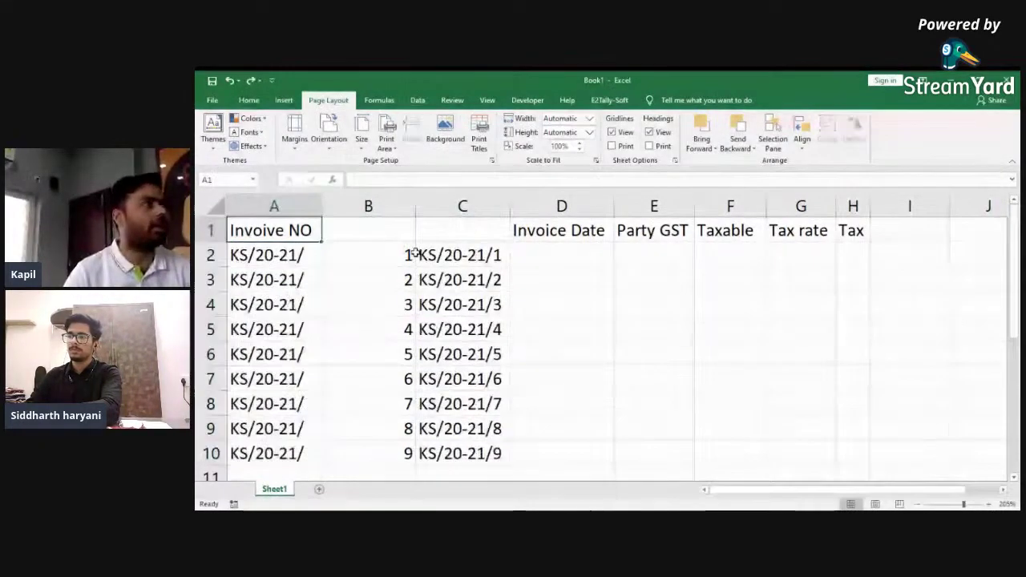
pyautogui.click(417, 254)
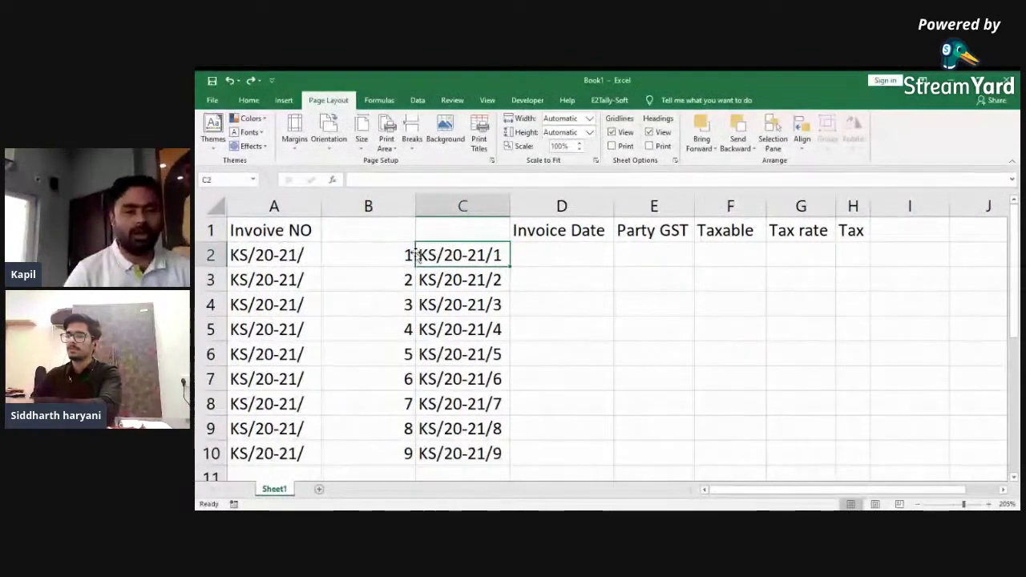
pyautogui.hotkey('ctrl', 'shift', 'Down')
pyautogui.press('Up')
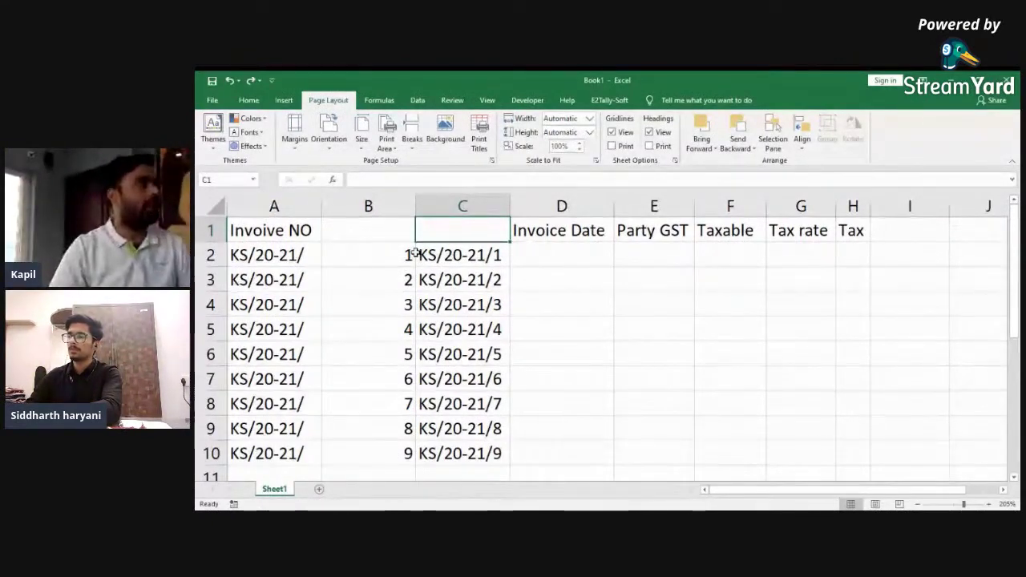
pyautogui.click(415, 254)
# Paste the combined numbers from C2:C10 into A2:A10 as values only.
pyautogui.hotkey('ctrl', 'shift', 'Down')
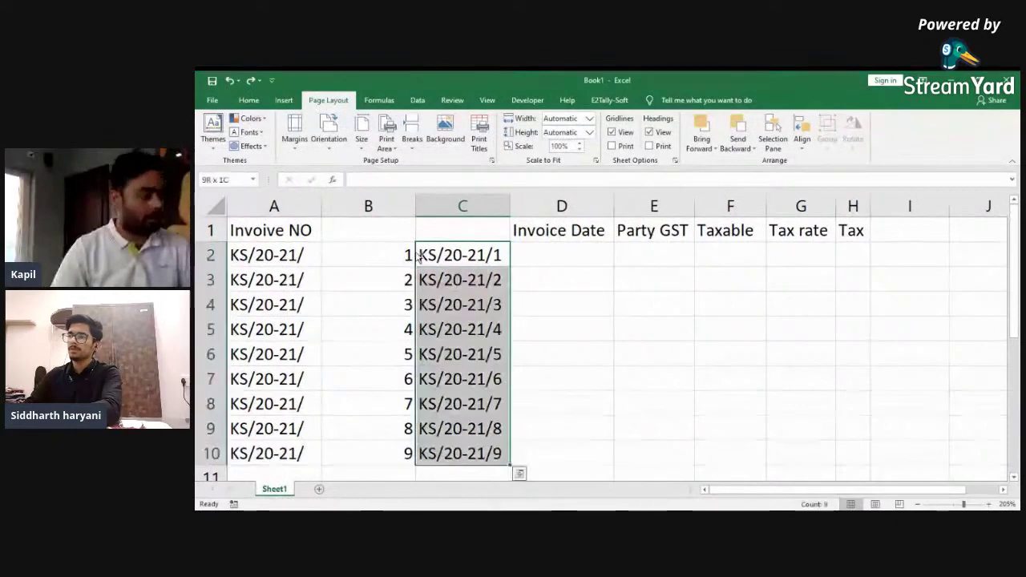
pyautogui.hotkey('ctrl', 'c')
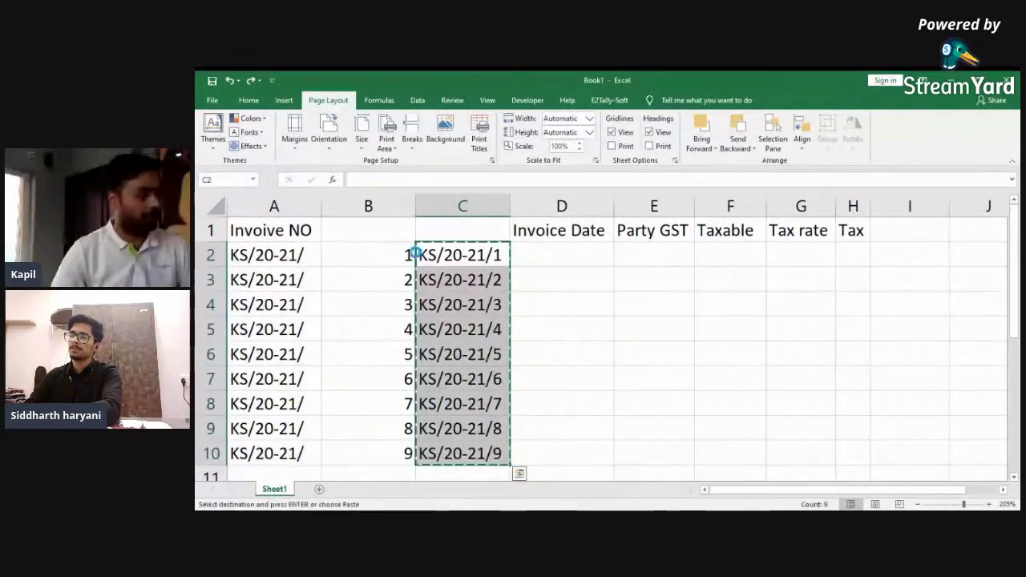
pyautogui.press('Left')
pyautogui.press('Left')
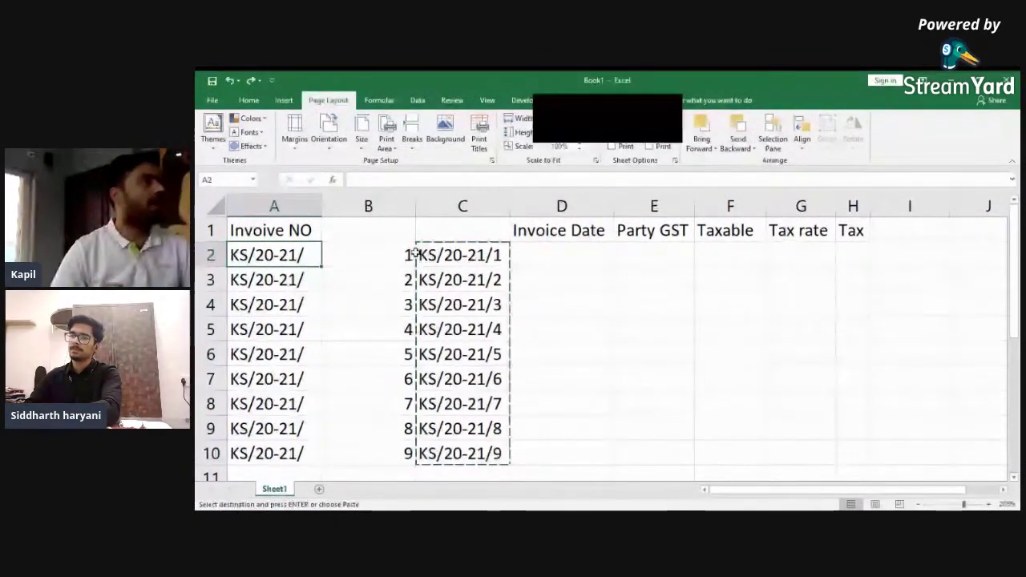
pyautogui.hotkey('ctrl', 'alt', 'v')
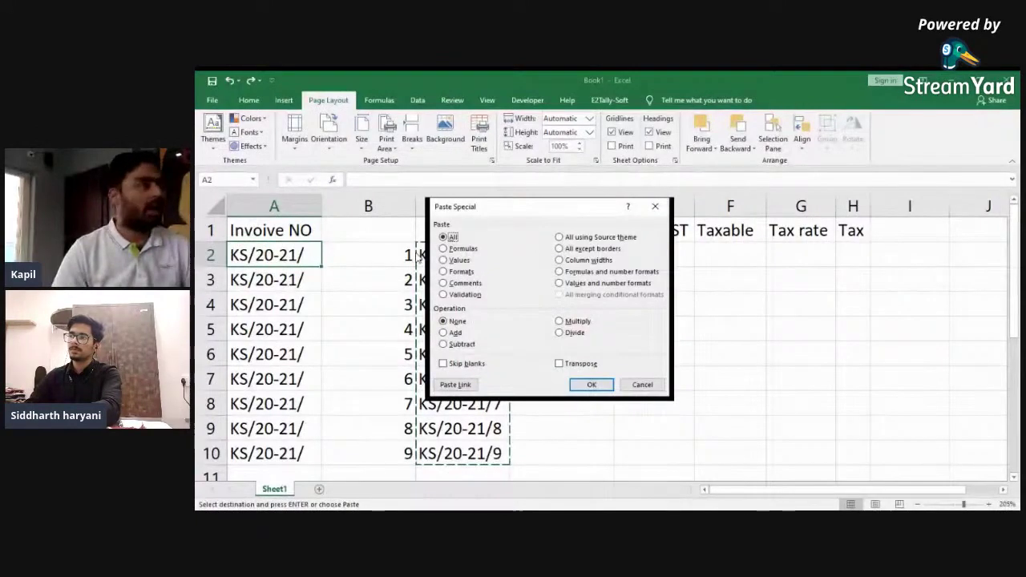
pyautogui.press('v')
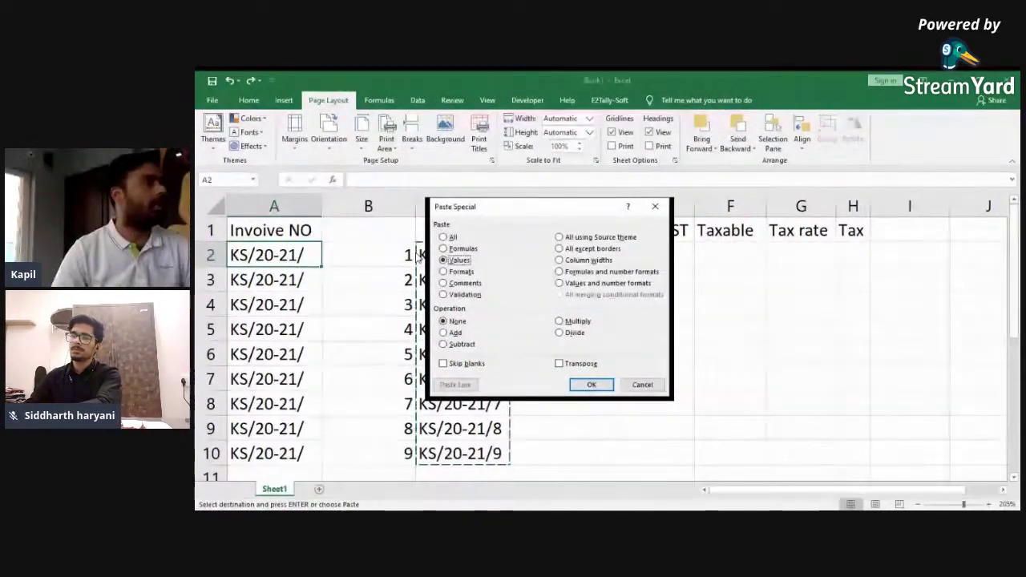
pyautogui.press('Return')
# Delete helper columns B and C so Invoice Date returns to column B.
pyautogui.press('Right')
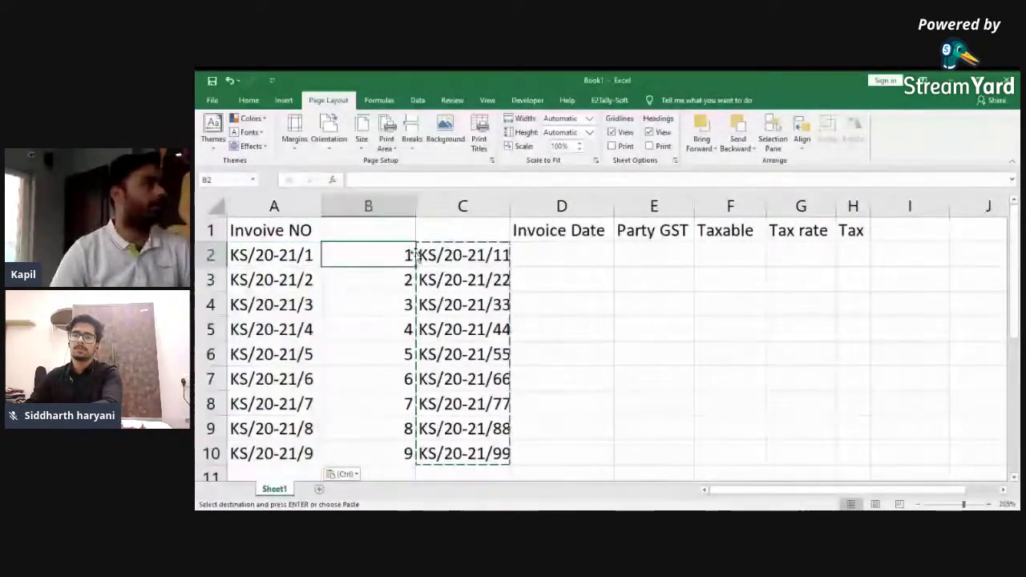
pyautogui.press('Right')
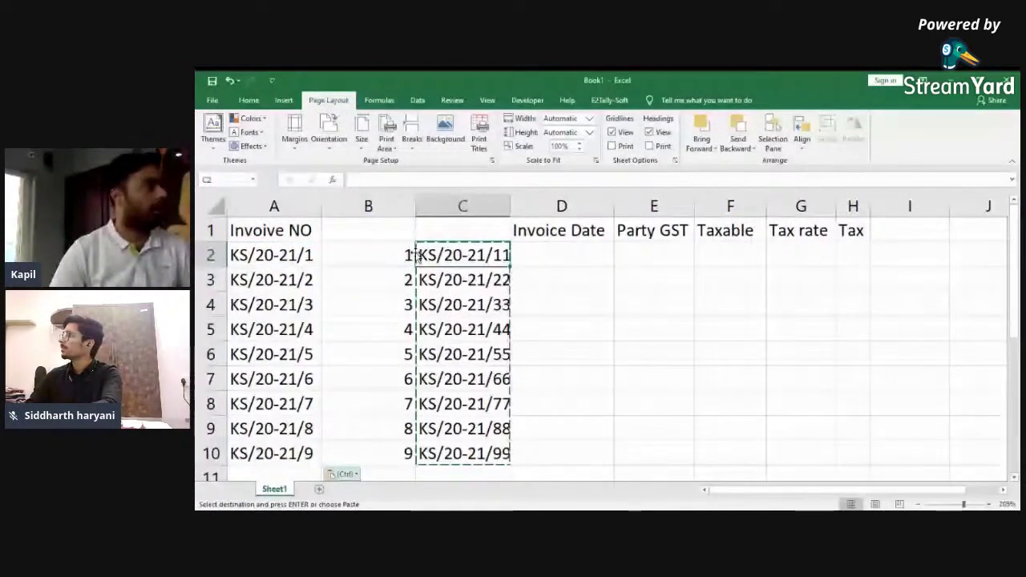
pyautogui.press('ctrl')
pyautogui.press('Escape')
pyautogui.press('Left')
pyautogui.hotkey('ctrl', 'space')
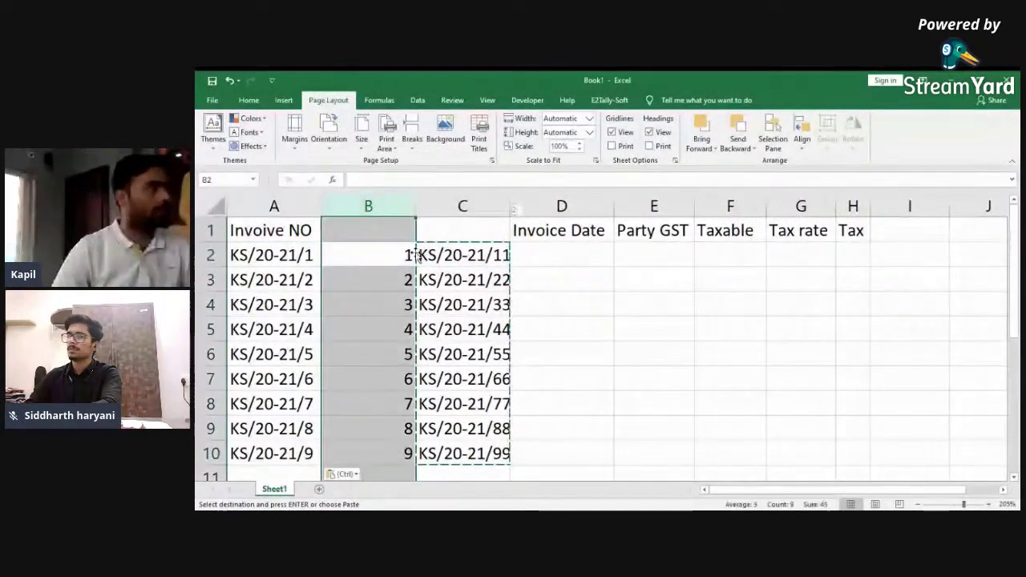
pyautogui.hotkey('shift', 'Right')
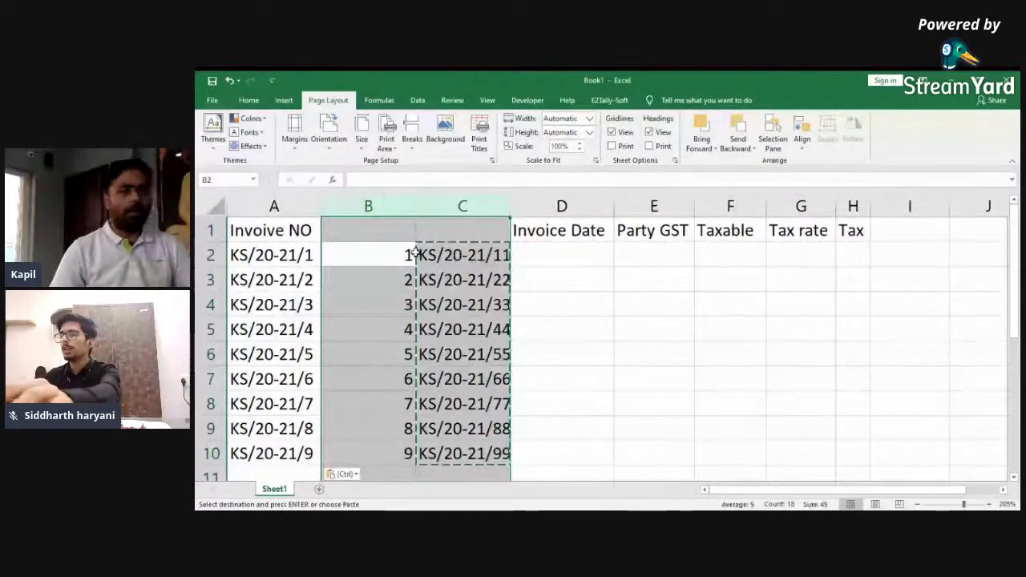
pyautogui.hotkey('ctrl', '-')
pyautogui.press('Left')
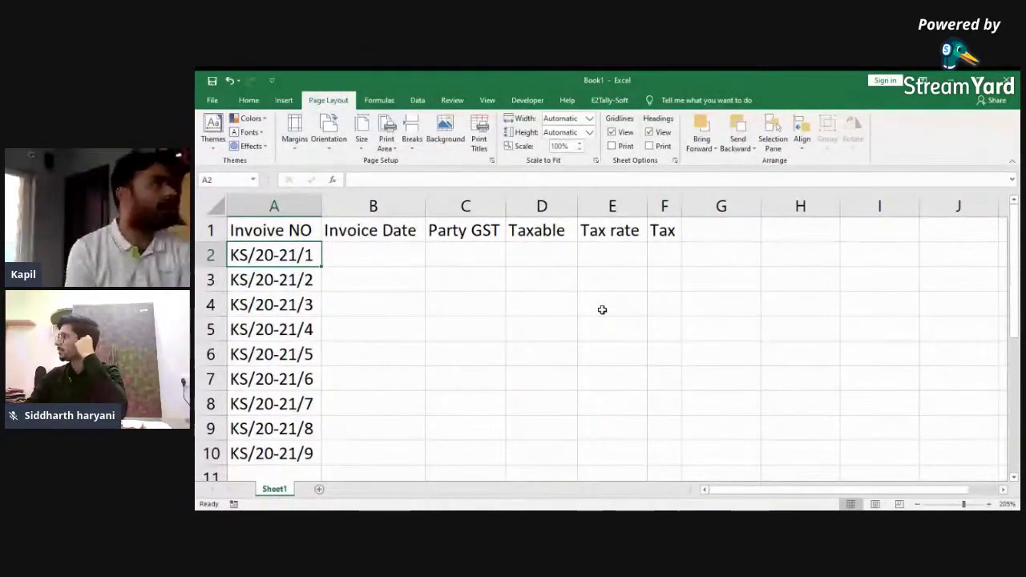
pyautogui.press('alt')
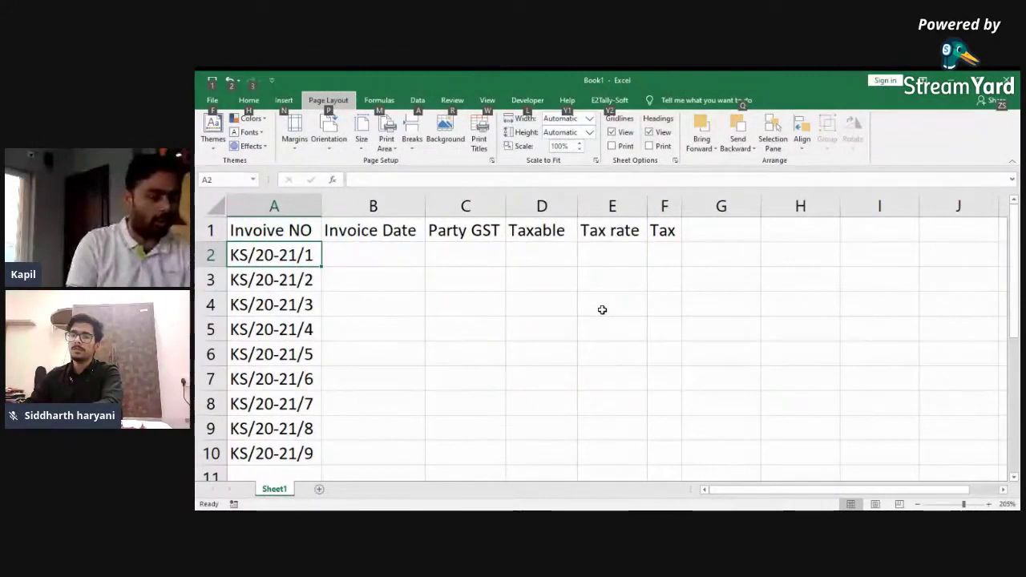
pyautogui.press('Escape')
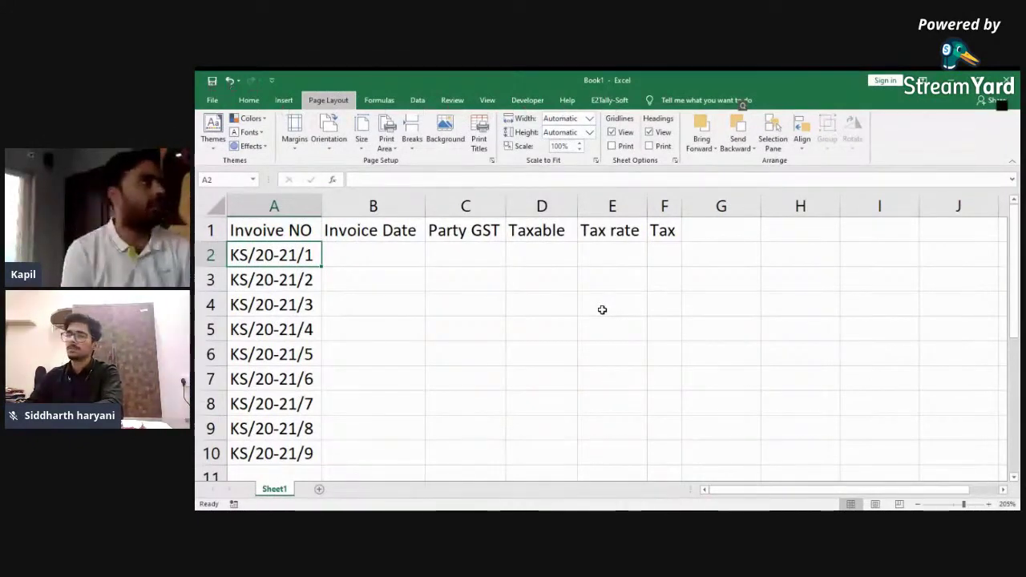
pyautogui.hotkey('alt', 'h')
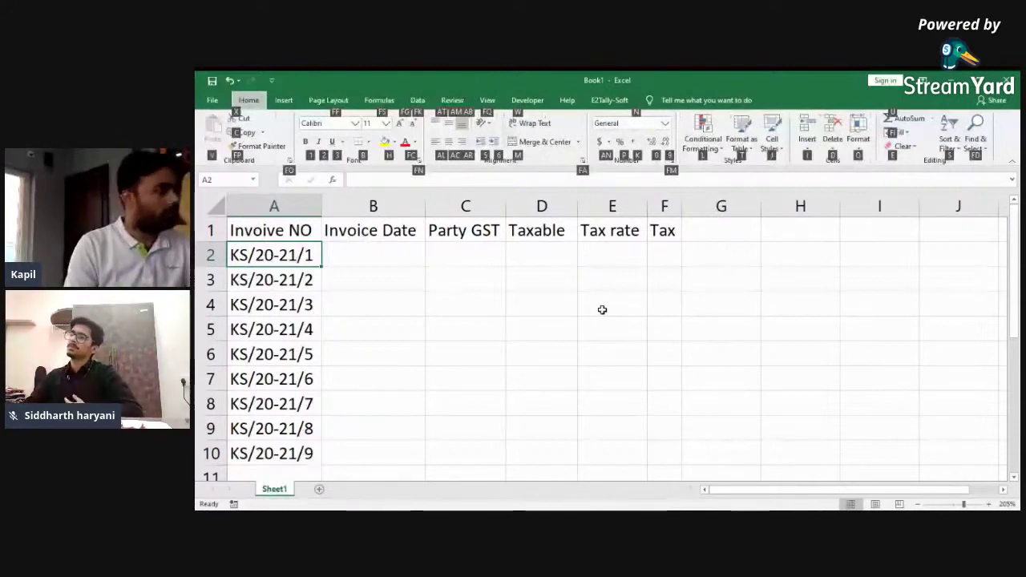
pyautogui.press('Escape')
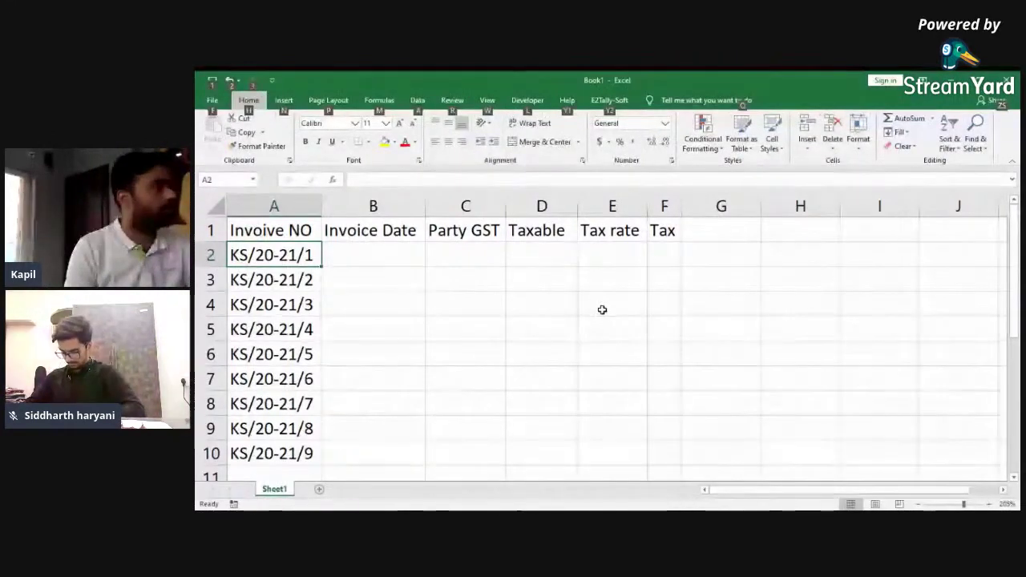
pyautogui.hotkey('ctrl', 'c')
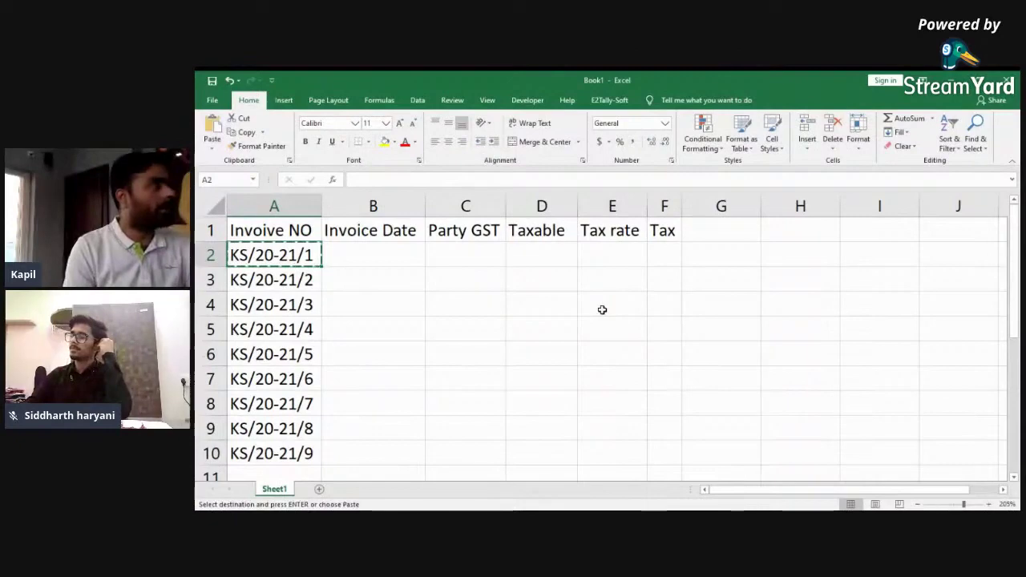
pyautogui.press('alt')
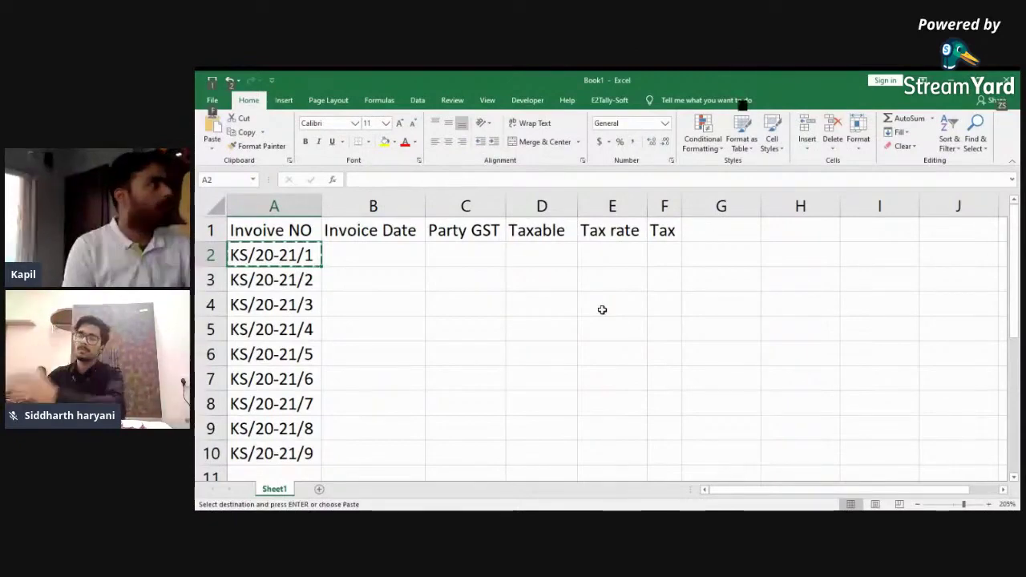
pyautogui.press('h')
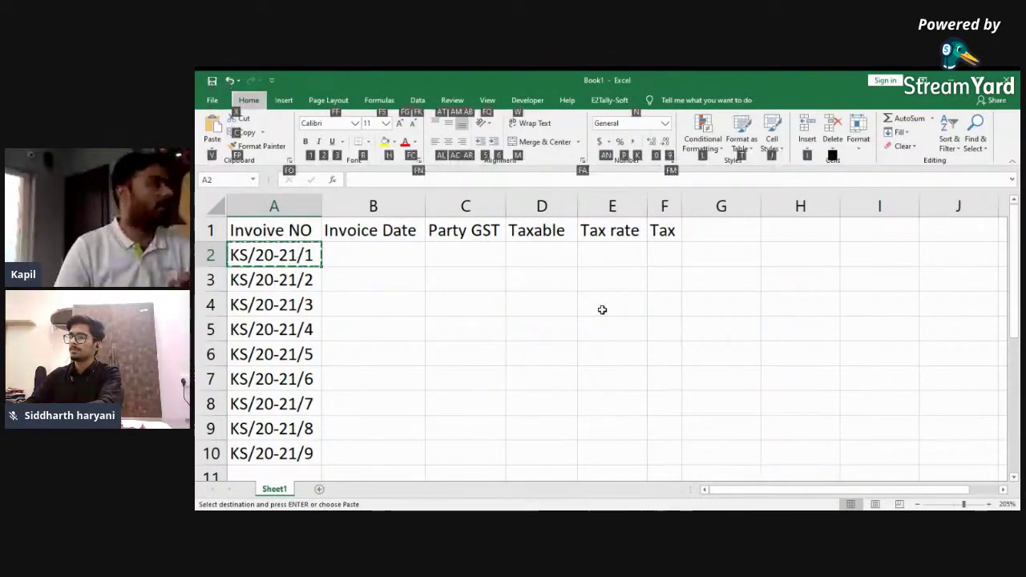
pyautogui.press('v')
pyautogui.press('s')
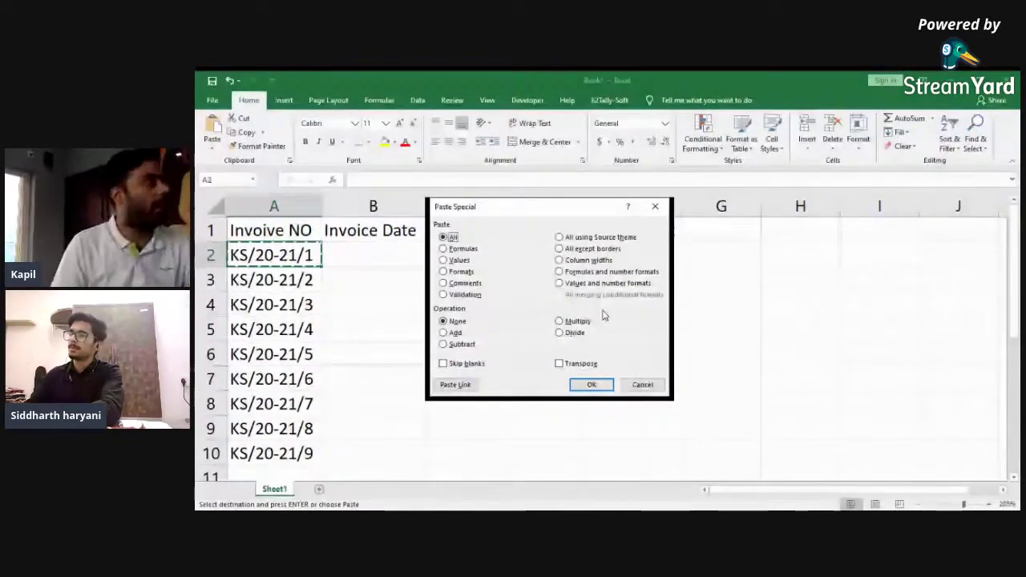
pyautogui.press('Escape')
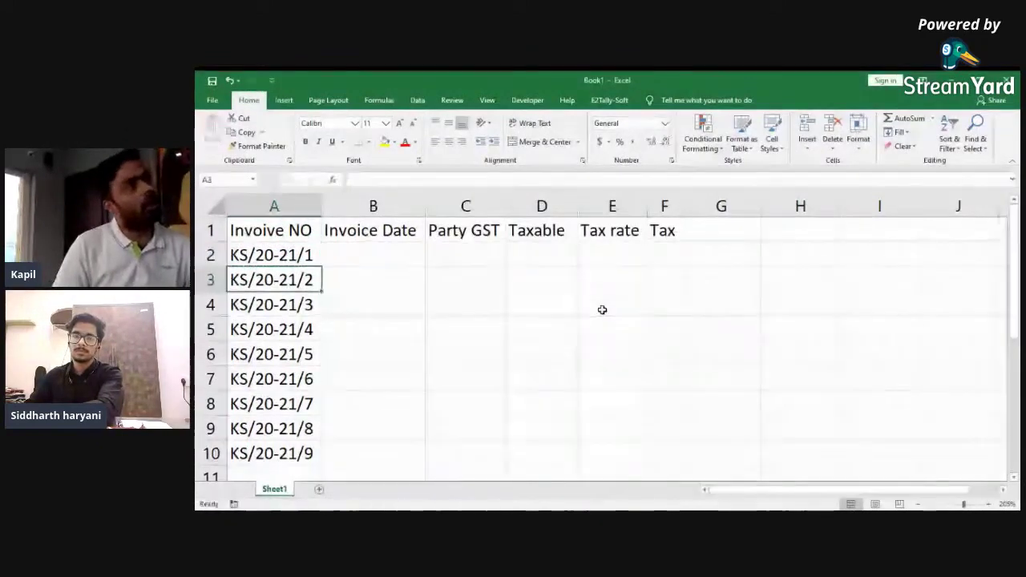
pyautogui.hotkey('ctrl', 'shift', 'Down')
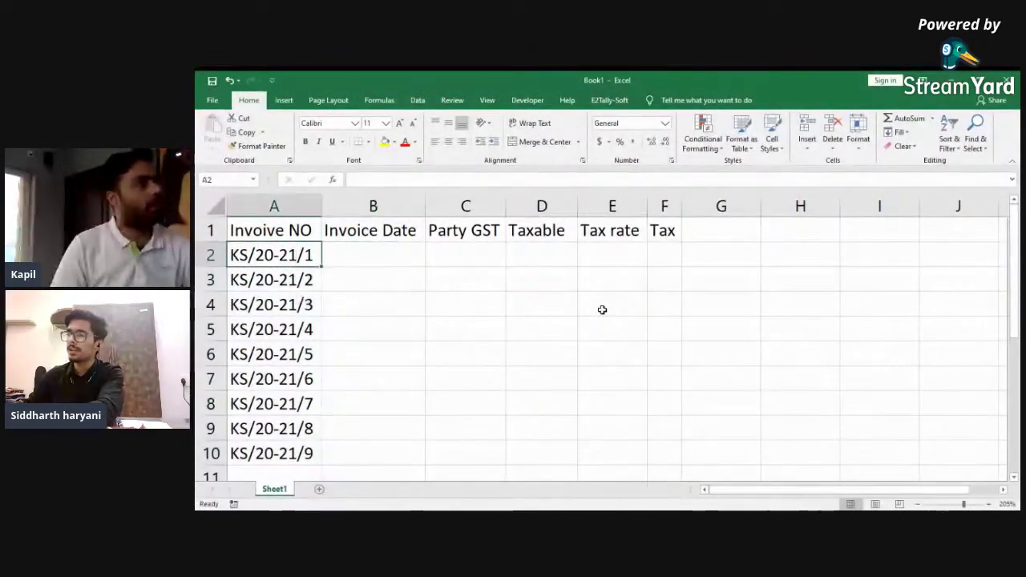
pyautogui.press('Right')
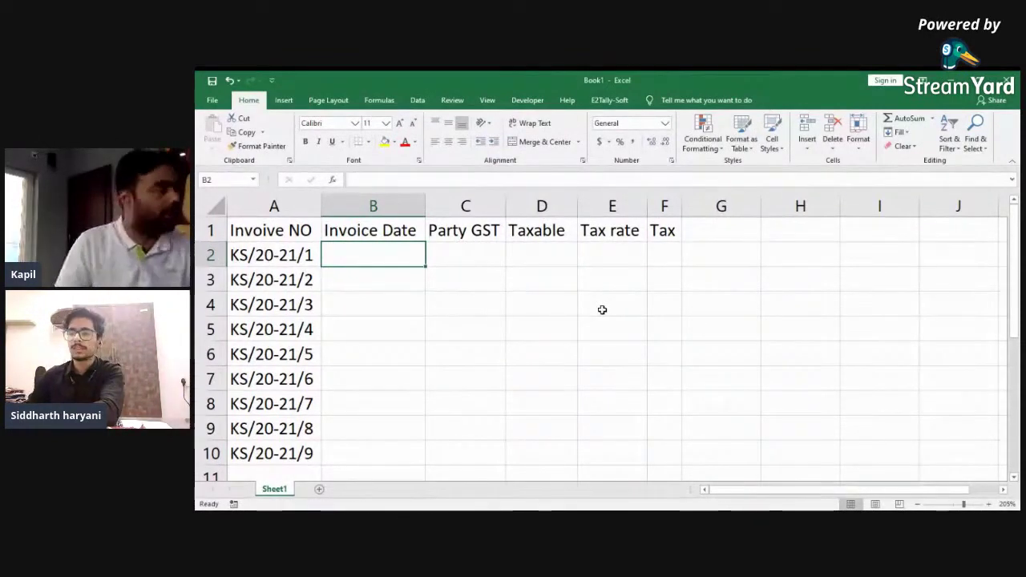
pyautogui.press('Left')
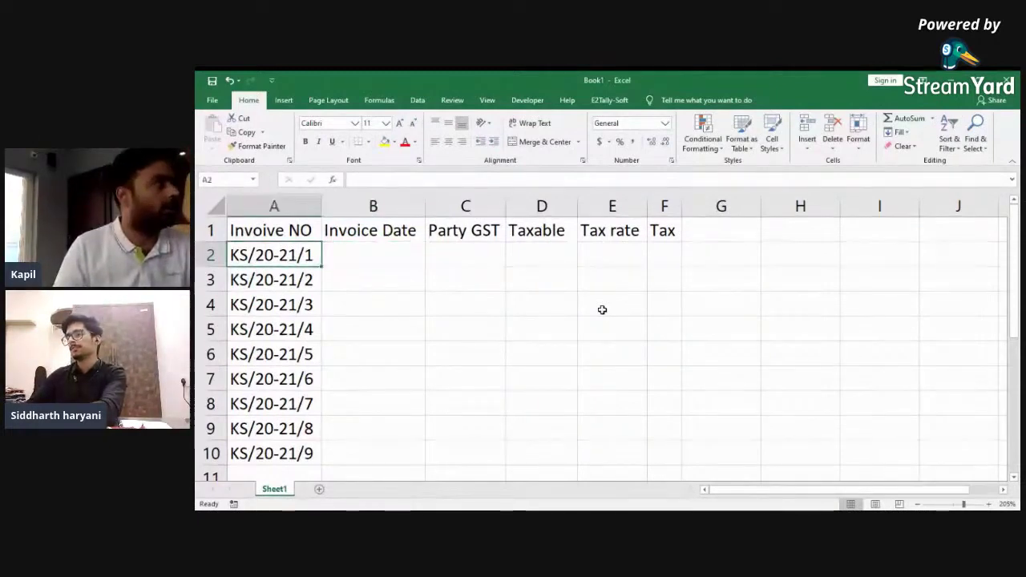
pyautogui.hotkey('shift', 'Left')
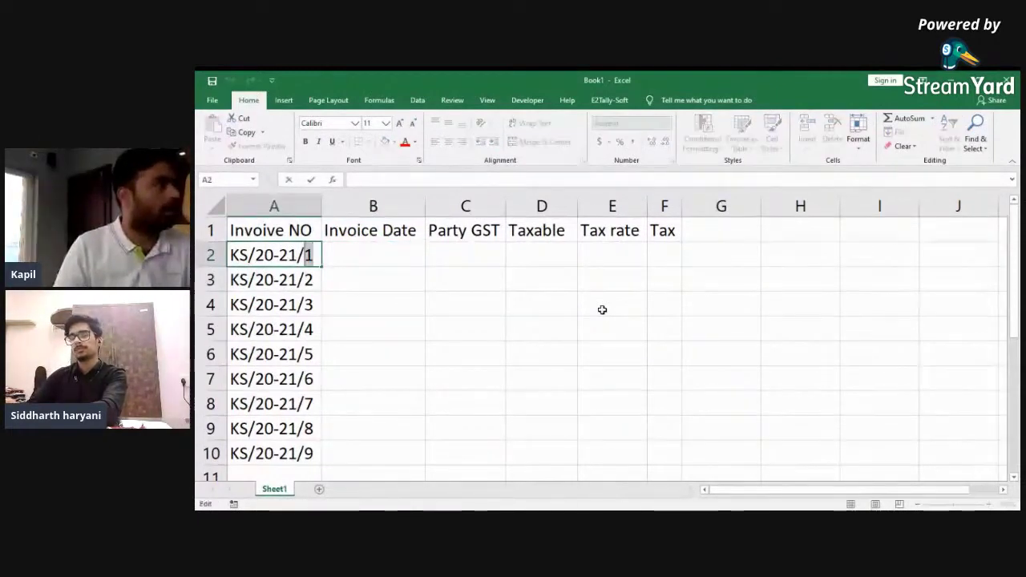
pyautogui.press('BackSpace')
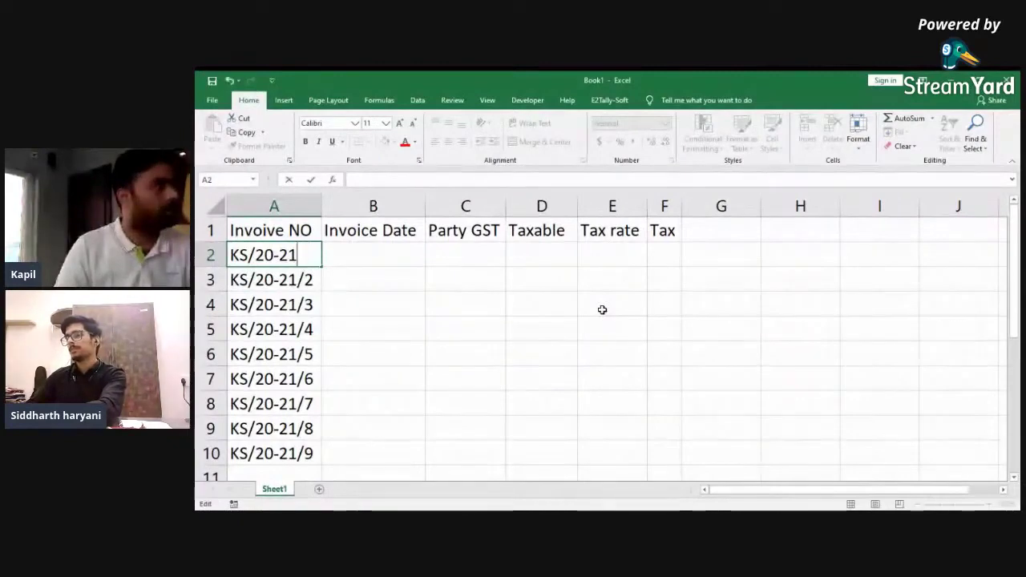
pyautogui.press('Return')
pyautogui.press('Up')
pyautogui.hotkey('ctrl', 'shift', 'Down')
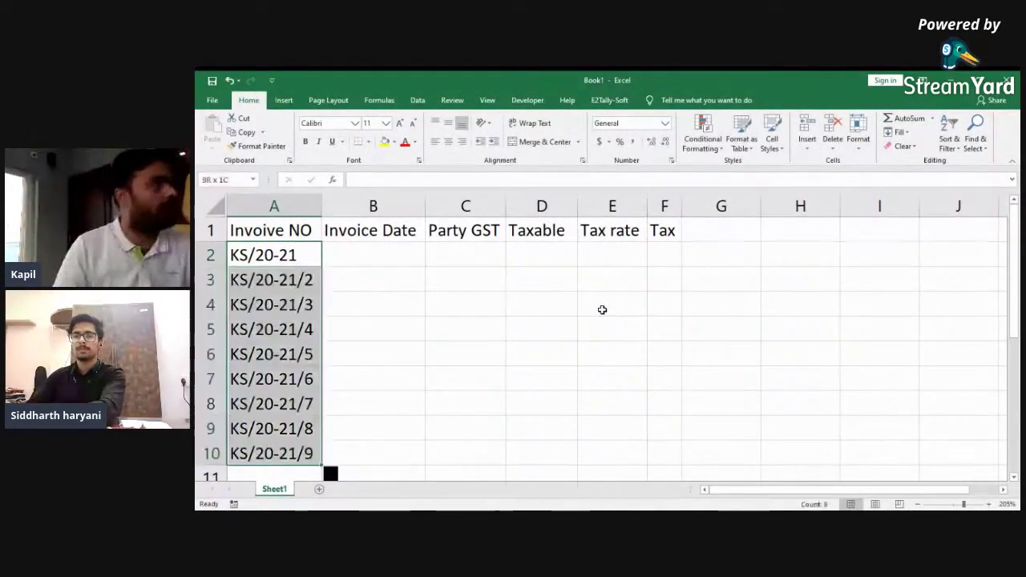
pyautogui.hotkey('ctrl', 'd')
pyautogui.press('F2')
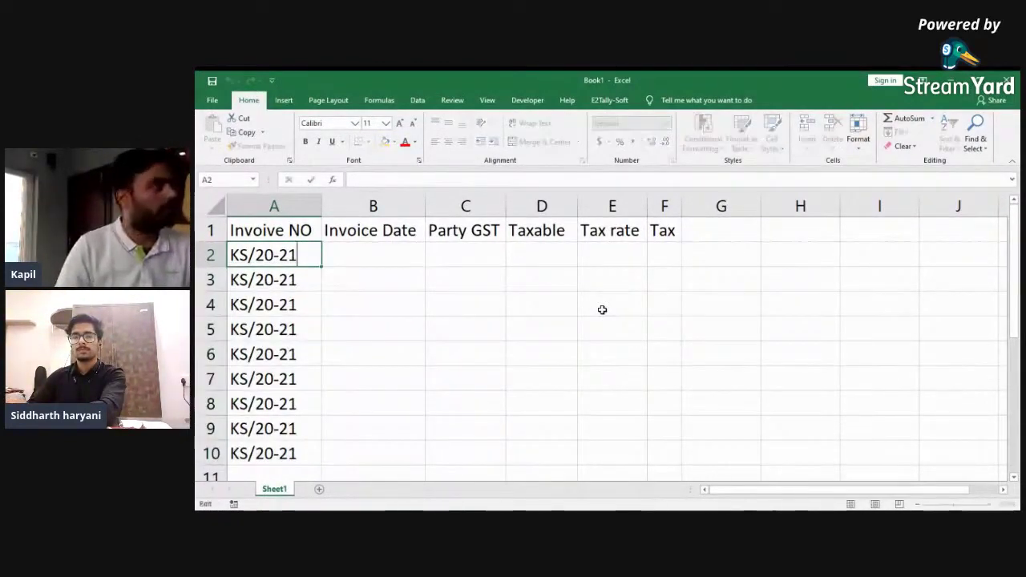
pyautogui.write('/')
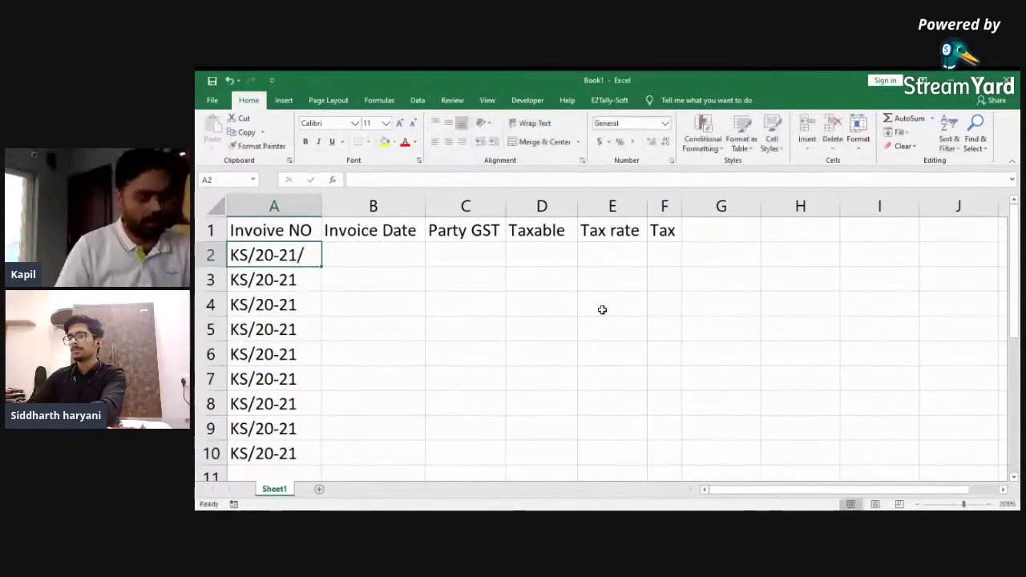
pyautogui.press('Tab')
pyautogui.press('Up')
pyautogui.hotkey('ctrl', 'space')
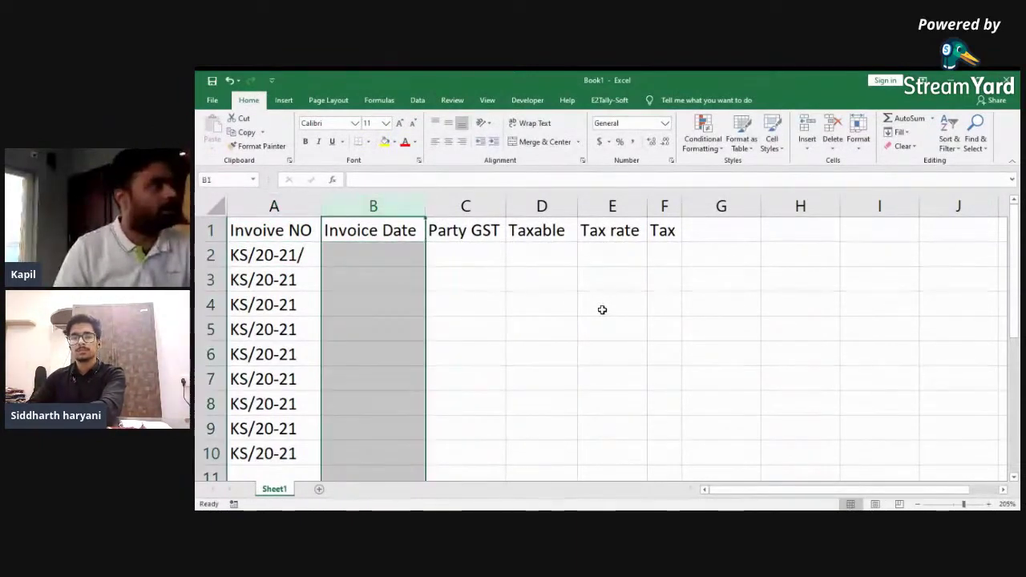
pyautogui.hotkey('ctrl', 'shift', '+')
pyautogui.press('Down')
pyautogui.write('1')
pyautogui.press('Return')
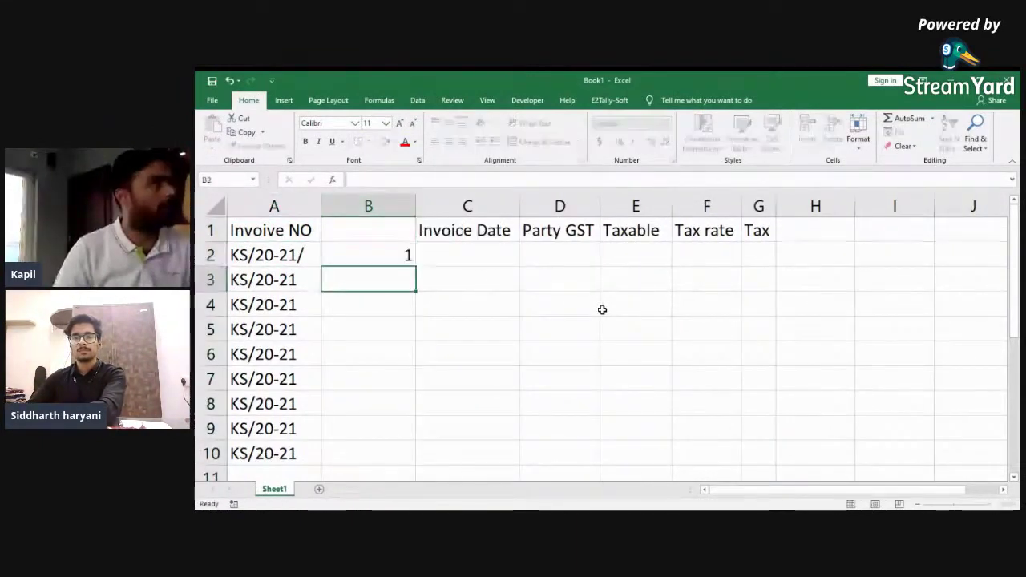
pyautogui.press('Up')
pyautogui.press('Right')
pyautogui.hotkey('ctrl', 'space')
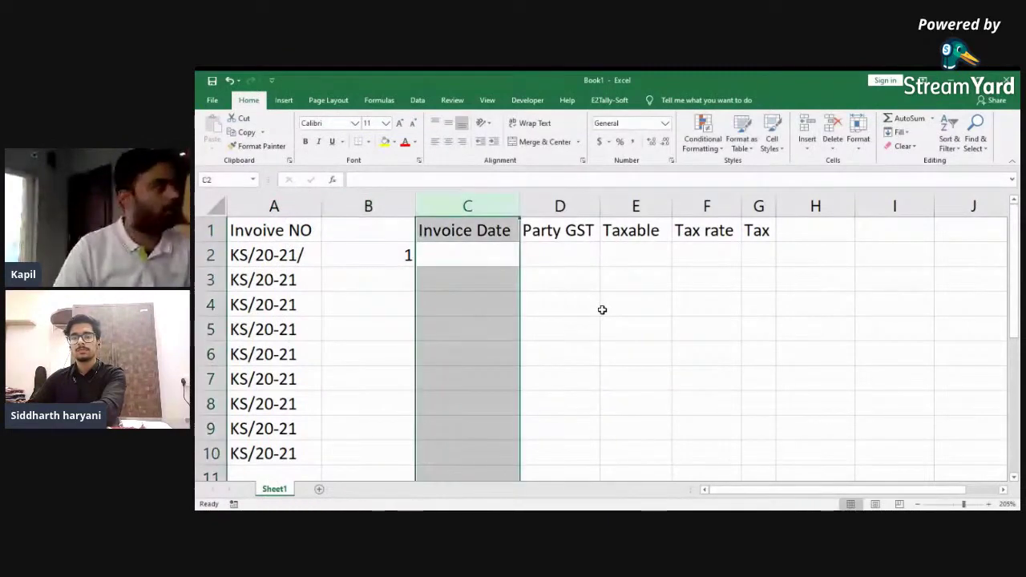
pyautogui.hotkey('ctrl', 'shift', '+')
pyautogui.press('Down')
pyautogui.press('Up')
pyautogui.write('+')
pyautogui.press('Left')
pyautogui.press('Left')
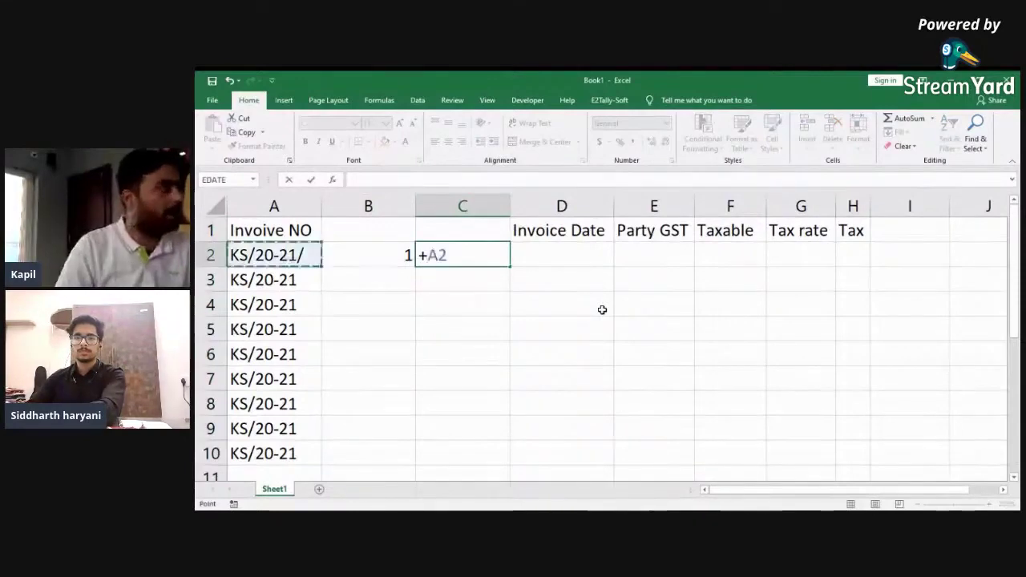
pyautogui.write('&')
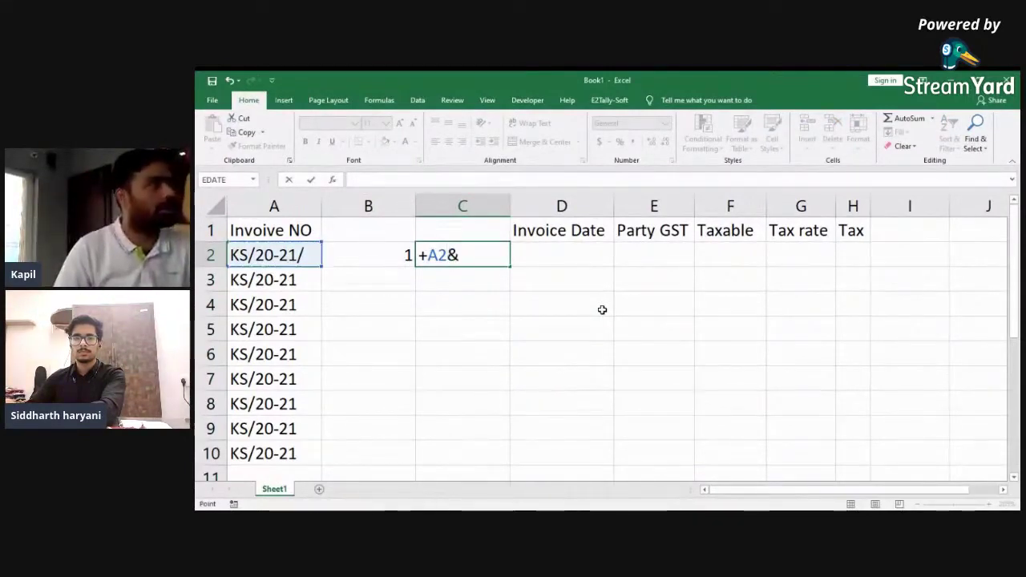
pyautogui.press('Left')
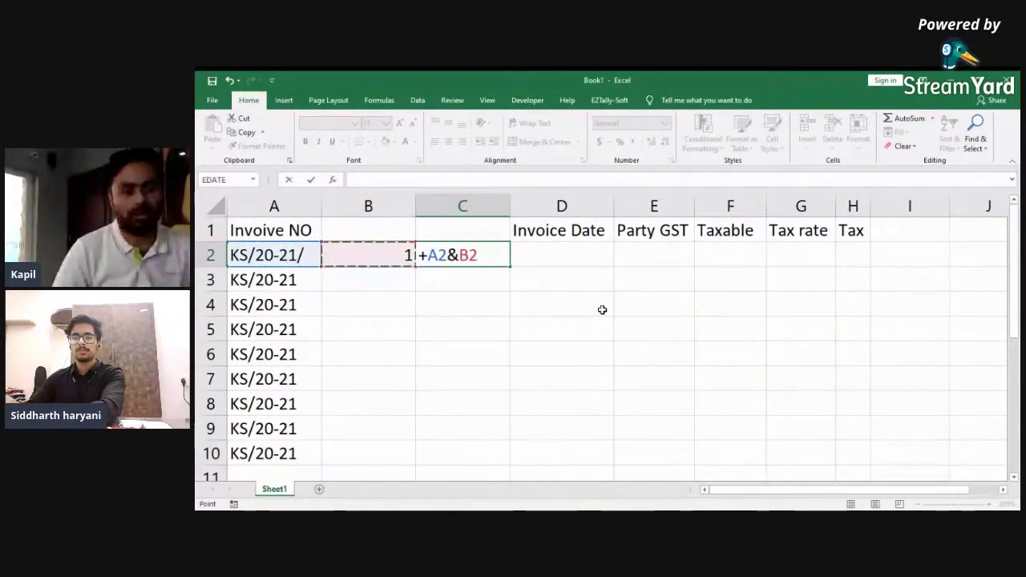
pyautogui.hotkey('ctrl', 'Return')
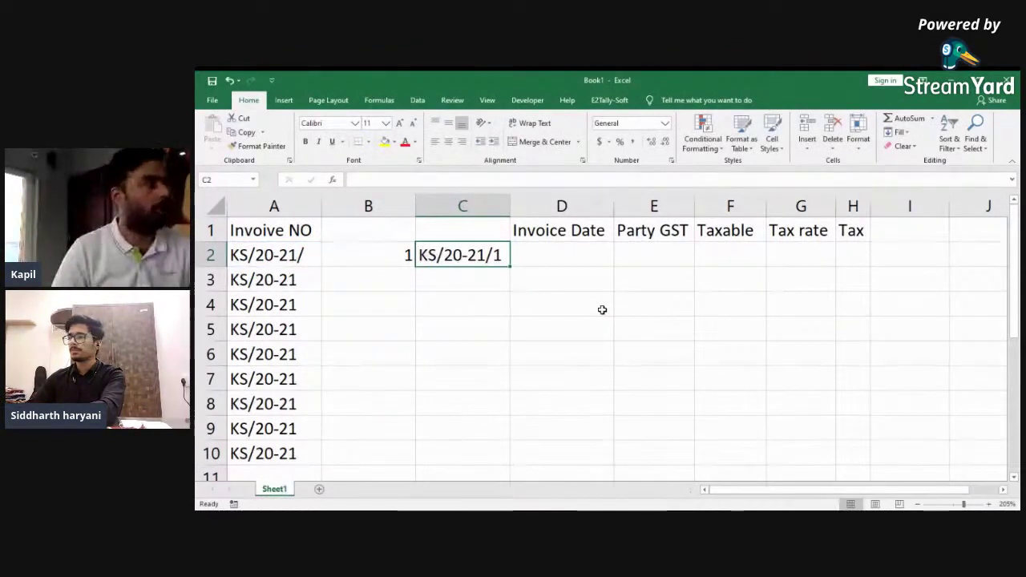
pyautogui.press('F2')
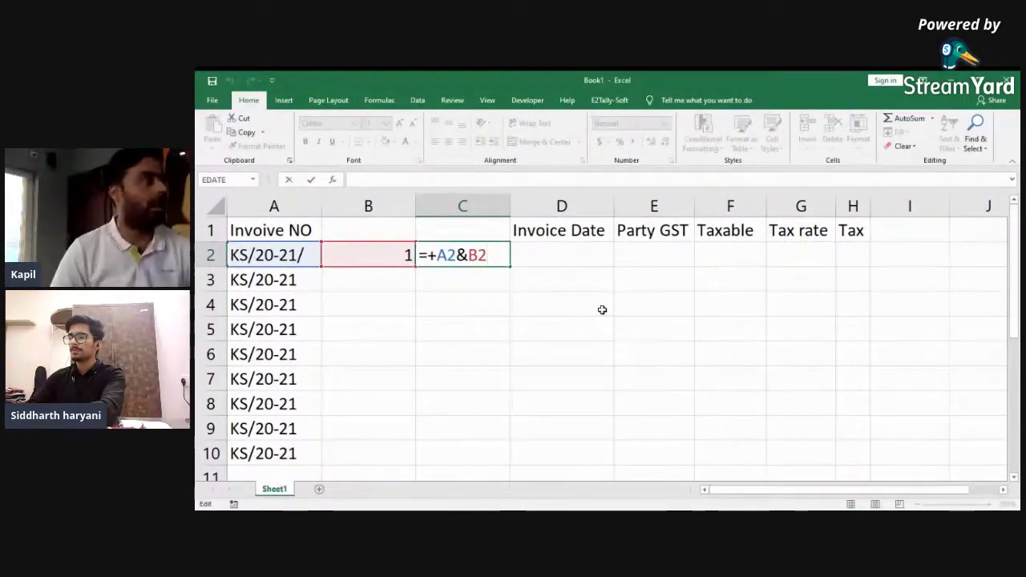
pyautogui.press('Escape')
pyautogui.press('F2')
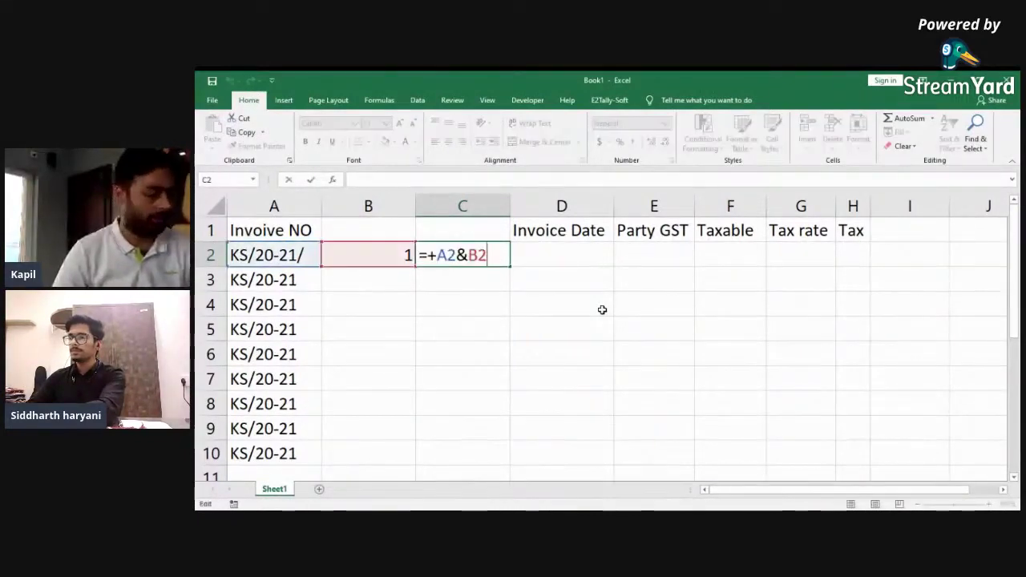
pyautogui.press('Escape')
pyautogui.hotkey('ctrl', 'z')
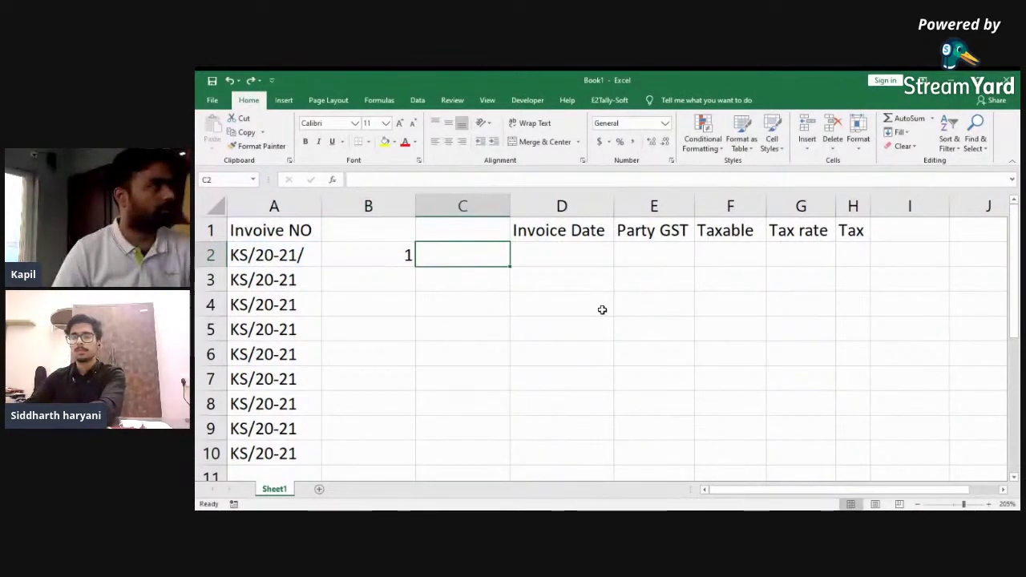
pyautogui.hotkey('ctrl', 'z')
pyautogui.hotkey('ctrl', 'z')
pyautogui.hotkey('ctrl', 'z')
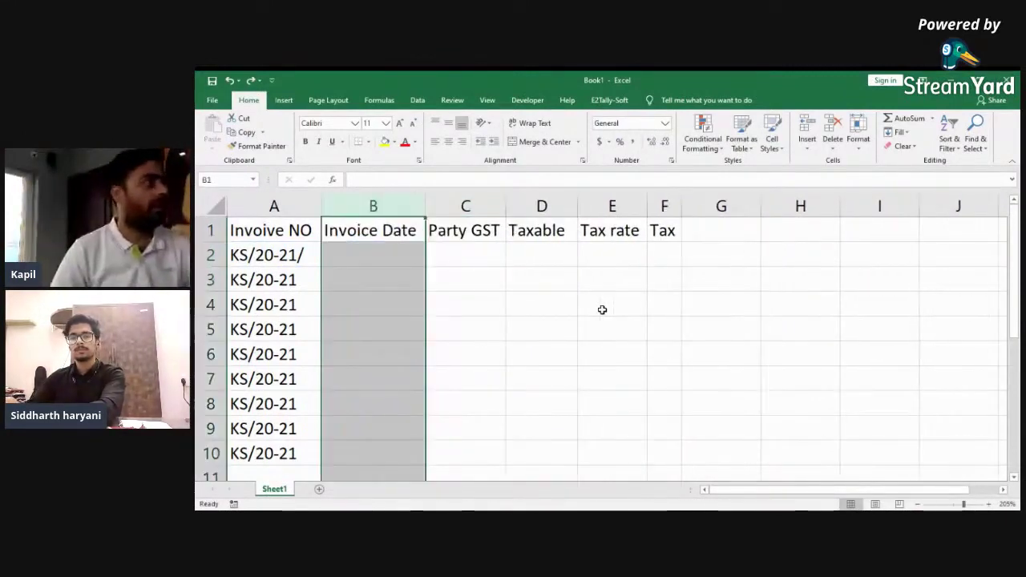
pyautogui.hotkey('ctrl', 'z')
pyautogui.hotkey('ctrl', 'z')
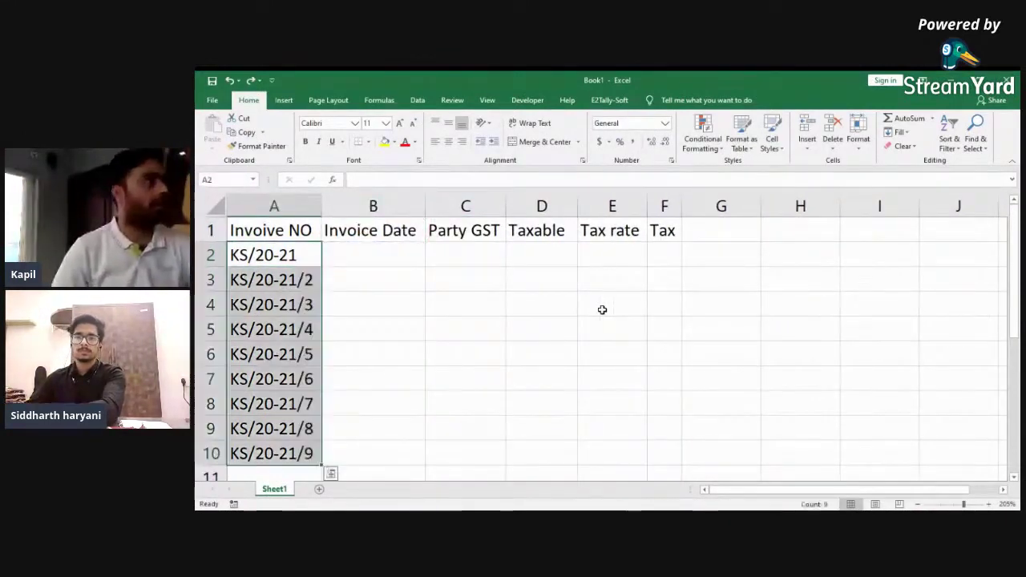
pyautogui.hotkey('ctrl', 'z')
pyautogui.press('Right')
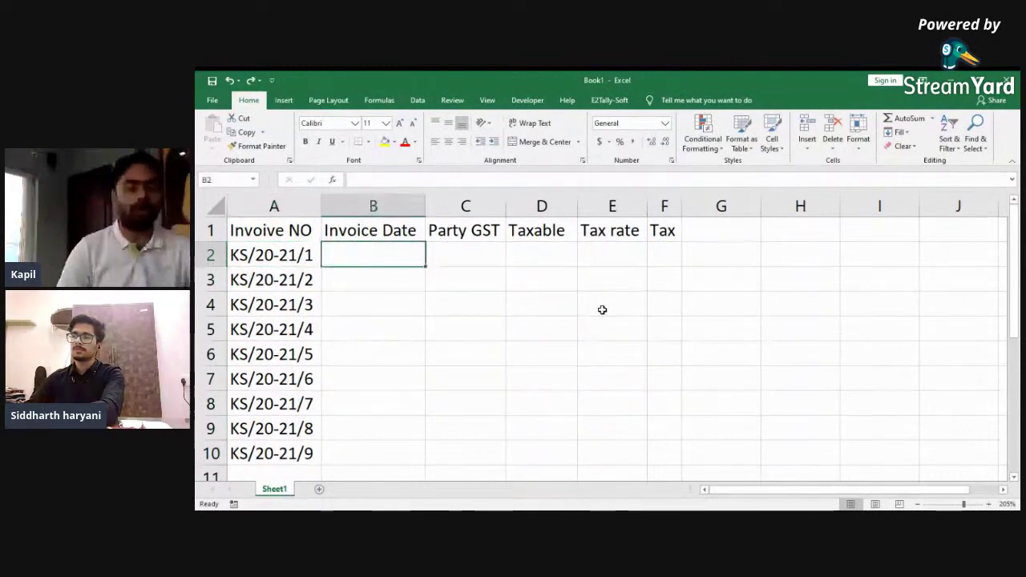
pyautogui.press('F2')
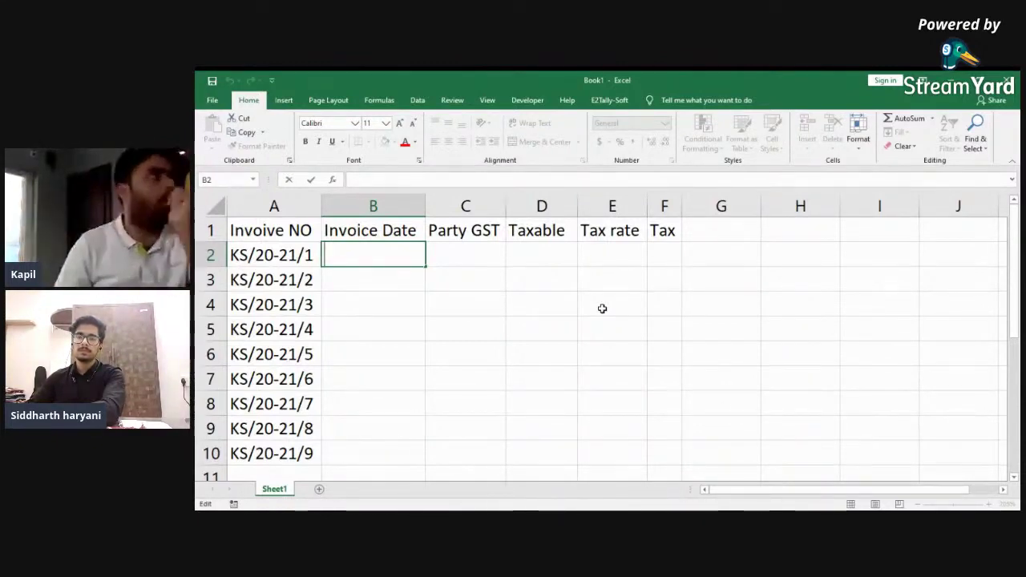
pyautogui.press('Return')
# Re-enter the date 20.03.2020 in B2, correcting a mistyped digit.
pyautogui.press('Up')
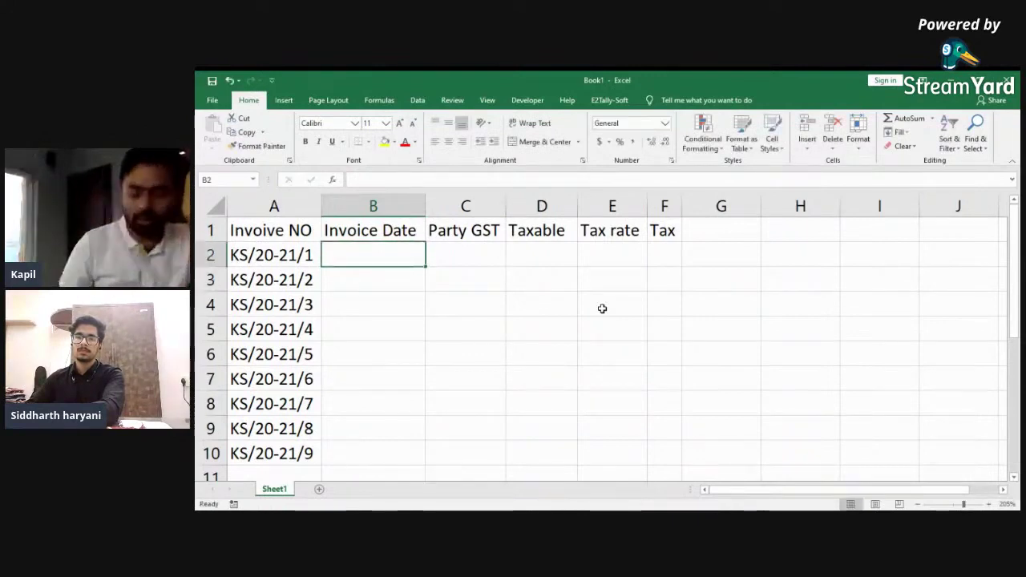
pyautogui.write('20.3')
pyautogui.press('BackSpace')
pyautogui.write('3.2020')
pyautogui.press('Return')
# Apply the Short Date number format to B2.
pyautogui.press('Up')
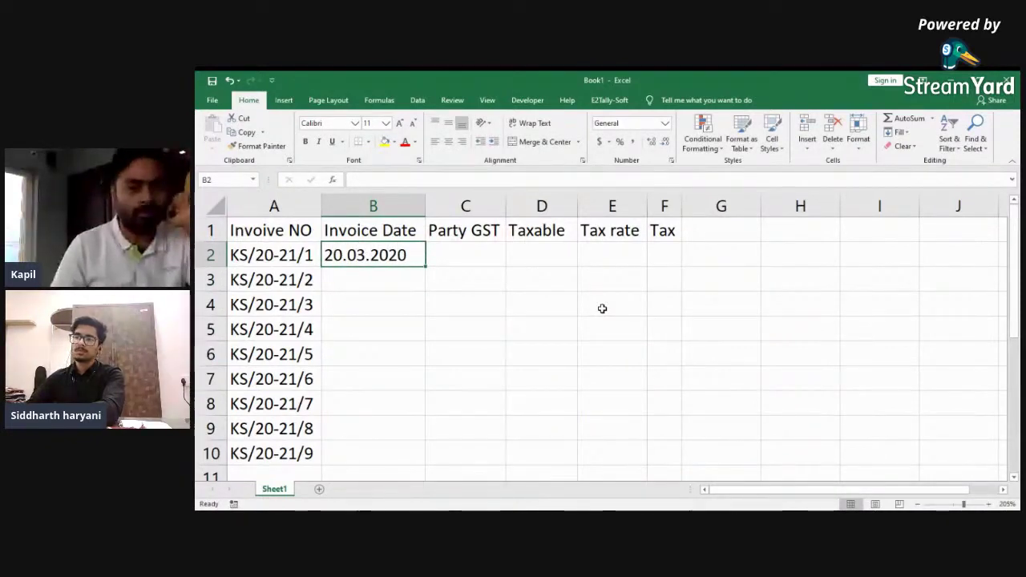
pyautogui.press('Right')
pyautogui.press('Left')
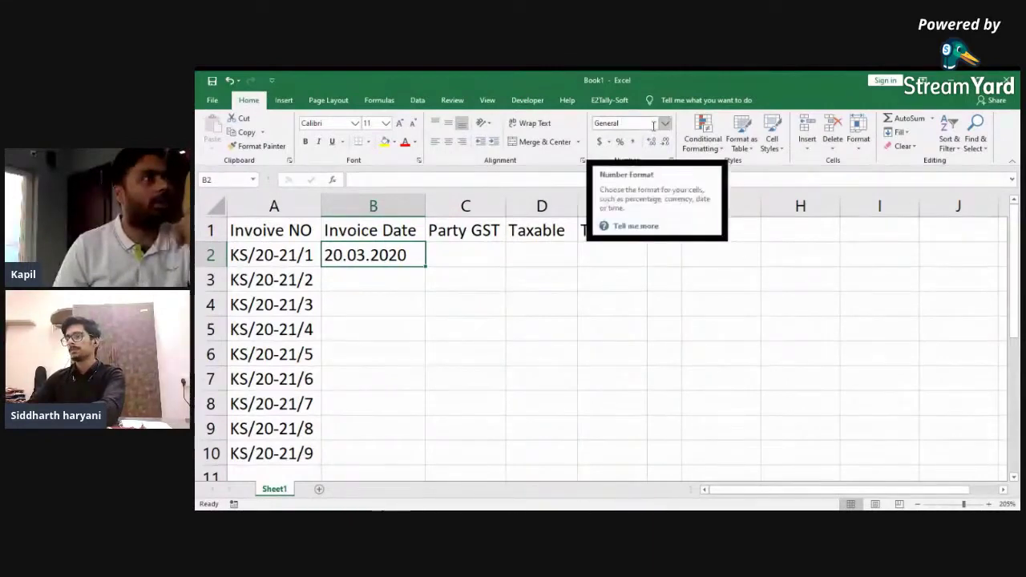
pyautogui.click(664, 124)
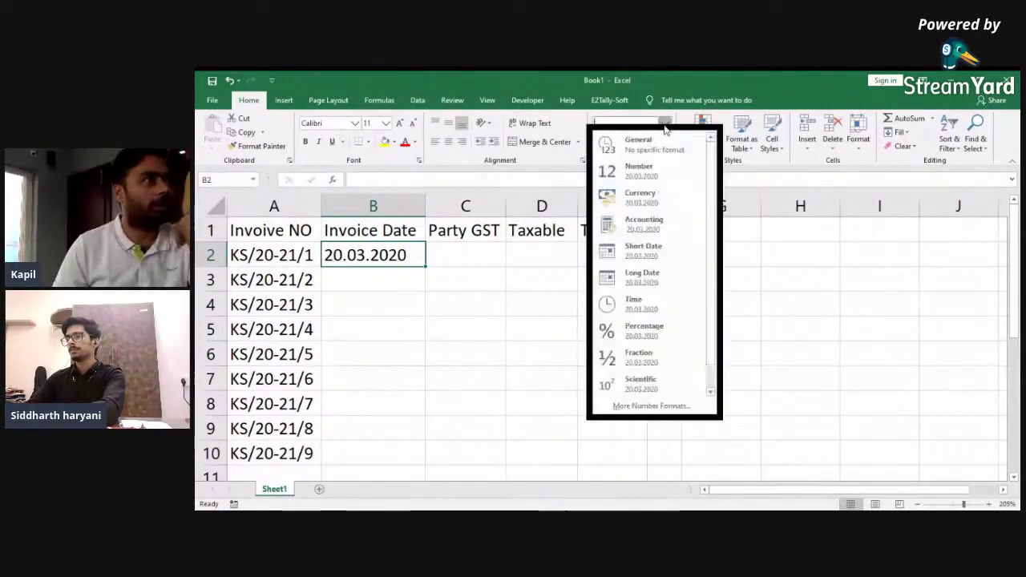
pyautogui.click(656, 245)
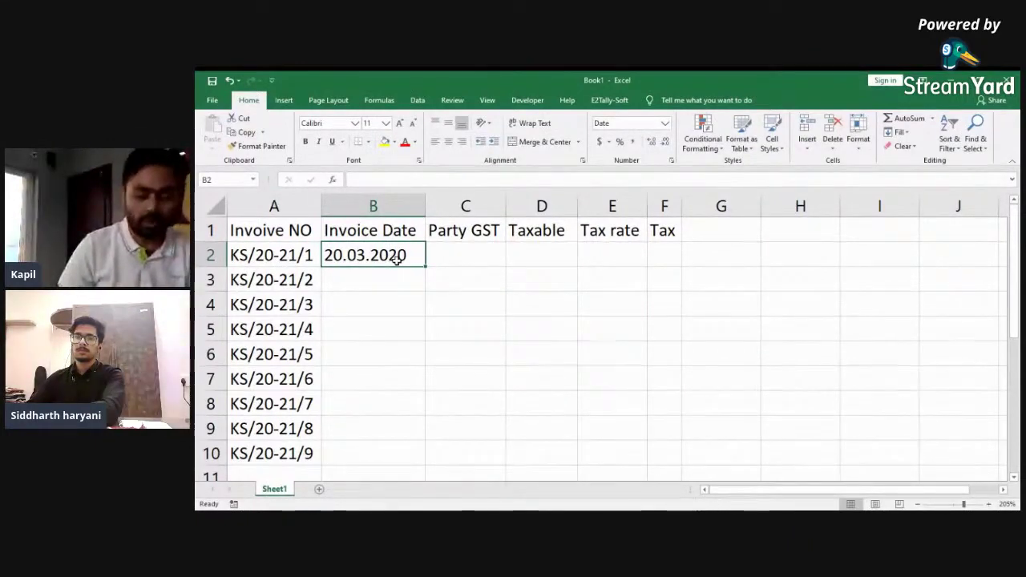
pyautogui.press('Tab')
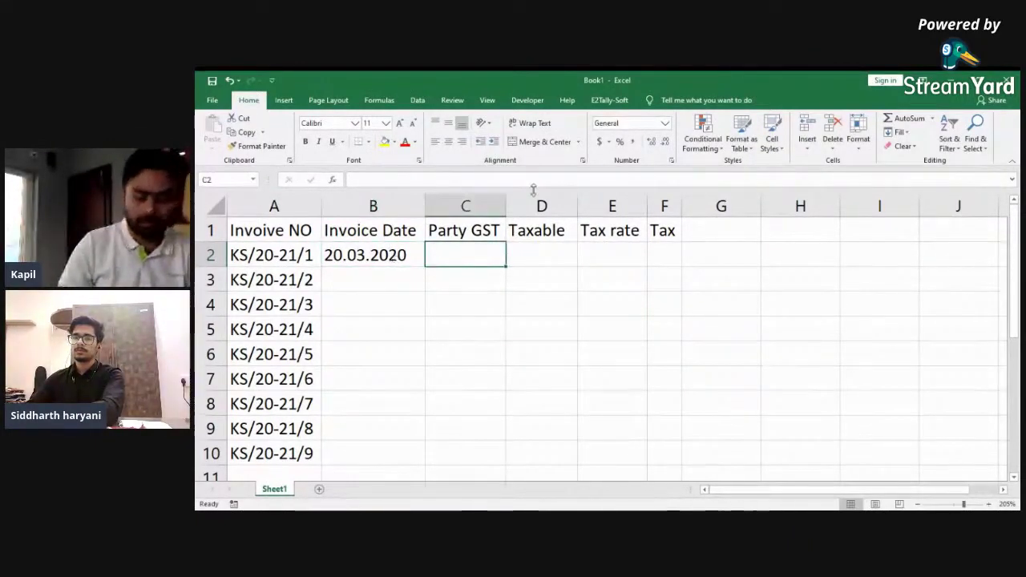
# Enter the test date 20/03/20 in C2 and show it in Long Date format.
pyautogui.write('20/0')
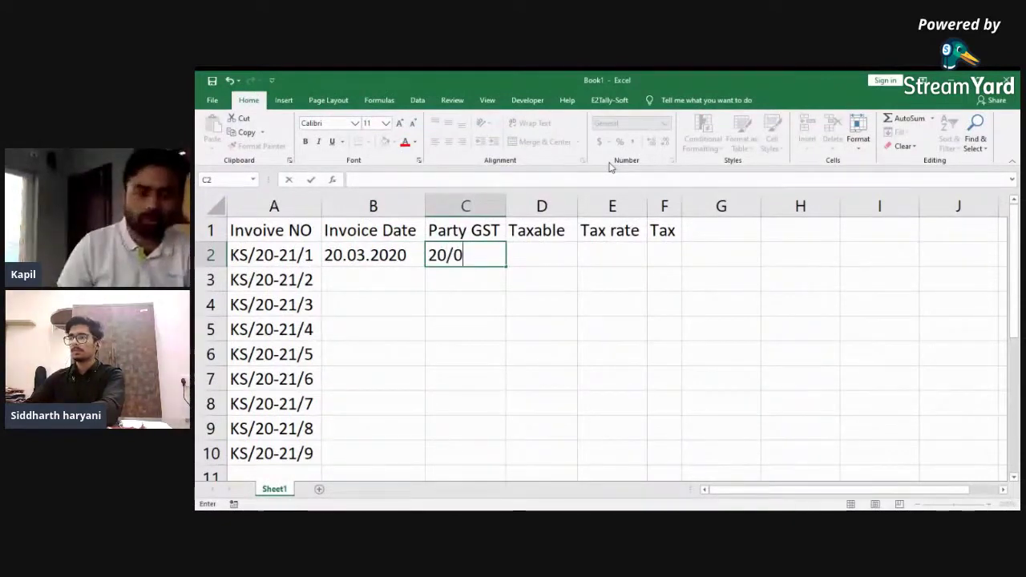
pyautogui.write('3/2')
pyautogui.write('0')
pyautogui.press('Return')
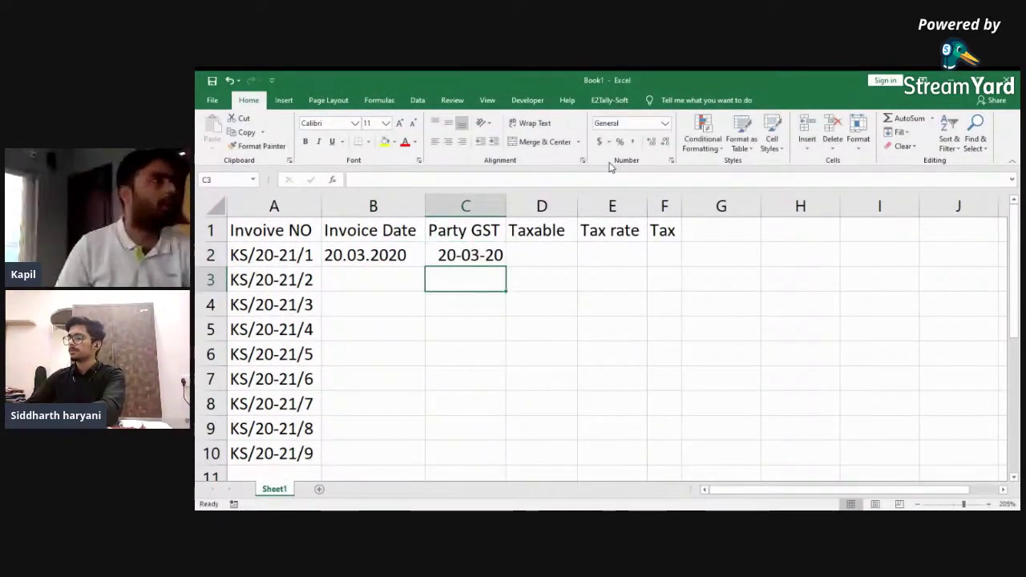
pyautogui.press('Up')
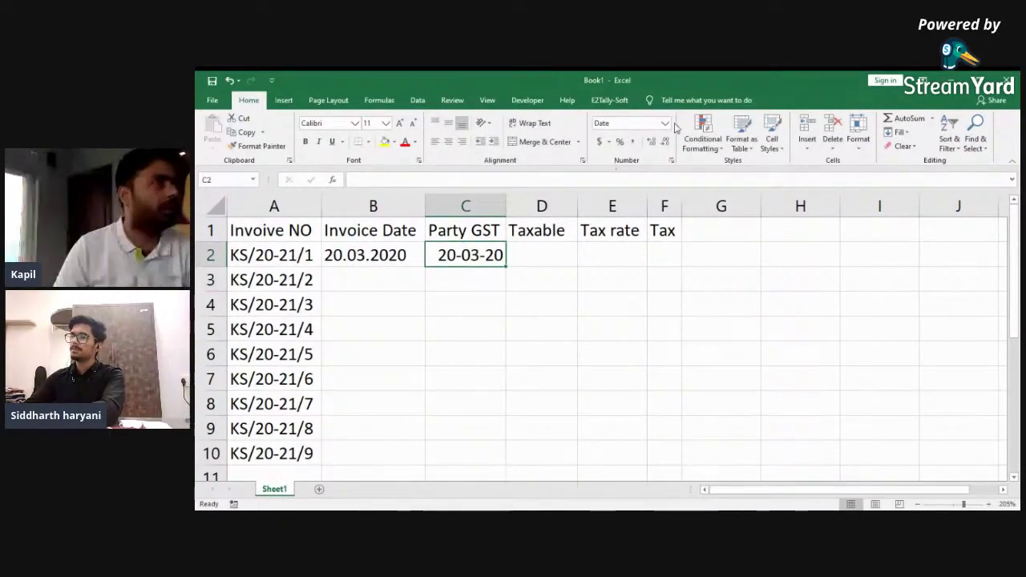
pyautogui.click(666, 124)
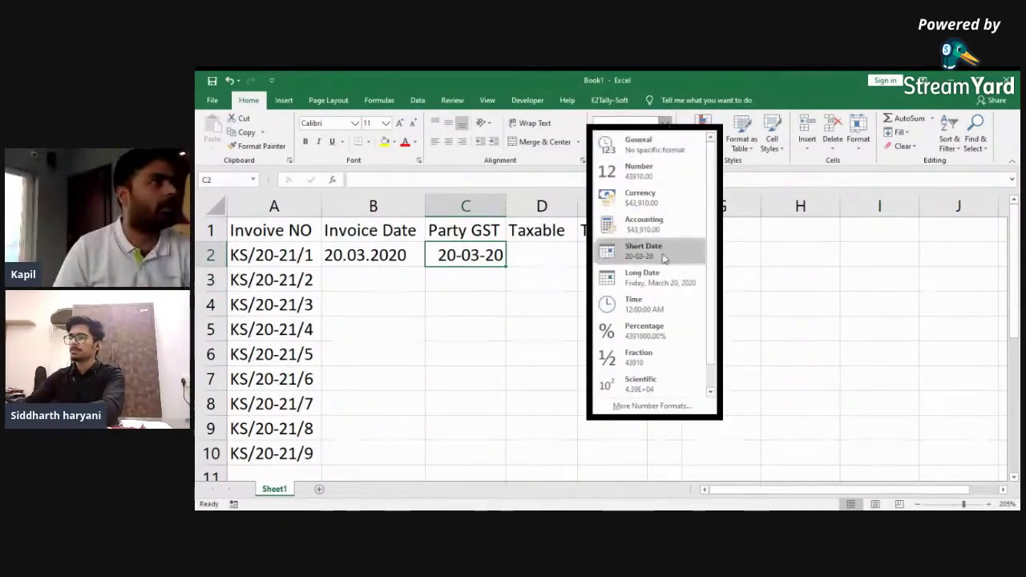
pyautogui.click(661, 276)
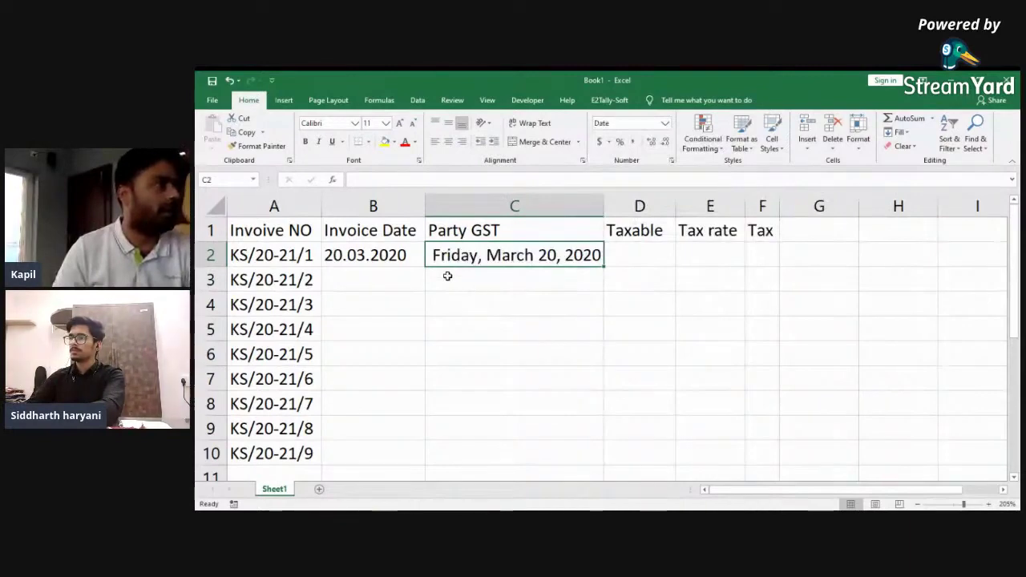
# Recheck B2 by choosing a date format from its Number Format list.
pyautogui.click(397, 258)
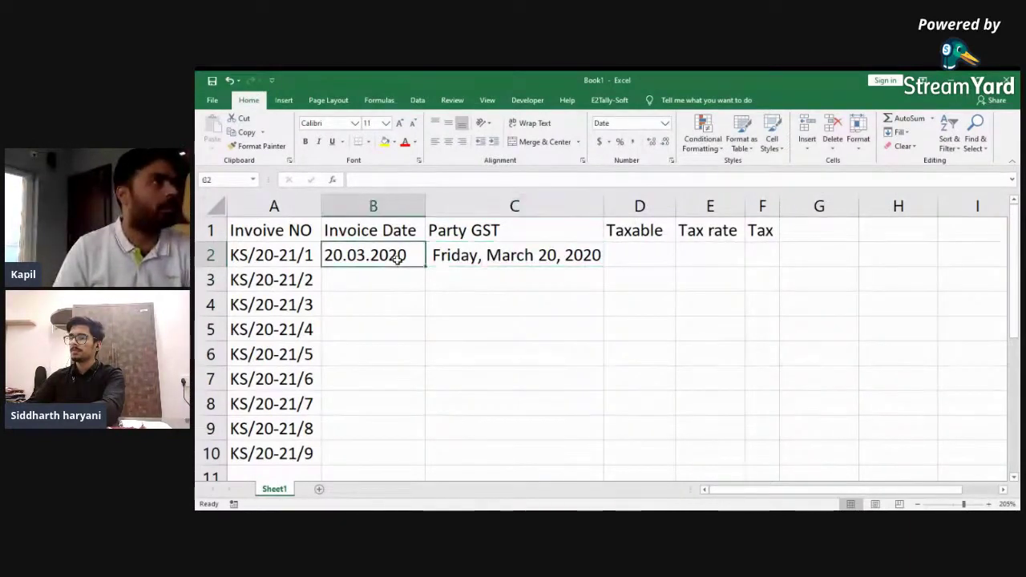
pyautogui.click(663, 124)
pyautogui.click(651, 273)
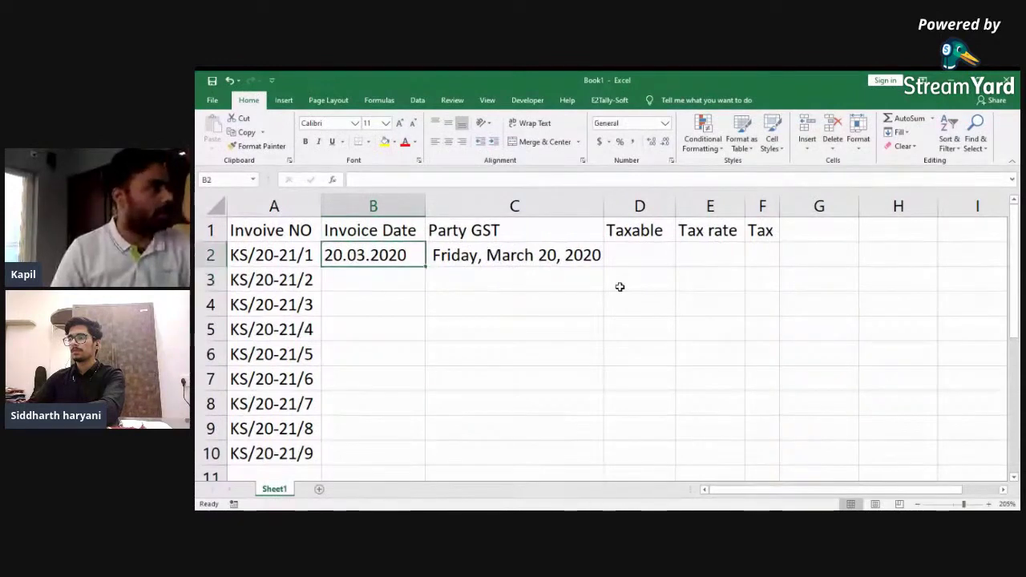
# Fill 20.03.2020 down from B2 through B11 with Ctrl+D.
pyautogui.hotkey('shift', 'Down')
pyautogui.hotkey('shift', 'Down')
pyautogui.hotkey('shift', 'Down')
pyautogui.hotkey('shift', 'Down')
pyautogui.hotkey('shift', 'Down')
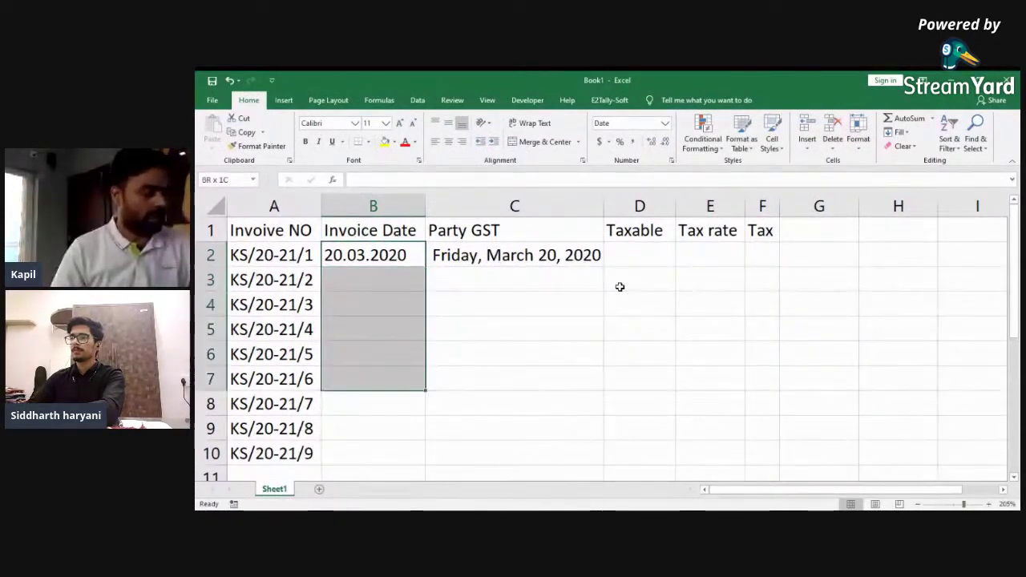
pyautogui.hotkey('shift', 'Down')
pyautogui.hotkey('shift', 'Down')
pyautogui.hotkey('shift', 'Down')
pyautogui.hotkey('shift', 'Down')
pyautogui.hotkey('ctrl', 'd')
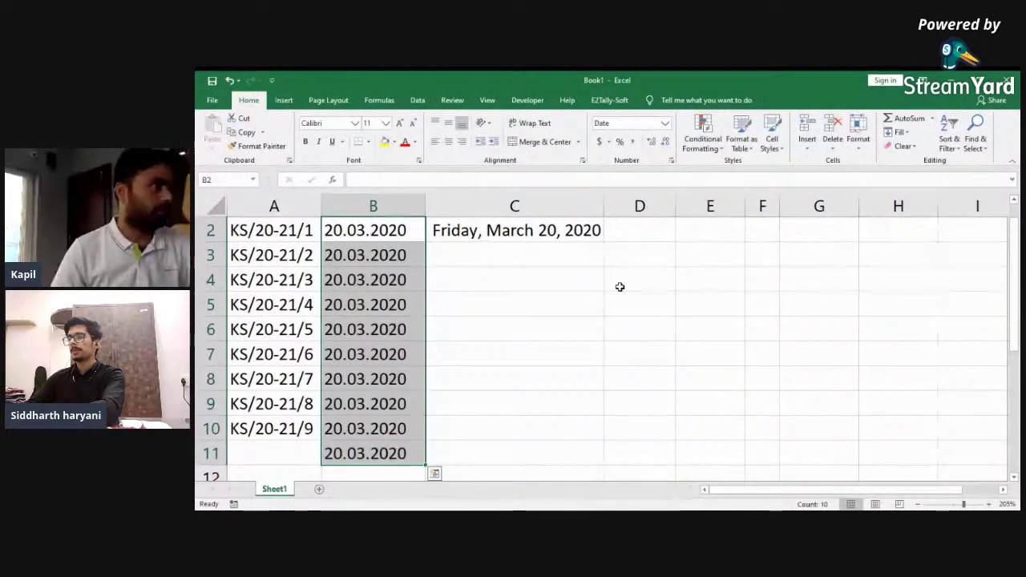
# Delete the test date from C2.
pyautogui.press('Up')
pyautogui.press('Right')
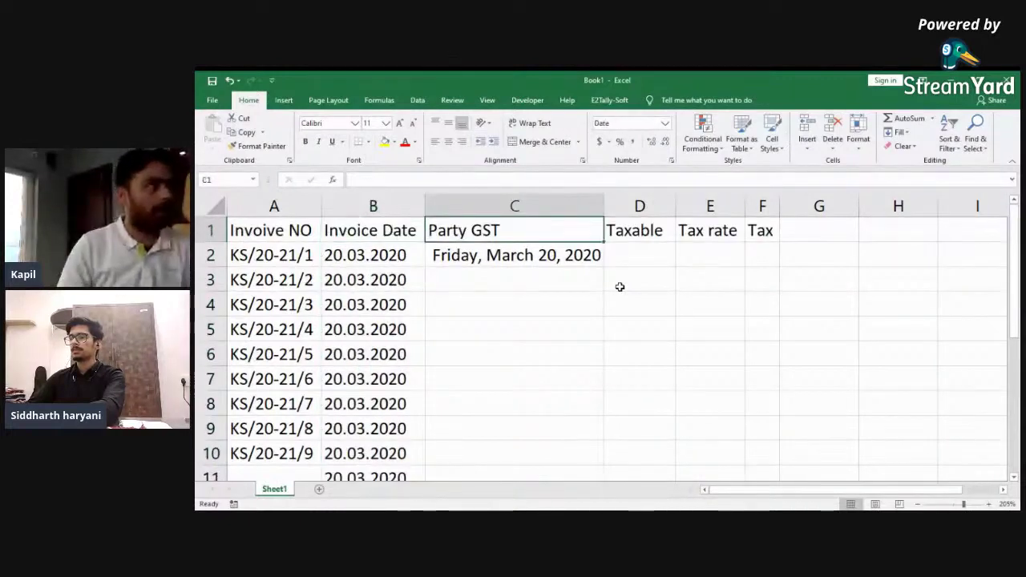
pyautogui.press('Down')
pyautogui.hotkey('ctrl', 'shift', 'Down')
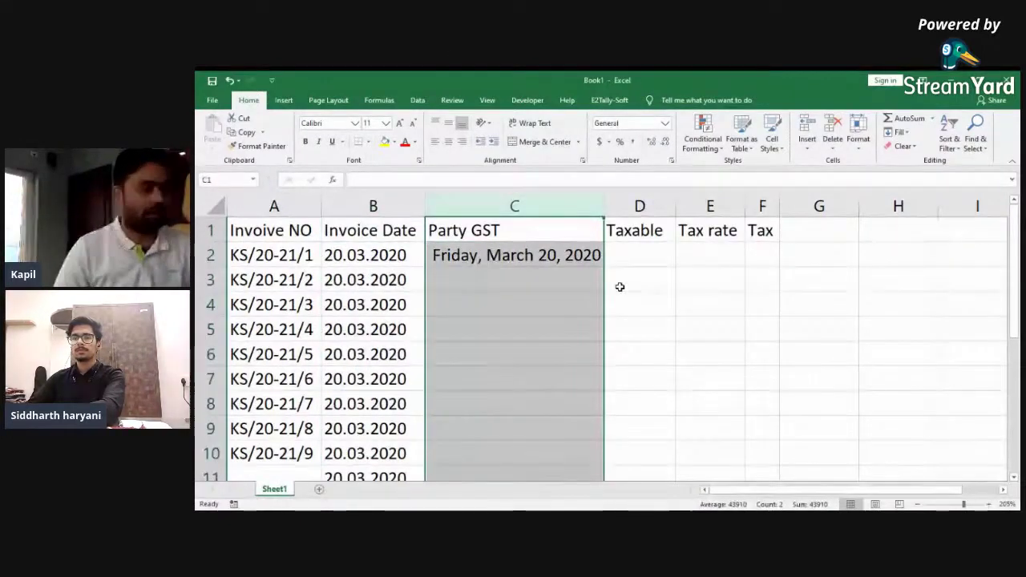
pyautogui.press('Down')
pyautogui.press('Up')
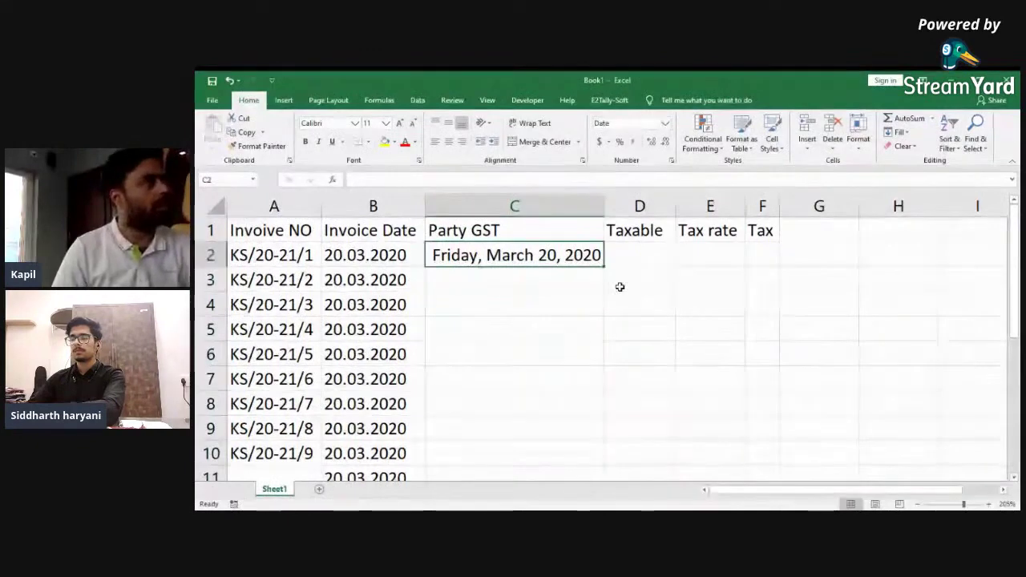
pyautogui.press('Delete')
# Select the Invoice Date entries in column B and open Find and Replace.
pyautogui.press('Up')
pyautogui.press('Left')
pyautogui.hotkey('ctrl', 'shift', 'Down')
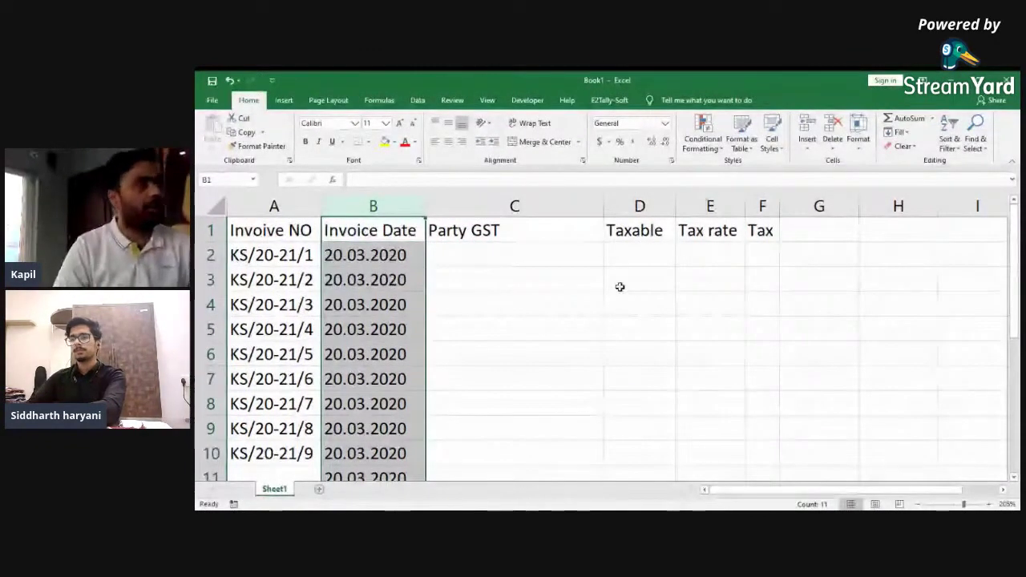
pyautogui.hotkey('ctrl', 'h')
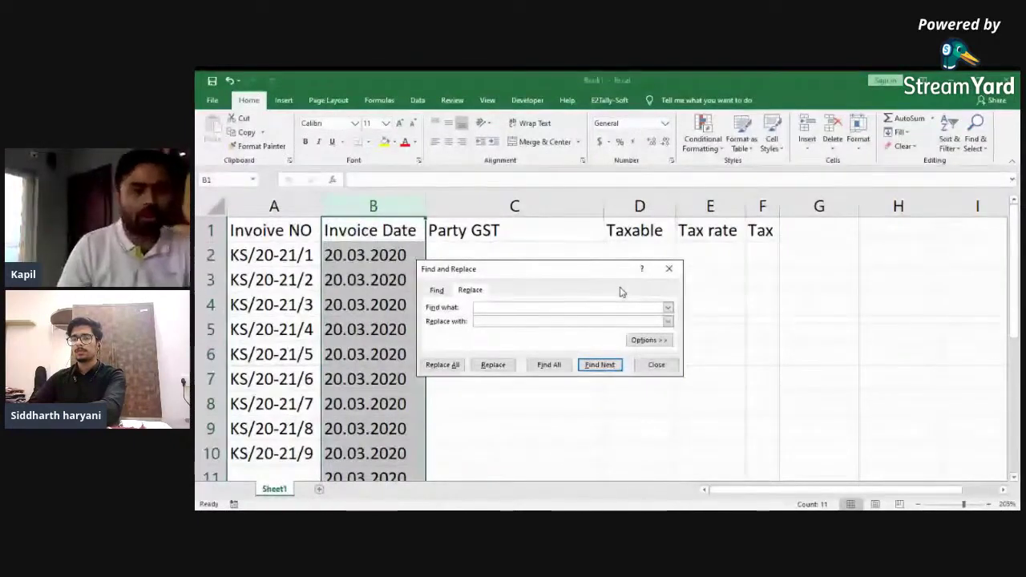
# Replace every '.' with '-' in the column B dates, then close the dialog.
pyautogui.press('Tab')
pyautogui.write('-')
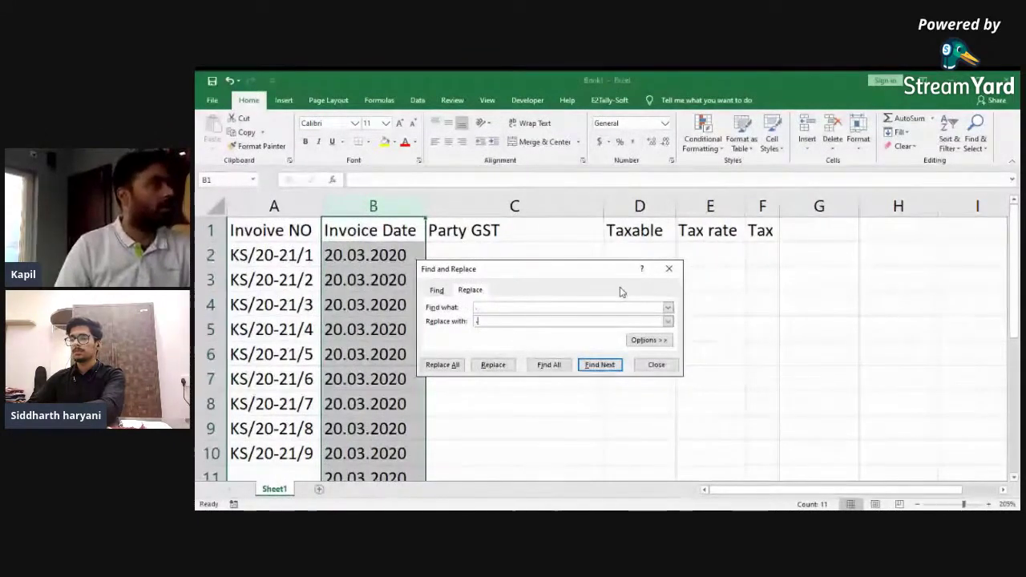
pyautogui.hotkey('alt', 'a')
pyautogui.press('Return')
pyautogui.press('Escape')
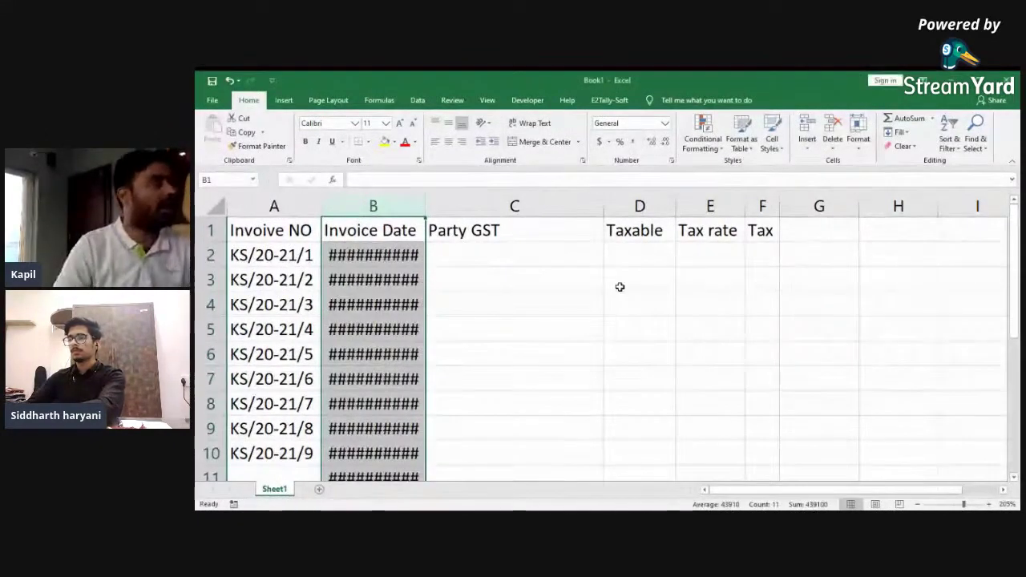
# AutoFit column B so the Friday, March 20, 2020 dates fully display.
pyautogui.hotkey('alt', 'h')
pyautogui.press('o')
pyautogui.press('i')
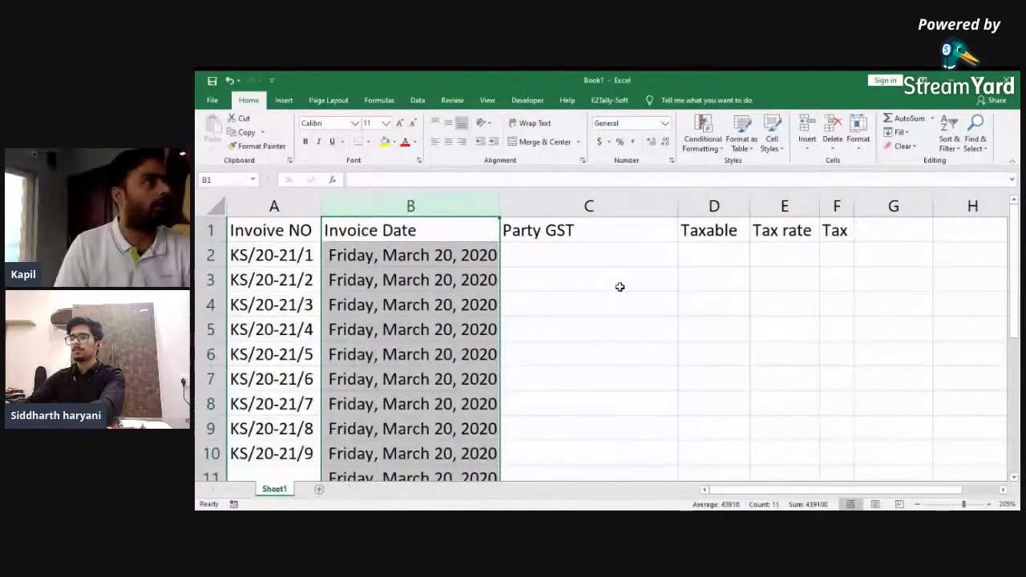
# Apply Short Date format to column B so dates show 20-03-20.
pyautogui.click(665, 123)
pyautogui.click(622, 251)
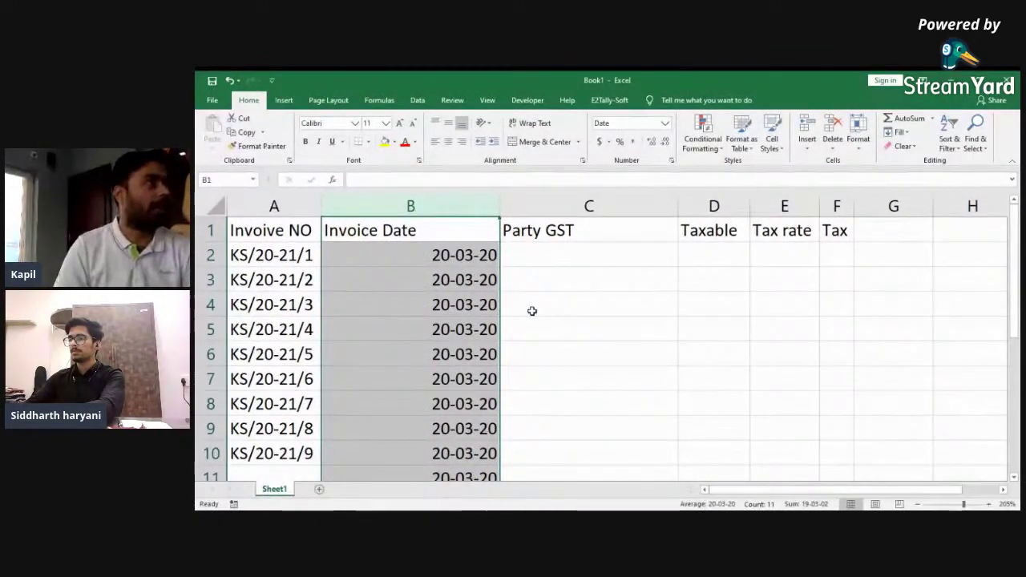
pyautogui.press('Right')
# Test the formula =B2+2 in C2, then delete it.
pyautogui.press('Down')
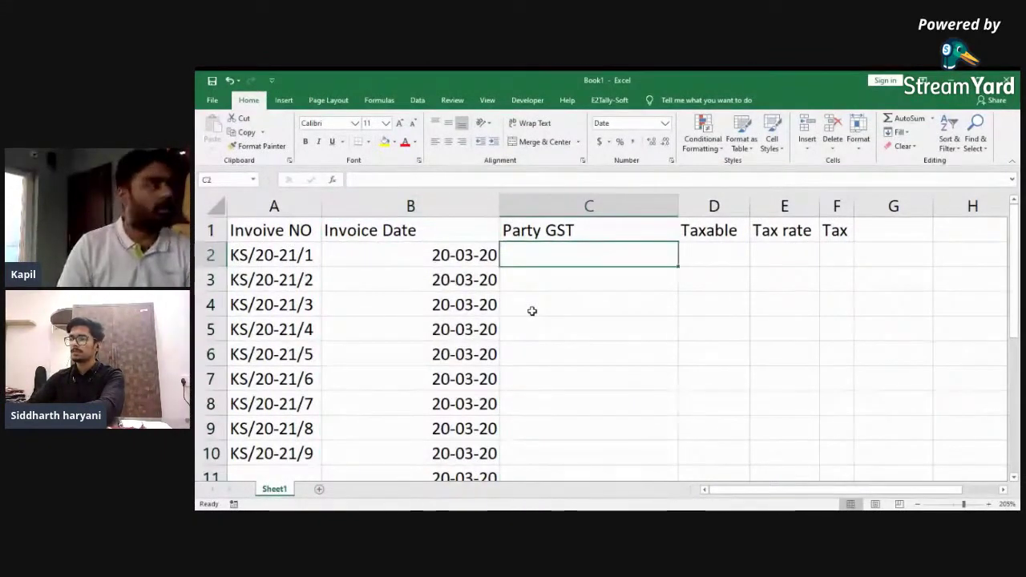
pyautogui.write('+')
pyautogui.press('Left')
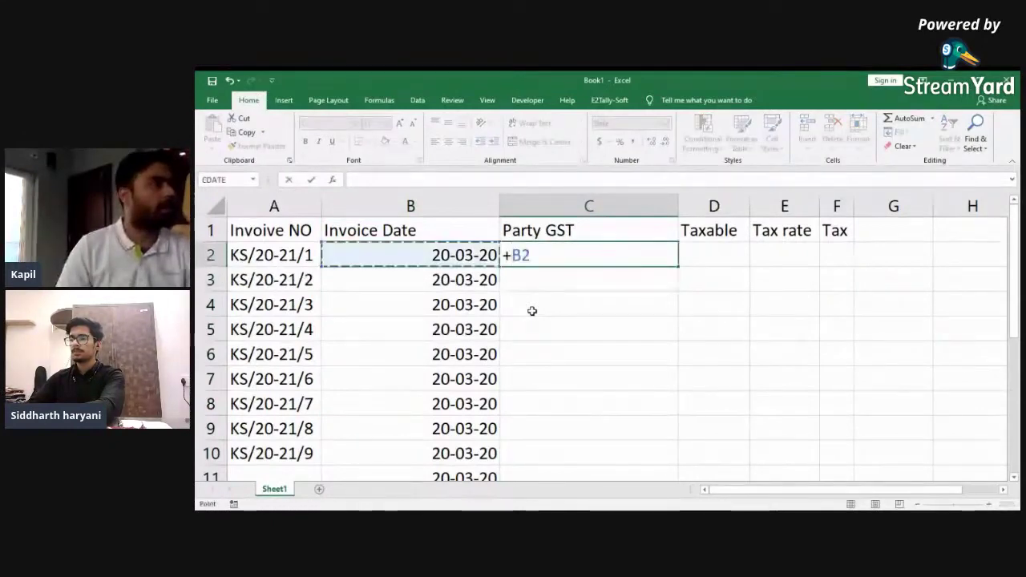
pyautogui.write('+2')
pyautogui.press('Return')
pyautogui.press('Up')
pyautogui.press('Delete')
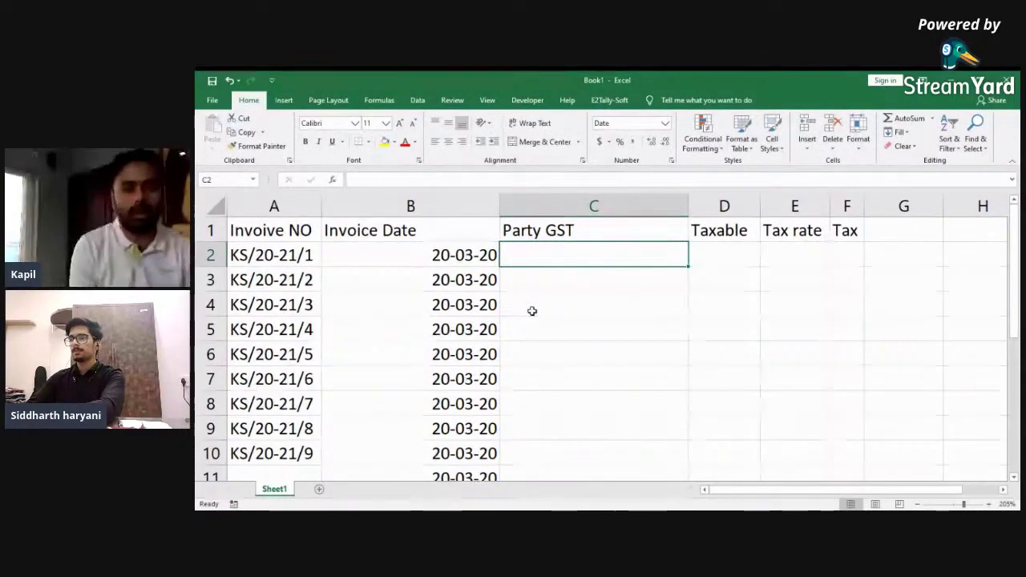
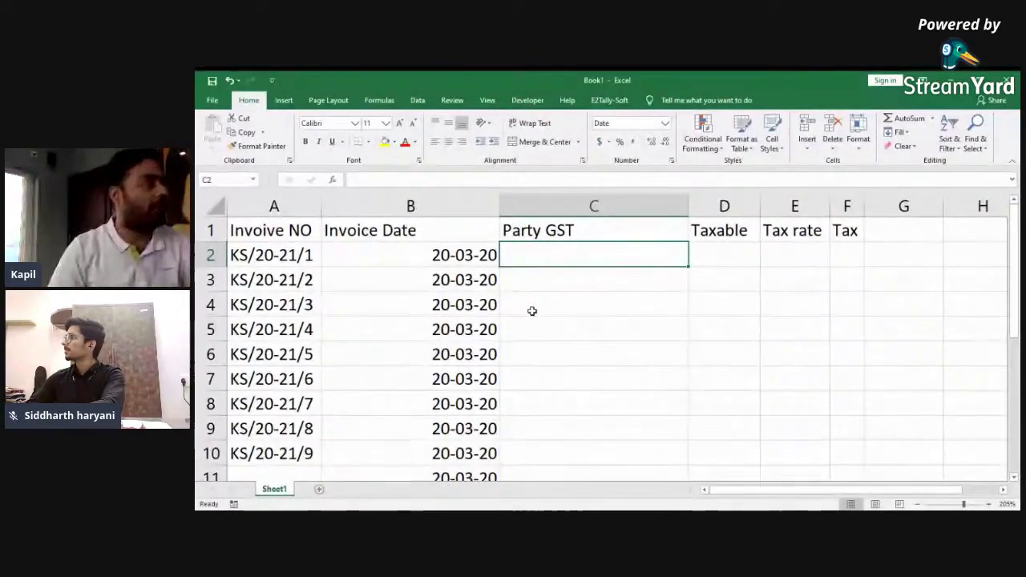
# Enter +DAY(B2) in C2 and format it as General so it shows 20.
pyautogui.press('Left')
pyautogui.press('Down')
pyautogui.press('Up')
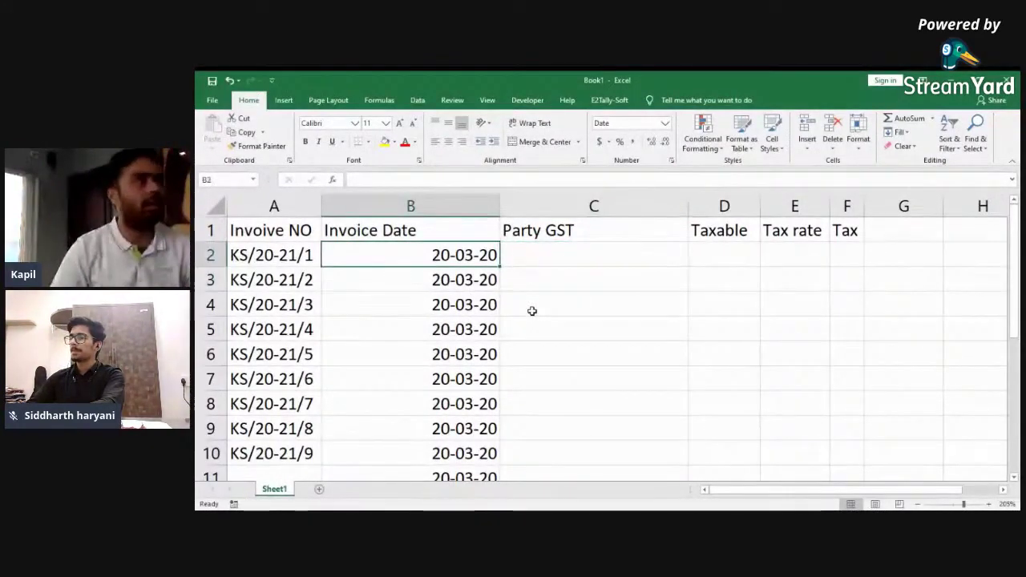
pyautogui.hotkey('ctrl', 'shift', 'Down')
pyautogui.hotkey('ctrl', 'shift', 'Up')
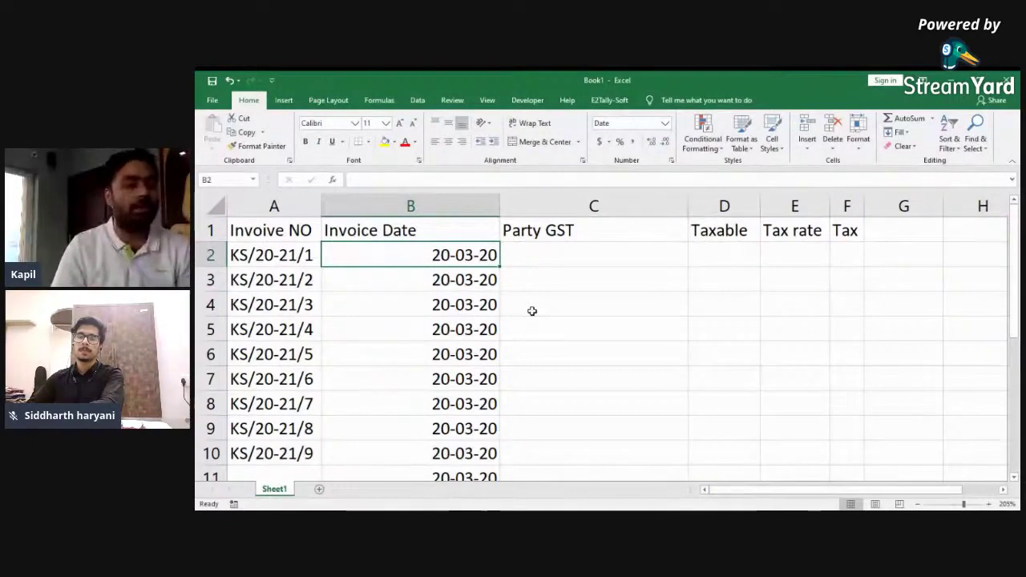
pyautogui.press('Right')
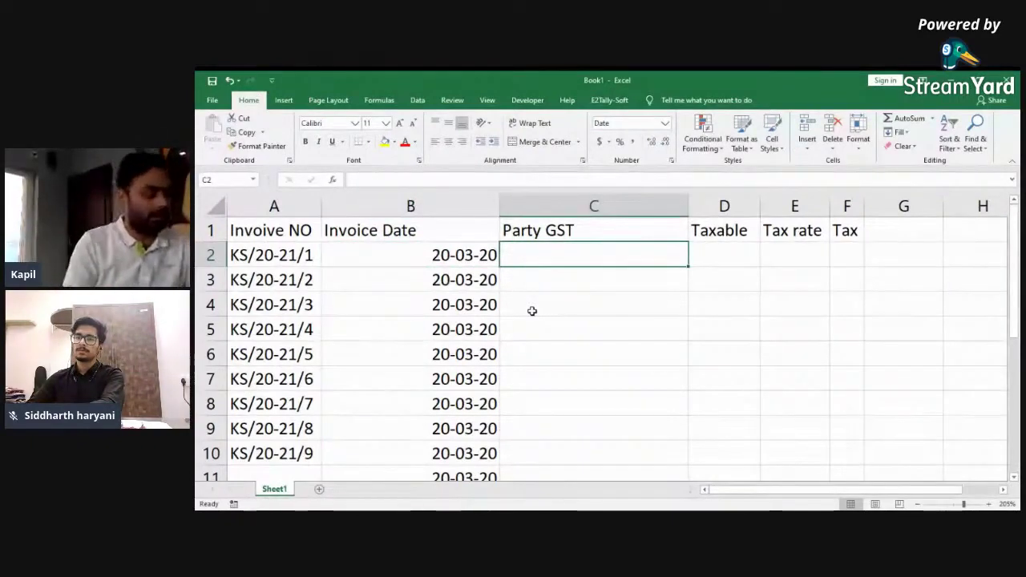
pyautogui.write('+d')
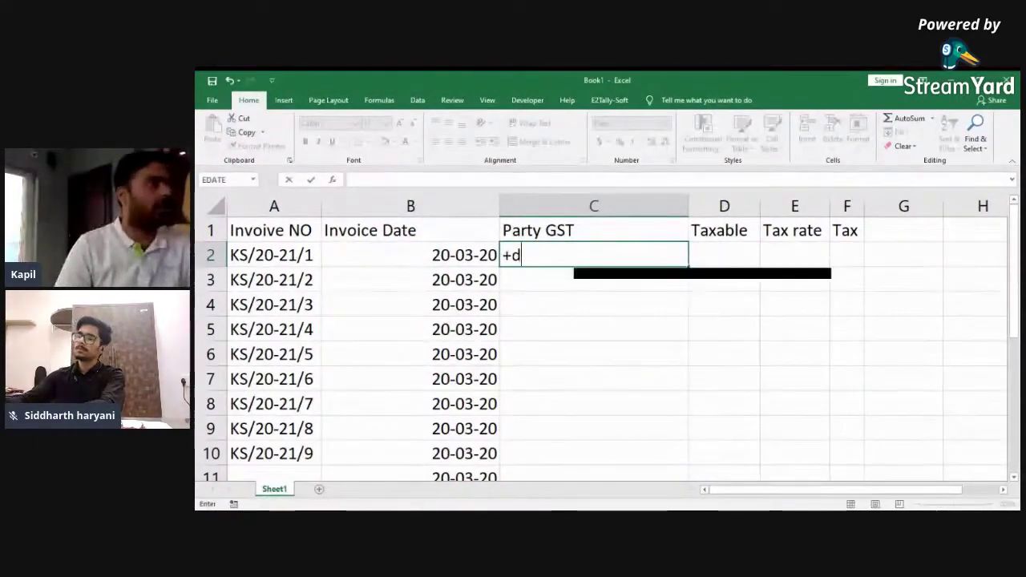
pyautogui.write('ay')
pyautogui.press('Tab')
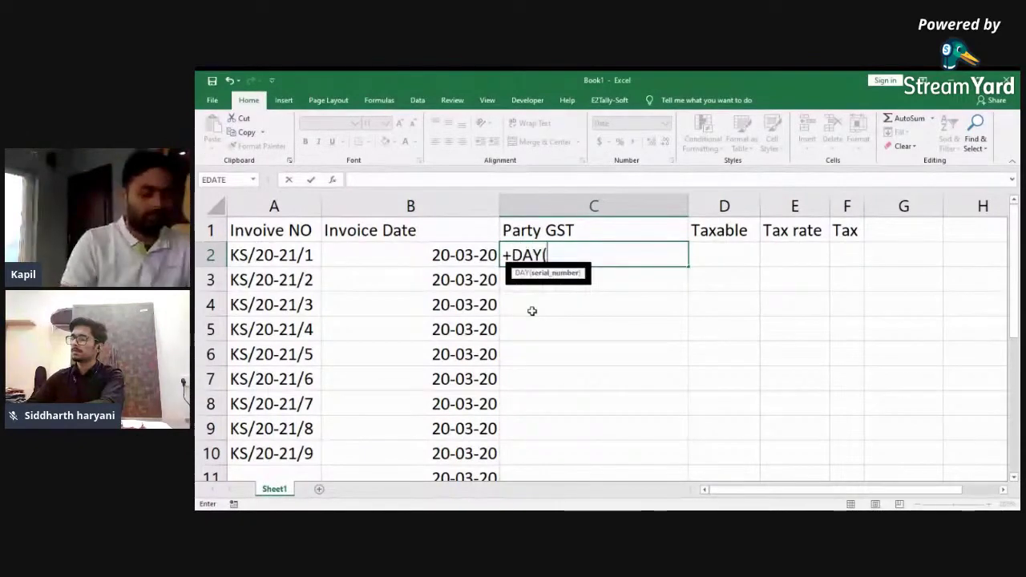
pyautogui.press('Left')
pyautogui.write(')')
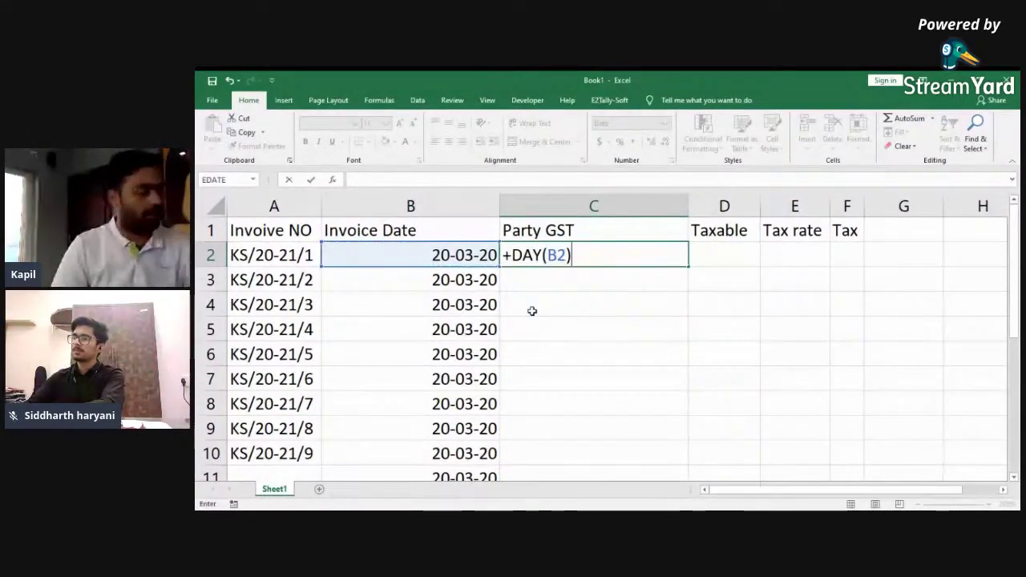
pyautogui.hotkey('ctrl', 'Return')
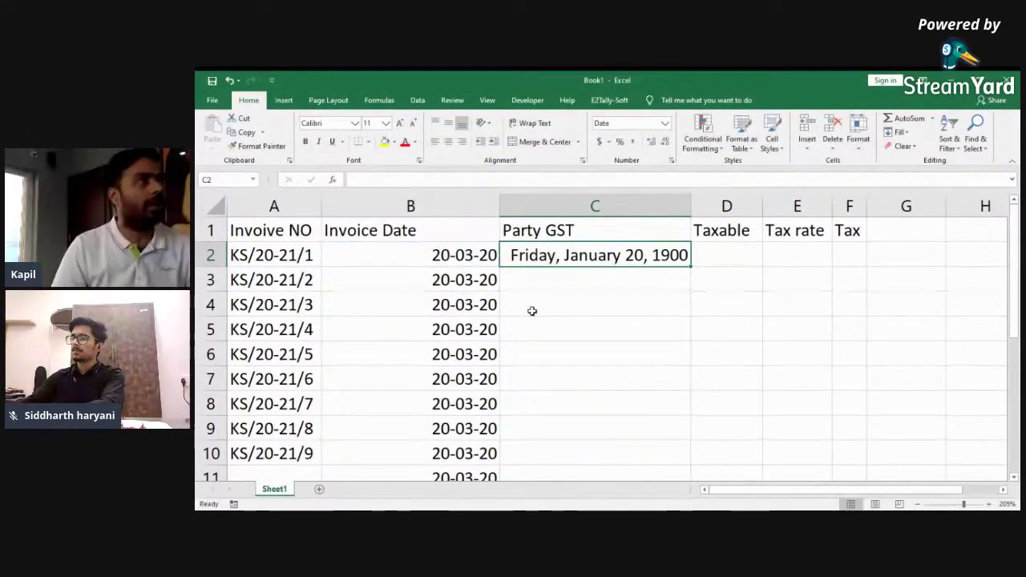
pyautogui.click(666, 124)
pyautogui.click(659, 143)
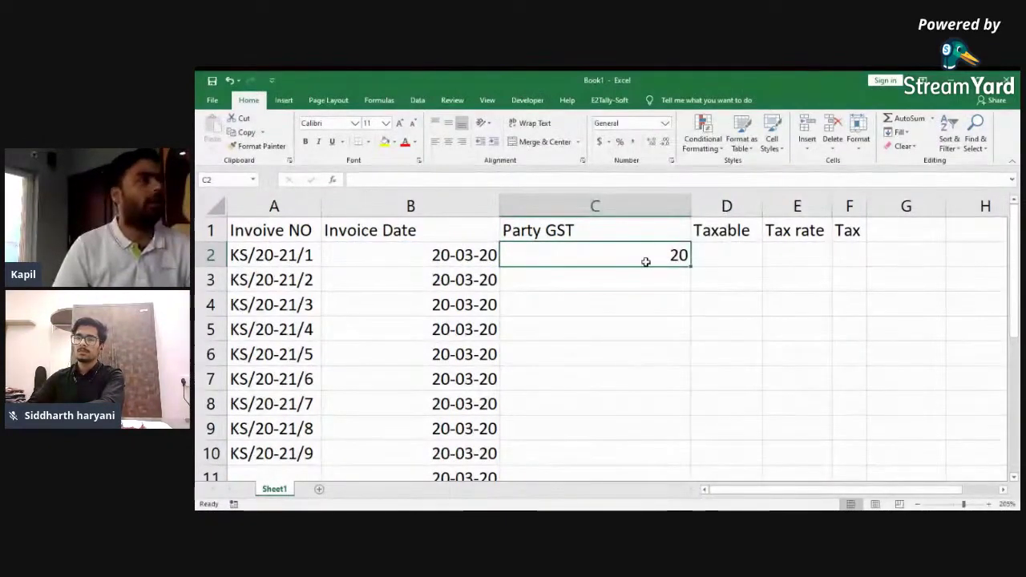
# Enter +MONTH(B2) in D2, returning 3.
pyautogui.press('Right')
pyautogui.write('+')
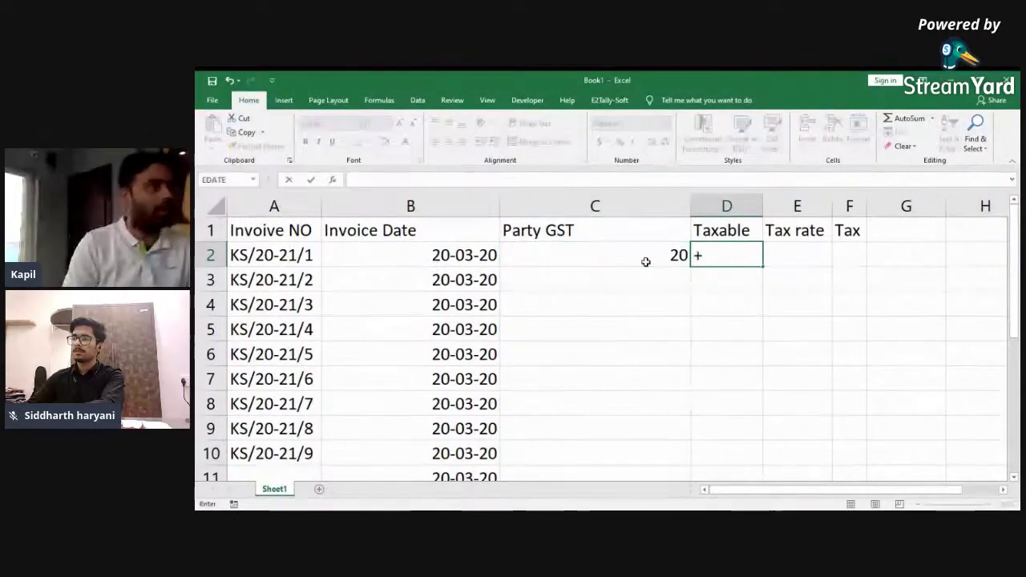
pyautogui.write('mo')
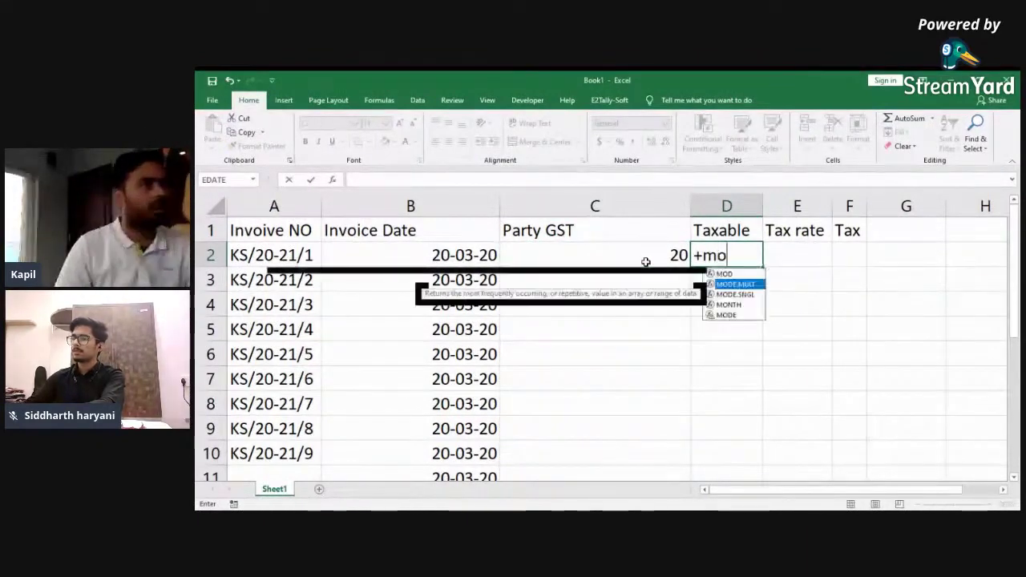
pyautogui.press('Down')
pyautogui.press('Down')
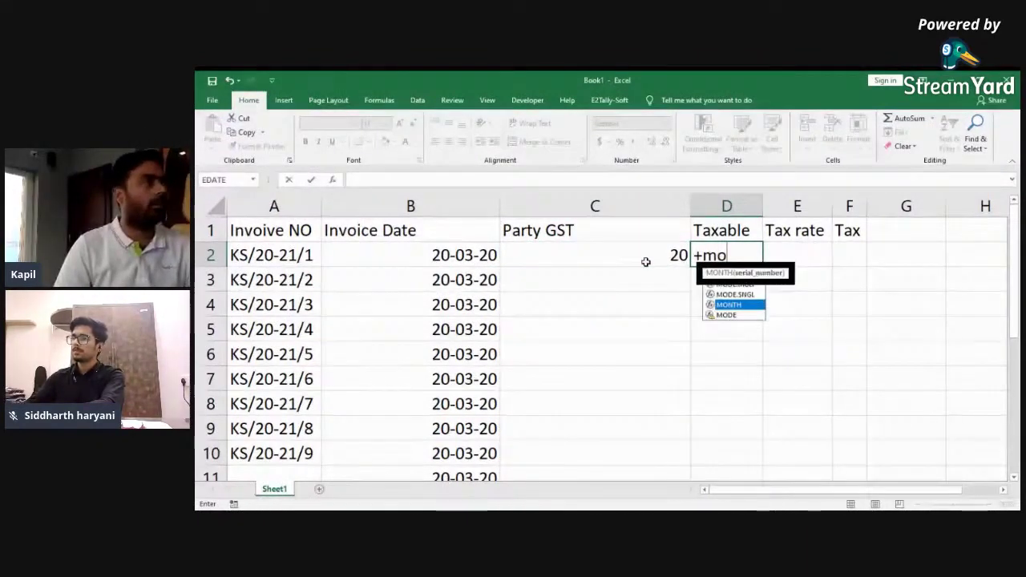
pyautogui.press('Tab')
pyautogui.click(645, 261)
pyautogui.press('Left')
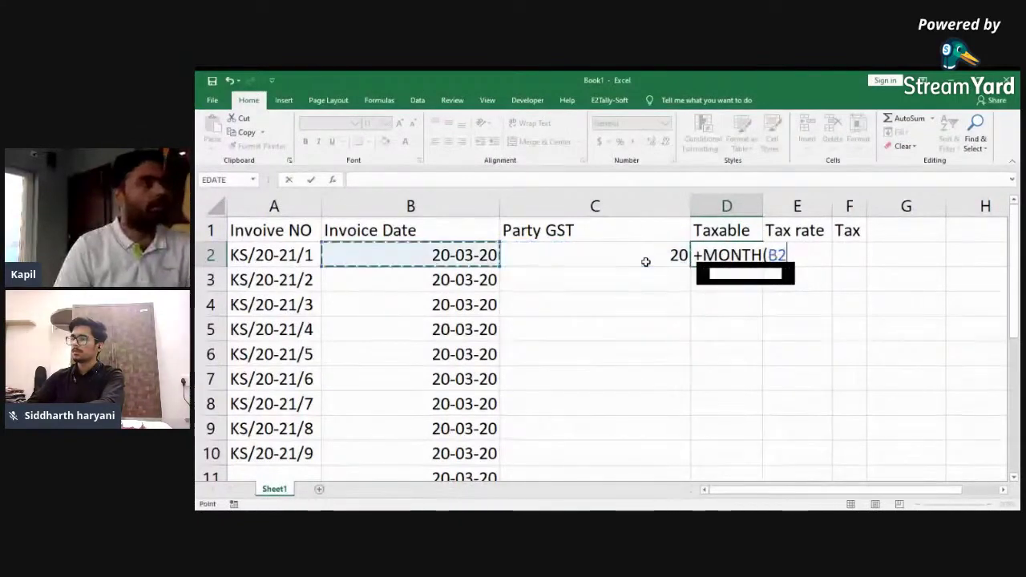
pyautogui.write(')')
pyautogui.press('Return')
pyautogui.press('Up')
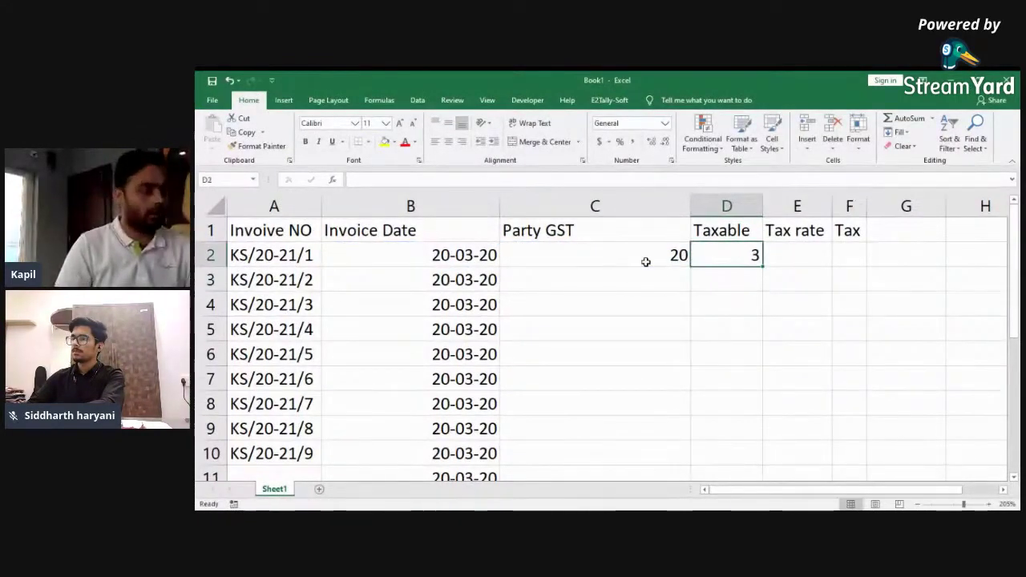
# Enter +YEAR(B2) in E2, returning 2020, and review the row 2 results.
pyautogui.press('Right')
pyautogui.write('+')
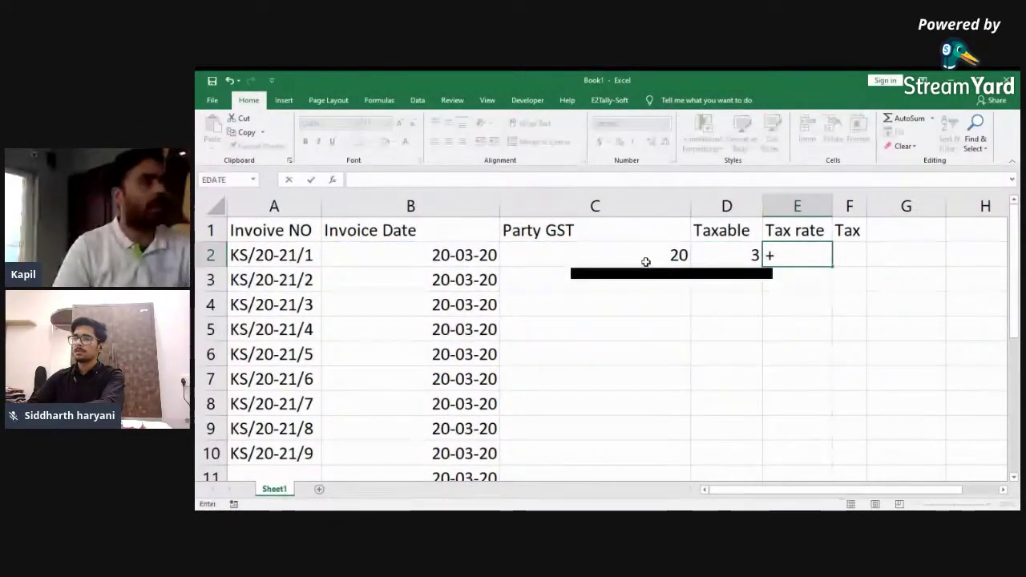
pyautogui.write('year')
pyautogui.press('Tab')
pyautogui.press('Left')
pyautogui.press('Left')
pyautogui.press('Left')
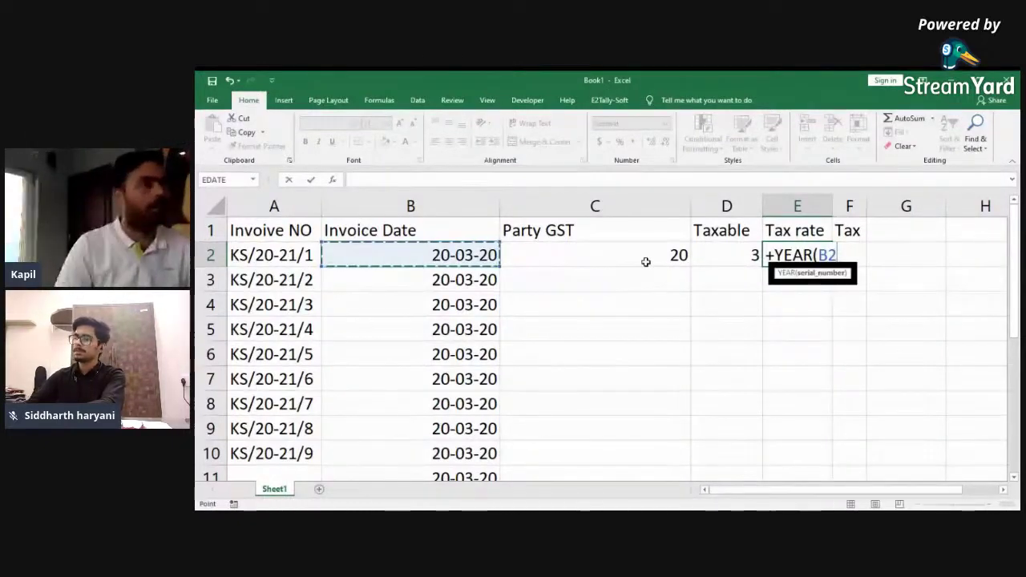
pyautogui.write(')')
pyautogui.press('Return')
pyautogui.press('Up')
pyautogui.press('Left')
pyautogui.press('Left')
pyautogui.press('Left')
pyautogui.press('Right')
pyautogui.press('Right')
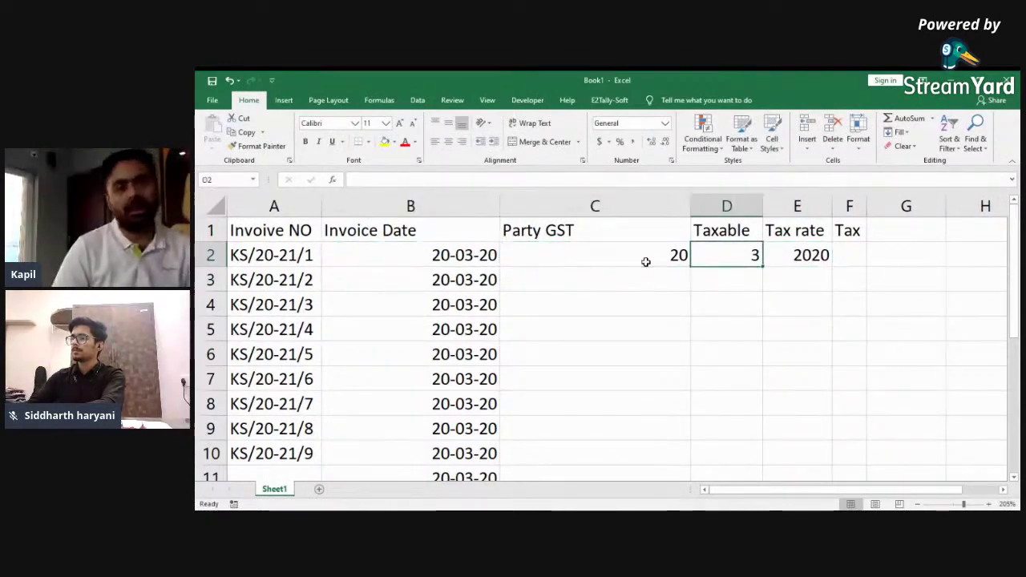
pyautogui.press('Right')
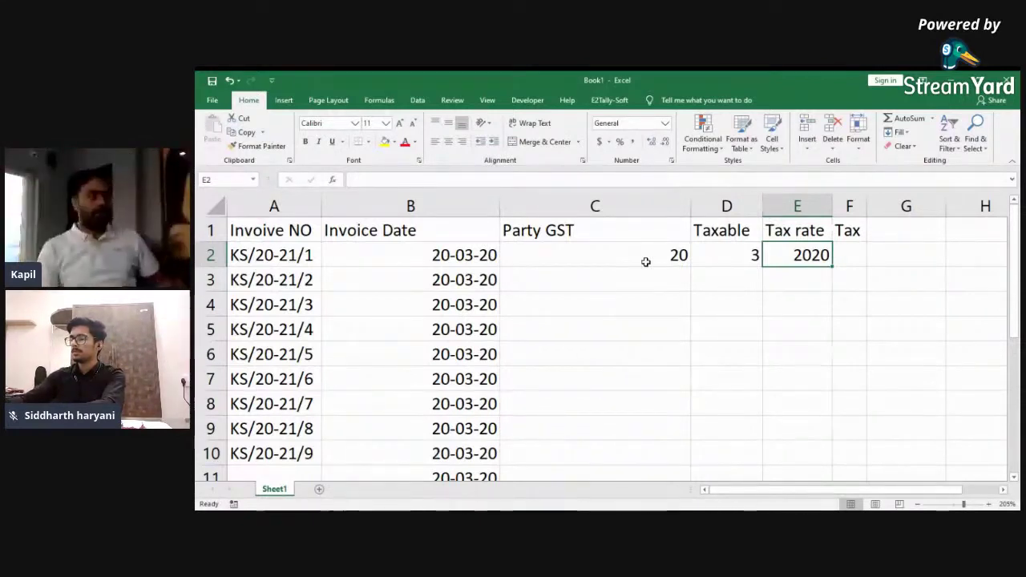
pyautogui.press('Left')
pyautogui.press('Left')
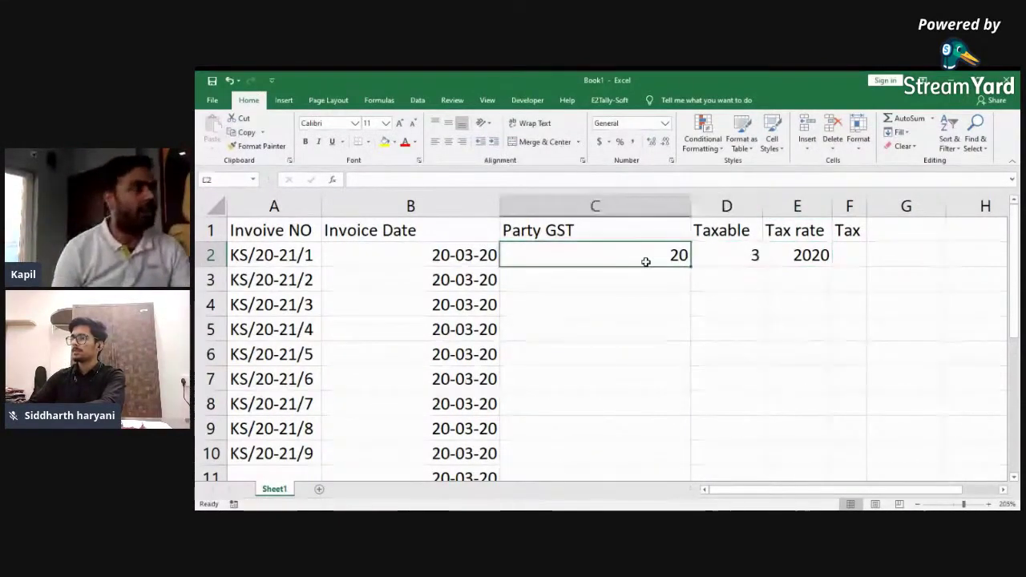
pyautogui.write('=+DAY(B2)')
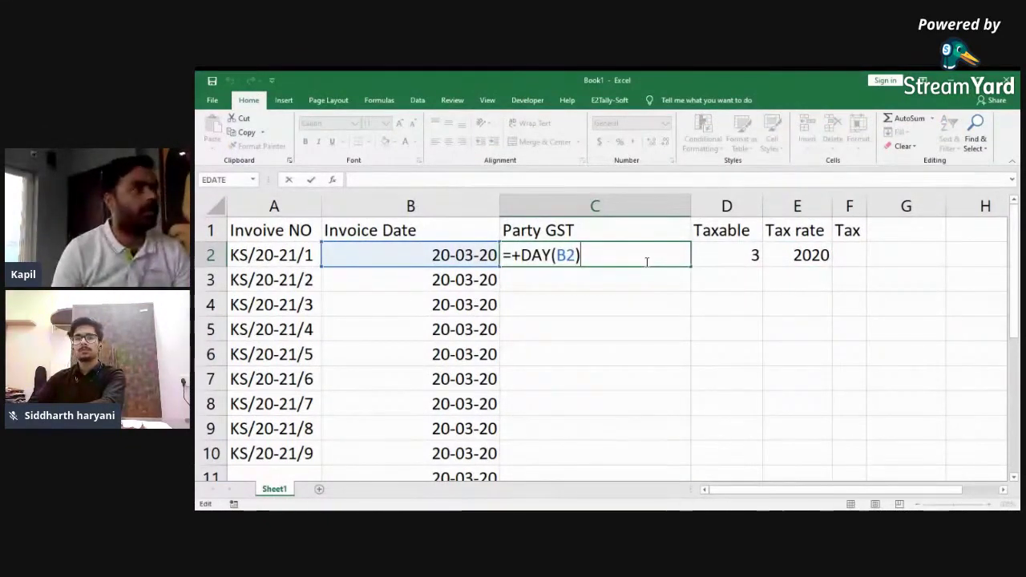
pyautogui.press('Tab')
pyautogui.write('=+MONTH(B2)')
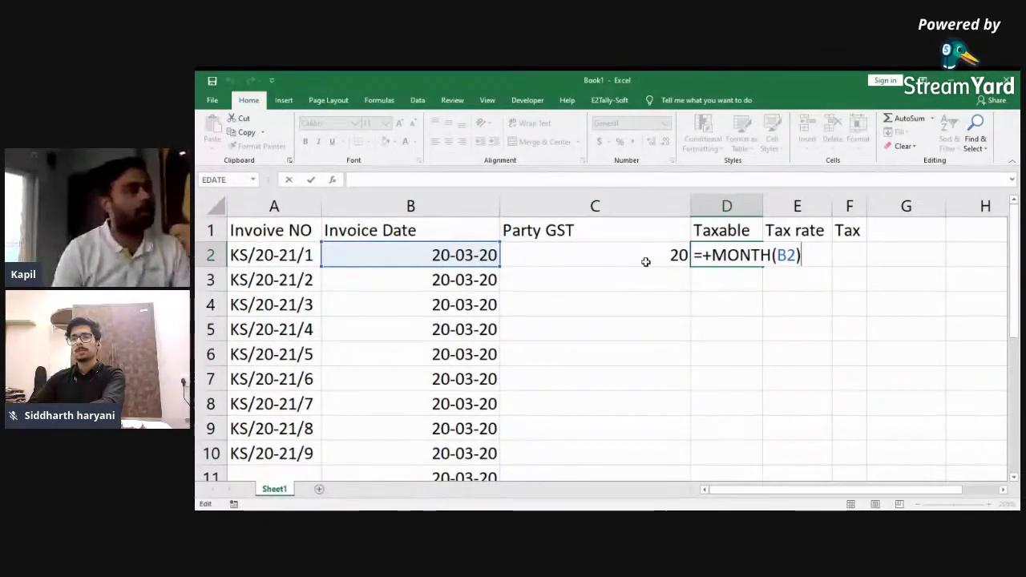
pyautogui.hotkey('ctrl', 'Return')
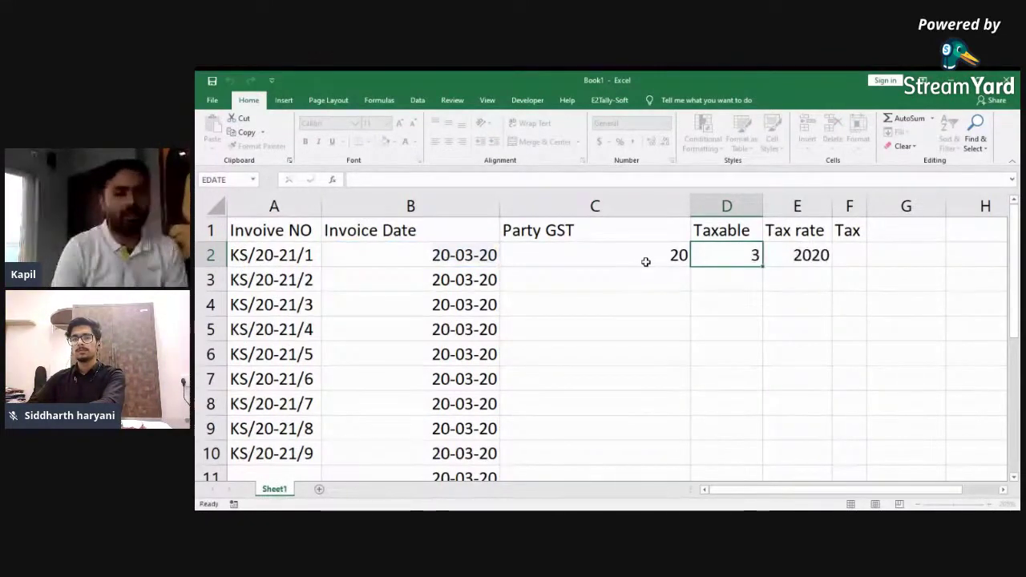
pyautogui.press('Right')
pyautogui.press('F2')
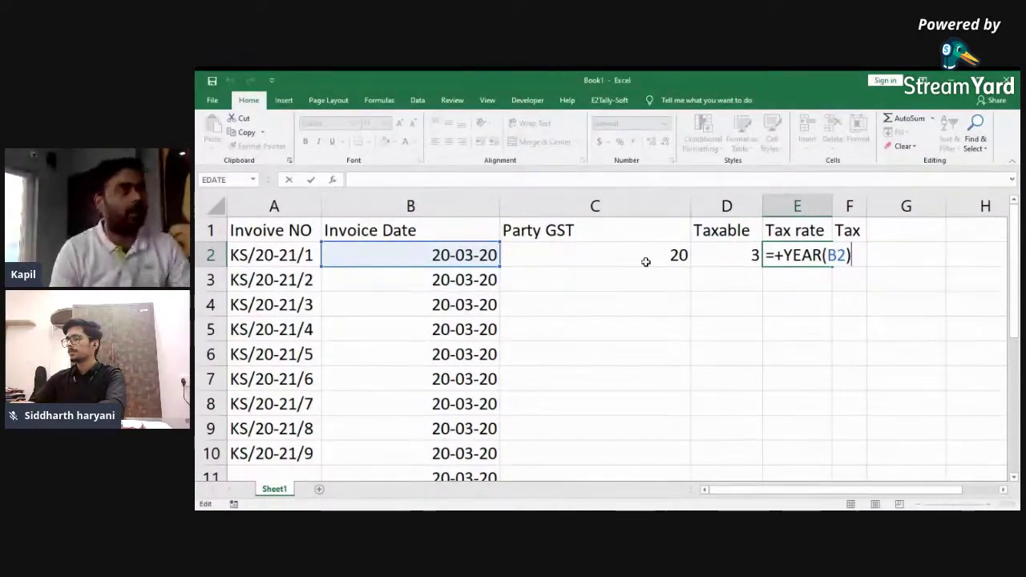
pyautogui.hotkey('ctrl', 'Return')
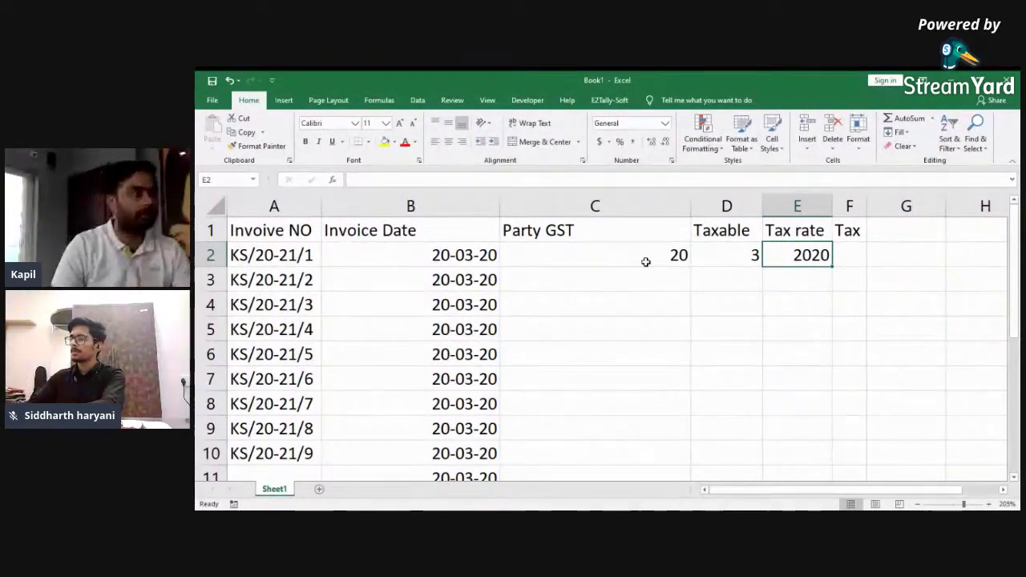
pyautogui.press('Right')
# Enter =+DATE(E2,D2,C2) in F2 to rebuild the date 20-03-20.
pyautogui.write('+')
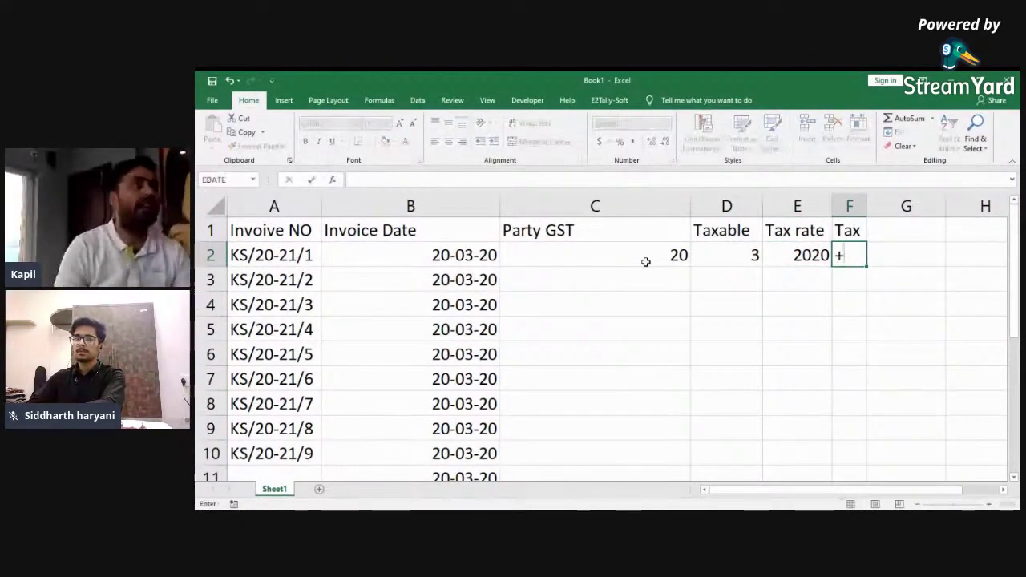
pyautogui.write('date')
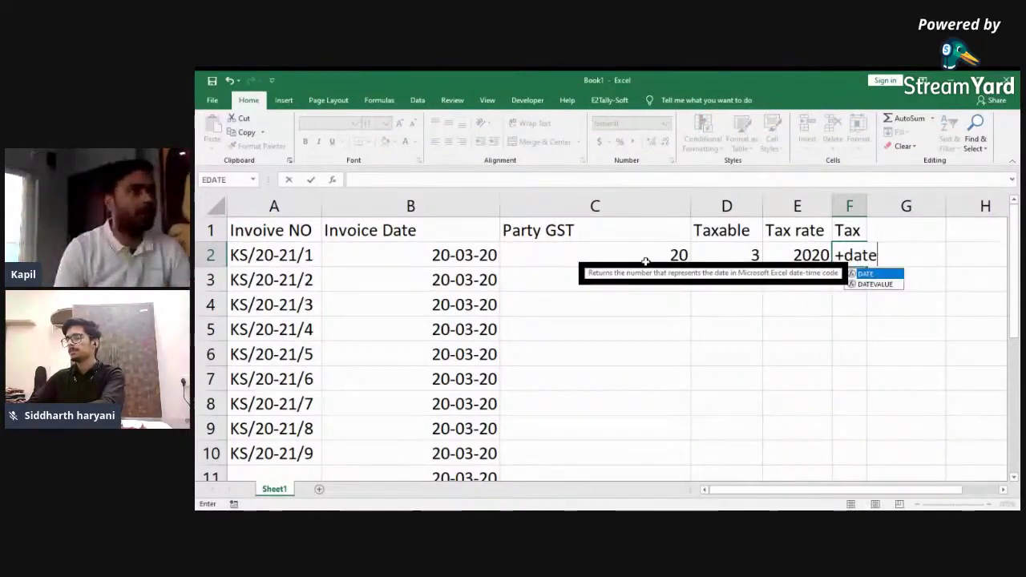
pyautogui.press('Tab')
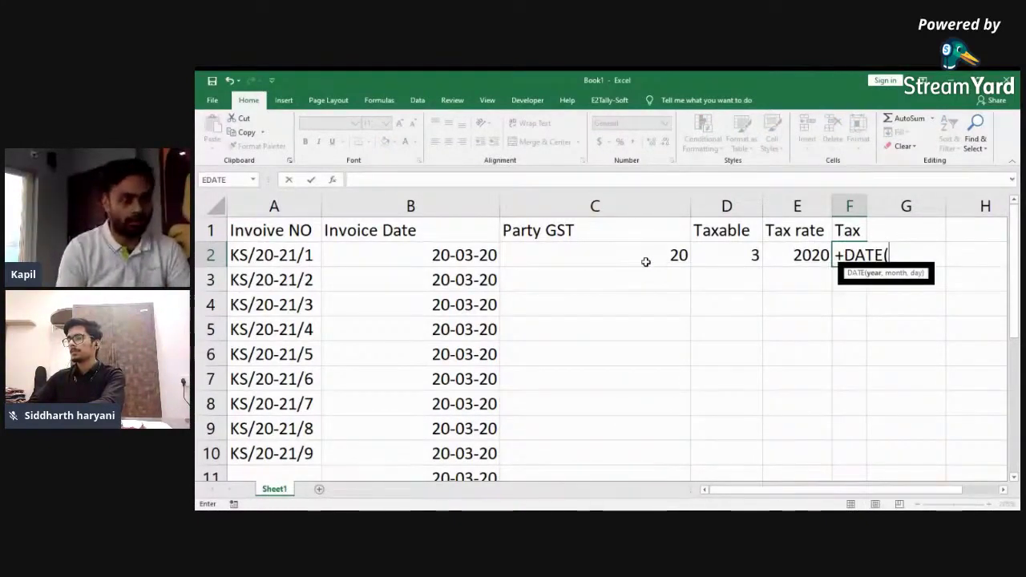
pyautogui.press('Left')
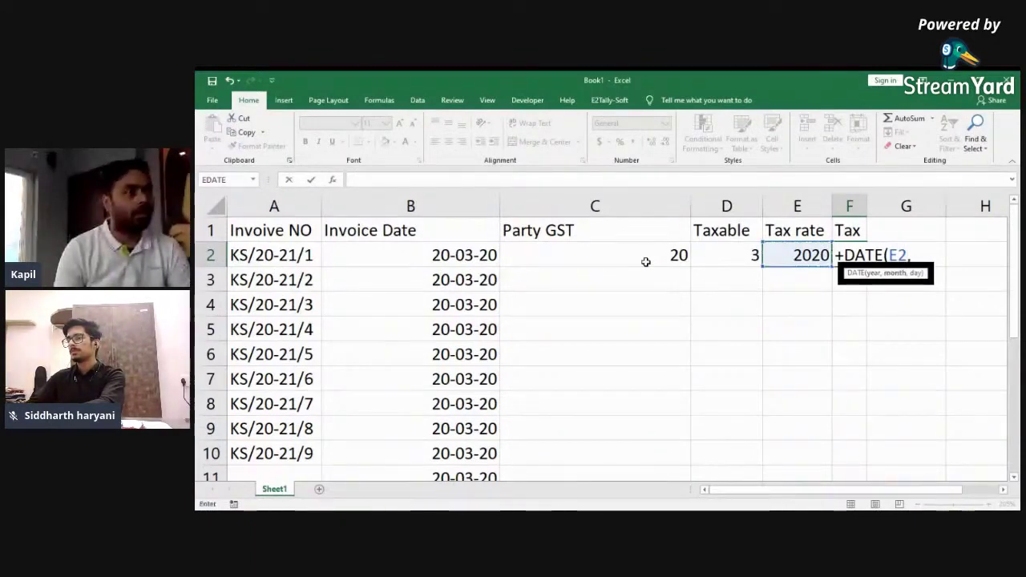
pyautogui.write(',')
pyautogui.press('Left')
pyautogui.press('Left')
pyautogui.write(',')
pyautogui.press('Left')
pyautogui.press('Left')
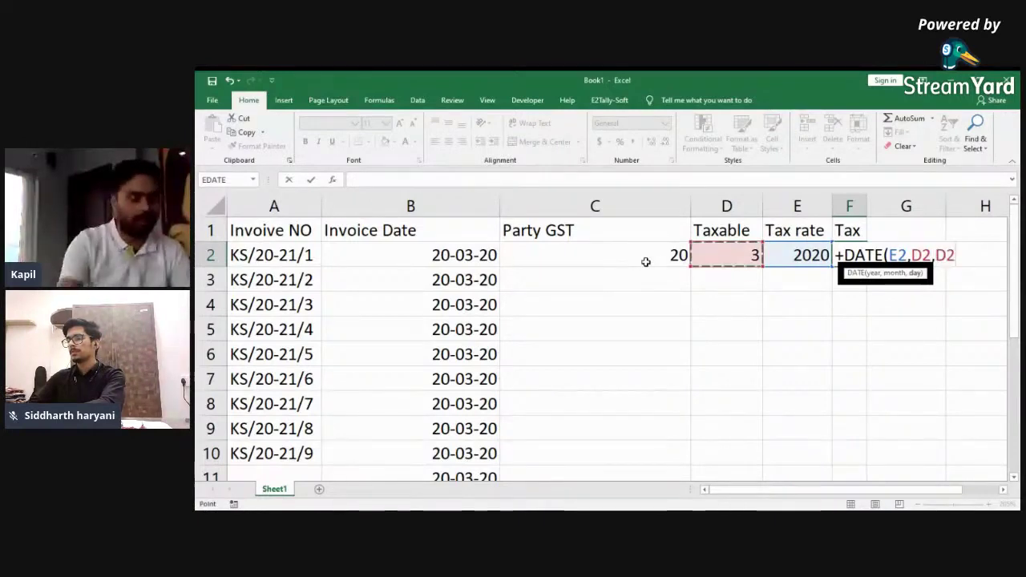
pyautogui.press('Left')
pyautogui.write(')')
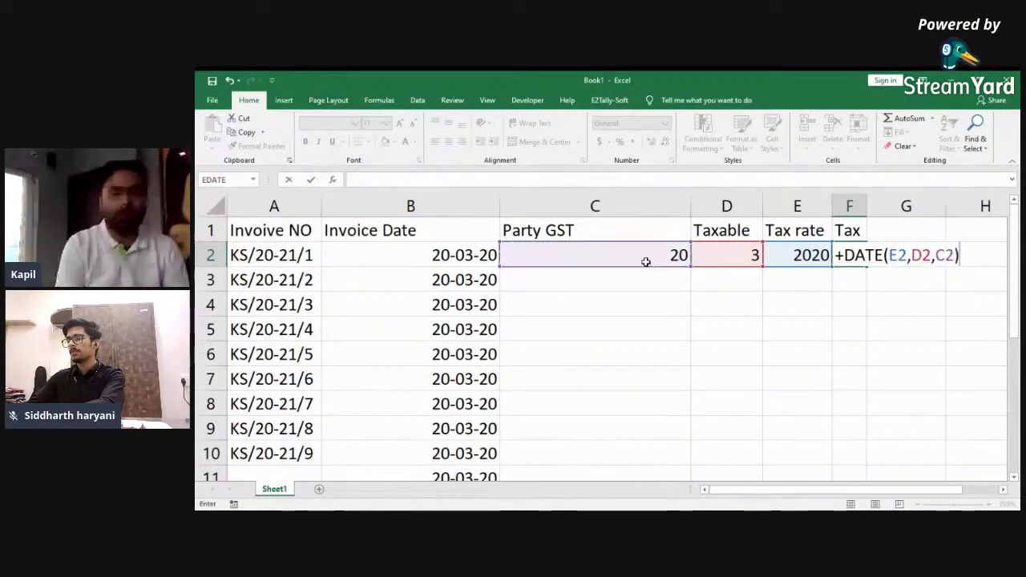
pyautogui.press('Return')
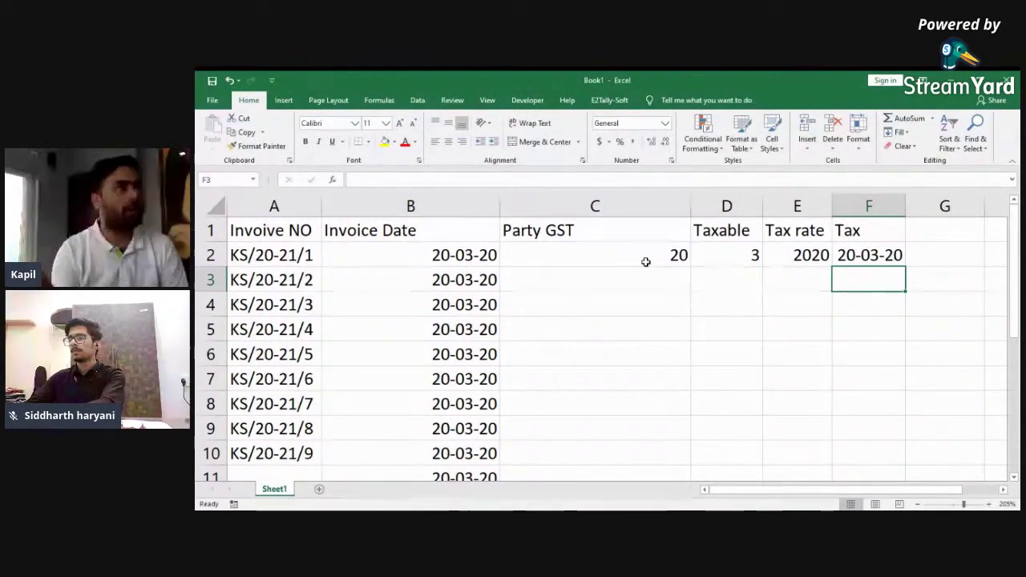
# View the DATE formula in F2 in edit mode without changing it.
pyautogui.press('Up')
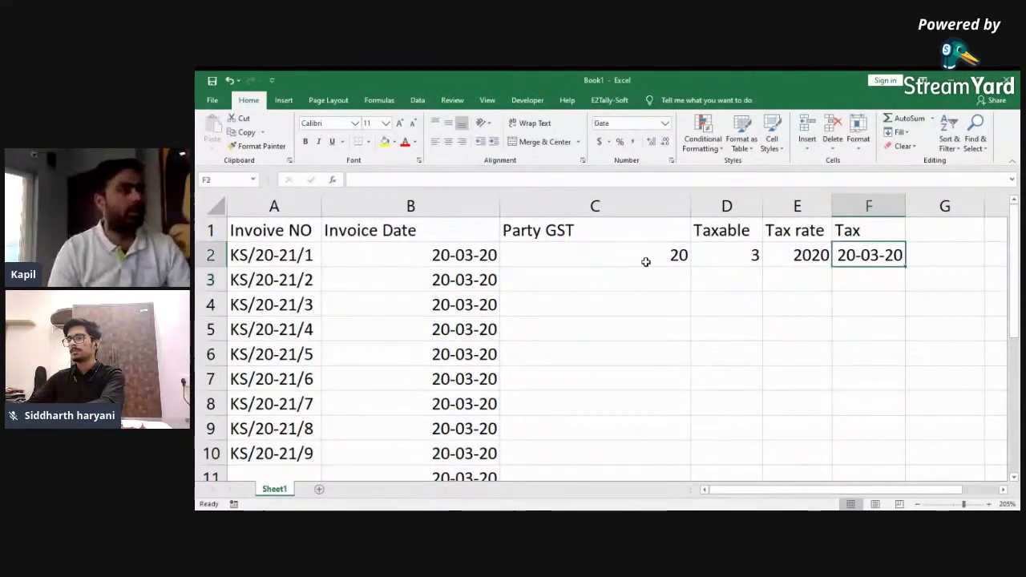
pyautogui.press('F2')
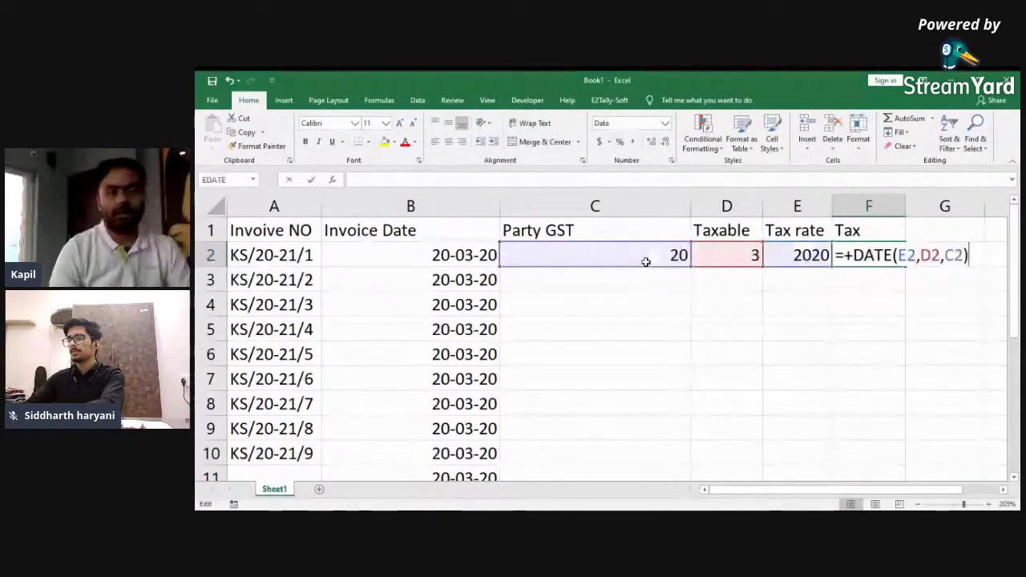
pyautogui.press('Escape')
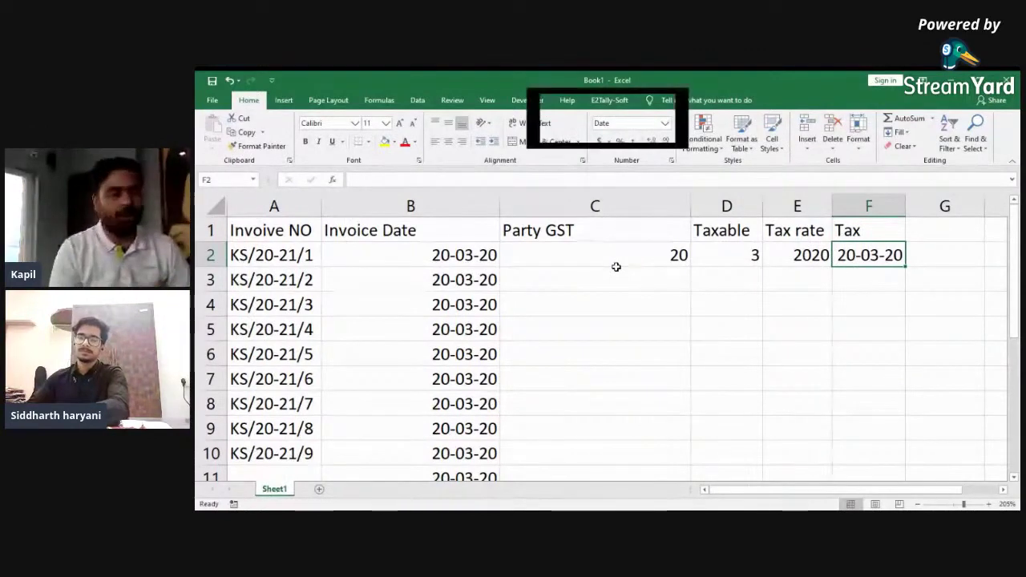
# Insert a new Sheet2, zoom in, and enter the date 20/04/2020 in C1.
pyautogui.hotkey('shift', 'F11')
pyautogui.scroll(2, 616, 267)
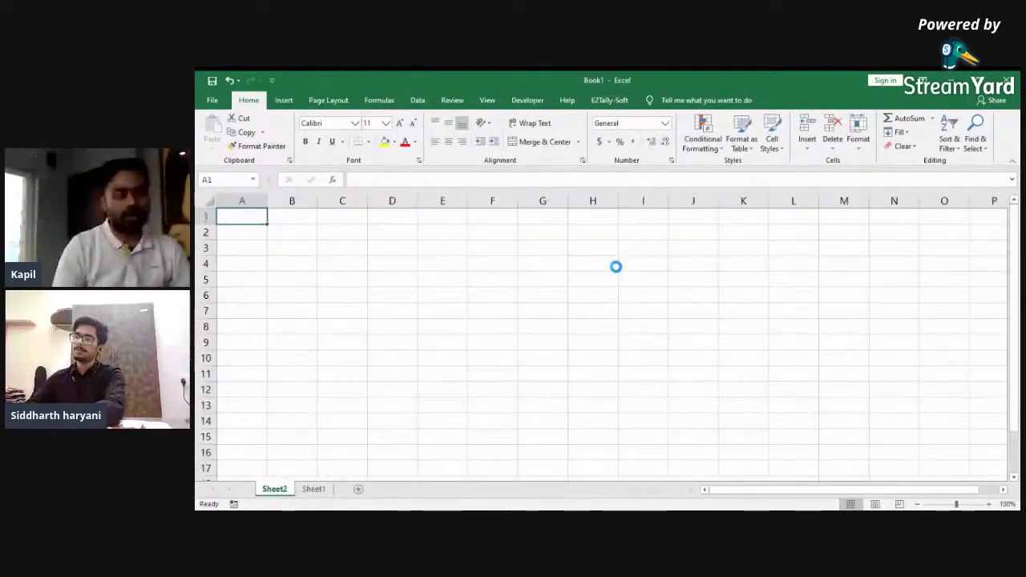
pyautogui.scroll(3, 615, 267)
pyautogui.press('Right')
pyautogui.press('Right')
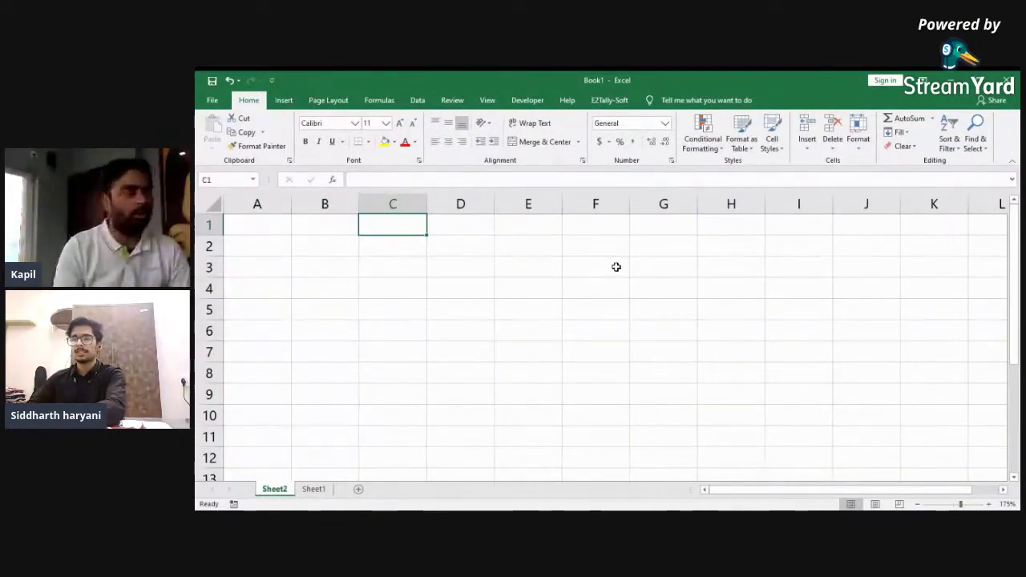
pyautogui.write('20/04')
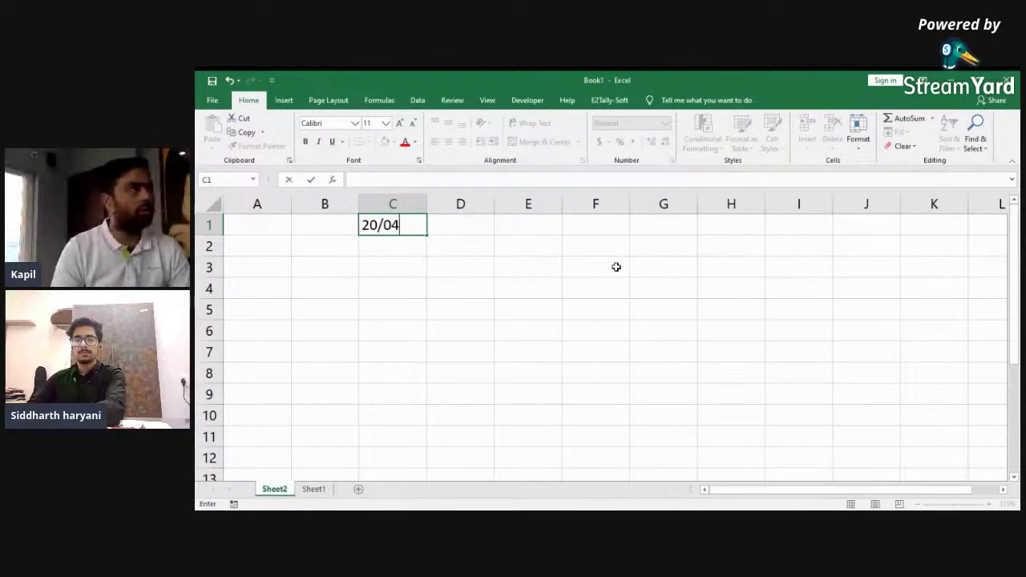
pyautogui.write('2020')
pyautogui.press('Return')
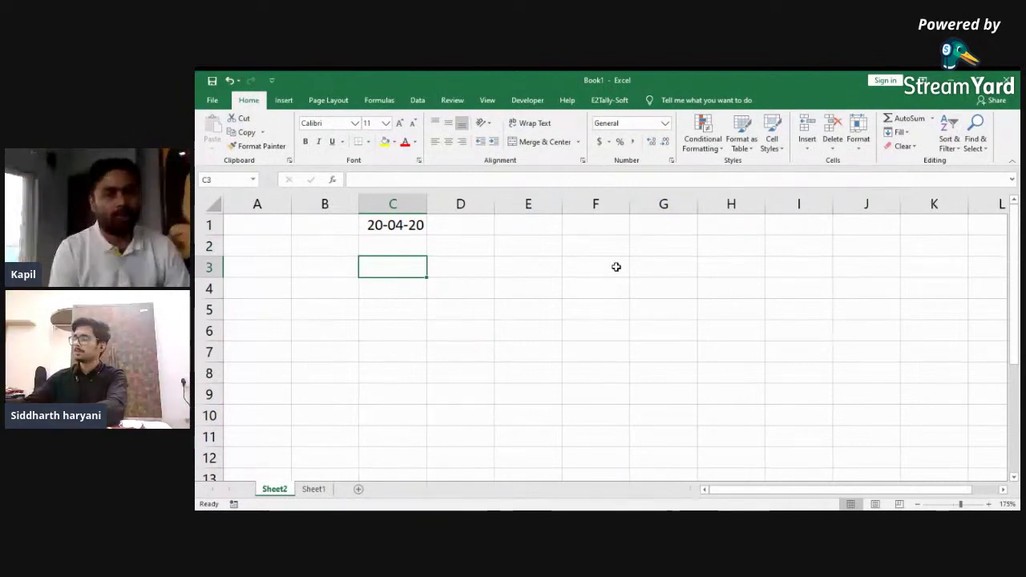
# Change the year of the C1 date to 2019, giving 20-04-19.
pyautogui.press('Up')
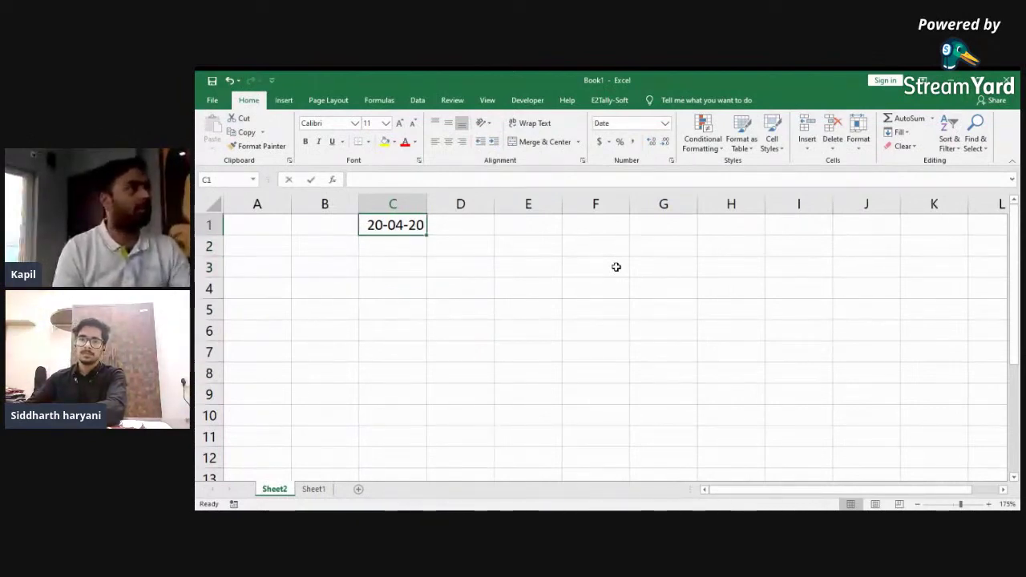
pyautogui.press('Down')
pyautogui.write('+')
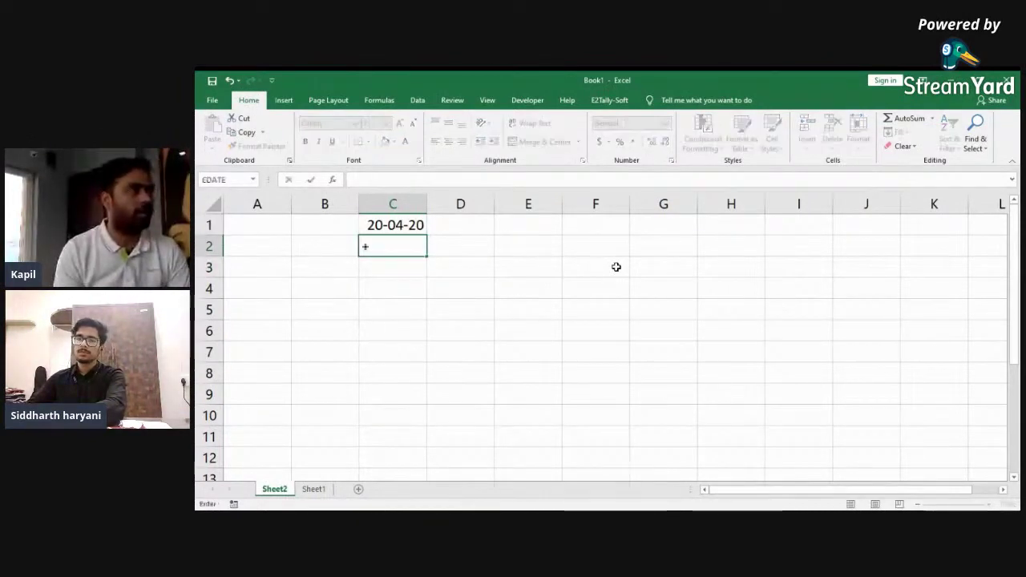
pyautogui.press('Up')
pyautogui.press('Escape')
pyautogui.press('Up')
pyautogui.press('F2')
pyautogui.press('BackSpace')
pyautogui.press('BackSpace')
pyautogui.write('19')
pyautogui.press('Return')
pyautogui.press('Up')
pyautogui.press('Left')
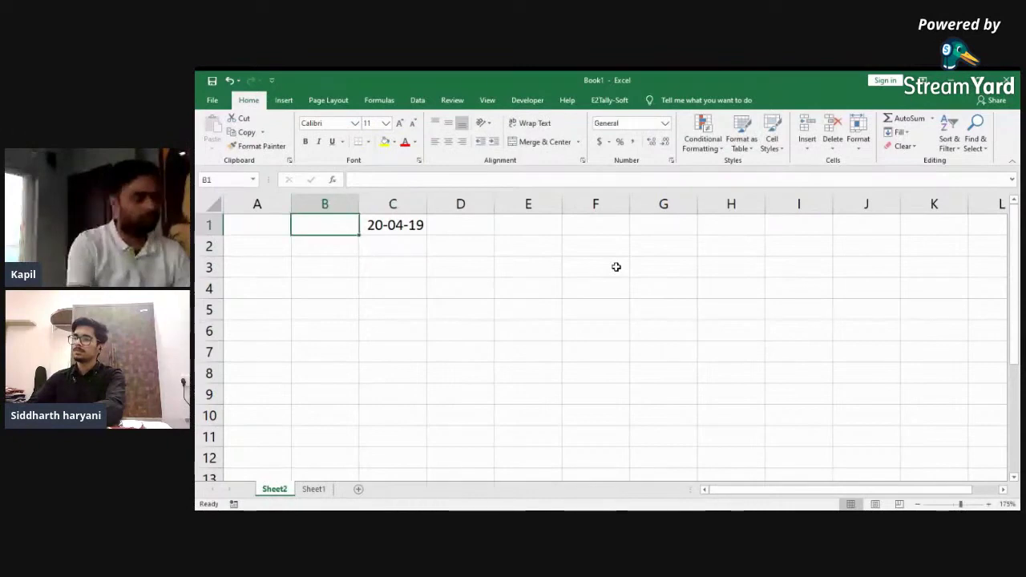
# Enter March 19 in B1 and fill the months Mar-19 through Dec-19 down B1:B10.
pyautogui.write('March ')
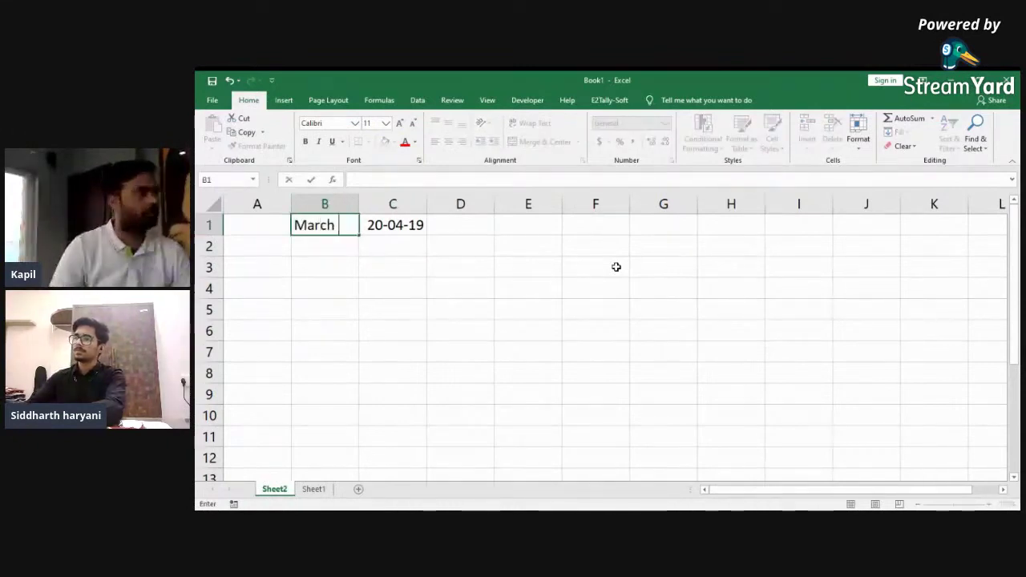
pyautogui.write('9')
pyautogui.press('Return')
pyautogui.press('Up')
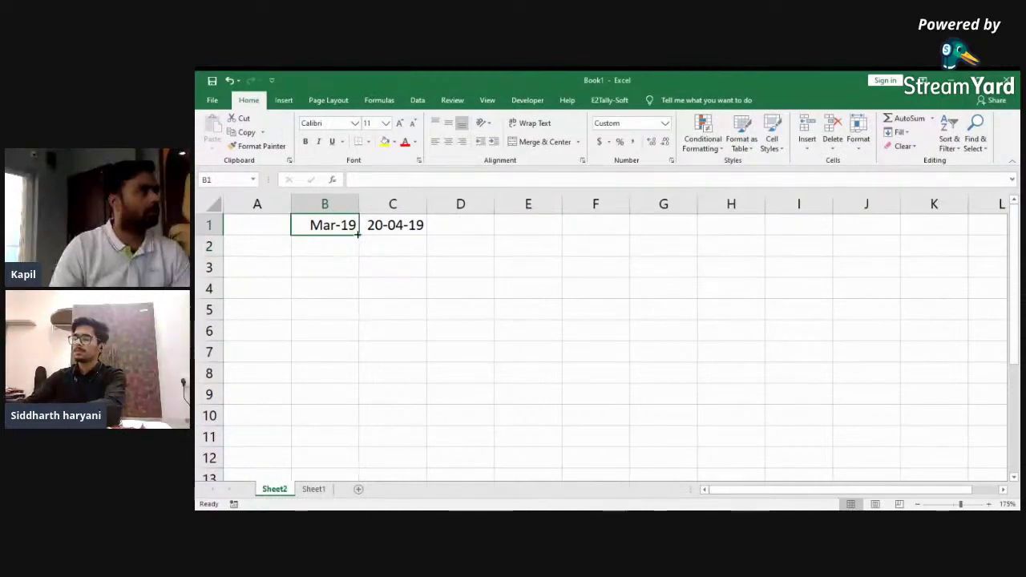
pyautogui.moveTo(360, 233)
pyautogui.mouseDown()
pyautogui.moveTo(350, 287)
pyautogui.moveTo(366, 390)
pyautogui.mouseUp()
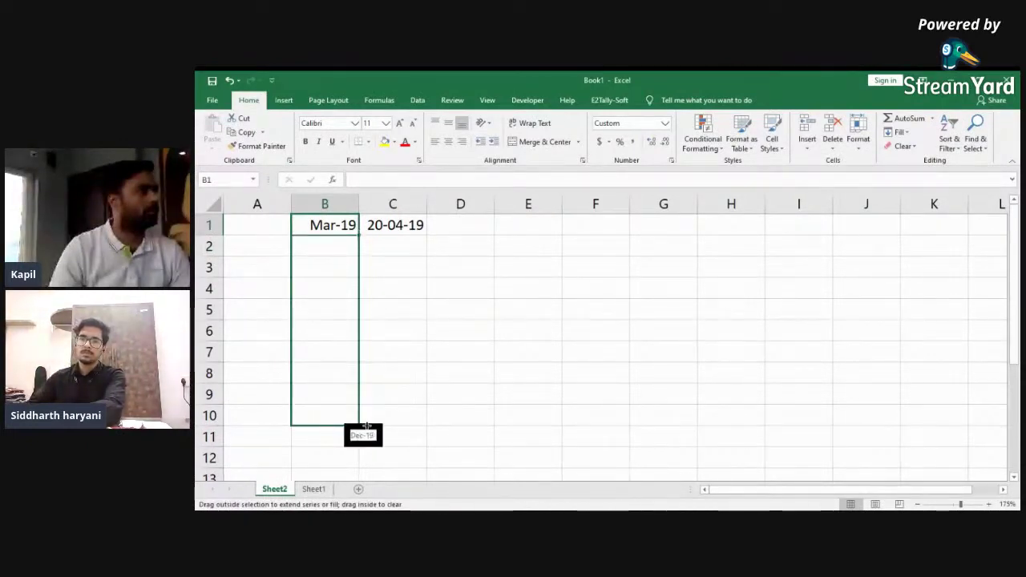
pyautogui.moveTo(366, 390); pyautogui.dragTo(372, 411)
pyautogui.click(384, 373)
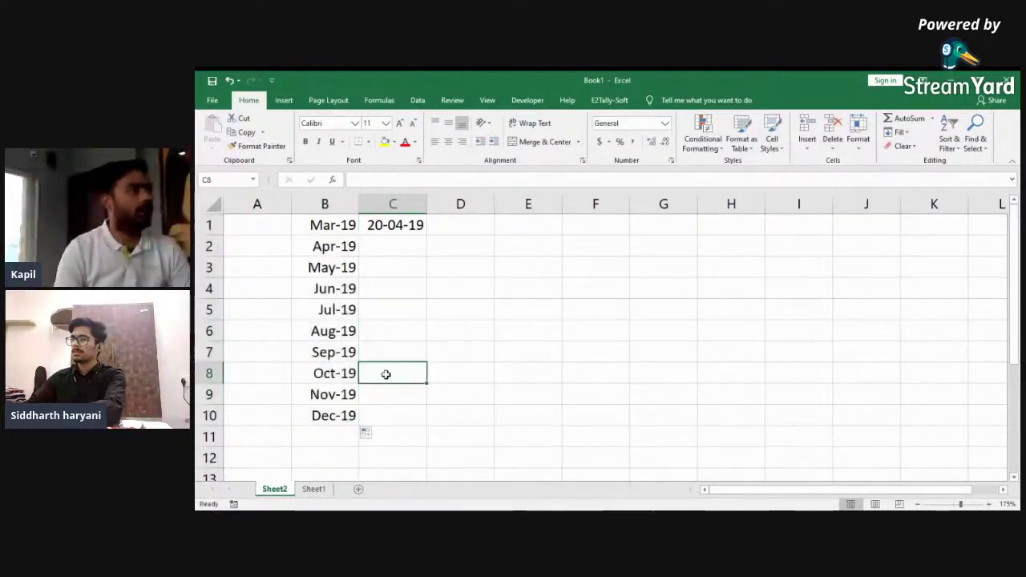
# Enter the date 20/05/2019 in C2.
pyautogui.hotkey('ctrl', 'Up')
pyautogui.press('Down')
pyautogui.write('2')
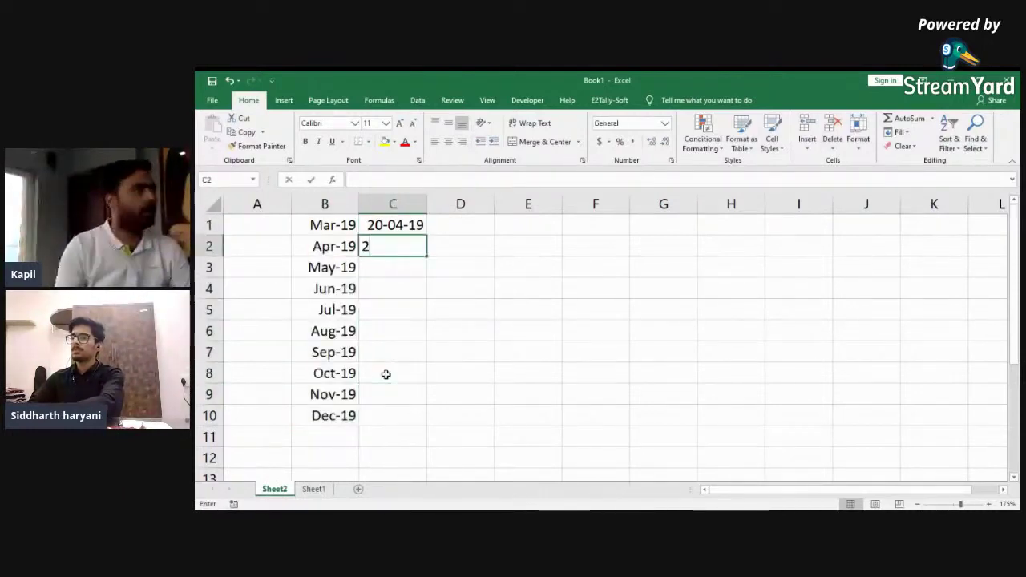
pyautogui.write('0/05/20')
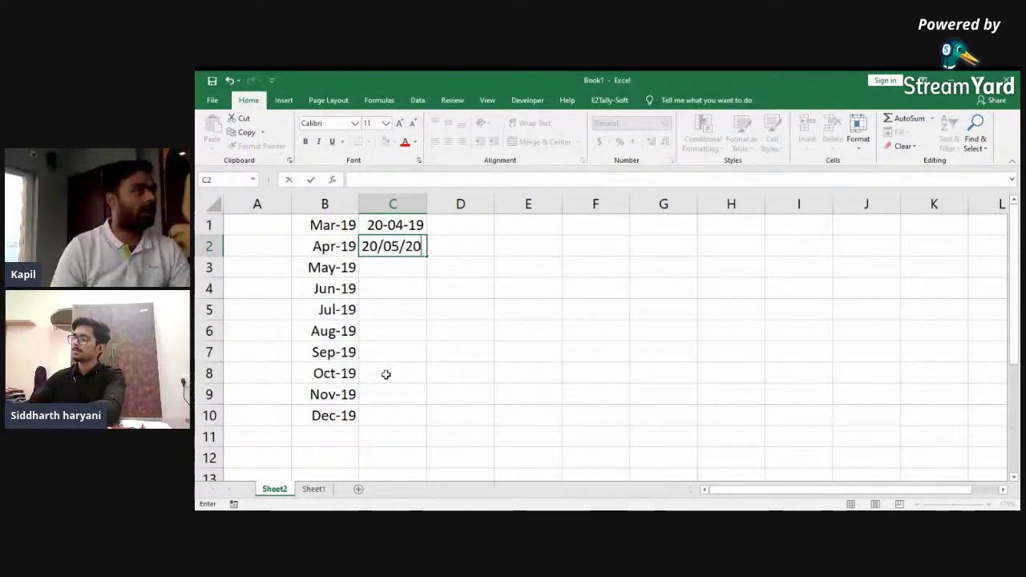
pyautogui.write('9')
pyautogui.press('Return')
pyautogui.press('Up')
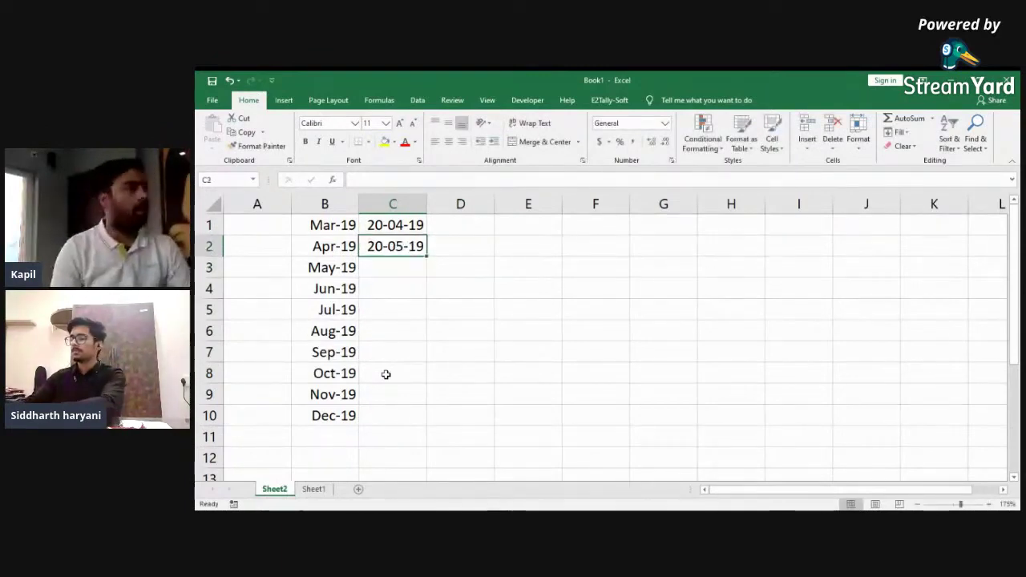
# Replace C2 with =+C1+30 and copy the formula down into C3.
pyautogui.press('Delete')
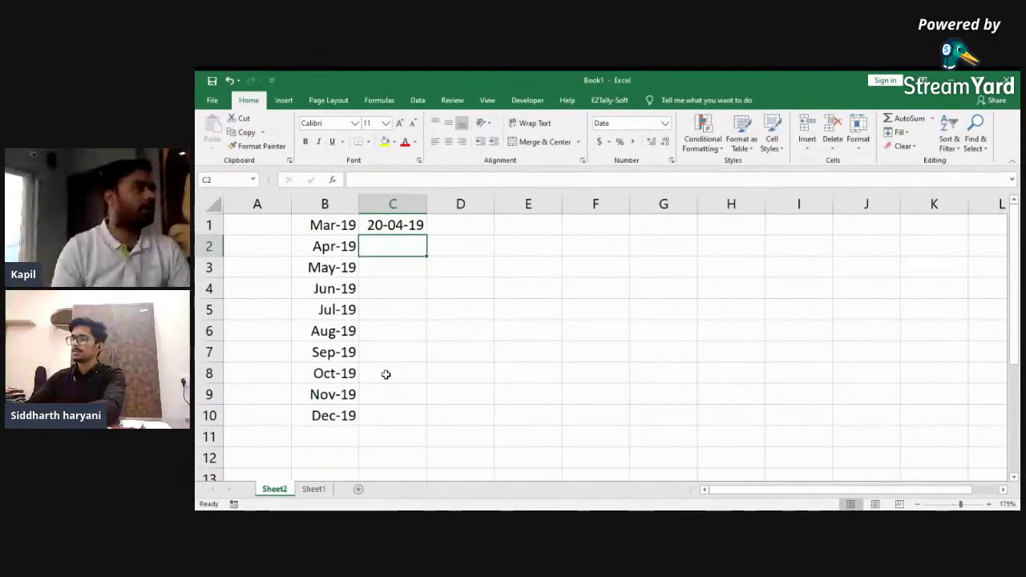
pyautogui.write('+')
pyautogui.press('Up')
pyautogui.write('+30')
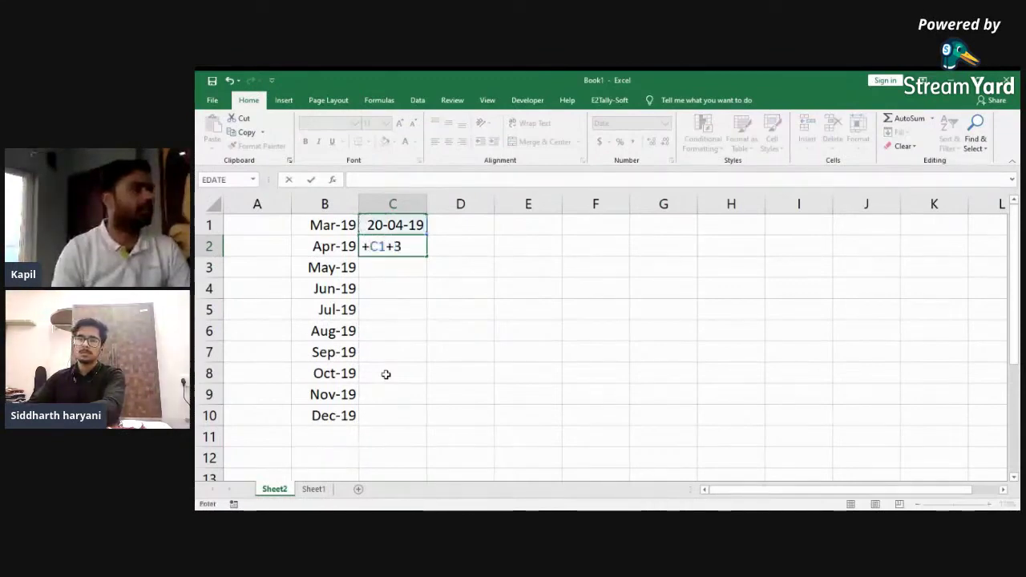
pyautogui.press('Return')
pyautogui.press('Up')
pyautogui.hotkey('shift', 'Down')
pyautogui.hotkey('ctrl', 'd')
pyautogui.press('Down')
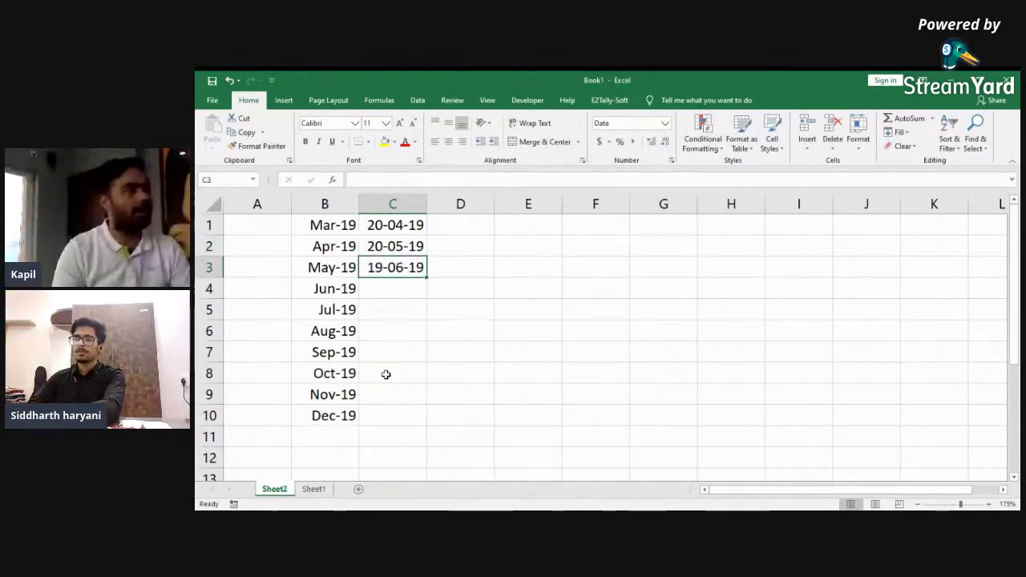
# Edit the day offset in C3's formula.
pyautogui.press('F2')
pyautogui.press('BackSpace')
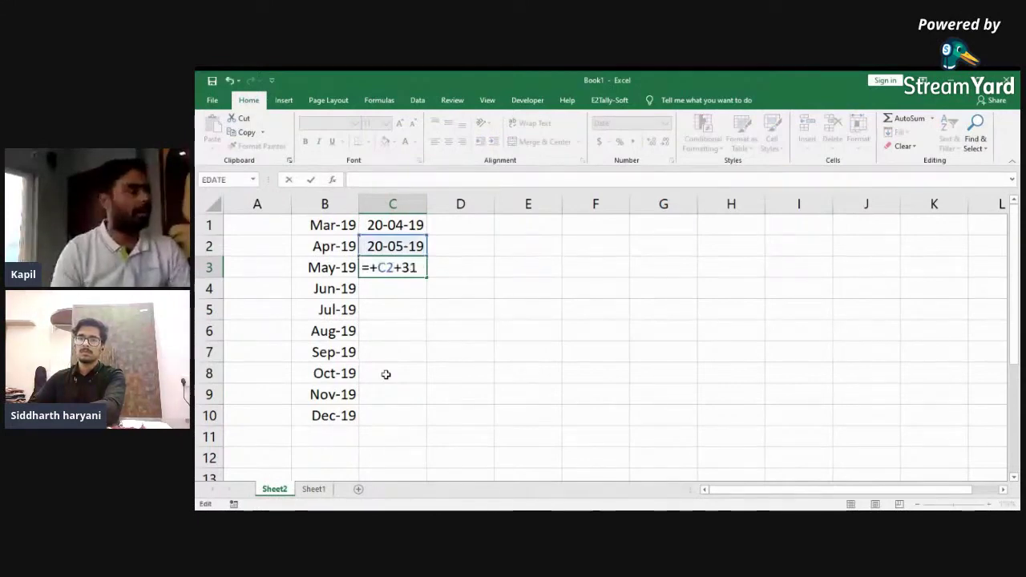
pyautogui.press('Return')
pyautogui.press('Up')
# Return to C2 and begin a new formula there.
pyautogui.hotkey('ctrl', 'Down')
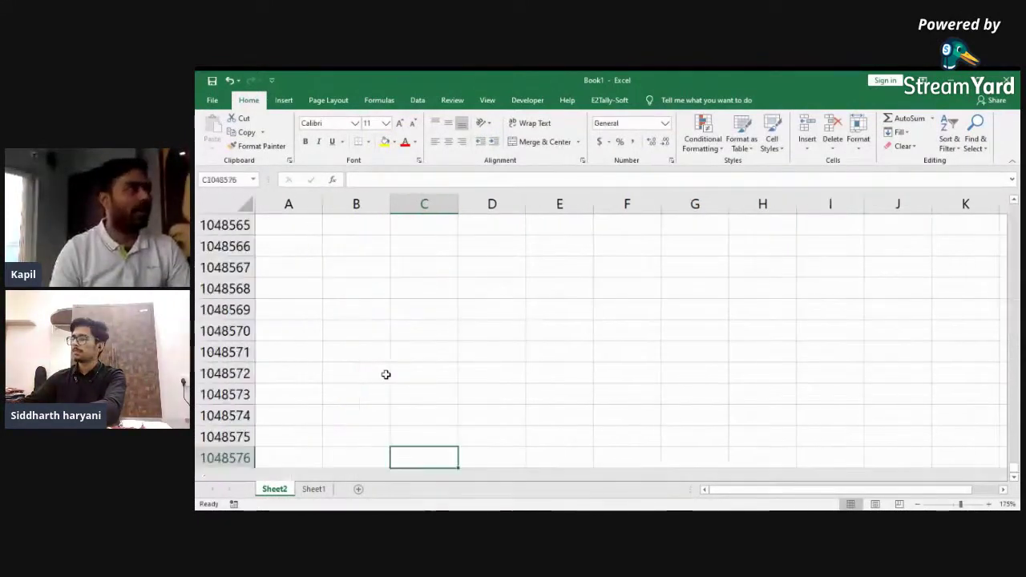
pyautogui.hotkey('ctrl', 'Up')
pyautogui.press('Up')
pyautogui.scroll(1, 386, 374)
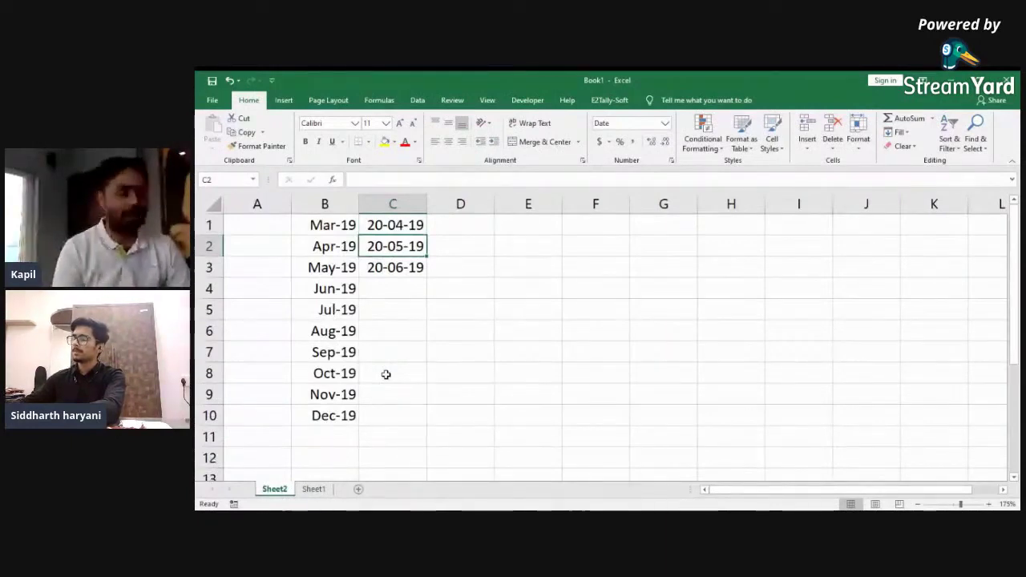
pyautogui.press('Up')
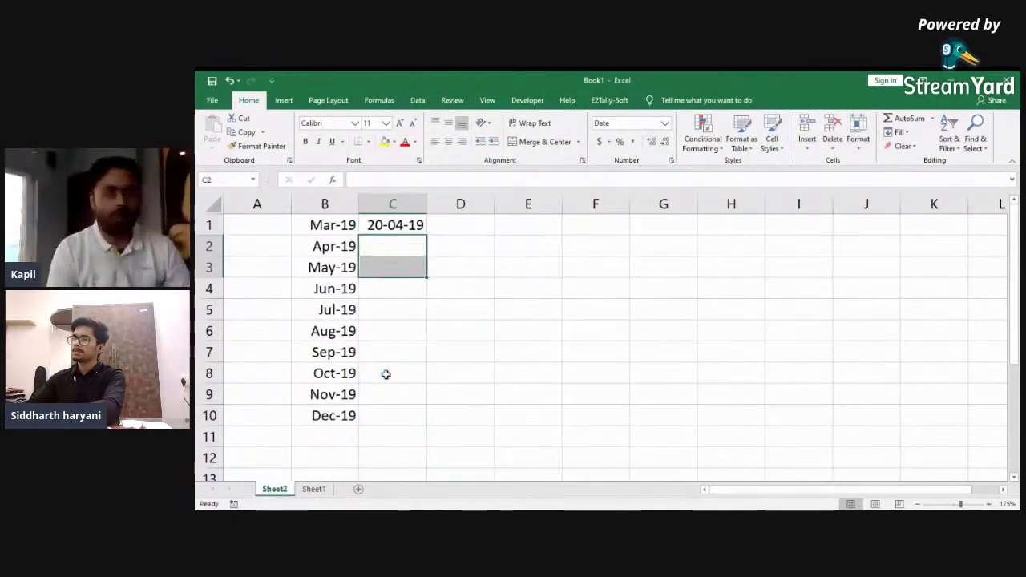
pyautogui.press('Up')
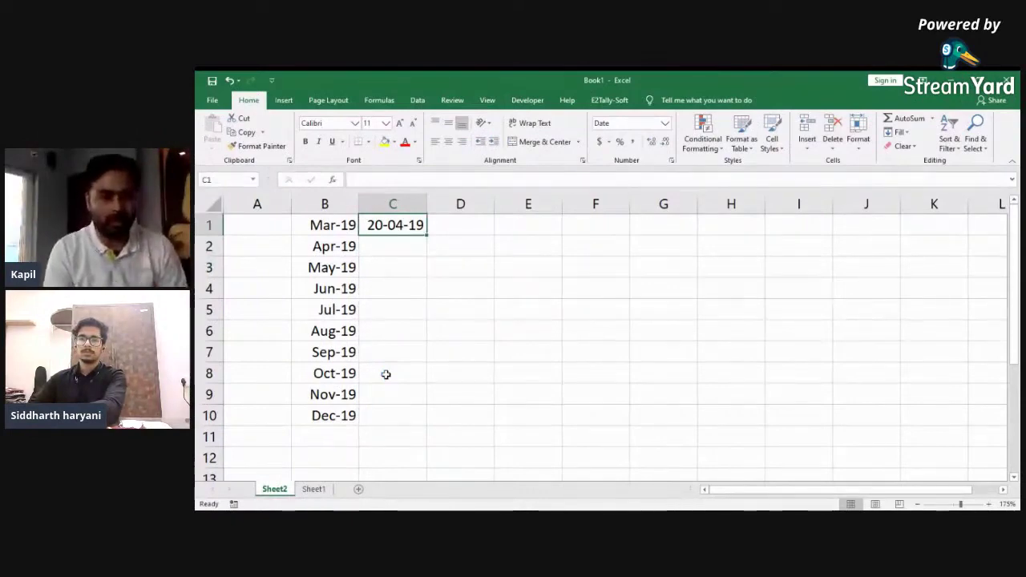
pyautogui.press('Down')
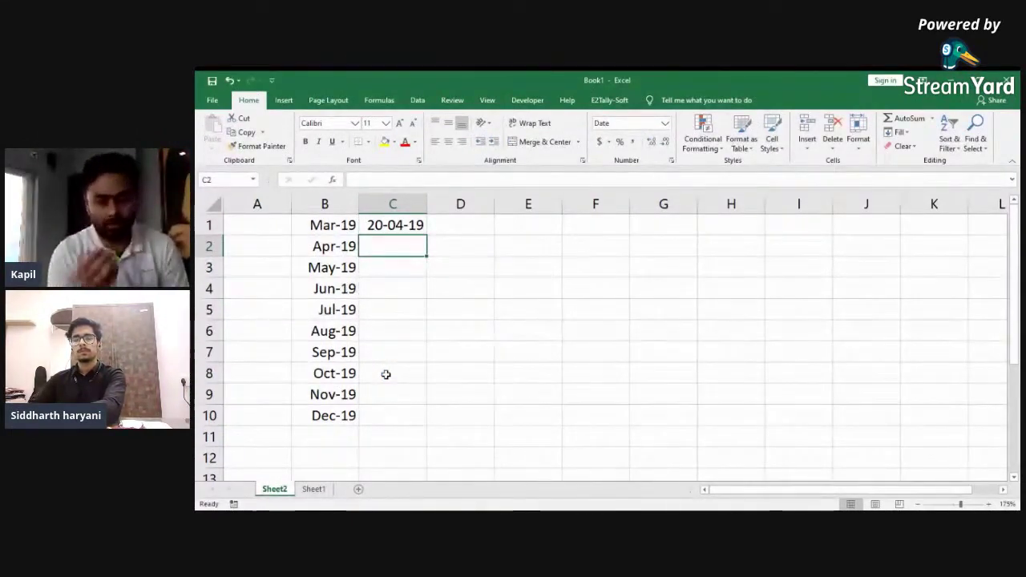
pyautogui.write('+')
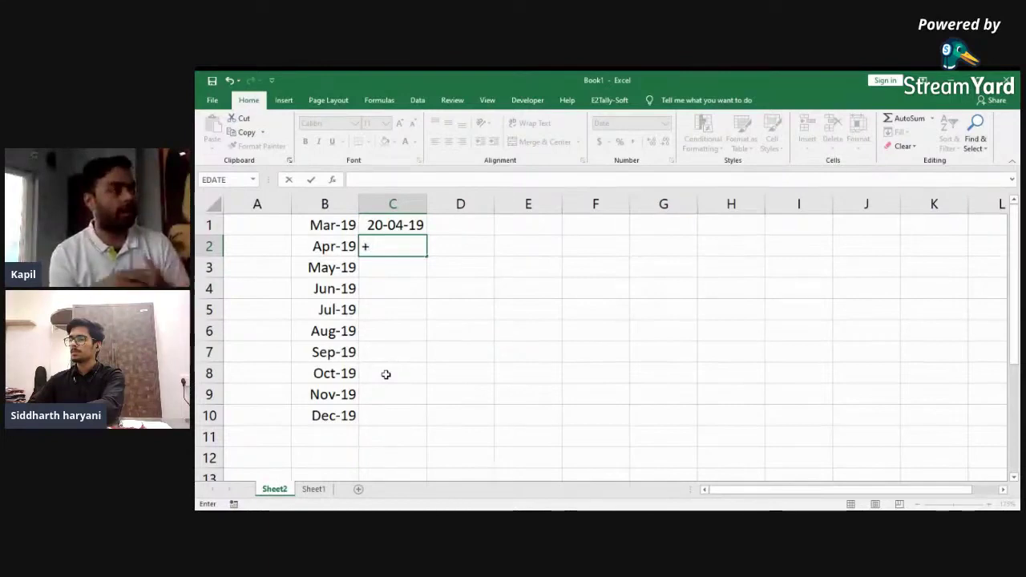
# Complete =+EDATE(C1,1) in C2, giving 20-05-19.
pyautogui.write('e')
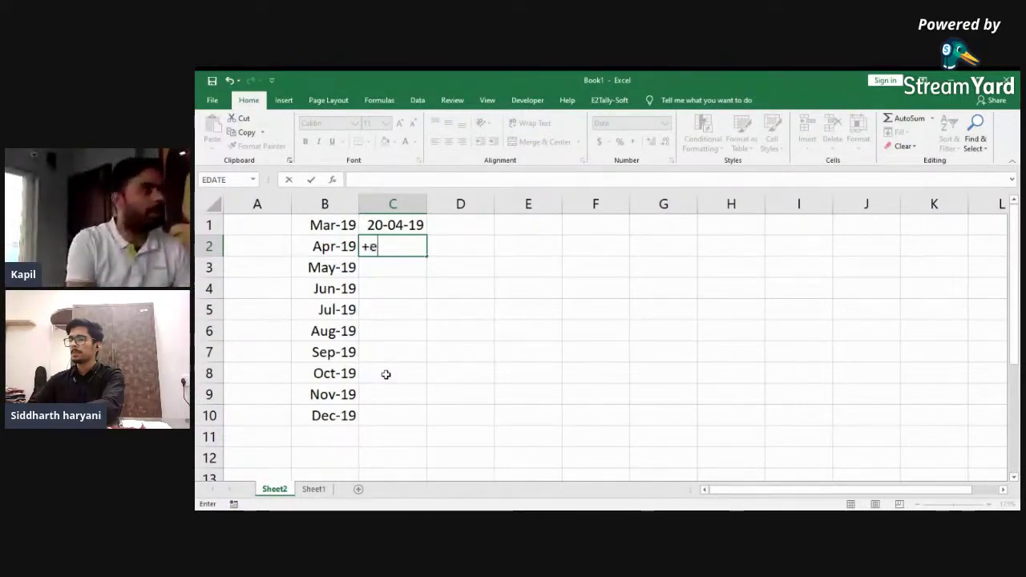
pyautogui.press('Tab')
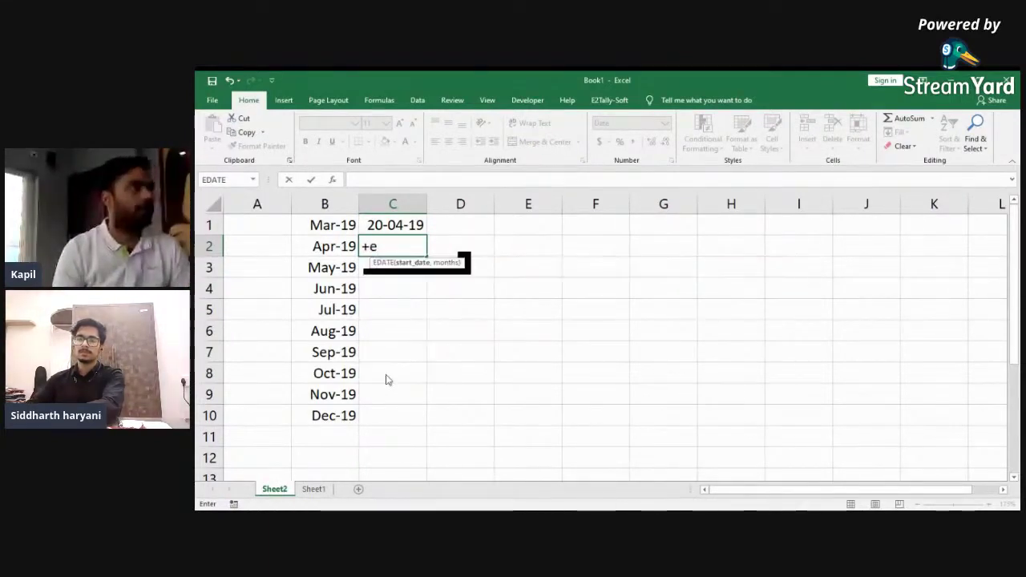
pyautogui.press('Up')
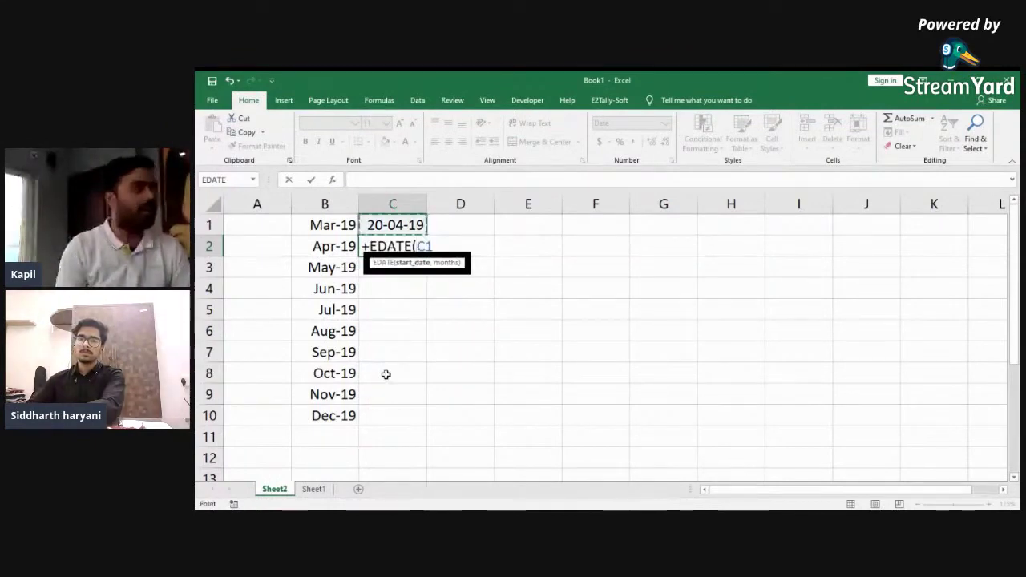
pyautogui.write(',1')
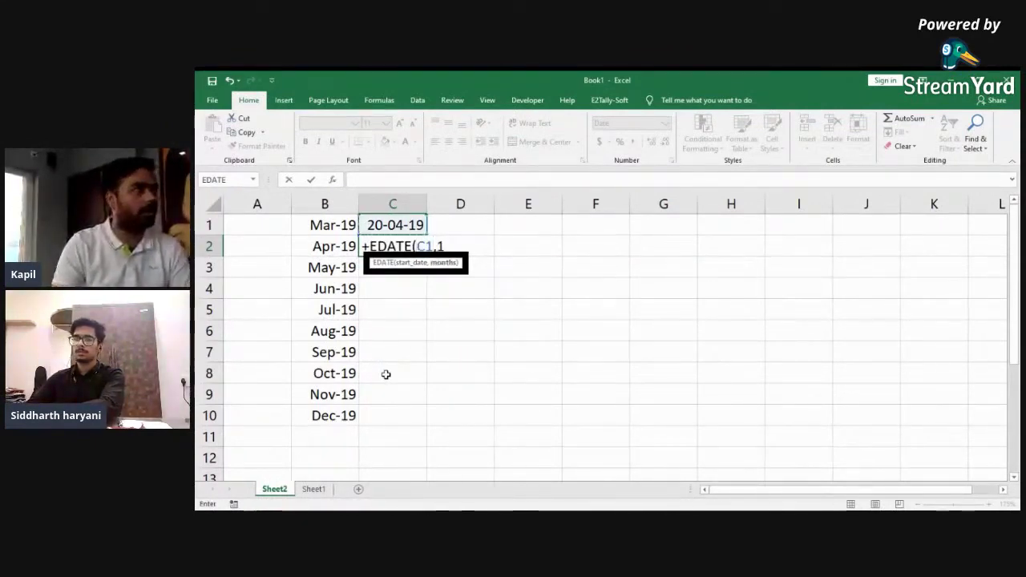
pyautogui.write(')')
pyautogui.press('Return')
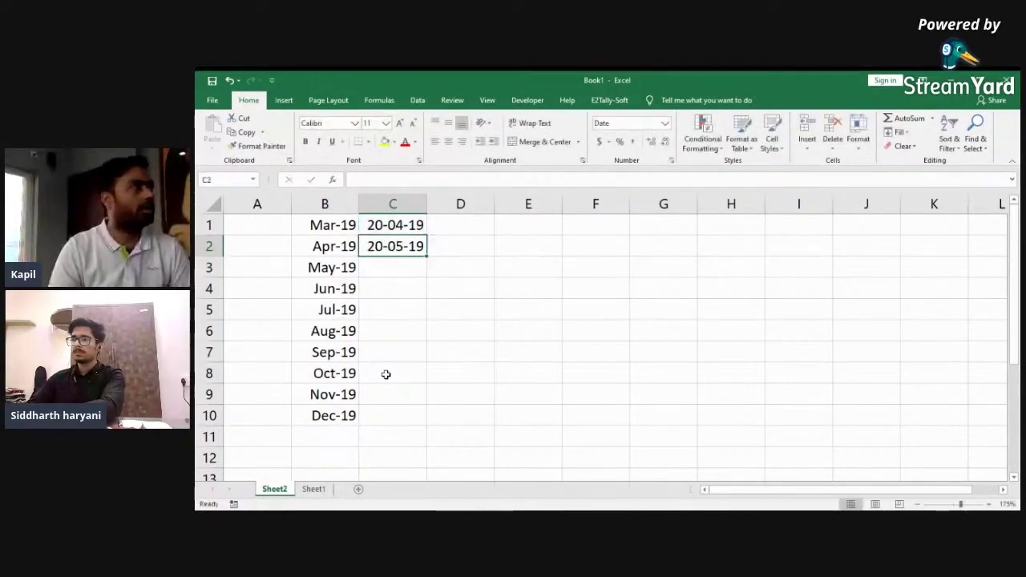
# Fill the EDATE formula down C2:C10, producing dates through 20-01-20.
pyautogui.press('Up')
pyautogui.press('Left')
pyautogui.hotkey('ctrl', 'Down')
pyautogui.press('Right')
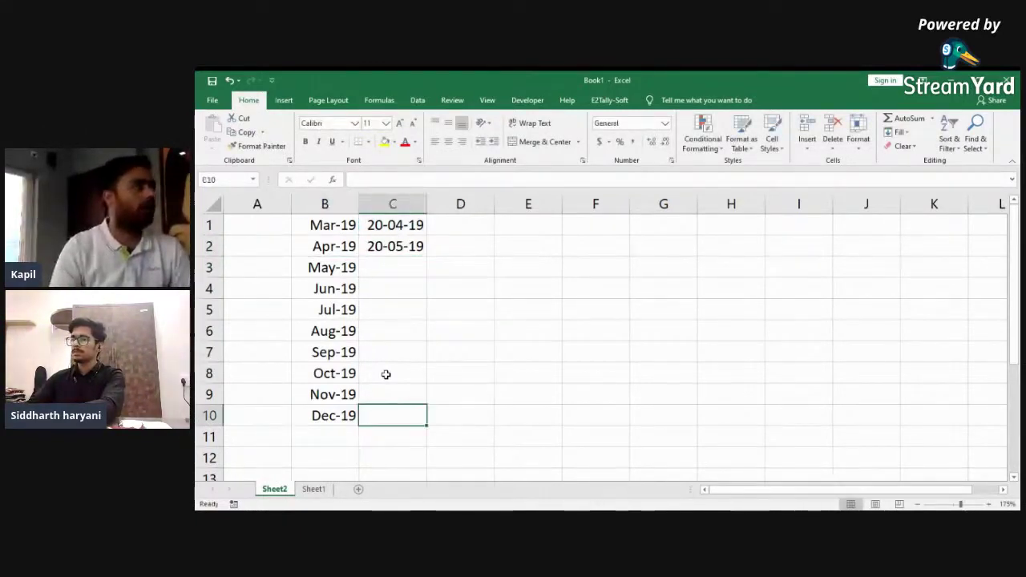
pyautogui.hotkey('ctrl', 'shift', 'Up')
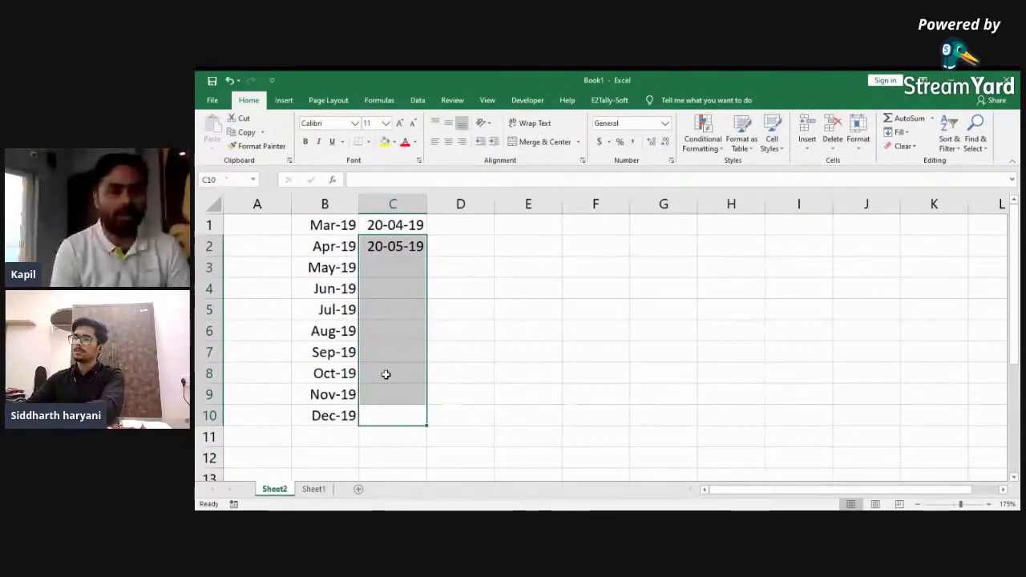
pyautogui.hotkey('ctrl', 'd')
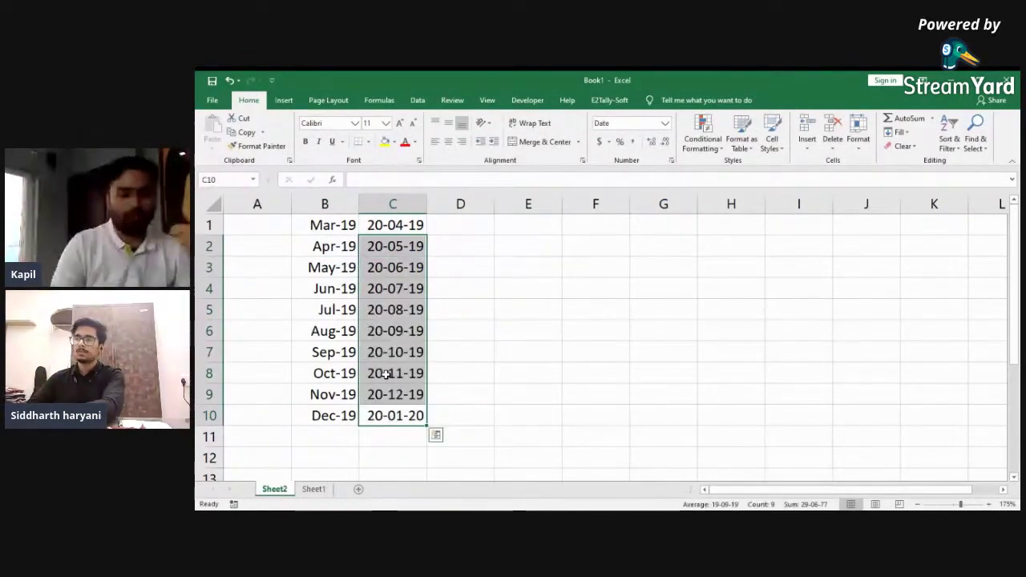
pyautogui.press('Up')
pyautogui.press('Up')
pyautogui.press('Up')
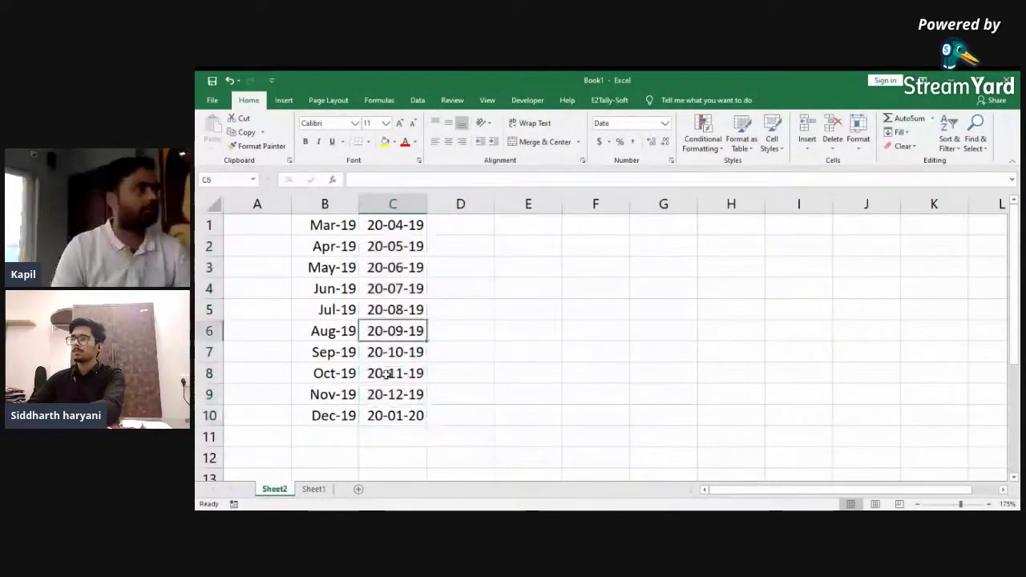
pyautogui.press('Up')
pyautogui.press('Up')
pyautogui.press('Up')
pyautogui.press('Right')
pyautogui.press('Right')
pyautogui.press('Right')
pyautogui.press('Right')
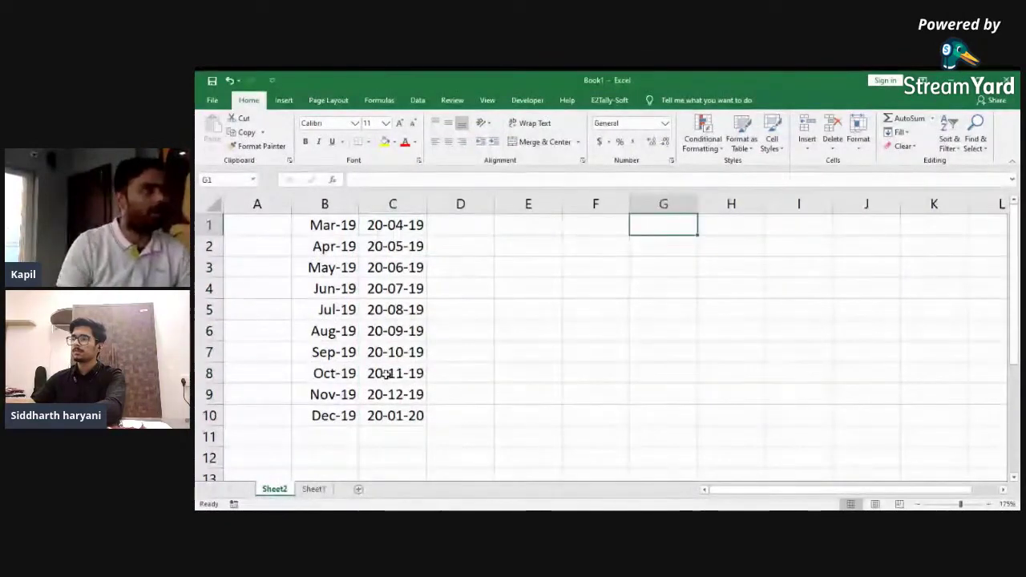
# Enter the labels Day, Month, Year, Date and Edate down G1:G5.
pyautogui.write('Day')
pyautogui.press('Return')
pyautogui.write('M')
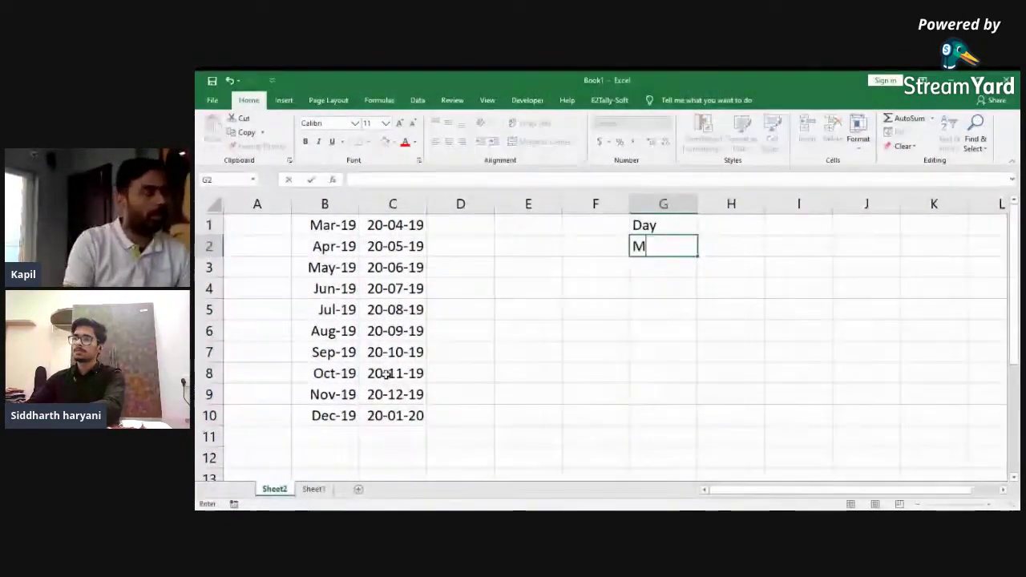
pyautogui.write('onth')
pyautogui.press('Return')
pyautogui.write('Year')
pyautogui.press('Return')
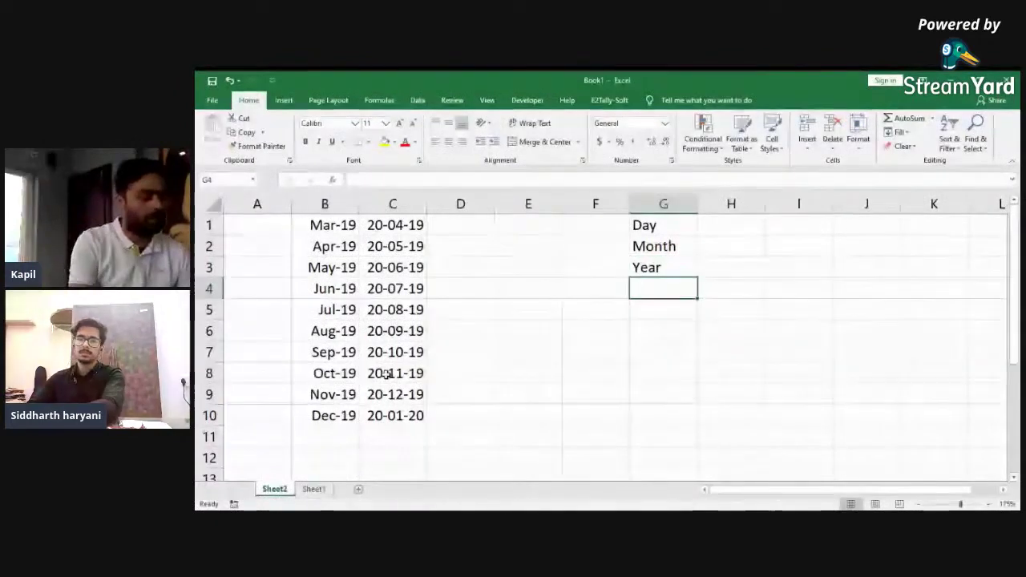
pyautogui.write('Date')
pyautogui.press('Return')
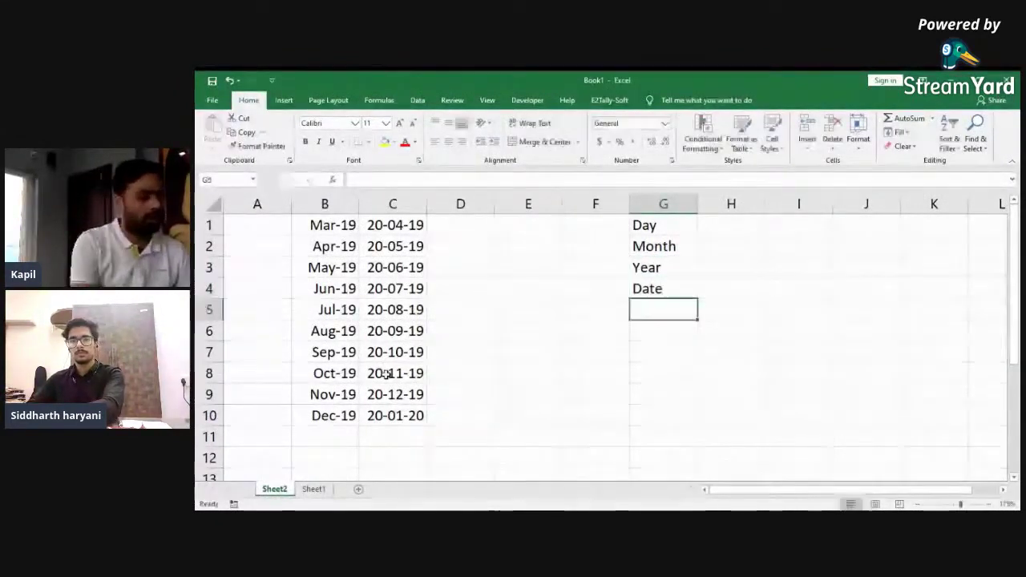
pyautogui.write('Edate')
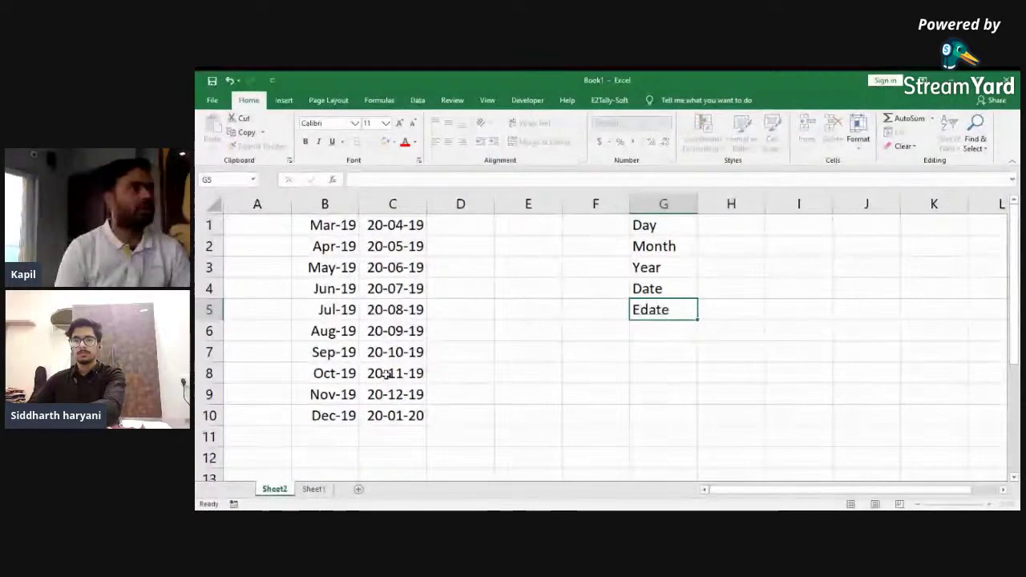
pyautogui.press('Up')
# Change C2's formula to =+EDATE(C1,3) so it adds three months.
pyautogui.press('Left')
pyautogui.press('Left')
pyautogui.press('Left')
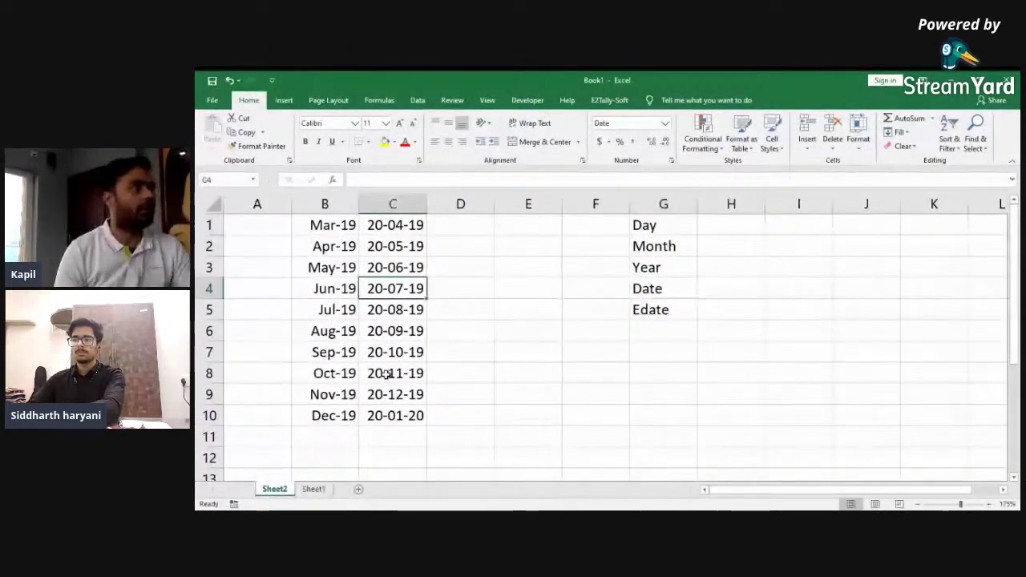
pyautogui.press('Up')
pyautogui.press('Up')
pyautogui.press('Left')
pyautogui.press('Up')
pyautogui.press('Right')
pyautogui.press('Down')
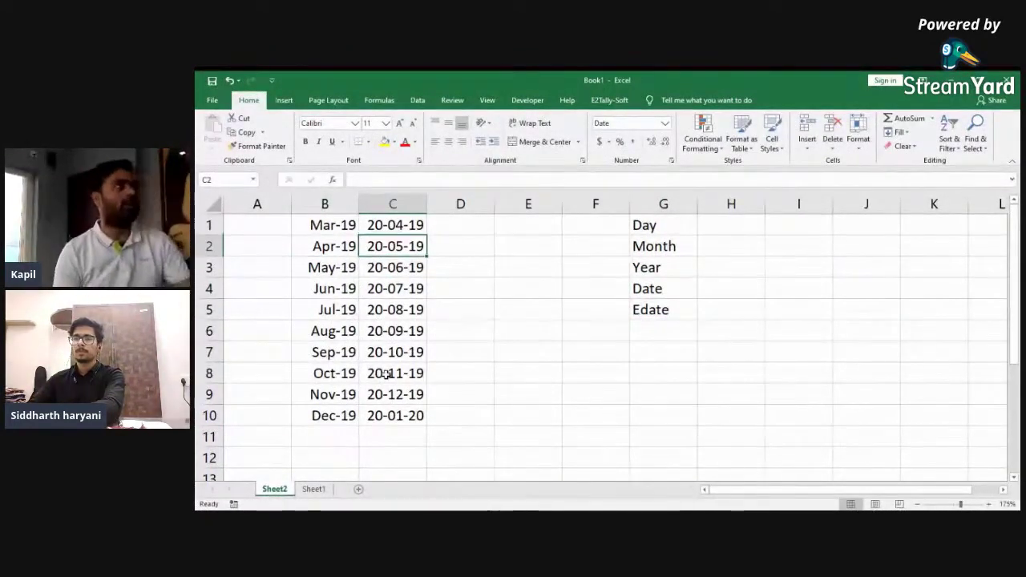
pyautogui.write('=+EDATE(C1,1)')
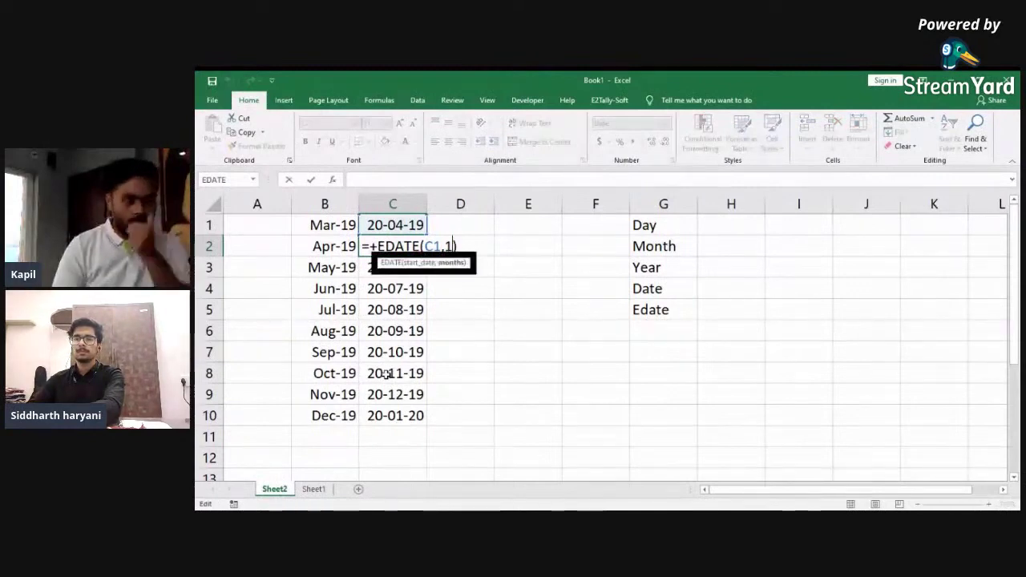
pyautogui.press('BackSpace')
pyautogui.write('3')
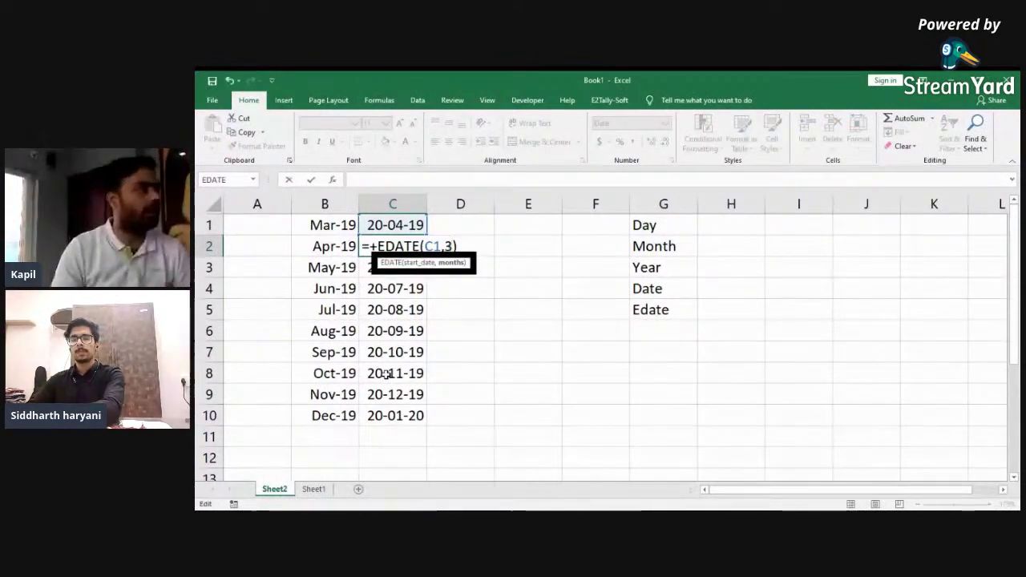
pyautogui.press('Return')
# Fill the three-month EDATE formula down C2:C10.
pyautogui.press('Up')
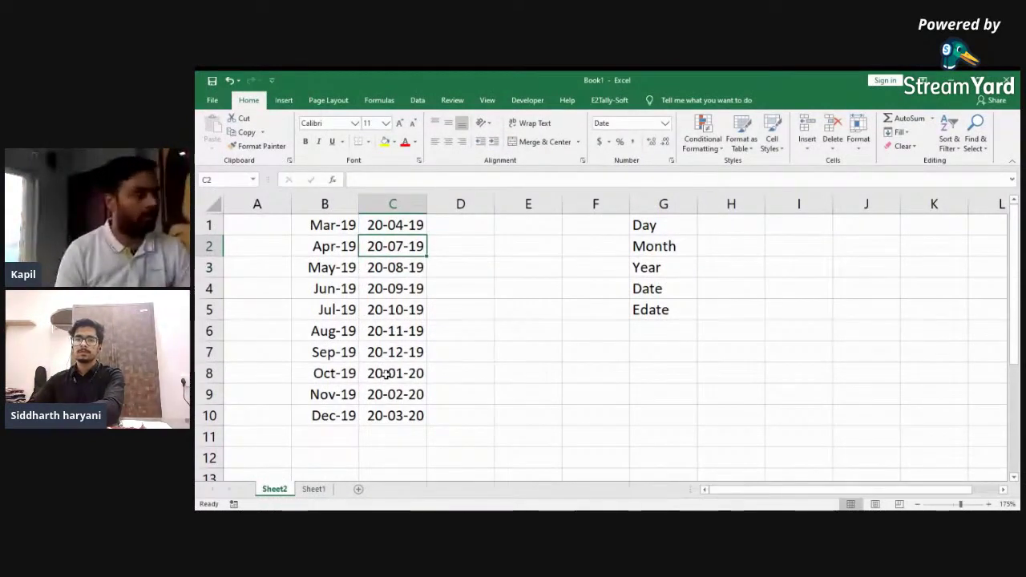
pyautogui.hotkey('ctrl', 'shift', 'Down')
pyautogui.hotkey('ctrl', 'd')
pyautogui.press('Up')
# Review the EDATE formula in C2, then go to G6 below the Edate label.
pyautogui.press('Down')
pyautogui.press('F2')
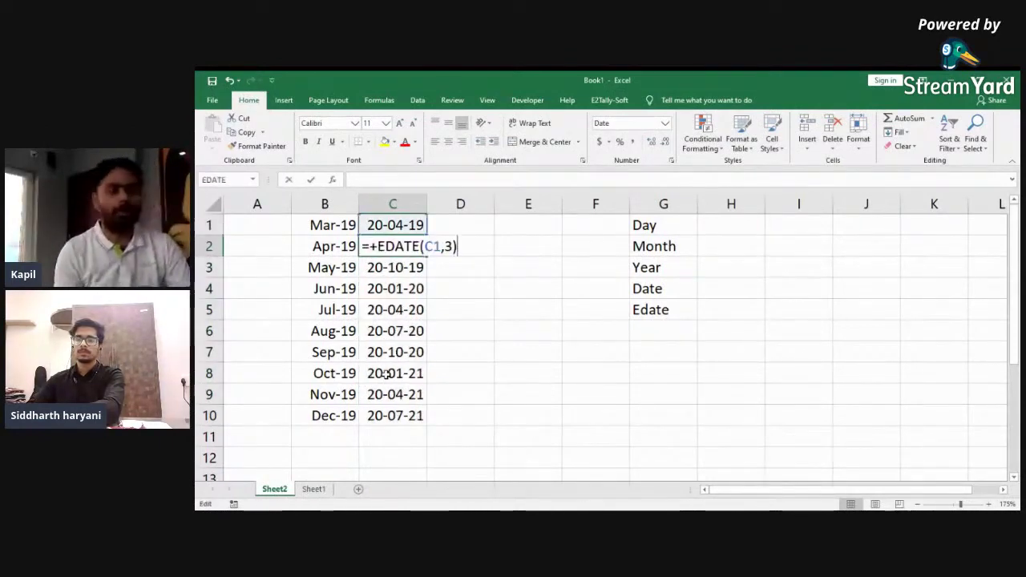
pyautogui.press('Escape')
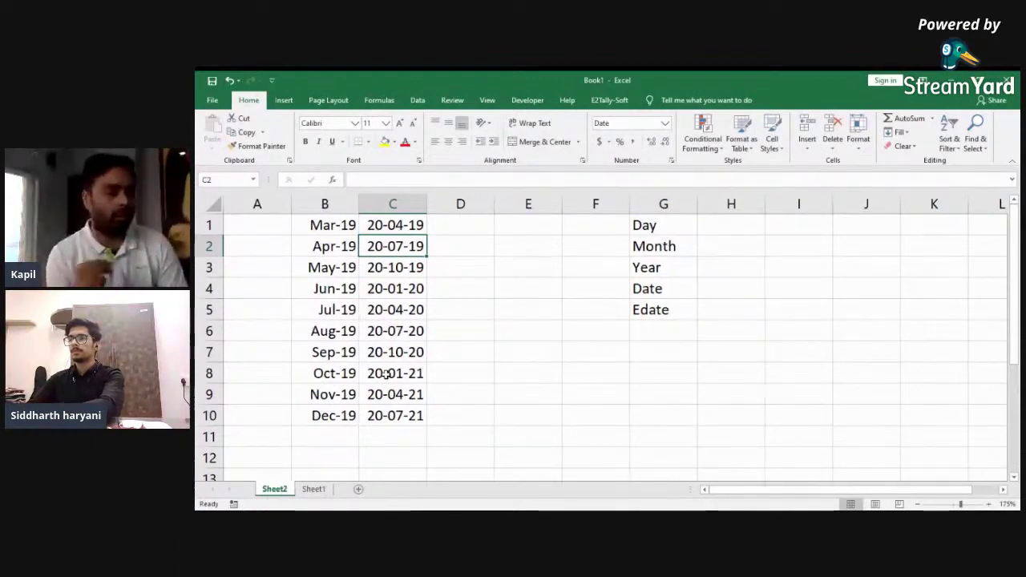
pyautogui.press('F2')
pyautogui.press('Escape')
pyautogui.press('F2')
pyautogui.press('Escape')
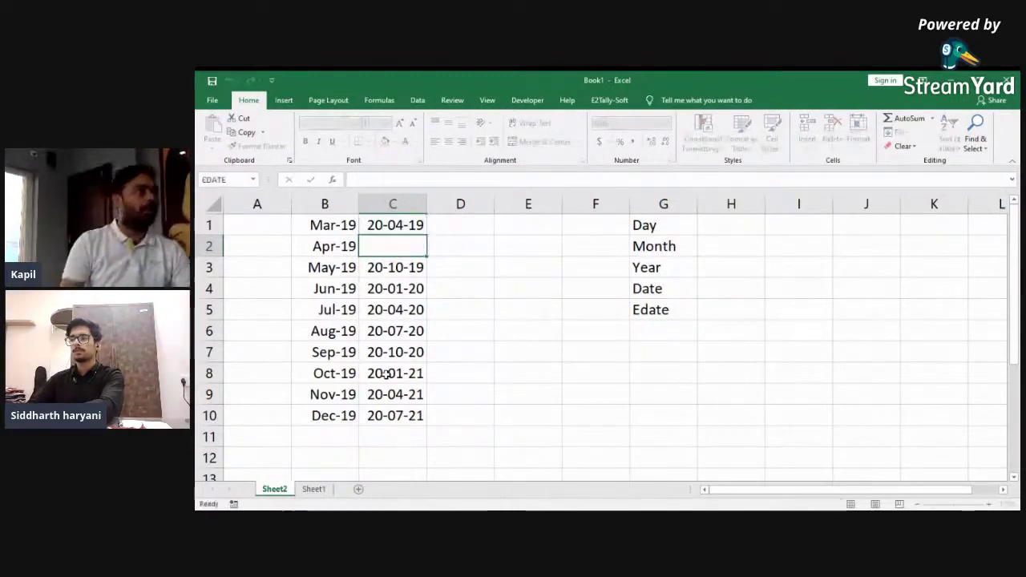
pyautogui.press('Up')
pyautogui.press('Right')
pyautogui.press('Right')
pyautogui.press('Right')
pyautogui.press('Right')
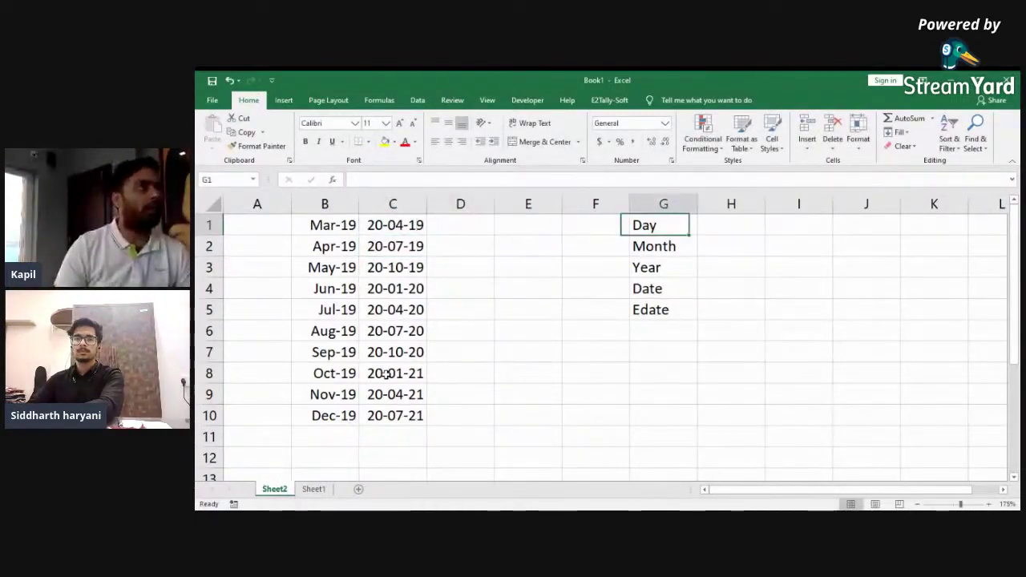
pyautogui.hotkey('ctrl', 'Down')
pyautogui.press('Down')
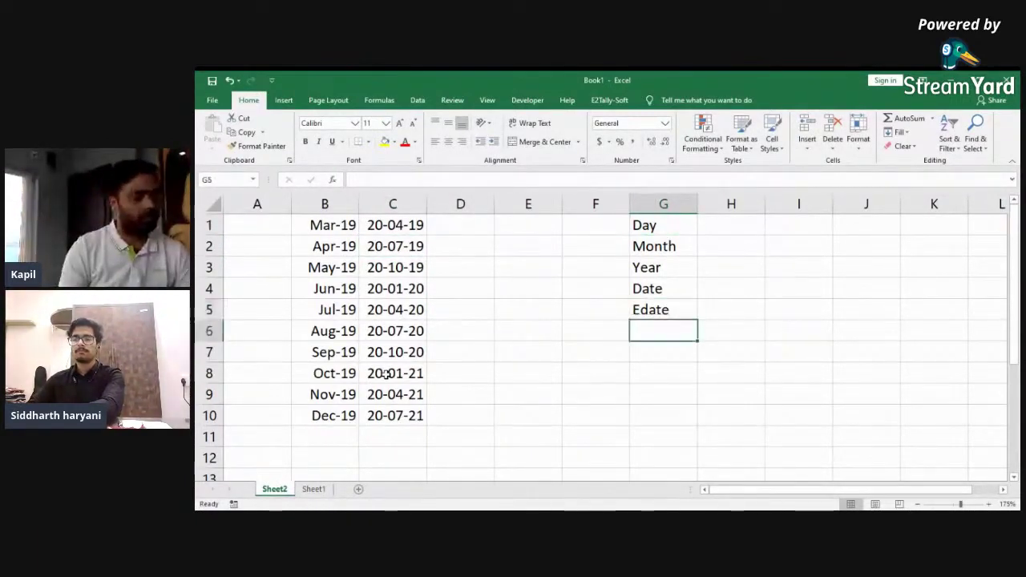
# Add the label Eomonth in G6.
pyautogui.write('EOD')
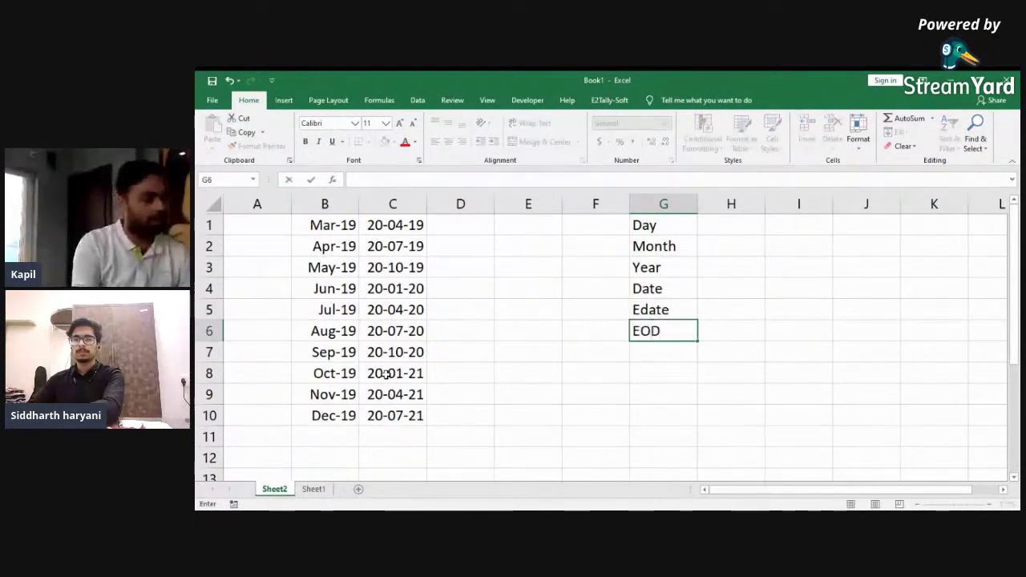
pyautogui.write('ate')
pyautogui.press('BackSpace')
pyautogui.press('BackSpace')
pyautogui.press('BackSpace')
pyautogui.write('month')
pyautogui.hotkey('ctrl', 'Return')
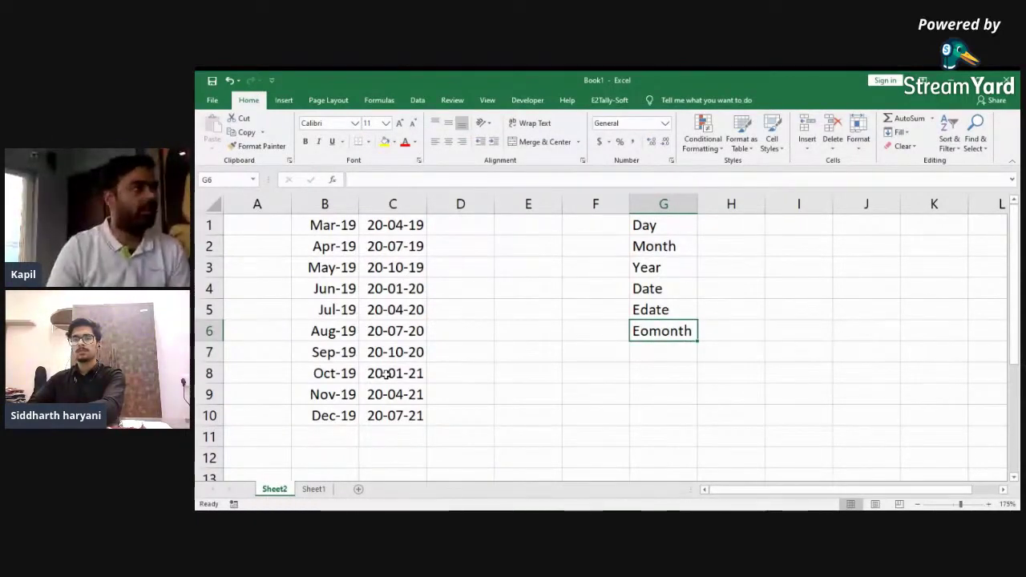
# Enter =+EOMONTH(C1,1) in D1, adding the missing months argument after the warning.
pyautogui.press('Left')
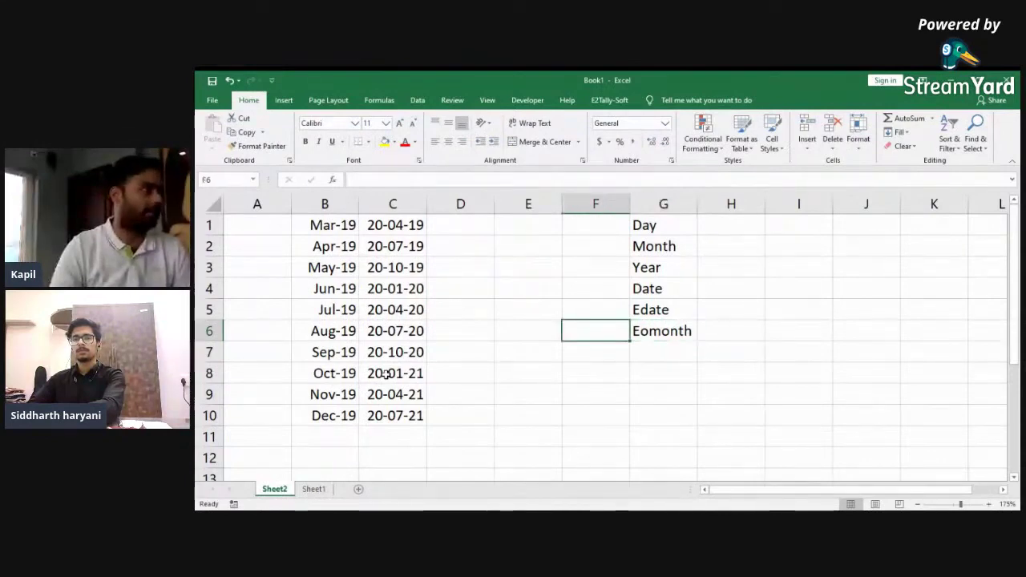
pyautogui.hotkey('ctrl', 'Left')
pyautogui.hotkey('ctrl', 'Up')
pyautogui.press('Right')
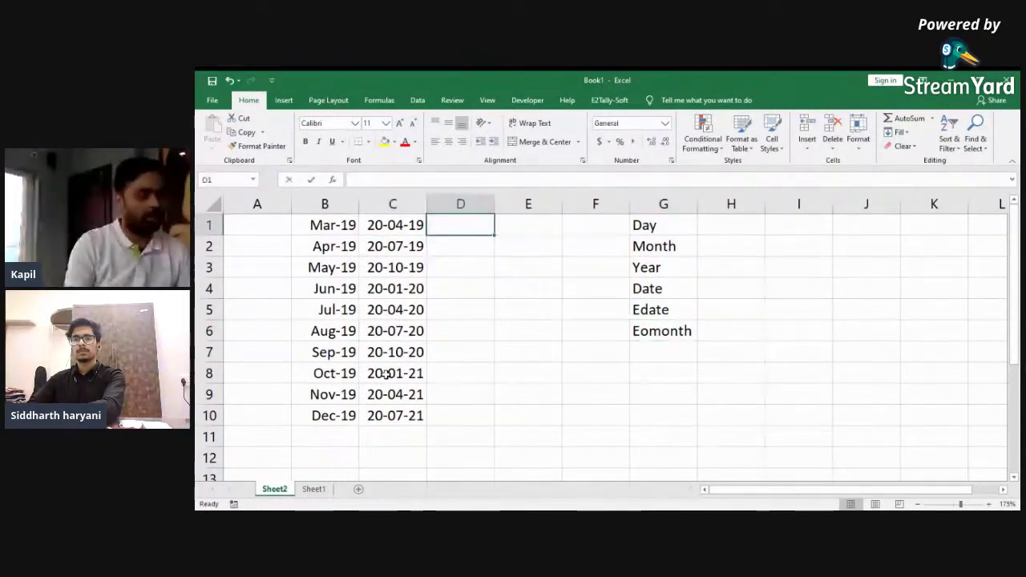
pyautogui.write('+e')
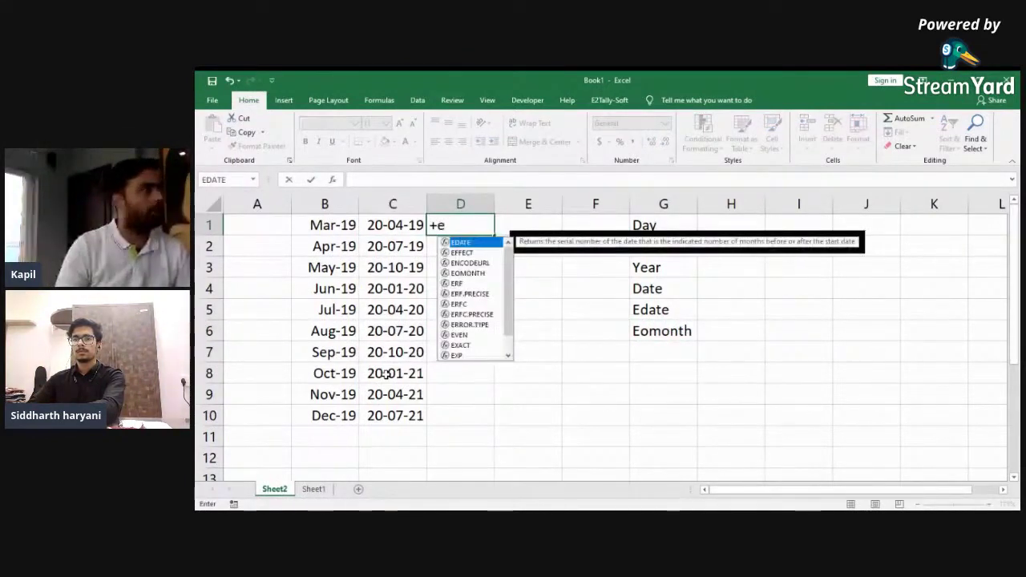
pyautogui.write('o')
pyautogui.press('Tab')
pyautogui.press('Left')
pyautogui.write(')')
pyautogui.press('Return')
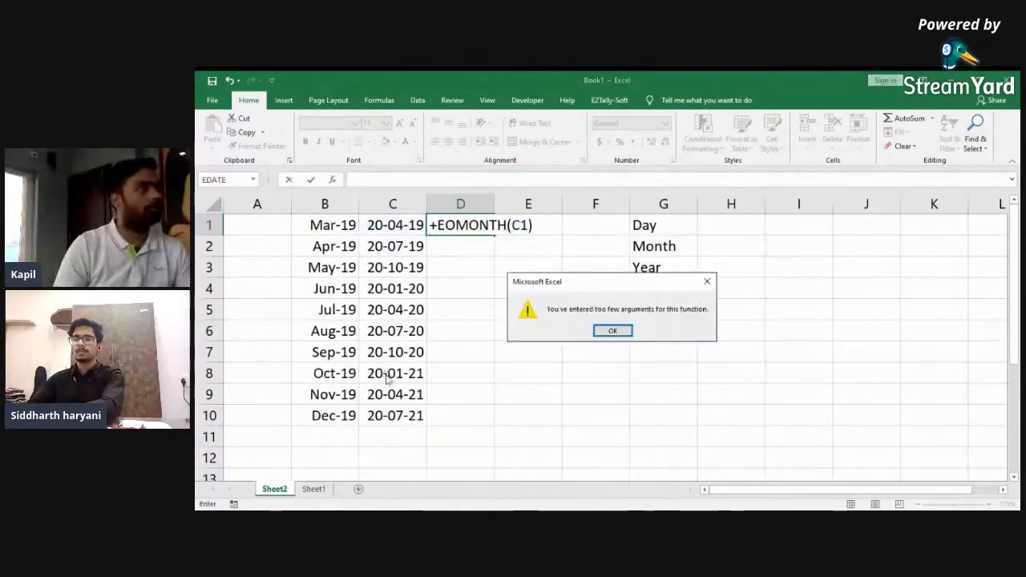
pyautogui.press('Return')
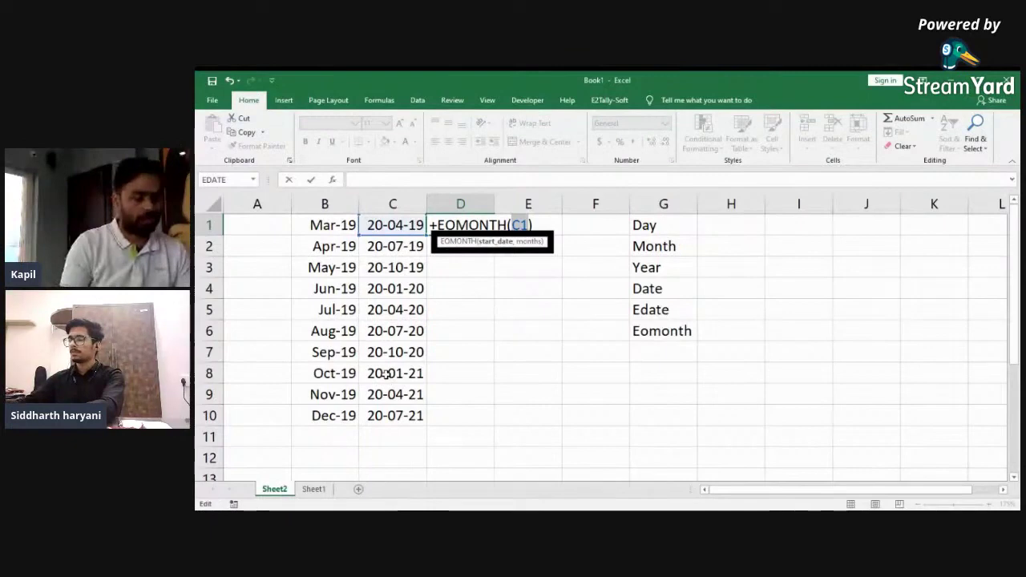
pyautogui.press('Left')
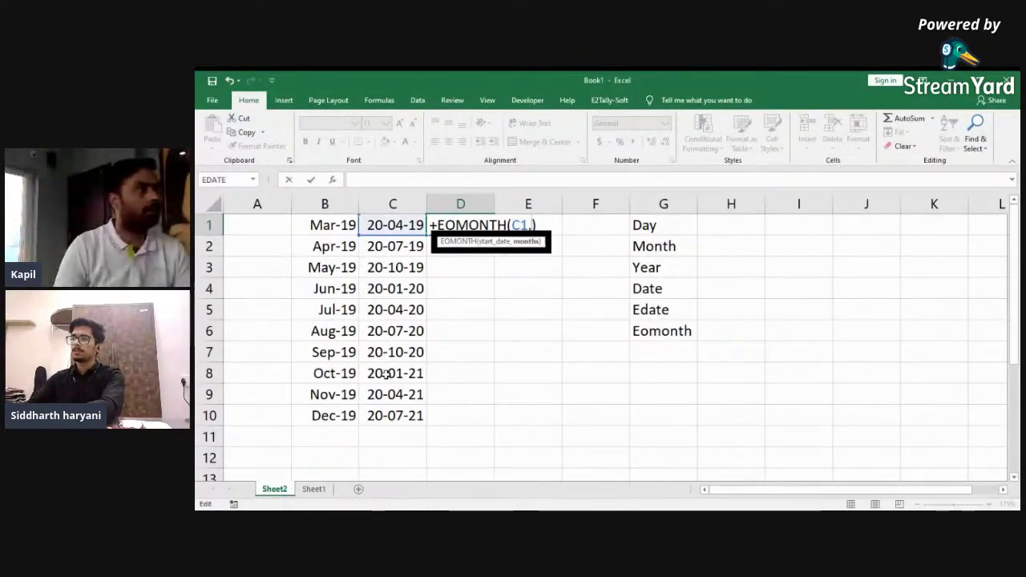
pyautogui.write(',1')
pyautogui.hotkey('ctrl', 'Return')
# Format D1's EOMONTH result as a short date.
pyautogui.press('Left')
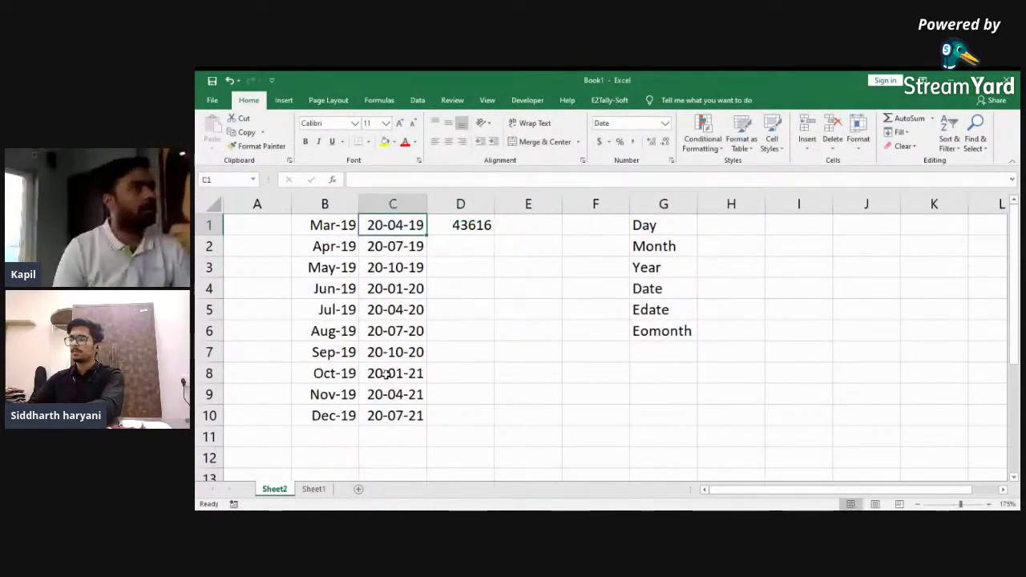
pyautogui.press('Right')
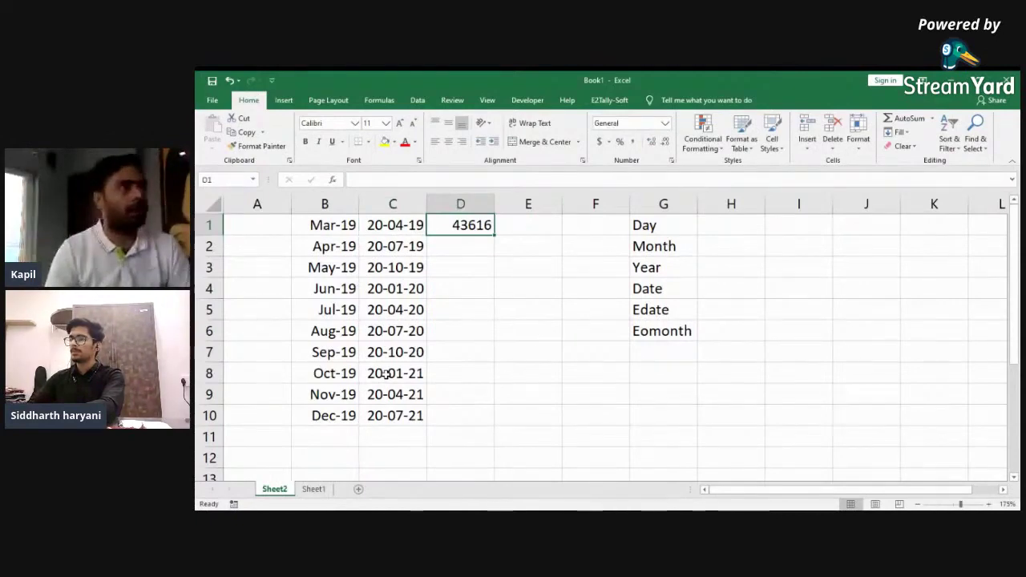
pyautogui.click(665, 123)
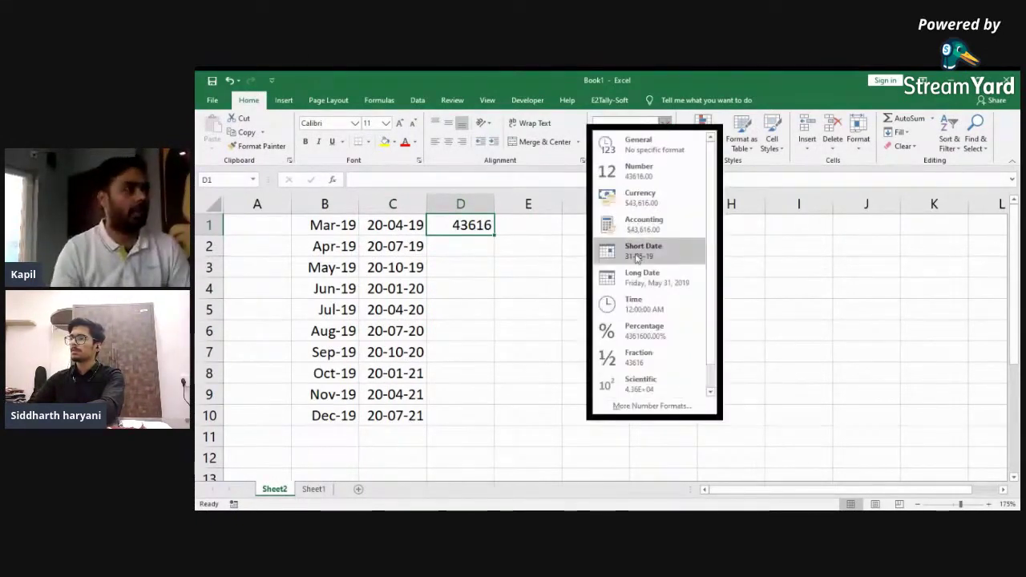
pyautogui.click(637, 255)
# Set D1's EOMONTH month offset to 0 so it returns C1's month-end.
pyautogui.press('F2')
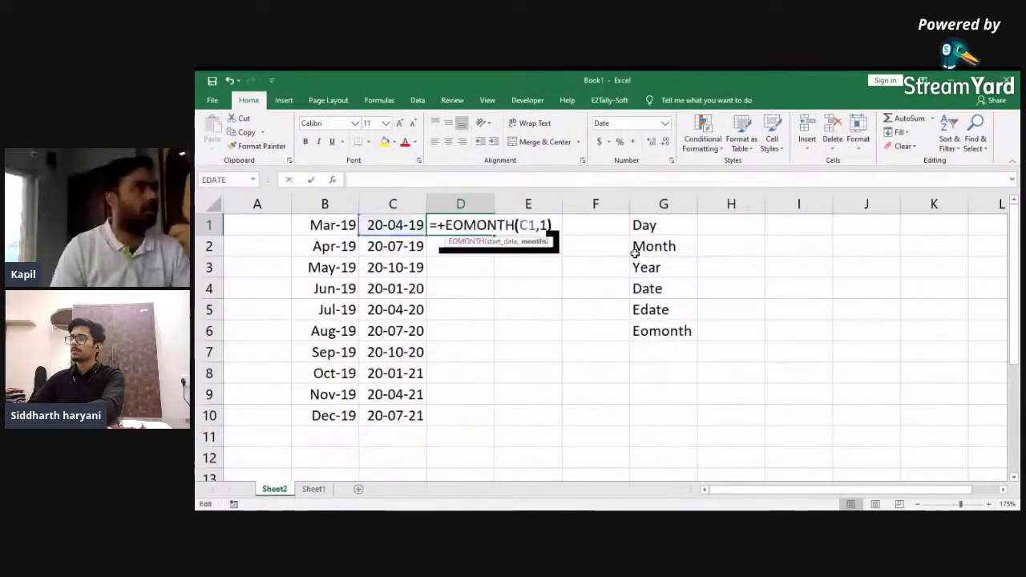
pyautogui.press('BackSpace')
pyautogui.press('BackSpace')
pyautogui.write('0)')
pyautogui.press('Return')
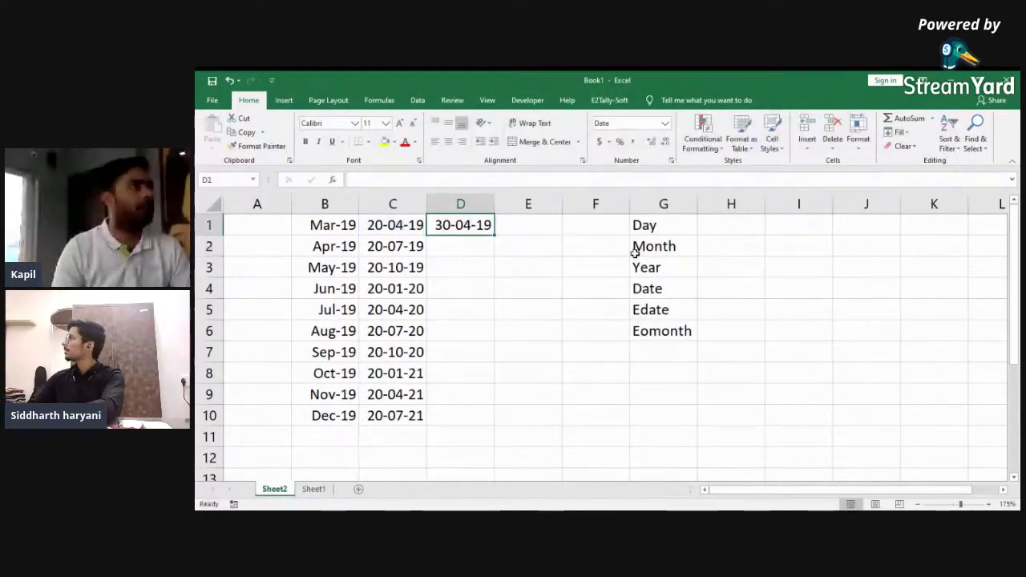
pyautogui.press('Up')
pyautogui.press('F2')
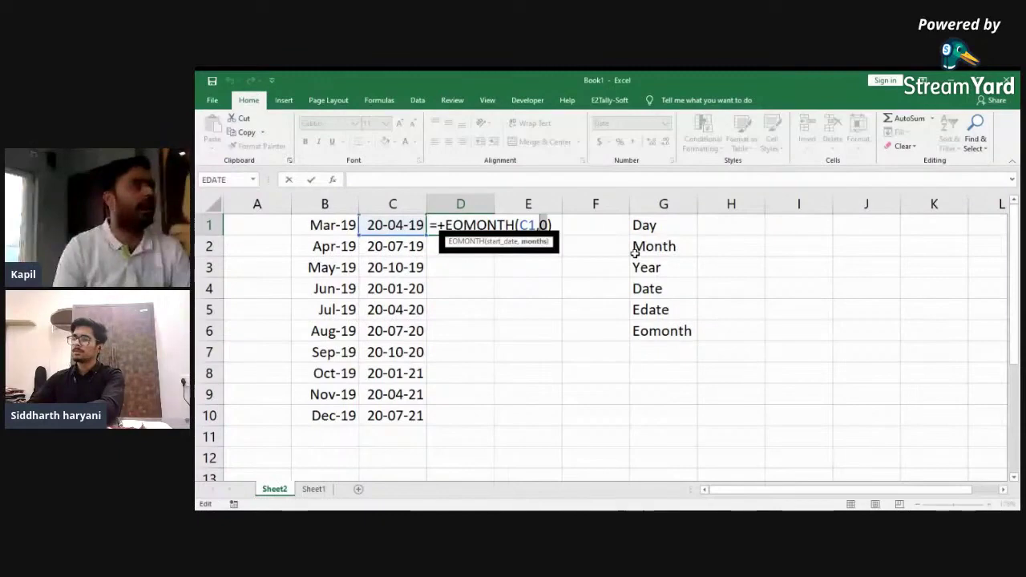
pyautogui.press('BackSpace')
pyautogui.press('BackSpace')
pyautogui.write('3)')
pyautogui.press('Return')
pyautogui.press('Up')
pyautogui.press('F2')
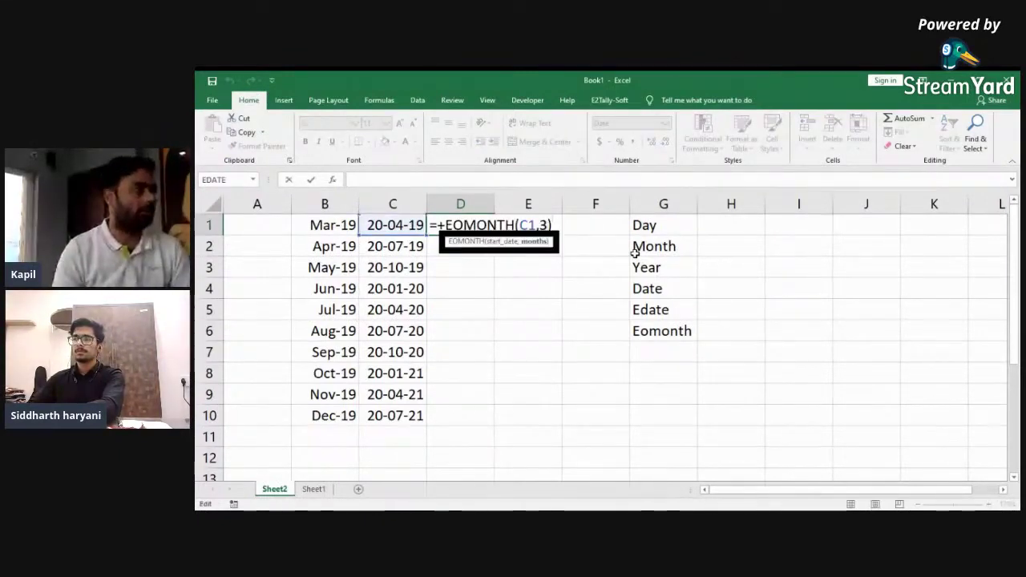
pyautogui.press('Escape')
# Fill the EOMONTH formula down D1:D10.
pyautogui.press('Left')
pyautogui.hotkey('ctrl', 'Down')
pyautogui.press('Right')
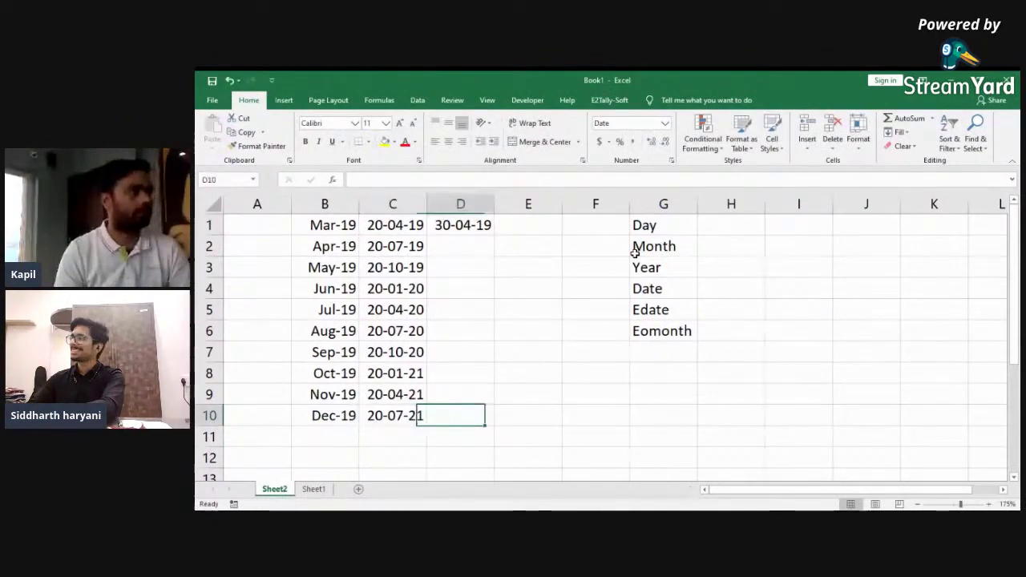
pyautogui.hotkey('ctrl', 'shift', 'Up')
pyautogui.hotkey('ctrl', 'd')
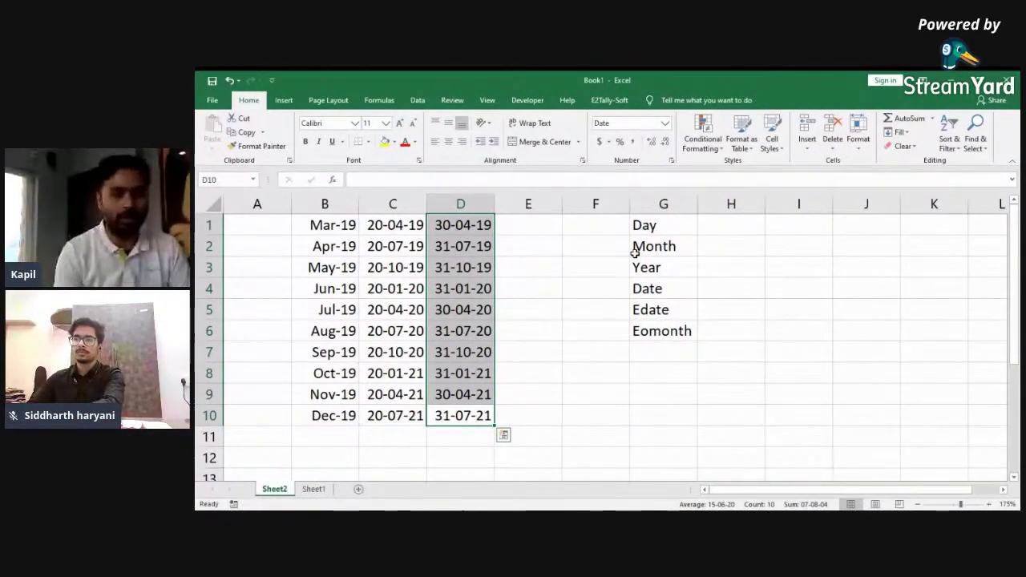
pyautogui.press('Right')
pyautogui.press('Right')
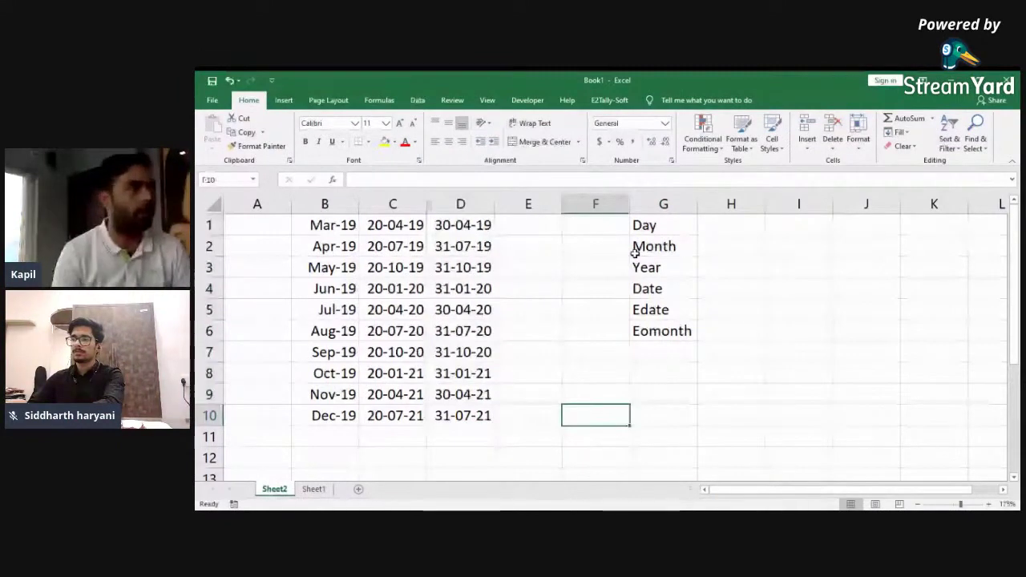
# Start a NETWORKDAYS entry in G7, then cancel it.
pyautogui.press('Right')
pyautogui.press('Up')
pyautogui.press('Up')
pyautogui.press('Up')
pyautogui.hotkey('ctrl', 'Up')
pyautogui.press('Down')
pyautogui.press('Down')
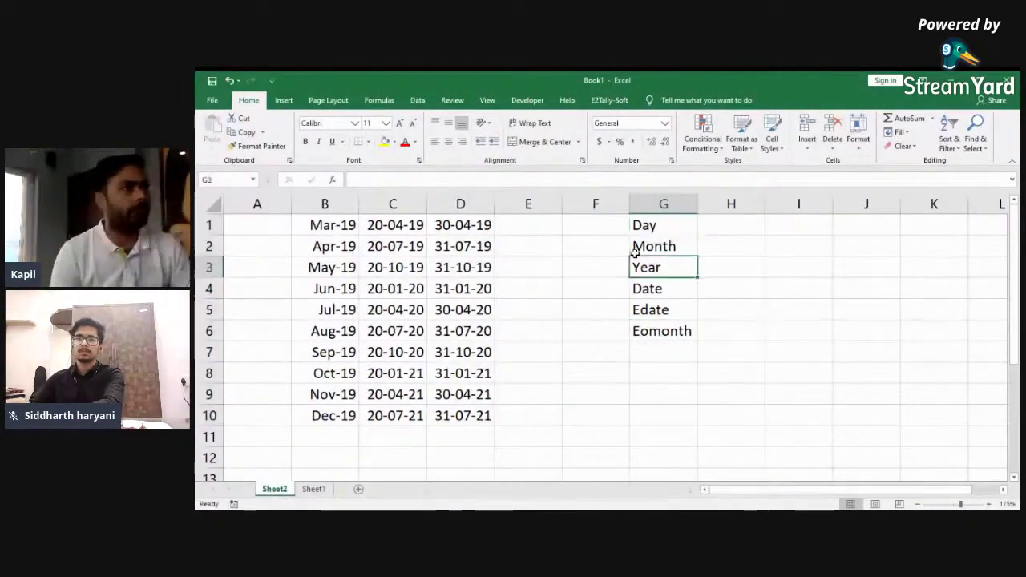
pyautogui.press('Down')
pyautogui.press('Down')
pyautogui.press('Down')
pyautogui.press('Down')
pyautogui.press('Up')
pyautogui.press('Up')
pyautogui.press('Down')
pyautogui.press('Down')
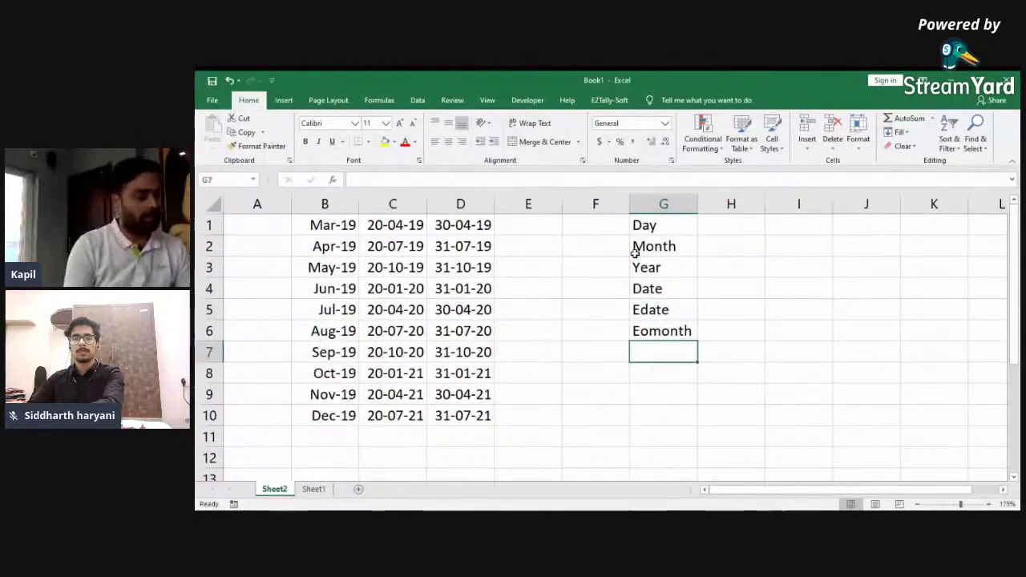
pyautogui.write('n')
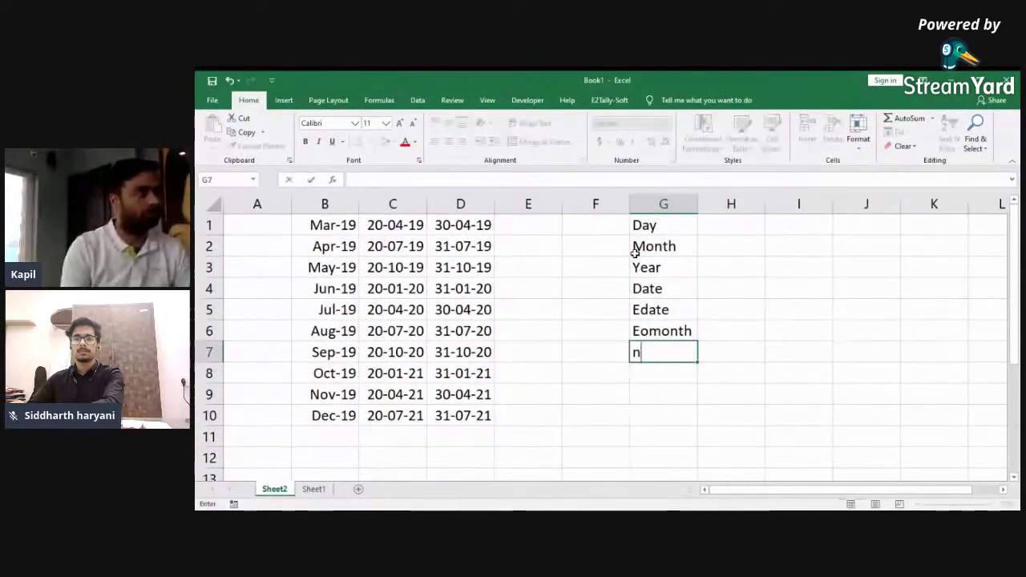
pyautogui.press('BackSpace')
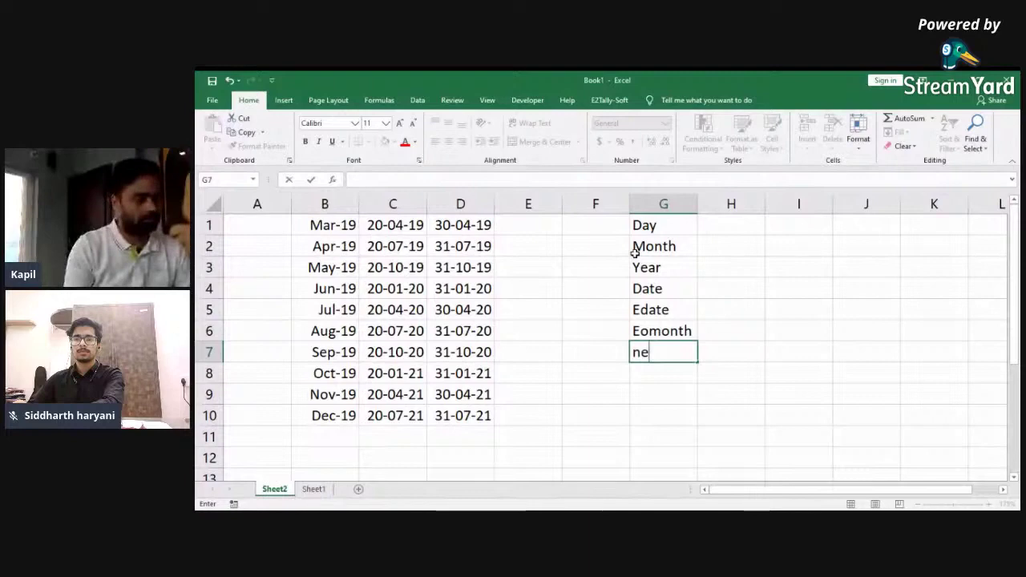
pyautogui.press('BackSpace')
pyautogui.press('BackSpace')
pyautogui.write('+n')
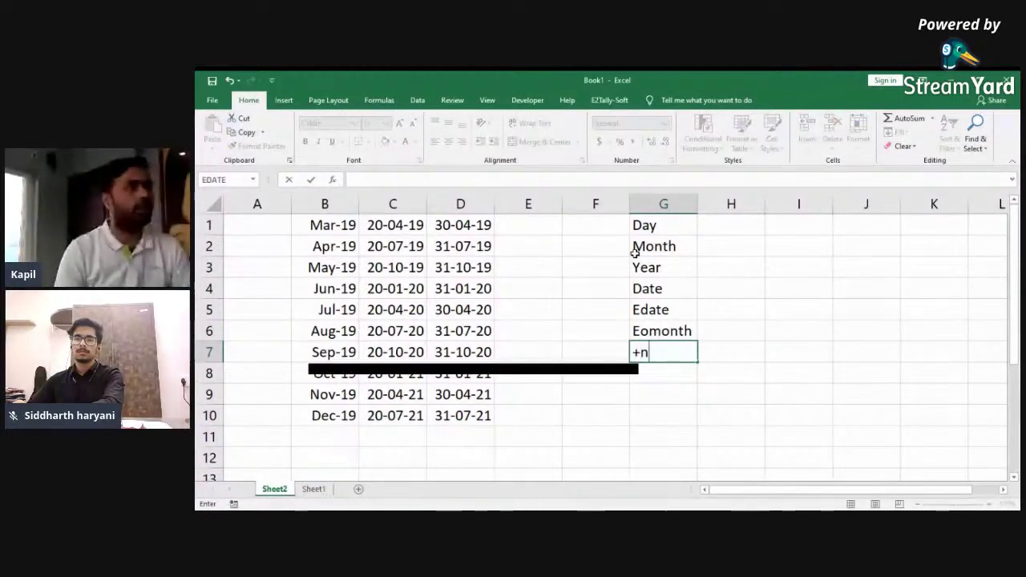
pyautogui.write('et')
pyautogui.press('Tab')
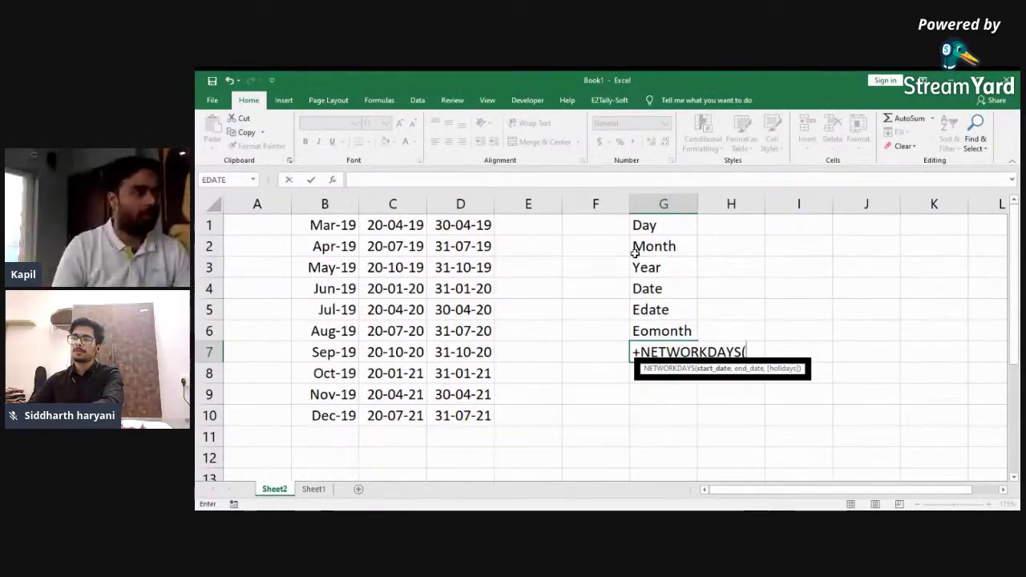
pyautogui.press('Escape')
# Enter the start date 01/01/2020 in I1 and end date 31/12/20 in I2.
pyautogui.press('Right')
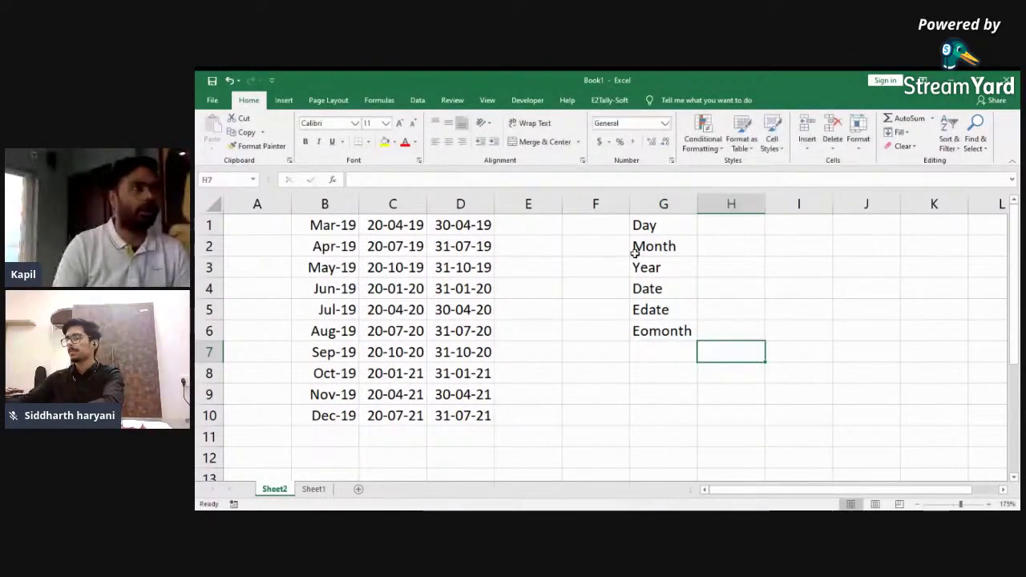
pyautogui.hotkey('ctrl', 'Up')
pyautogui.press('Right')
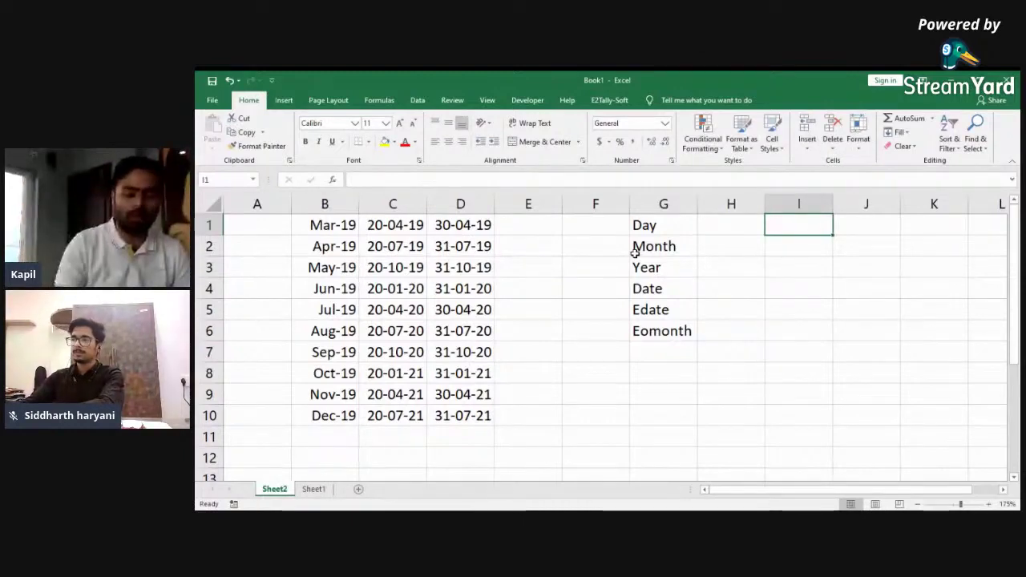
pyautogui.write('01/01/202')
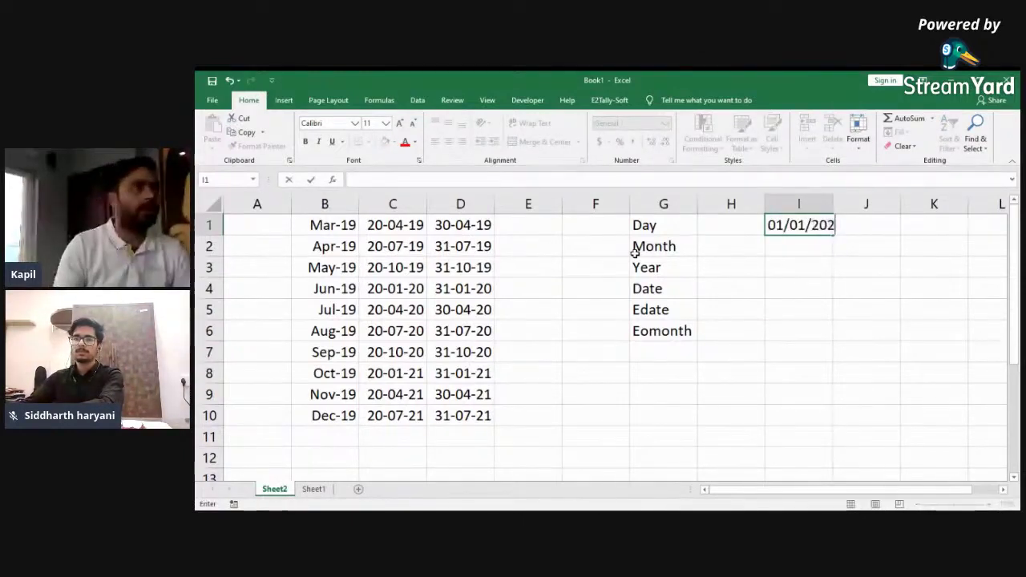
pyautogui.write('0')
pyautogui.press('Return')
pyautogui.write('31/')
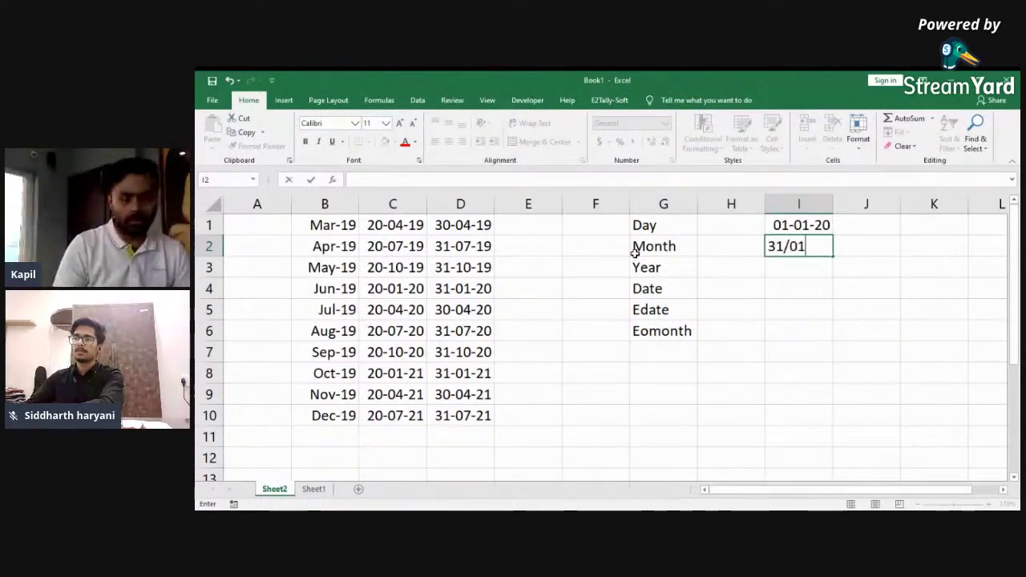
pyautogui.write('12/20')
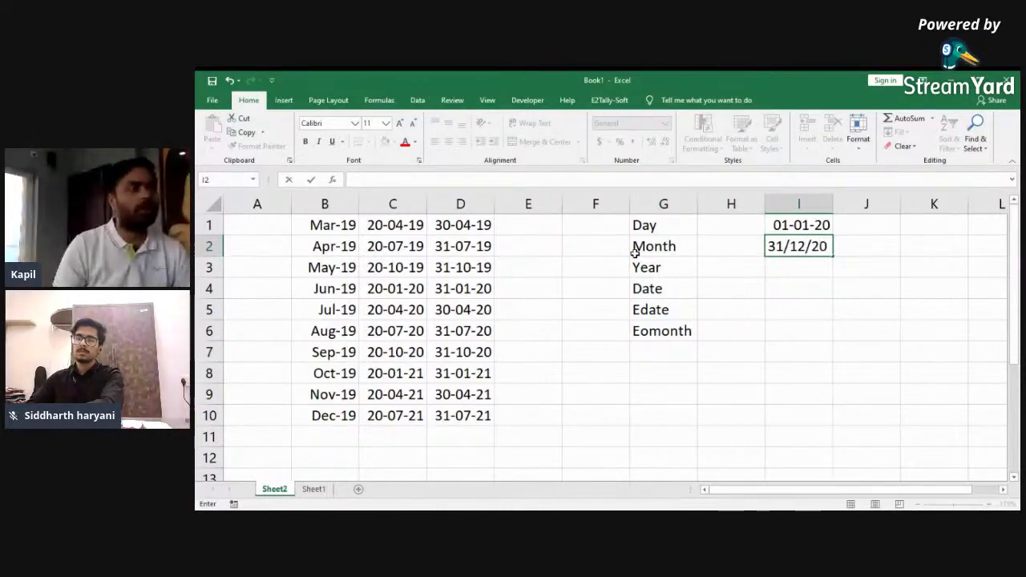
pyautogui.press('Return')
pyautogui.press('Return')
pyautogui.press('Return')
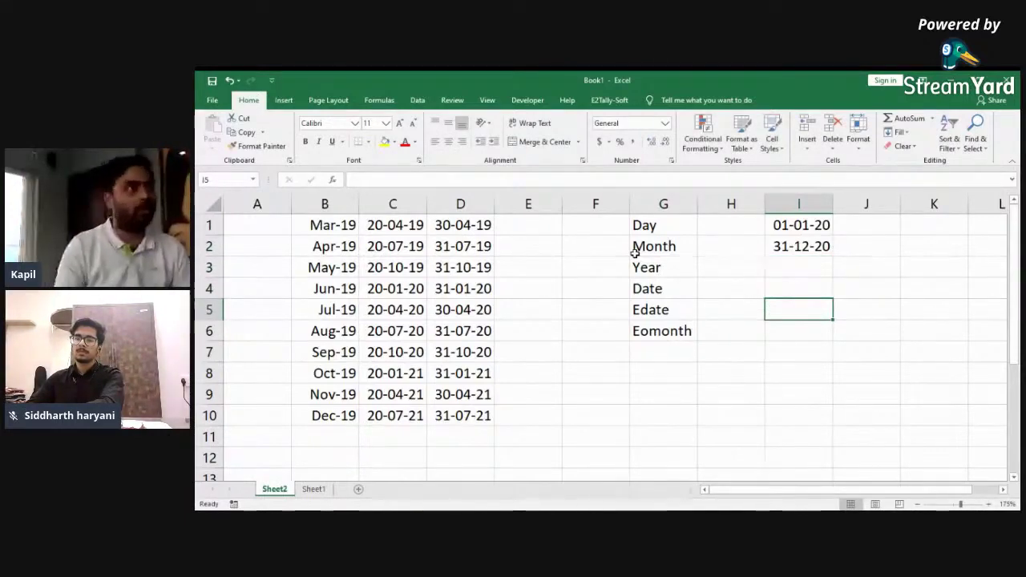
# Enter =+NETWORKDAYS(I1,I2) in I4 to count working days between the dates.
pyautogui.press('Up')
pyautogui.write('+')
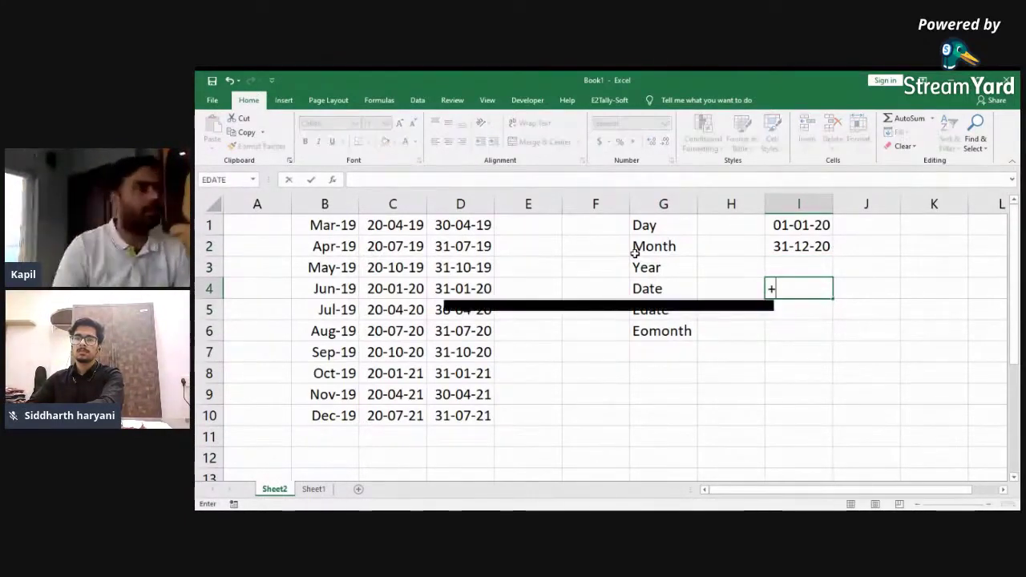
pyautogui.write('net')
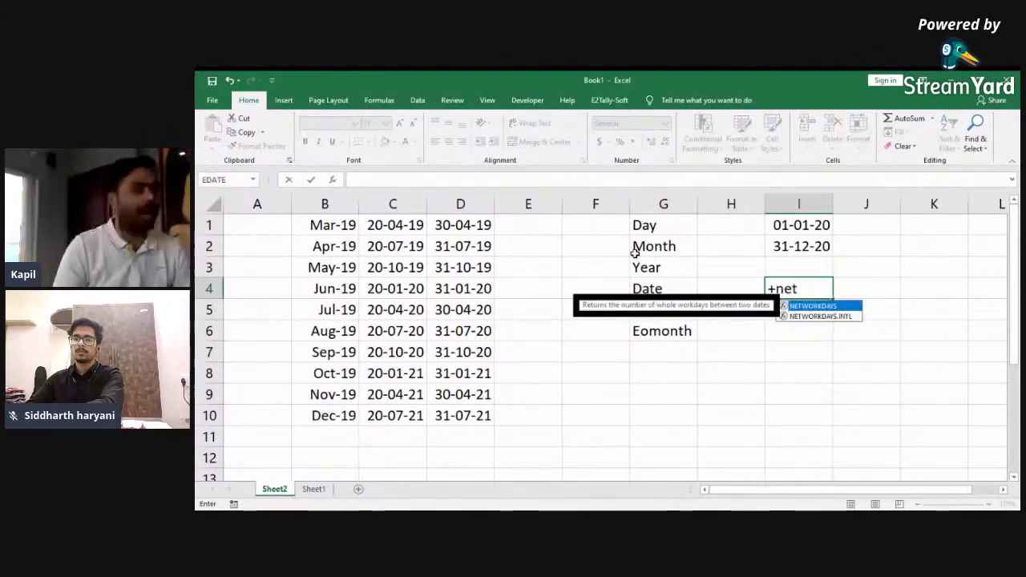
pyautogui.press('Tab')
pyautogui.press('Up')
pyautogui.press('Up')
pyautogui.press('Up')
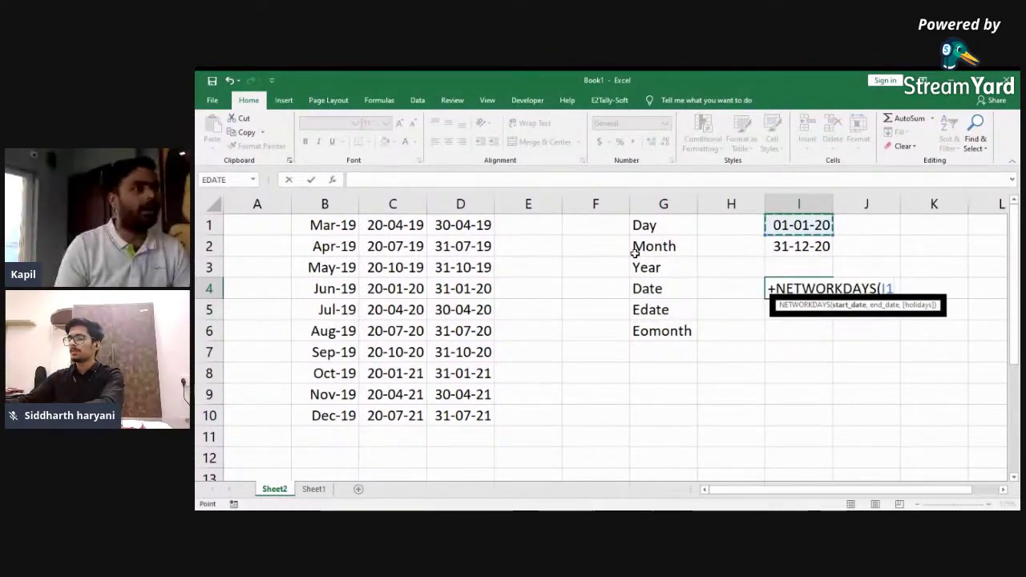
pyautogui.write(',')
pyautogui.press('Up')
pyautogui.press('Up')
pyautogui.press('Up')
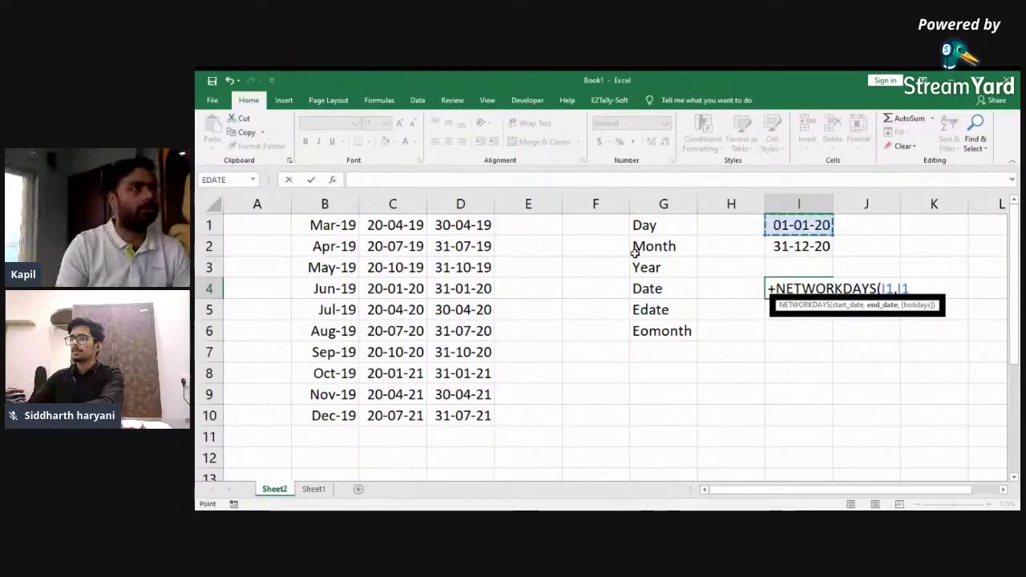
pyautogui.write(')')
pyautogui.press('BackSpace')
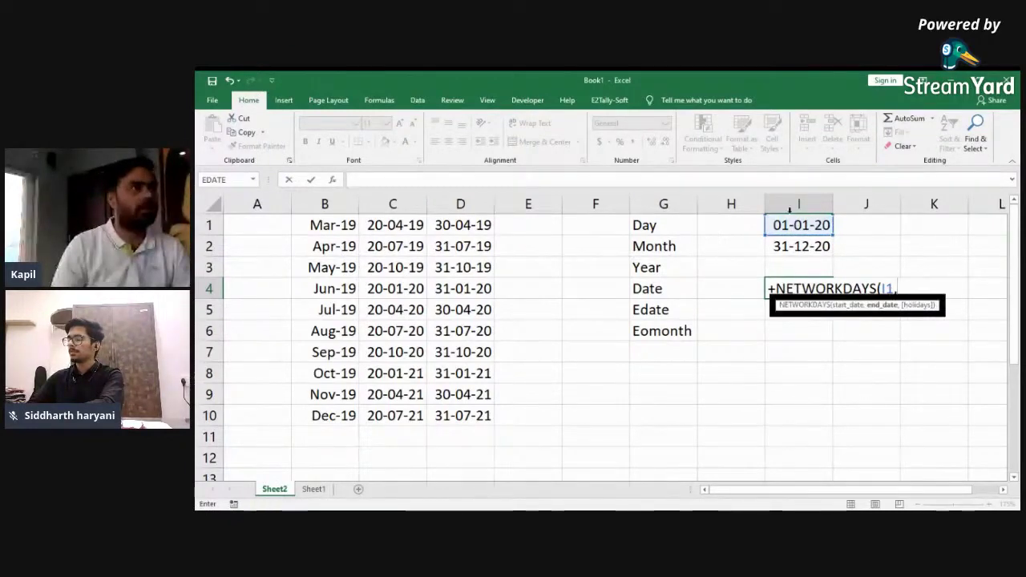
pyautogui.click(800, 247)
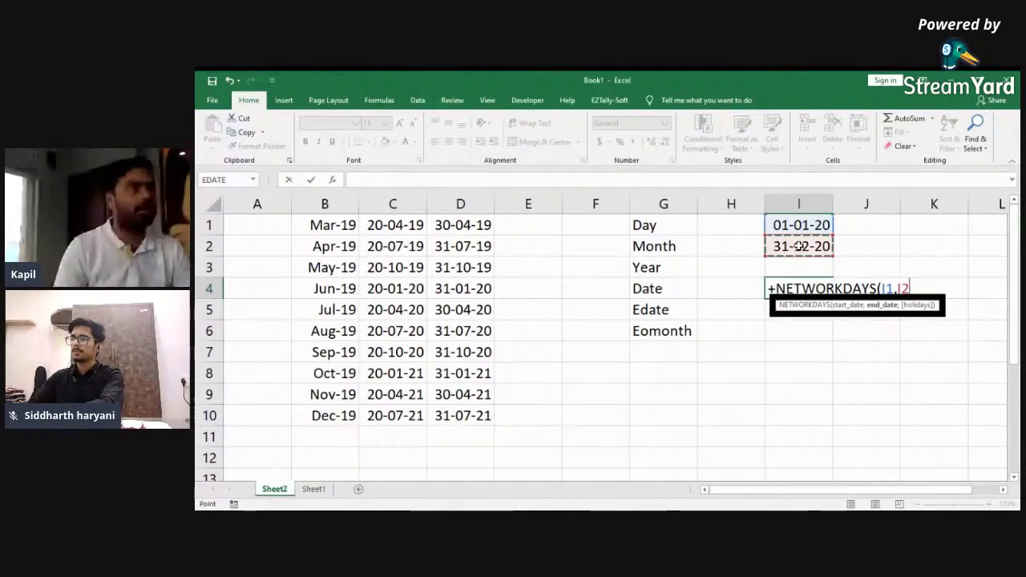
pyautogui.write(')')
pyautogui.press('Return')
# Add a holidays argument of 10 to the NETWORKDAYS formula in I4.
pyautogui.press('Up')
pyautogui.press('F2')
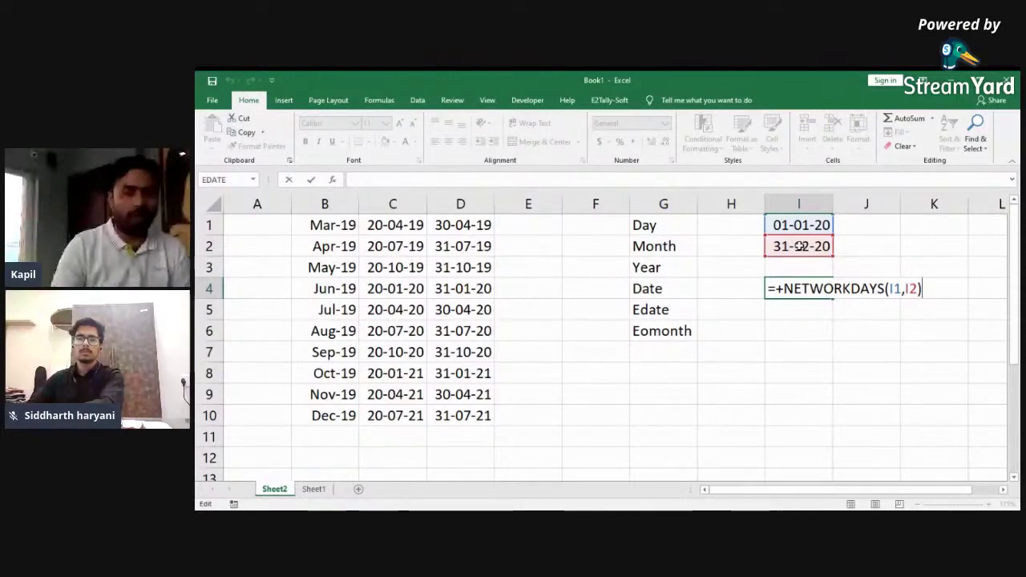
pyautogui.press('Left')
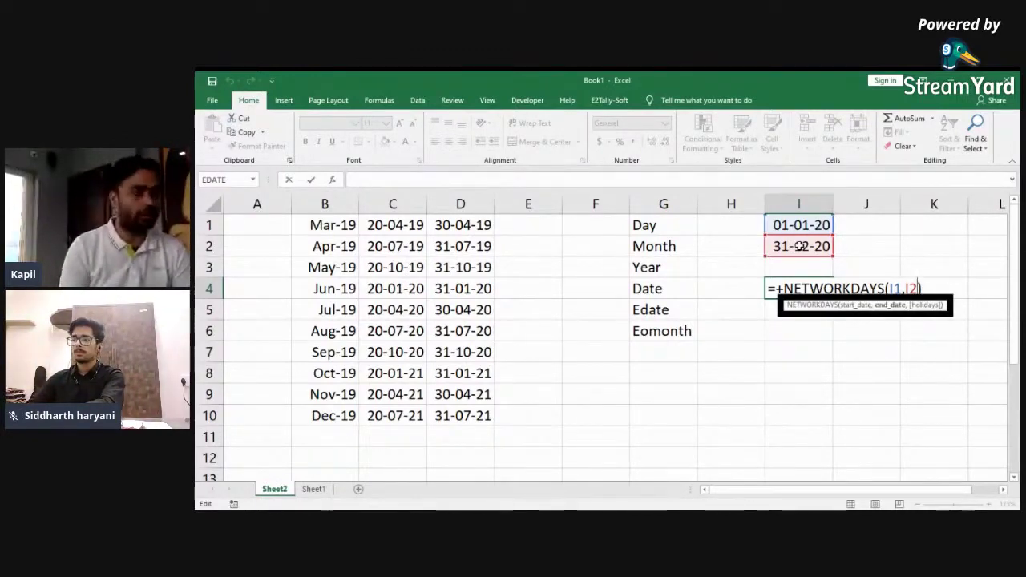
pyautogui.write(',10')
pyautogui.press('Return')
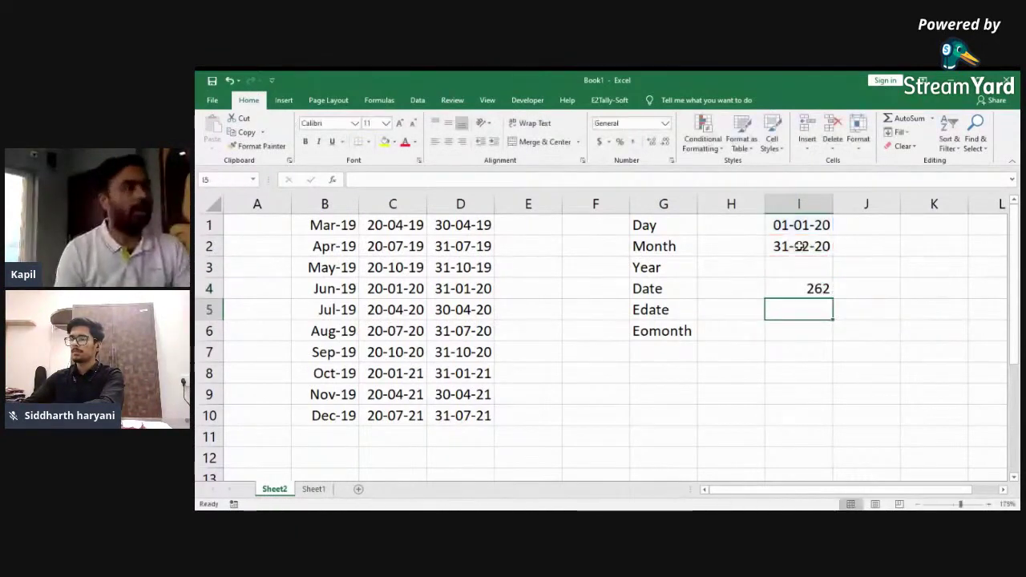
# Remove the 10 holidays argument from I4's NETWORKDAYS formula.
pyautogui.press('Up')
pyautogui.press('F2')
pyautogui.press('Left')
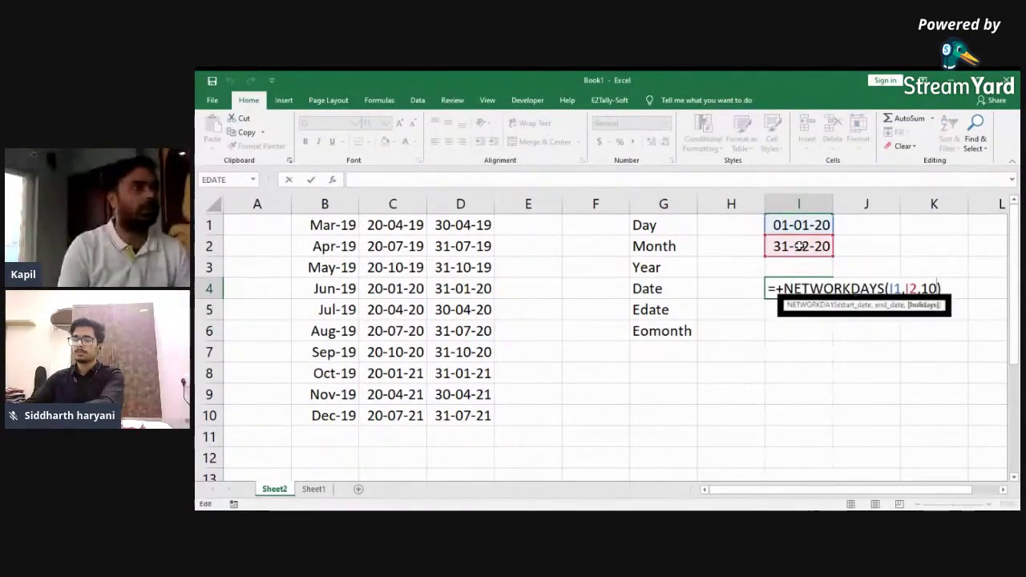
pyautogui.press('BackSpace')
pyautogui.press('BackSpace')
pyautogui.press('BackSpace')
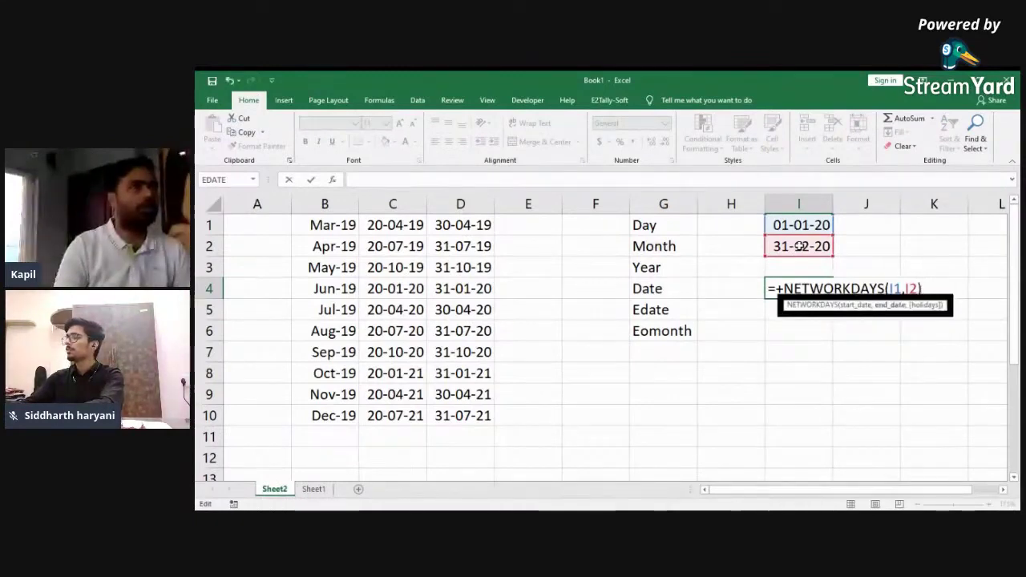
pyautogui.press('Return')
# Enter the holiday dates 26-01-20, 15-08-20 and 02-10-20 in K1:K3.
pyautogui.press('Up')
pyautogui.press('Up')
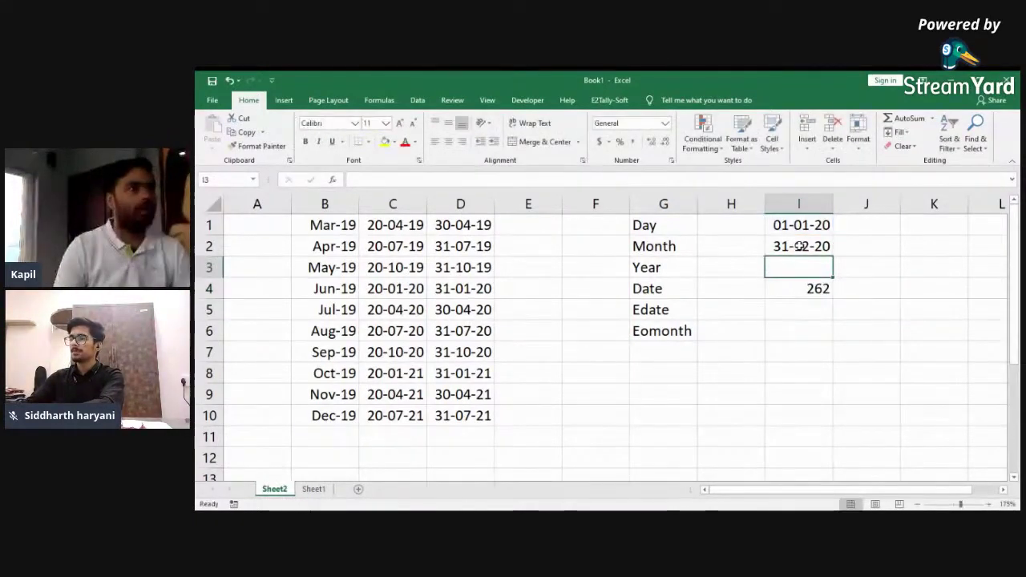
pyautogui.press('Up')
pyautogui.press('Up')
pyautogui.press('Right')
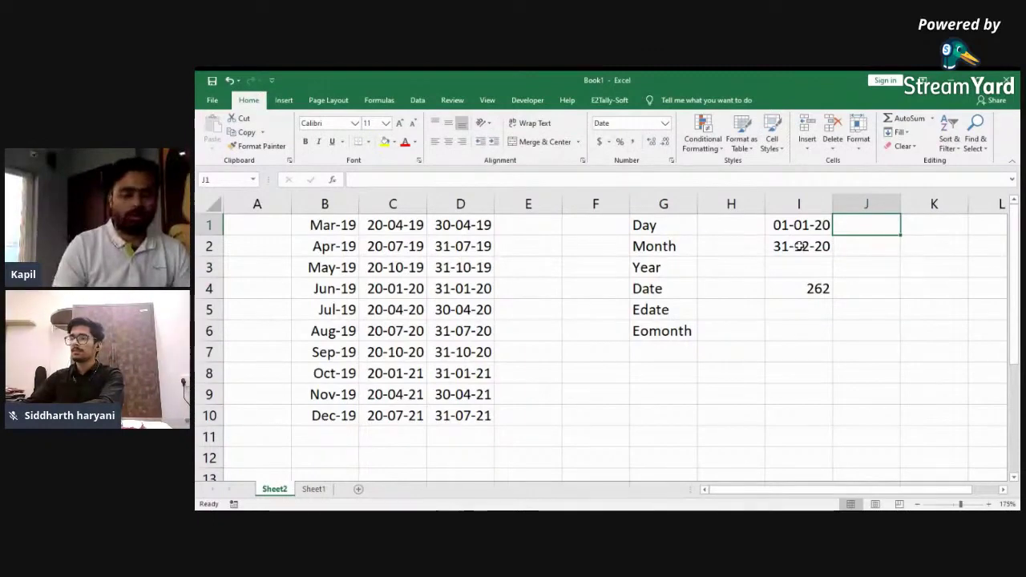
pyautogui.press('Right')
pyautogui.hotkey('ctrl', ';')
pyautogui.press('Return')
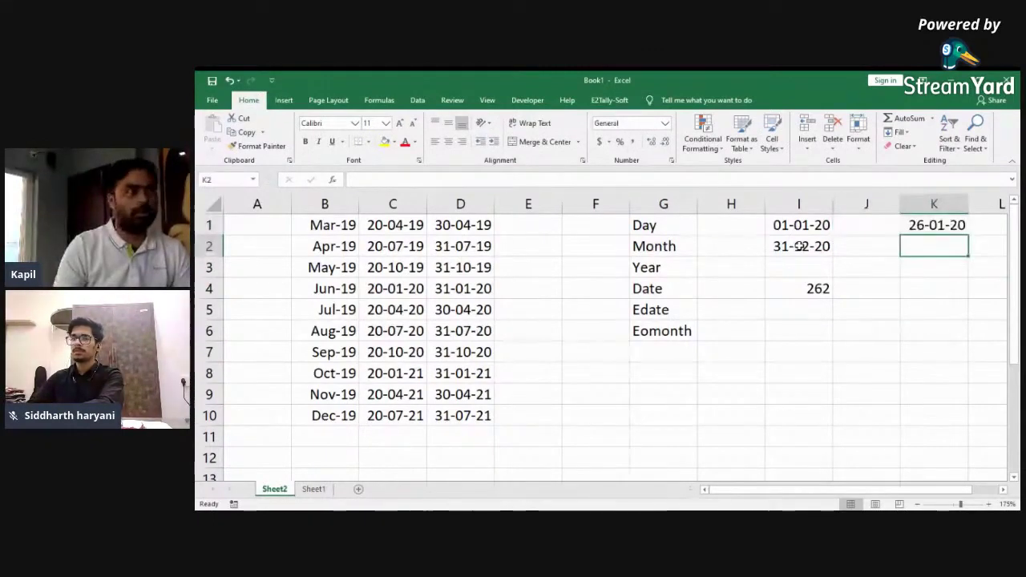
pyautogui.write('15/08/2')
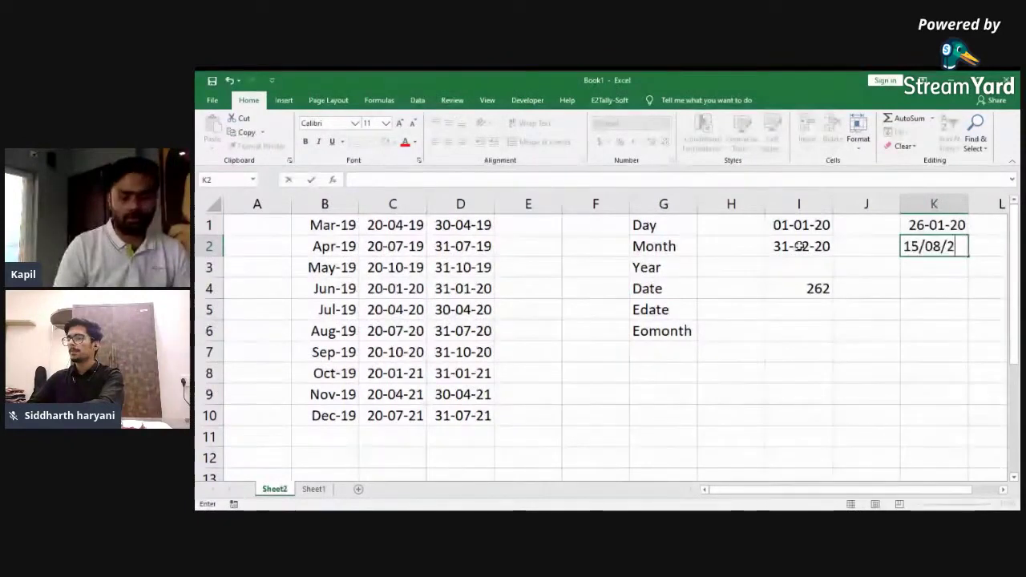
pyautogui.write('020')
pyautogui.press('Return')
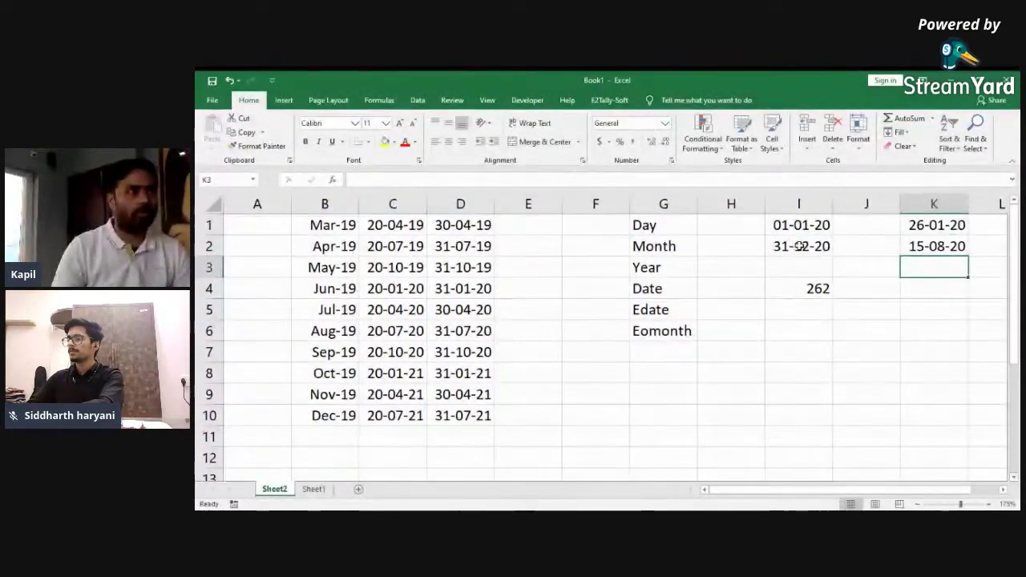
pyautogui.write('02/10/2020')
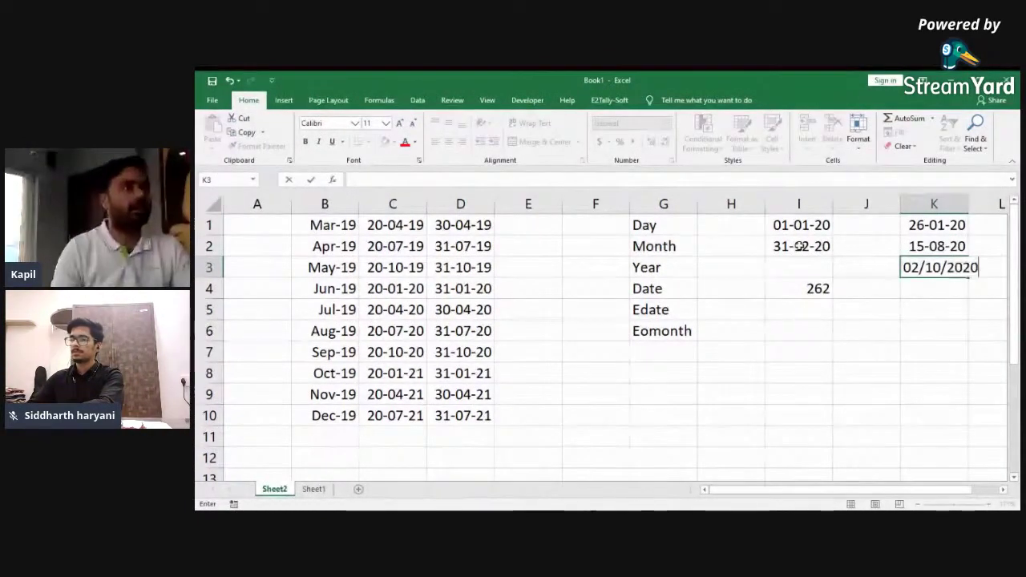
pyautogui.click(800, 289)
# Add the column K holiday range to I4's NETWORKDAYS formula, giving 261.
pyautogui.press('F2')
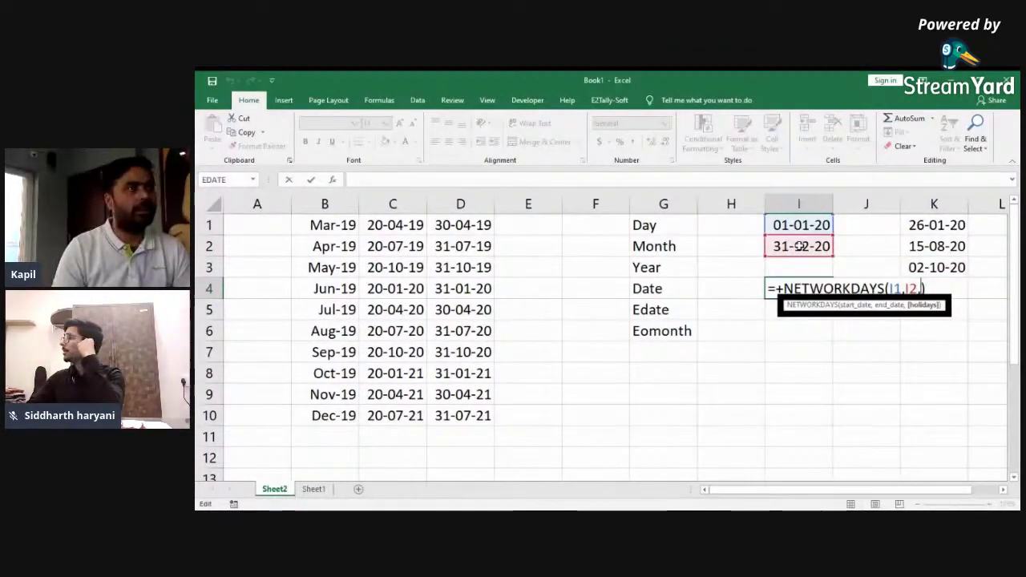
pyautogui.click(923, 225)
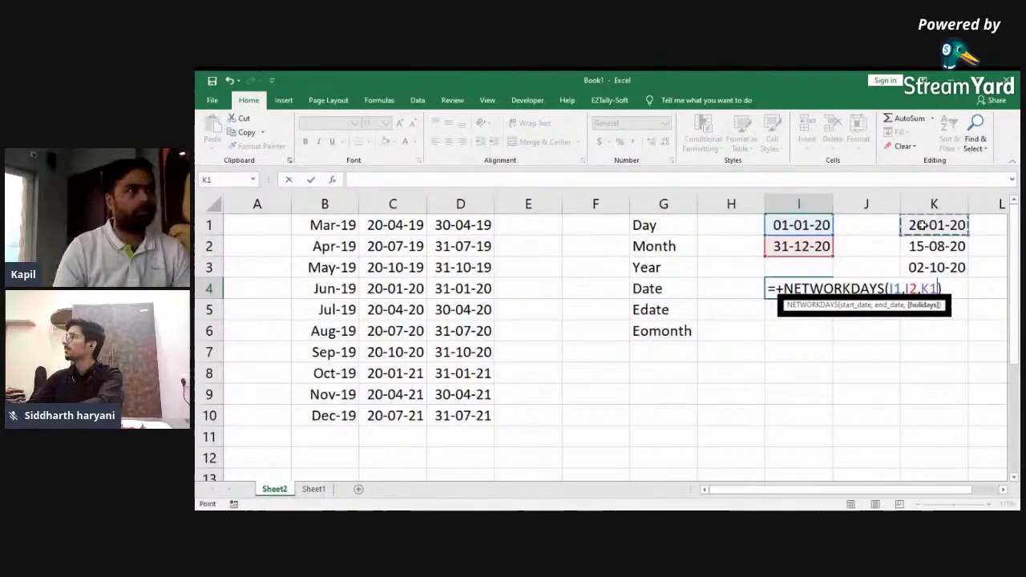
pyautogui.moveTo(922, 226); pyautogui.dragTo(934, 246)
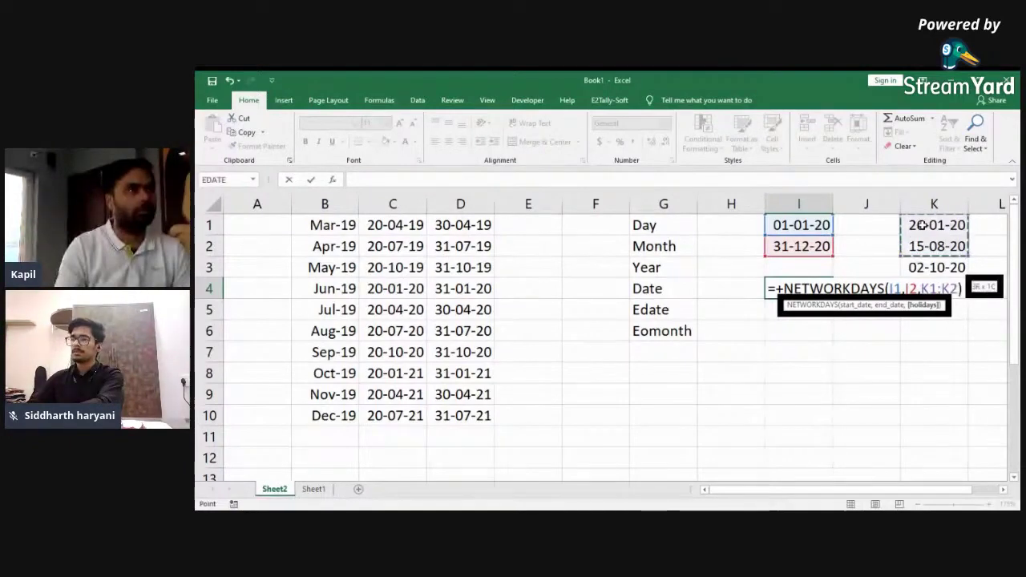
pyautogui.press('Return')
pyautogui.press('Up')
pyautogui.press('F2')
pyautogui.press('Escape')
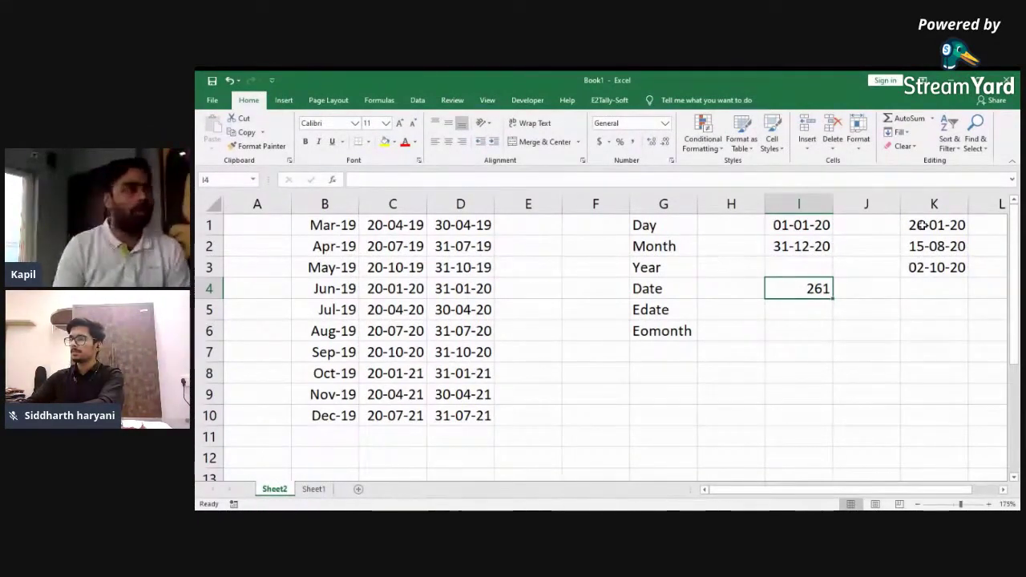
# Label cell G7, below Eomonth, as networkingdays.
pyautogui.press('Left')
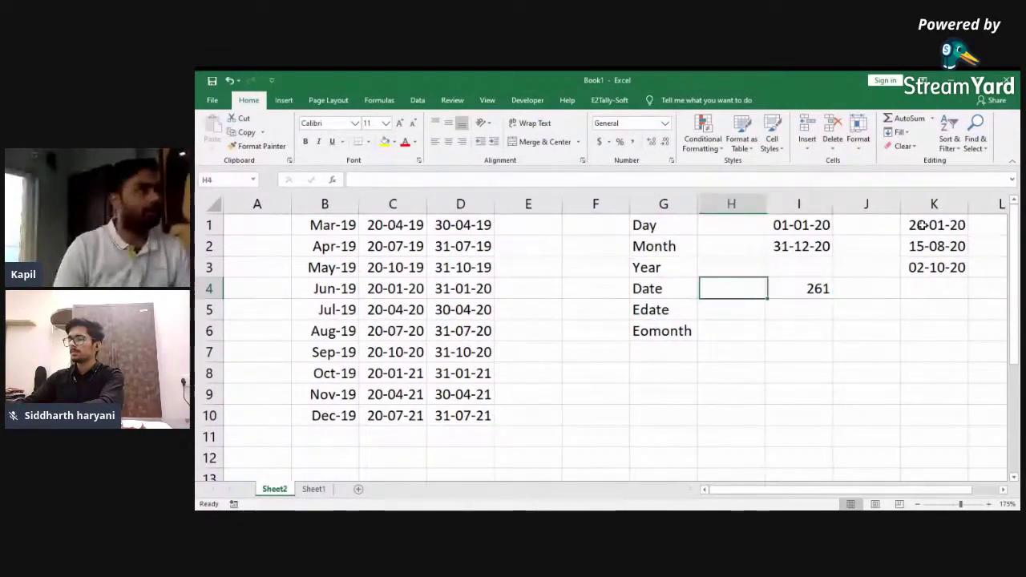
pyautogui.press('Left')
pyautogui.press('Down')
pyautogui.press('Down')
pyautogui.press('Down')
pyautogui.write('n')
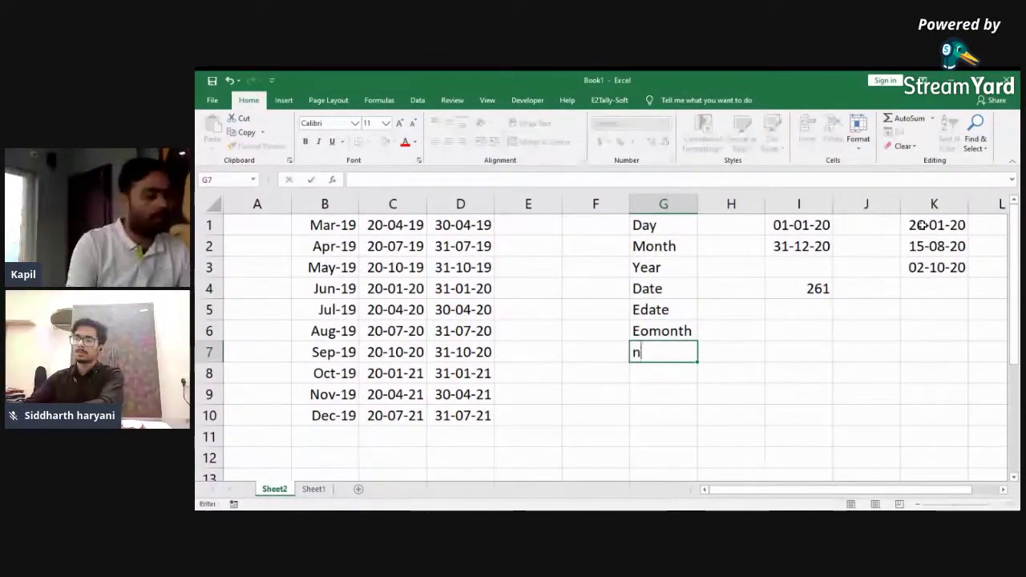
pyautogui.write('etwork')
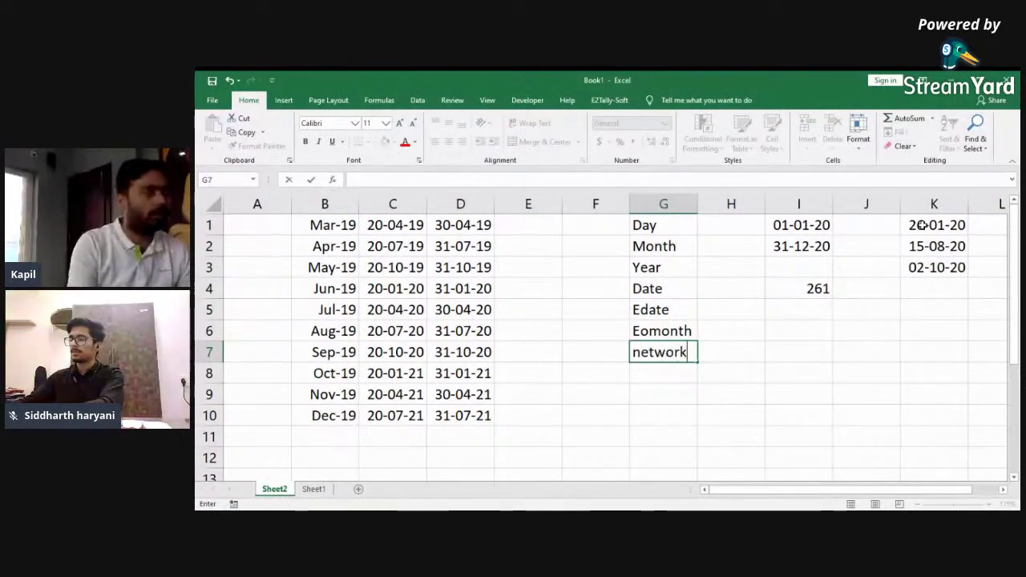
pyautogui.write('ingdays')
pyautogui.press('Return')
# Discard I4's old NETWORKDAYS formula and begin a new entry with +net.
pyautogui.press('Up')
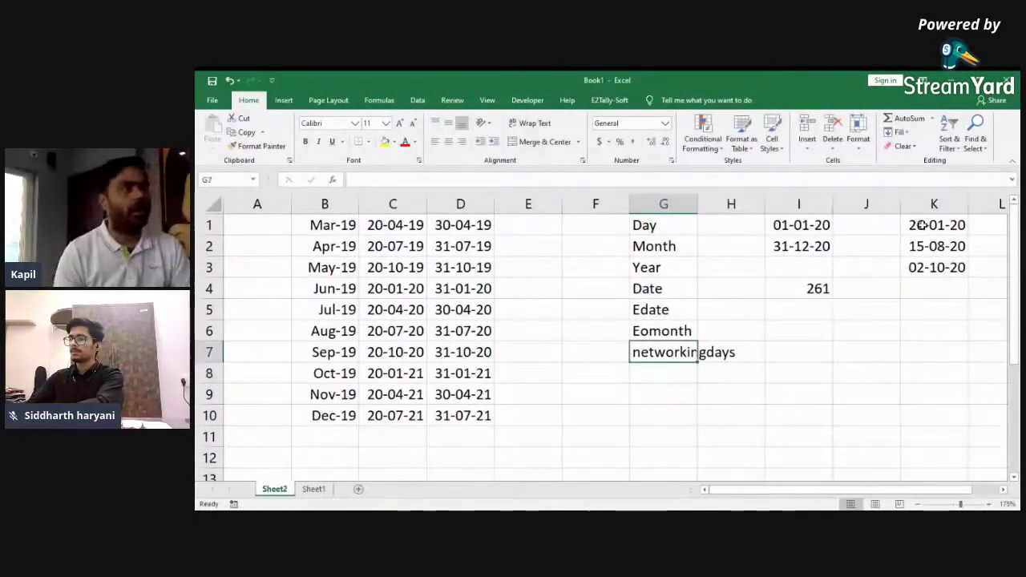
pyautogui.hotkey('ctrl', 'Up')
pyautogui.press('Right')
pyautogui.press('Right')
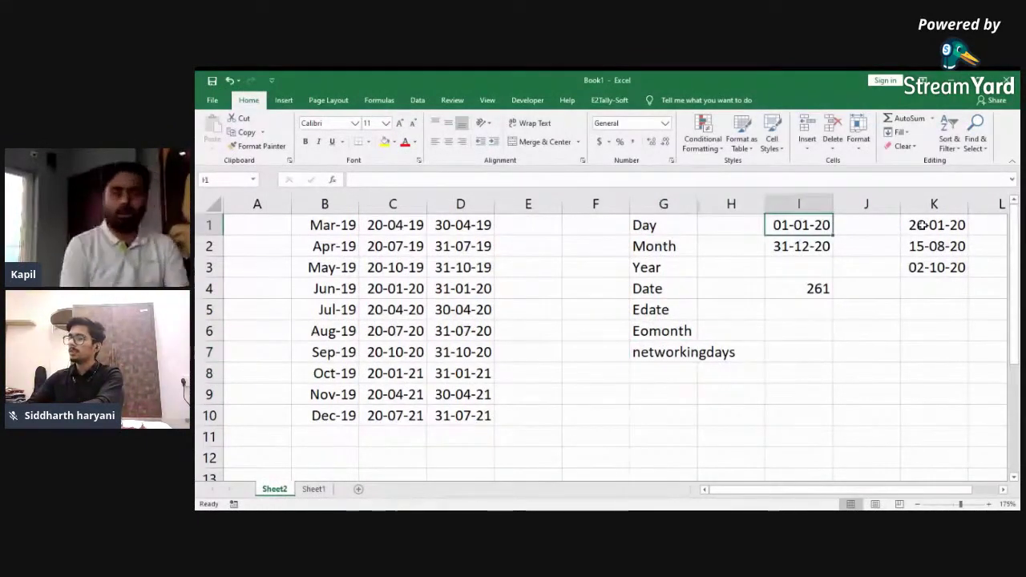
pyautogui.press('Down')
pyautogui.press('Down')
pyautogui.press('Down')
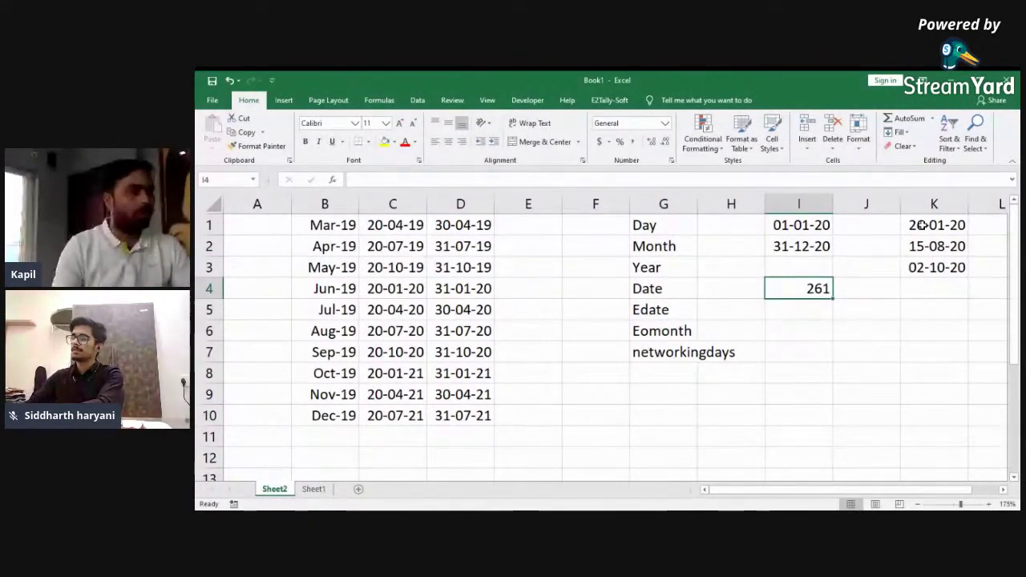
pyautogui.press('F2')
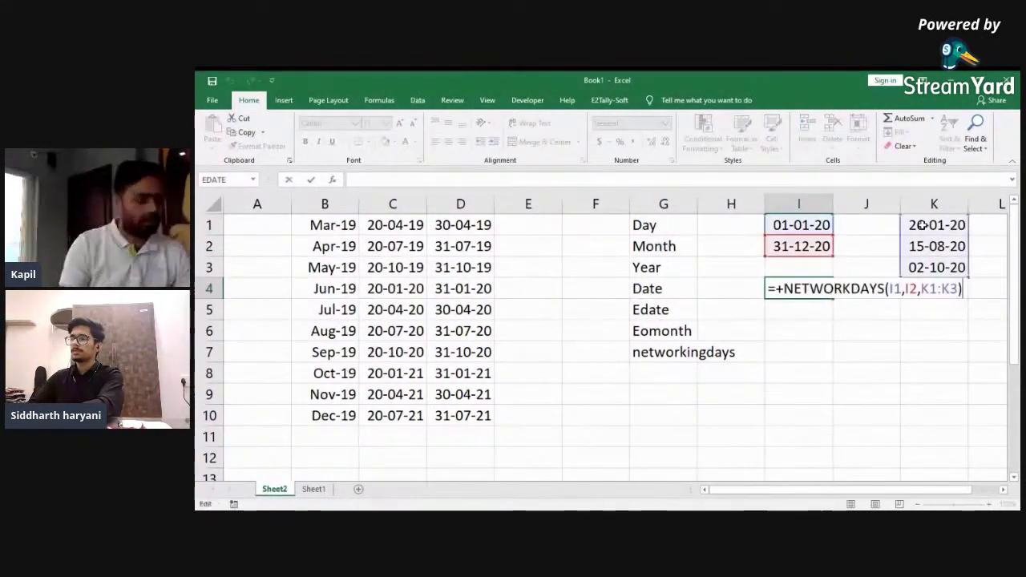
pyautogui.press('Escape')
pyautogui.write('+n')
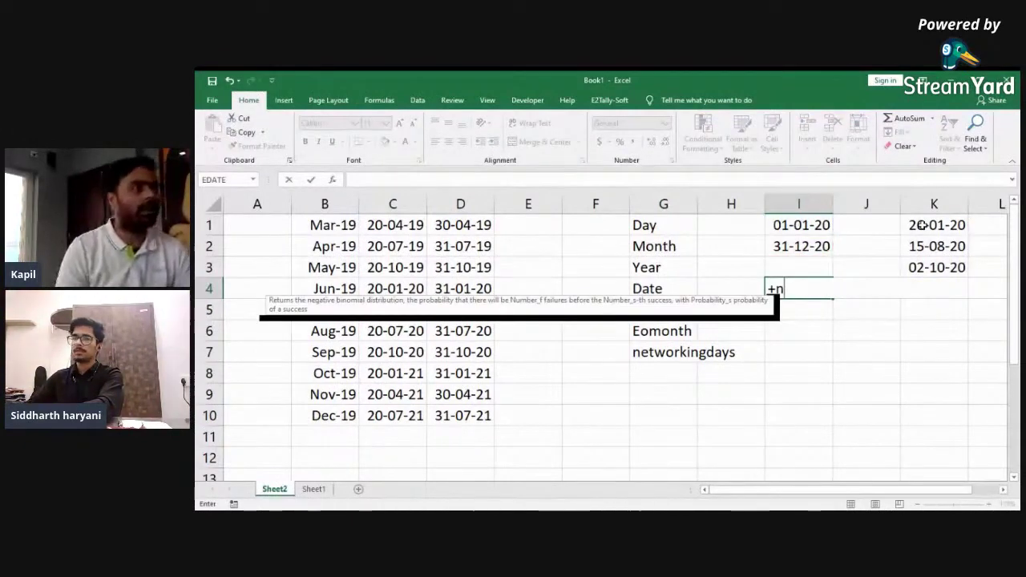
pyautogui.write('et')
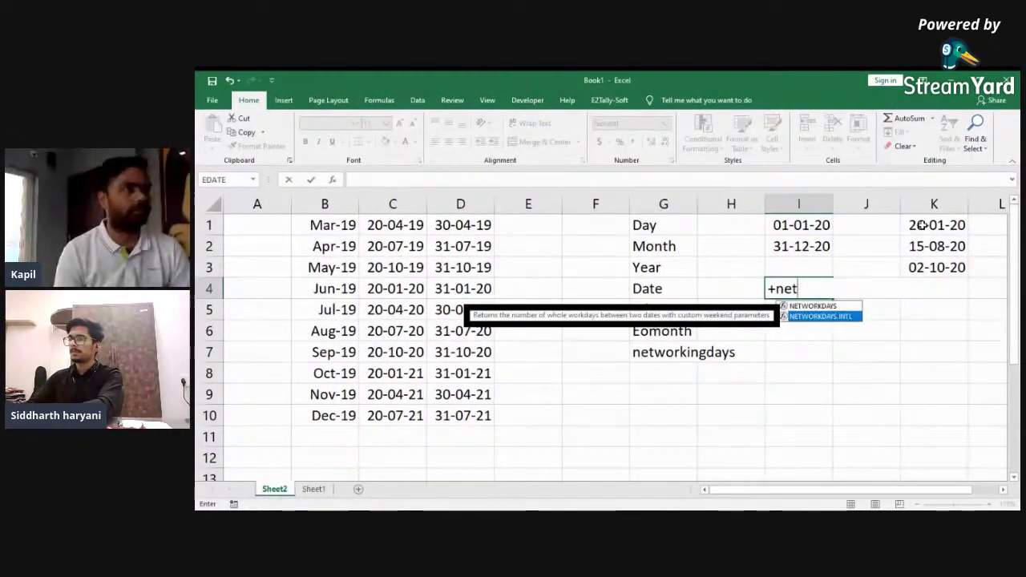
# Start NETWORKDAYS.INTL in I4 with start date I1 and end date I2.
pyautogui.press('Tab')
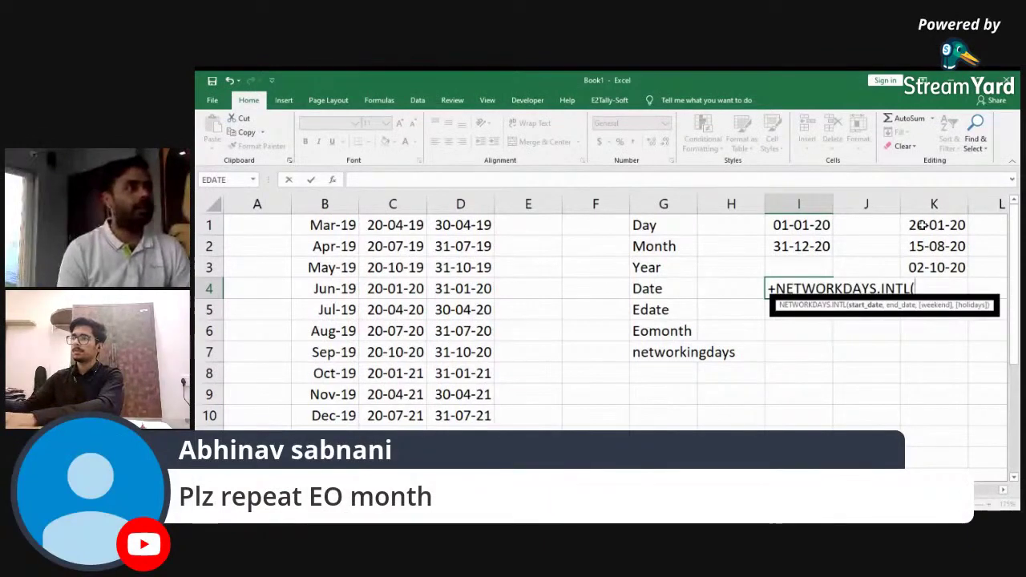
pyautogui.press('Up')
pyautogui.press('Up')
pyautogui.press('Up')
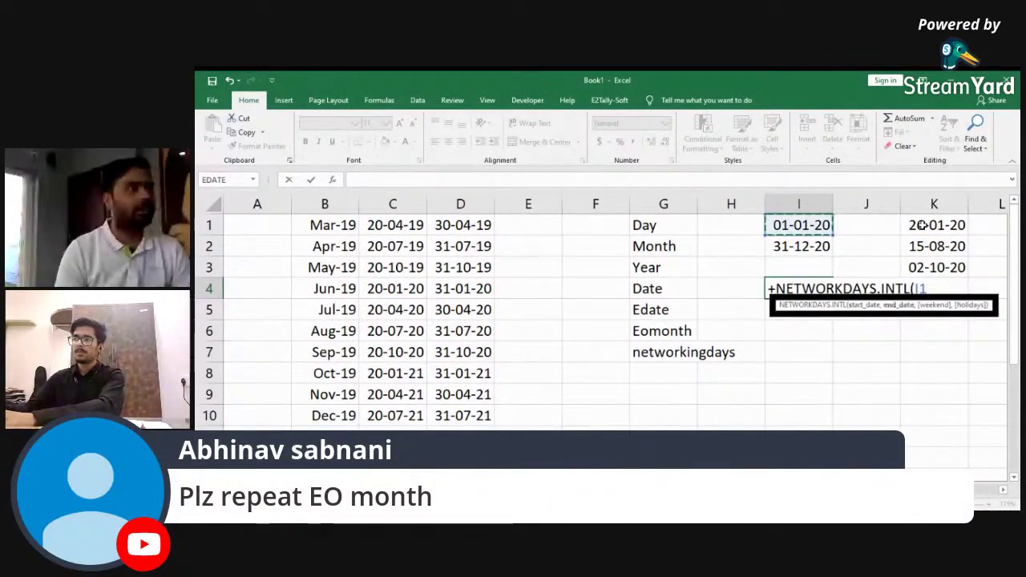
pyautogui.write(',')
pyautogui.press('Up')
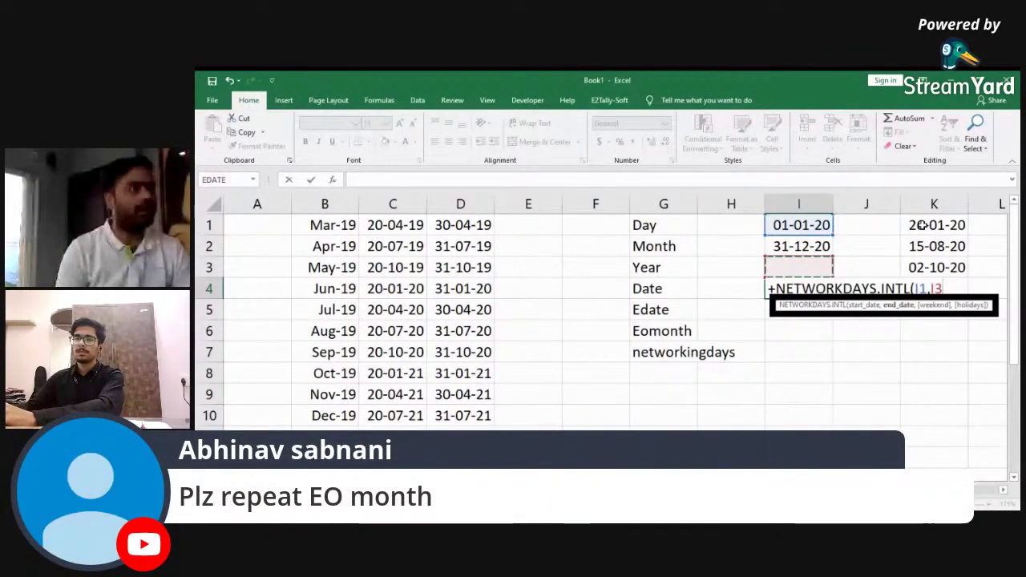
pyautogui.press('Up')
pyautogui.write(',')
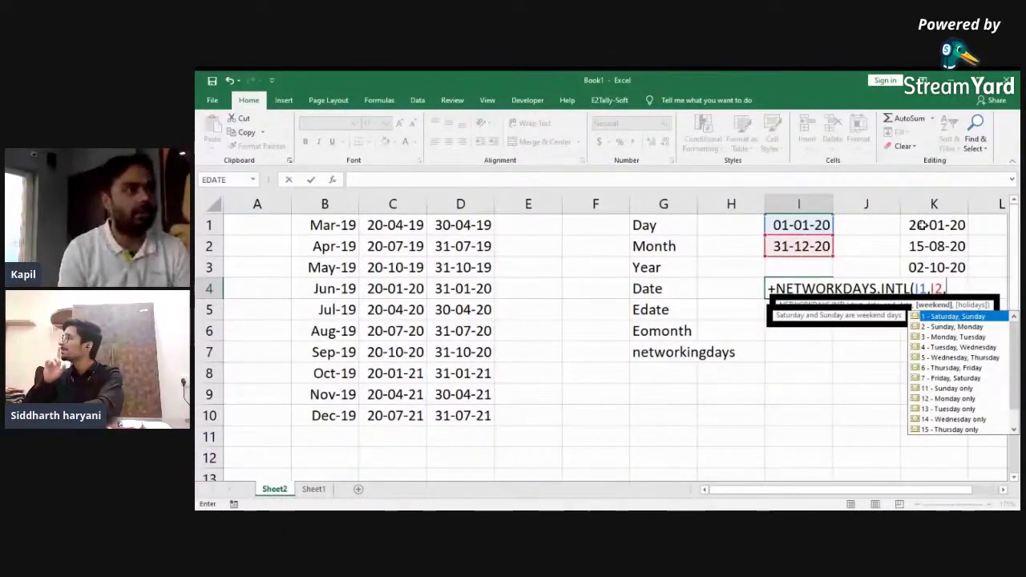
pyautogui.press('Down')
pyautogui.press('Down')
pyautogui.press('Down')
pyautogui.press('Down')
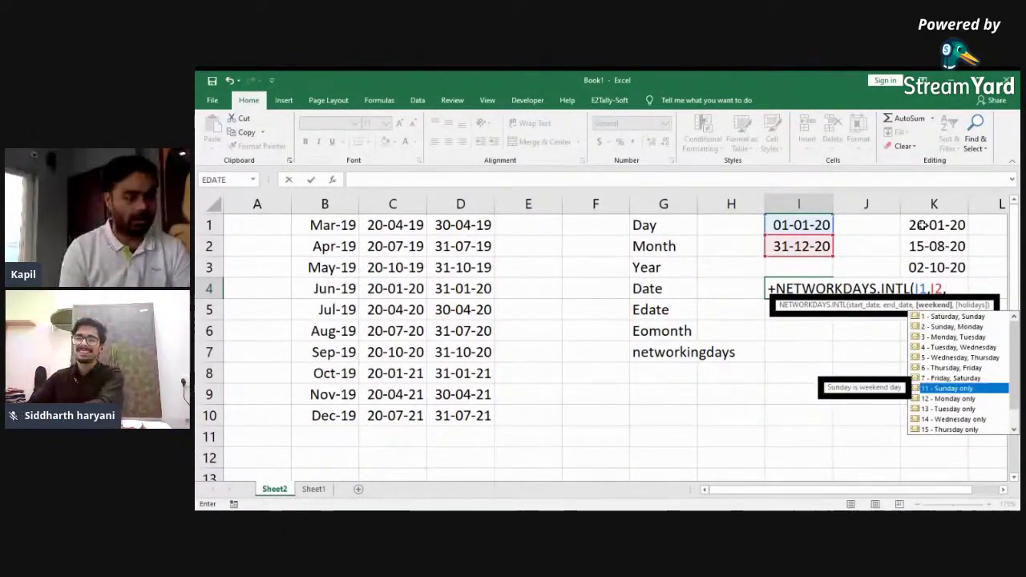
pyautogui.press('Down')
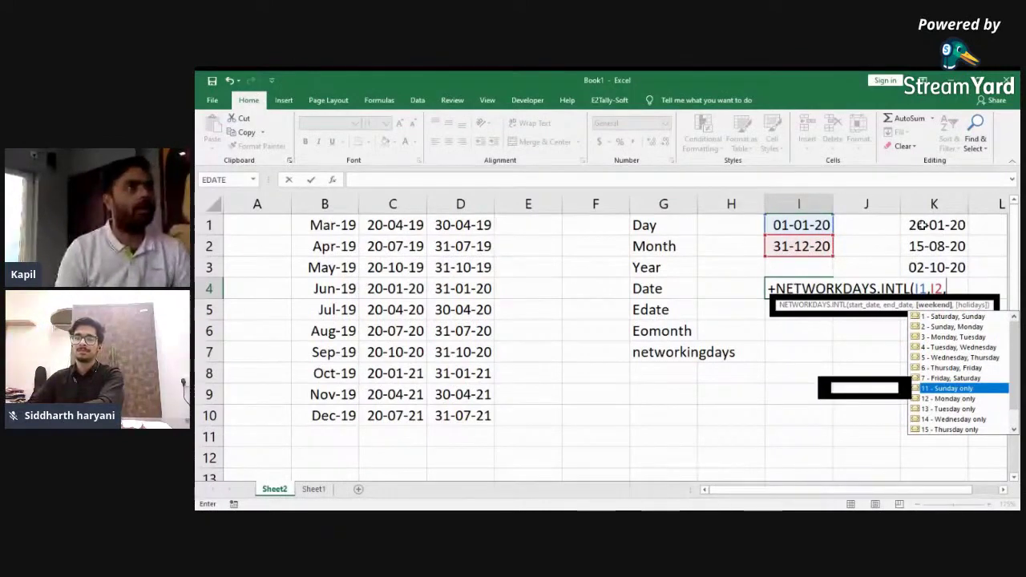
pyautogui.press('Escape')
# Complete it with weekend code 11 (Sundays only) and holidays K1:K3.
pyautogui.press('Up')
pyautogui.press('Up')
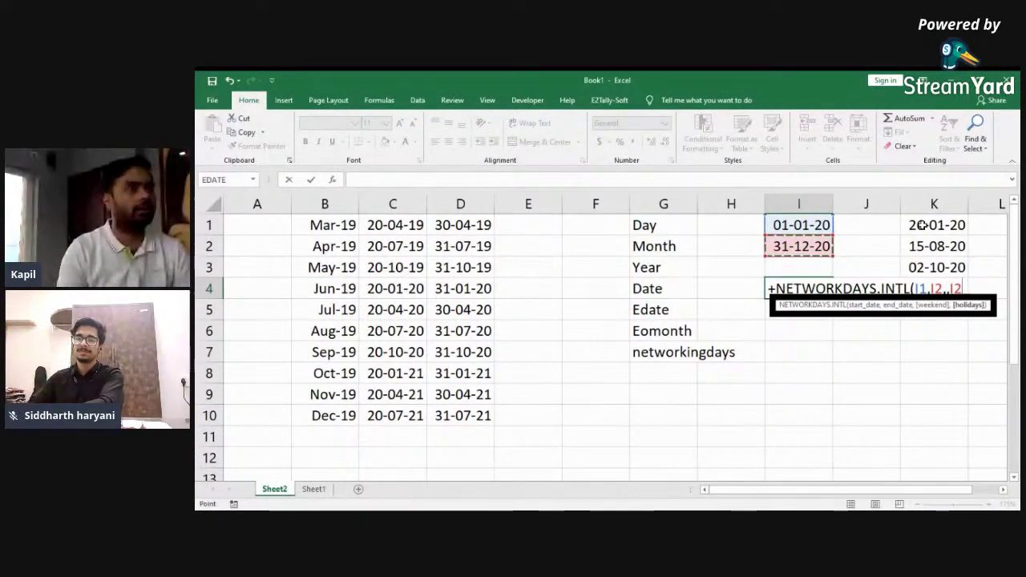
pyautogui.press('BackSpace')
pyautogui.press('BackSpace')
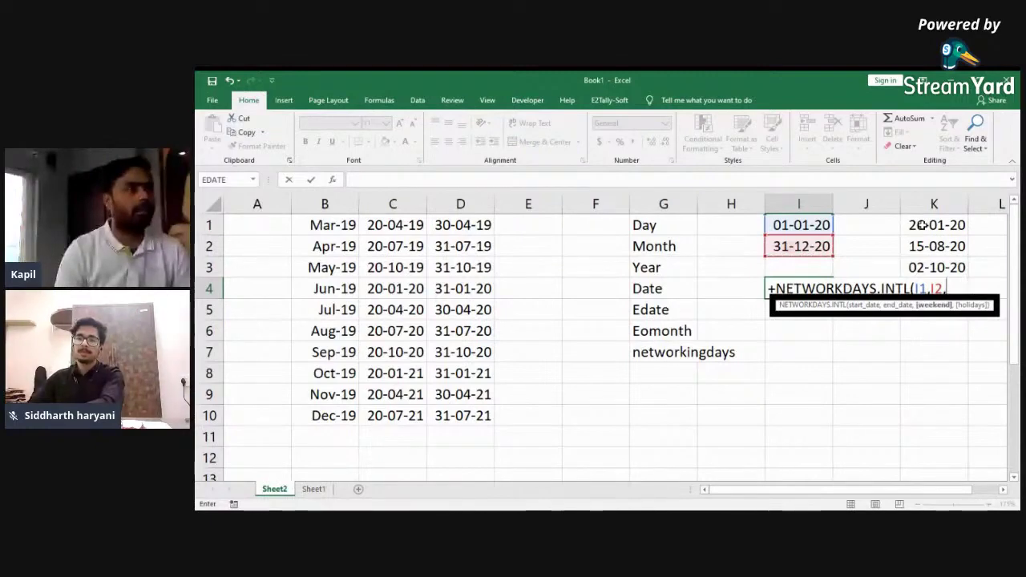
pyautogui.press('BackSpace')
pyautogui.write('11')
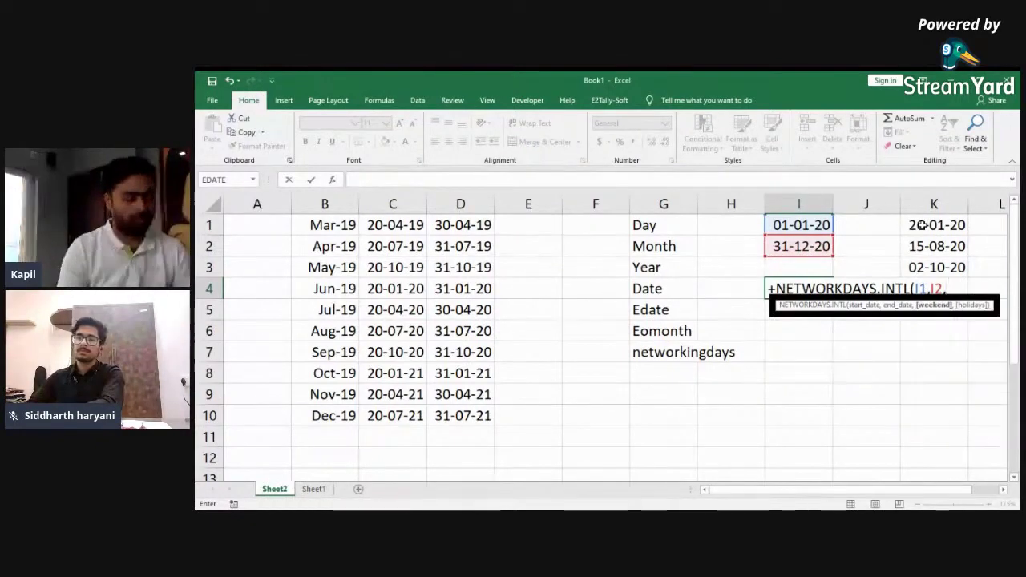
pyautogui.write(',')
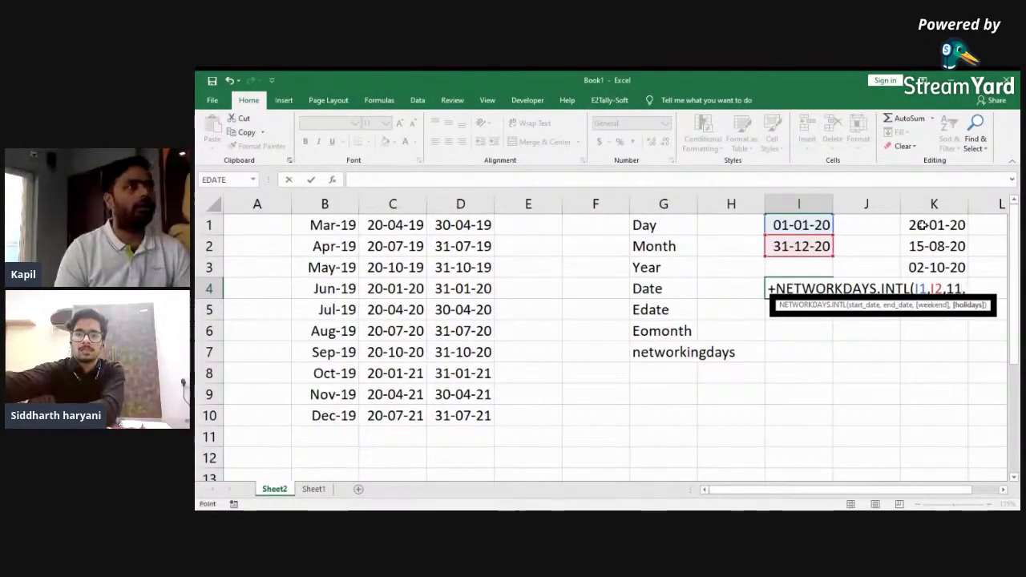
pyautogui.click(923, 225)
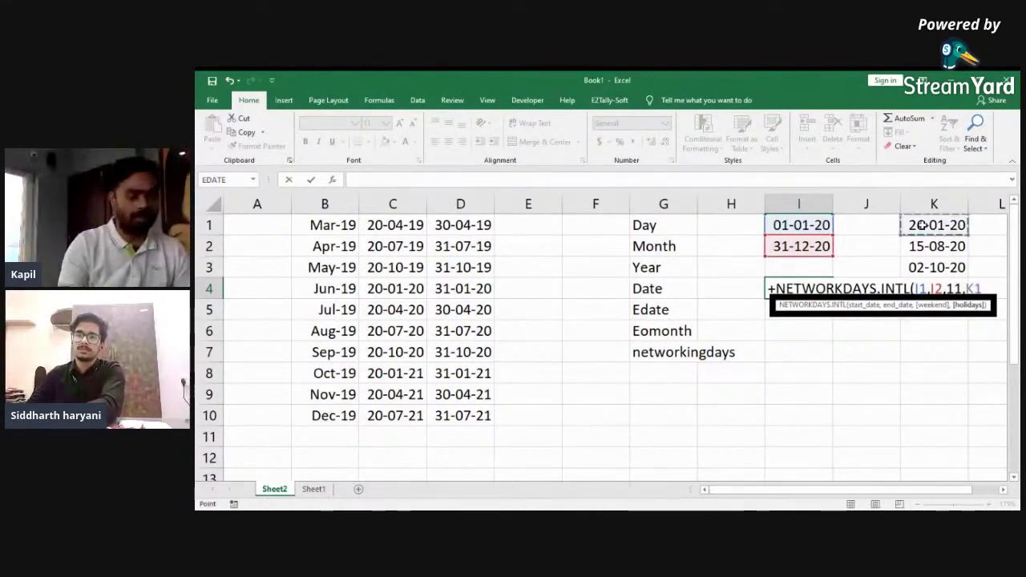
pyautogui.hotkey('shift', 'Down')
pyautogui.hotkey('shift', 'Down')
pyautogui.write(')')
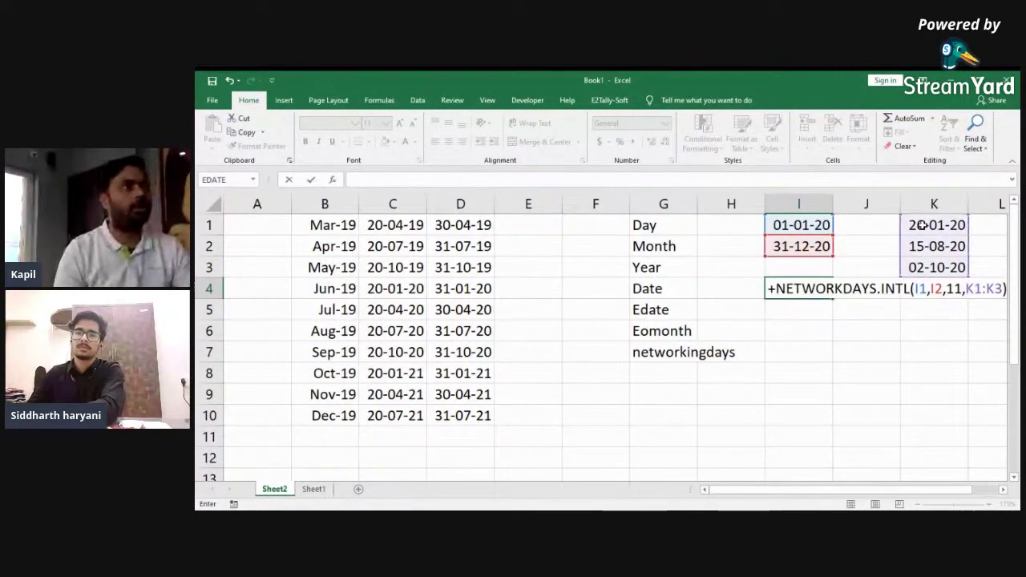
pyautogui.press('Return')
# Review the I4 formula, confirming it still returns 312 working days.
pyautogui.press('Up')
pyautogui.press('F2')
pyautogui.press('Escape')
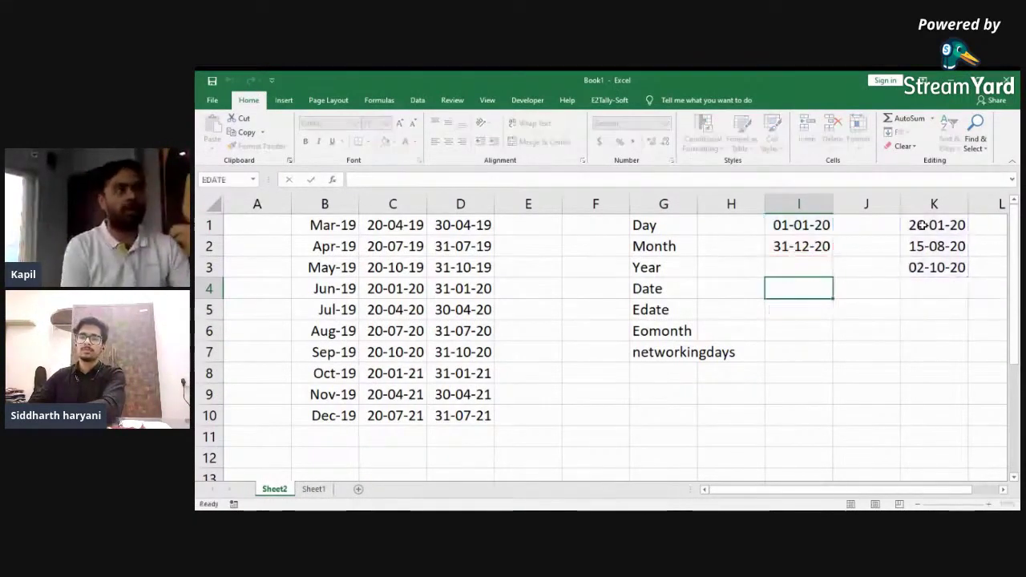
pyautogui.press('F2')
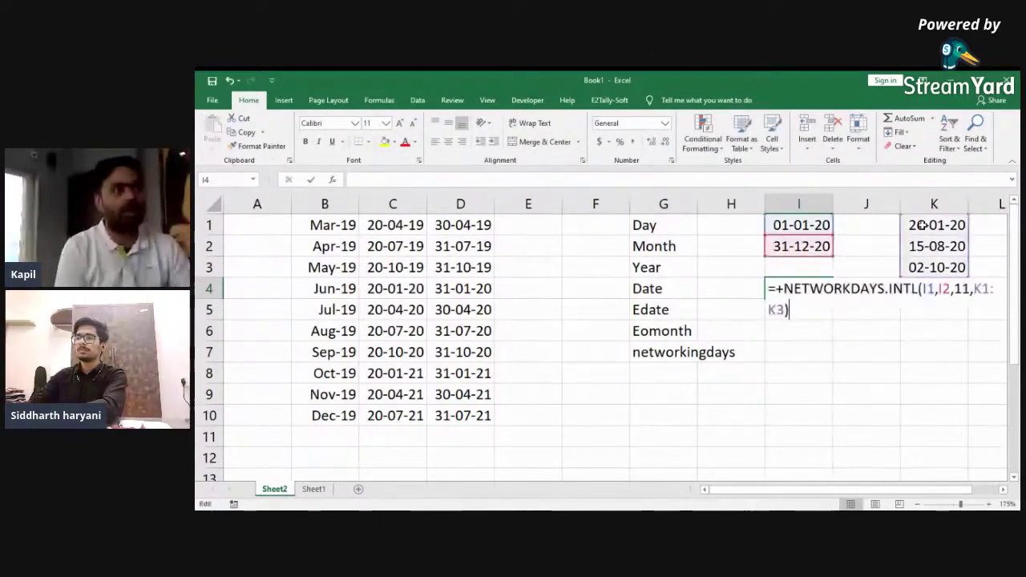
pyautogui.press('Escape')
pyautogui.press('BackSpace')
pyautogui.press('Escape')
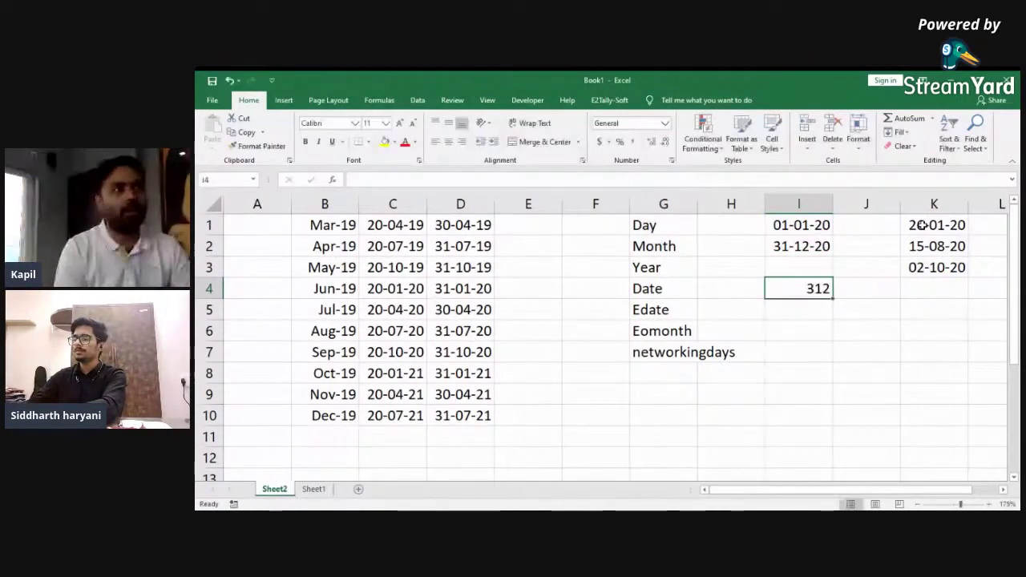
# Select the NETWORKDAYS.INTL function name within I4's formula, keeping the 312 result.
pyautogui.press('F2')
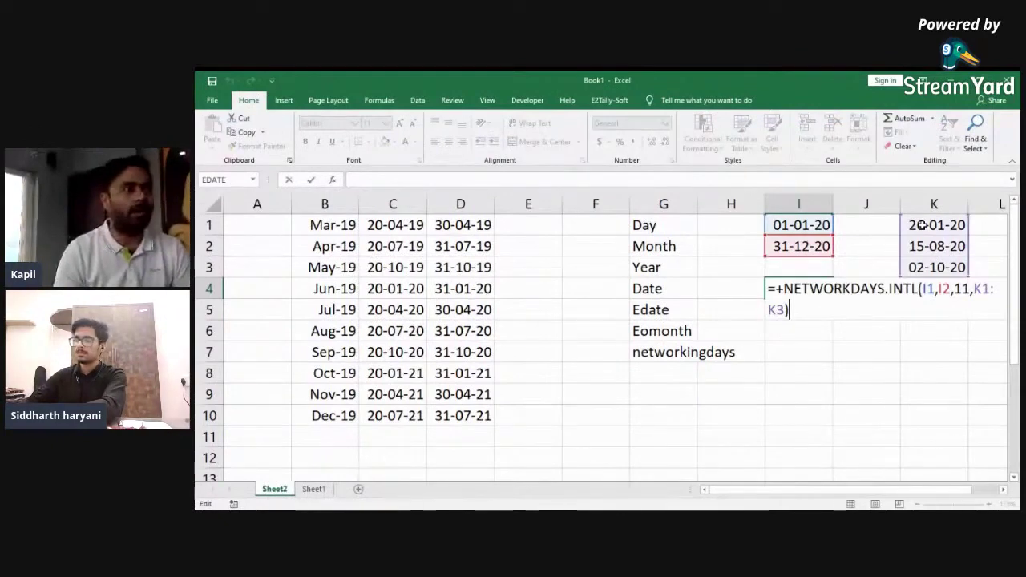
pyautogui.press('Left')
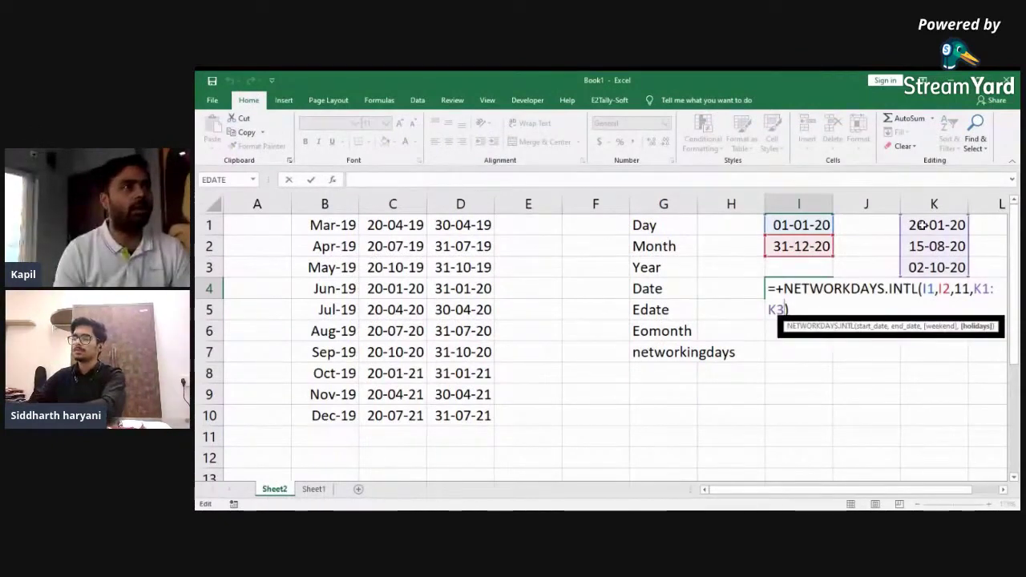
pyautogui.press('Home')
pyautogui.press('Right')
pyautogui.press('Right')
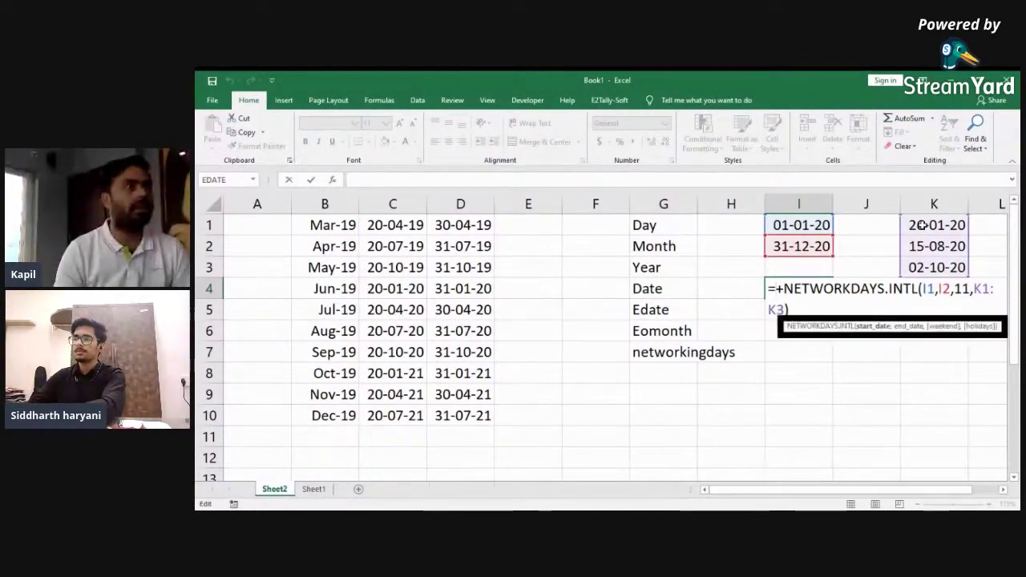
pyautogui.hotkey('ctrl', 'shift', 'Right')
pyautogui.hotkey('ctrl', 'c')
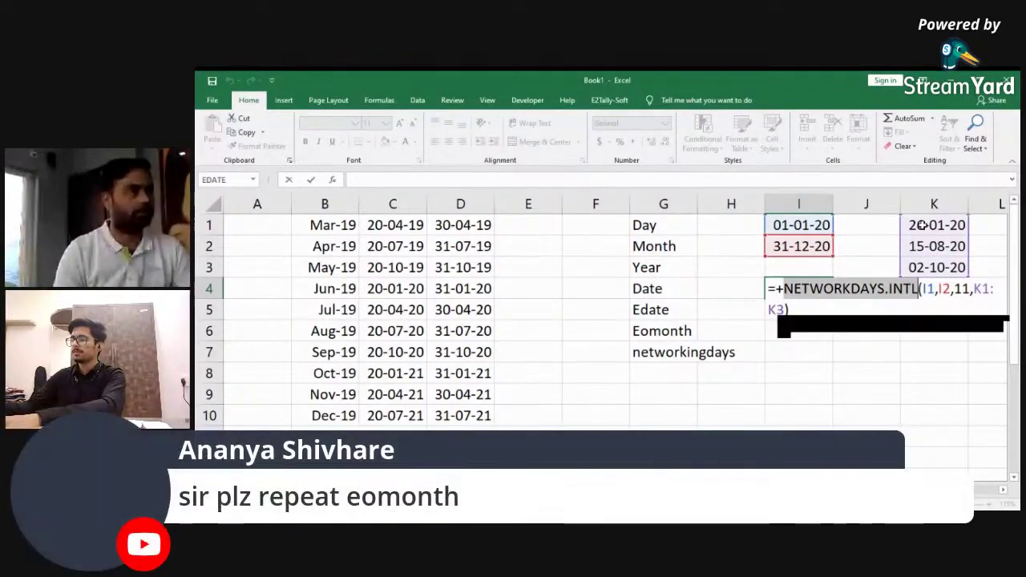
pyautogui.press('Return')
pyautogui.press('Down')
# Paste the label NETWORKDAYS.INTL into cell G8.
pyautogui.press('Left')
pyautogui.press('Down')
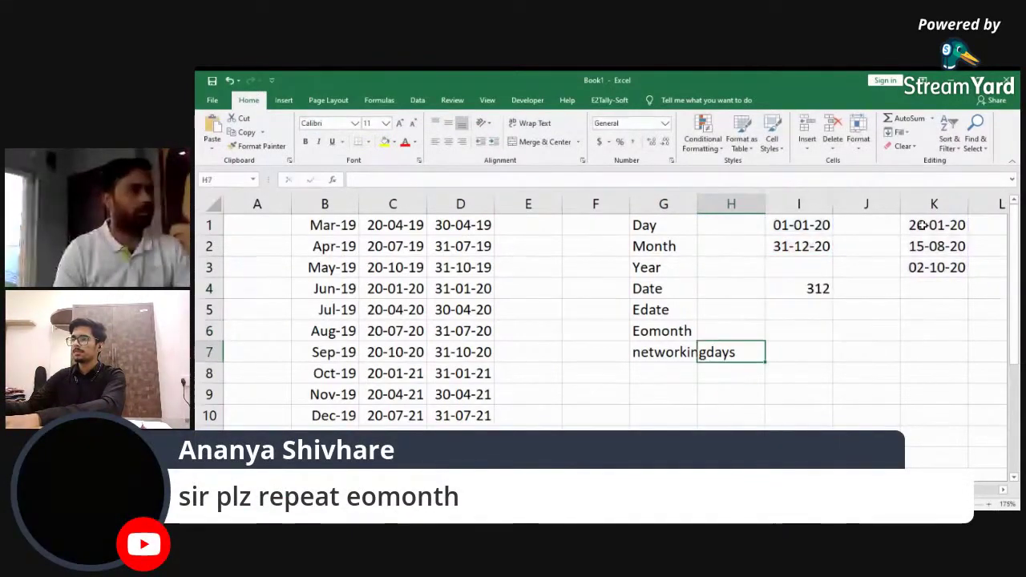
pyautogui.press('Left')
pyautogui.press('Down')
pyautogui.press('F2')
pyautogui.hotkey('ctrl', 'v')
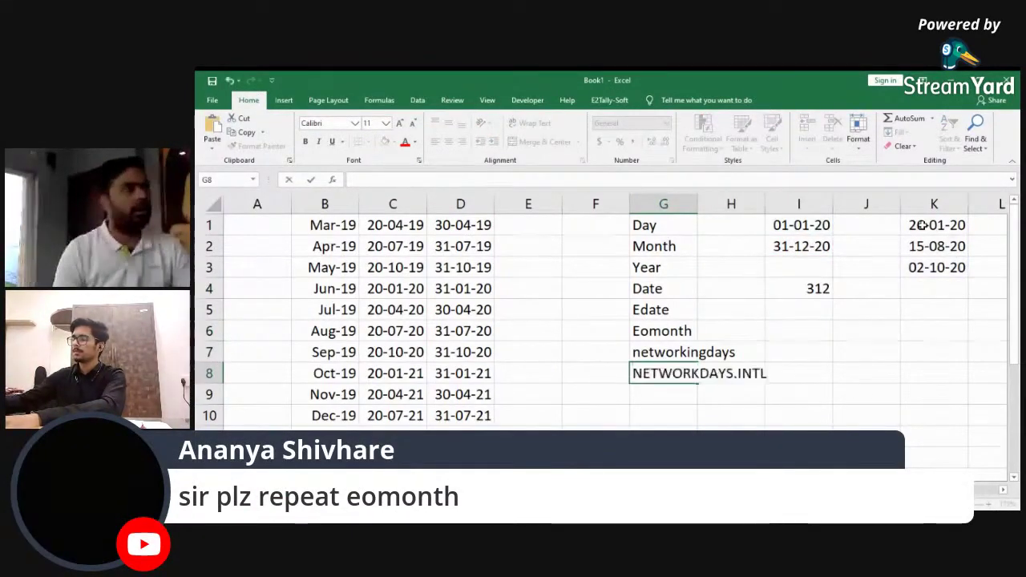
pyautogui.hotkey('ctrl', 'Return')
# Begin a NETWORKDAYS formula in I5 with I1 as the start date.
pyautogui.press('Up')
pyautogui.press('Up')
pyautogui.press('Up')
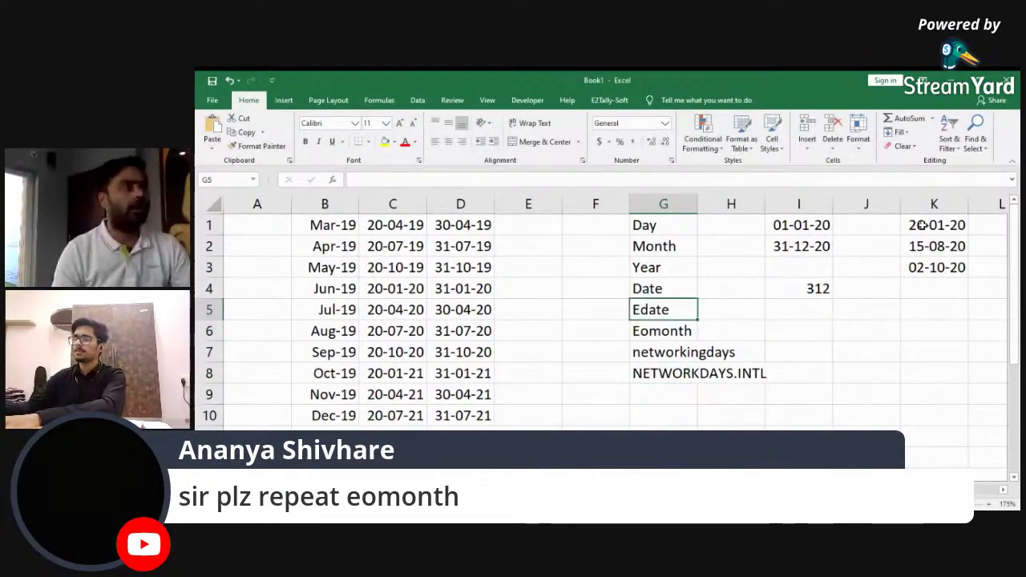
pyautogui.press('Up')
pyautogui.press('Right')
pyautogui.press('Right')
pyautogui.press('Right')
pyautogui.press('Down')
pyautogui.press('Left')
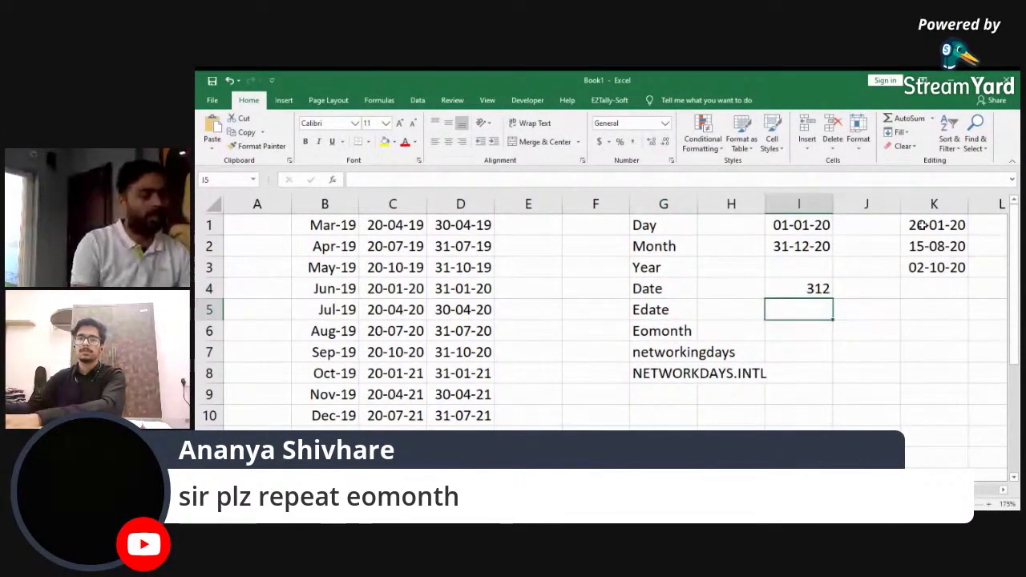
pyautogui.write('+net')
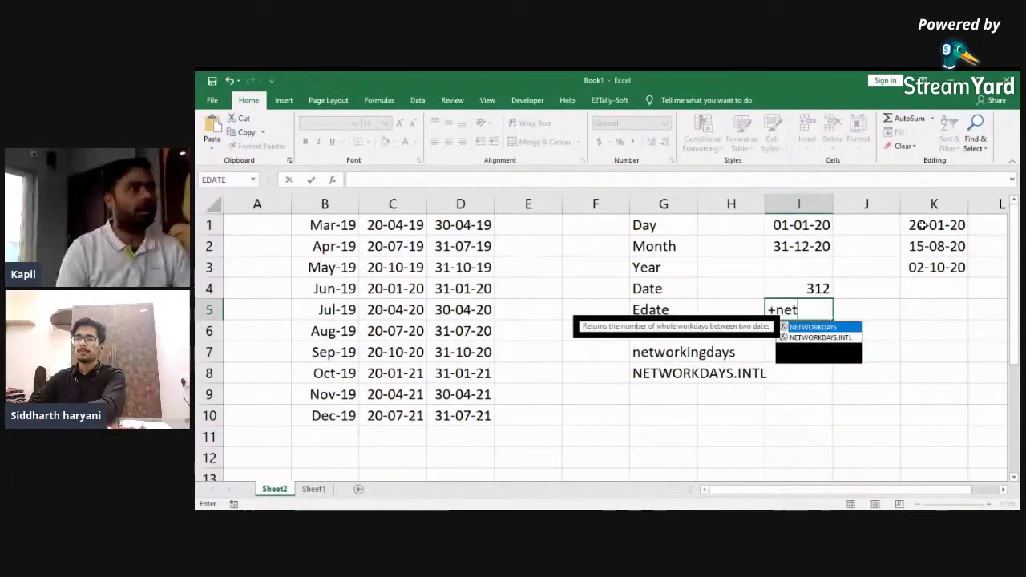
pyautogui.press('Tab')
pyautogui.press('Up')
pyautogui.press('Up')
pyautogui.press('Up')
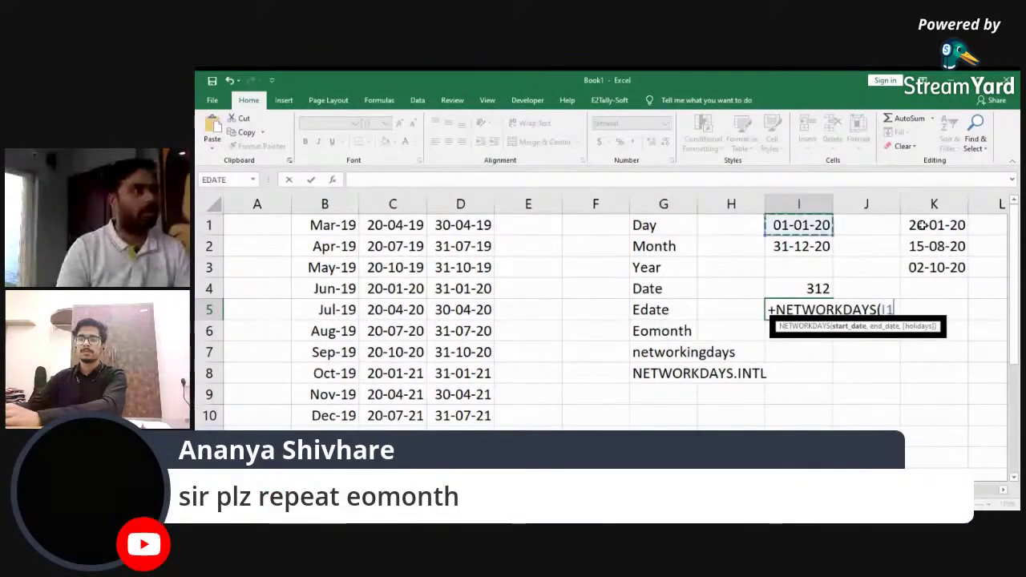
pyautogui.write(',')
# Finish it with end date I2 and holidays K1:K3, giving 261.
pyautogui.press('Up')
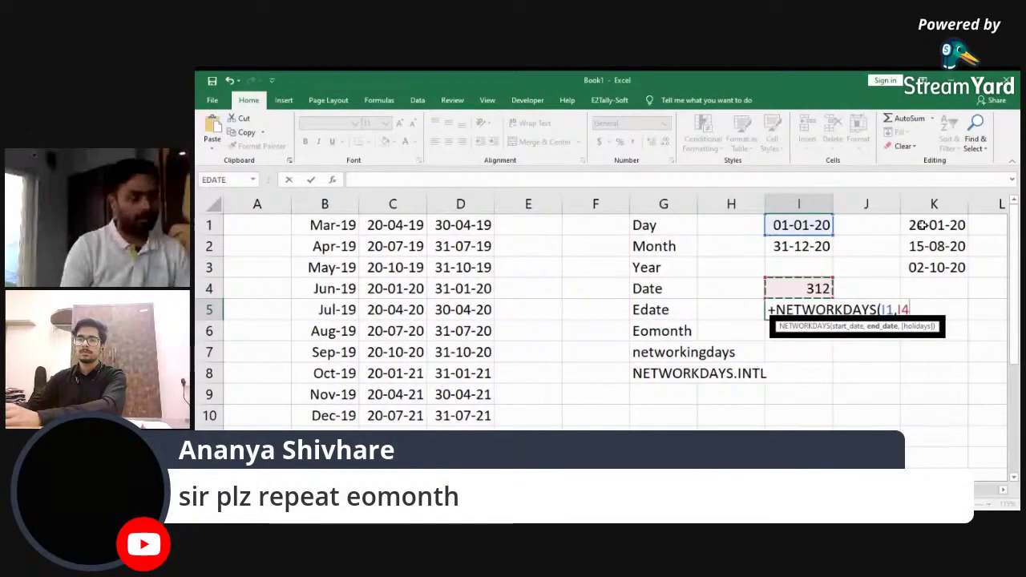
pyautogui.press('Up')
pyautogui.press('Up')
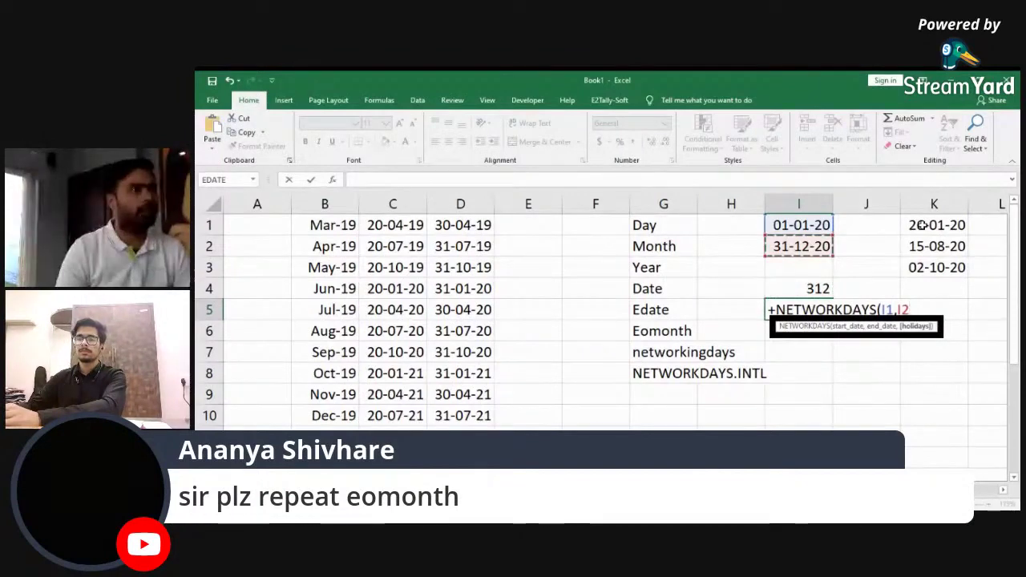
pyautogui.write(',')
pyautogui.press('Right')
pyautogui.press('Right')
pyautogui.press('Up')
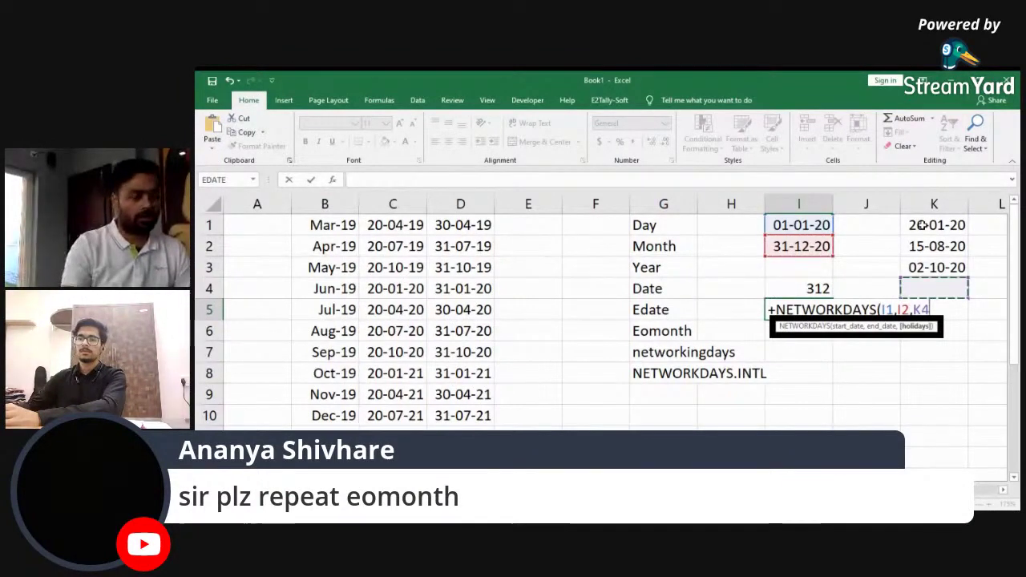
pyautogui.press('Up')
pyautogui.hotkey('shift', 'Up')
pyautogui.press('Return')
# Review the arguments of I5's NETWORKDAYS formula, leaving the 261 result.
pyautogui.press('Up')
pyautogui.press('F2')
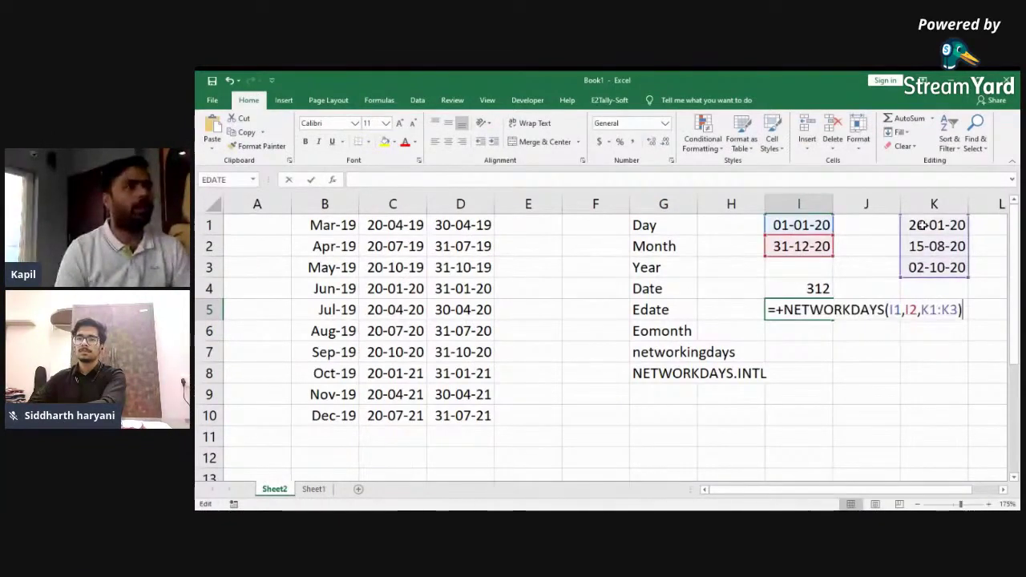
pyautogui.press('Left')
pyautogui.press('Left')
pyautogui.press('Left')
pyautogui.press('Left')
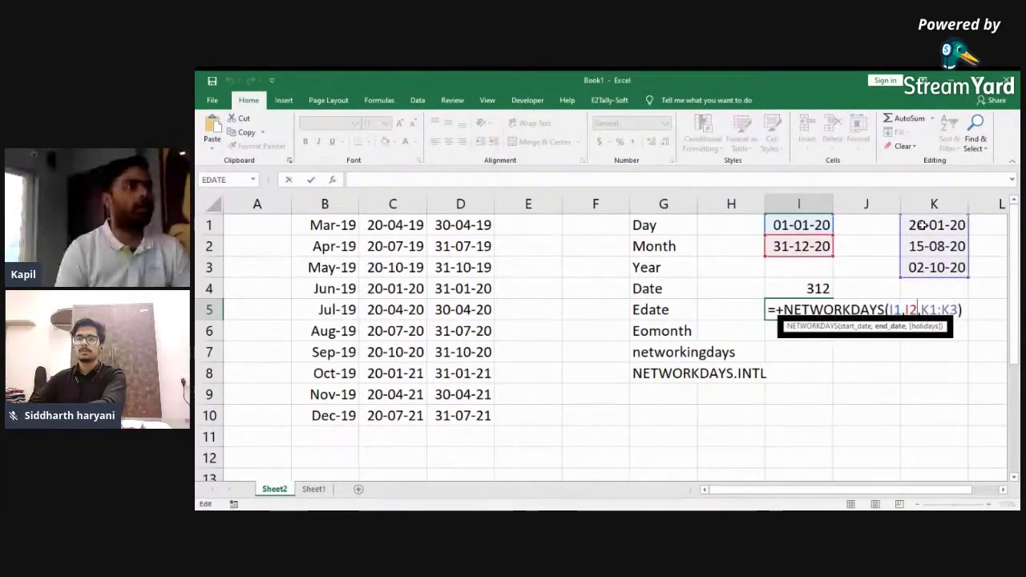
pyautogui.press('Left')
pyautogui.press('Left')
pyautogui.press('Left')
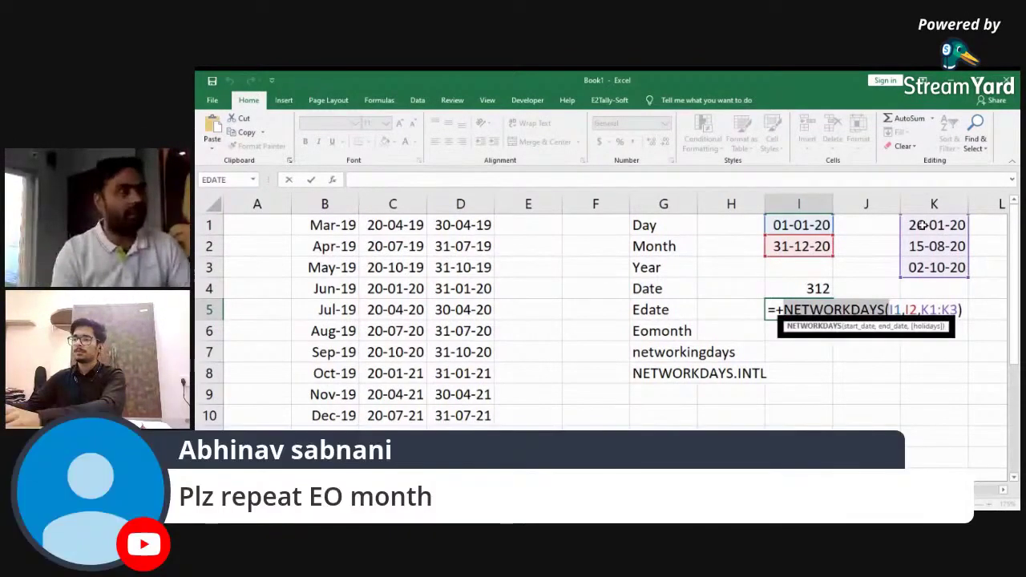
pyautogui.press('Return')
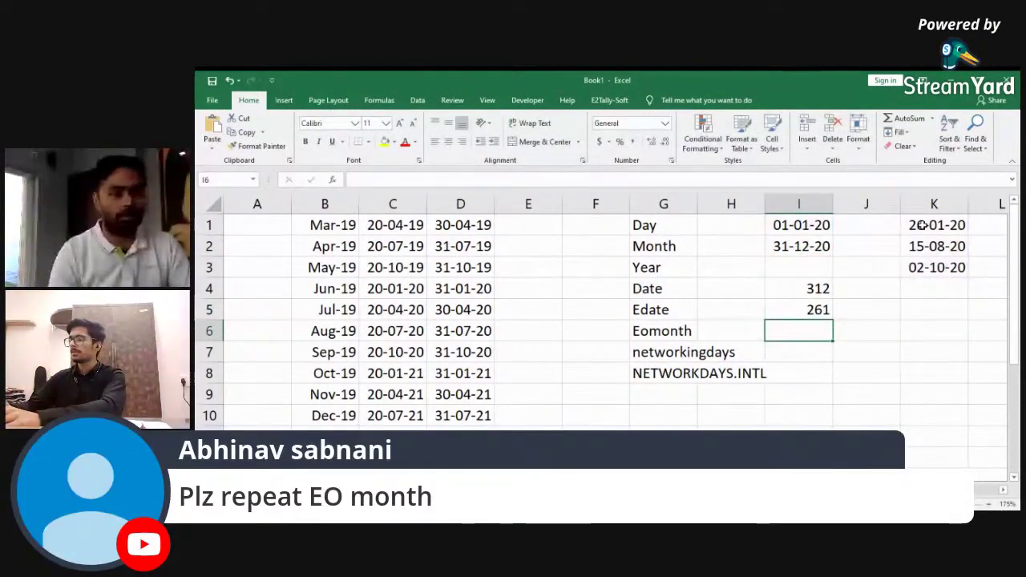
# Replace the misspelled 'networkingdays' in G7 with NETWORKDAYS.
pyautogui.press('Up')
pyautogui.press('Up')
pyautogui.press('Up')
pyautogui.press('Left')
pyautogui.press('Down')
pyautogui.press('Down')
pyautogui.press('Down')
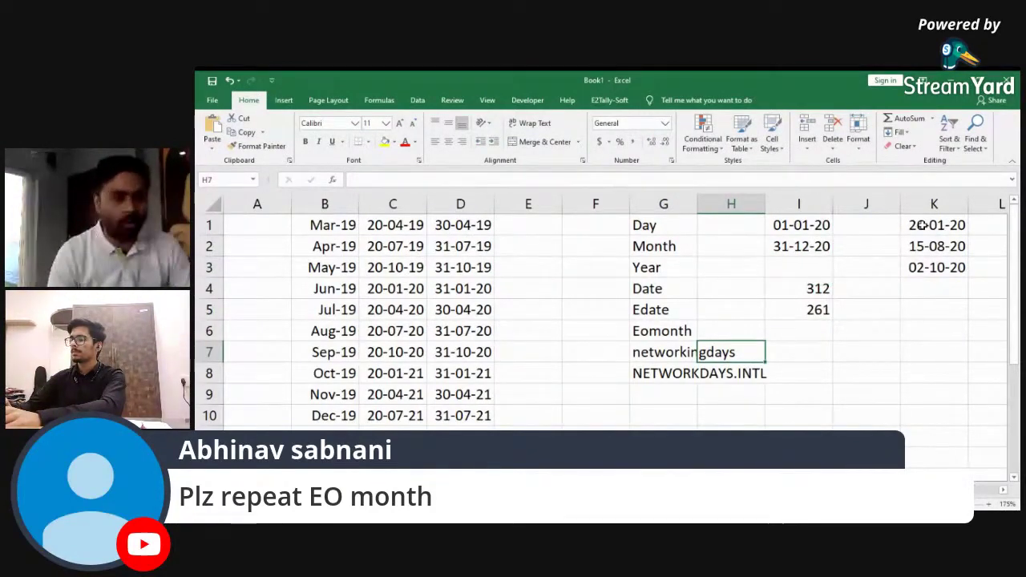
pyautogui.press('Left')
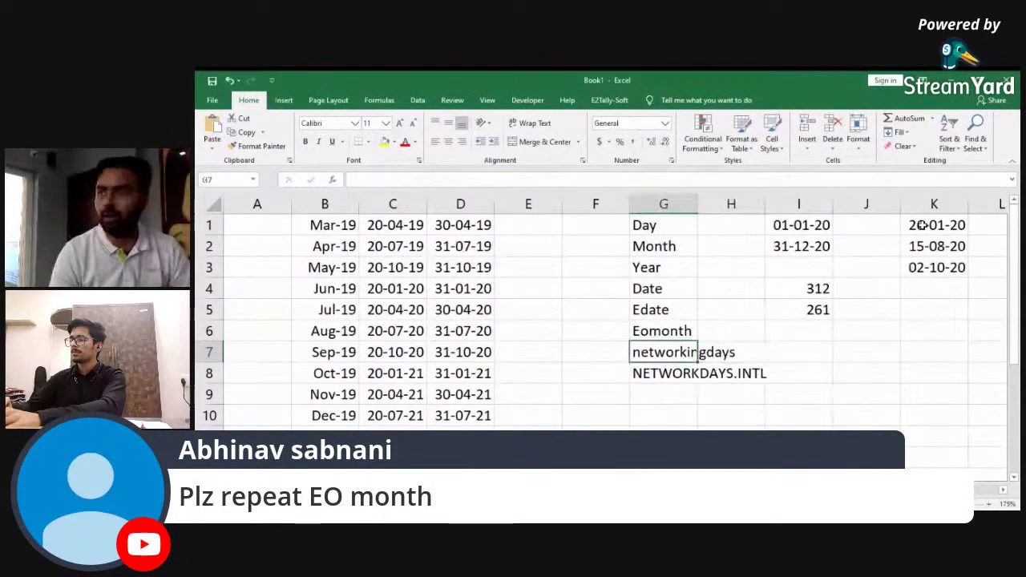
pyautogui.press('F2')
pyautogui.hotkey('shift', 'Home')
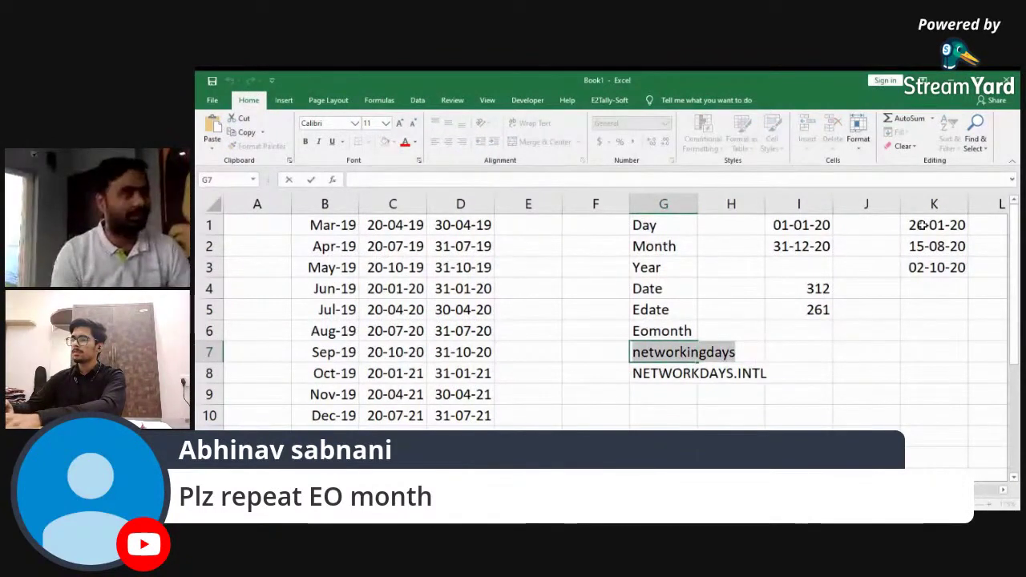
pyautogui.write('NETWORKDAYS')
pyautogui.press('Return')
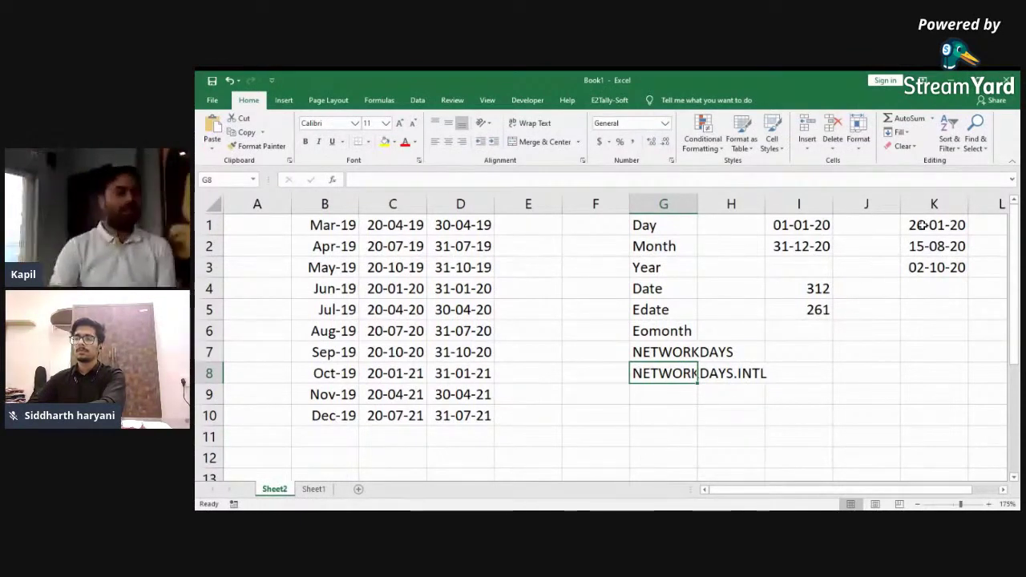
pyautogui.press('Left')
pyautogui.press('Right')
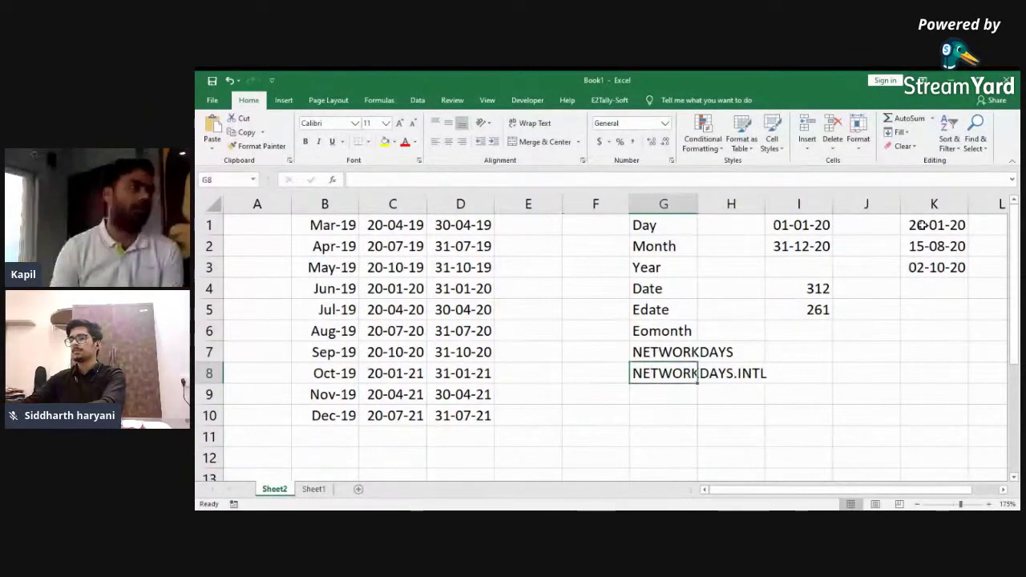
pyautogui.press('Up')
pyautogui.press('Up')
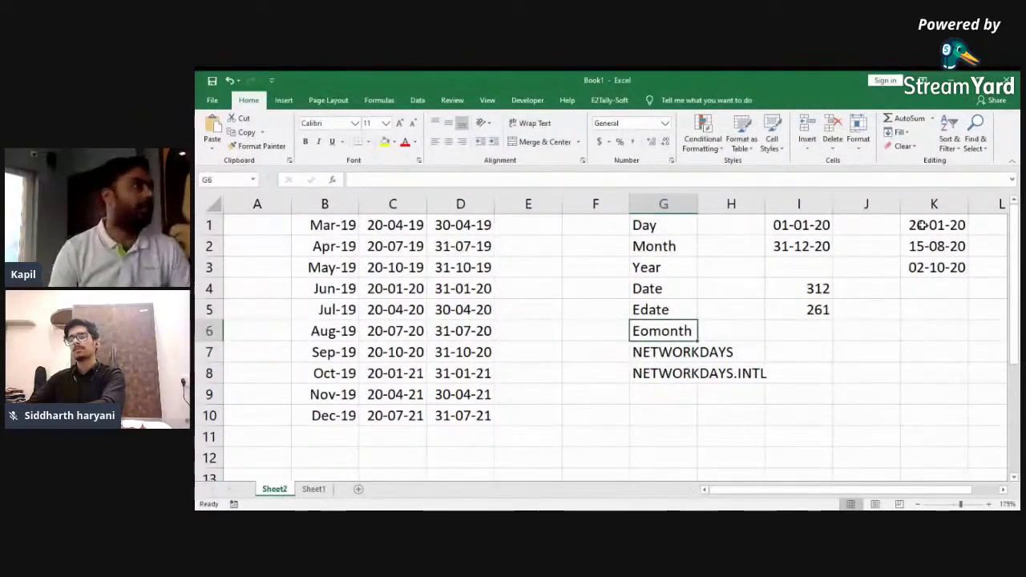
pyautogui.press('Left')
pyautogui.press('Up')
pyautogui.press('Up')
pyautogui.press('Left')
# Make D1 read =+EOMONTH(C1,0), returning the month-end date 30-04-19.
pyautogui.press('Left')
pyautogui.press('Up')
pyautogui.press('Left')
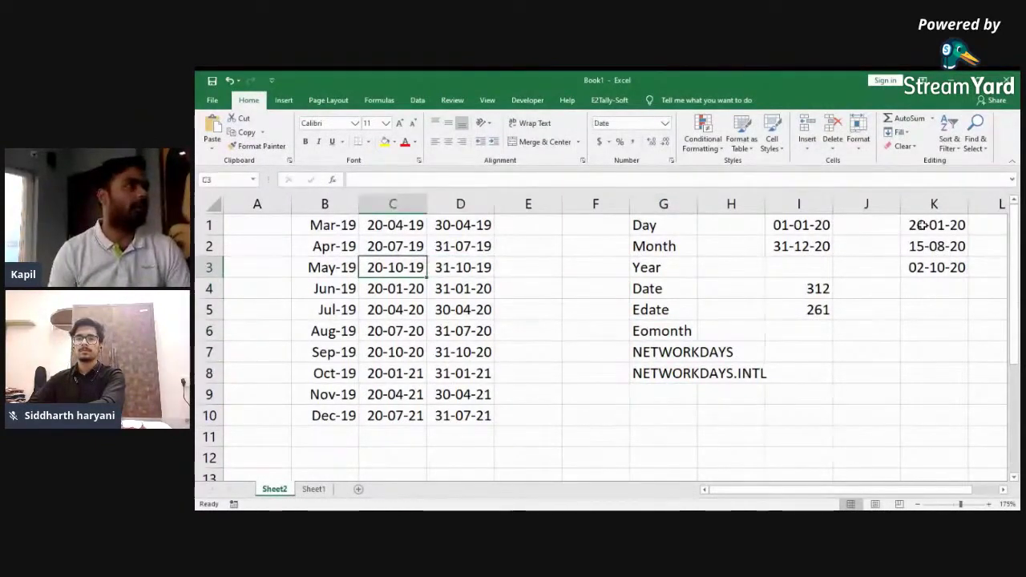
pyautogui.press('Up')
pyautogui.press('Up')
pyautogui.press('Right')
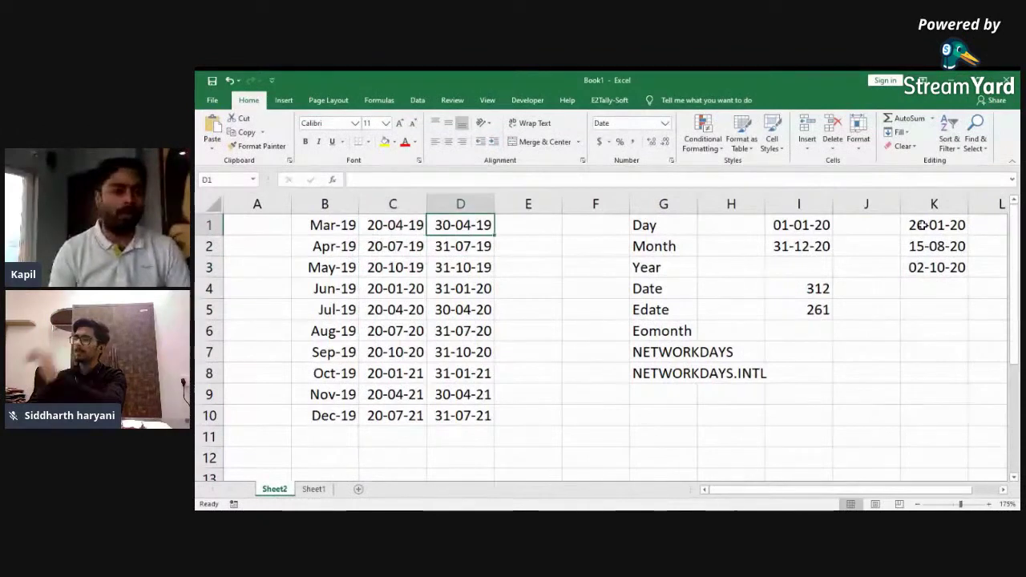
pyautogui.press('Left')
pyautogui.hotkey('shift', 'Down')
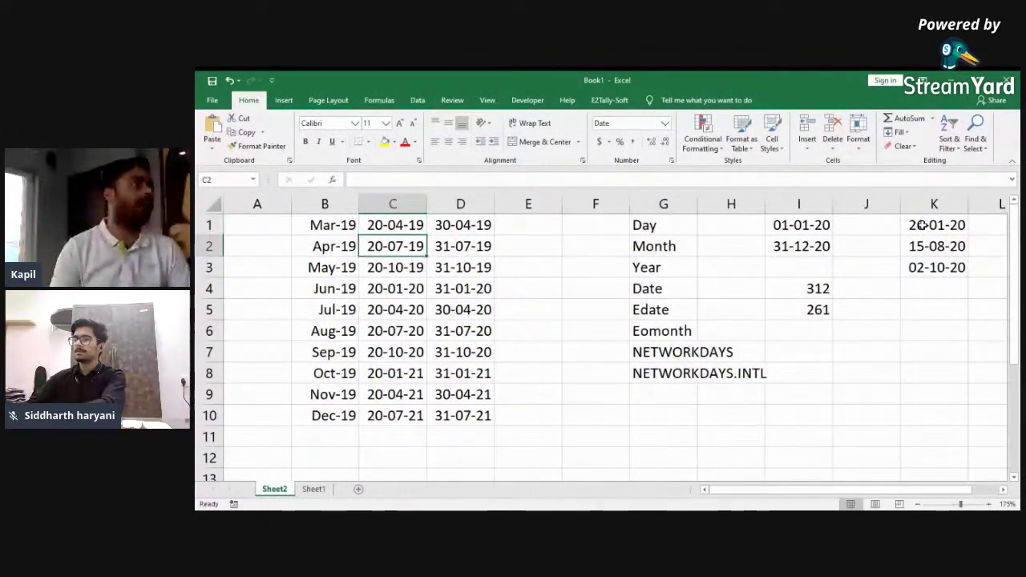
pyautogui.press('Right')
pyautogui.press('F2')
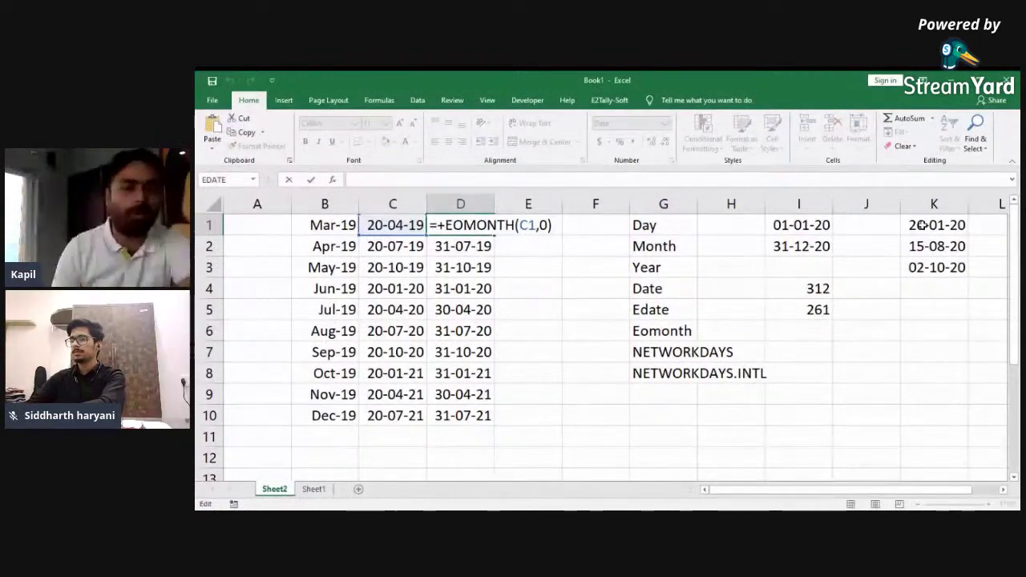
pyautogui.press('Left')
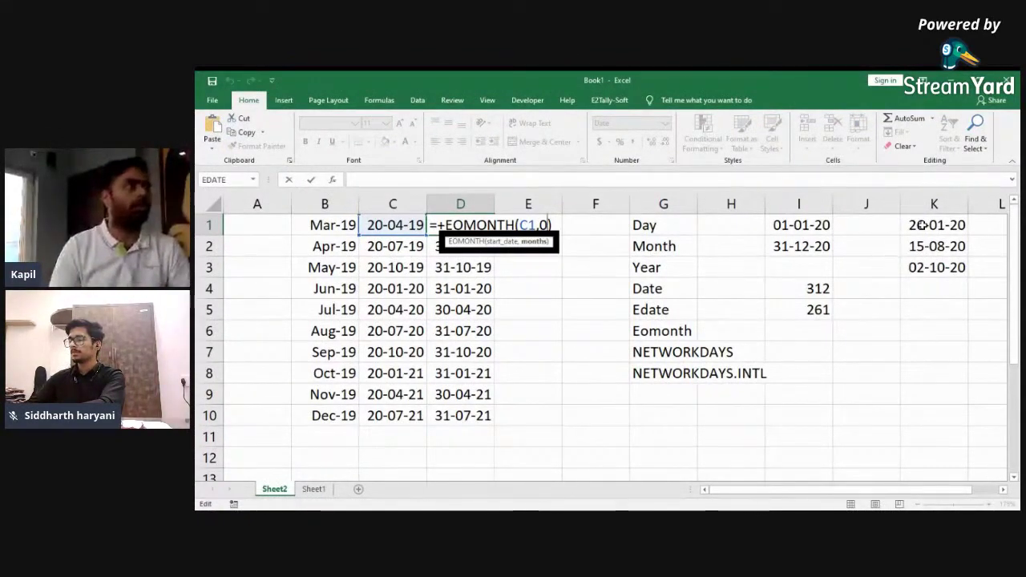
pyautogui.hotkey('ctrl', 'Return')
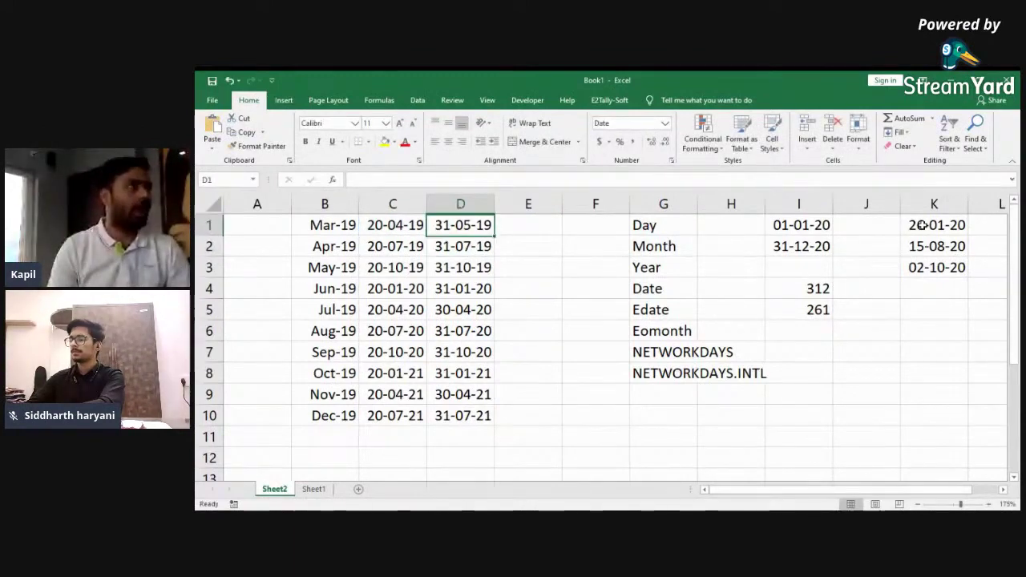
pyautogui.press('F2')
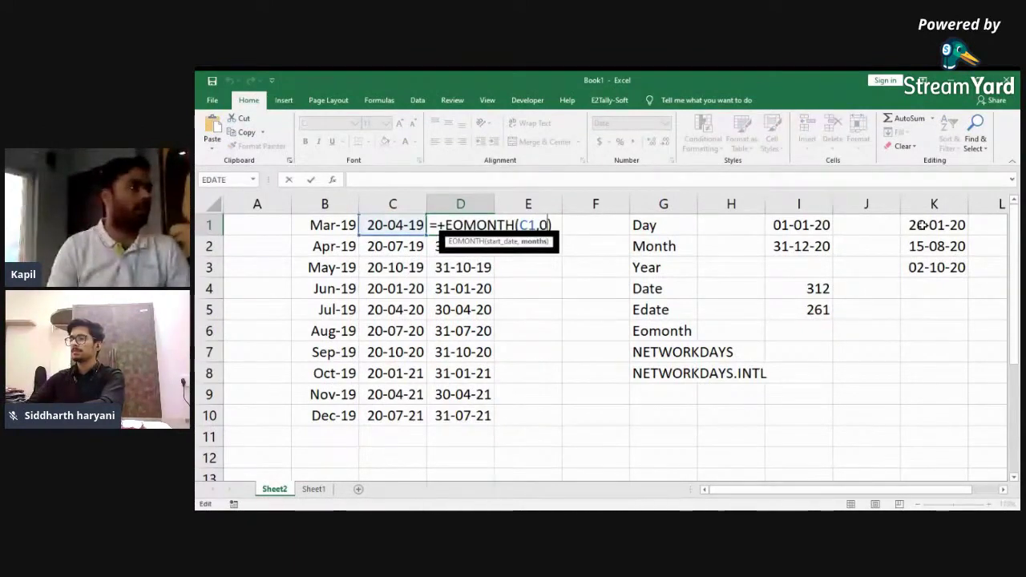
pyautogui.hotkey('ctrl', 'Return')
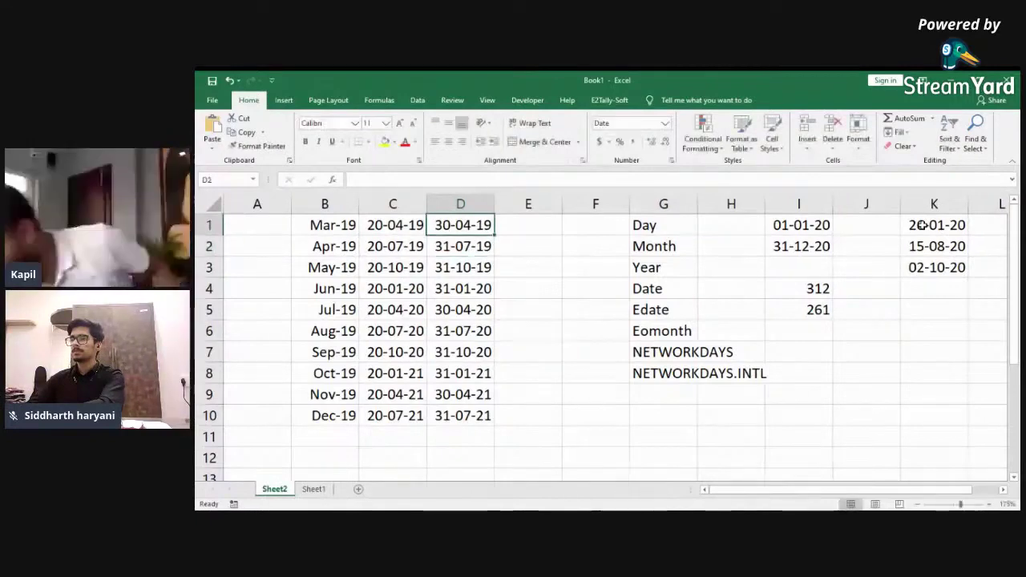
pyautogui.press('F2')
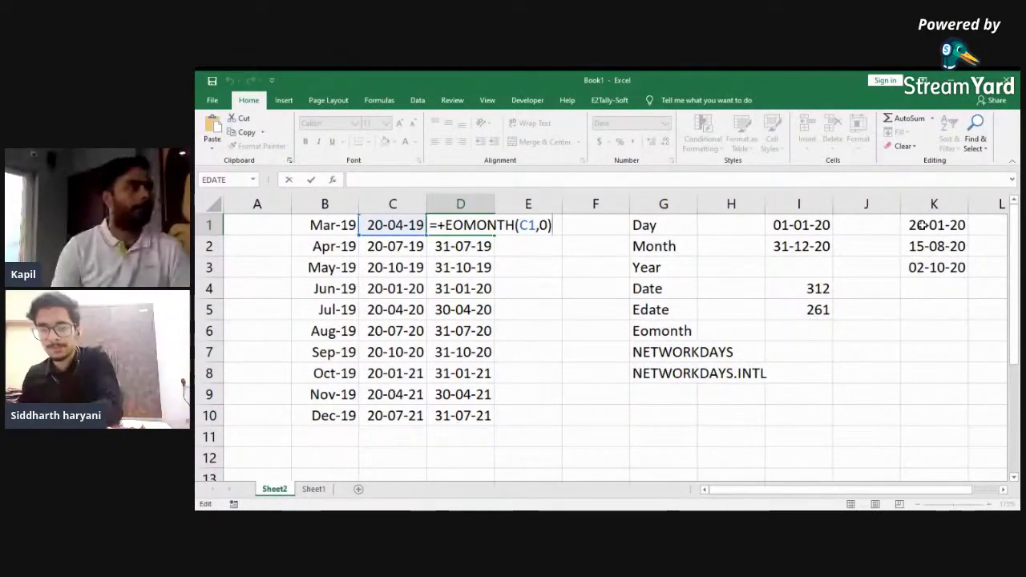
pyautogui.hotkey('ctrl', 'Return')
pyautogui.press('Right')
pyautogui.press('Right')
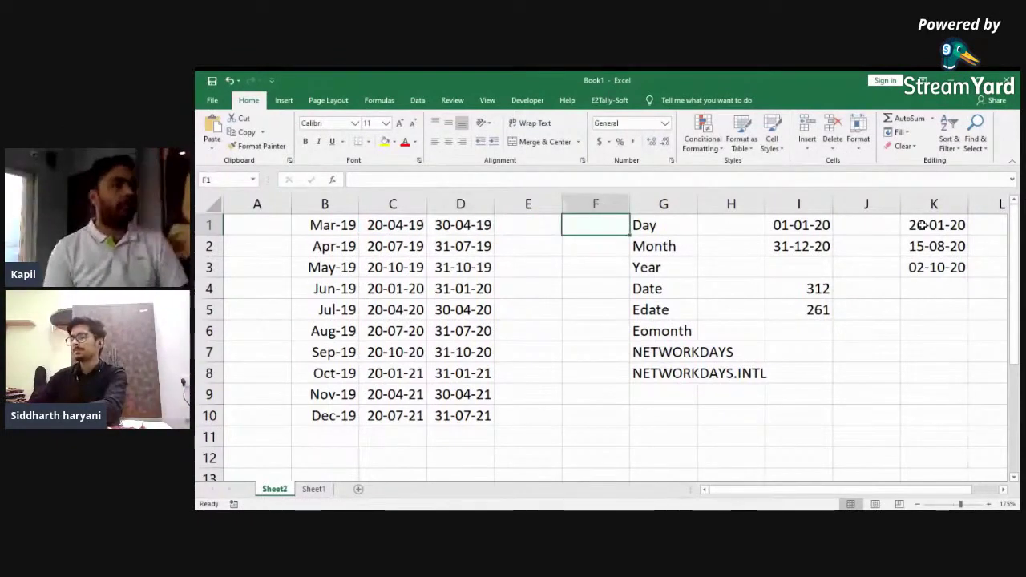
# Browse the function labels list from Day down to NETWORKDAYS.
pyautogui.press('Right')
pyautogui.hotkey('ctrl', 'shift', 'Down')
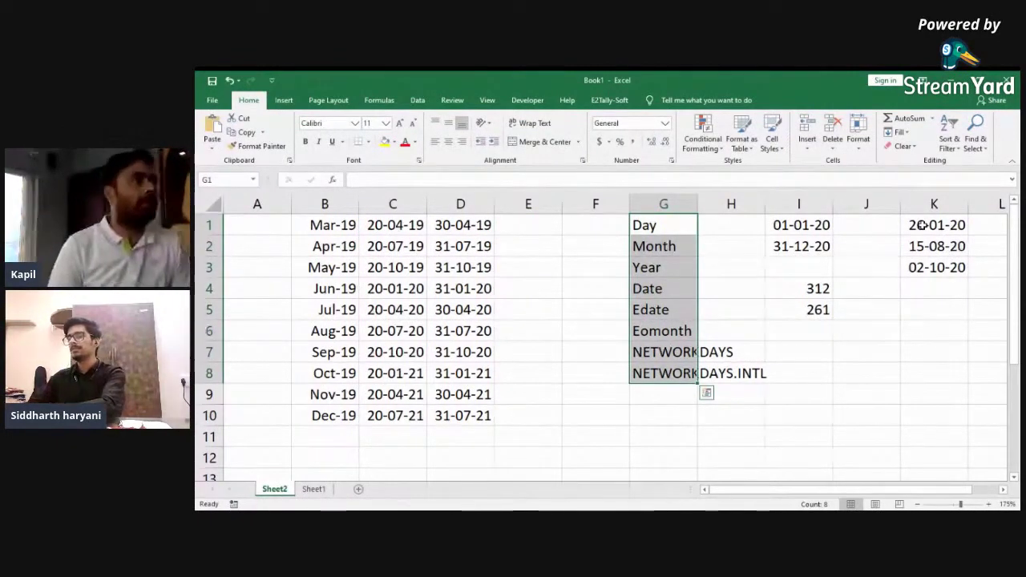
pyautogui.hotkey('ctrl', 'shift', 'Up')
pyautogui.press('Down')
pyautogui.press('Down')
pyautogui.press('Down')
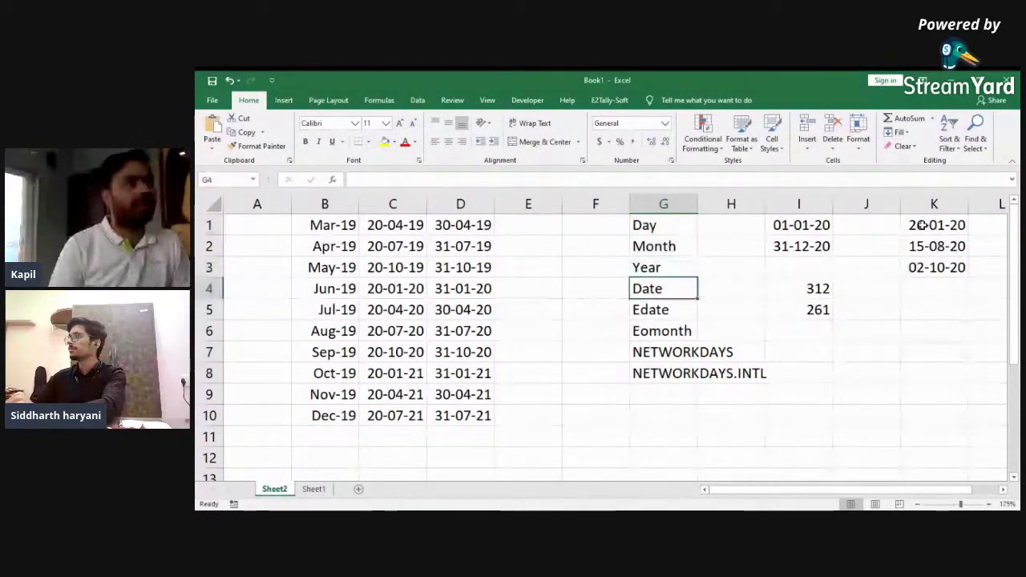
pyautogui.press('Down')
pyautogui.press('Down')
pyautogui.press('Down')
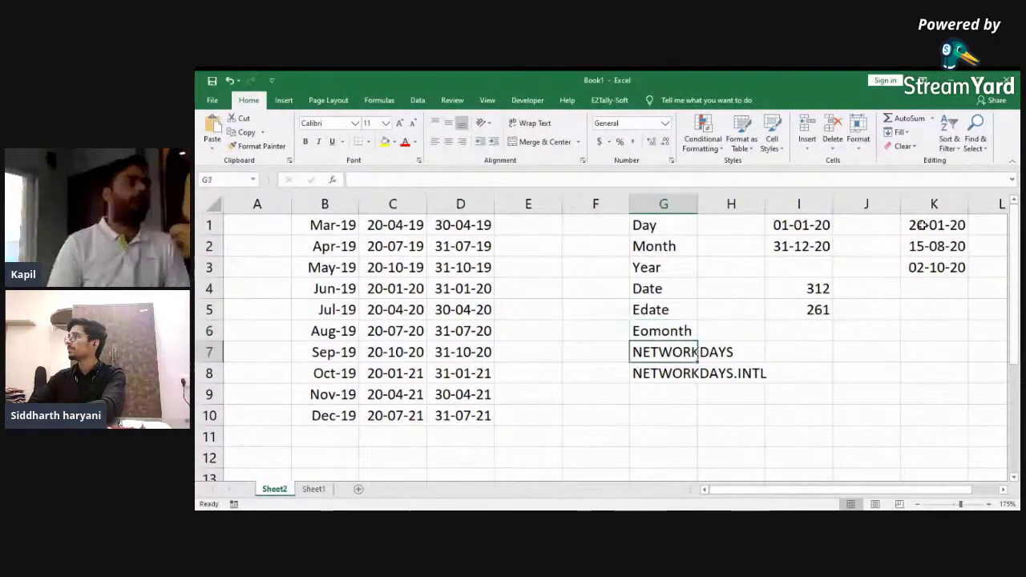
pyautogui.press('Down')
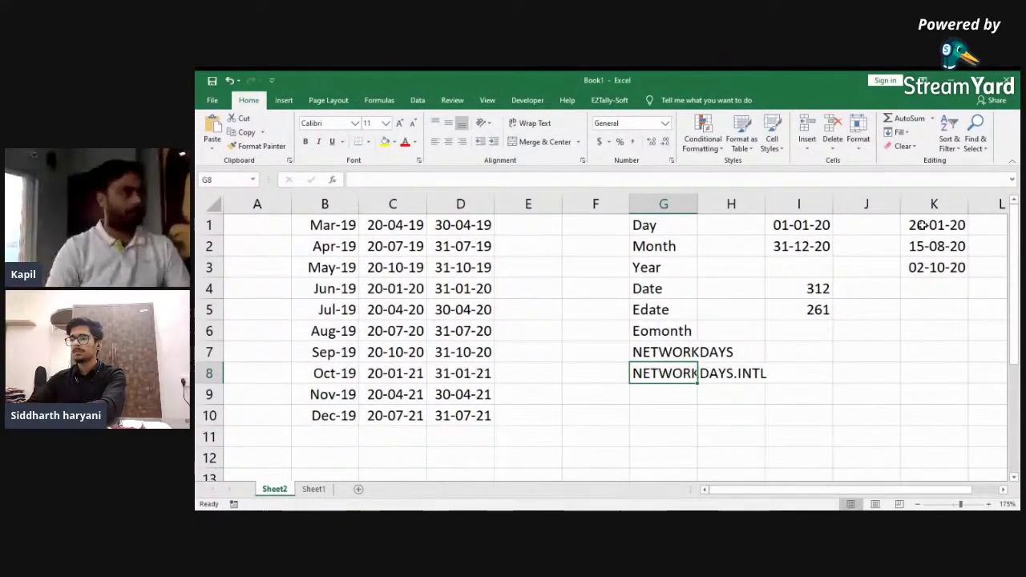
pyautogui.hotkey('ctrl', 'shift', 'Up')
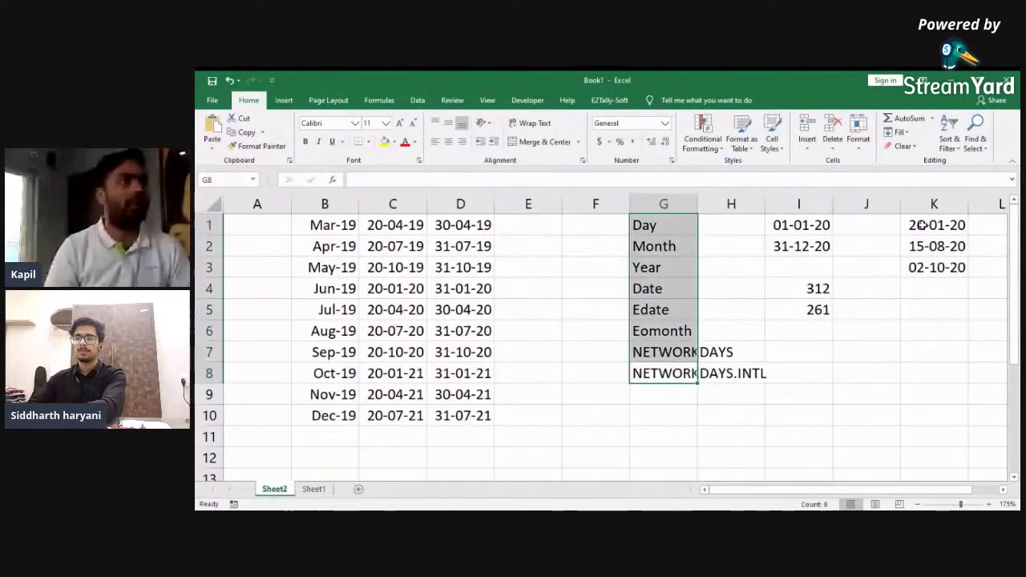
pyautogui.hotkey('ctrl', 'Up')
# Insert a new blank column at H between the labels and the dates.
pyautogui.press('Right')
pyautogui.press('Right')
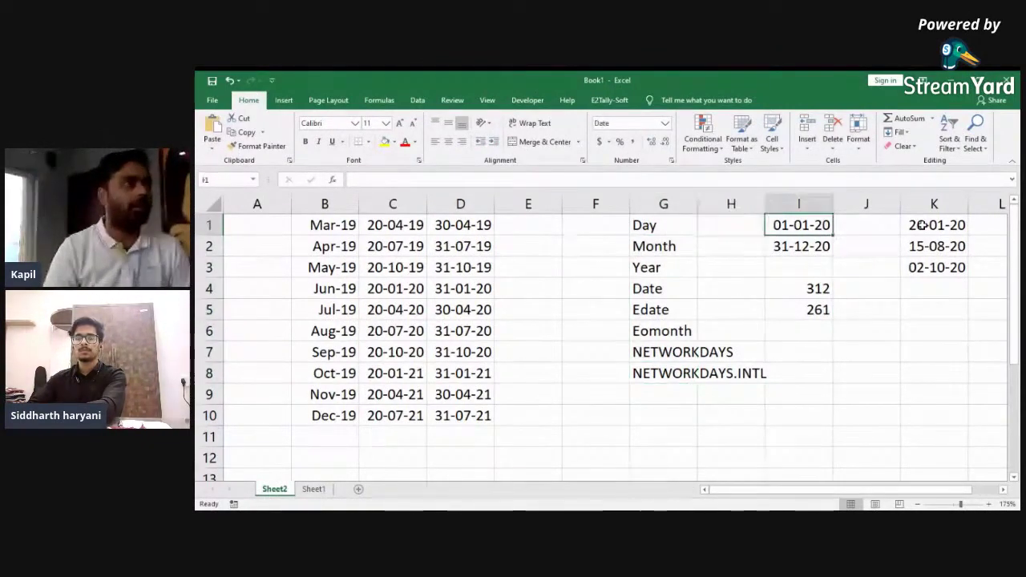
pyautogui.press('F2')
pyautogui.press('Escape')
pyautogui.press('Left')
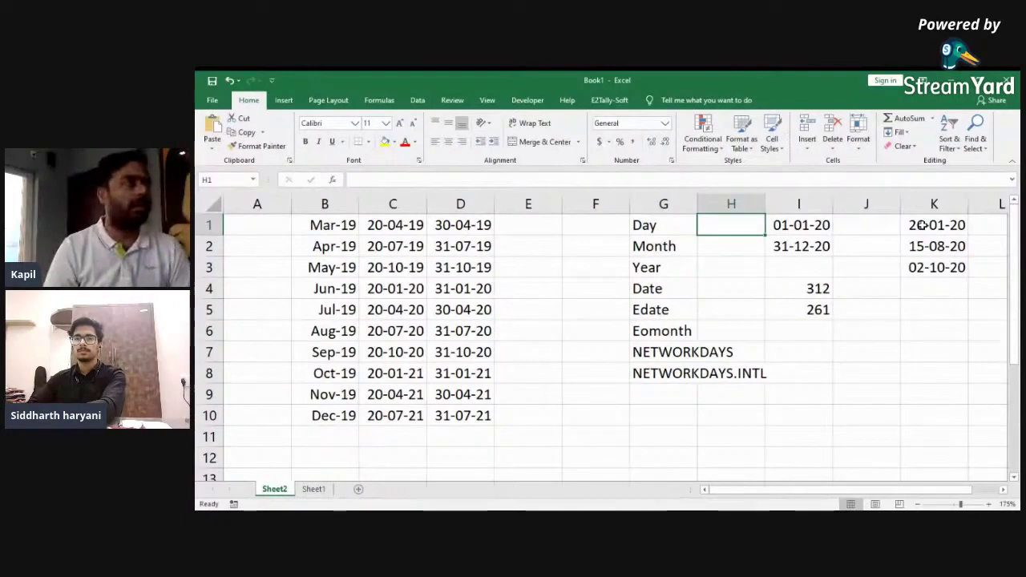
pyautogui.press('Left')
pyautogui.press('F2')
pyautogui.press('Escape')
pyautogui.press('Right')
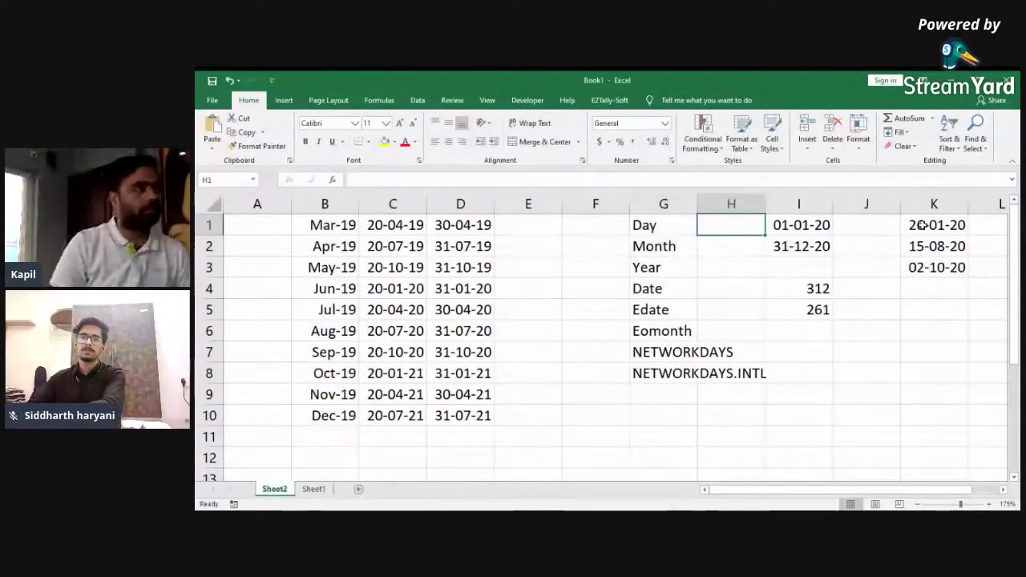
pyautogui.hotkey('ctrl', 'space')
pyautogui.hotkey('ctrl', 'shift', '=')
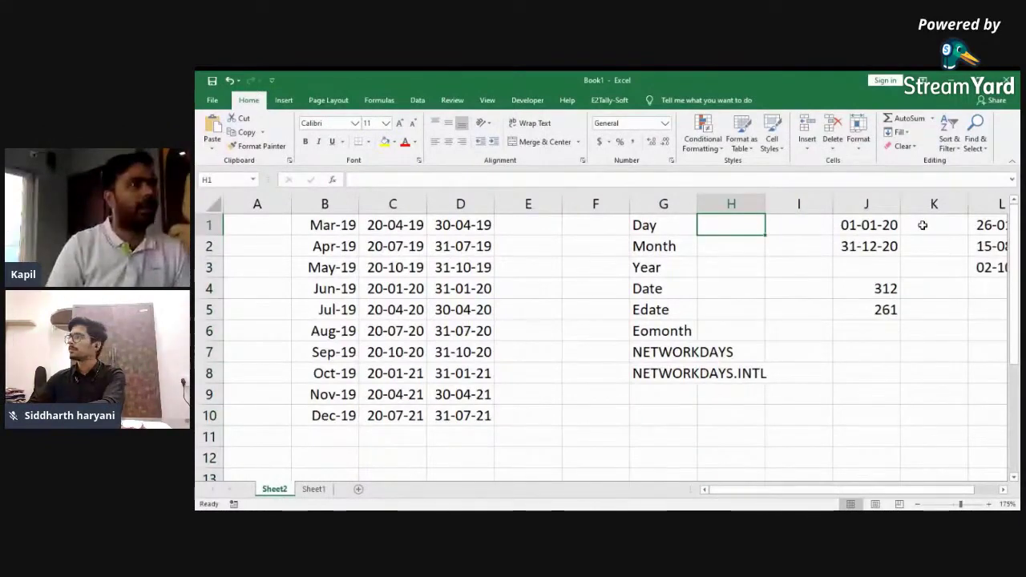
# Enter =DAY(J1) in H1, returning 1.
pyautogui.write('+')
pyautogui.press('Right')
pyautogui.press('Right')
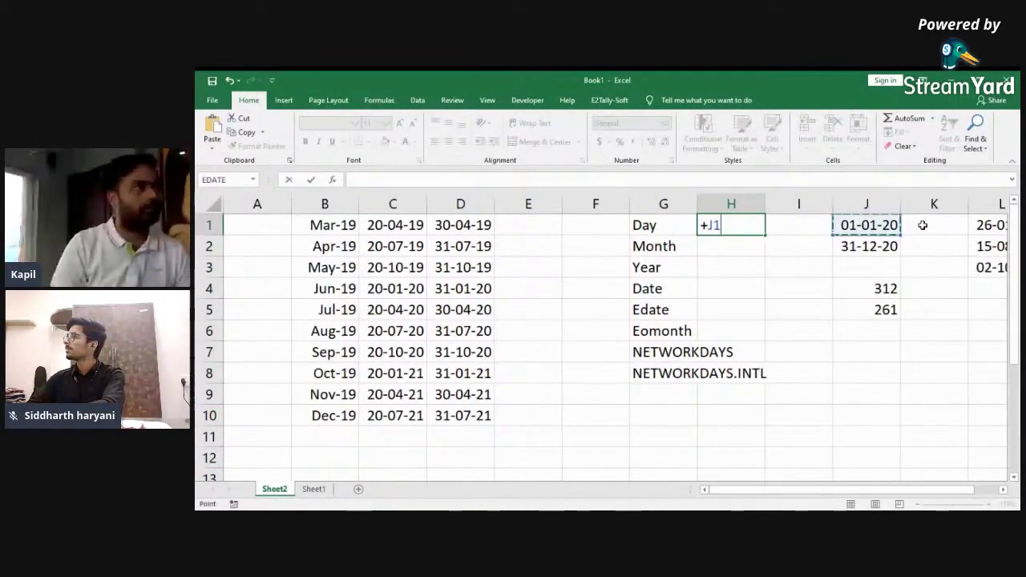
pyautogui.press('Escape')
pyautogui.write('+d')
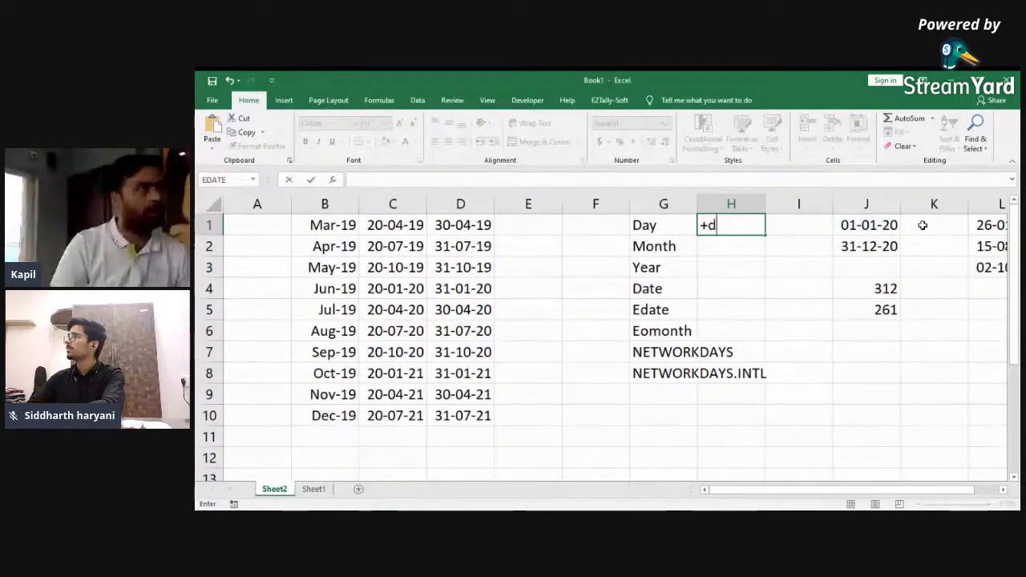
pyautogui.write('ay')
pyautogui.press('Tab')
pyautogui.press('Right')
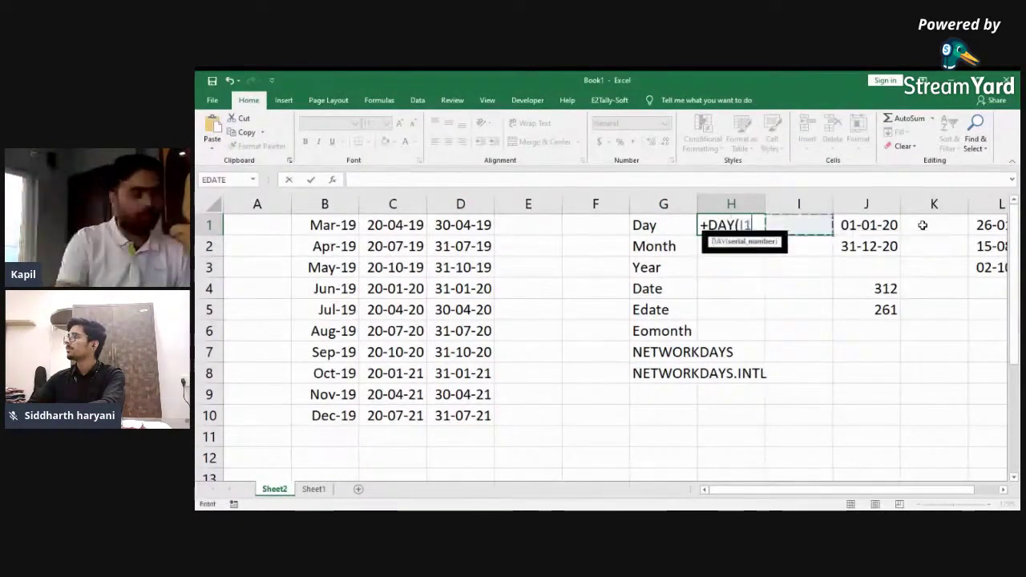
pyautogui.press('Right')
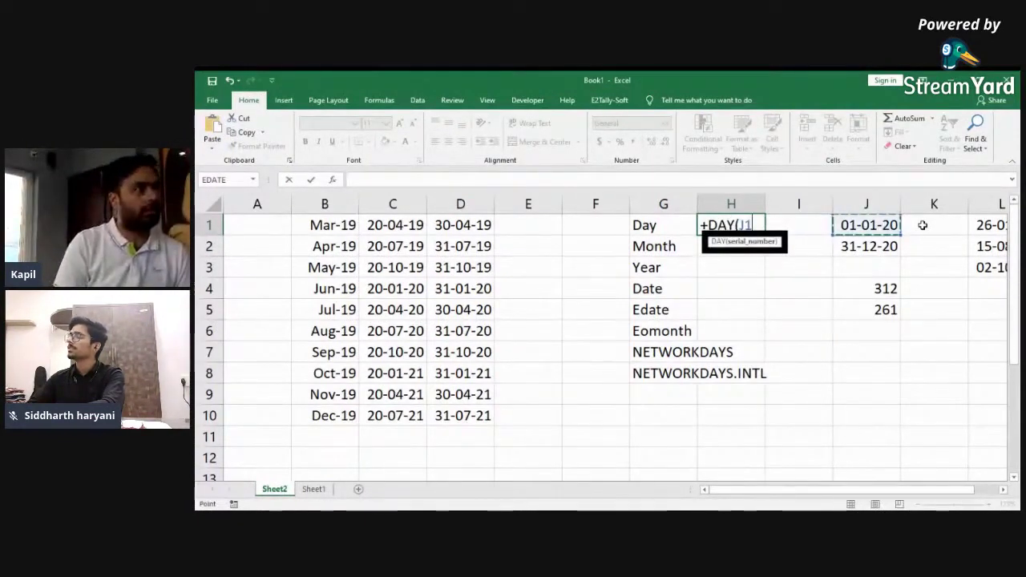
pyautogui.press('Return')
# Enter =MONTH(J2) in H2, returning 12.
pyautogui.write('+')
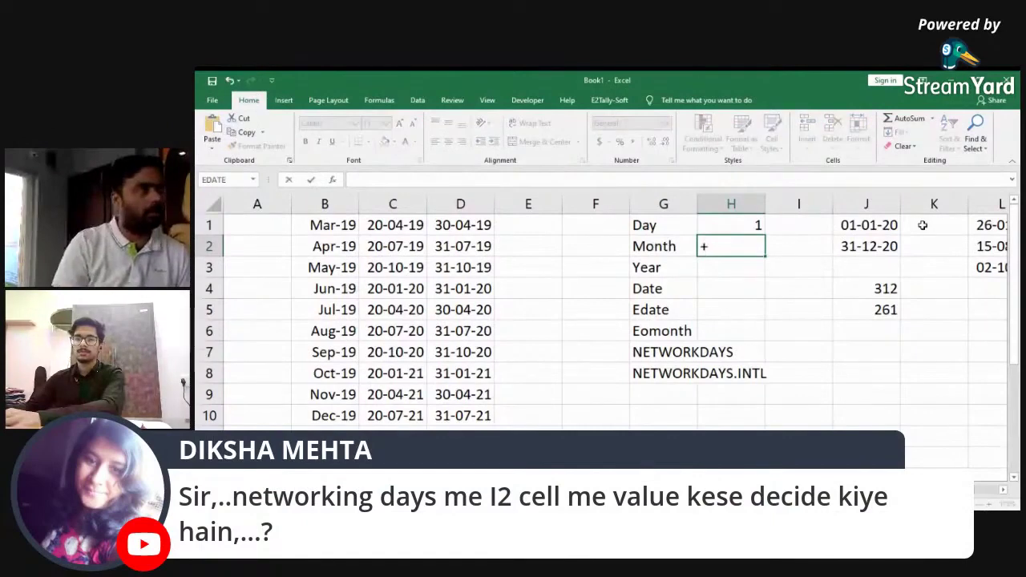
pyautogui.write('mon')
pyautogui.press('Tab')
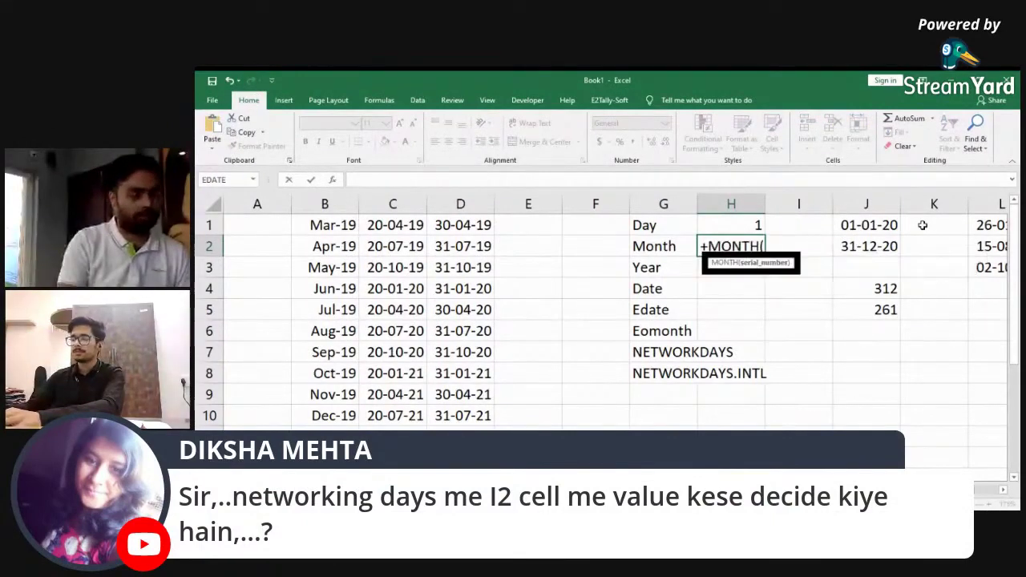
pyautogui.press('Right')
pyautogui.press('Right')
pyautogui.write(')')
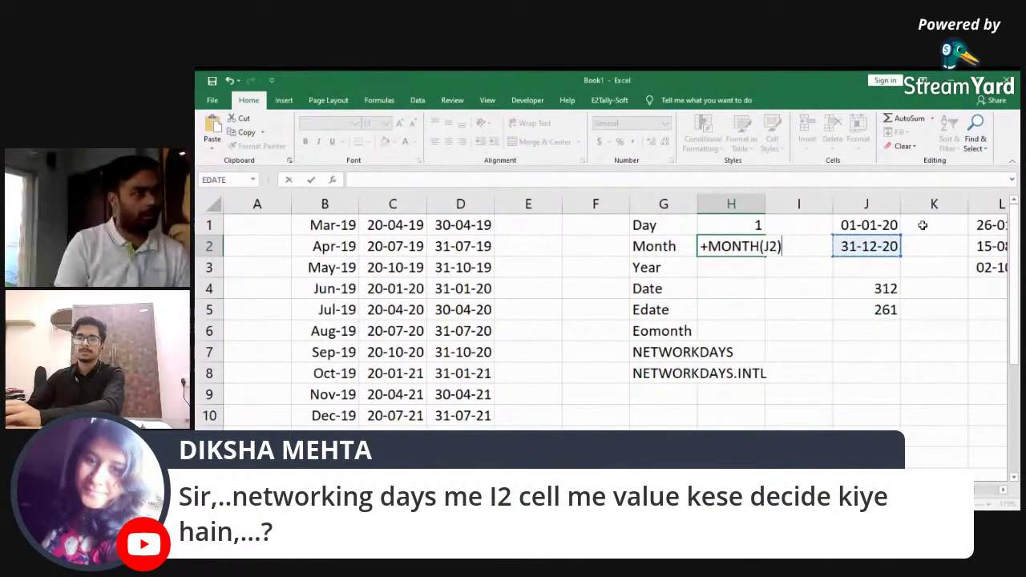
pyautogui.press('Return')
# Enter =YEAR(J1) in H3, returning 2020.
pyautogui.write('+tes')
pyautogui.press('BackSpace')
pyautogui.press('BackSpace')
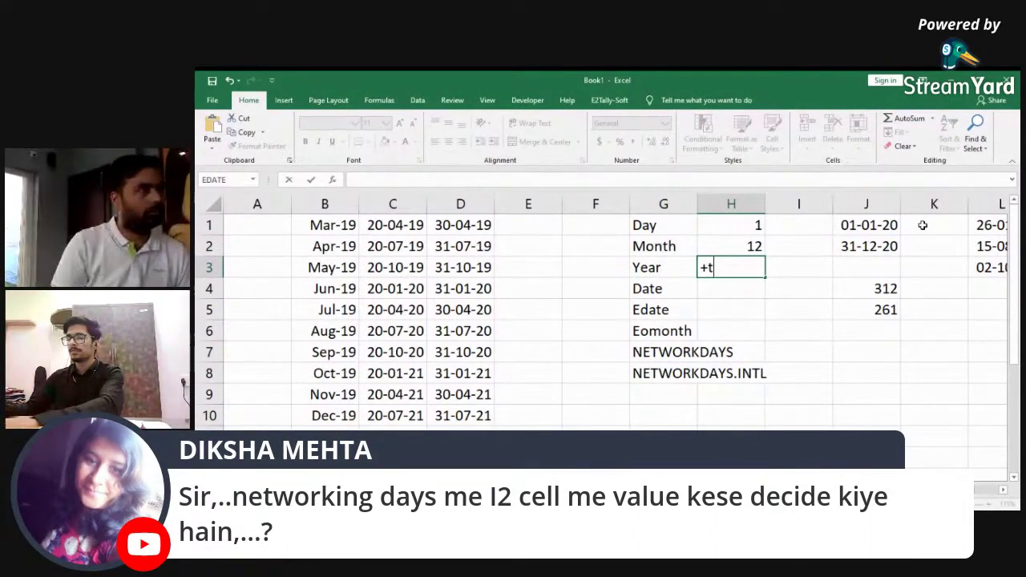
pyautogui.press('BackSpace')
pyautogui.write('ye')
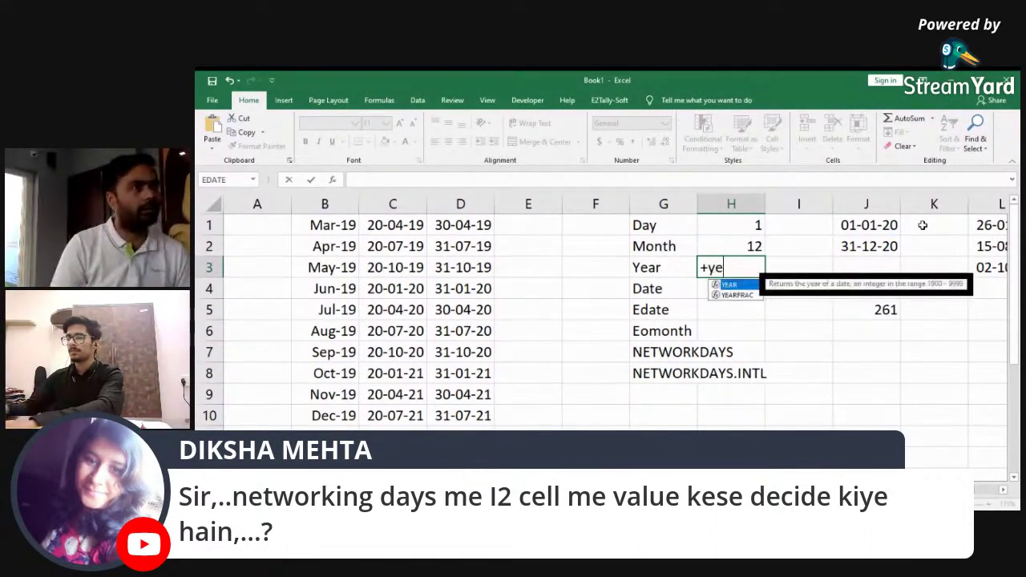
pyautogui.press('Tab')
pyautogui.press('Up')
pyautogui.press('Up')
pyautogui.press('Right')
pyautogui.press('Right')
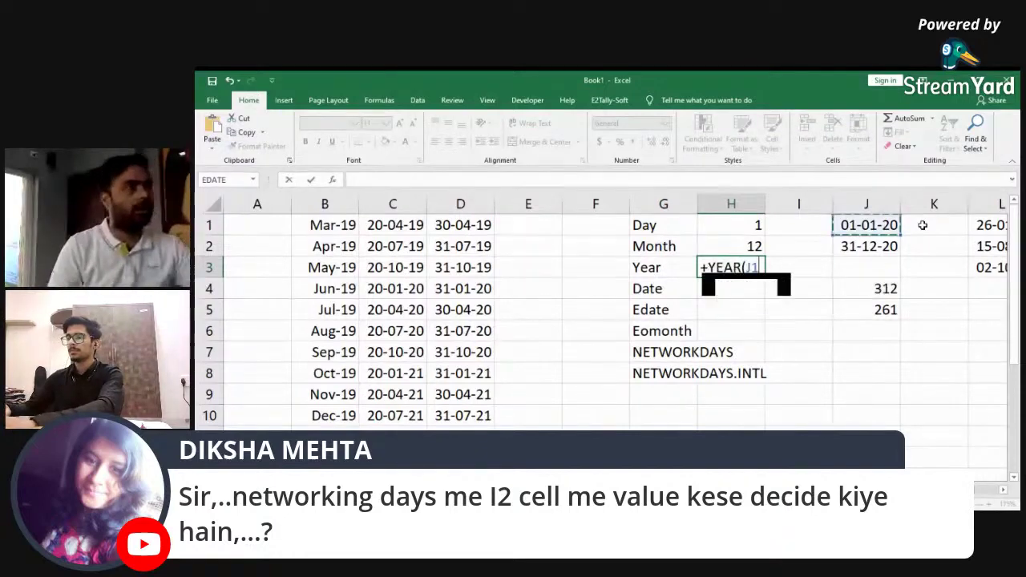
pyautogui.press('Return')
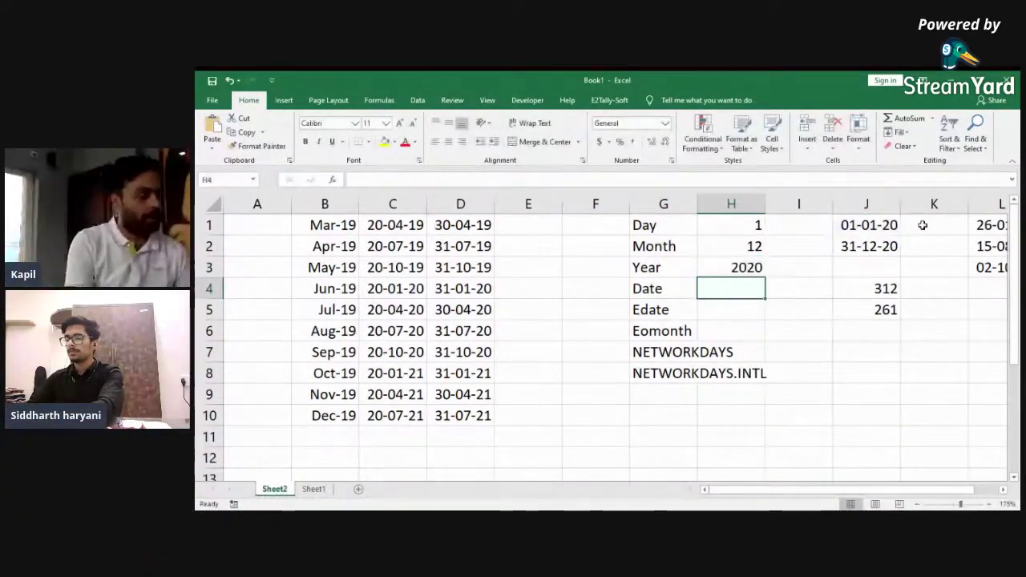
# Rebuild the date in H4 with =DATE(H3,H2,H1), giving 01-12-20.
pyautogui.write('+d')
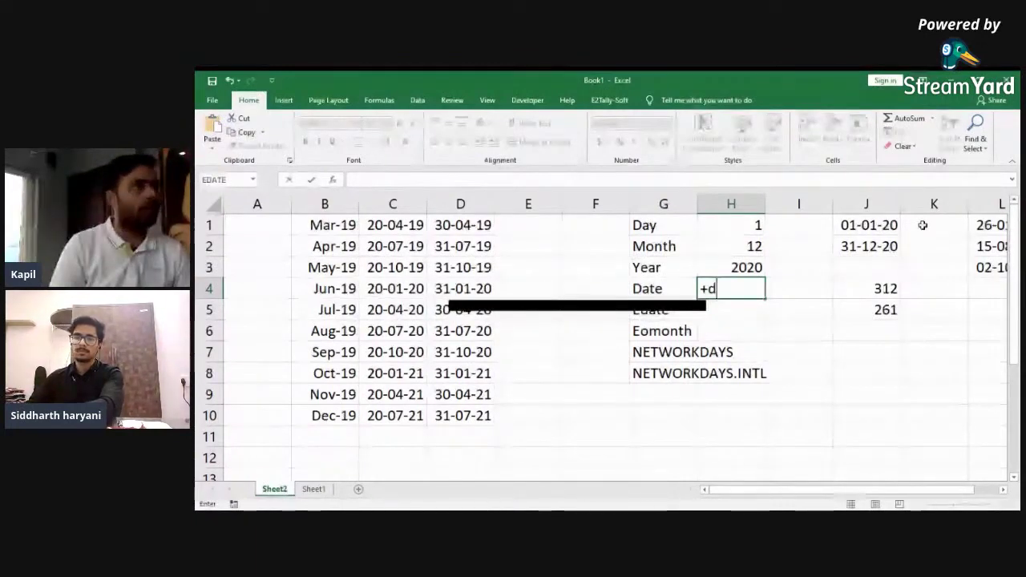
pyautogui.write('ate')
pyautogui.press('Tab')
pyautogui.press('Up')
pyautogui.write(',')
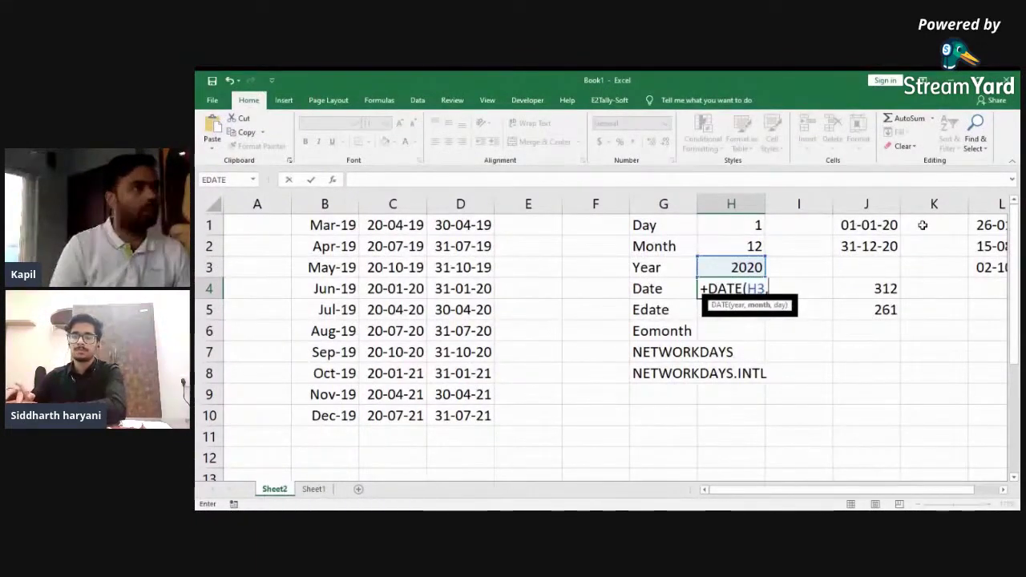
pyautogui.press('Up')
pyautogui.write(',')
pyautogui.press('Up')
pyautogui.press('Up')
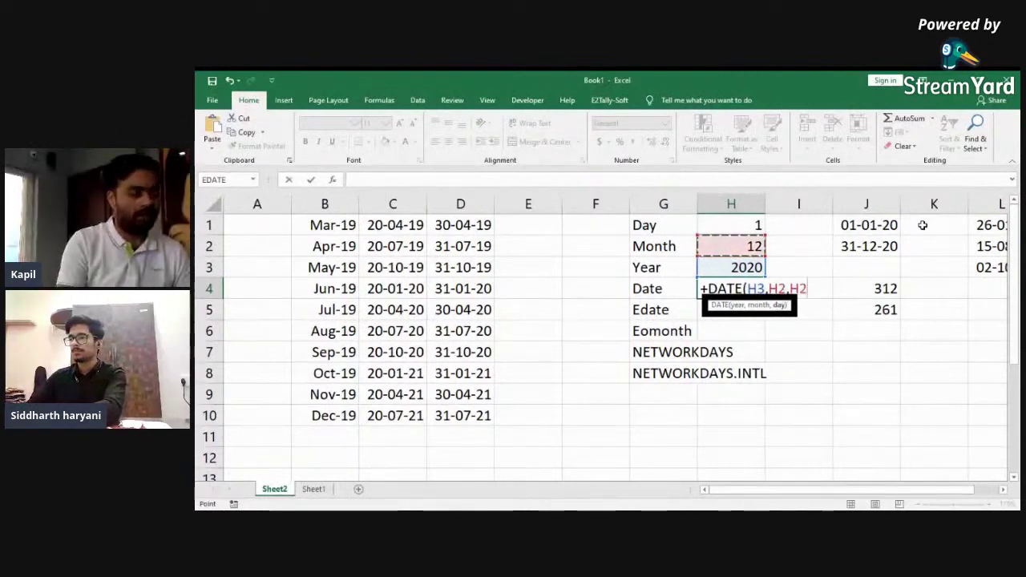
pyautogui.press('Up')
pyautogui.write(')')
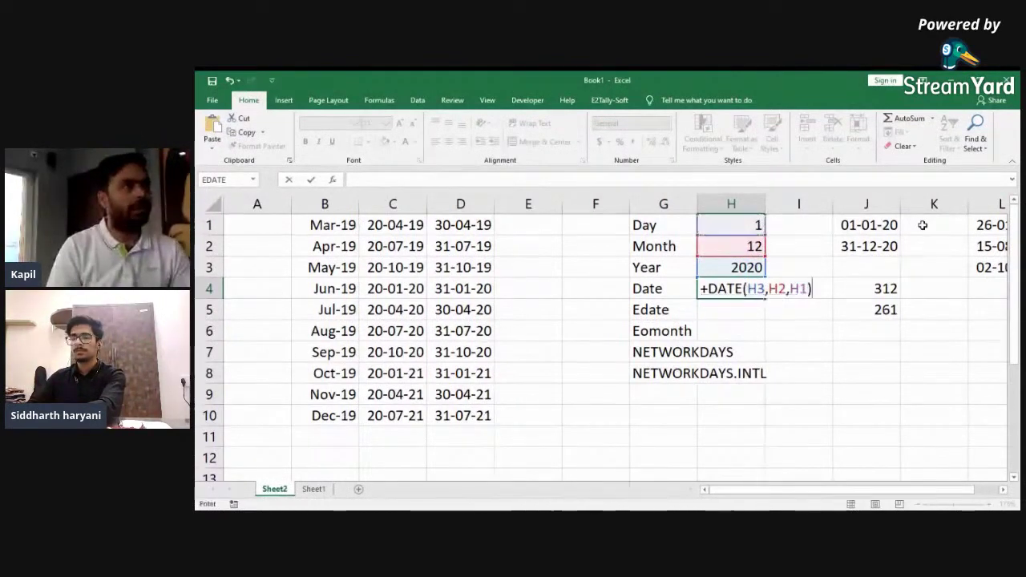
pyautogui.hotkey('ctrl', 'Return')
pyautogui.press('F2')
pyautogui.press('Return')
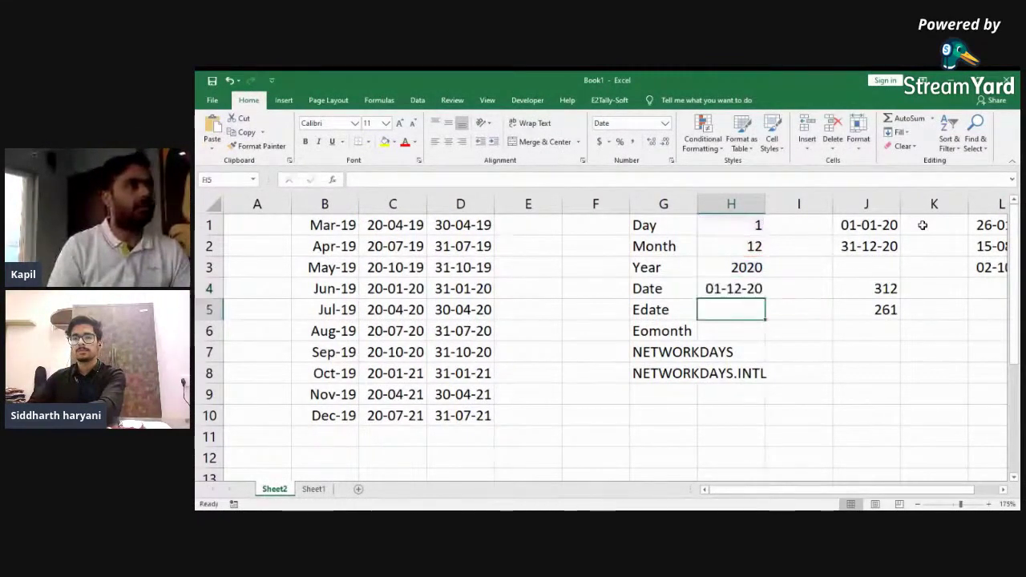
# Enter =EDATE(H4,3) in H5 and give it H4's date format, showing 01-03-21.
pyautogui.write('+')
pyautogui.press('Up')
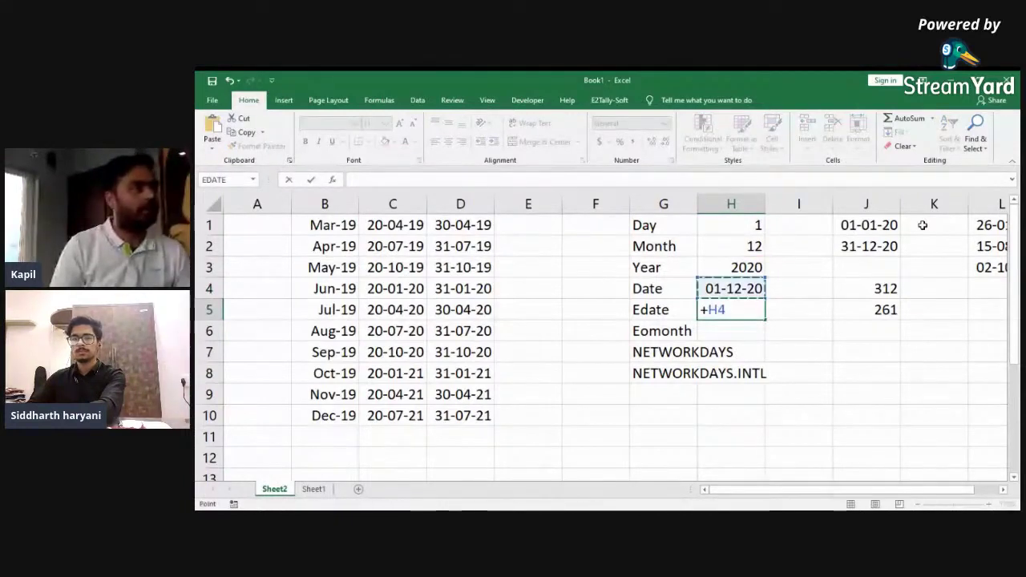
pyautogui.press('Escape')
pyautogui.write('+')
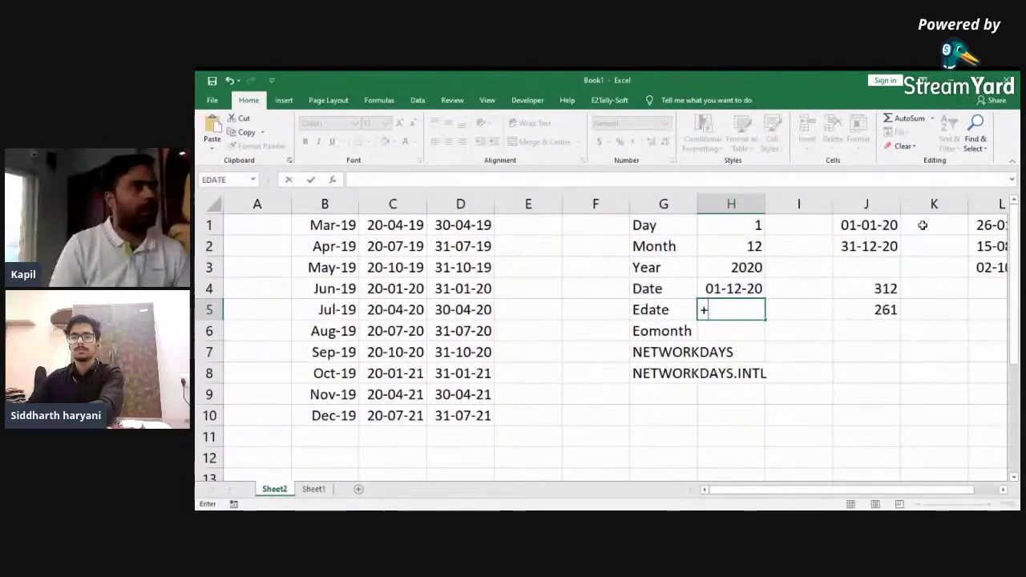
pyautogui.write('ed')
pyautogui.press('Tab')
pyautogui.press('Up')
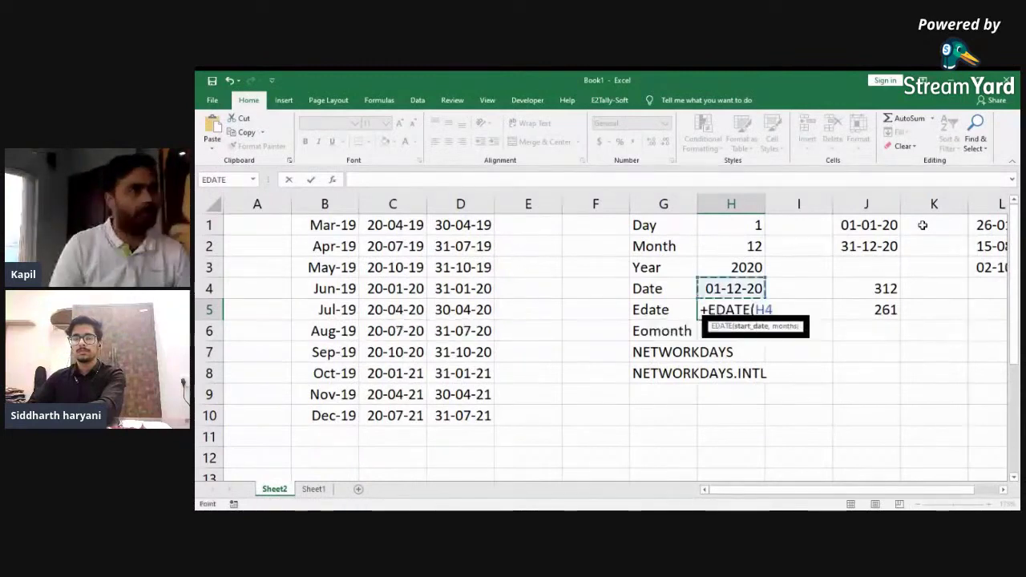
pyautogui.write(',3')
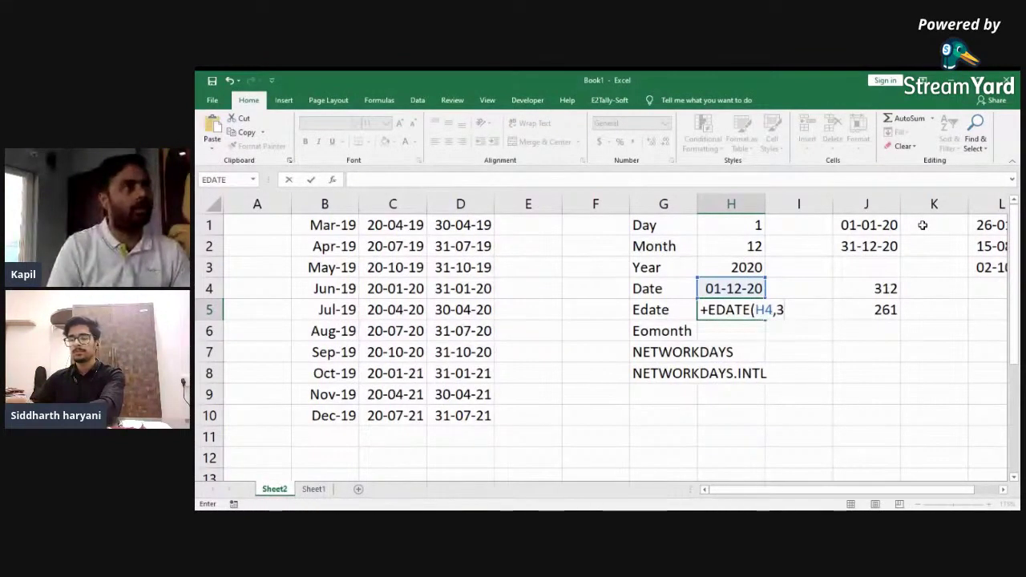
pyautogui.press('Up')
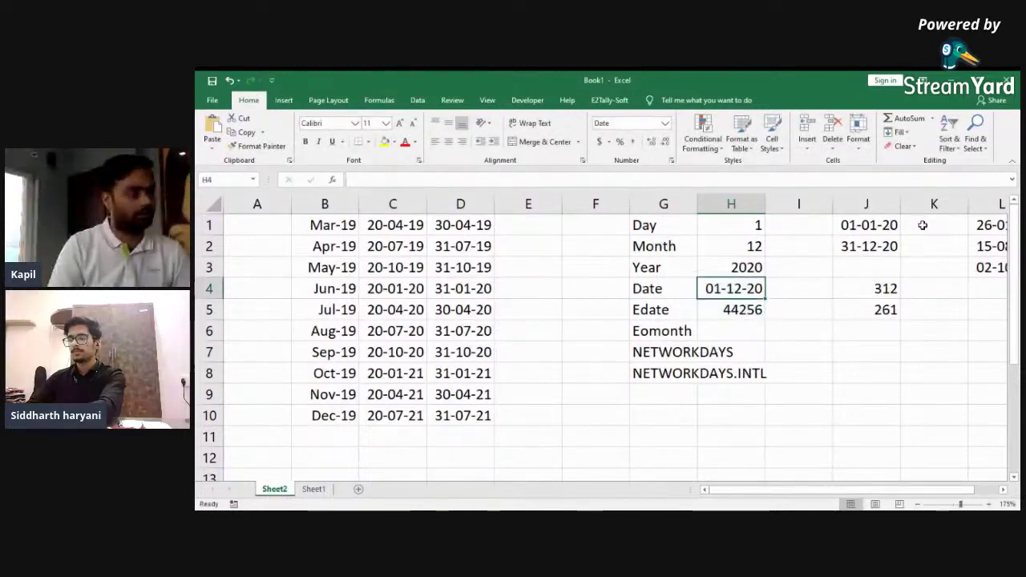
pyautogui.hotkey('ctrl', 'c')
pyautogui.press('Down')
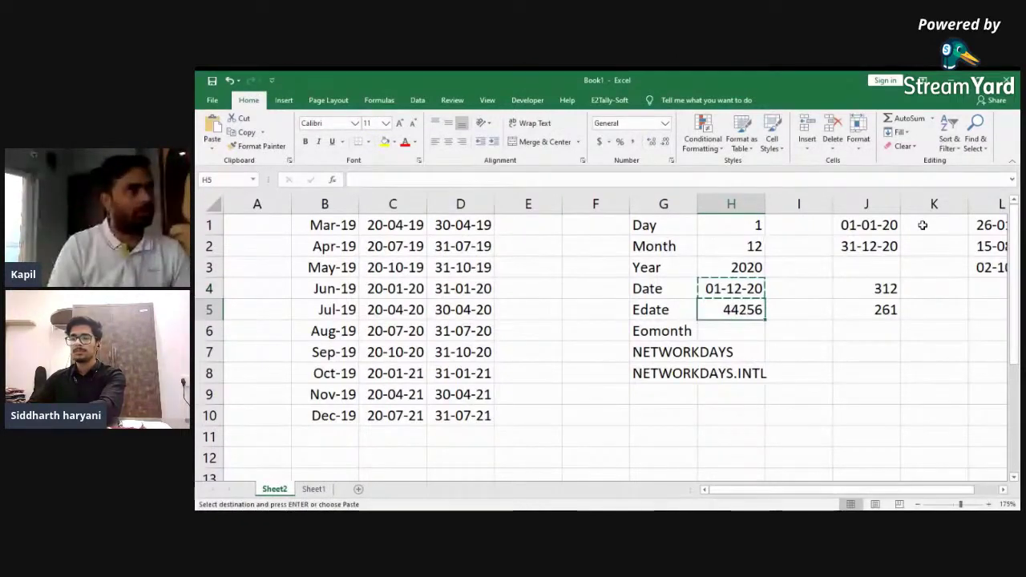
pyautogui.press('Return')
pyautogui.press('Down')
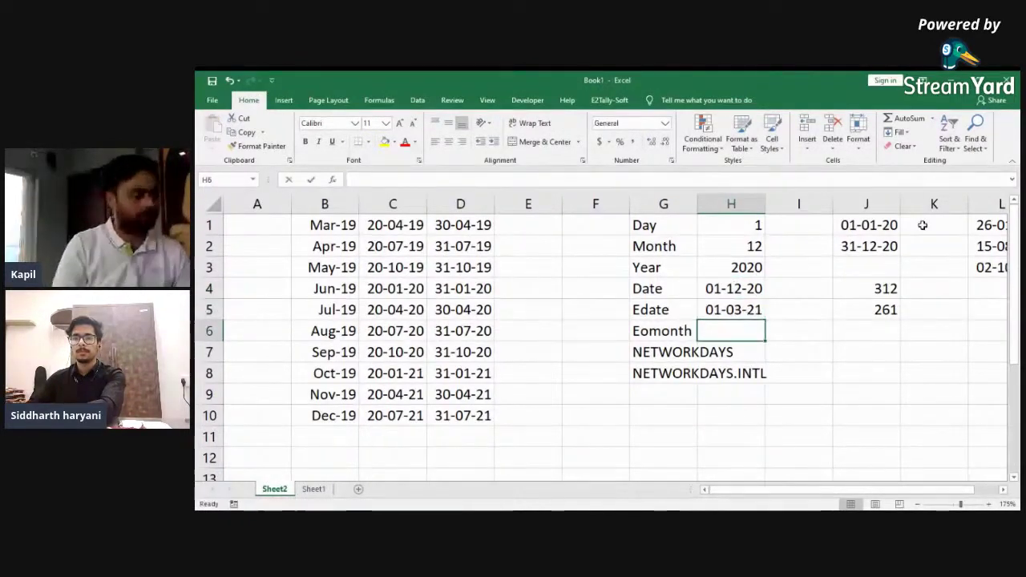
# Enter =EOMONTH(H5,0) in H6 and paste H5's date format, showing 31-03-21.
pyautogui.write('+eo')
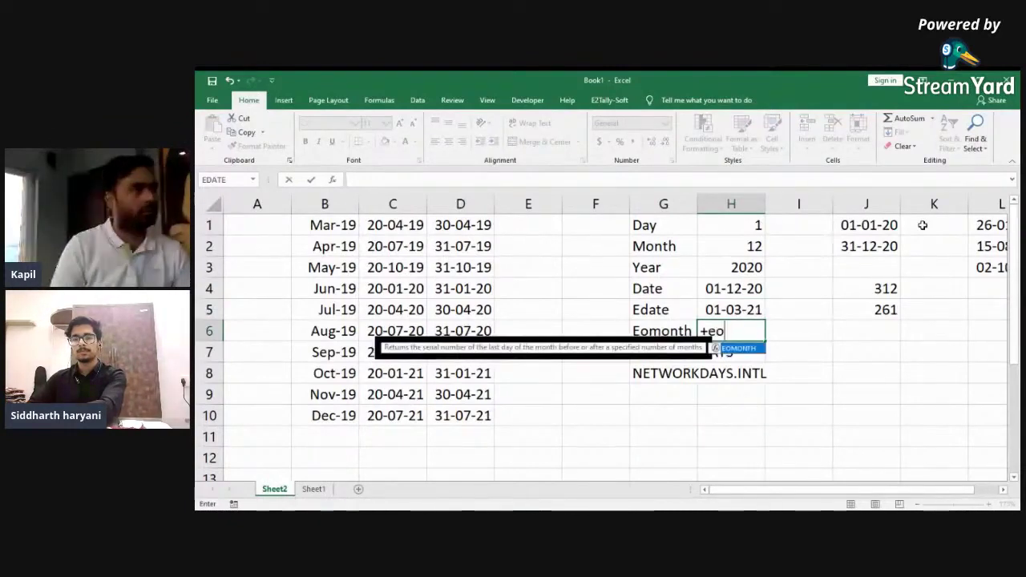
pyautogui.press('Tab')
pyautogui.press('Up')
pyautogui.press('Up')
pyautogui.press('Down')
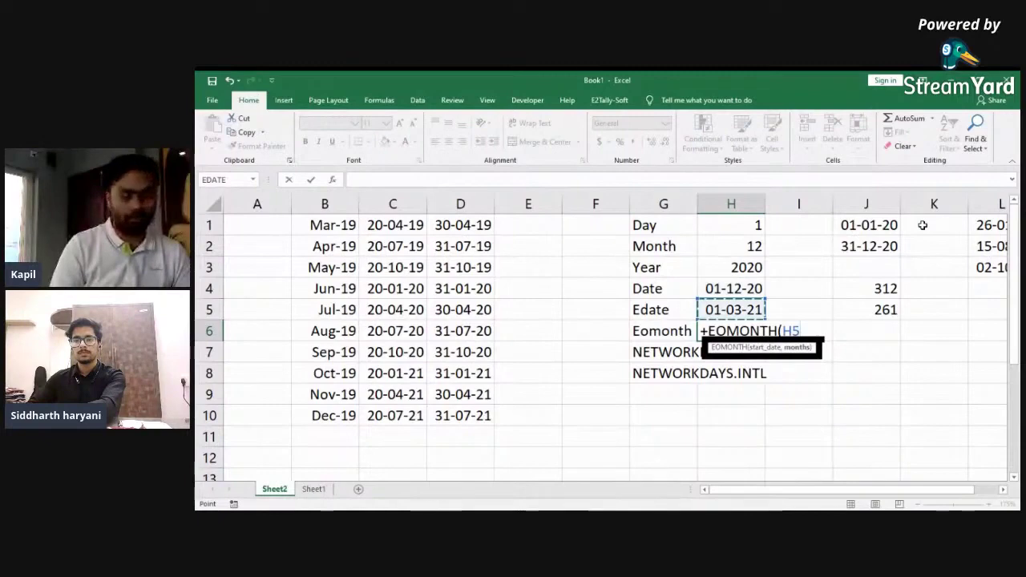
pyautogui.write(',0)')
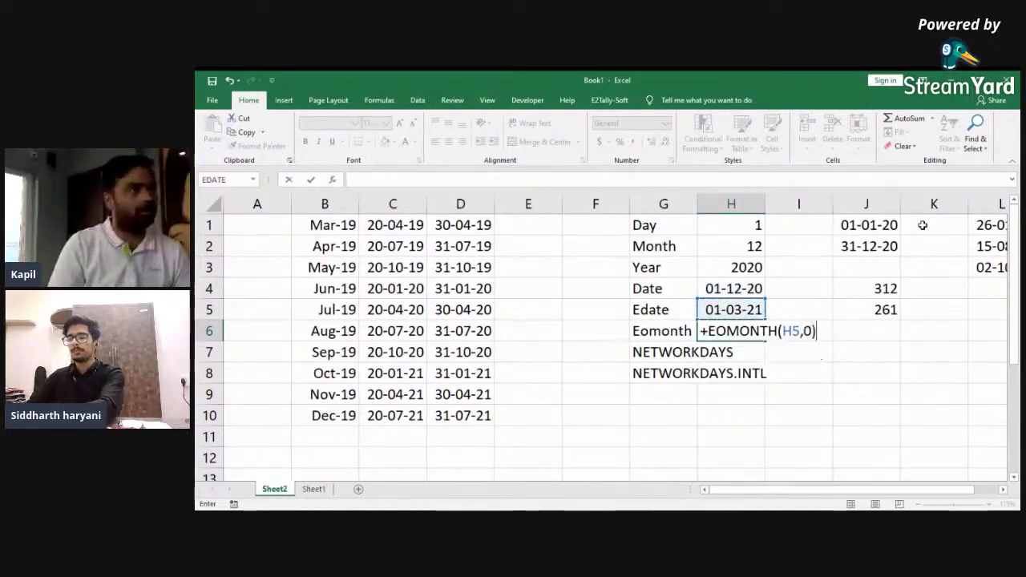
pyautogui.press('Return')
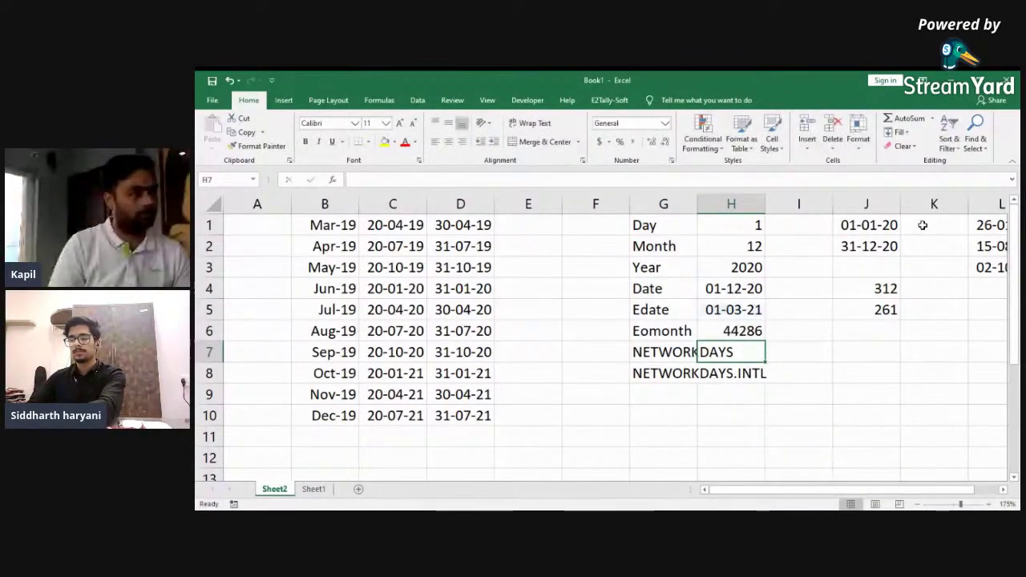
pyautogui.press('Up')
pyautogui.press('Up')
pyautogui.hotkey('ctrl', 'c')
pyautogui.press('Down')
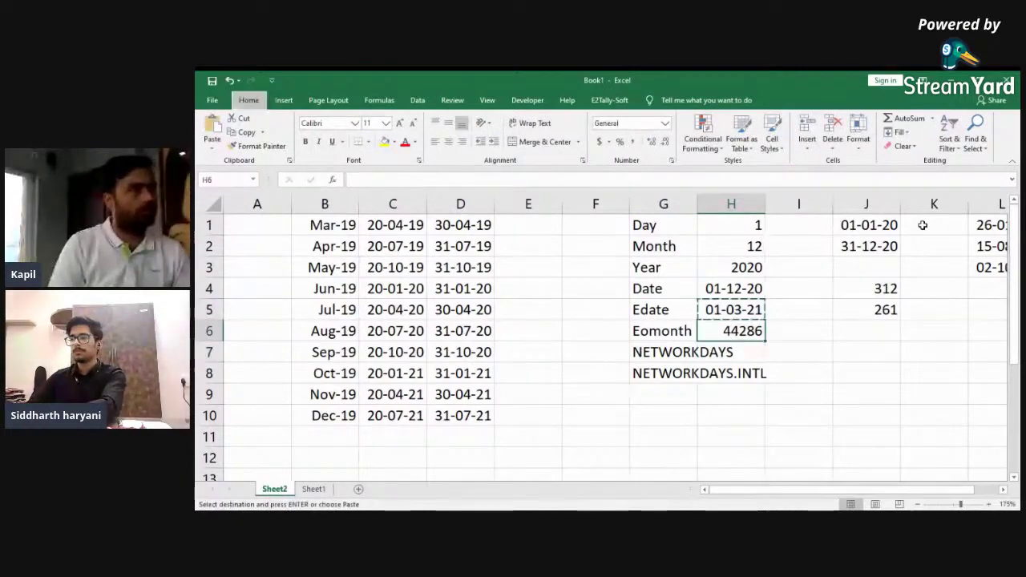
pyautogui.hotkey('ctrl', 'v')
pyautogui.press('Escape')
# AutoFit the widths of columns G and H to their labels and results.
pyautogui.press('Left')
pyautogui.hotkey('ctrl', 'space')
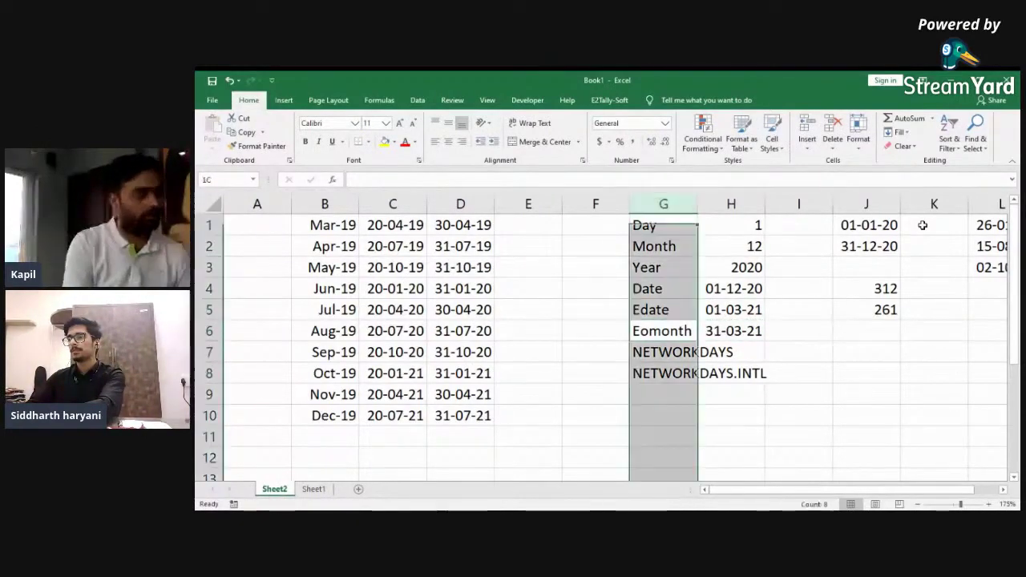
pyautogui.hotkey('alt', 'h')
pyautogui.press('o')
pyautogui.press('i')
pyautogui.press('Right')
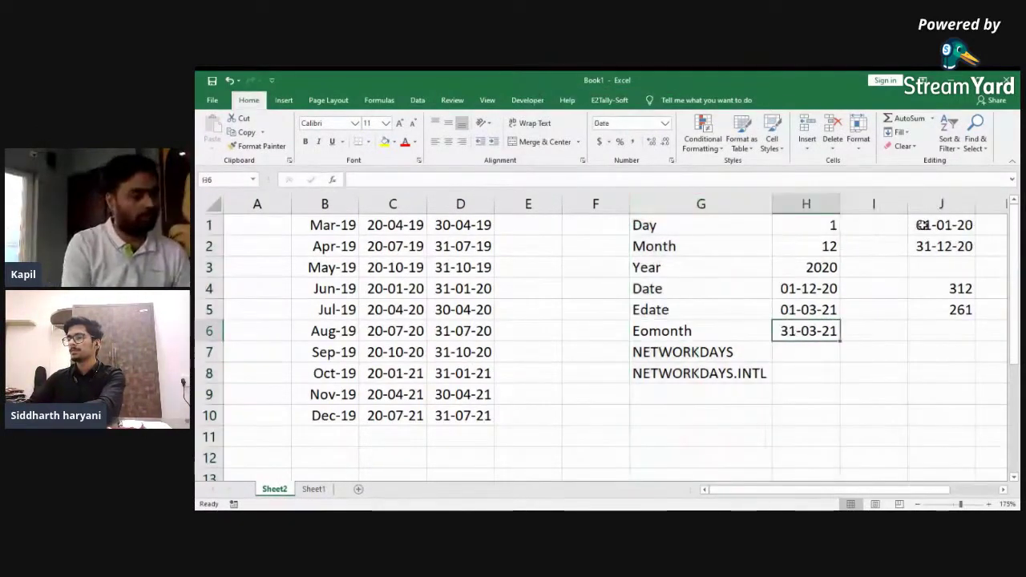
pyautogui.hotkey('ctrl', 'space')
pyautogui.hotkey('alt', 'h')
pyautogui.press('o')
pyautogui.press('i')
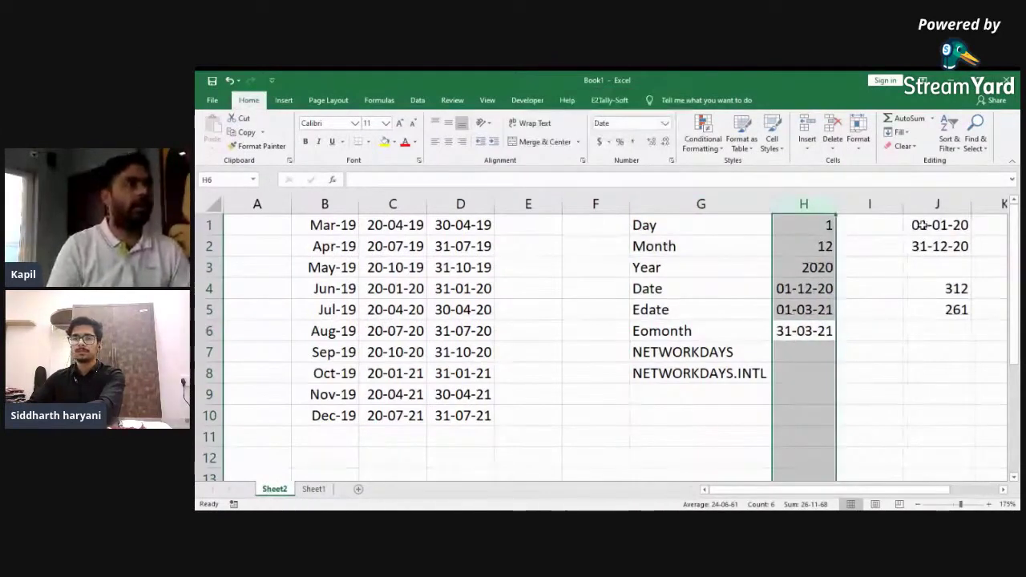
pyautogui.press('Down')
pyautogui.press('Down')
pyautogui.press('Up')
pyautogui.write('+')
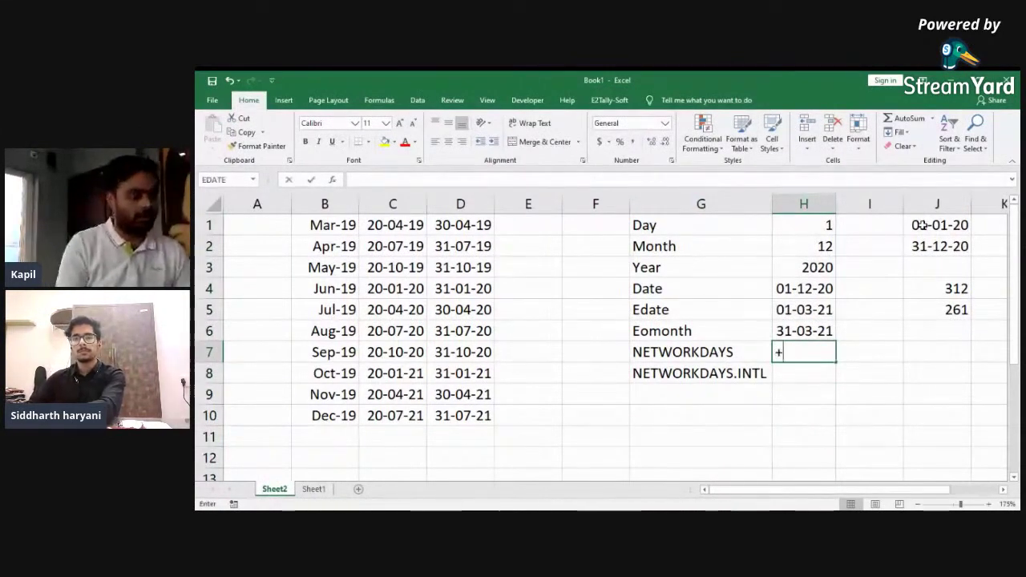
pyautogui.write('n')
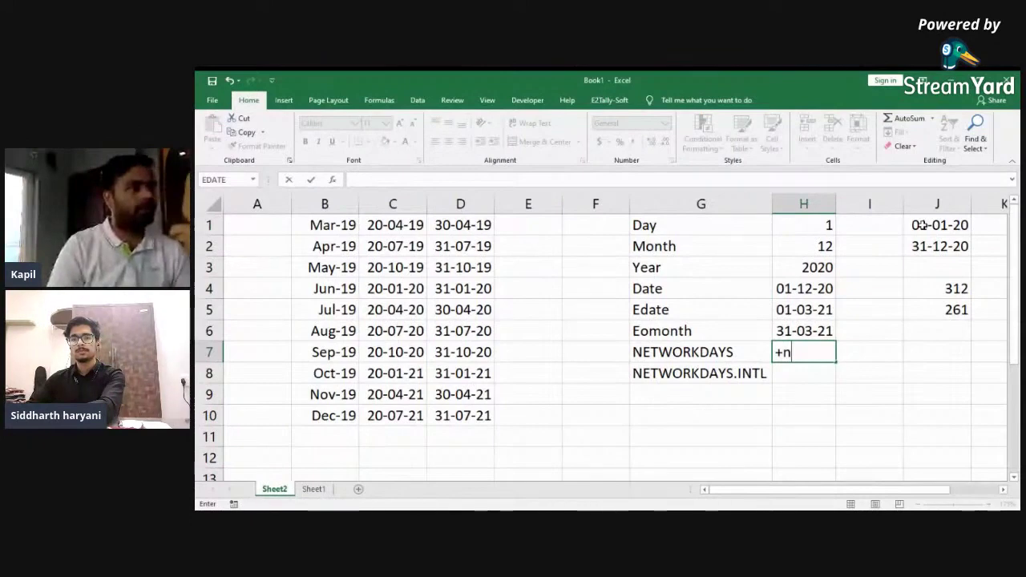
pyautogui.write('et')
# Start the NETWORKDAYS formula in H7 with J1 as start and J2 as end date.
pyautogui.press('Tab')
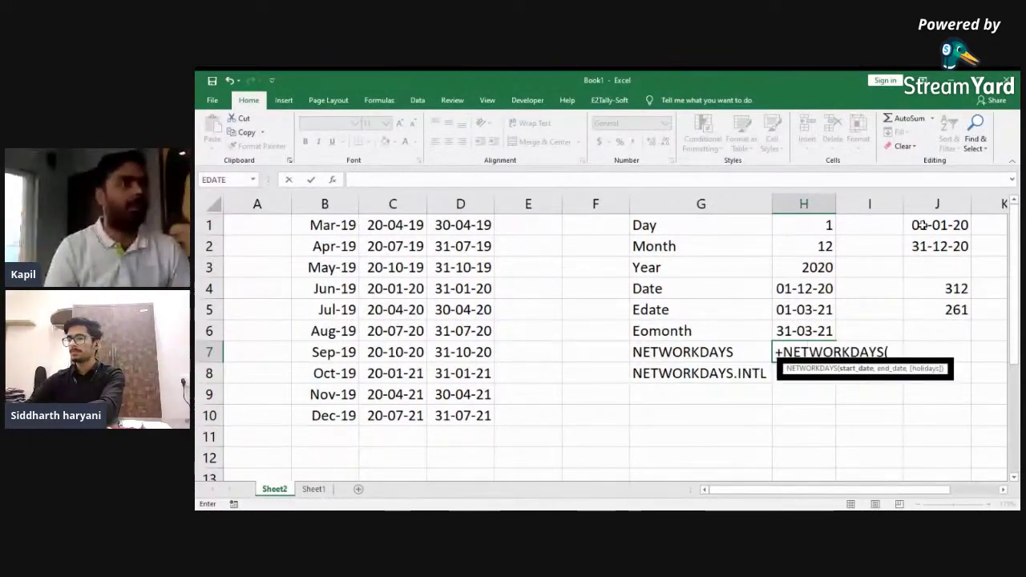
pyautogui.press('Up')
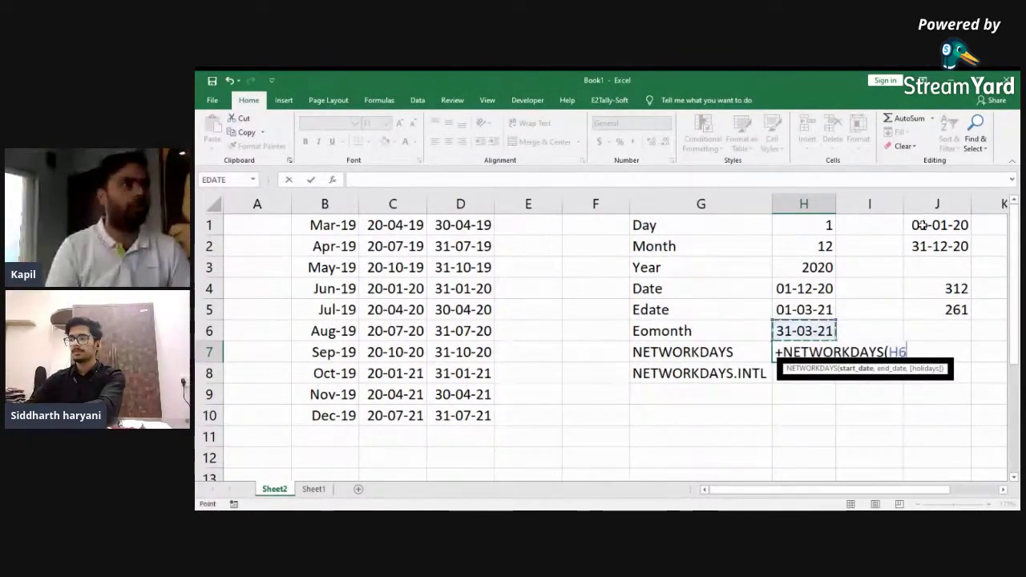
pyautogui.press('Up')
pyautogui.press('Up')
pyautogui.click(922, 226)
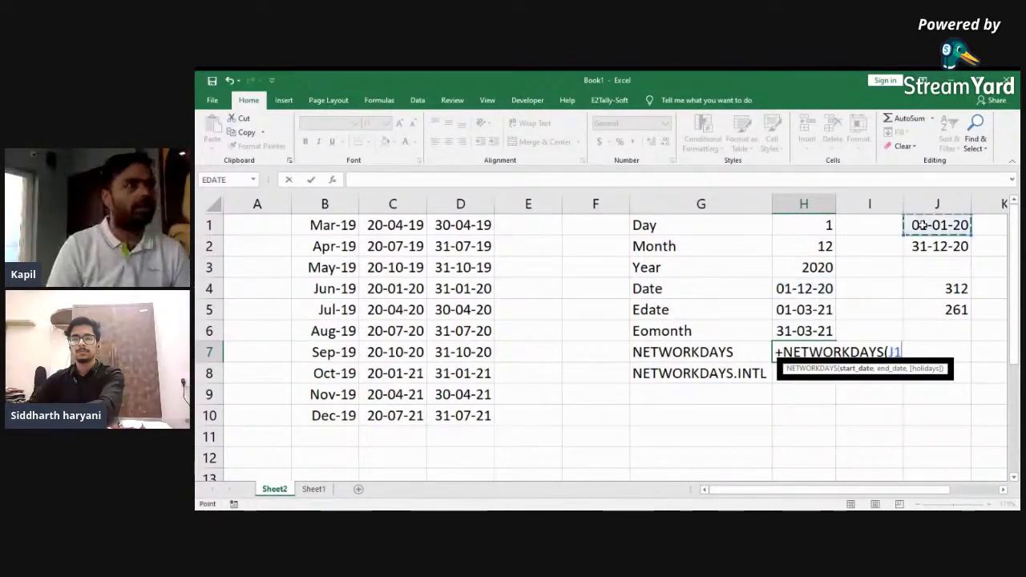
pyautogui.write(',')
pyautogui.press('Up')
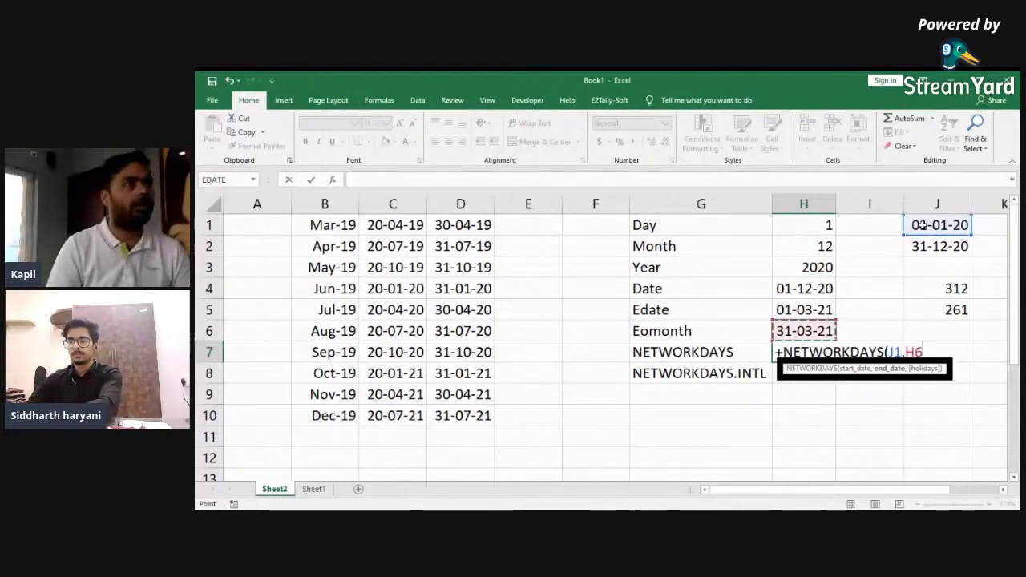
pyautogui.press('Up')
pyautogui.press('Up')
pyautogui.press('Up')
pyautogui.press('Right')
pyautogui.press('Right')
pyautogui.press('Down')
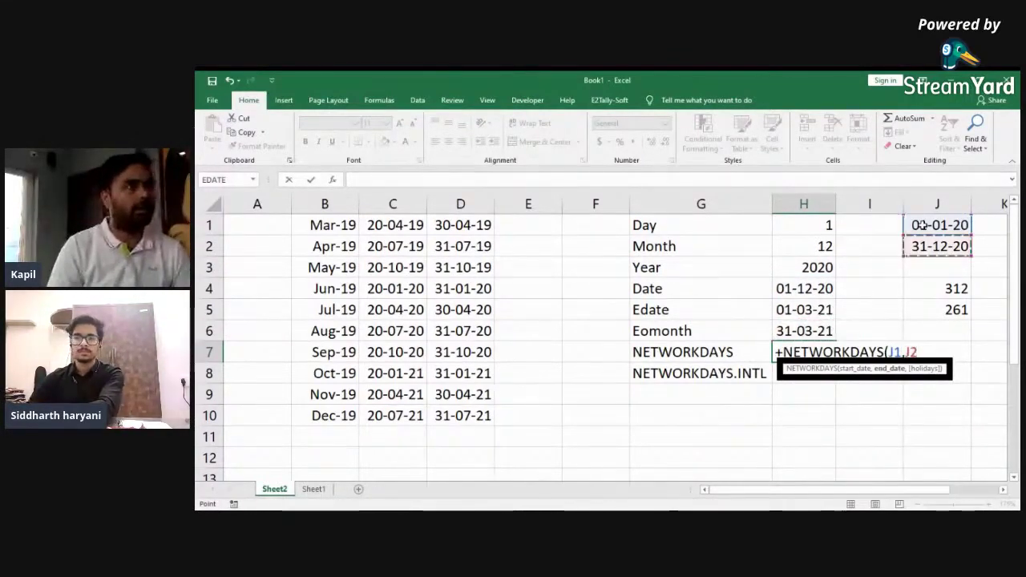
# Add the L1:L3 holiday range and commit, returning 261 working days.
pyautogui.write(',')
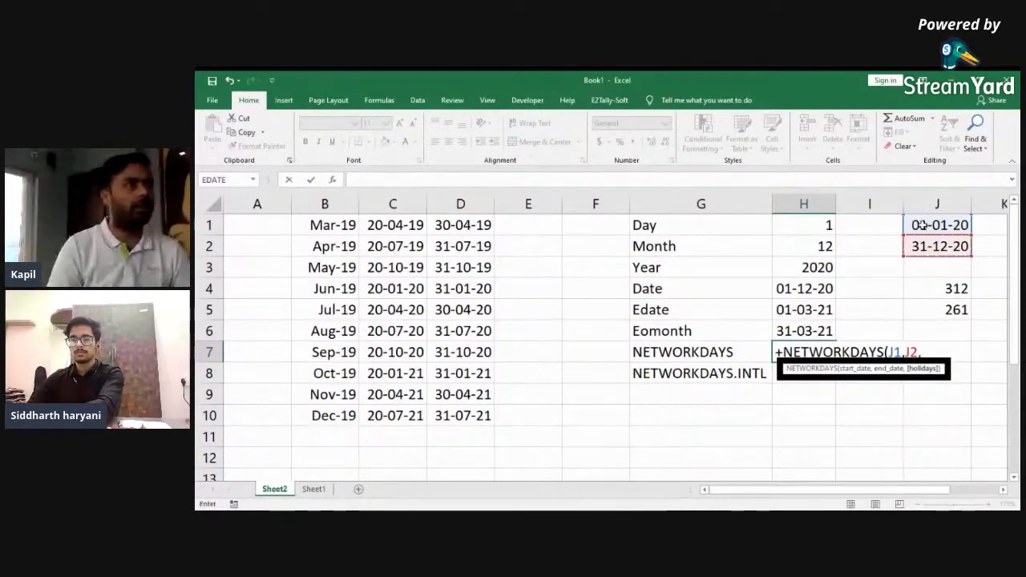
pyautogui.press('Right')
pyautogui.press('Right')
pyautogui.press('Right')
pyautogui.press('Right')
pyautogui.press('Up')
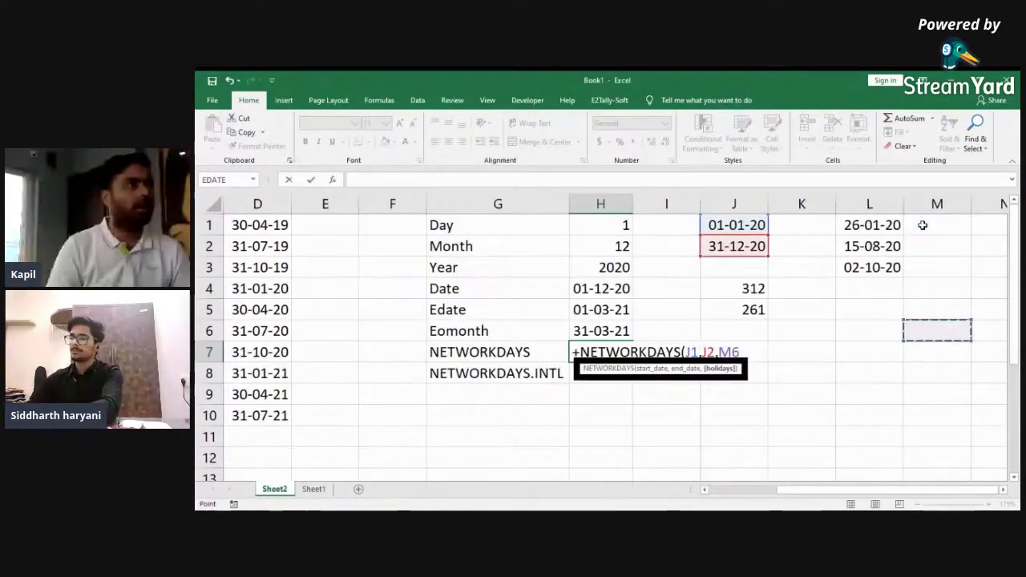
pyautogui.press('Left')
pyautogui.press('Up')
pyautogui.press('Up')
pyautogui.press('Up')
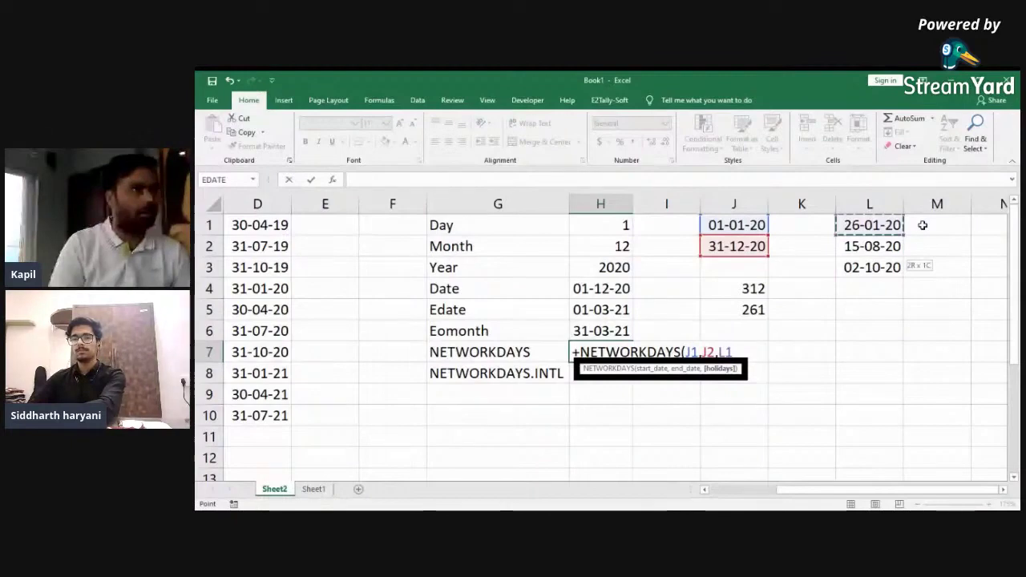
pyautogui.hotkey('shift', 'Down')
pyautogui.hotkey('shift', 'Down')
pyautogui.press('Return')
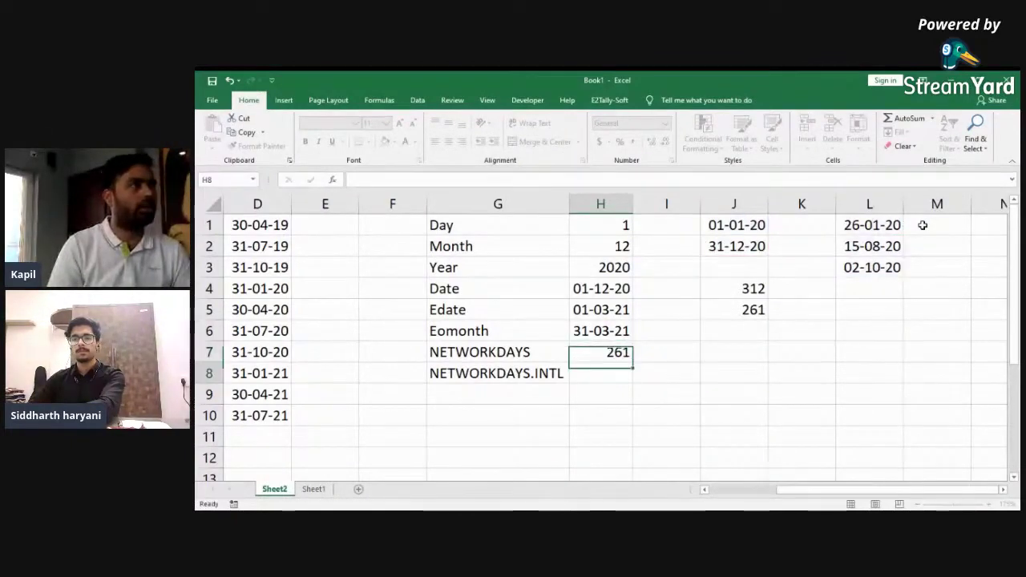
# Start a NETWORKDAYS.INTL formula in H8 with J1 as the start date.
pyautogui.write('+')
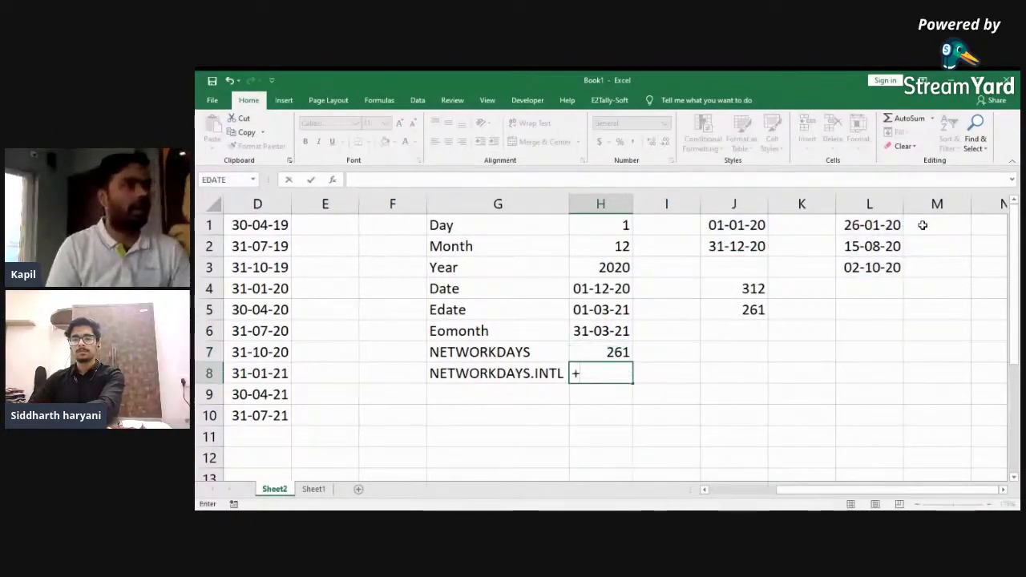
pyautogui.press('Escape')
pyautogui.press('Up')
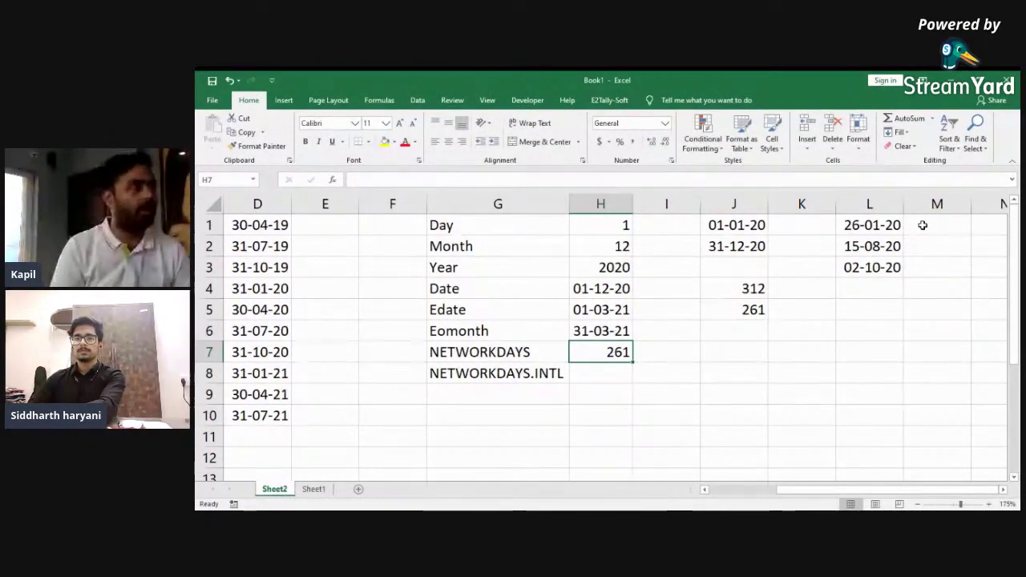
pyautogui.press('Down')
pyautogui.write('+')
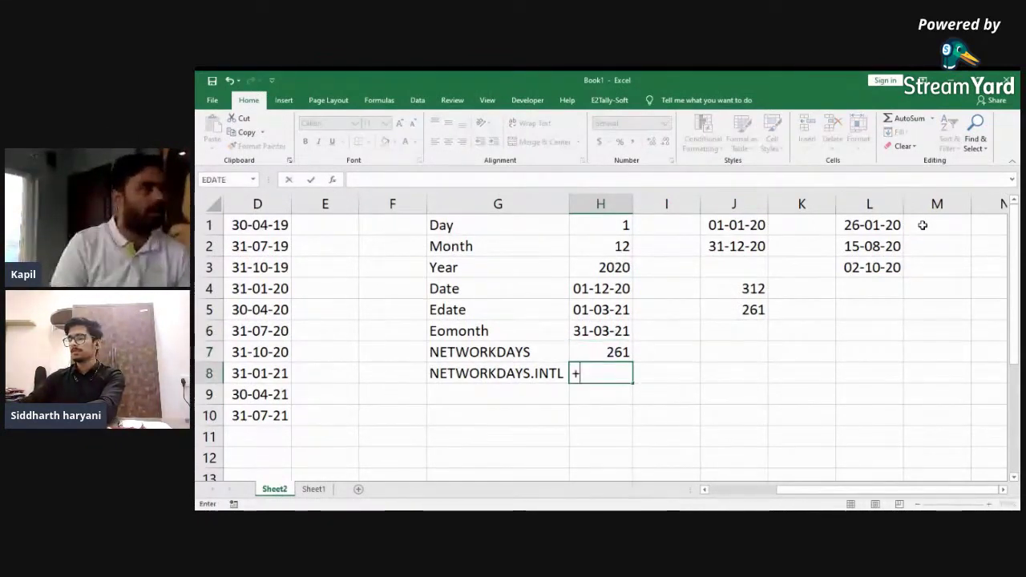
pyautogui.write('net')
pyautogui.press('Down')
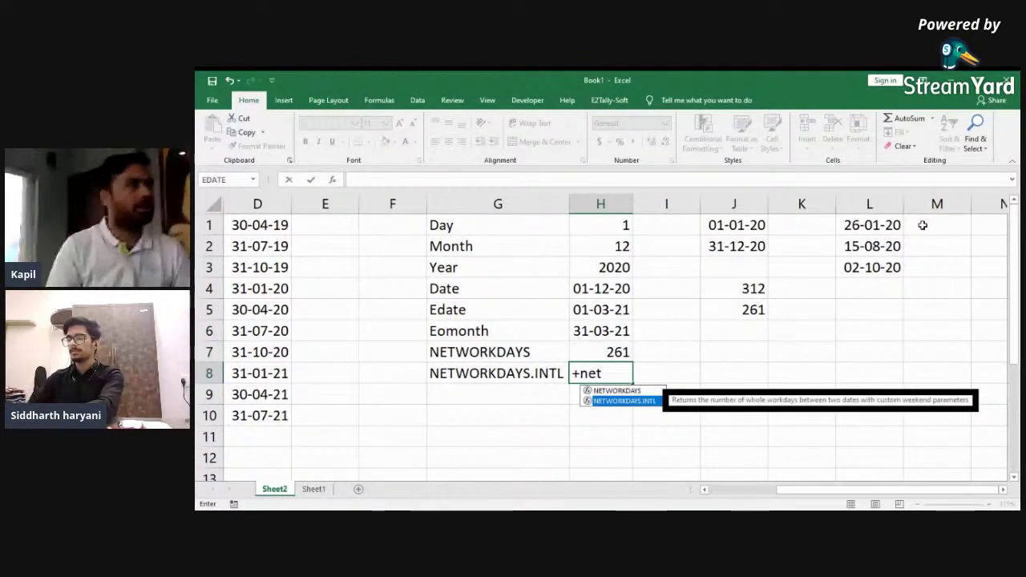
pyautogui.press('Tab')
pyautogui.press('Up')
pyautogui.press('Right')
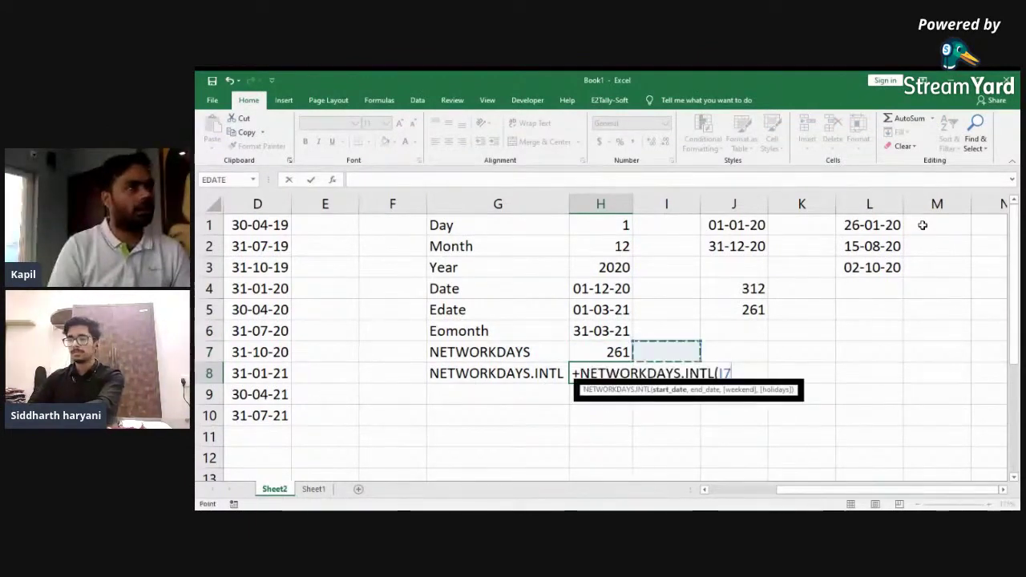
pyautogui.hotkey('ctrl', 'Up')
pyautogui.press('Right')
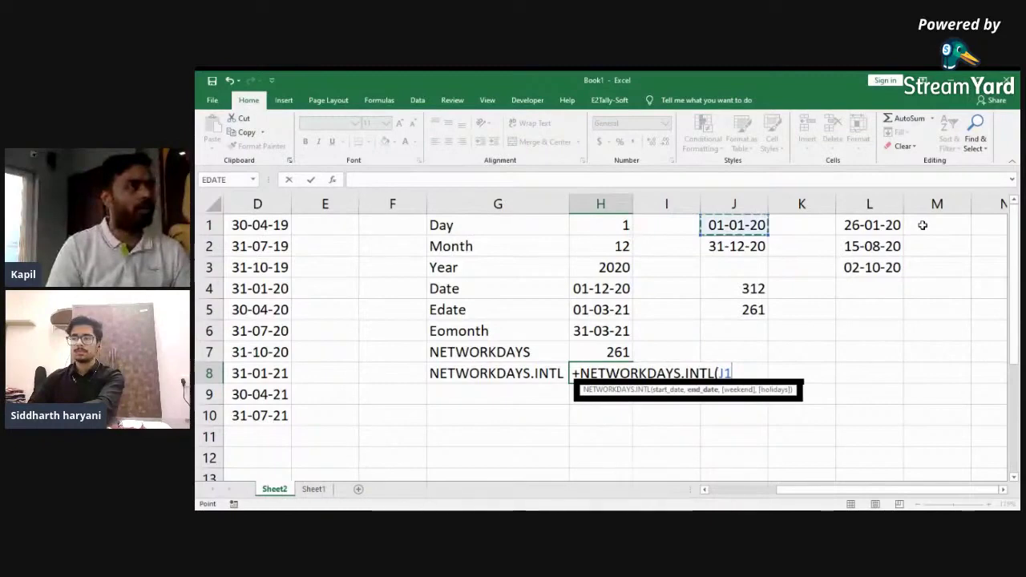
# Add J2 as end date and weekend code 11 for Sunday-only weekends.
pyautogui.write(',')
pyautogui.press('Up')
pyautogui.hotkey('ctrl', 'Up')
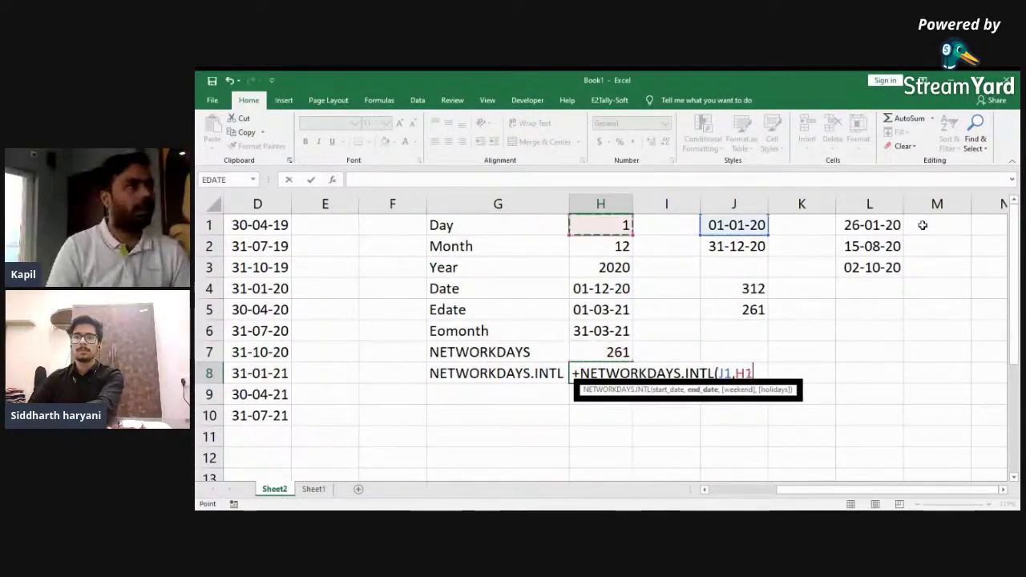
pyautogui.press('Right')
pyautogui.press('Right')
pyautogui.press('Down')
pyautogui.write(',')
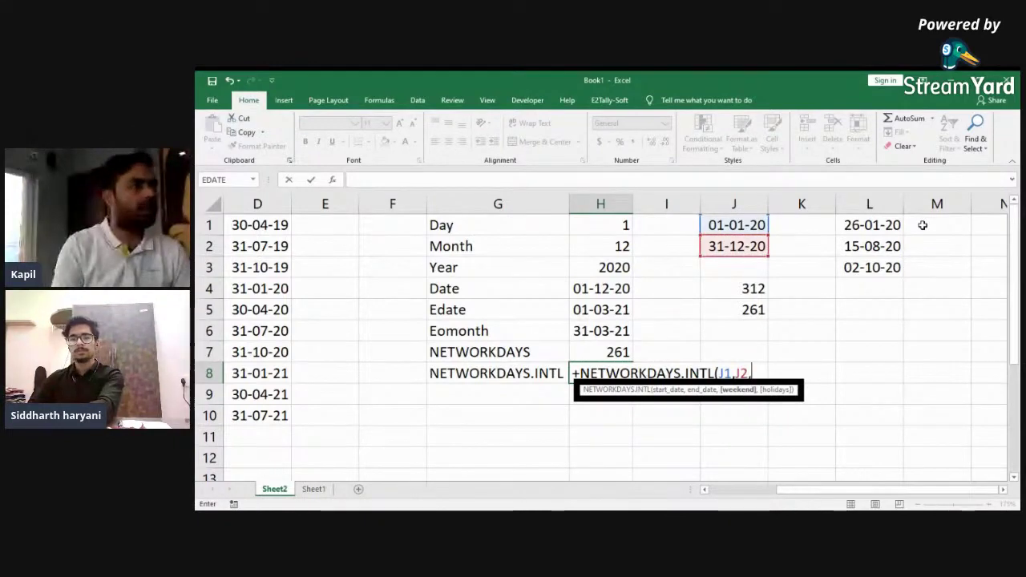
pyautogui.press('Right')
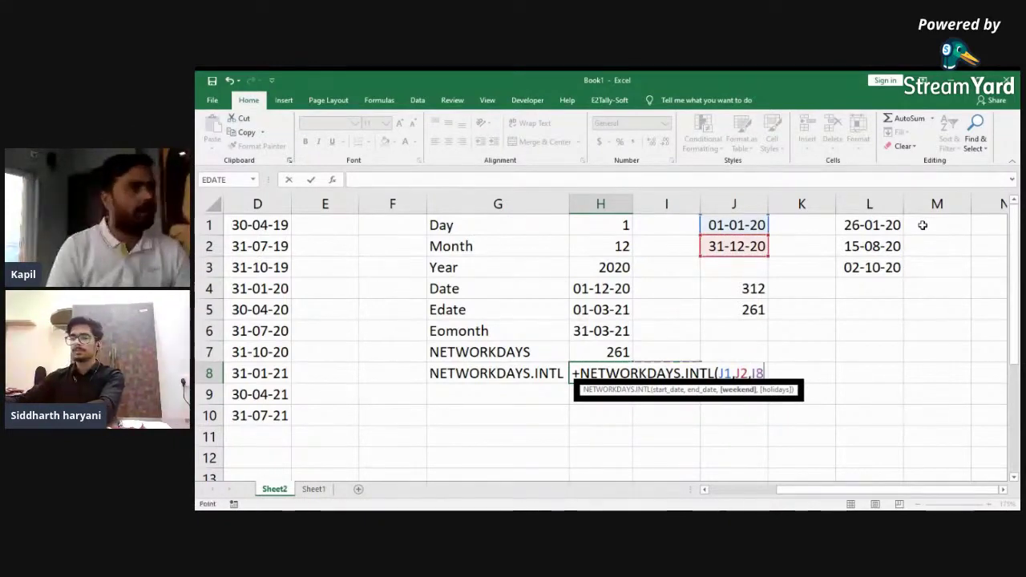
pyautogui.press('BackSpace')
pyautogui.press('BackSpace')
pyautogui.press('BackSpace')
pyautogui.write(',')
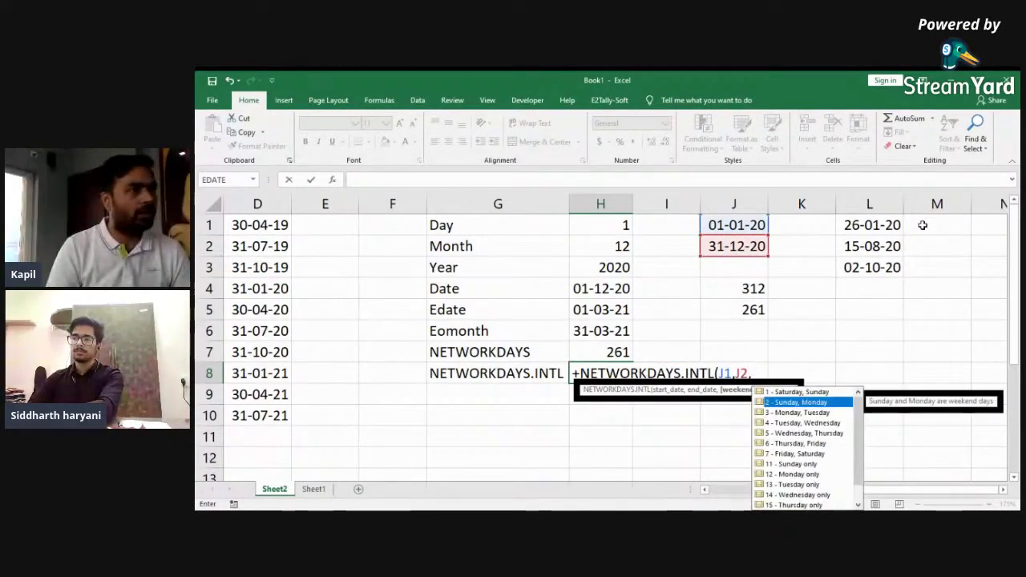
pyautogui.press('Down')
pyautogui.press('Down')
pyautogui.press('Down')
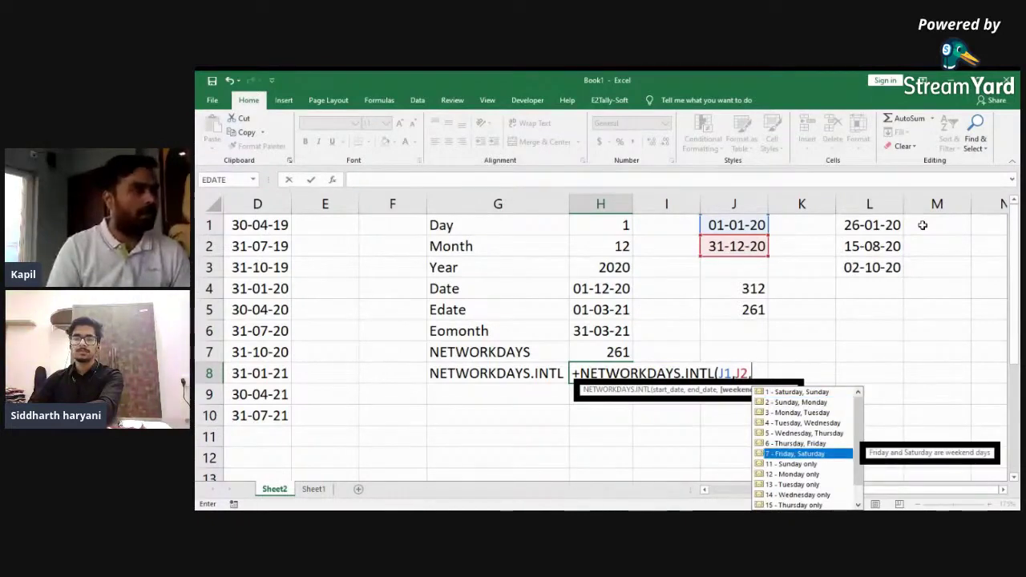
pyautogui.press('Down')
pyautogui.press('Tab')
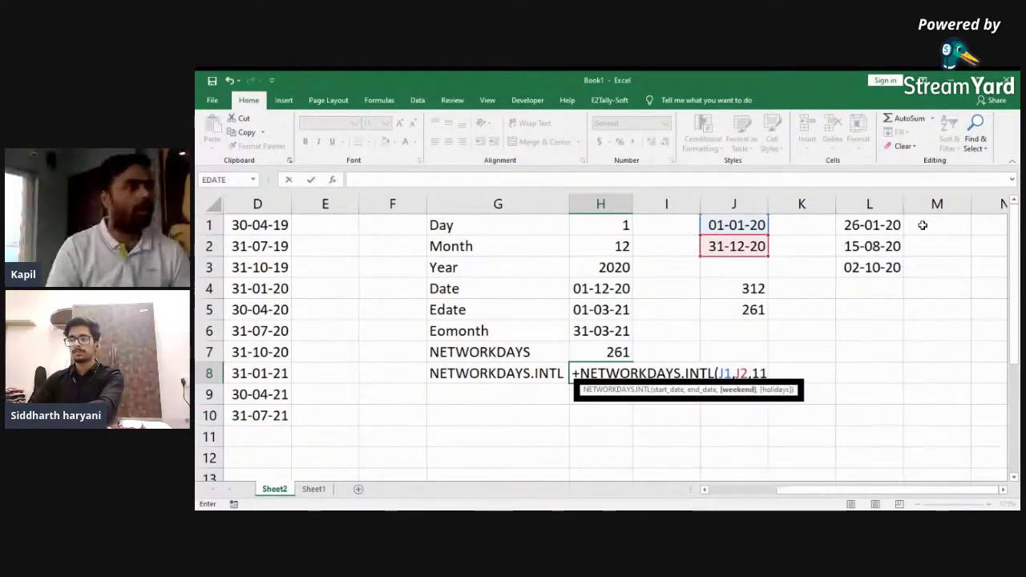
# Add the L1:L3 holidays and enter the formula, returning 312.
pyautogui.write(',')
pyautogui.press('Right')
pyautogui.press('Right')
pyautogui.press('Right')
pyautogui.press('Up')
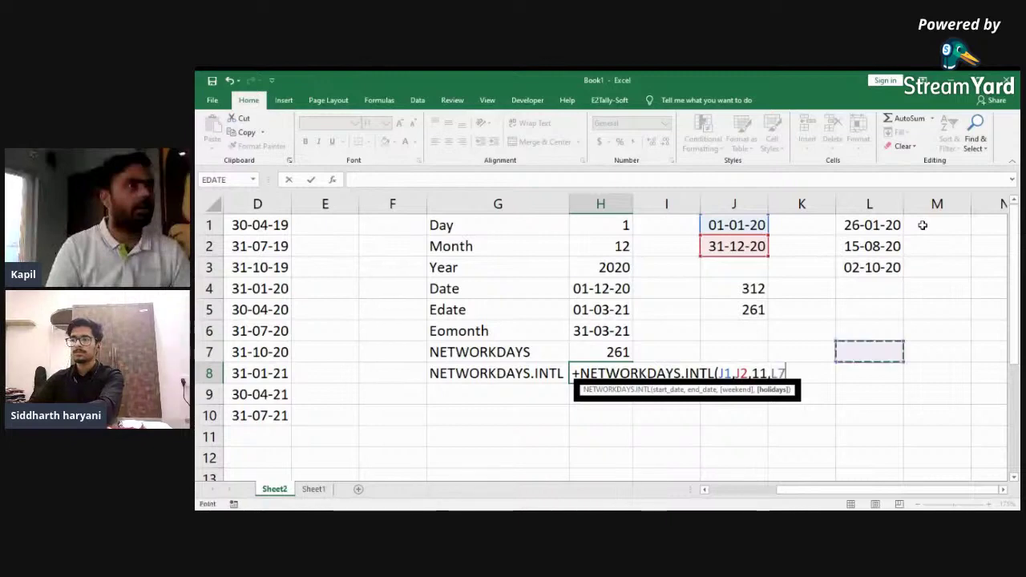
pyautogui.press('Up')
pyautogui.press('Up')
pyautogui.press('Up')
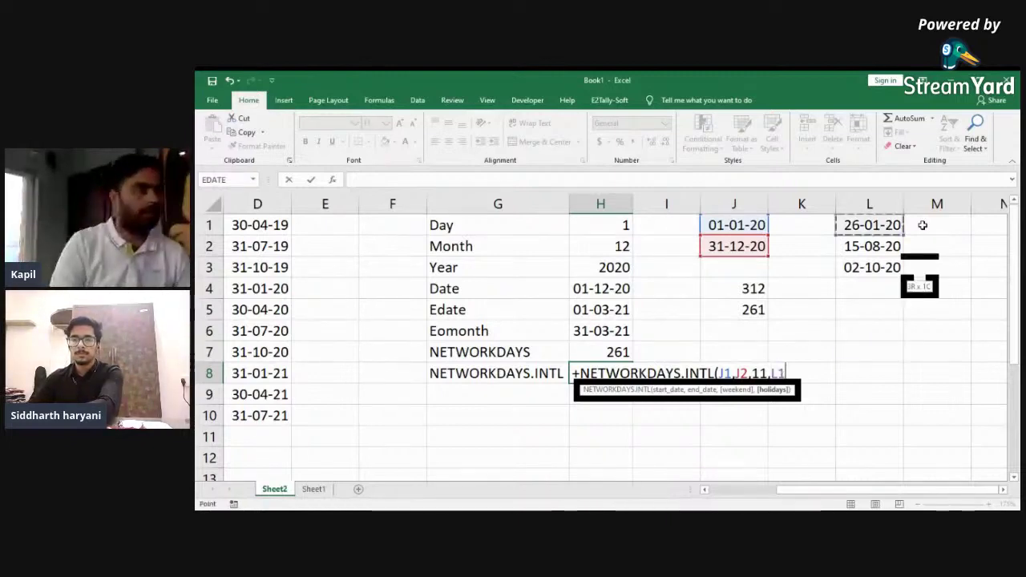
pyautogui.hotkey('shift', 'Down')
pyautogui.hotkey('shift', 'Down')
pyautogui.hotkey('ctrl', 'Return')
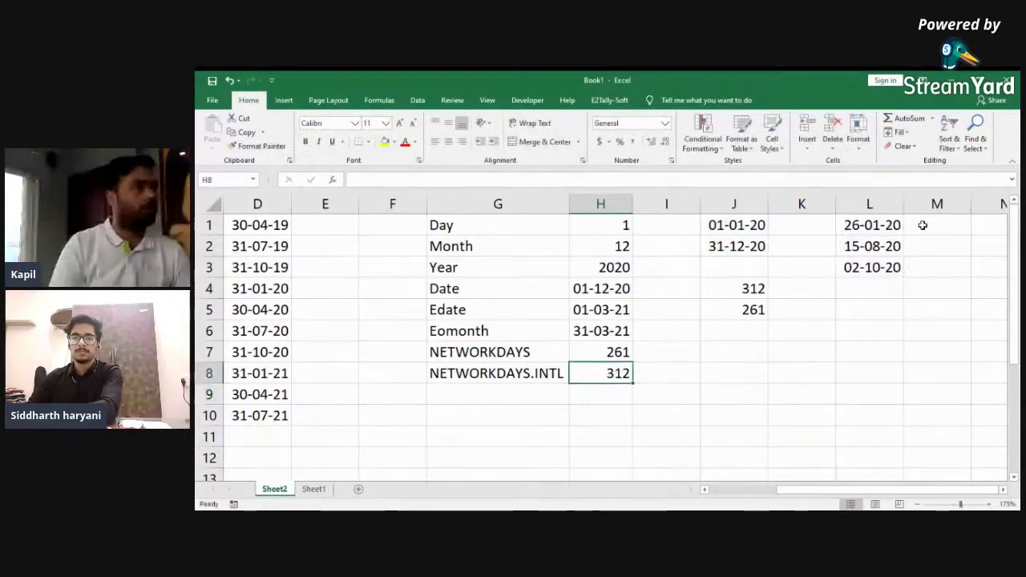
pyautogui.hotkey('ctrl', 'Up')
pyautogui.hotkey('ctrl', 'shift', 'Down')
pyautogui.hotkey('ctrl', 'shift', 'Down')
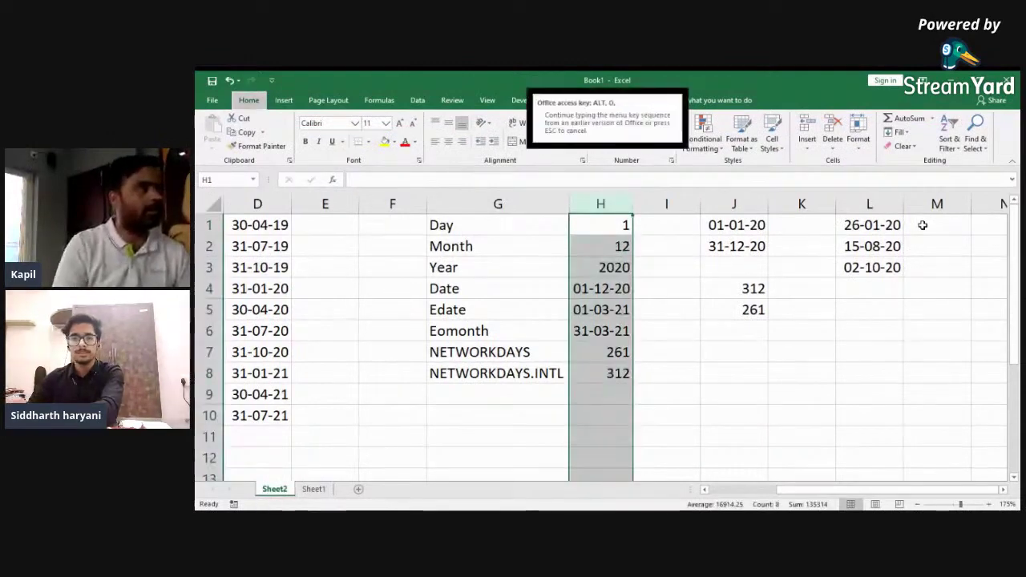
pyautogui.hotkey('ctrl', 'Up')
pyautogui.hotkey('ctrl', 'shift', 'Down')
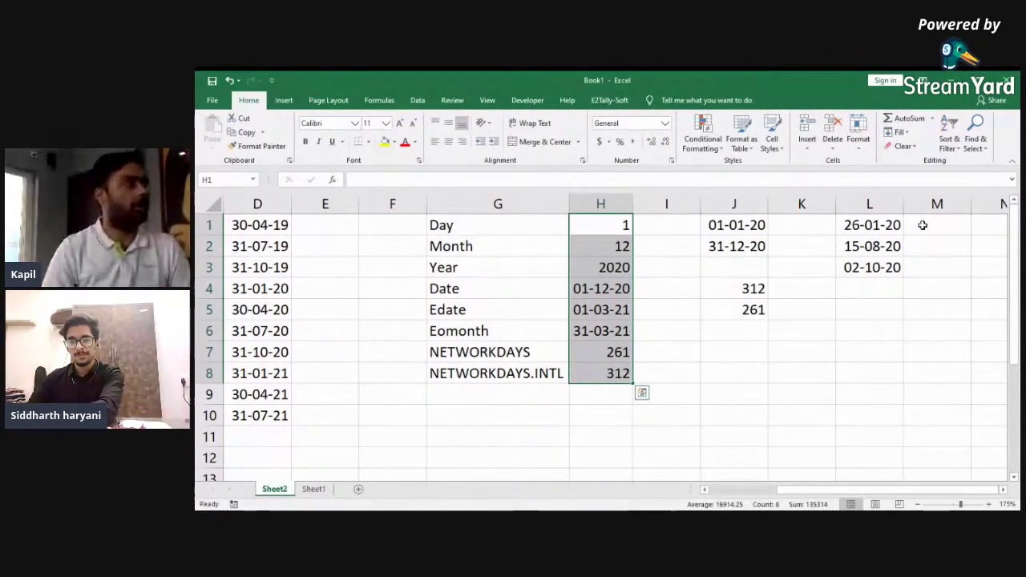
pyautogui.hotkey('ctrl', 'Home')
pyautogui.press('Left')
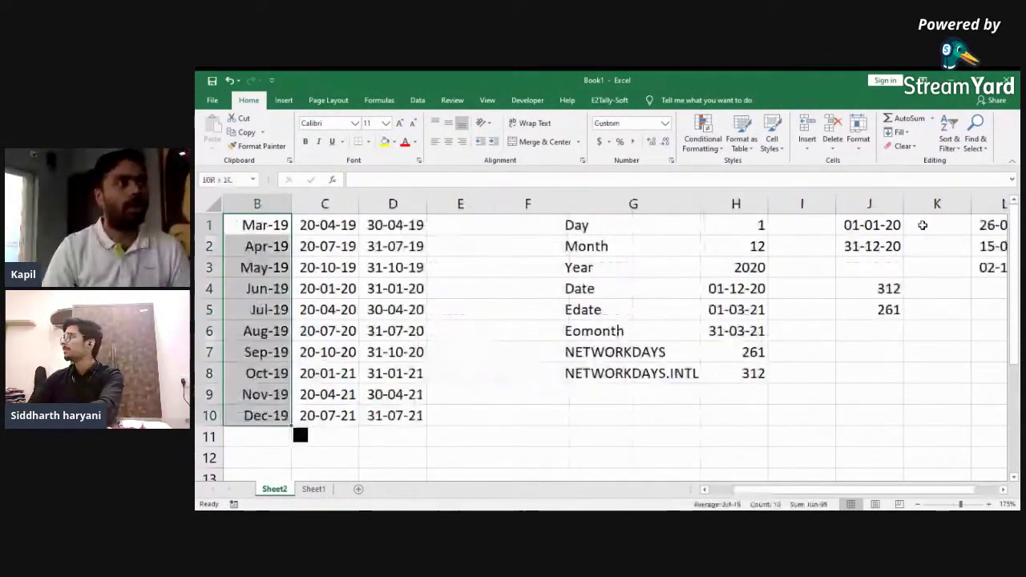
pyautogui.press('Right')
pyautogui.press('Right')
pyautogui.press('Right')
pyautogui.press('Right')
pyautogui.press('Right')
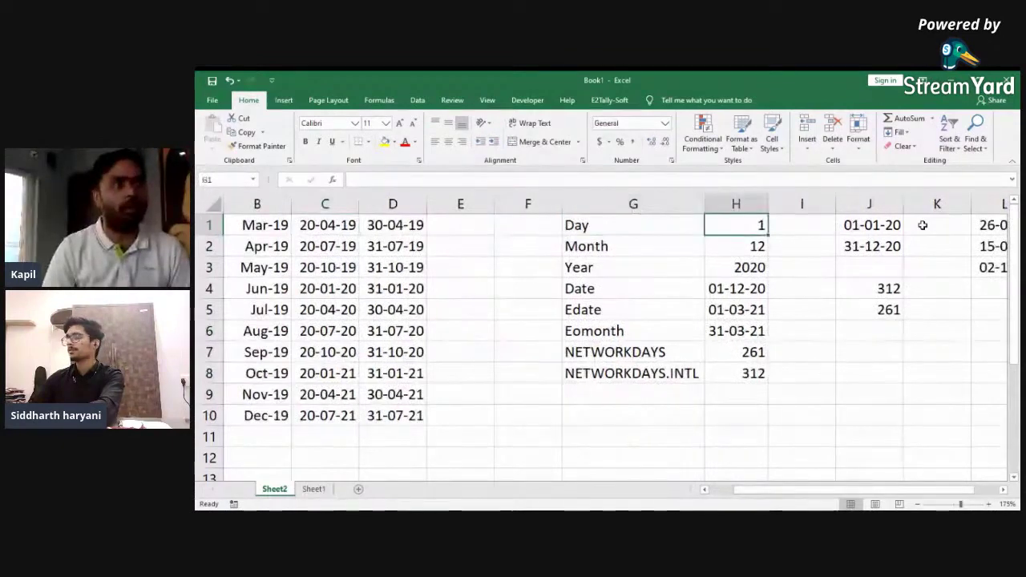
pyautogui.press('F2')
pyautogui.press('Escape')
pyautogui.press('Down')
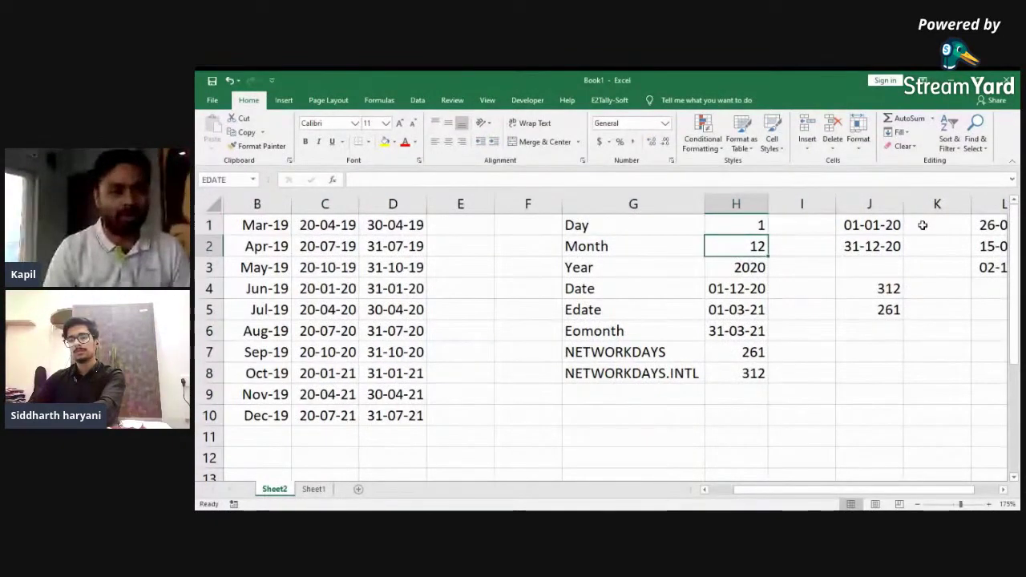
pyautogui.press('Down')
pyautogui.press('F2')
pyautogui.press('Escape')
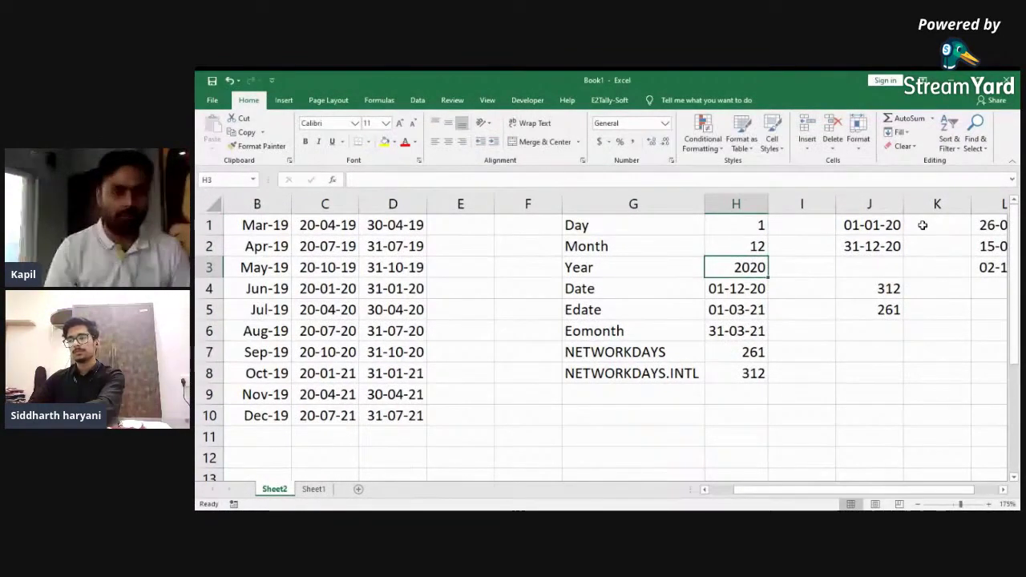
pyautogui.press('Down')
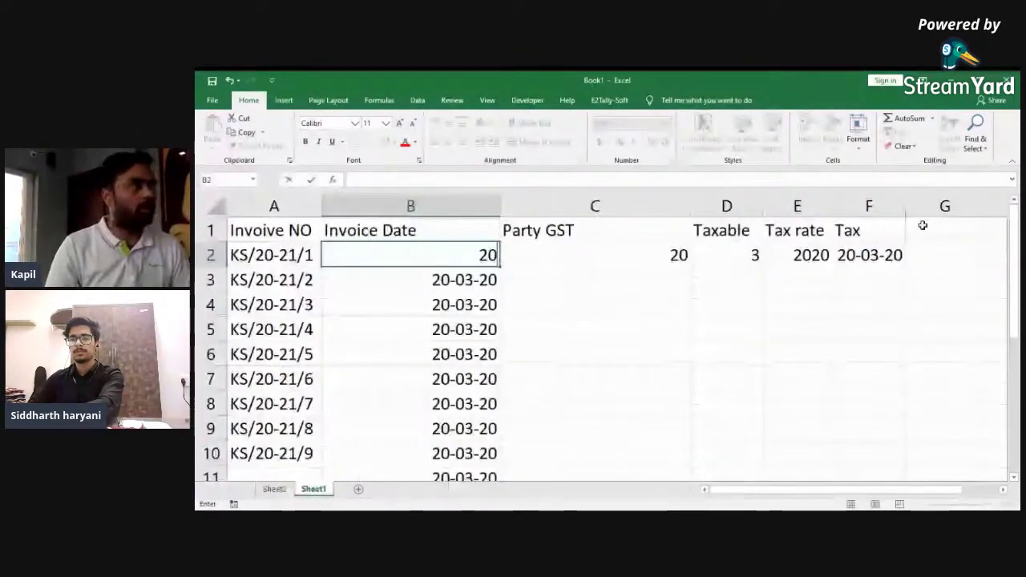
# Enter 01/01/2020 in B2 and the increment formula =+B2+25 in B3.
pyautogui.write('01')
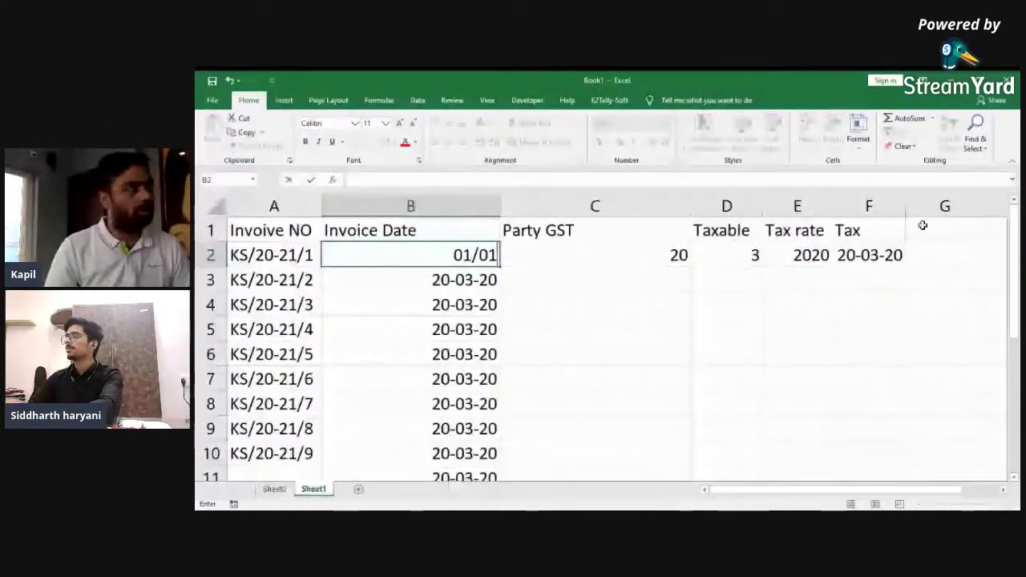
pyautogui.write('/2020')
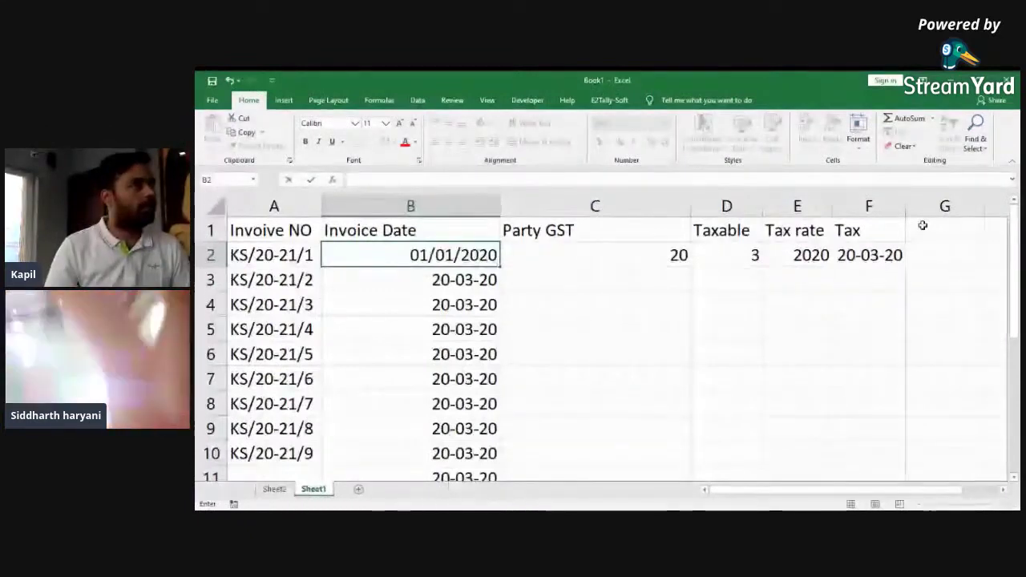
pyautogui.press('Return')
pyautogui.write('+')
pyautogui.press('Up')
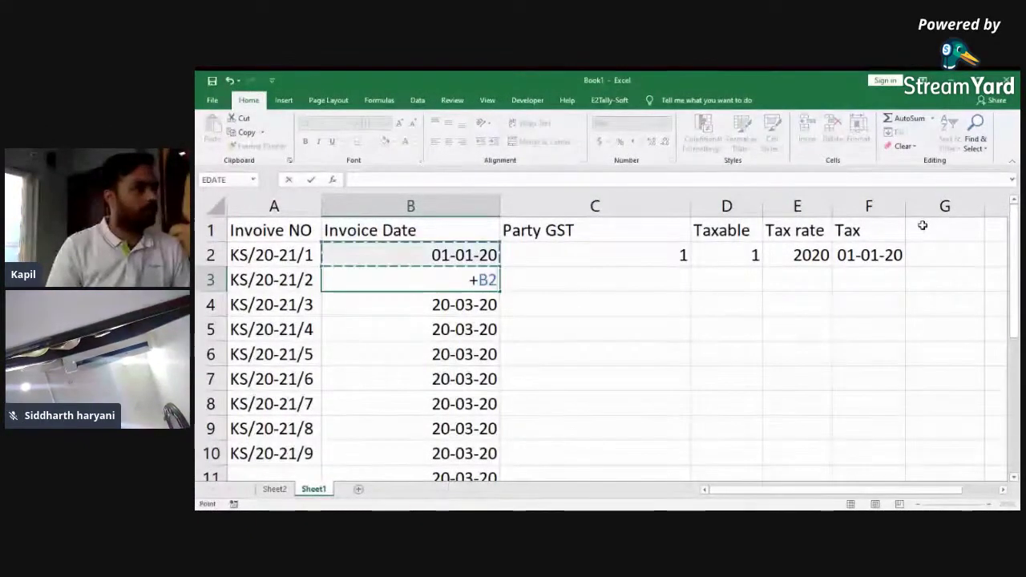
pyautogui.write('+')
pyautogui.write('2')
pyautogui.hotkey('ctrl', 'Return')
# Fill the formula down to B10, clear the leftover date in B11, and return to Sheet2.
pyautogui.hotkey('shift', 'Down')
pyautogui.hotkey('shift', 'Down')
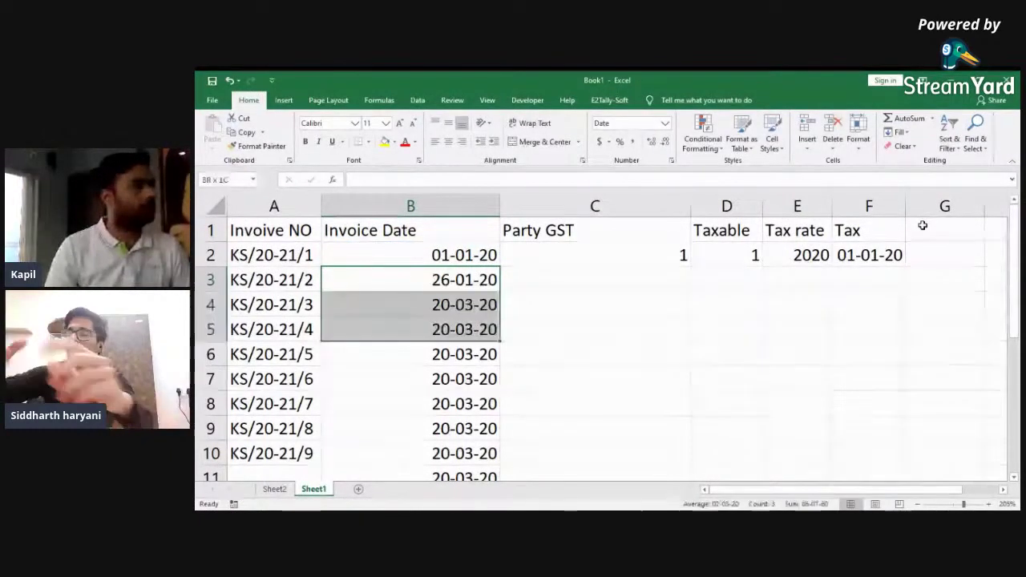
pyautogui.hotkey('shift', 'Down')
pyautogui.hotkey('shift', 'Down')
pyautogui.hotkey('shift', 'Down')
pyautogui.hotkey('ctrl', 'd')
pyautogui.hotkey('ctrl', 'Down')
pyautogui.press('Up')
pyautogui.press('Down')
pyautogui.press('Delete')
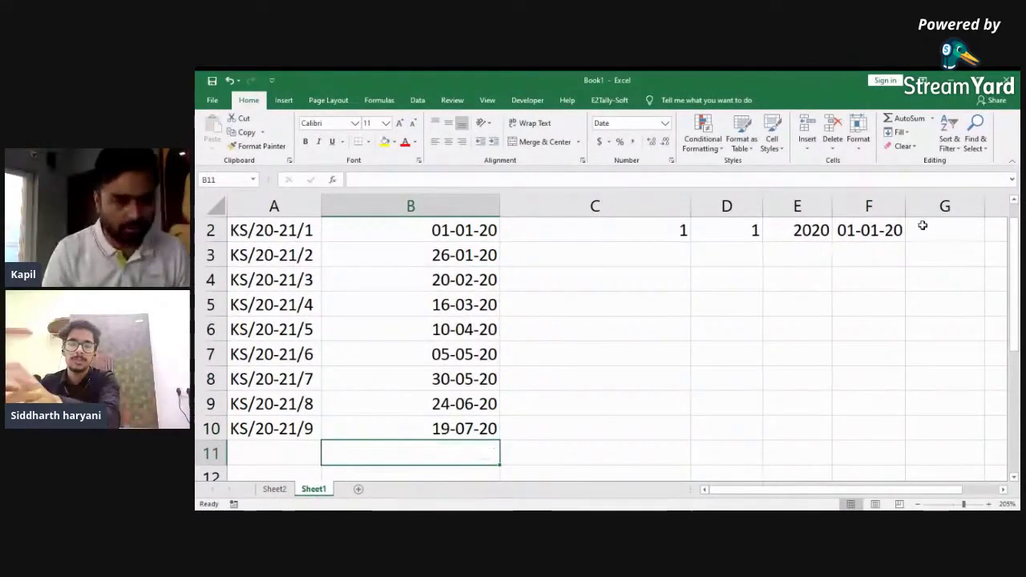
pyautogui.press('Up')
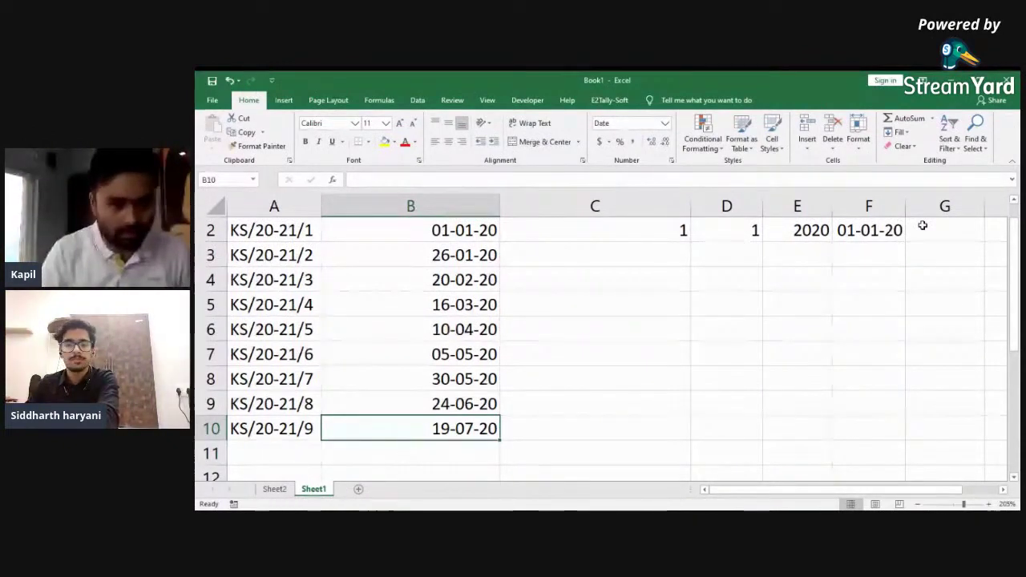
pyautogui.hotkey('ctrl', 'pageup')
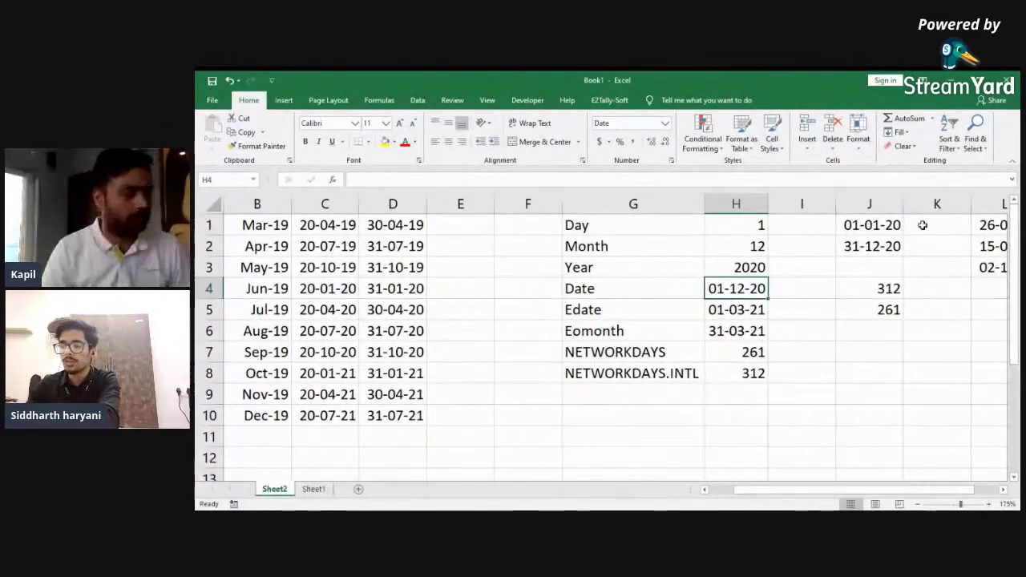
# Switch Sheet2 to show formulas instead of results with Ctrl+`.
pyautogui.press('Up')
pyautogui.hotkey('ctrl', '`')
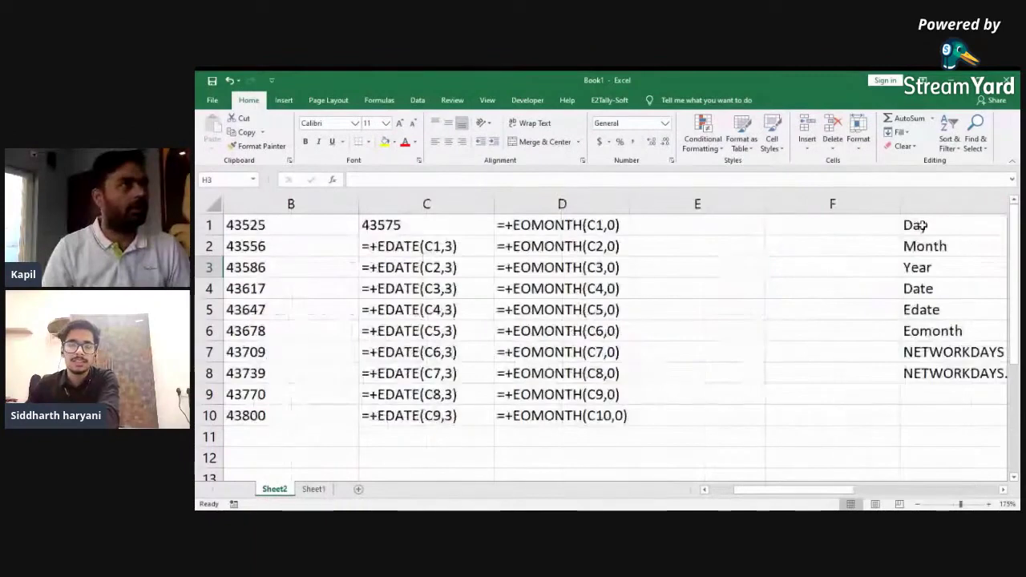
pyautogui.press('Right')
pyautogui.press('Right')
pyautogui.press('Up')
pyautogui.press('Up')
pyautogui.press('Left')
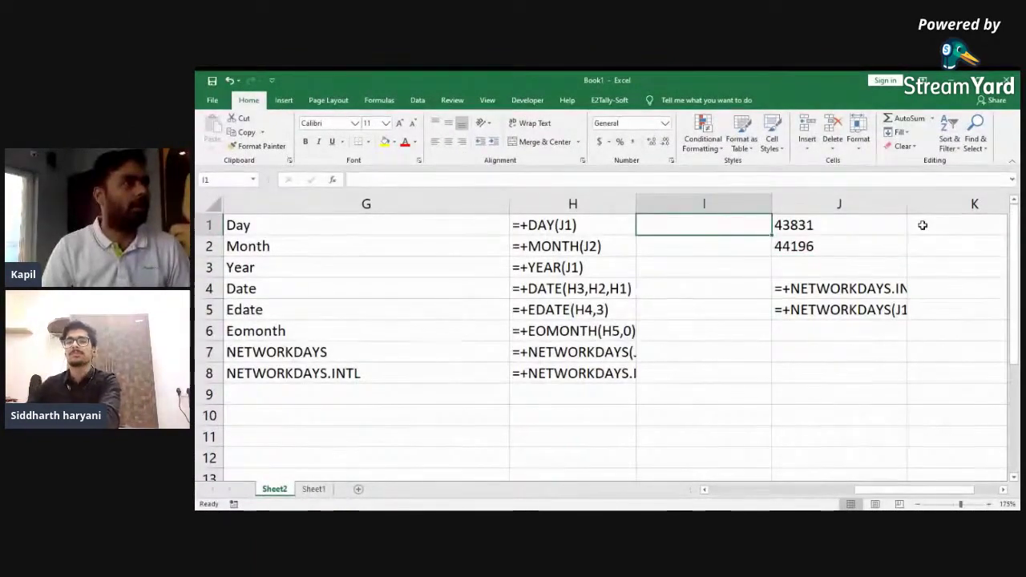
pyautogui.press('Left')
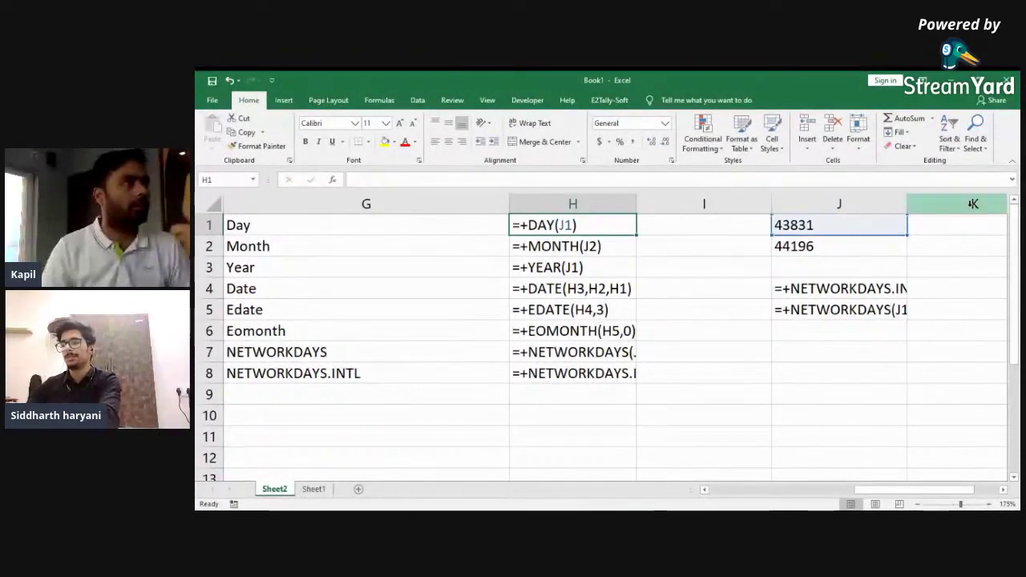
# Widen column H so the full NETWORKDAYS.INTL formula is readable.
pyautogui.moveTo(640, 203); pyautogui.dragTo(664, 204)
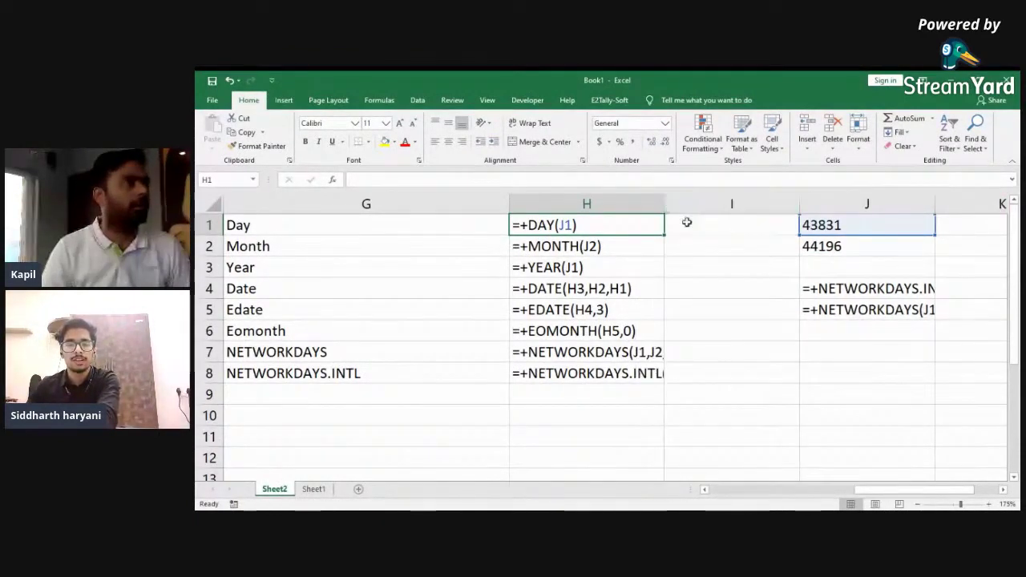
pyautogui.moveTo(667, 204); pyautogui.dragTo(758, 205)
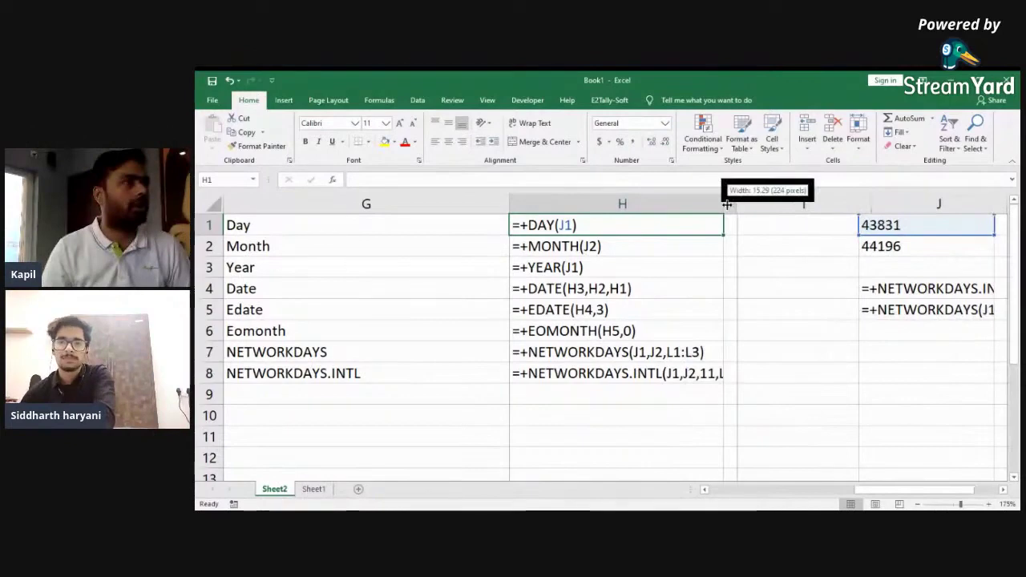
pyautogui.click(765, 205)
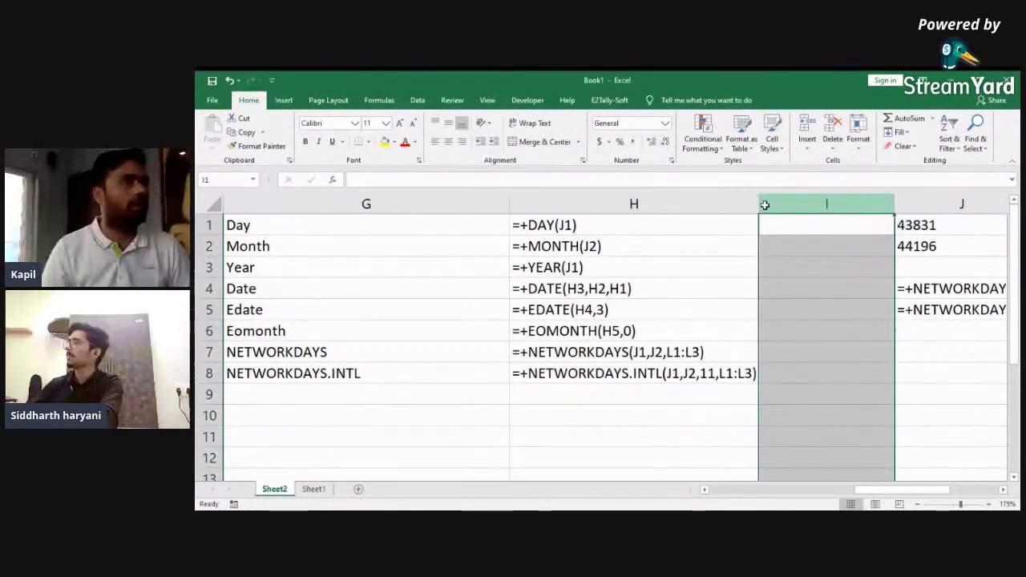
pyautogui.click(775, 249)
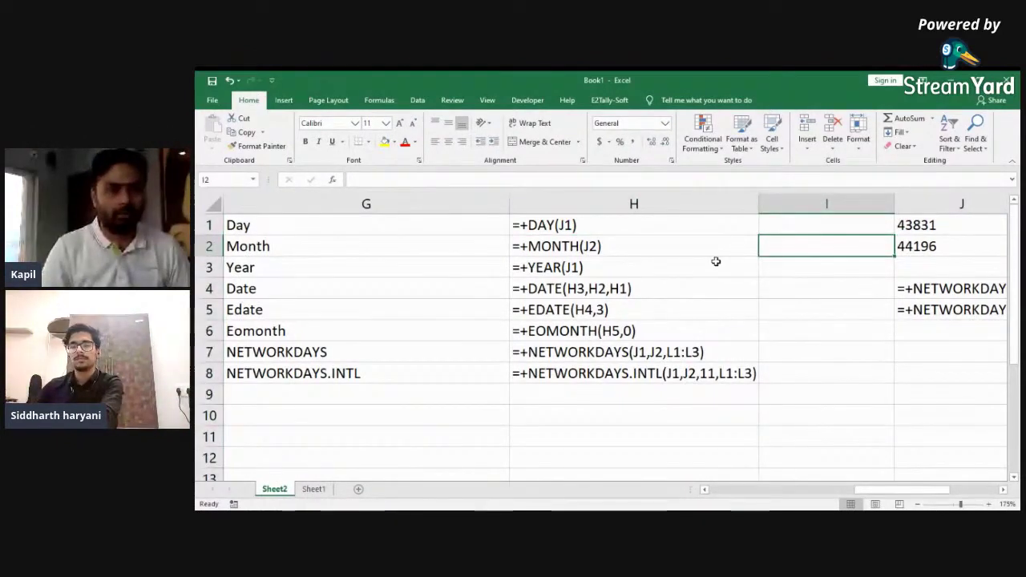
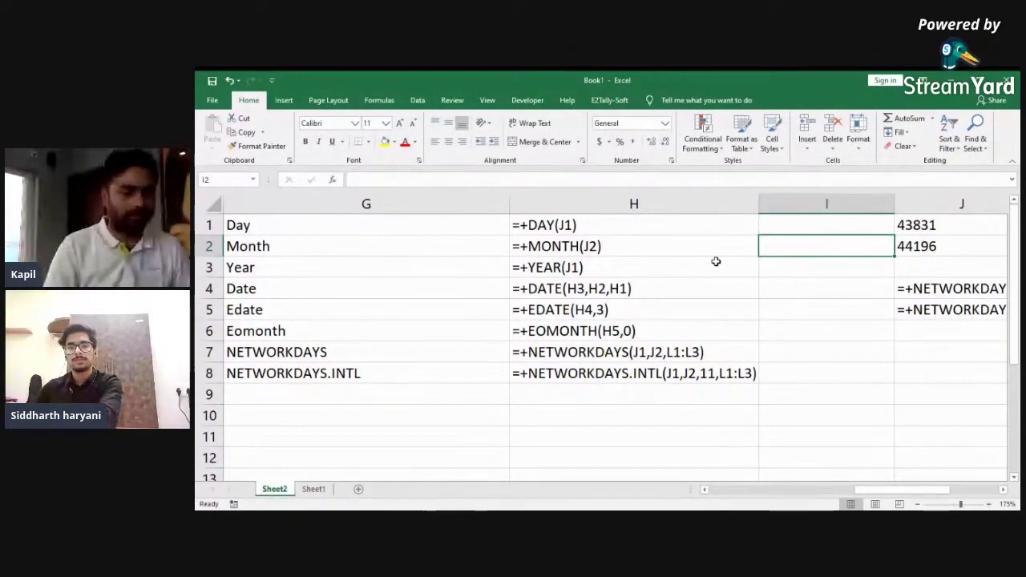
# Show computed values and clear the old entries in C2 and D2:F2 on Sheet1.
pyautogui.hotkey('ctrl', '`')
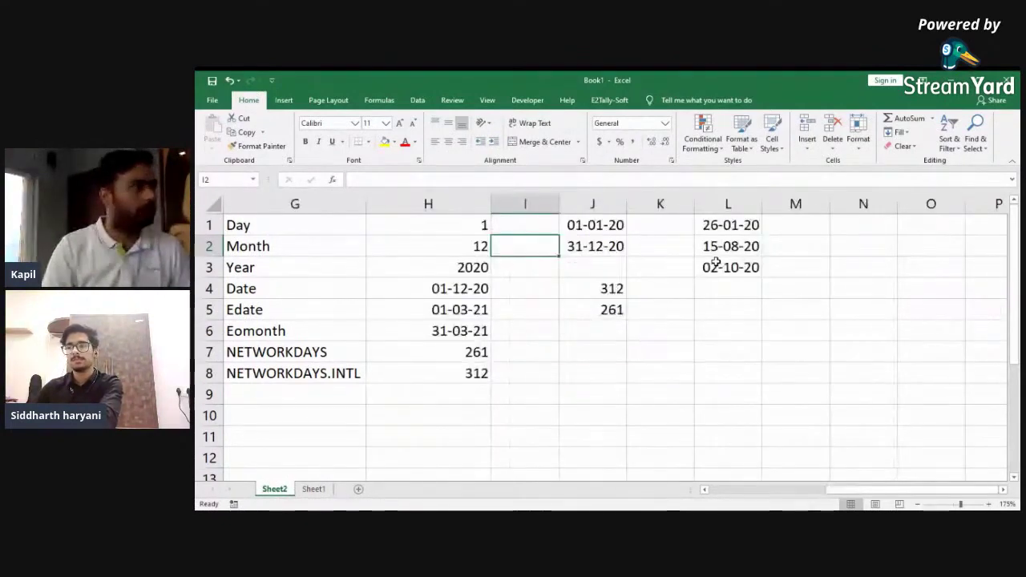
pyautogui.hotkey('ctrl', 'pagedown')
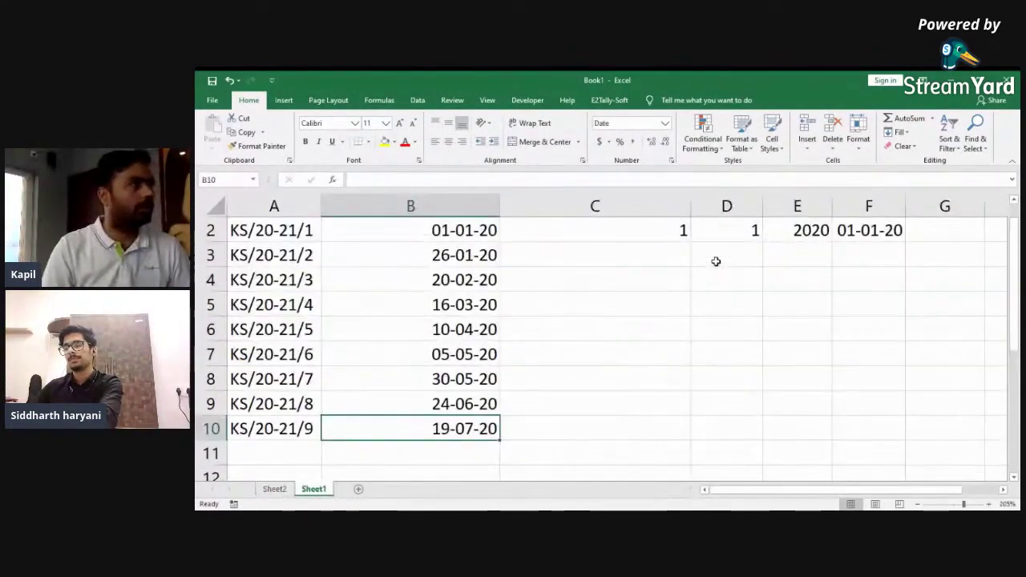
pyautogui.scroll(1, 716, 262)
pyautogui.press('Right')
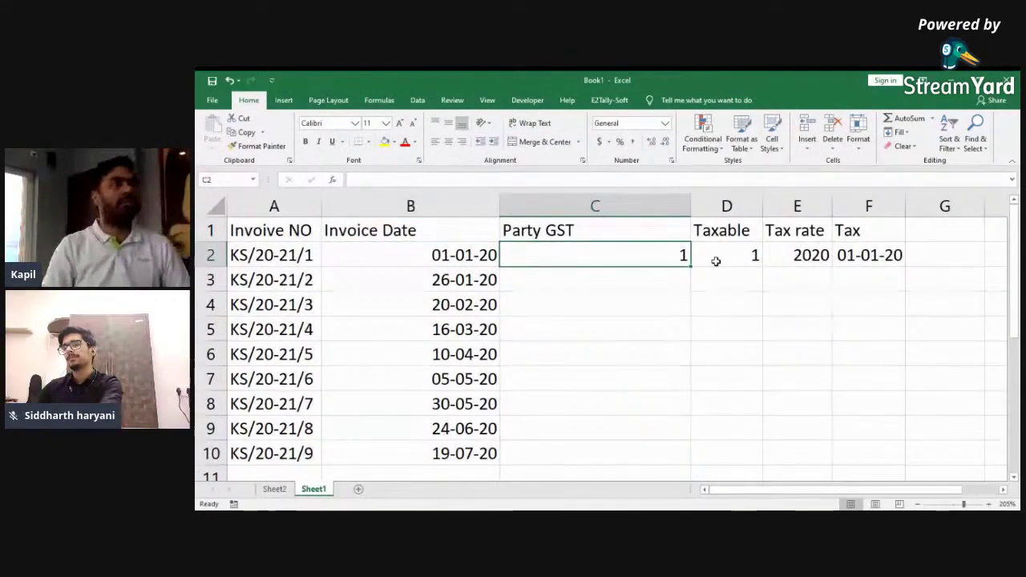
pyautogui.press('Delete')
pyautogui.press('Left')
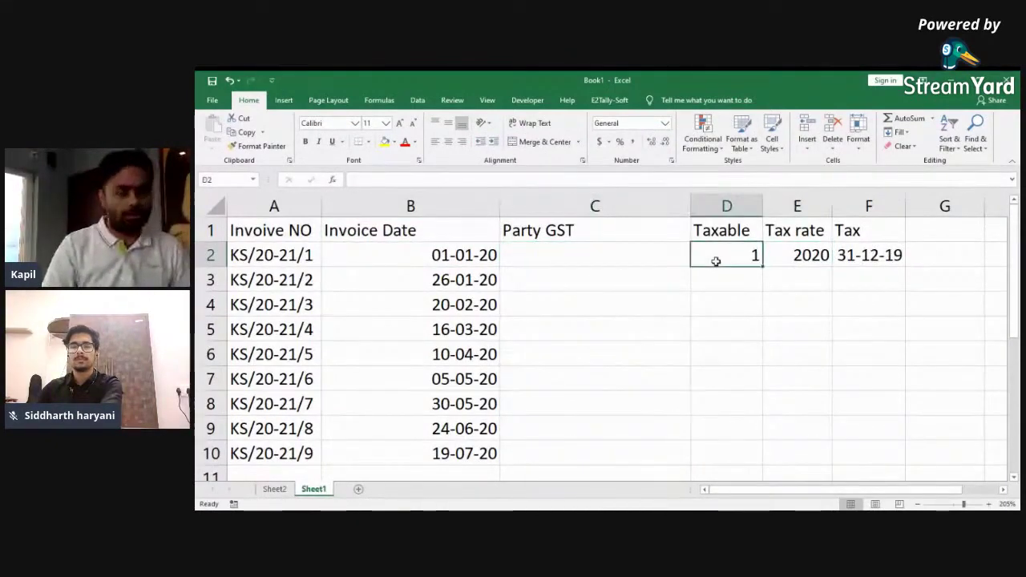
pyautogui.hotkey('shift', 'Right')
pyautogui.hotkey('shift', 'Right')
pyautogui.press('Delete')
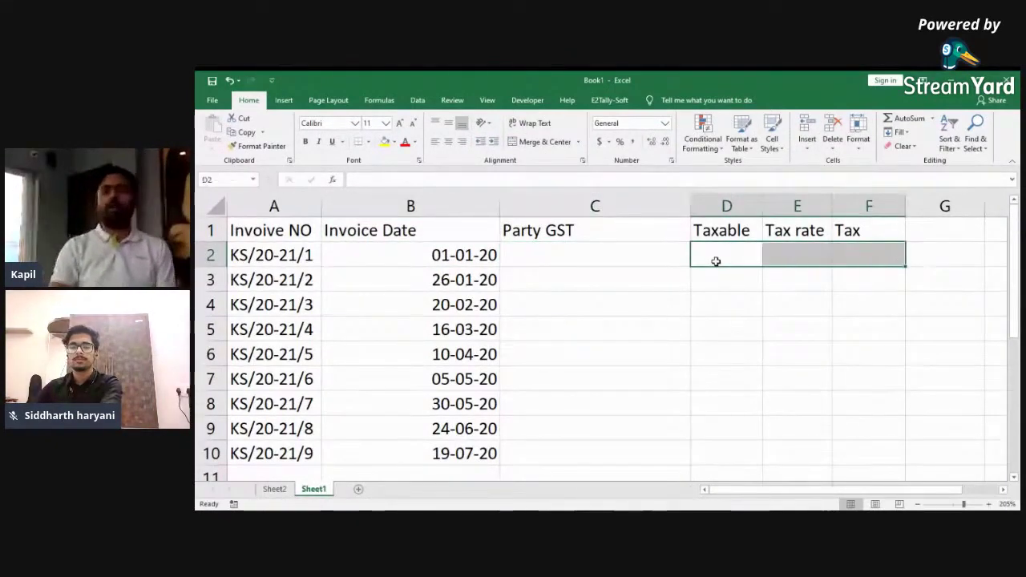
pyautogui.press('Left')
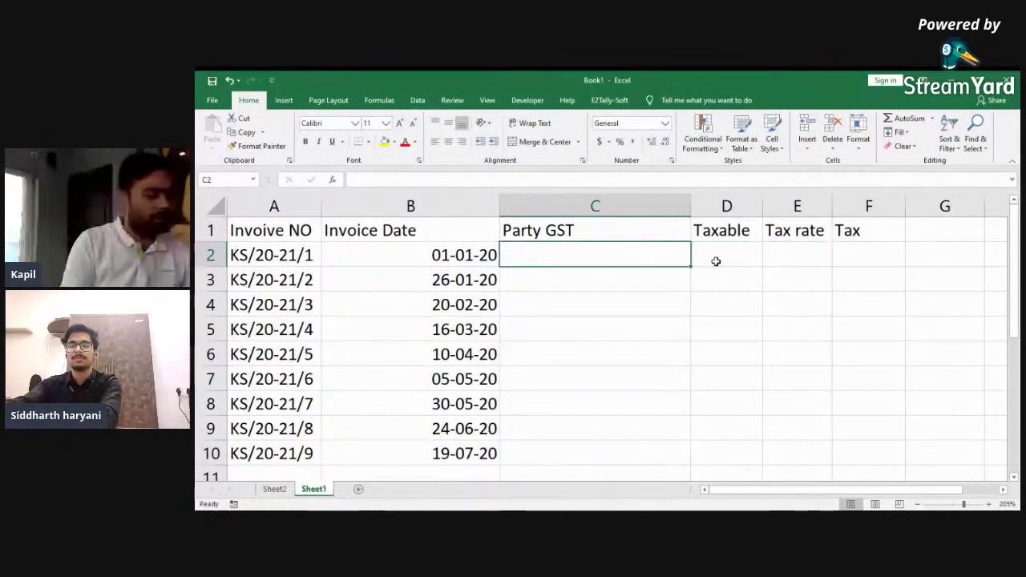
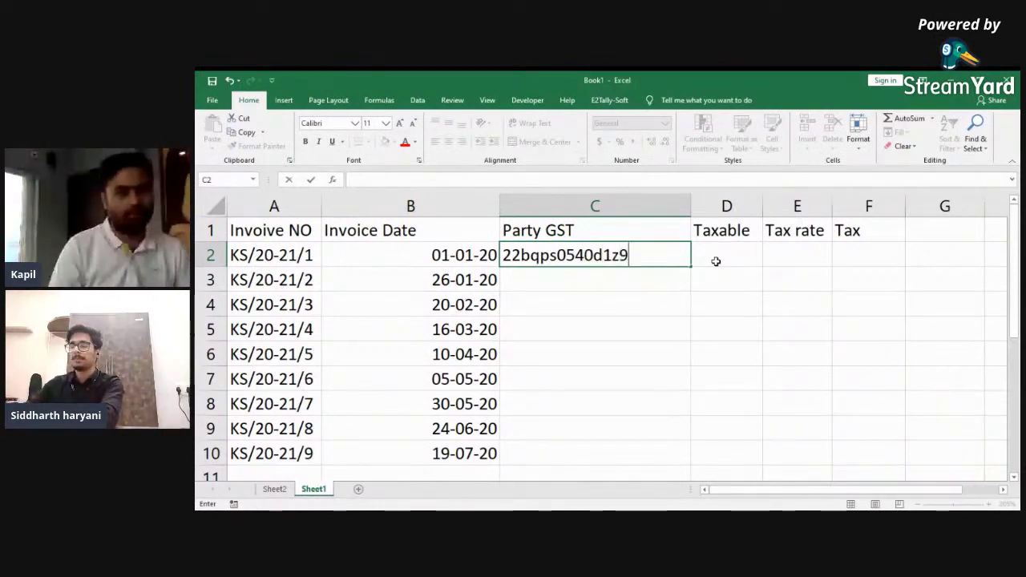
# Enter the Party GST number in capitals in C2, then go to Sheet2.
pyautogui.press('Escape')
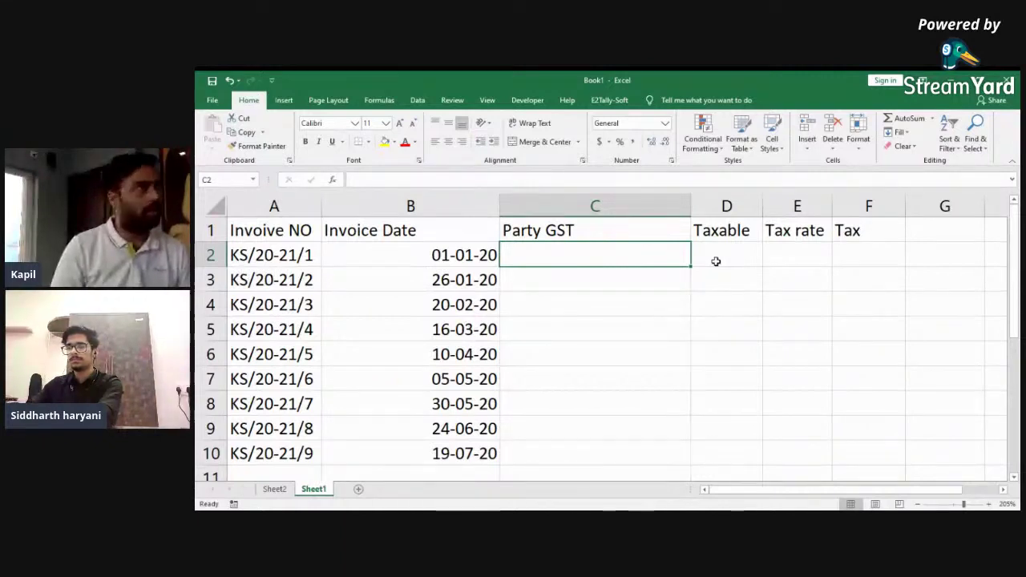
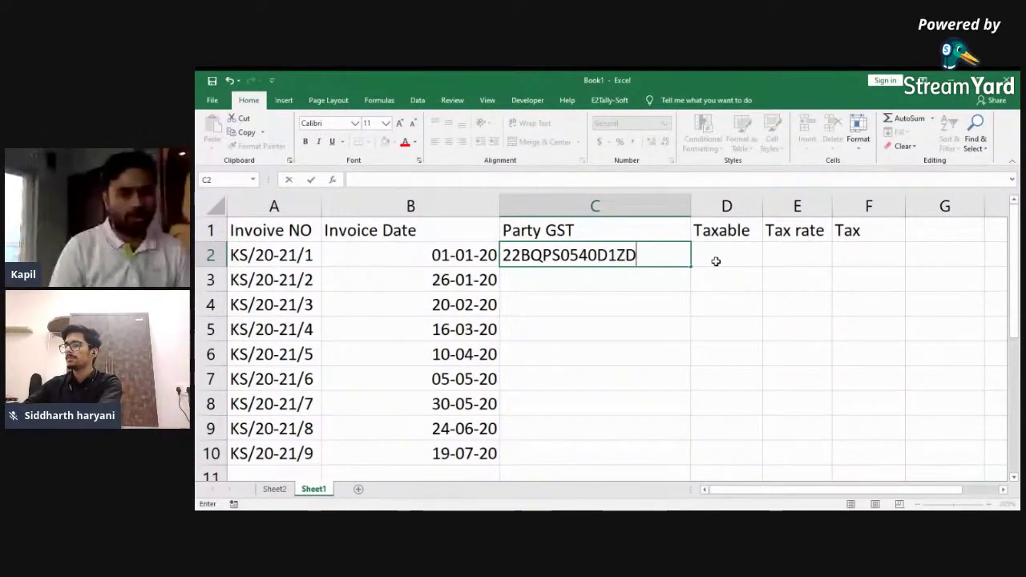
pyautogui.press('Return')
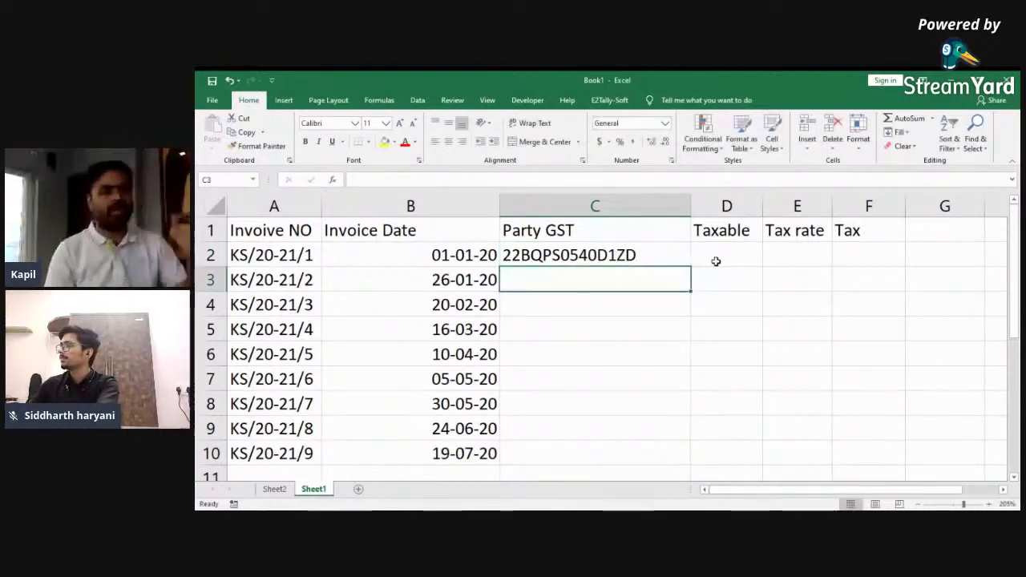
pyautogui.press('Down')
pyautogui.press('Up')
pyautogui.press('Up')
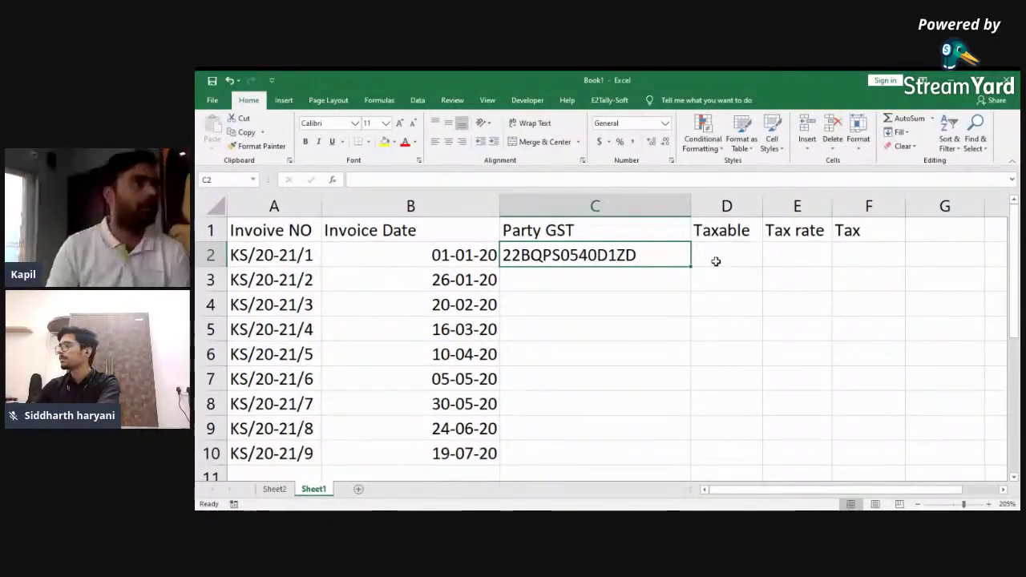
pyautogui.click(716, 261)
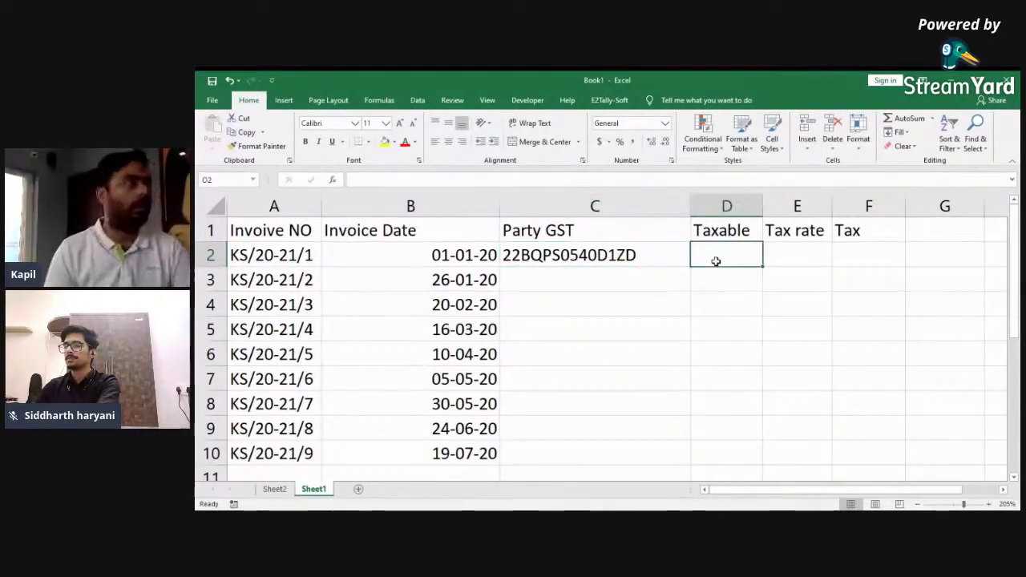
pyautogui.press('Left')
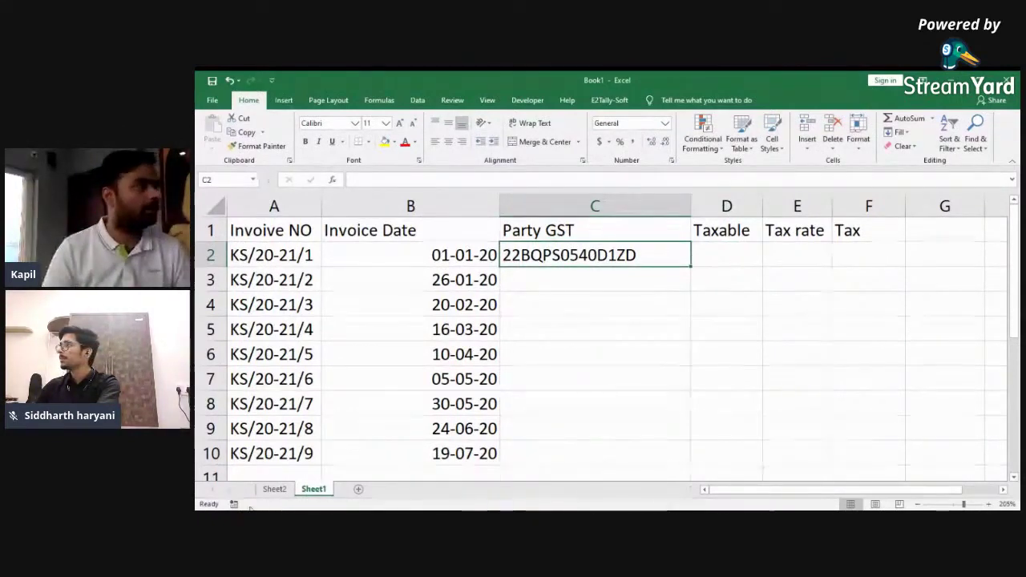
pyautogui.click(274, 489)
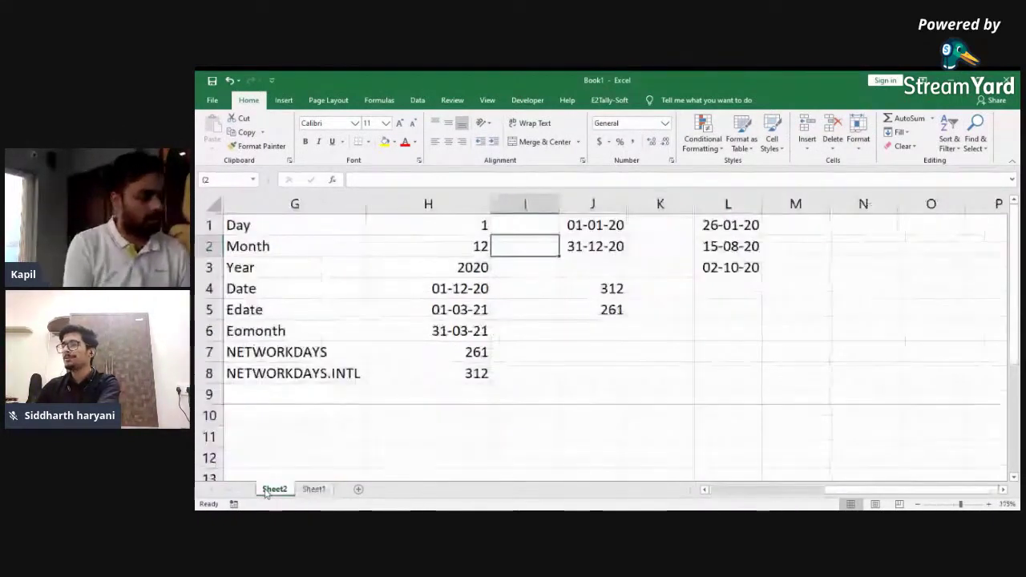
# Rename Sheet2 to 'dATE FUNCTION'.
pyautogui.write('DAT')
pyautogui.press('BackSpace')
pyautogui.press('BackSpace')
pyautogui.press('BackSpace')
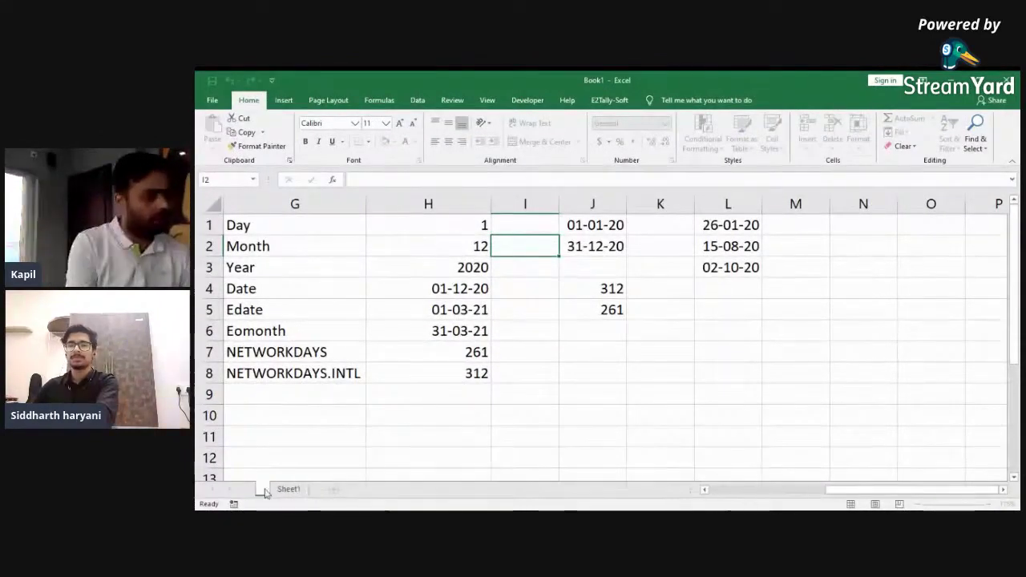
pyautogui.write('DATE')
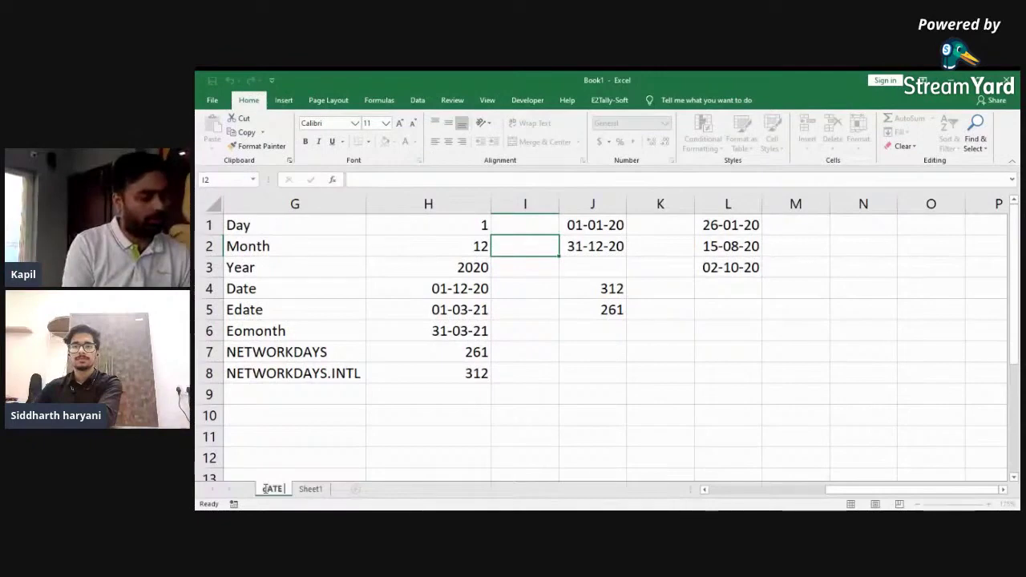
pyautogui.write(' FUNCTION')
pyautogui.click(323, 457)
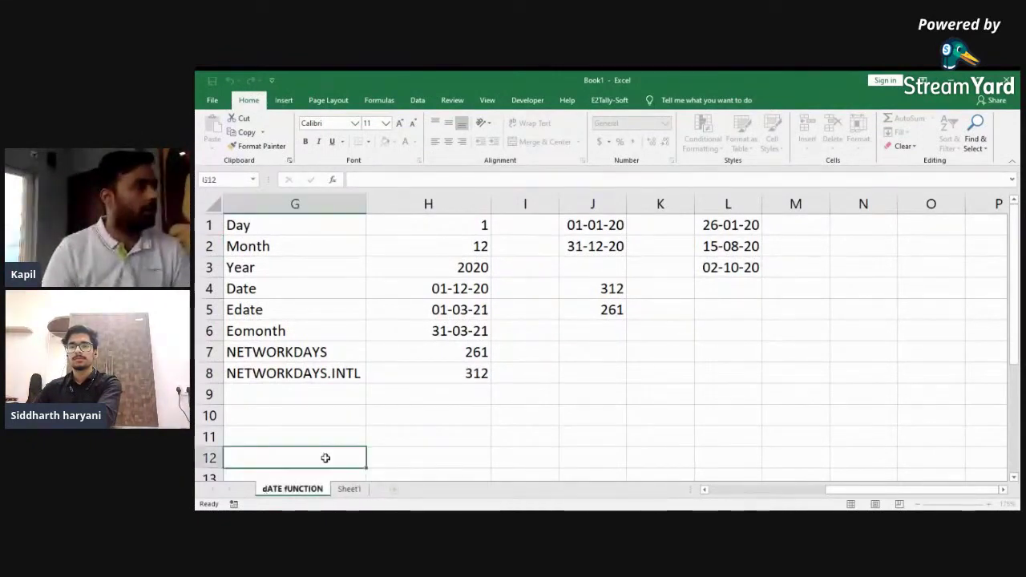
# Add a new sheet named 'tEXT FUNCTION' and return to the invoice sheet Sheet1.
pyautogui.click(393, 489)
pyautogui.doubleClick(359, 489)
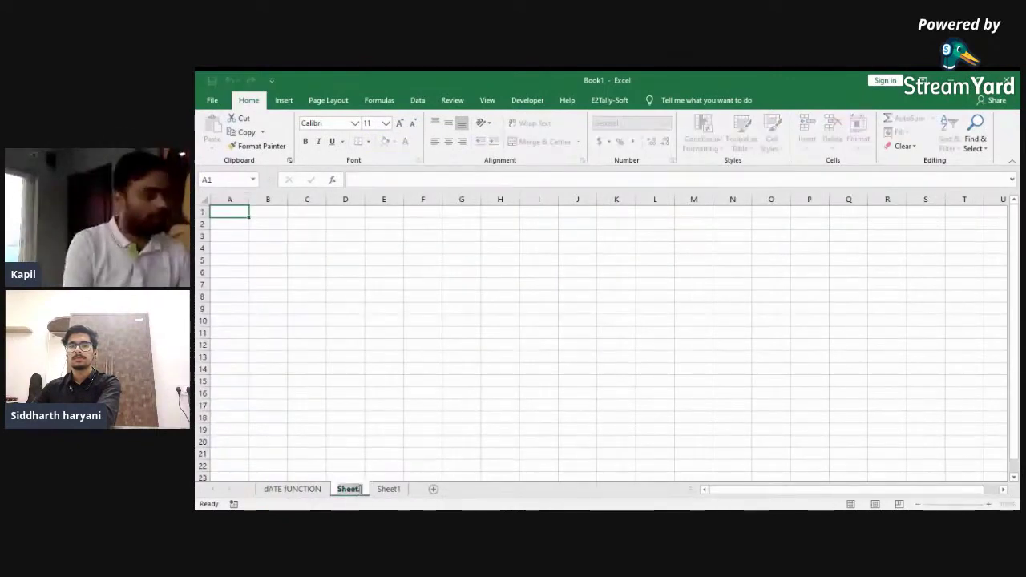
pyautogui.write('tEXT')
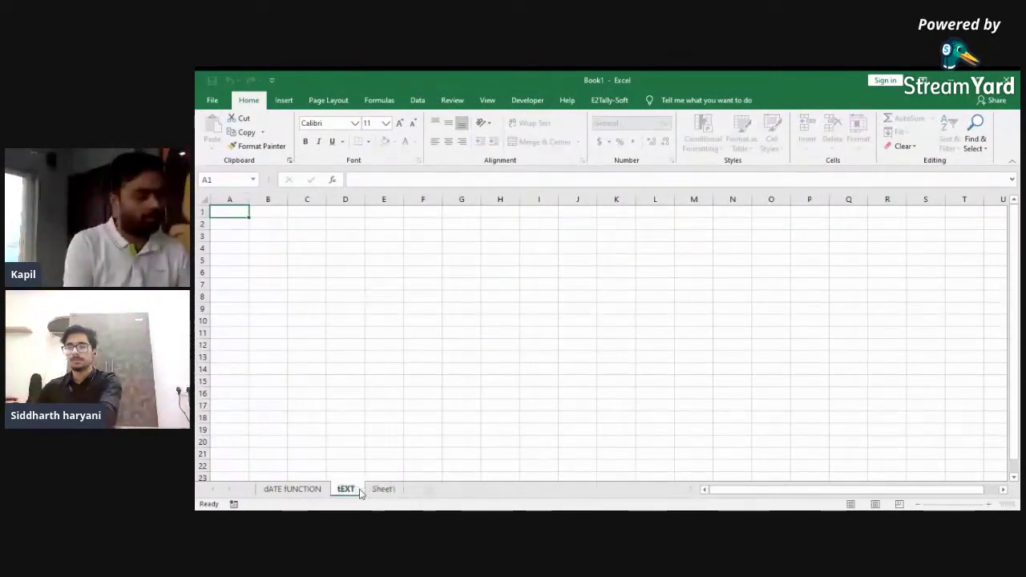
pyautogui.press('Return')
pyautogui.write('fUNC')
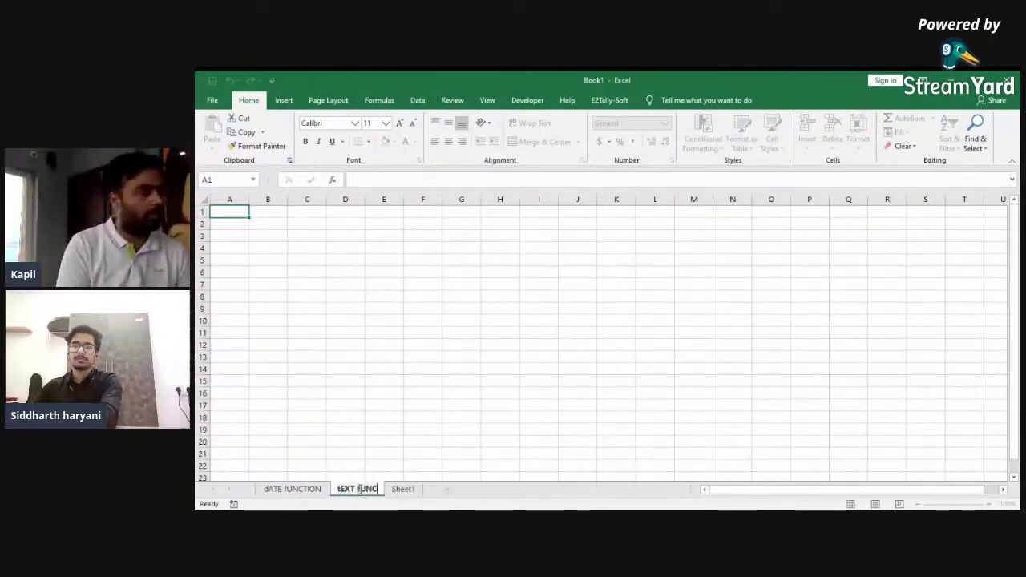
pyautogui.write('TION')
pyautogui.click(377, 473)
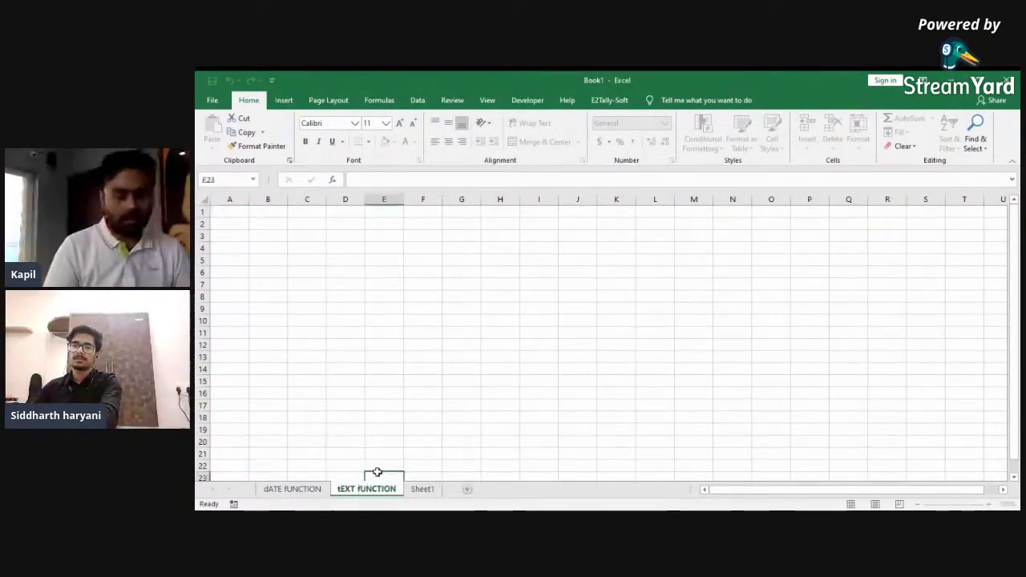
pyautogui.hotkey('ctrl', 'pageup')
pyautogui.press('Up')
pyautogui.press('Up')
pyautogui.press('Up')
pyautogui.hotkey('ctrl', 'pagedown')
pyautogui.hotkey('ctrl', 'pagedown')
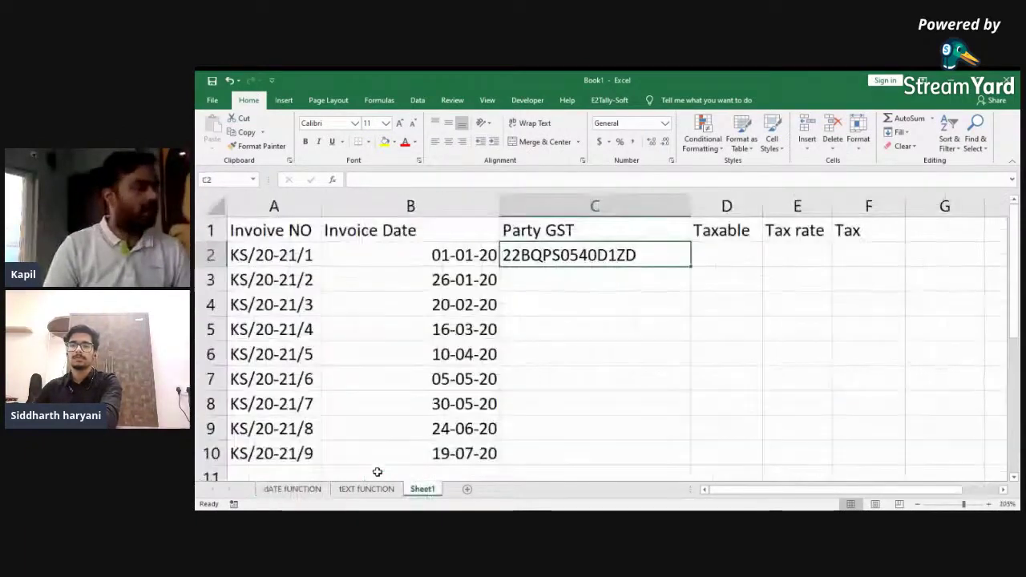
# Copy the GST number into A1 of tEXT FUNCTION and autofit column A.
pyautogui.hotkey('ctrl', 'c')
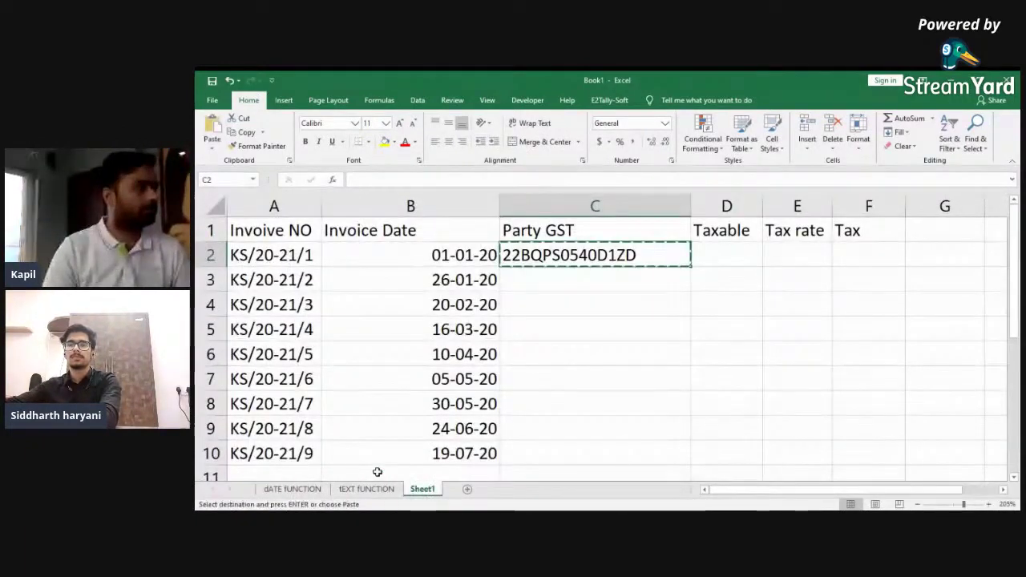
pyautogui.hotkey('ctrl', 'pageup')
pyautogui.hotkey('ctrl', 'pageup')
pyautogui.hotkey('ctrl', 'pagedown')
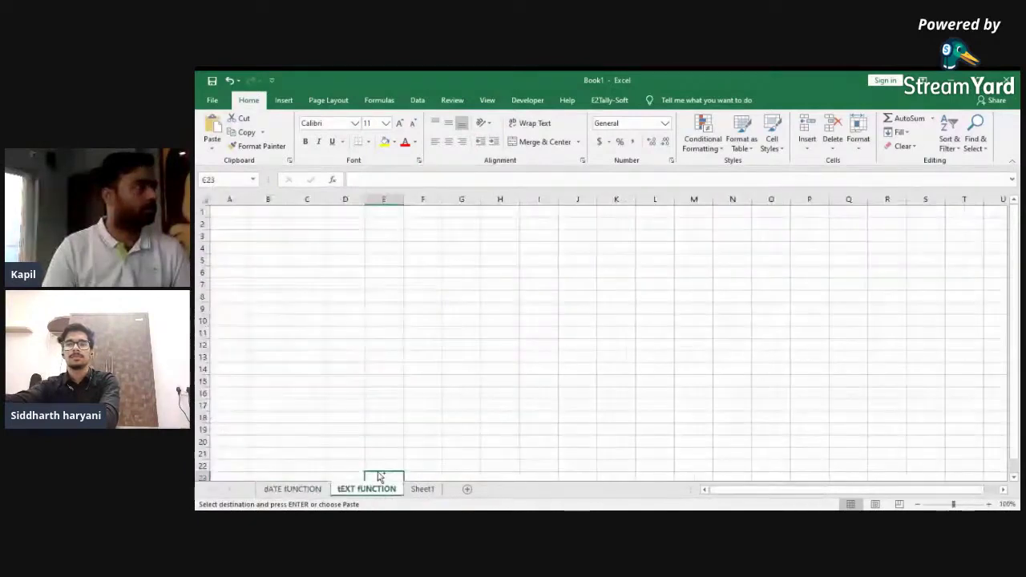
pyautogui.press('Return')
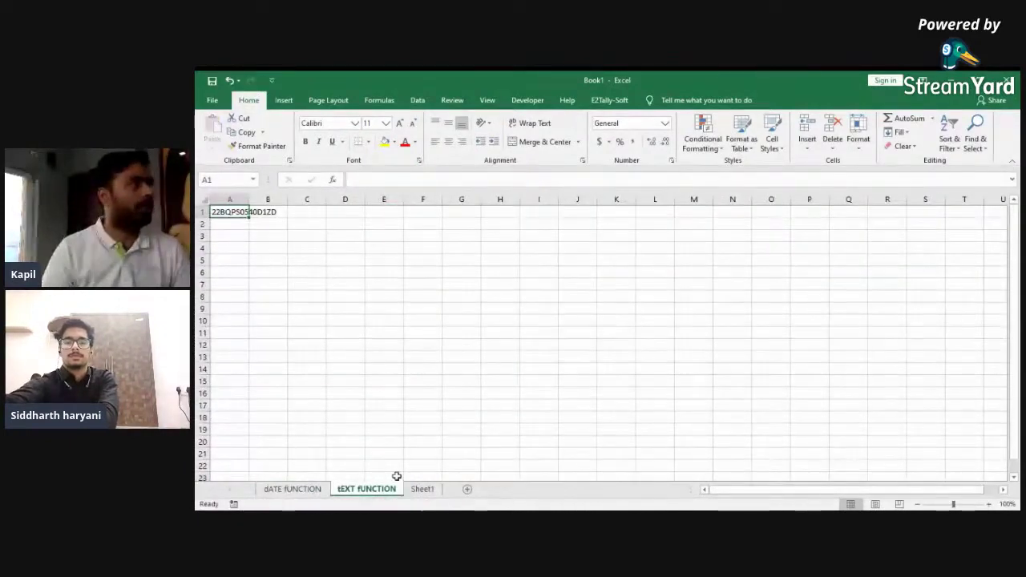
pyautogui.scroll(2, 425, 422)
pyautogui.scroll(1, 427, 418)
pyautogui.scroll(1, 427, 417)
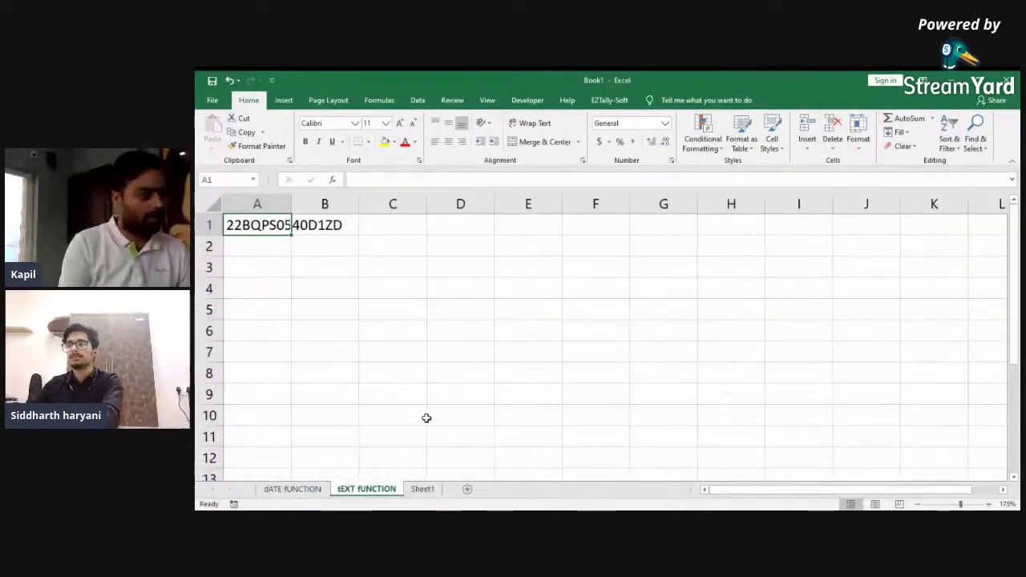
pyautogui.scroll(1, 426, 418)
pyautogui.scroll(1, 426, 417)
pyautogui.hotkey('alt', 'o')
pyautogui.press('c')
pyautogui.press('a')
# Enter =+LEN(A1) in B1, returning 14.
pyautogui.press('Right')
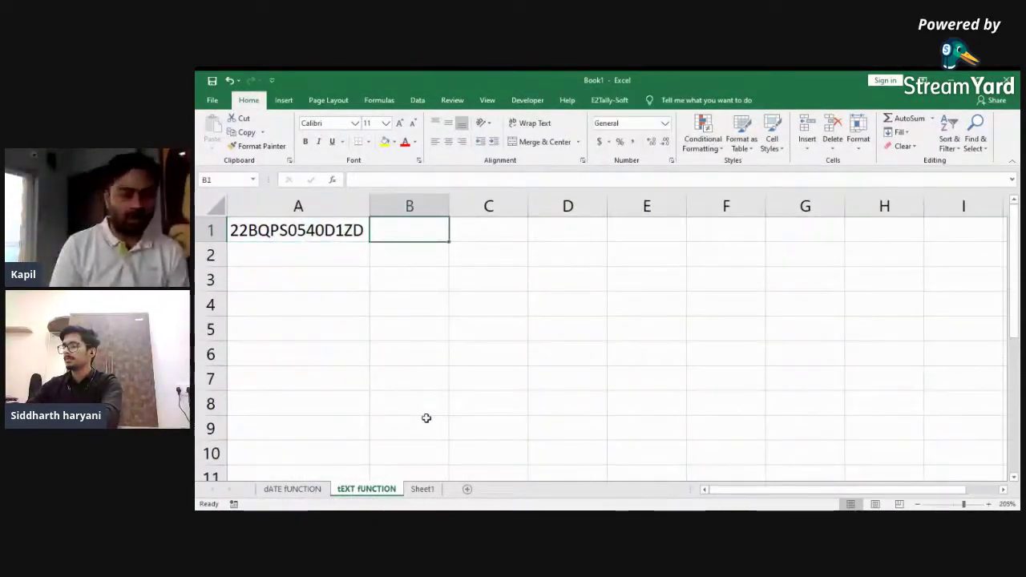
pyautogui.write('+')
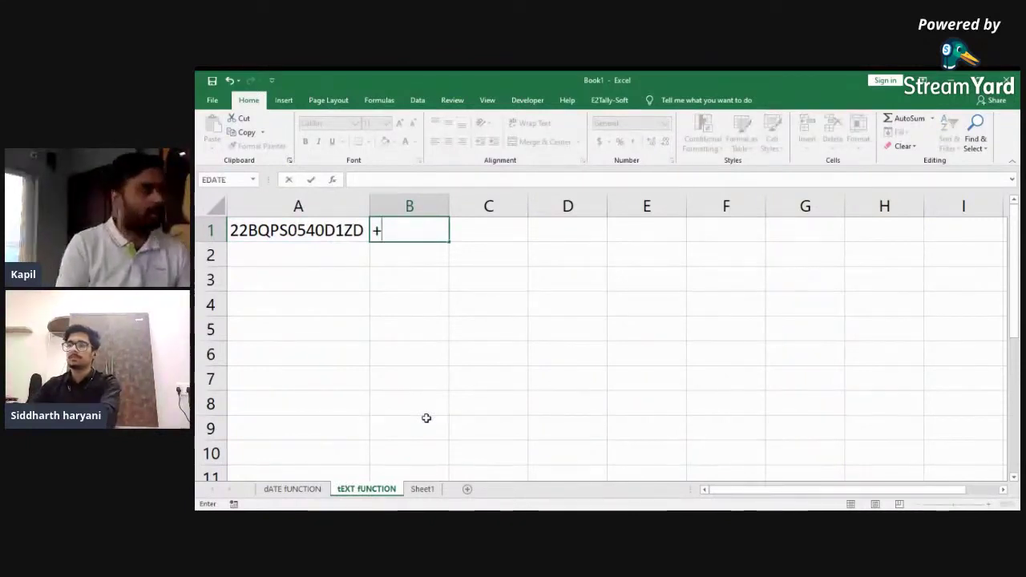
pyautogui.write('LE')
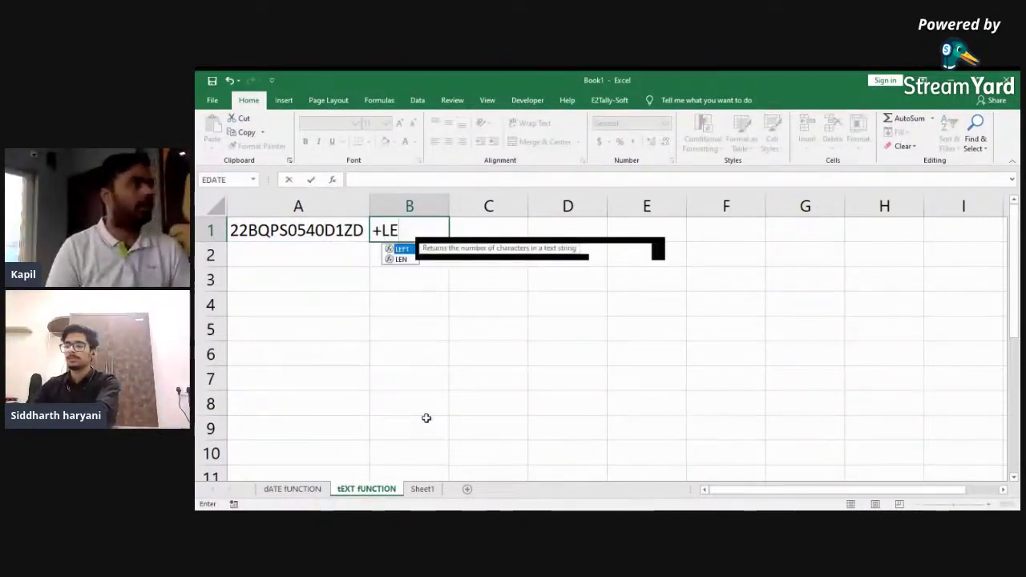
pyautogui.write('N(')
pyautogui.press('Left')
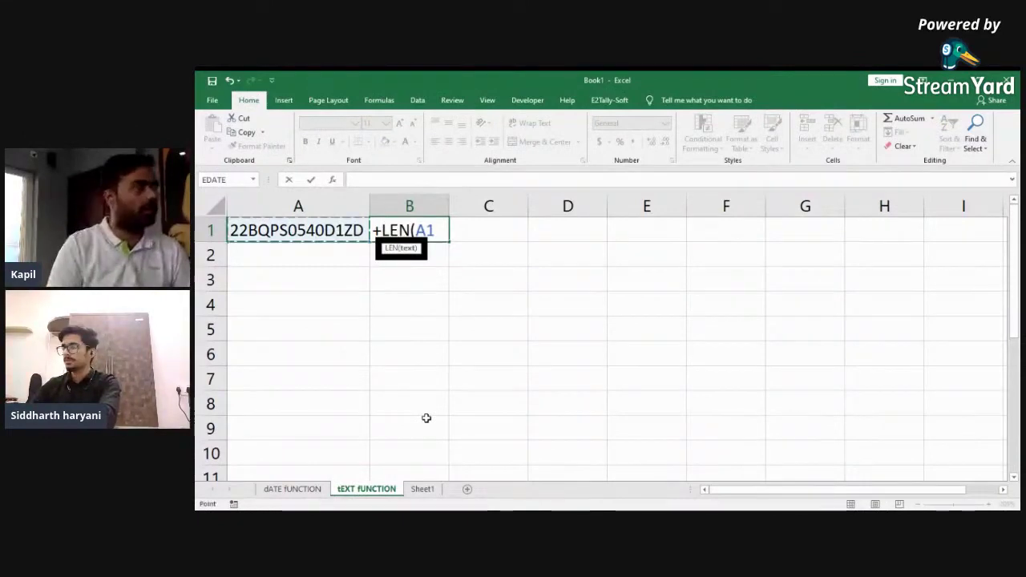
pyautogui.write(')')
pyautogui.press('Return')
# Inspect B1's LEN formula in edit mode without changing it.
pyautogui.press('Up')
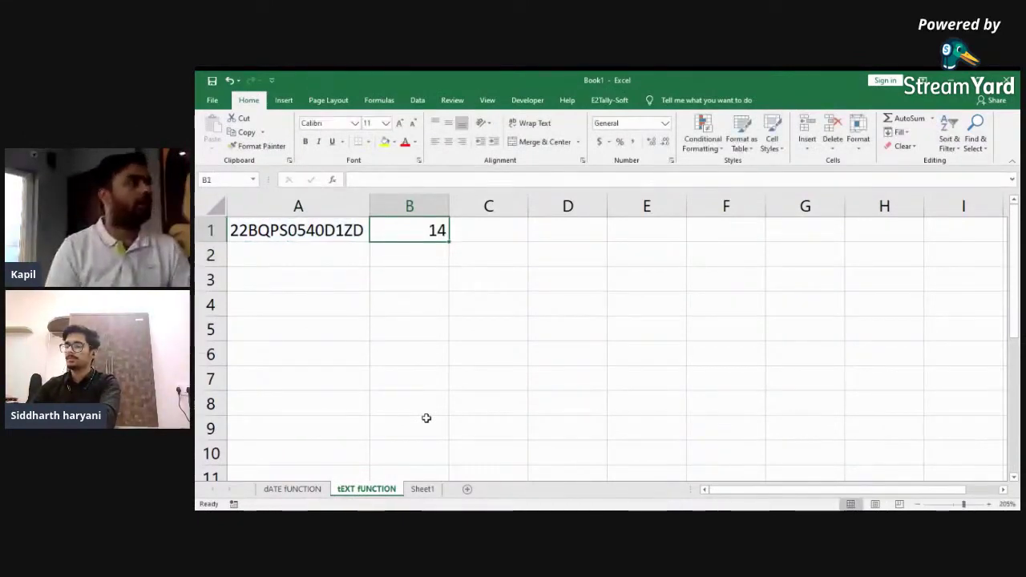
pyautogui.press('F2')
pyautogui.press('Escape')
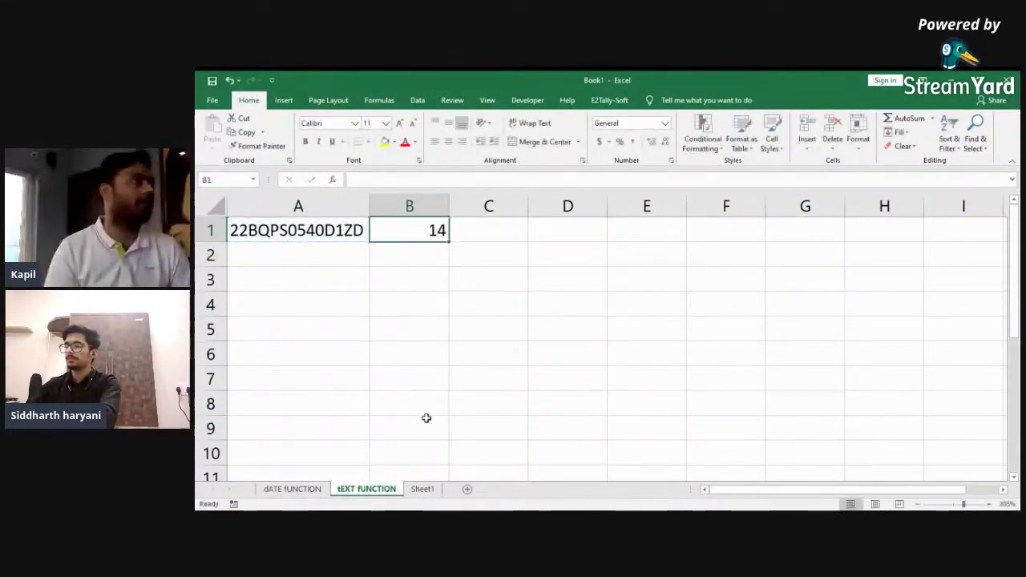
pyautogui.press('F2')
pyautogui.press('Escape')
pyautogui.press('F2')
pyautogui.press('Escape')
pyautogui.press('F2')
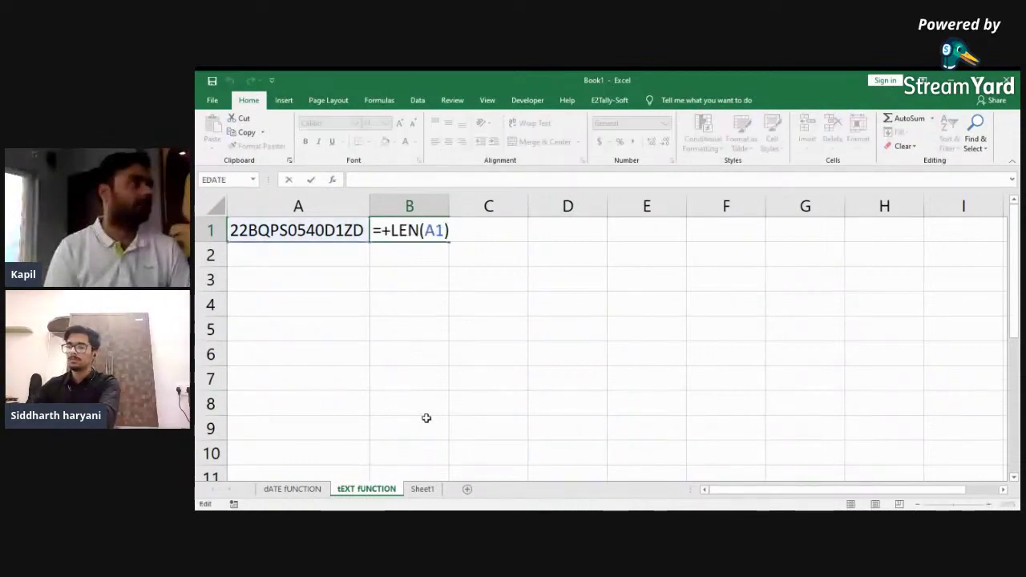
pyautogui.press('Left')
pyautogui.press('Left')
pyautogui.press('Left')
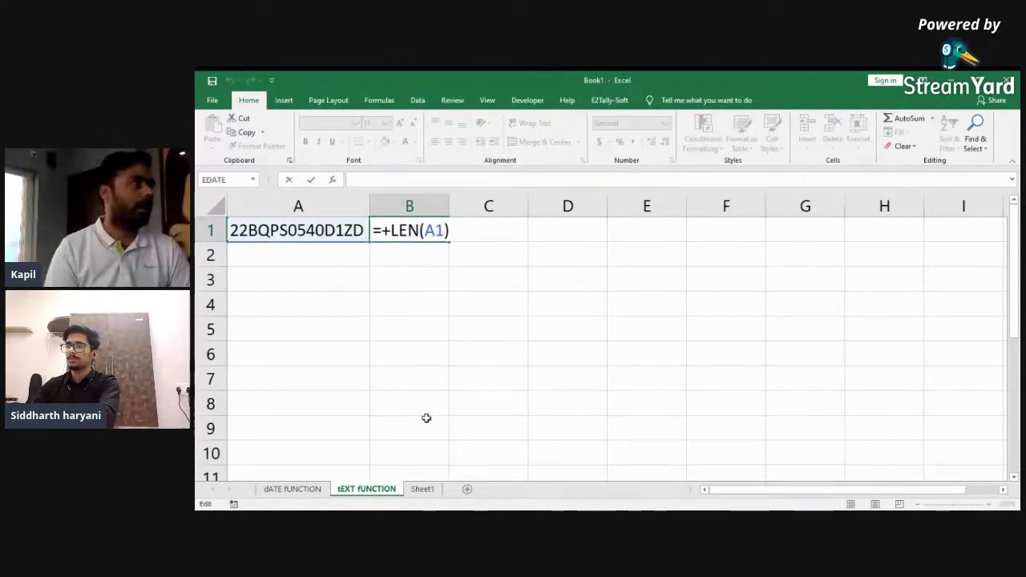
pyautogui.press('Escape')
pyautogui.press('F2')
pyautogui.press('Escape')
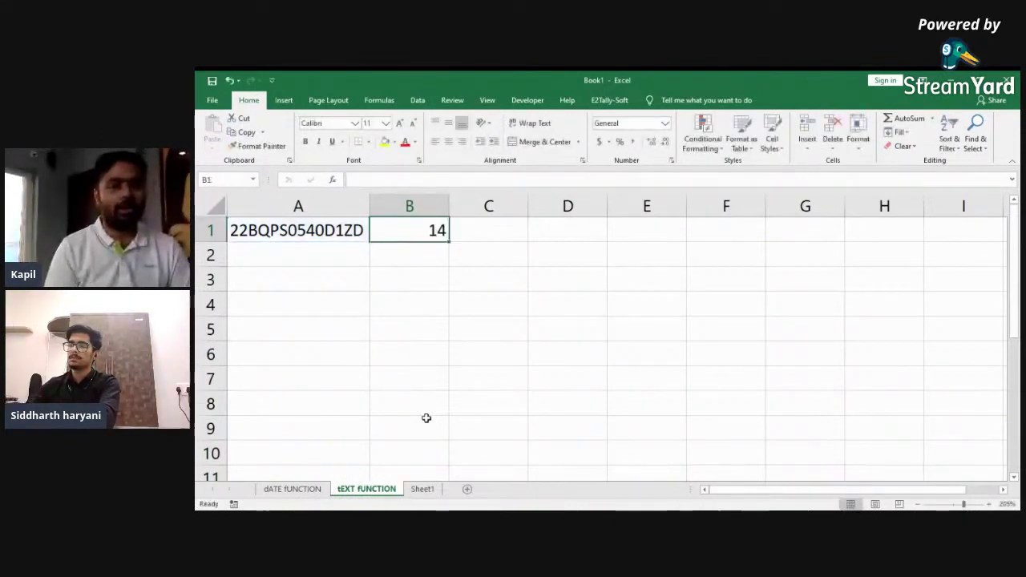
pyautogui.press('Down')
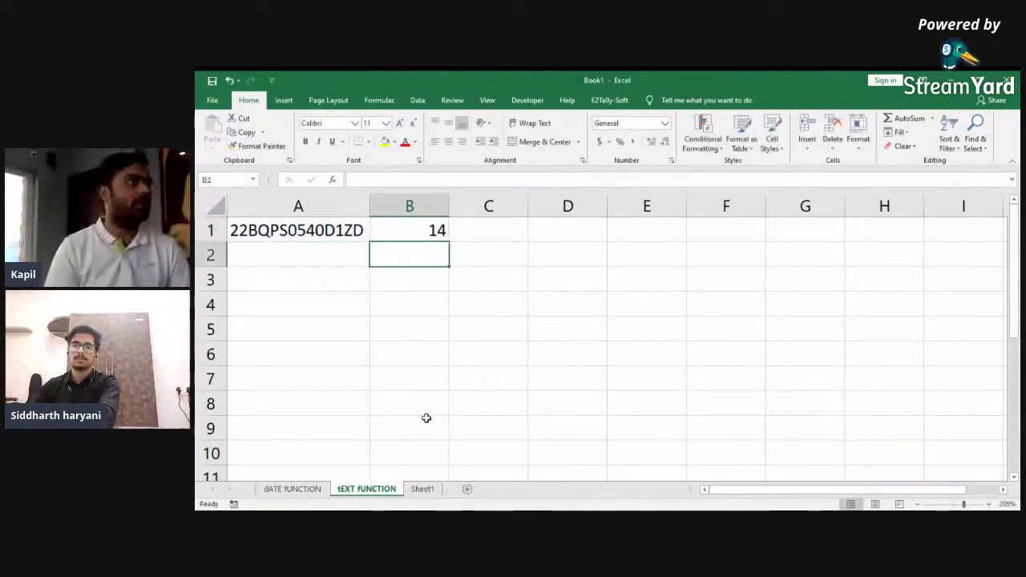
pyautogui.press('Up')
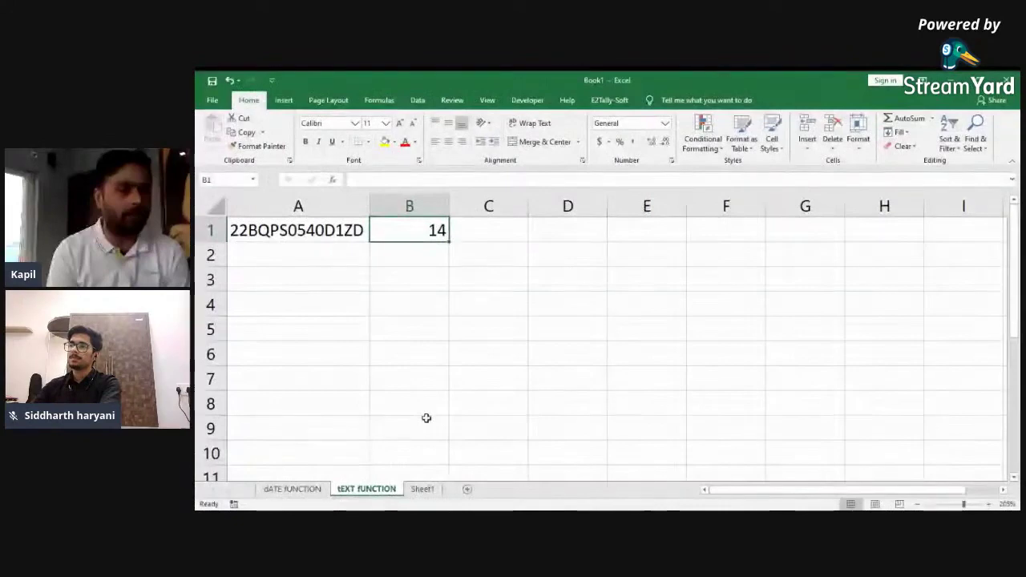
# Recheck B1, then move to B2 and abandon a started entry there.
pyautogui.press('Left')
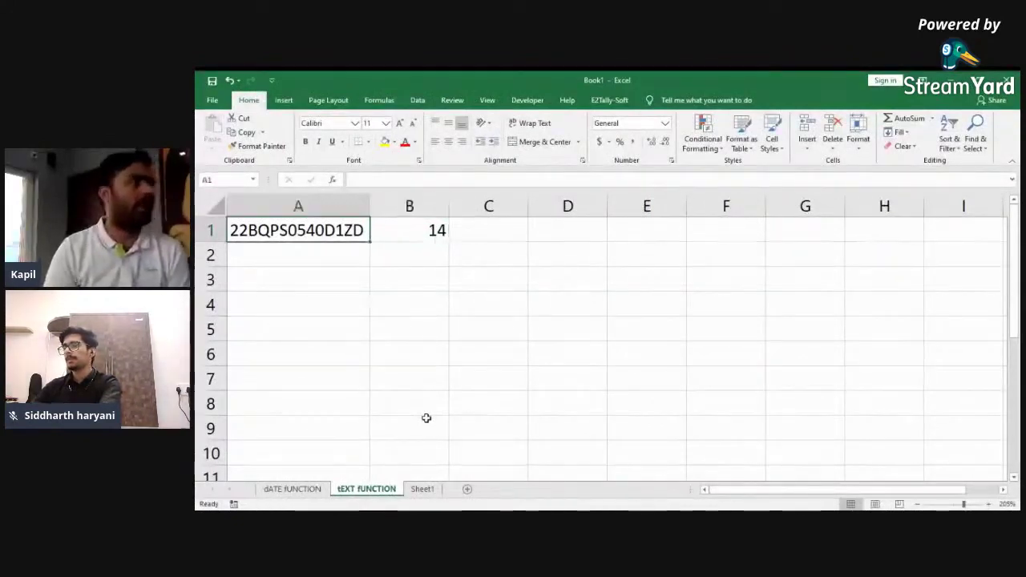
pyautogui.press('Right')
pyautogui.press('Right')
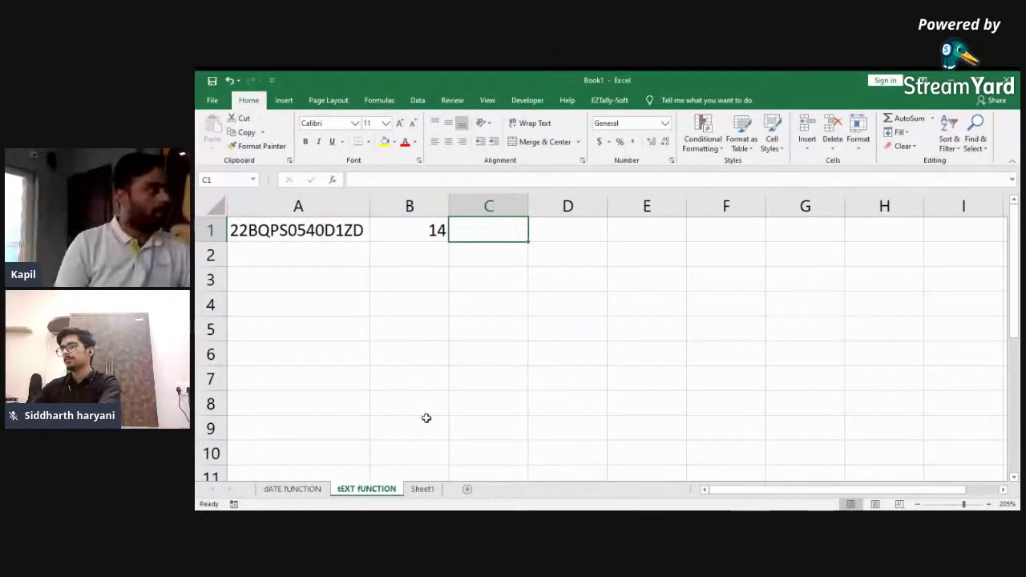
pyautogui.press('Left')
pyautogui.press('F2')
pyautogui.press('Return')
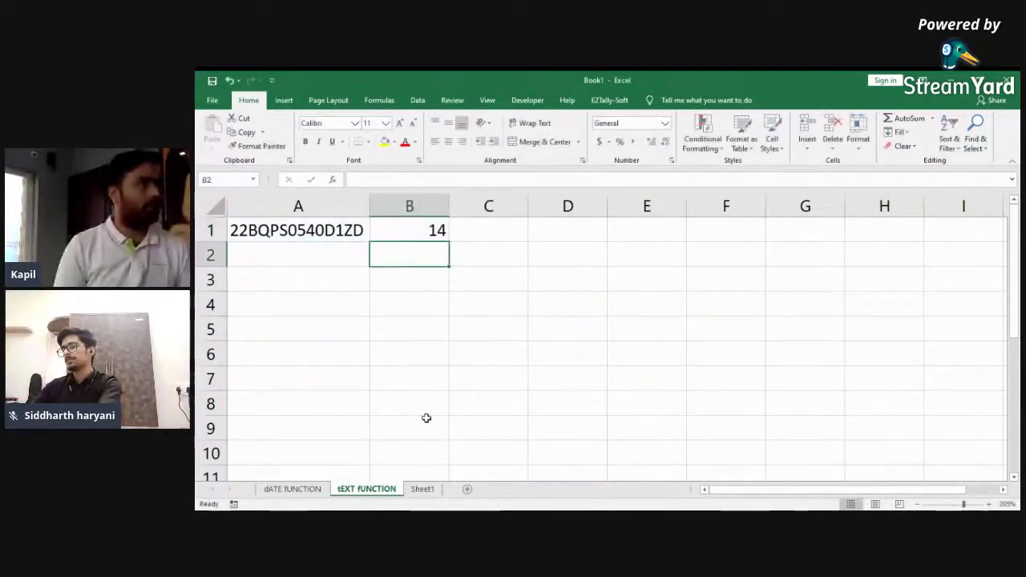
pyautogui.write('+')
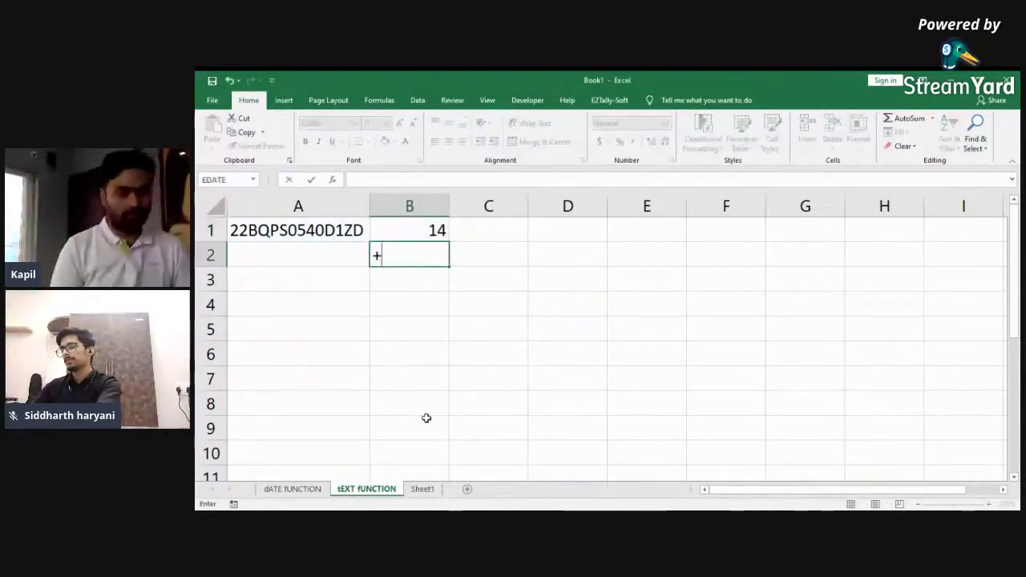
pyautogui.press('Escape')
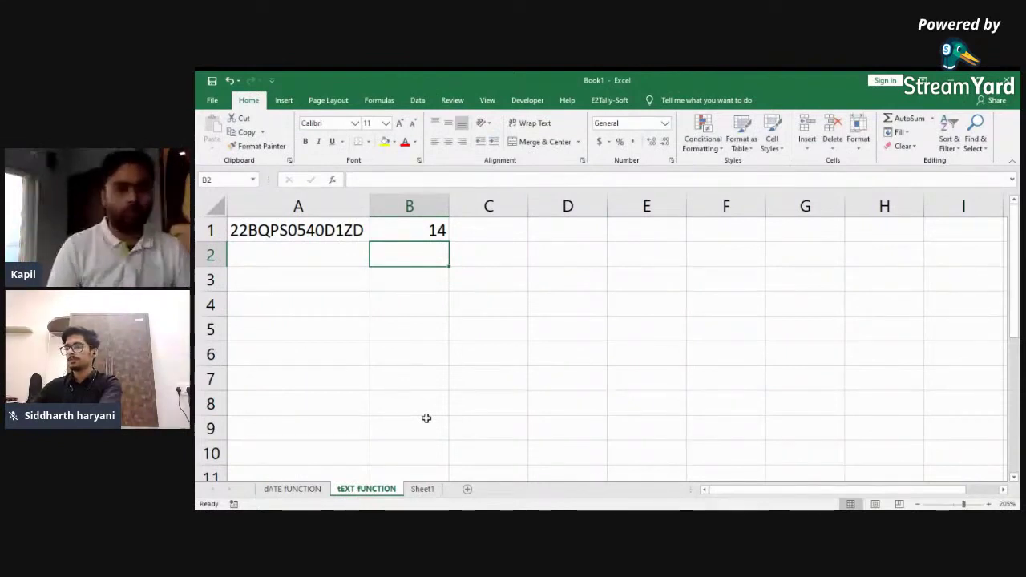
# Enter =+LEFT(A1,2) in B2, returning 22, and check the formula.
pyautogui.write('++')
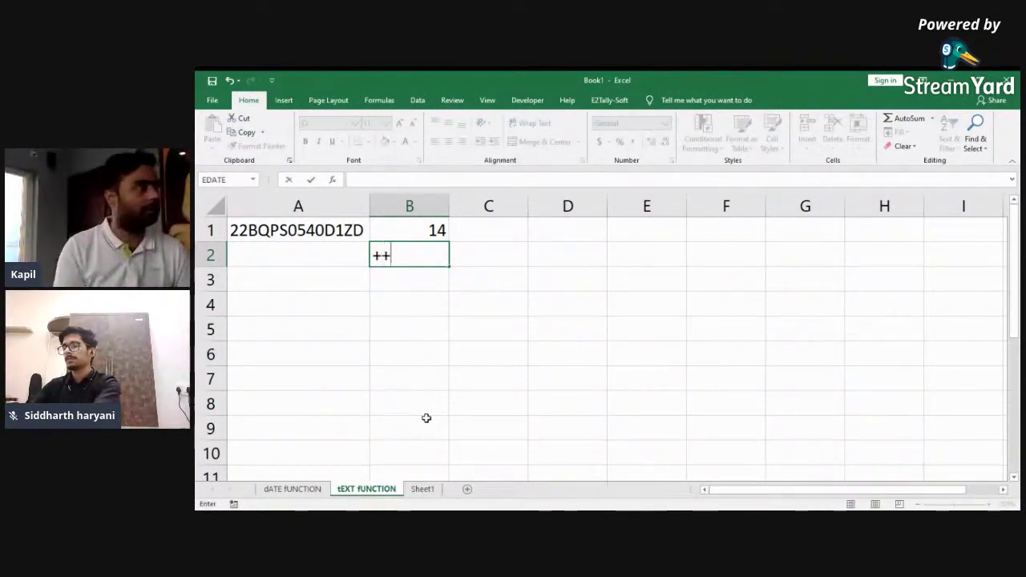
pyautogui.press('BackSpace')
pyautogui.write('le')
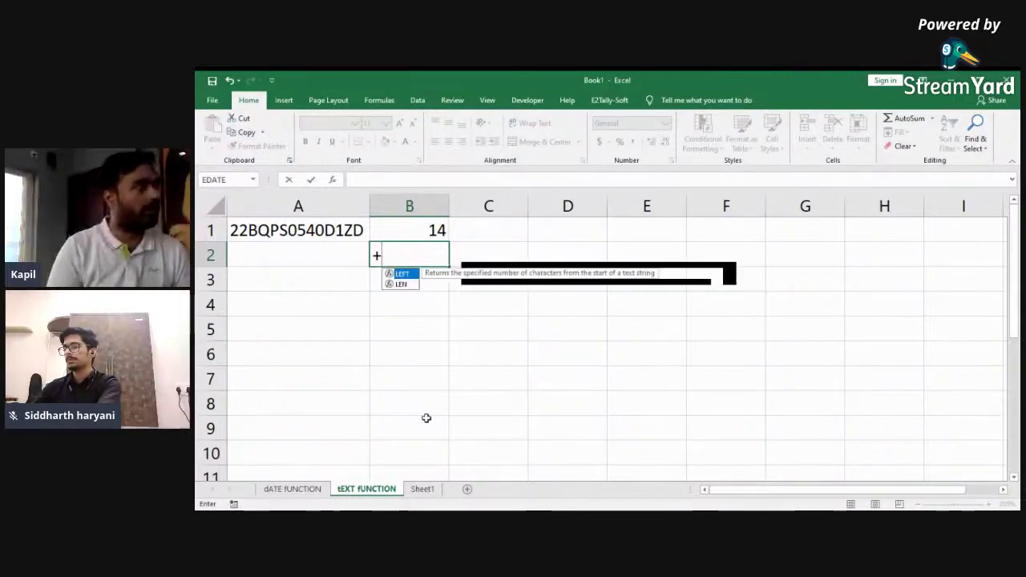
pyautogui.press('Tab')
pyautogui.press('Up')
pyautogui.press('Left')
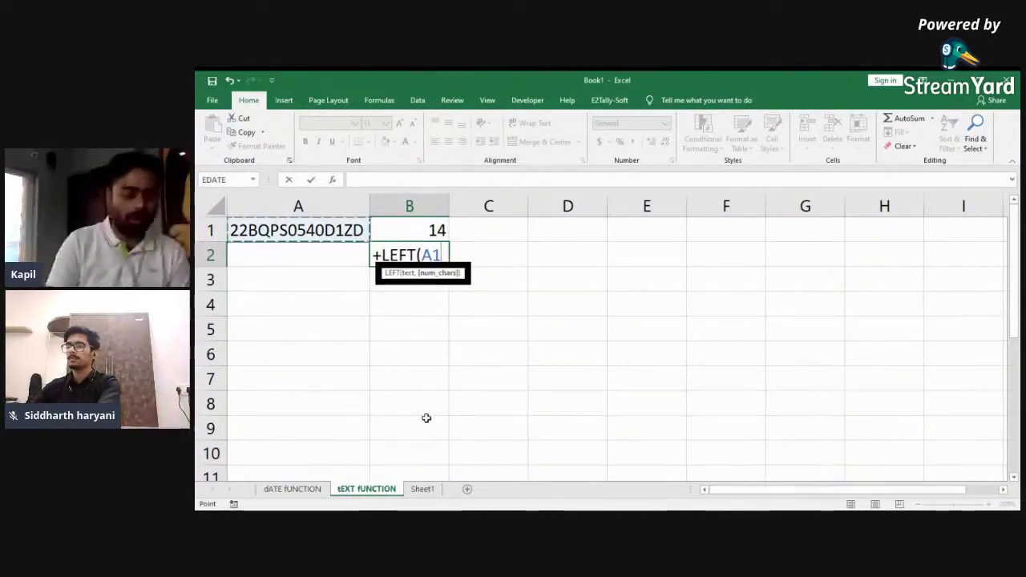
pyautogui.write(',2')
pyautogui.press('Return')
pyautogui.write('0')
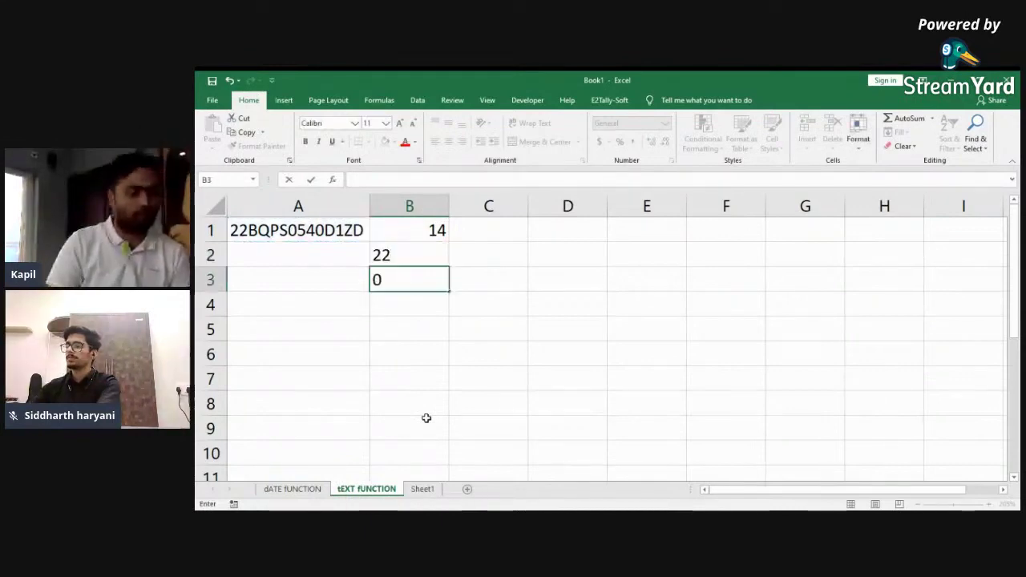
pyautogui.press('Up')
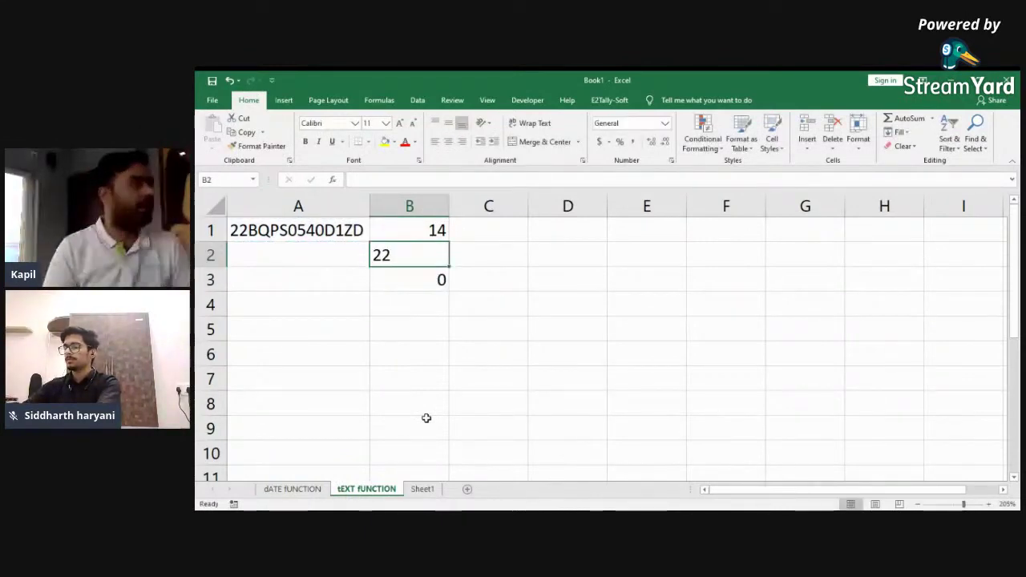
pyautogui.press('F2')
pyautogui.press('Escape')
pyautogui.press('F2')
pyautogui.press('Escape')
pyautogui.press('F2')
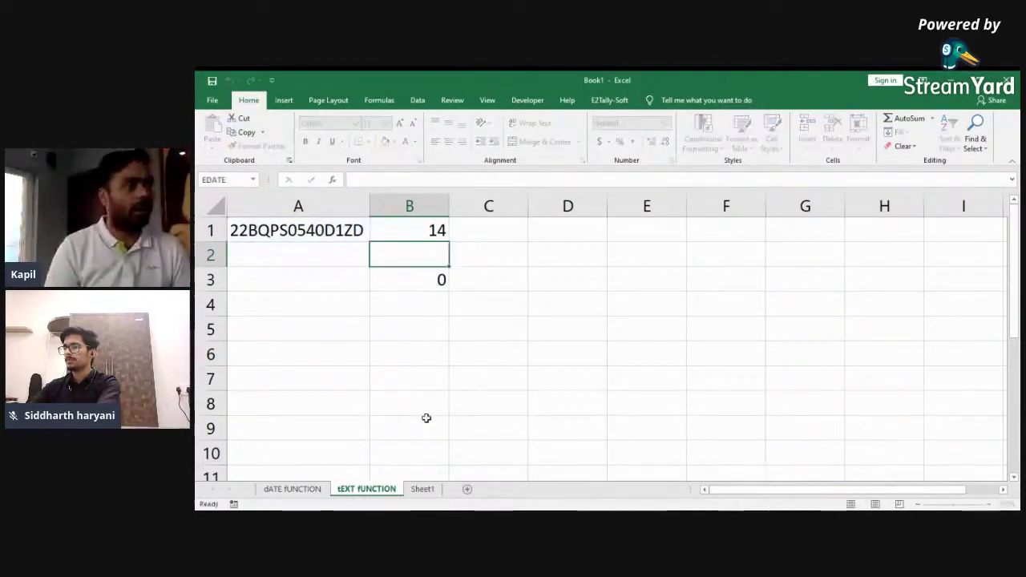
pyautogui.press('Return')
# Enter =+RIGHT(A1,1) in B3 to return D, then review B1 to B3.
pyautogui.press('Delete')
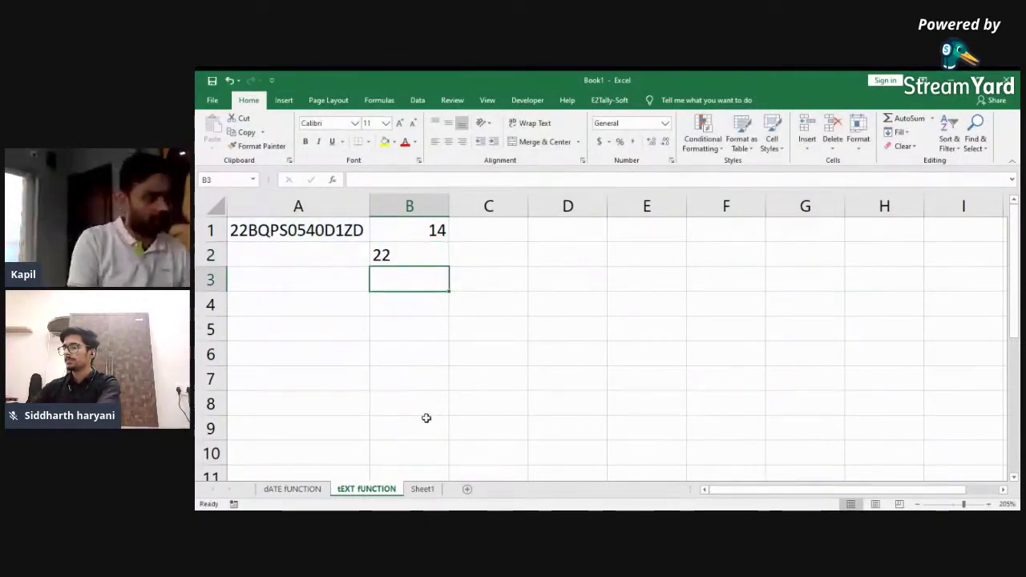
pyautogui.write('+RI')
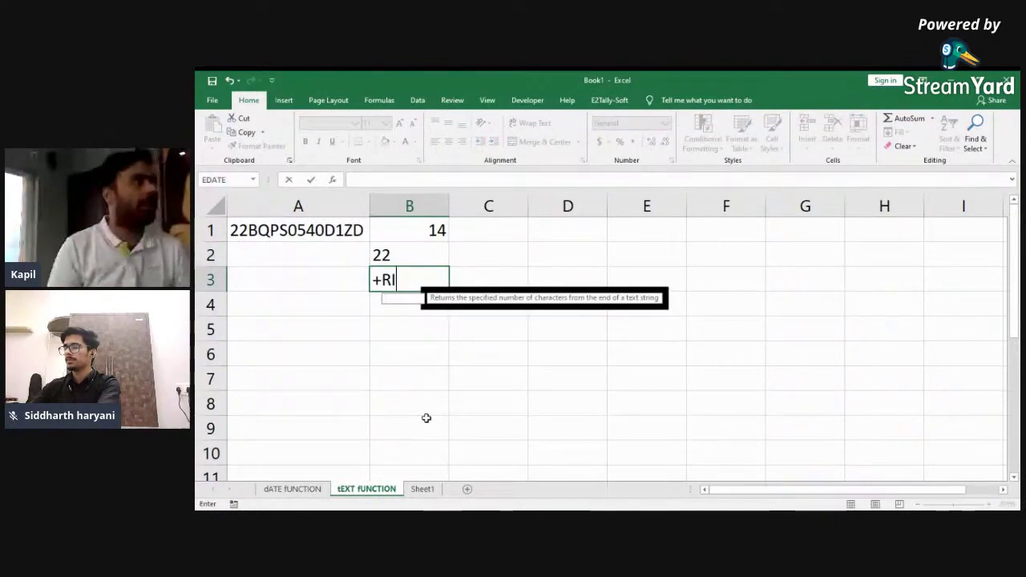
pyautogui.press('Tab')
pyautogui.press('Left')
pyautogui.press('Up')
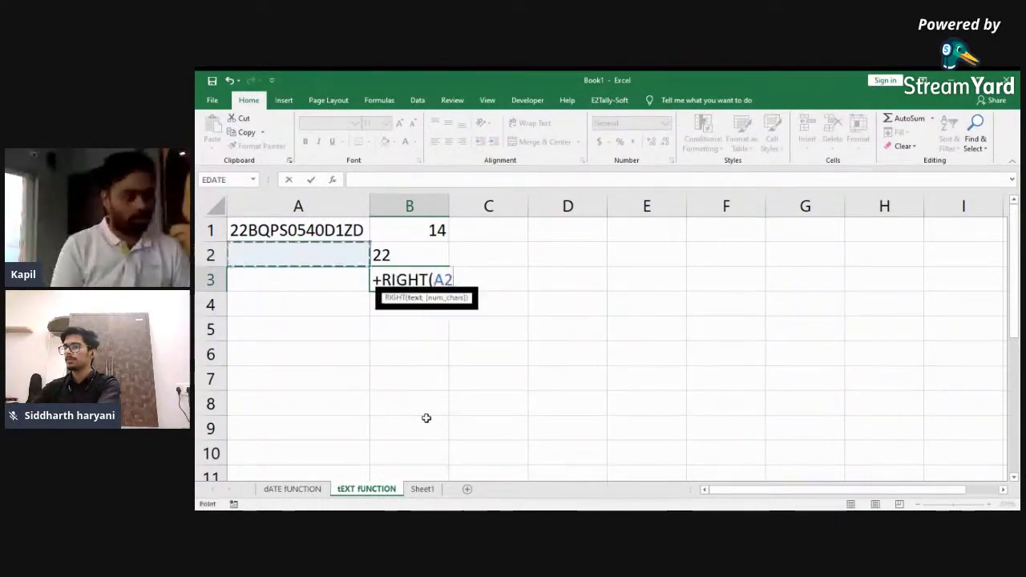
pyautogui.press('Up')
pyautogui.write(',')
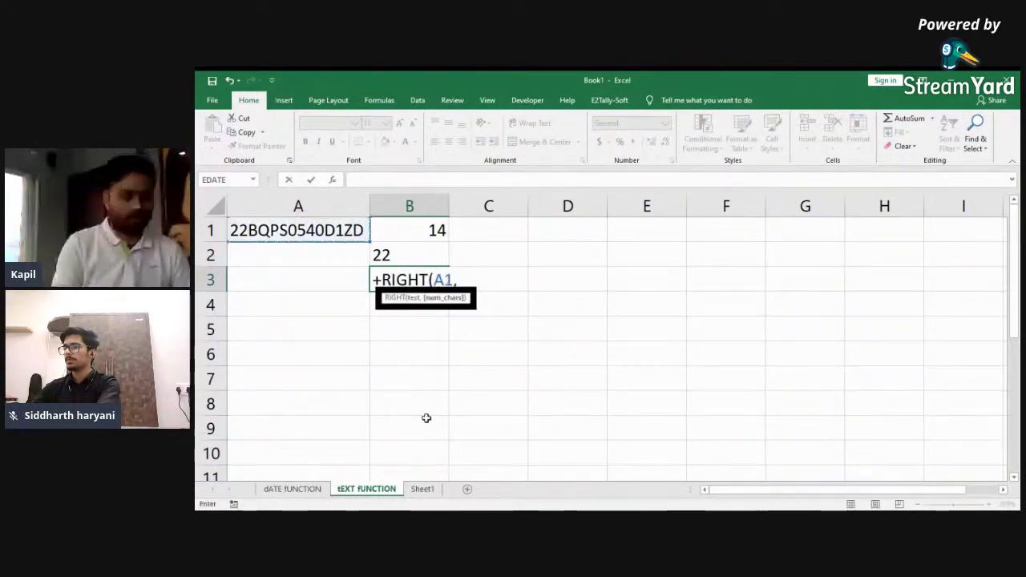
pyautogui.write('1)')
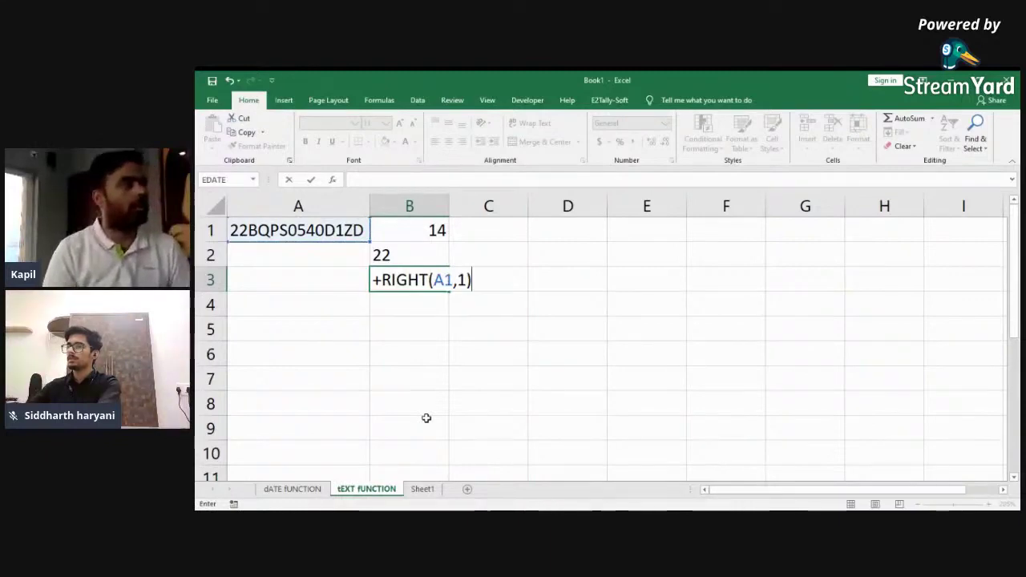
pyautogui.press('Return')
pyautogui.press('Up')
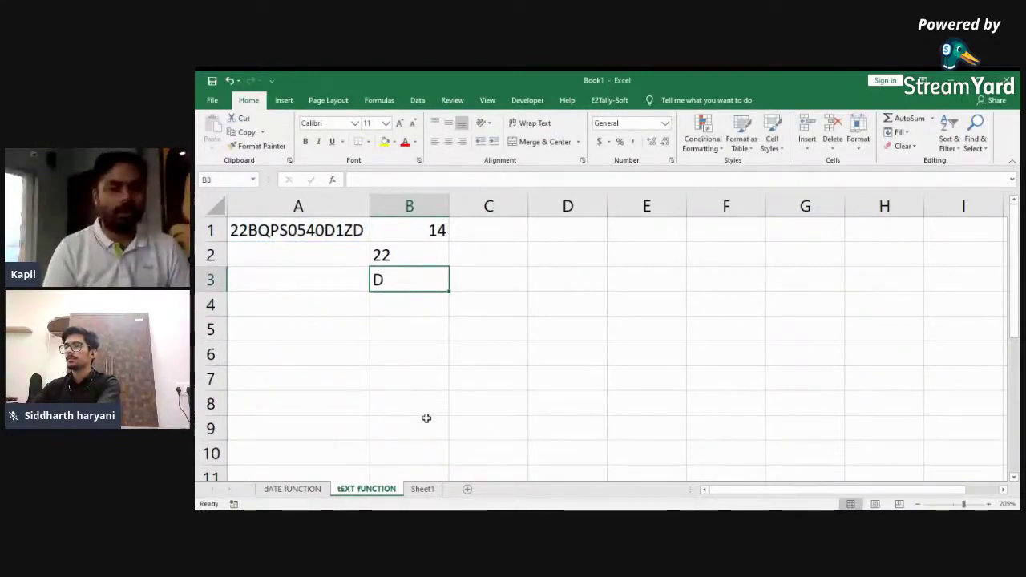
pyautogui.press('Up')
pyautogui.press('Up')
pyautogui.press('Down')
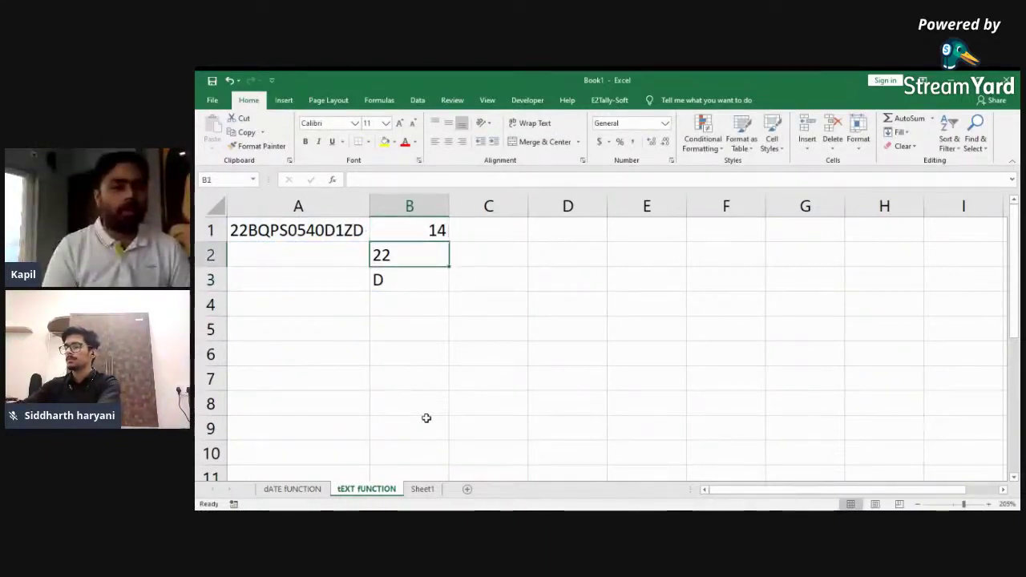
pyautogui.press('Down')
pyautogui.press('Down')
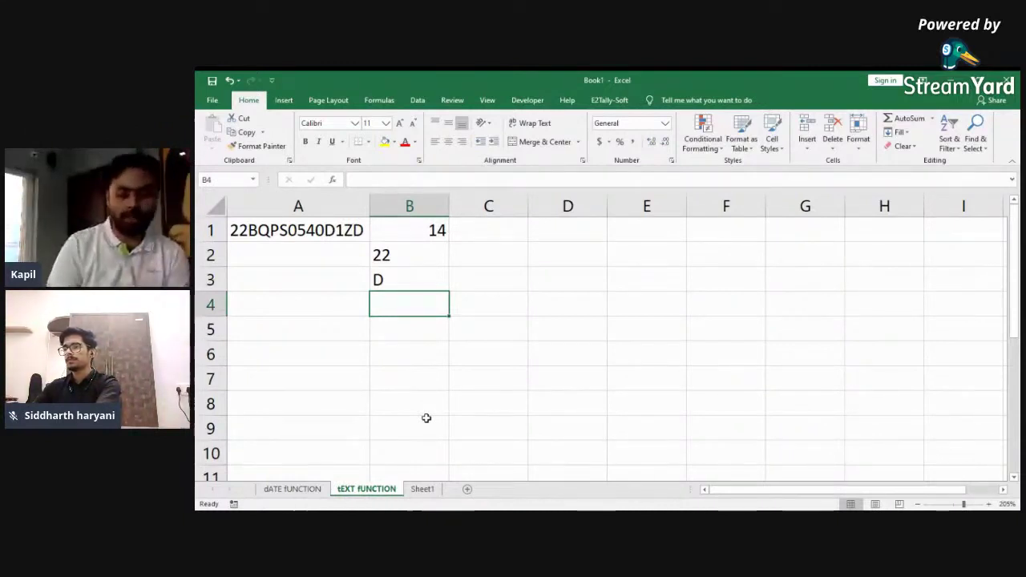
# Enter =+MID(A1,3,10) in B4 to extract ten characters starting at position 3.
pyautogui.write('+')
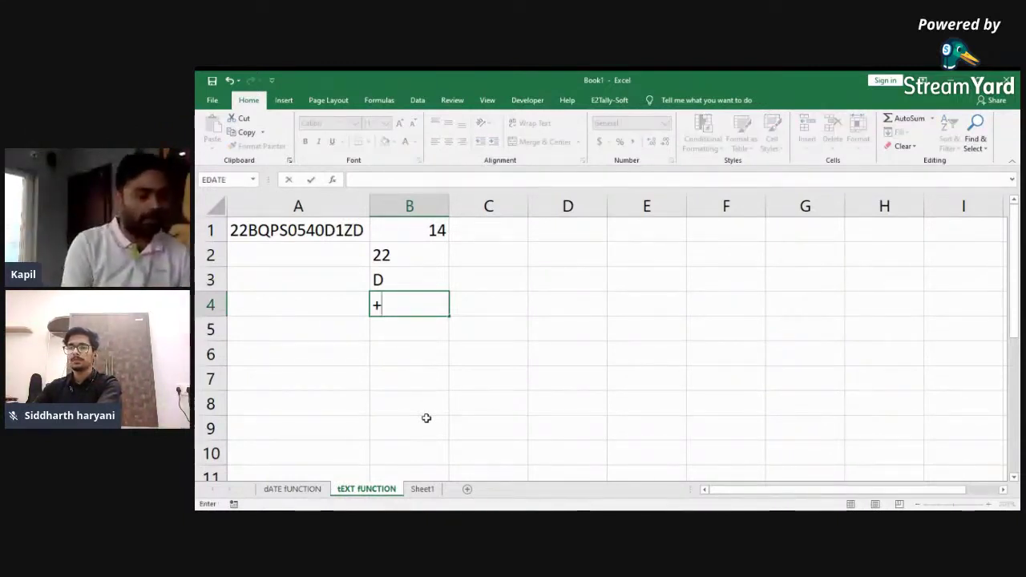
pyautogui.write('MI')
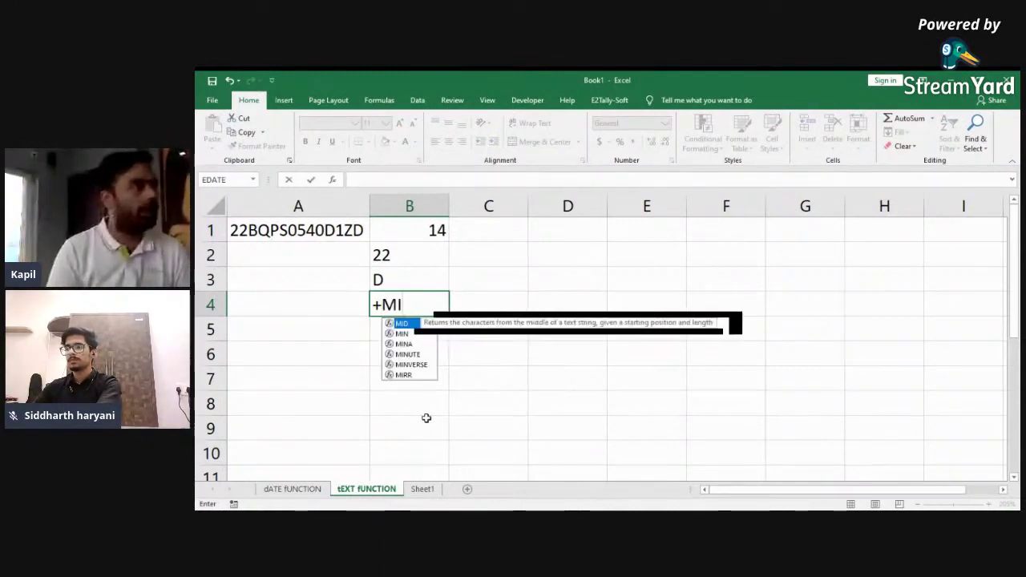
pyautogui.write('D(')
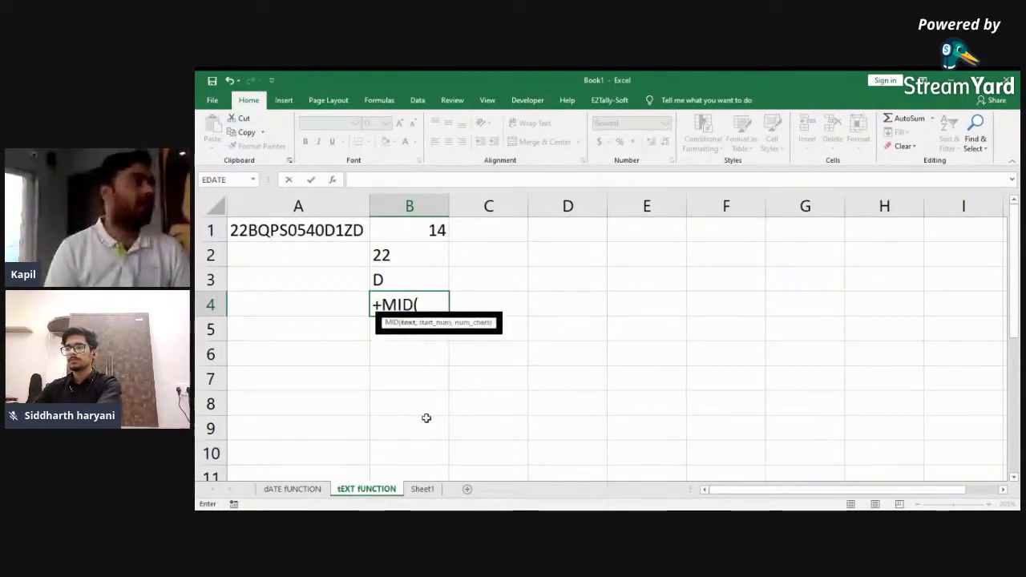
pyautogui.press('Left')
pyautogui.press('Up')
pyautogui.press('Up')
pyautogui.press('Up')
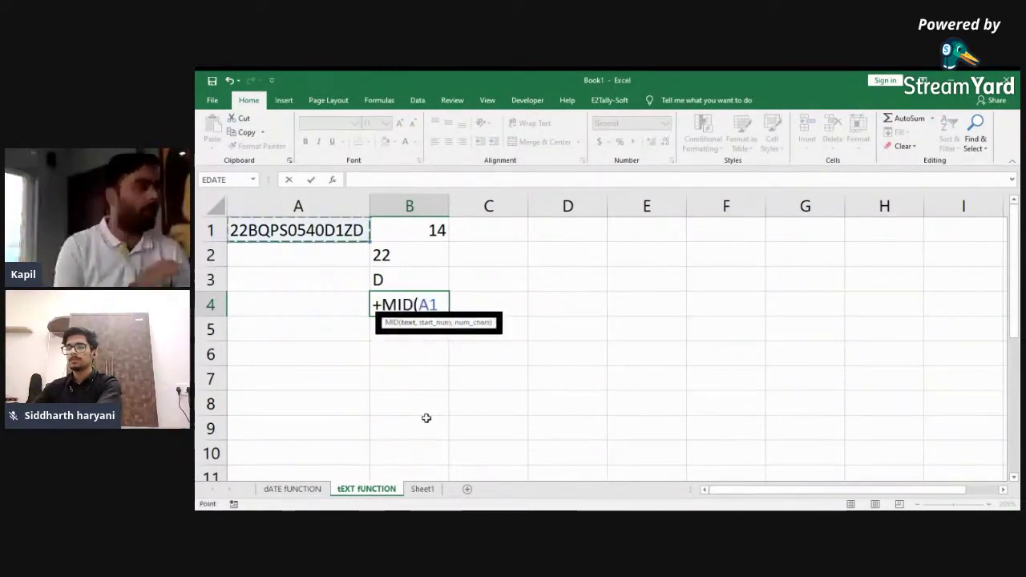
pyautogui.write(',')
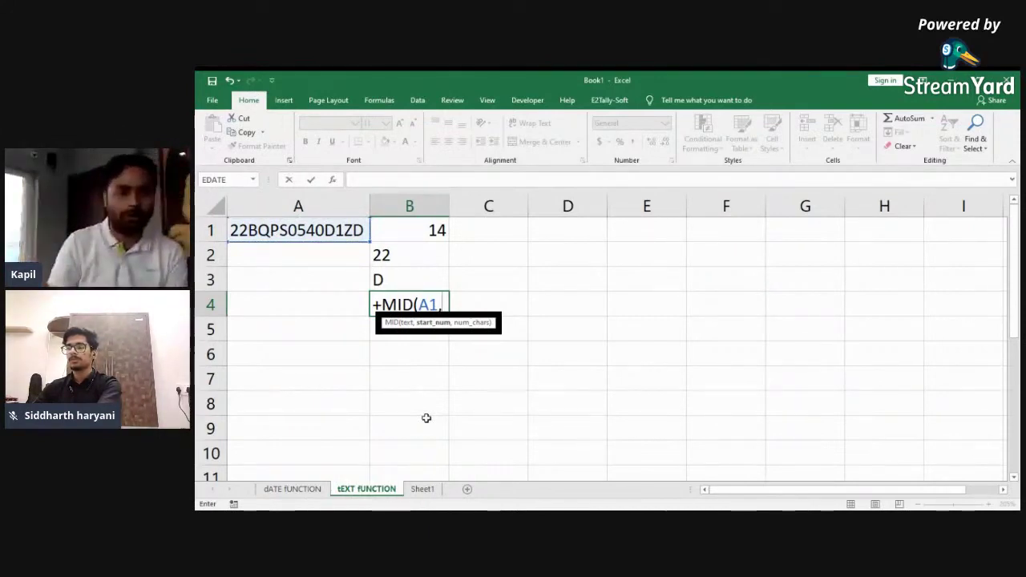
pyautogui.write('3,')
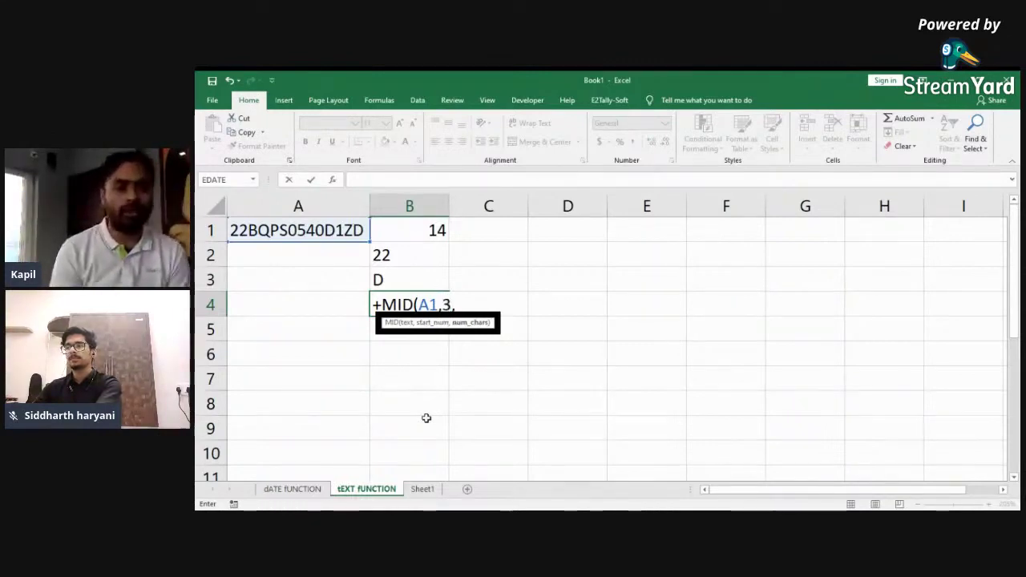
pyautogui.write('10')
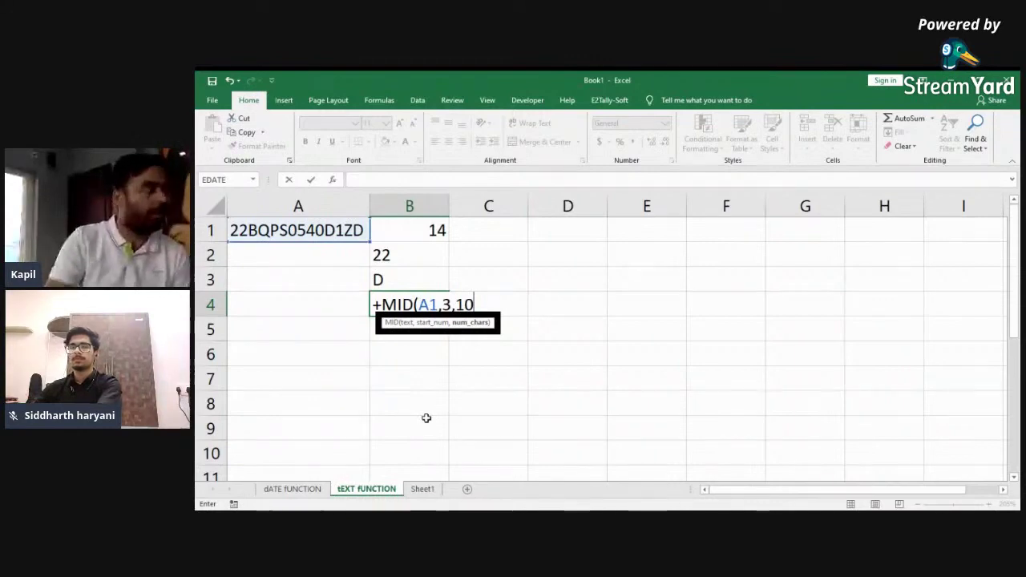
pyautogui.write(')')
pyautogui.press('Return')
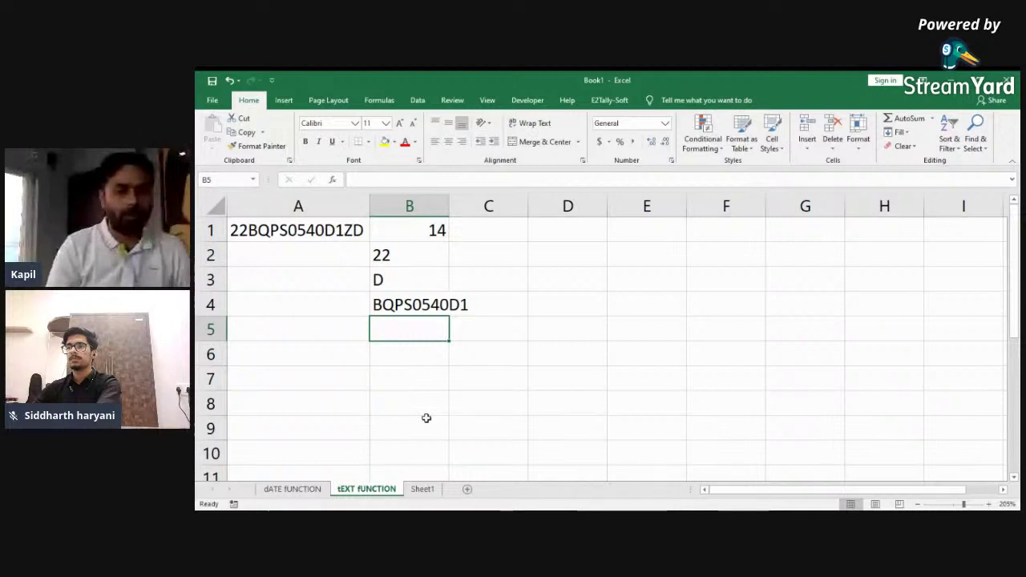
pyautogui.press('Up')
pyautogui.press('Up')
pyautogui.press('Up')
pyautogui.press('Up')
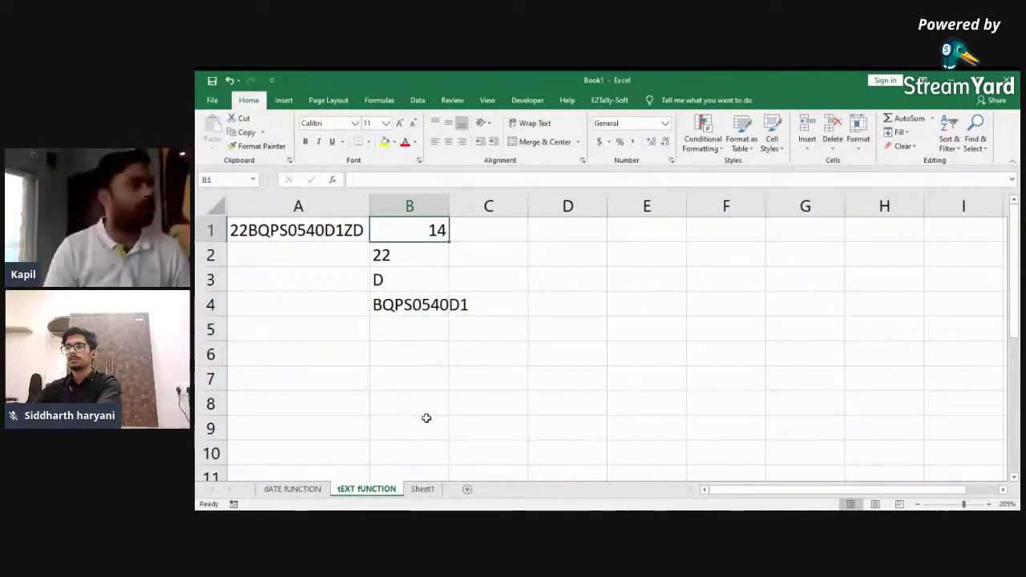
pyautogui.press('Down')
pyautogui.press('Down')
pyautogui.press('Down')
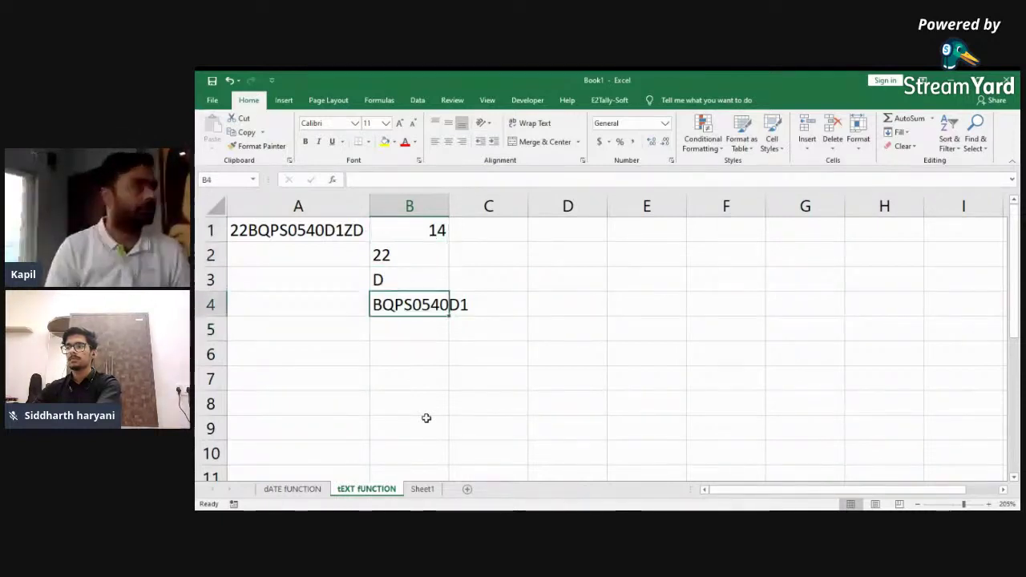
pyautogui.press('Up')
pyautogui.press('Up')
pyautogui.press('Up')
# AutoFit column B to its contents and move down to B5.
pyautogui.hotkey('ctrl', 'space')
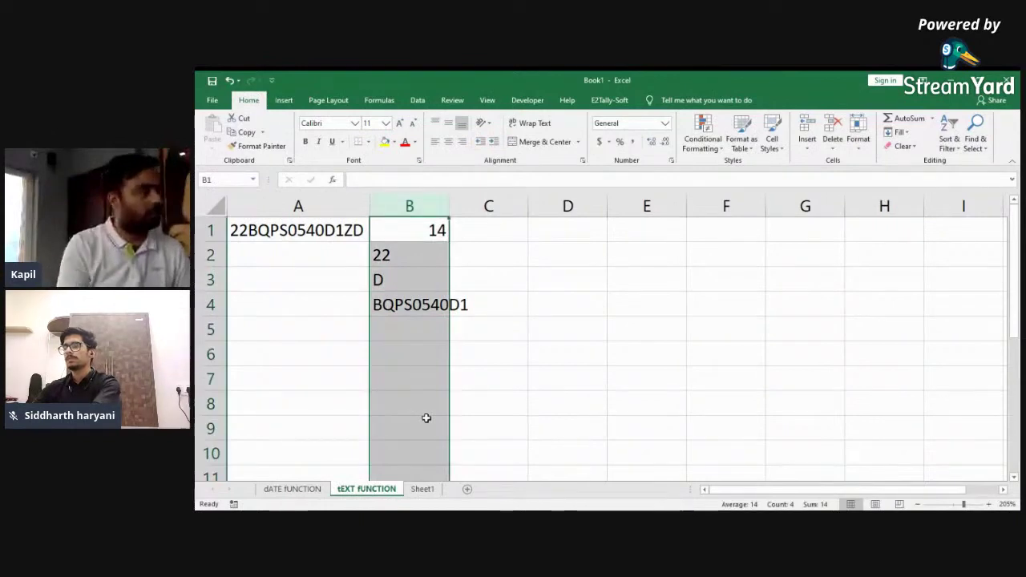
pyautogui.hotkey('alt', 'o')
pyautogui.press('c')
pyautogui.press('a')
pyautogui.press('Down')
pyautogui.press('Down')
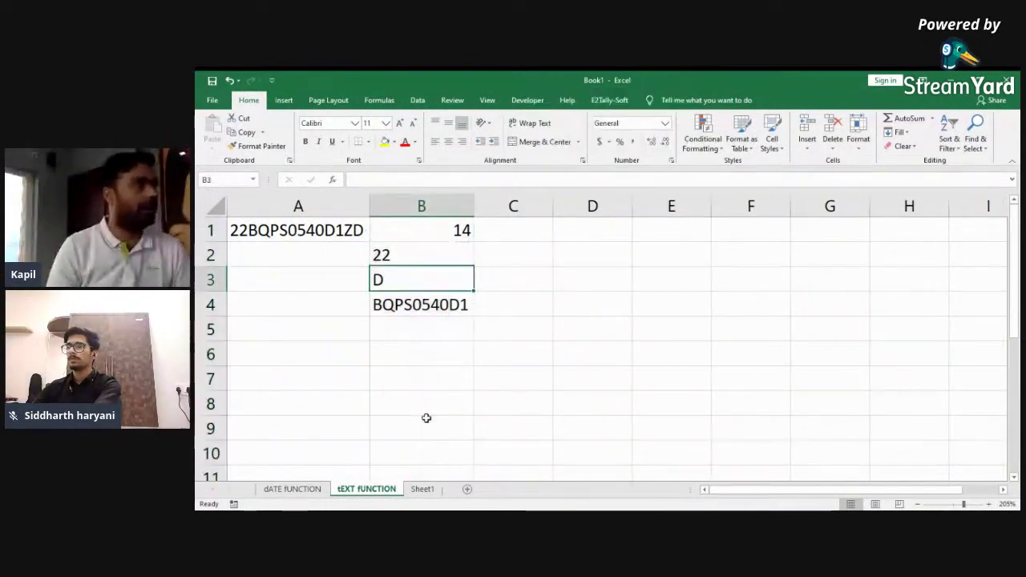
pyautogui.press('Down')
pyautogui.press('Down')
# Build a joined-text formula in B5 combining B2, B4 and B3 with &.
pyautogui.write('+')
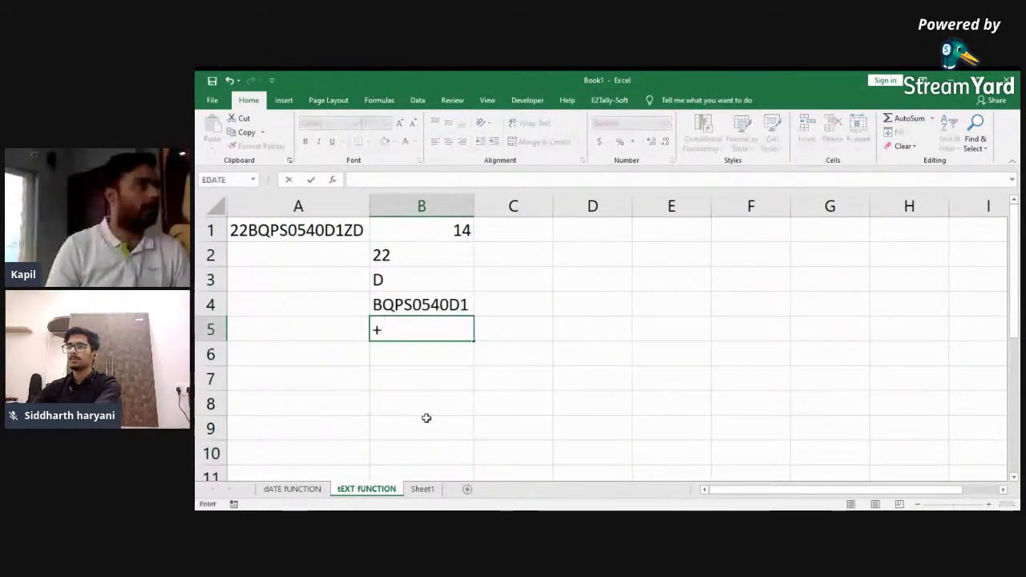
pyautogui.press('Up')
pyautogui.press('Up')
pyautogui.press('Up')
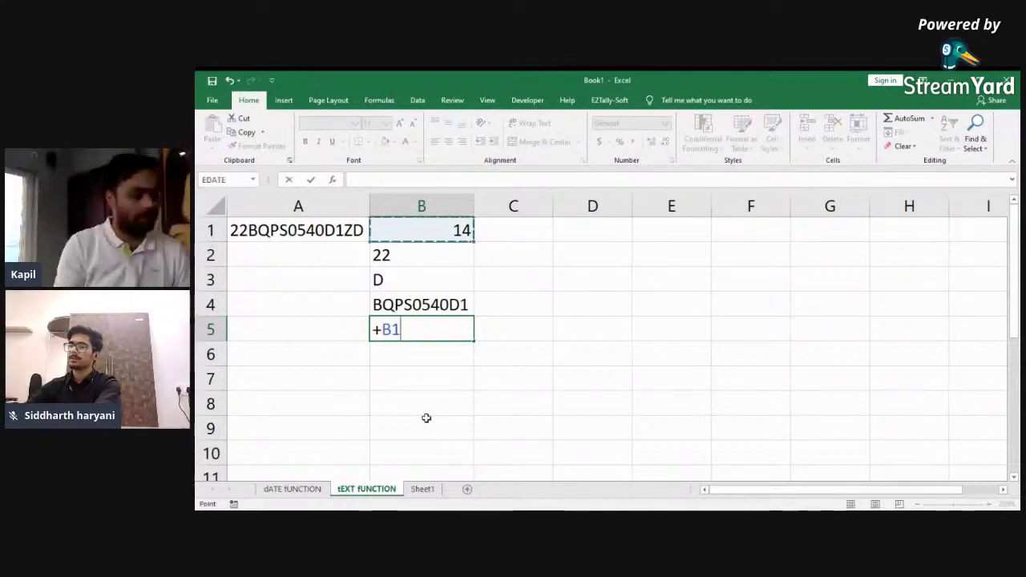
pyautogui.press('Down')
pyautogui.write('&')
pyautogui.press('Up')
pyautogui.write('&')
pyautogui.press('Up')
pyautogui.press('Up')
pyautogui.press('Return')
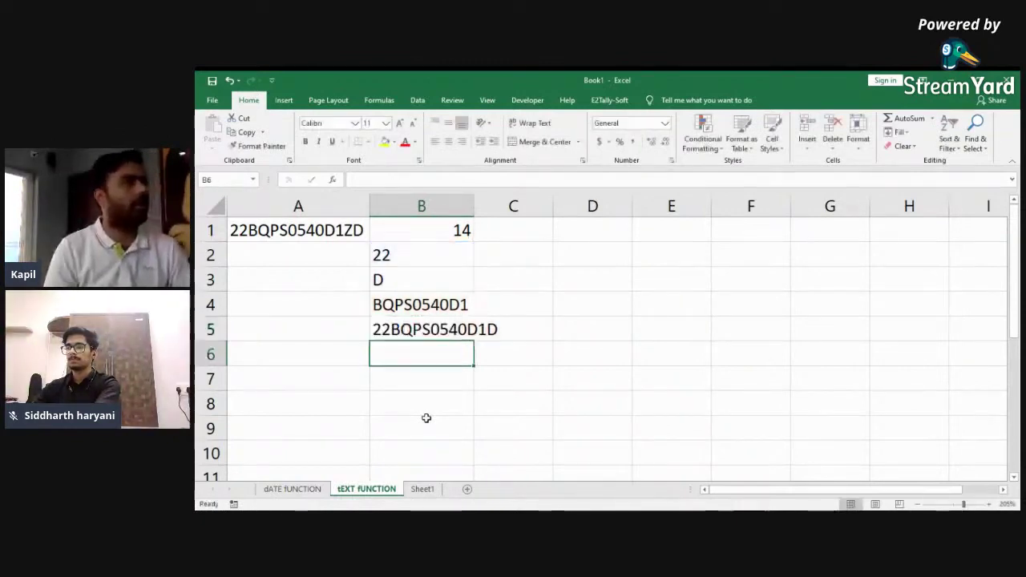
pyautogui.press('Up')
pyautogui.press('F2')
pyautogui.press('Escape')
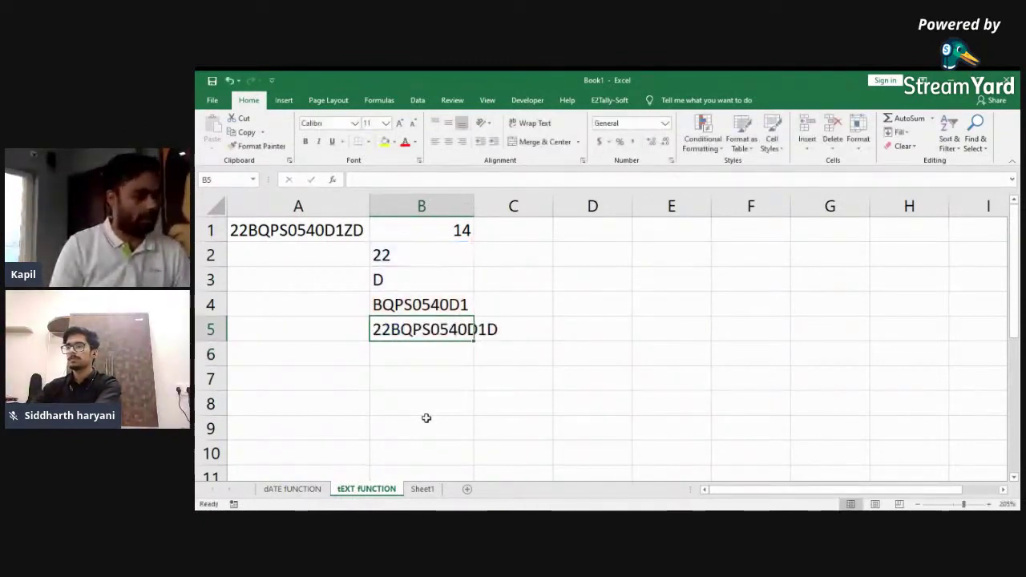
pyautogui.write('+')
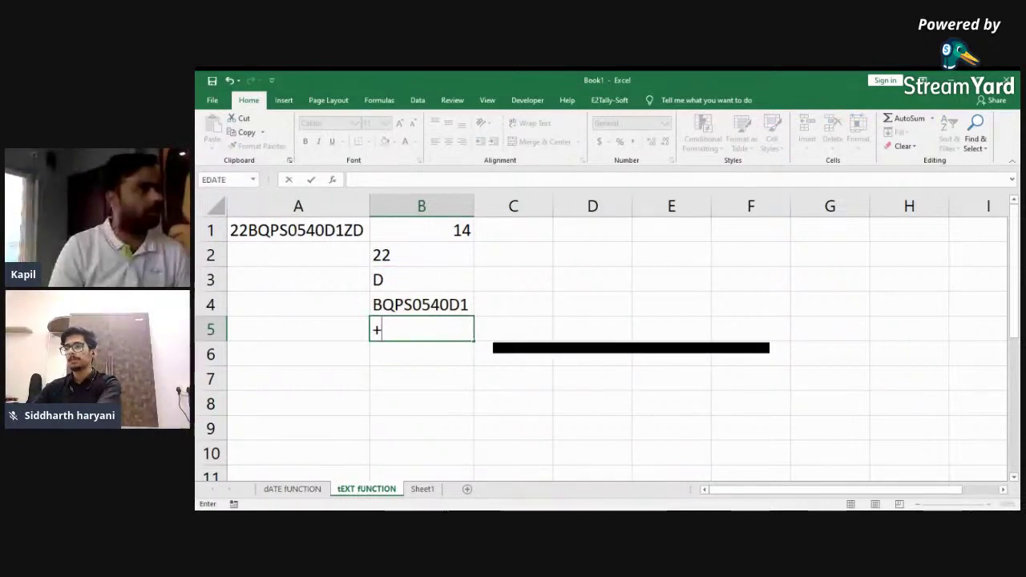
pyautogui.write('CON')
pyautogui.press('Tab')
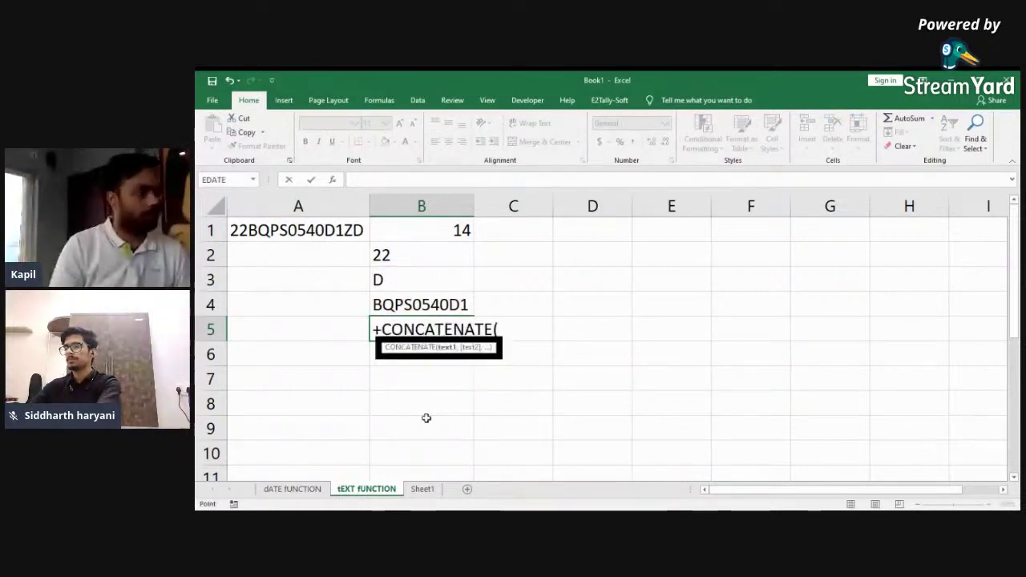
pyautogui.press('Up')
pyautogui.press('Up')
pyautogui.press('Up')
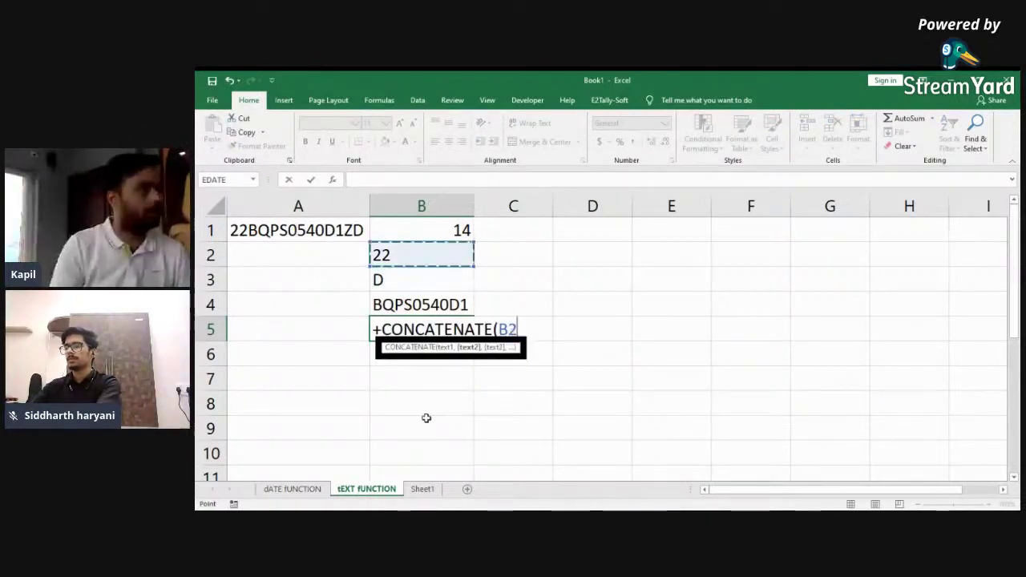
pyautogui.write(',M')
pyautogui.press('BackSpace')
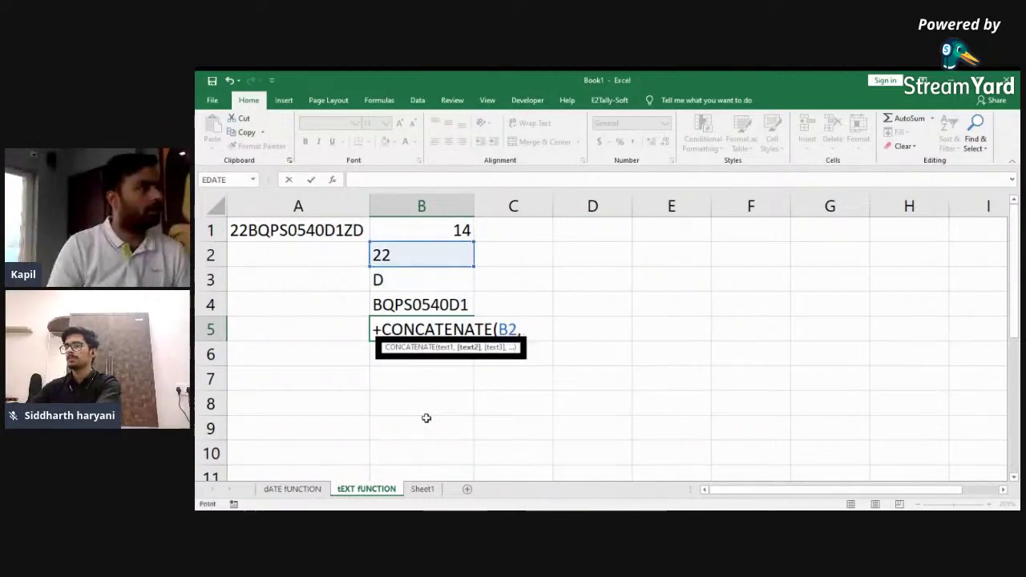
pyautogui.press('Up')
pyautogui.press('Up')
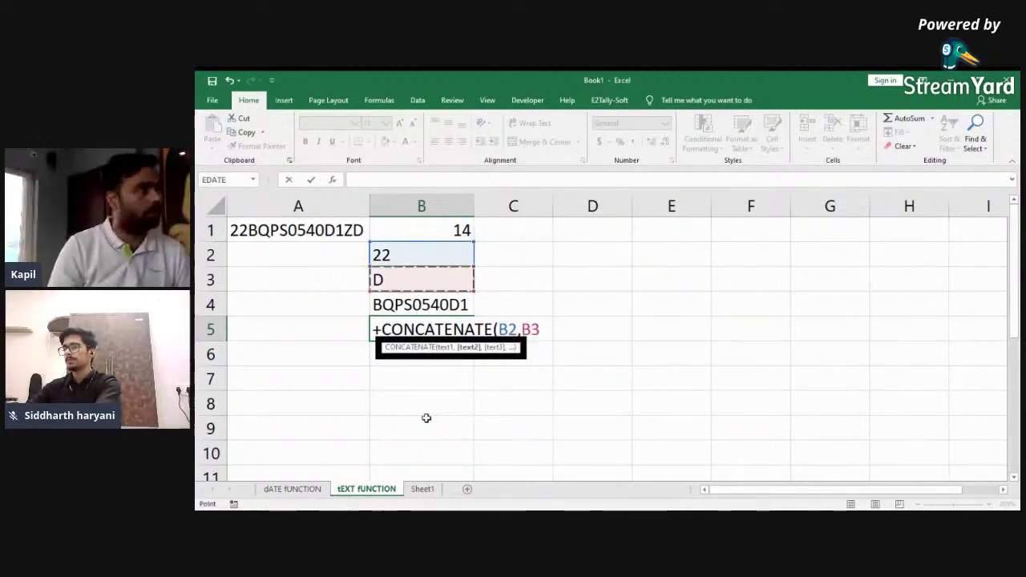
pyautogui.press('Down')
pyautogui.write(',')
pyautogui.press('Up')
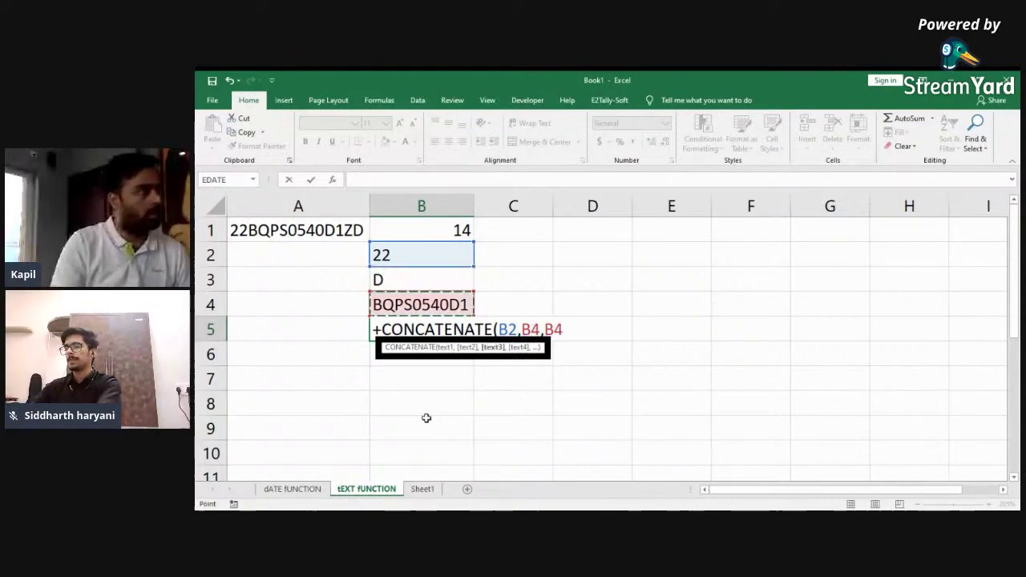
pyautogui.press('Up')
pyautogui.write(')')
pyautogui.hotkey('ctrl', 'Return')
# Autofit column B to its contents, review the results, and begin a LOWER formula in B6.
pyautogui.press('Up')
pyautogui.press('Down')
pyautogui.press('F2')
pyautogui.press('Escape')
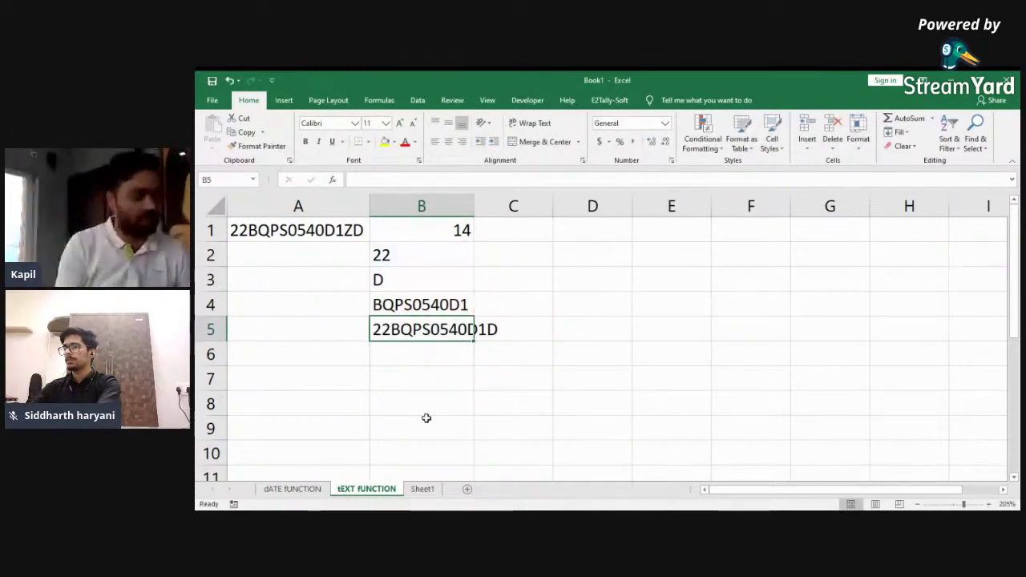
pyautogui.hotkey('ctrl', 'space')
pyautogui.hotkey('alt', 'o')
pyautogui.press('c')
pyautogui.press('a')
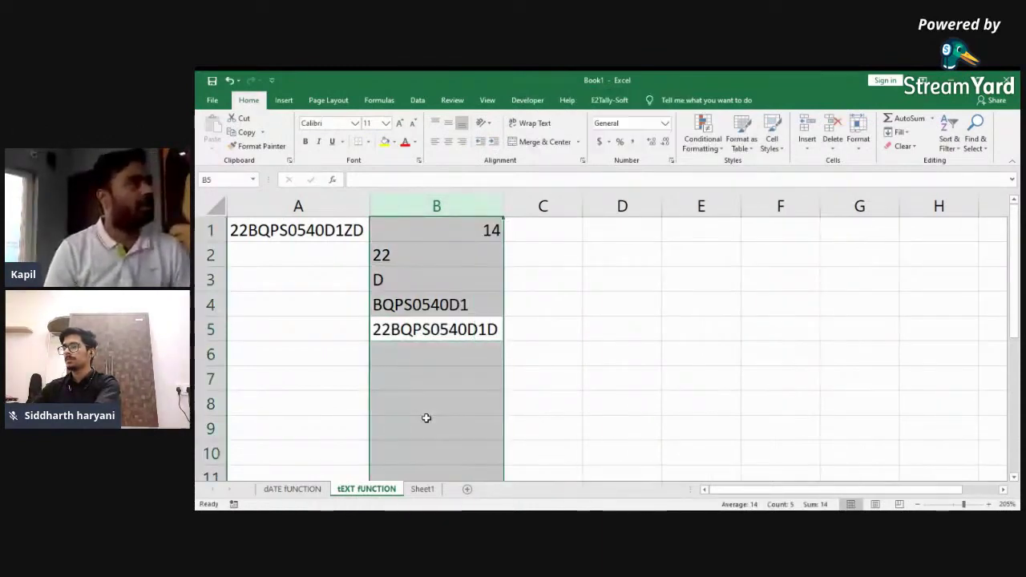
pyautogui.press('Left')
pyautogui.hotkey('ctrl', 'Up')
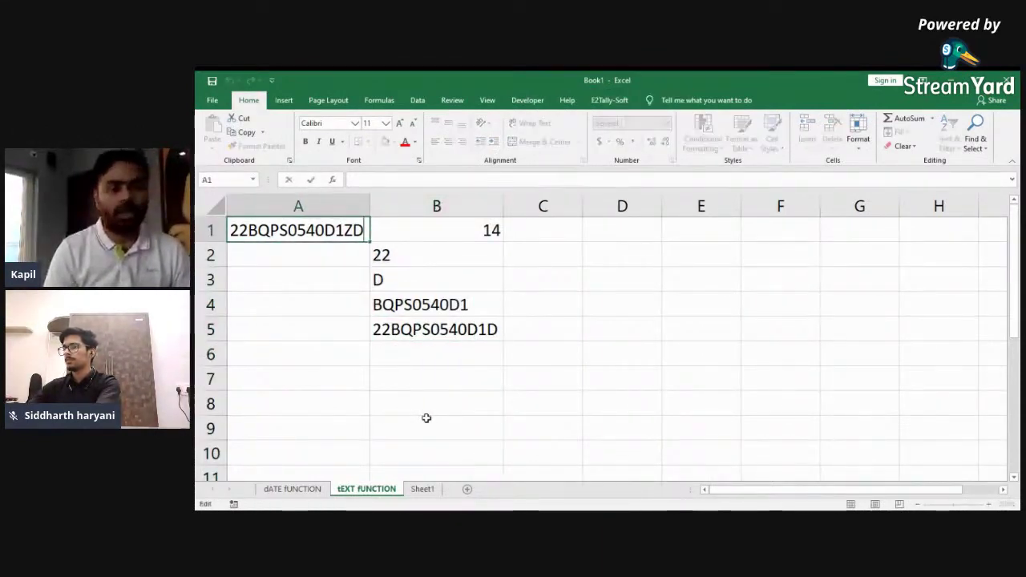
pyautogui.press('Right')
pyautogui.press('Down')
pyautogui.press('Down')
pyautogui.press('Down')
pyautogui.press('Down')
pyautogui.press('Down')
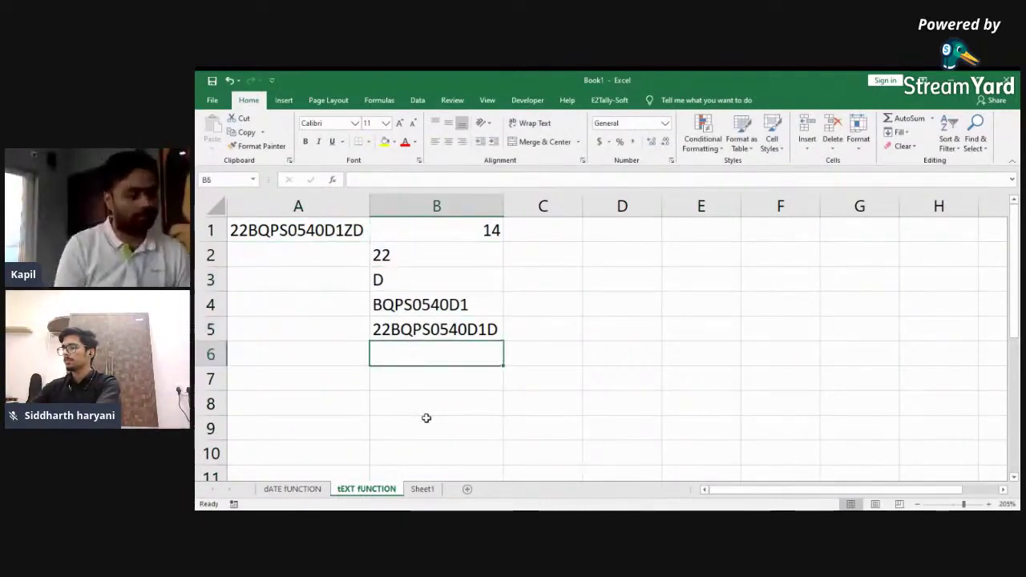
pyautogui.write('+')
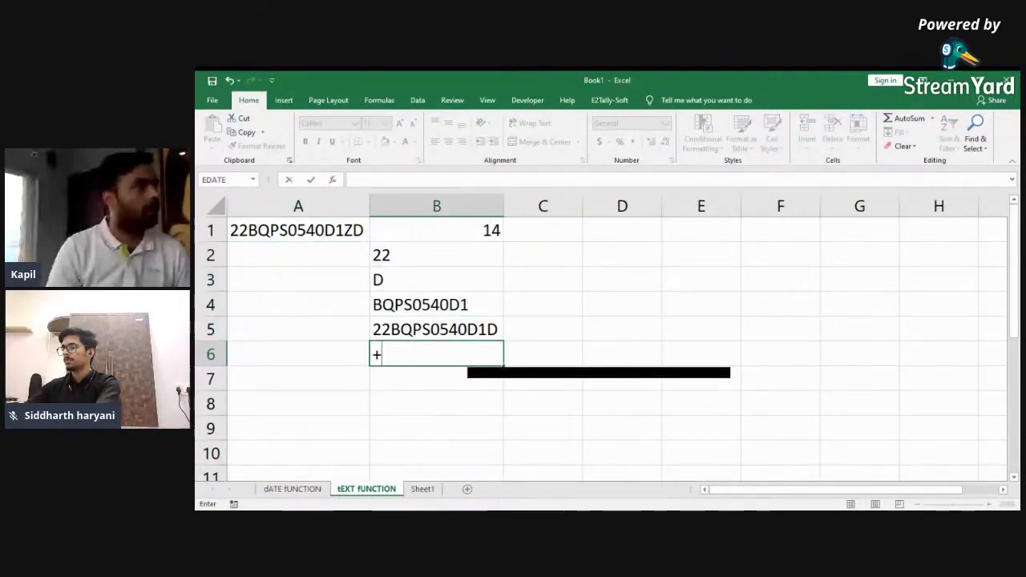
pyautogui.write('LOW')
# Enter LOWER(A1) in B6, showing 22bqps0540d1zd.
pyautogui.press('Tab')
pyautogui.press('Left')
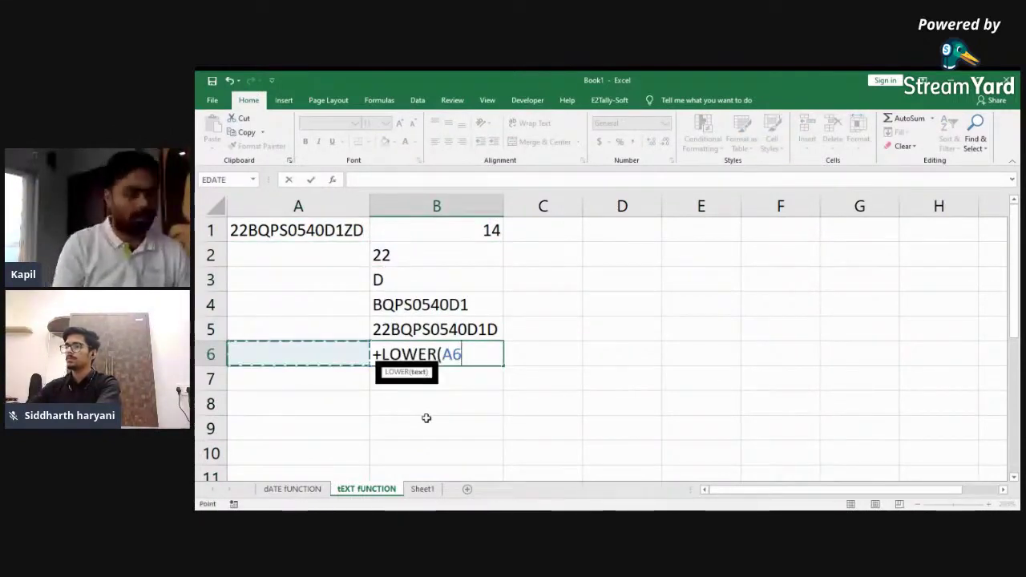
pyautogui.press('Up')
pyautogui.press('Up')
pyautogui.press('Up')
pyautogui.write(')')
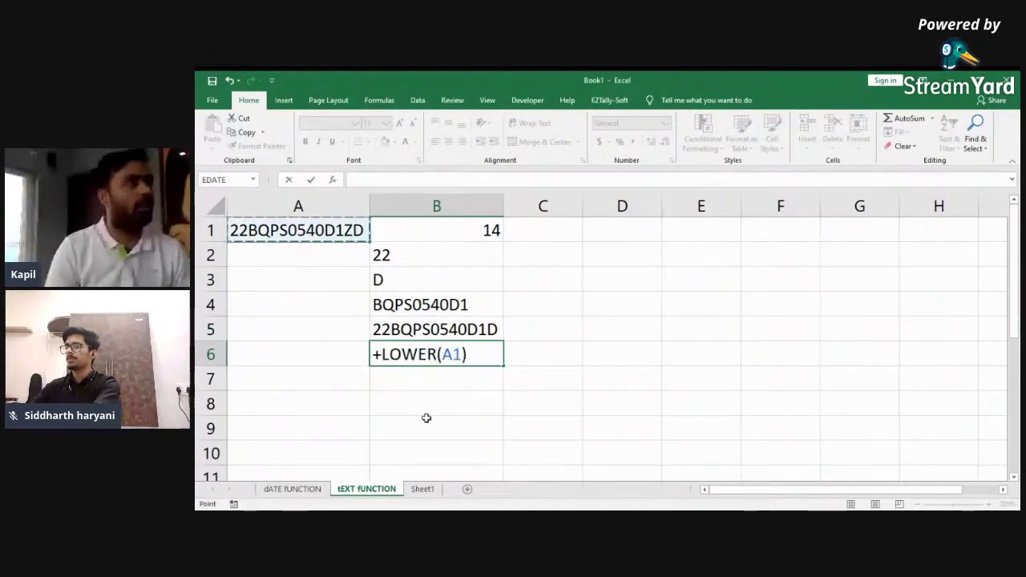
pyautogui.press('Return')
pyautogui.press('Up')
pyautogui.press('F2')
pyautogui.press('Return')
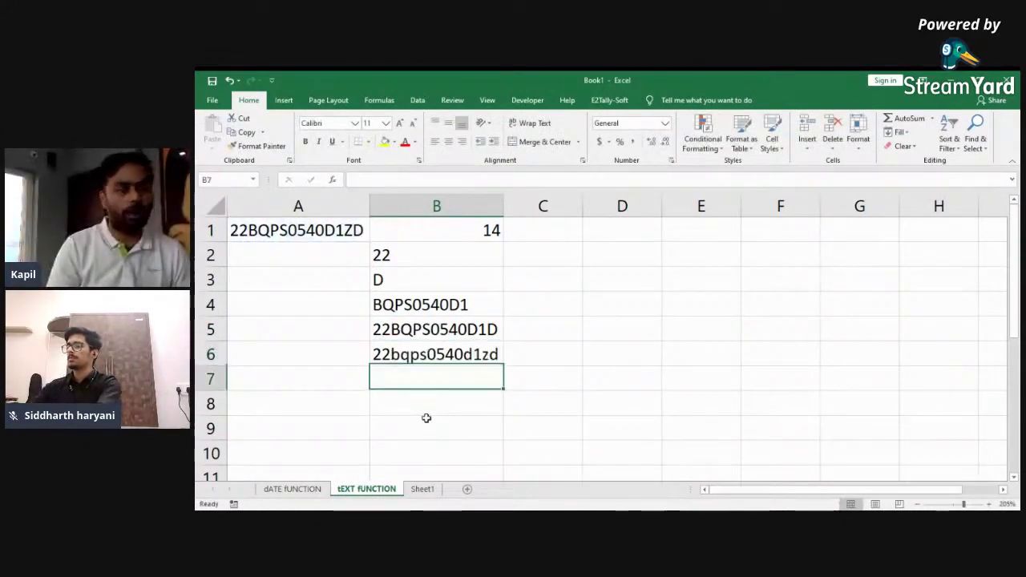
# Enter UPPER(B6) in B7, returning 22BQPS0540D1ZD.
pyautogui.write('+UP')
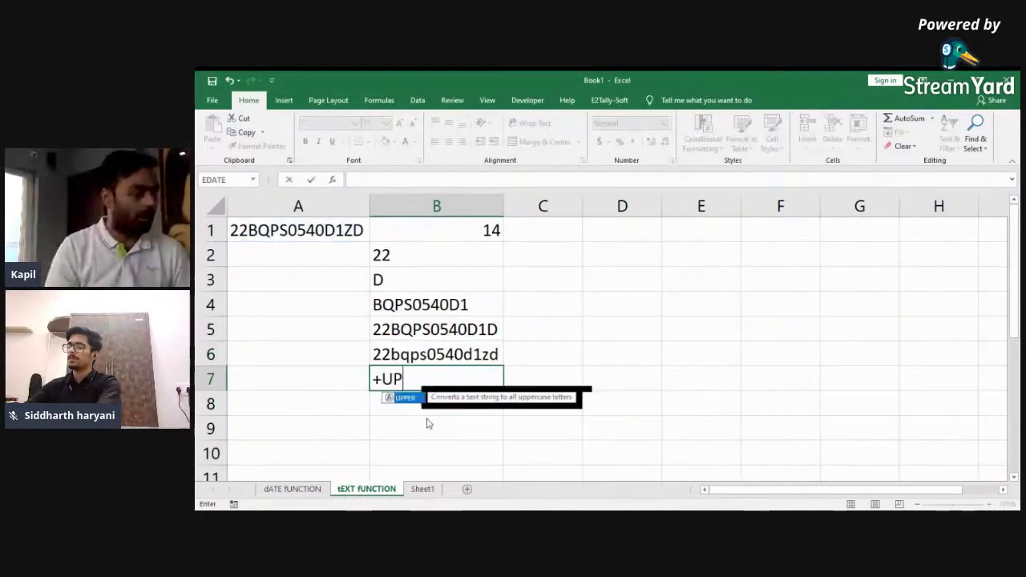
pyautogui.press('Tab')
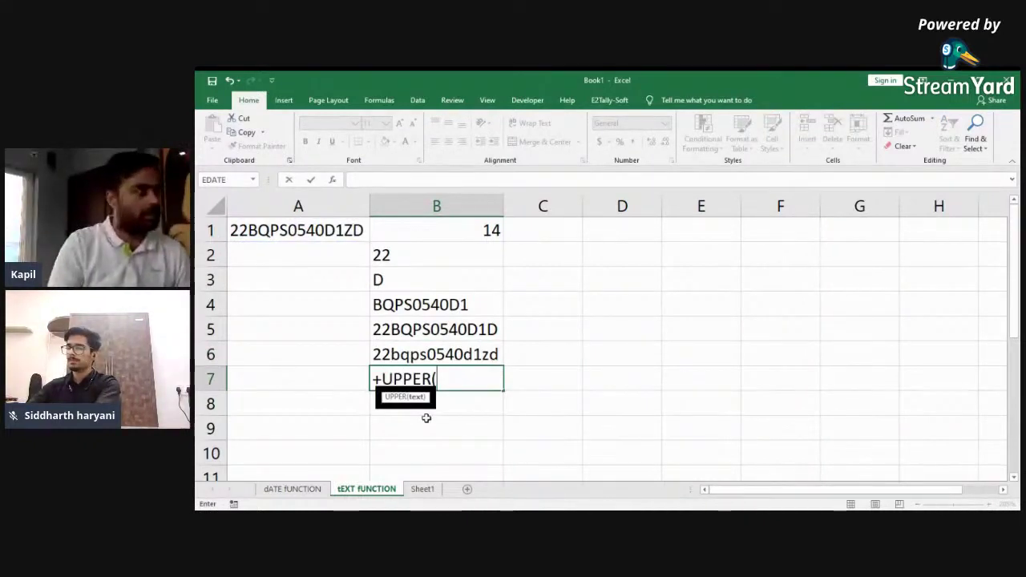
pyautogui.press('Up')
pyautogui.write(')')
pyautogui.hotkey('ctrl', 'Return')
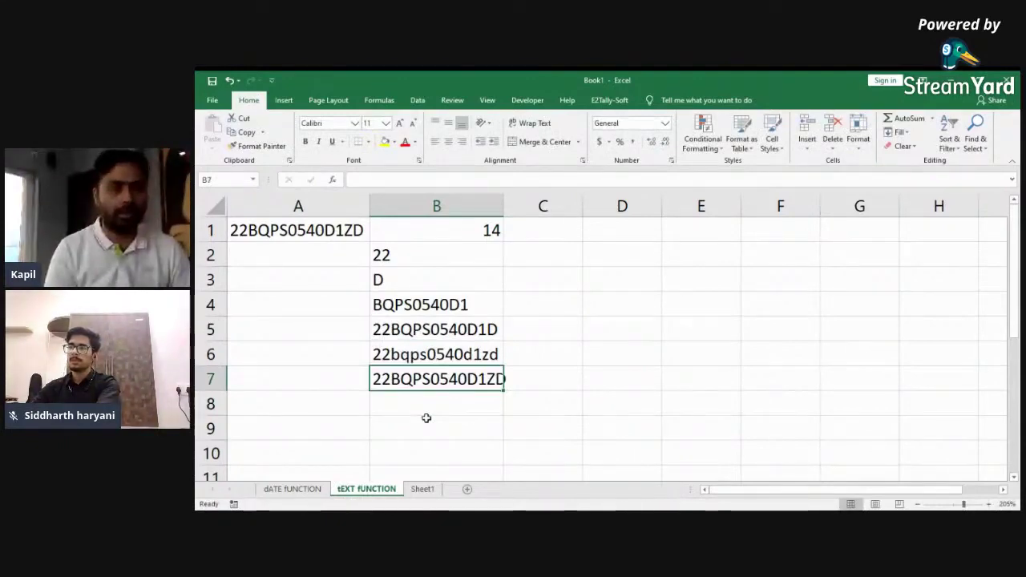
# Compare the B6 and B7 results, then start a PROPER formula in B8.
pyautogui.press('Up')
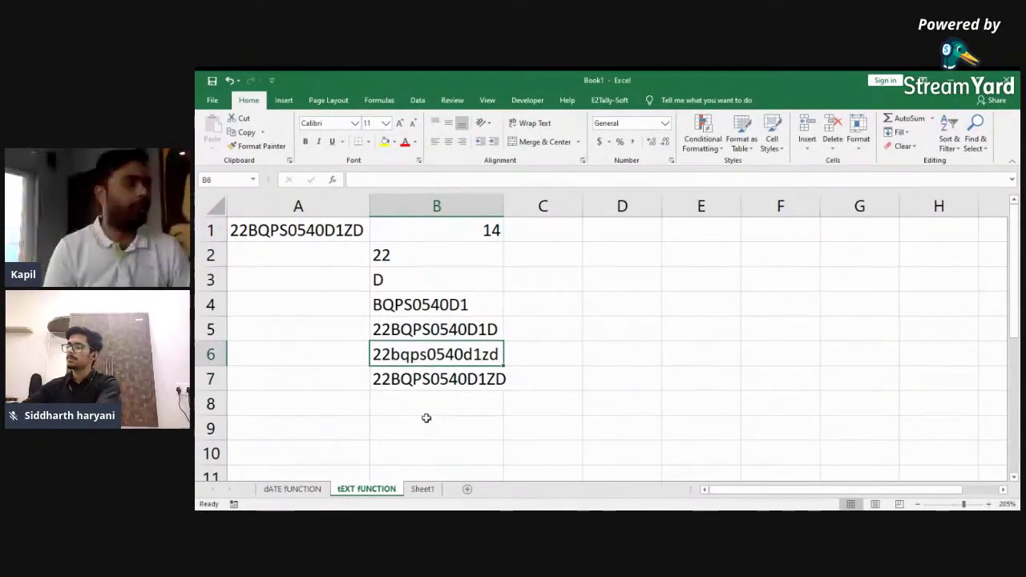
pyautogui.press('Down')
pyautogui.press('Down')
pyautogui.press('Up')
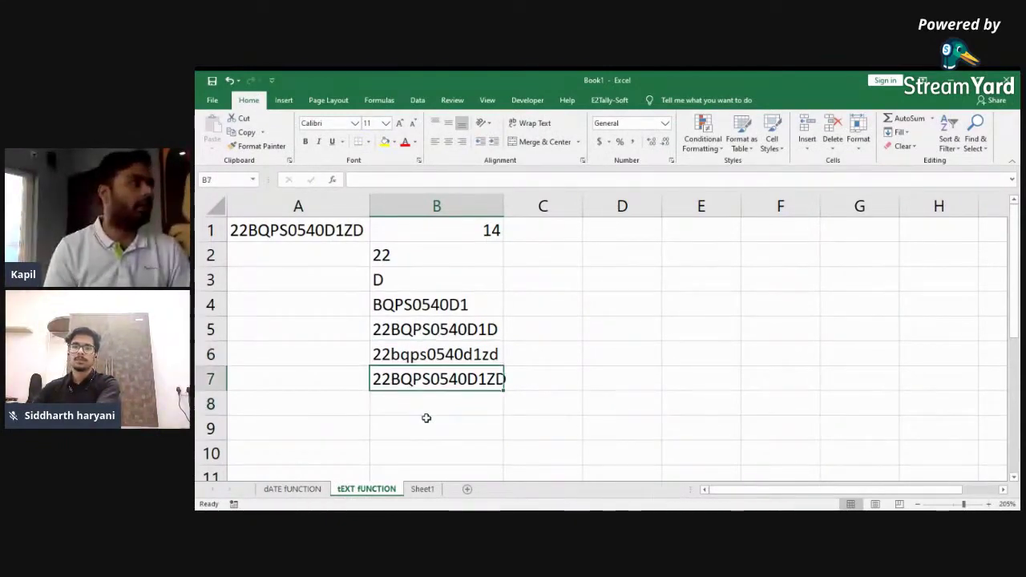
pyautogui.press('Left')
pyautogui.press('Up')
pyautogui.press('Right')
pyautogui.press('Down')
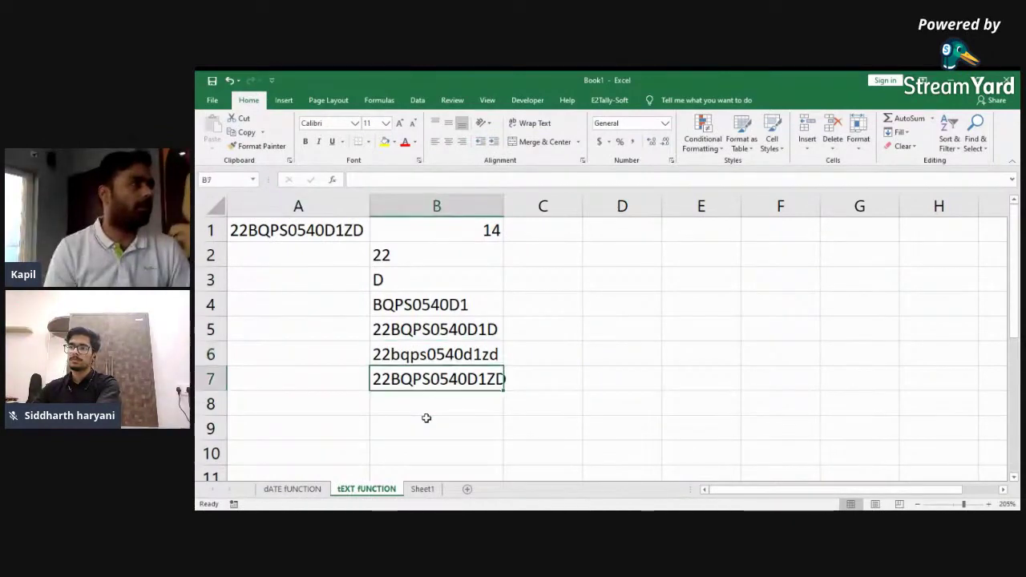
pyautogui.press('Down')
pyautogui.write('+')
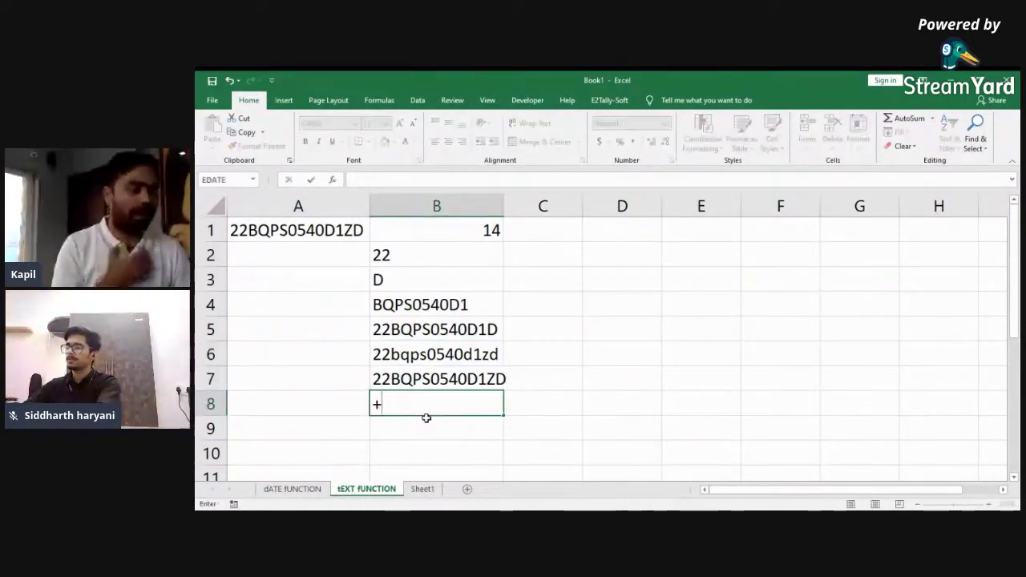
pyautogui.write('PR')
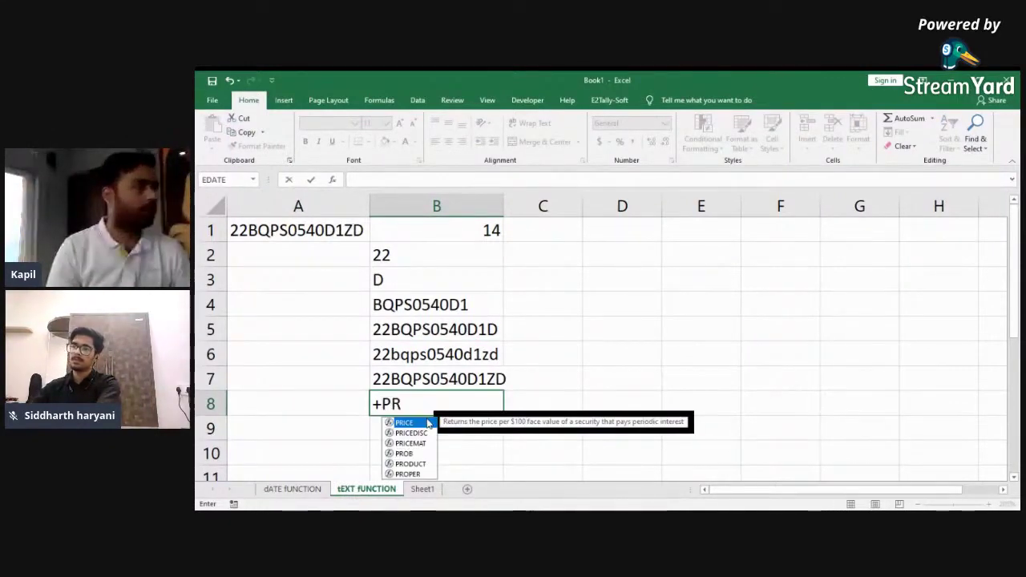
# Complete PROPER(B7) in B8 to get 22Bqps0540D1Zd, then review B1's LEN formula.
pyautogui.press('Down')
pyautogui.press('Down')
pyautogui.press('Down')
pyautogui.press('Down')
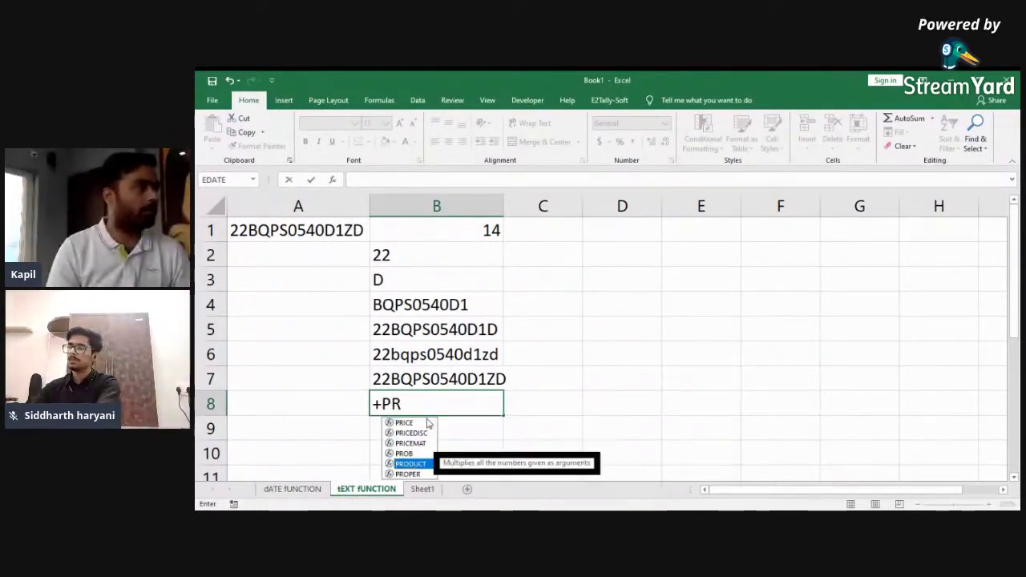
pyautogui.press('Tab')
pyautogui.press('Up')
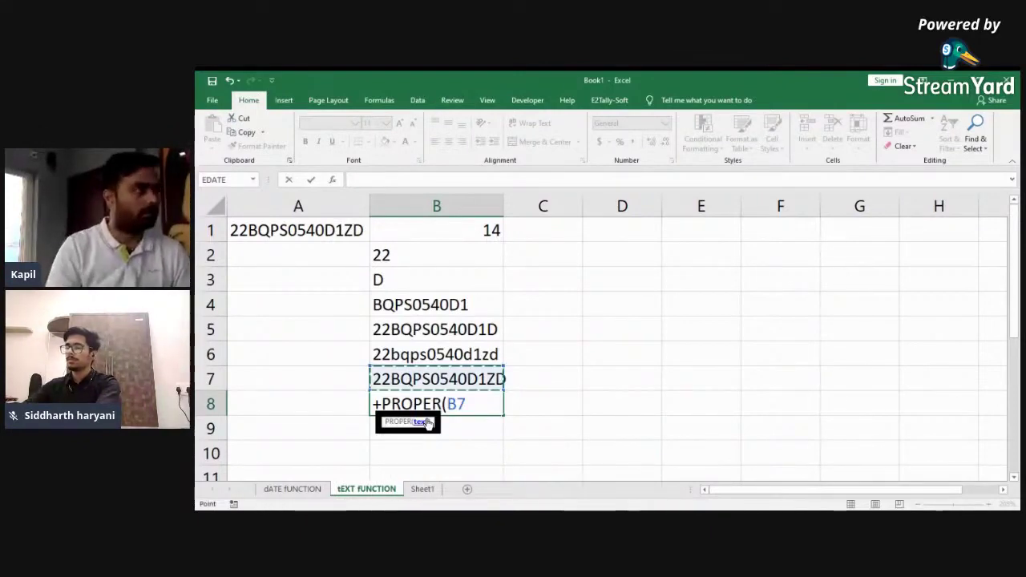
pyautogui.write(')')
pyautogui.hotkey('ctrl', 'Return')
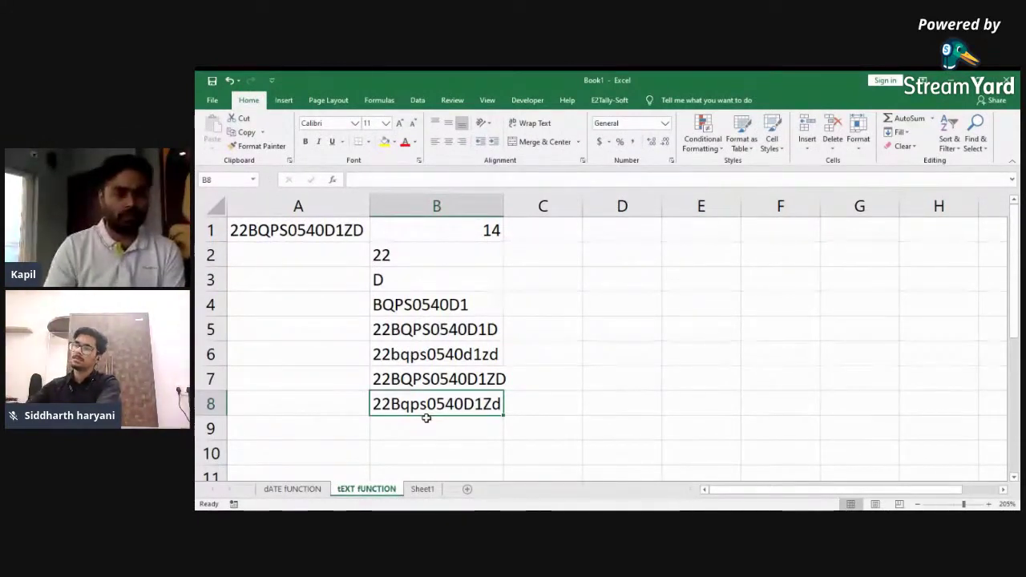
pyautogui.press('Up')
pyautogui.press('Up')
pyautogui.press('Up')
pyautogui.press('Up')
pyautogui.press('Up')
pyautogui.press('Up')
pyautogui.press('Up')
pyautogui.press('F2')
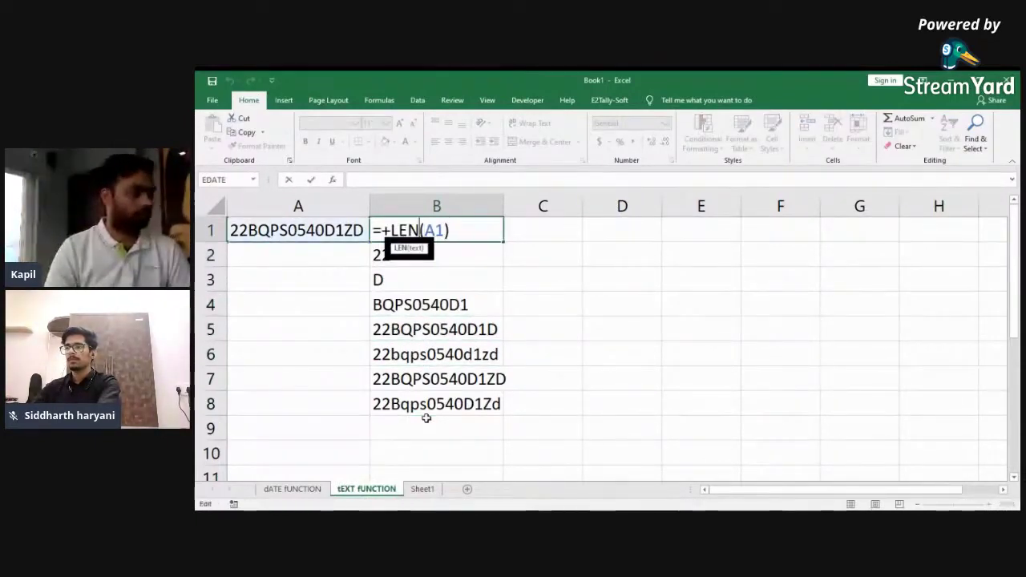
# Label C1 as LEN and C2 as LEFT beside their results.
pyautogui.hotkey('shift', 'Left')
pyautogui.hotkey('shift', 'Left')
pyautogui.hotkey('shift', 'Left')
pyautogui.press('Escape')
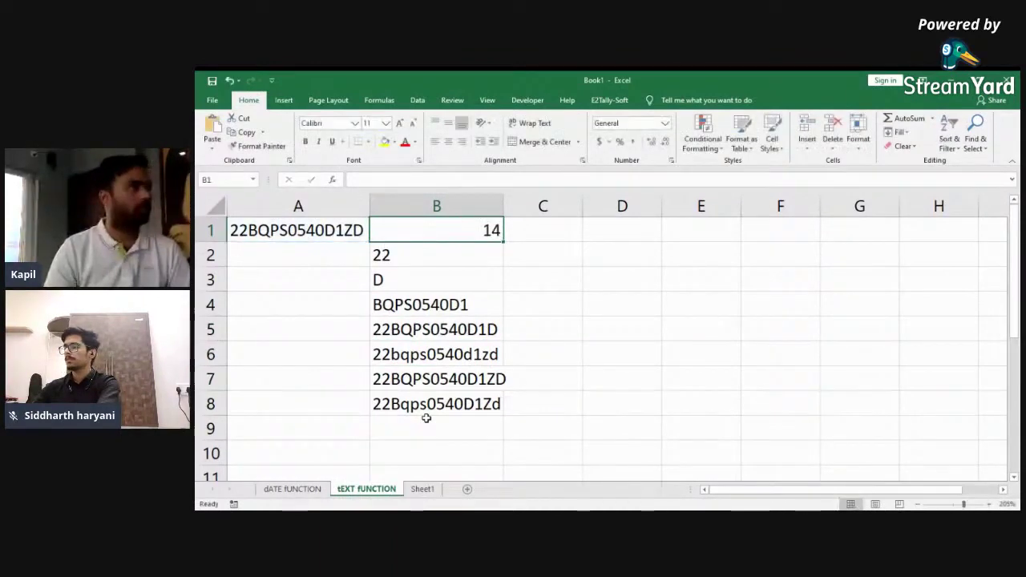
pyautogui.press('Right')
pyautogui.write('LEN')
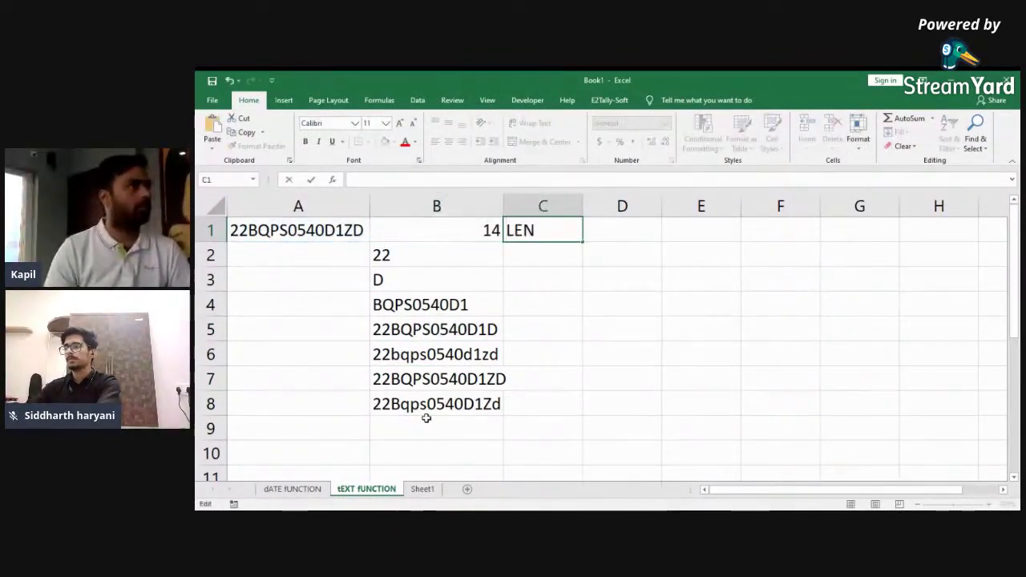
pyautogui.press('Return')
pyautogui.press('F2')
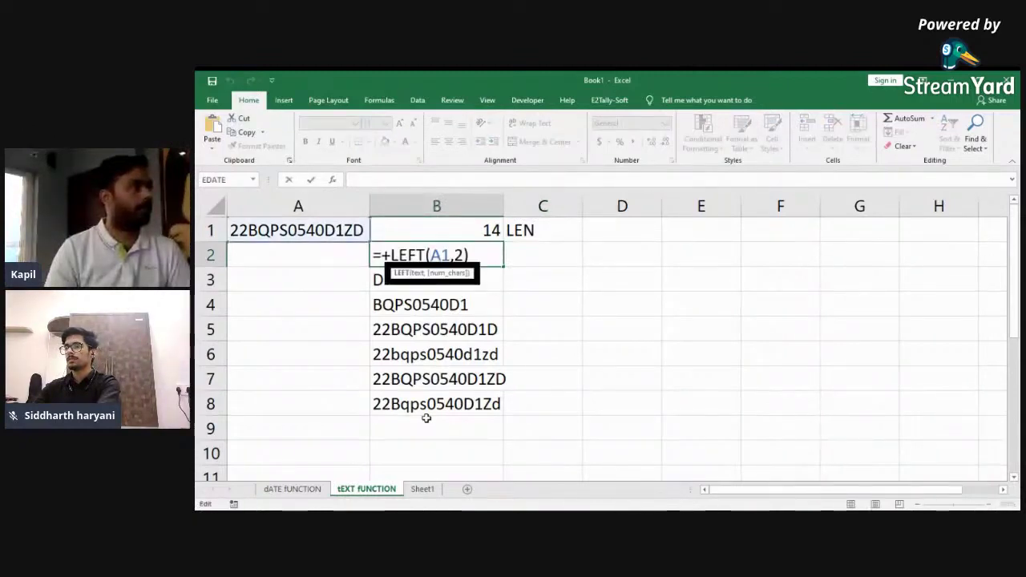
pyautogui.press('Left')
pyautogui.hotkey('shift', 'Left')
pyautogui.hotkey('shift', 'Left')
pyautogui.hotkey('shift', 'Left')
pyautogui.press('Escape')
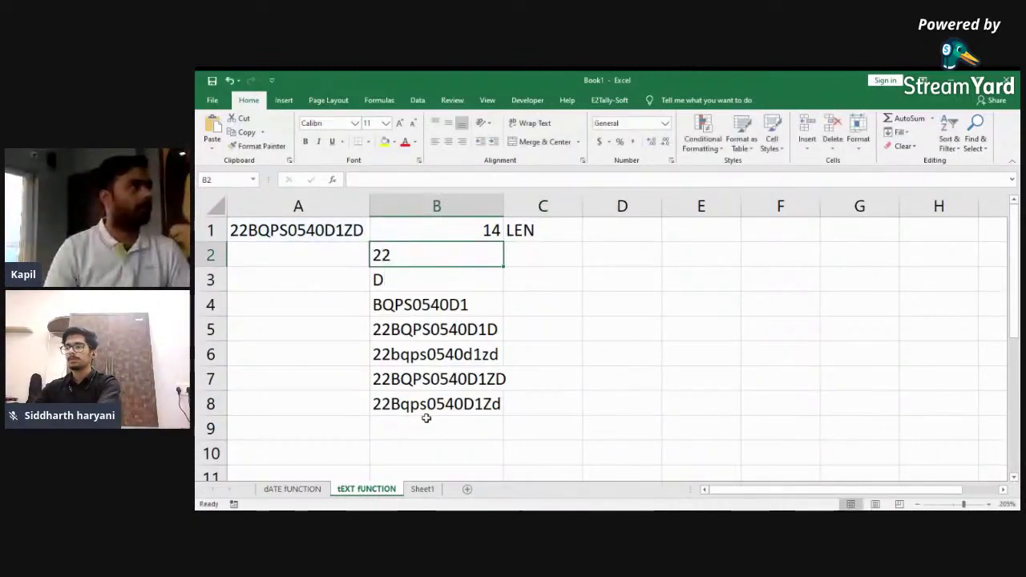
pyautogui.press('Right')
pyautogui.write('LEFT')
pyautogui.press('Return')
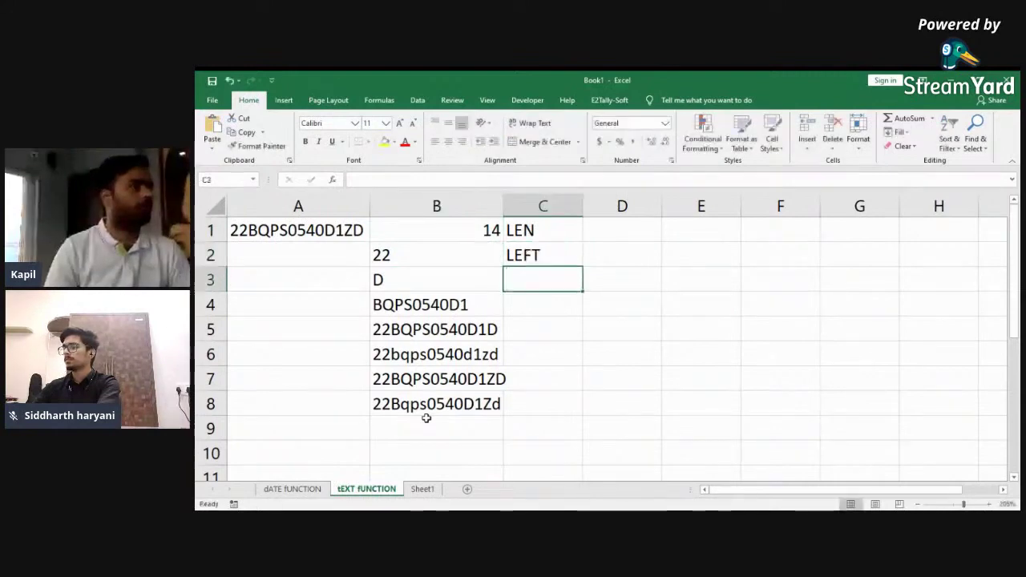
# Edit B3's RIGHT formula and type a LEFT label into C3.
pyautogui.press('Left')
pyautogui.press('F2')
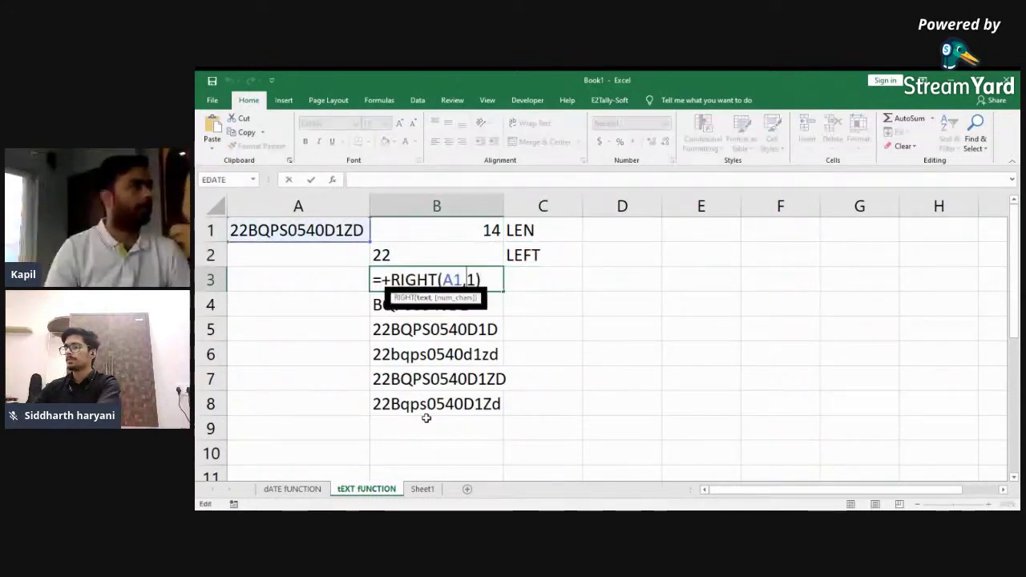
pyautogui.press('Home')
pyautogui.press('Right')
pyautogui.press('Right')
pyautogui.hotkey('shift', 'Right')
pyautogui.hotkey('shift', 'Right')
pyautogui.hotkey('shift', 'Right')
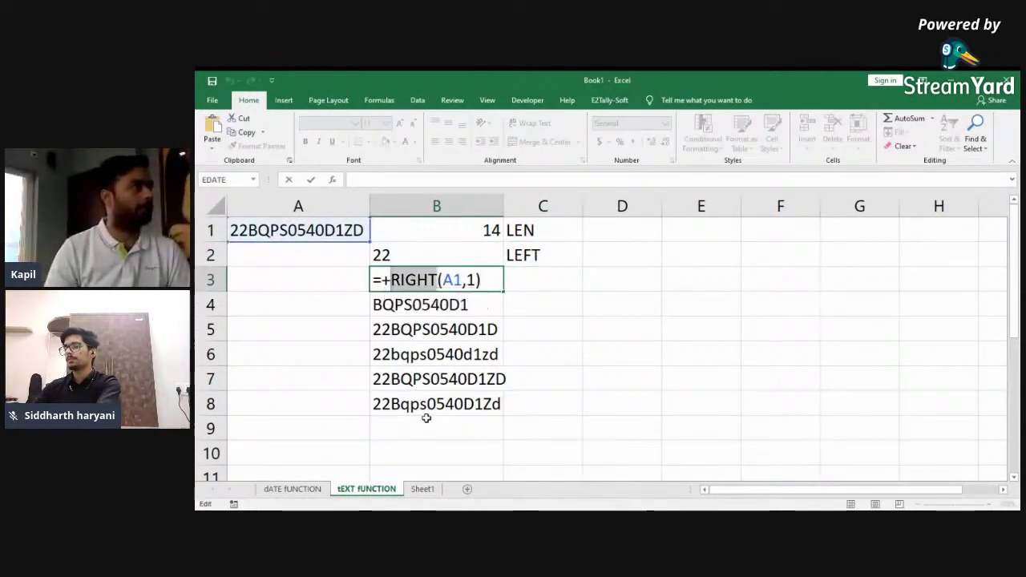
pyautogui.write('LEFTLEF')
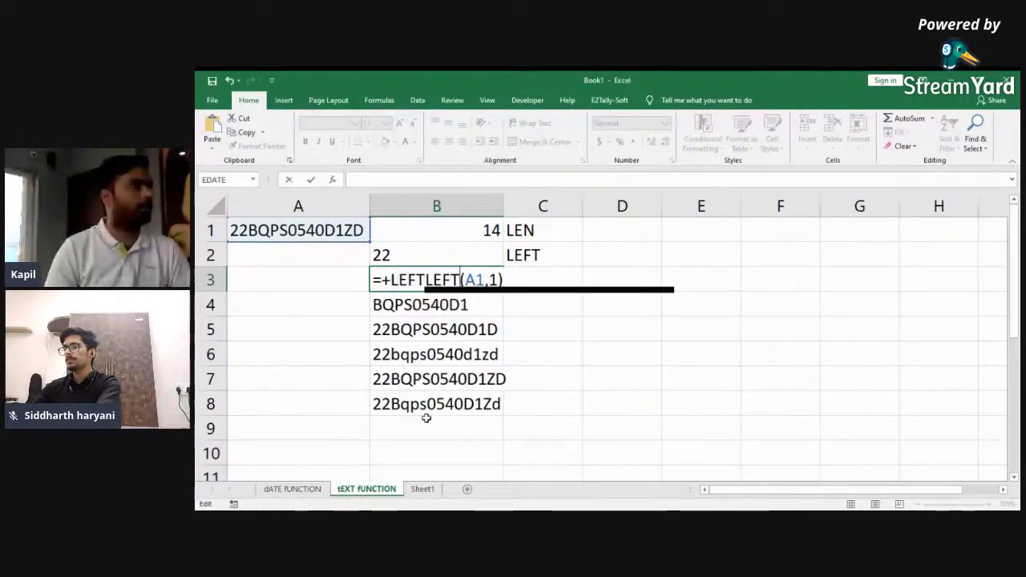
pyautogui.press('Escape')
pyautogui.press('Right')
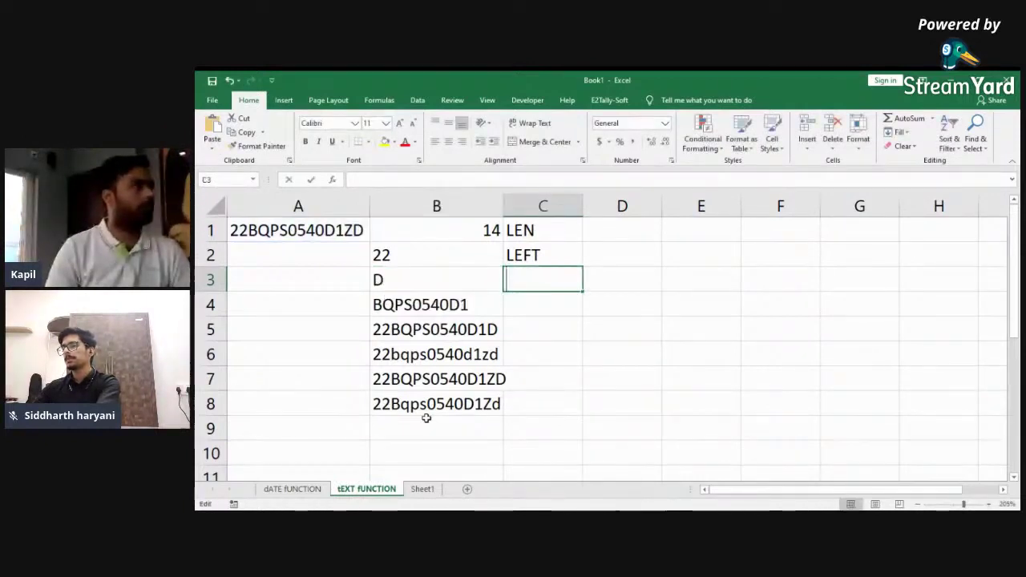
pyautogui.write('LEFT')
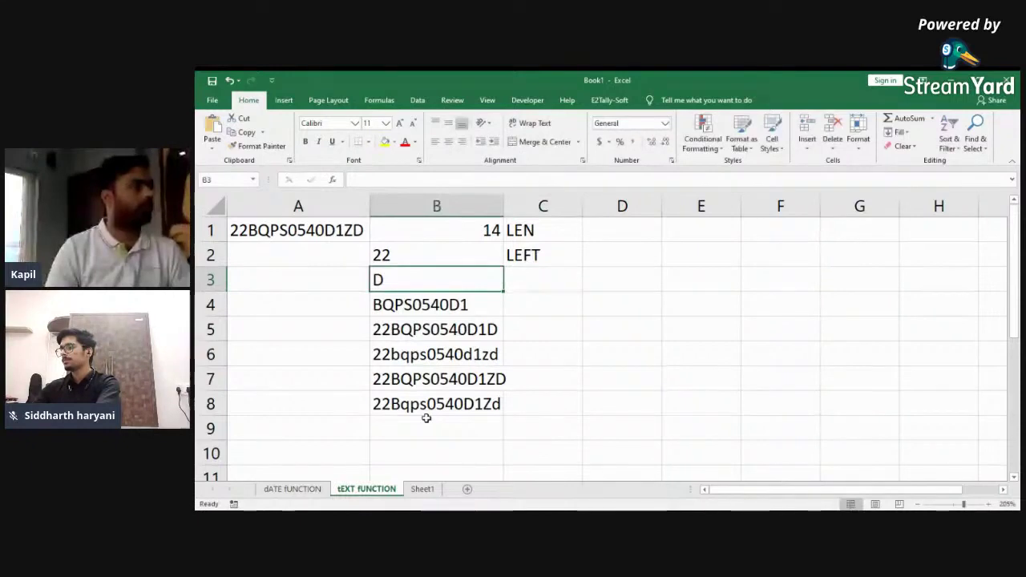
pyautogui.press('F2')
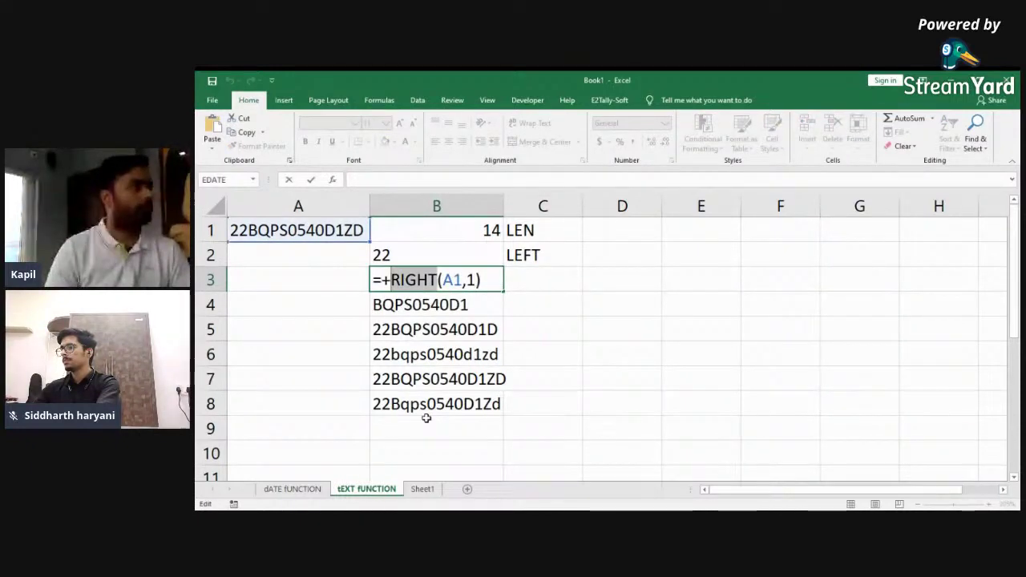
pyautogui.hotkey('ctrl', 'Return')
pyautogui.press('Right')
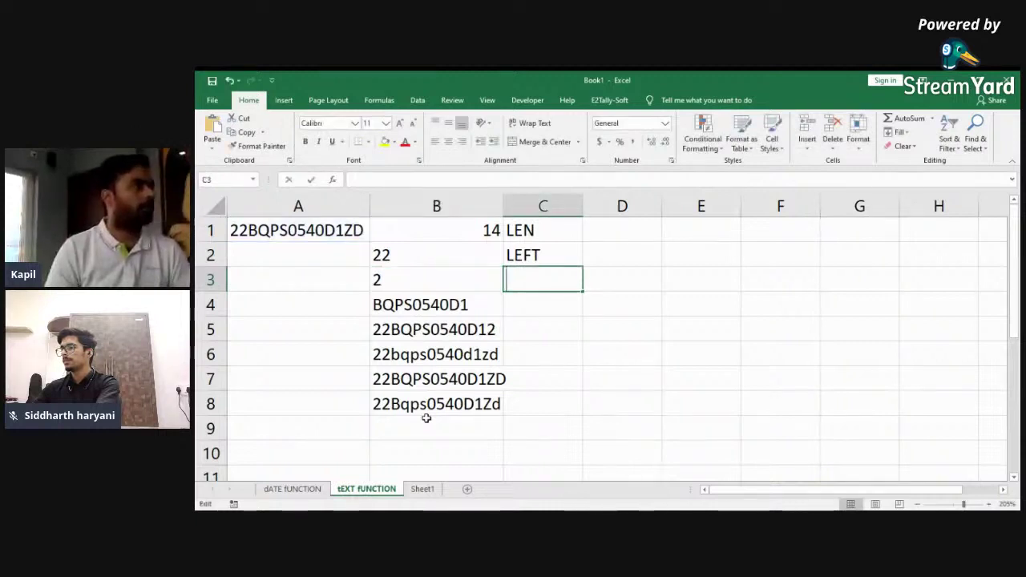
pyautogui.write('LEFT')
pyautogui.press('Return')
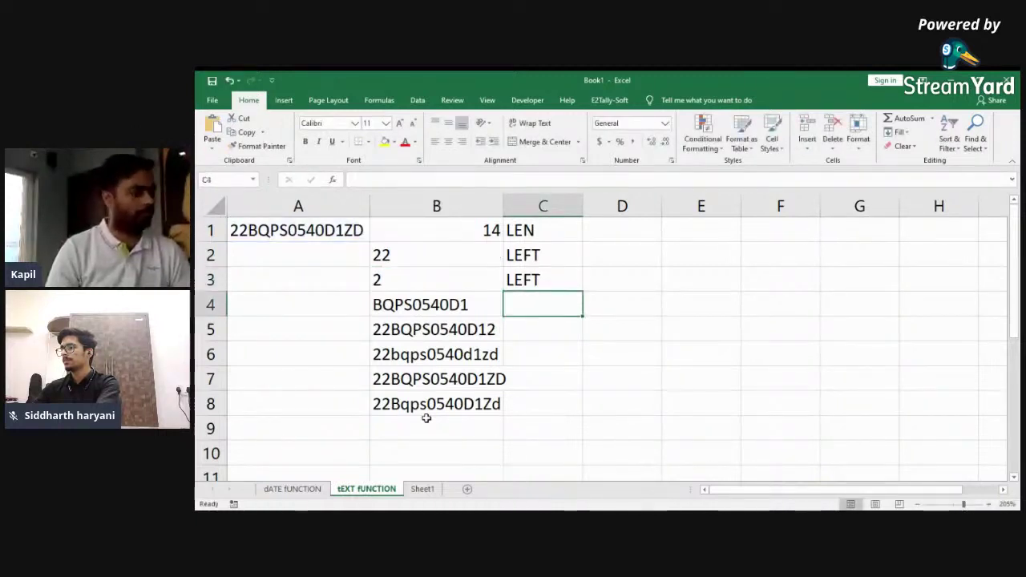
# Undo to restore D in B3, re-enter B5's formula, and label C5 CONCATENATE.
pyautogui.hotkey('ctrl', 'z')
pyautogui.hotkey('ctrl', 'z')
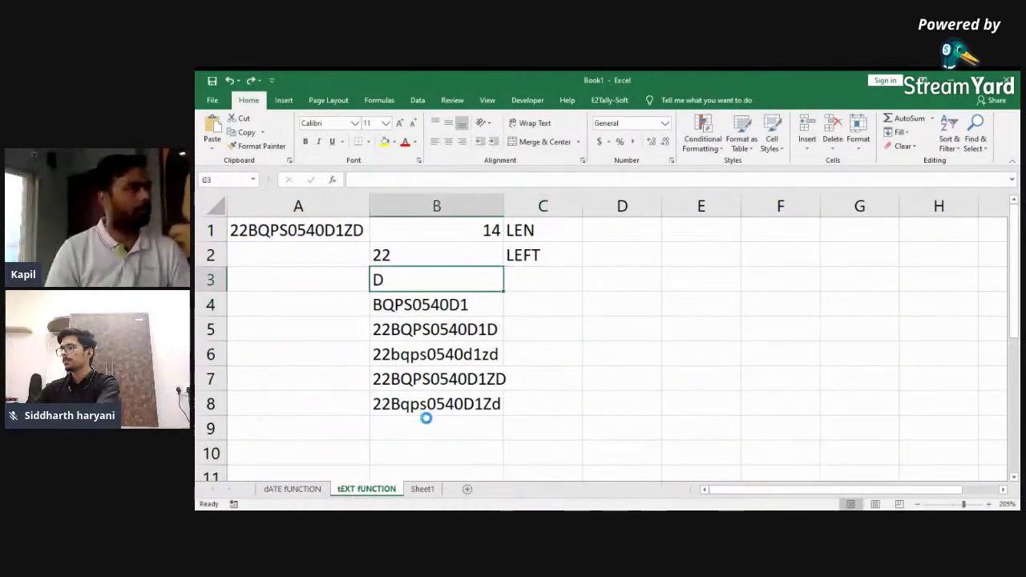
pyautogui.press('Down')
pyautogui.press('Down')
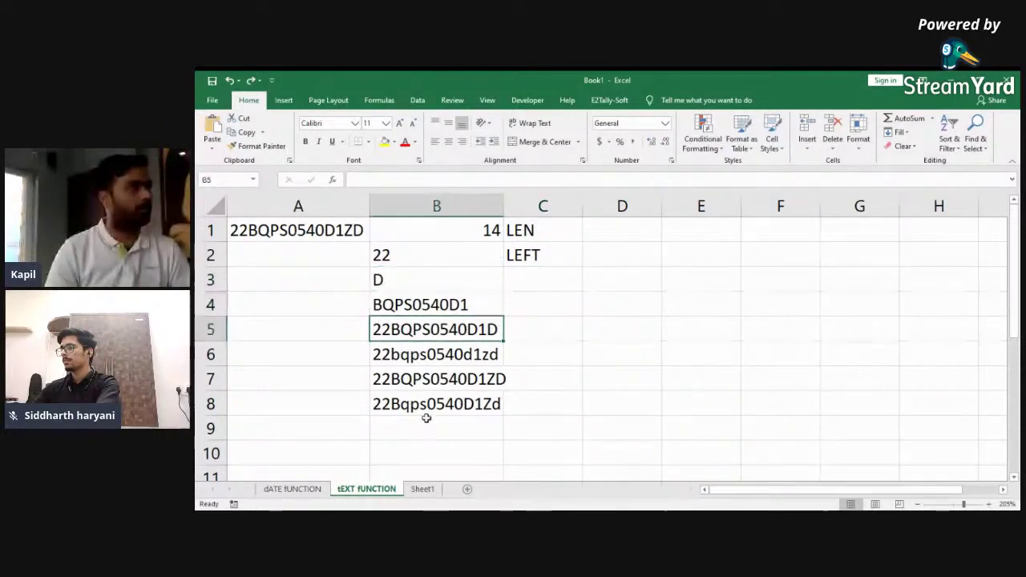
pyautogui.press('F2')
pyautogui.press('Left')
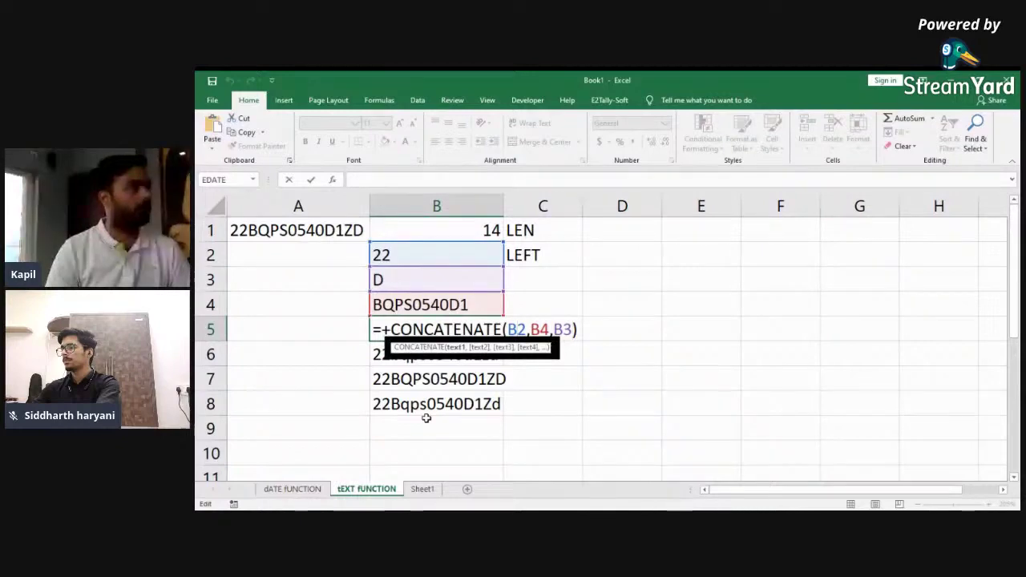
pyautogui.press('End')
pyautogui.hotkey('ctrl', 'shift', 'Right')
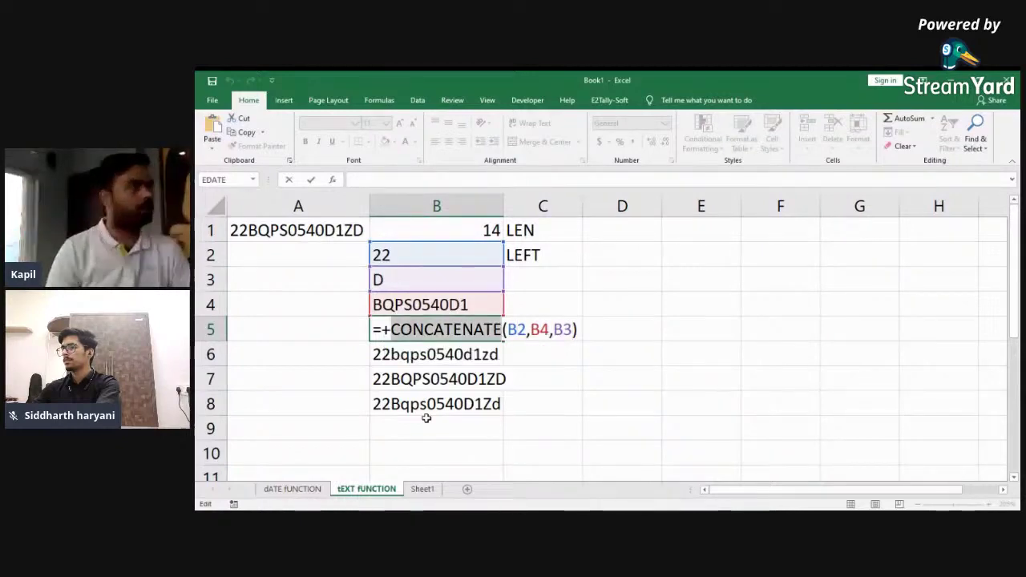
pyautogui.press('Tab')
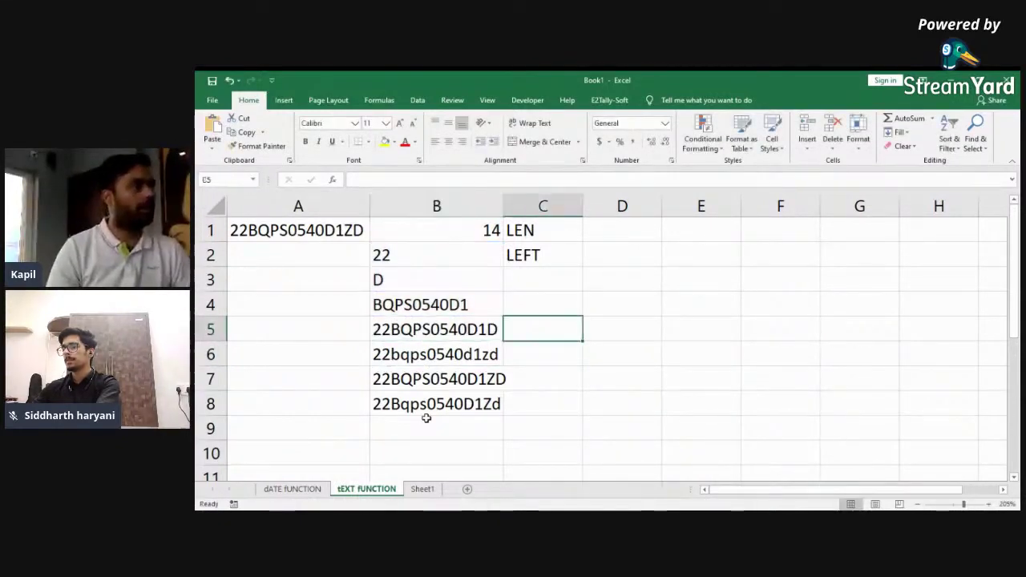
pyautogui.write('CONCATENATE')
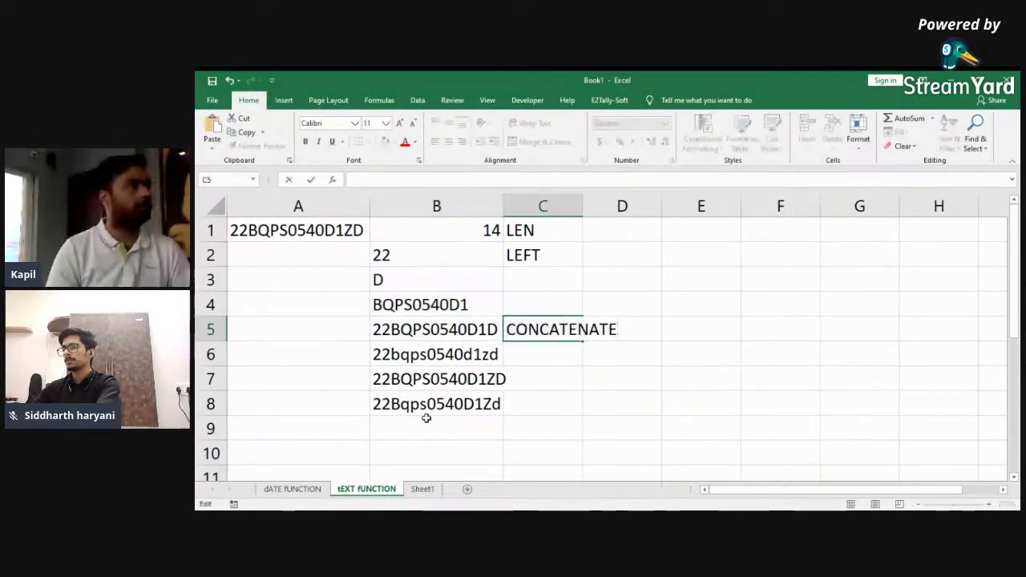
pyautogui.press('Return')
# Label C6 Lower, C7 Upper, C8 Proper and C4 Mid.
pyautogui.press('F2')
pyautogui.press('Tab')
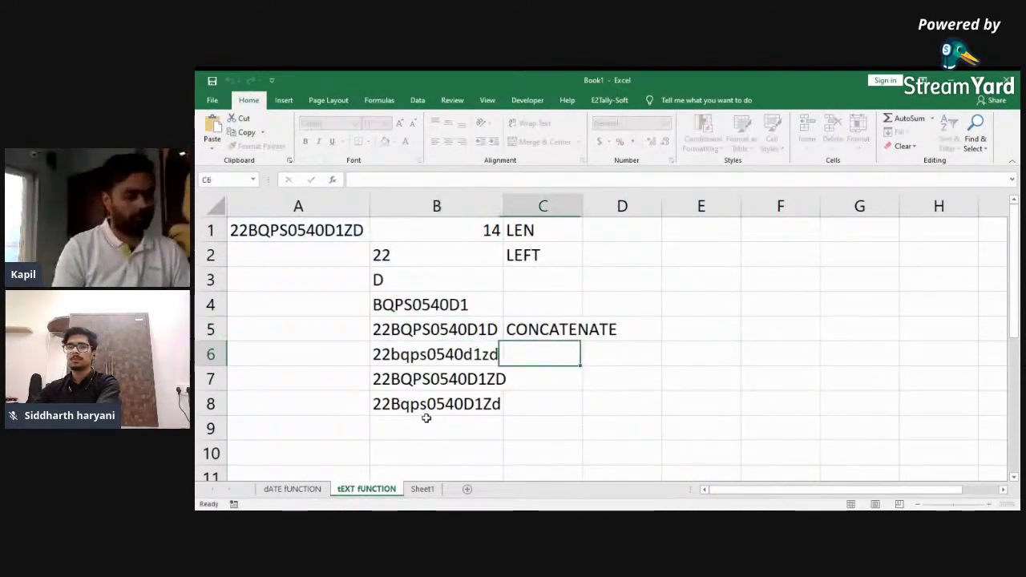
pyautogui.write('lOWER')
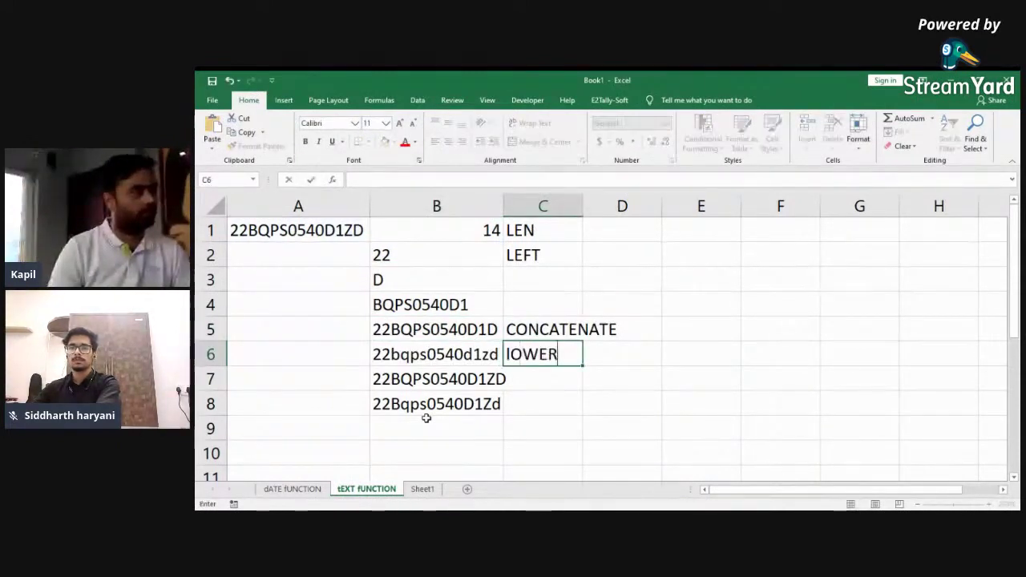
pyautogui.press('Return')
pyautogui.write('U')
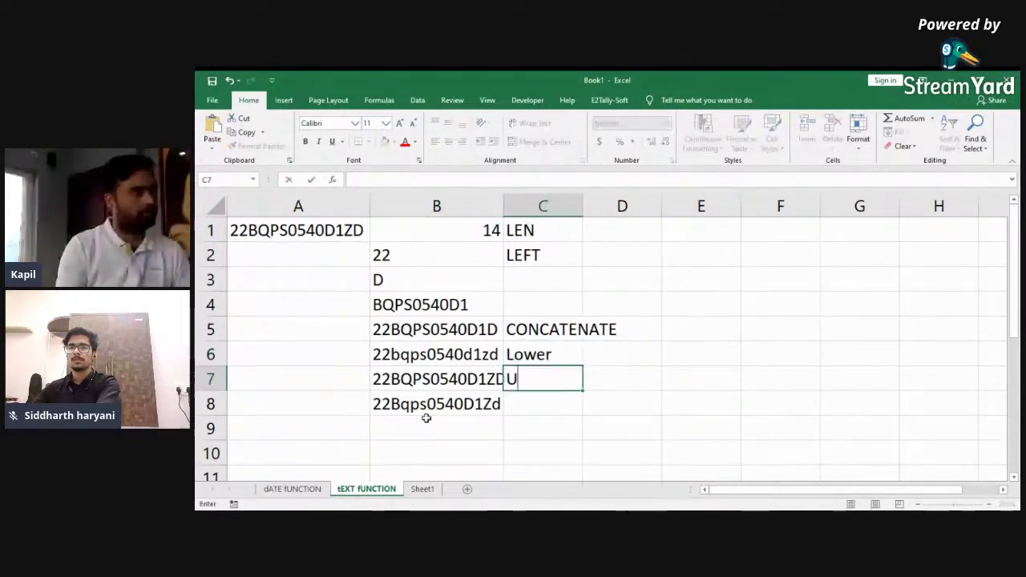
pyautogui.write('pper')
pyautogui.press('Return')
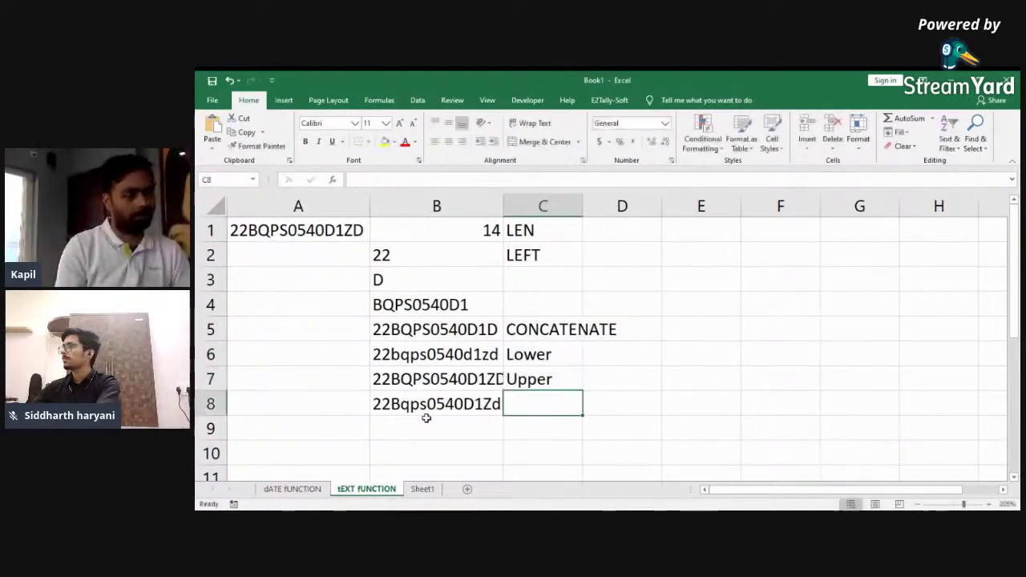
pyautogui.write('Prop')
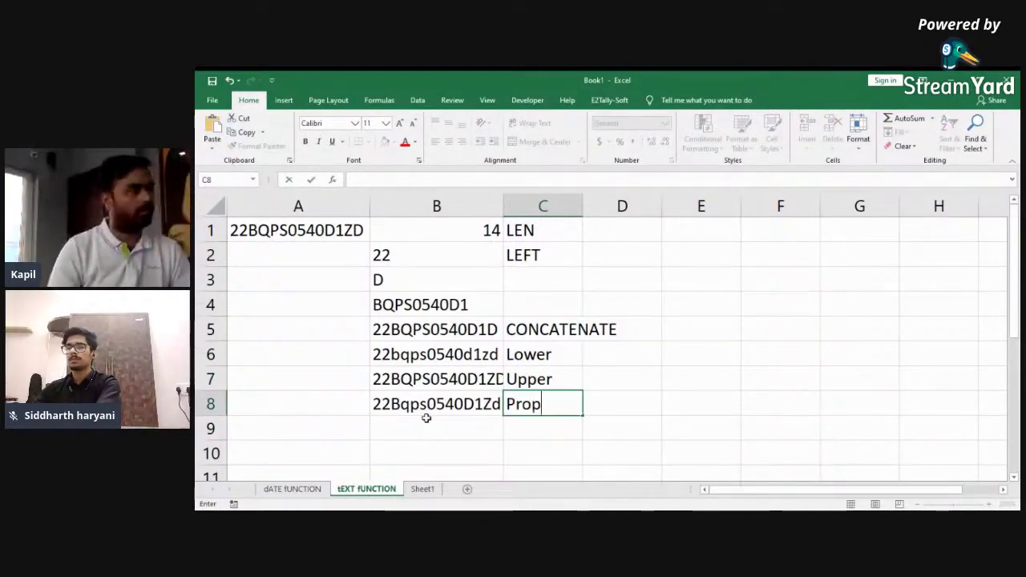
pyautogui.write('er')
pyautogui.press('Return')
pyautogui.press('Up')
pyautogui.press('Up')
pyautogui.press('Up')
pyautogui.press('Up')
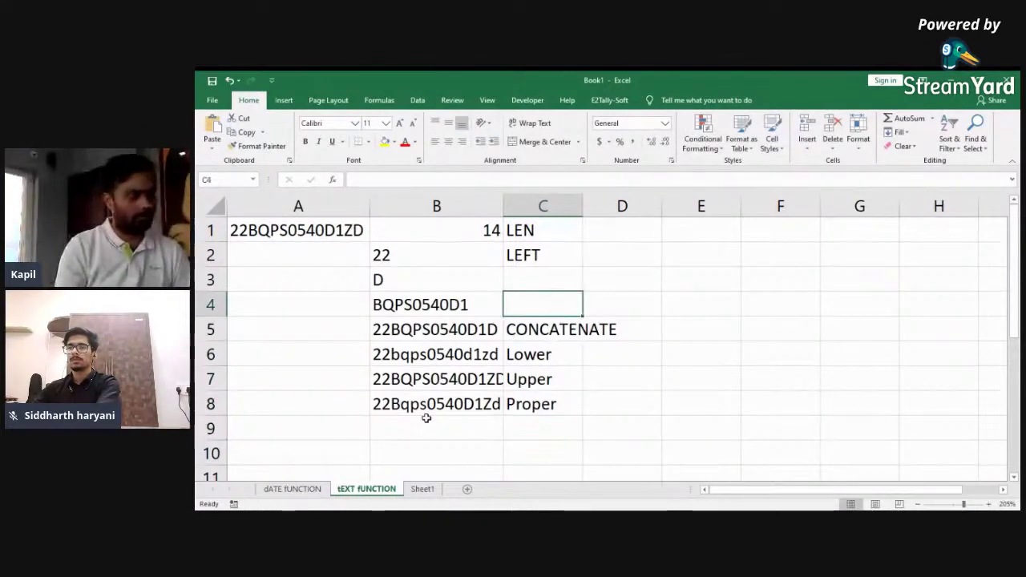
pyautogui.write('Mid')
pyautogui.press('Return')
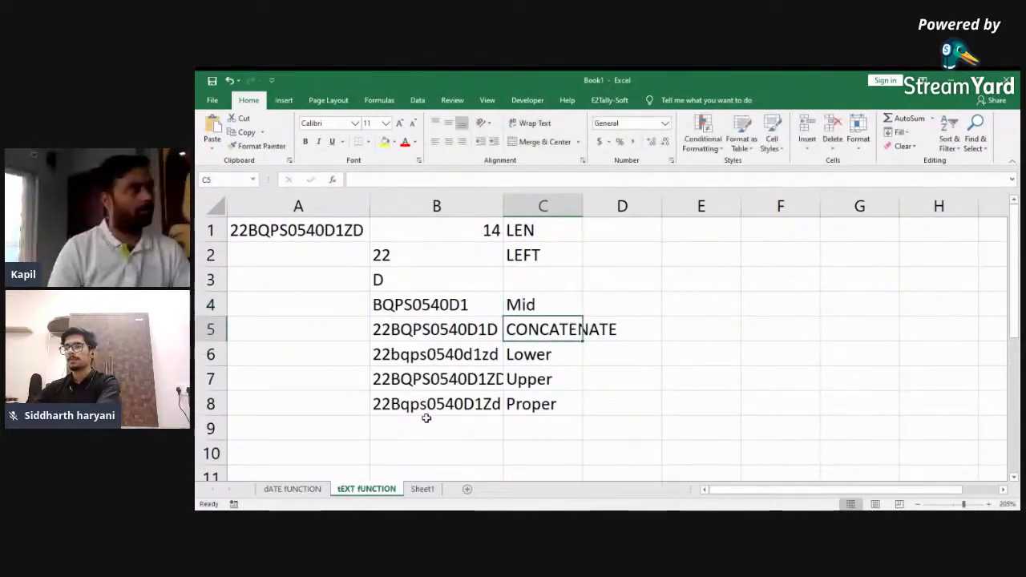
# Label C3 Right and select the labels C1:C8.
pyautogui.press('Up')
pyautogui.press('Up')
pyautogui.press('F2')
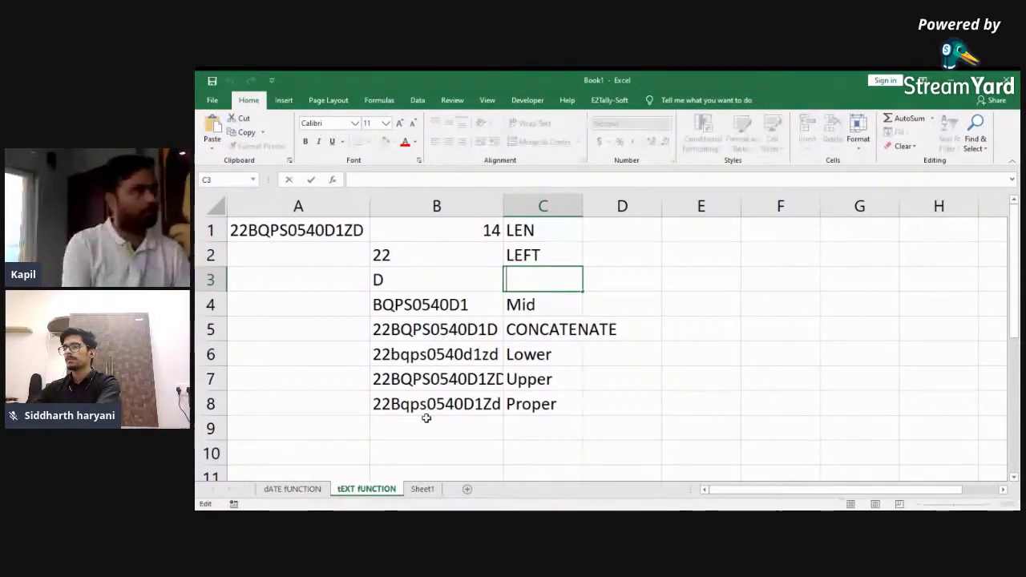
pyautogui.write('Right')
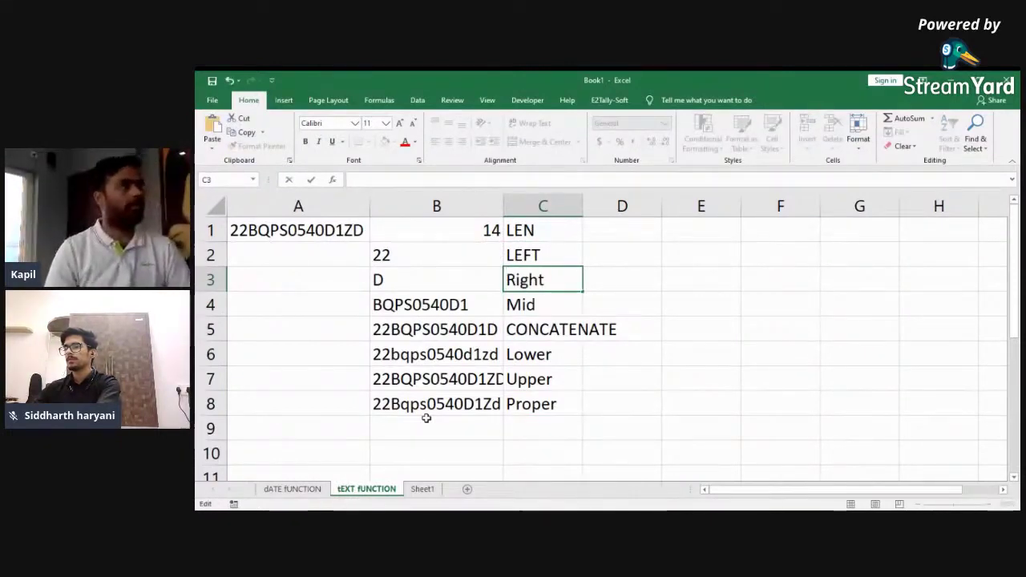
pyautogui.press('Return')
pyautogui.hotkey('ctrl', 'Up')
pyautogui.hotkey('ctrl', 'shift', 'Down')
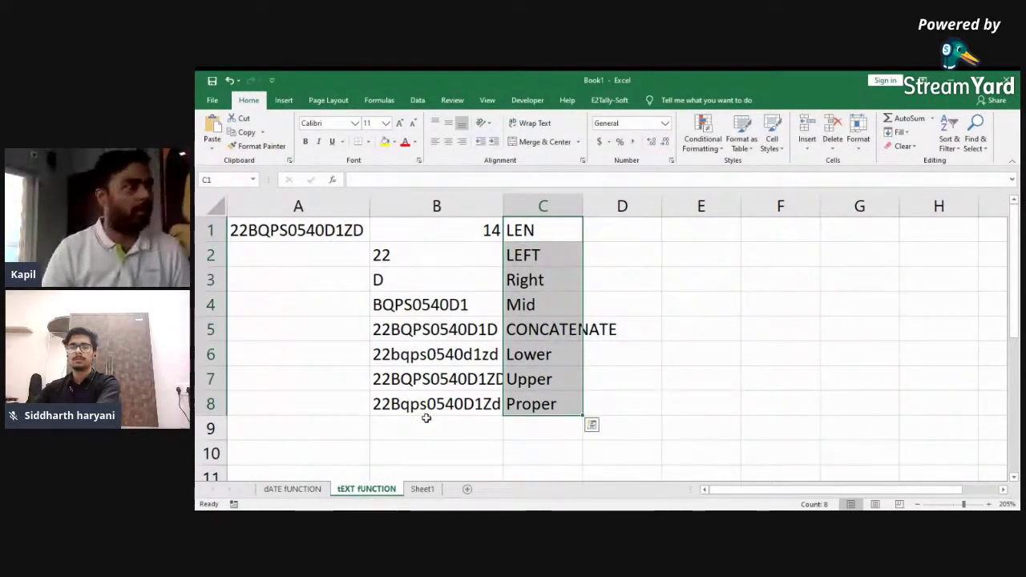
# Zoom in, dismiss the Help pane, and display the formulas behind column B.
pyautogui.scroll(2, 495, 385)
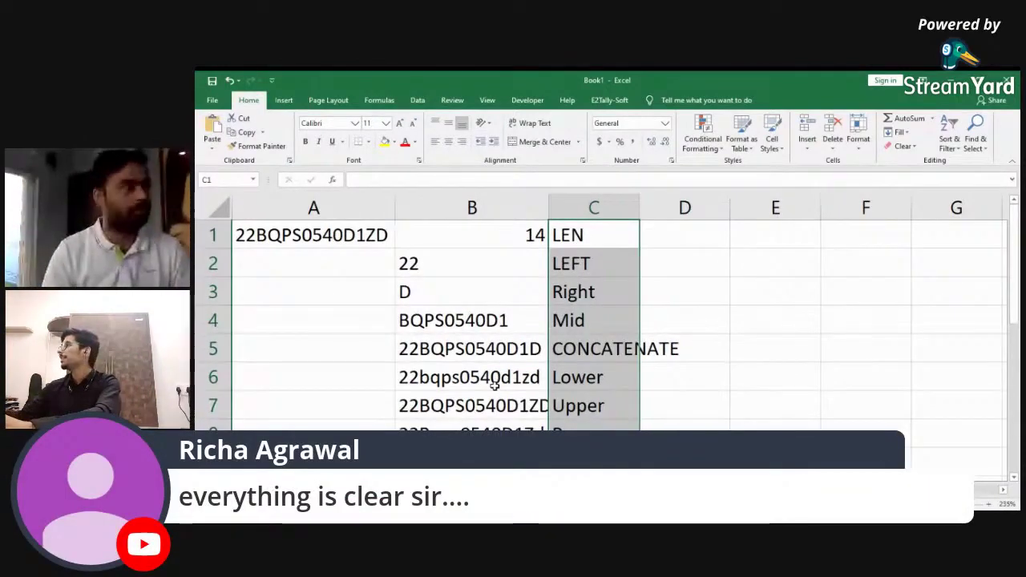
pyautogui.press('Left')
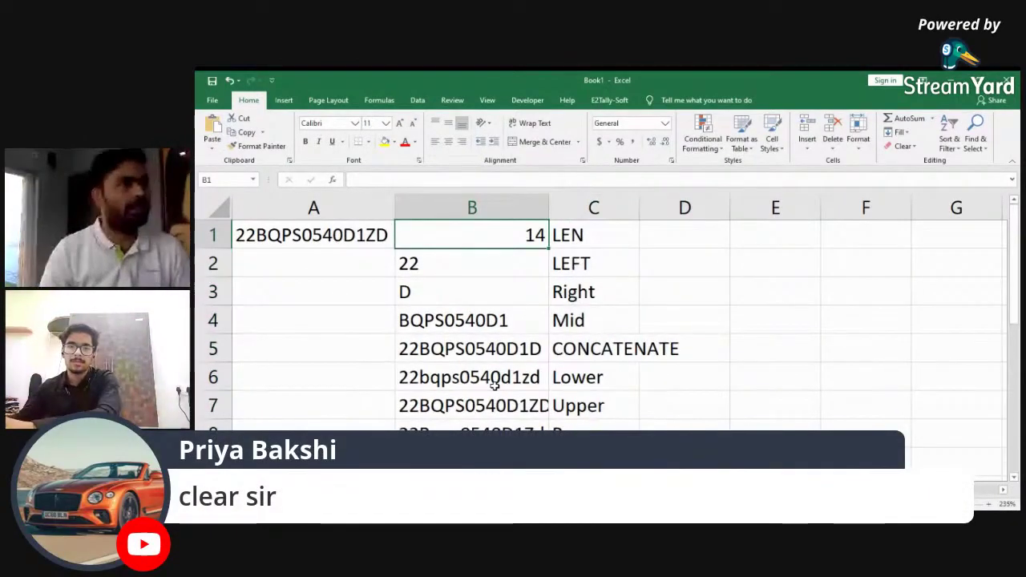
pyautogui.press('F1')
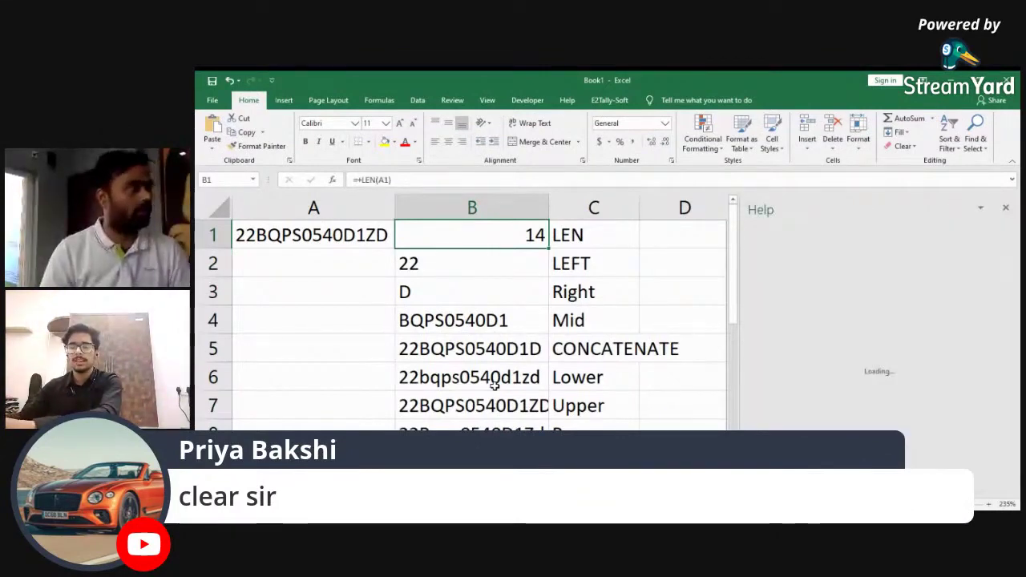
pyautogui.click(1006, 208)
pyautogui.hotkey('ctrl', '`')
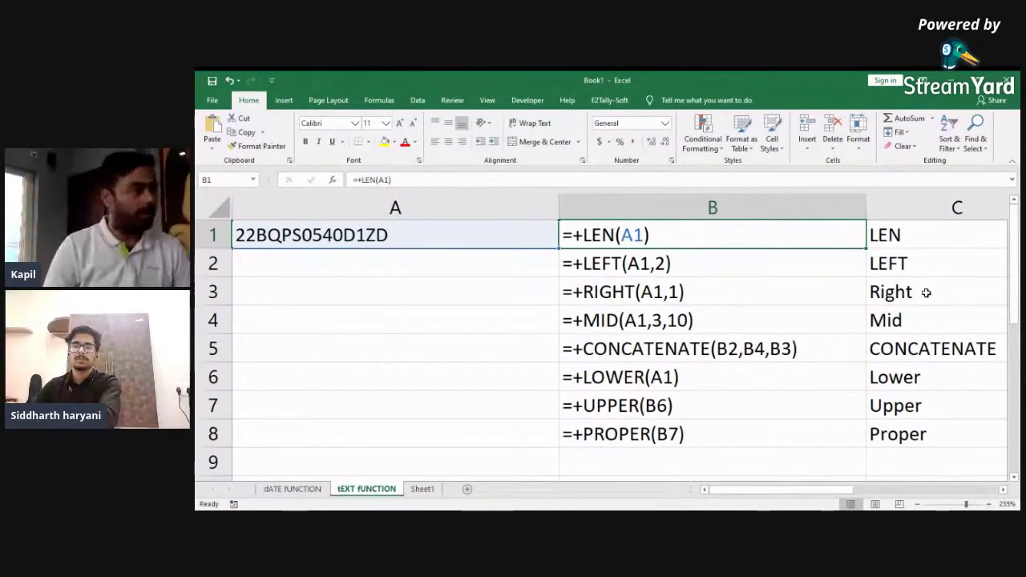
# Switch to Sheet1's invoice table and select the Party GST number in C2.
pyautogui.hotkey('ctrl', 'pagedown')
pyautogui.press('Left')
pyautogui.press('Right')
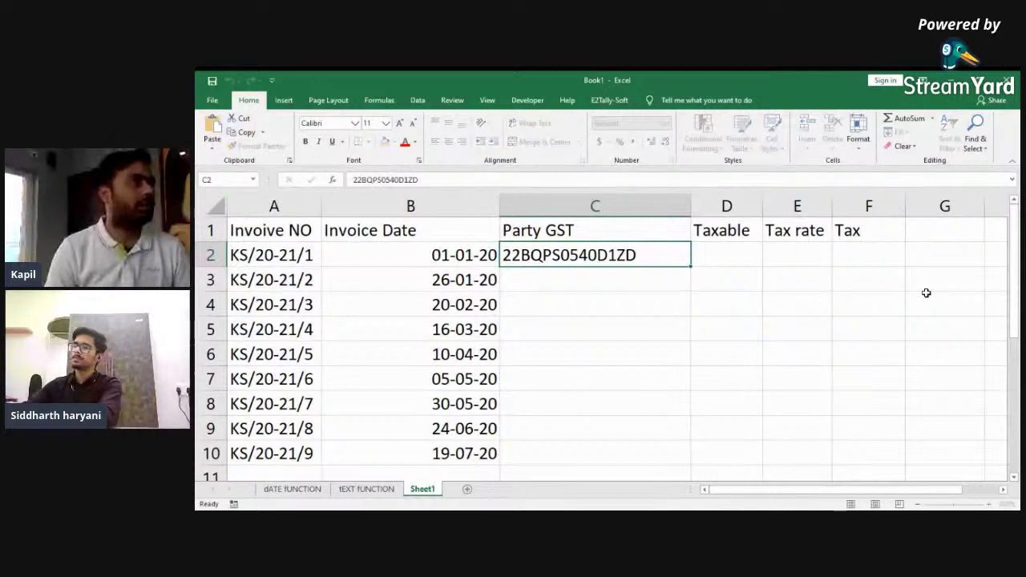
# Overwrite C2:C10 with the party letters A, b, c, a, b, a, c, a, b.
pyautogui.press('Left')
pyautogui.press('Right')
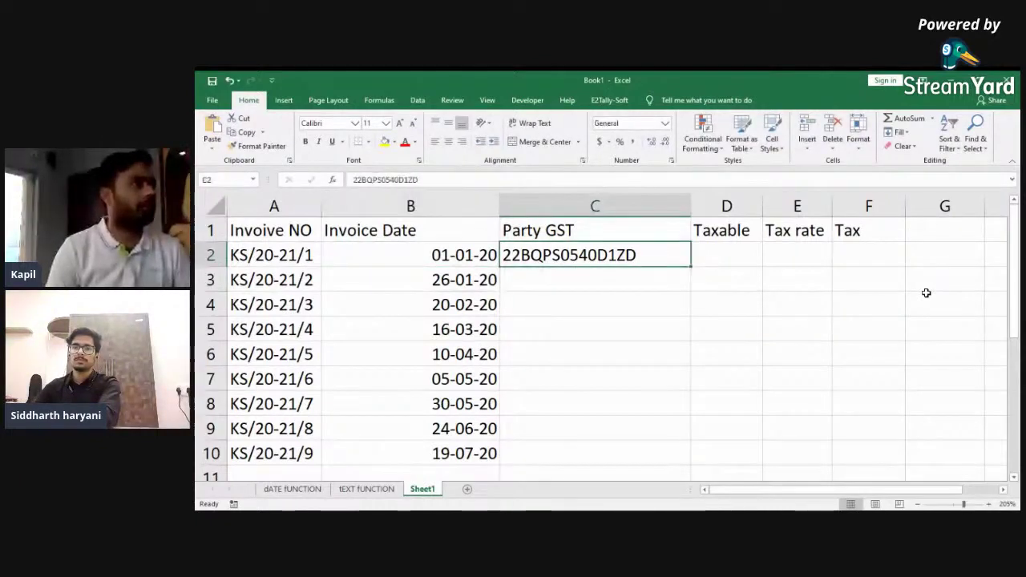
pyautogui.write('A')
pyautogui.press('Return')
pyautogui.write('b')
pyautogui.press('Return')
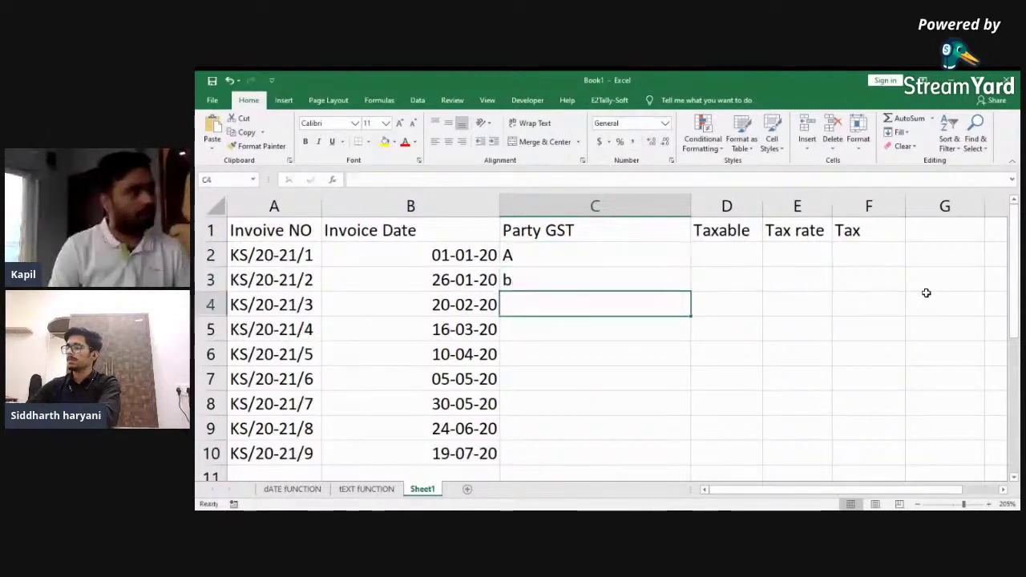
pyautogui.write('c')
pyautogui.press('Return')
pyautogui.write('a')
pyautogui.press('Return')
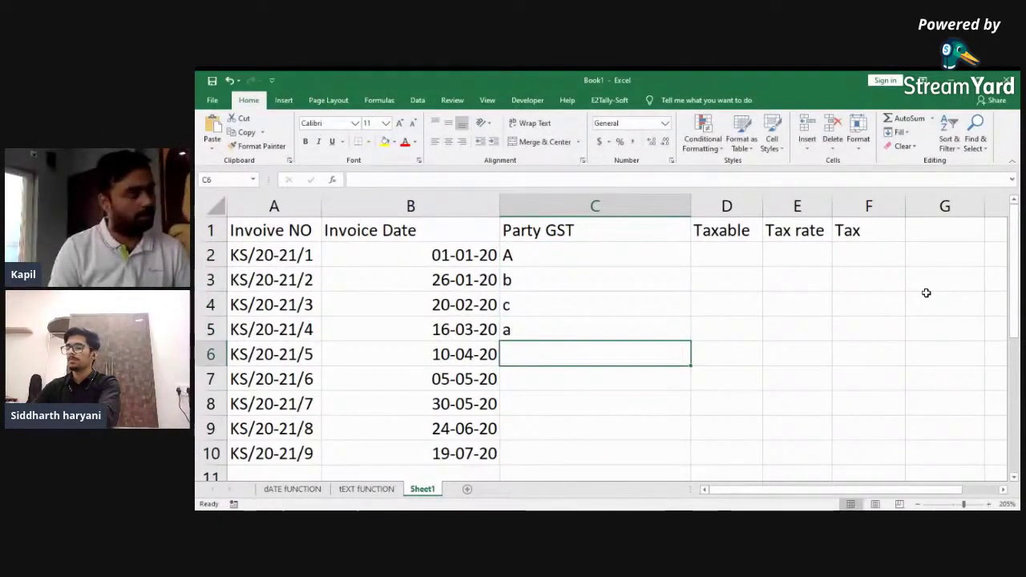
pyautogui.write('b')
pyautogui.press('Return')
pyautogui.write('a')
pyautogui.press('Return')
pyautogui.write('c')
pyautogui.press('Return')
pyautogui.write('a')
pyautogui.press('Return')
pyautogui.write('b')
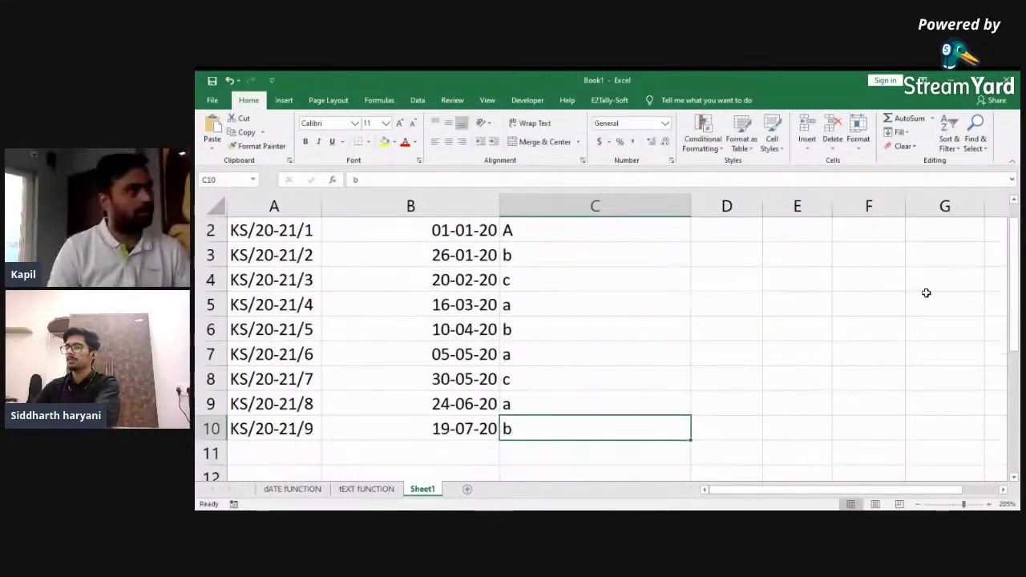
pyautogui.press('Return')
# Change the C1 header from 'Party GST' to 'Party Name'.
pyautogui.hotkey('ctrl', 'Up')
pyautogui.press('F2')
pyautogui.press('Left')
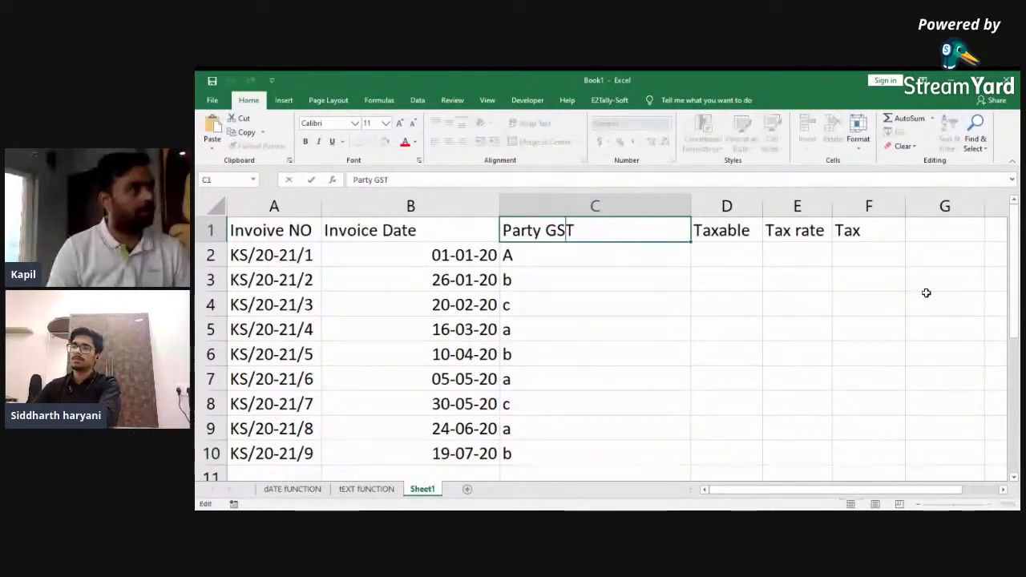
pyautogui.press('Left')
pyautogui.press('Left')
pyautogui.press('Left')
pyautogui.hotkey('shift', 'End')
pyautogui.press('Delete')
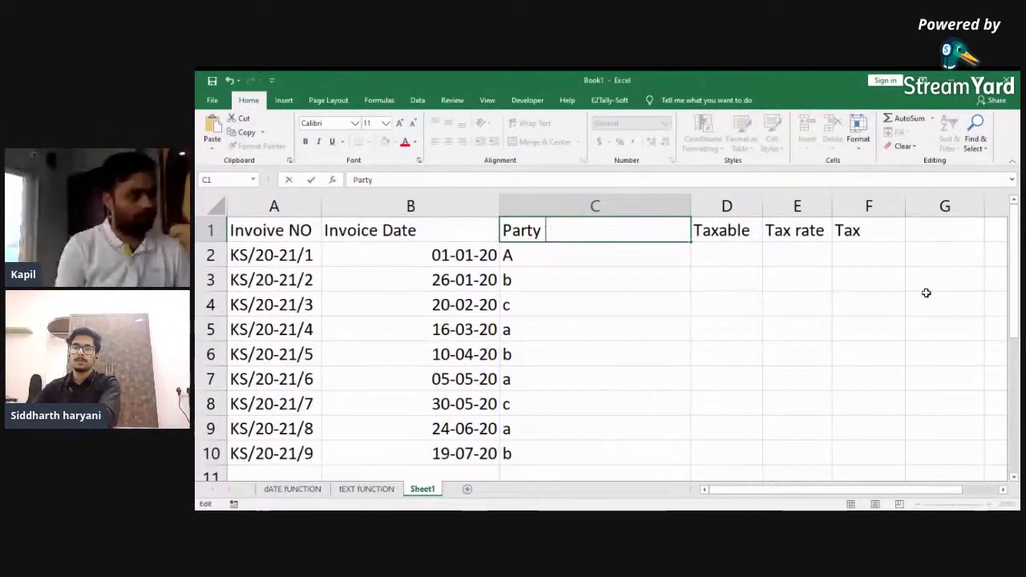
pyautogui.write('Name')
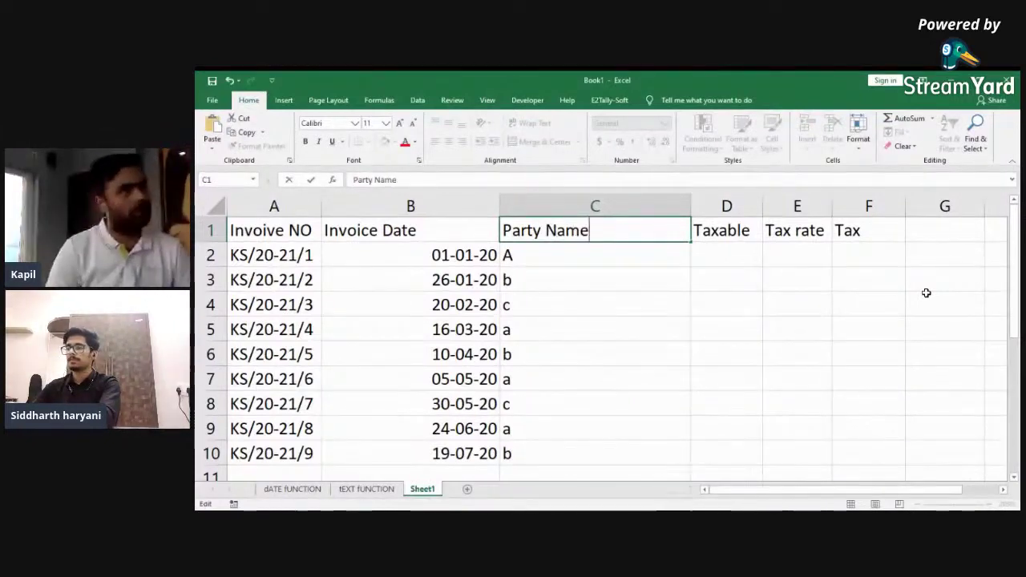
pyautogui.press('Return')
pyautogui.press('Right')
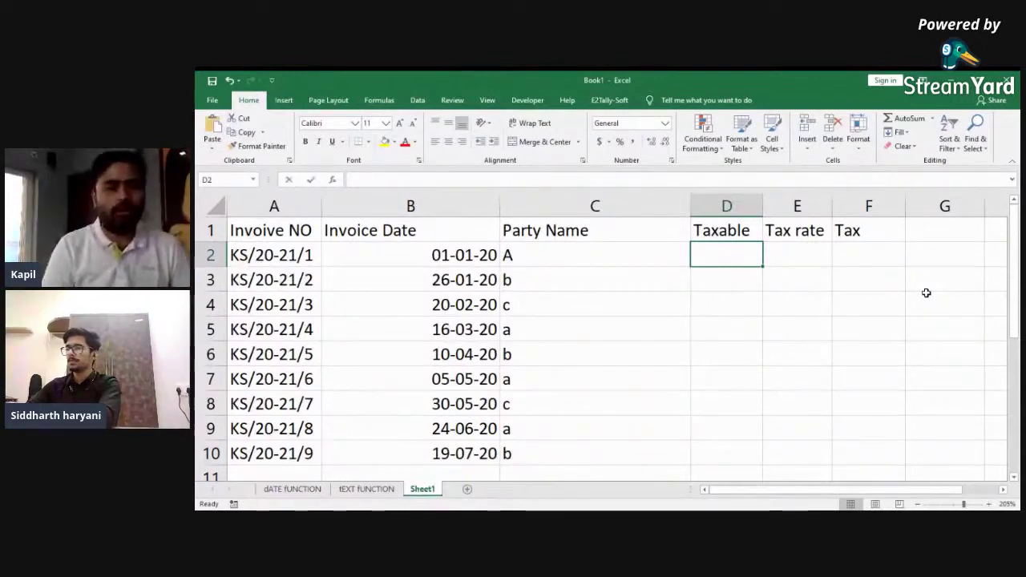
# Enter =RANDBETWEEN(1000,9999) in D2.
pyautogui.write('+')
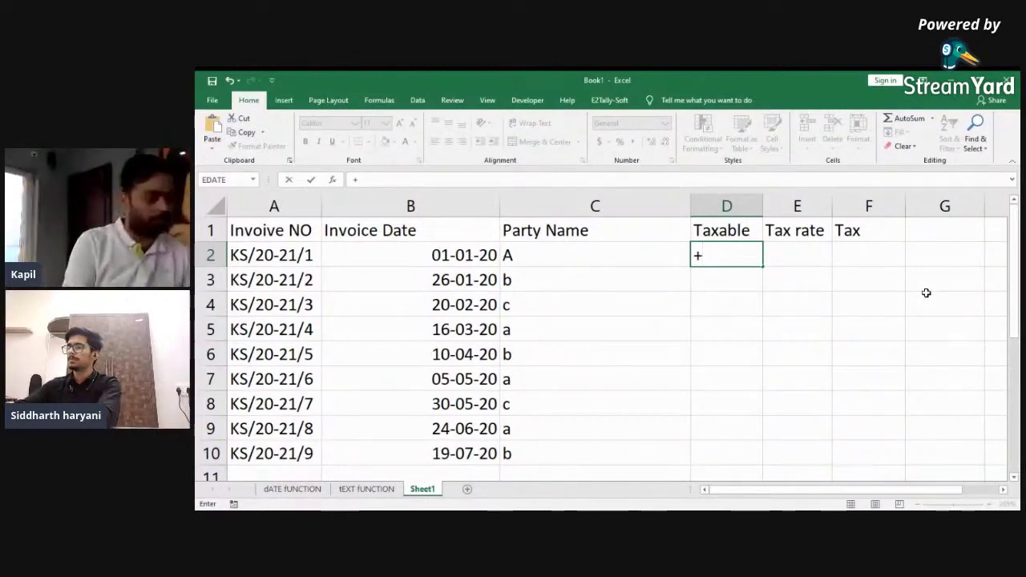
pyautogui.write('rand')
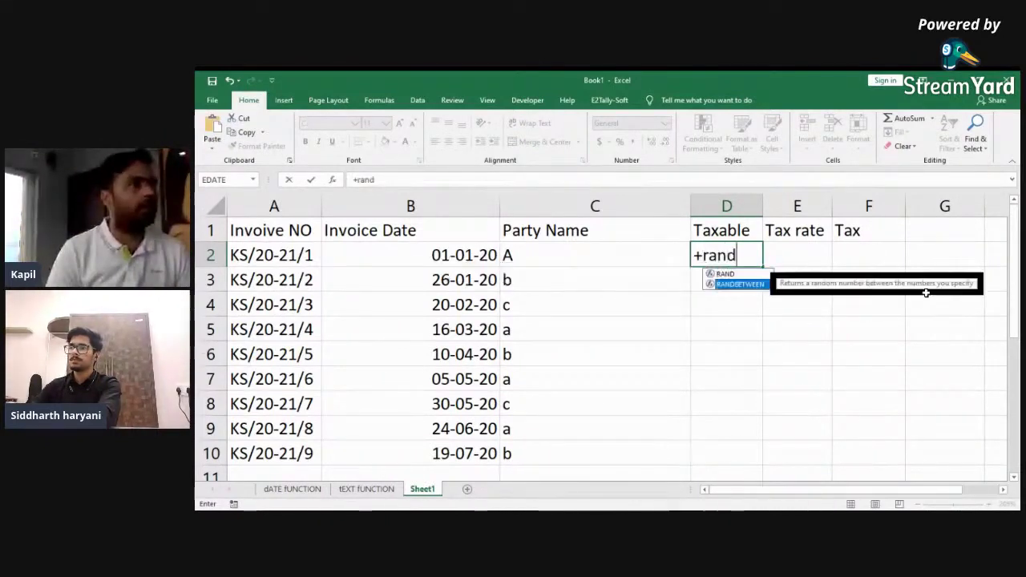
pyautogui.press('Tab')
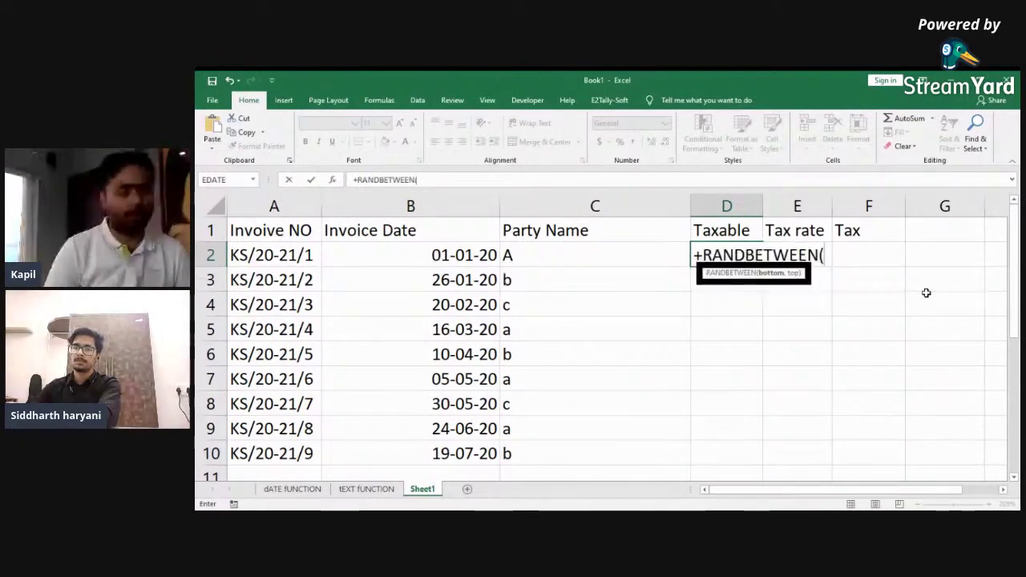
pyautogui.write('100')
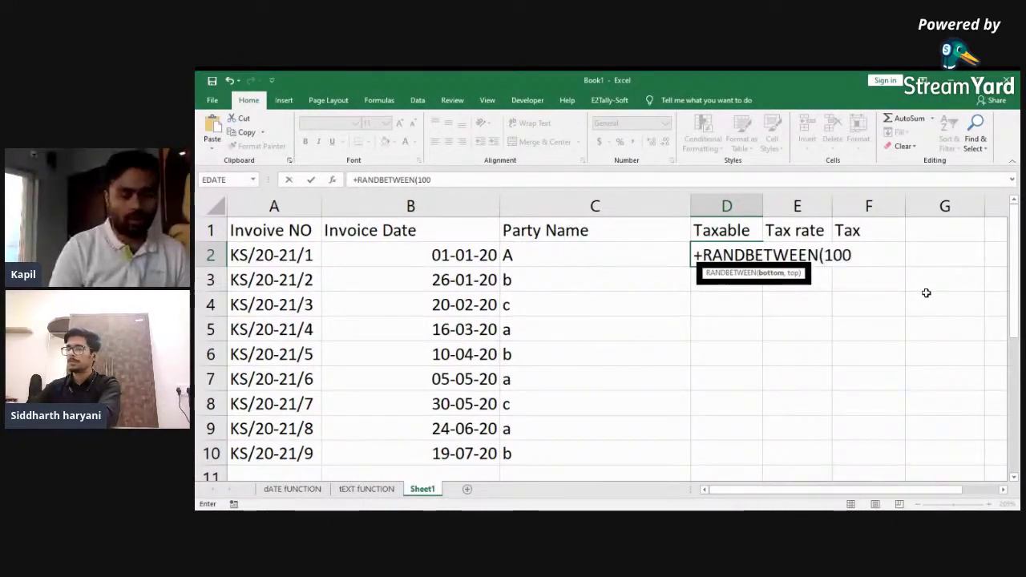
pyautogui.write('0,9')
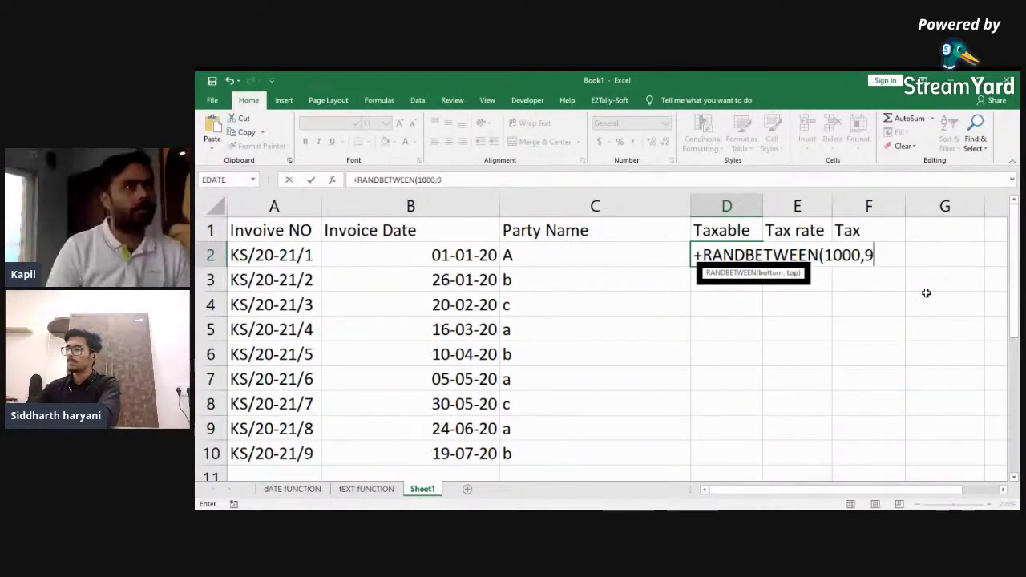
pyautogui.write('999')
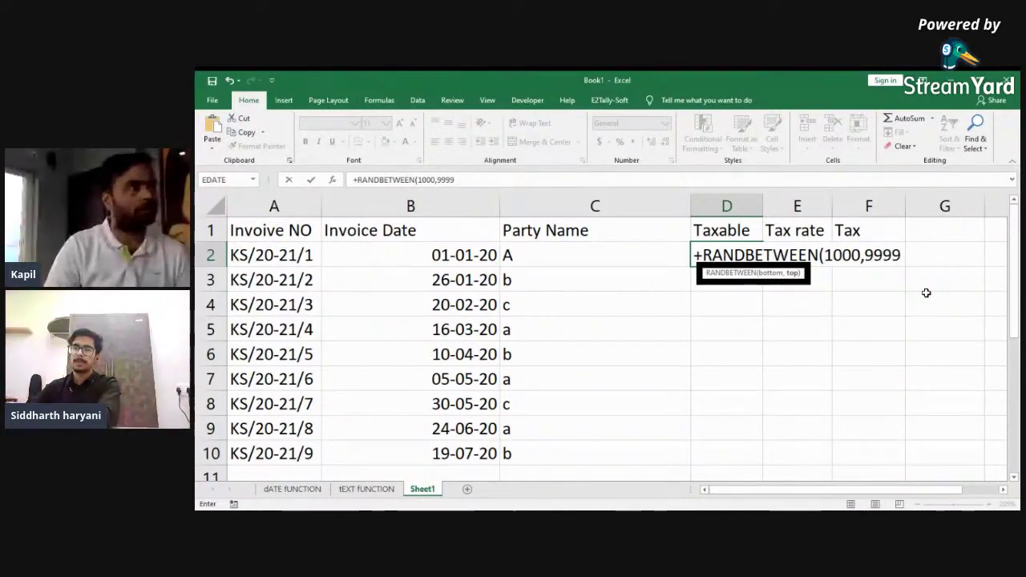
pyautogui.write(')')
pyautogui.press('Return')
# Fill the RANDBETWEEN formula down D2:D10 for all nine invoices.
pyautogui.press('Left')
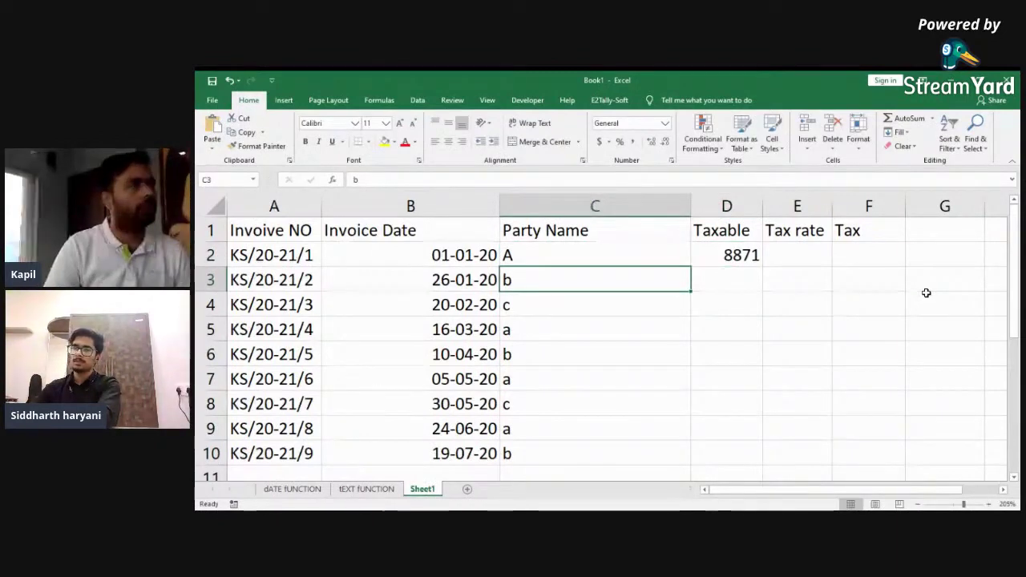
pyautogui.hotkey('ctrl', 'Down')
pyautogui.press('Right')
pyautogui.hotkey('ctrl', 'shift', 'Up')
pyautogui.hotkey('ctrl', 'd')
pyautogui.hotkey('ctrl', 'Up')
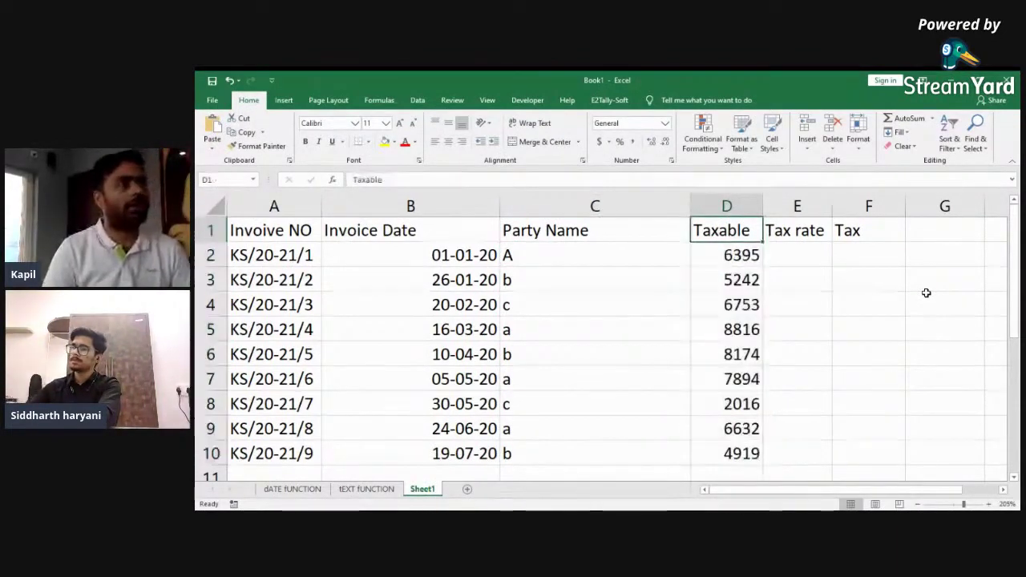
pyautogui.press('Down')
pyautogui.press('F2')
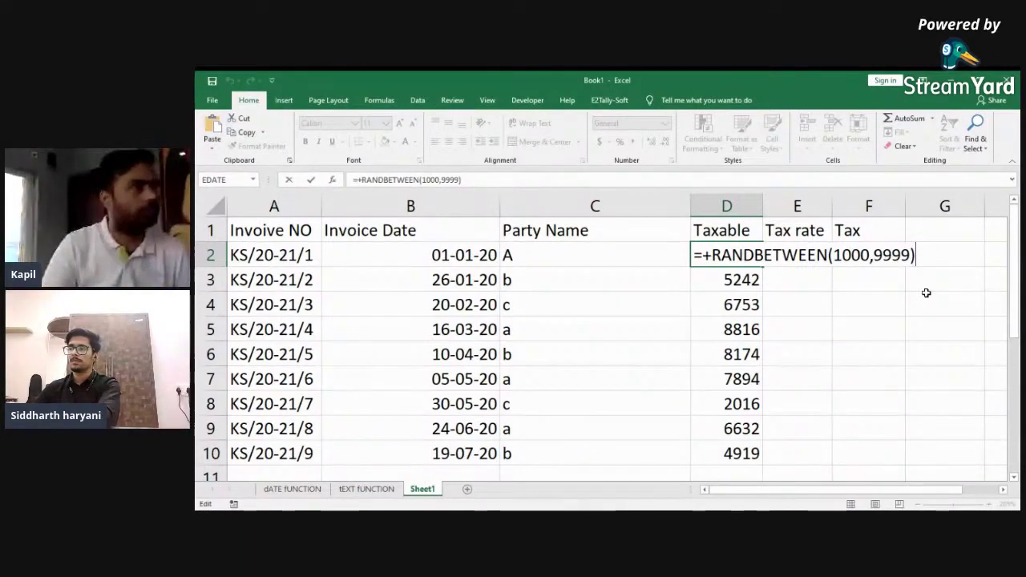
# Copy the Taxable amounts in D2:D10.
pyautogui.hotkey('ctrl', 'Return')
pyautogui.hotkey('ctrl', 'shift', 'Down')
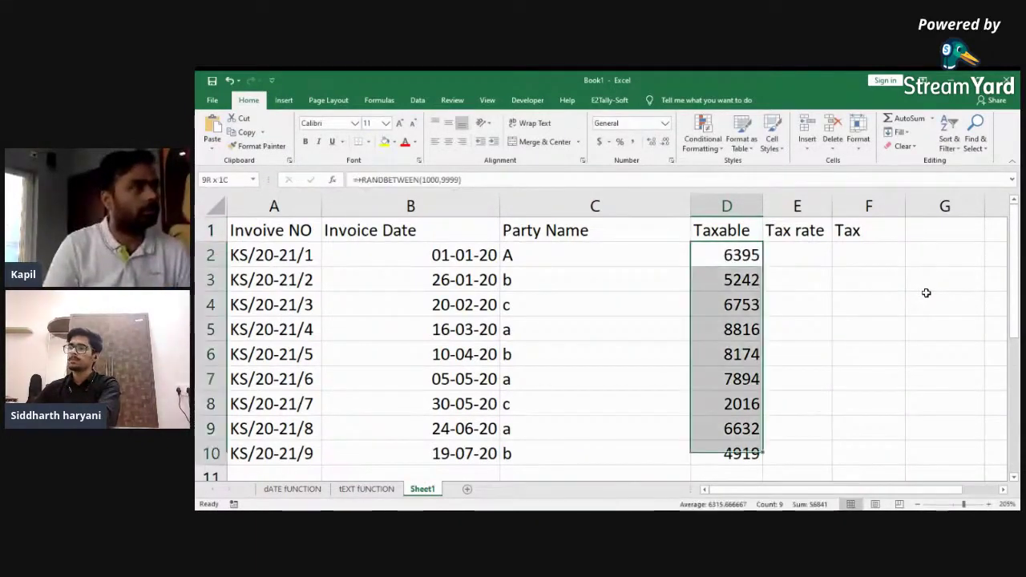
pyautogui.hotkey('ctrl', 'c')
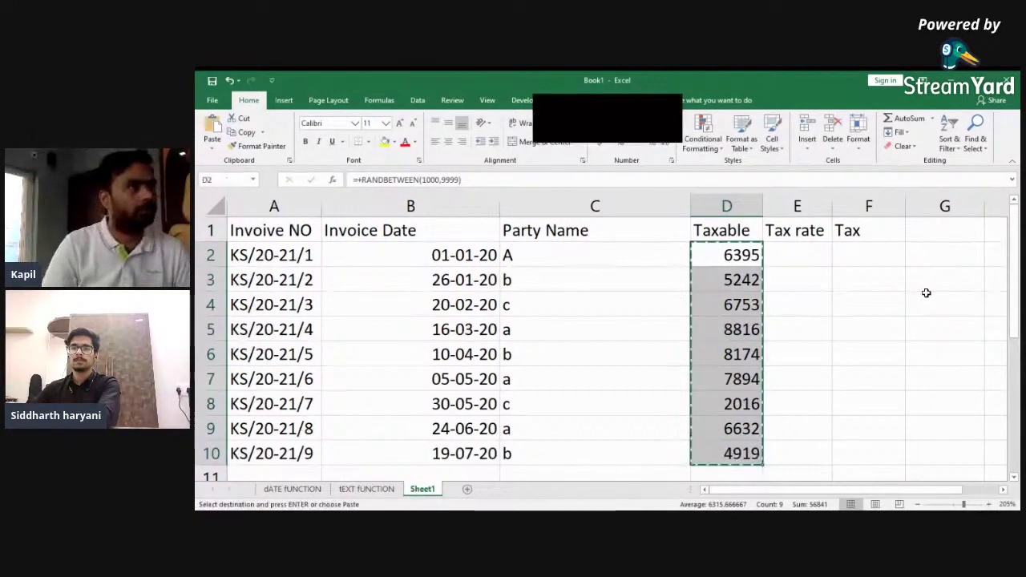
pyautogui.press('Escape')
# Enter tax rates 5, 12, 18 and 28 in E2:E5.
pyautogui.press('Right')
pyautogui.write('5')
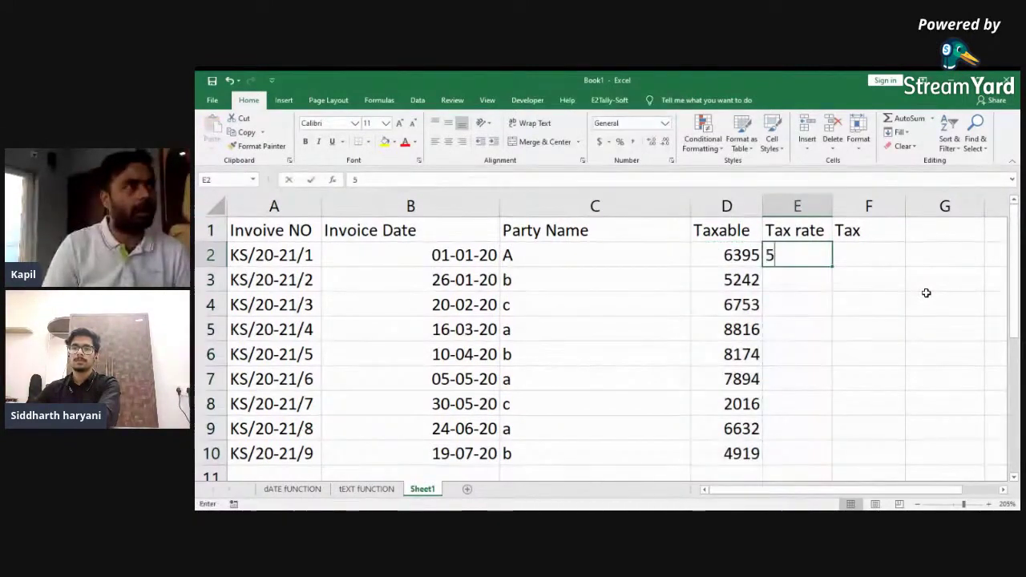
pyautogui.press('Return')
pyautogui.write('12')
pyautogui.press('Return')
pyautogui.write('1')
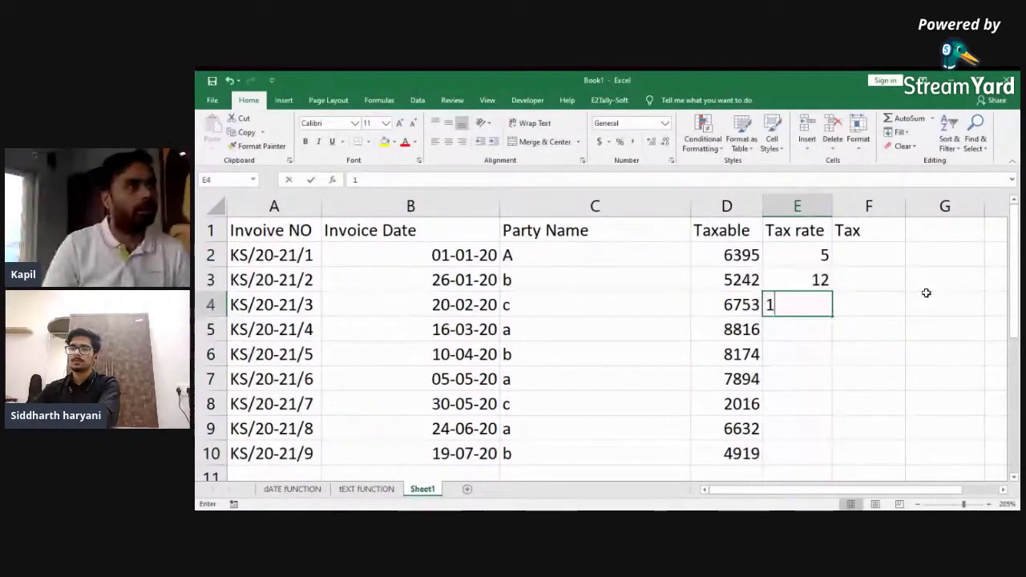
pyautogui.write('8')
pyautogui.press('Return')
pyautogui.write('28')
pyautogui.hotkey('ctrl', 'Return')
# Fill the 28 rate down from E5 to E10.
pyautogui.press('Left')
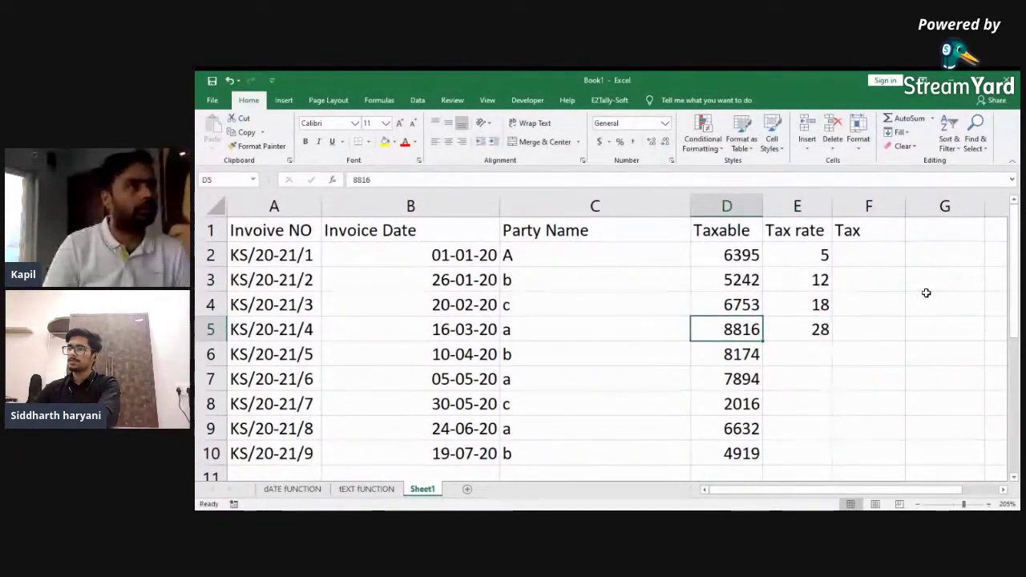
pyautogui.hotkey('ctrl', 'Down')
pyautogui.press('Right')
pyautogui.hotkey('ctrl', 'shift', 'Up')
pyautogui.hotkey('ctrl', 'd')
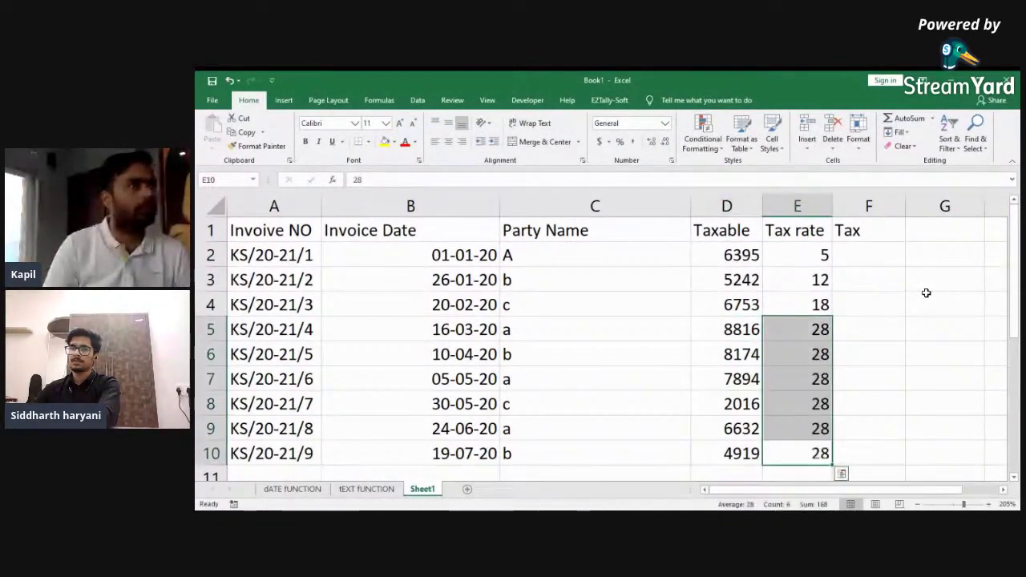
pyautogui.hotkey('ctrl', 'Up')
pyautogui.press('Down')
pyautogui.press('Right')
# Enter the tax formula =D2*E2% in F2.
pyautogui.write('+')
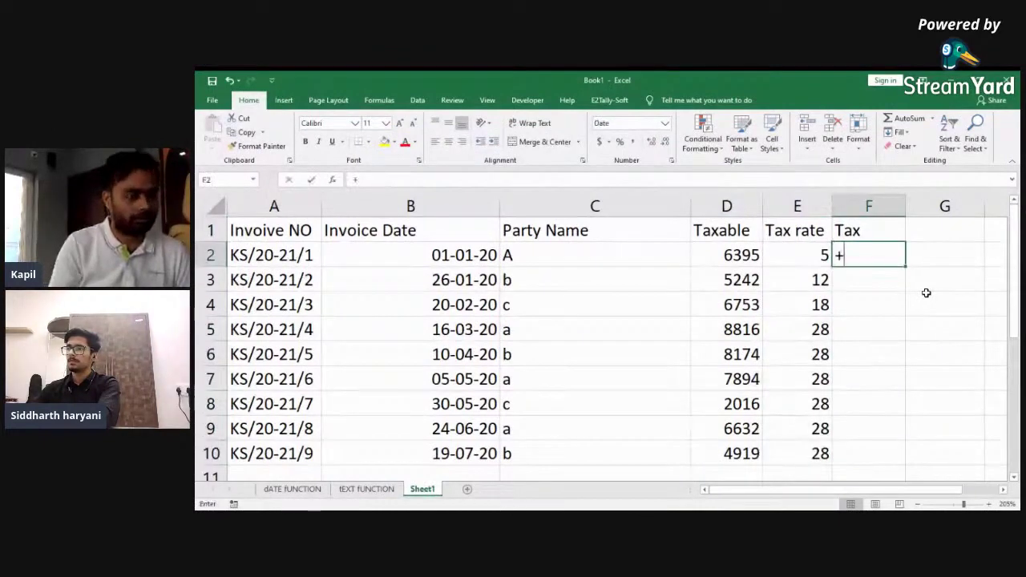
pyautogui.press('Left')
pyautogui.press('Left')
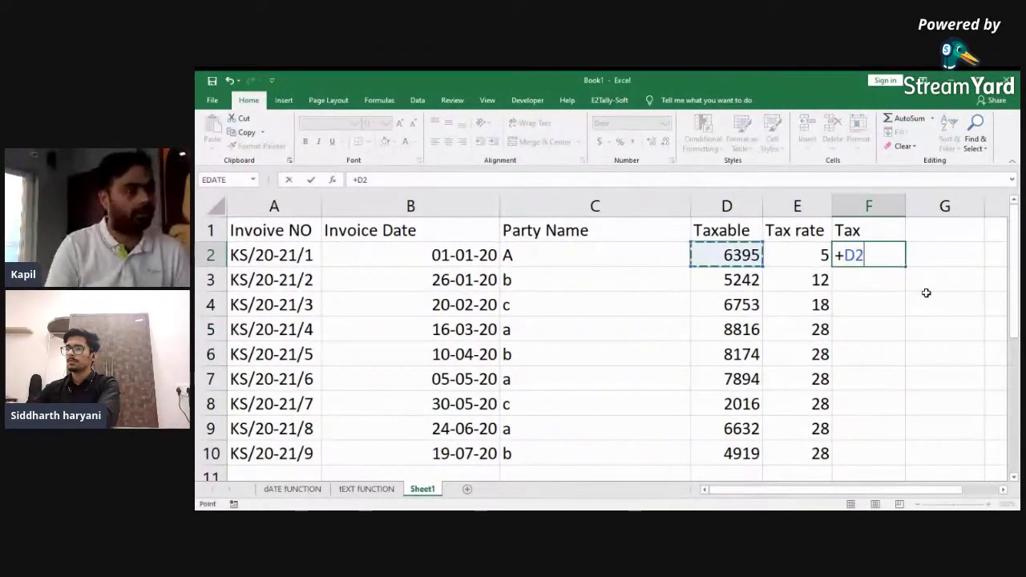
pyautogui.write('*')
pyautogui.press('Left')
pyautogui.write('%')
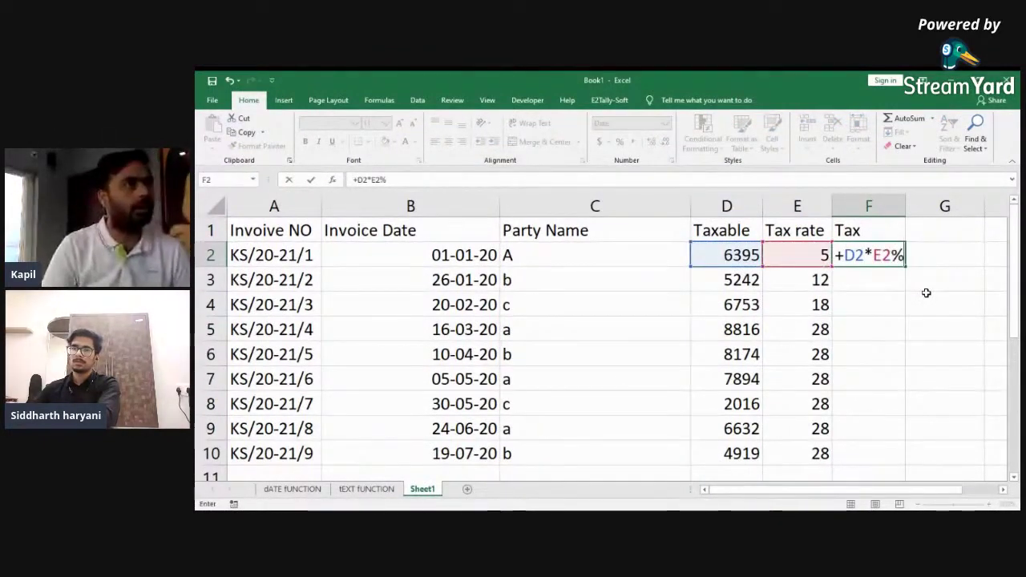
pyautogui.press('Return')
# Fill the tax formula down to F10 and format the Tax column as Number.
pyautogui.press('Up')
pyautogui.press('Left')
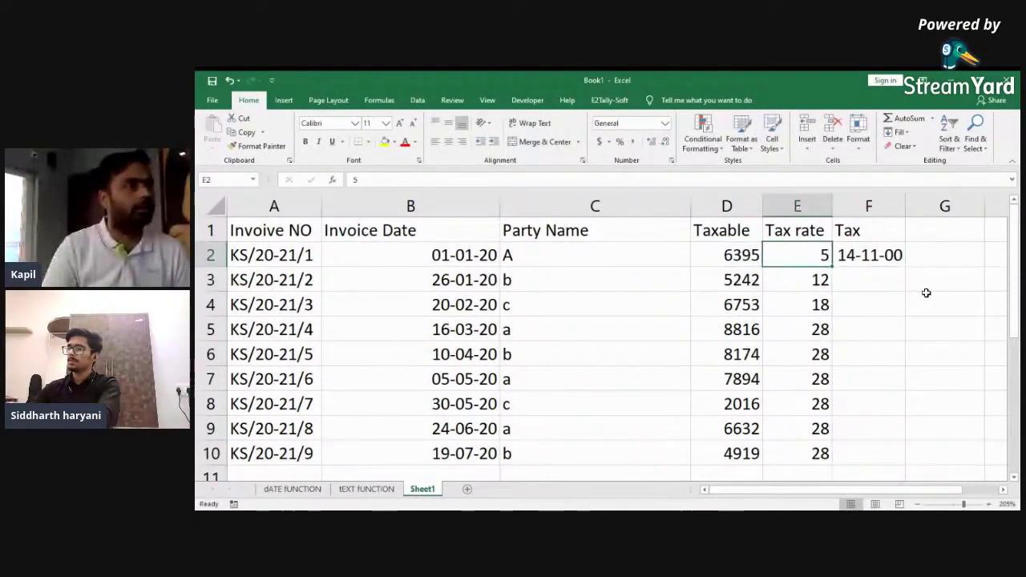
pyautogui.press('Down')
pyautogui.hotkey('ctrl', 'Down')
pyautogui.press('Right')
pyautogui.hotkey('ctrl', 'shift', 'Up')
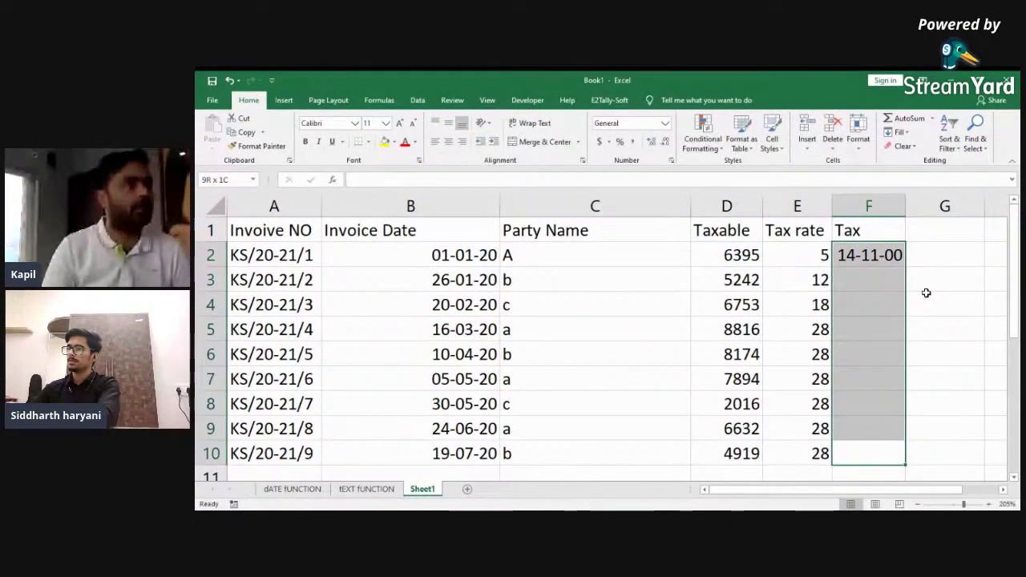
pyautogui.hotkey('ctrl', 'd')
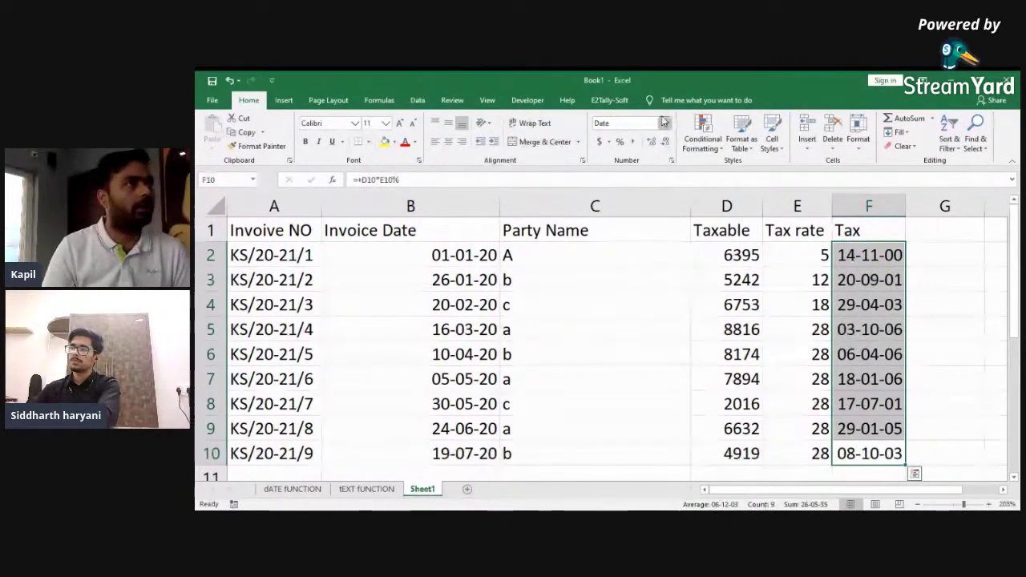
pyautogui.click(666, 121)
pyautogui.click(639, 170)
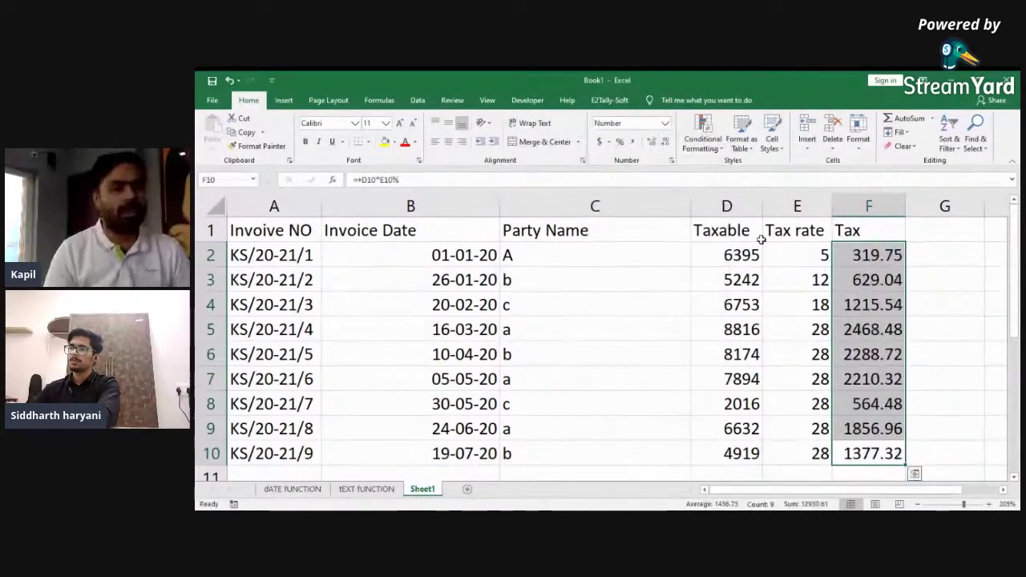
pyautogui.hotkey('ctrl', 'Home')
pyautogui.hotkey('ctrl', 'shift', 'Right')
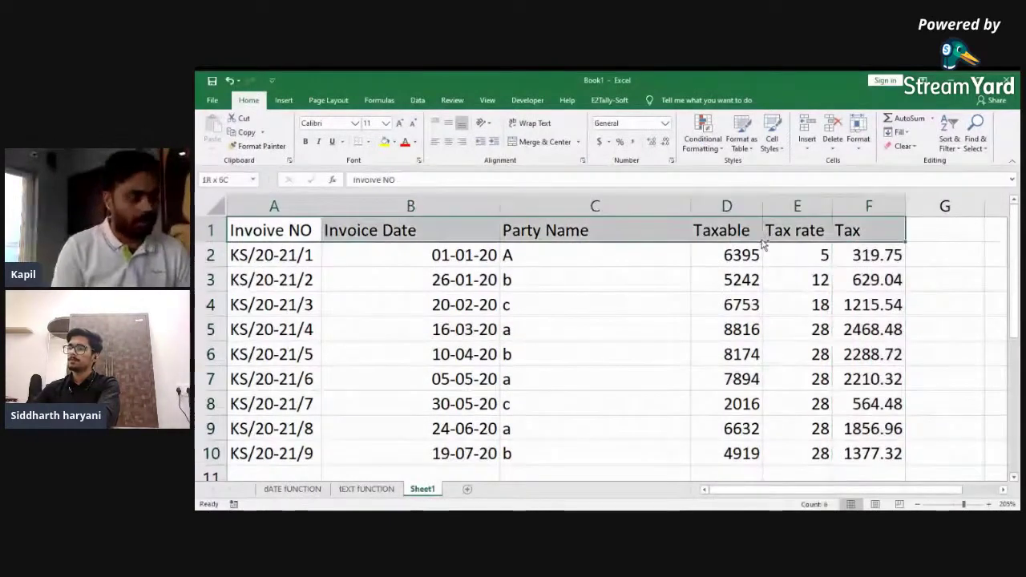
# AutoFit the widths of columns A–F across the invoice table A1:F10.
pyautogui.hotkey('ctrl', 'shift', 'Down')
pyautogui.hotkey('alt', 'o')
pyautogui.press('c')
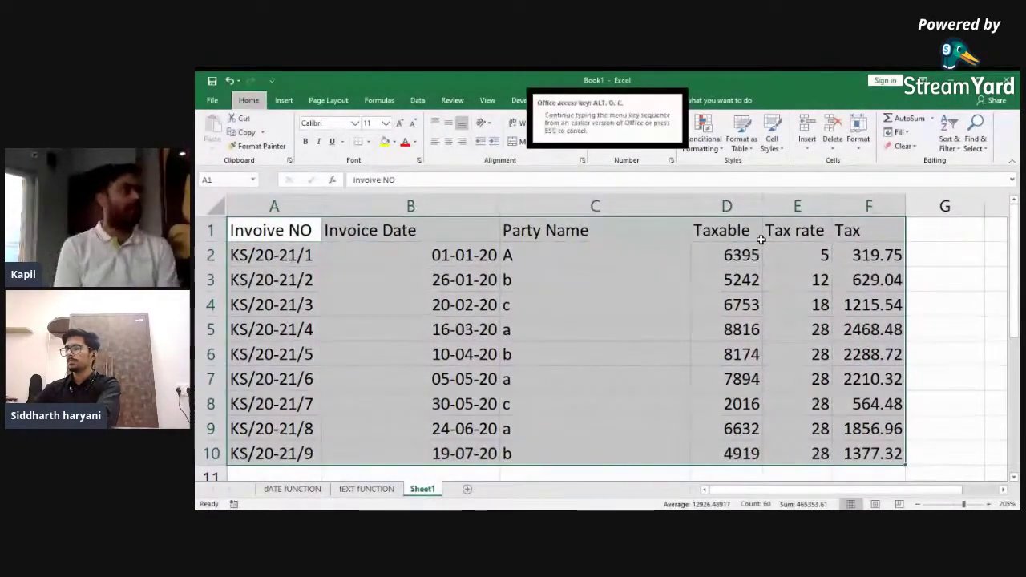
pyautogui.press('a')
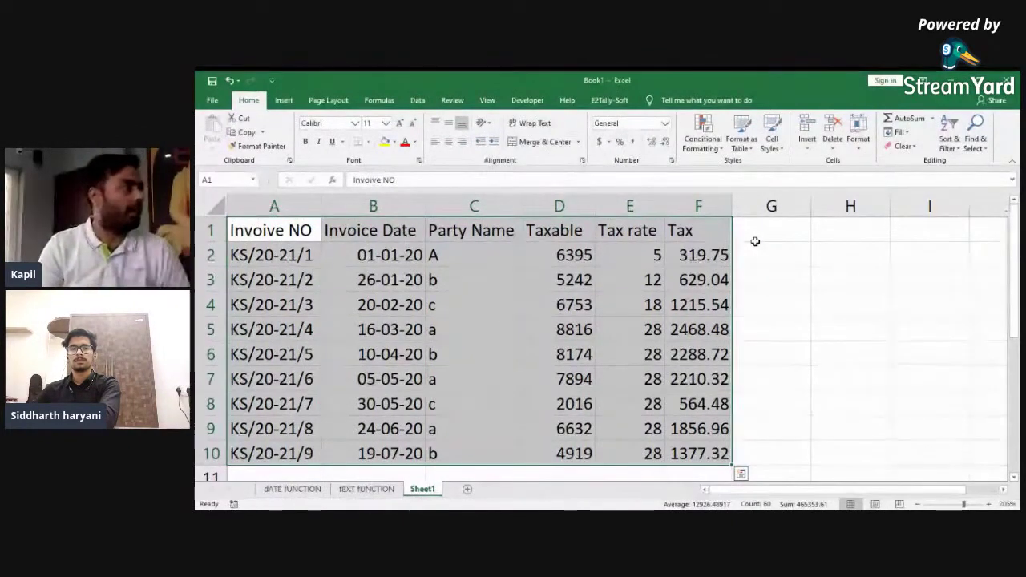
# Rename the Sheet1 tab to GST2.
pyautogui.hotkey('ctrl', 'Home')
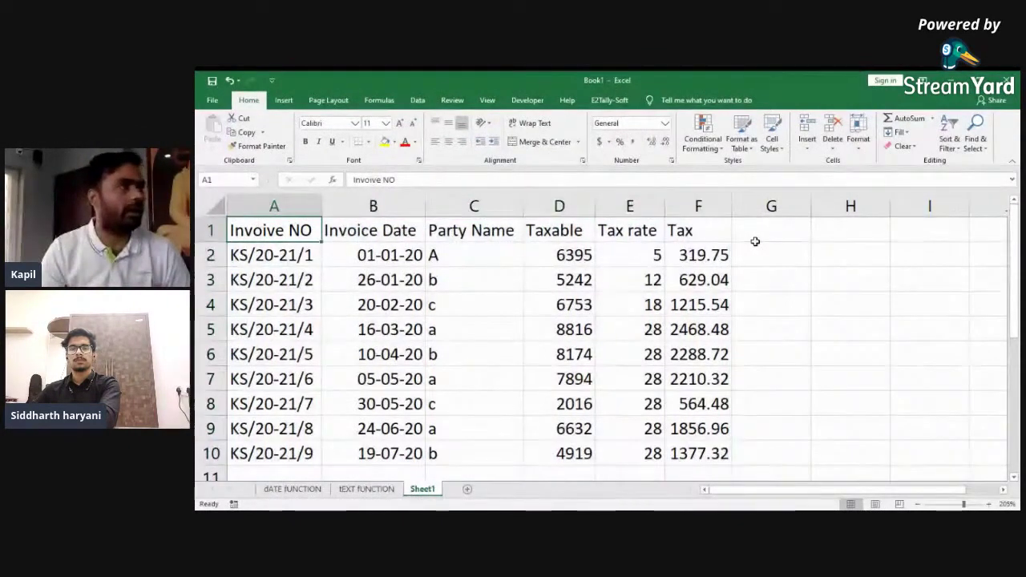
pyautogui.hotkey('ctrl', 'a')
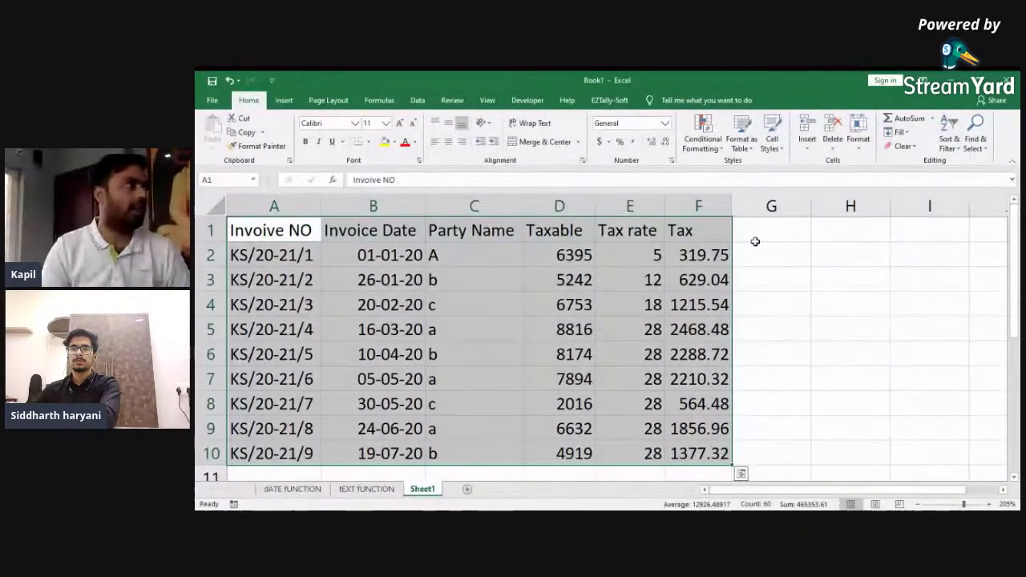
pyautogui.hotkey('ctrl', 'Home')
pyautogui.hotkey('ctrl', 'shift', 'Right')
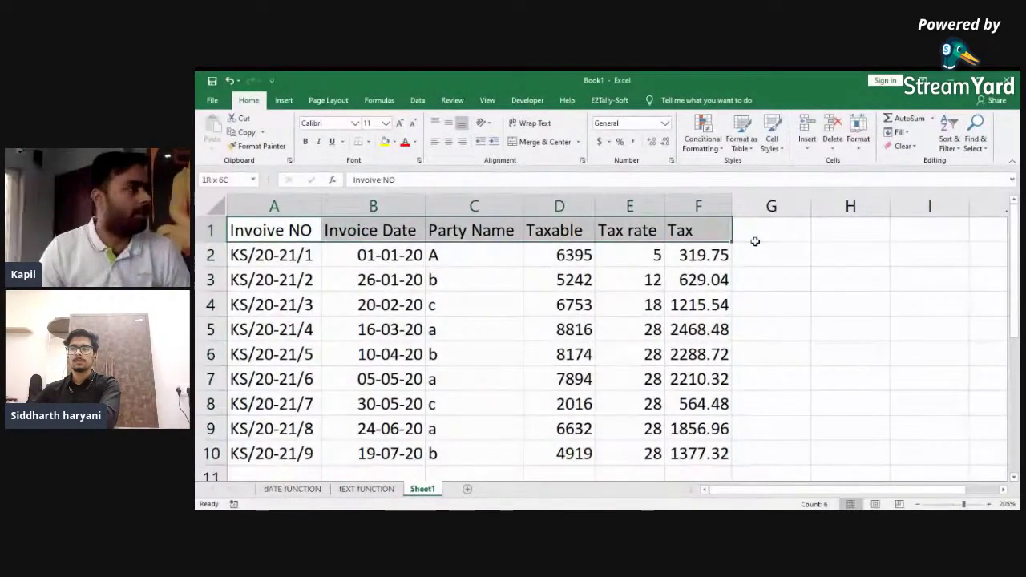
pyautogui.hotkey('ctrl', 'shift', 'Down')
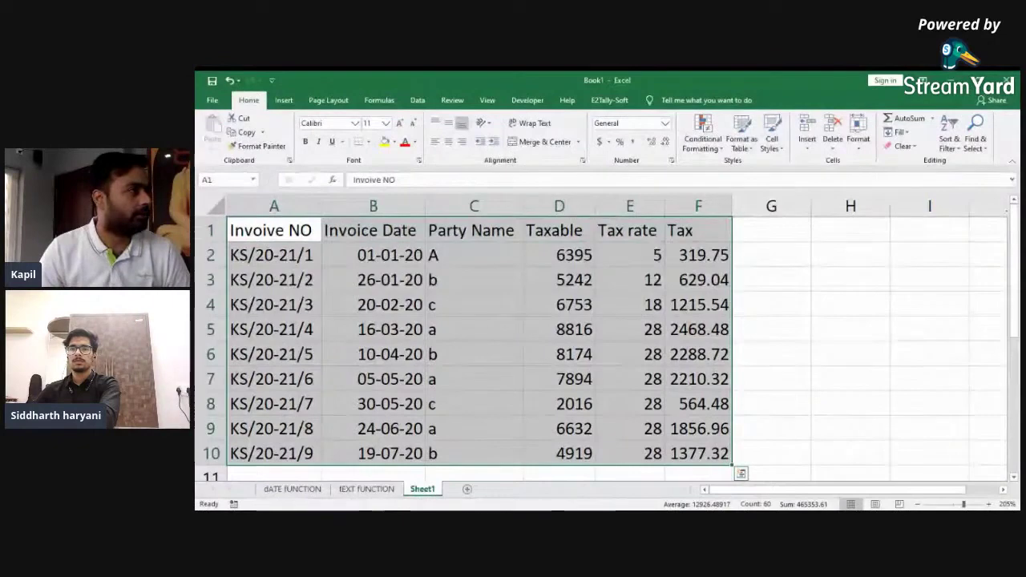
pyautogui.doubleClick(423, 491)
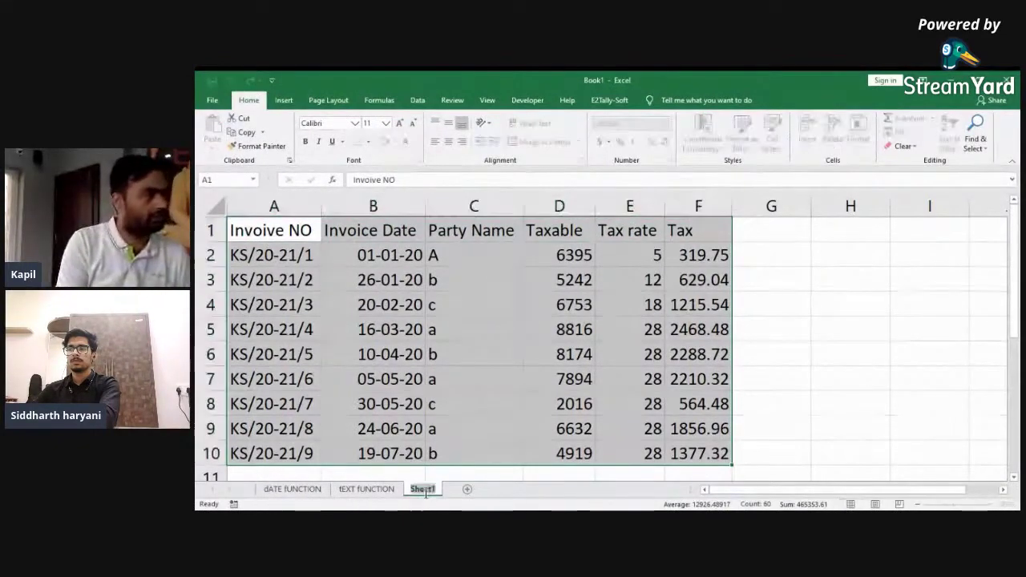
pyautogui.write('GT')
pyautogui.press('BackSpace')
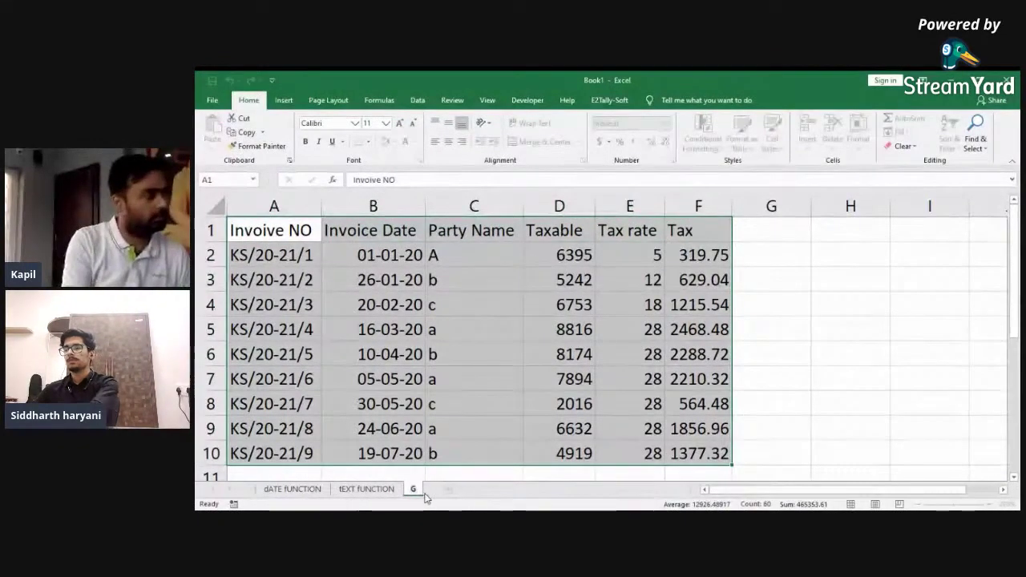
pyautogui.write('STR2A')
pyautogui.press('Return')
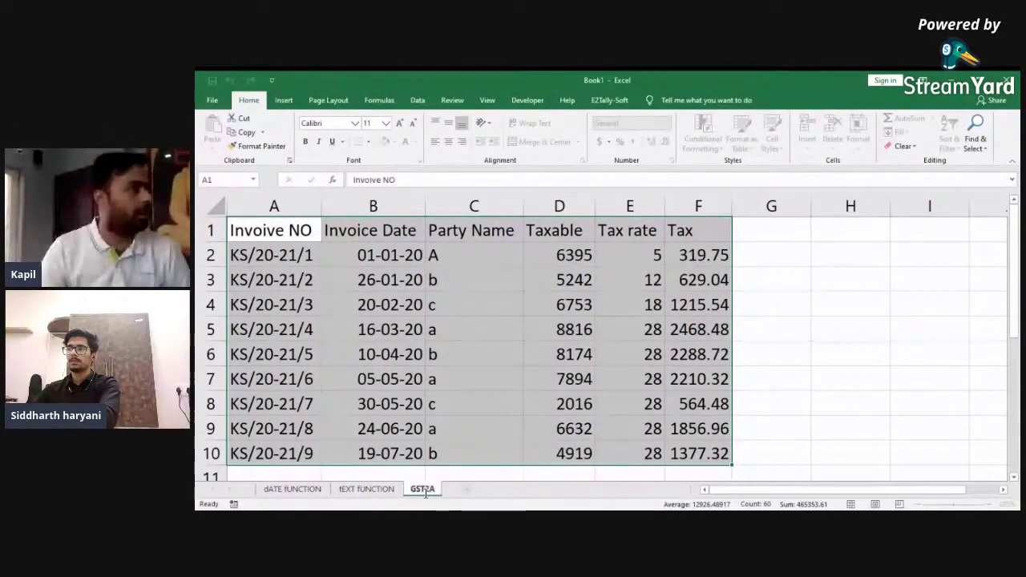
pyautogui.press('BackSpace')
pyautogui.click(474, 404)
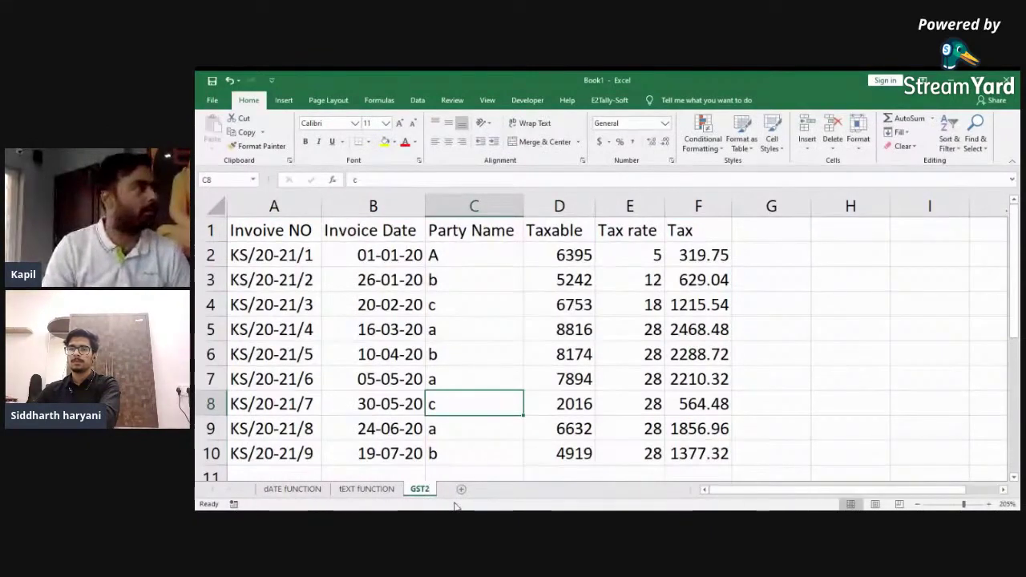
# Copy the GST2 invoice table into a new sheet named GST2A.
pyautogui.click(461, 489)
pyautogui.hotkey('ctrl', 'pageup')
pyautogui.hotkey('ctrl', 'a')
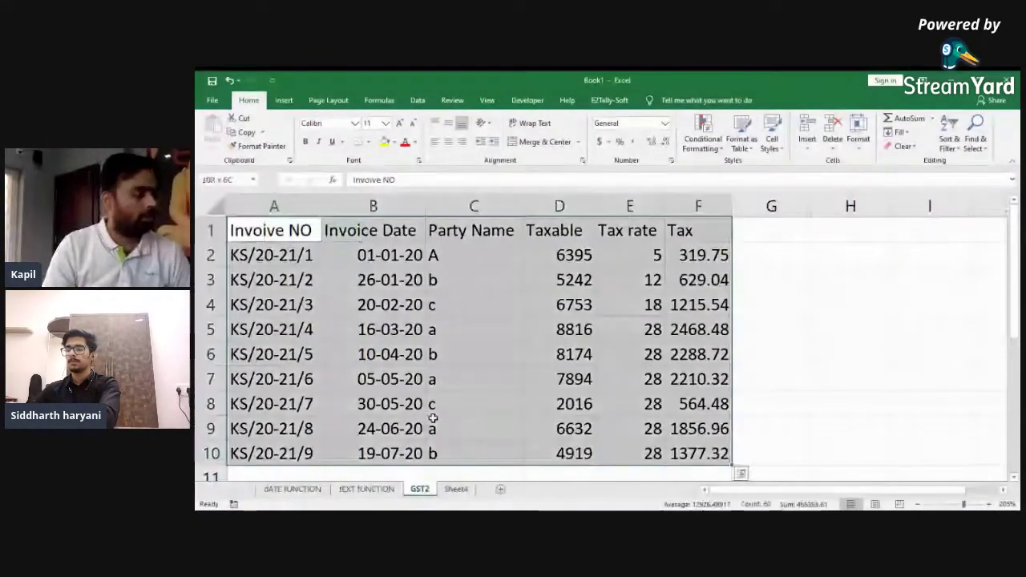
pyautogui.hotkey('ctrl', 'c')
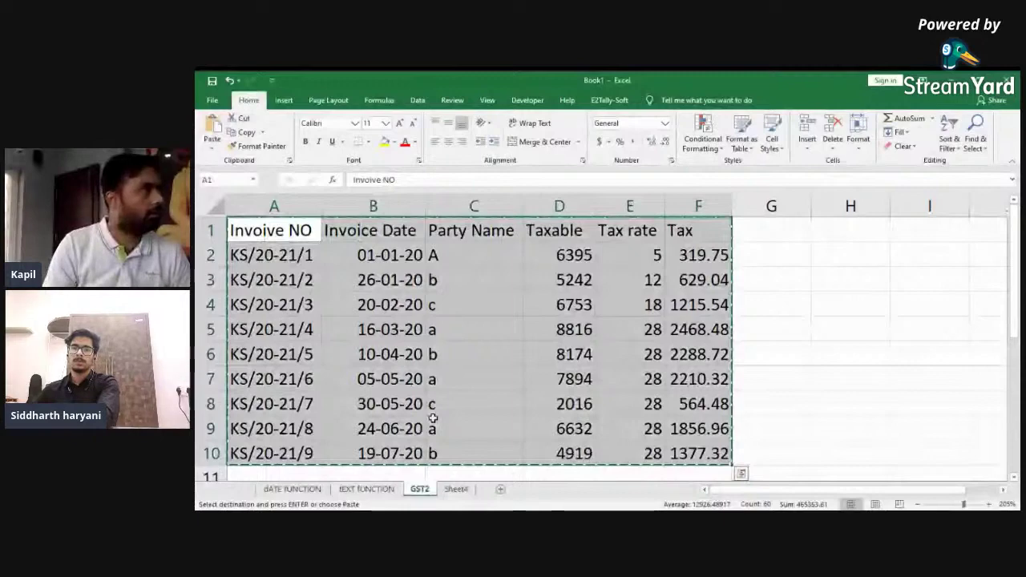
pyautogui.hotkey('ctrl', 'pagedown')
pyautogui.hotkey('ctrl', 'v')
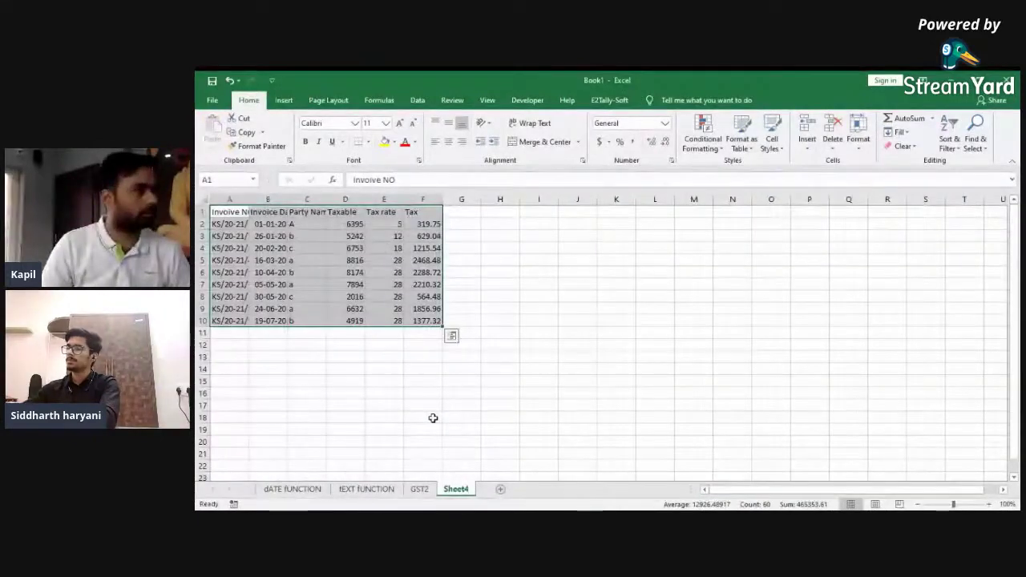
pyautogui.keyDown('ctrl'); pyautogui.scroll(3, 433, 418); pyautogui.keyUp('ctrl')
pyautogui.doubleClick(471, 489)
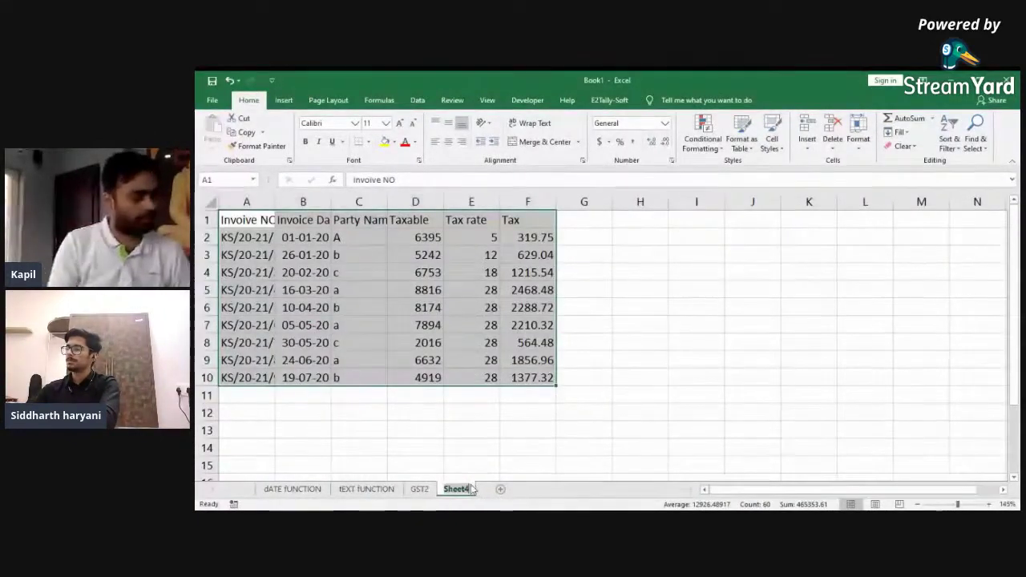
pyautogui.write('GST')
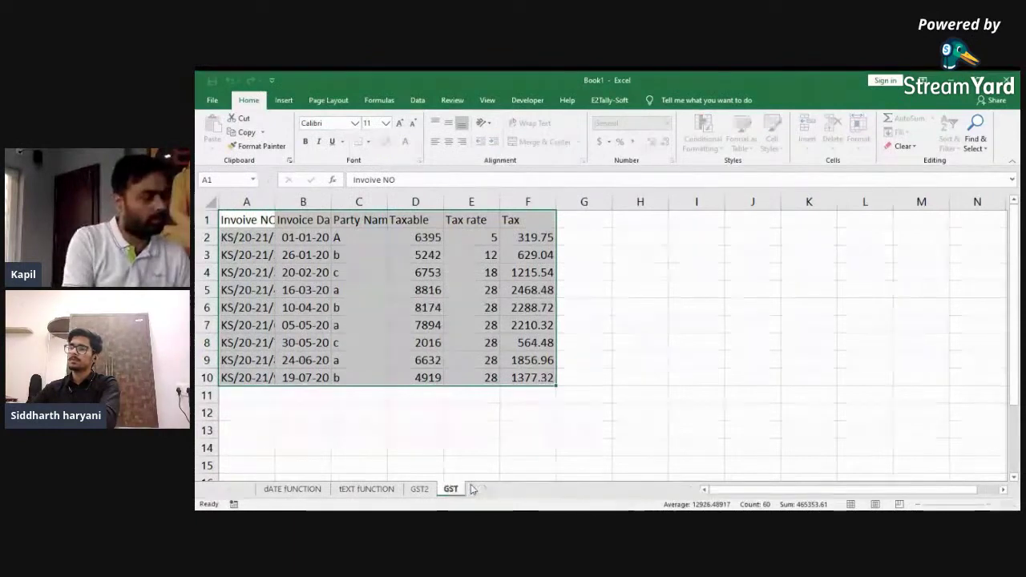
pyautogui.write('2A')
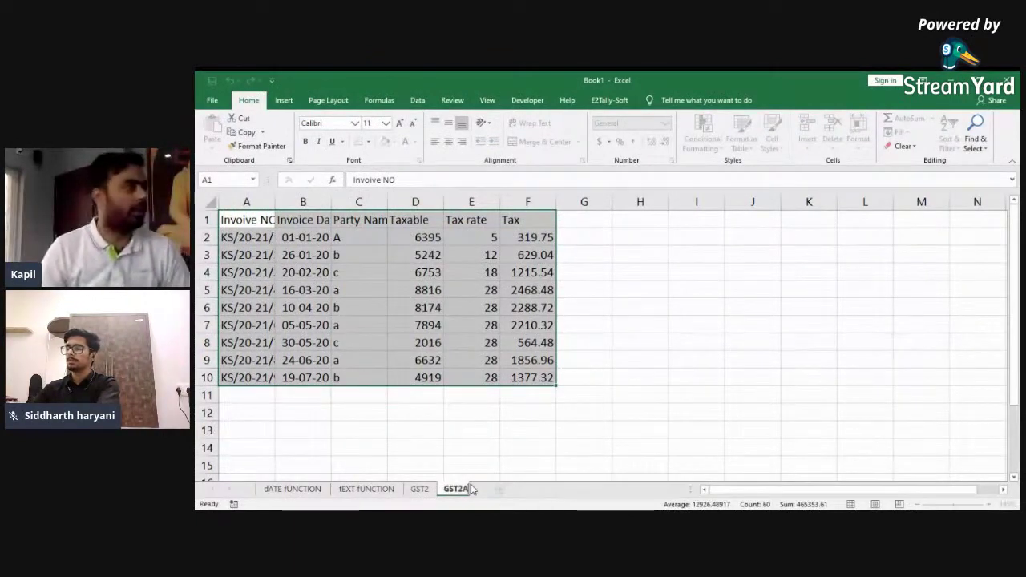
pyautogui.click(481, 425)
# AutoFit the widths of columns A to F on GST2A.
pyautogui.moveTo(246, 201); pyautogui.dragTo(303, 201)
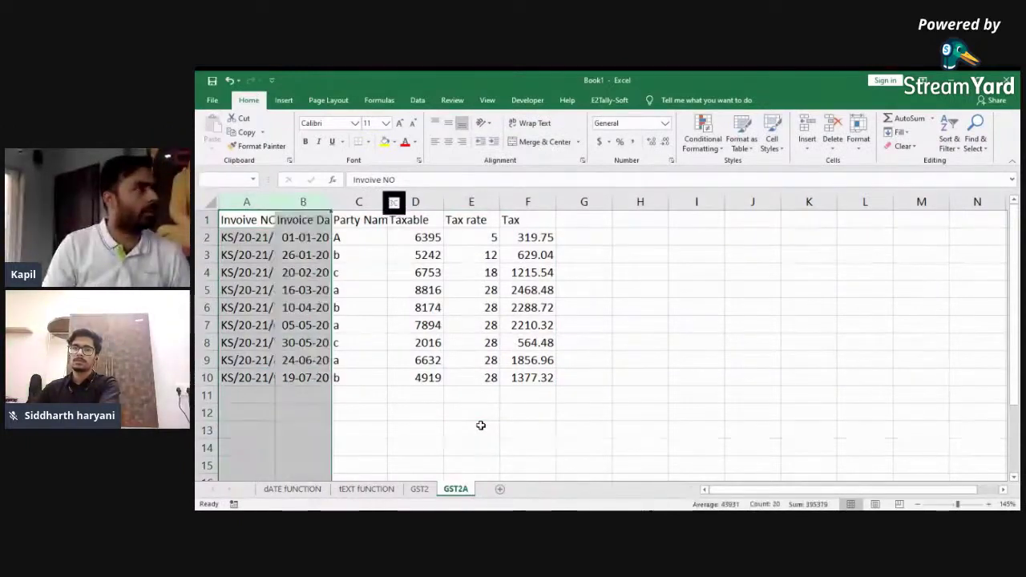
pyautogui.moveTo(394, 202); pyautogui.dragTo(528, 201)
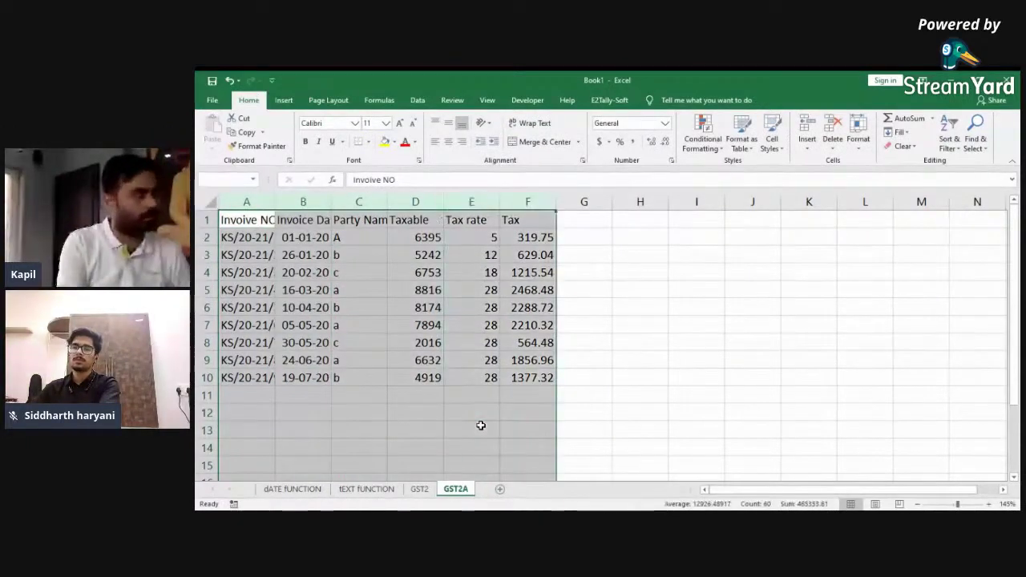
pyautogui.hotkey('alt', 'o')
pyautogui.press('c')
pyautogui.press('a')
pyautogui.press('Down')
# Change invoice KS/20-21/2's tax rate in E3 to 18.
pyautogui.press('Right')
pyautogui.press('Right')
pyautogui.press('Right')
pyautogui.press('Right')
pyautogui.press('Down')
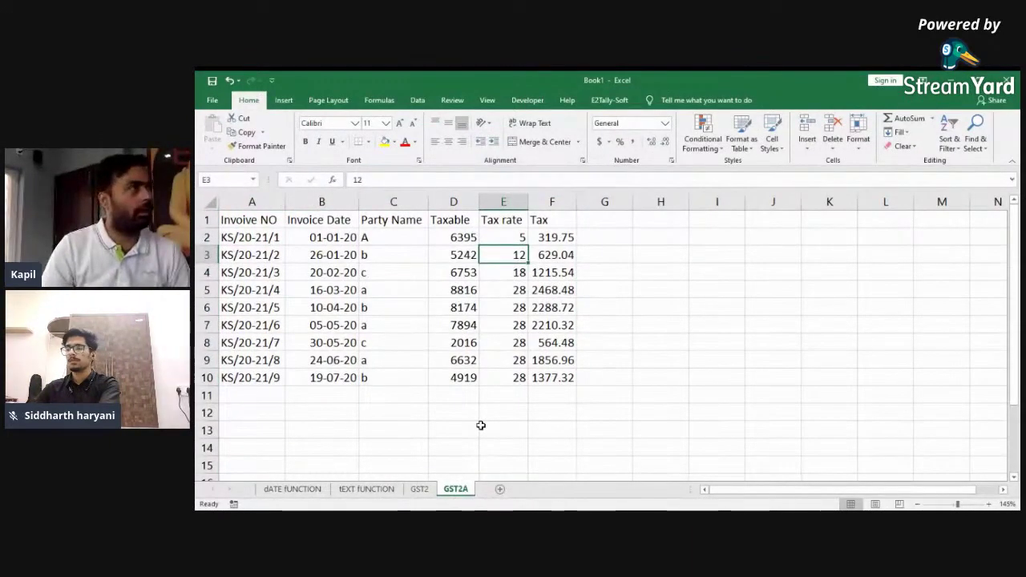
pyautogui.write('18')
pyautogui.press('Return')
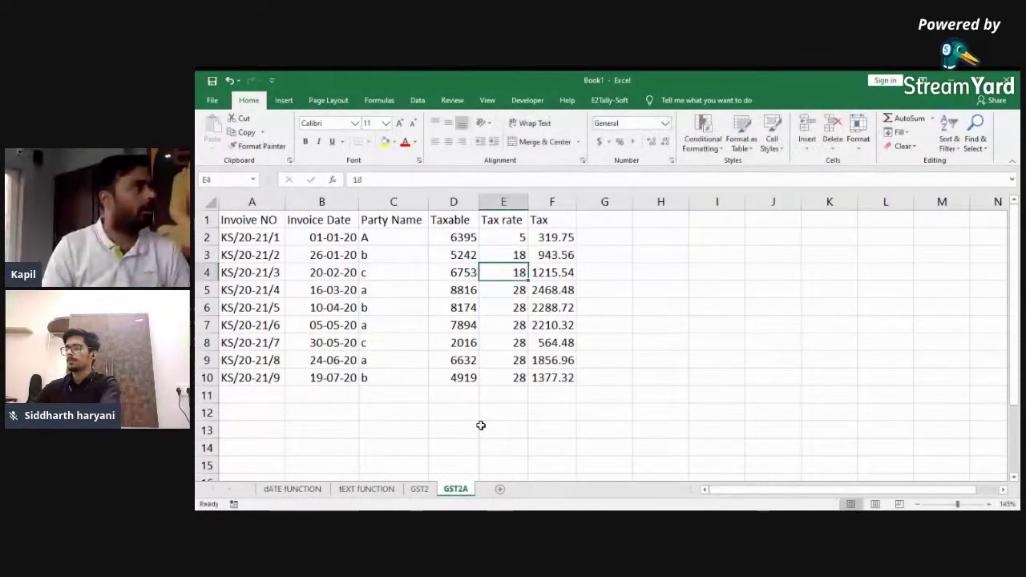
# Delete an invoice row, then undo it after the dates break.
pyautogui.press('Home')
pyautogui.press('Down')
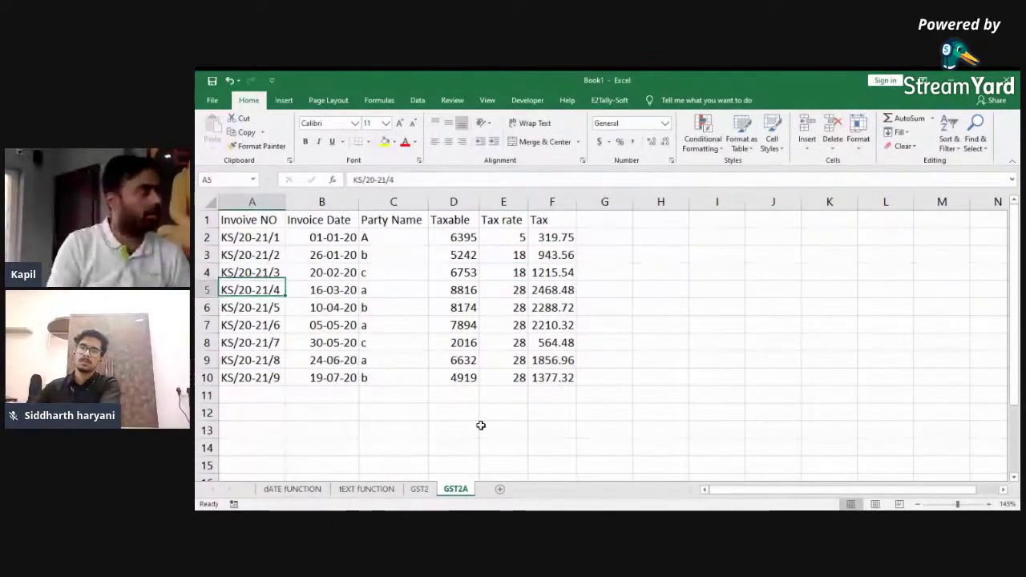
pyautogui.press('Down')
pyautogui.press('Down')
pyautogui.hotkey('shift', 'space')
pyautogui.hotkey('ctrl', '-')
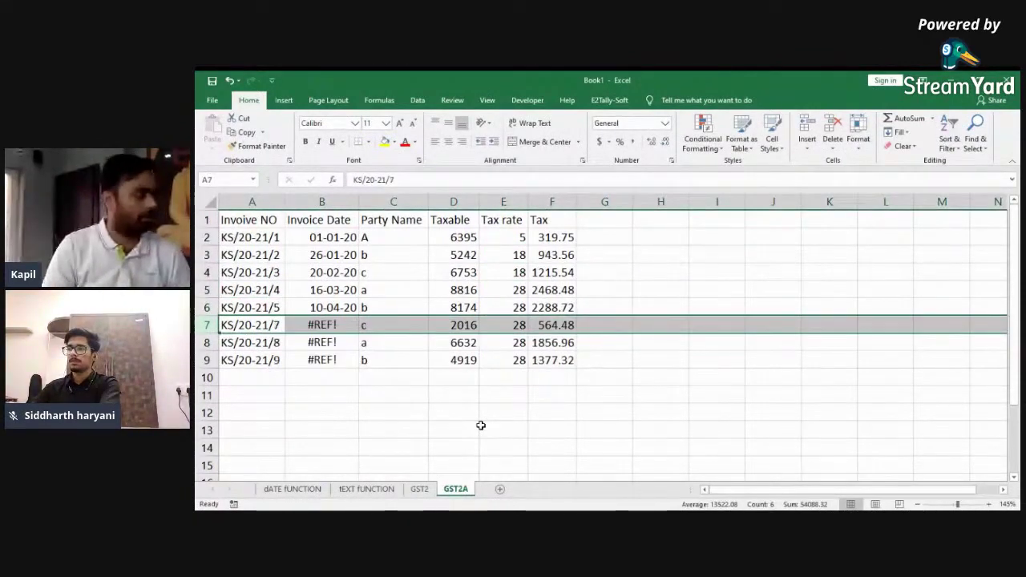
pyautogui.press('Down')
pyautogui.press('Down')
pyautogui.press('Up')
pyautogui.press('Up')
pyautogui.hotkey('ctrl', 'z')
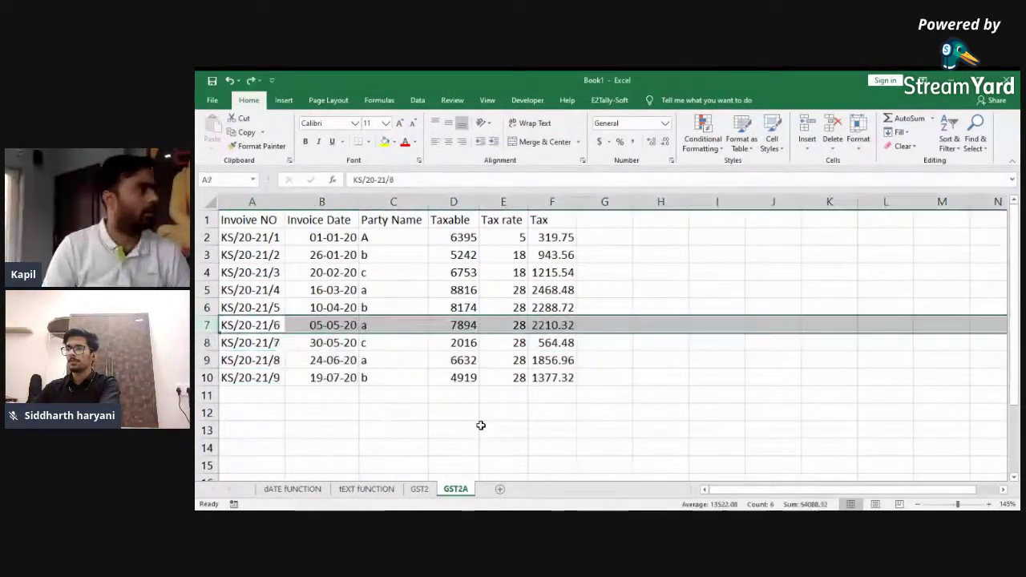
pyautogui.press('Up')
# Convert the GST2A table's date formulas to plain values by pasting values over it.
pyautogui.hotkey('ctrl', 'Home')
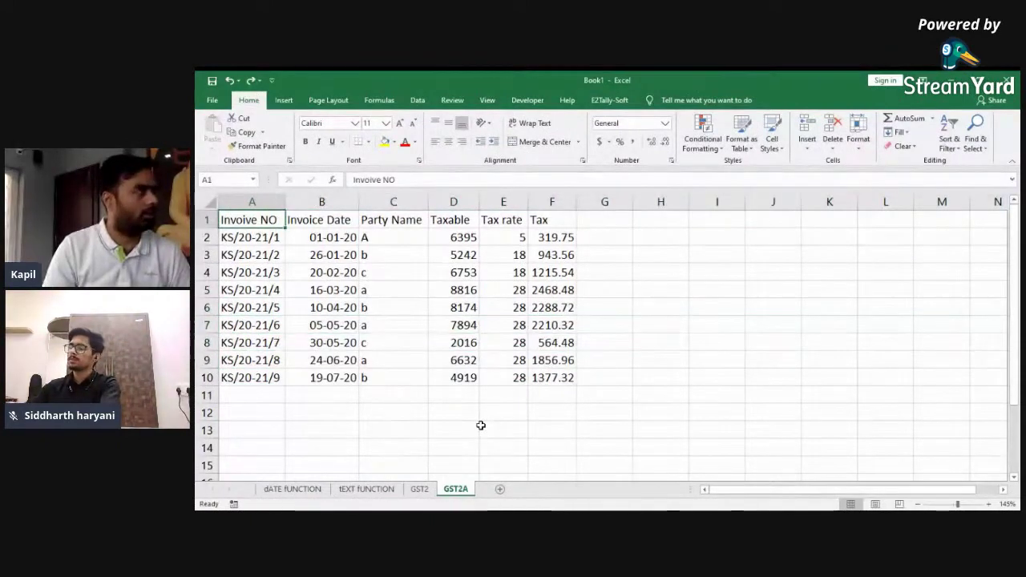
pyautogui.press('Right')
pyautogui.press('Down')
pyautogui.press('Down')
pyautogui.hotkey('ctrl', 'a')
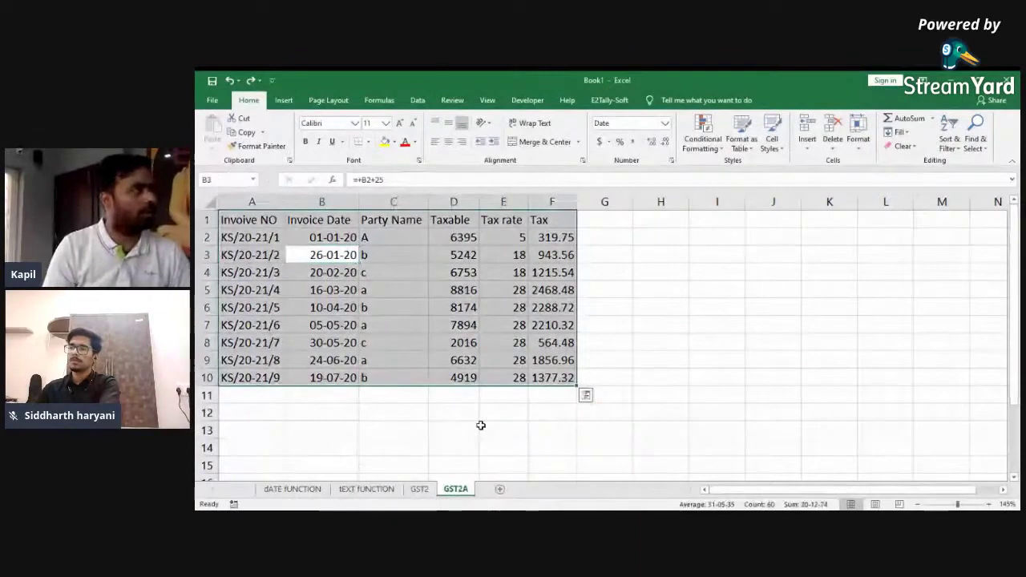
pyautogui.hotkey('ctrl', 'c')
pyautogui.hotkey('alt', 'h')
pyautogui.press('v')
pyautogui.press('v')
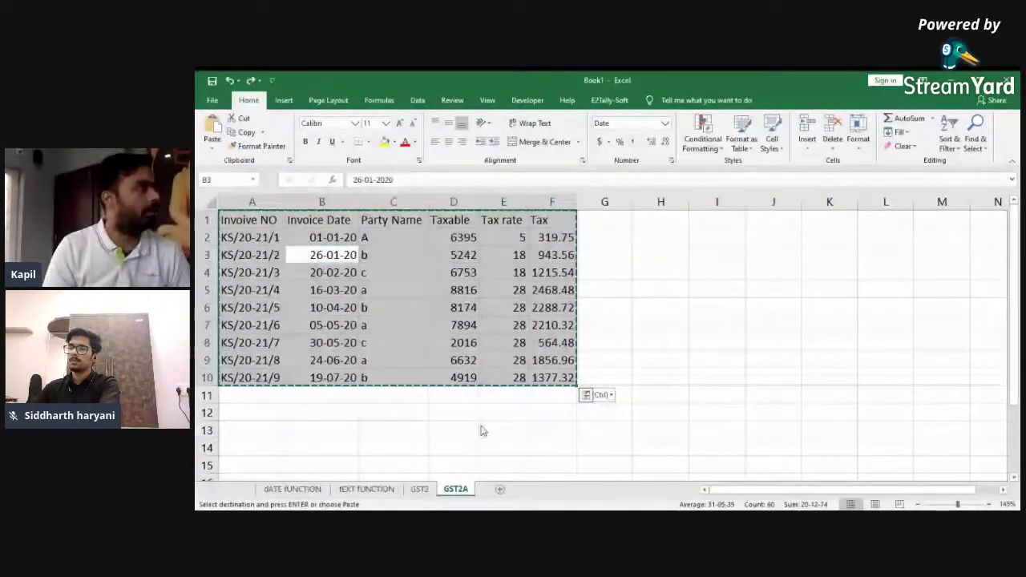
pyautogui.press('Escape')
# Delete invoice KS/20-21/5's row from the GST2A table.
pyautogui.press('Left')
pyautogui.hotkey('ctrl', 'Down')
pyautogui.press('Up')
pyautogui.press('Up')
pyautogui.press('Up')
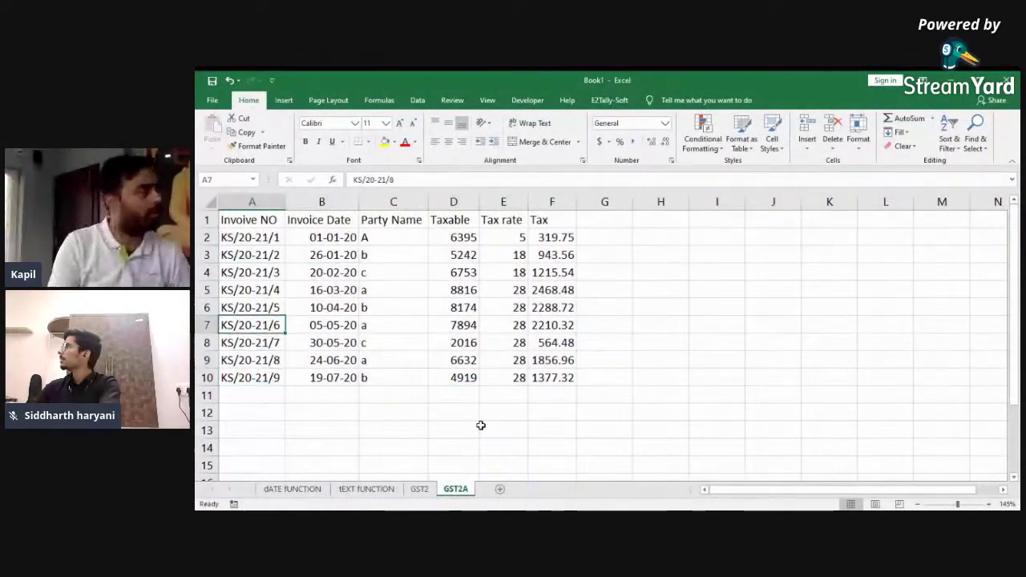
pyautogui.press('Up')
pyautogui.hotkey('shift', 'space')
pyautogui.hotkey('ctrl', '-')
pyautogui.press('Down')
pyautogui.press('Down')
pyautogui.press('Down')
pyautogui.hotkey('ctrl', 'c')
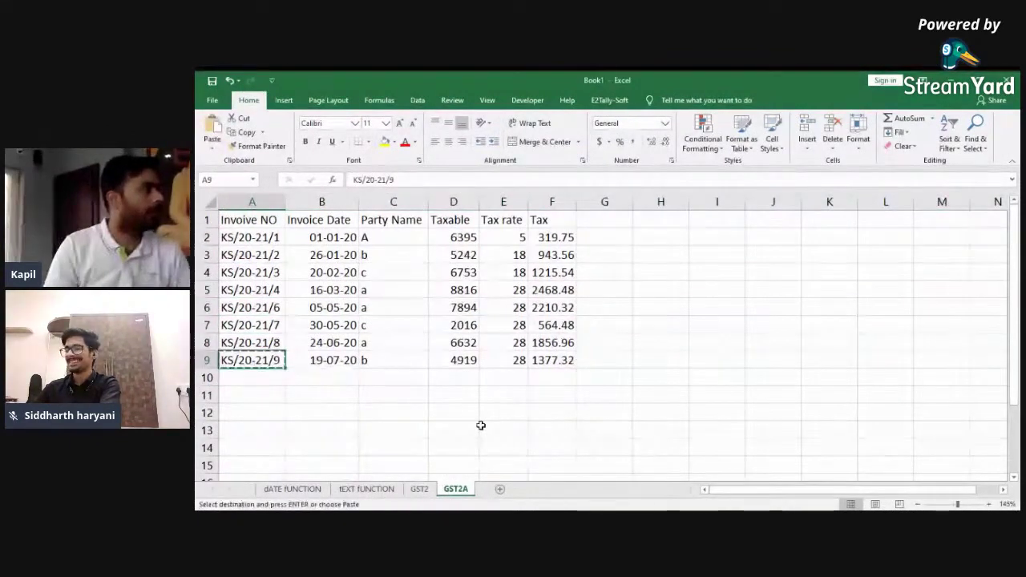
# Add invoice number KS/20-21/10 in the first empty row of GST2A.
pyautogui.press('Down')
pyautogui.hotkey('ctrl', 'v')
pyautogui.press('F2')
pyautogui.press('BackSpace')
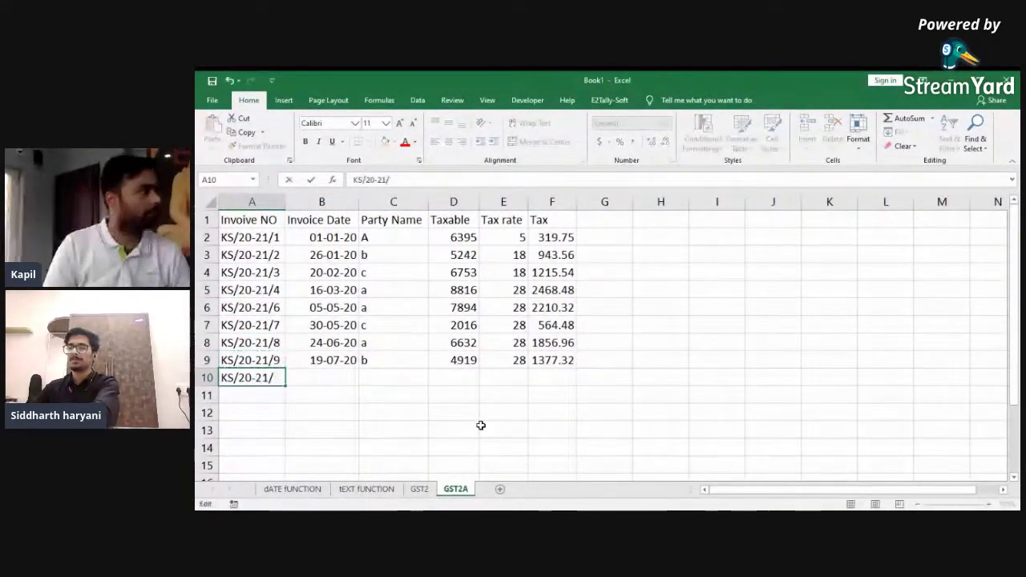
pyautogui.write('10')
pyautogui.press('Return')
# Set the new invoice's date to the previous date plus 3 and party name 'a'.
pyautogui.press('Up')
pyautogui.press('Right')
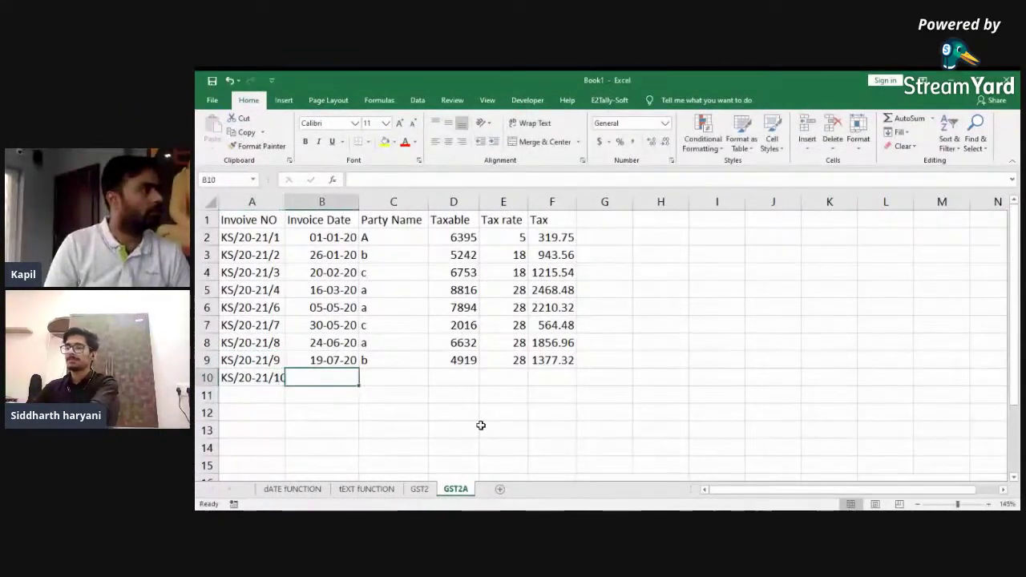
pyautogui.write('+')
pyautogui.press('Up')
pyautogui.write('+3')
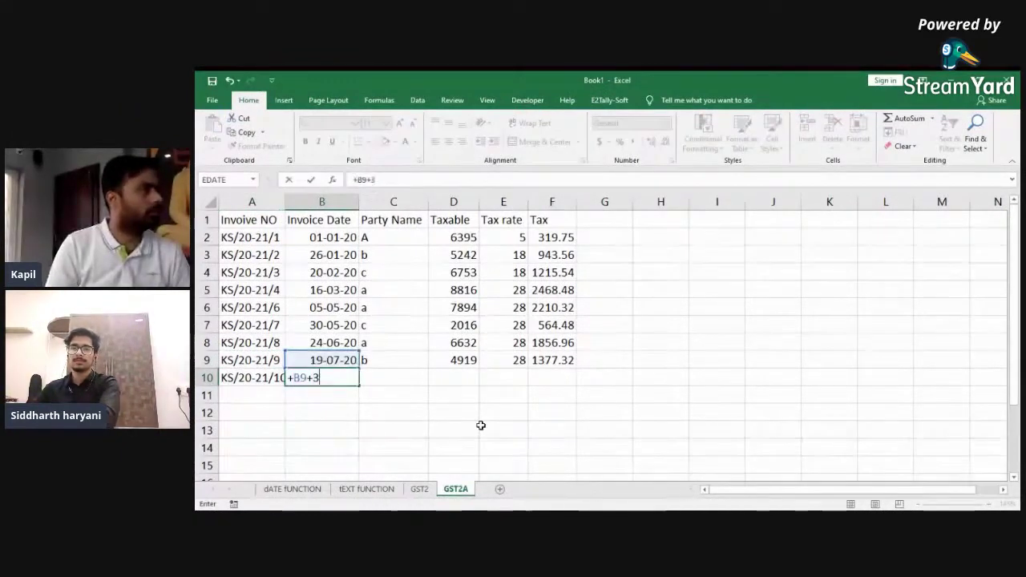
pyautogui.press('Return')
pyautogui.press('Up')
pyautogui.press('Right')
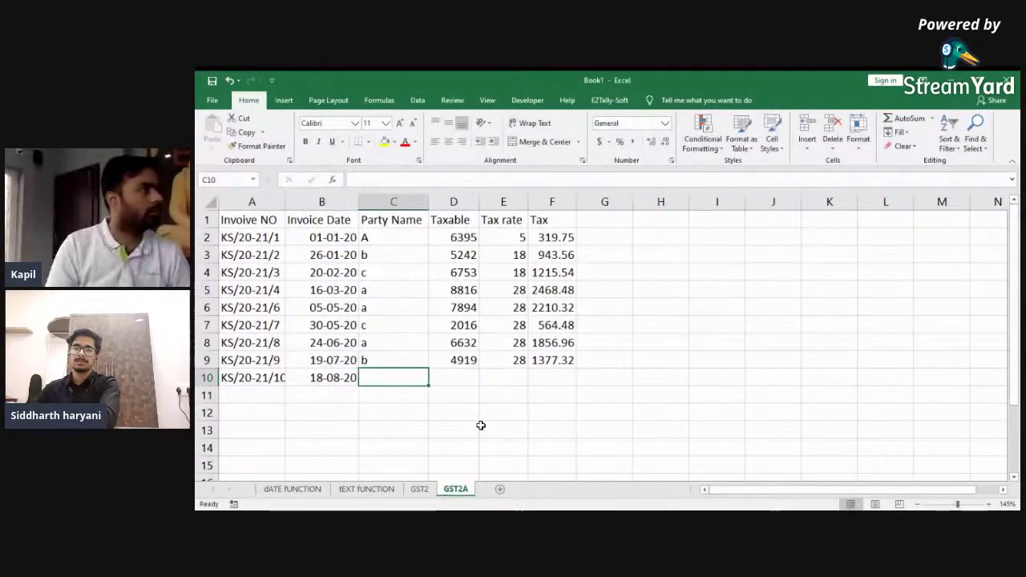
pyautogui.write('a')
pyautogui.press('Return')
# Make D10's taxable amount 105% of the previous invoice's taxable value.
pyautogui.press('Up')
pyautogui.press('Right')
pyautogui.write('+')
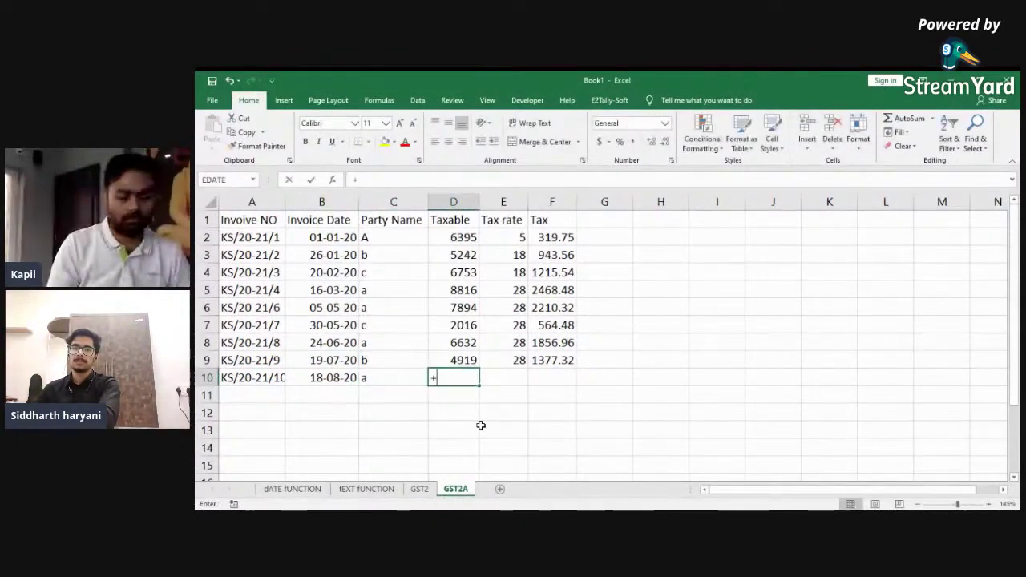
pyautogui.press('Up')
pyautogui.write('*1')
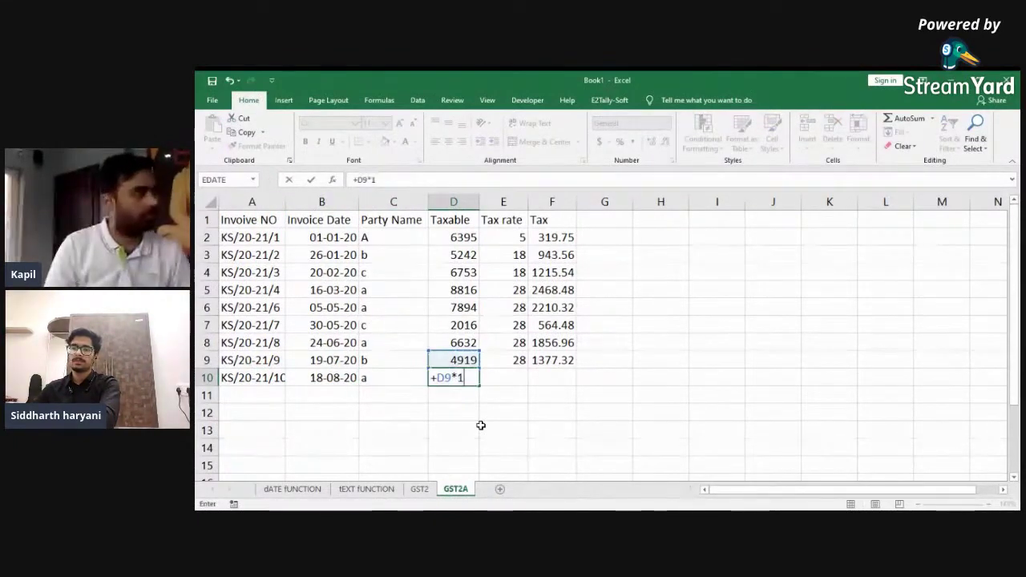
pyautogui.write('05%')
pyautogui.hotkey('ctrl', 'Return')
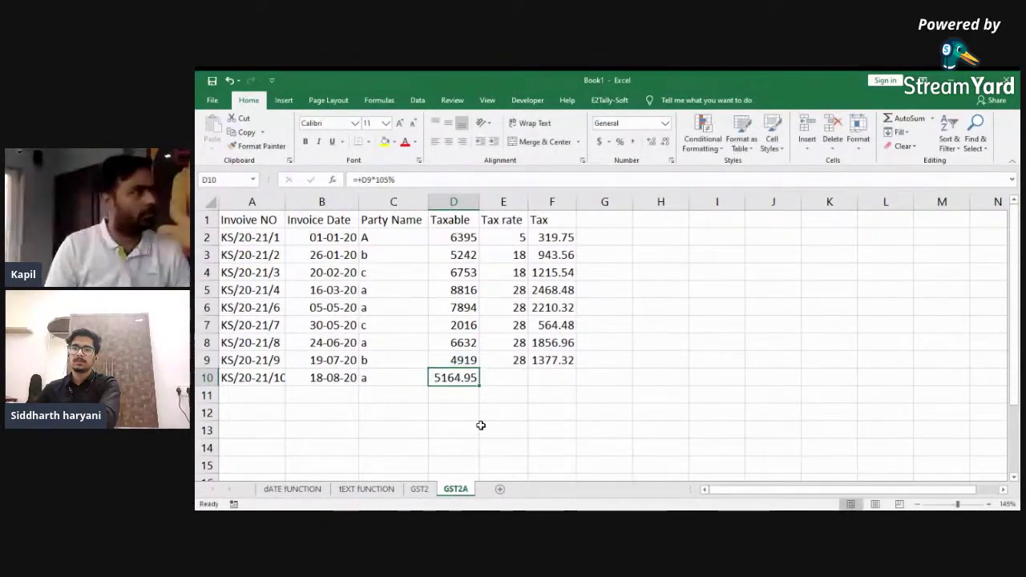
# Enter tax rate 5 in E10 and fill F10 with F9's tax value.
pyautogui.press('Right')
pyautogui.write('5')
pyautogui.press('Right')
pyautogui.press('Up')
pyautogui.hotkey('ctrl', 'c')
pyautogui.press('Down')
pyautogui.press('Return')
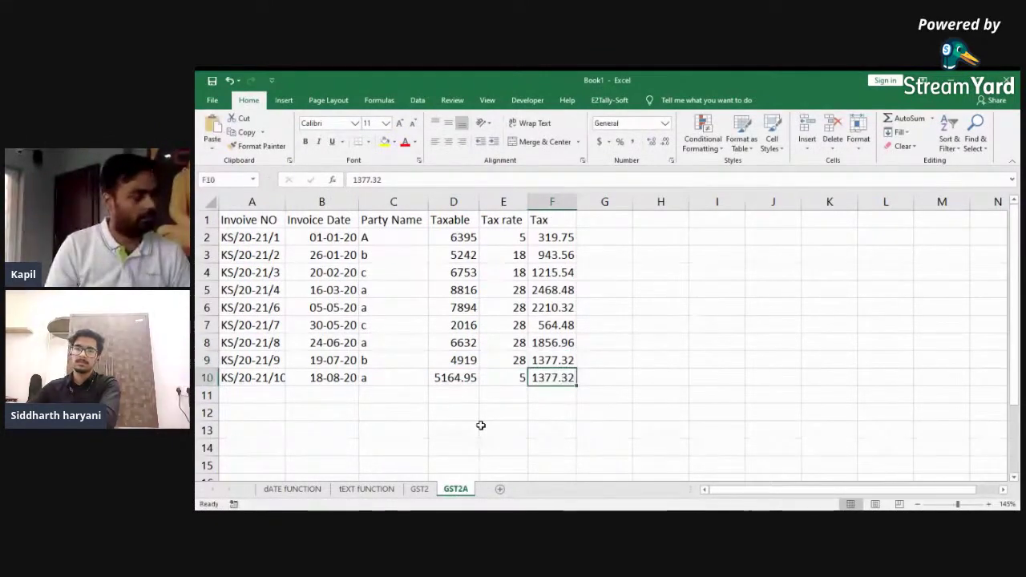
# Apply Comma Style to taxable amounts D2:D10, then show the GST2 sheet.
pyautogui.hotkey('ctrl', 'a')
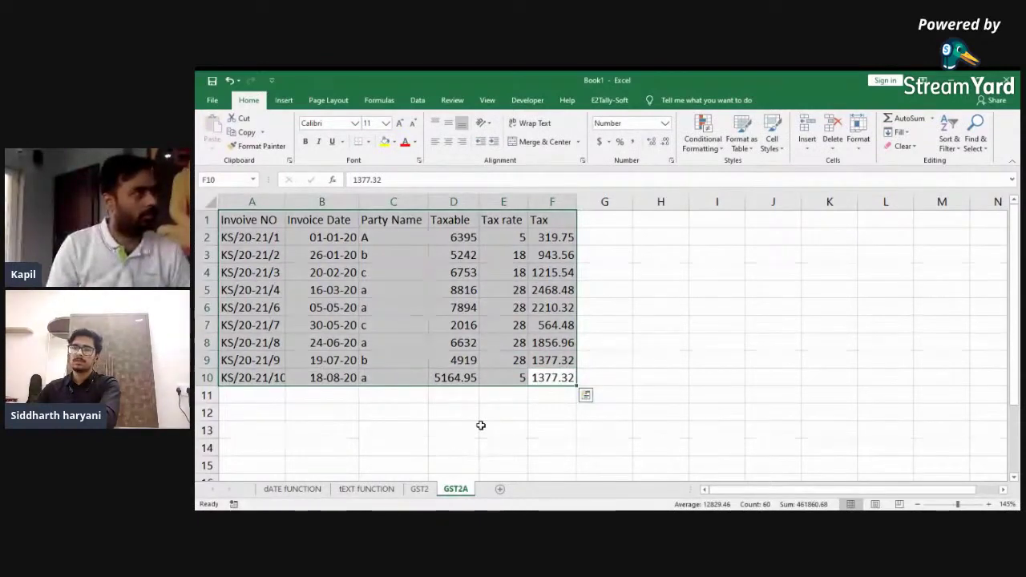
pyautogui.hotkey('ctrl', 'c')
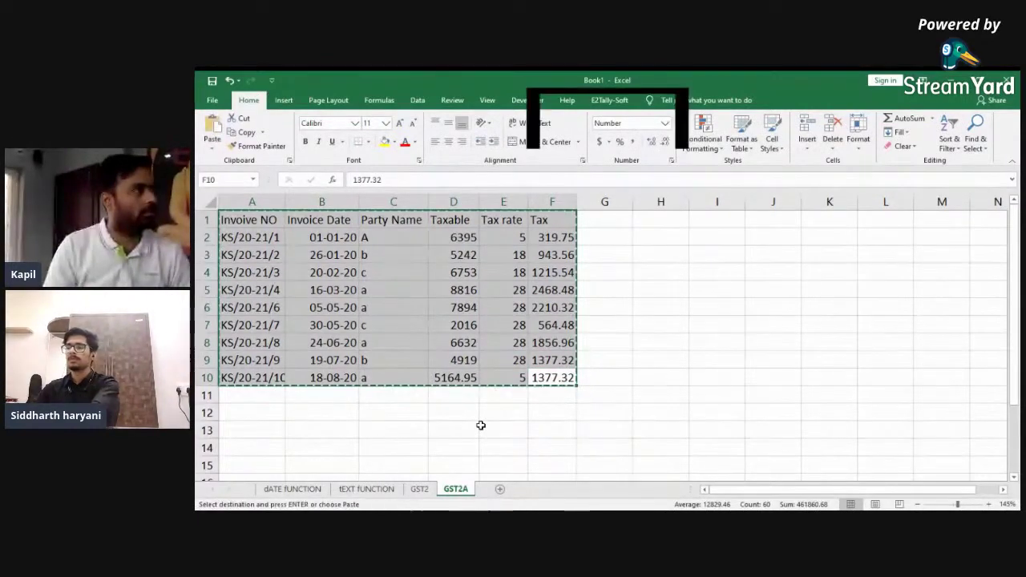
pyautogui.press('Escape')
pyautogui.press('Up')
pyautogui.press('Left')
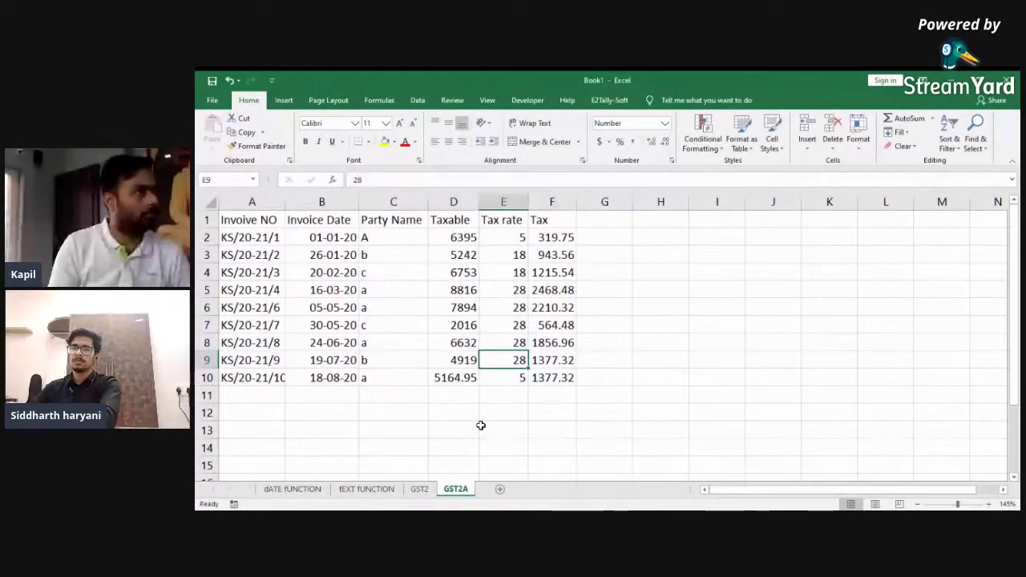
pyautogui.press('Left')
pyautogui.hotkey('ctrl', 'Up')
pyautogui.press('Down')
pyautogui.hotkey('ctrl', 'shift', 'Down')
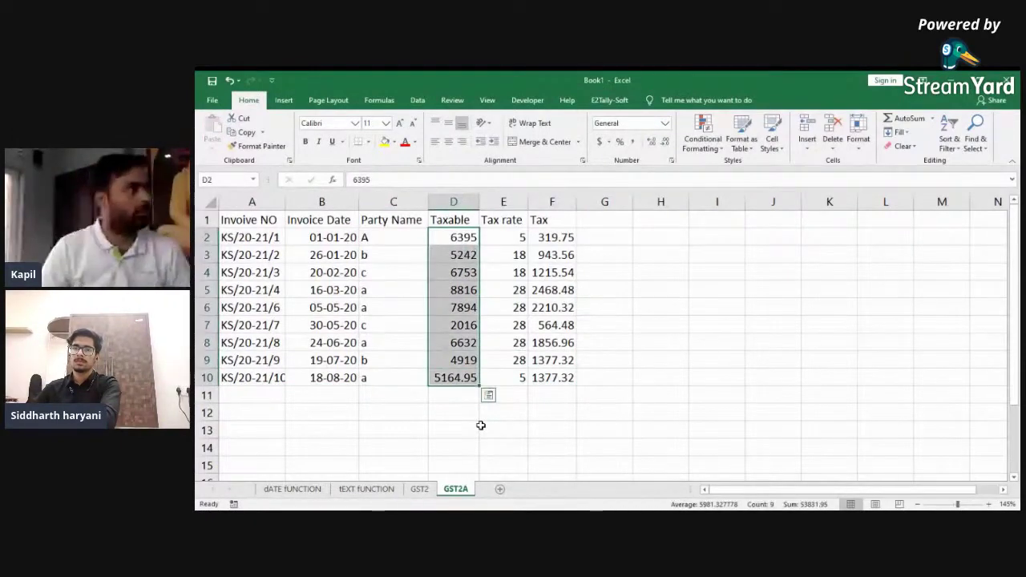
pyautogui.hotkey('ctrl', 'shift', '1')
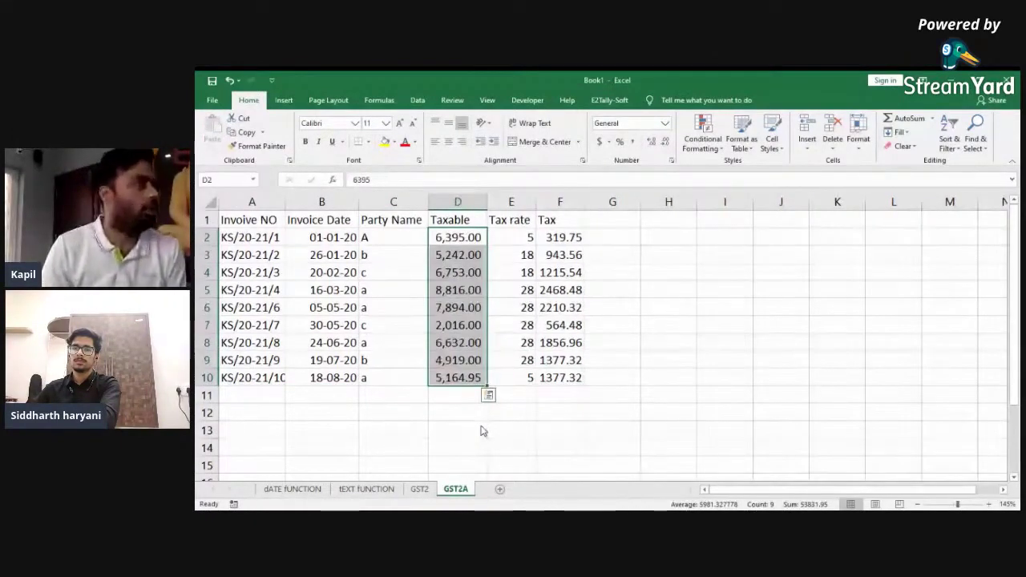
pyautogui.click(505, 448)
pyautogui.click(419, 491)
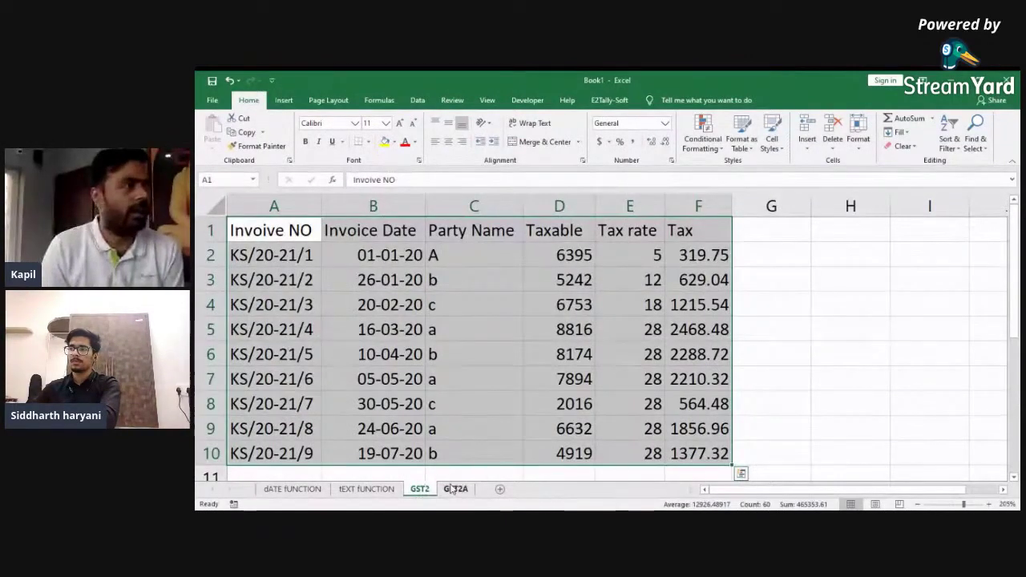
# Compare GST2A with GST2, inspecting GST2's taxable, tax rate, tax and invoice cells.
pyautogui.click(455, 489)
pyautogui.keyDown('ctrl'); pyautogui.scroll(1, 551, 424); pyautogui.keyUp('ctrl')
pyautogui.keyDown('ctrl'); pyautogui.scroll(1, 552, 424); pyautogui.keyUp('ctrl')
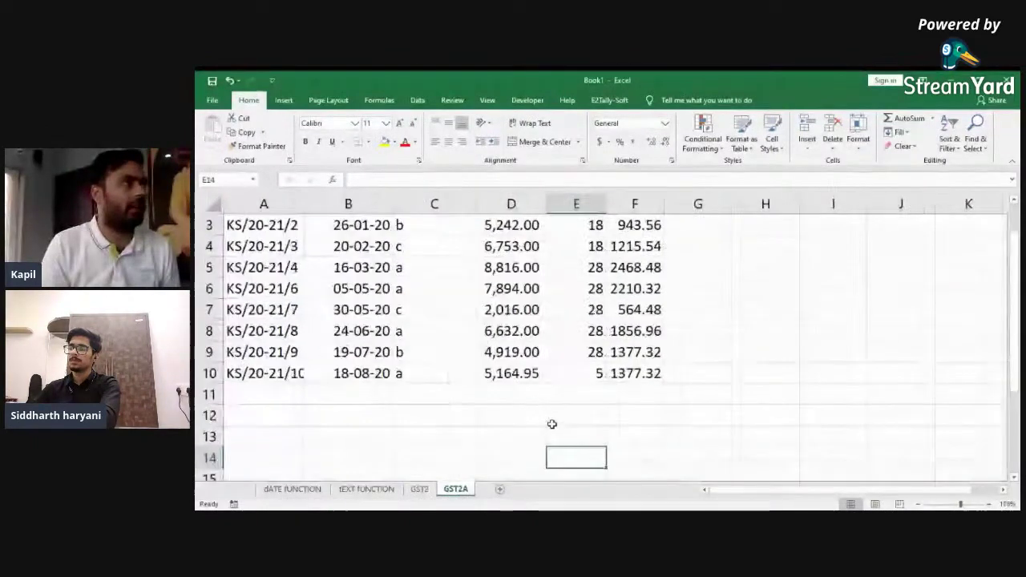
pyautogui.keyDown('ctrl'); pyautogui.scroll(1, 552, 424); pyautogui.keyUp('ctrl')
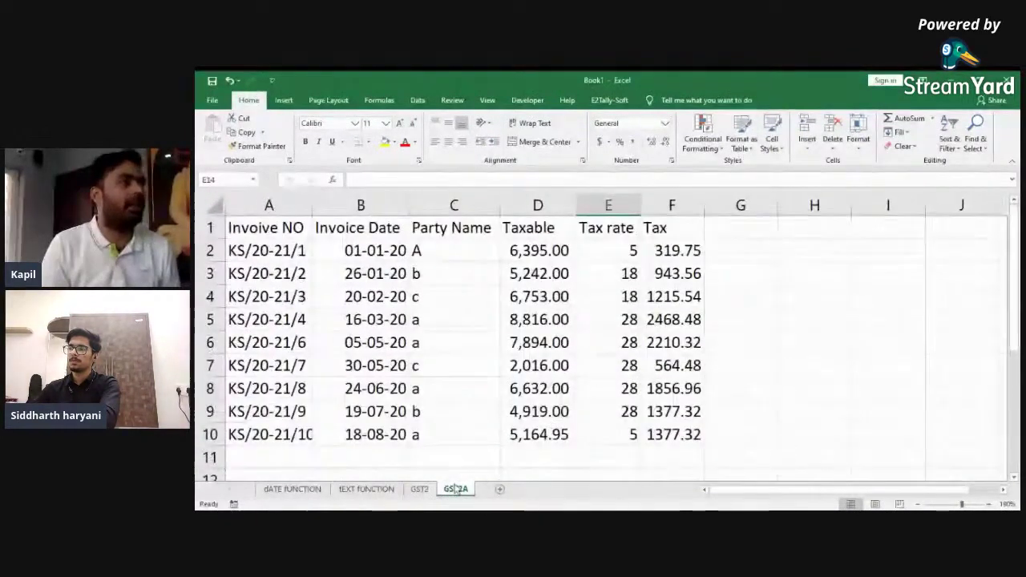
pyautogui.click(420, 489)
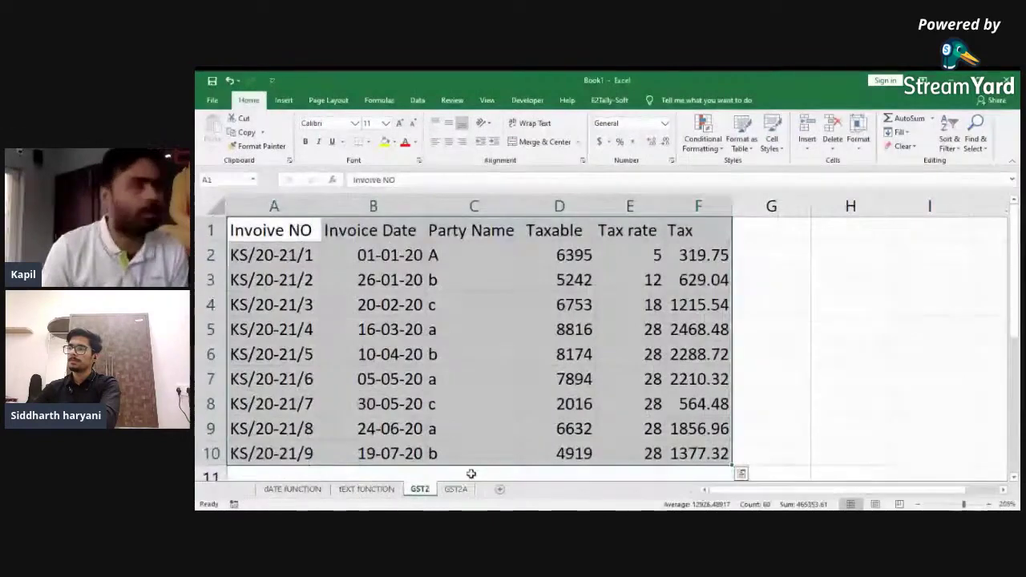
pyautogui.click(573, 411)
pyautogui.keyDown('ctrl'); pyautogui.scroll(4, 573, 412); pyautogui.keyUp('ctrl')
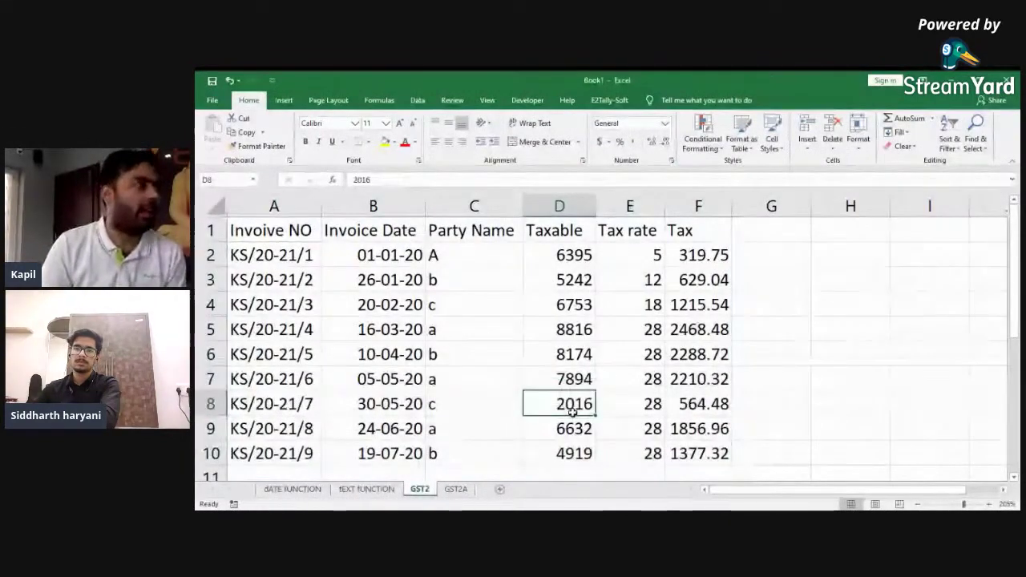
pyautogui.press('Up')
pyautogui.press('Up')
pyautogui.press('Right')
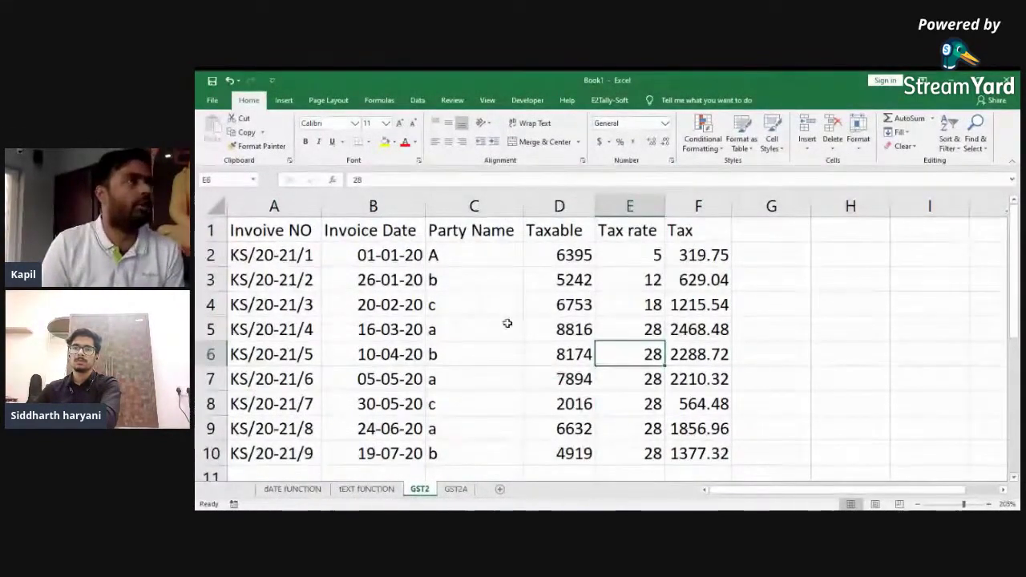
pyautogui.moveTo(678, 257); pyautogui.dragTo(678, 277)
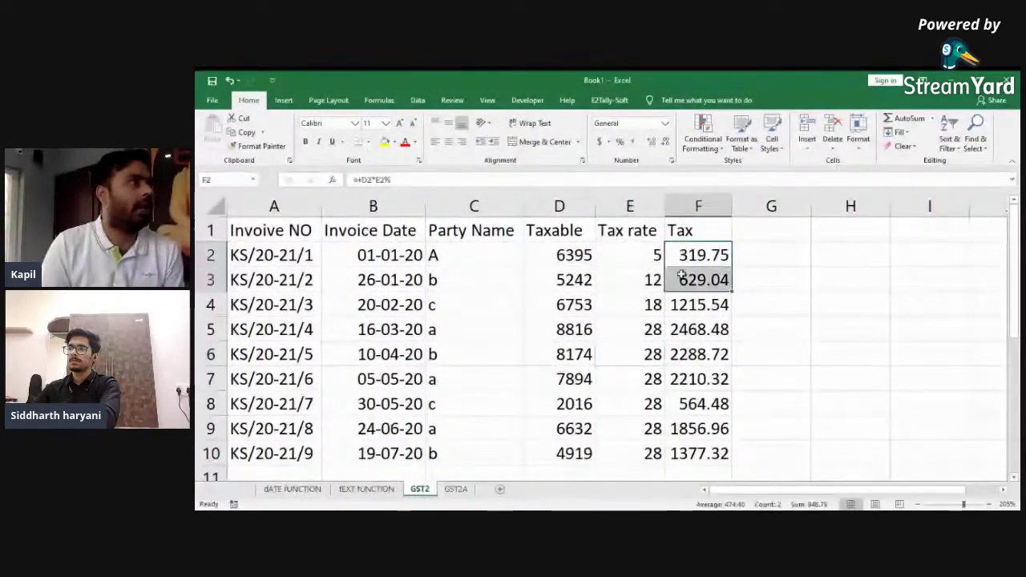
pyautogui.click(474, 262)
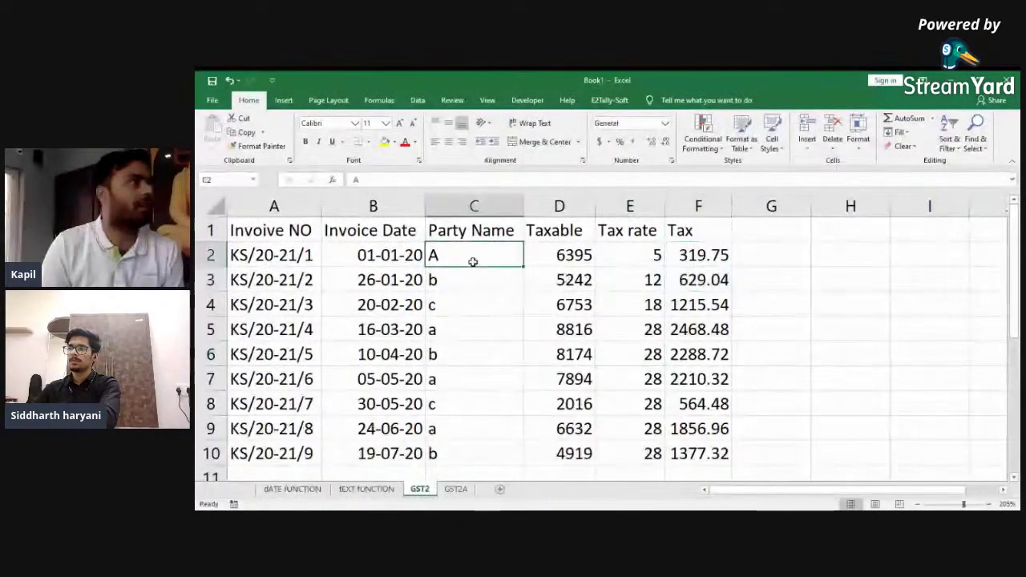
pyautogui.click(297, 261)
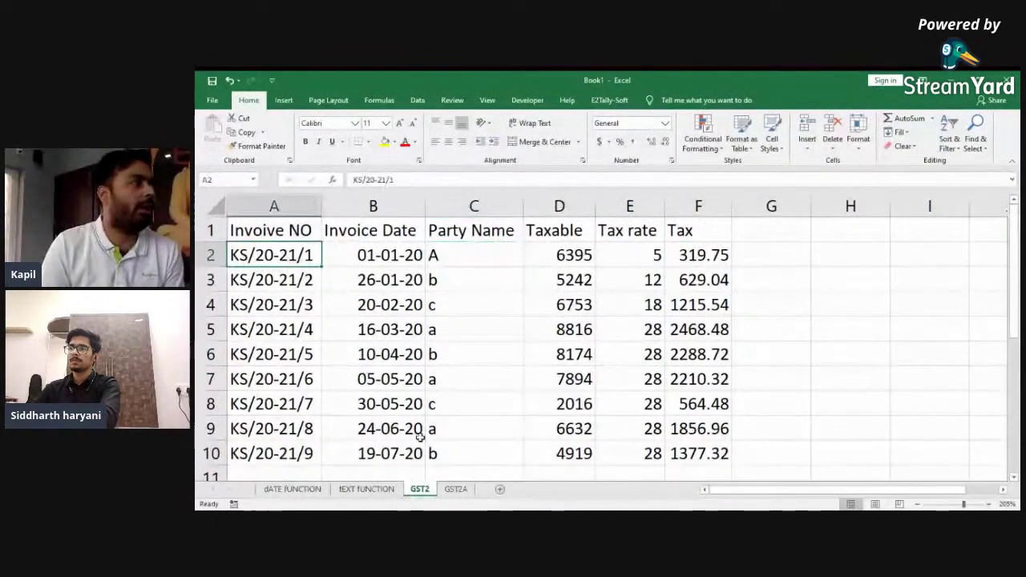
# Recheck GST2A, then on GST2 select invoice numbers A2:A10 and review row 2.
pyautogui.click(455, 489)
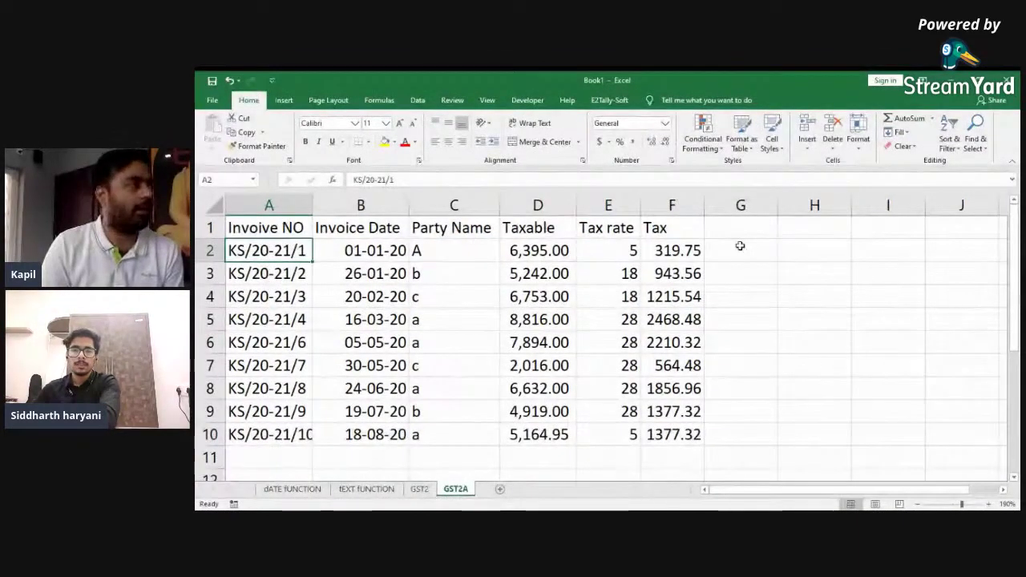
pyautogui.click(420, 491)
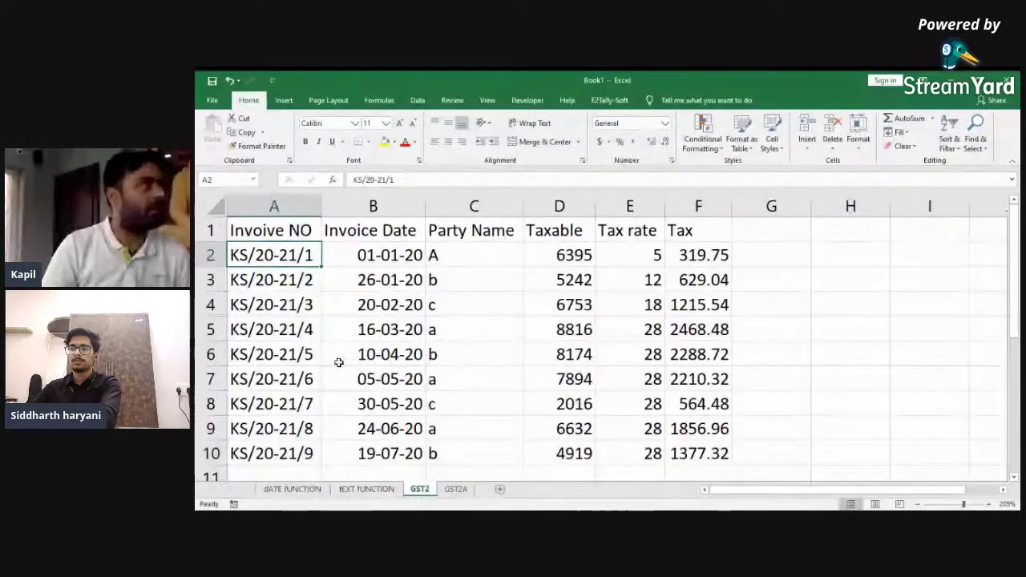
pyautogui.press('Right')
pyautogui.press('Right')
pyautogui.press('Right')
pyautogui.press('Right')
pyautogui.press('Right')
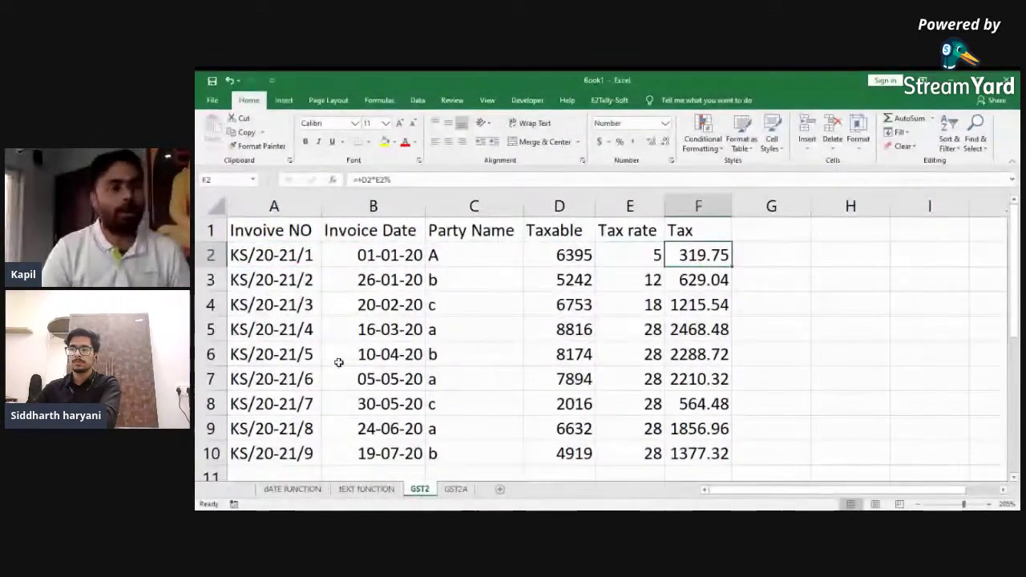
pyautogui.press('Right')
pyautogui.press('Home')
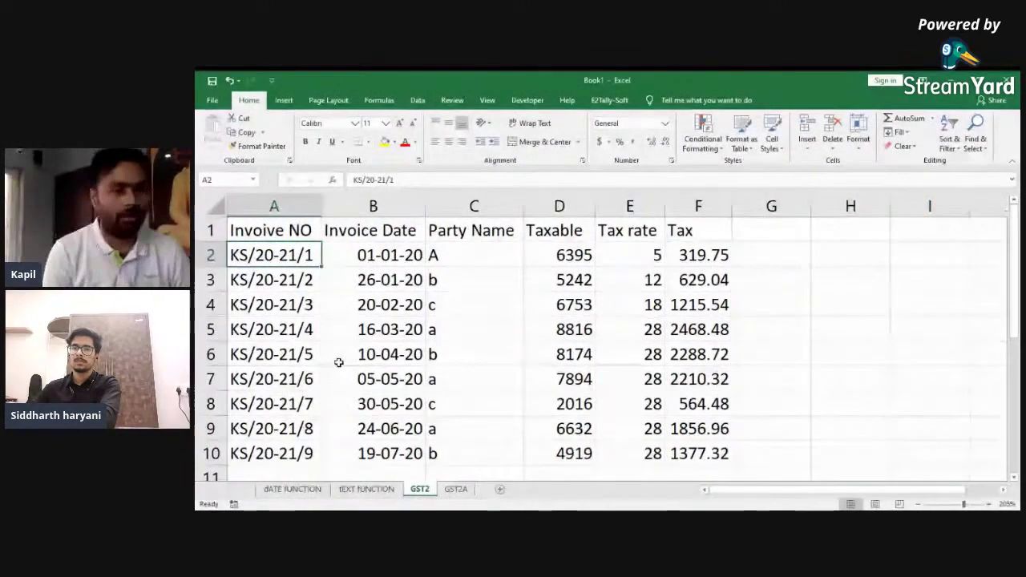
pyautogui.hotkey('ctrl', 'shift', 'Down')
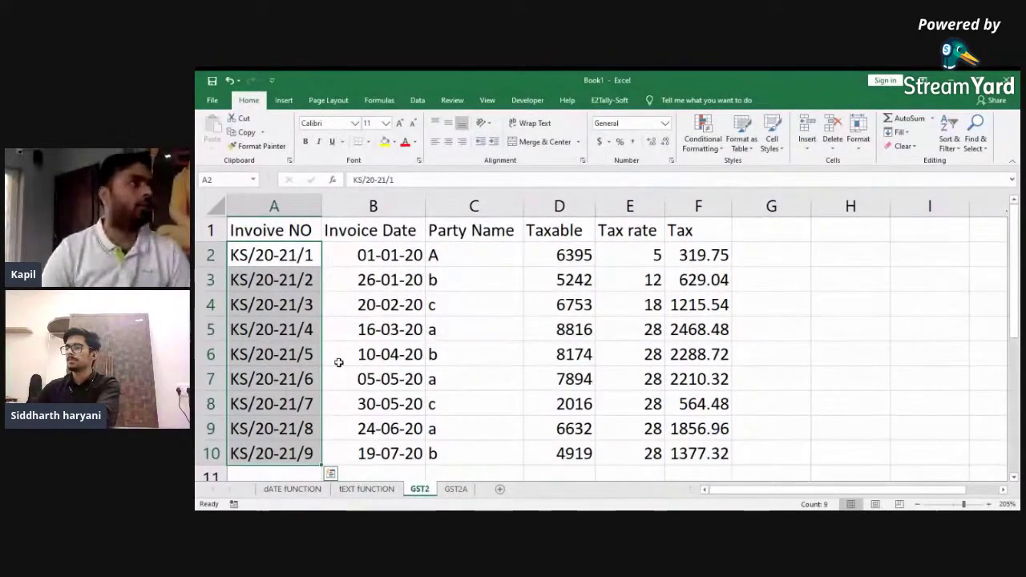
pyautogui.press('Right')
pyautogui.press('Right')
pyautogui.press('Right')
pyautogui.press('Right')
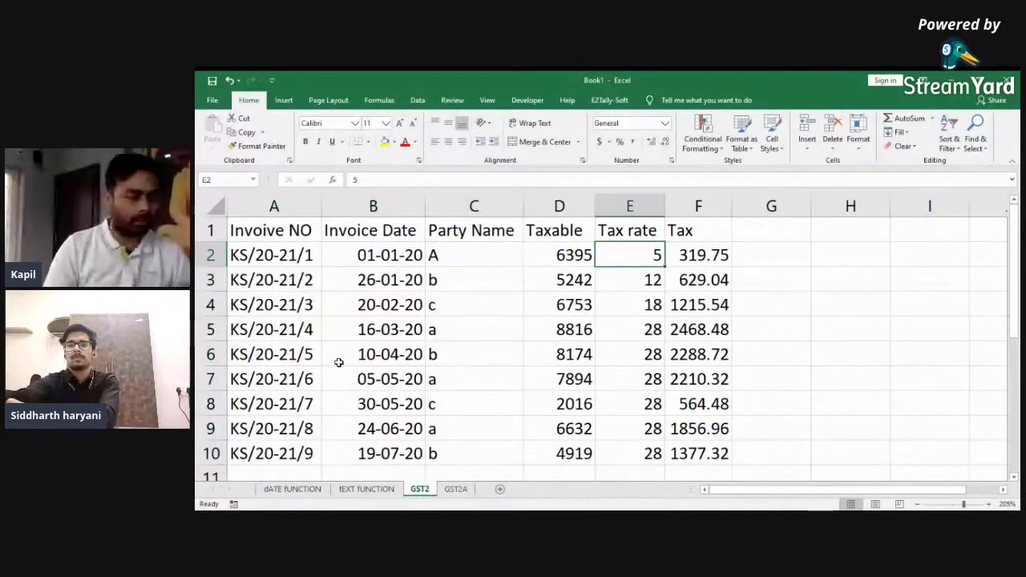
pyautogui.press('Right')
pyautogui.press('Right')
# In GST2 cell G2, build VLOOKUP(A2,GST2A!A1:F10, using GST2A's invoice table as the range.
pyautogui.write('+')
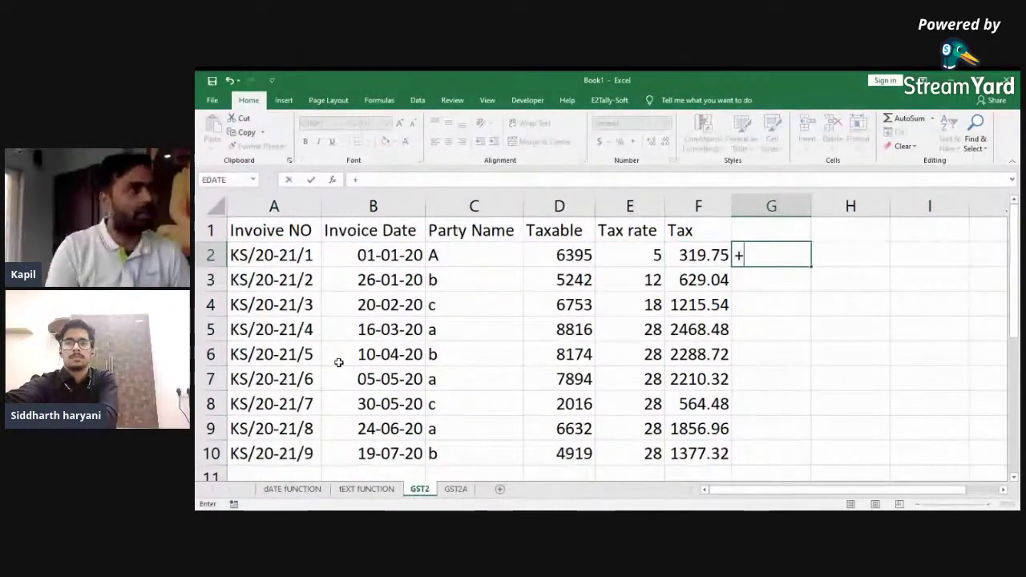
pyautogui.write('vl')
pyautogui.press('Tab')
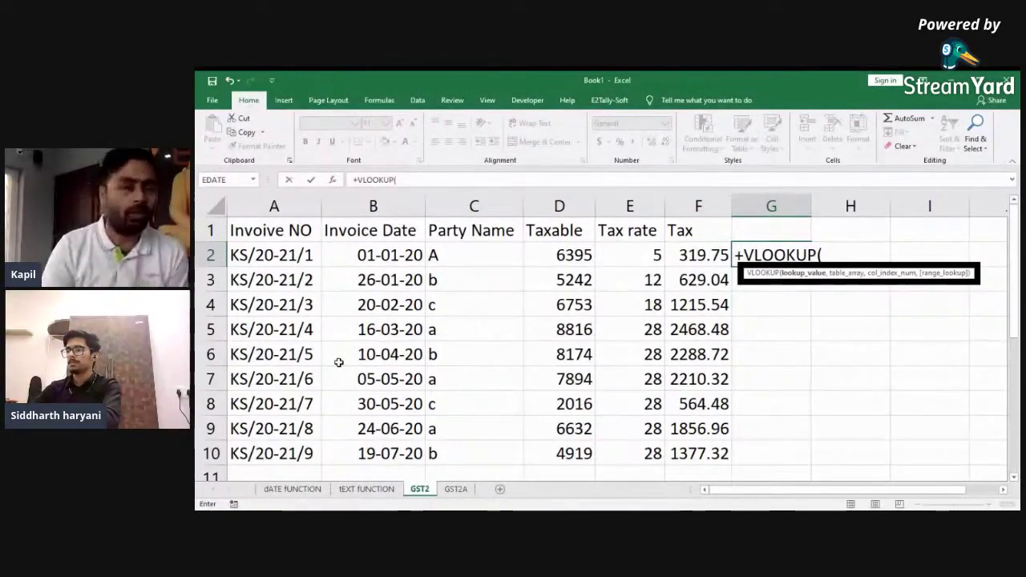
pyautogui.press('F2')
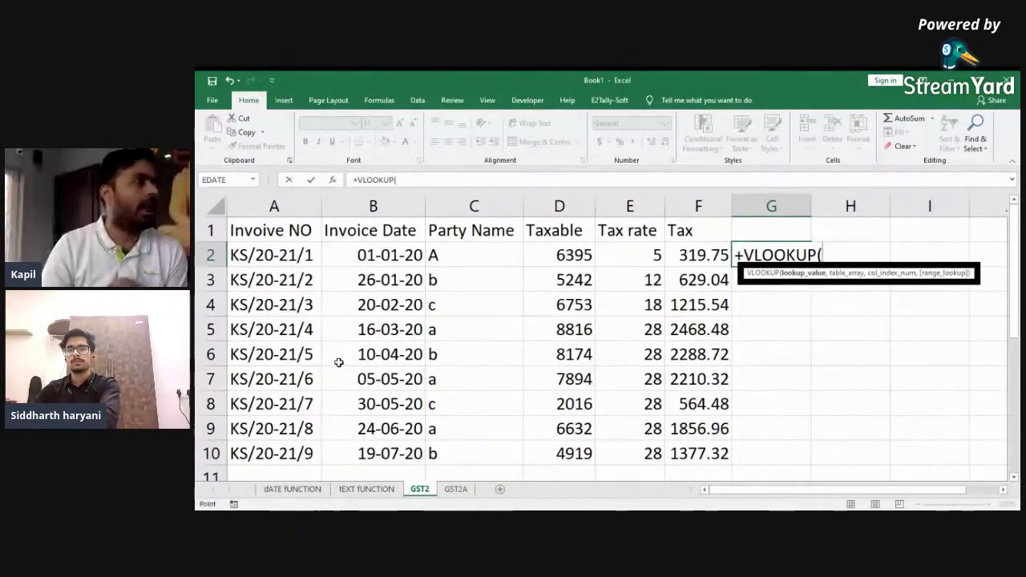
pyautogui.hotkey('ctrl', 'Left')
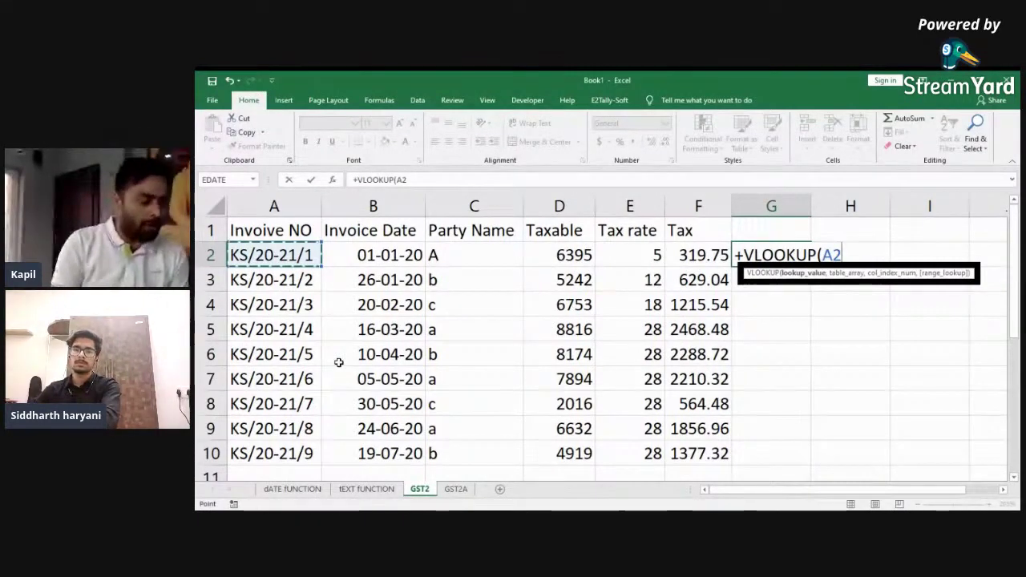
pyautogui.write(',')
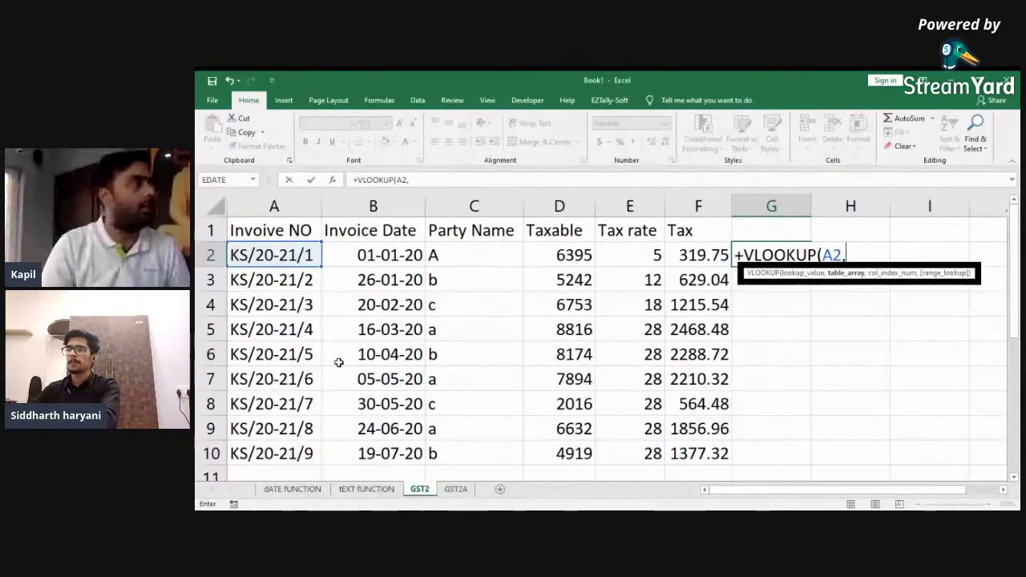
pyautogui.hotkey('ctrl', 'pagedown')
pyautogui.press('Up')
pyautogui.hotkey('ctrl', 'shift', 'End')
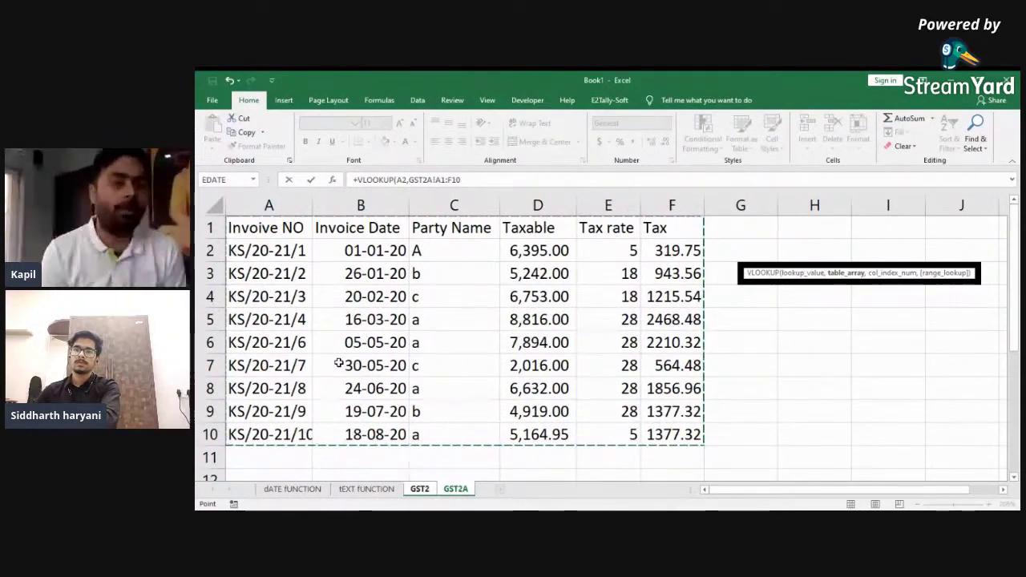
pyautogui.write(',6,0')
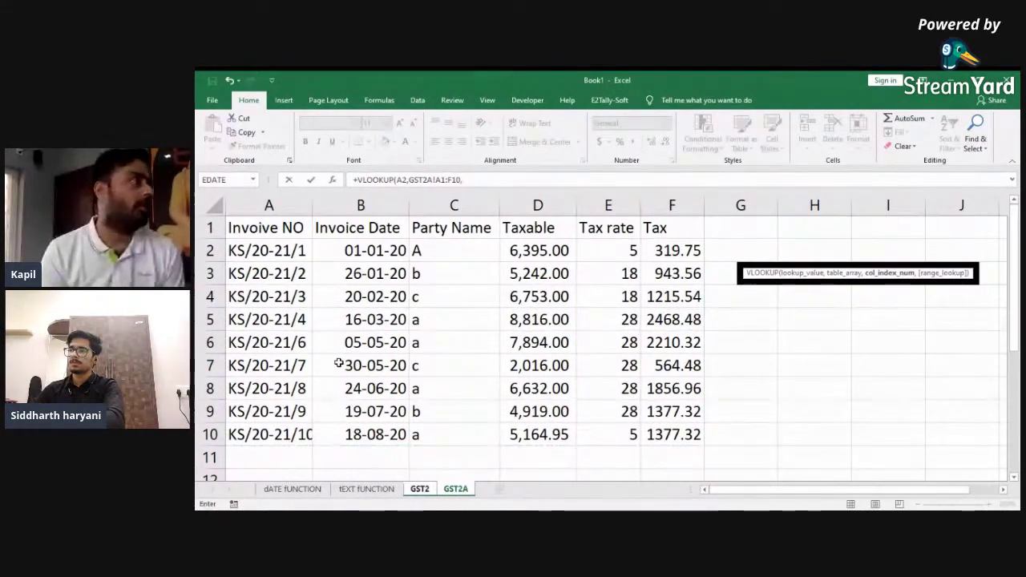
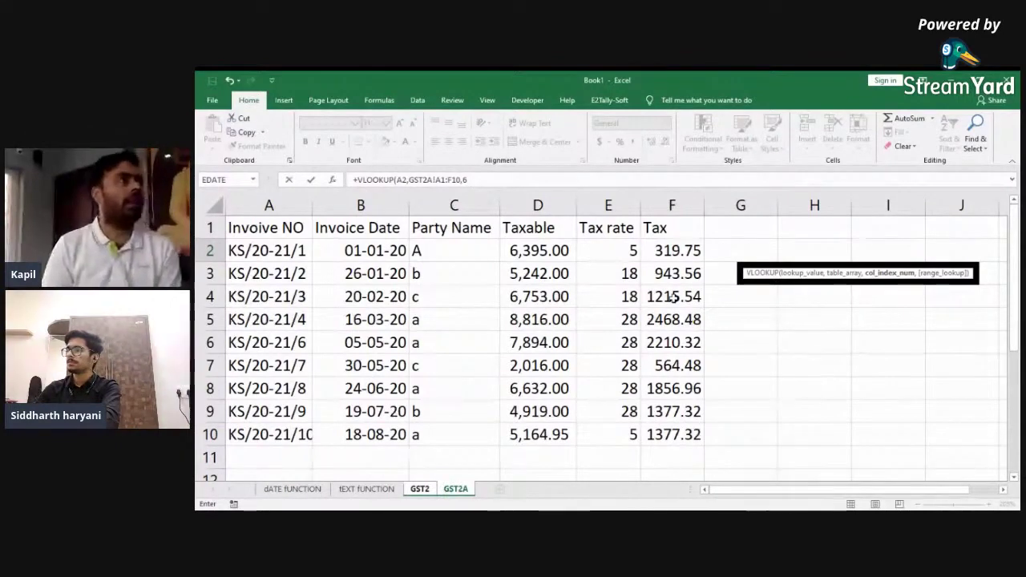
# Finish G2's VLOOKUP with exact match (,0) so it returns 319.75 for KS/20-21/1.
pyautogui.write(',0')
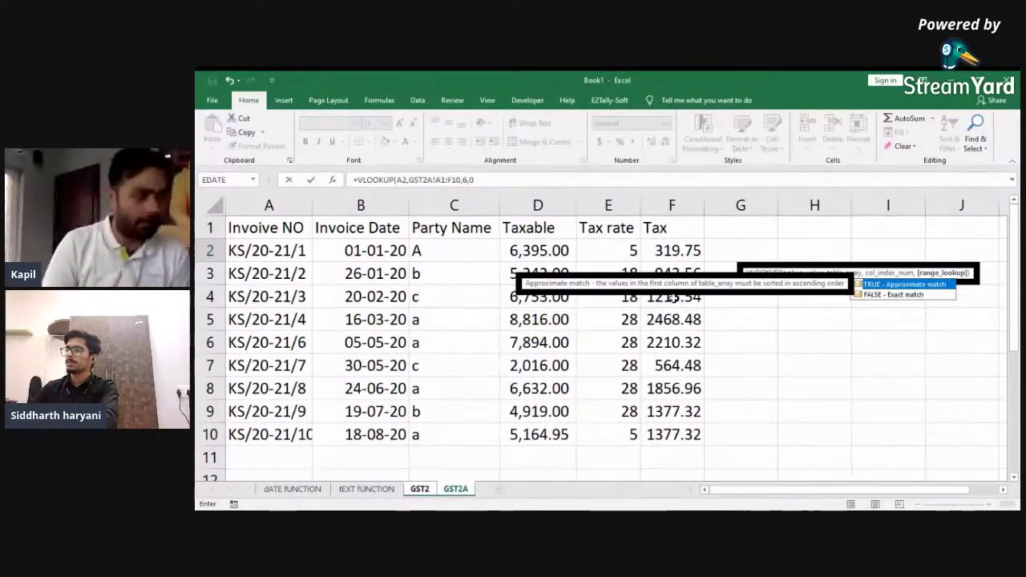
pyautogui.write(')')
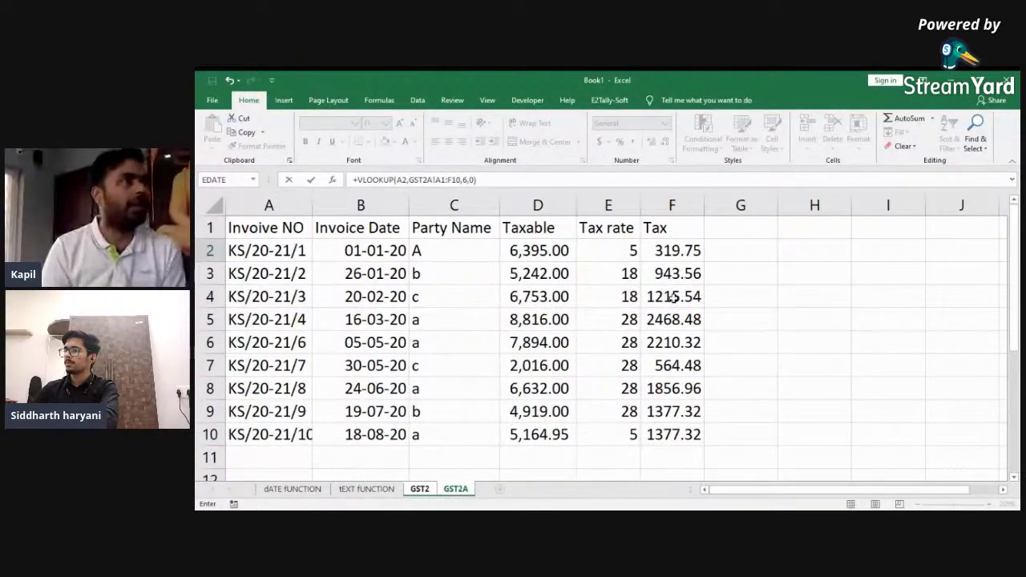
pyautogui.press('Return')
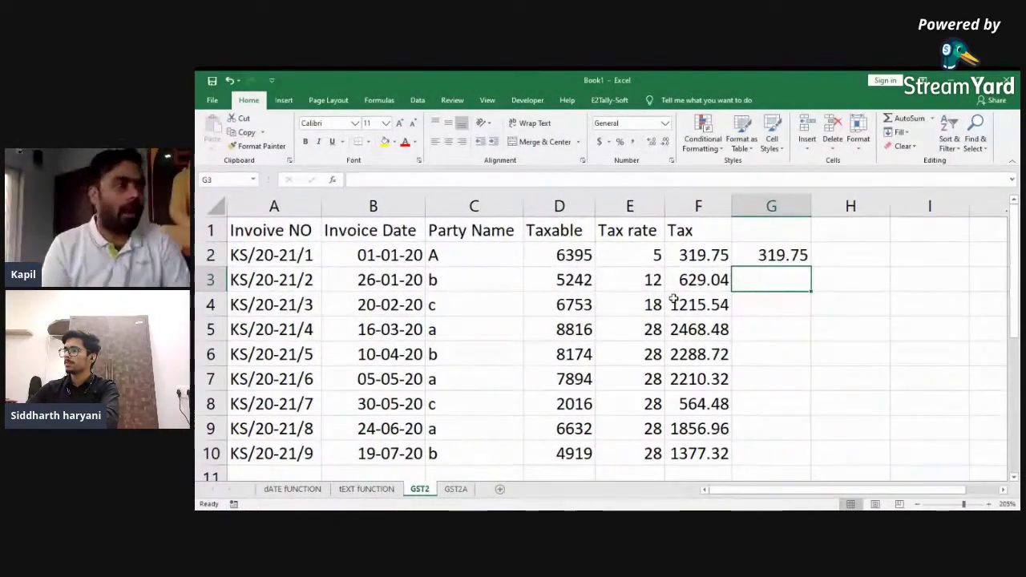
pyautogui.press('Up')
# Fill the VLOOKUP down G2:G10, showing 943.56 in G3 and #N/A in G6.
pyautogui.hotkey('shift', 'Down')
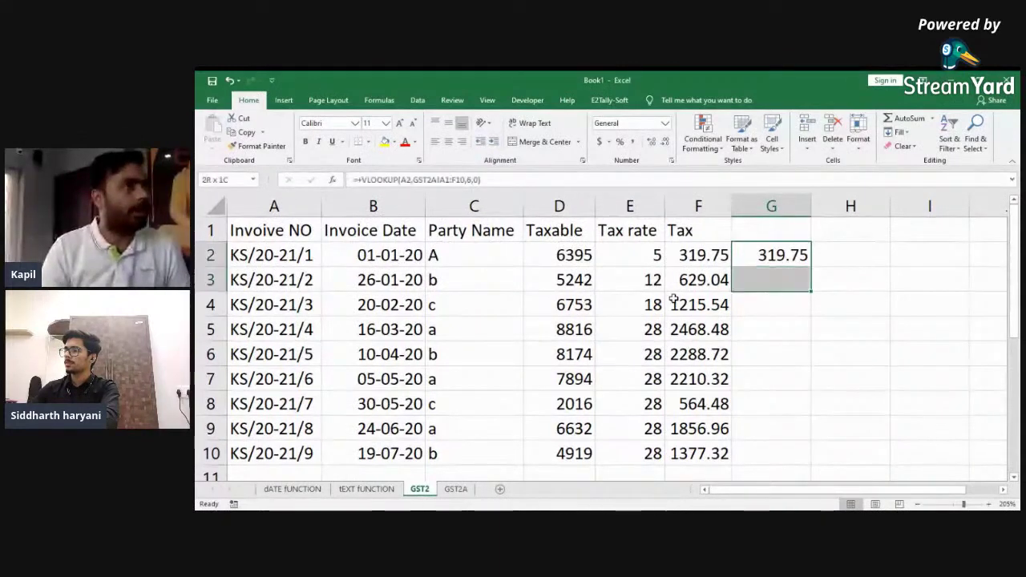
pyautogui.hotkey('shift', 'Down')
pyautogui.hotkey('shift', 'Down')
pyautogui.hotkey('shift', 'Down')
pyautogui.hotkey('shift', 'Down')
pyautogui.hotkey('shift', 'Down')
pyautogui.hotkey('shift', 'Down')
pyautogui.hotkey('shift', 'Down')
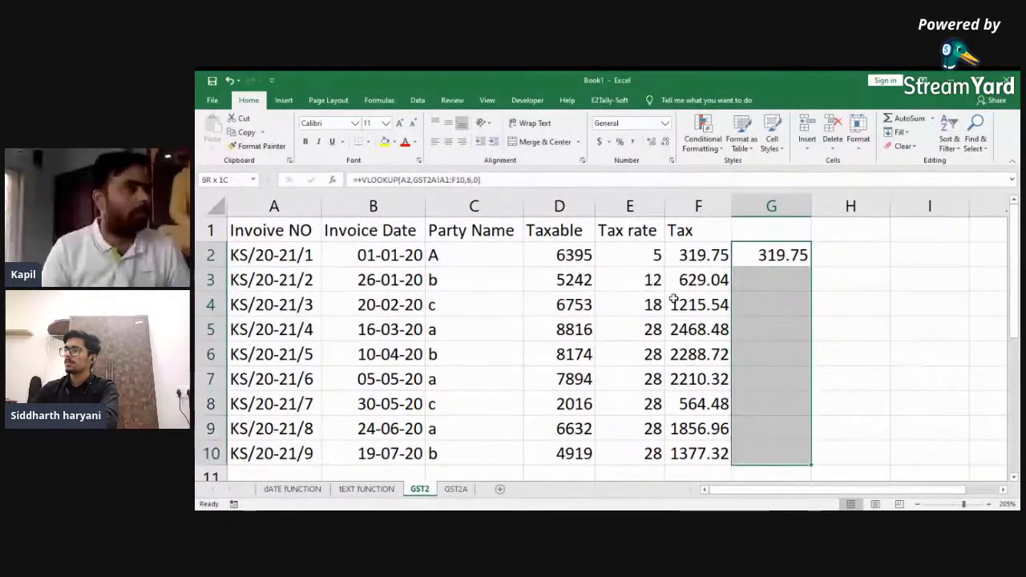
pyautogui.hotkey('ctrl', 'd')
pyautogui.press('Down')
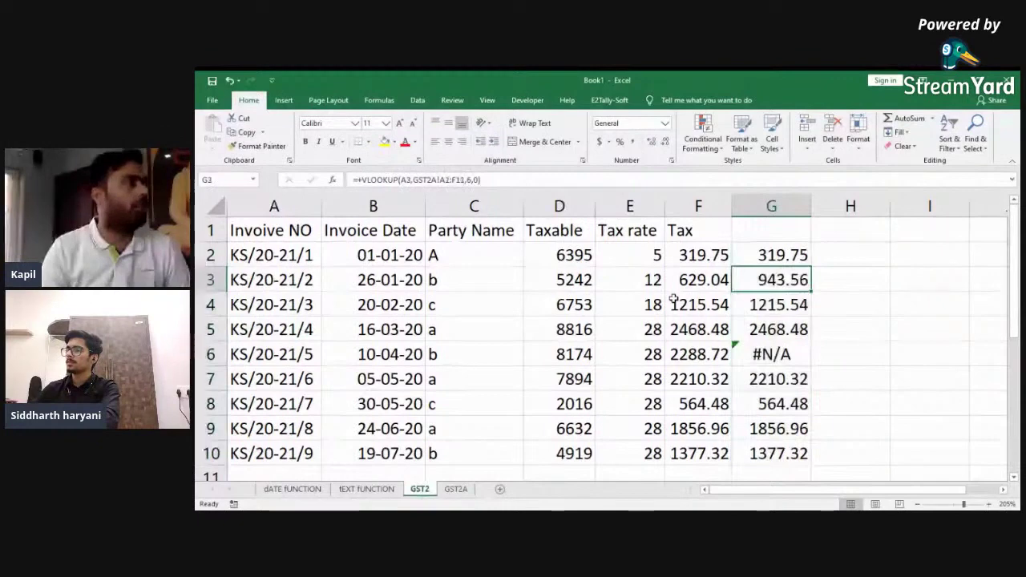
# Review row 3's invoice and tax rate, and the tax formula in F2.
pyautogui.press('Left')
pyautogui.press('Left')
pyautogui.press('Home')
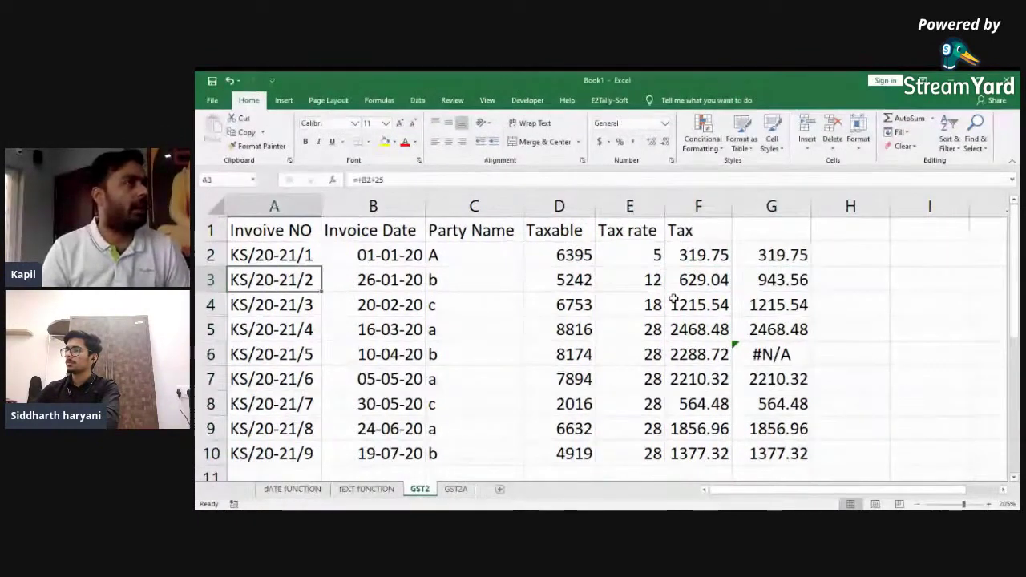
pyautogui.press('Right')
pyautogui.press('Right')
pyautogui.press('Right')
pyautogui.press('Right')
pyautogui.press('Up')
pyautogui.press('Right')
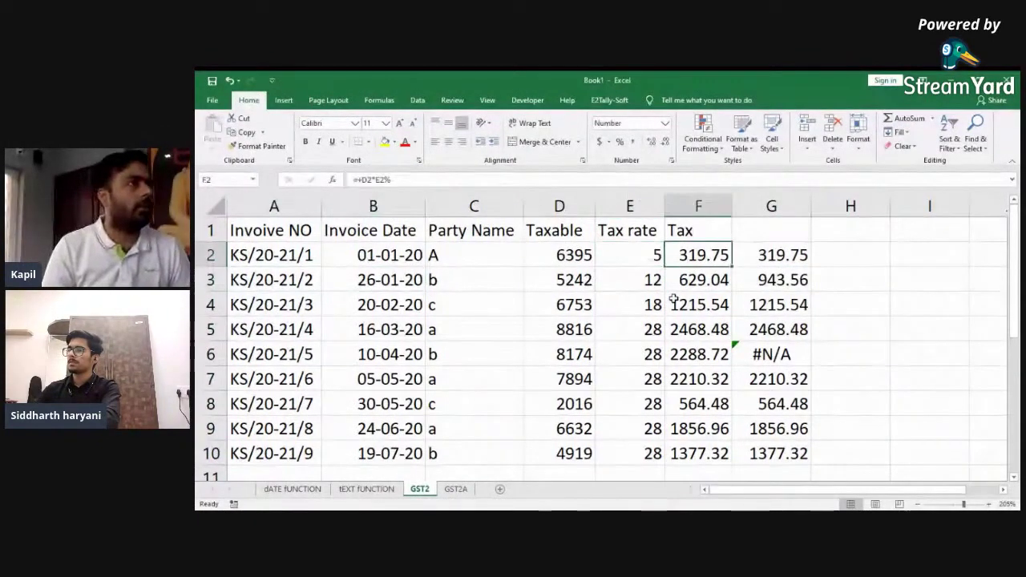
pyautogui.press('Right')
pyautogui.press('Right')
# Enter +G2=F2 in H2 to compare the looked-up tax with the own tax.
pyautogui.write('+')
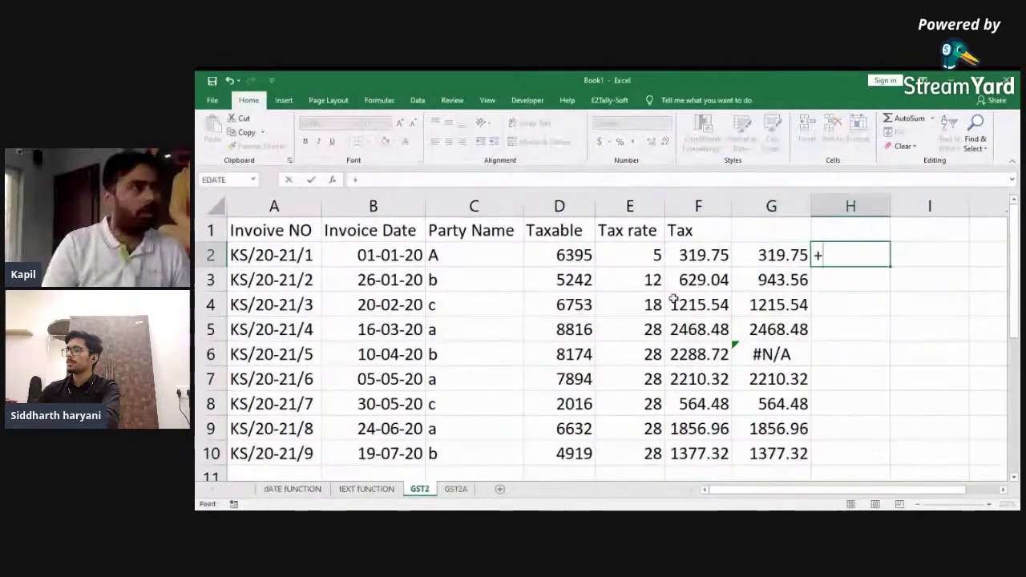
pyautogui.press('Left')
pyautogui.write('=')
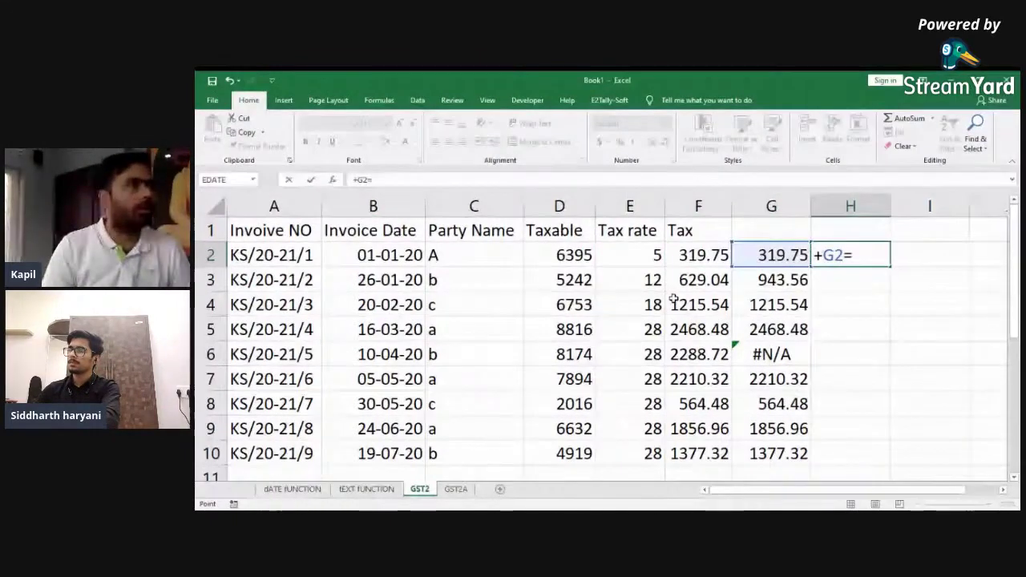
pyautogui.press('Left')
pyautogui.press('Left')
pyautogui.press('Return')
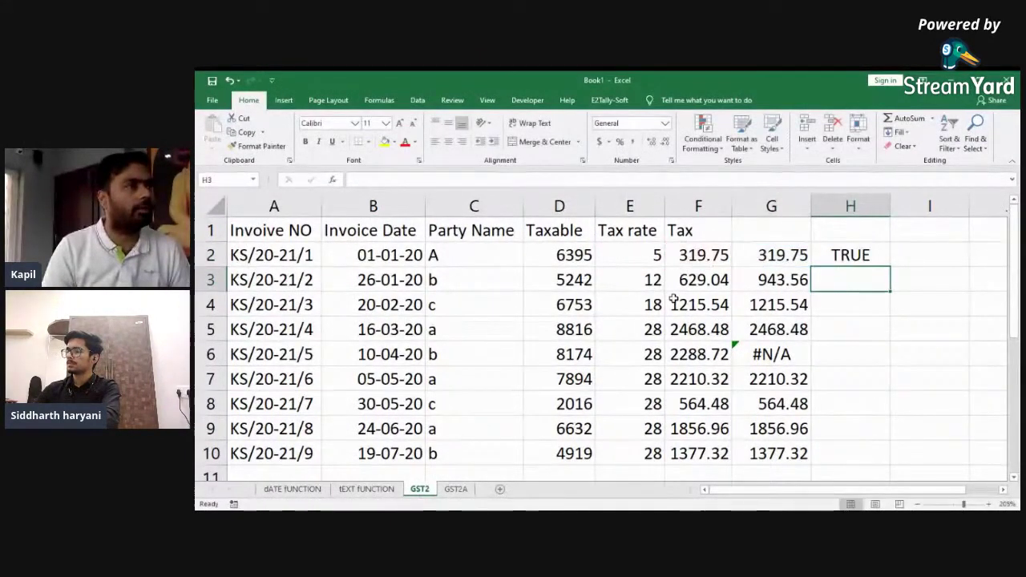
# Fill the comparison formula down H2:H10.
pyautogui.press('Left')
pyautogui.hotkey('ctrl', 'Down')
pyautogui.press('Right')
pyautogui.hotkey('ctrl', 'shift', 'Up')
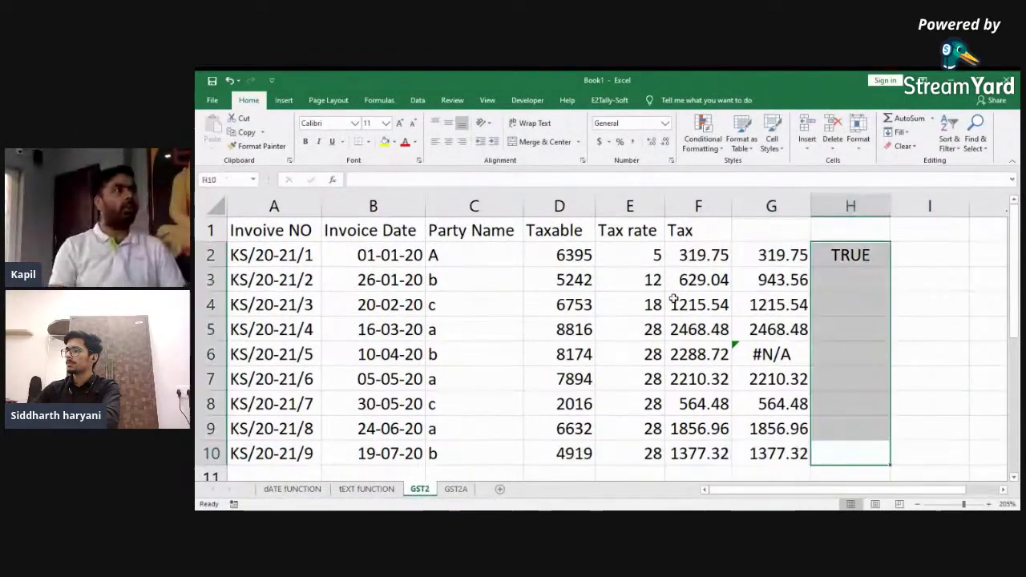
pyautogui.hotkey('ctrl', 'd')
# Check column H's results, including the #N/A lookup in row 6 and KS/20-21/2's tax.
pyautogui.hotkey('ctrl', 'Up')
pyautogui.press('Down')
pyautogui.press('Down')
pyautogui.press('Down')
pyautogui.press('Down')
pyautogui.press('Left')
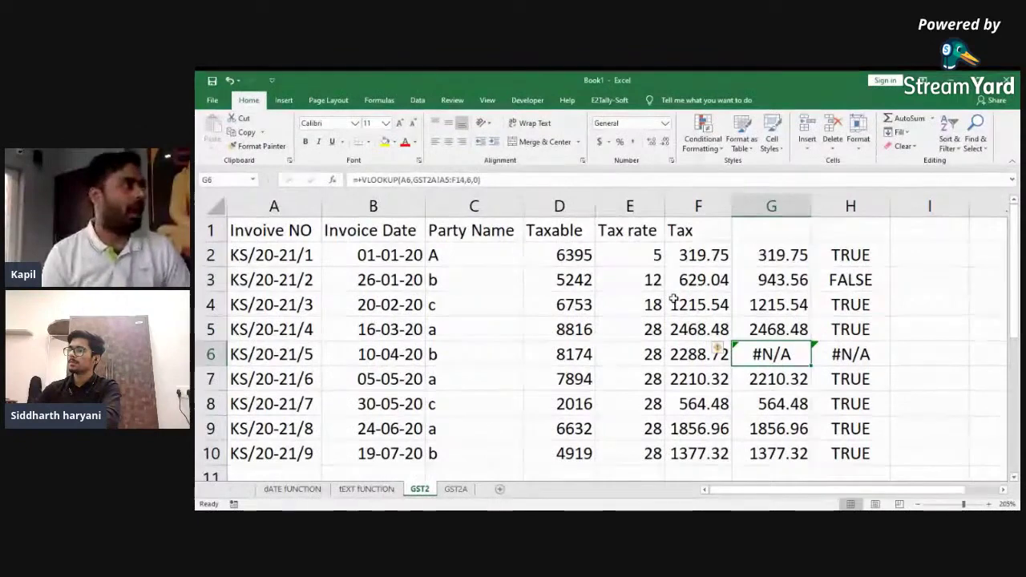
pyautogui.press('Up')
pyautogui.press('Up')
pyautogui.press('Up')
pyautogui.press('Left')
pyautogui.press('Left')
pyautogui.press('Left')
pyautogui.press('Left')
pyautogui.press('Left')
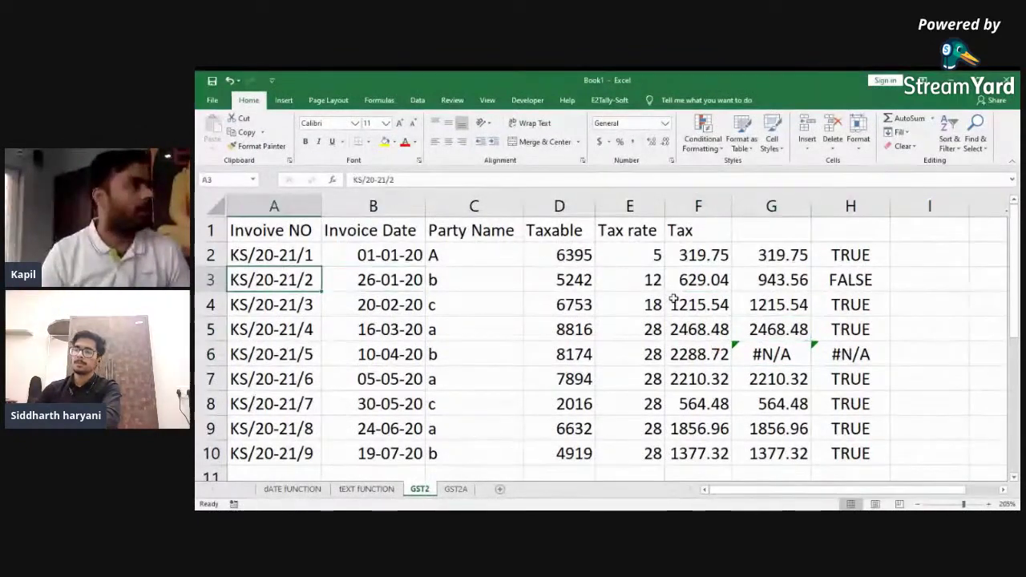
# Compare KS/20-21/2's tax on GST2A with the GST2 lookup results and invoice rows.
pyautogui.hotkey('ctrl', 'pagedown')
pyautogui.press('Down')
pyautogui.press('Right')
pyautogui.press('Right')
pyautogui.press('Right')
pyautogui.press('Right')
pyautogui.press('Right')
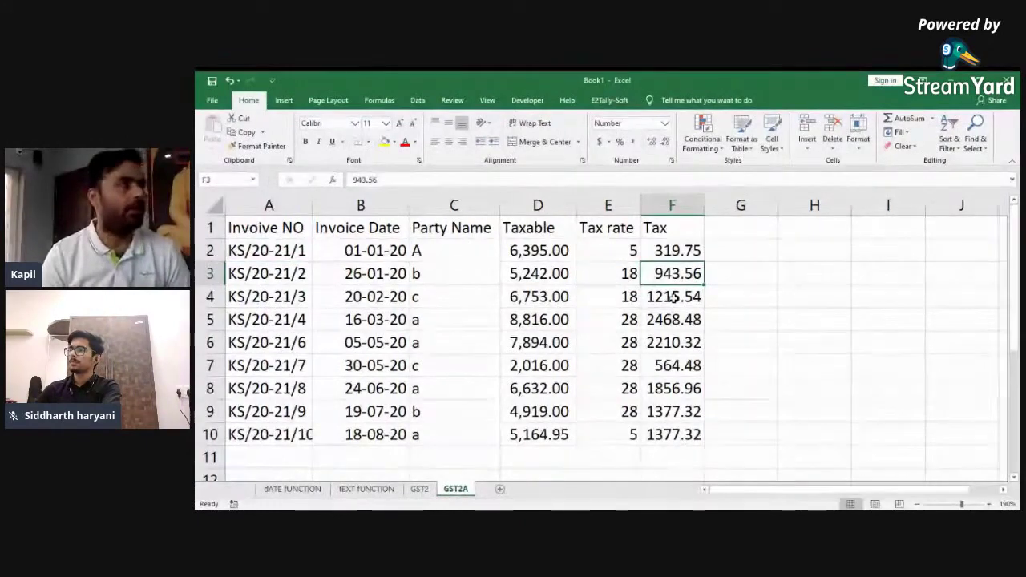
pyautogui.hotkey('ctrl', 'pageup')
pyautogui.press('Right')
pyautogui.press('Right')
pyautogui.press('Right')
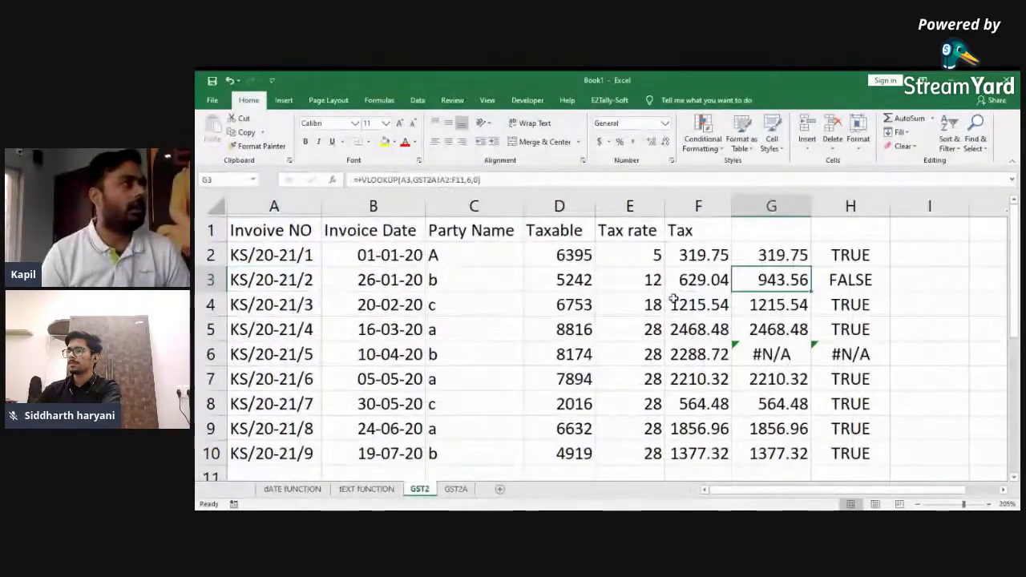
pyautogui.press('Down')
pyautogui.press('Down')
pyautogui.press('Down')
pyautogui.press('Down')
pyautogui.press('Left')
pyautogui.press('Left')
pyautogui.press('Home')
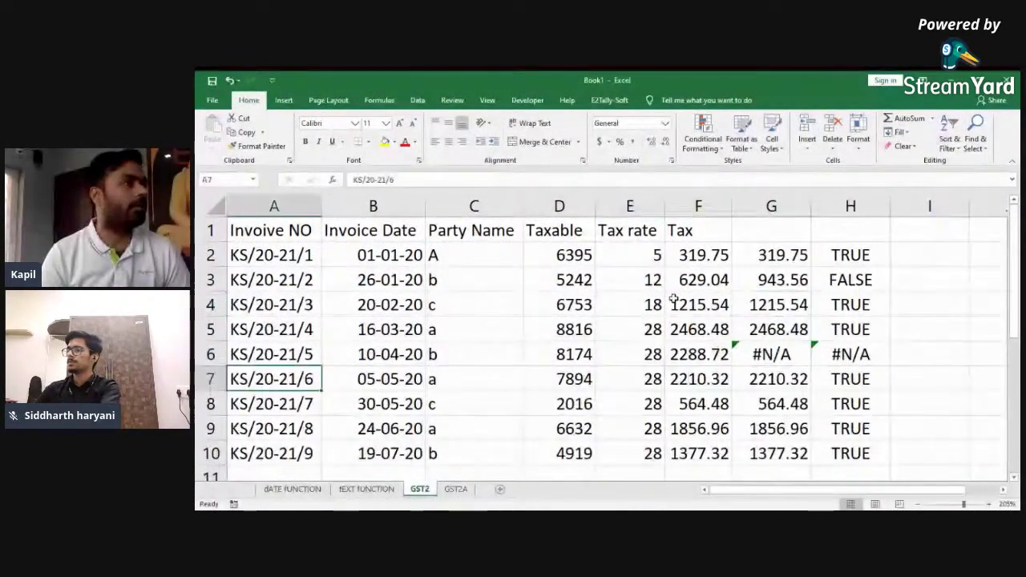
pyautogui.press('Up')
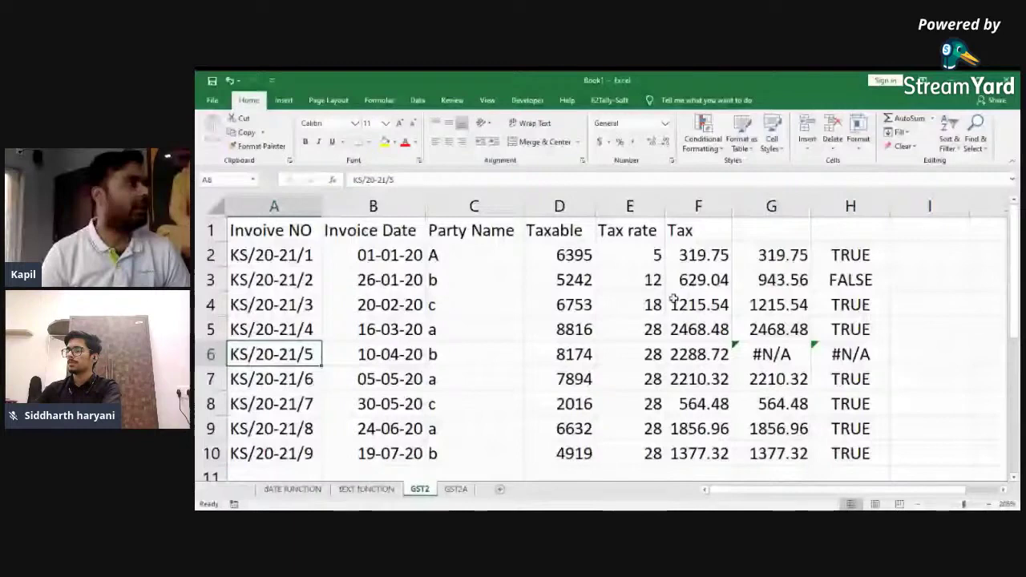
# Compare invoice numbers against GST2A and review the comparisons in H5 and H2.
pyautogui.hotkey('ctrl', 'pagedown')
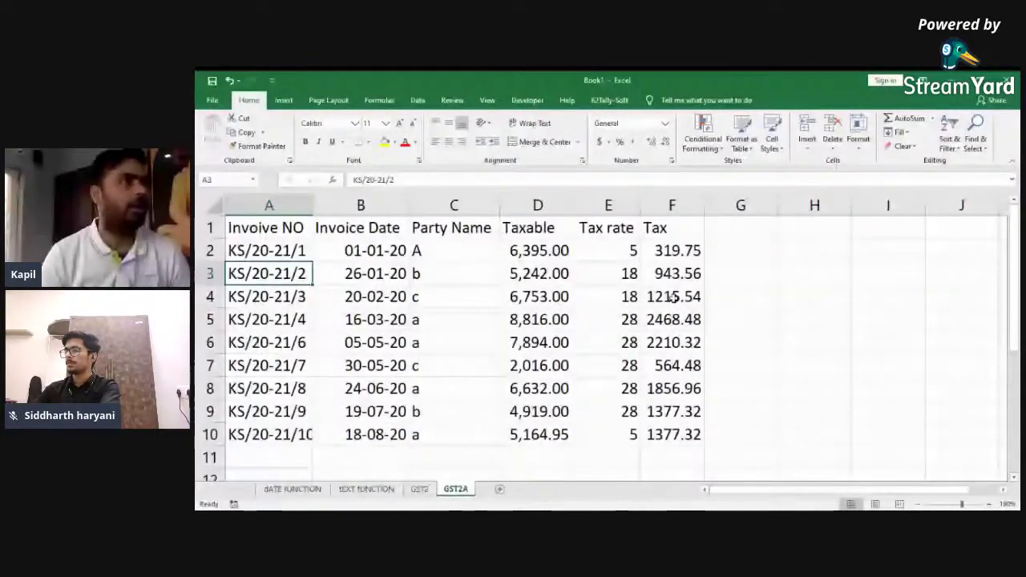
pyautogui.hotkey('ctrl', 'pageup')
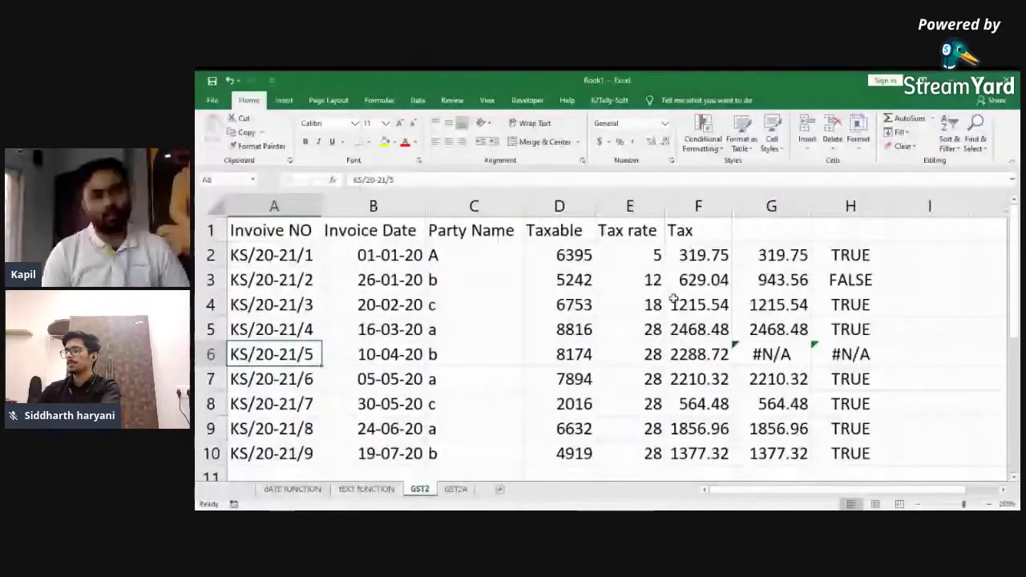
pyautogui.press('Up')
pyautogui.hotkey('ctrl', 'Right')
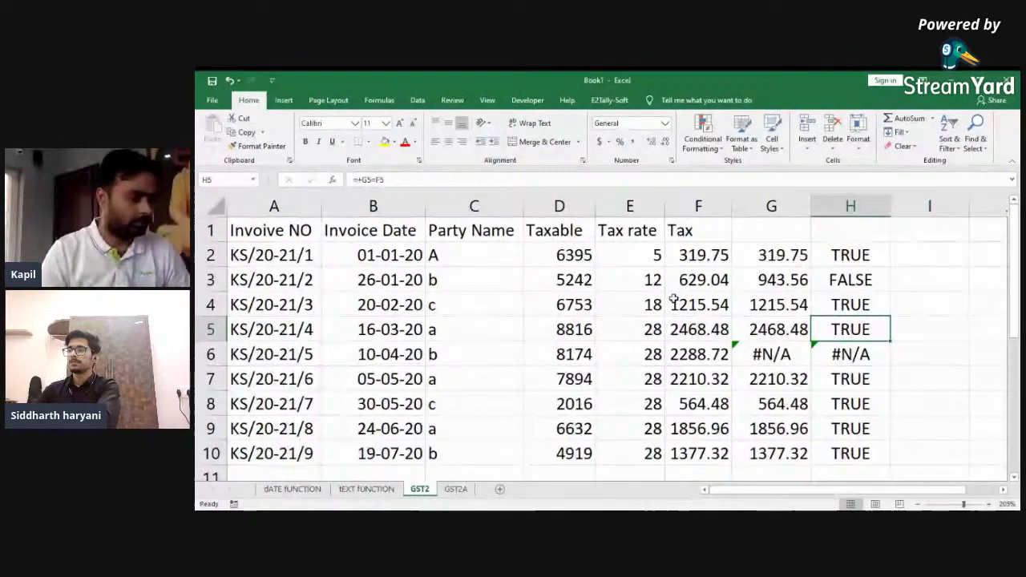
pyautogui.press('Up')
pyautogui.press('Up')
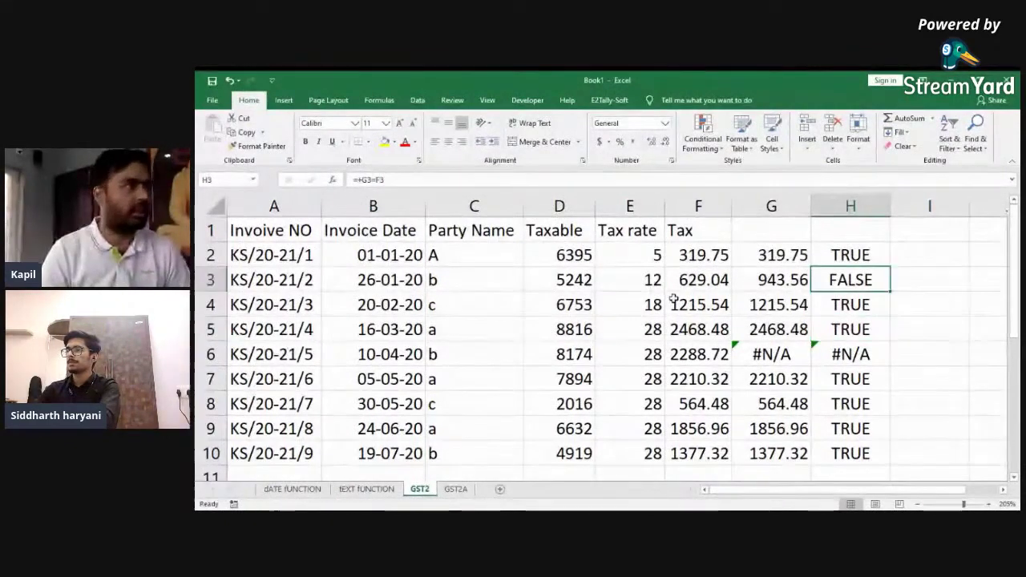
pyautogui.press('Up')
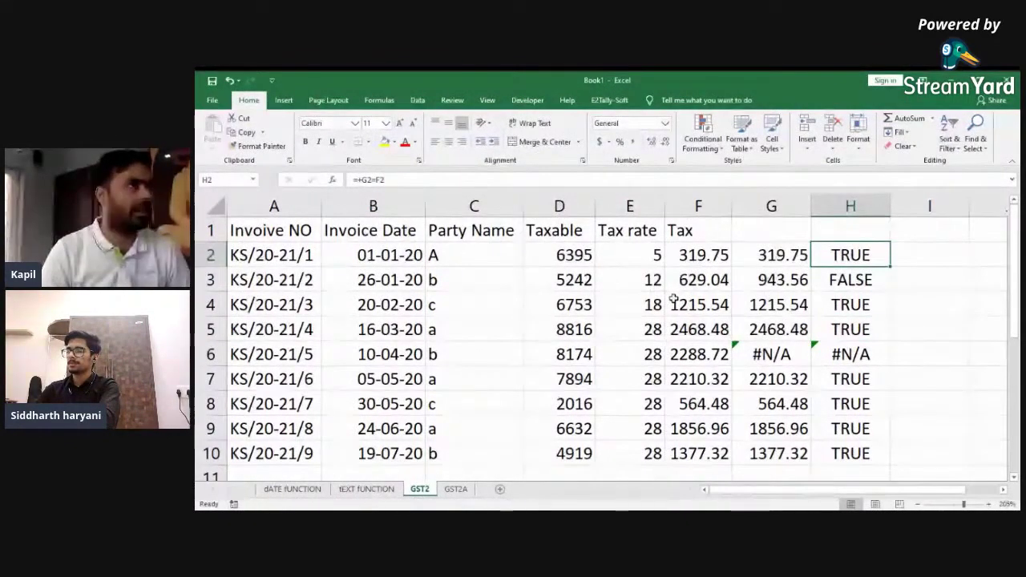
# Clear the lookup results in G2:G10 and begin a new VLOOKUP in G2.
pyautogui.press('Left')
pyautogui.hotkey('ctrl', 'shift', 'Down')
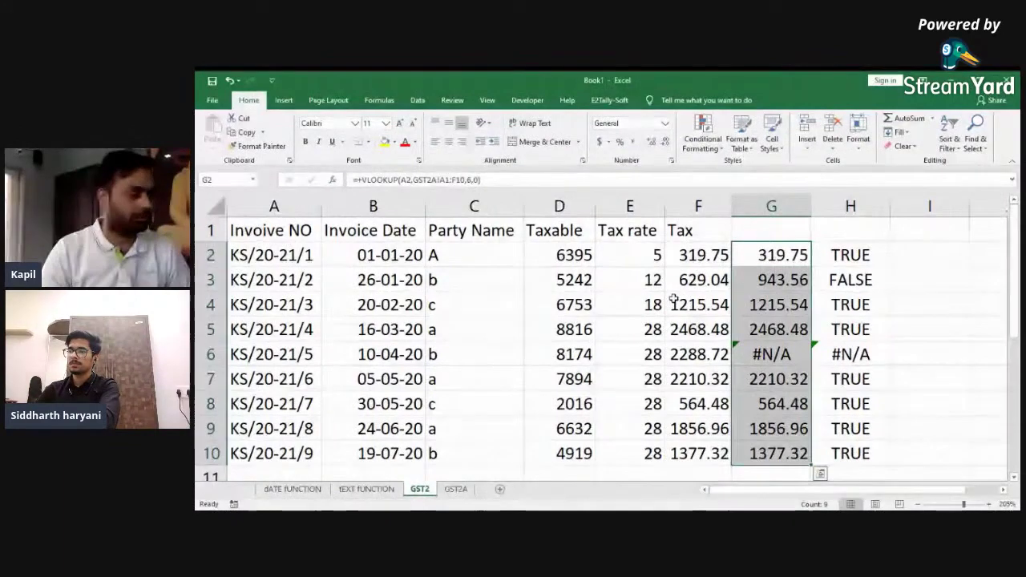
pyautogui.press('Delete')
pyautogui.hotkey('ctrl', 'shift', 'Up')
pyautogui.hotkey('shift', 'Down')
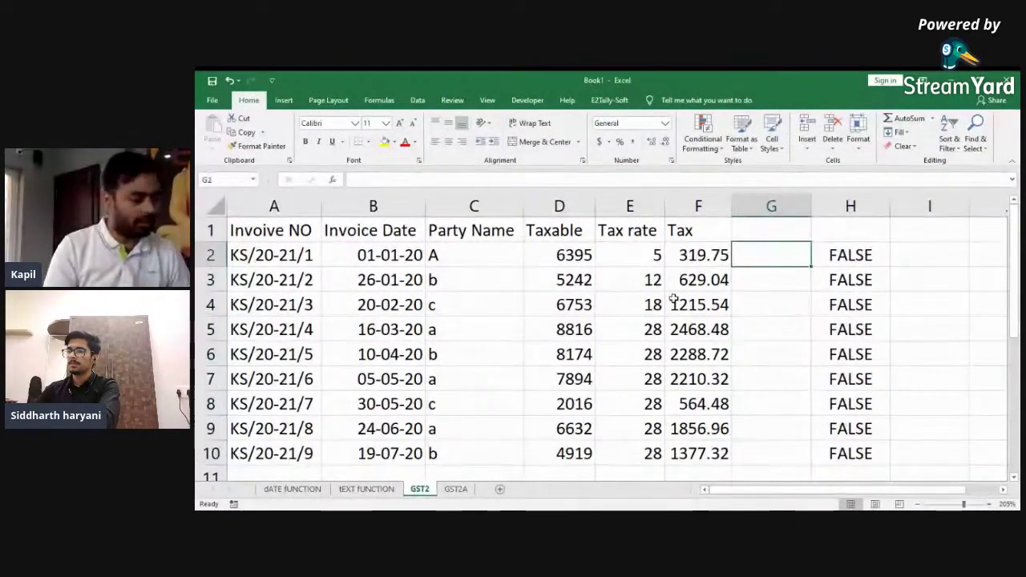
pyautogui.write('+')
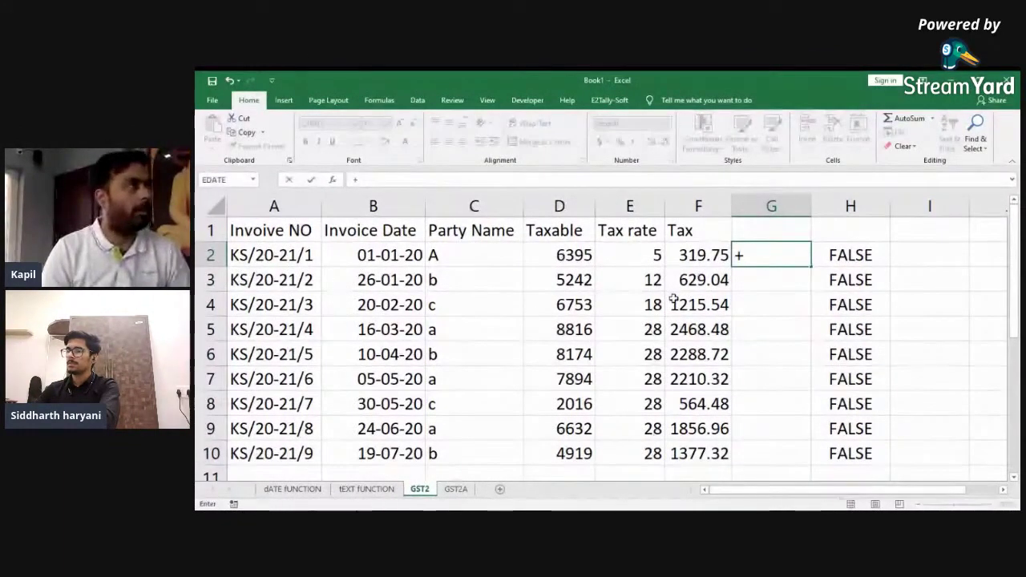
pyautogui.write('vl')
# Start the VLOOKUP in G2 with invoice number A2 as the lookup value.
pyautogui.press('Tab')
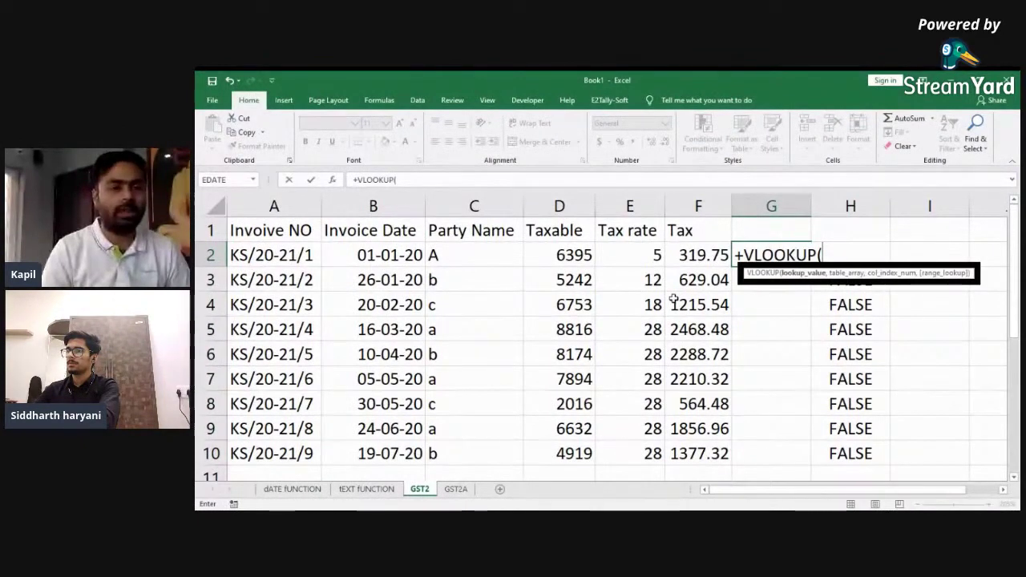
pyautogui.press('Left')
pyautogui.hotkey('ctrl', 'Left')
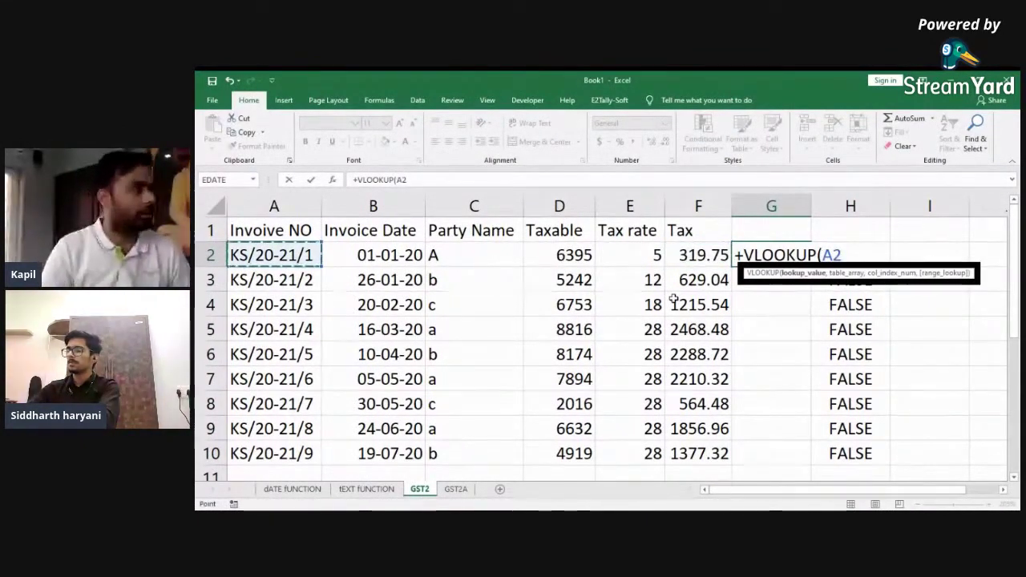
pyautogui.write(',')
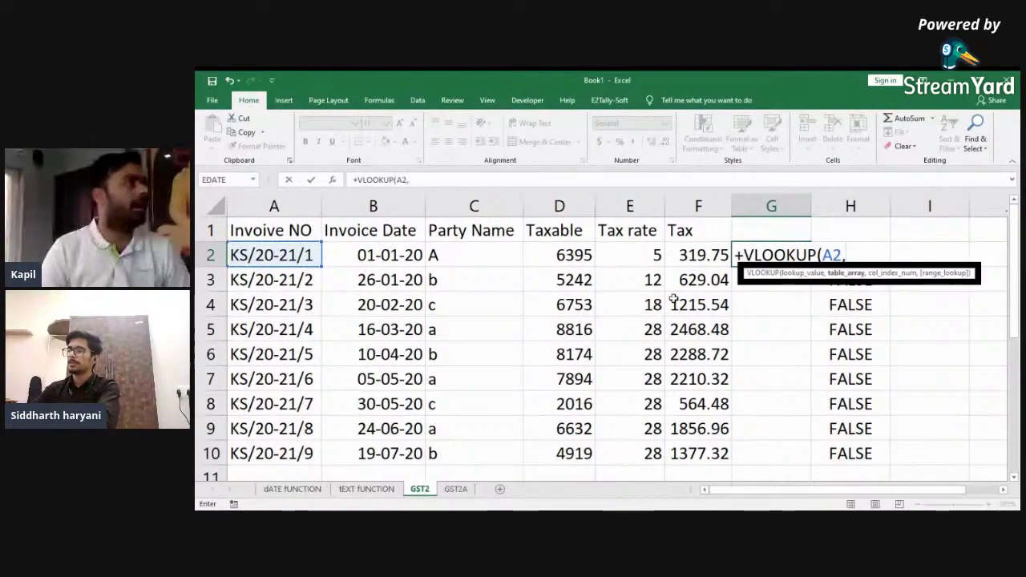
# Set the table to GST2A!A1:F10, column 6, exact match, returning 319.75.
pyautogui.hotkey('ctrl', 'pagedown')
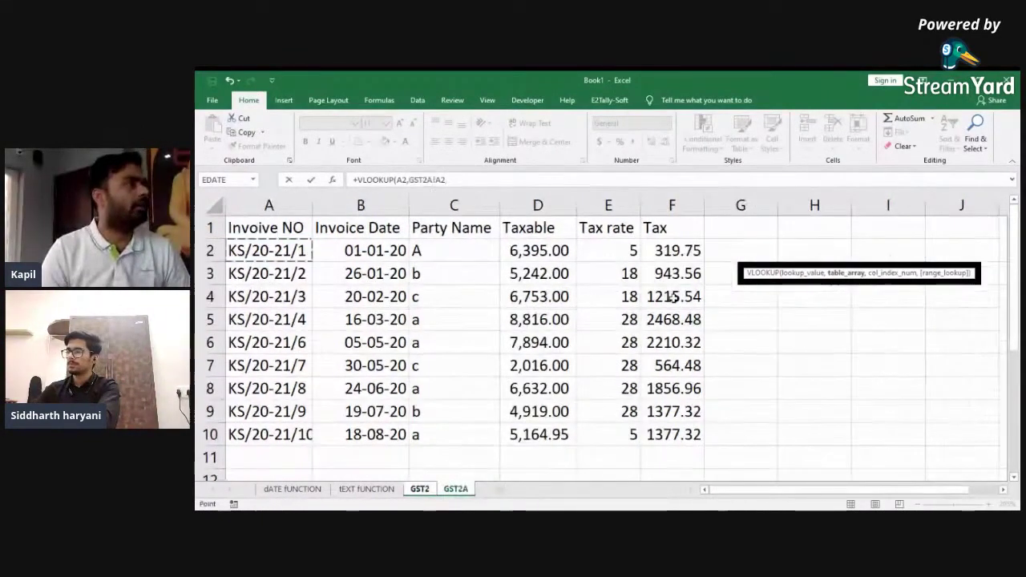
pyautogui.hotkey('ctrl', 'a')
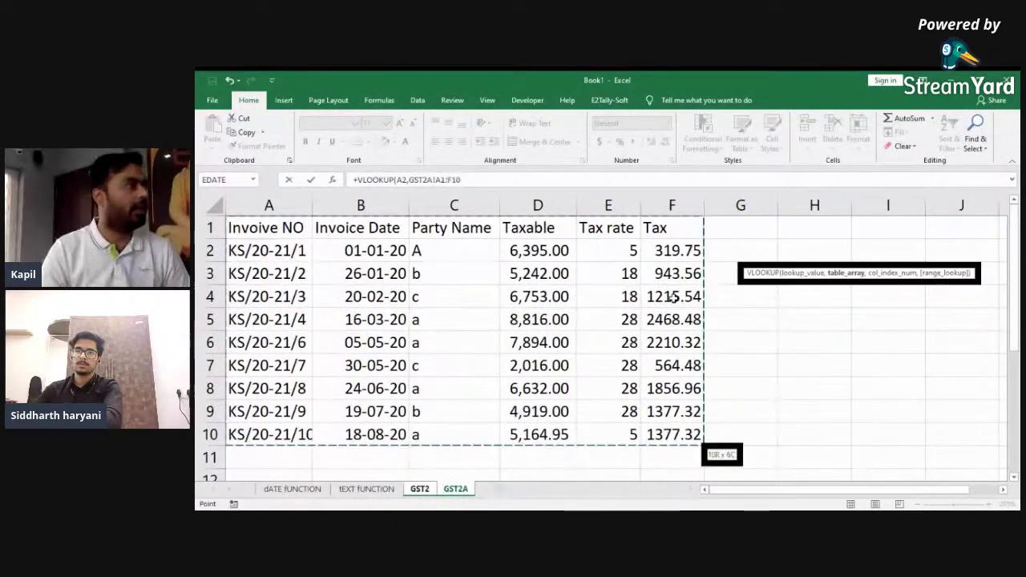
pyautogui.press('Down')
pyautogui.press('Right')
pyautogui.press('Right')
pyautogui.press('Right')
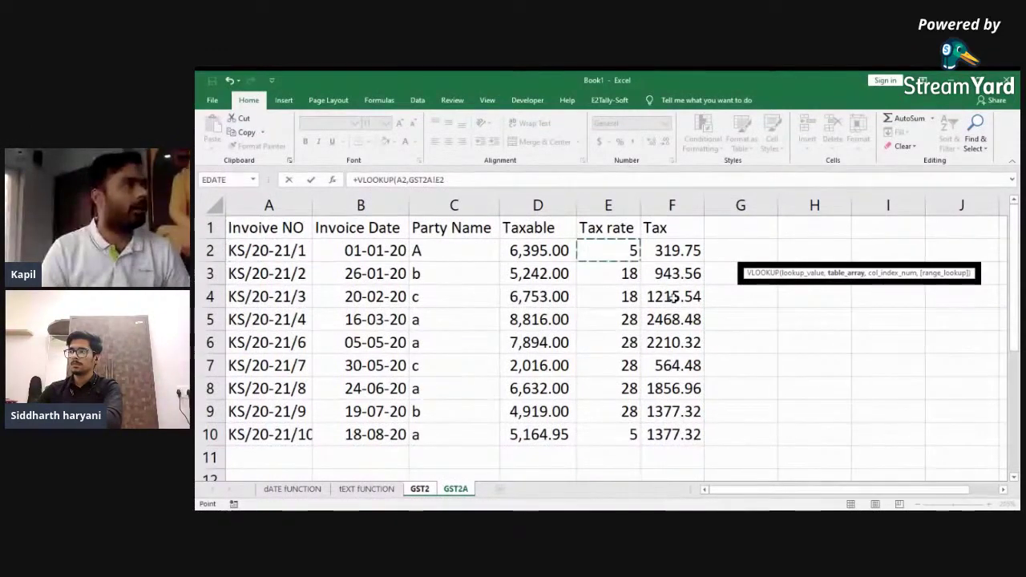
pyautogui.press('Left')
pyautogui.press('Left')
pyautogui.press('Left')
pyautogui.press('Up')
pyautogui.hotkey('ctrl', 'shift', 'Right')
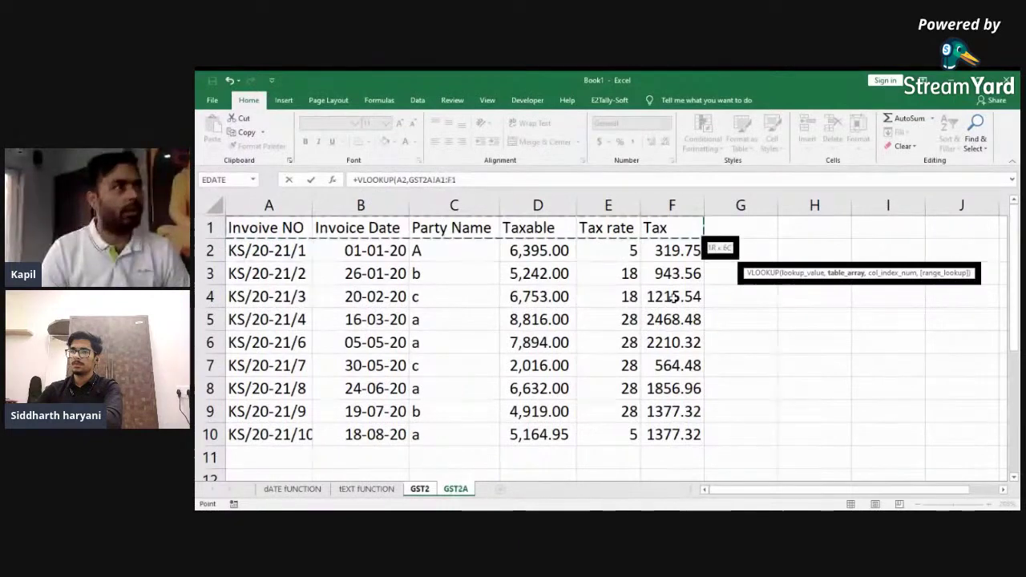
pyautogui.hotkey('ctrl', 'shift', 'Down')
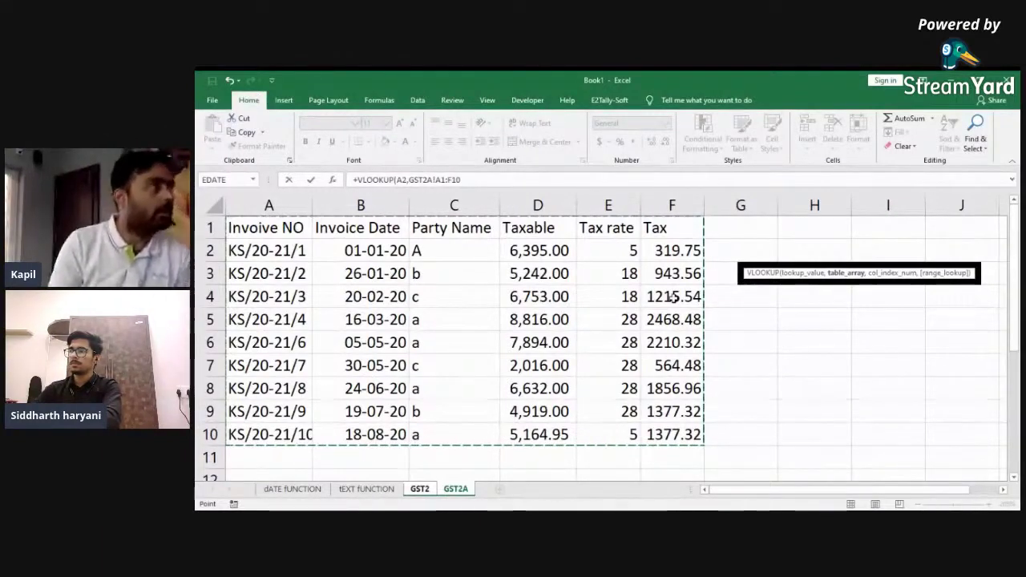
pyautogui.write(',')
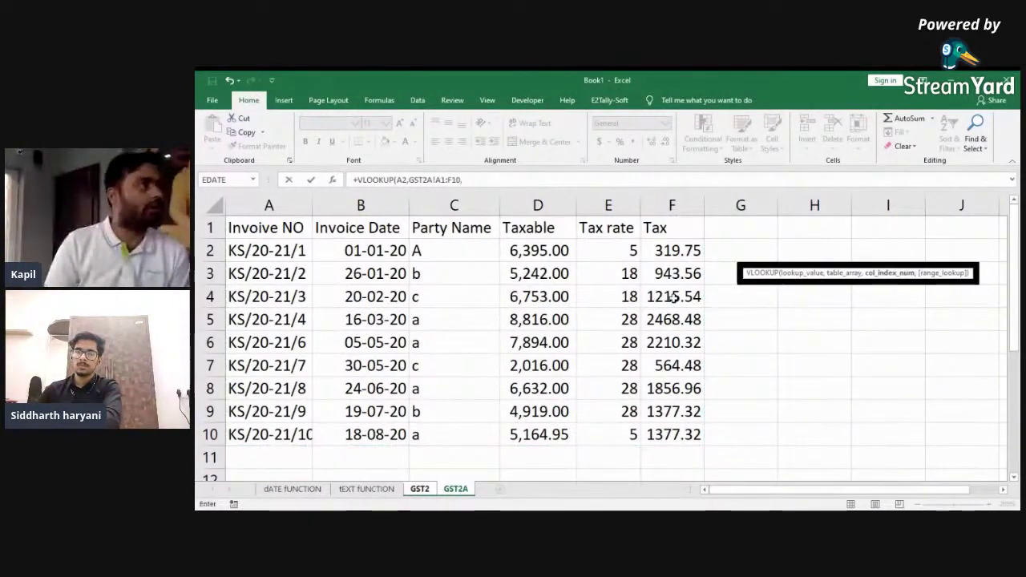
pyautogui.write('6')
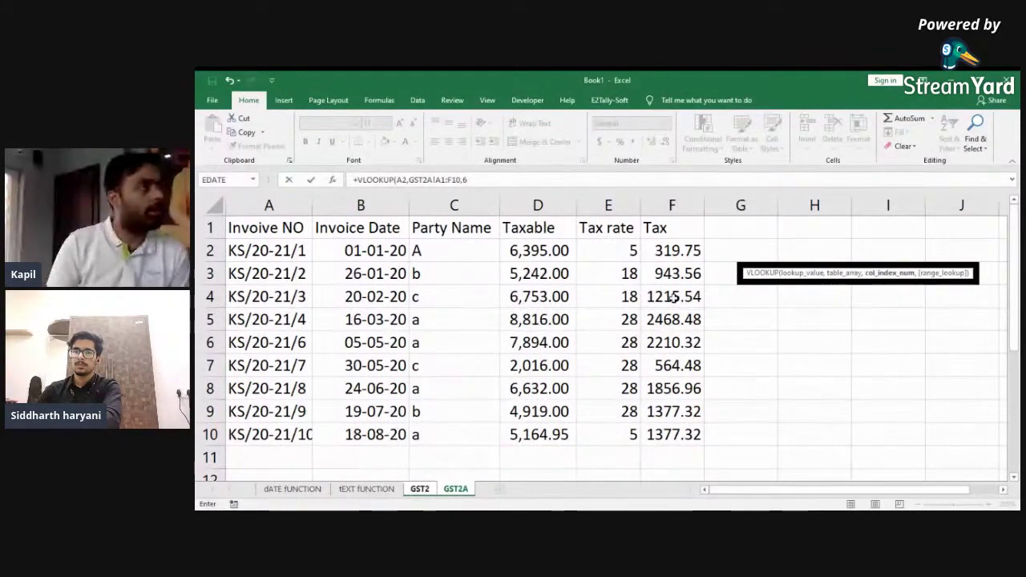
pyautogui.write(',0')
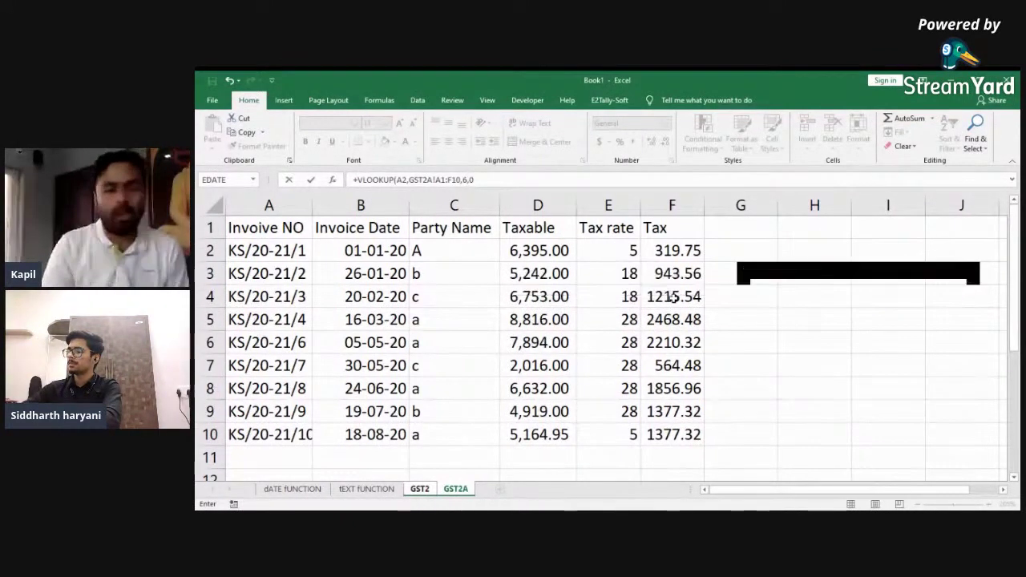
pyautogui.press('Return')
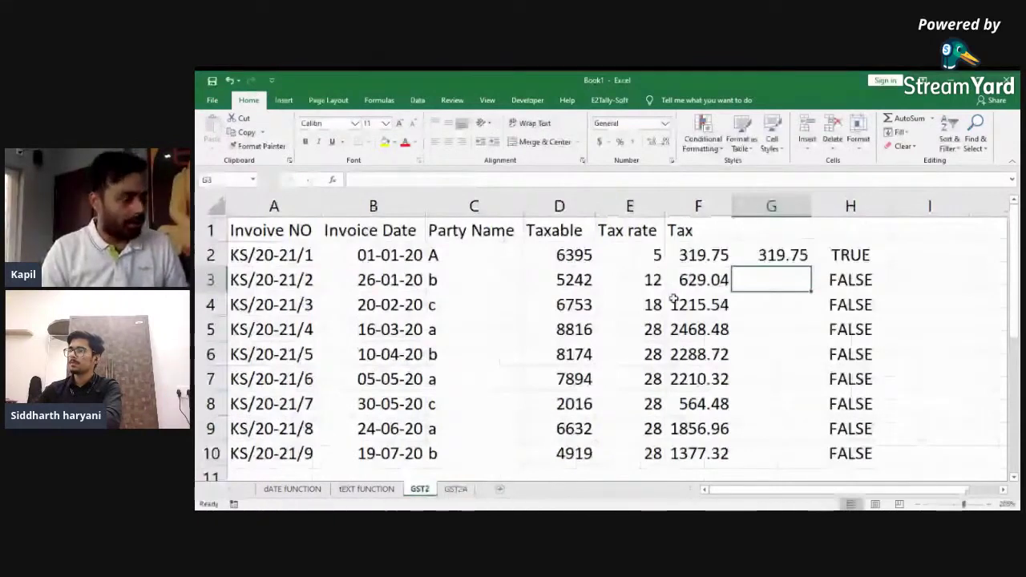
pyautogui.press('Up')
# Copy G2's VLOOKUP down through G10, restoring 943.56 in G3 and #N/A in G6.
pyautogui.hotkey('ctrl', 'c')
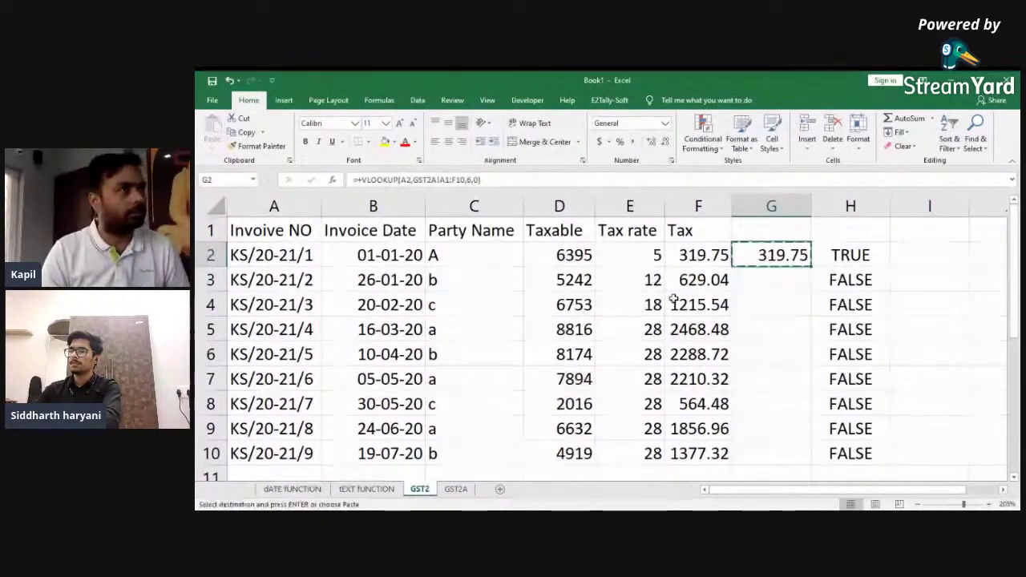
pyautogui.press('Down')
pyautogui.hotkey('shift', 'Down')
pyautogui.hotkey('shift', 'Down')
pyautogui.hotkey('shift', 'Down')
pyautogui.hotkey('shift', 'Down')
pyautogui.hotkey('shift', 'Down')
pyautogui.hotkey('shift', 'Down')
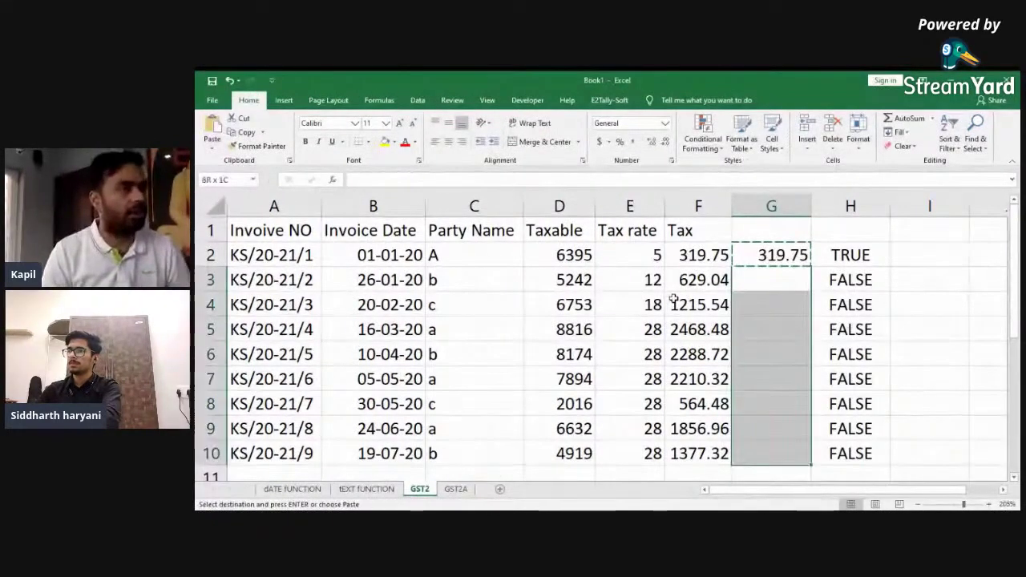
pyautogui.press('Escape')
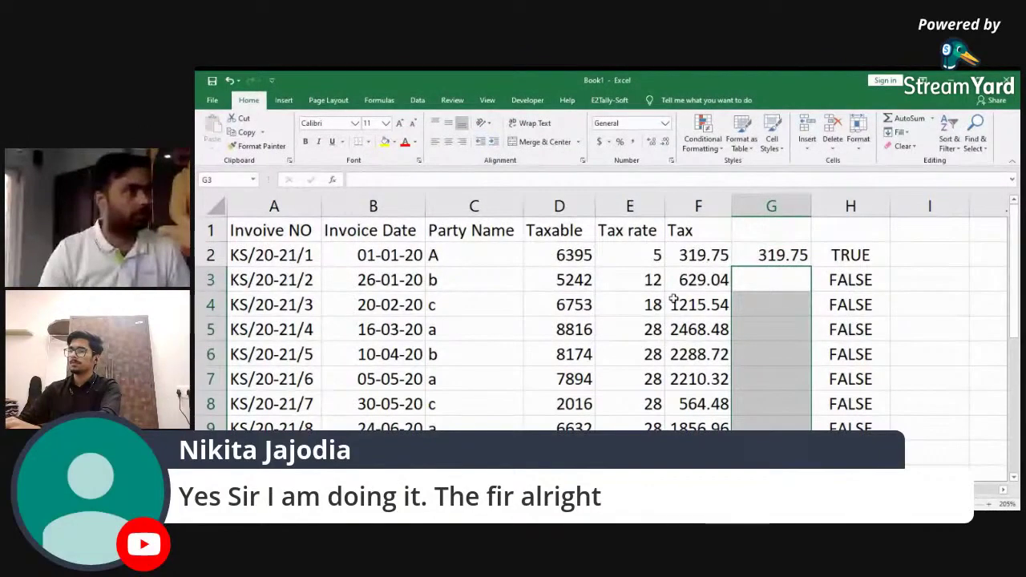
pyautogui.moveTo(771, 255); pyautogui.dragTo(771, 425)
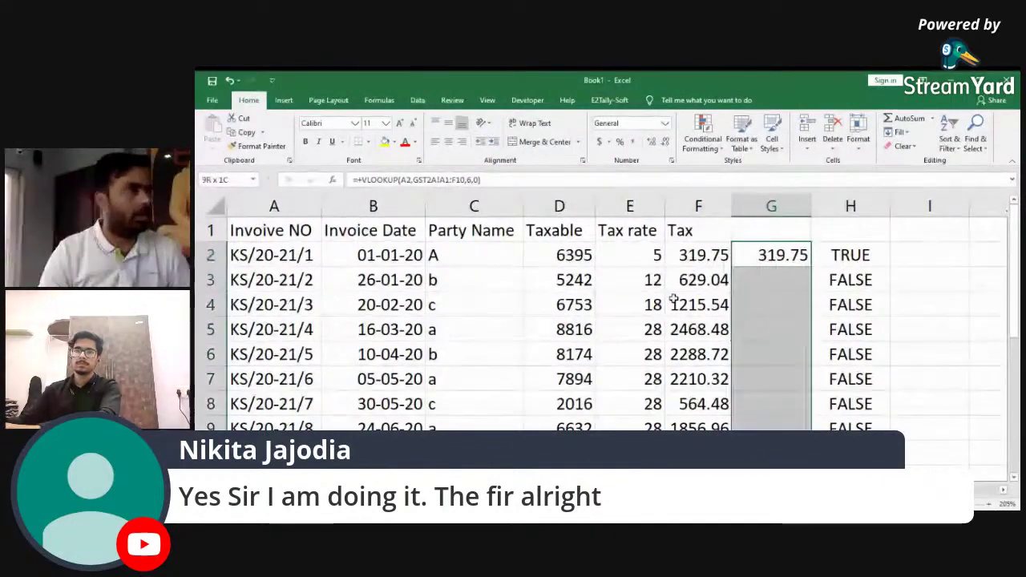
pyautogui.hotkey('ctrl', 'd')
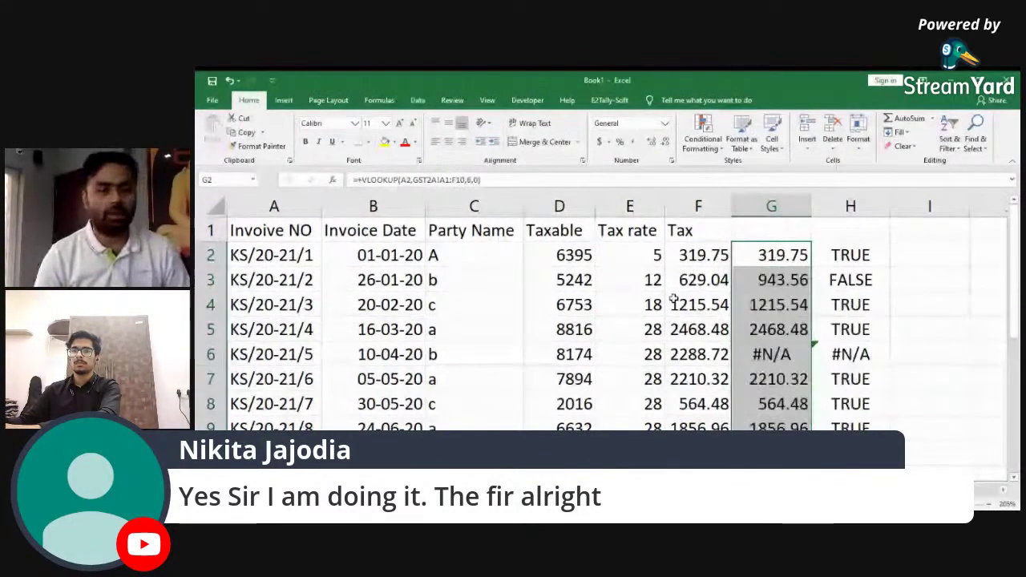
pyautogui.press('Down')
pyautogui.press('Down')
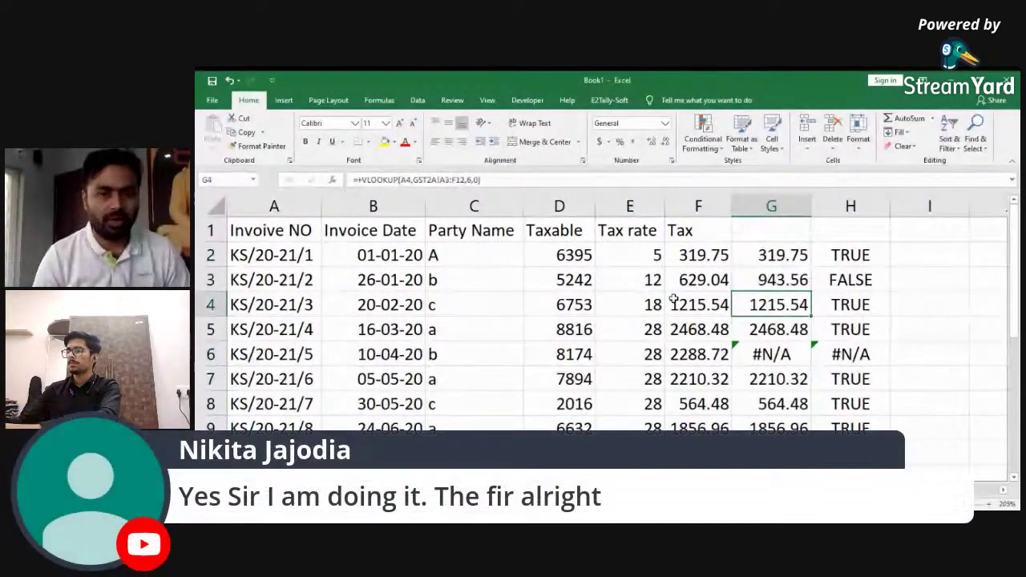
pyautogui.press('Up')
pyautogui.press('Up')
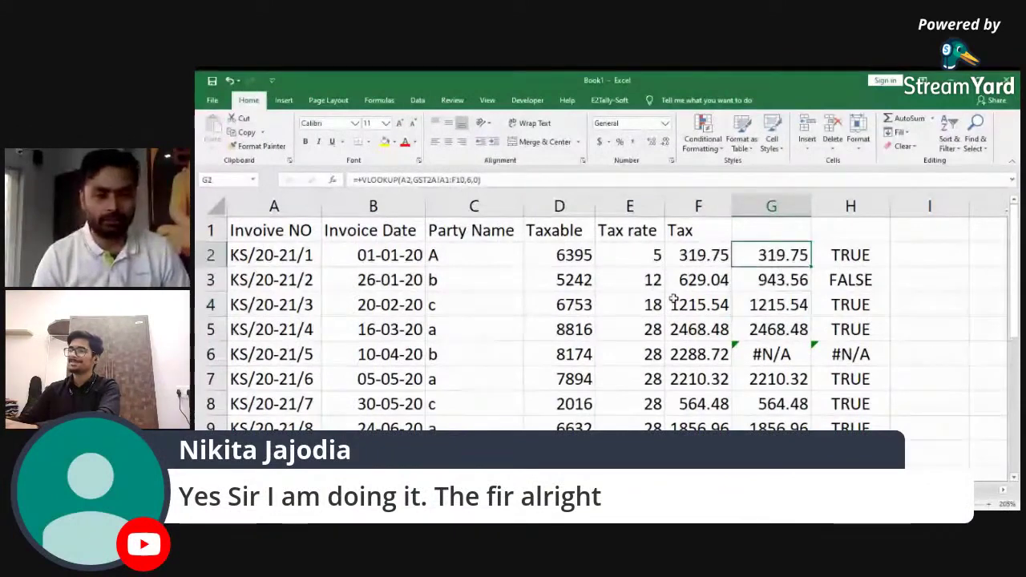
pyautogui.press('Down')
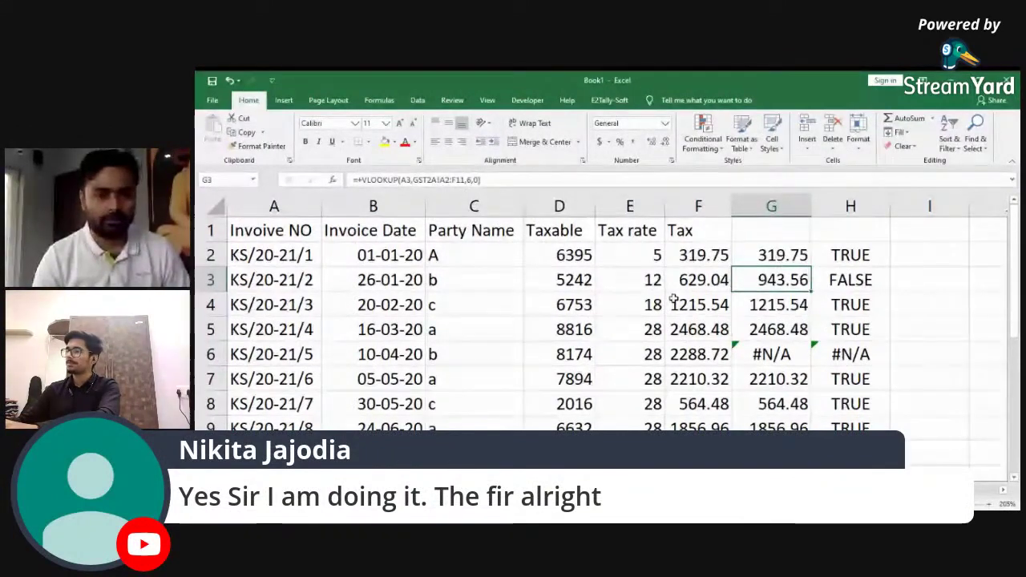
pyautogui.press('Up')
pyautogui.press('Down')
pyautogui.press('Down')
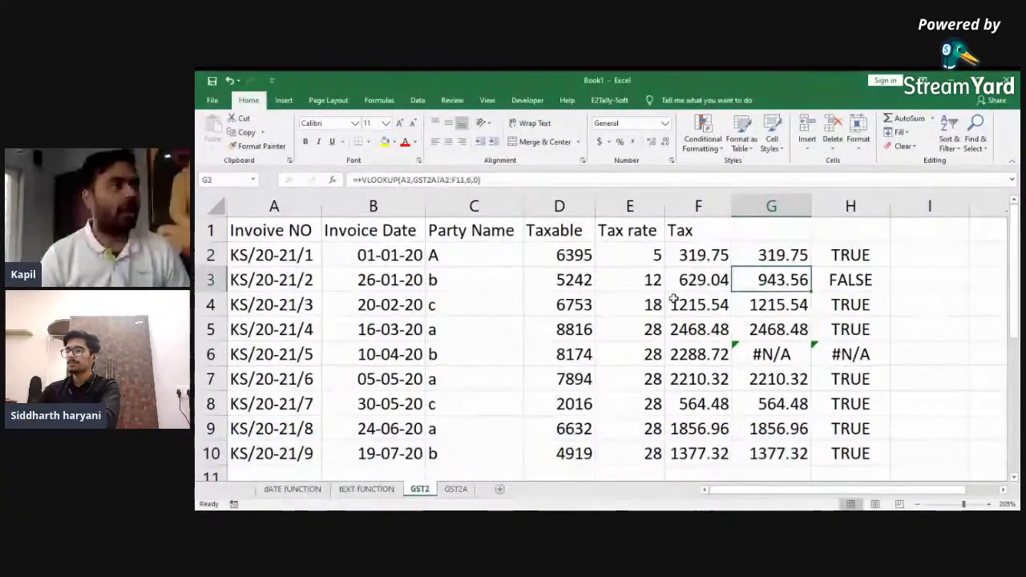
pyautogui.press('Up')
pyautogui.hotkey('ctrl', 'shift', 'Down')
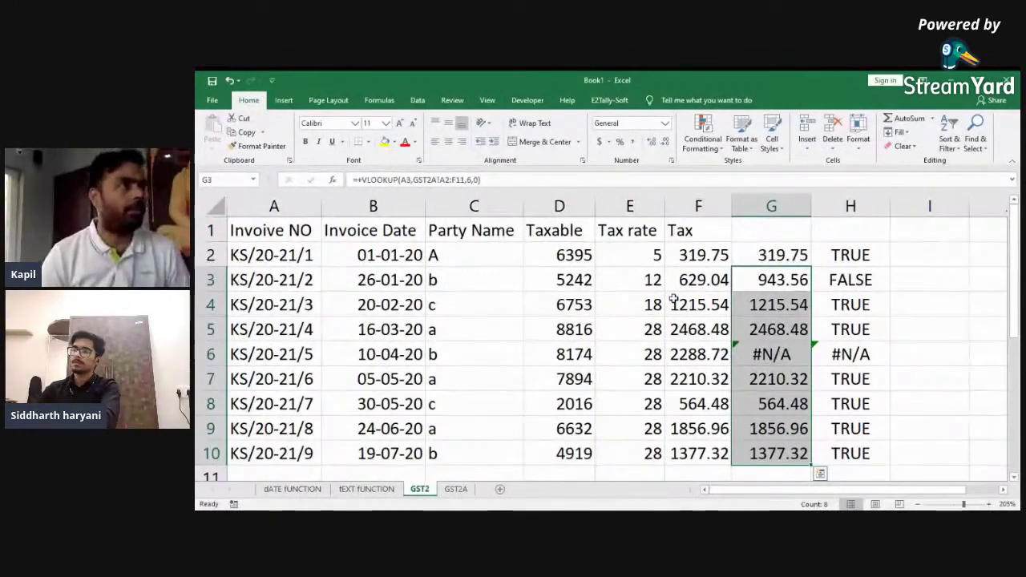
pyautogui.press('Down')
pyautogui.press('Up')
pyautogui.press('Up')
pyautogui.press('Up')
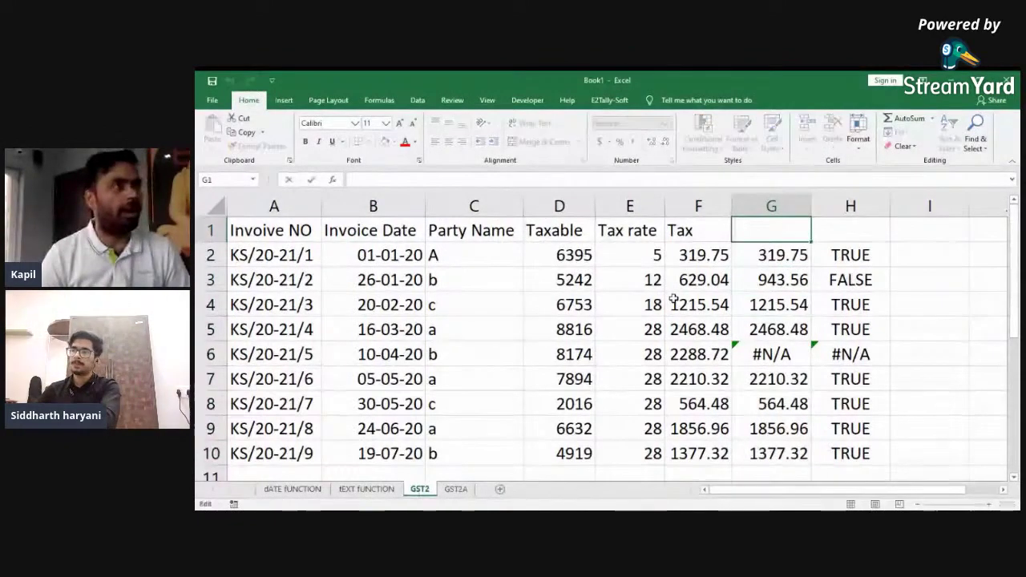
pyautogui.press('Down')
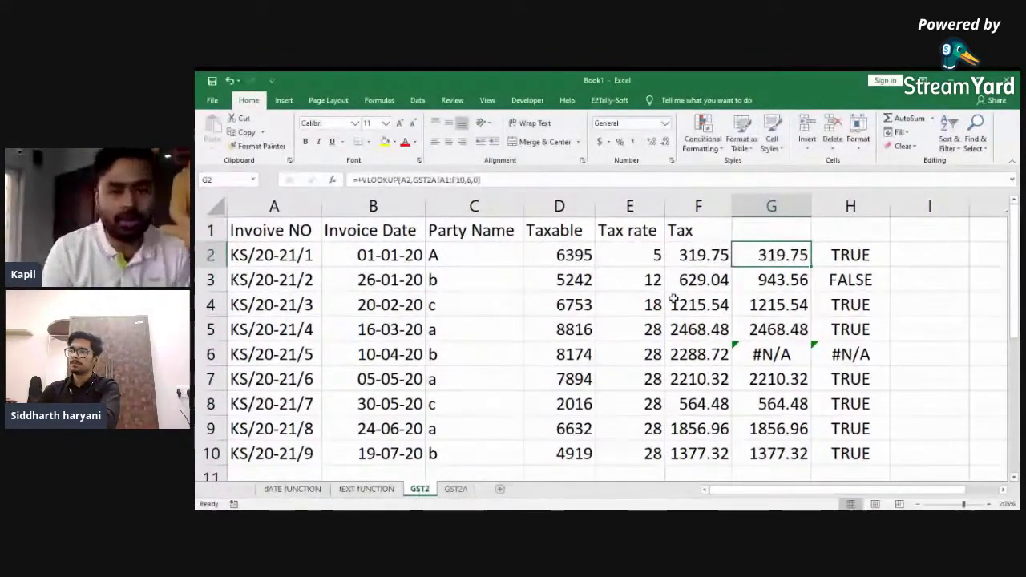
pyautogui.press('F2')
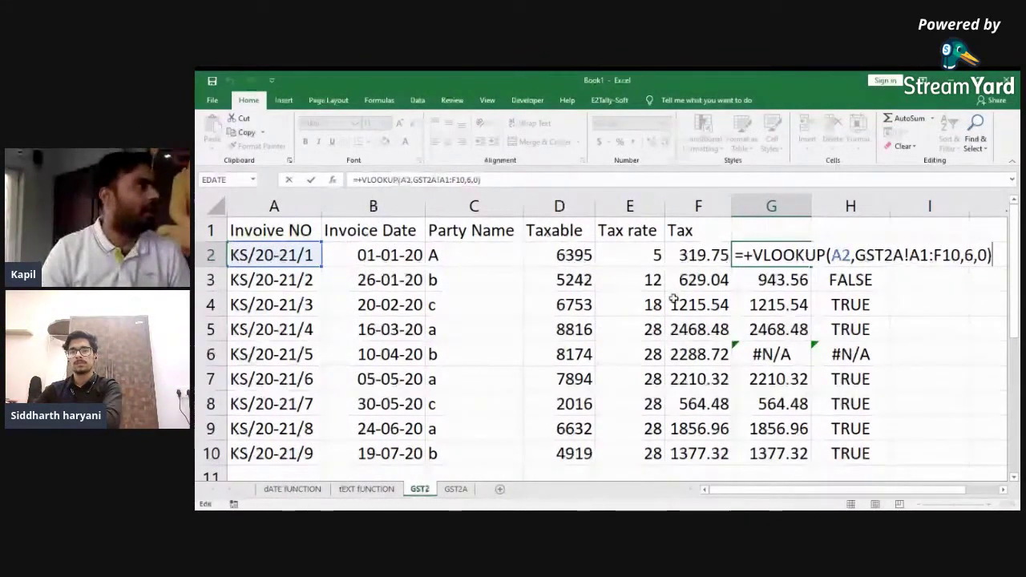
# Review GST2A's header row A1:F1 and the table range in G3's VLOOKUP.
pyautogui.press('Escape')
pyautogui.hotkey('ctrl', 'pagedown')
pyautogui.press('Up')
pyautogui.press('Up')
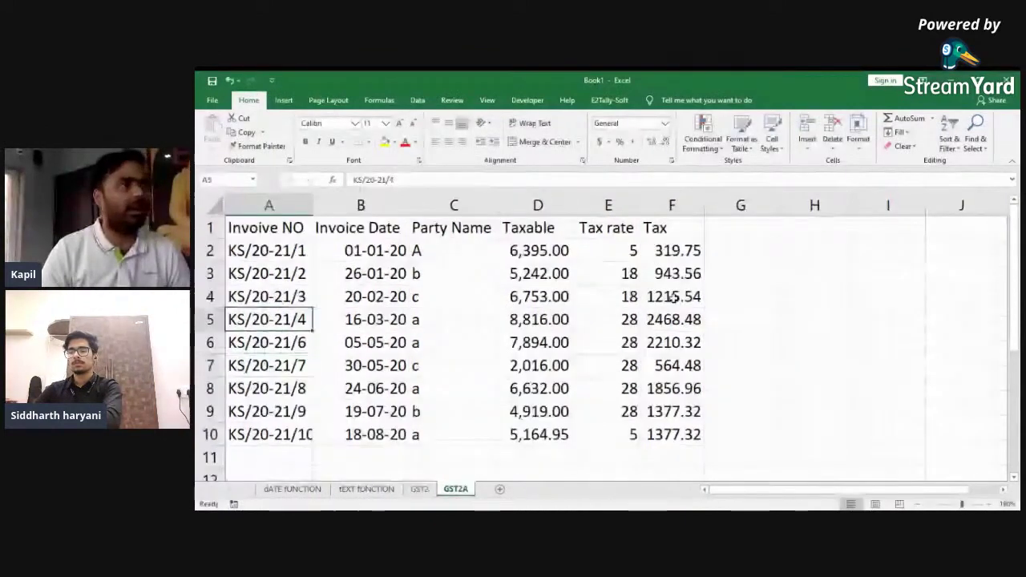
pyautogui.hotkey('ctrl', 'Up')
pyautogui.hotkey('ctrl', 'shift', 'Right')
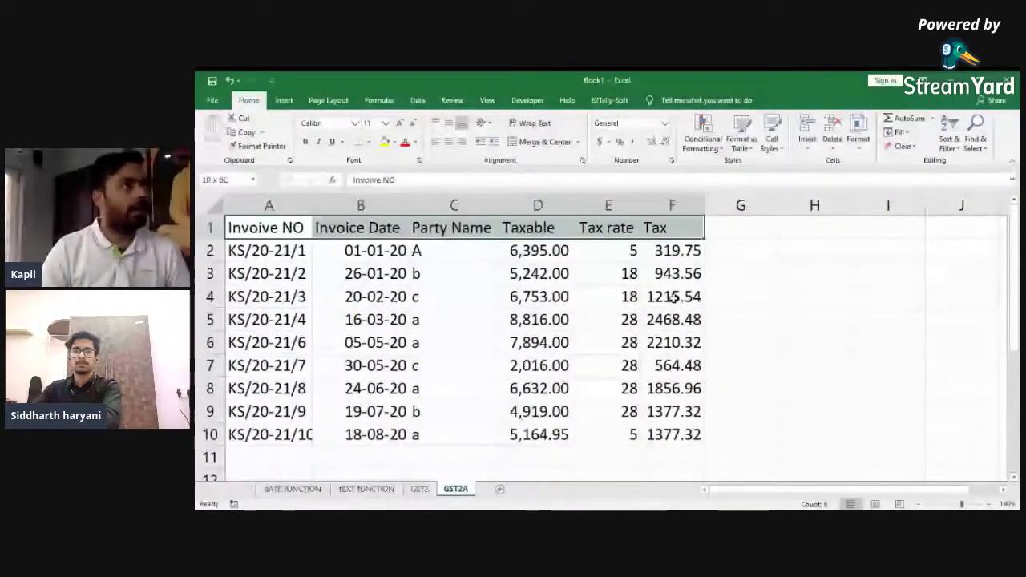
pyautogui.hotkey('ctrl', 'pageup')
pyautogui.press('F2')
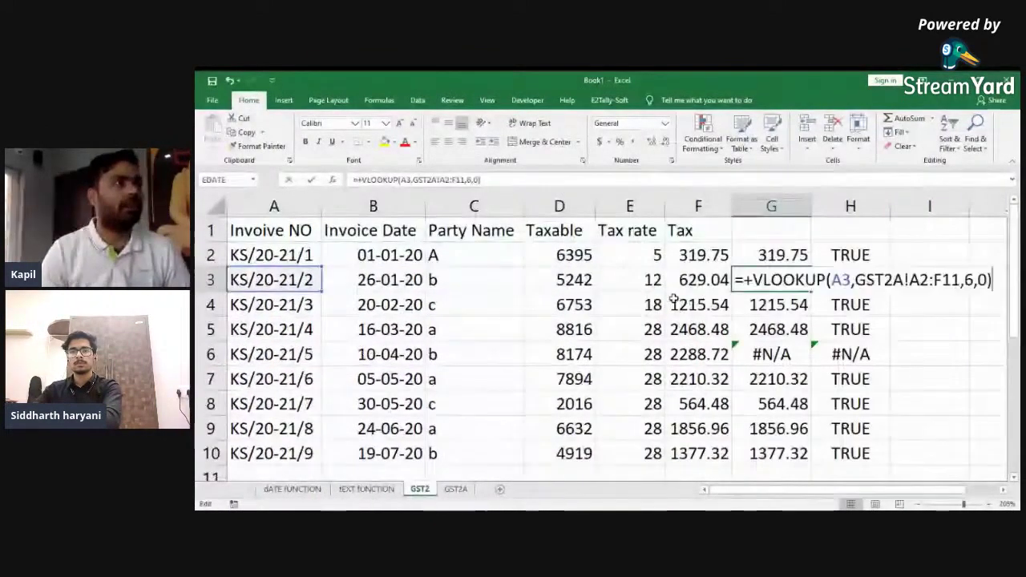
pyautogui.press('Left')
pyautogui.press('Left')
pyautogui.press('Left')
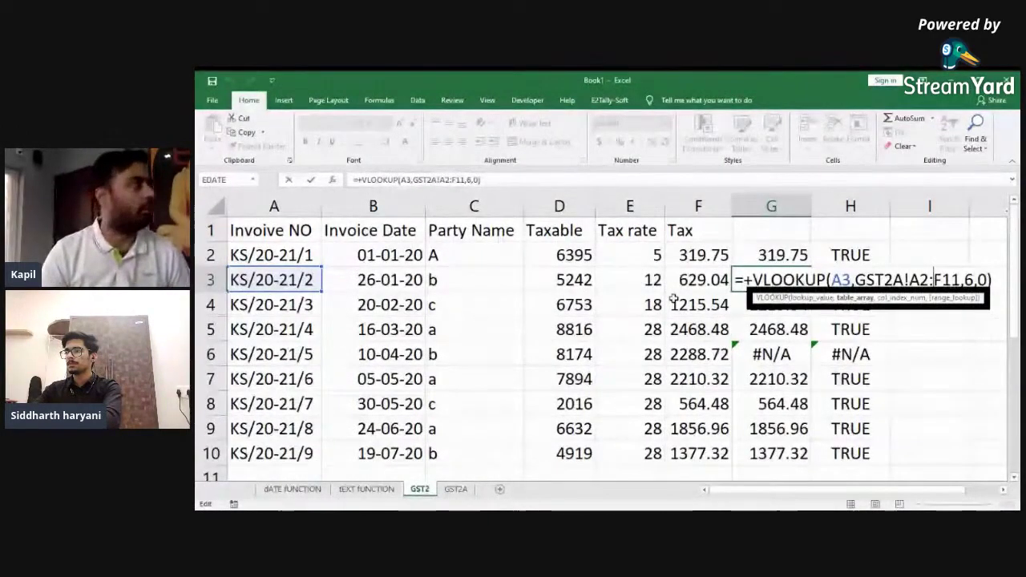
pyautogui.hotkey('ctrl', 'Return')
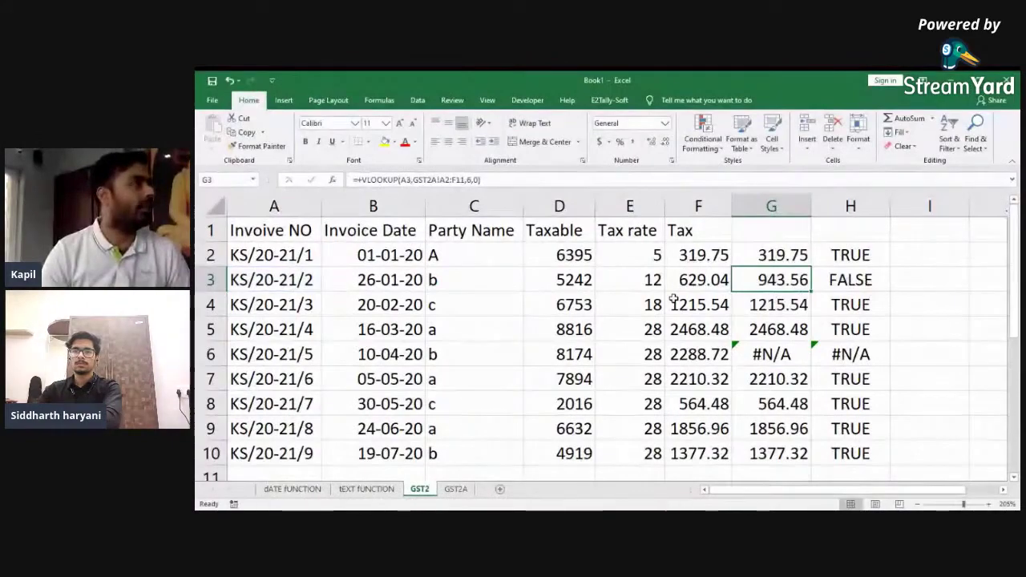
# Compare GST2A's full data table with G9's lookup formula on GST2.
pyautogui.hotkey('ctrl', 'pagedown')
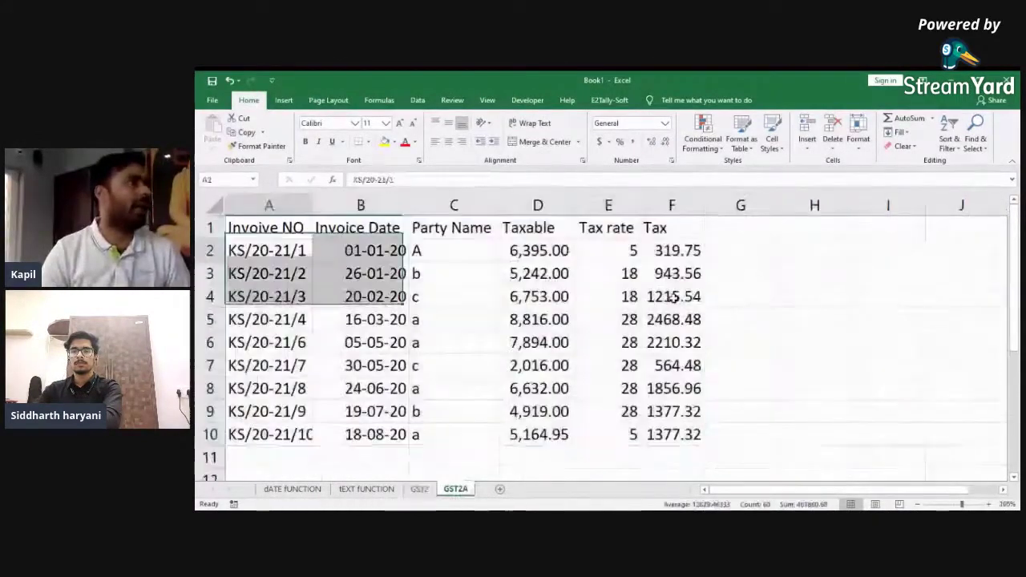
pyautogui.hotkey('ctrl', 'a')
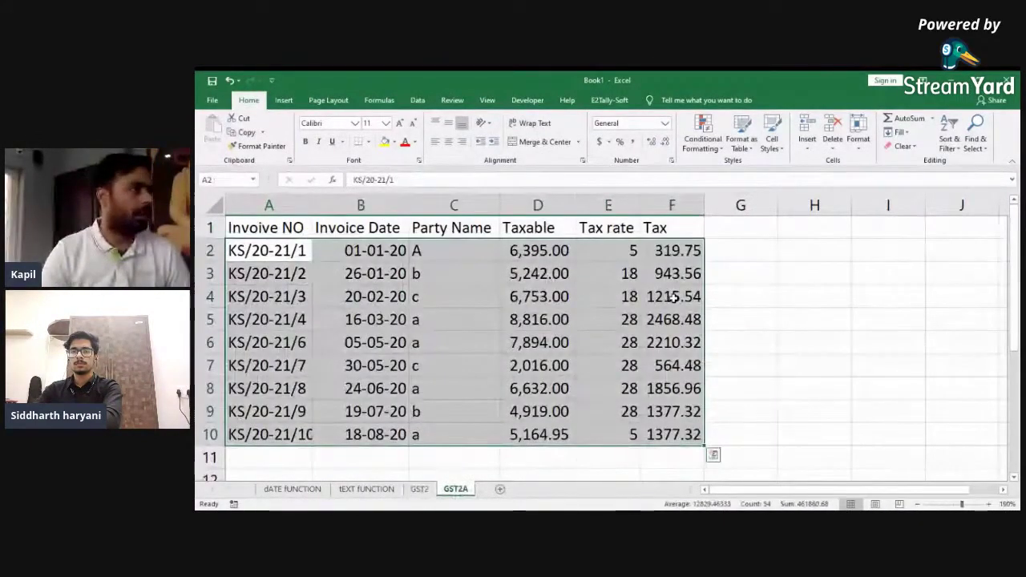
pyautogui.hotkey('ctrl', 'pageup')
pyautogui.press('Down')
pyautogui.press('Down')
pyautogui.press('Down')
pyautogui.press('Down')
pyautogui.press('Down')
pyautogui.press('Down')
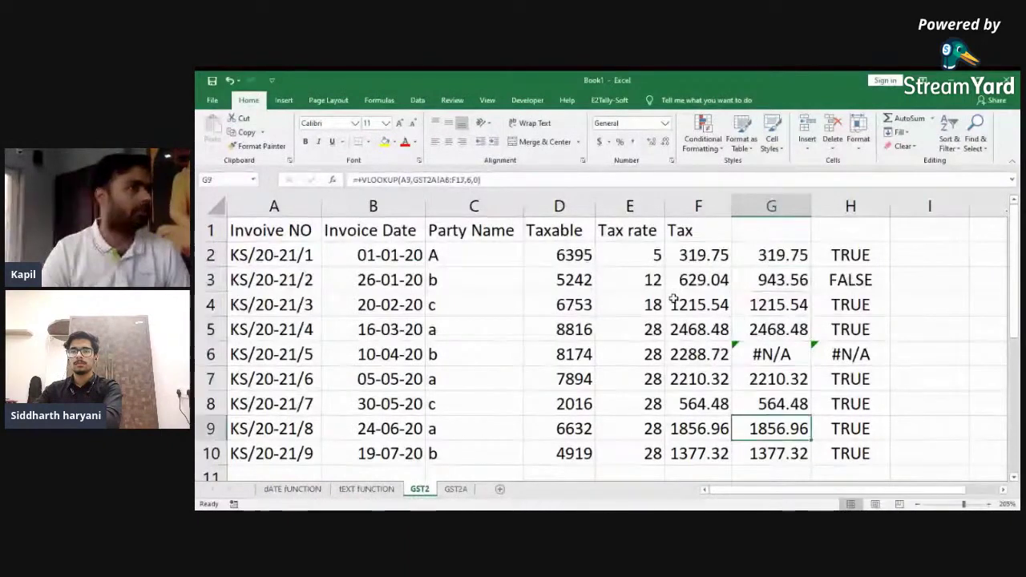
pyautogui.press('F2')
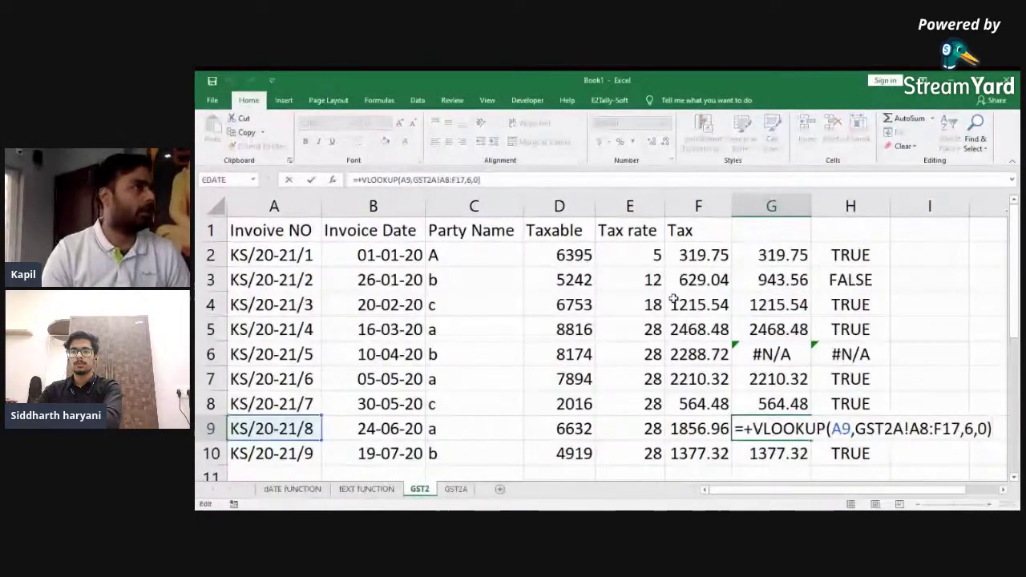
pyautogui.press('Escape')
# Select the KS/20-21/2 invoice row on GST2A and delete it.
pyautogui.hotkey('ctrl', 'pagedown')
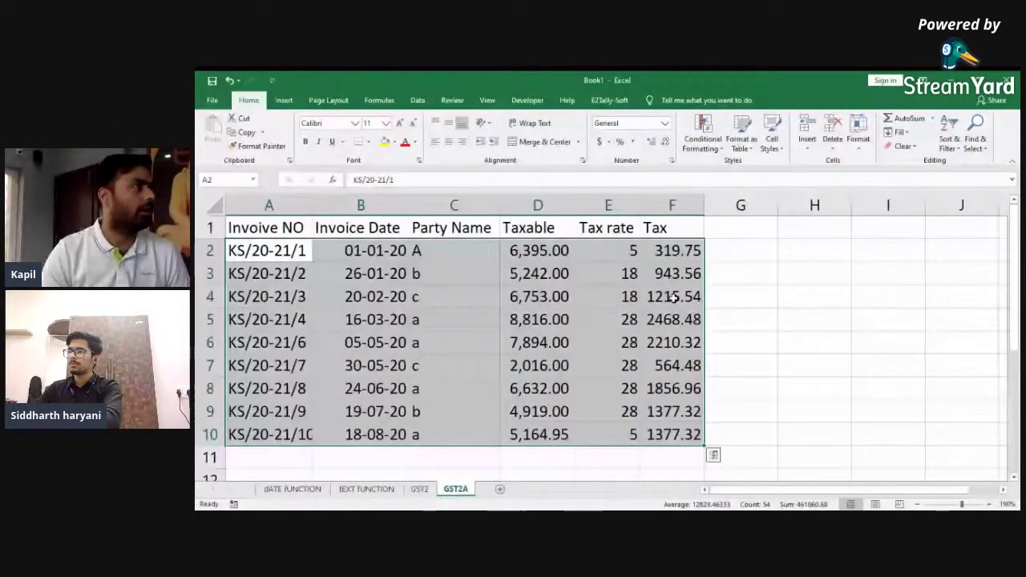
pyautogui.hotkey('ctrl', 'q')
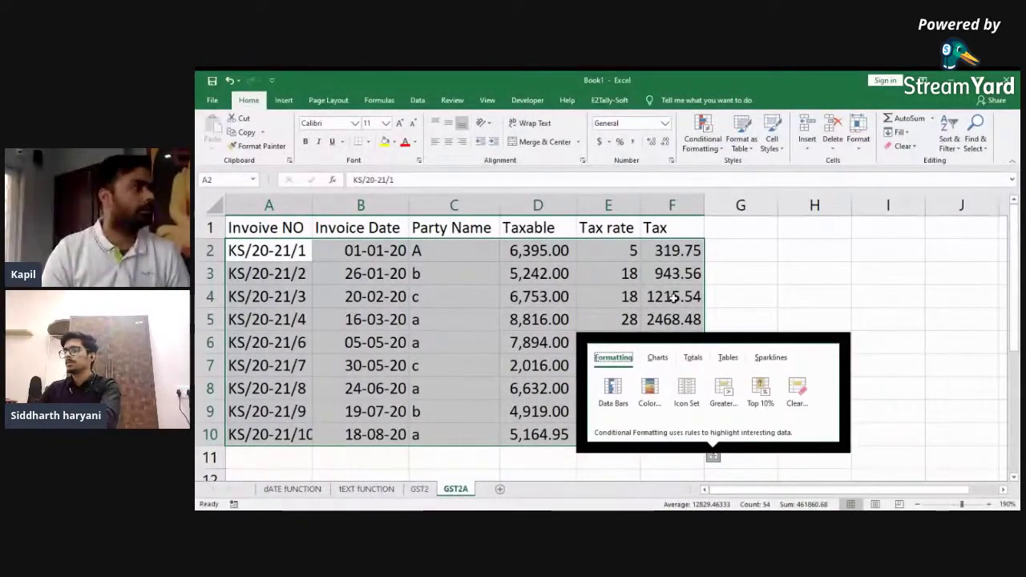
pyautogui.press('Escape')
pyautogui.press('Down')
pyautogui.hotkey('shift', 'space')
pyautogui.hotkey('ctrl', '-')
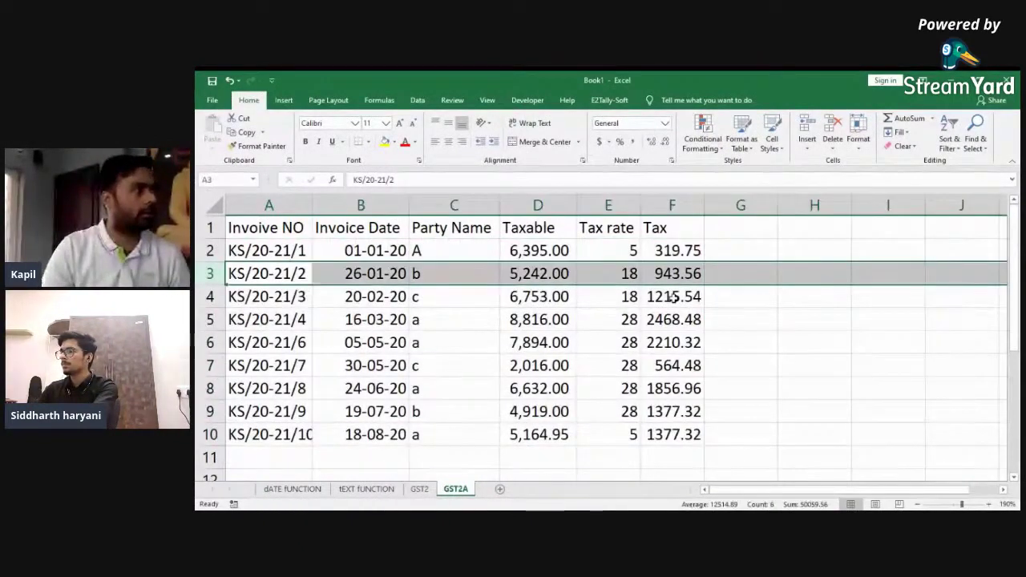
# Confirm G3 on GST2 now shows #N/A for KS/20-21/2 and inspect G9's formula range.
pyautogui.hotkey('ctrl', 'End')
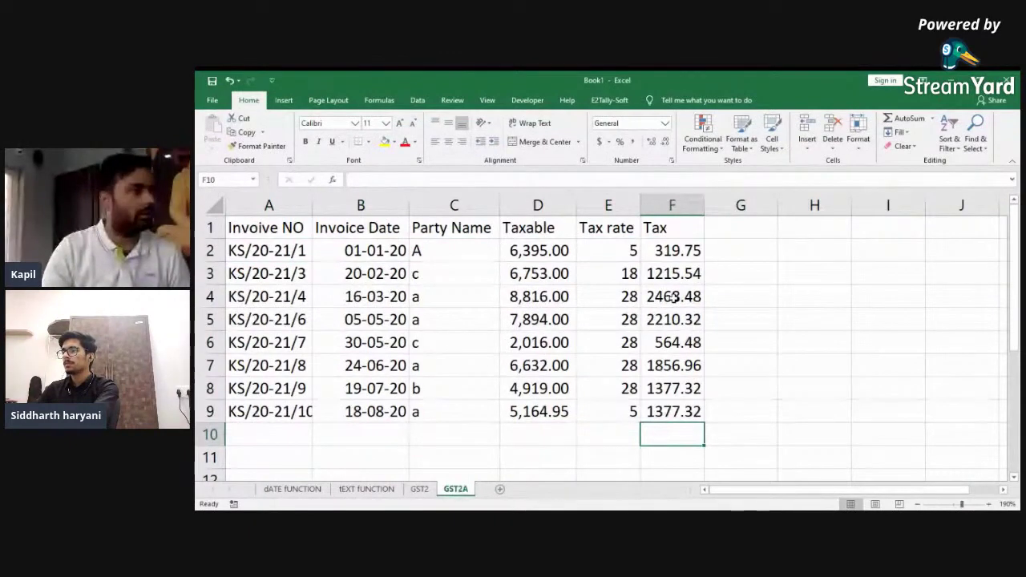
pyautogui.hotkey('ctrl', 'pageup')
pyautogui.press('Up')
pyautogui.press('Up')
pyautogui.press('Up')
pyautogui.press('Up')
pyautogui.press('Up')
pyautogui.press('Up')
pyautogui.press('Down')
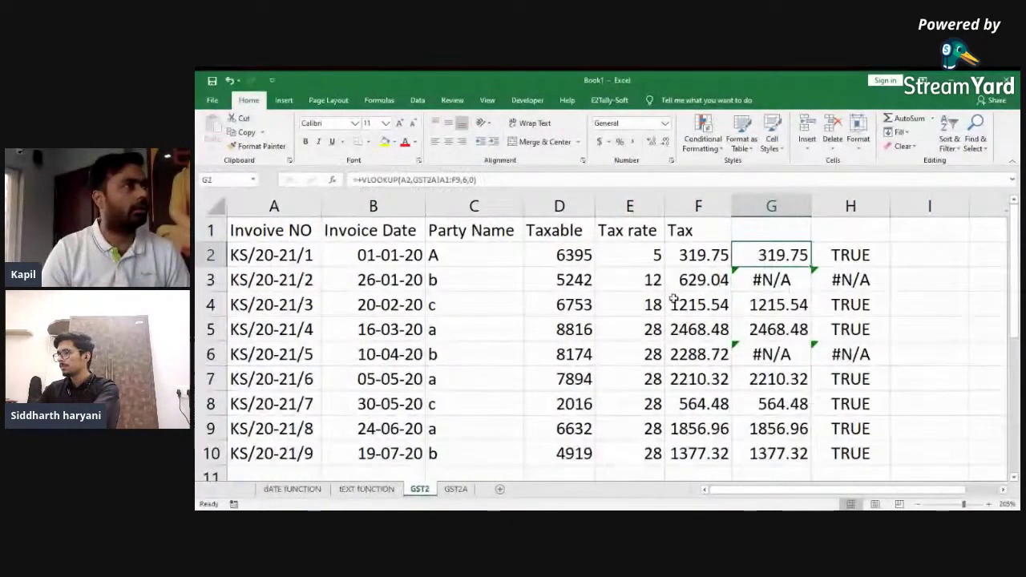
pyautogui.press('Down')
pyautogui.press('Down')
pyautogui.press('Down')
pyautogui.press('Down')
pyautogui.press('Down')
pyautogui.press('Down')
pyautogui.press('Down')
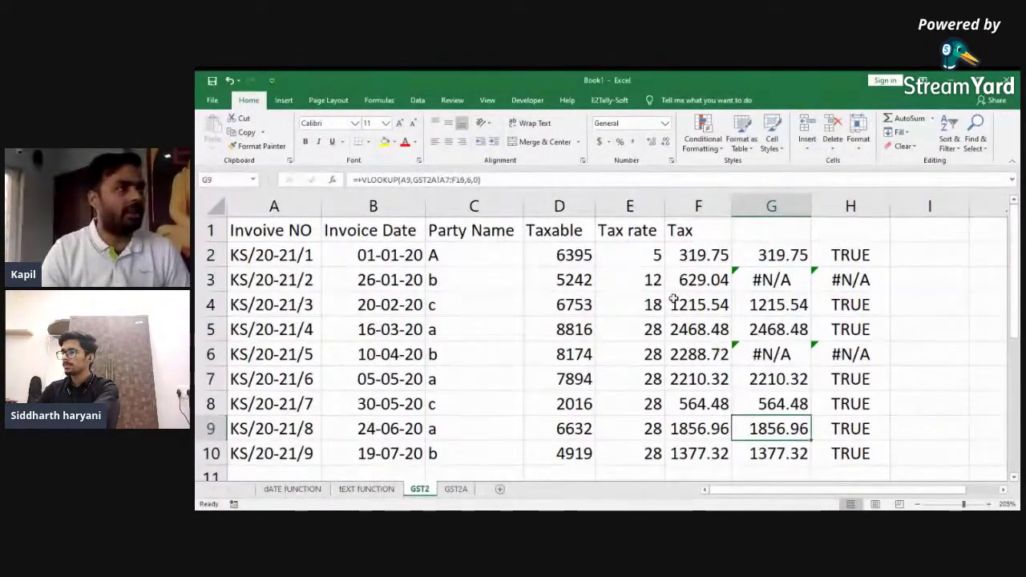
pyautogui.press('F2')
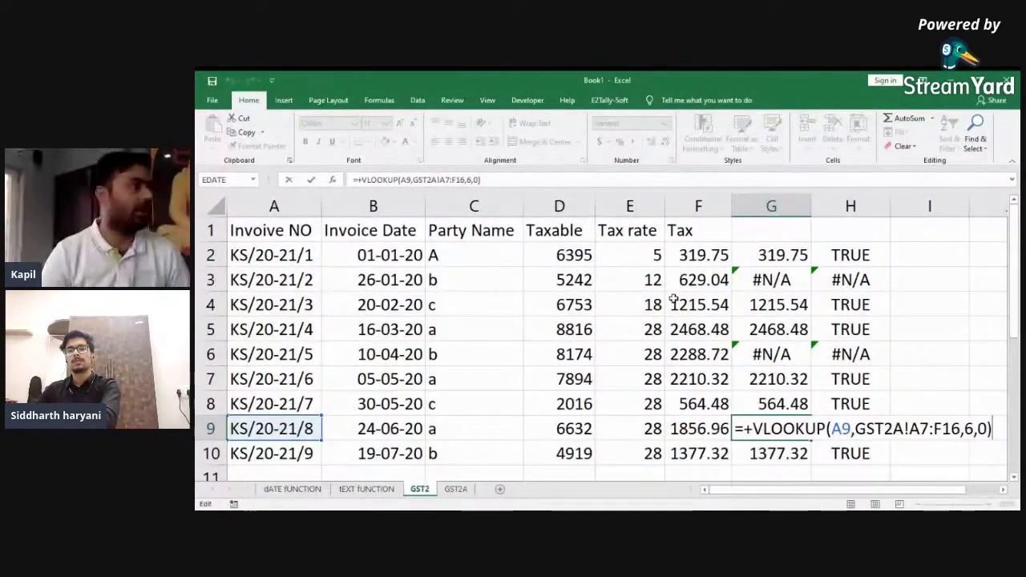
pyautogui.press('Escape')
# Examine GST2A's KS/20-21/7 and KS/20-21/8 rows and the empty rows below the data.
pyautogui.hotkey('ctrl', 'pagedown')
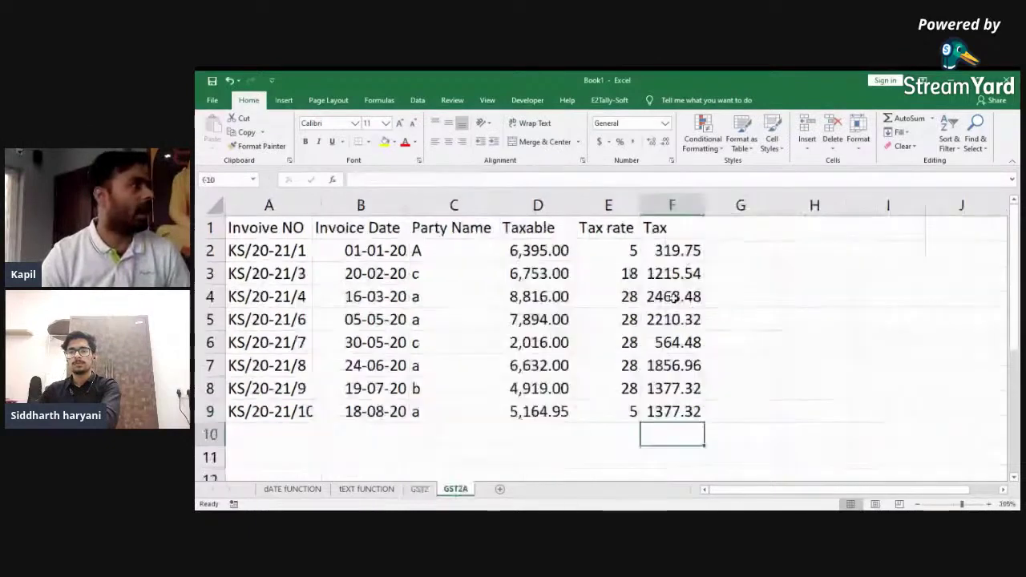
pyautogui.press('Up')
pyautogui.press('Up')
pyautogui.press('Up')
pyautogui.press('Up')
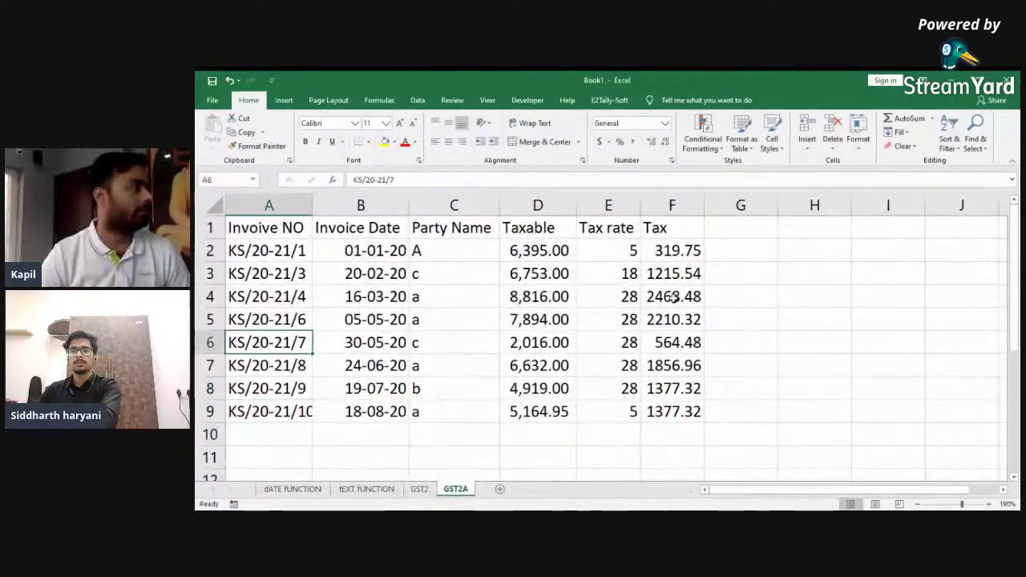
pyautogui.hotkey('shift', 'Down')
pyautogui.hotkey('shift', 'Right')
pyautogui.press('Down')
pyautogui.hotkey('shift', 'Right')
pyautogui.hotkey('shift', 'Right')
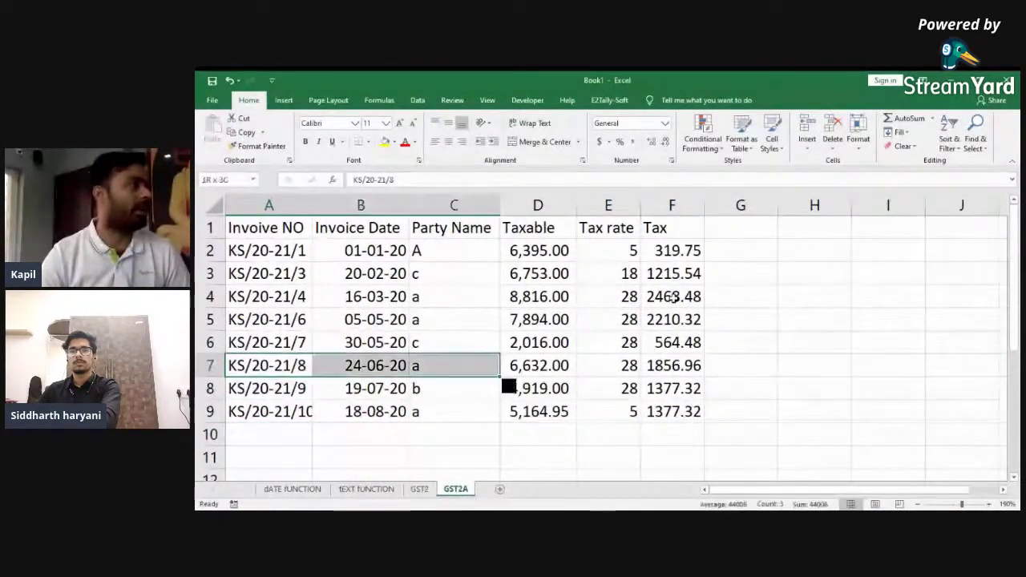
pyautogui.hotkey('shift', 'Down')
pyautogui.hotkey('shift', 'Down')
pyautogui.hotkey('shift', 'Down')
pyautogui.hotkey('shift', 'Down')
pyautogui.hotkey('shift', 'Down')
pyautogui.hotkey('shift', 'Down')
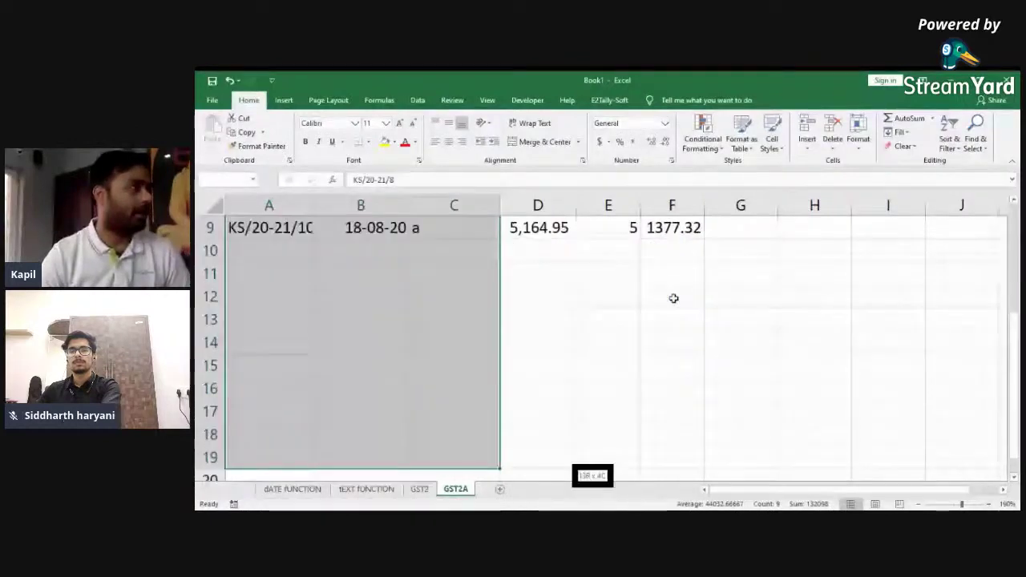
pyautogui.hotkey('shift', 'Up')
pyautogui.hotkey('shift', 'Up')
pyautogui.hotkey('shift', 'Right')
pyautogui.hotkey('shift', 'Right')
pyautogui.hotkey('shift', 'Right')
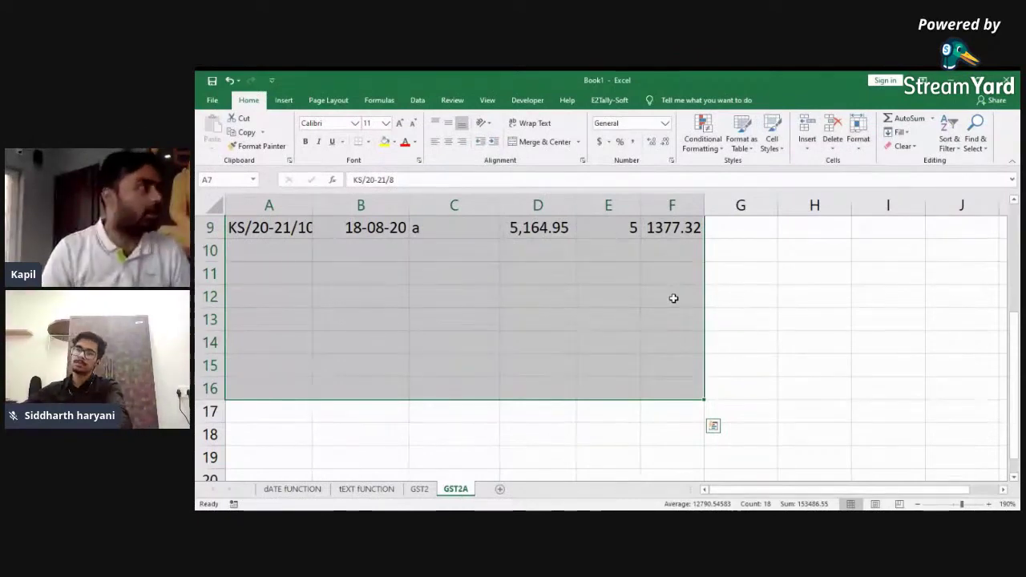
pyautogui.hotkey('ctrl', 'Home')
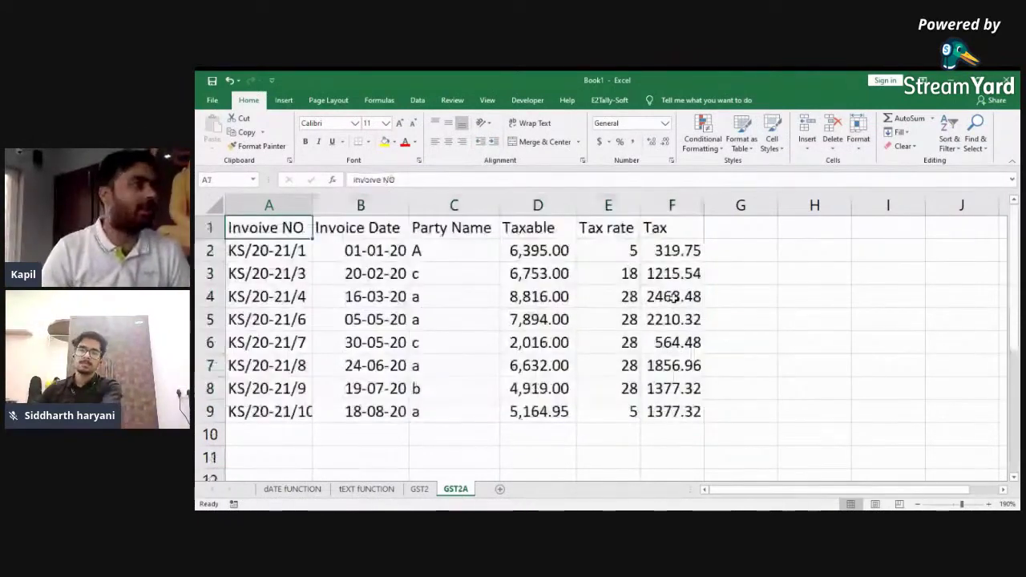
pyautogui.hotkey('ctrl', 'pageup')
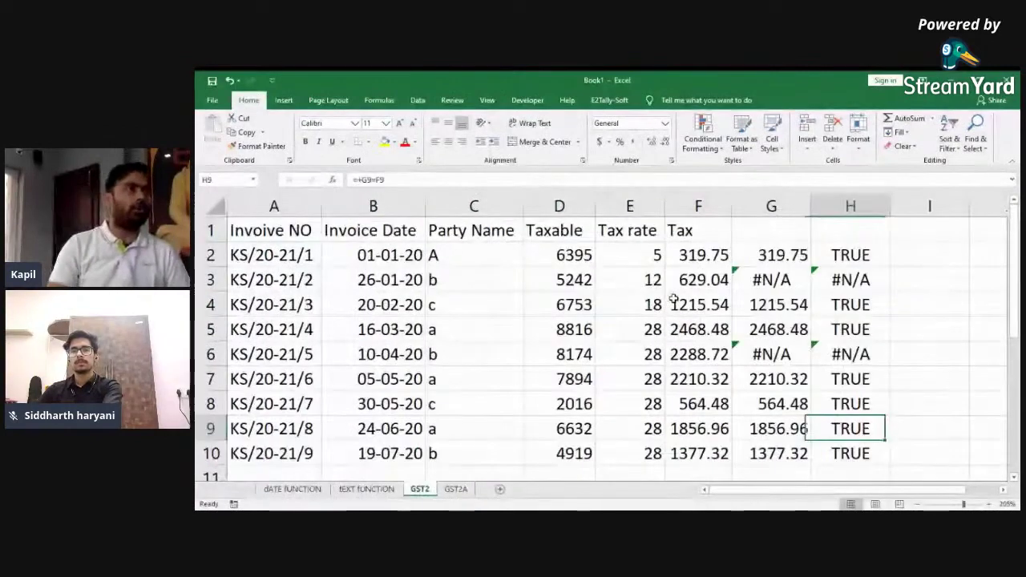
pyautogui.hotkey('ctrl', 'Home')
pyautogui.press('Right')
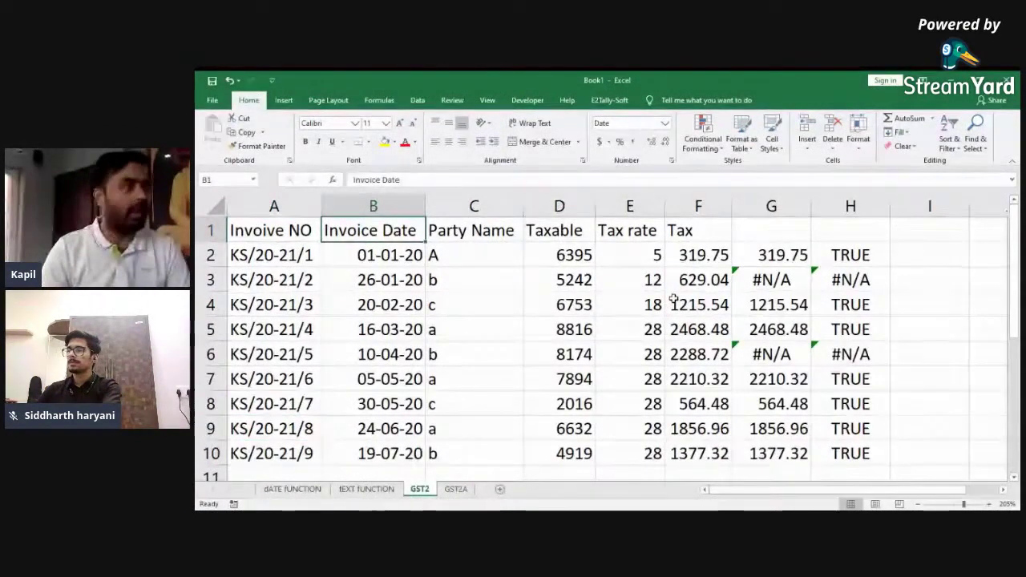
pyautogui.press('Right')
pyautogui.press('Right')
pyautogui.press('Right')
pyautogui.press('Down')
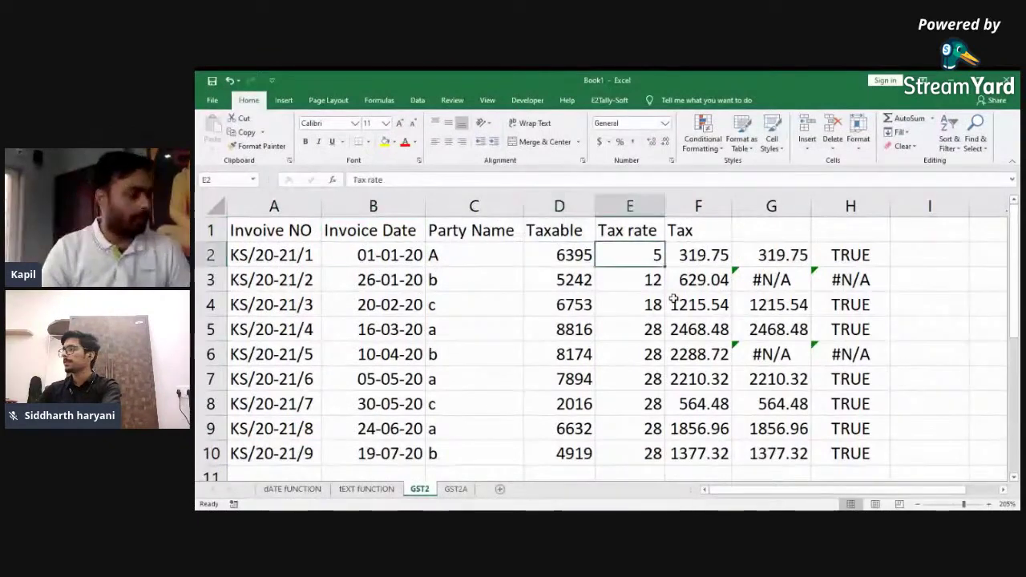
pyautogui.press('Right')
pyautogui.press('Right')
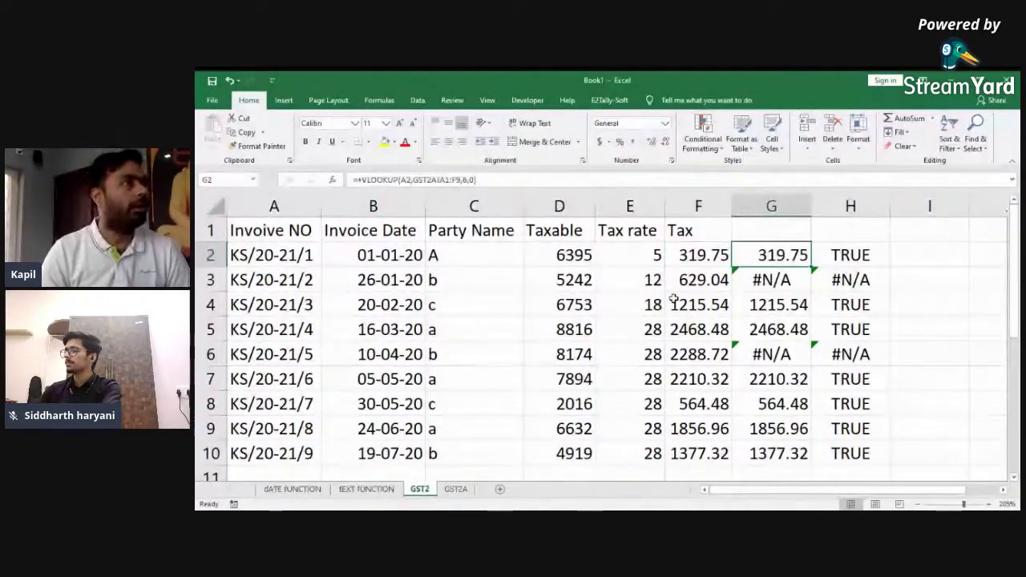
pyautogui.press('F2')
pyautogui.press('Return')
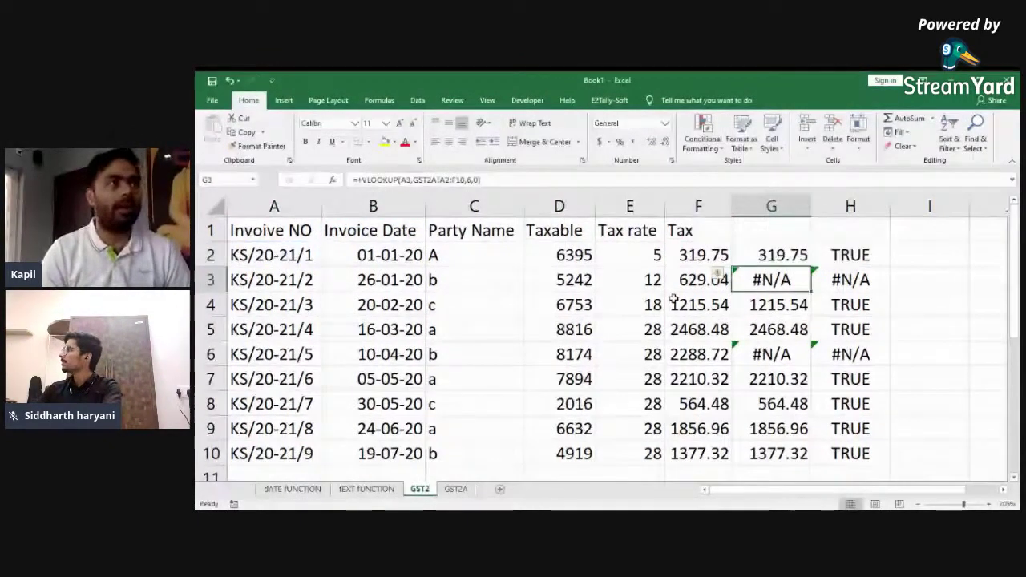
pyautogui.press('F2')
pyautogui.press('Escape')
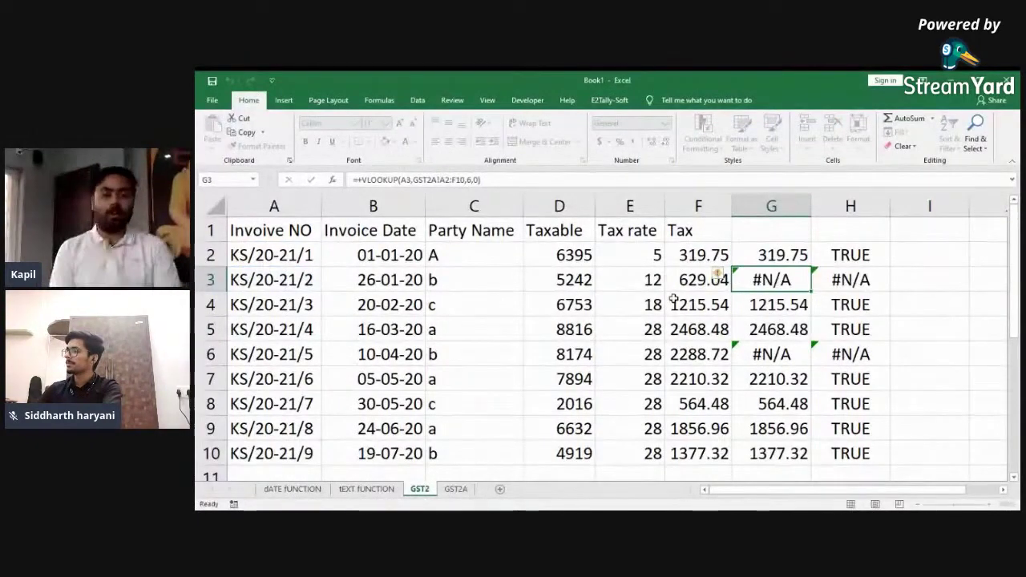
pyautogui.press('Up')
pyautogui.press('F2')
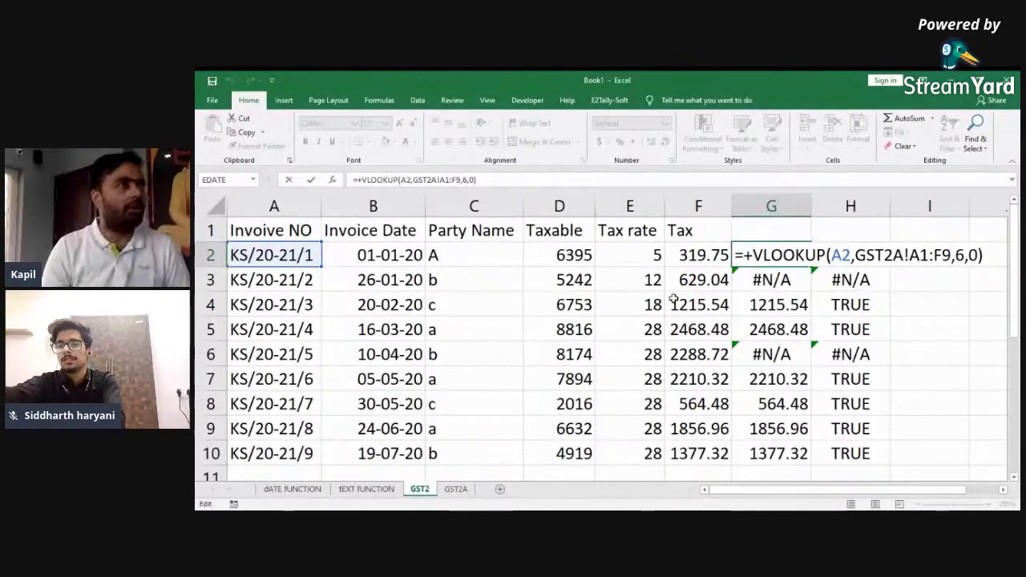
# Undo the fill-down and reopen G2's formula to lock the GST2A!$A$1:$F$9 range.
pyautogui.press('Return')
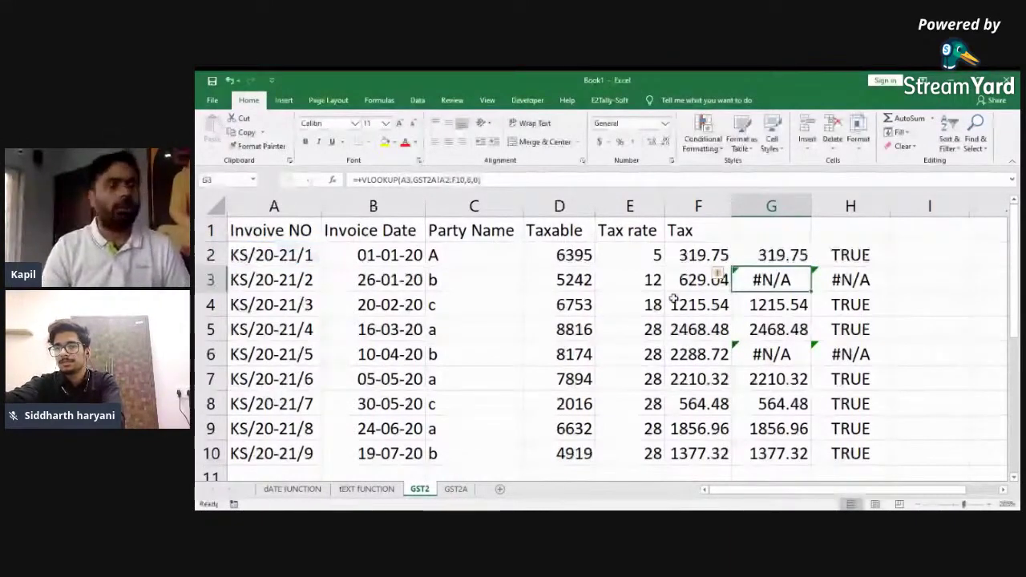
pyautogui.hotkey('ctrl', 'z')
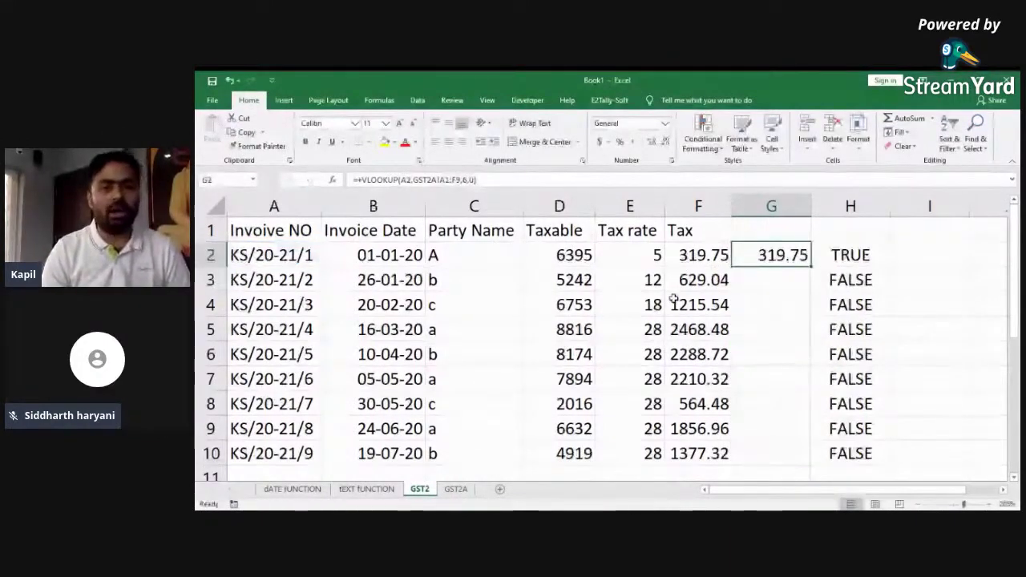
pyautogui.press('F2')
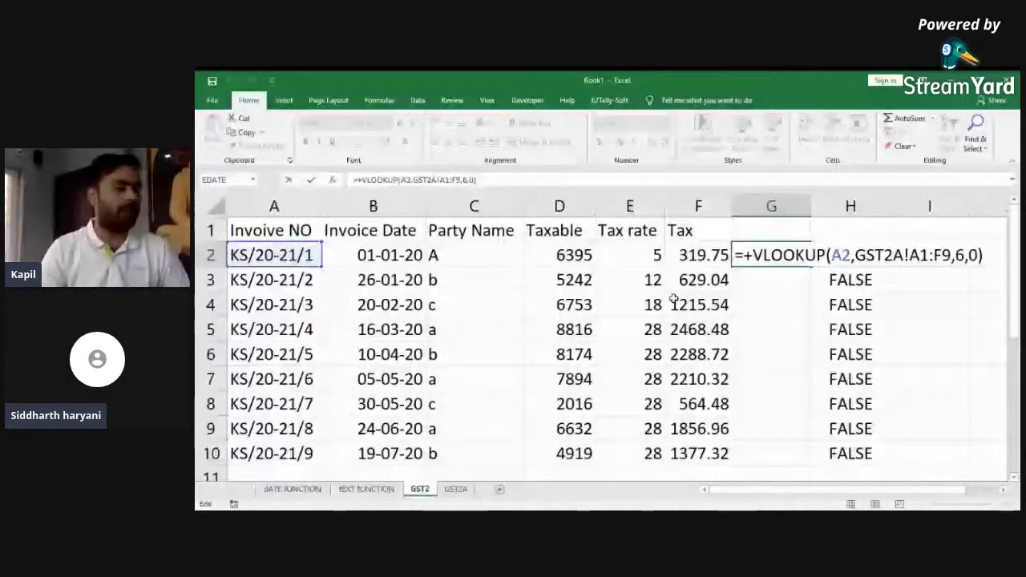
pyautogui.press('Left')
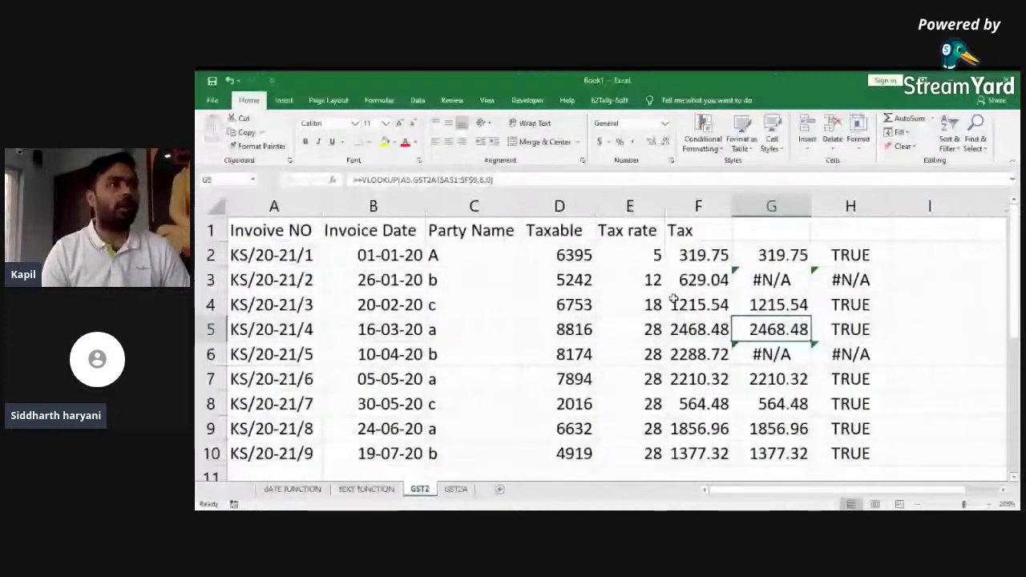
# Recheck the lookups in G9 and G10 (1377.32), then reopen G2's formula.
pyautogui.press('Down')
pyautogui.press('Down')
pyautogui.press('Down')
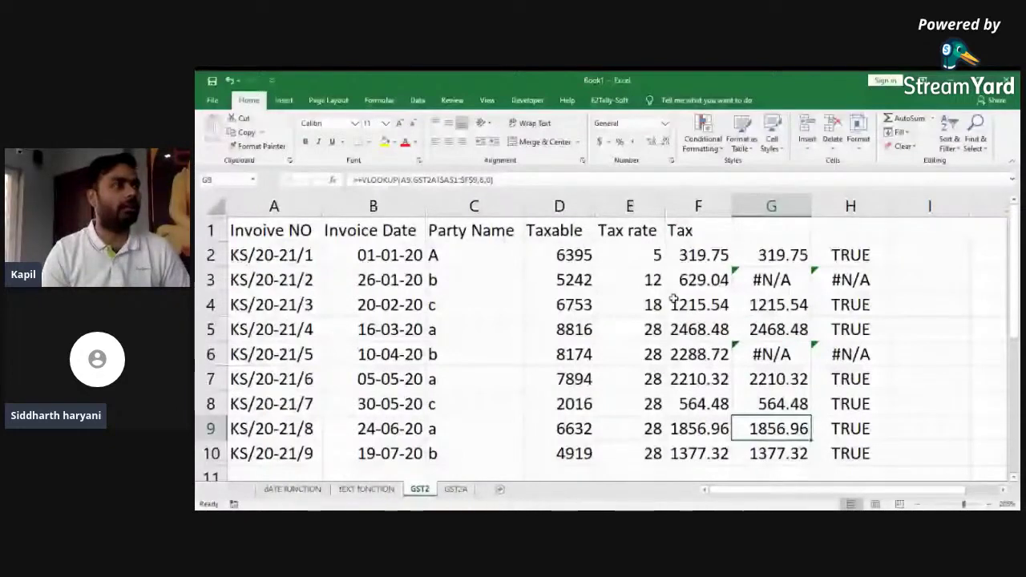
pyautogui.press('Down')
pyautogui.press('F2')
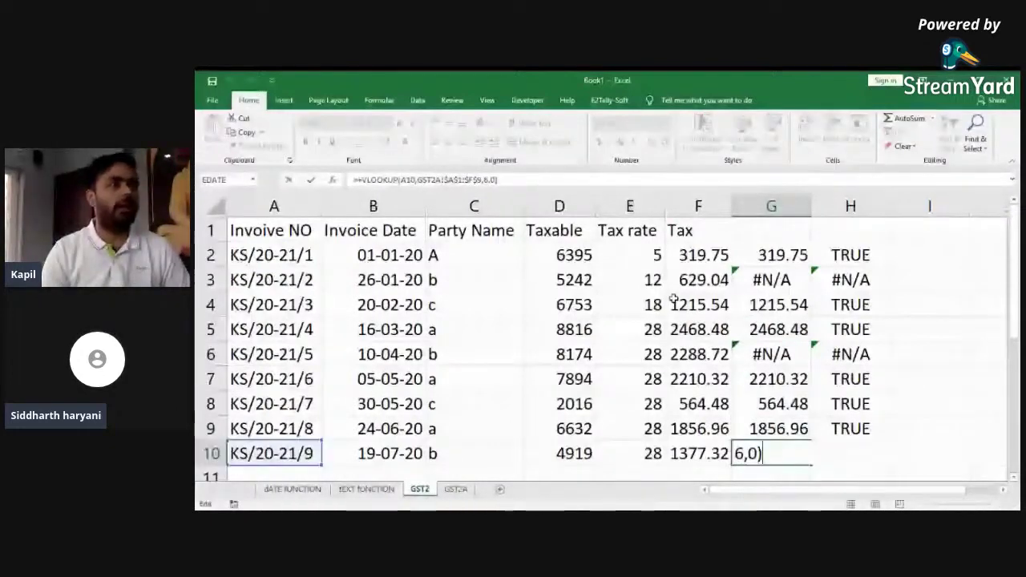
pyautogui.press('Home')
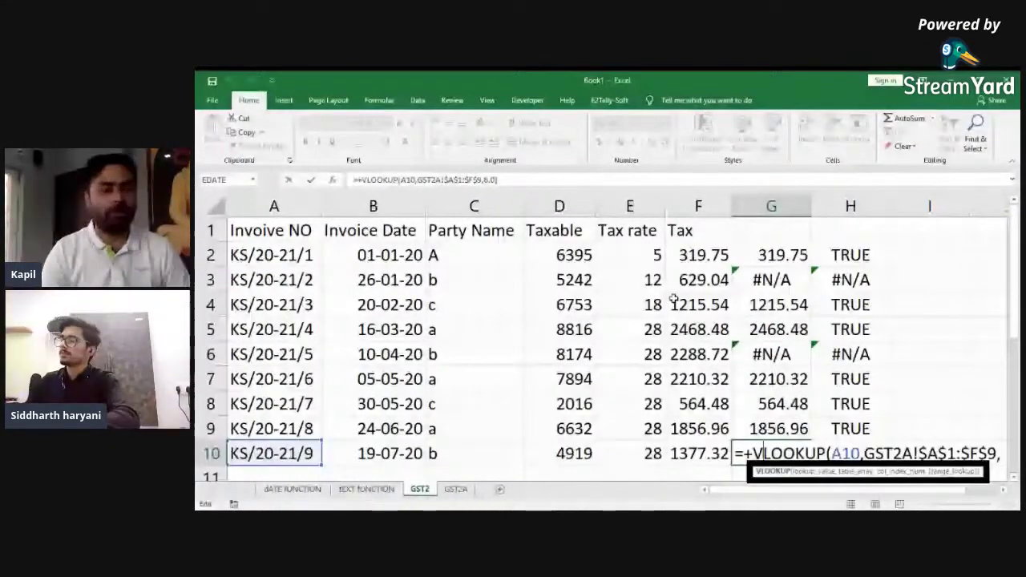
pyautogui.hotkey('ctrl', 'Return')
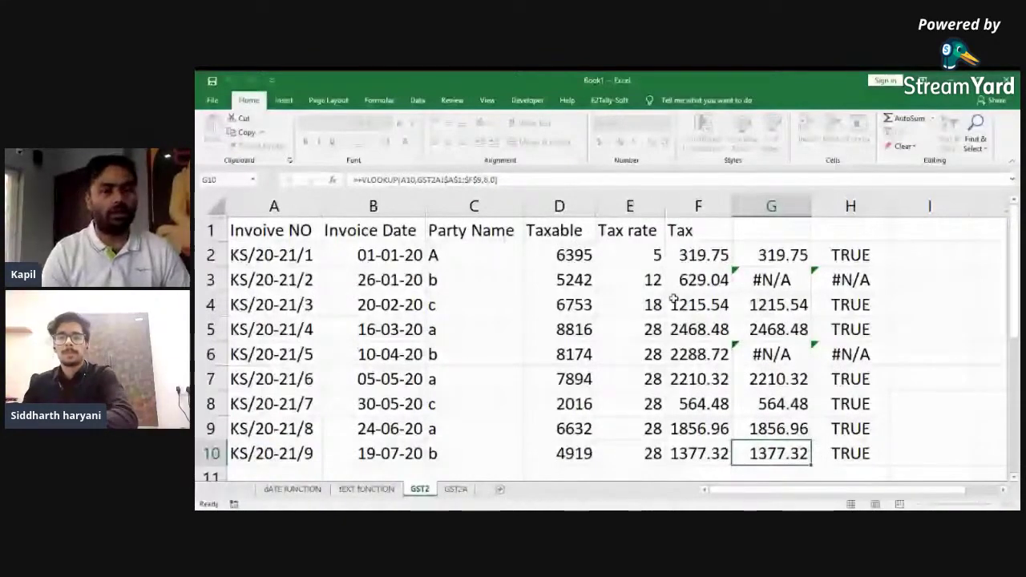
pyautogui.hotkey('ctrl', 'Up')
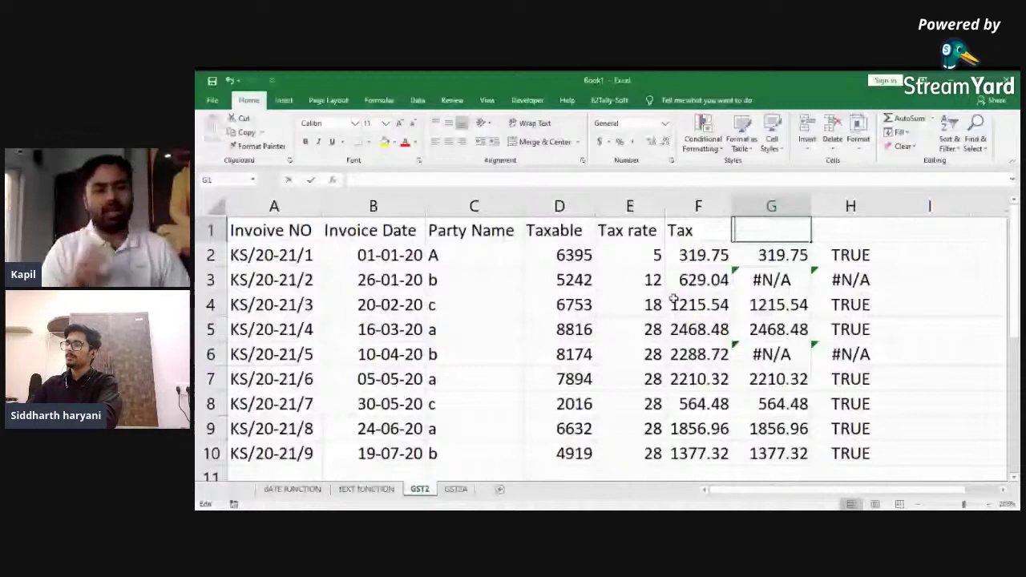
pyautogui.press('Down')
pyautogui.press('F2')
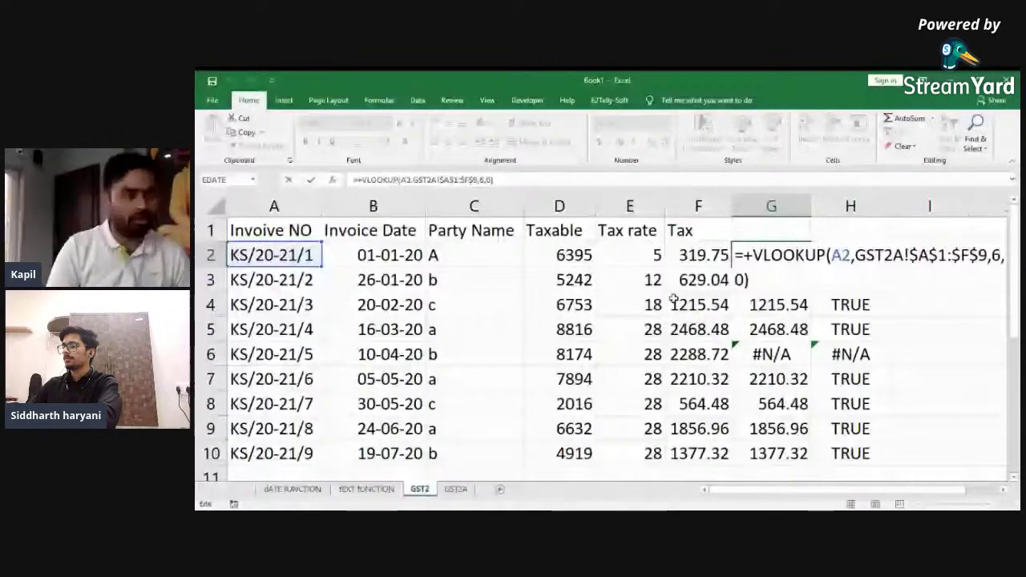
# Enter =+VLOOKUP(A2,GST2A!$A$1:$F$9,6,0) in G2 and fill it down to G10.
pyautogui.press('Return')
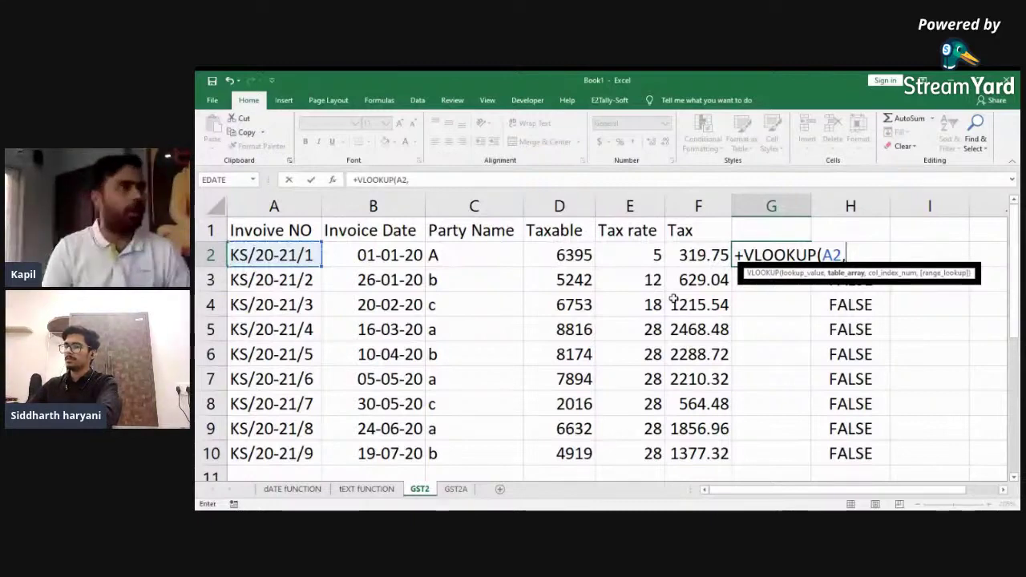
pyautogui.write('GST2A!A1:F9,6,0)')
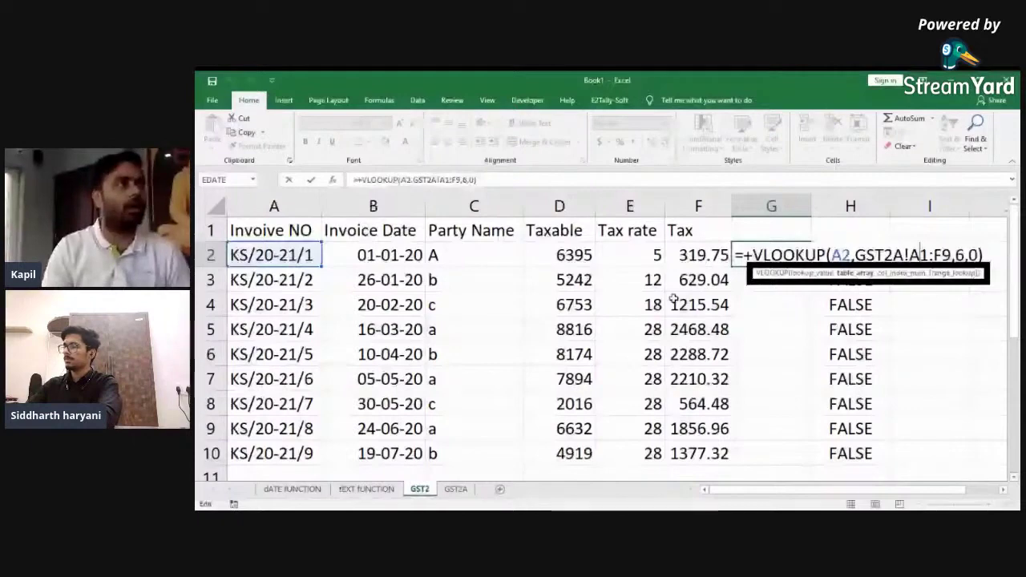
pyautogui.hotkey('ctrl', 'Return')
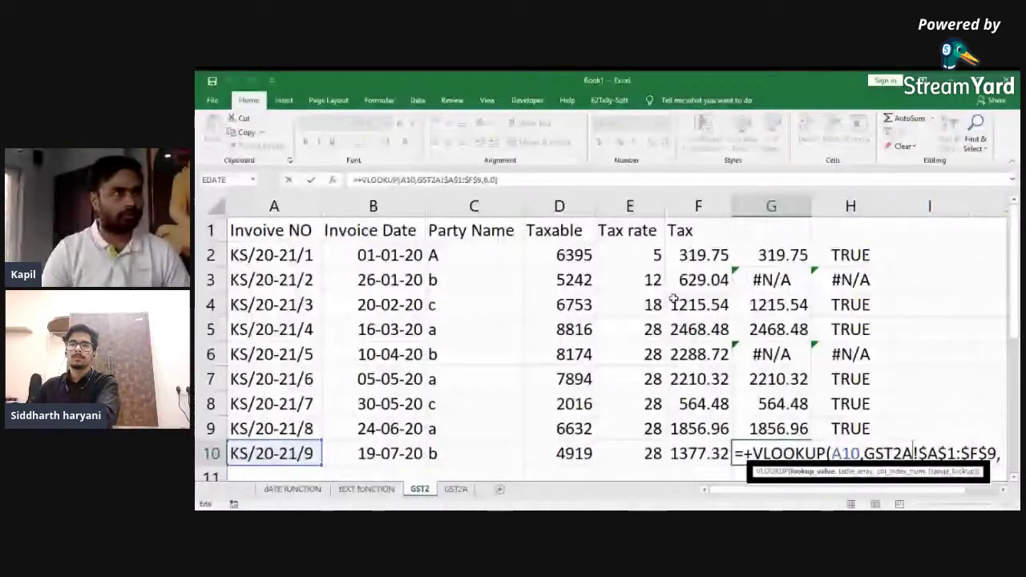
pyautogui.click(629, 255)
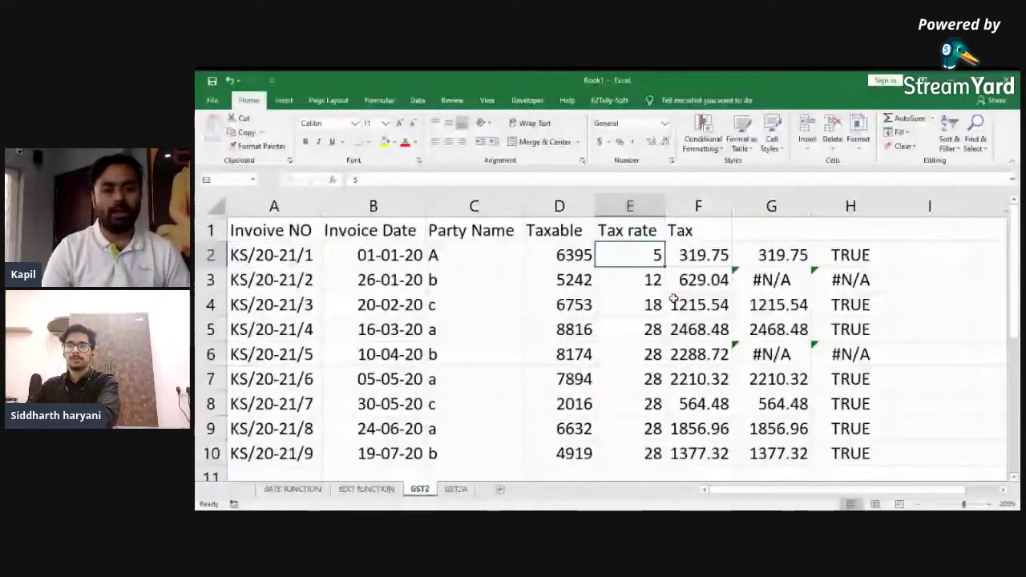
pyautogui.press('Right')
pyautogui.press('Right')
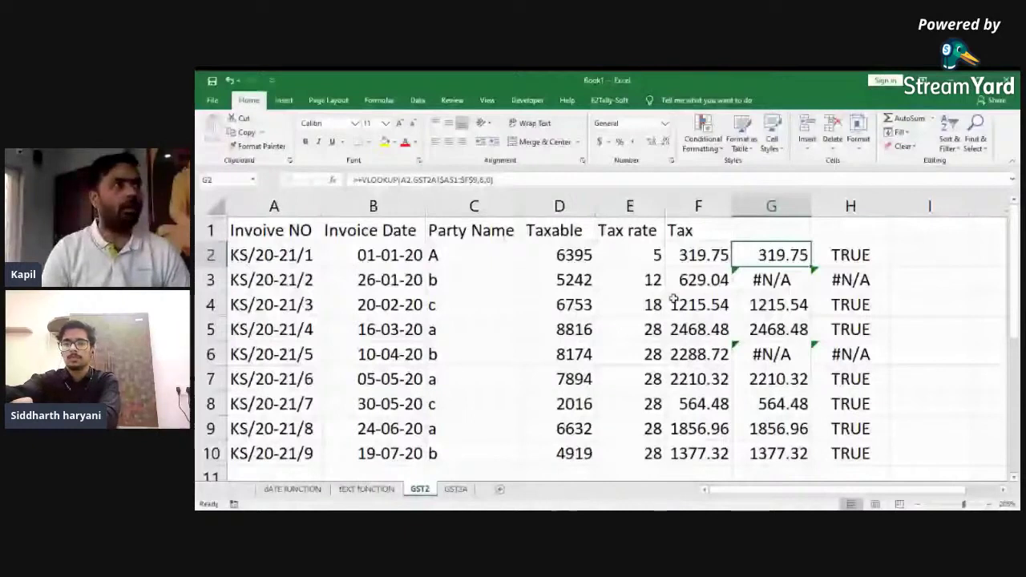
# Inspect the row 3 lookup formula that returns #N/A.
pyautogui.press('Down')
pyautogui.press('F2')
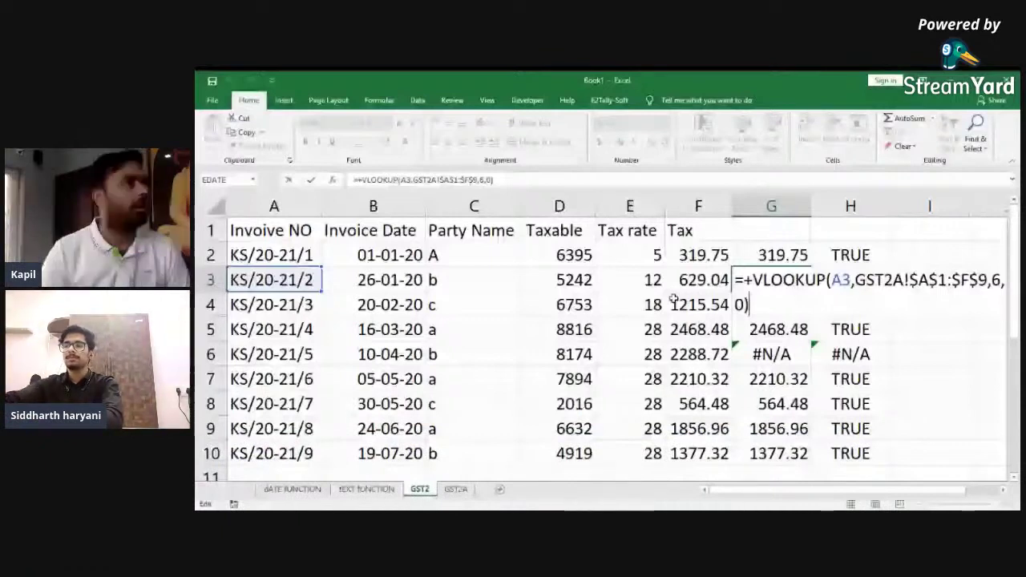
pyautogui.press('Return')
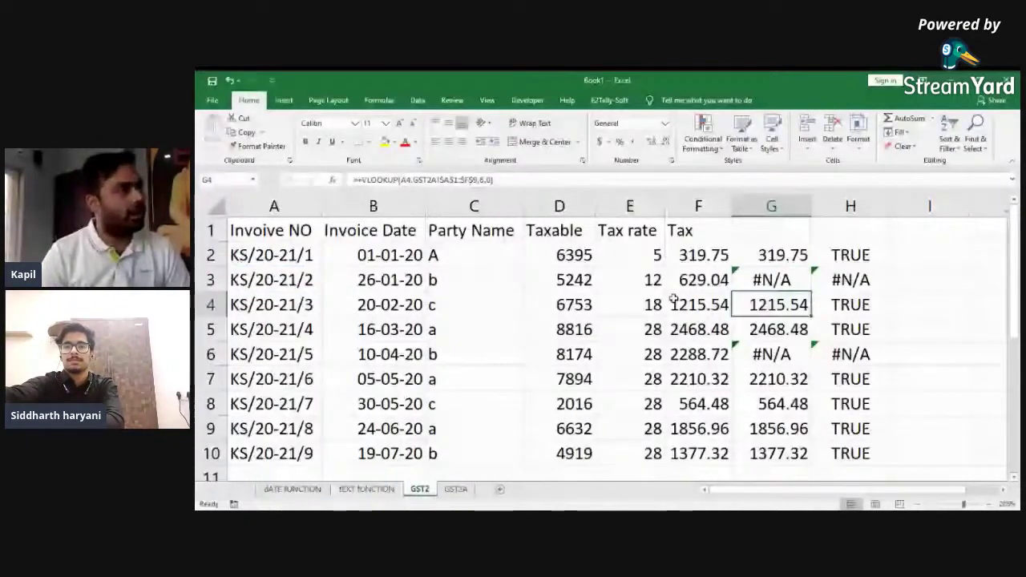
pyautogui.press('Down')
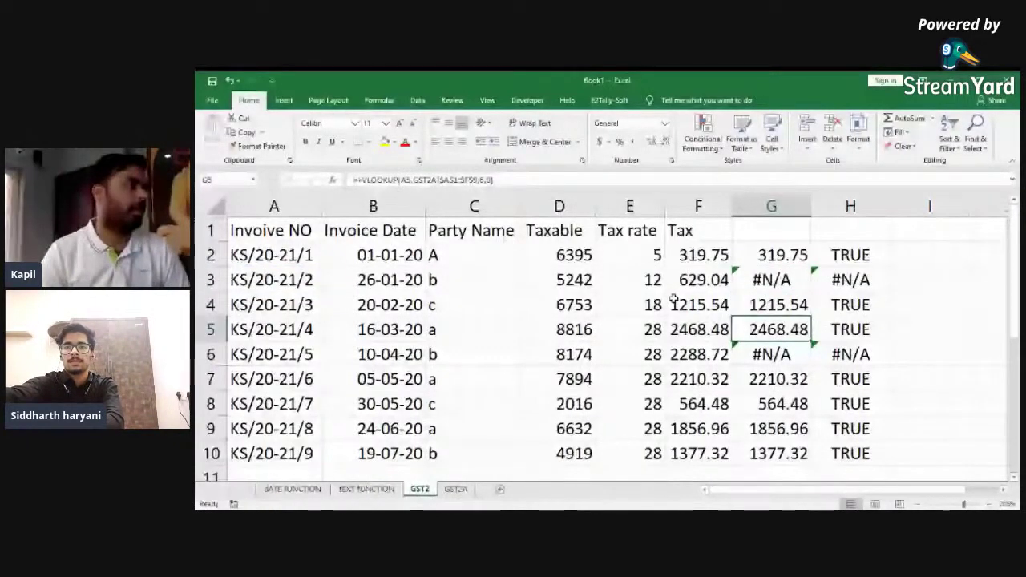
# Select the invoice numbers from row 5 down, return to KS/20-21/1, and view GST2A.
pyautogui.hotkey('ctrl', 'Left')
pyautogui.hotkey('ctrl', 'shift', 'Down')
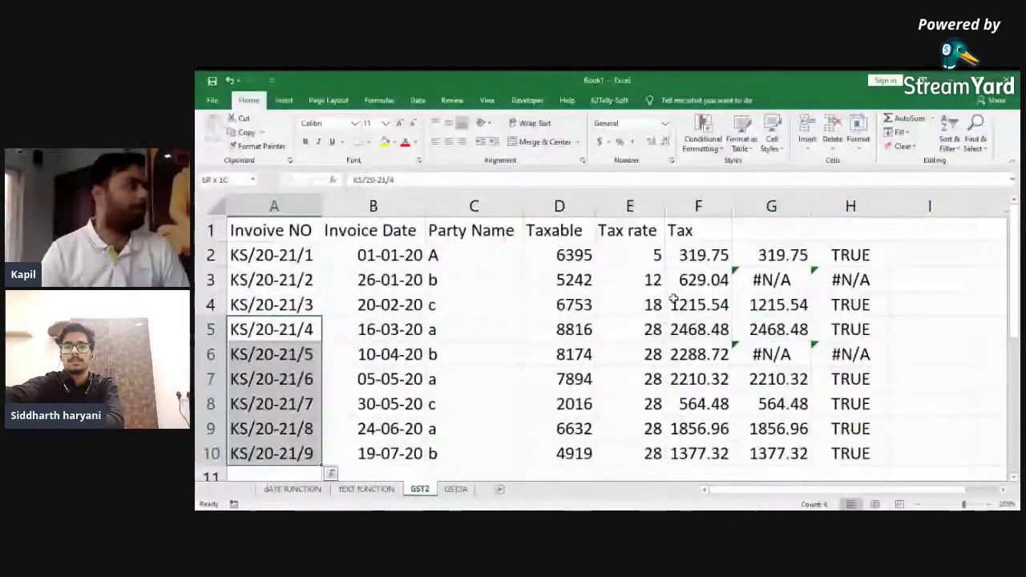
pyautogui.press('Up')
pyautogui.press('Up')
pyautogui.press('Up')
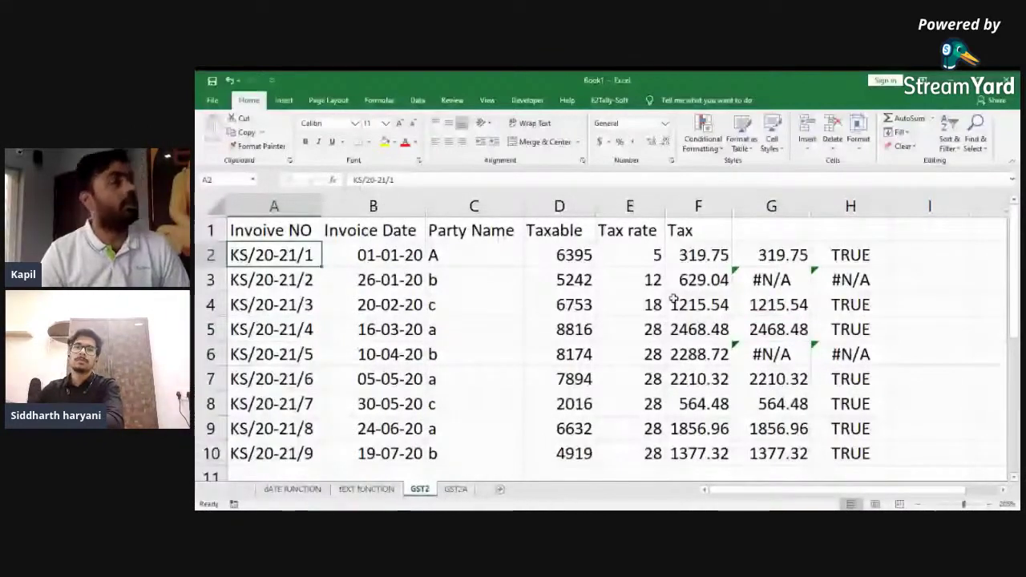
pyautogui.hotkey('ctrl', 'pagedown')
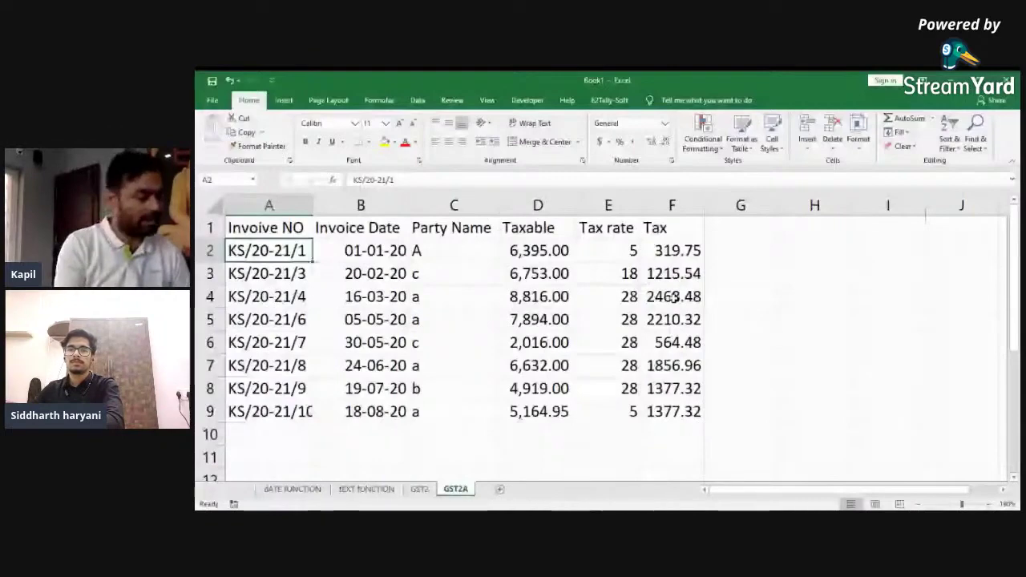
# AutoFit GST2A's columns and add =VLOOKUP(A2,'GST2'!A2:F10,6,0) down column G.
pyautogui.hotkey('ctrl', 'a')
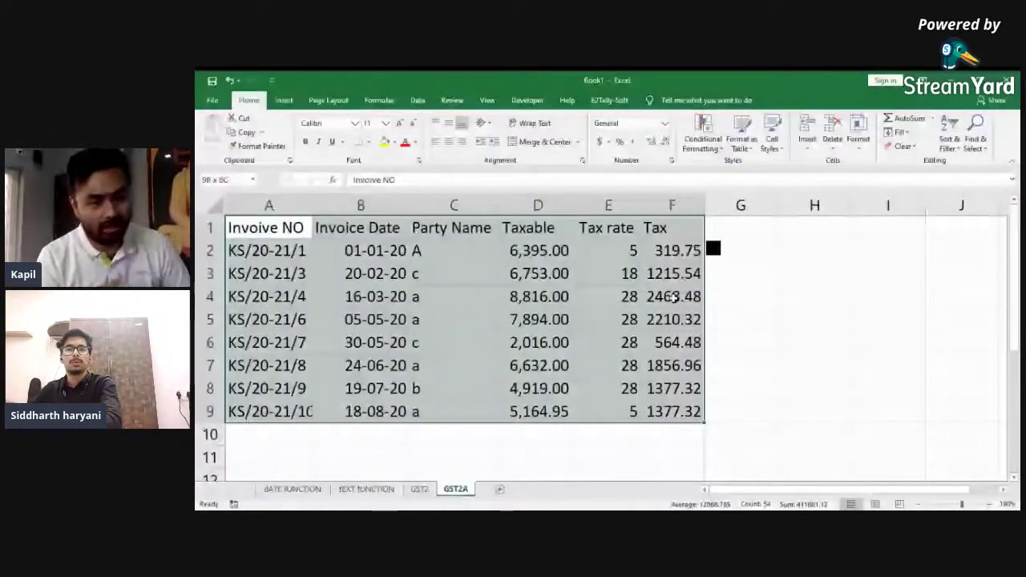
pyautogui.hotkey('ctrl', 'z')
pyautogui.click(708, 246)
pyautogui.write("=+VLOOKUP(A2,'GST2'!A2:F10,6,0)")
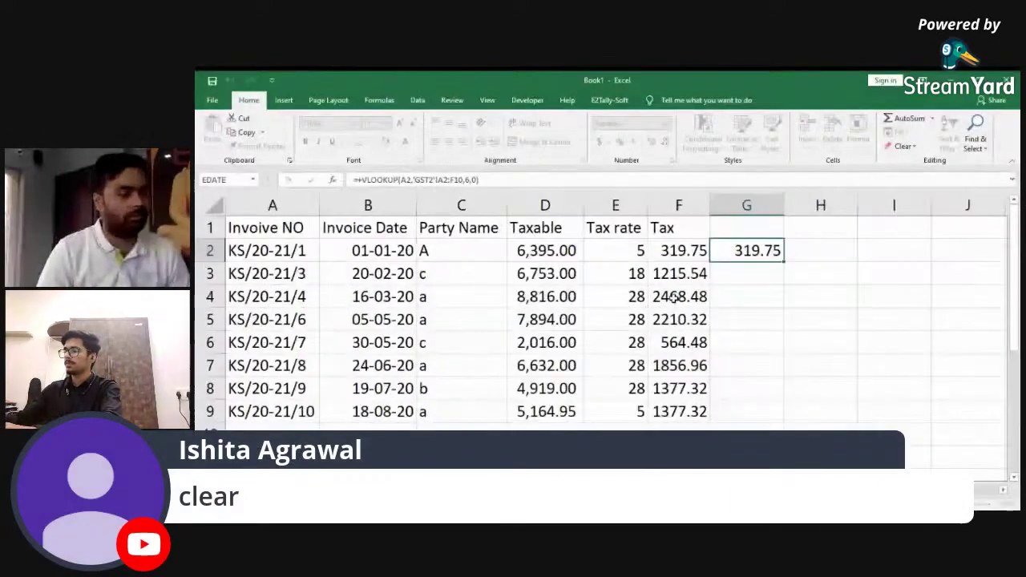
pyautogui.hotkey('shift', 'Tab')
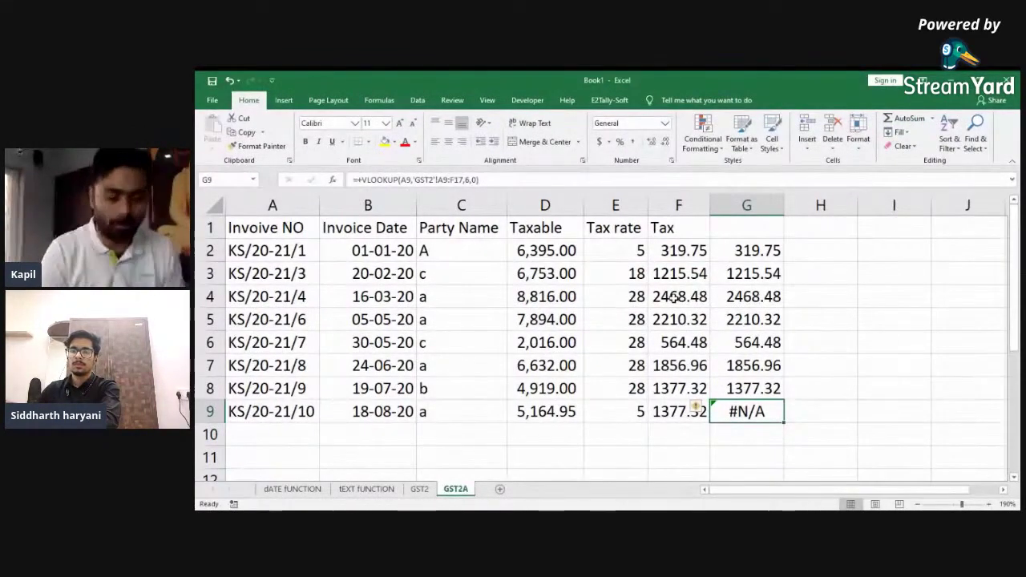
pyautogui.hotkey('ctrl', 'pageup')
pyautogui.press('Right')
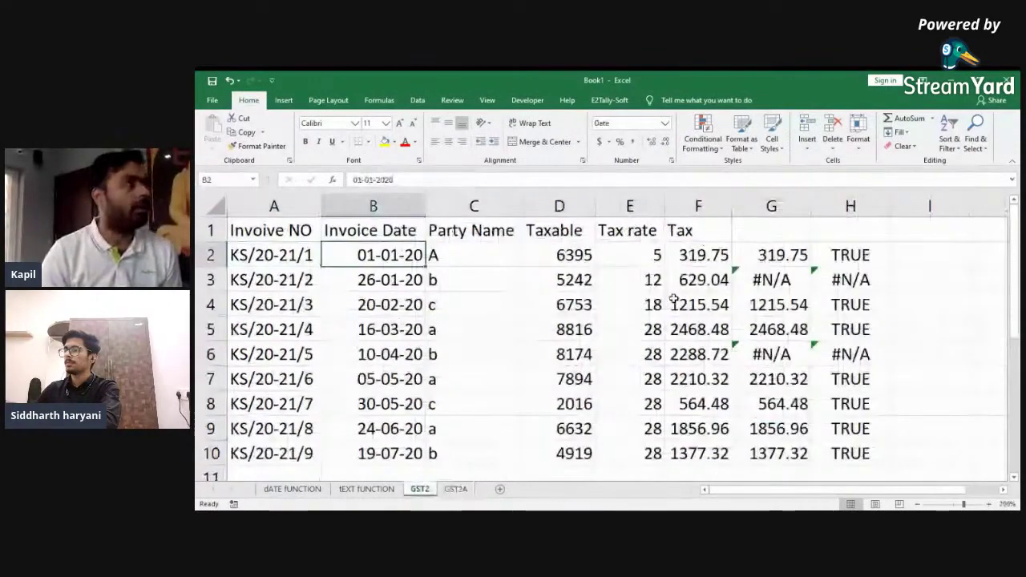
# Review GST2's G2 lookup, the H2 and H5 TRUE checks, and the F5 tax formula.
pyautogui.press('Right')
pyautogui.press('Right')
pyautogui.press('Down')
pyautogui.press('Right')
pyautogui.press('Right')
pyautogui.press('Right')
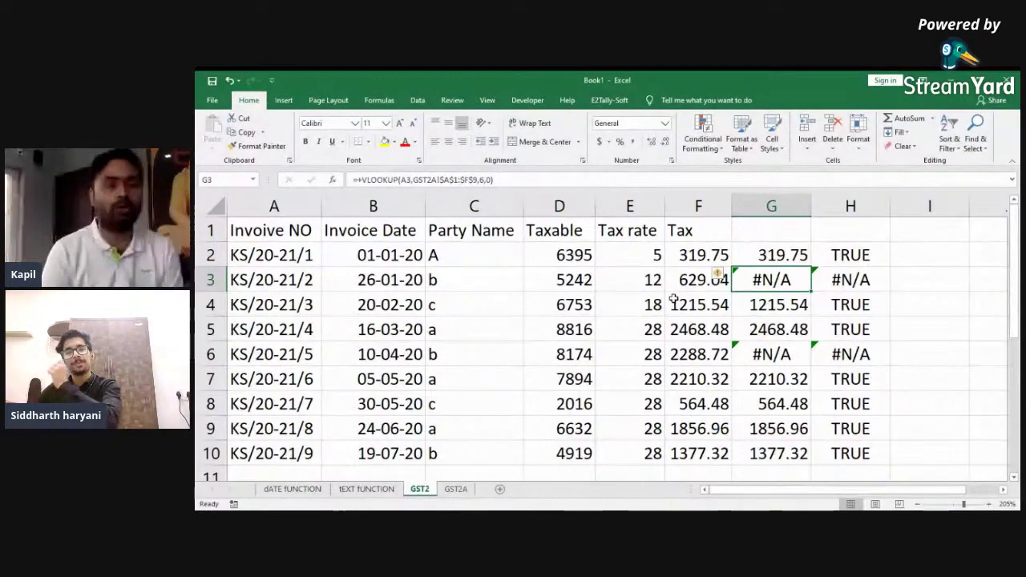
pyautogui.press('Up')
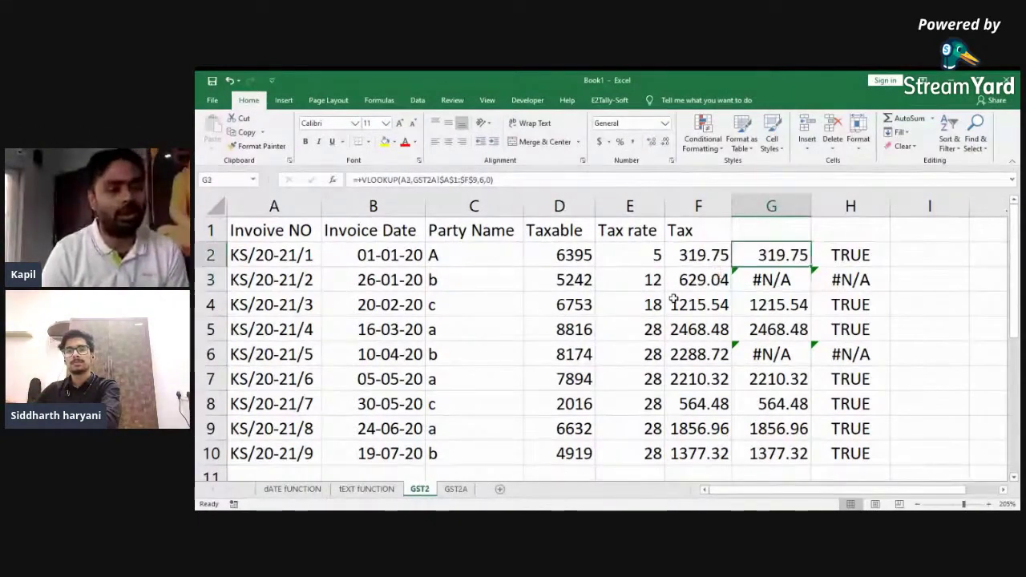
pyautogui.press('Right')
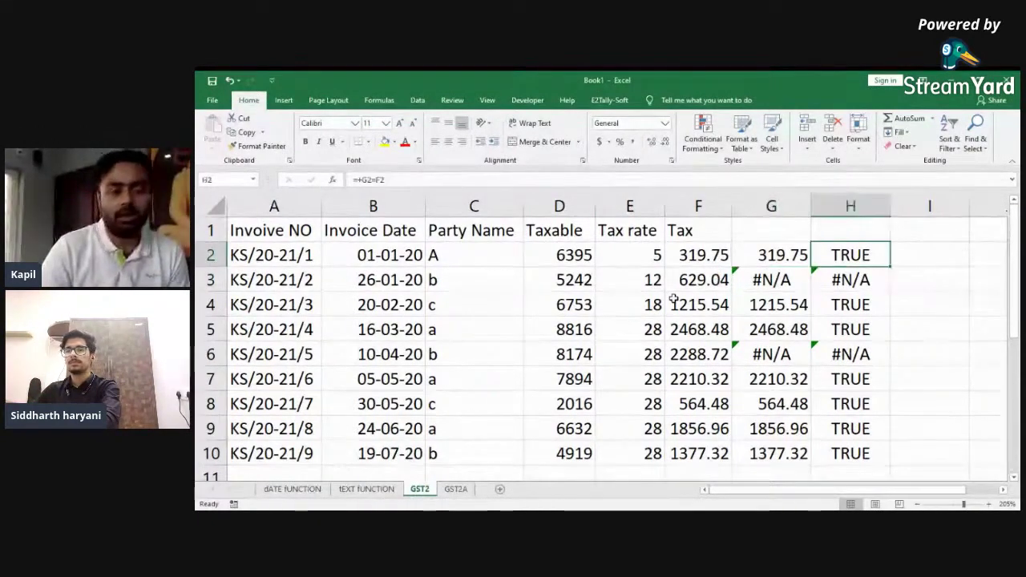
pyautogui.press('Down')
pyautogui.press('Down')
pyautogui.press('Down')
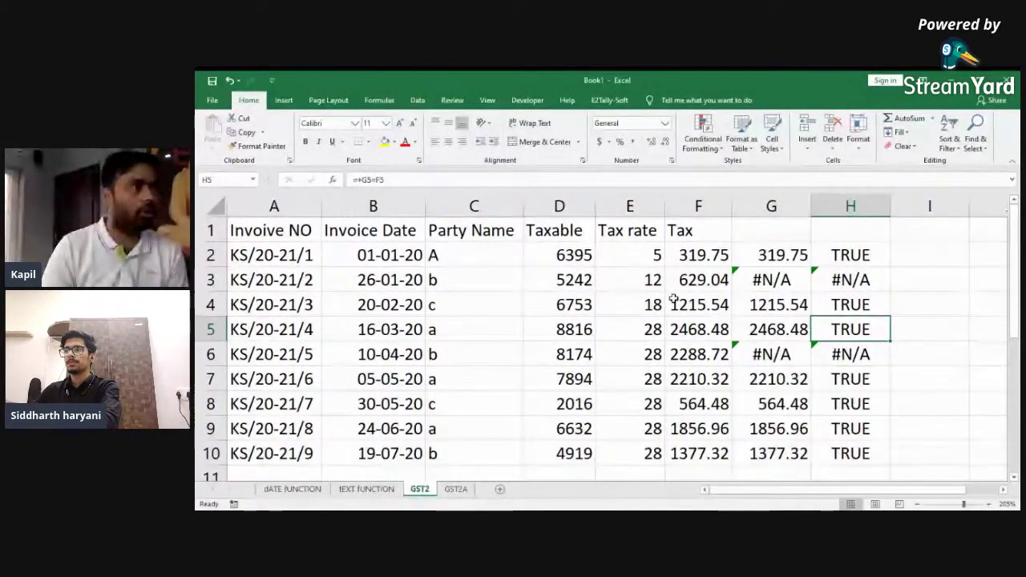
pyautogui.press('Left')
pyautogui.press('Left')
# Check the row 8–9 lookups and both #N/A results, then view GST2A's lookup column.
pyautogui.press('Down')
pyautogui.press('Down')
pyautogui.press('Down')
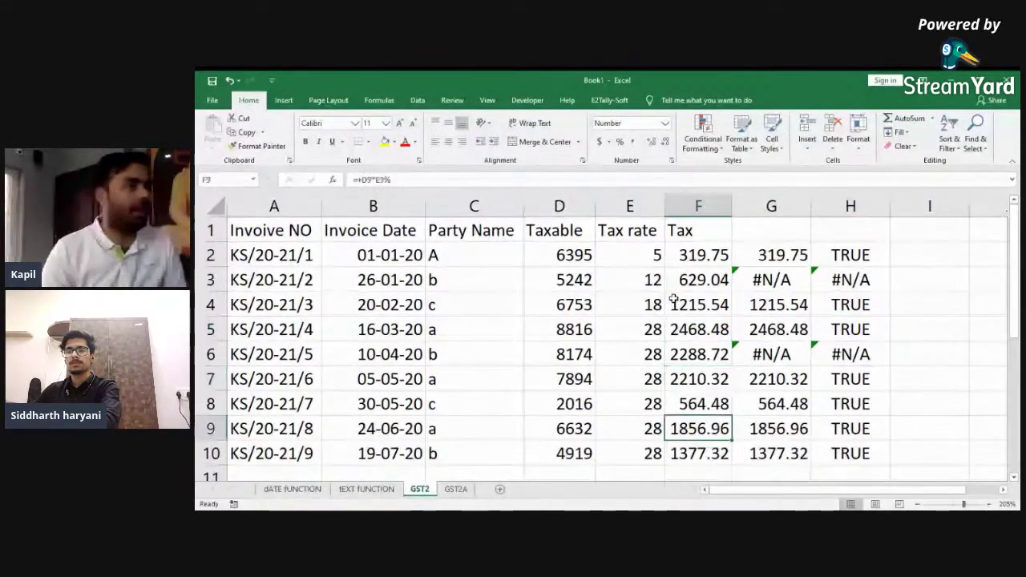
pyautogui.press('Right')
pyautogui.press('Up')
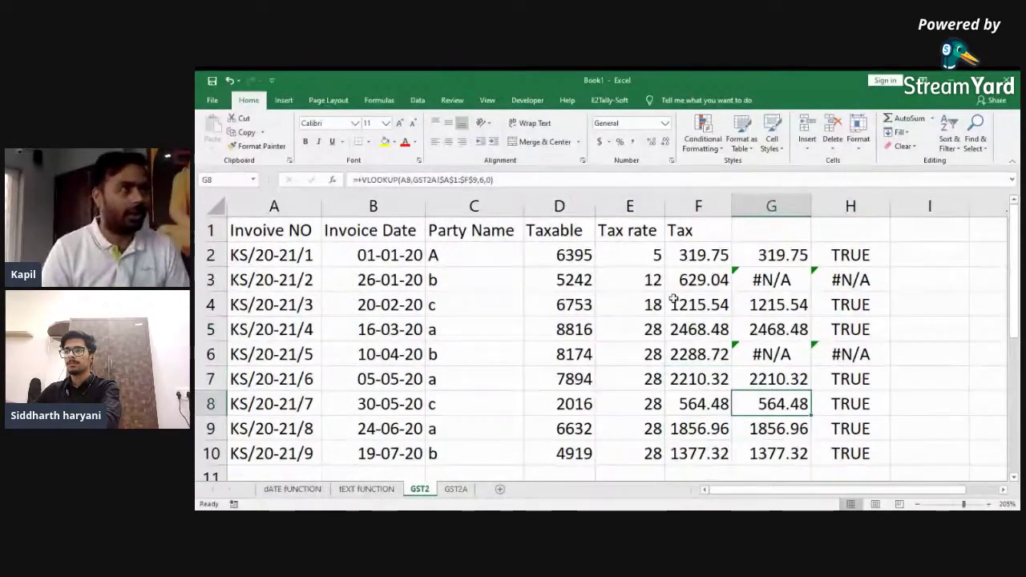
pyautogui.press('Up')
pyautogui.press('Up')
pyautogui.press('Up')
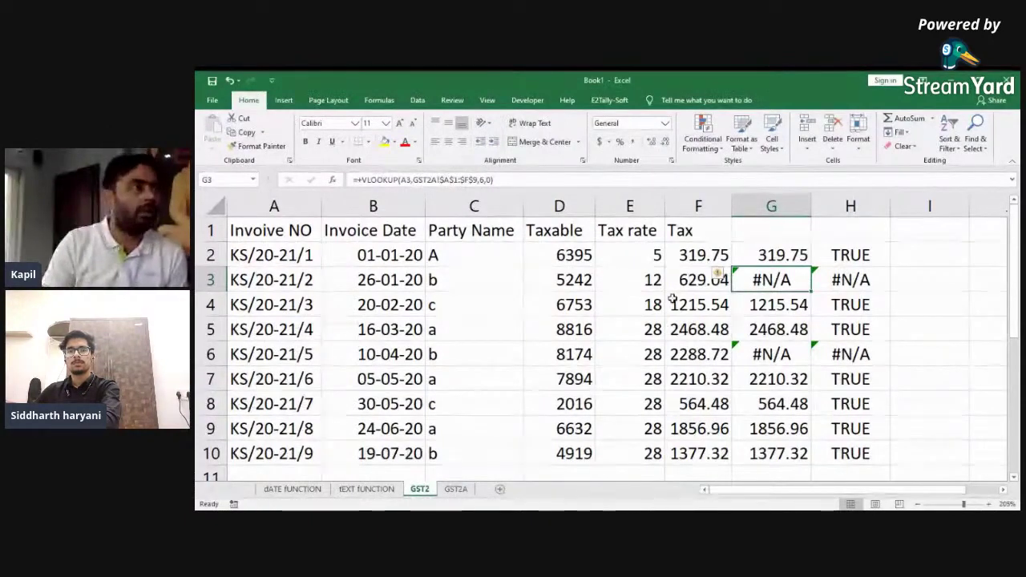
pyautogui.press('Down')
pyautogui.press('Down')
pyautogui.press('Down')
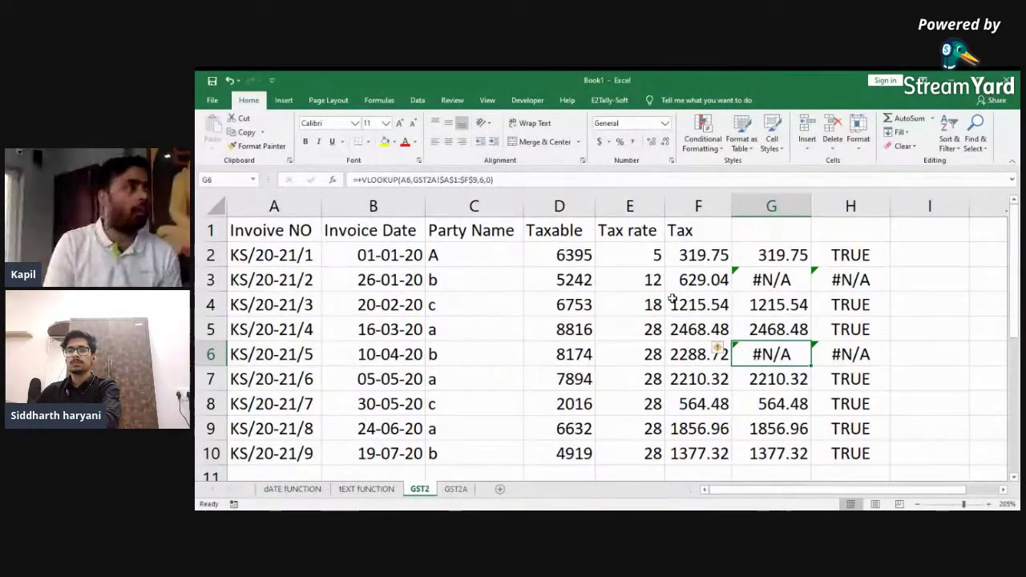
pyautogui.hotkey('ctrl', 'pagedown')
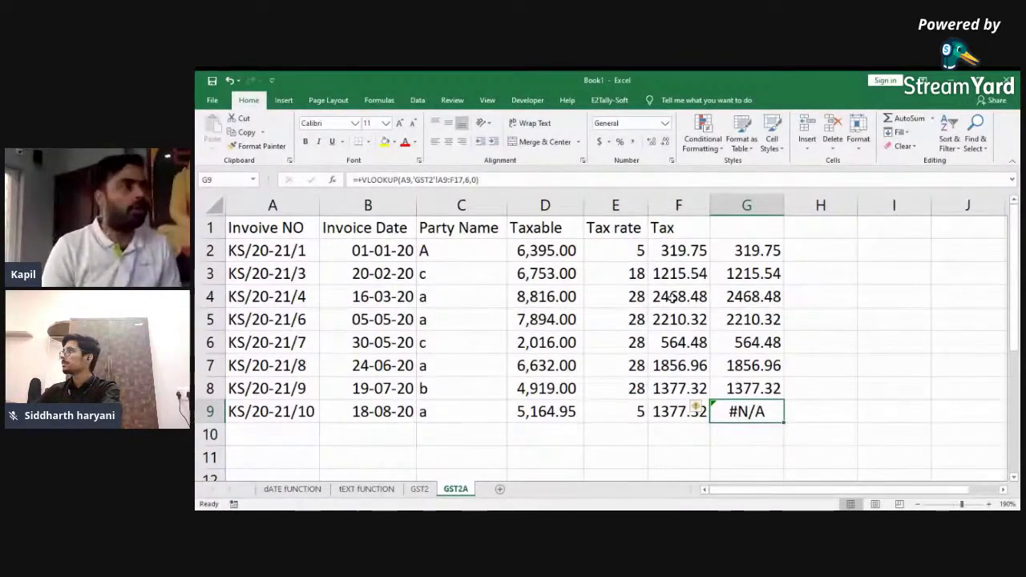
pyautogui.hotkey('ctrl', 'pagedown')
pyautogui.press('Up')
pyautogui.press('Up')
pyautogui.press('Up')
pyautogui.press('Up')
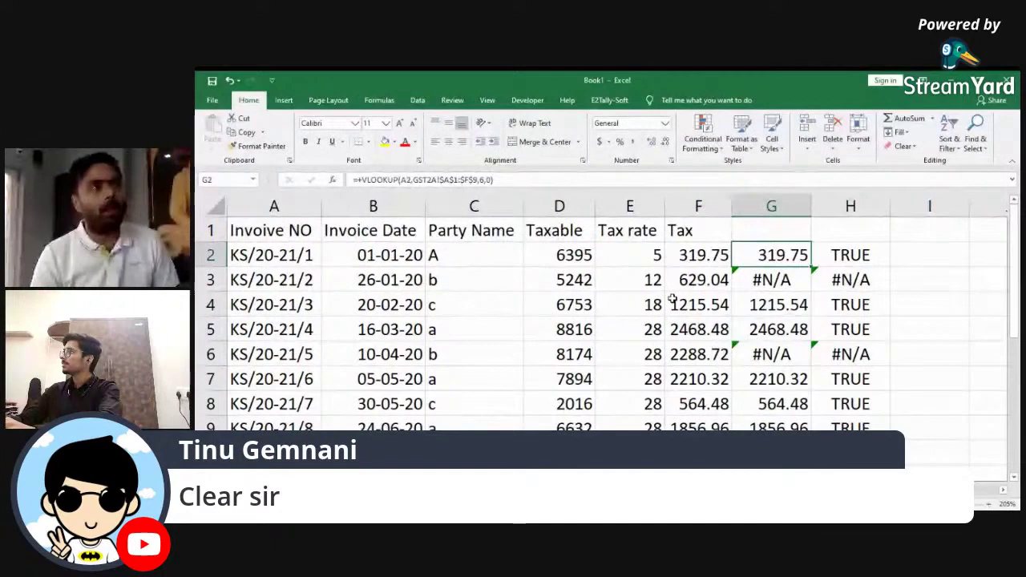
pyautogui.press('Right')
pyautogui.press('Left')
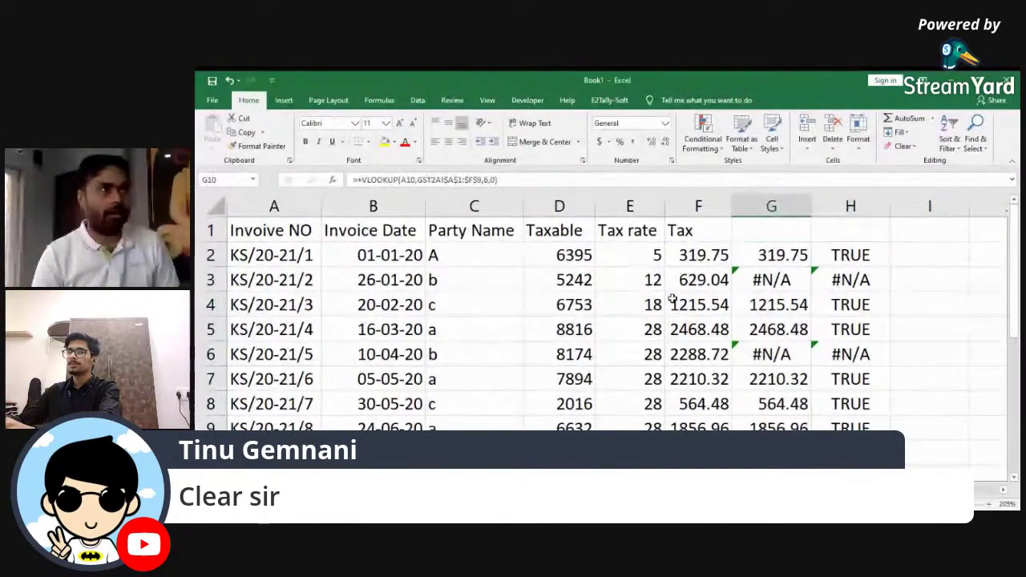
pyautogui.press('Down')
pyautogui.press('Down')
pyautogui.press('Down')
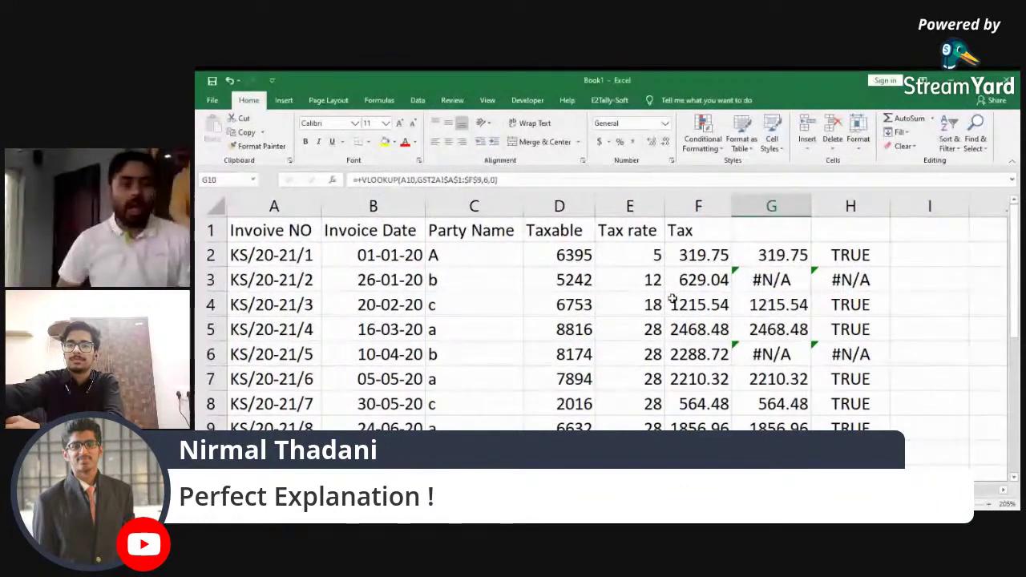
pyautogui.press('Left')
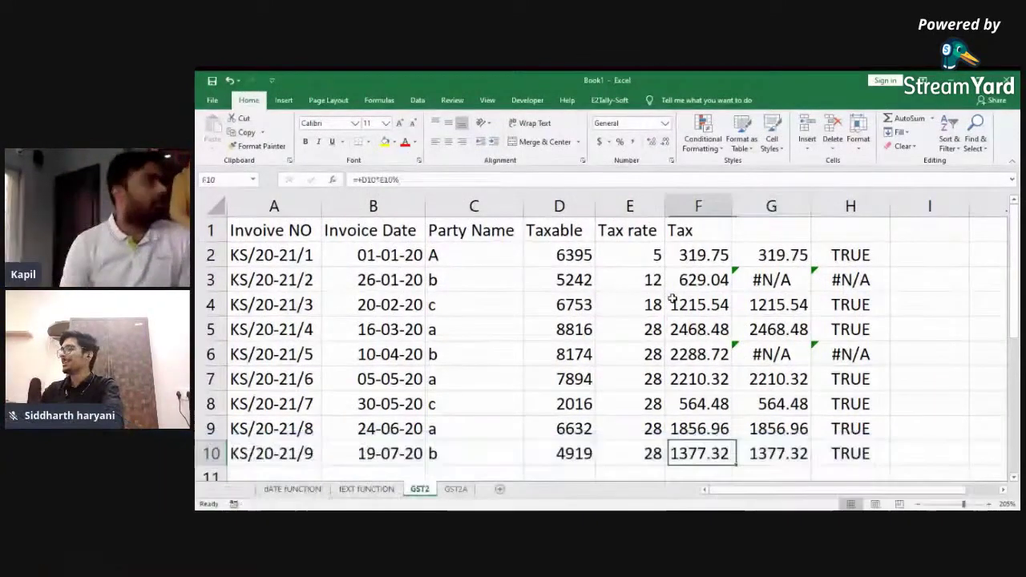
pyautogui.press('Home')
pyautogui.press('Up')
pyautogui.press('Up')
pyautogui.press('Up')
pyautogui.press('Up')
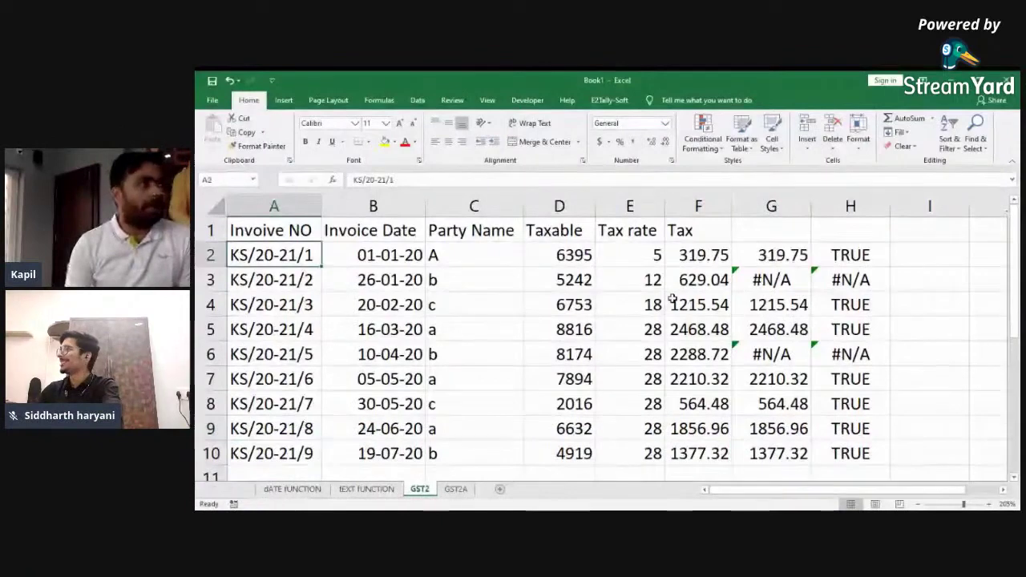
pyautogui.press('Up')
pyautogui.press('Right')
pyautogui.press('Left')
pyautogui.press('Down')
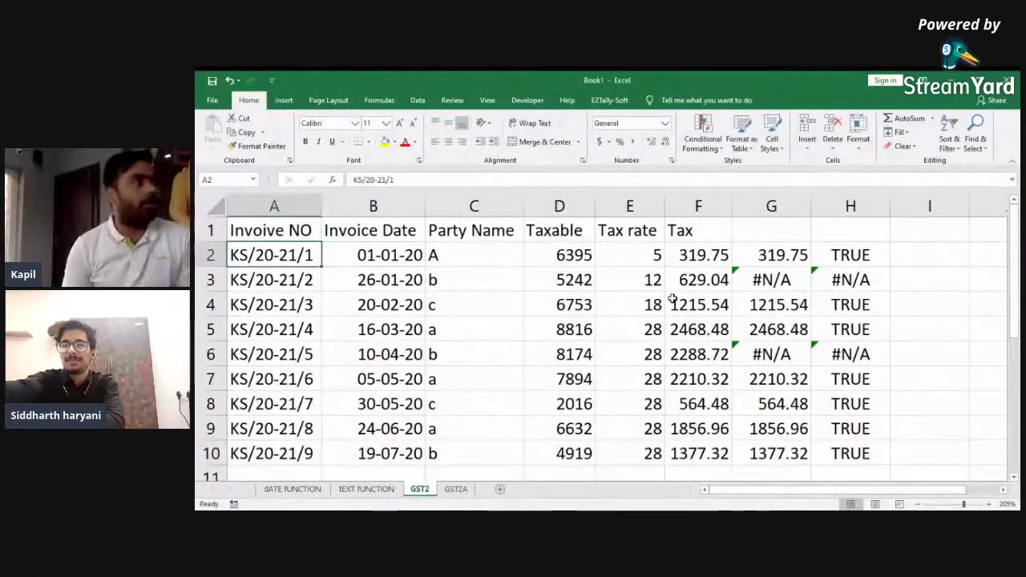
pyautogui.press('Right')
pyautogui.press('Right')
pyautogui.press('Right')
pyautogui.press('Right')
pyautogui.press('Right')
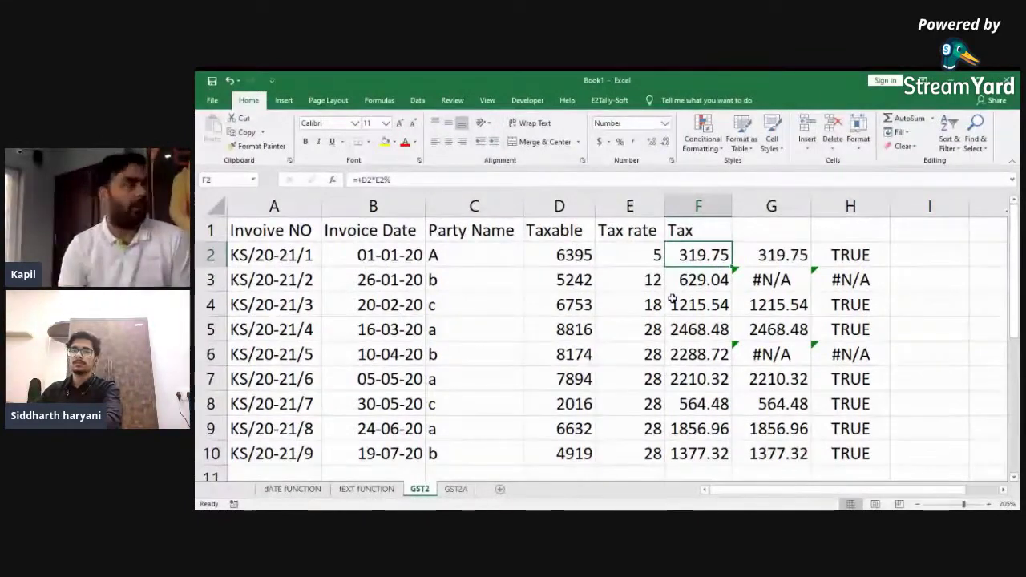
pyautogui.hotkey('ctrl', 'Home')
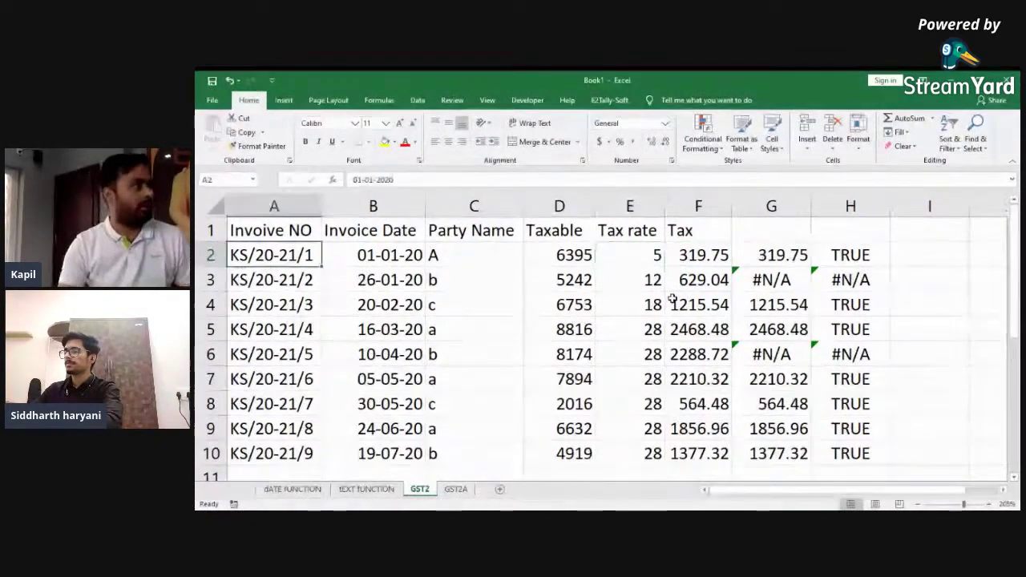
pyautogui.hotkey('ctrl', 'shift', 'Down')
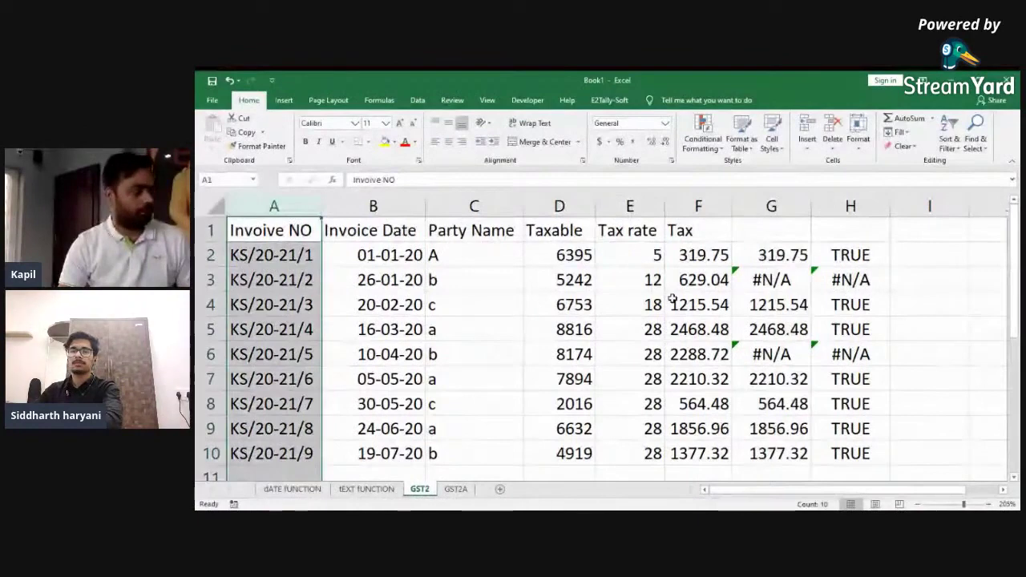
# On GST2, insert a blank first column, move Invoice Date into it, and select the leftover empty column.
pyautogui.hotkey('ctrl', 'shift', '+')
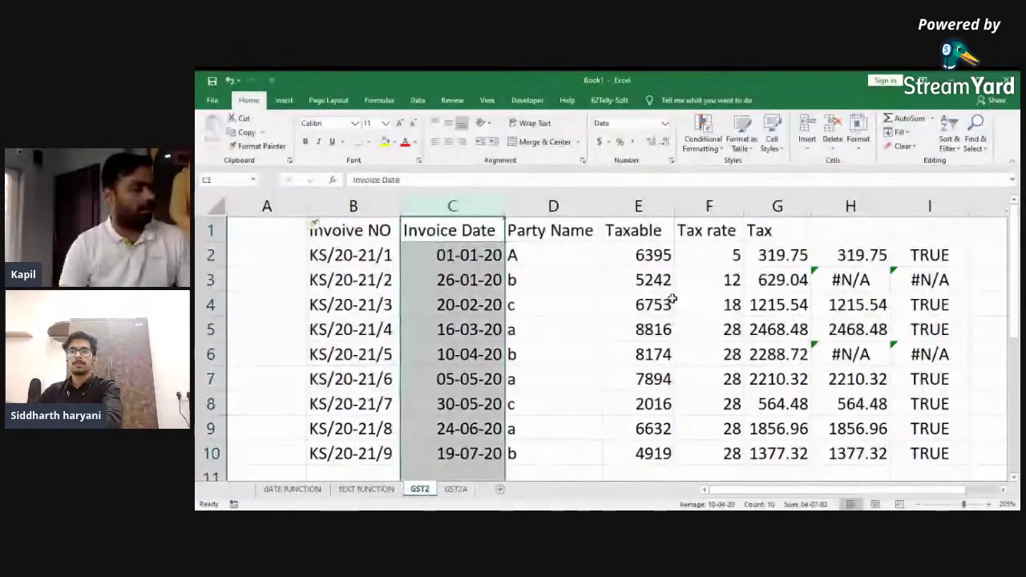
pyautogui.hotkey('ctrl', 'c')
pyautogui.hotkey('ctrl', 'Home')
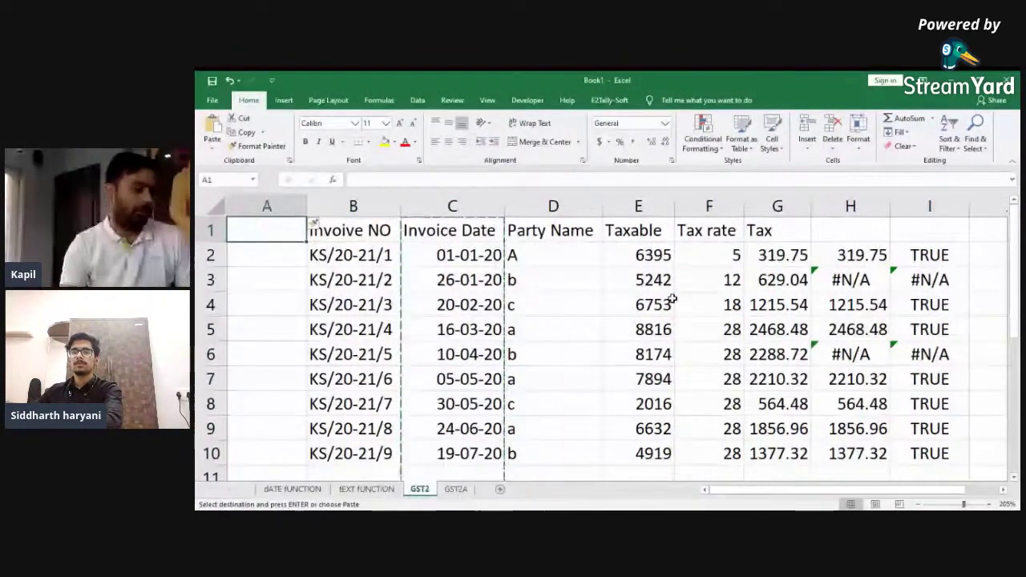
pyautogui.hotkey('ctrl', 'v')
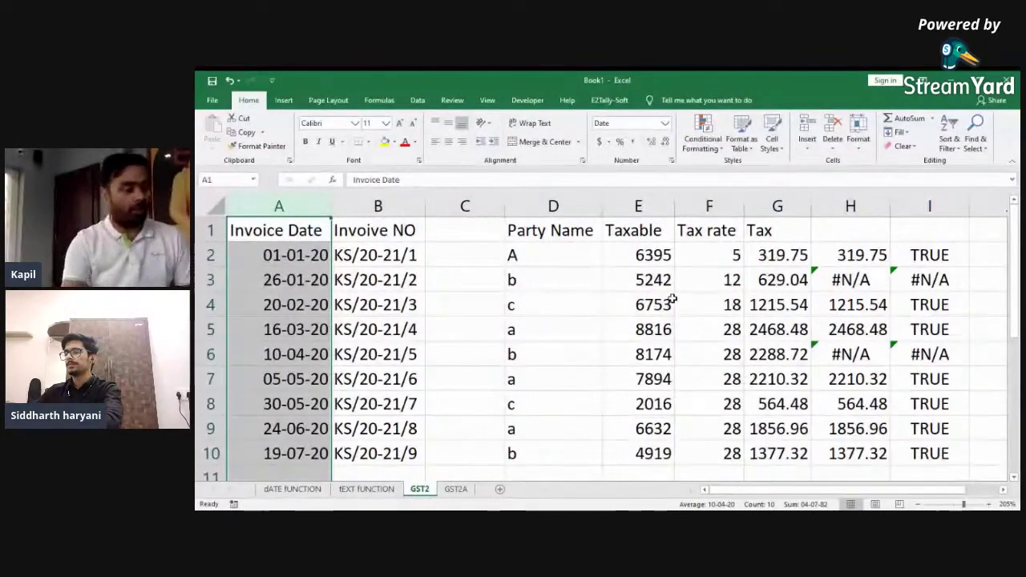
pyautogui.press('Right')
pyautogui.press('Right')
pyautogui.hotkey('ctrl', 'space')
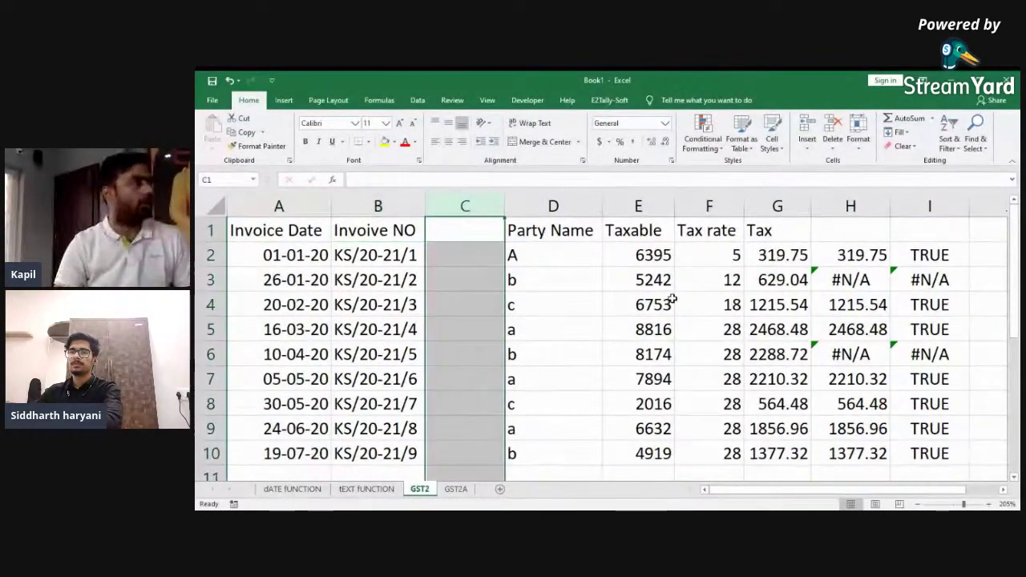
# On GST2A, move the Invoice Date column into a new first column.
pyautogui.hotkey('ctrl', 'pagedown')
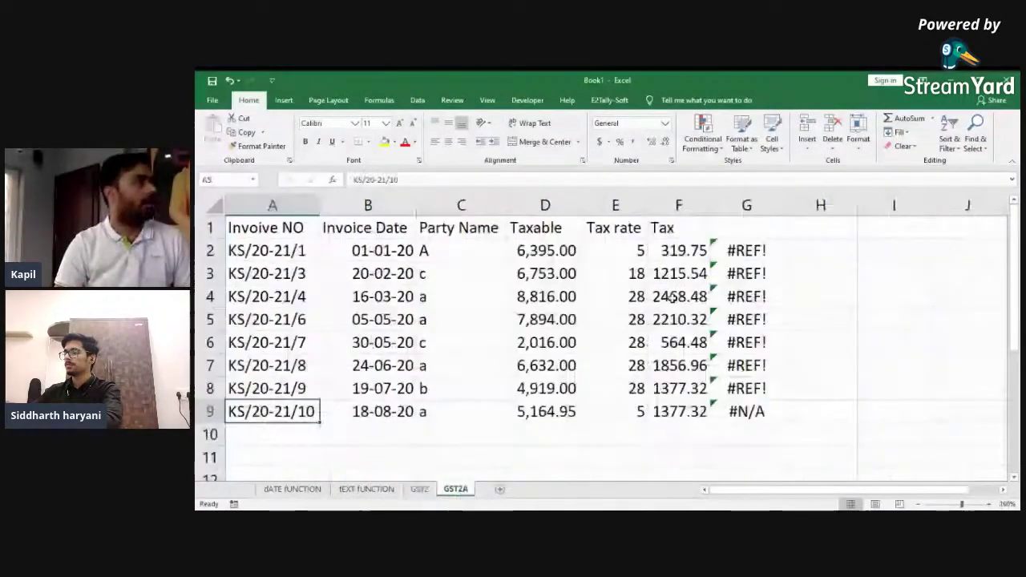
pyautogui.hotkey('ctrl', 'Up')
pyautogui.press('Right')
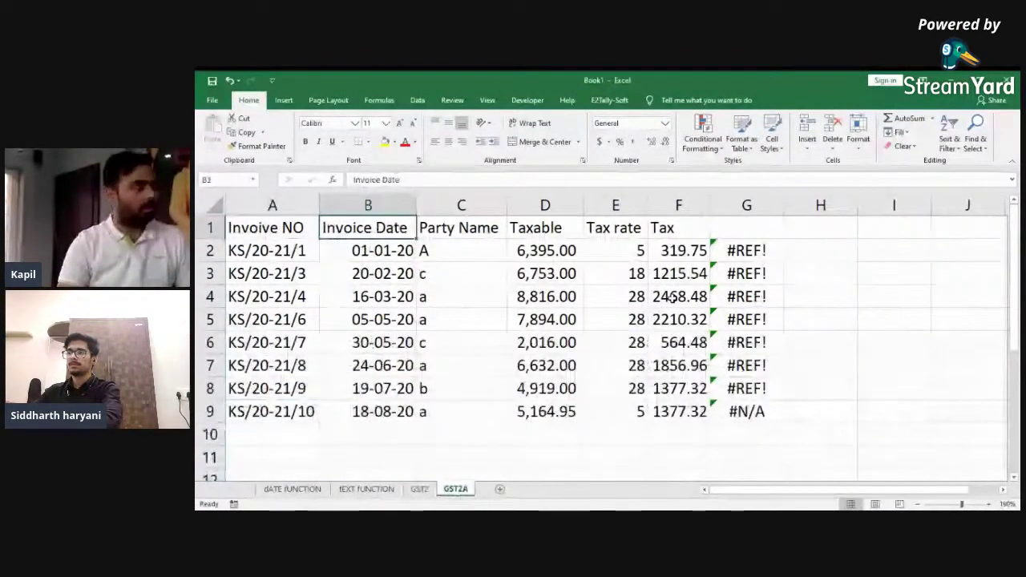
pyautogui.hotkey('ctrl', 'space')
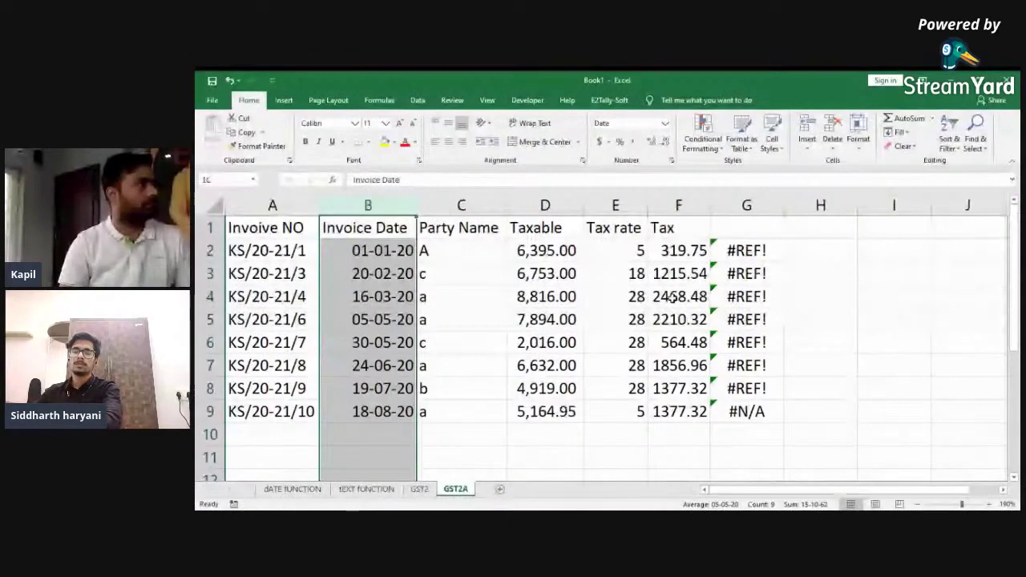
pyautogui.hotkey('ctrl', 'Home')
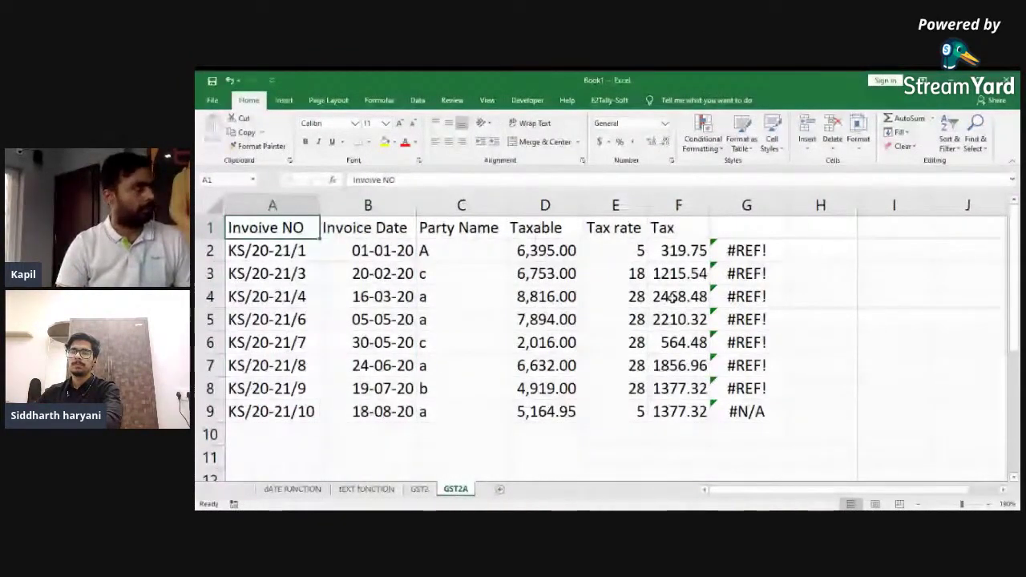
pyautogui.hotkey('ctrl', 'z')
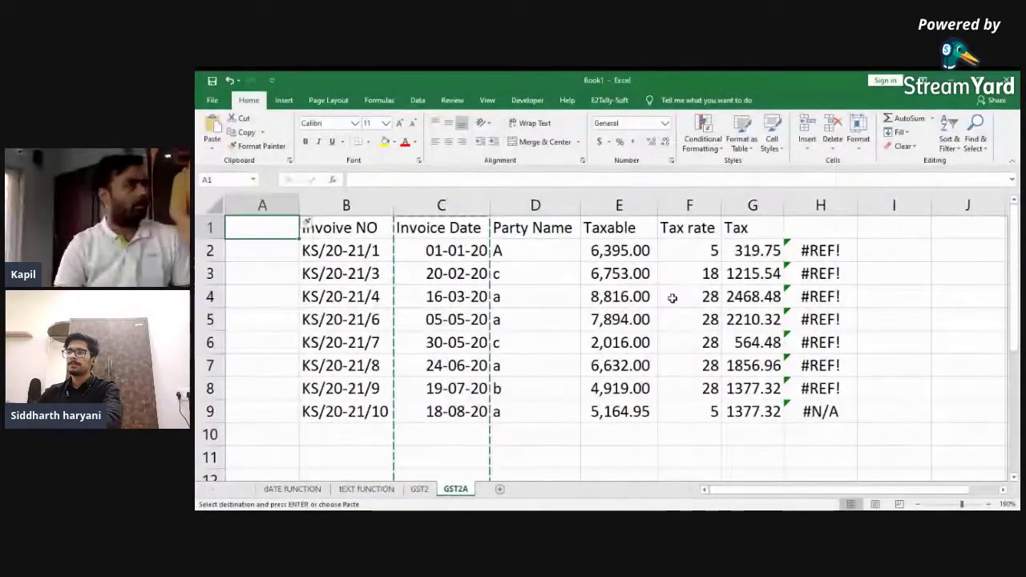
pyautogui.press('Return')
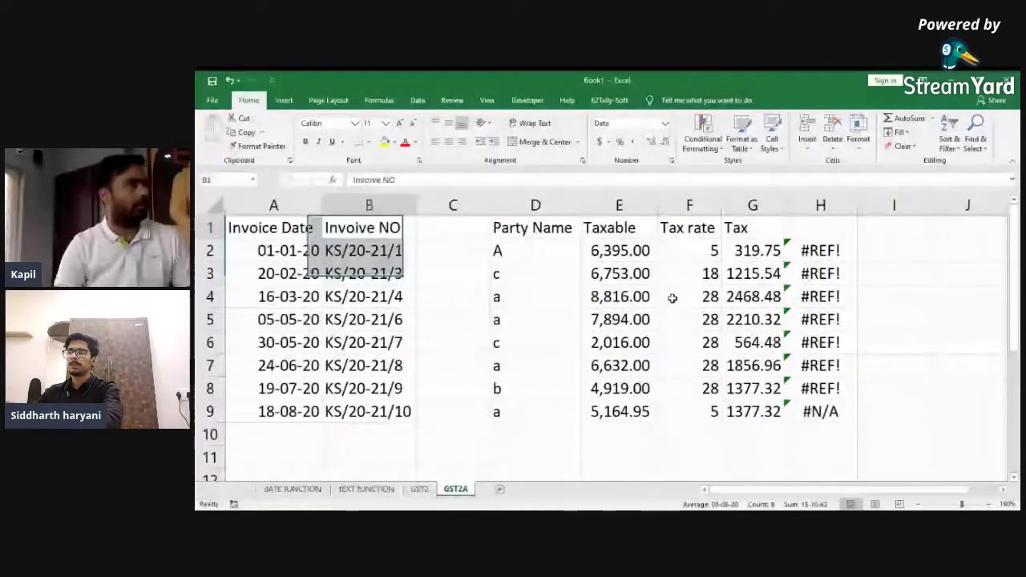
# Clear the broken lookup results in G2:H10 on GST2.
pyautogui.hotkey('ctrl', 'pageup')
pyautogui.press('Right')
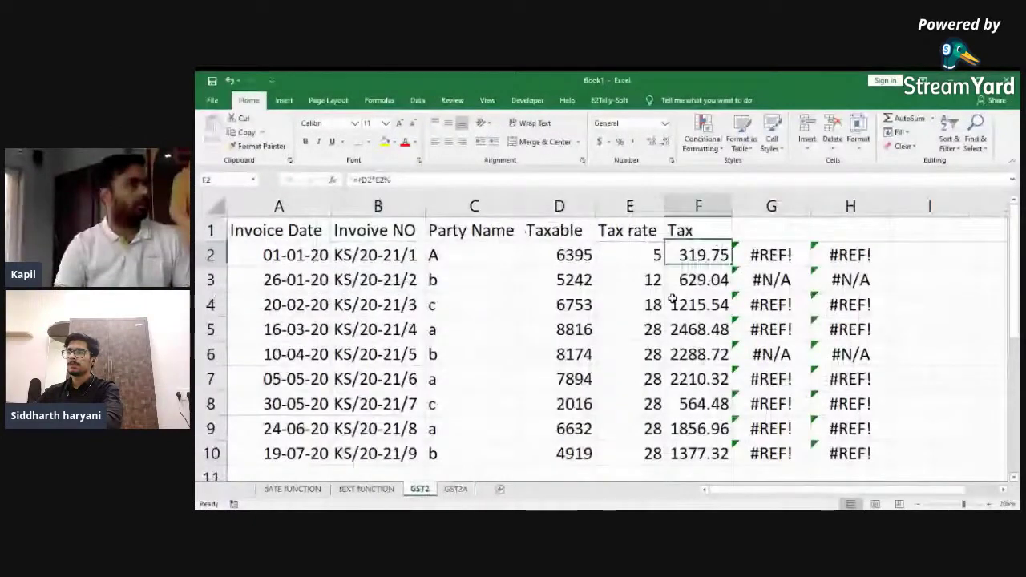
pyautogui.press('Right')
pyautogui.hotkey('shift', 'Right')
pyautogui.hotkey('ctrl', 'shift', 'Down')
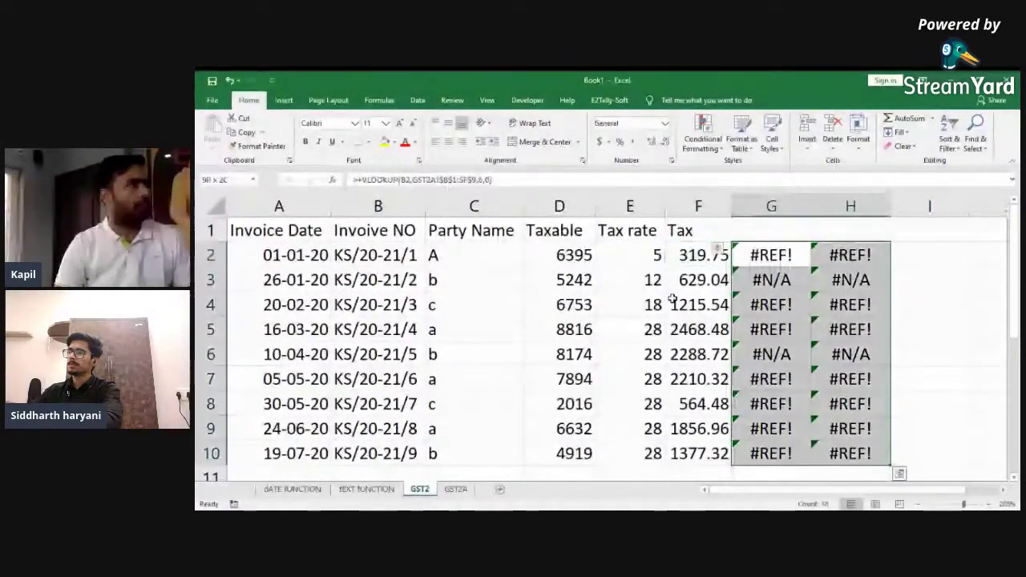
pyautogui.press('Delete')
pyautogui.press('Left')
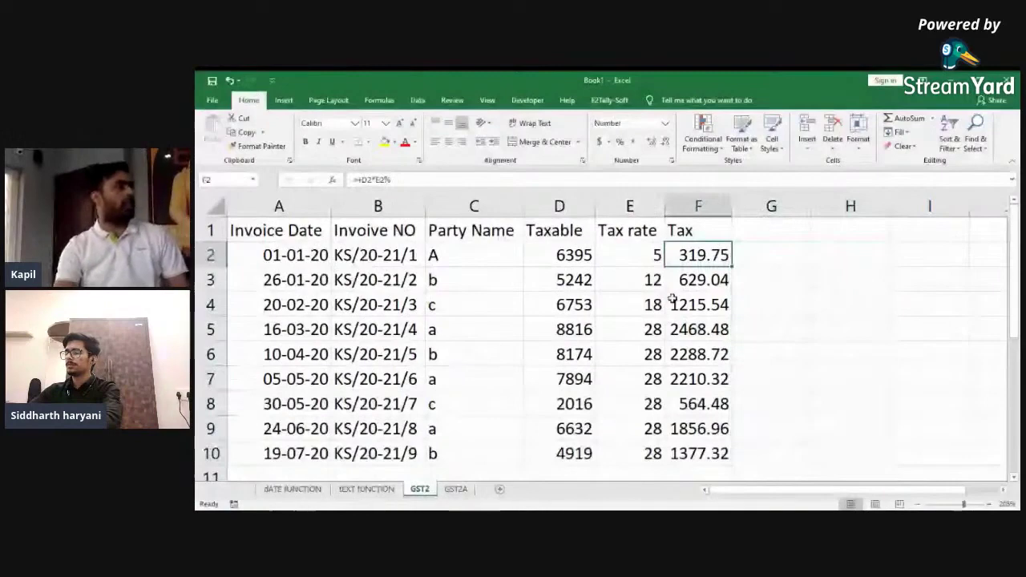
pyautogui.hotkey('ctrl', 'Left')
pyautogui.hotkey('ctrl', 'pagedown')
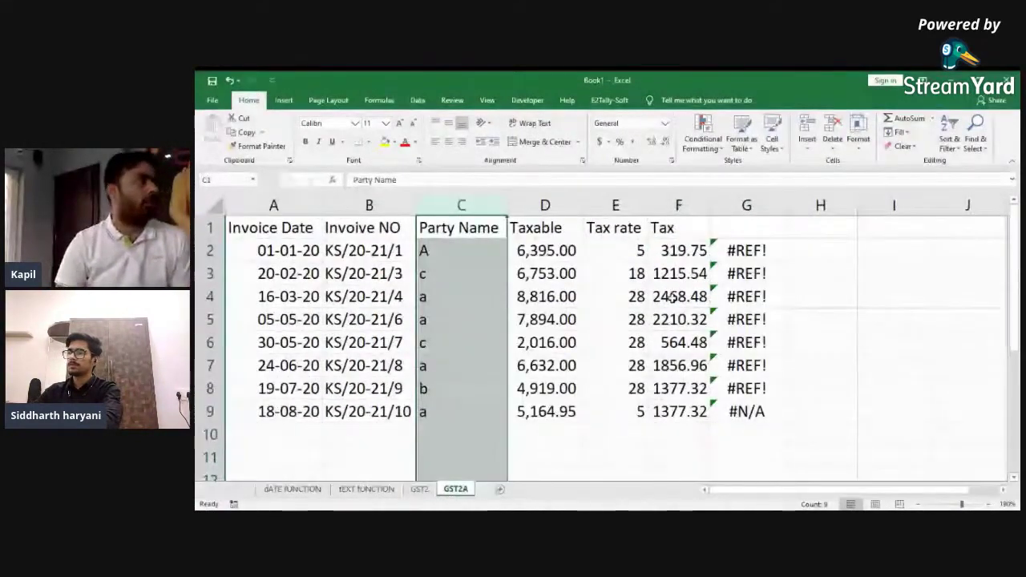
pyautogui.hotkey('ctrl', 'pageup')
pyautogui.press('Right')
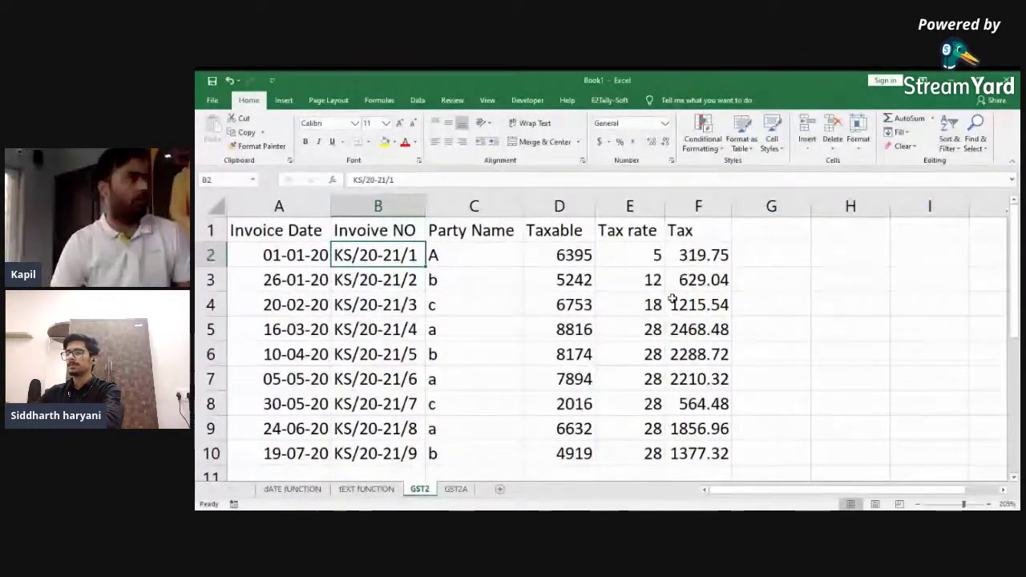
# Enter =VLOOKUP(B2,GST2A!A1:F9,6,0) in G2 on GST2.
pyautogui.press('Right')
pyautogui.press('Right')
pyautogui.press('Right')
pyautogui.press('Right')
pyautogui.press('Right')
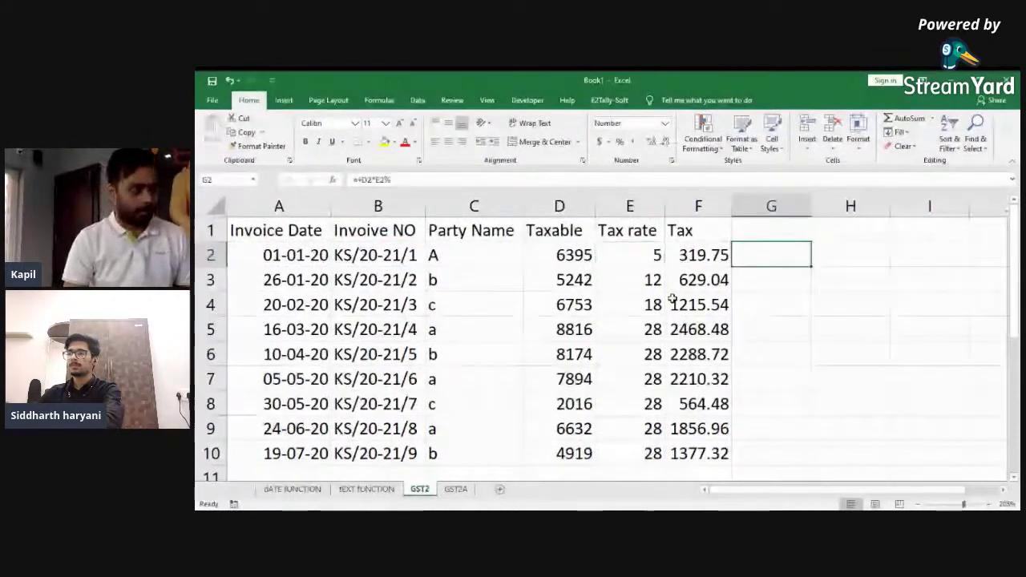
pyautogui.write('+')
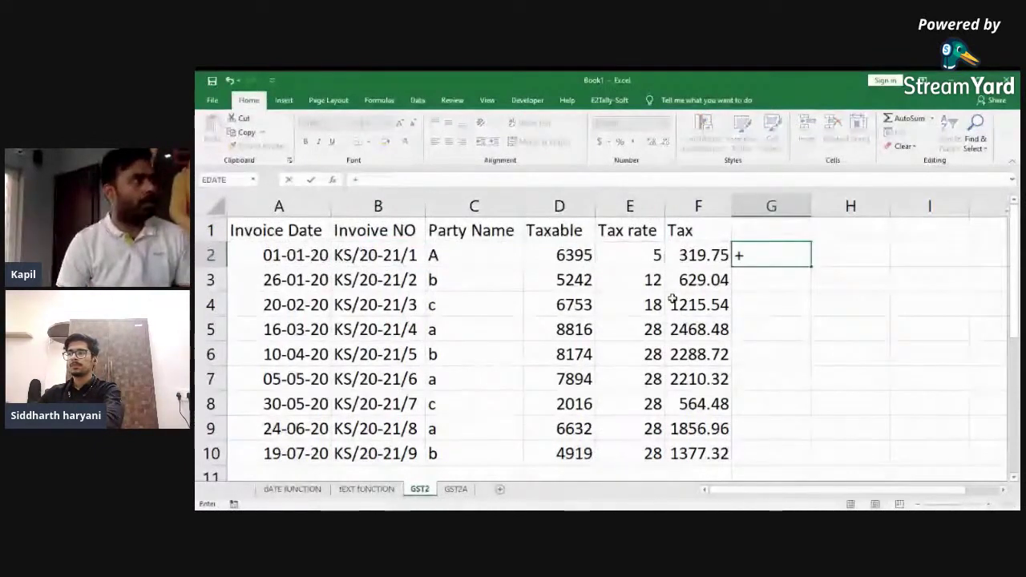
pyautogui.write('vl')
pyautogui.press('Tab')
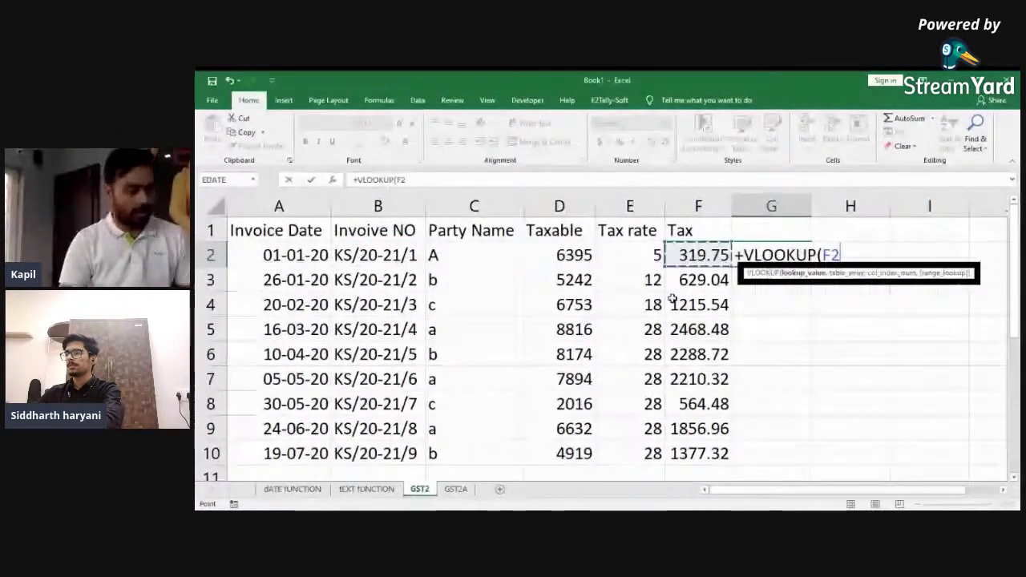
pyautogui.press('Left')
pyautogui.press('Left')
pyautogui.press('Left')
pyautogui.press('Left')
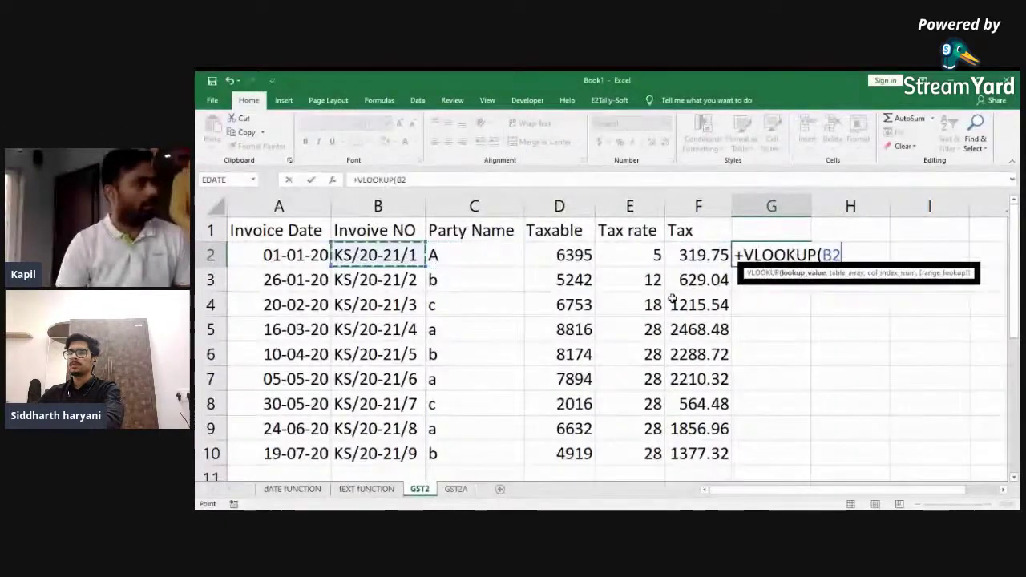
pyautogui.write(',')
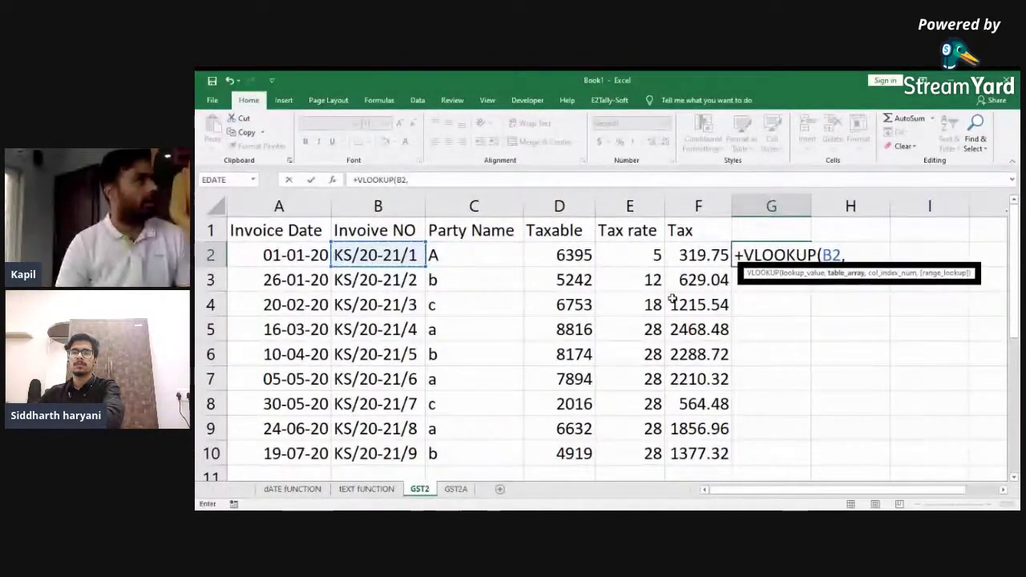
pyautogui.hotkey('ctrl', 'pagedown')
pyautogui.hotkey('ctrl', 'shift', 'Right')
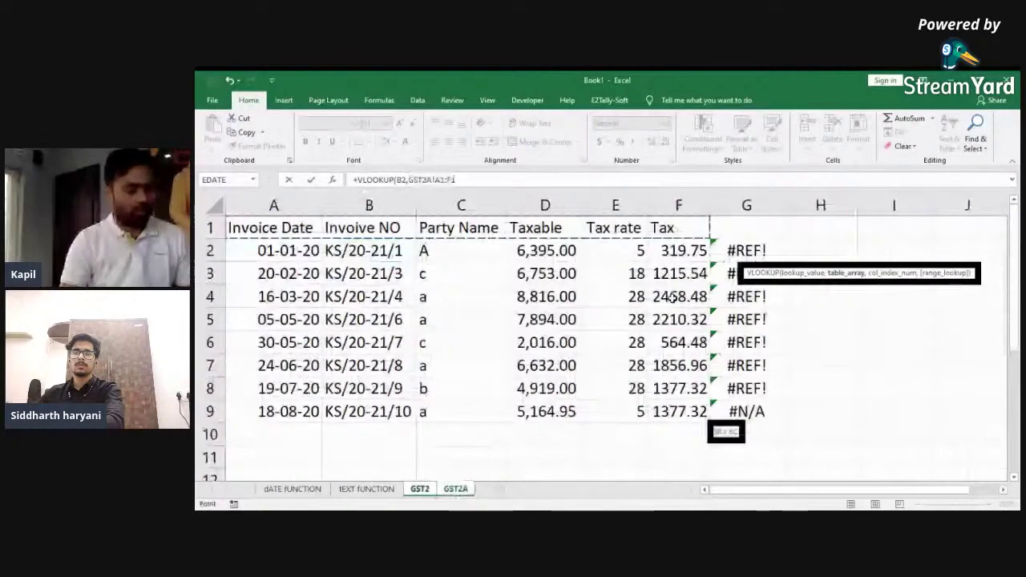
pyautogui.hotkey('ctrl', 'shift', 'Down')
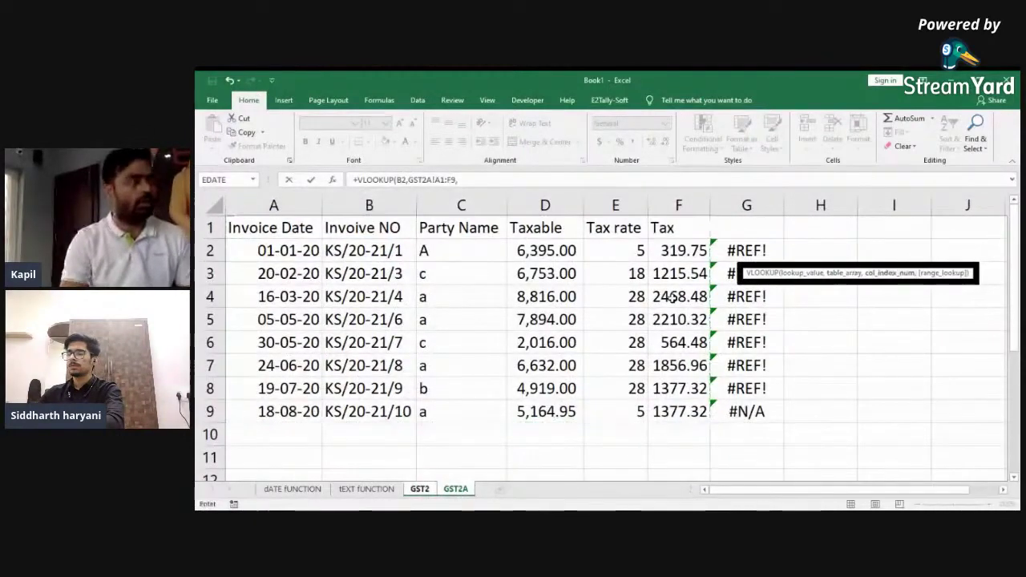
pyautogui.write(',6,0')
pyautogui.press('Return')
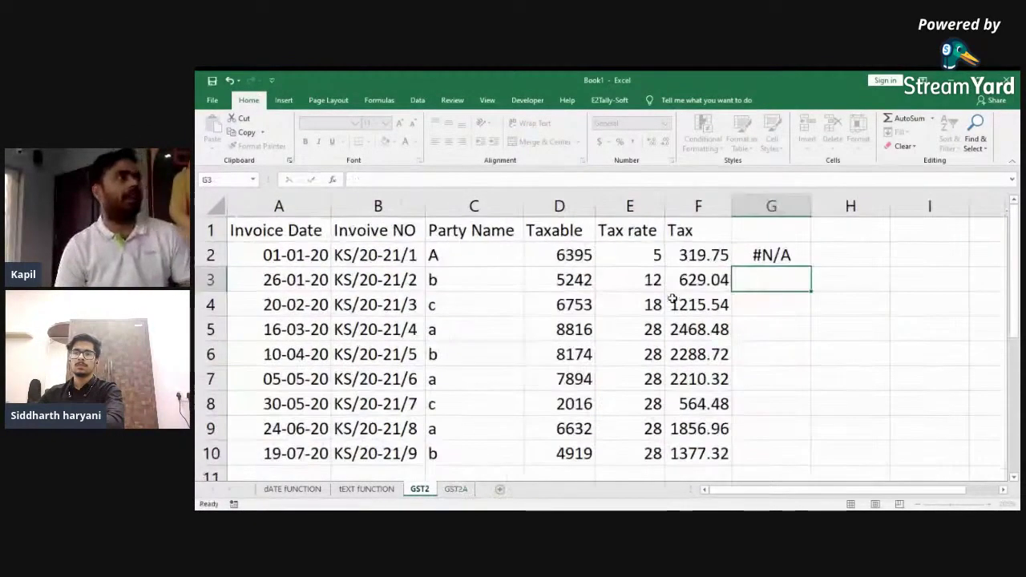
# Reopen G2's formula and confirm it returns #N/A.
pyautogui.press('Up')
pyautogui.press('F2')
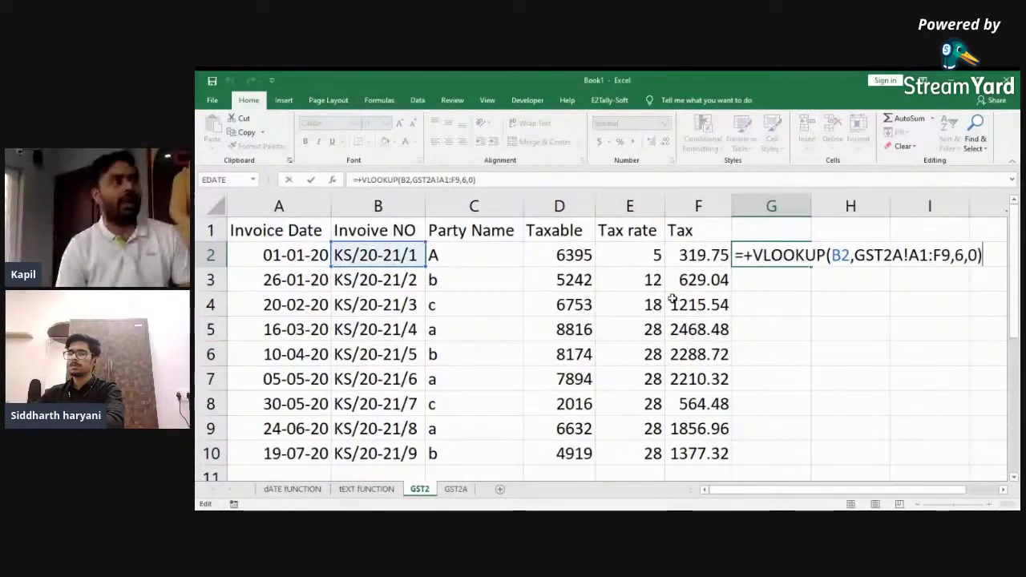
pyautogui.press('Escape')
pyautogui.press('Escape')
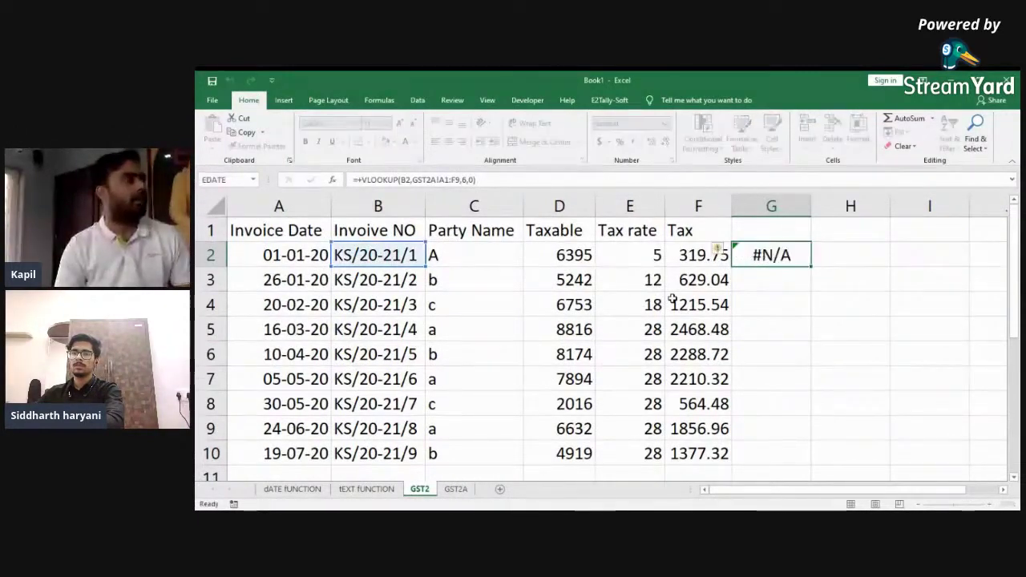
pyautogui.press('Escape')
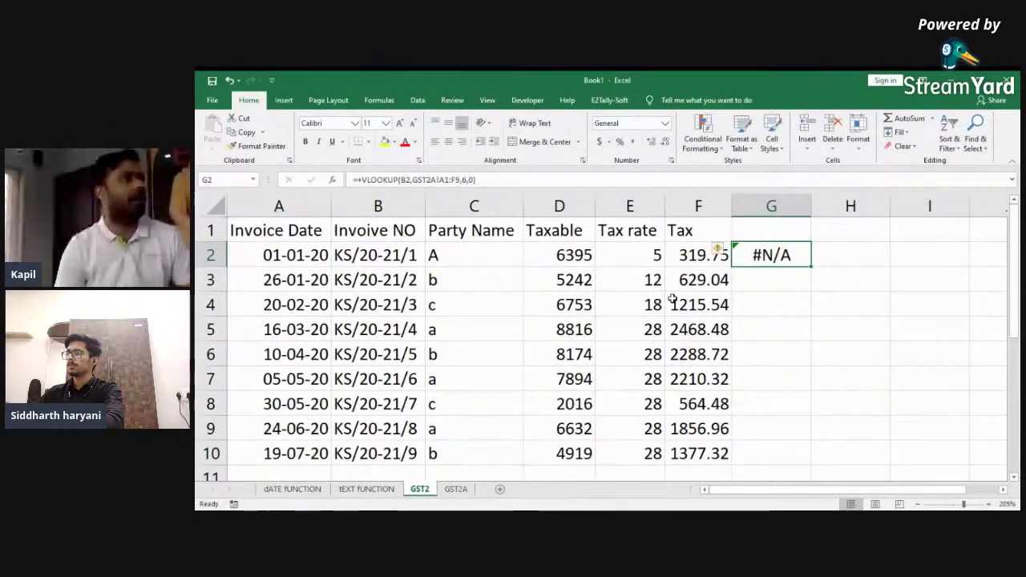
# Delete GST2A's column G containing the old #REF! and #N/A formulas.
pyautogui.hotkey('ctrl', 'pagedown')
pyautogui.press('Down')
pyautogui.press('Right')
pyautogui.press('Right')
pyautogui.press('Right')
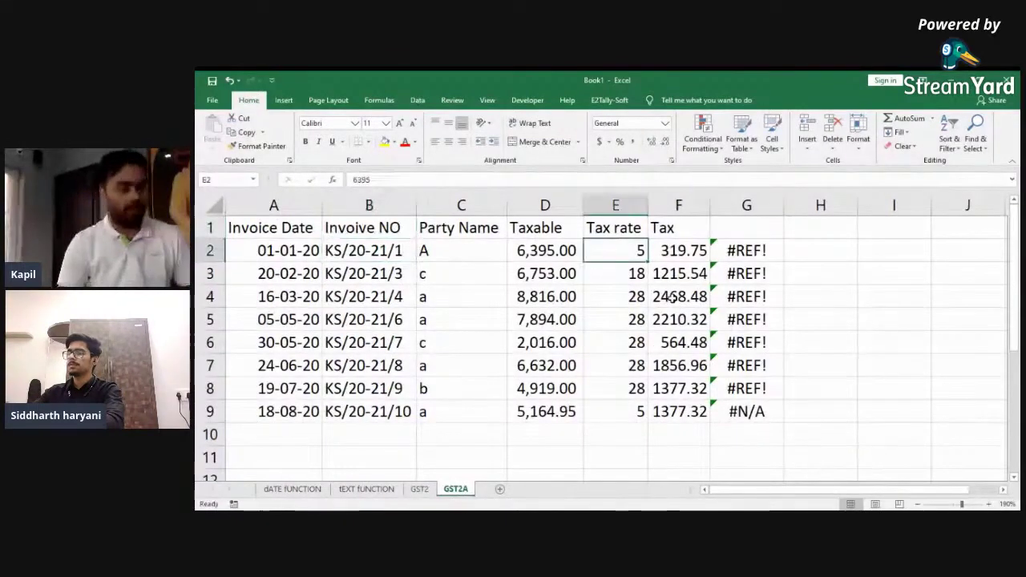
pyautogui.press('Right')
pyautogui.press('Right')
pyautogui.hotkey('ctrl', 'space')
pyautogui.press('Delete')
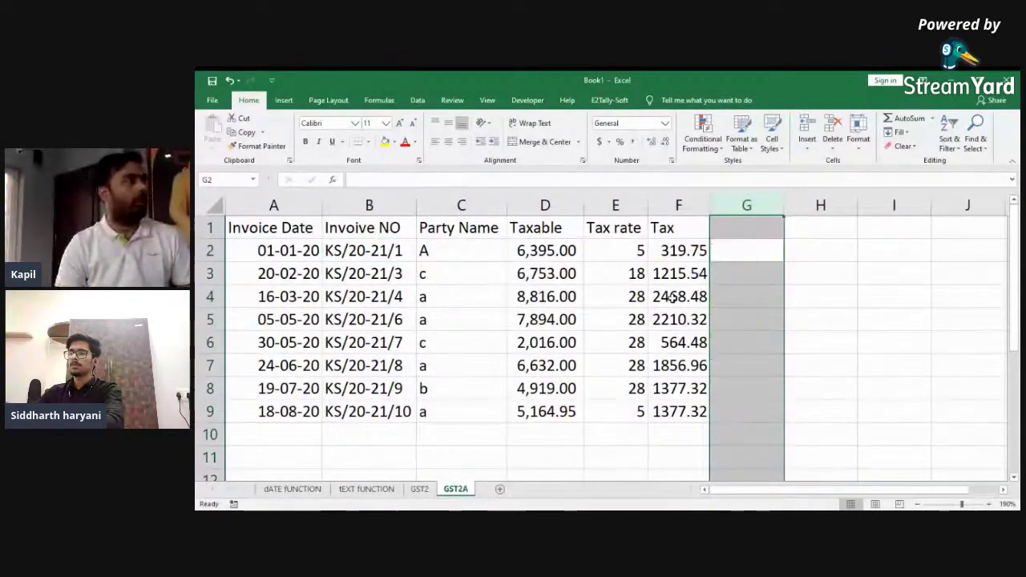
# Review the table range in G2's VLOOKUP on GST2 and recommit it.
pyautogui.hotkey('ctrl', 'pageup')
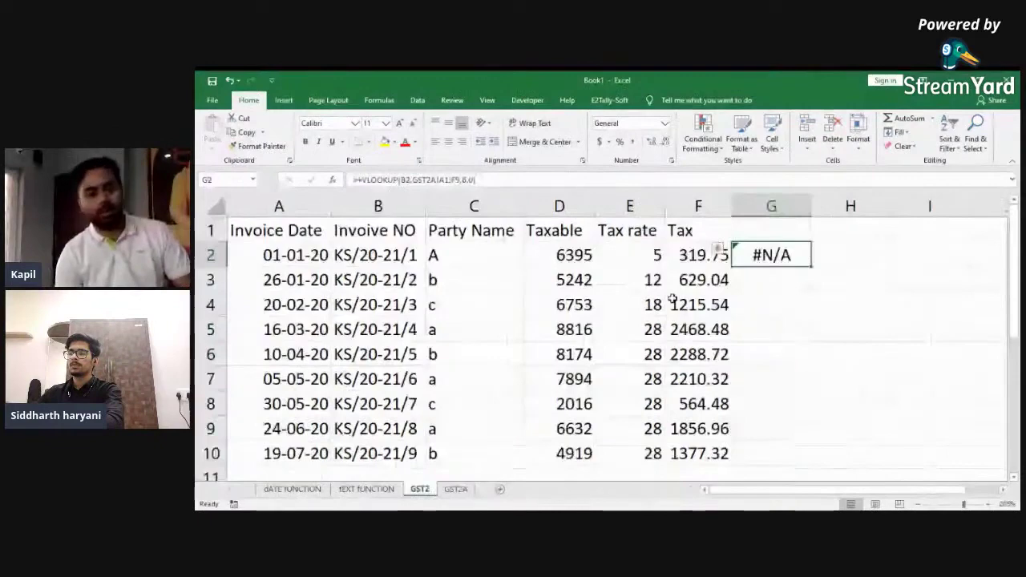
pyautogui.press('F2')
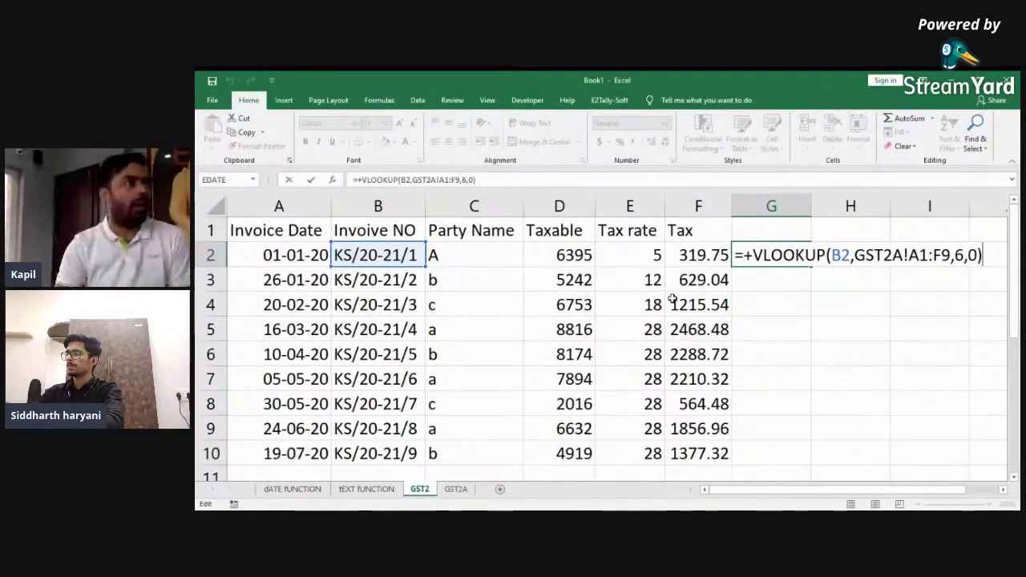
pyautogui.press('Left')
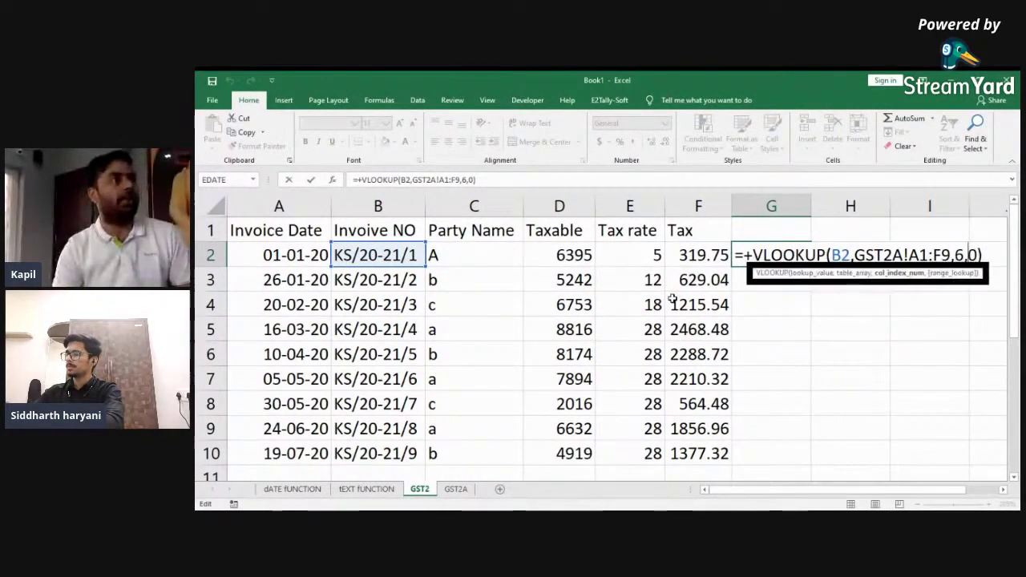
pyautogui.press('Left')
pyautogui.press('Left')
pyautogui.press('Left')
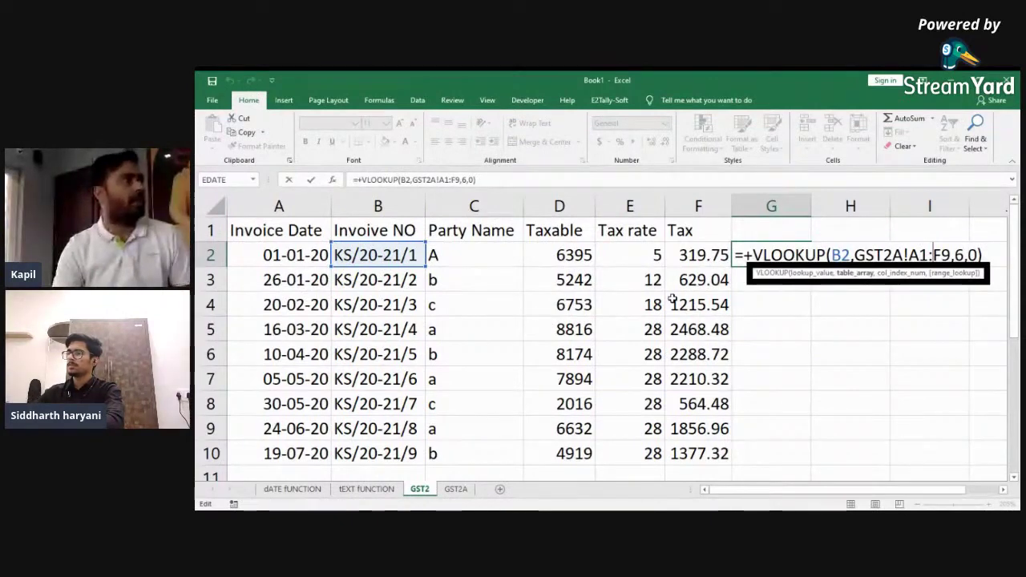
pyautogui.hotkey('ctrl', 'pagedown')
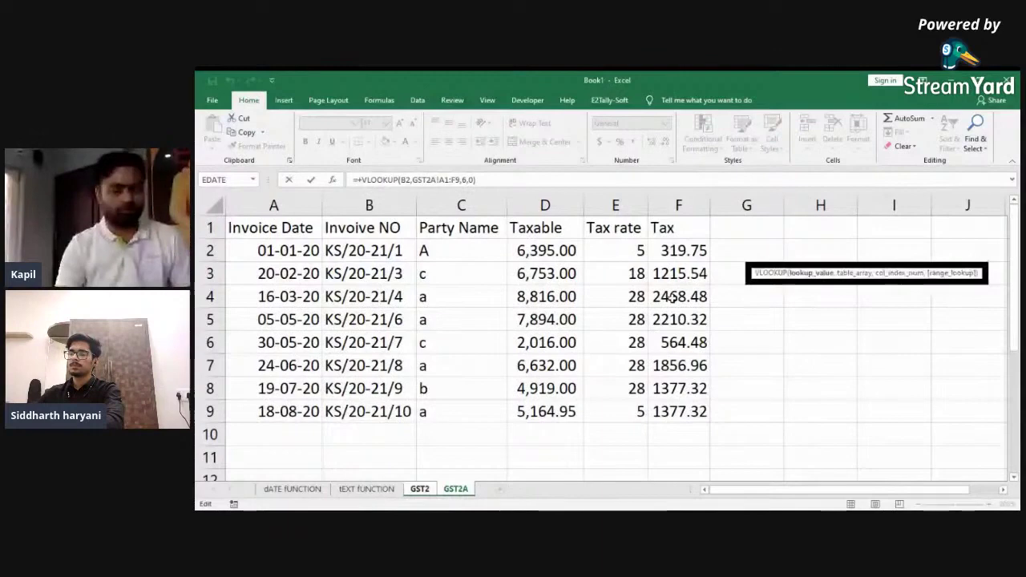
pyautogui.press('Return')
# Inspect GST2A's A1:F9 table and the Invoice NO range B1:B9.
pyautogui.hotkey('ctrl', 'pagedown')
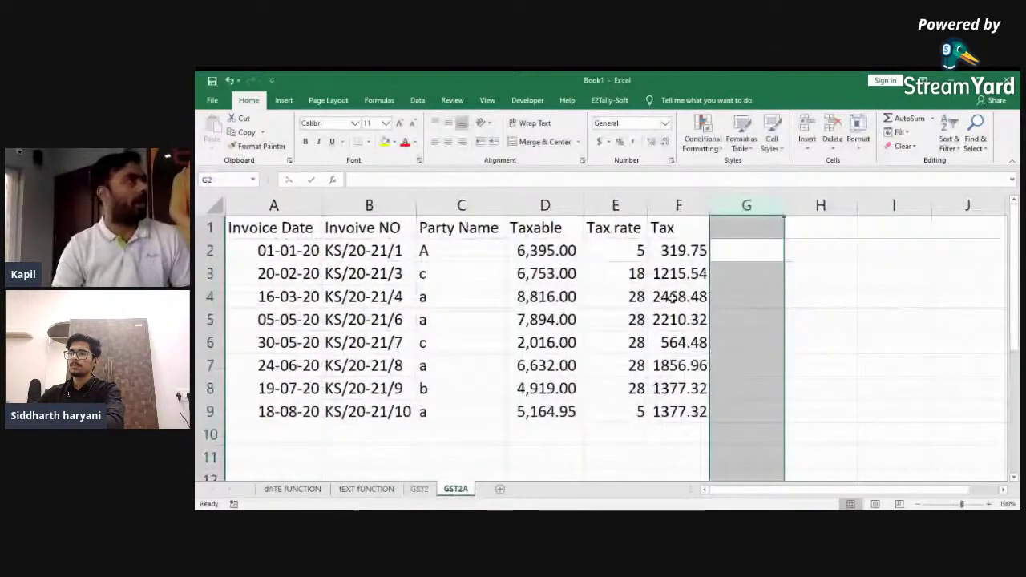
pyautogui.hotkey('ctrl', 'Home')
pyautogui.hotkey('ctrl', 'shift', 'Right')
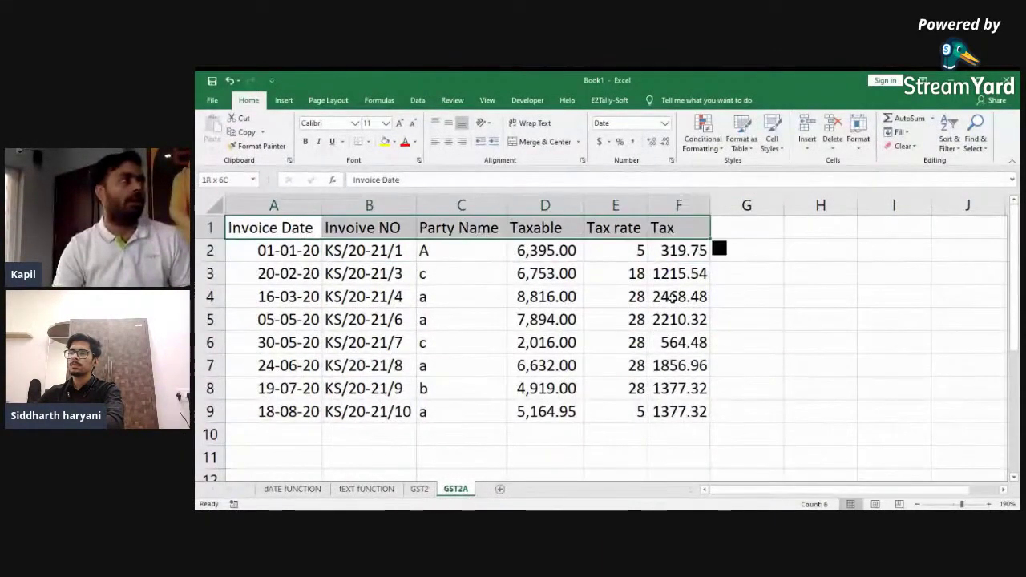
pyautogui.hotkey('ctrl', 'shift', 'Down')
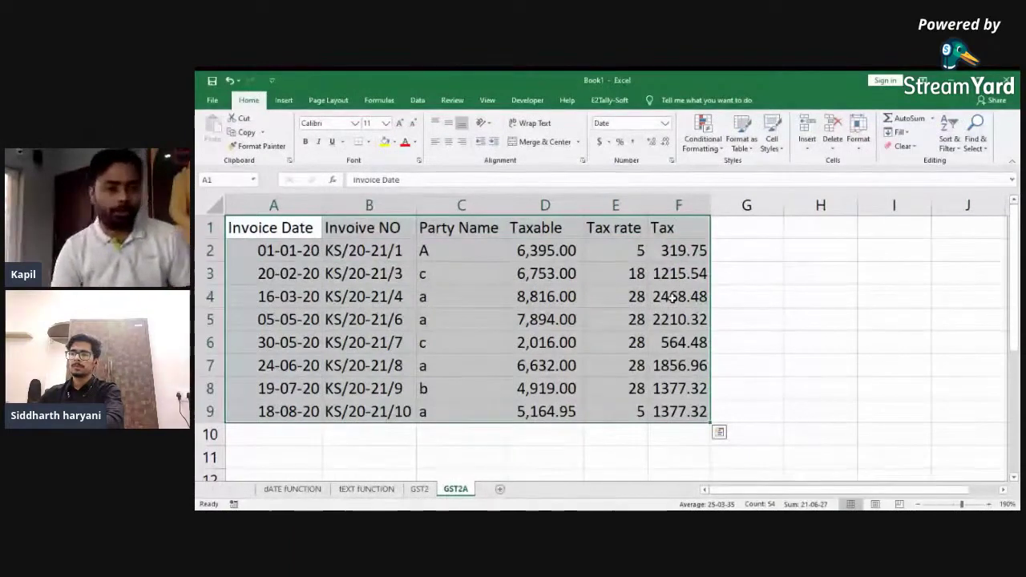
pyautogui.press('Right')
pyautogui.hotkey('ctrl', 'shift', 'Down')
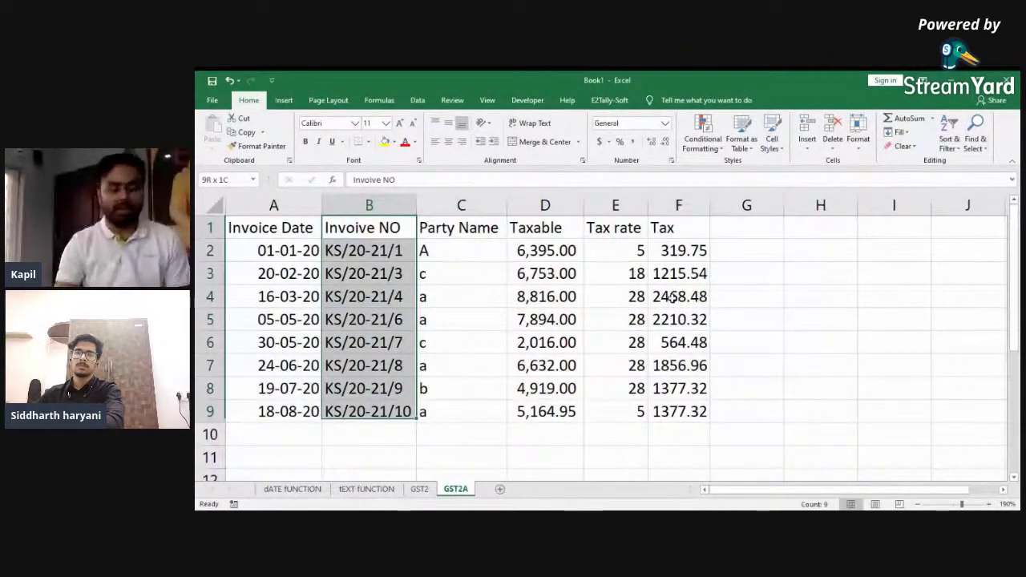
pyautogui.press('Tab')
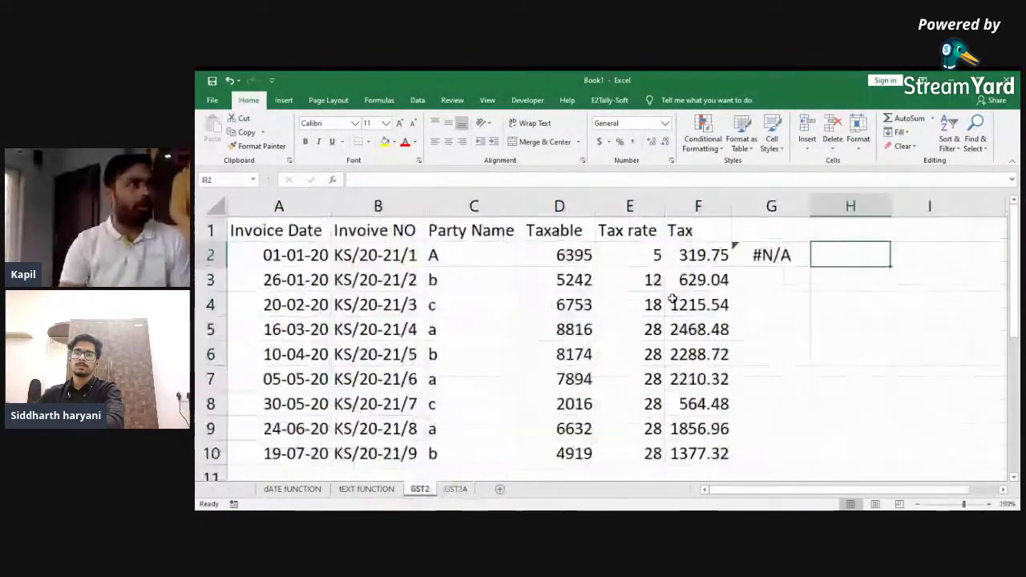
# Start a new VLOOKUP in G2 with B2 as lookup value and a GST2A table range.
pyautogui.press('Left')
pyautogui.write('+v')
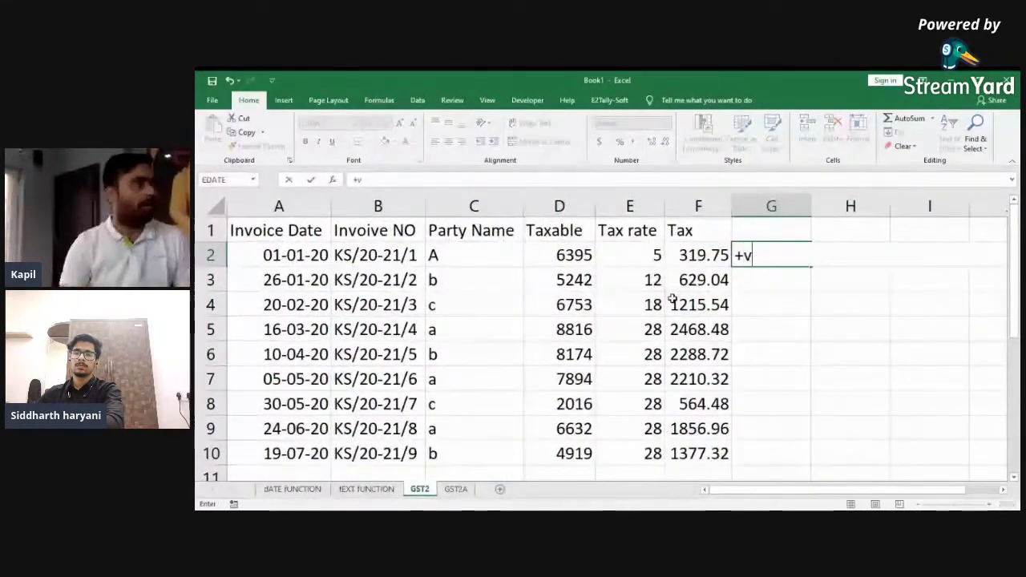
pyautogui.write('l')
pyautogui.press('Tab')
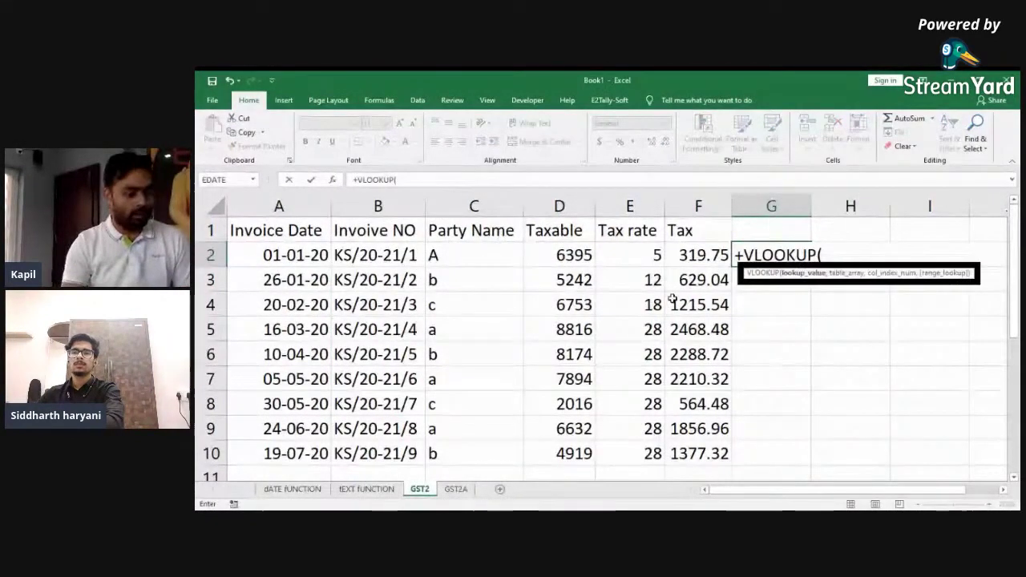
pyautogui.hotkey('ctrl', 'Left')
pyautogui.press('Right')
pyautogui.write(',')
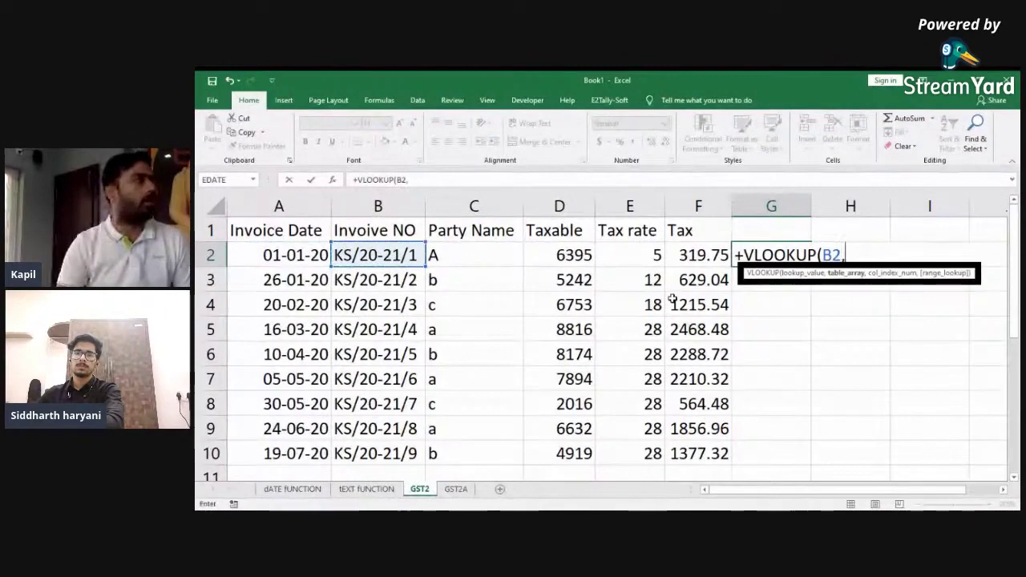
pyautogui.hotkey('ctrl', 'pagedown')
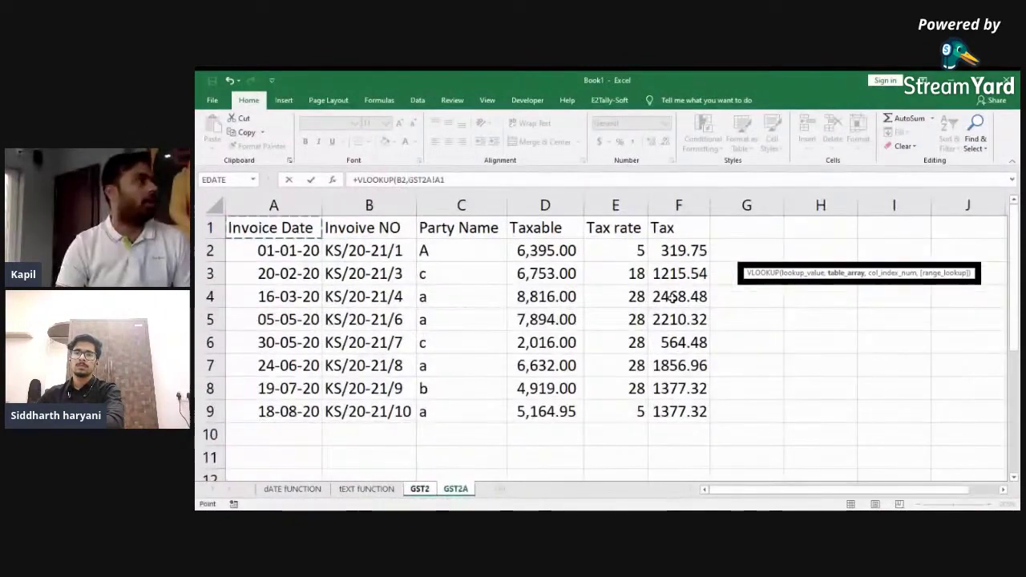
pyautogui.press('Right')
pyautogui.press('Down')
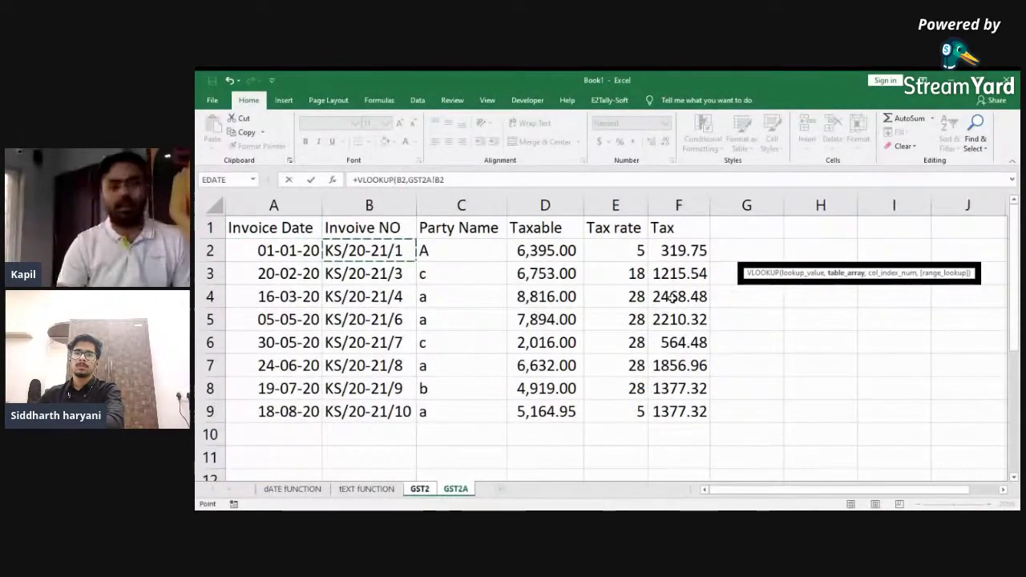
pyautogui.hotkey('ctrl', 'Home')
pyautogui.hotkey('ctrl', 'shift', 'End')
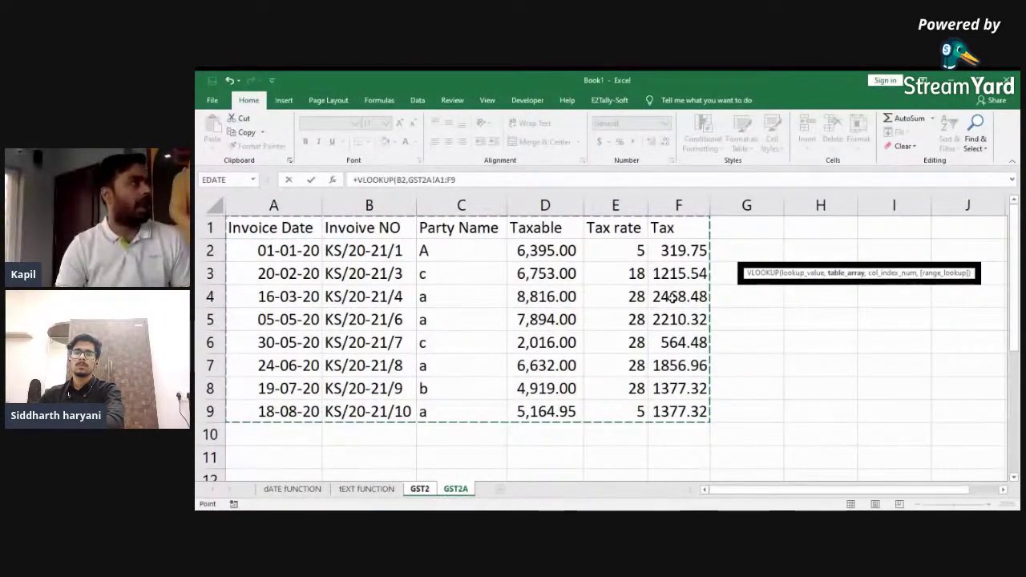
# Set the table to GST2A!B1:F9, column 5, exact match, so G2 returns 319.75.
pyautogui.press('Down')
pyautogui.press('Right')
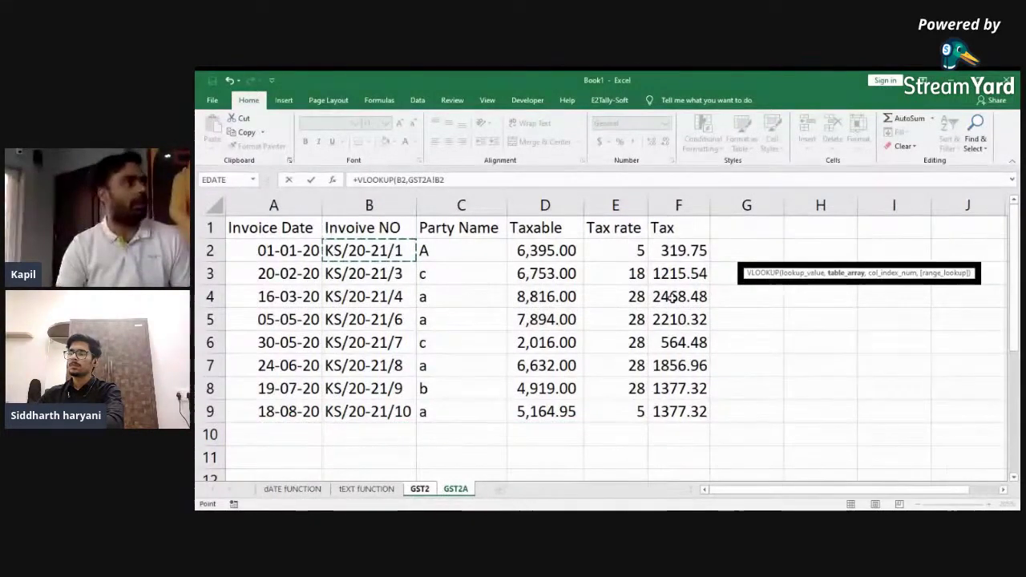
pyautogui.press('Up')
pyautogui.hotkey('ctrl', 'shift', 'Down')
pyautogui.hotkey('ctrl', 'shift', 'Right')
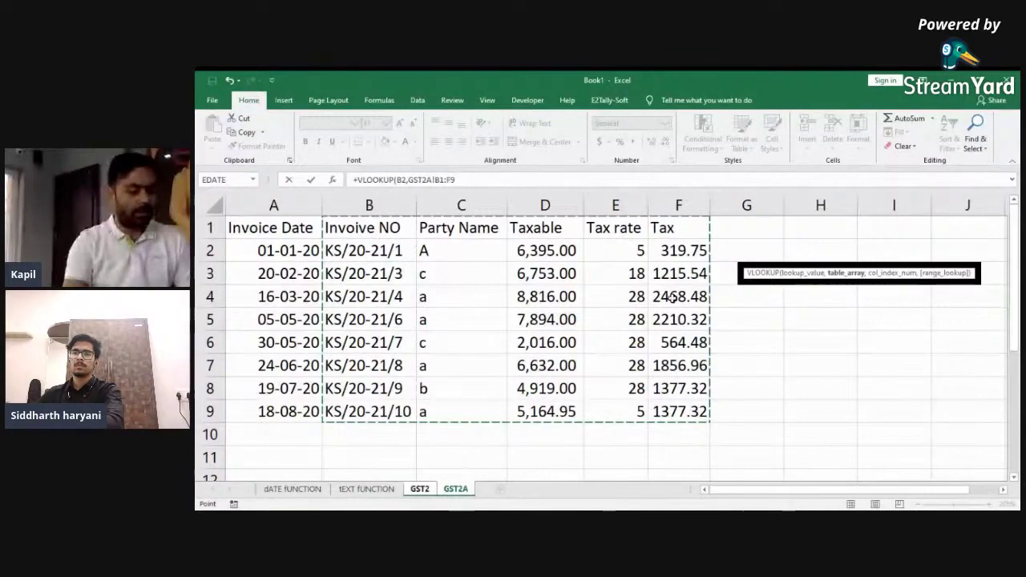
pyautogui.write(',5')
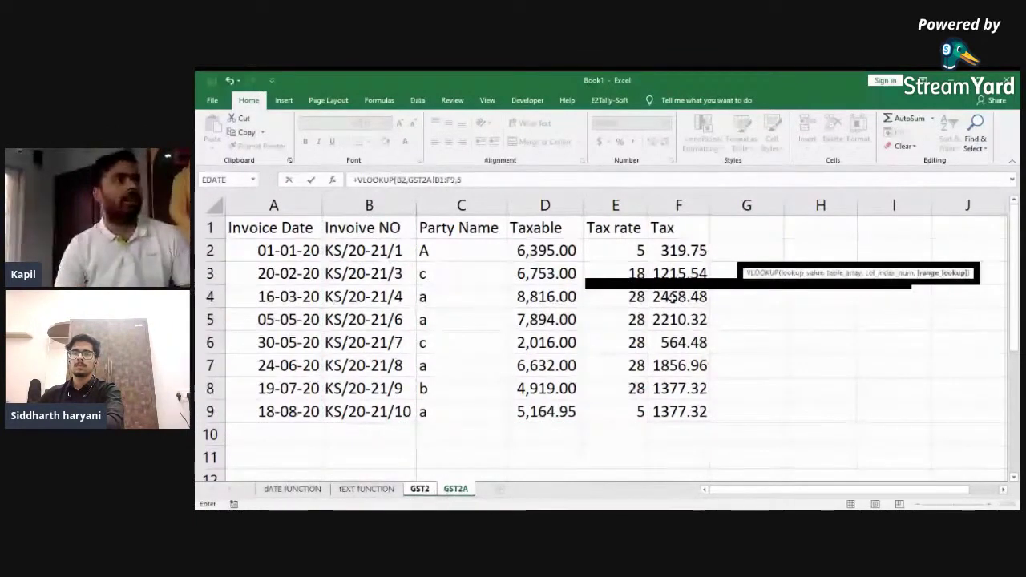
pyautogui.write(',0)')
pyautogui.press('Return')
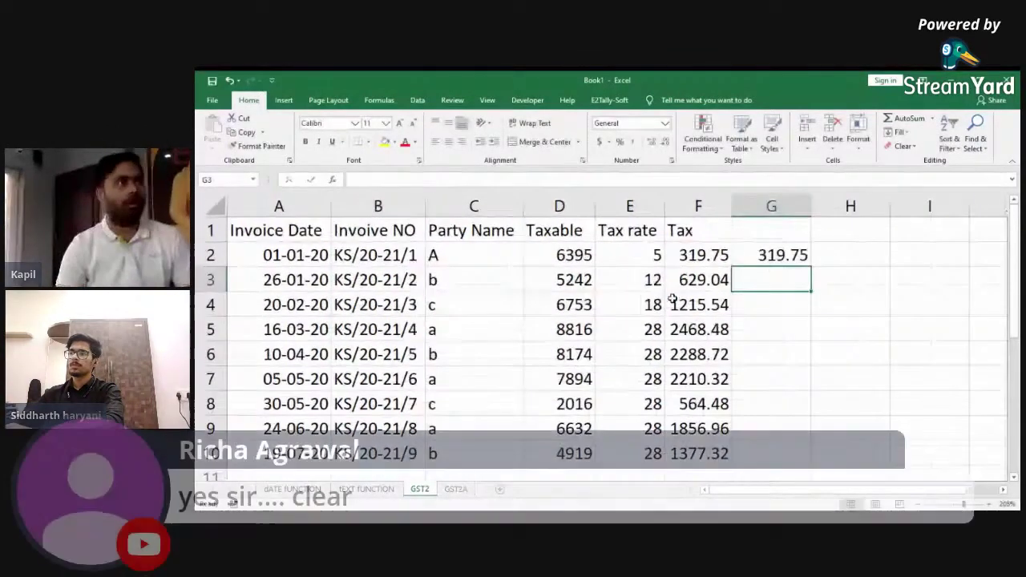
pyautogui.press('Up')
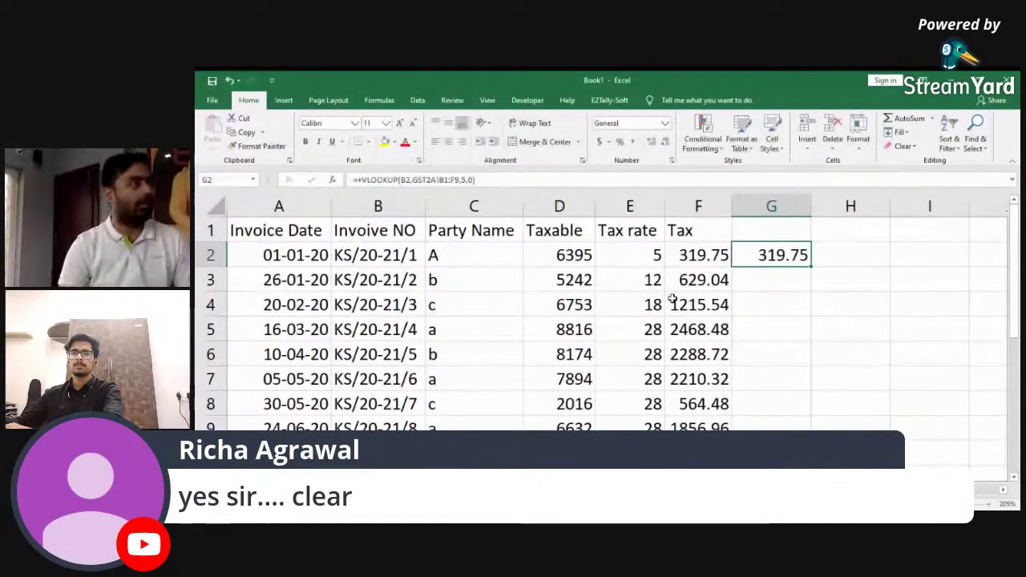
# Enter a trial VLOOKUP of B2 against GST2A columns A–F, column 6, in H2.
pyautogui.press('Right')
pyautogui.write('+v')
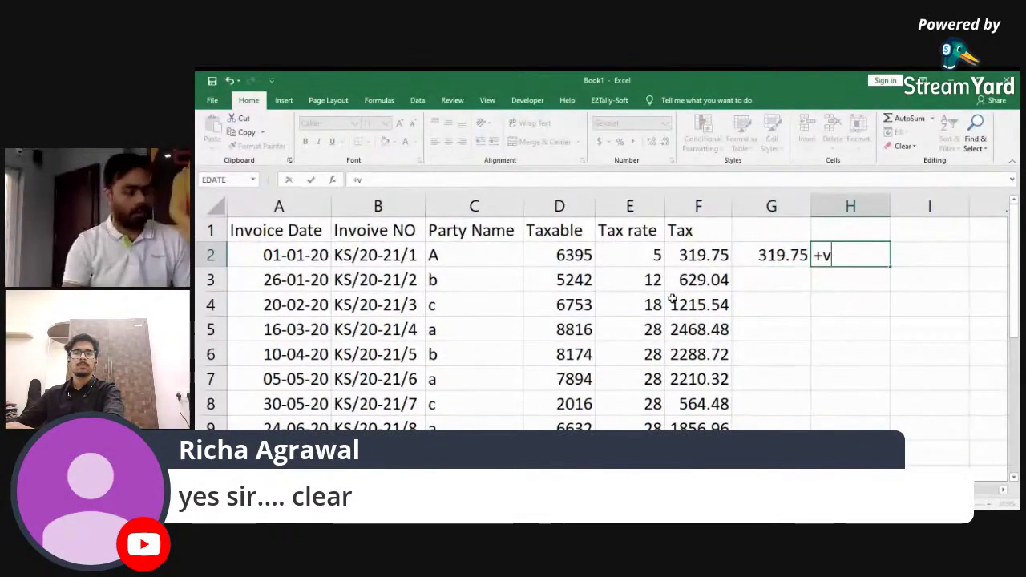
pyautogui.write('l')
pyautogui.press('Tab')
pyautogui.press('Left')
pyautogui.press('Left')
pyautogui.press('Left')
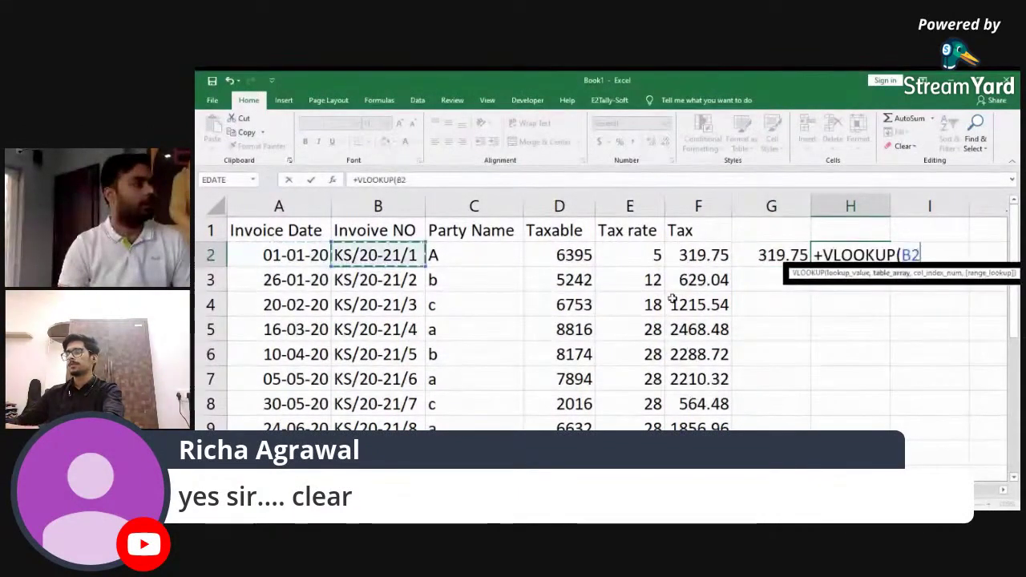
pyautogui.write(',')
pyautogui.hotkey('ctrl', 'pagedown')
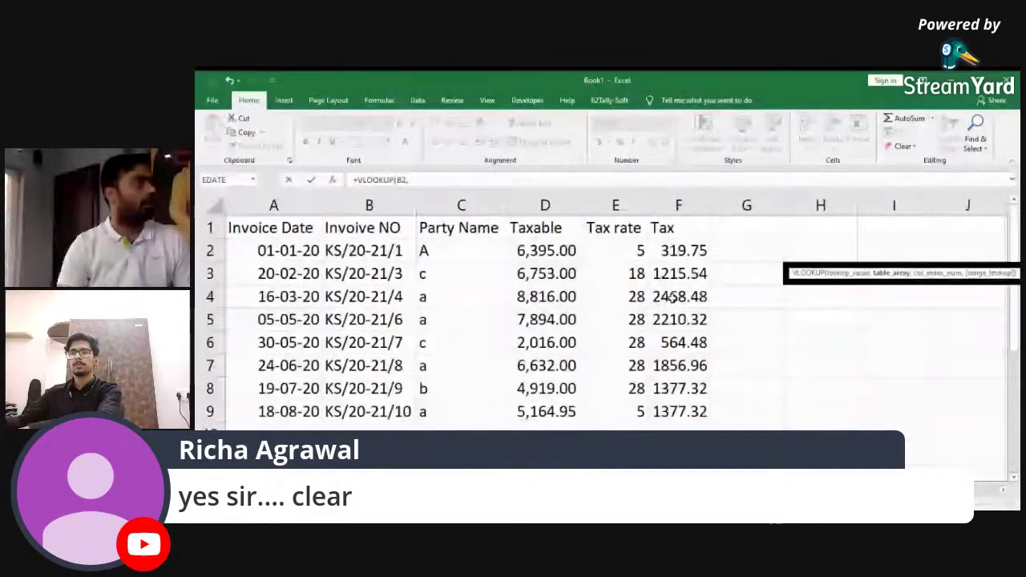
pyautogui.press('Left')
pyautogui.press('Left')
pyautogui.press('Left')
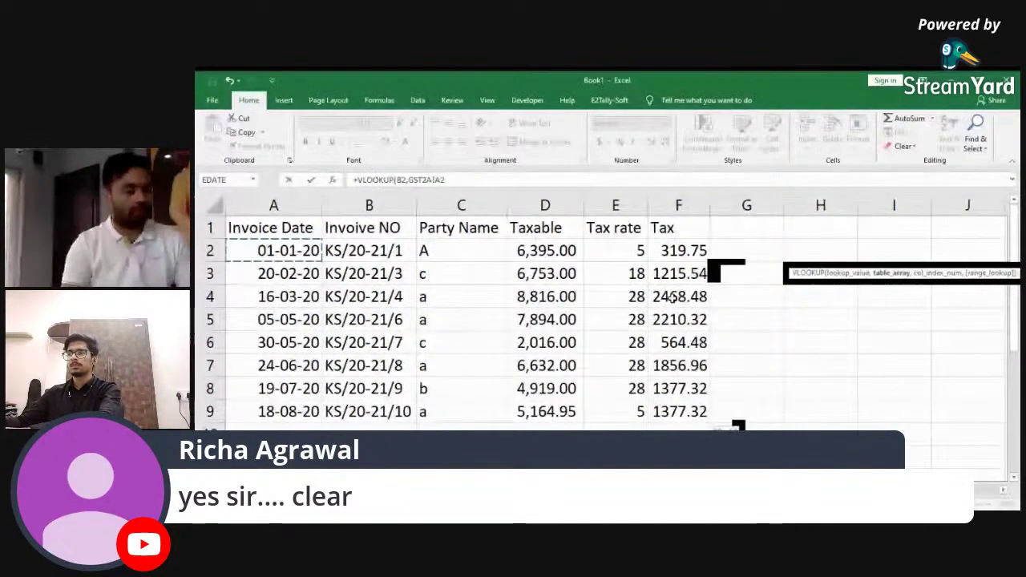
pyautogui.hotkey('ctrl', 'shift', 'Right')
pyautogui.hotkey('ctrl', 'shift', 'Down')
pyautogui.write(',6,0)')
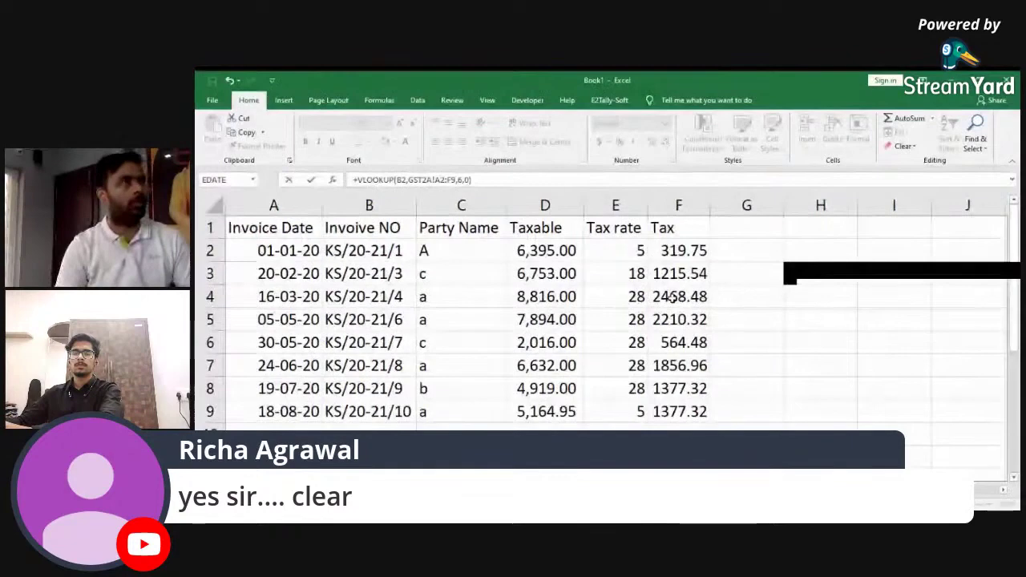
pyautogui.press('Return')
# Commit H2's lookup, see #N/A, and clear H2.
pyautogui.press('Up')
pyautogui.press('F2')
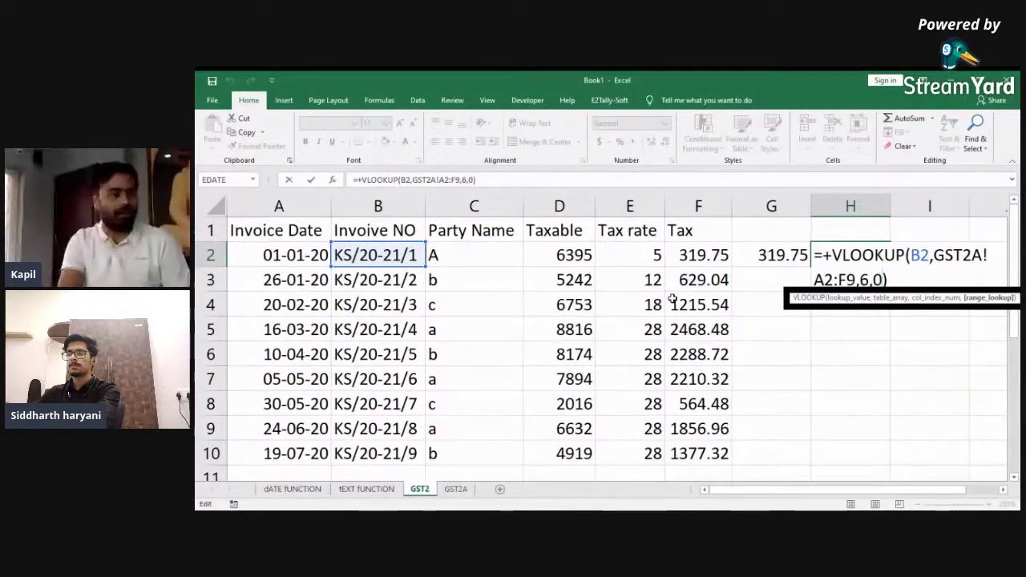
pyautogui.hotkey('ctrl', 'Return')
pyautogui.press('Delete')
# Compare G2's 319.75 lookup result against the row 2 Tax value.
pyautogui.press('Left')
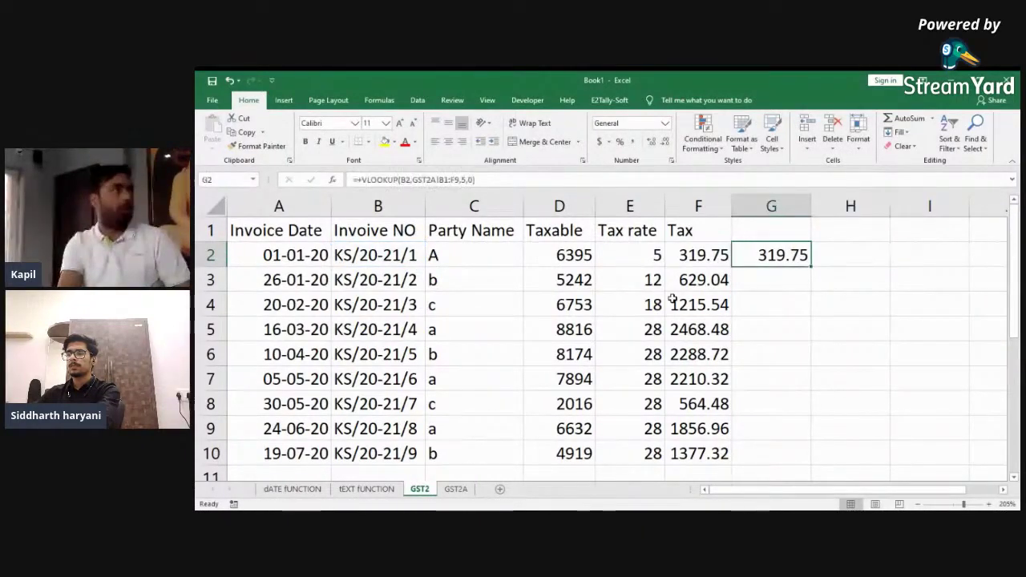
pyautogui.press('F2')
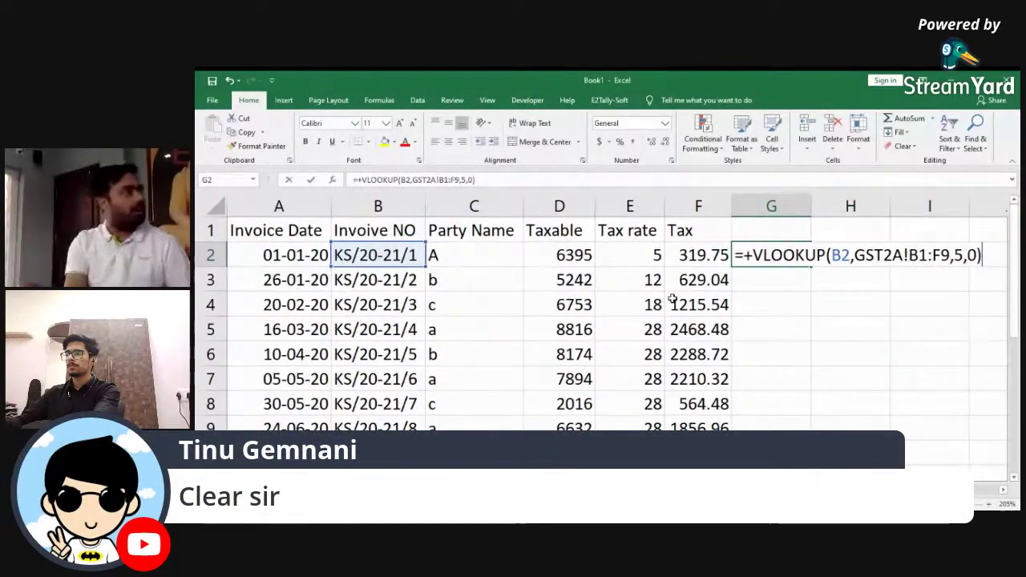
pyautogui.hotkey('shift', 'Tab')
pyautogui.press('Left')
pyautogui.press('Left')
pyautogui.press('Left')
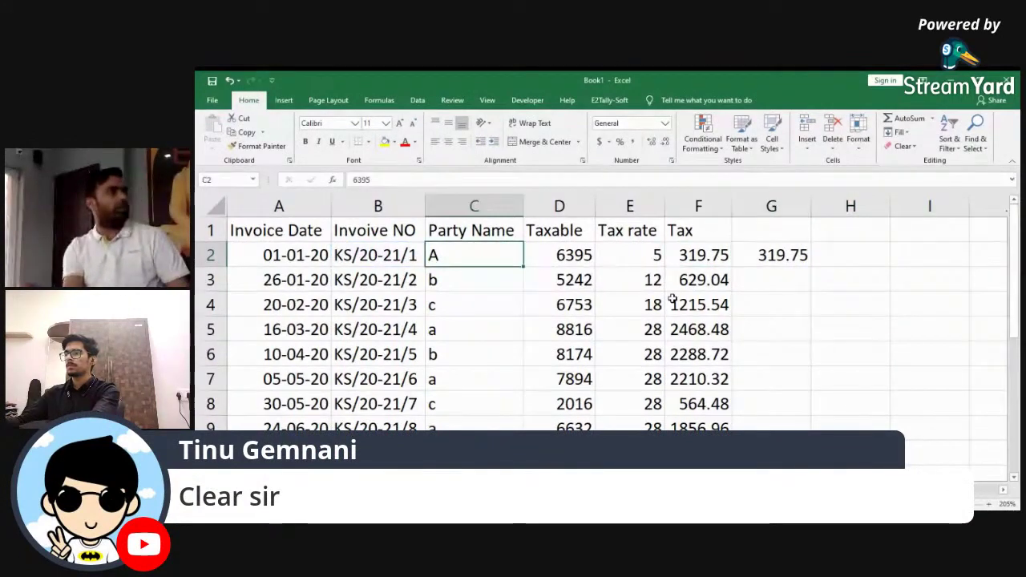
pyautogui.press('Right')
pyautogui.press('Right')
pyautogui.press('Right')
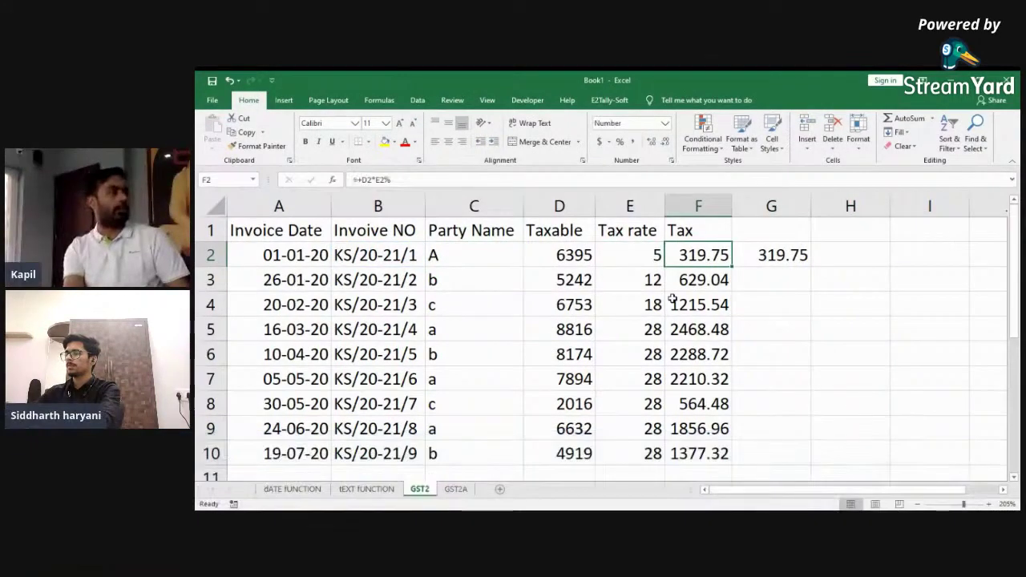
pyautogui.press('Right')
pyautogui.press('Left')
pyautogui.press('Left')
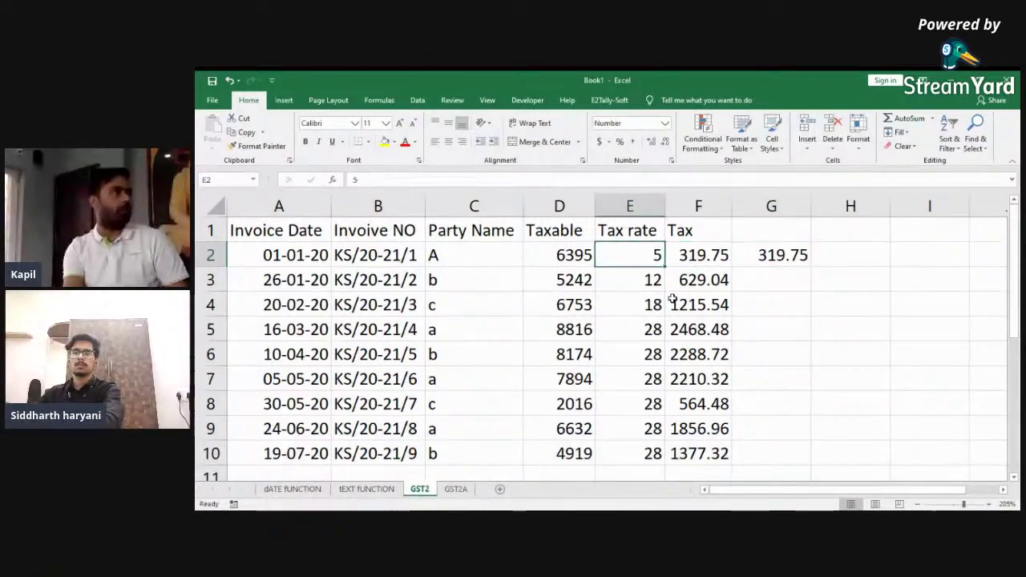
pyautogui.press('Left')
pyautogui.press('Left')
pyautogui.press('Left')
pyautogui.press('Down')
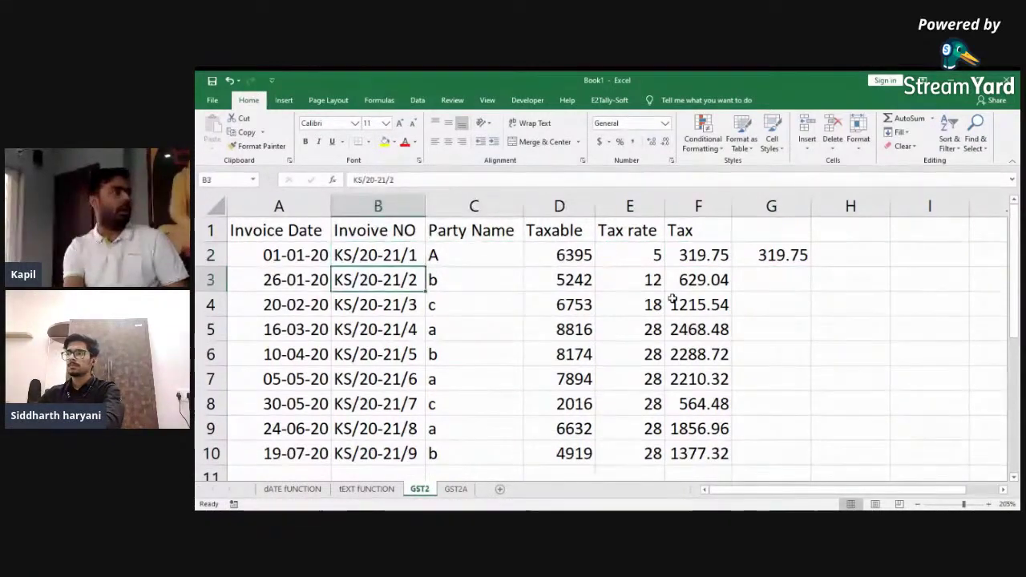
# On GST2A, copy invoice KS/20-21/1 from B2 over the invoice in B5.
pyautogui.press('Down')
pyautogui.press('Down')
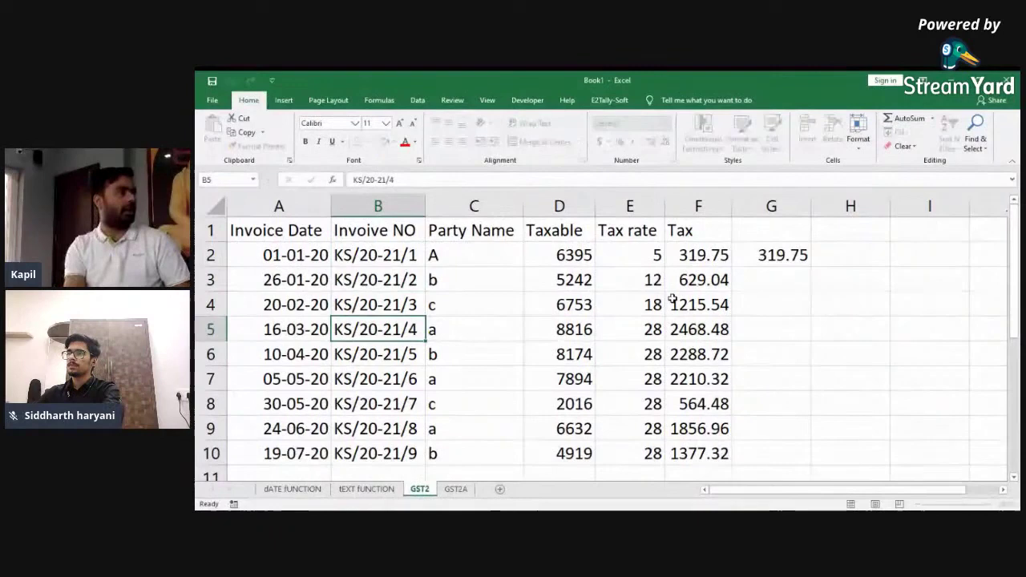
pyautogui.press('Up')
pyautogui.press('Up')
pyautogui.press('Up')
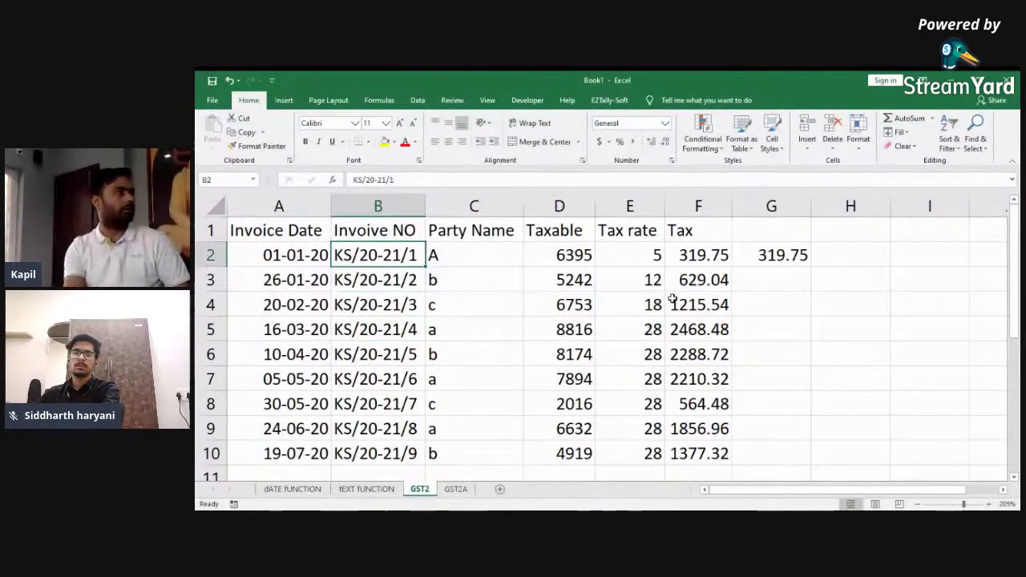
pyautogui.hotkey('ctrl', 'pagedown')
pyautogui.press('Down')
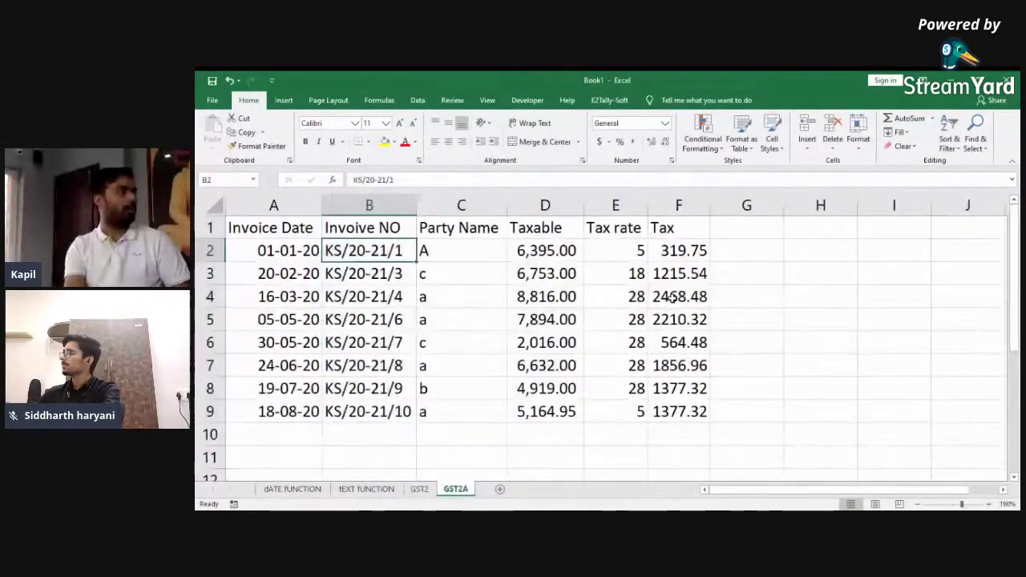
pyautogui.hotkey('shift', 'Down')
pyautogui.hotkey('ctrl', 'c')
pyautogui.press('Down')
pyautogui.press('Down')
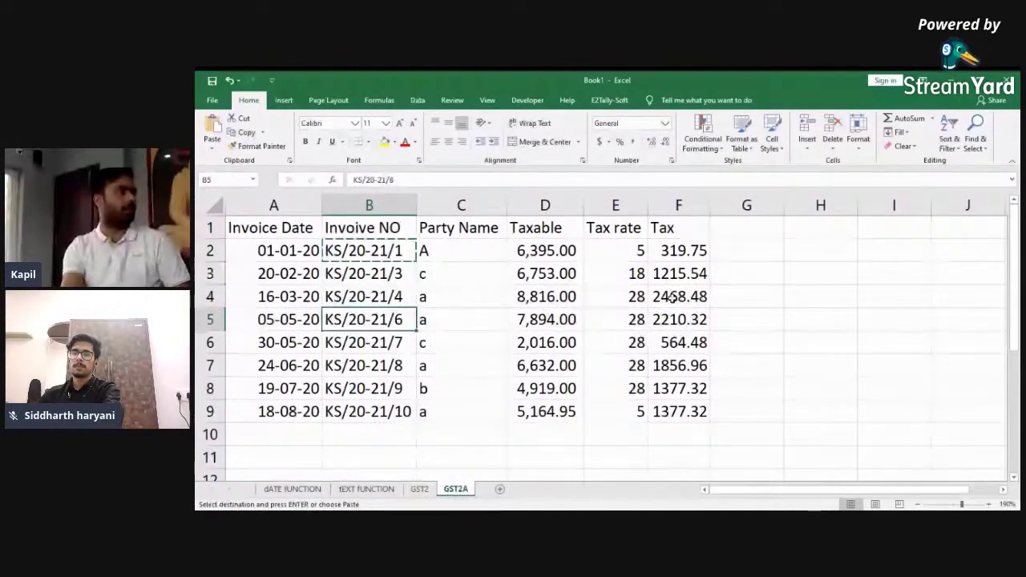
pyautogui.press('Return')
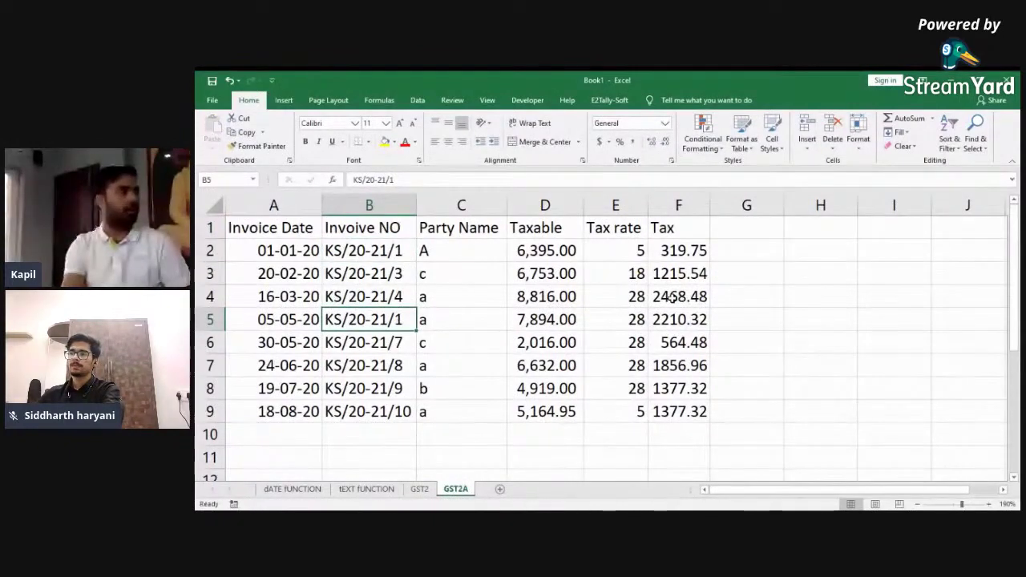
# Fill GST2's G2 lookup down to G10, giving 1215.54 and 2468.48 in G4–G5.
pyautogui.hotkey('ctrl', 'pageup')
pyautogui.press('Right')
pyautogui.press('Right')
pyautogui.press('Right')
pyautogui.press('Right')
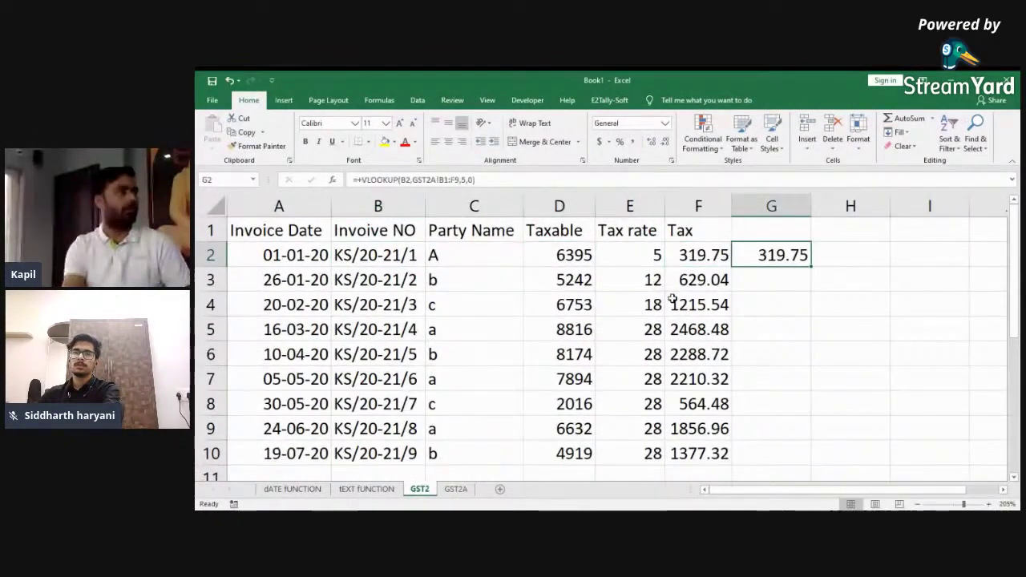
pyautogui.hotkey('ctrl', 'shift', 'Down')
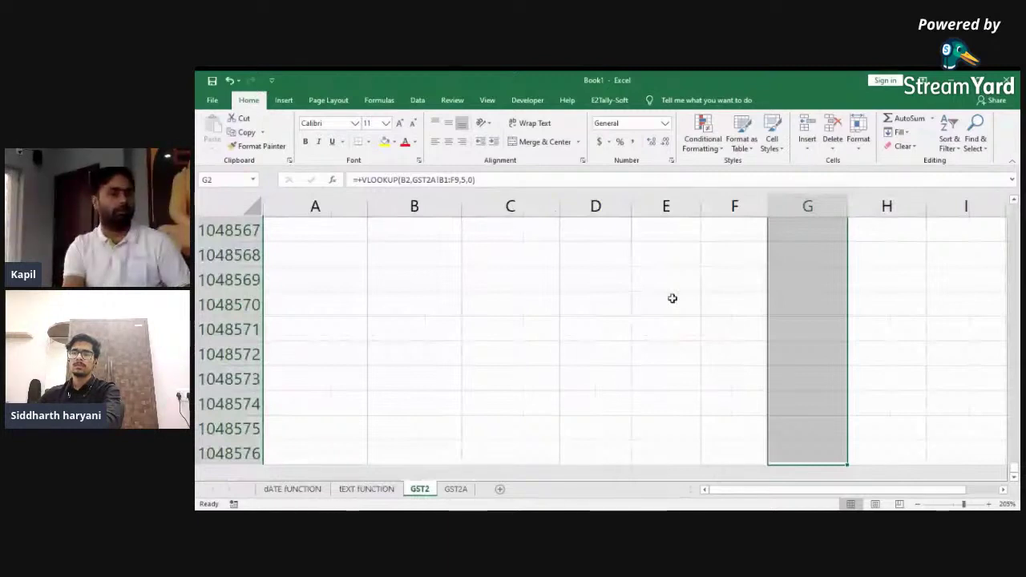
pyautogui.hotkey('ctrl', 'd')
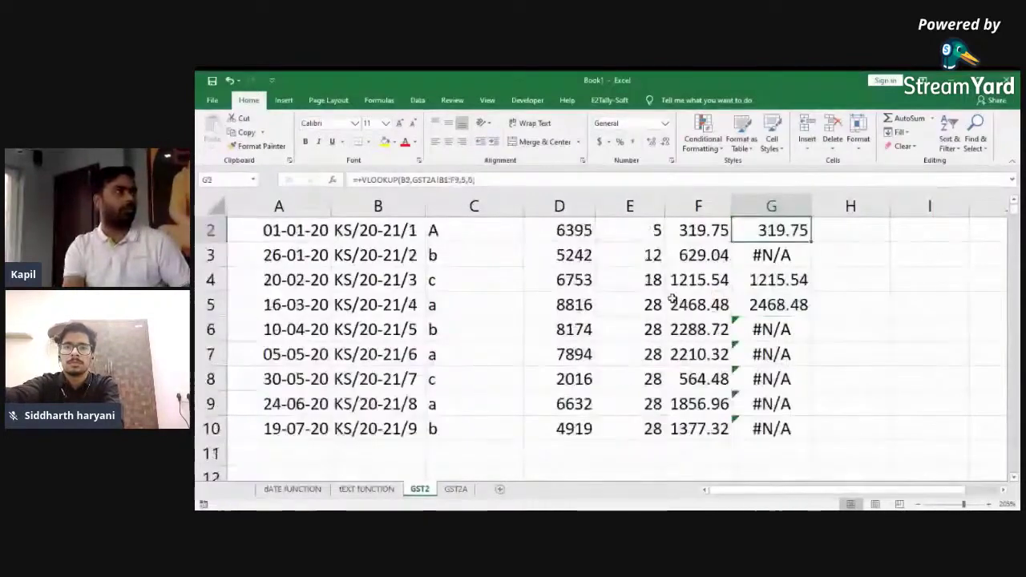
pyautogui.press('Up')
# Review G2's lookup formula and the G2:G10 results.
pyautogui.press('Down')
pyautogui.press('F2')
pyautogui.press('Escape')
pyautogui.press('F2')
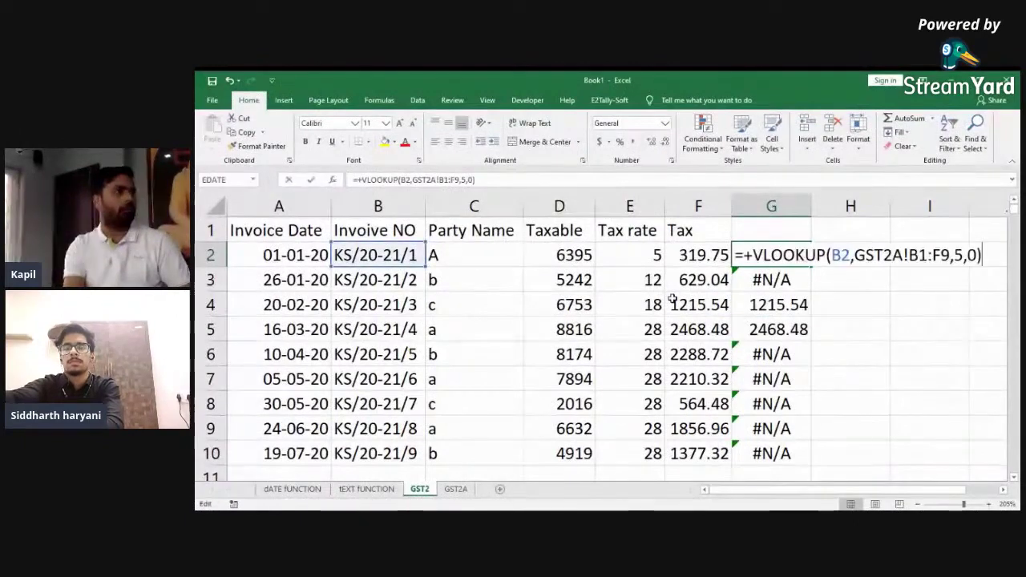
pyautogui.press('Escape')
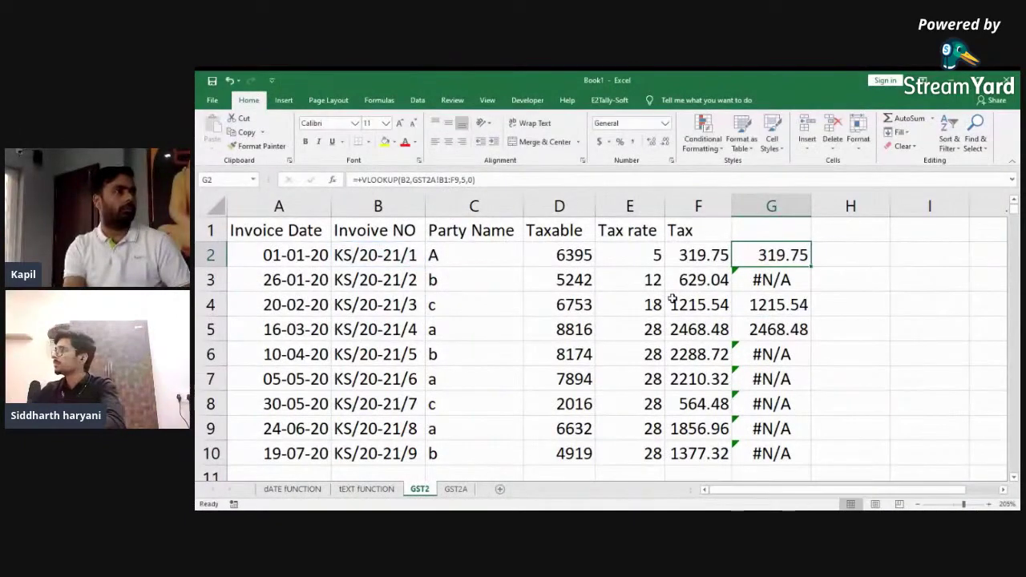
pyautogui.press('F2')
pyautogui.press('Escape')
pyautogui.hotkey('ctrl', 'shift', 'Down')
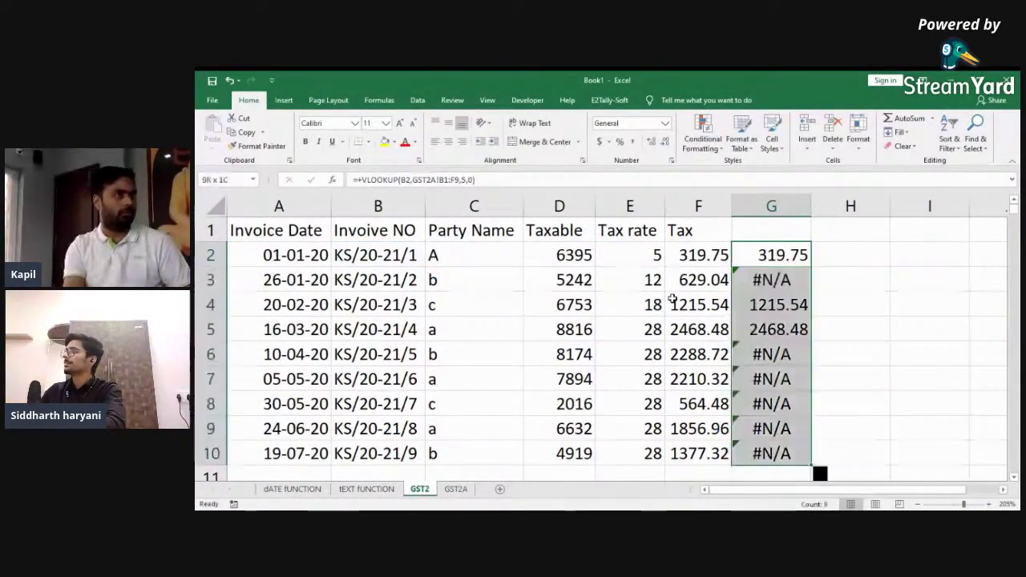
pyautogui.press('Down')
pyautogui.press('Up')
# Lock G2's lookup table range to GST2A!$B$1:$F$9.
pyautogui.press('F2')
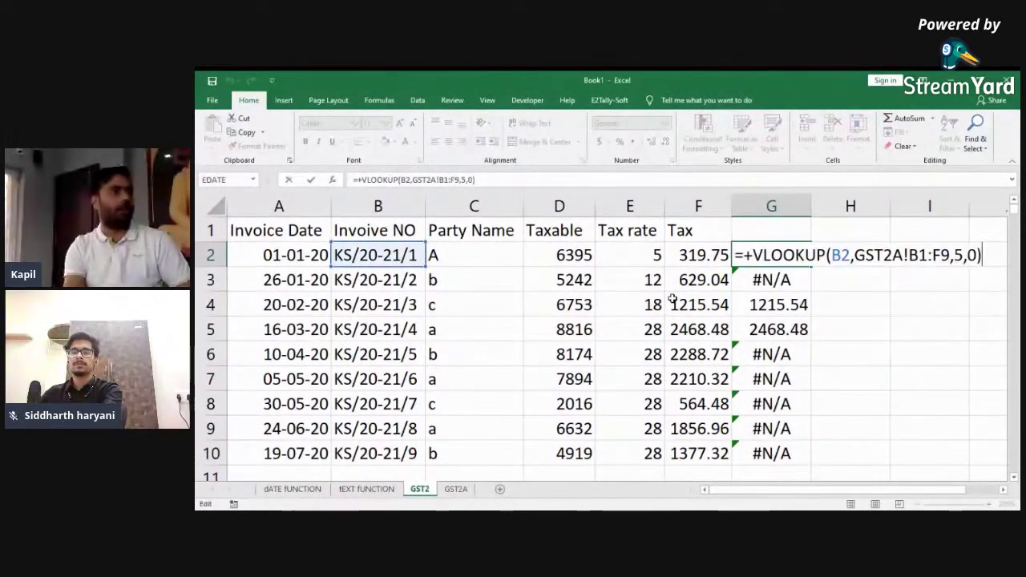
pyautogui.press('Left')
pyautogui.press('Left')
pyautogui.press('Left')
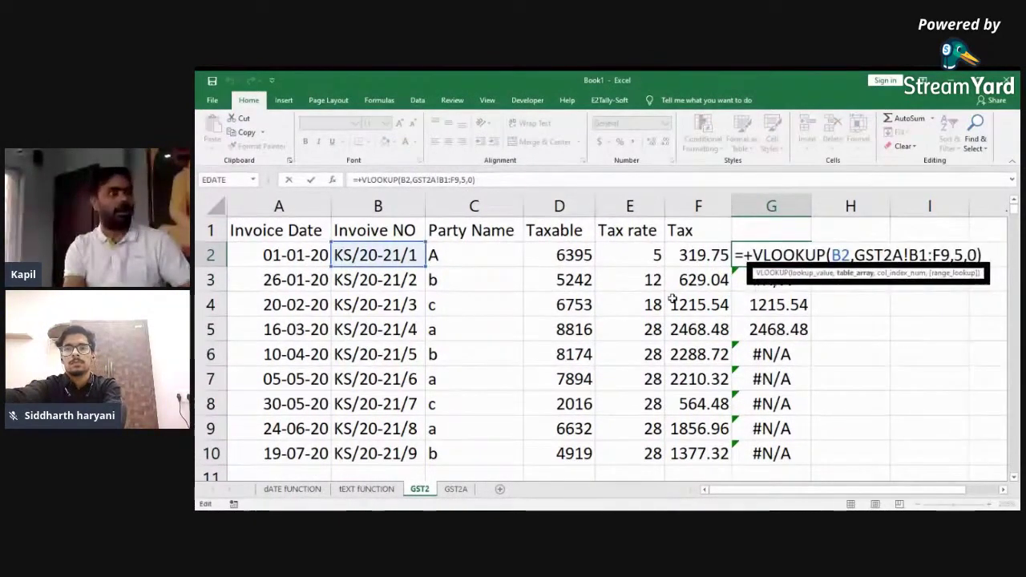
pyautogui.press('F4')
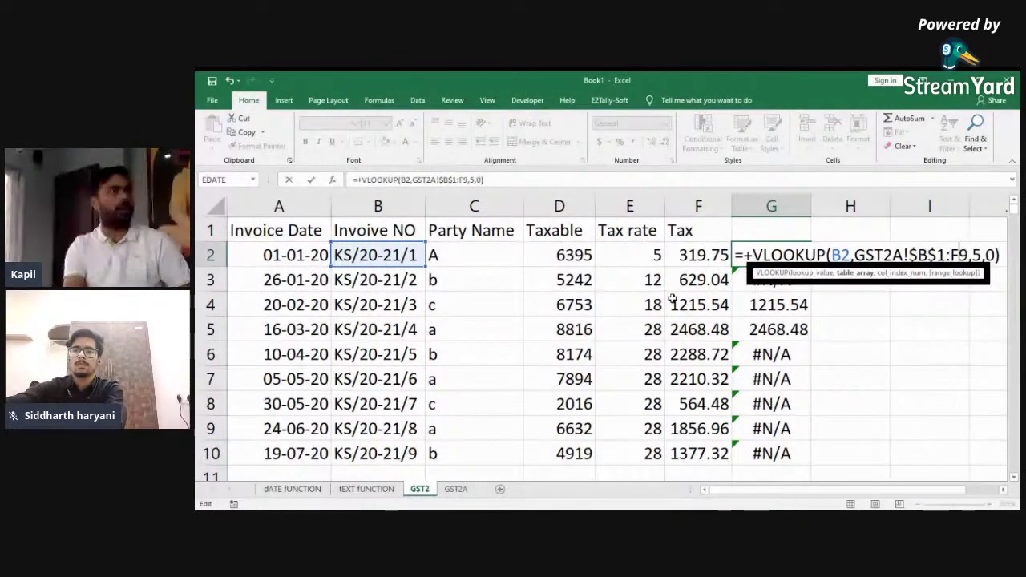
pyautogui.press('Right')
pyautogui.press('Right')
pyautogui.press('Right')
pyautogui.press('F4')
pyautogui.press('Return')
# Refill the fixed-range lookup to G10, so G8–G10 return 564.48, 1856.96, 1377.32.
pyautogui.press('Up')
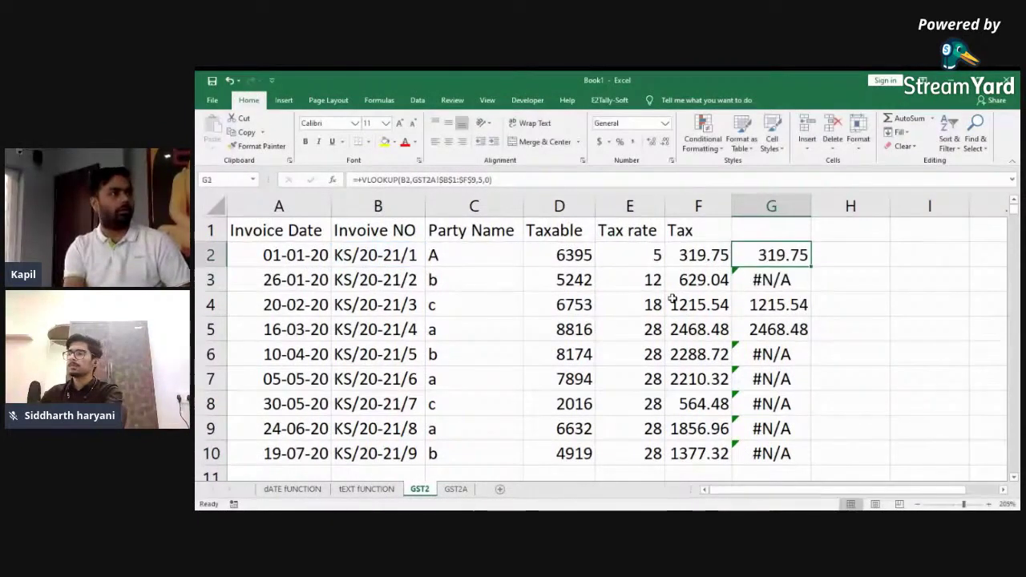
pyautogui.hotkey('ctrl', 'shift', 'Down')
pyautogui.hotkey('ctrl', 'd')
pyautogui.press('Down')
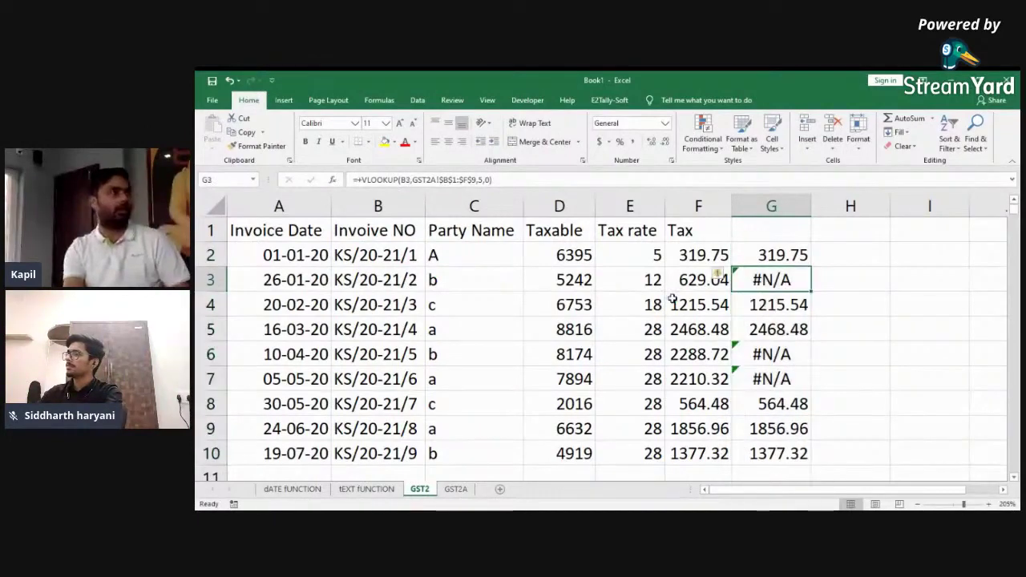
pyautogui.press('Down')
pyautogui.press('Up')
pyautogui.press('Up')
pyautogui.press('Left')
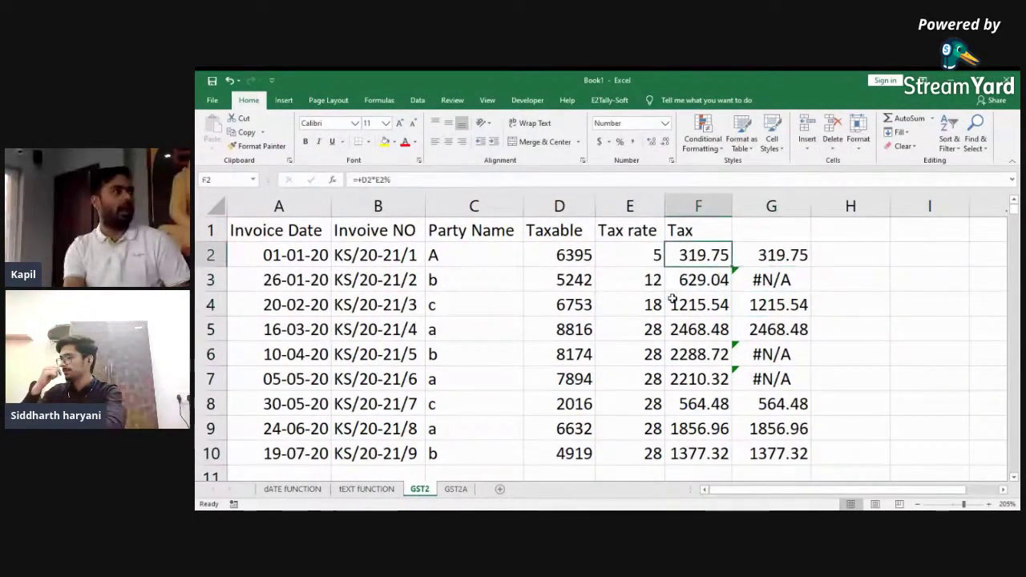
pyautogui.press('Right')
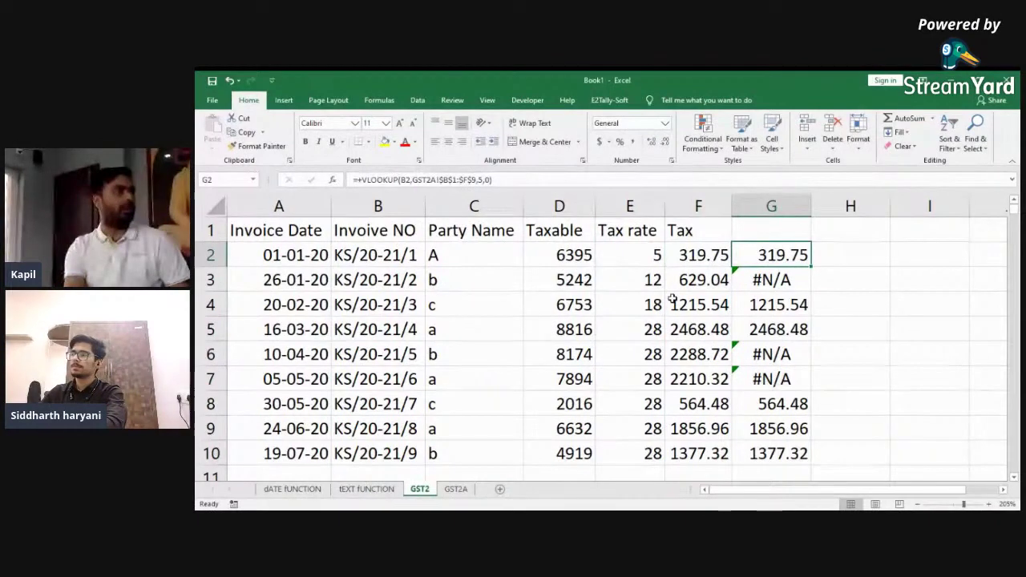
# Switch to GST2A and review its invoice numbers in column B.
pyautogui.hotkey('ctrl', 'pagedown')
pyautogui.press('Up')
pyautogui.press('Down')
pyautogui.press('Up')
pyautogui.press('Up')
pyautogui.press('Up')
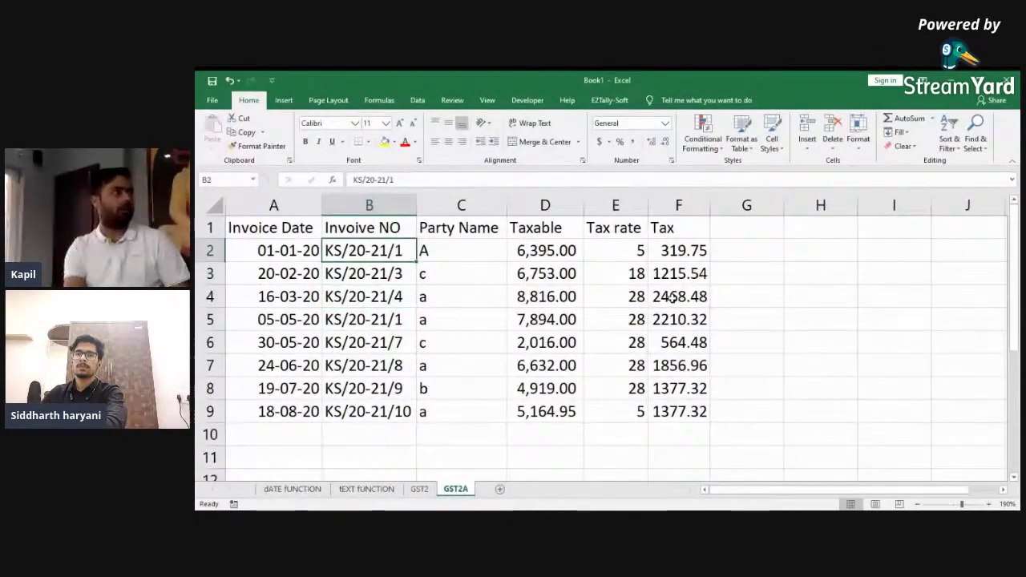
# Copy GST2's first invoice number KS/20-21/1, then go back to GST2A.
pyautogui.hotkey('ctrl', 'pageup')
pyautogui.press('Left')
pyautogui.press('Left')
pyautogui.press('Left')
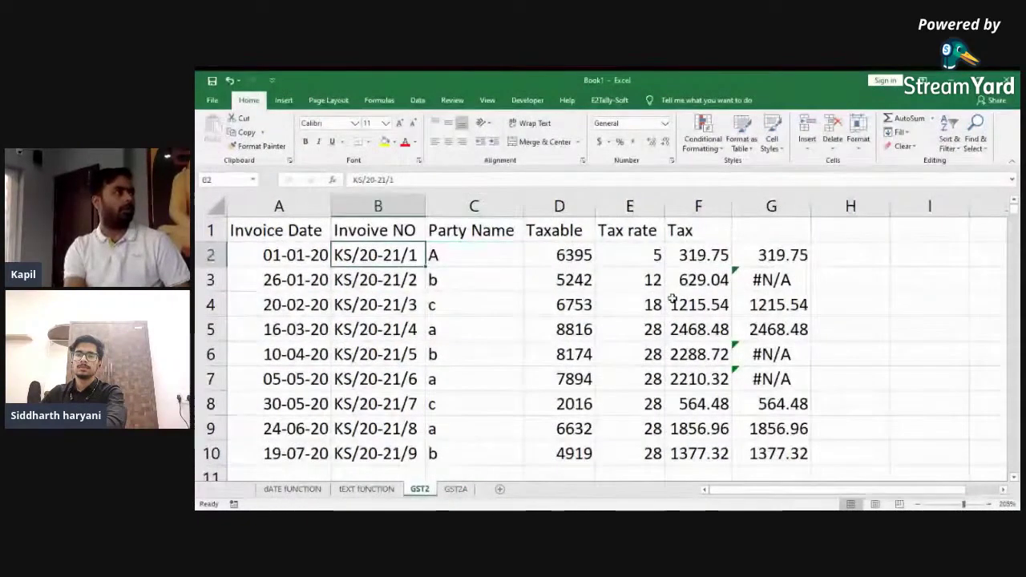
pyautogui.hotkey('ctrl', 'c')
pyautogui.press('Down')
pyautogui.press('Down')
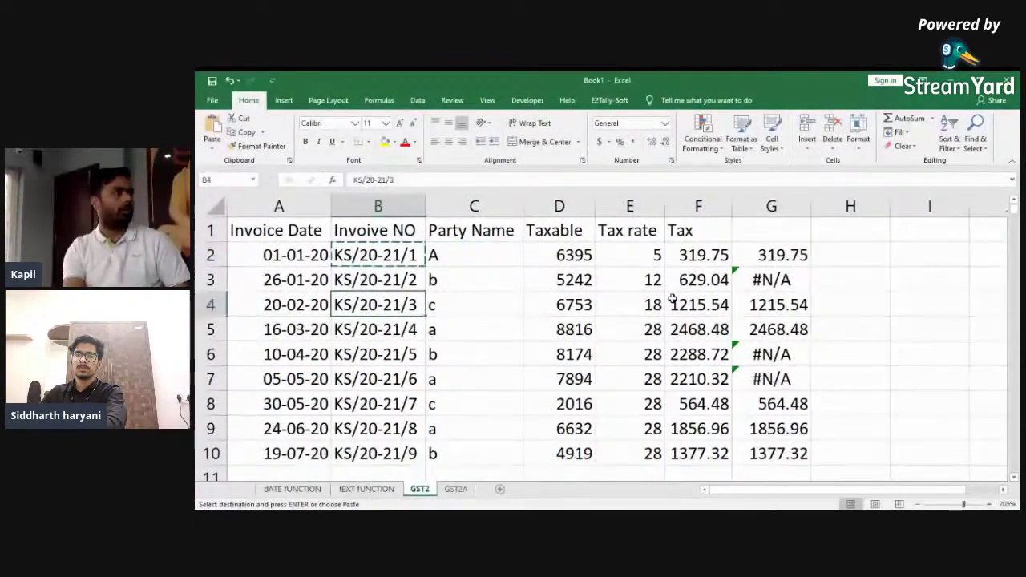
pyautogui.hotkey('ctrl', 'pageup')
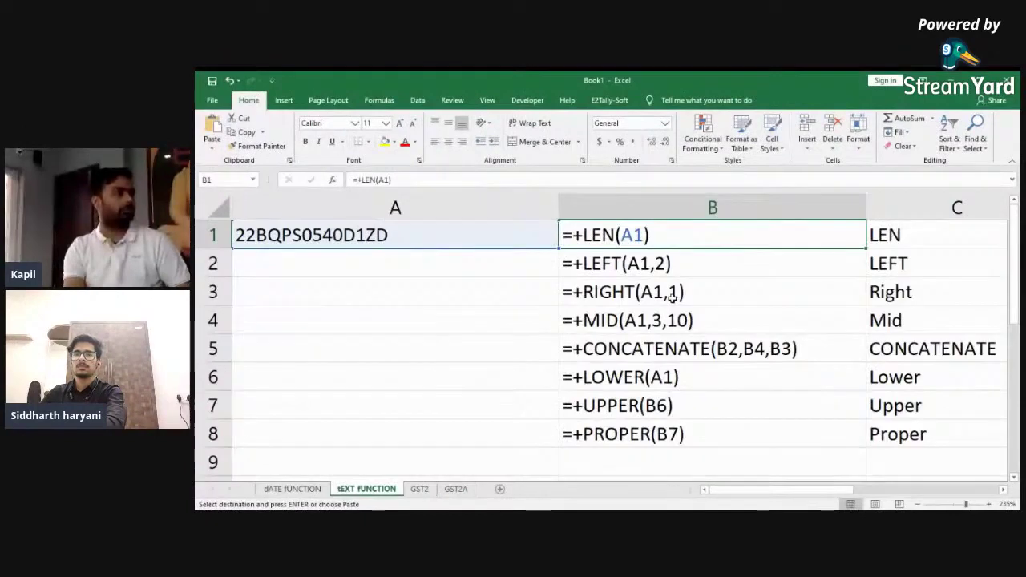
pyautogui.hotkey('ctrl', 'pagedown')
pyautogui.hotkey('ctrl', 'pagedown')
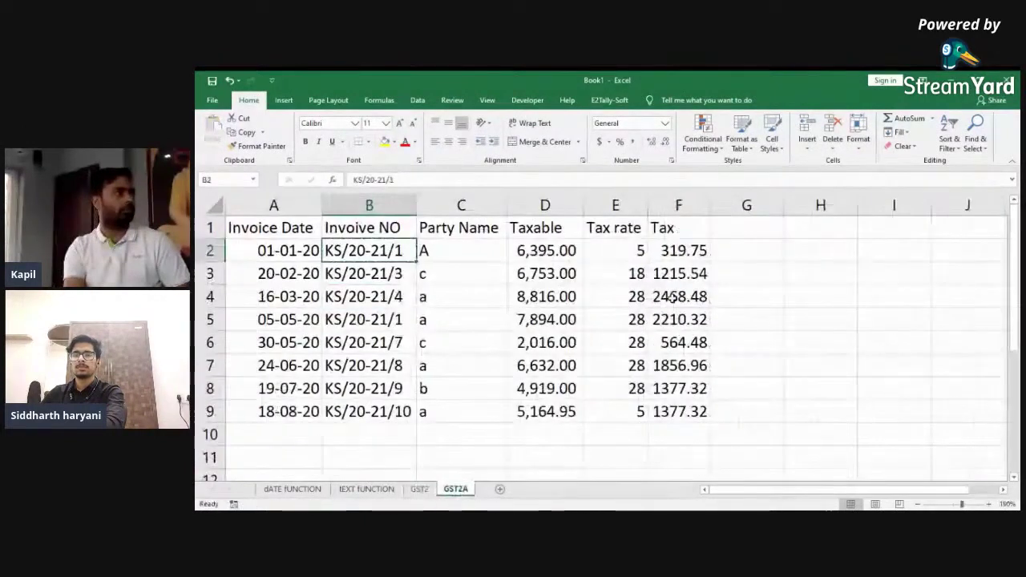
# Copy GST2A's 05-05-20 invoice row (A5:F5) into row 6 of GST2.
pyautogui.press('Down')
pyautogui.press('Down')
pyautogui.press('Down')
pyautogui.press('Left')
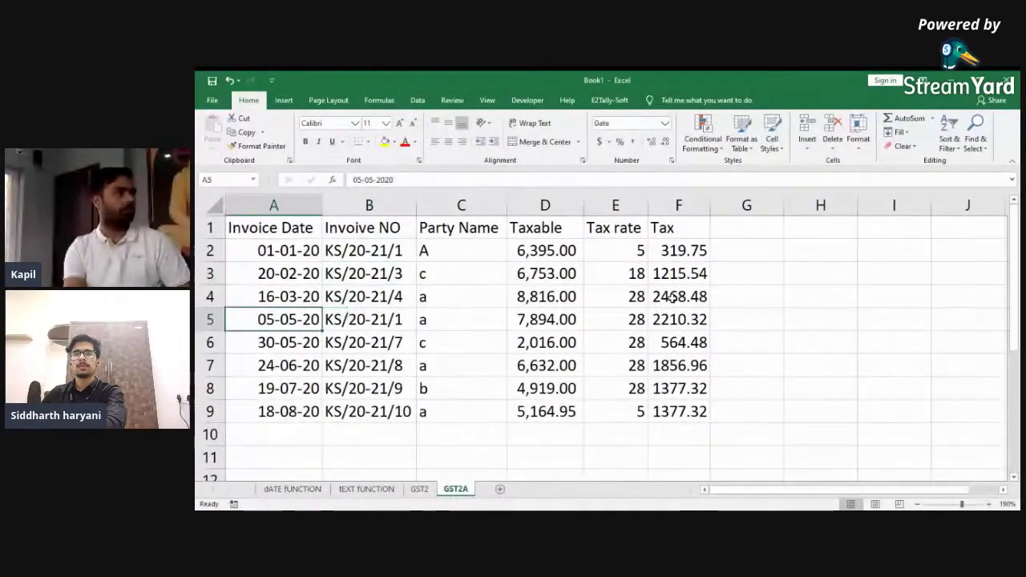
pyautogui.hotkey('ctrl', 'shift', 'Right')
pyautogui.hotkey('ctrl', 'c')
pyautogui.hotkey('ctrl', 'pageup')
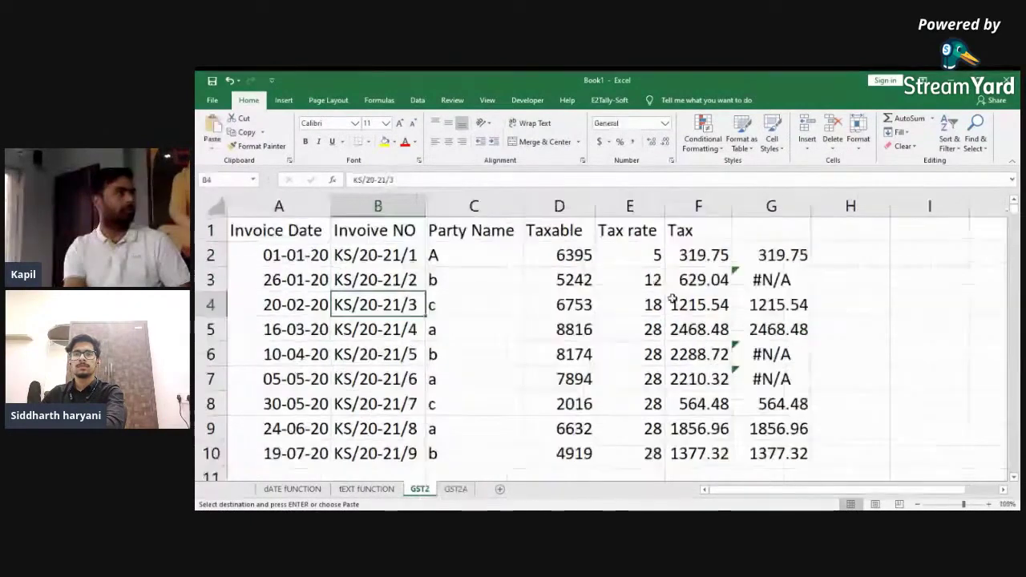
pyautogui.press('Down')
pyautogui.press('Down')
pyautogui.press('Left')
pyautogui.press('Down')
pyautogui.press('Up')
pyautogui.press('Return')
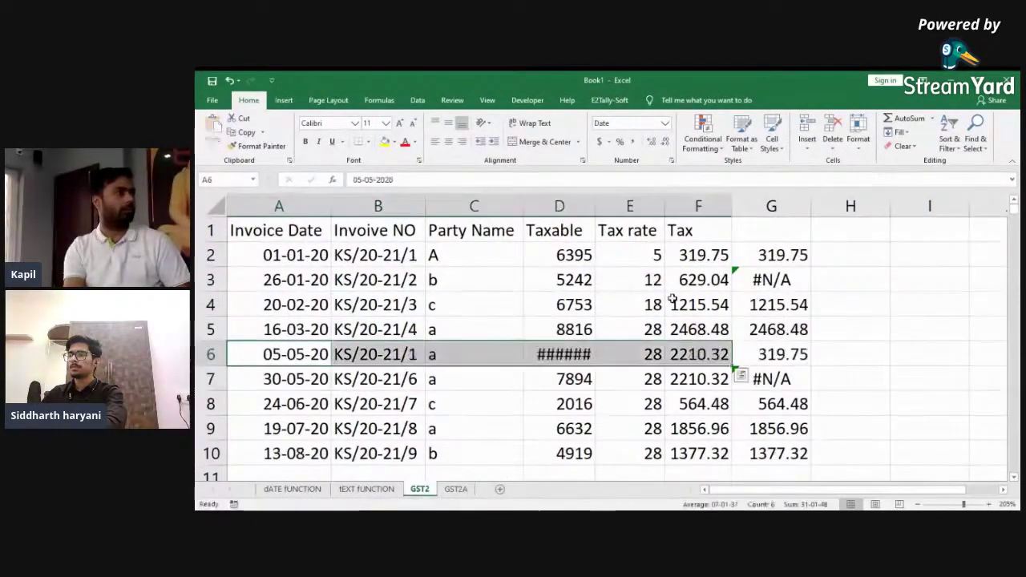
# Autofit column D so the 7,894.00 taxable amount shows.
pyautogui.press('Right')
pyautogui.press('Right')
pyautogui.press('Right')
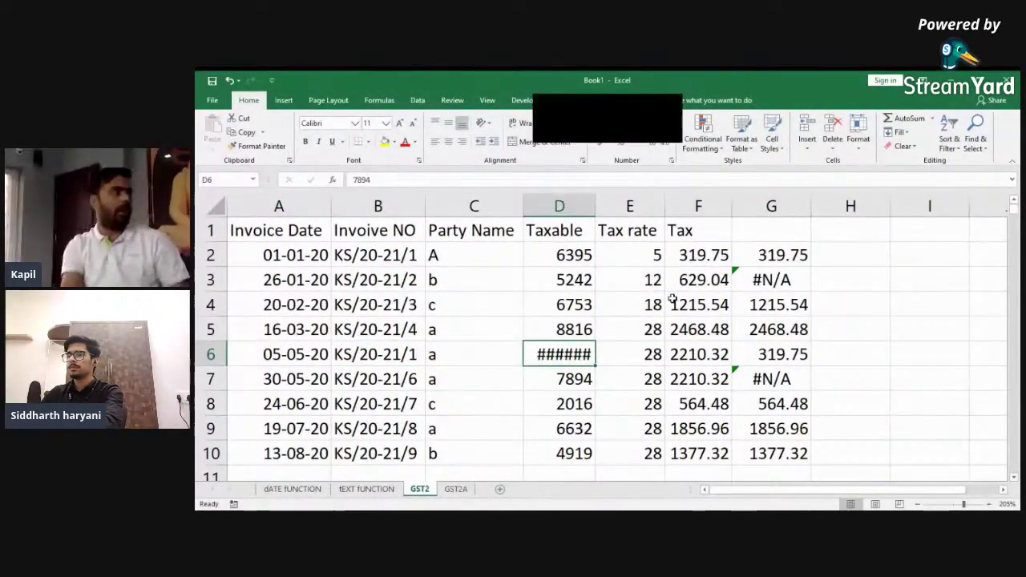
pyautogui.hotkey('alt', 'h')
pyautogui.press('o')
pyautogui.press('i')
pyautogui.press('Left')
pyautogui.press('Up')
pyautogui.press('Up')
pyautogui.press('Up')
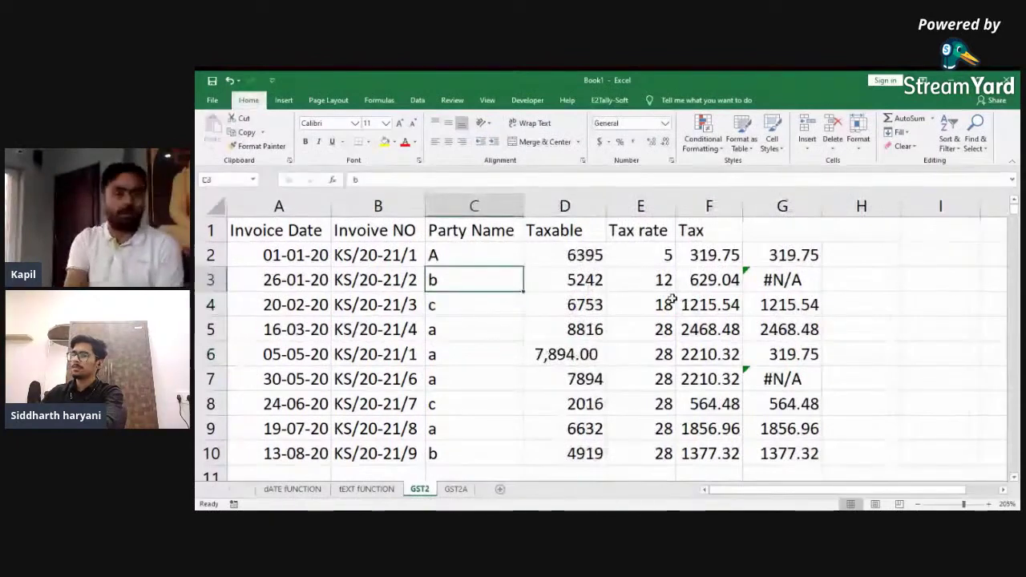
# Check the invoice numbers on GST2 and GST2A, including duplicate KS/20-21/1 in row 6.
pyautogui.press('Left')
pyautogui.press('Up')
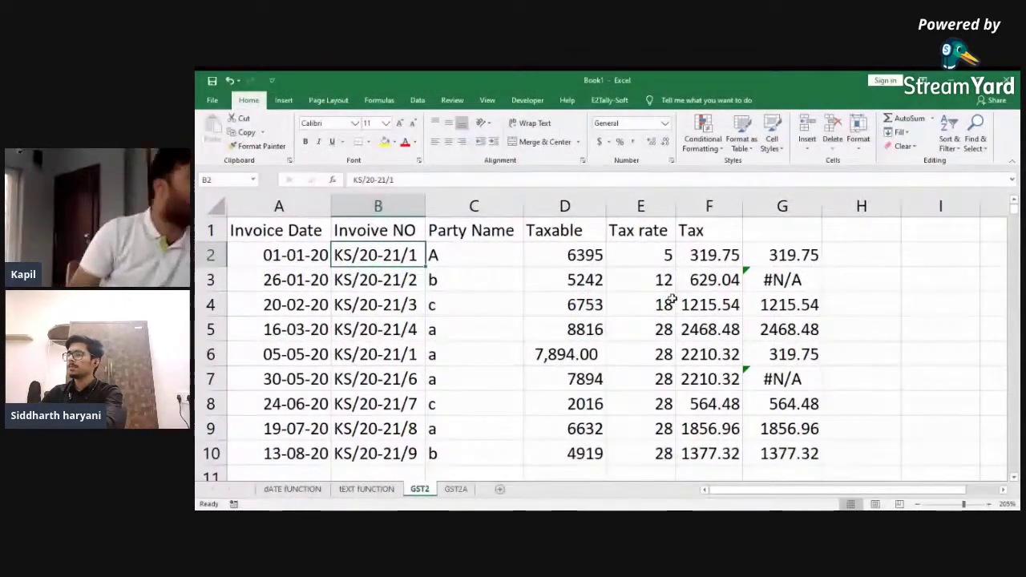
pyautogui.press('Down')
pyautogui.press('Down')
pyautogui.press('Down')
pyautogui.press('Down')
pyautogui.press('Down')
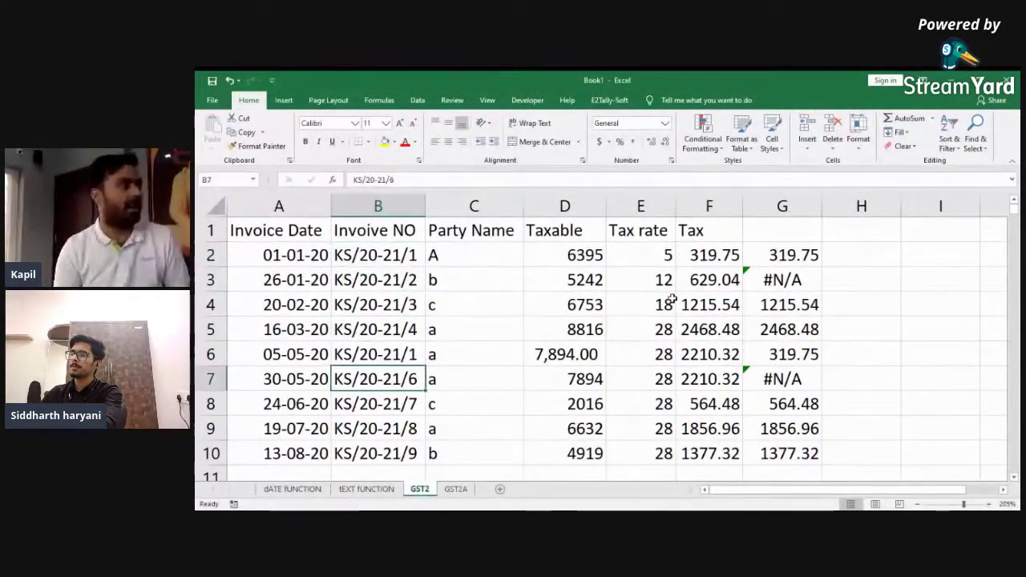
pyautogui.press('Up')
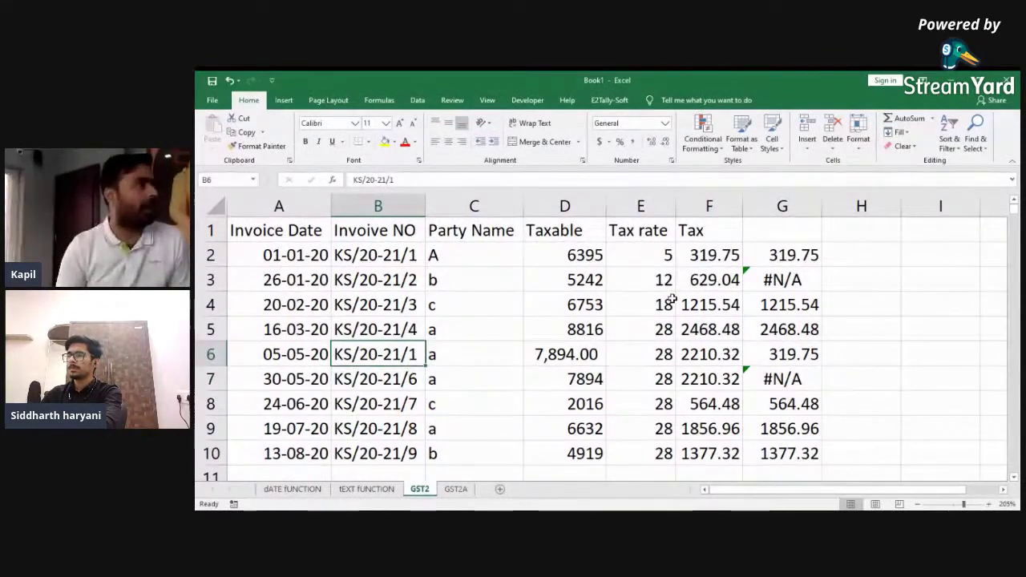
pyautogui.hotkey('ctrl', 'pagedown')
pyautogui.hotkey('ctrl', 'Home')
pyautogui.press('Right')
pyautogui.press('Down')
pyautogui.press('Down')
pyautogui.press('Down')
pyautogui.press('Down')
pyautogui.press('Down')
pyautogui.press('Up')
pyautogui.press('Up')
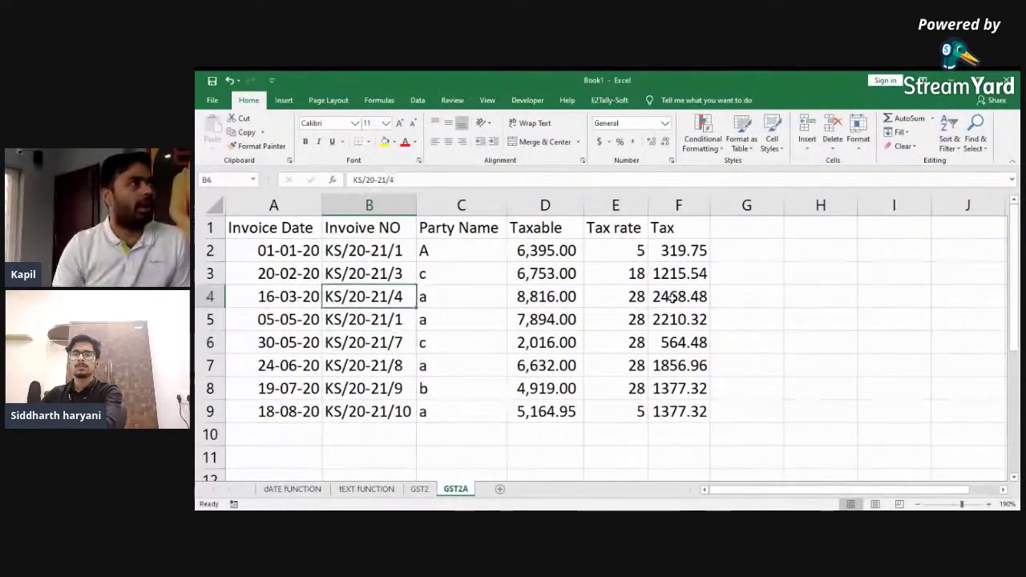
# Compare GST2A's two KS/20-21/1 taxes (319.75 vs 2210.32) against GST2's G6 result.
pyautogui.press('Up')
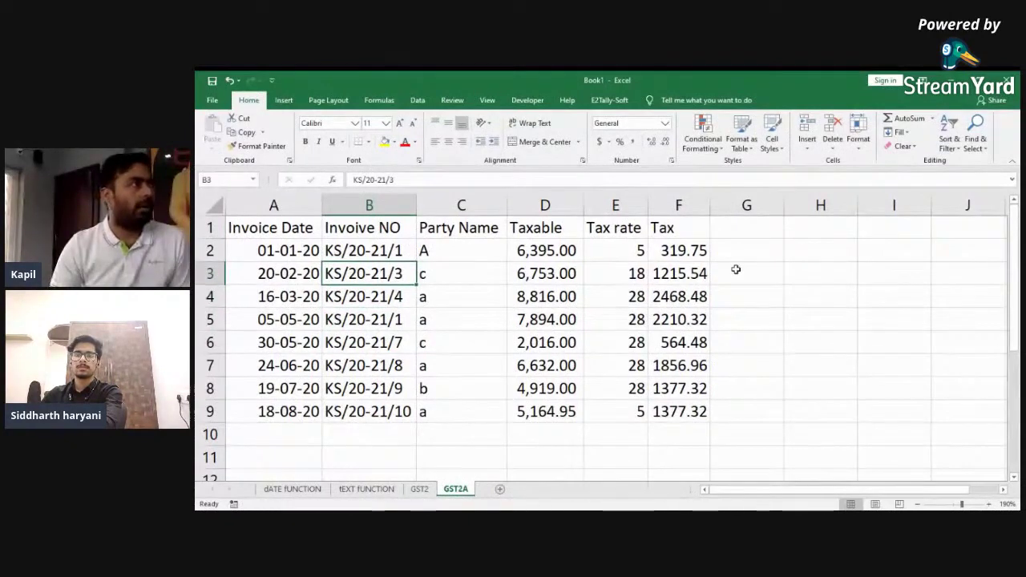
pyautogui.click(685, 251)
pyautogui.click(691, 323)
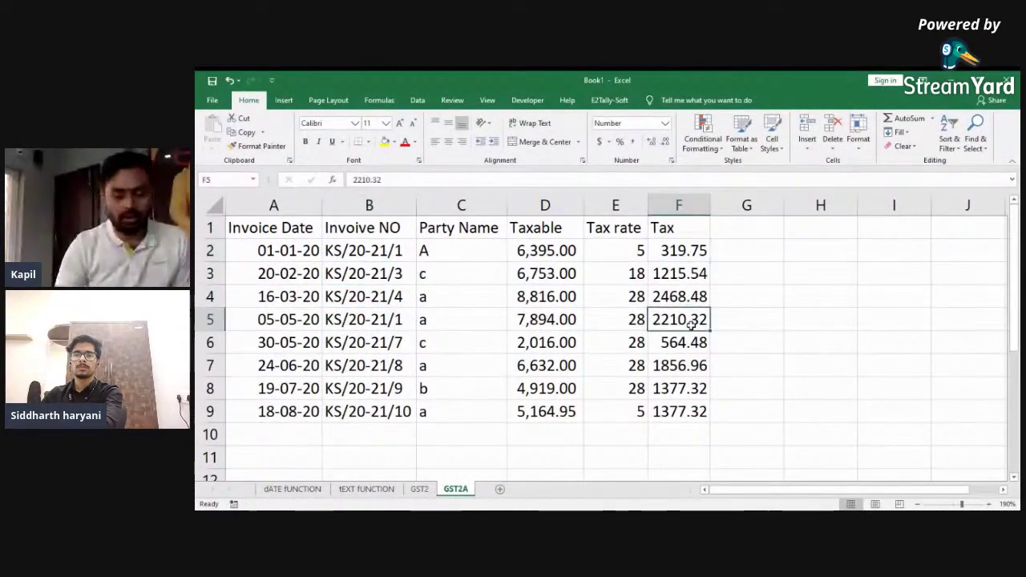
pyautogui.hotkey('ctrl', 'pageup')
pyautogui.press('Right')
pyautogui.press('Right')
pyautogui.press('Right')
pyautogui.press('Right')
pyautogui.press('Right')
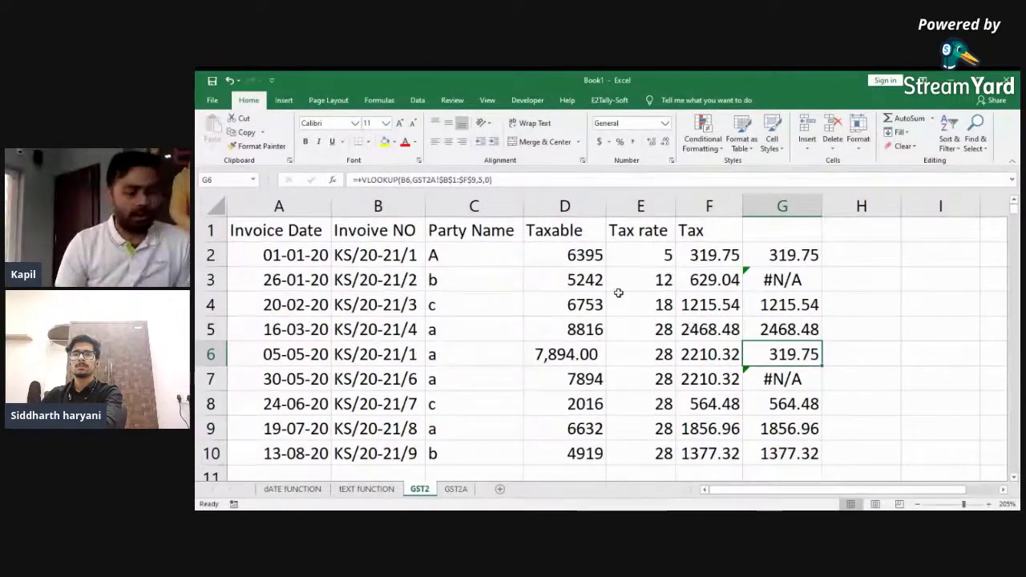
pyautogui.hotkey('ctrl', 'pagedown')
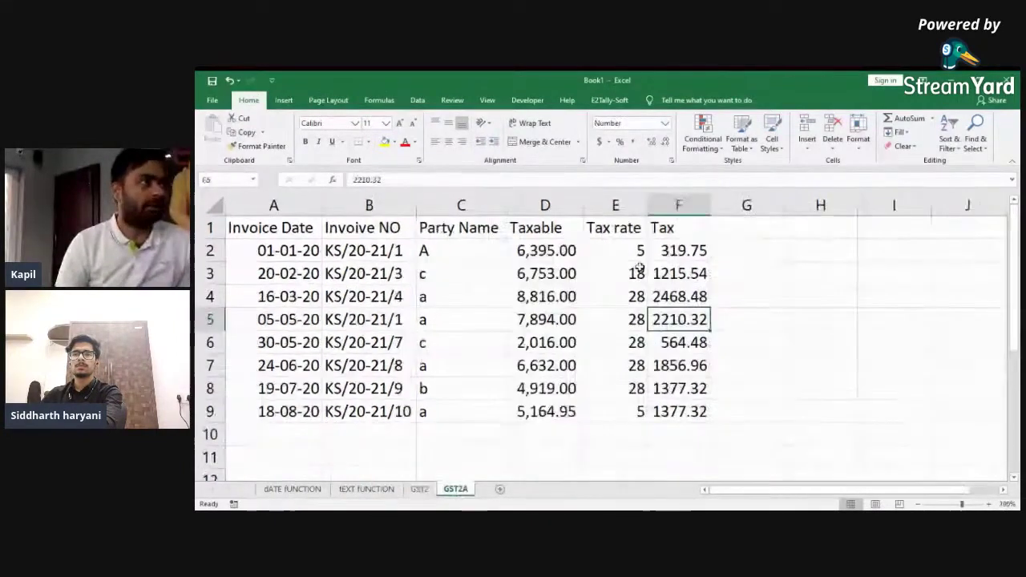
pyautogui.click(659, 259)
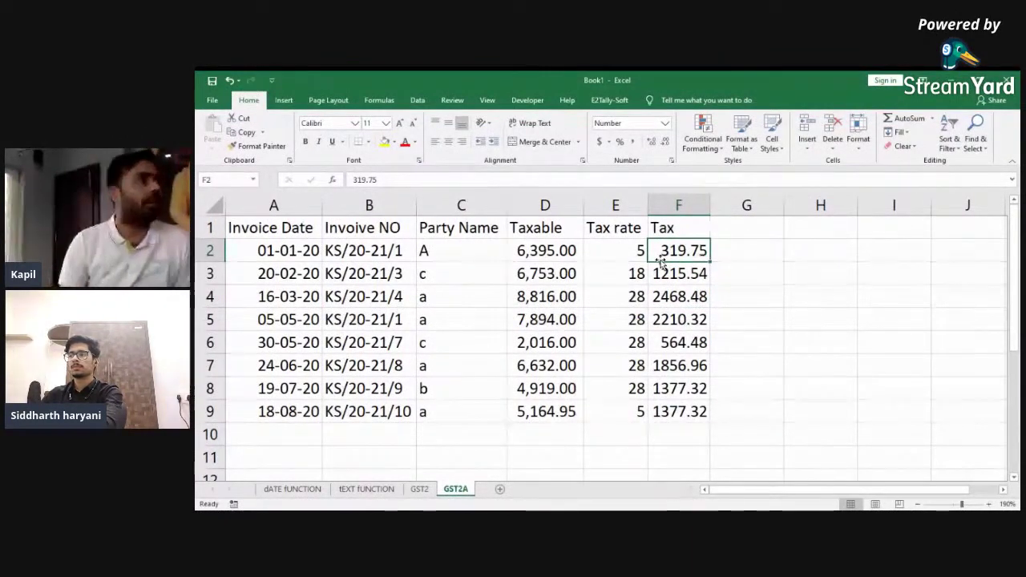
pyautogui.click(653, 322)
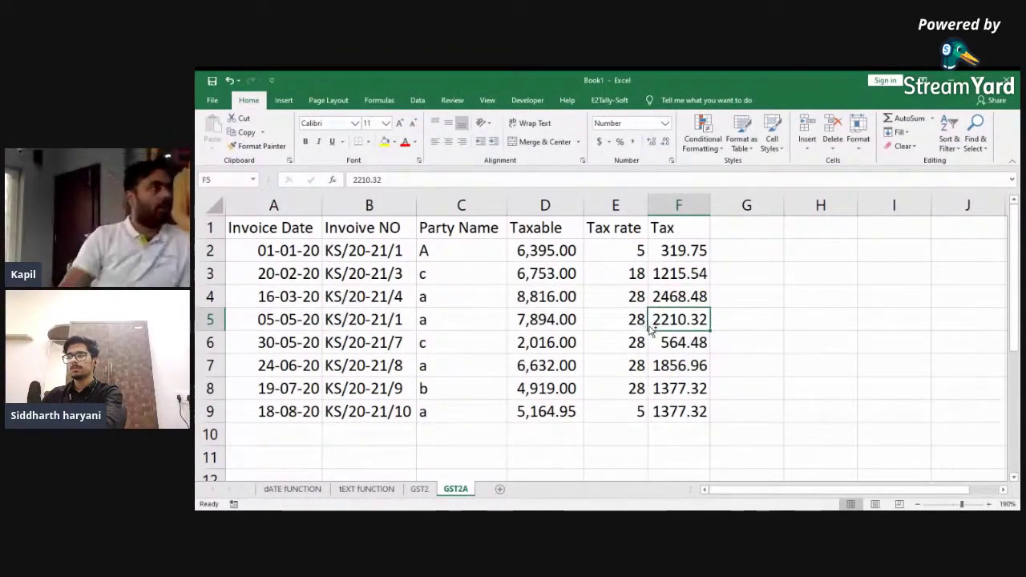
pyautogui.hotkey('ctrl', 'pageup')
pyautogui.press('Up')
pyautogui.press('Down')
pyautogui.press('Down')
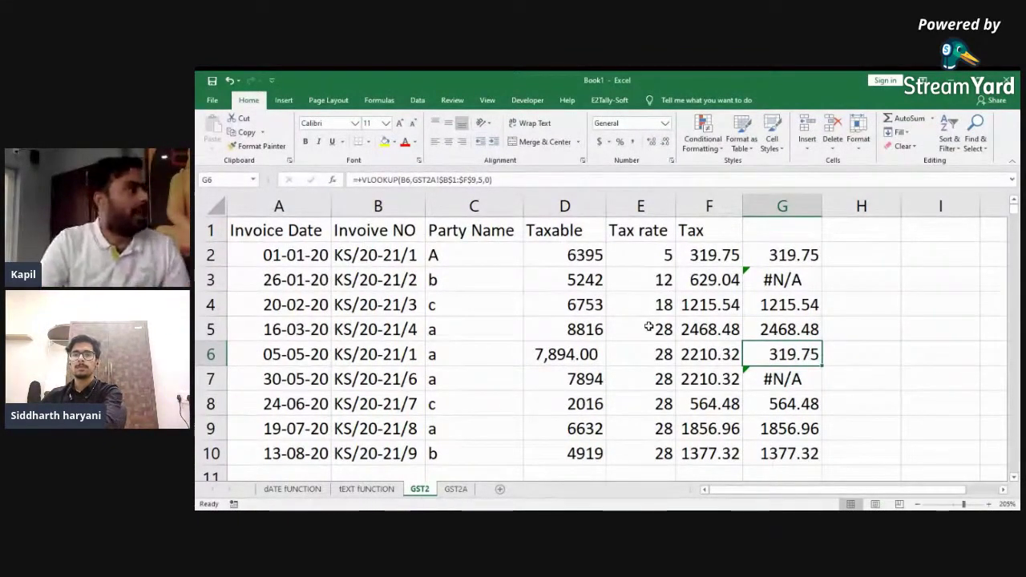
# Change the party name in GST2's C6 from a to B.
pyautogui.press('Left')
pyautogui.press('Left')
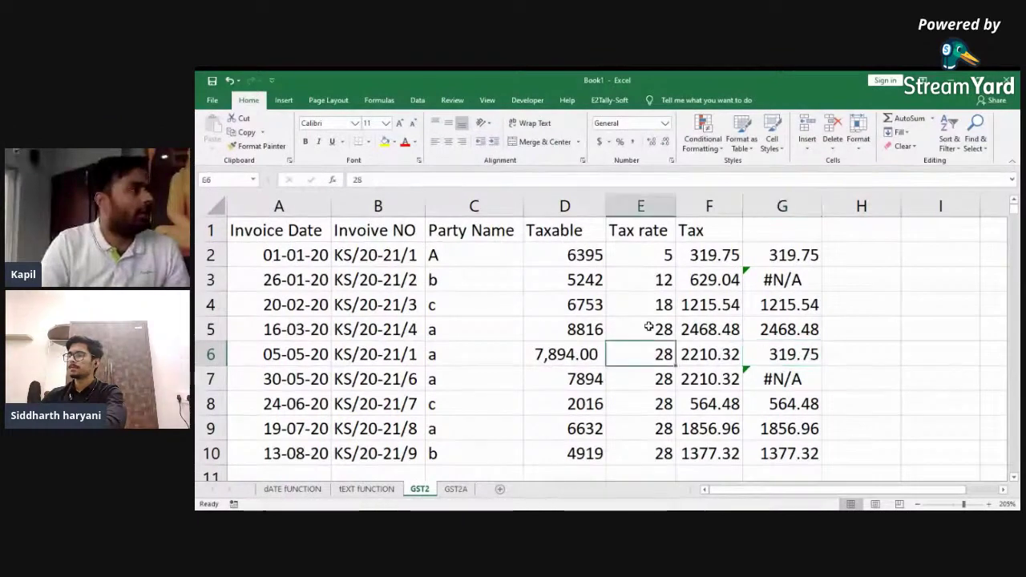
pyautogui.press('Left')
pyautogui.press('Left')
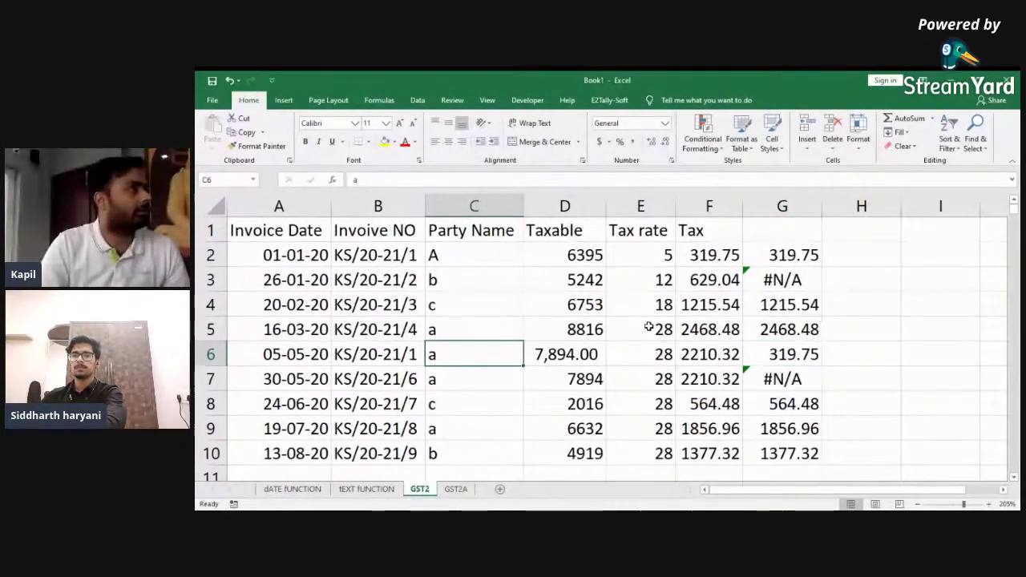
pyautogui.hotkey('ctrl', 'Up')
pyautogui.press('Down')
pyautogui.press('Down')
pyautogui.press('Down')
pyautogui.press('Down')
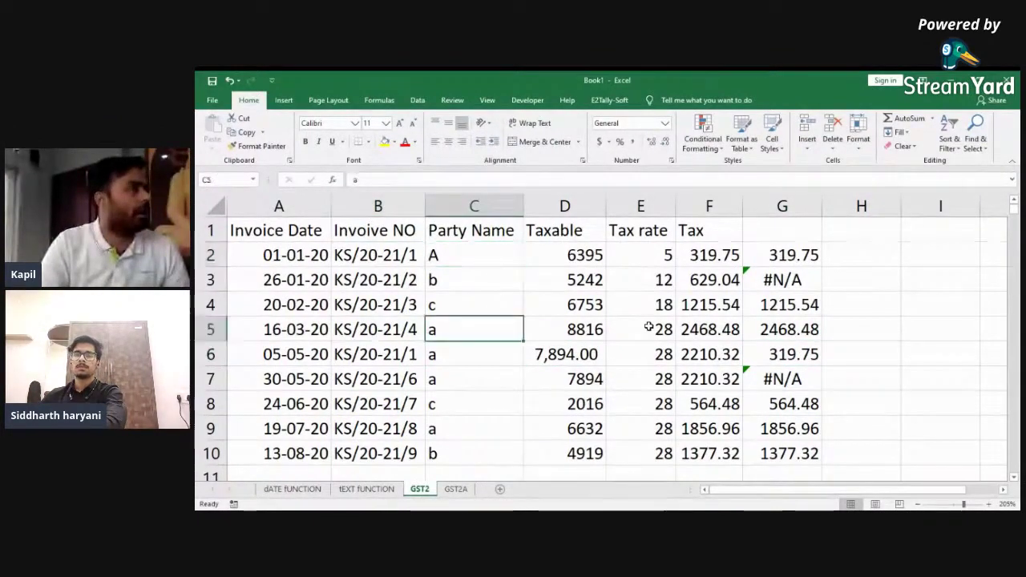
pyautogui.press('Down')
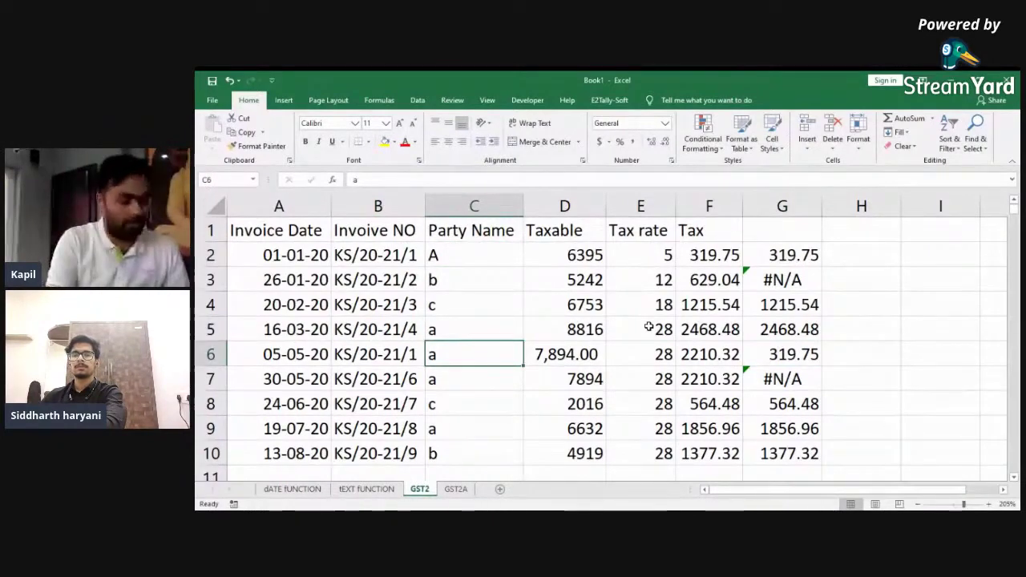
pyautogui.write('B')
pyautogui.press('Return')
pyautogui.press('Up')
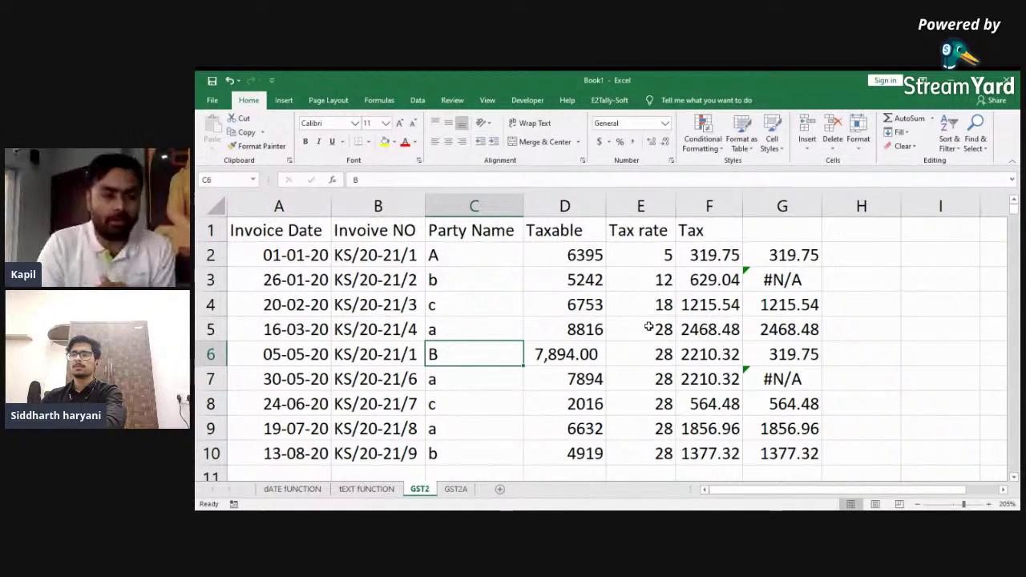
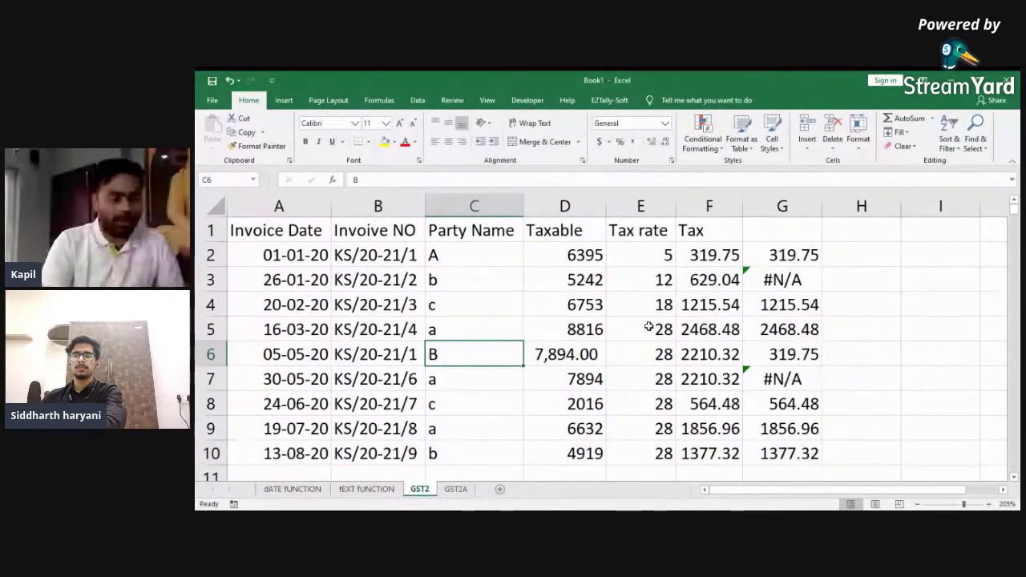
# Clear the old tax lookup results from column G on GST2.
pyautogui.hotkey('ctrl', 'Up')
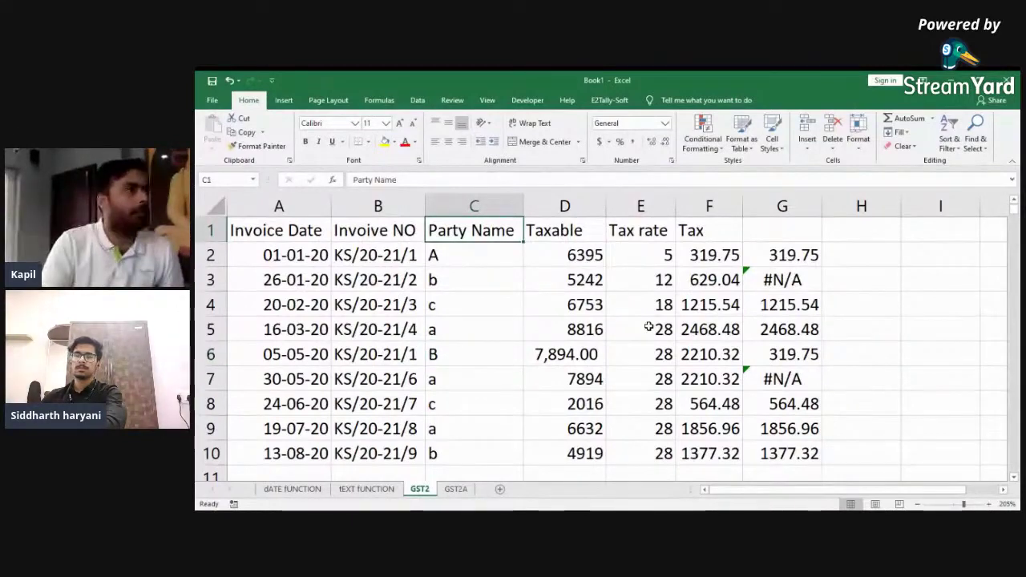
pyautogui.press('Right')
pyautogui.press('Right')
pyautogui.press('Right')
pyautogui.press('Right')
pyautogui.hotkey('ctrl', 'space')
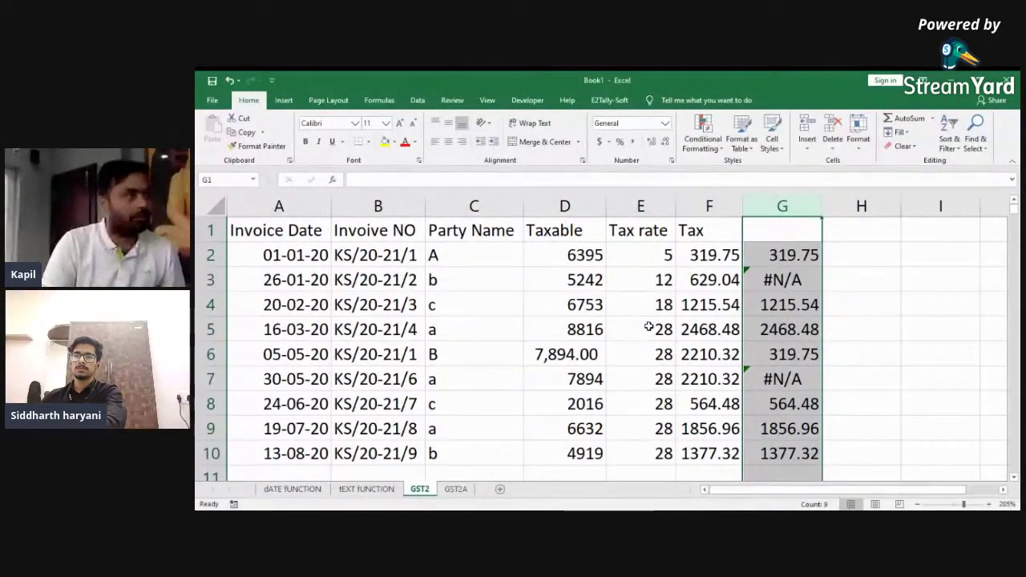
pyautogui.press('Delete')
# Insert a blank column between Party Name and Taxable on GST2.
pyautogui.hotkey('ctrl', 'pagedown')
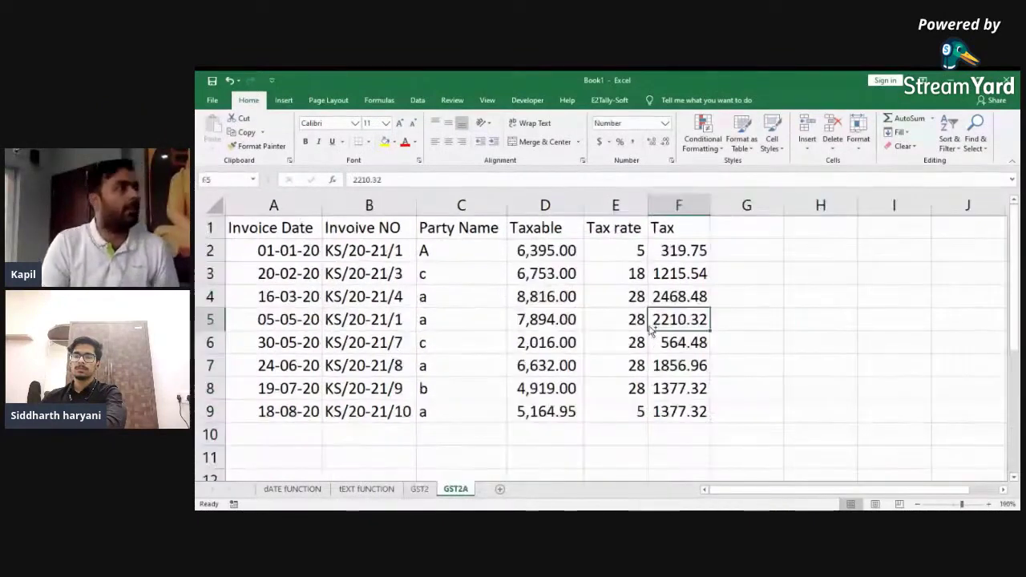
pyautogui.hotkey('ctrl', 'pageup')
pyautogui.press('Left')
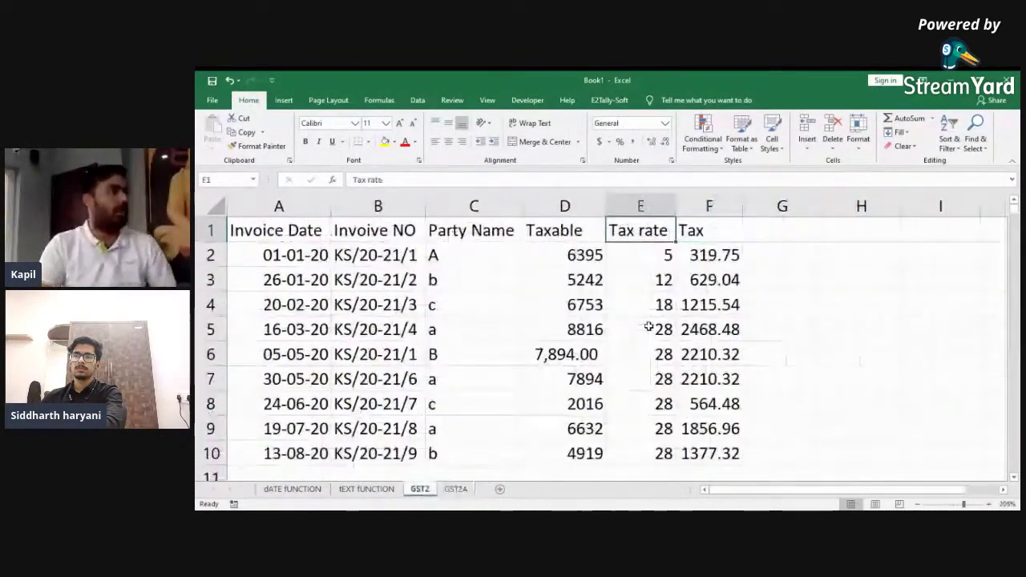
pyautogui.press('Left')
pyautogui.press('Left')
pyautogui.press('Down')
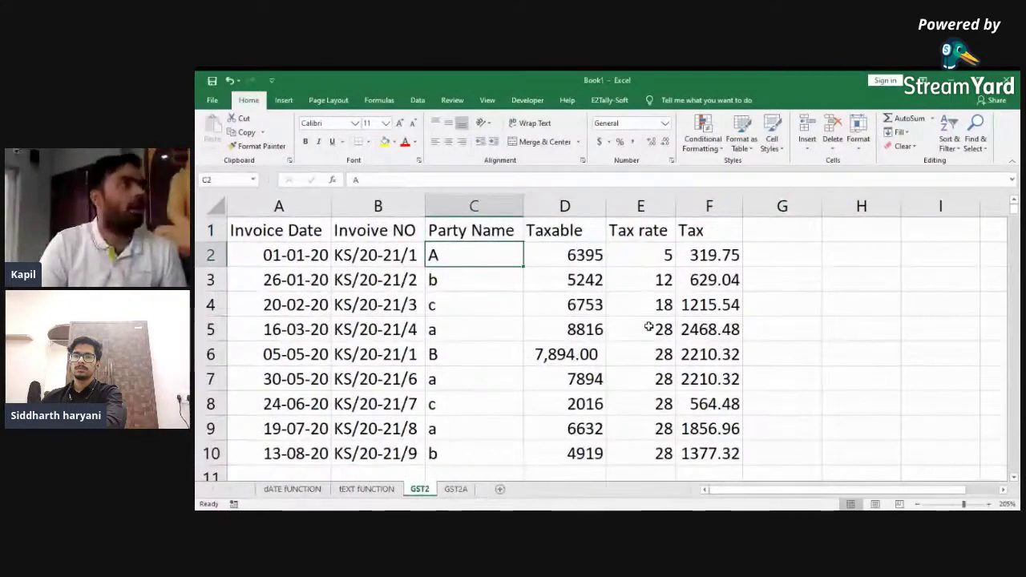
pyautogui.press('Down')
pyautogui.press('Down')
pyautogui.press('Down')
pyautogui.press('Right')
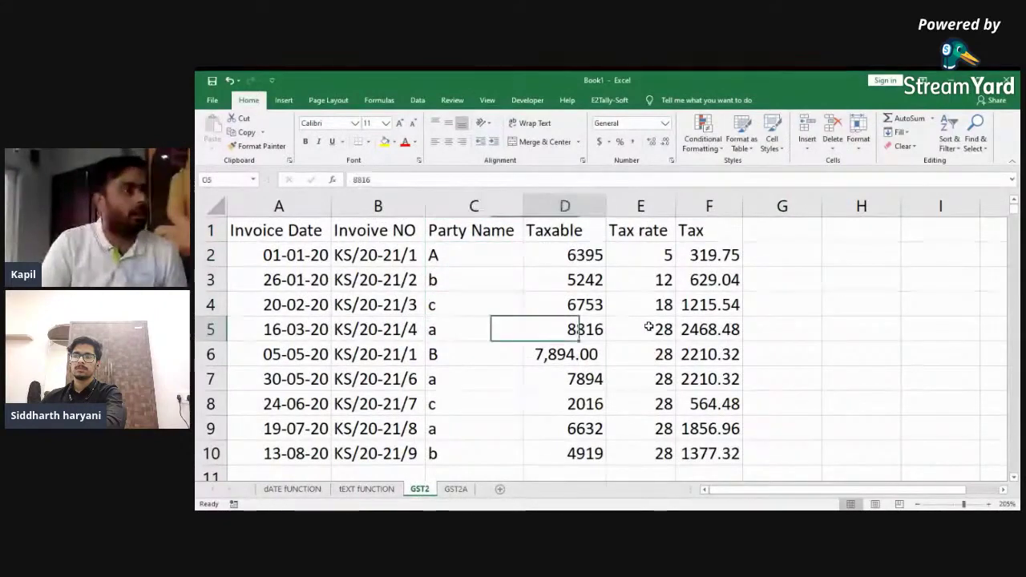
pyautogui.hotkey('ctrl', 'Up')
pyautogui.hotkey('ctrl', 'shift', 'Down')
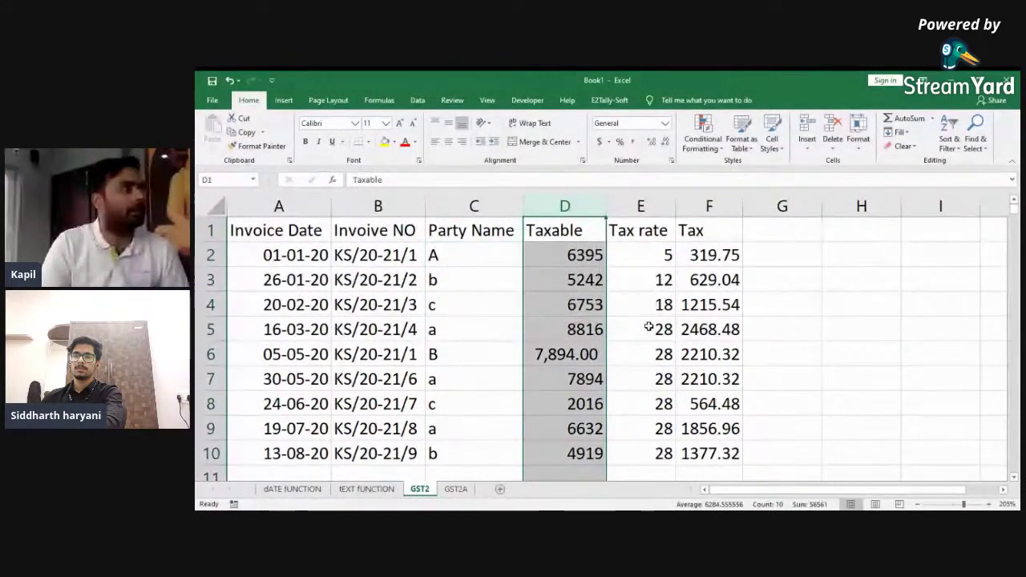
pyautogui.hotkey('ctrl', '+')
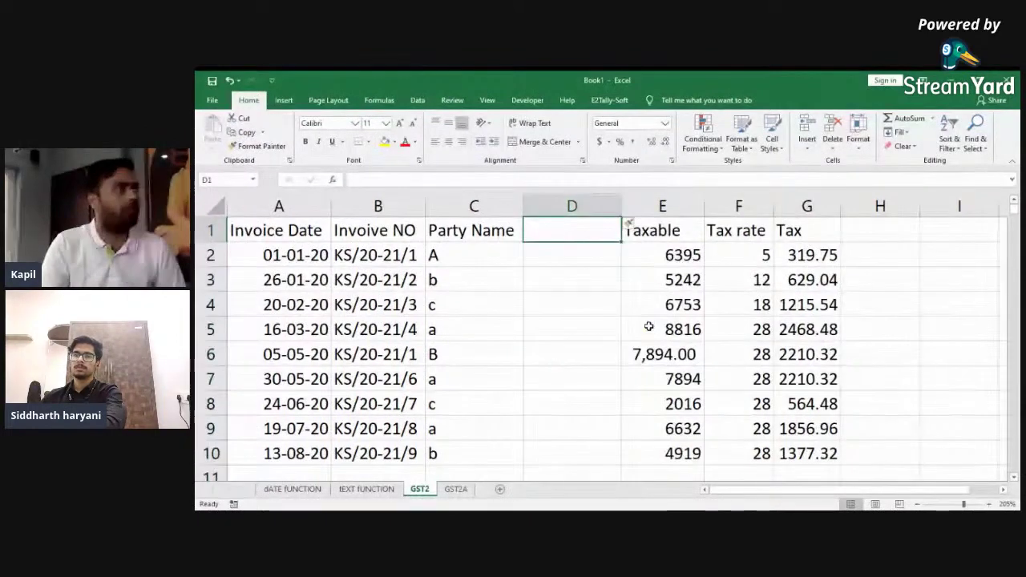
# Join the Party Name and Invoice NO headers in D1 and fill the formula down to row 10.
pyautogui.write('+')
pyautogui.press('Left')
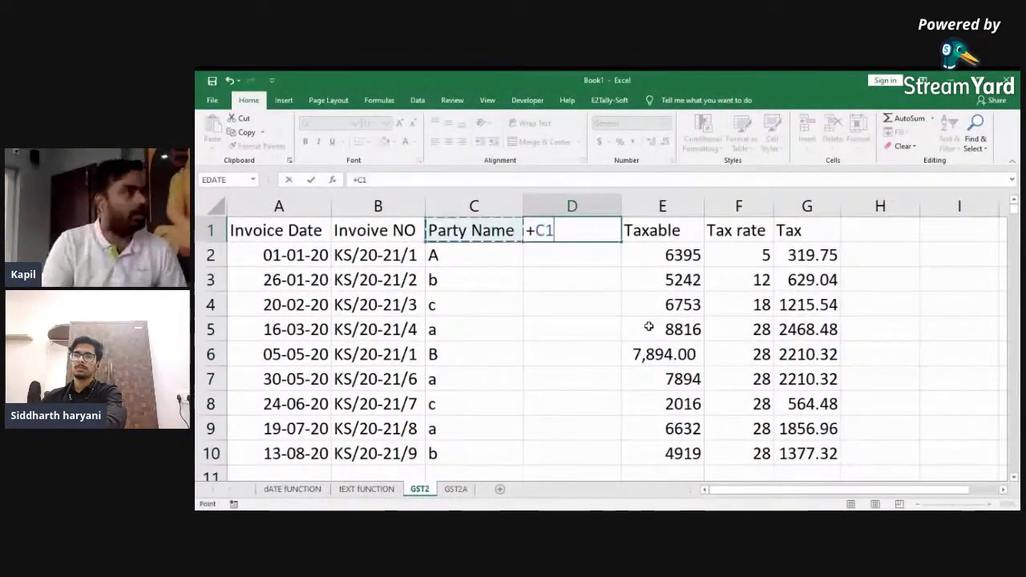
pyautogui.press('Left')
pyautogui.write('&')
pyautogui.press('Left')
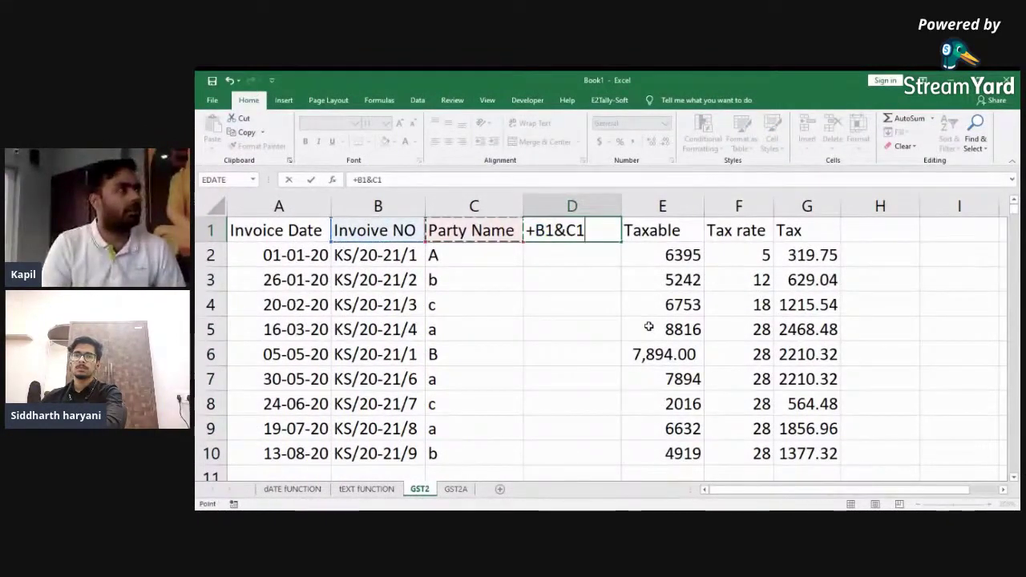
pyautogui.press('Return')
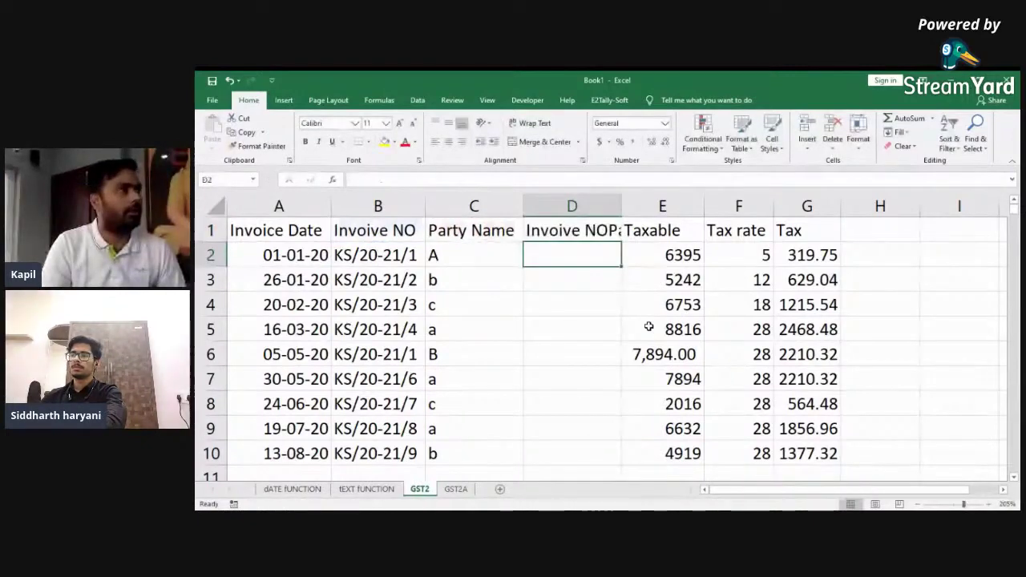
pyautogui.press('Left')
pyautogui.hotkey('ctrl', 'Down')
pyautogui.press('Right')
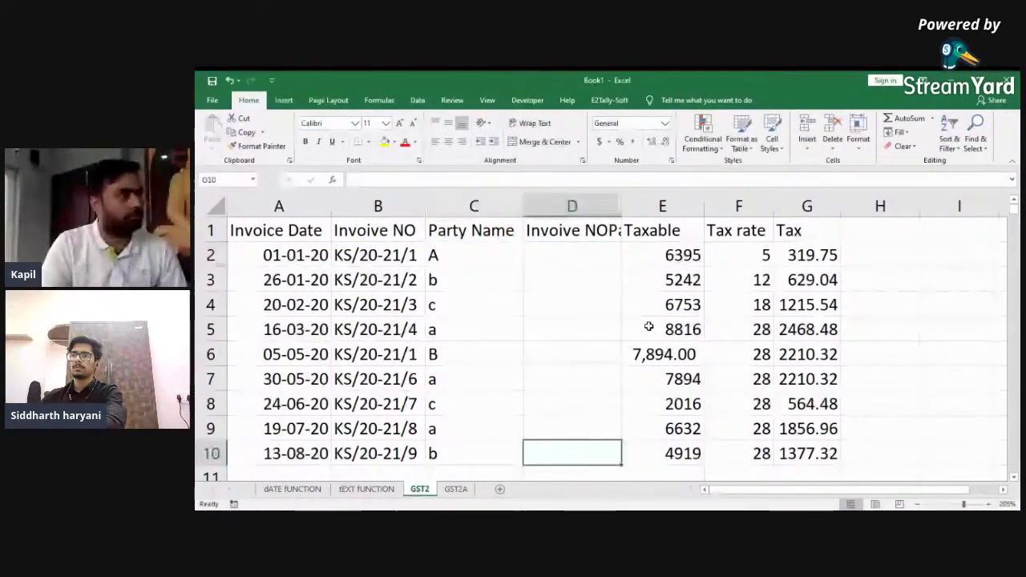
pyautogui.hotkey('ctrl', 'shift', 'Up')
pyautogui.hotkey('ctrl', 'd')
pyautogui.hotkey('alt', 'd')
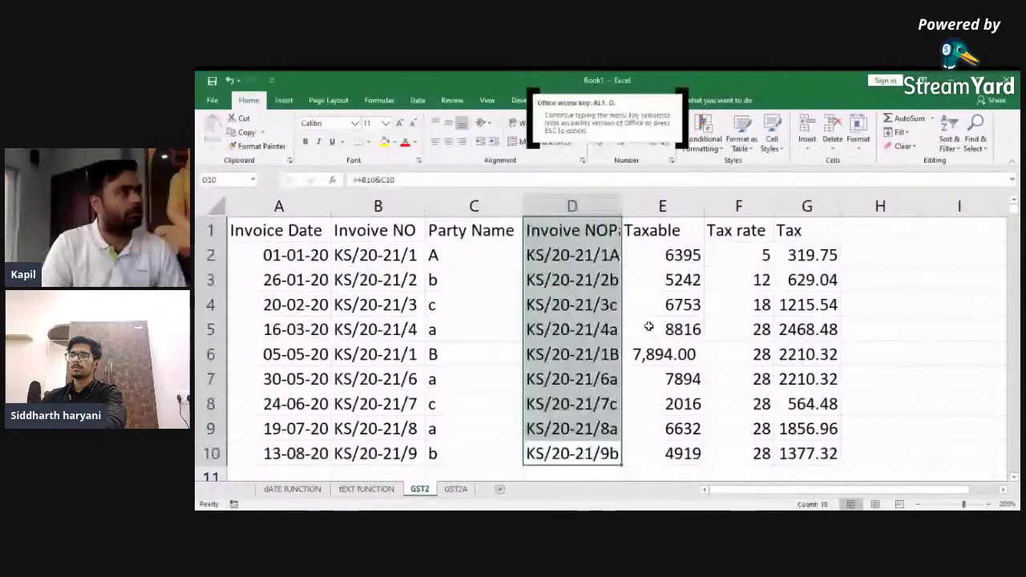
# Build keys like 'A KS/20-21/1' with =C2&" "&B2 in D2:D10, then go to GST2A.
pyautogui.write('oca')
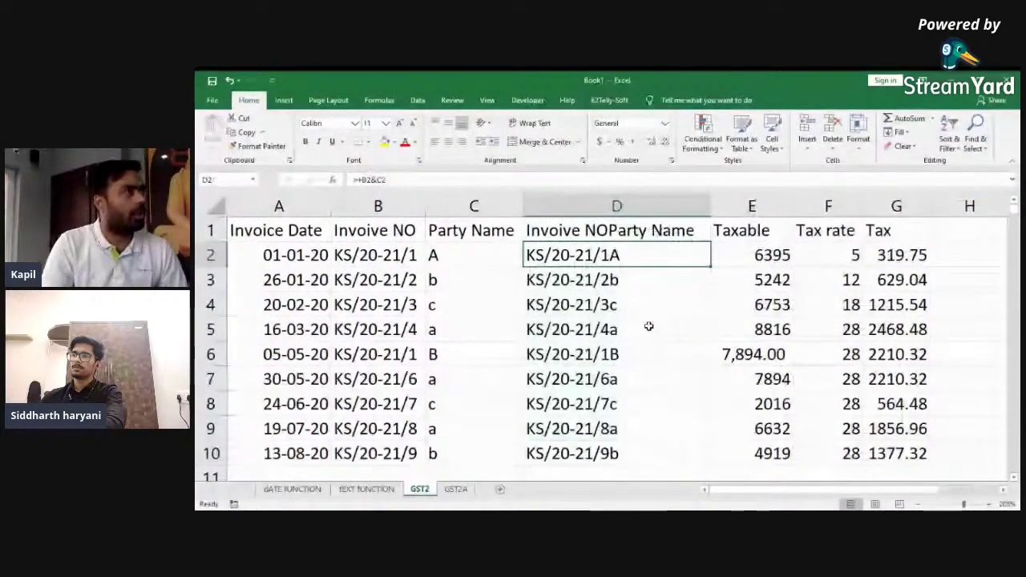
pyautogui.write('+')
pyautogui.press('Left')
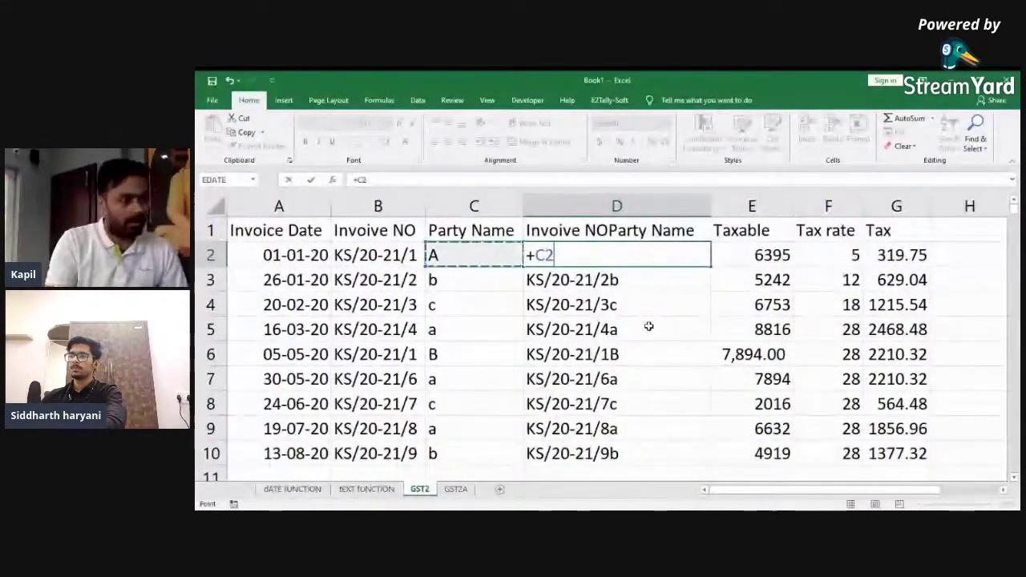
pyautogui.write('&')
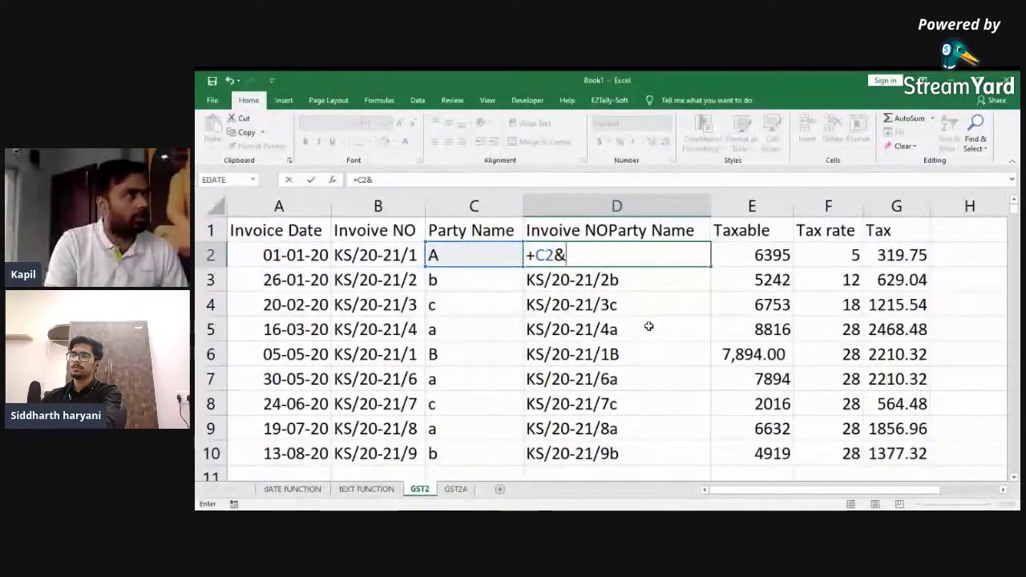
pyautogui.write('" "')
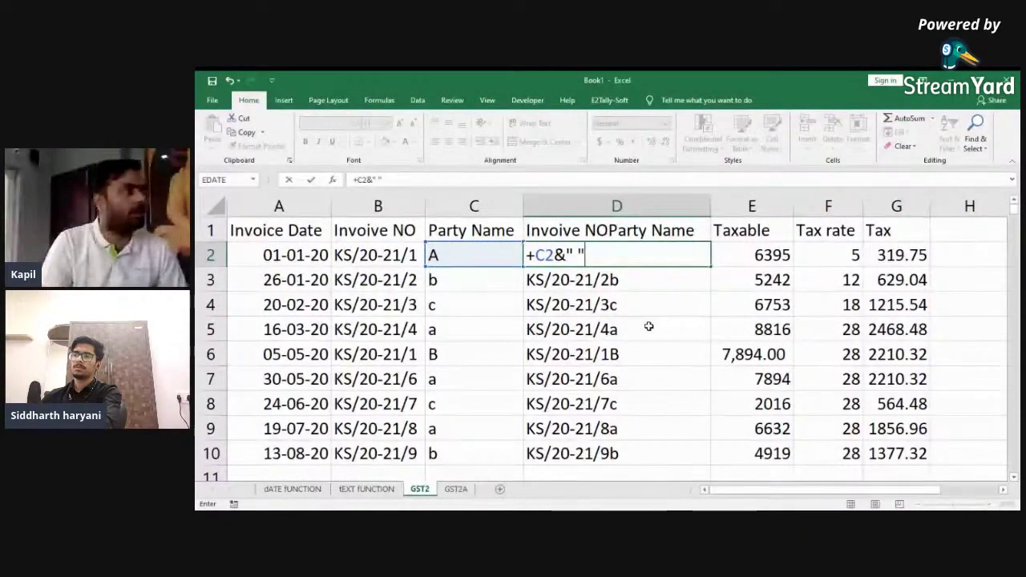
pyautogui.press('Left')
pyautogui.press('Left')
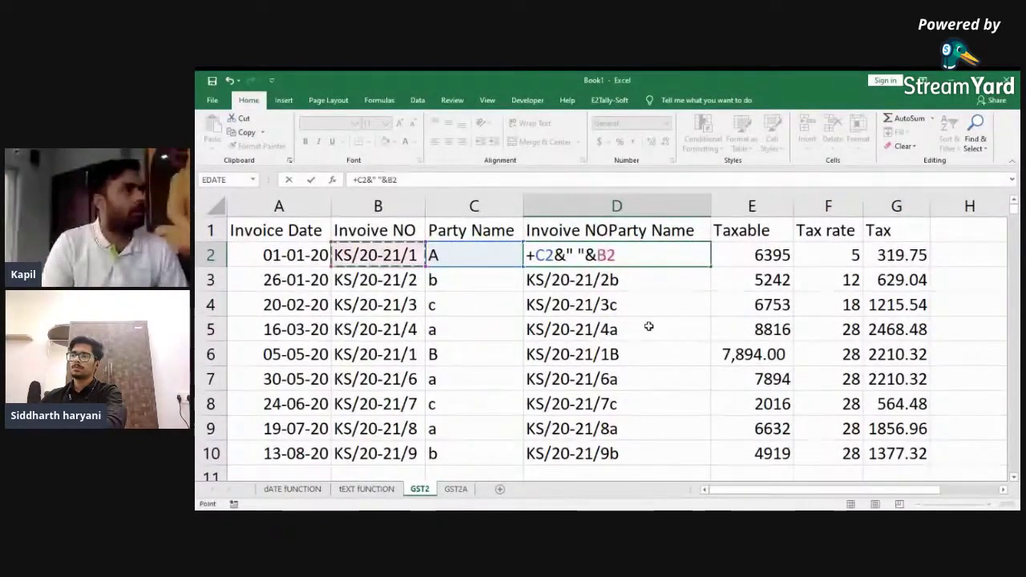
pyautogui.press('Return')
pyautogui.press('Up')
pyautogui.hotkey('ctrl', 'shift', 'Down')
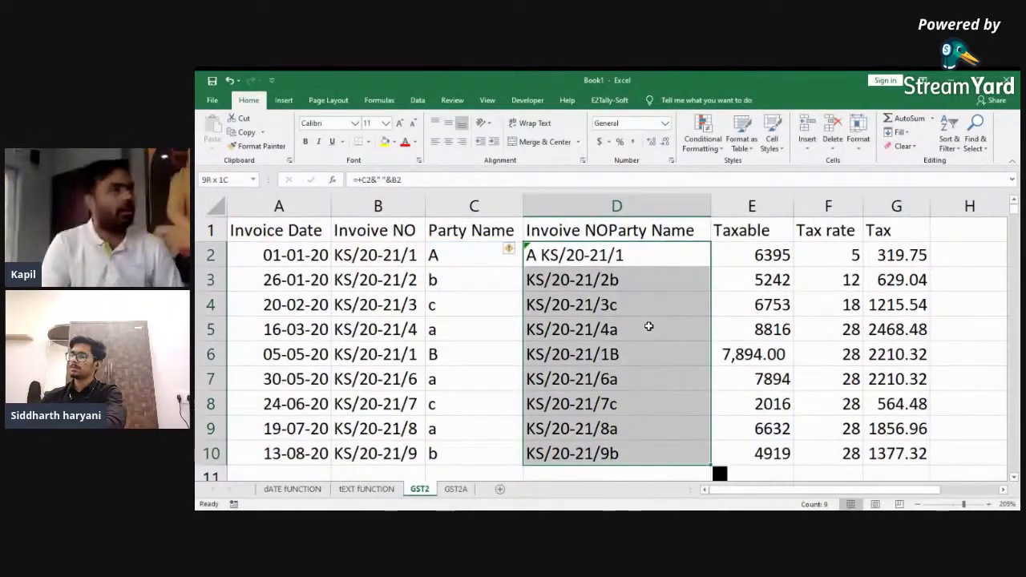
pyautogui.hotkey('ctrl', 'd')
pyautogui.hotkey('ctrl', 'shift', 'Up')
pyautogui.press('Down')
pyautogui.press('Down')
pyautogui.press('Down')
pyautogui.press('Down')
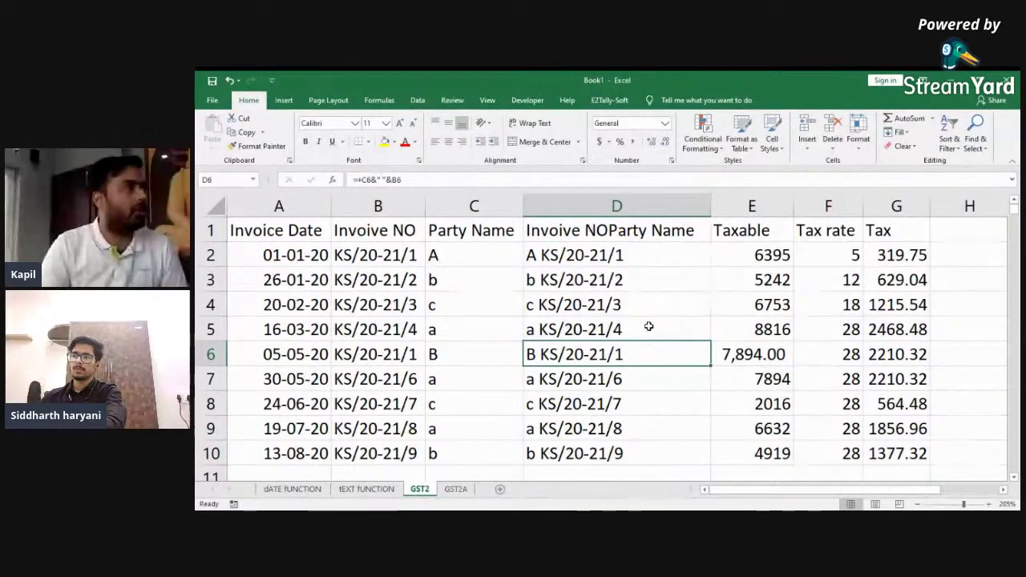
pyautogui.hotkey('ctrl', 'pagedown')
pyautogui.press('Left')
pyautogui.press('Left')
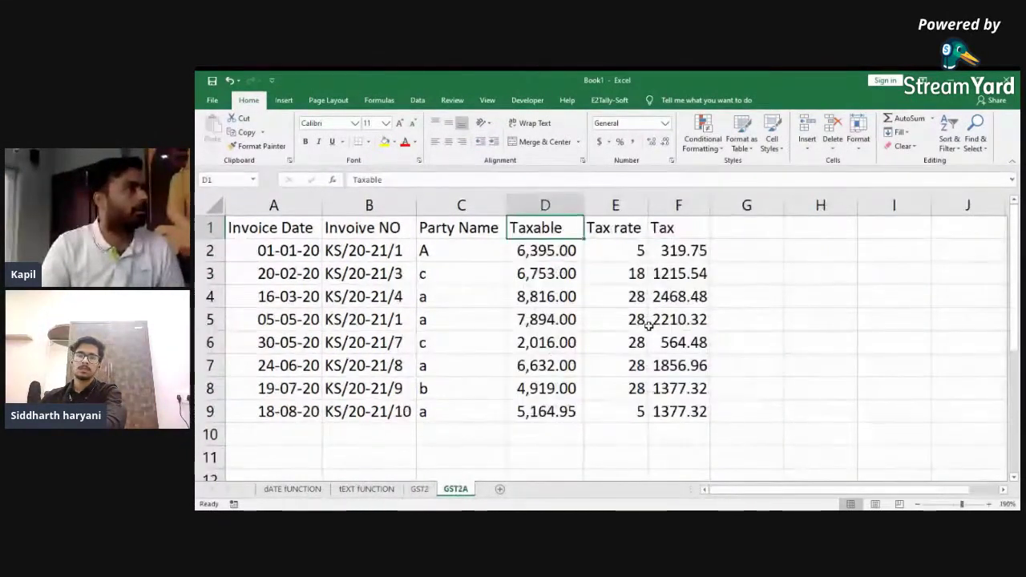
# On GST2A, insert a blank column before Taxable and change row 5's party name to B.
pyautogui.hotkey('ctrl', 'space')
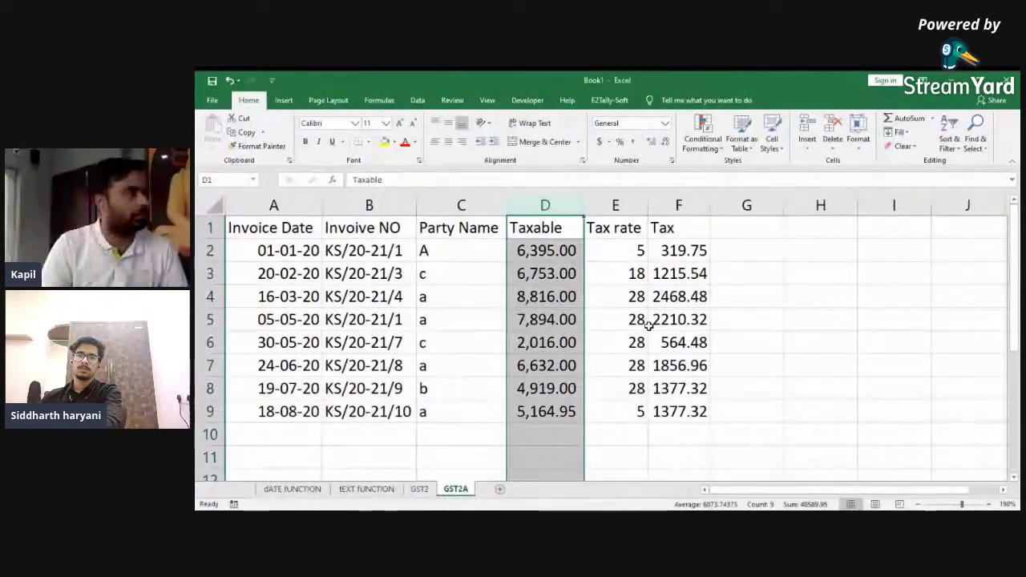
pyautogui.hotkey('ctrl', 'shift', '=')
pyautogui.press('Left')
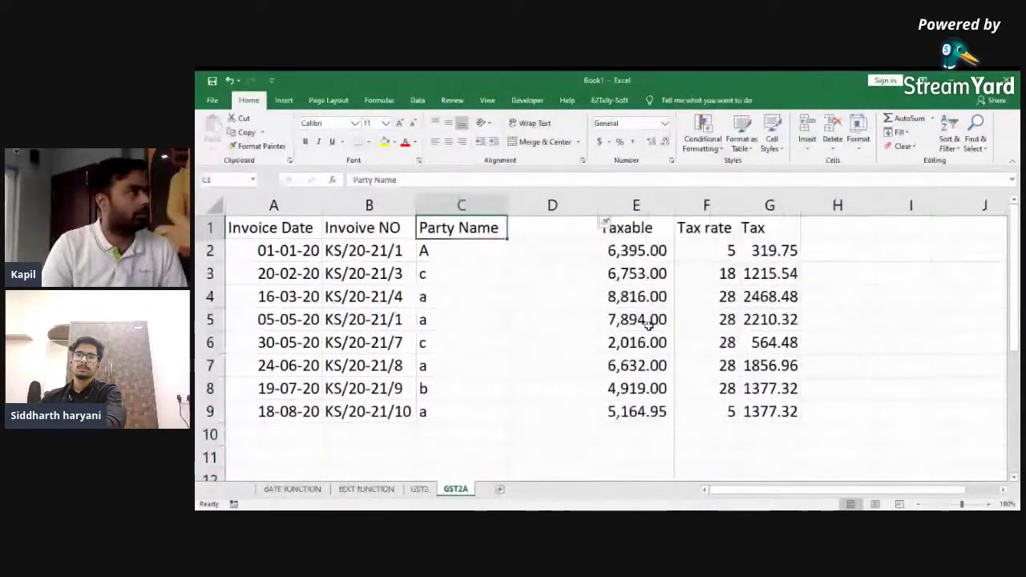
pyautogui.press('Down')
pyautogui.press('Down')
pyautogui.press('Down')
pyautogui.press('Up')
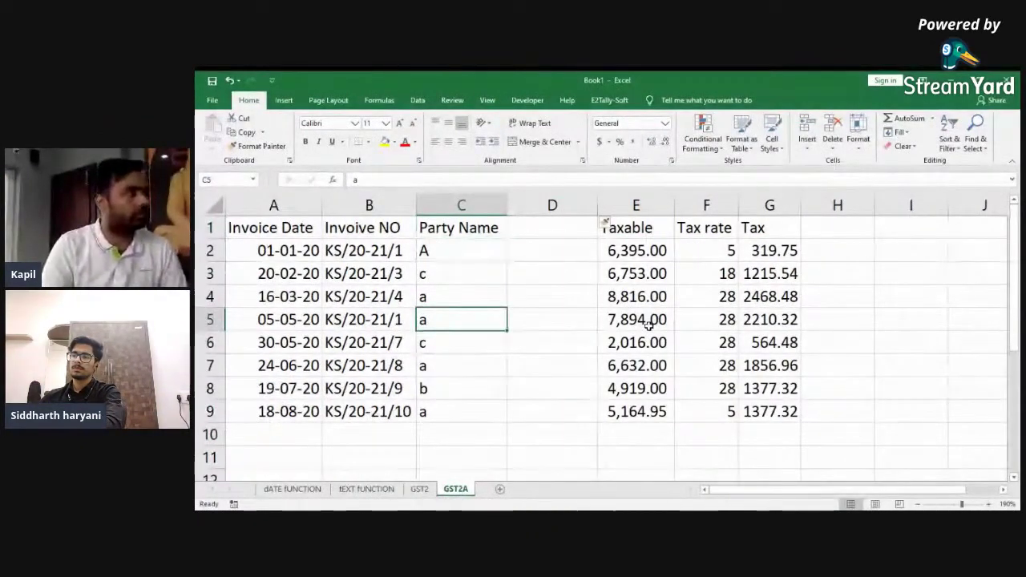
pyautogui.write('B')
pyautogui.press('Up')
pyautogui.press('Up')
pyautogui.press('Up')
# Fill GST2A column D1:D9 with party name and invoice number joined by a space, and copy it.
pyautogui.press('Right')
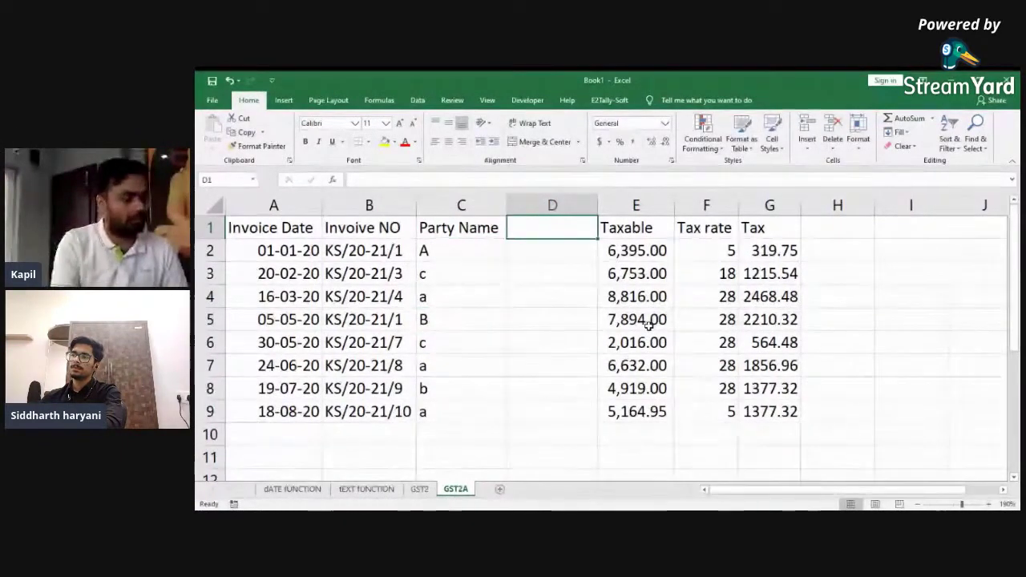
pyautogui.write('+')
pyautogui.press('Left')
pyautogui.write('&" "')
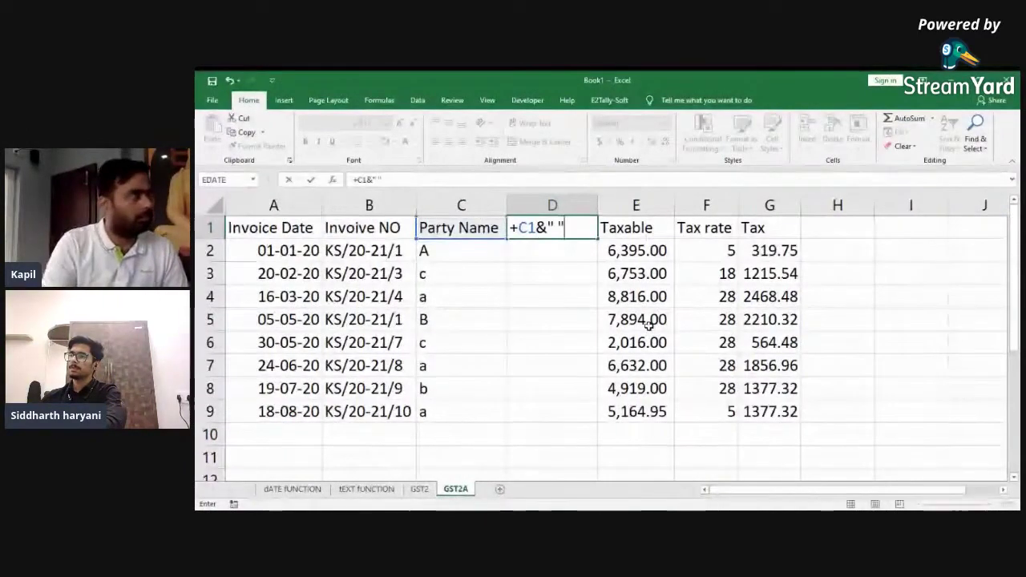
pyautogui.write('&')
pyautogui.press('Left')
pyautogui.press('Left')
pyautogui.press('Return')
pyautogui.press('Left')
pyautogui.press('Left')
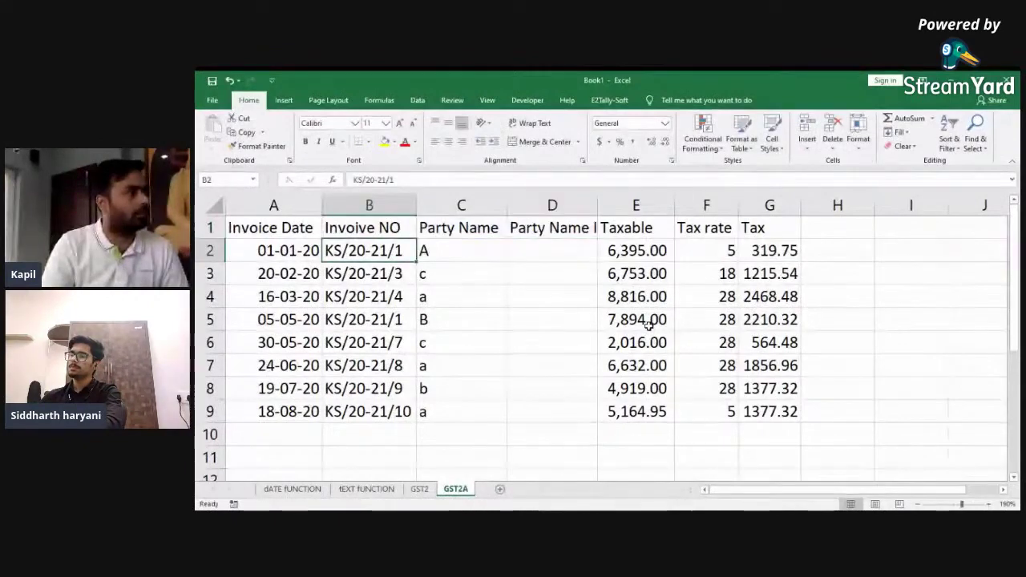
pyautogui.hotkey('ctrl', 'Down')
pyautogui.press('Right')
pyautogui.press('Right')
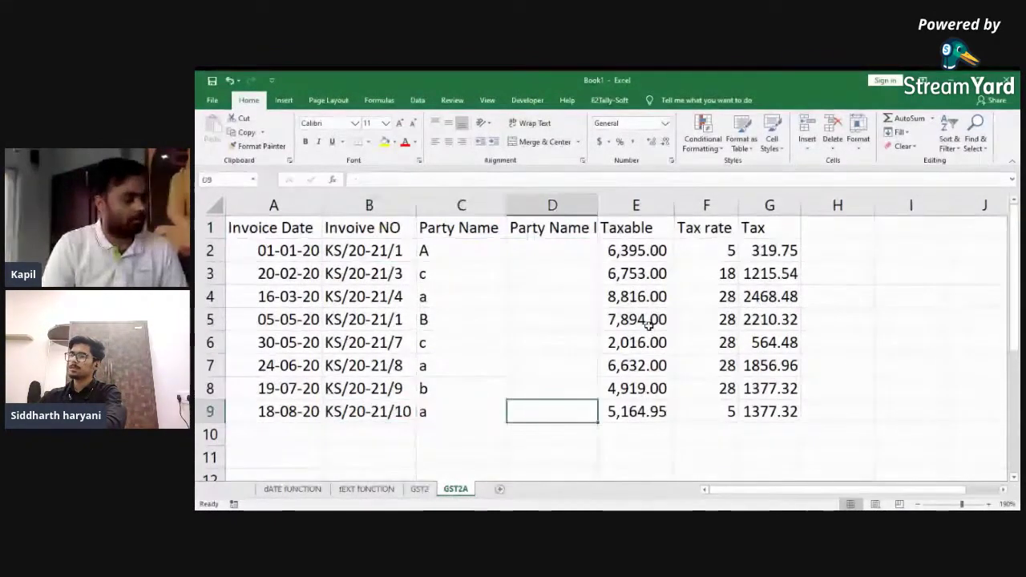
pyautogui.hotkey('ctrl', 'shift', 'Up')
pyautogui.hotkey('ctrl', 'v')
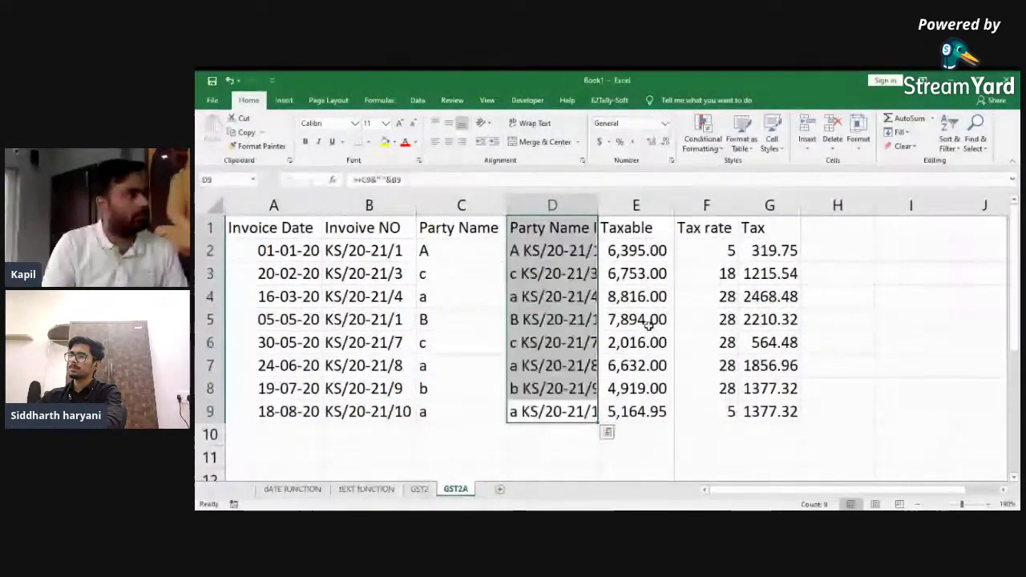
pyautogui.hotkey('ctrl', 'c')
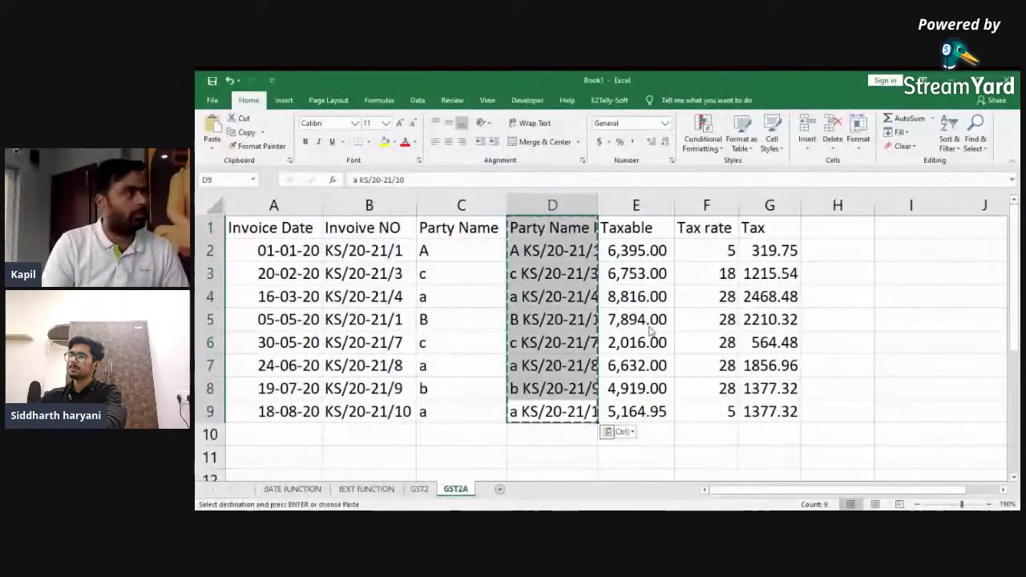
# Back on GST2, inspect the combined keys in D2 through D4.
pyautogui.hotkey('ctrl', 'pageup')
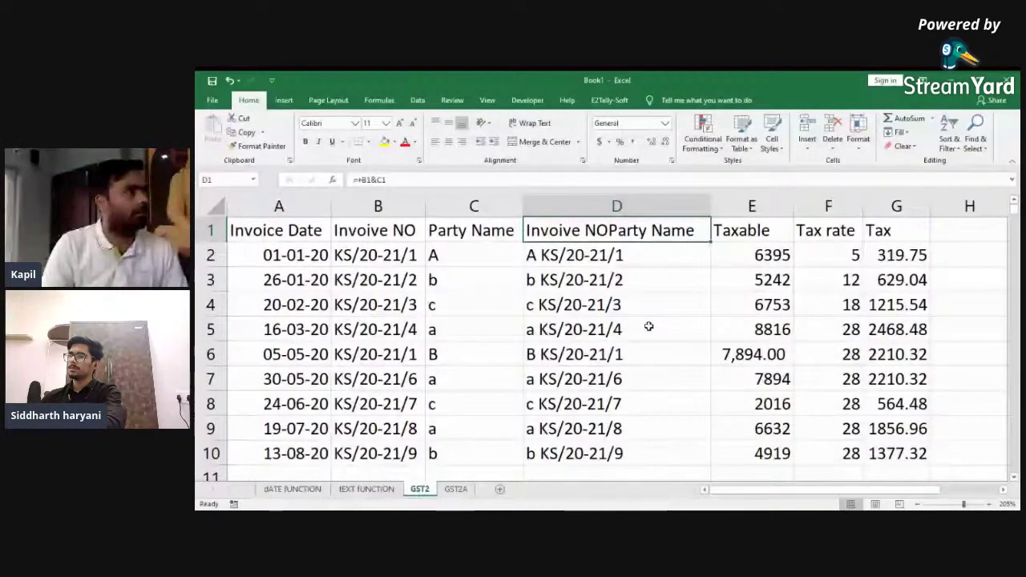
pyautogui.press('Down')
pyautogui.press('F2')
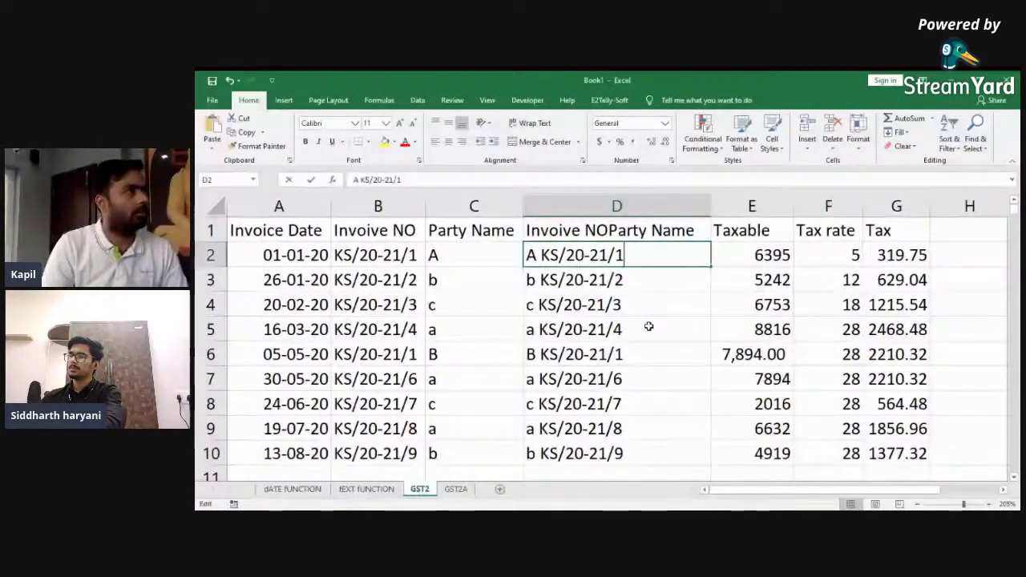
pyautogui.press('Return')
pyautogui.press('Down')
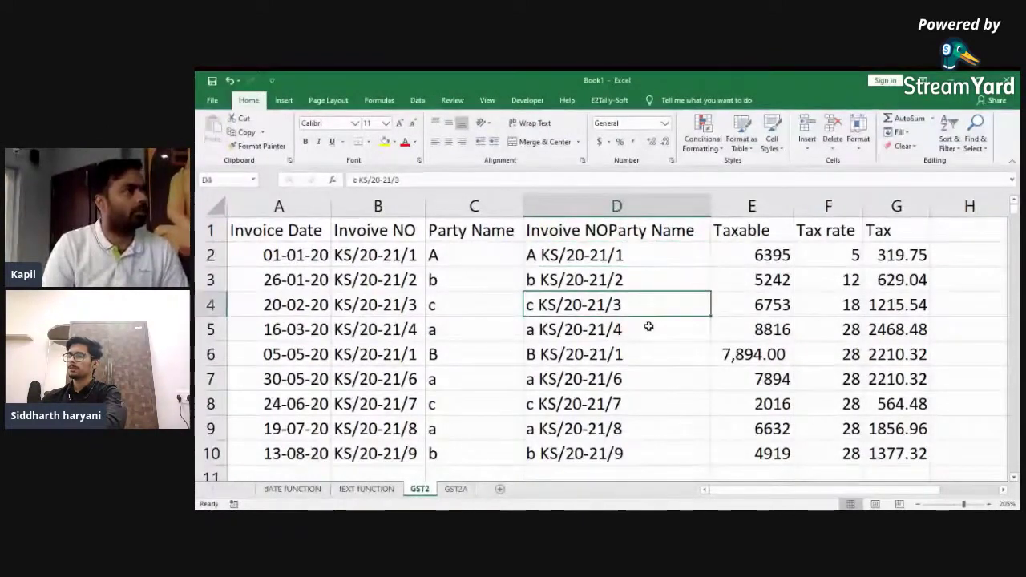
pyautogui.press('F2')
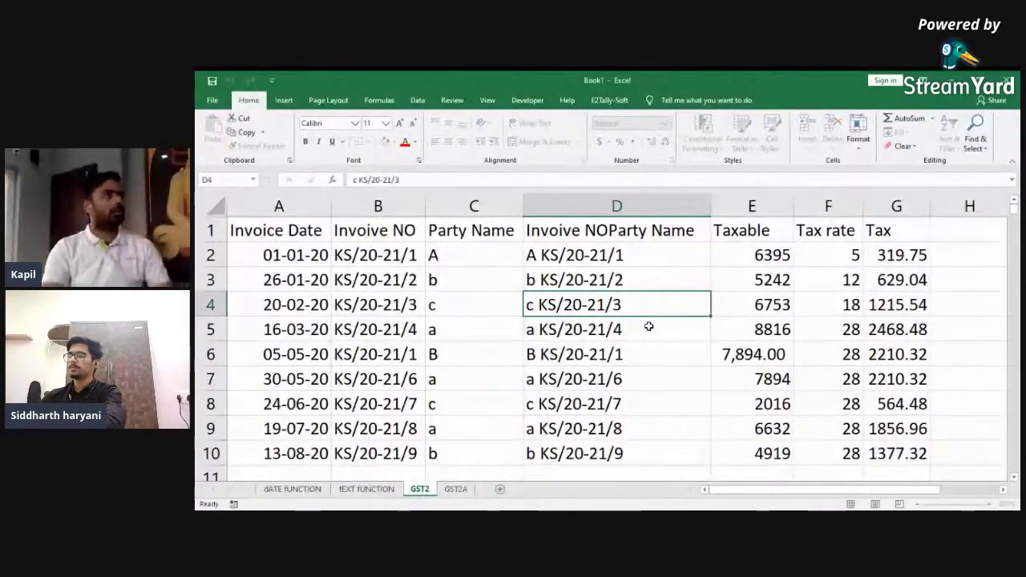
pyautogui.hotkey('ctrl', 'pagedown')
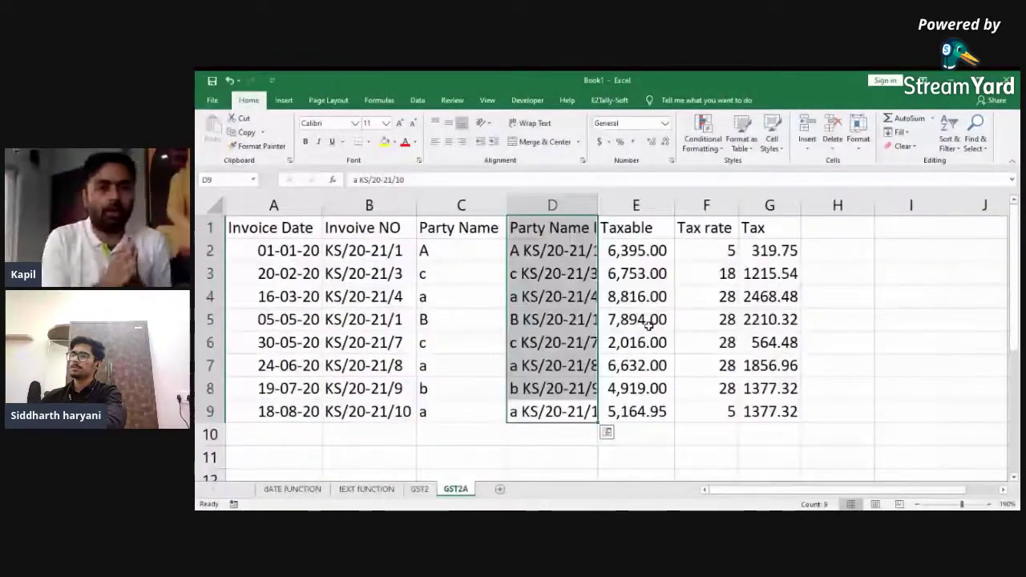
pyautogui.hotkey('ctrl', 'pageup')
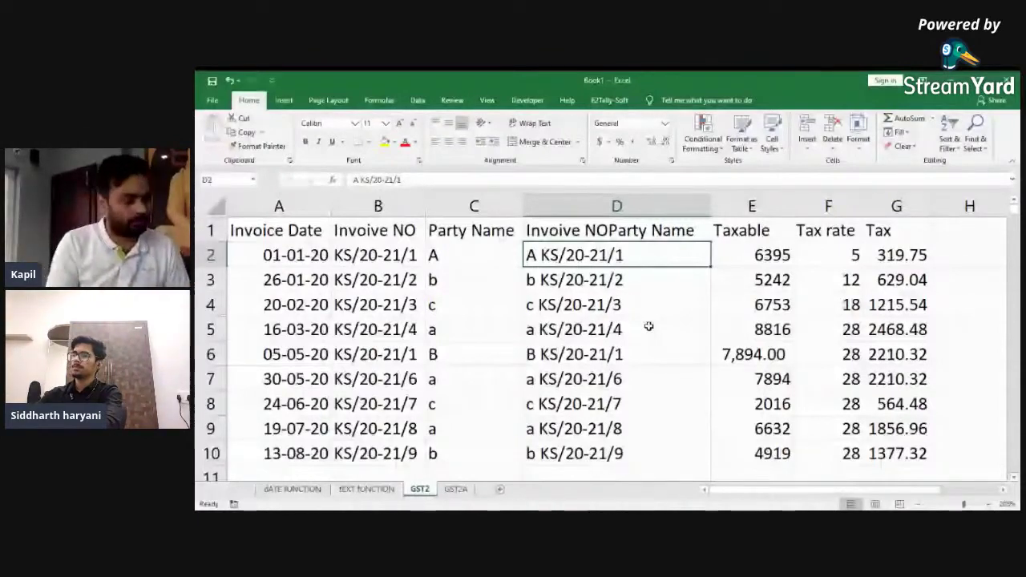
pyautogui.press('Right')
pyautogui.press('Right')
pyautogui.press('Right')
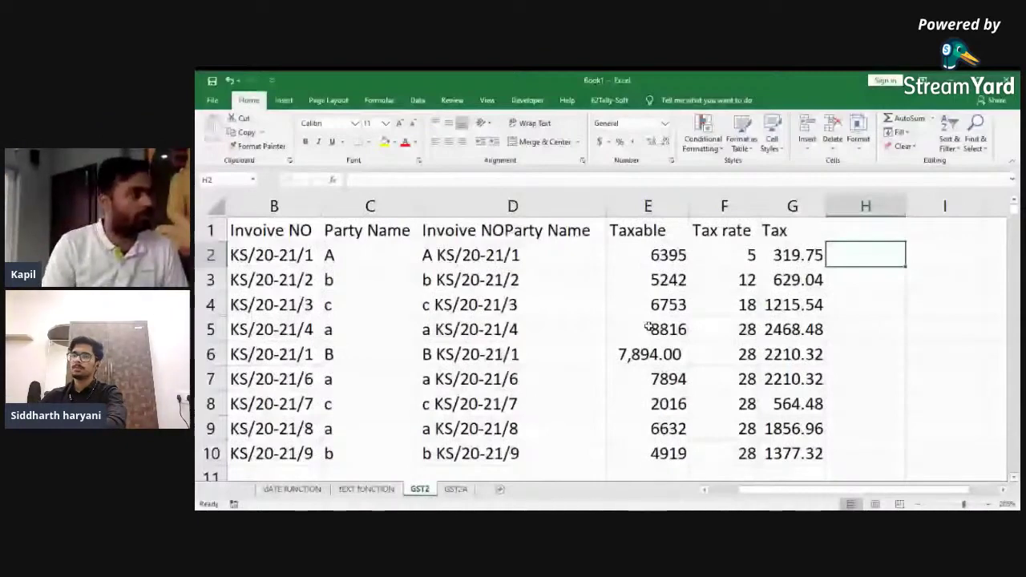
# Enter =VLOOKUP(D2,GST2A!D1:G9,4,0) in H2 and fill it down to H10.
pyautogui.write('+VLOOKUP(')
pyautogui.press('Left')
pyautogui.press('Left')
pyautogui.press('Left')
pyautogui.write(',')
pyautogui.hotkey('ctrl', 'pagedown')
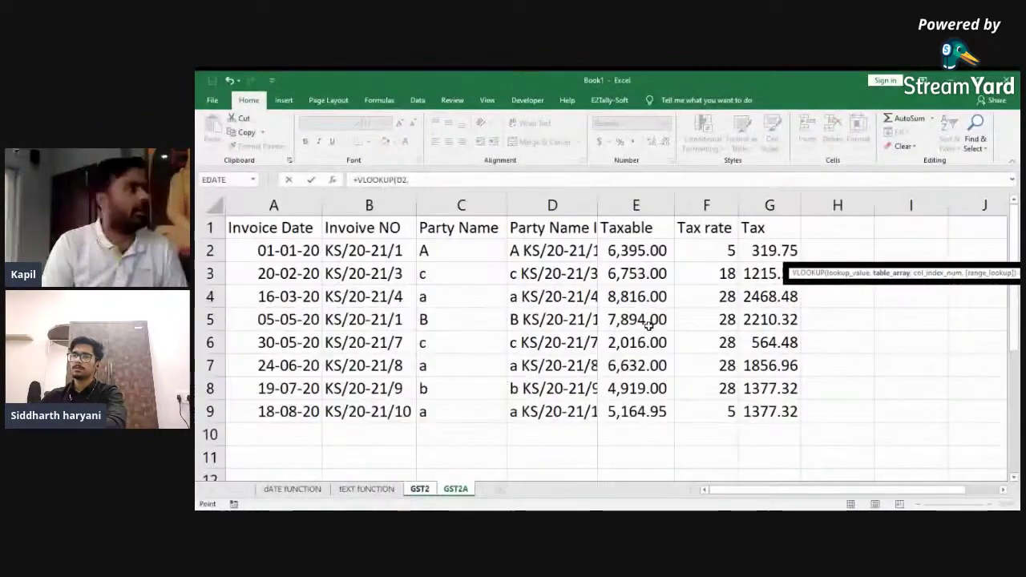
pyautogui.press('Up')
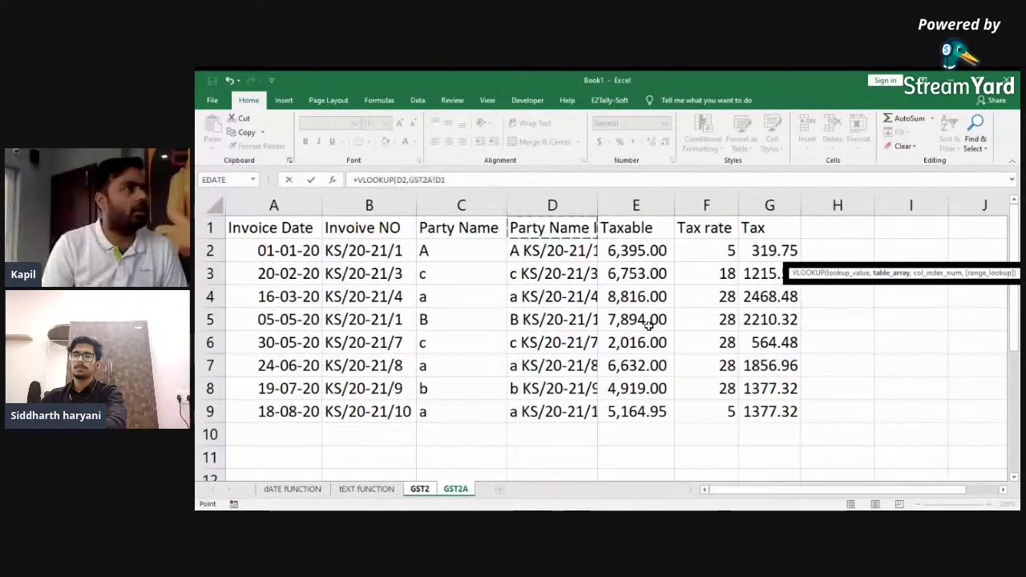
pyautogui.hotkey('shift', 'Right')
pyautogui.hotkey('shift', 'Right')
pyautogui.hotkey('shift', 'Right')
pyautogui.hotkey('ctrl', 'shift', 'Down')
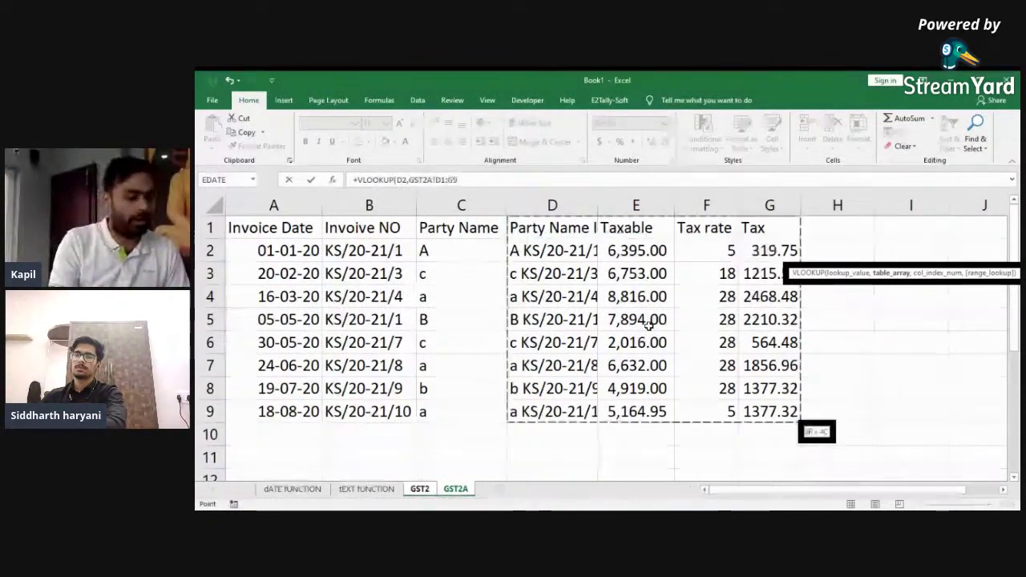
pyautogui.write(',4,0')
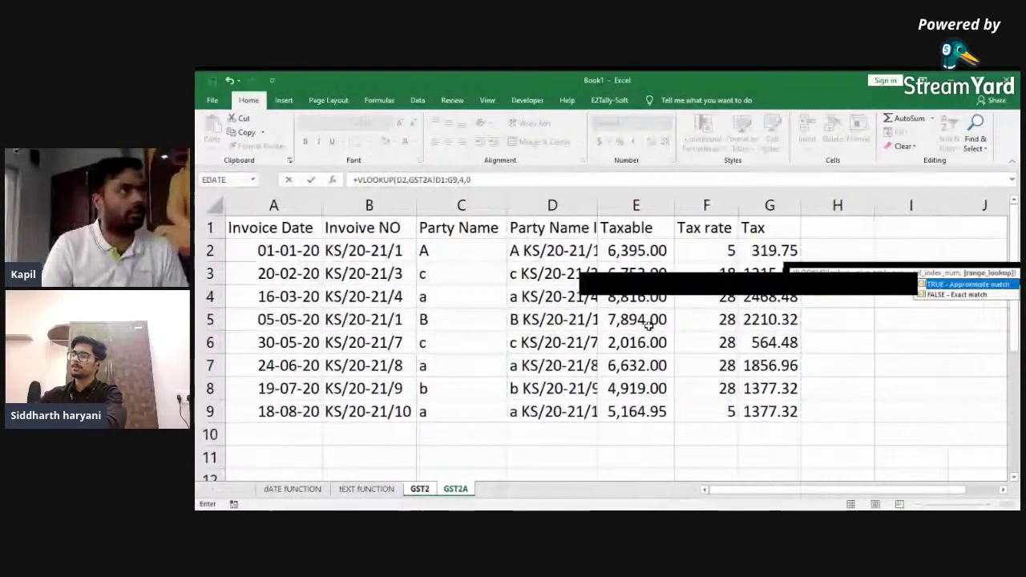
pyautogui.hotkey('ctrl', 'Return')
pyautogui.press('Left')
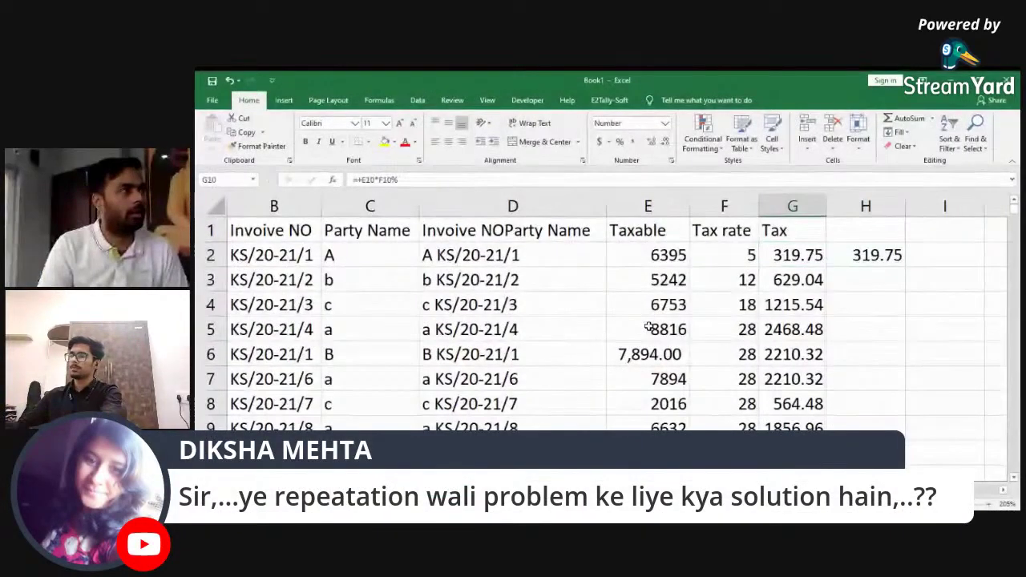
pyautogui.press('Right')
pyautogui.hotkey('shift', 'Down')
pyautogui.hotkey('shift', 'Down')
pyautogui.hotkey('shift', 'Down')
pyautogui.hotkey('ctrl', 'd')
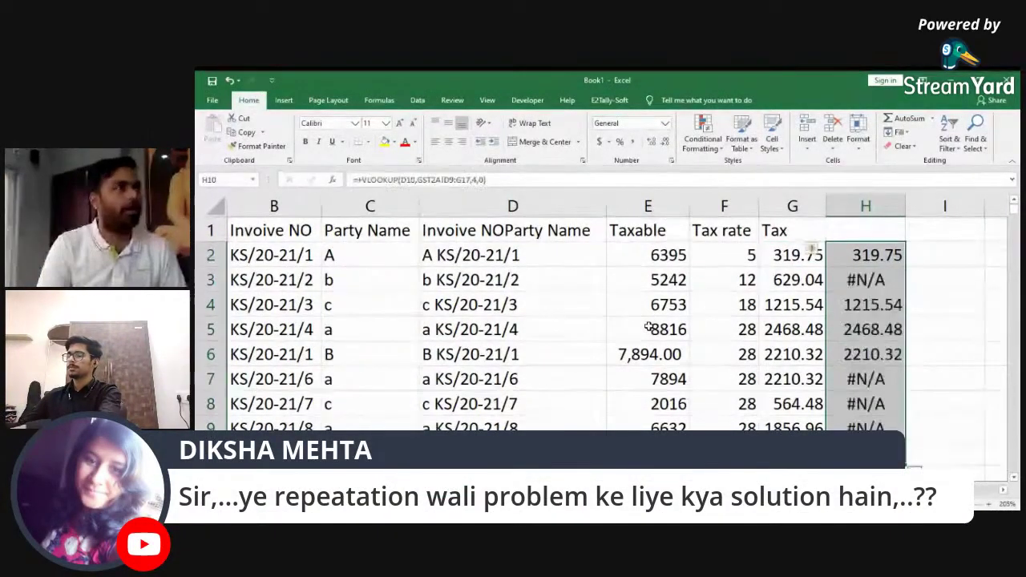
pyautogui.press('Down')
pyautogui.press('Up')
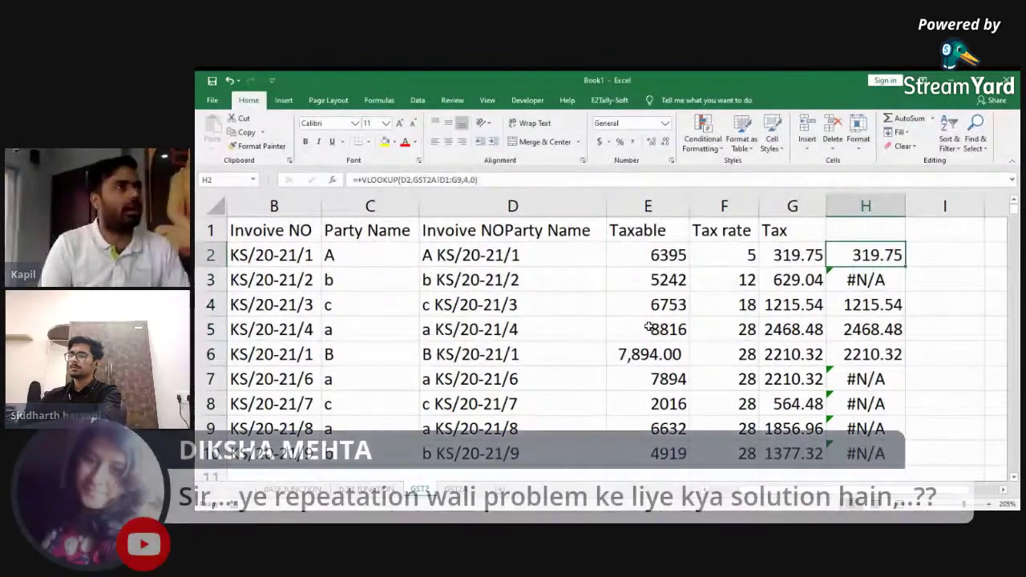
# Make the GST2A!D1:G9 range absolute and re-enter the formula across column H.
pyautogui.press('F2')
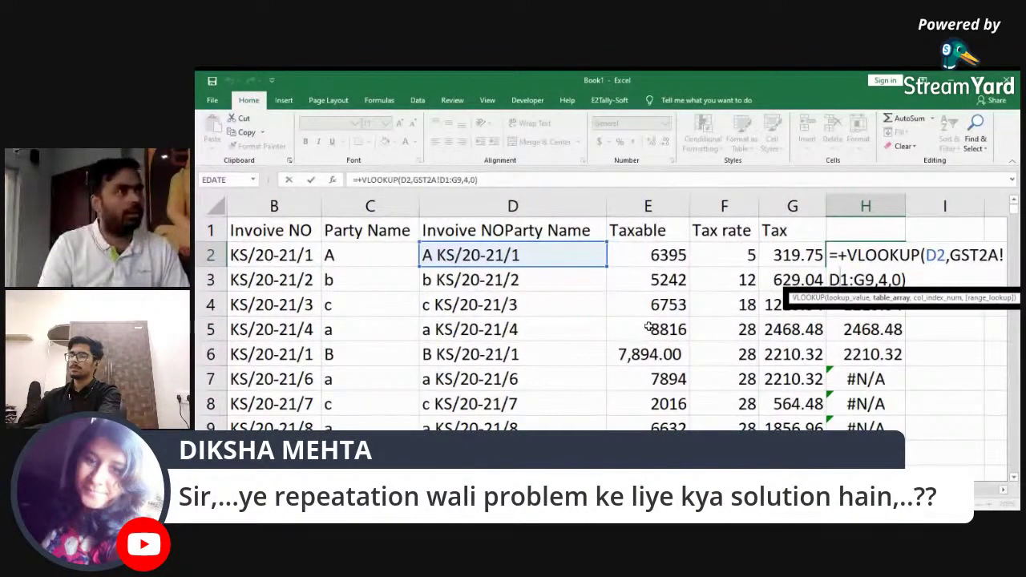
pyautogui.press('F4')
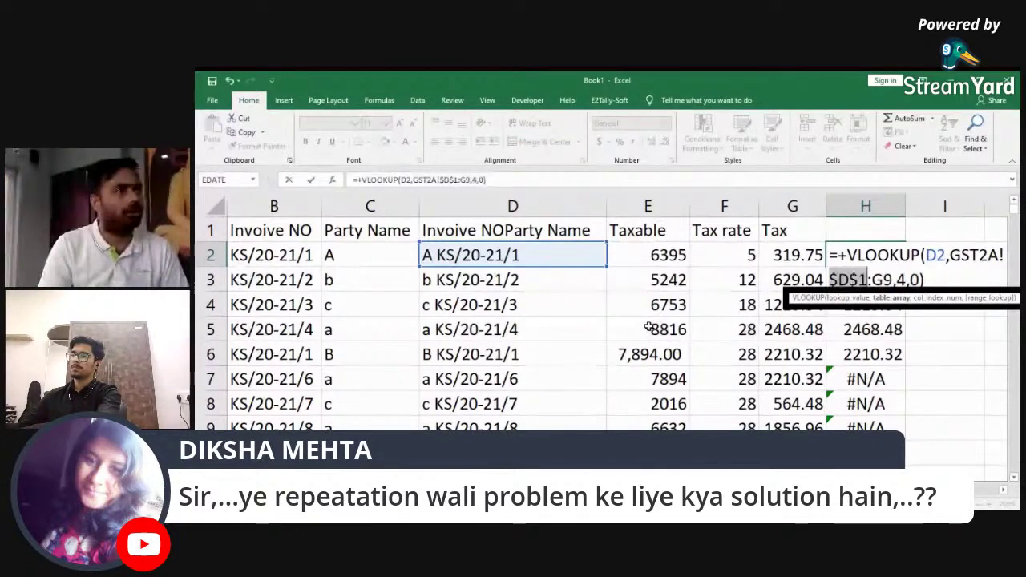
pyautogui.hotkey('ctrl', 'Return')
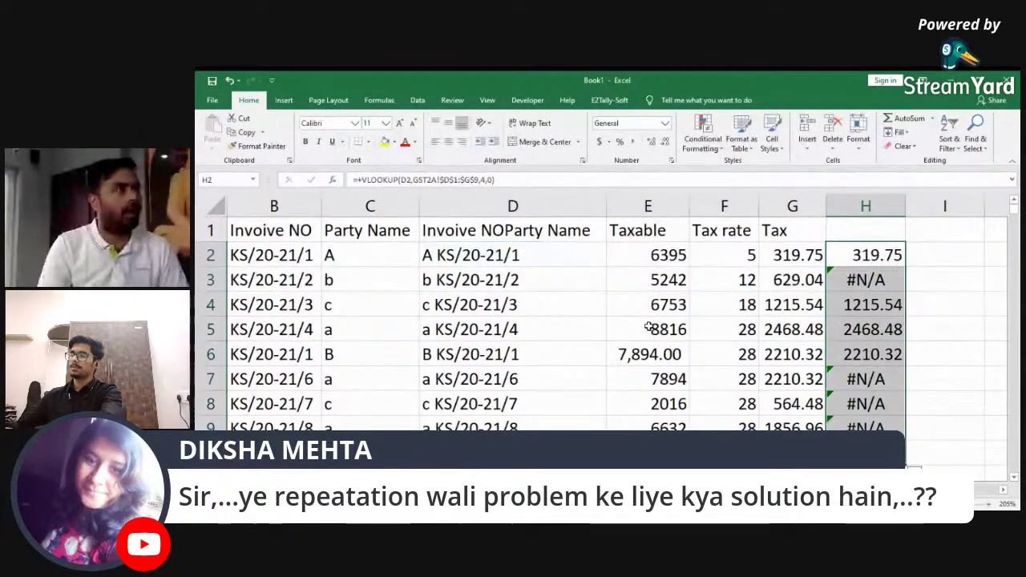
pyautogui.press('Down')
pyautogui.press('Down')
pyautogui.press('Down')
pyautogui.press('Down')
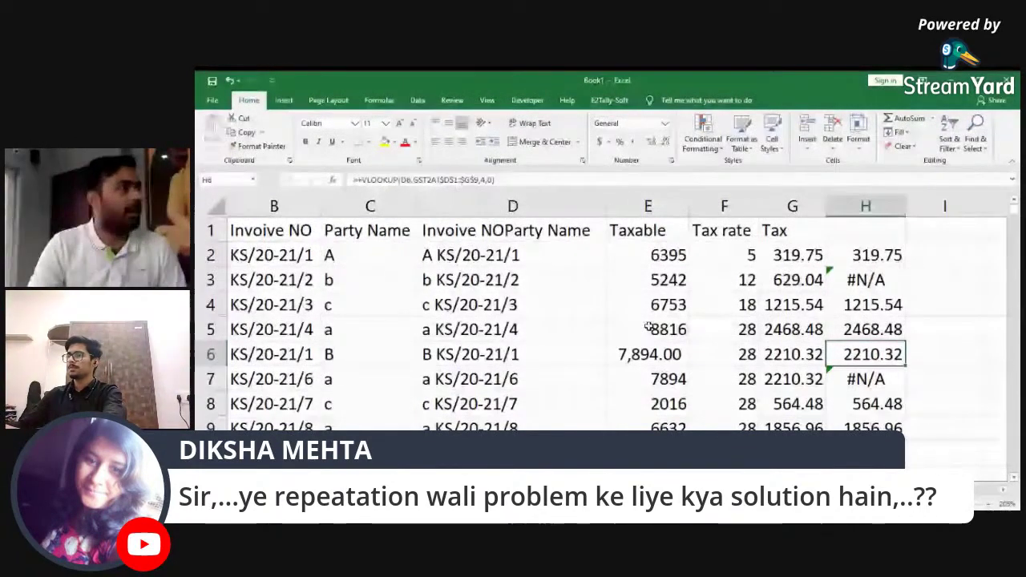
pyautogui.press('Left')
pyautogui.hotkey('ctrl', 'Left')
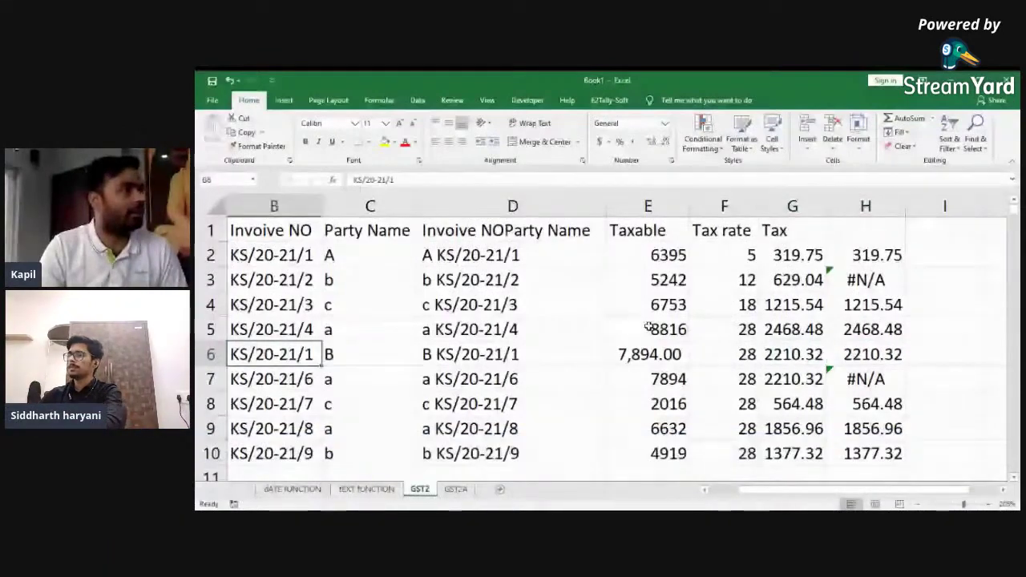
pyautogui.hotkey('ctrl', 'Left')
pyautogui.press('Right')
pyautogui.press('Right')
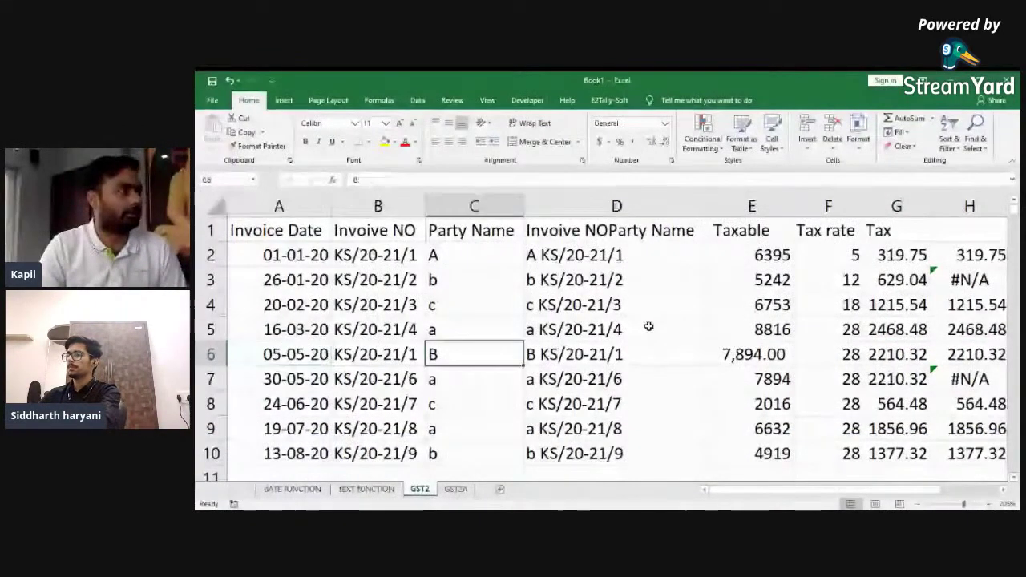
pyautogui.press('Left')
pyautogui.press('Up')
pyautogui.press('Up')
pyautogui.press('Right')
pyautogui.press('Down')
pyautogui.press('Down')
pyautogui.press('Right')
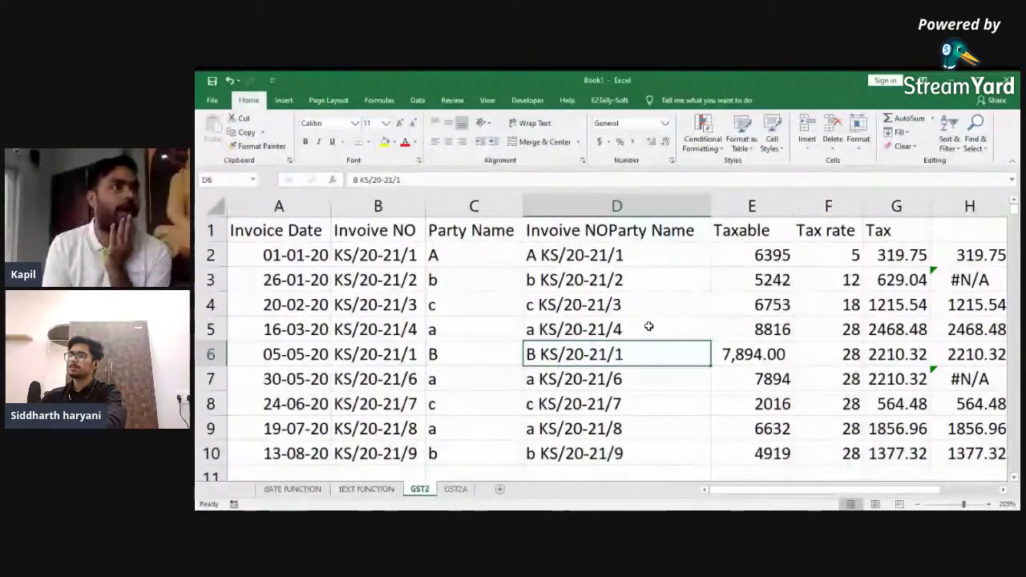
pyautogui.press('Right')
pyautogui.press('Right')
pyautogui.press('Right')
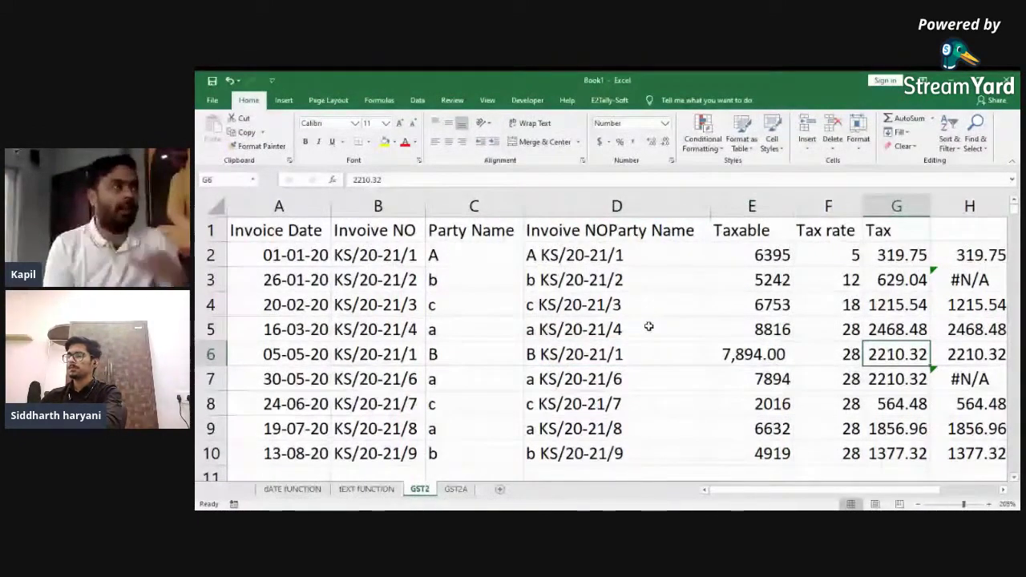
pyautogui.press('Right')
pyautogui.press('Up')
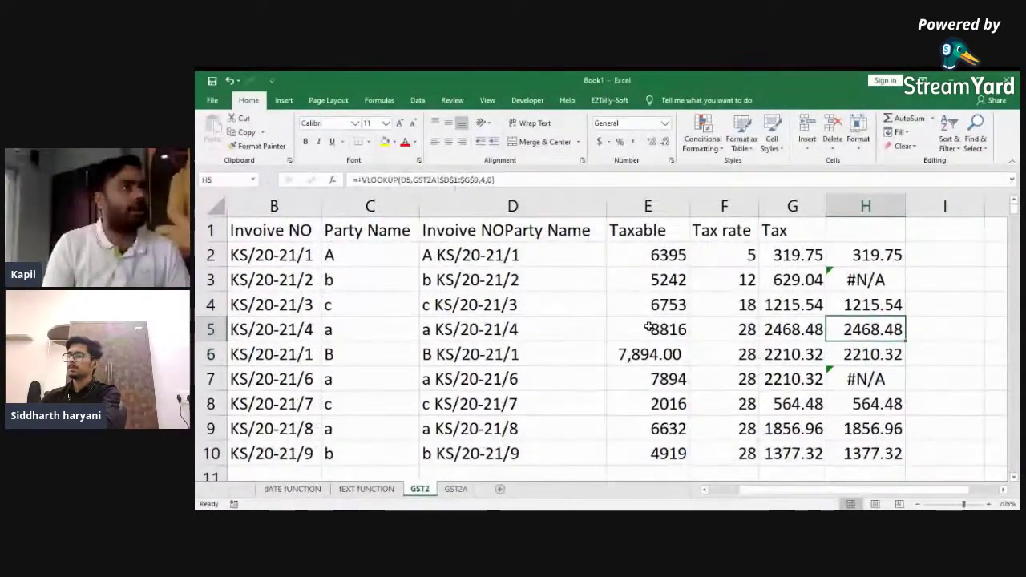
pyautogui.press('Up')
pyautogui.press('Up')
pyautogui.press('Up')
pyautogui.press('Right')
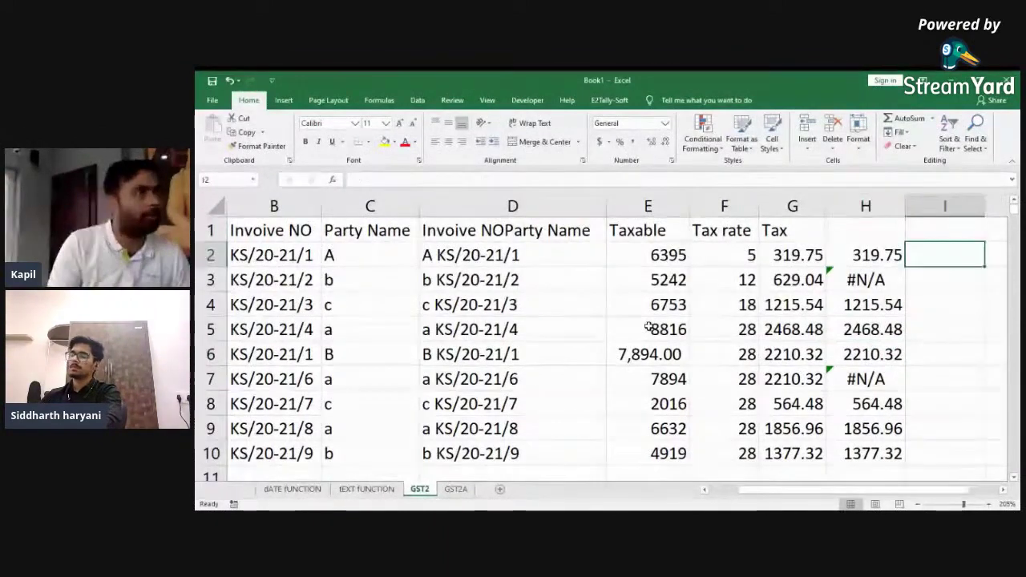
# Enter =VLOOKUP(B2,GST2A!B2:G9,6,0) in I2 and fill it down to I10.
pyautogui.write('+VL')
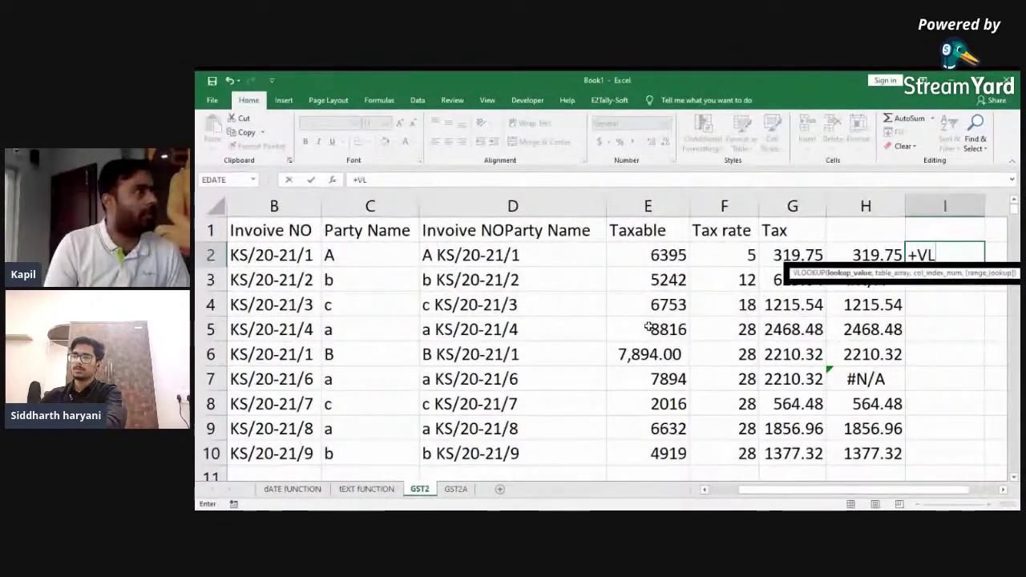
pyautogui.press('Tab')
pyautogui.press('Left')
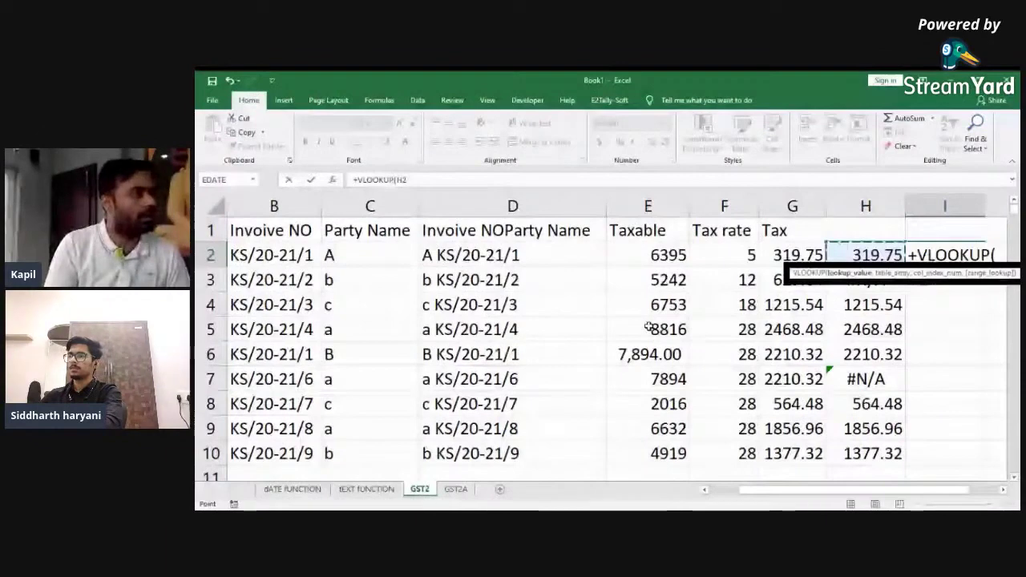
pyautogui.press('Left')
pyautogui.press('Left')
pyautogui.press('Left')
pyautogui.write(',')
pyautogui.hotkey('ctrl', 'pagedown')
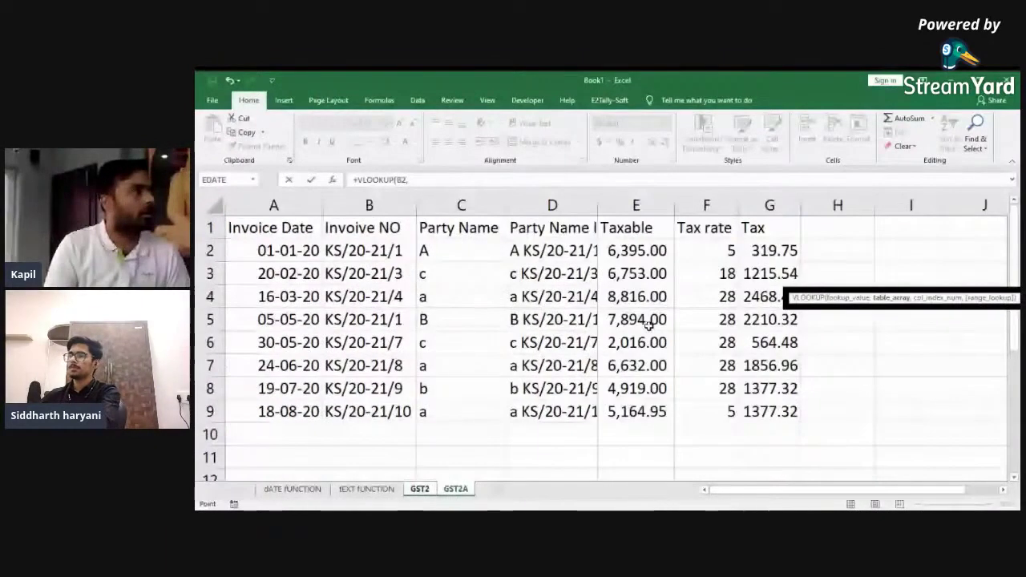
pyautogui.press('Down')
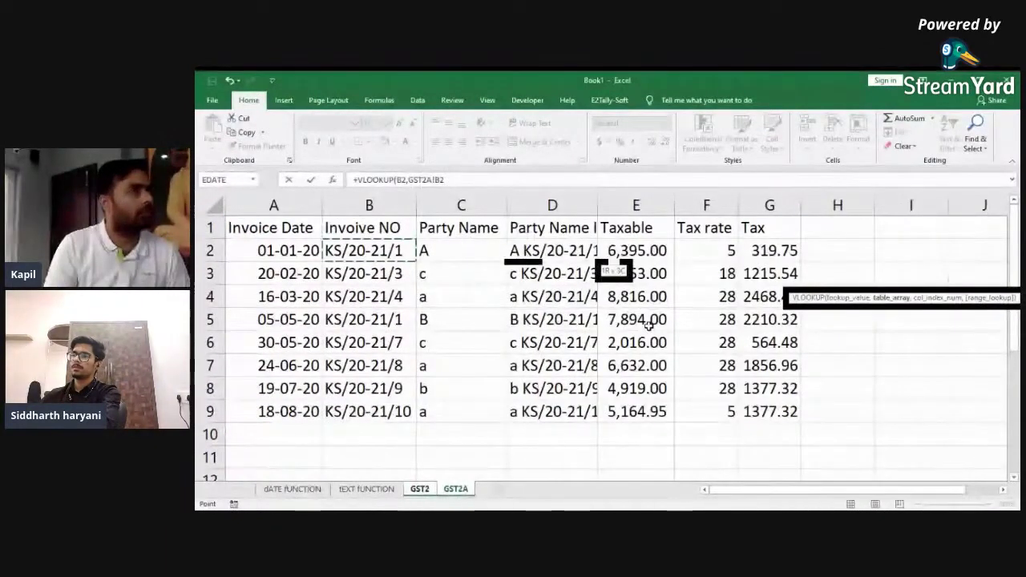
pyautogui.hotkey('ctrl', 'shift', 'End')
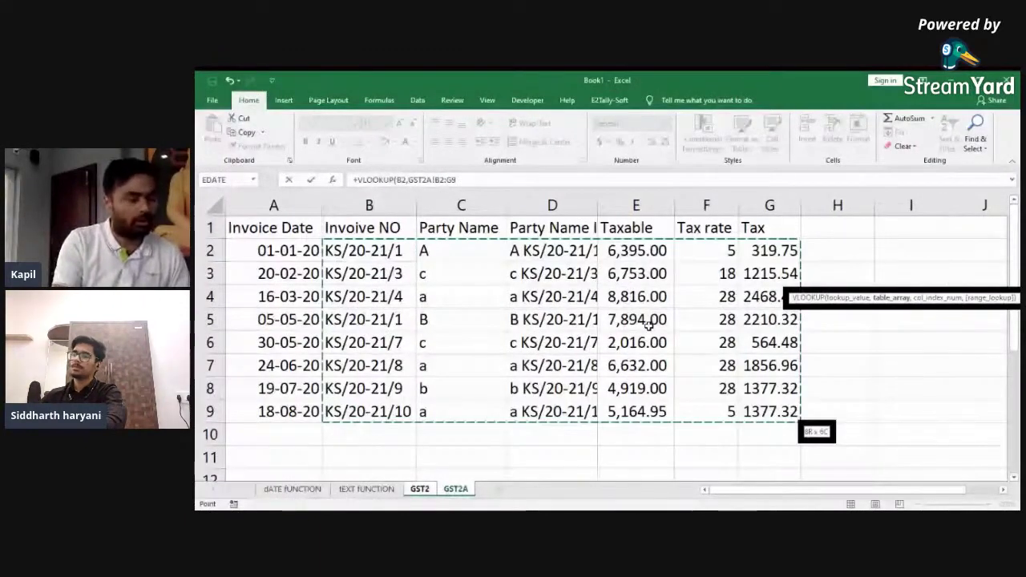
pyautogui.write(',6,0)')
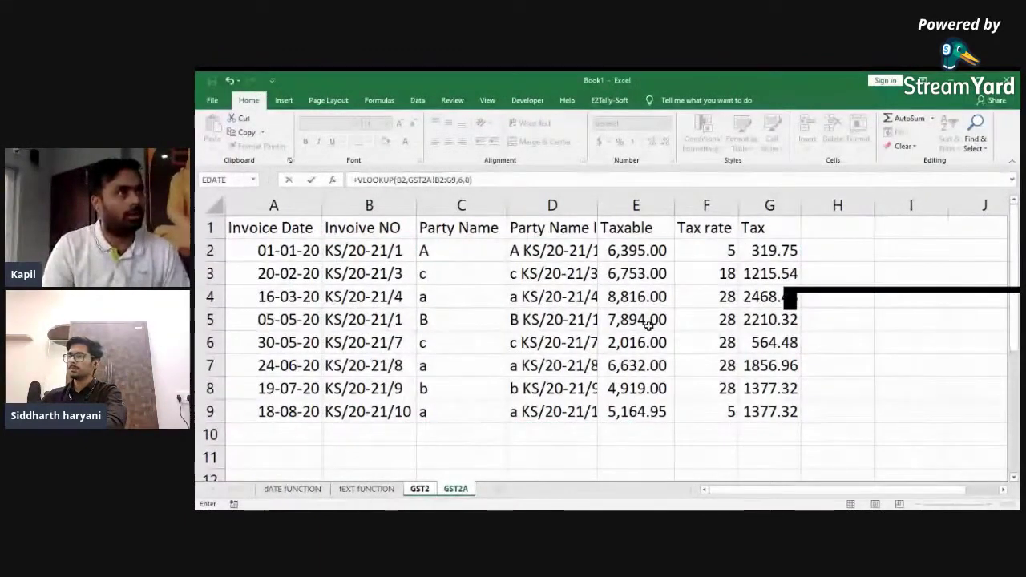
pyautogui.press('Return')
pyautogui.press('Up')
pyautogui.press('Left')
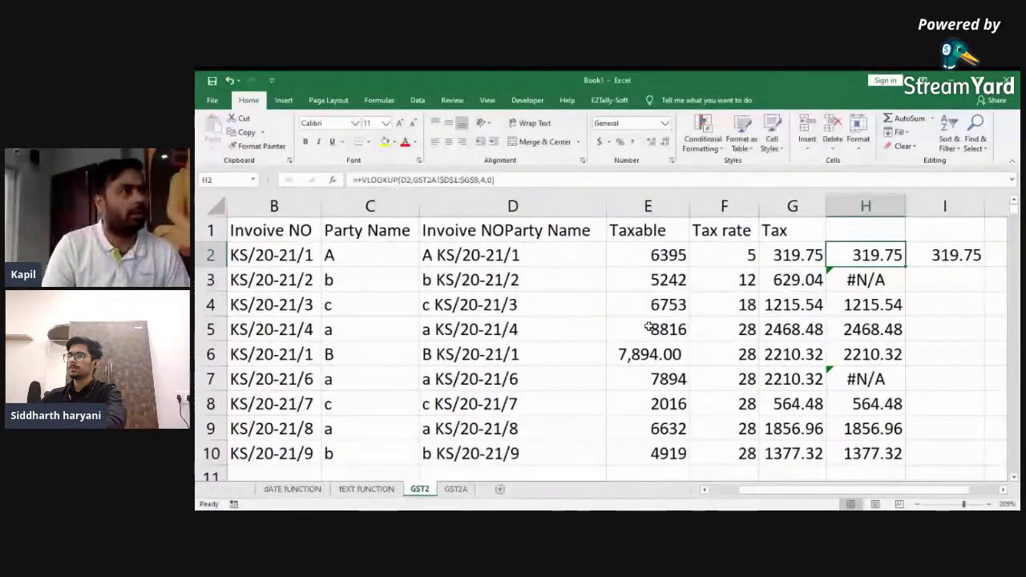
pyautogui.press('Right')
pyautogui.press('Down')
pyautogui.press('Down')
pyautogui.press('Down')
pyautogui.hotkey('ctrl', 'shift', 'Up')
pyautogui.hotkey('ctrl', 'd')
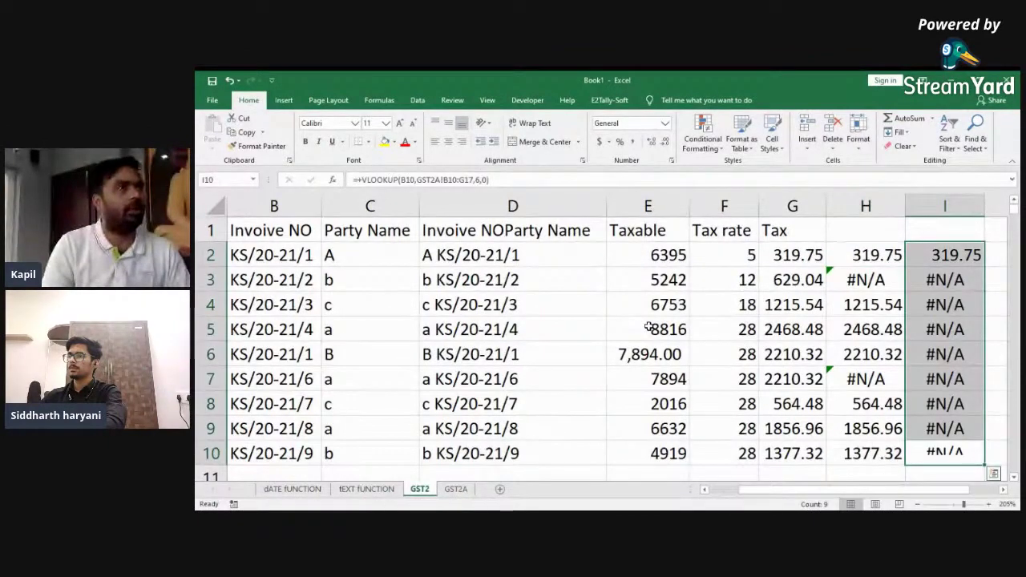
# After checking the #N/A errors, lock the table as GST2A!$B$2:$G$9 and refill I2:I10.
pyautogui.hotkey('alt', 'shift', 'F10')
pyautogui.press('Escape')
pyautogui.press('Up')
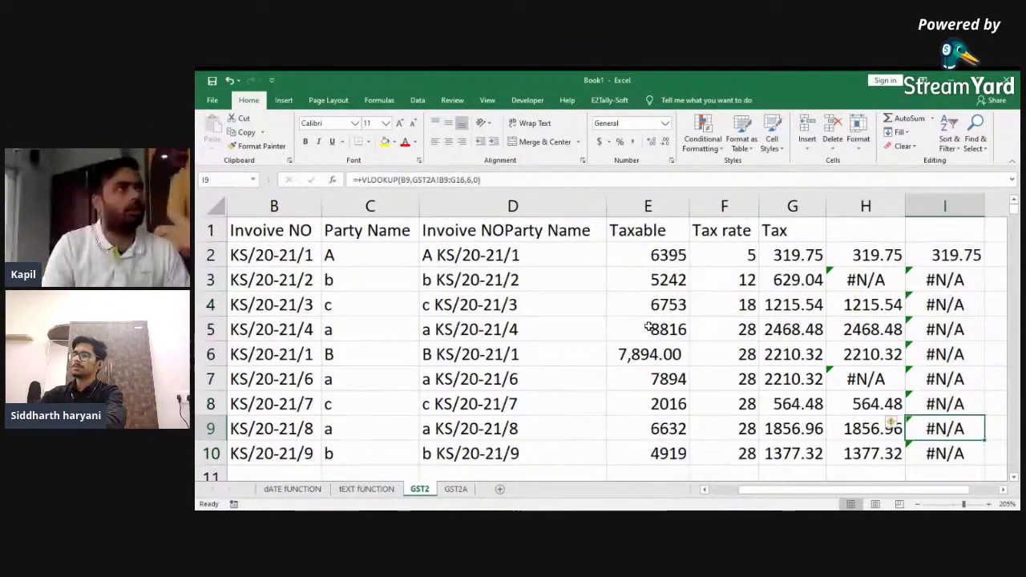
pyautogui.press('Up')
pyautogui.press('Up')
pyautogui.press('Up')
pyautogui.press('Up')
pyautogui.press('Up')
pyautogui.press('Up')
pyautogui.press('Up')
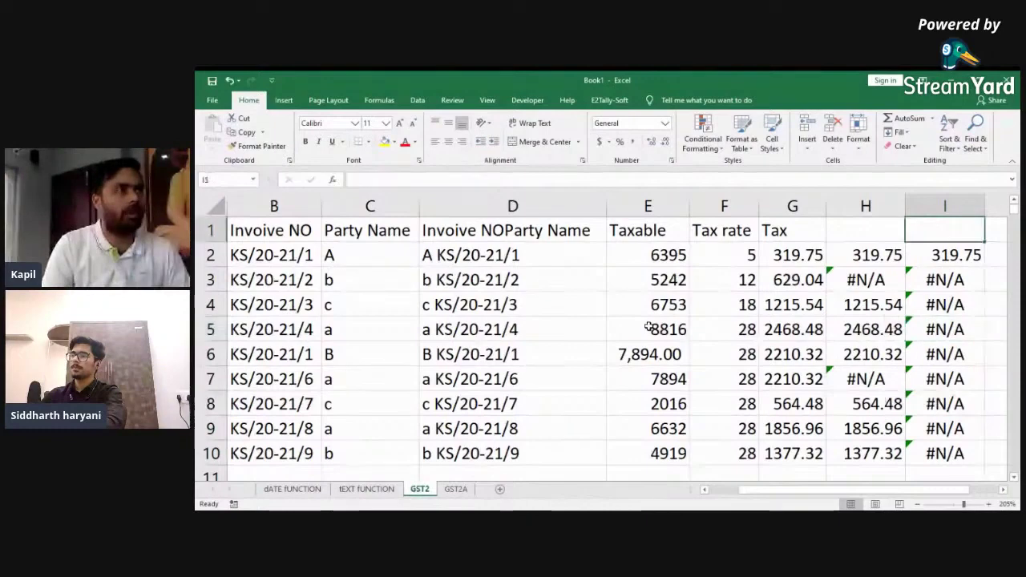
pyautogui.press('Down')
pyautogui.press('F2')
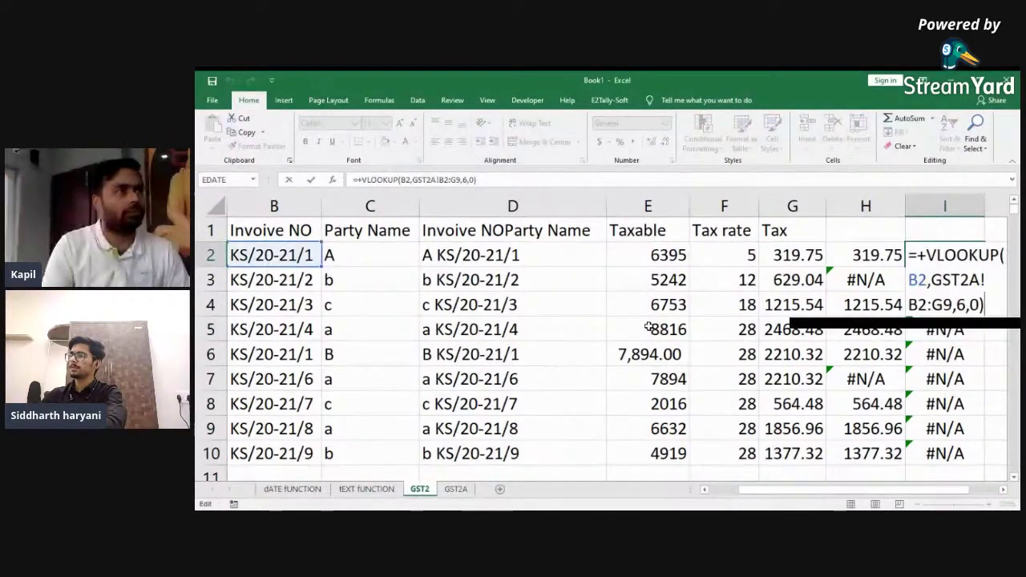
pyautogui.press('Left')
pyautogui.press('Left')
pyautogui.press('Left')
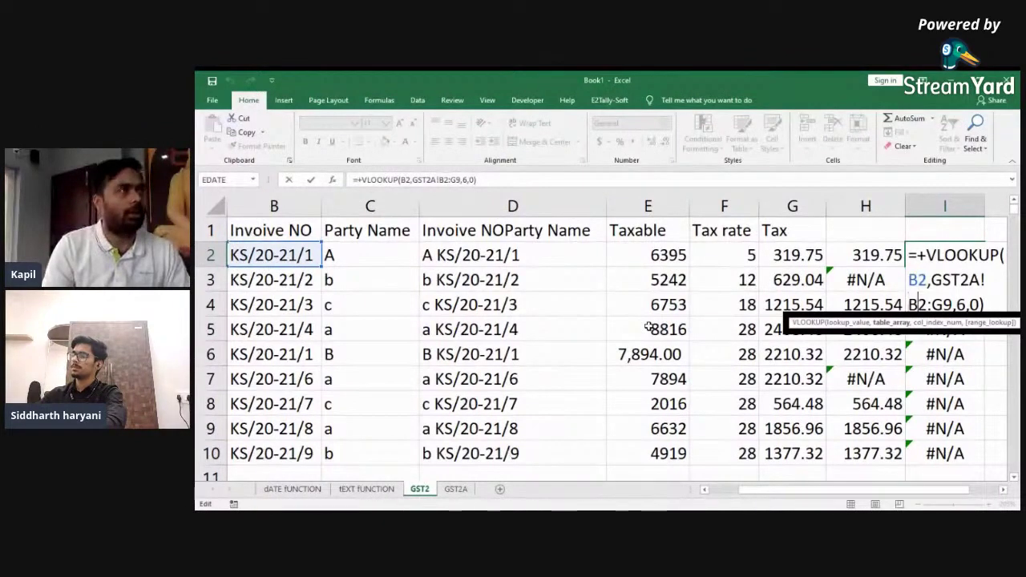
pyautogui.press('F4')
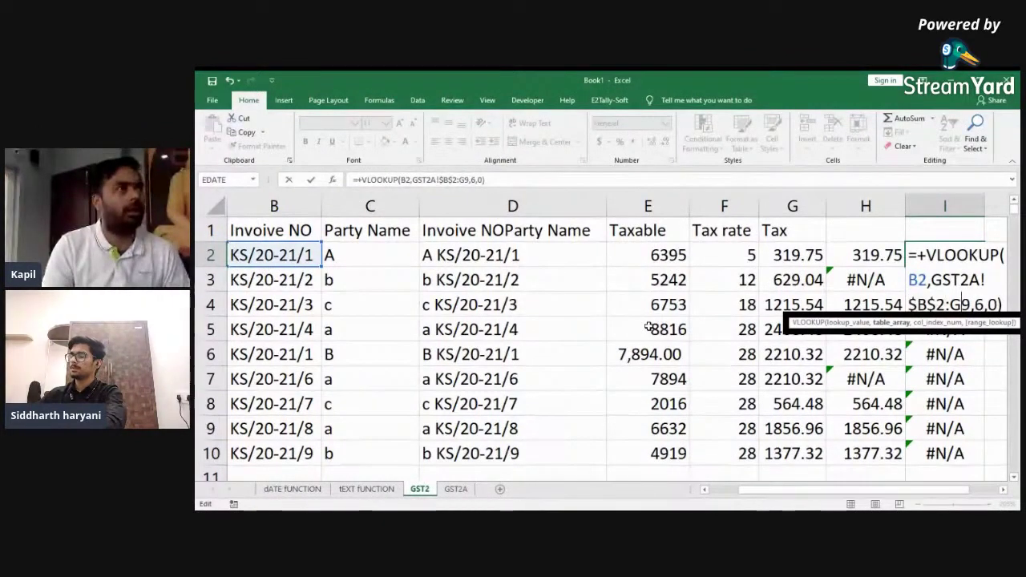
pyautogui.press('F4')
pyautogui.hotkey('ctrl', 'Return')
pyautogui.hotkey('ctrl', 'shift', 'Down')
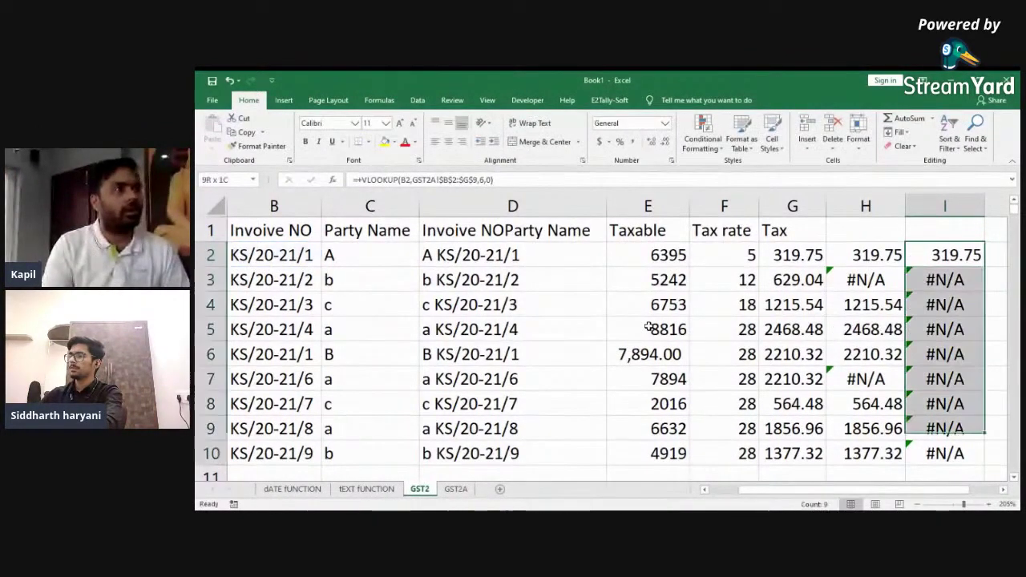
pyautogui.hotkey('ctrl', 'd')
pyautogui.press('Down')
pyautogui.press('Down')
pyautogui.press('Down')
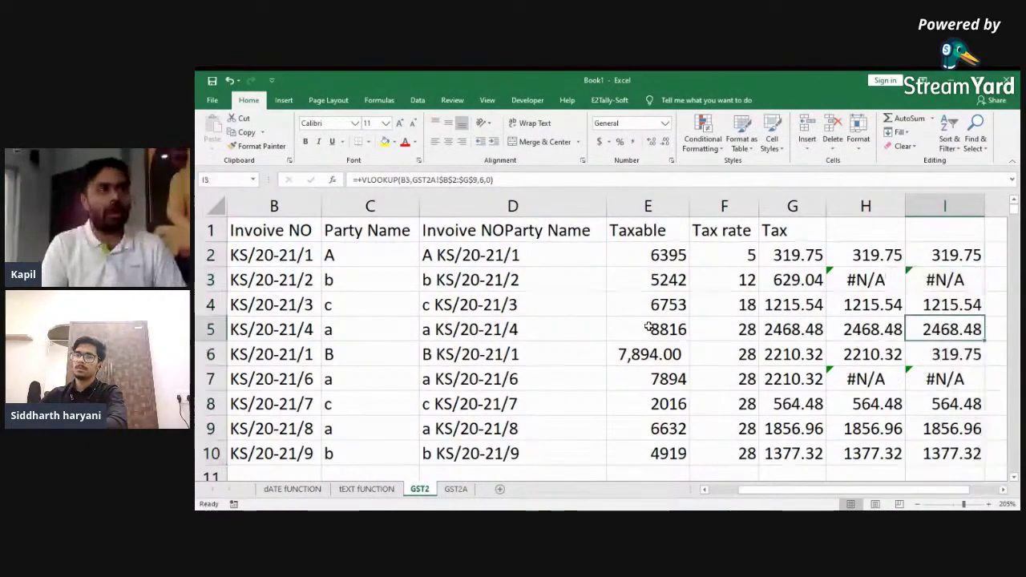
pyautogui.press('Down')
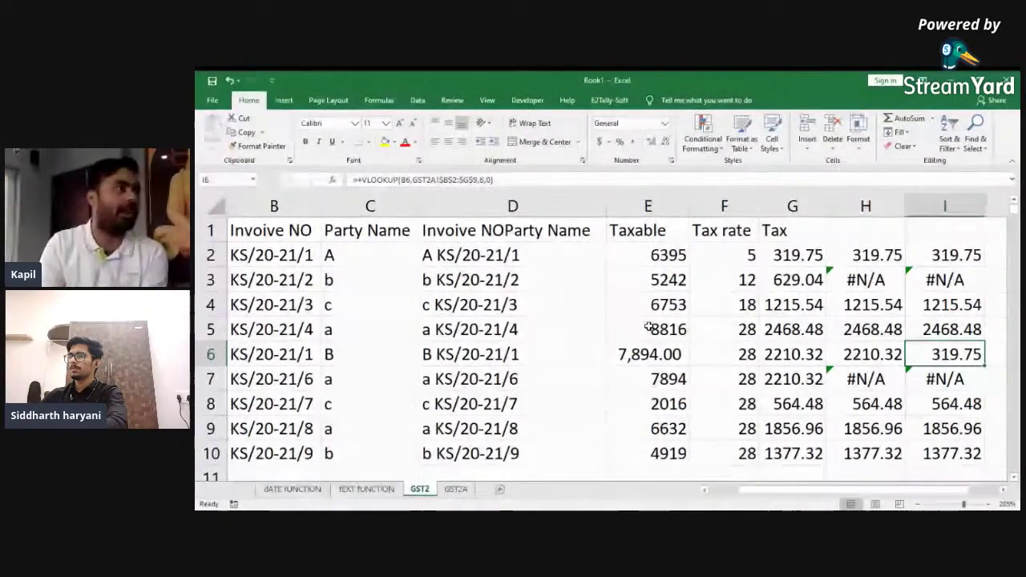
pyautogui.press('Left')
pyautogui.press('Left')
pyautogui.press('Left')
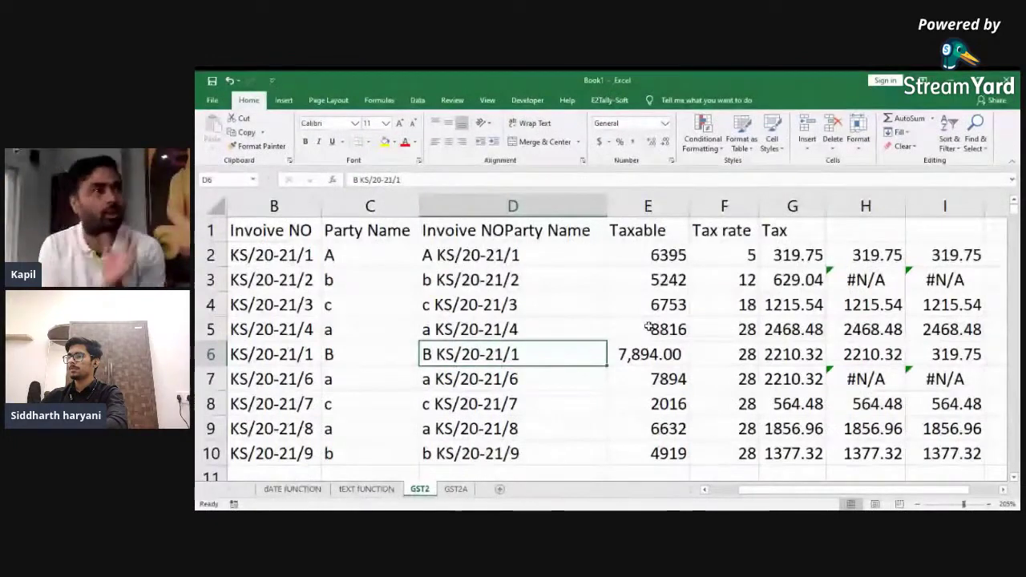
pyautogui.press('Right')
pyautogui.press('Right')
pyautogui.press('Right')
pyautogui.press('Right')
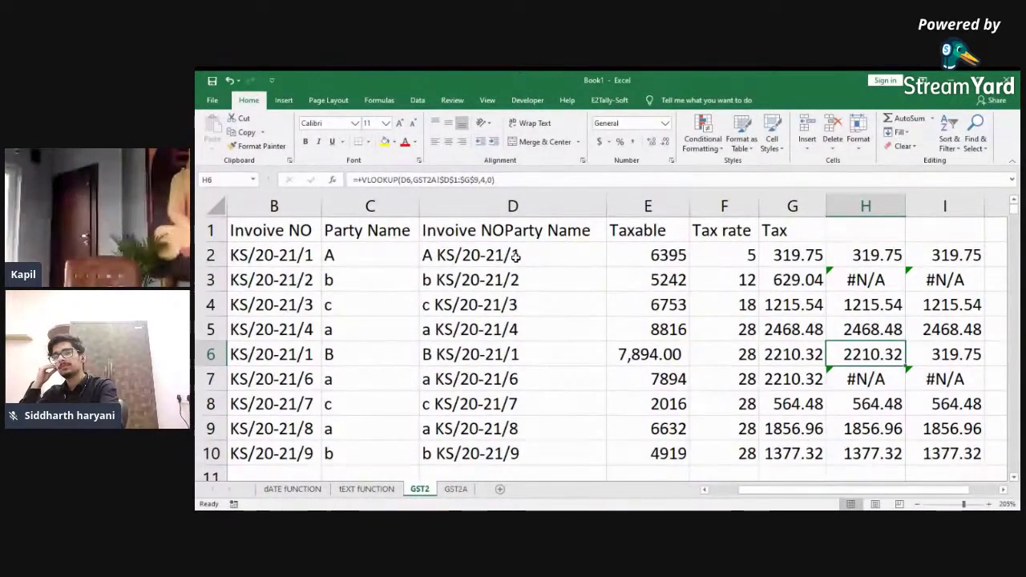
pyautogui.click(560, 282)
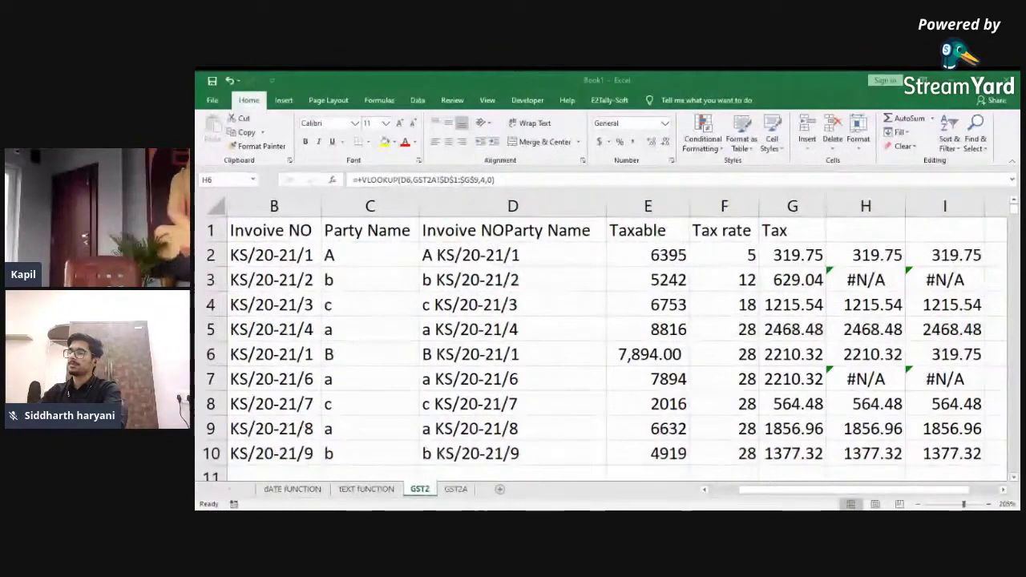
pyautogui.press('Up')
pyautogui.press('Up')
pyautogui.press('Down')
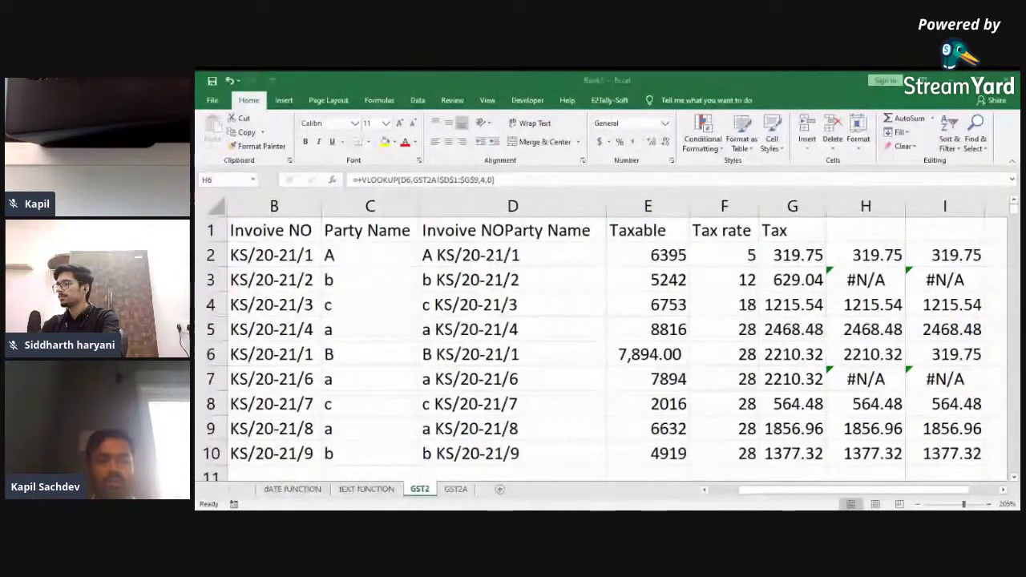
pyautogui.click(513, 255)
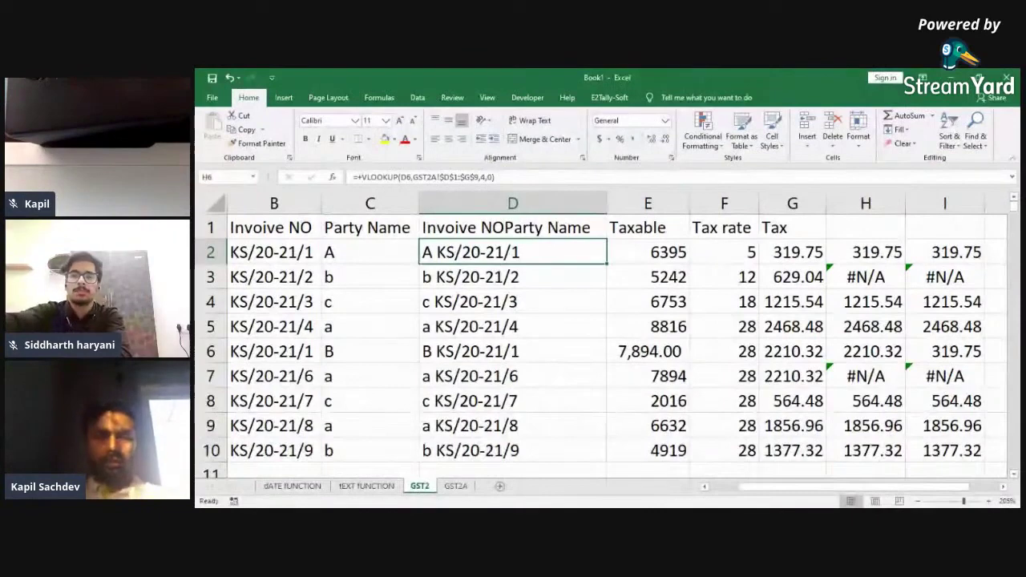
pyautogui.click(634, 437)
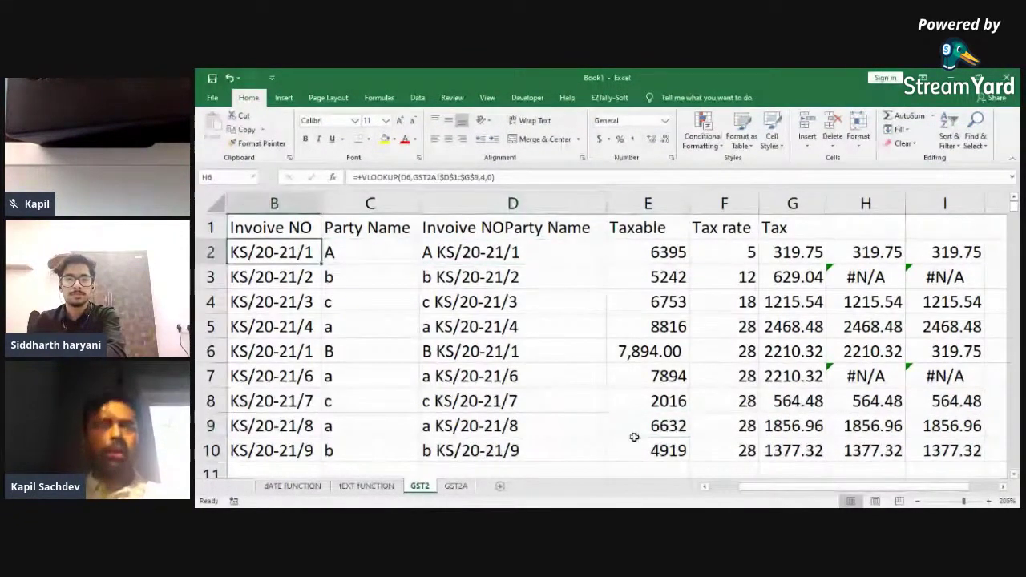
pyautogui.hotkey('alt', 'Tab')
pyautogui.hotkey('alt', 'Tab')
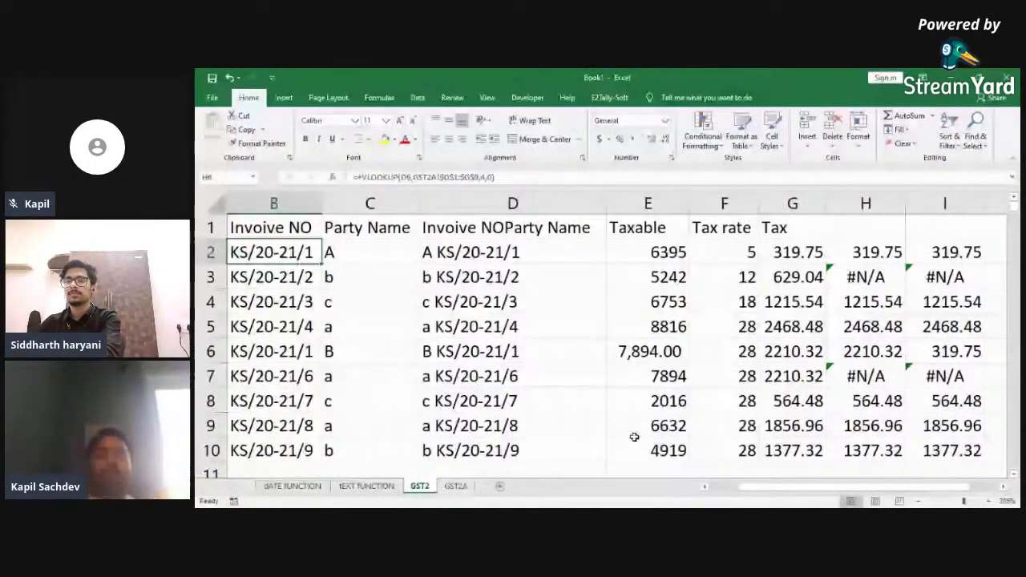
pyautogui.press('Right')
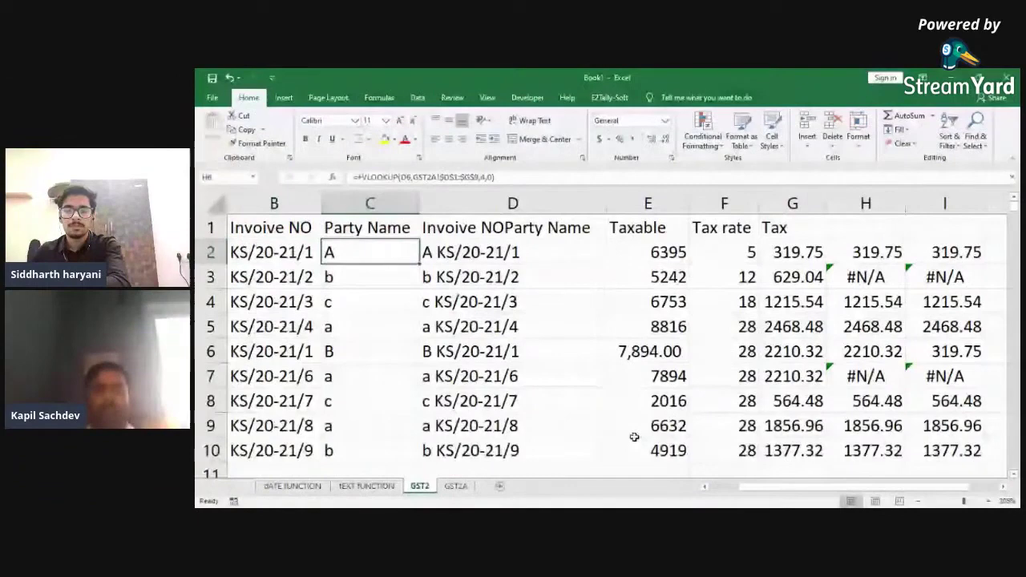
# Select the lookup results in H2:H10 and I2:I10 and copy them.
pyautogui.press('Right')
pyautogui.hotkey('ctrl', 'Down')
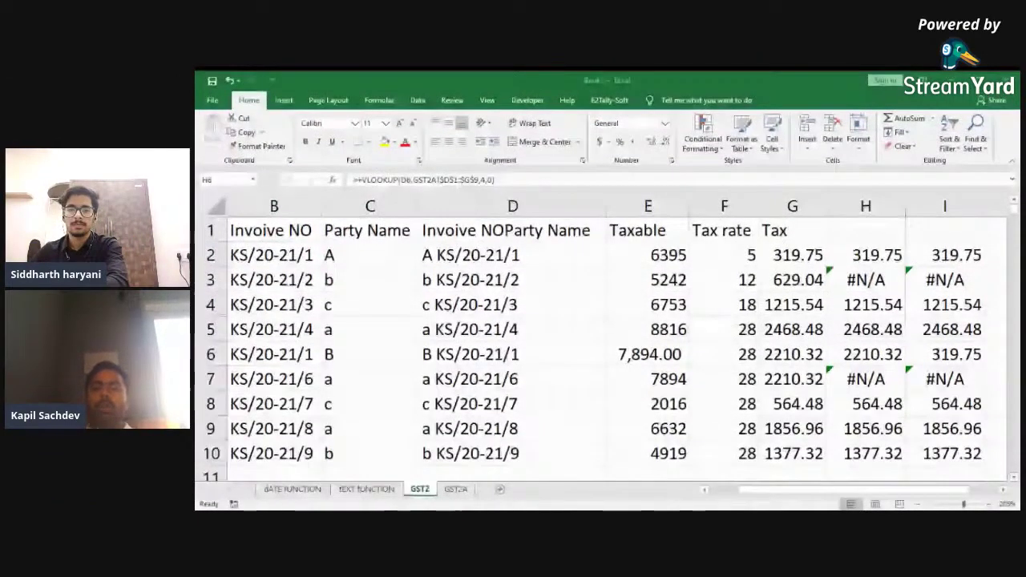
pyautogui.press('Right')
pyautogui.hotkey('ctrl', 'shift', 'Down')
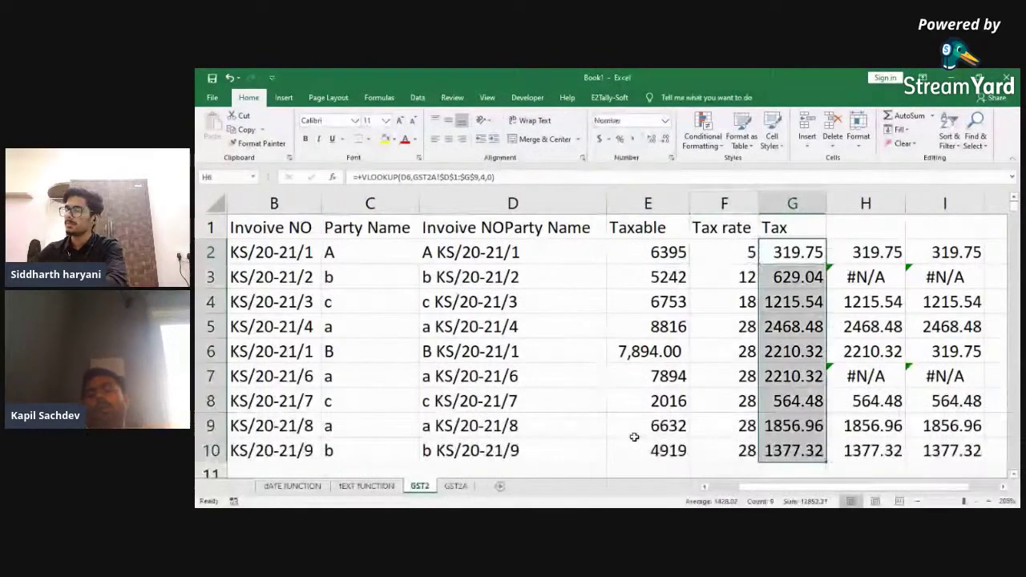
pyautogui.press('Right')
pyautogui.press('Right')
pyautogui.hotkey('ctrl', 'shift', 'Down')
pyautogui.press('Left')
pyautogui.hotkey('ctrl', 'shift', 'Down')
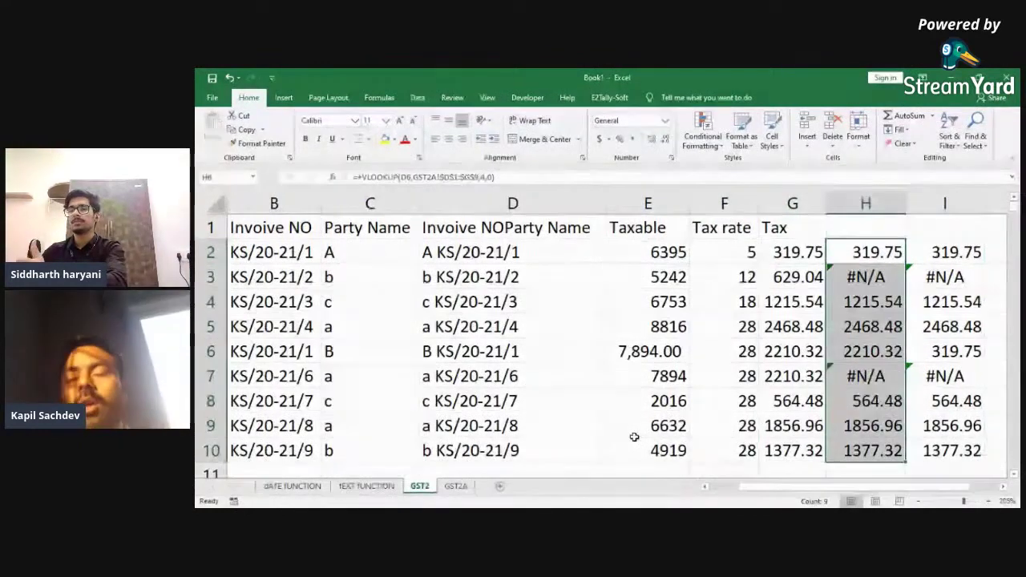
pyautogui.press('Right')
pyautogui.hotkey('ctrl', 'shift', 'Down')
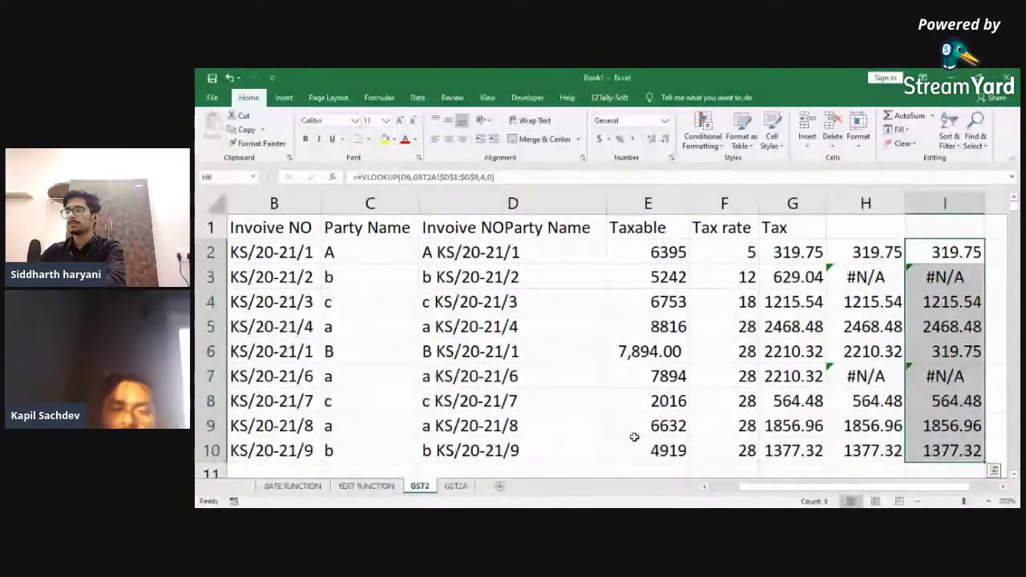
pyautogui.hotkey('ctrl', 'c')
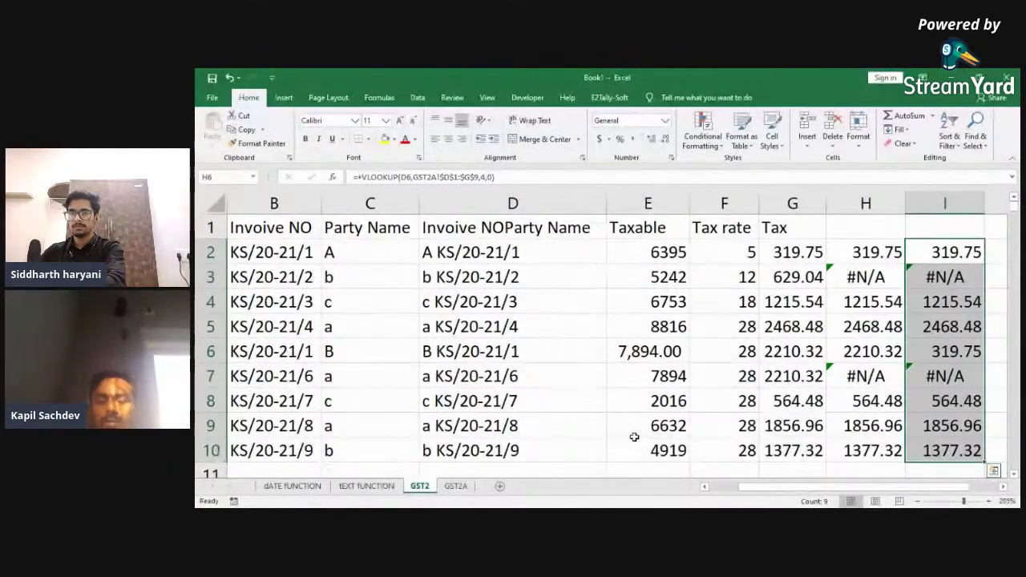
# Move through the sheet tabs to land on GST2A.
pyautogui.press('Left')
pyautogui.press('Left')
pyautogui.press('Left')
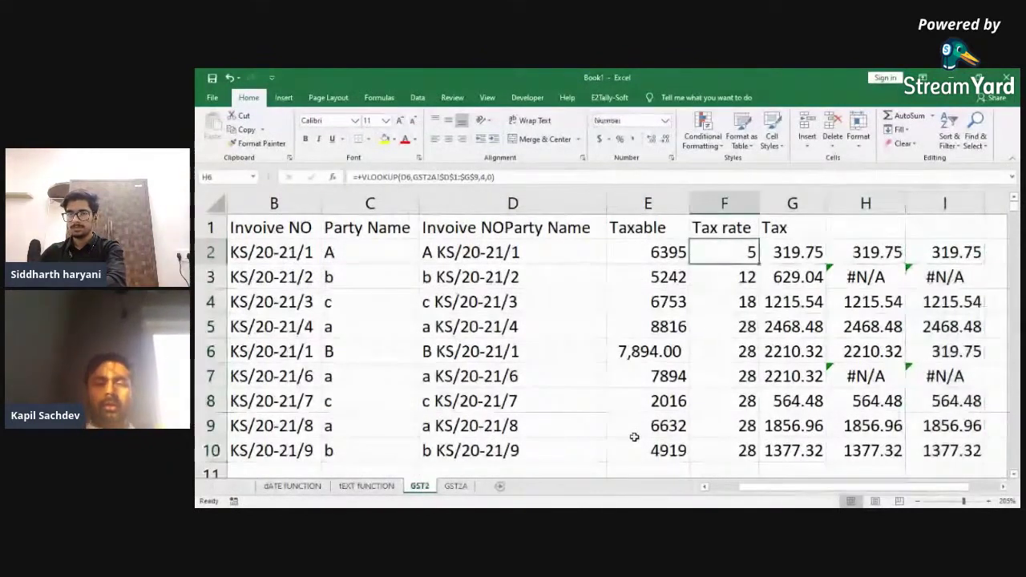
pyautogui.hotkey('ctrl', 'pageup')
pyautogui.hotkey('ctrl', 'pagedown')
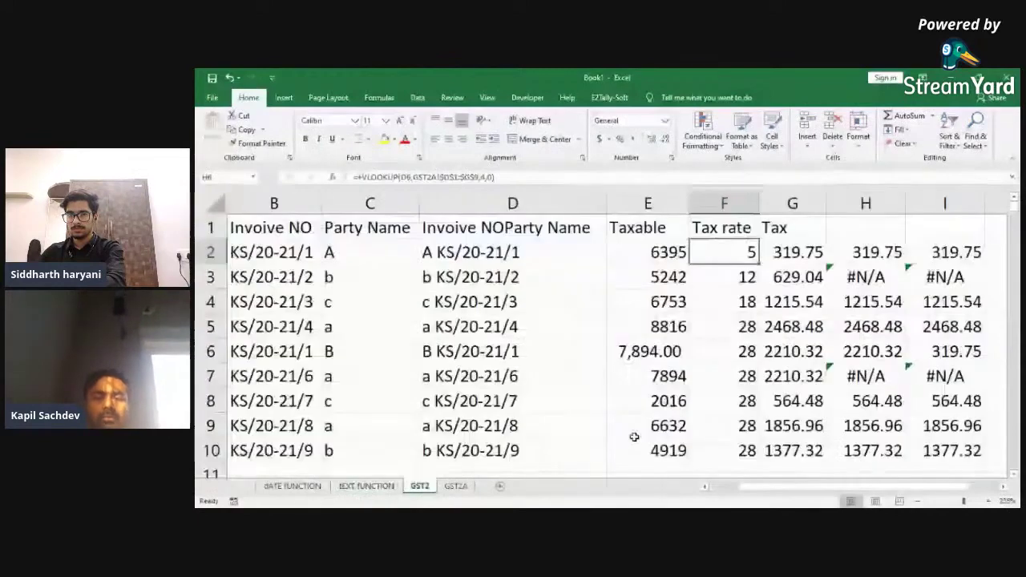
pyautogui.hotkey('ctrl', 'pagedown')
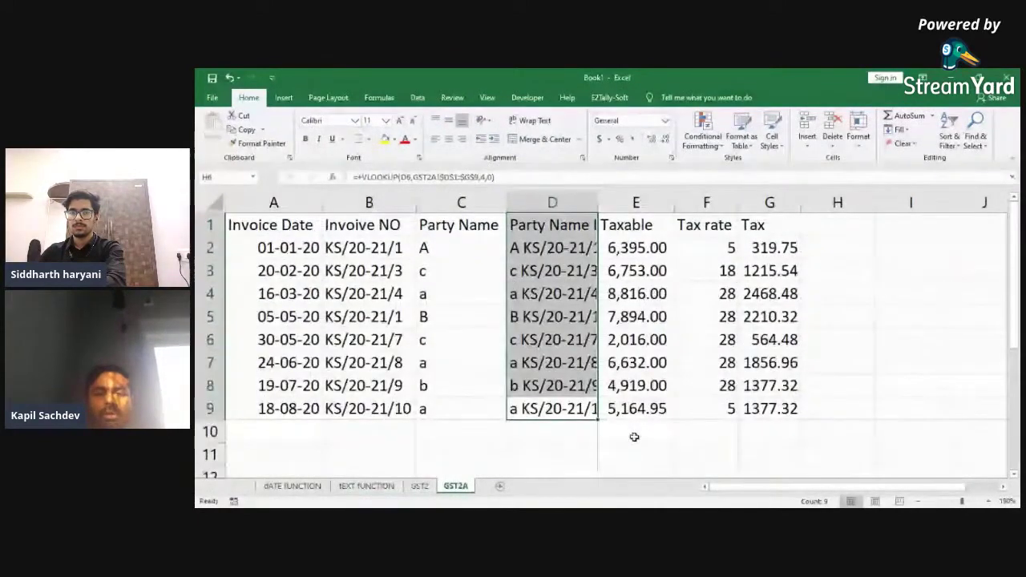
# Delete the Party Name lookup column D in GST2A, then return to GST2's H2:H10.
pyautogui.hotkey('ctrl', 'space')
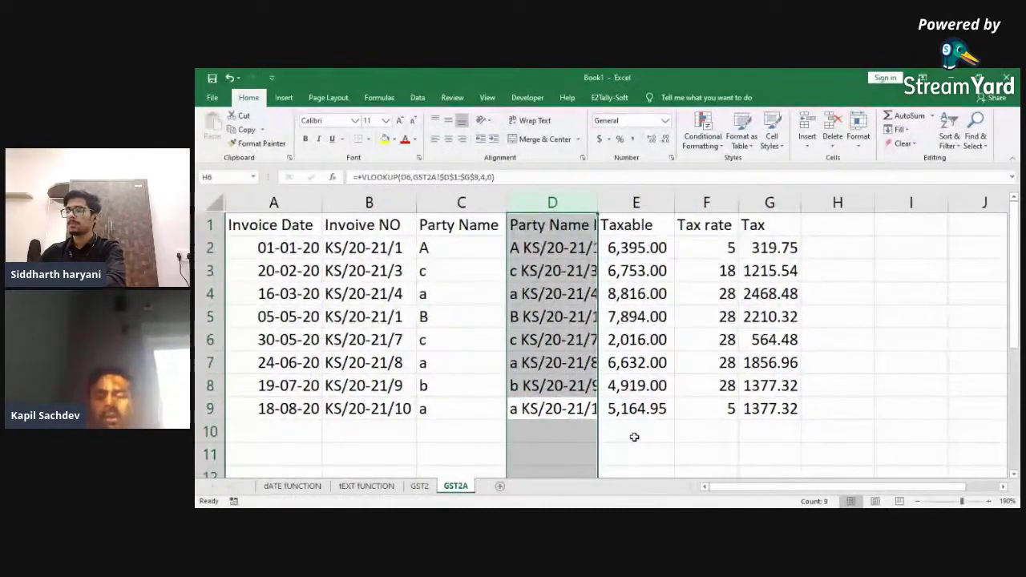
pyautogui.hotkey('ctrl', '-')
pyautogui.hotkey('ctrl', 'pageup')
pyautogui.press('Right')
pyautogui.press('Right')
pyautogui.hotkey('ctrl', 'shift', 'Down')
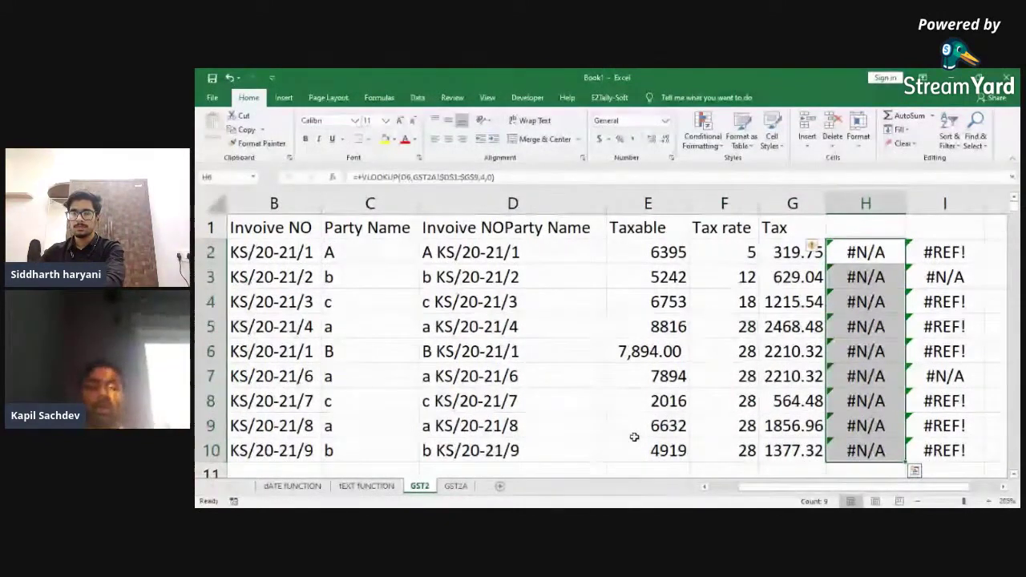
# Inspect H2's now-broken lookup formula and select all of column H.
pyautogui.press('Left')
pyautogui.press('Right')
pyautogui.press('Left')
pyautogui.press('Right')
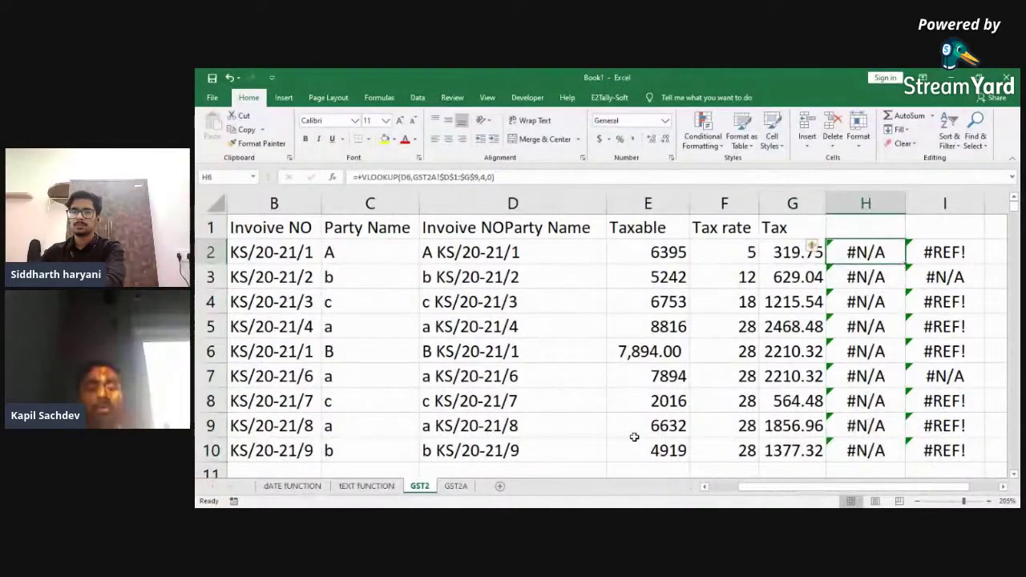
pyautogui.press('F2')
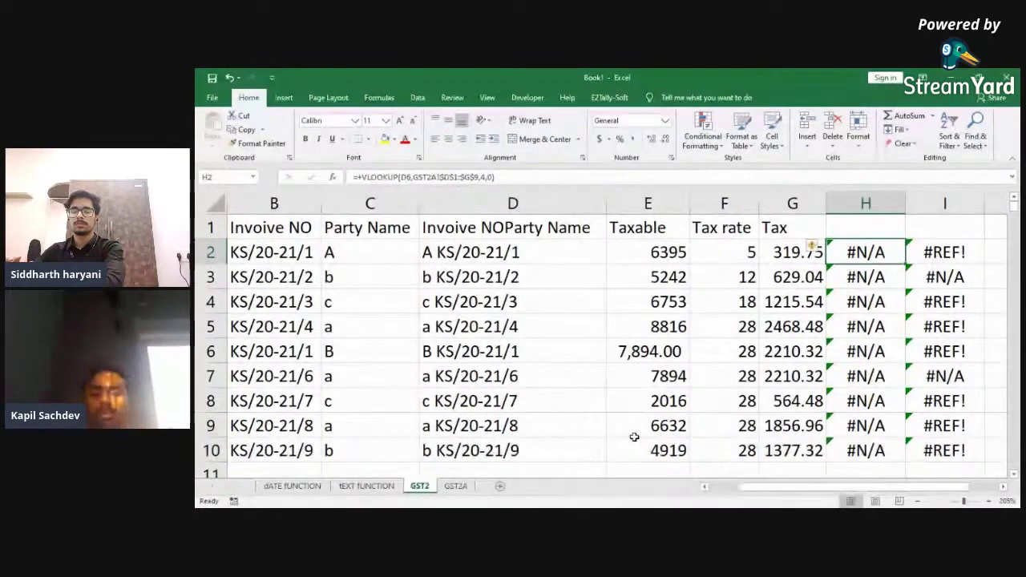
pyautogui.hotkey('ctrl', 'space')
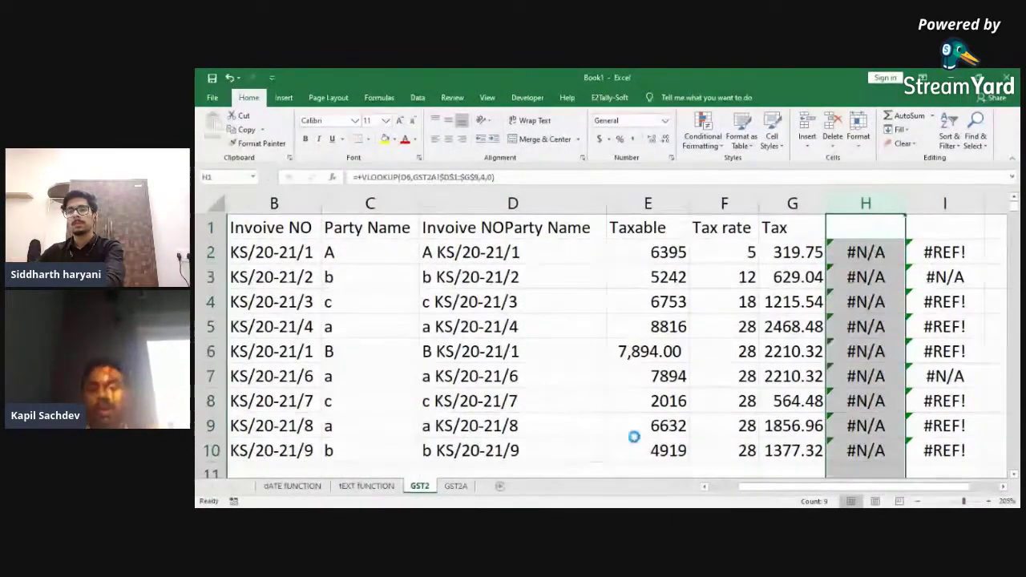
# Remove the error column H and give the Taxable values E2:E10 two-decimal comma format.
pyautogui.hotkey('ctrl', '-')
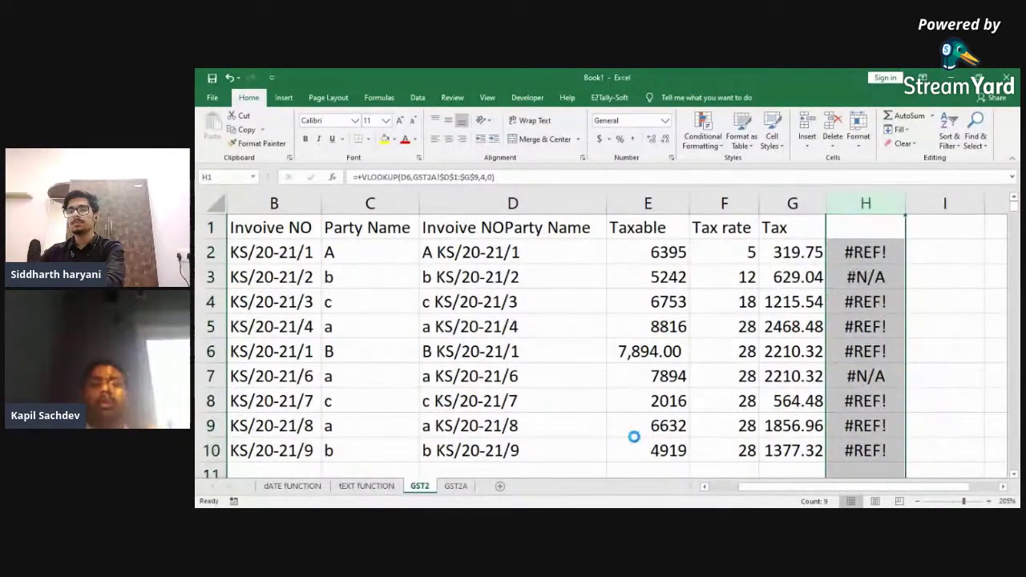
pyautogui.hotkey('ctrl', 'z')
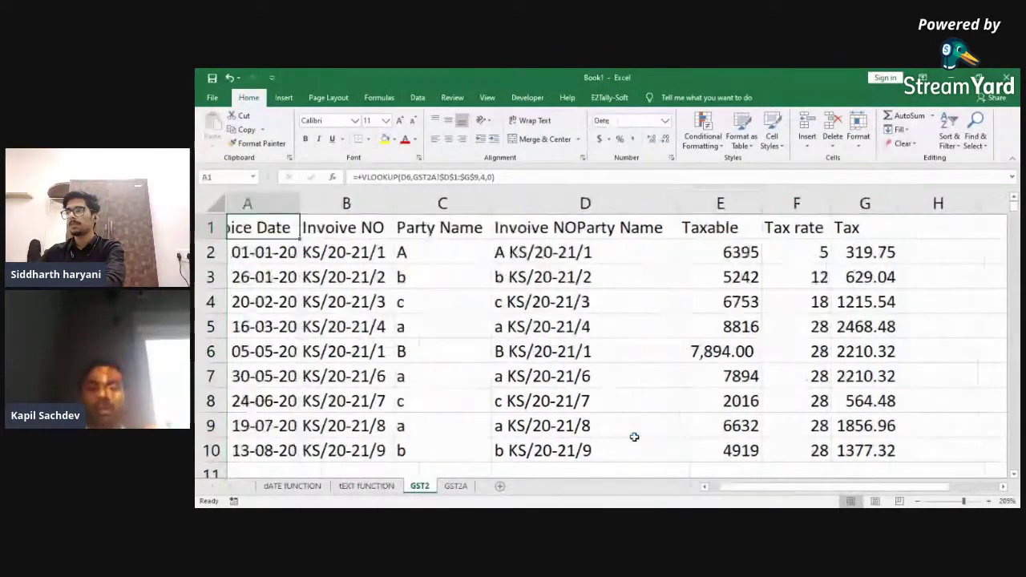
pyautogui.press('Right')
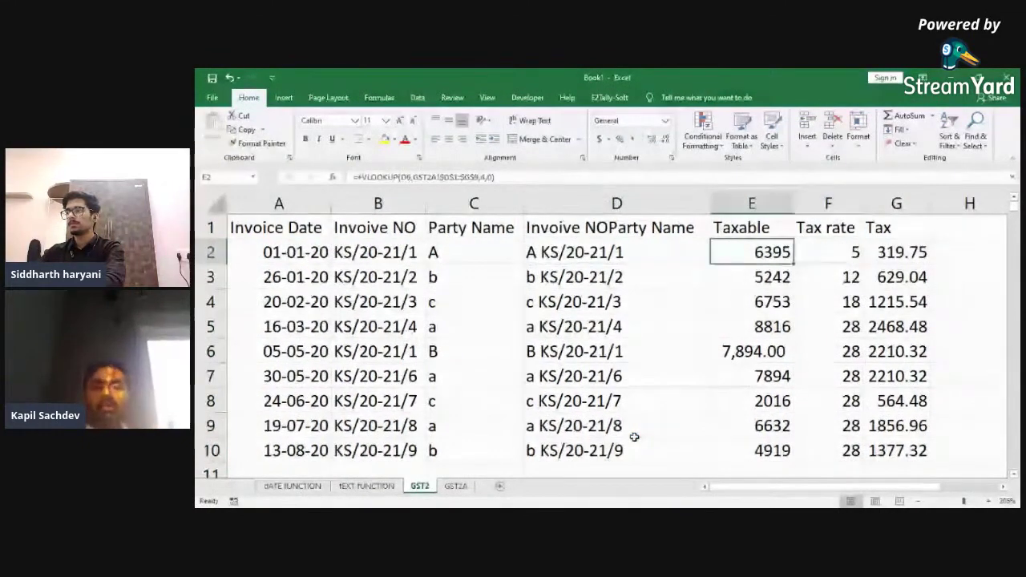
pyautogui.hotkey('ctrl', 'shift', 'Down')
pyautogui.hotkey('ctrl', 'shift', '1')
pyautogui.press('Right')
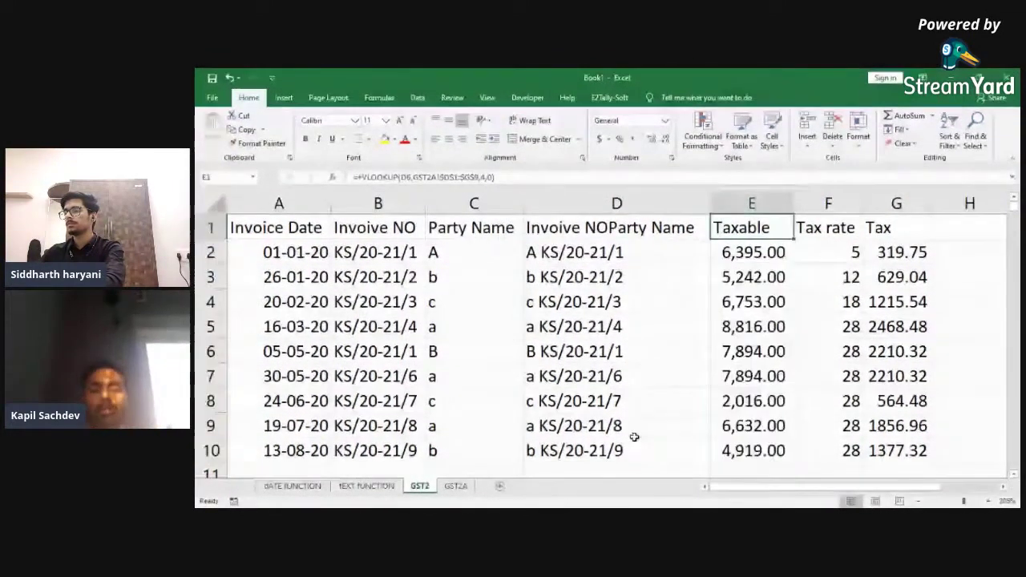
# Apply the same comma format to the Tax values G2:G10.
pyautogui.press('Right')
pyautogui.hotkey('ctrl', 'shift', 'Down')
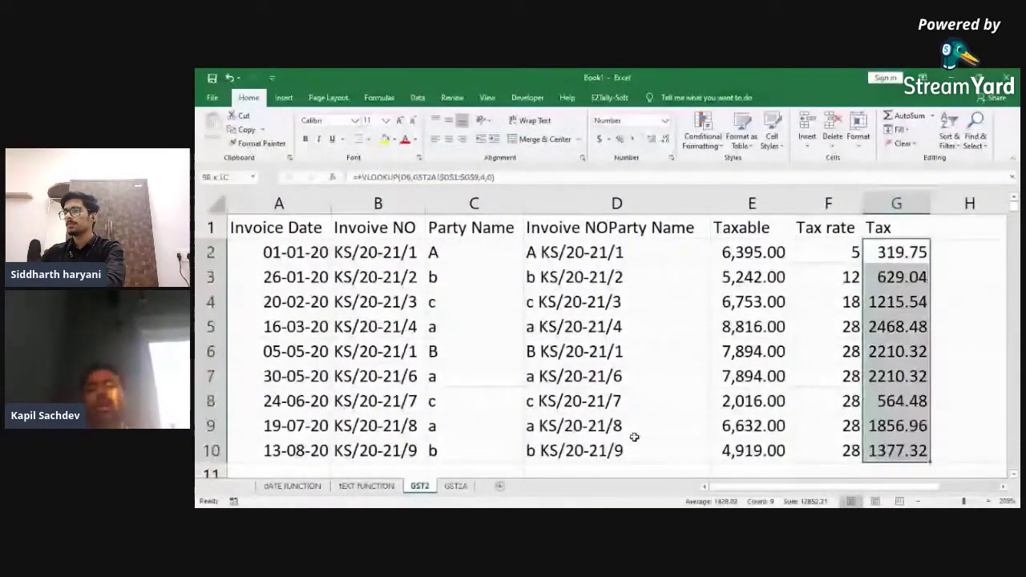
pyautogui.hotkey('ctrl', 'shift', '1')
pyautogui.hotkey('ctrl', 'Home')
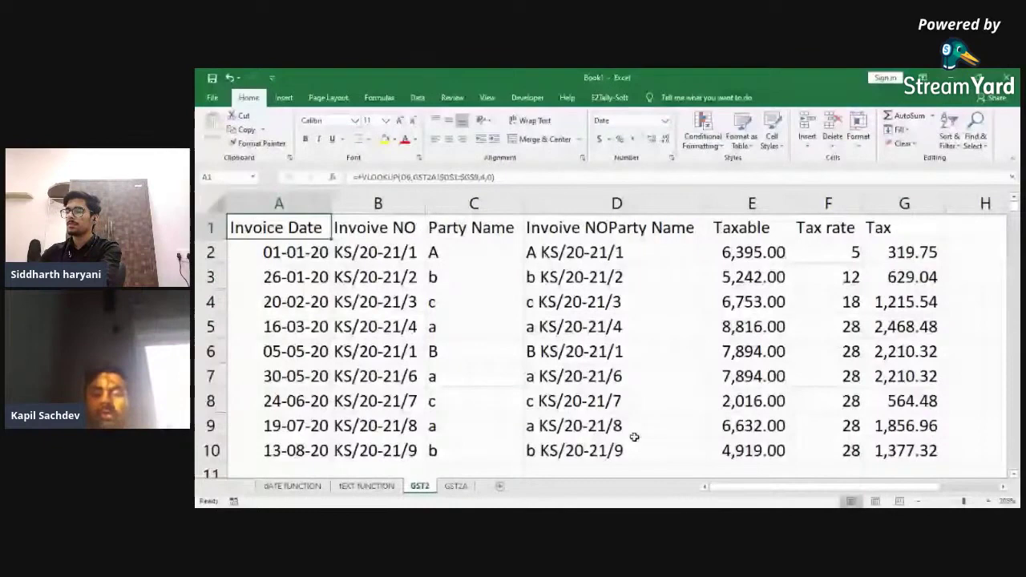
# Compare with GST2A, then delete the combined Invoive NOParty Name column D on GST2.
pyautogui.hotkey('ctrl', 'pagedown')
pyautogui.hotkey('ctrl', 'pageup')
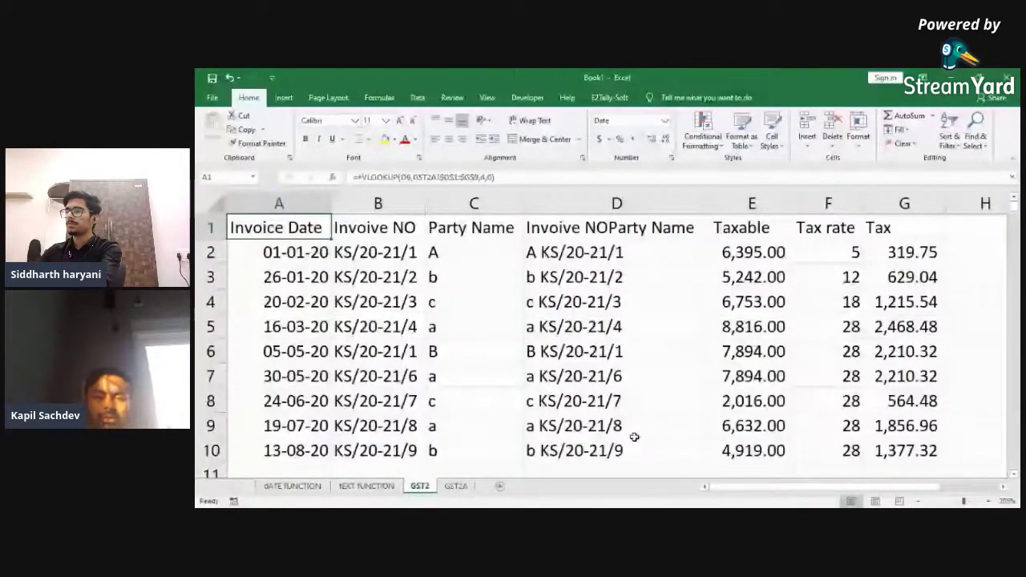
pyautogui.hotkey('ctrl', 'pagedown')
pyautogui.hotkey('ctrl', 'pageup')
pyautogui.press('Right')
pyautogui.press('Right')
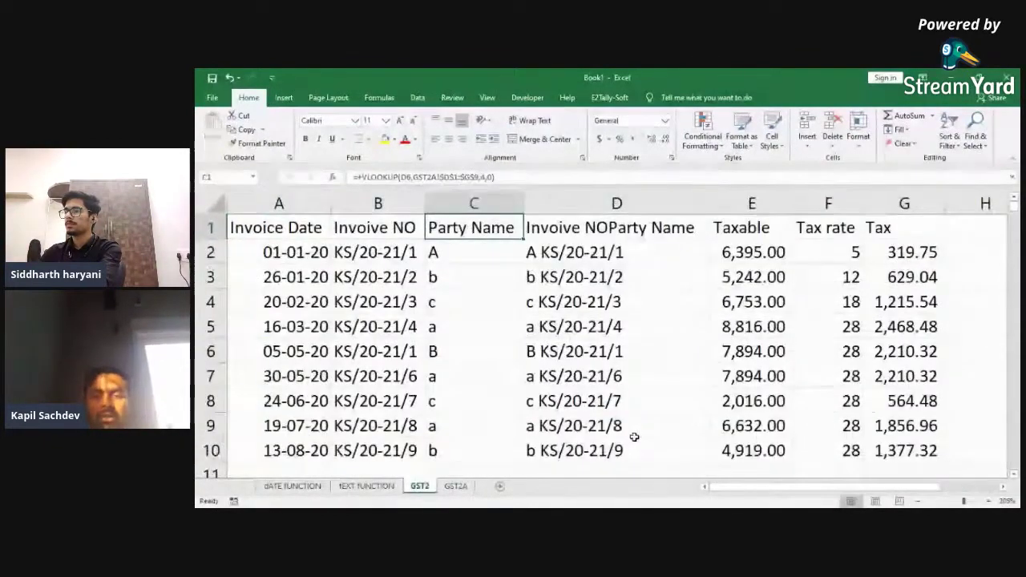
pyautogui.press('Right')
pyautogui.hotkey('ctrl', 'shift', 'Down')
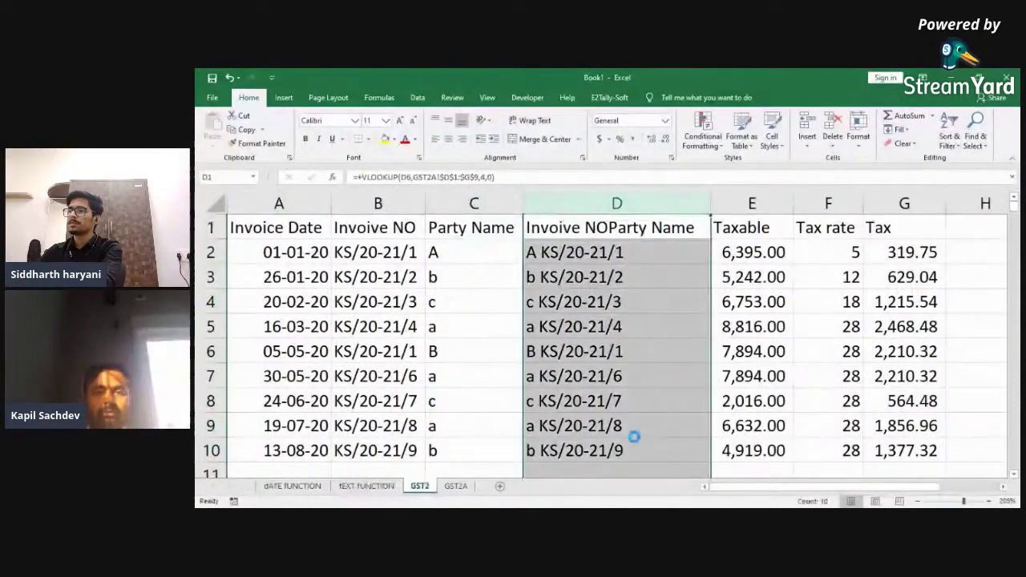
pyautogui.hotkey('ctrl', 'z')
pyautogui.hotkey('ctrl', 'a')
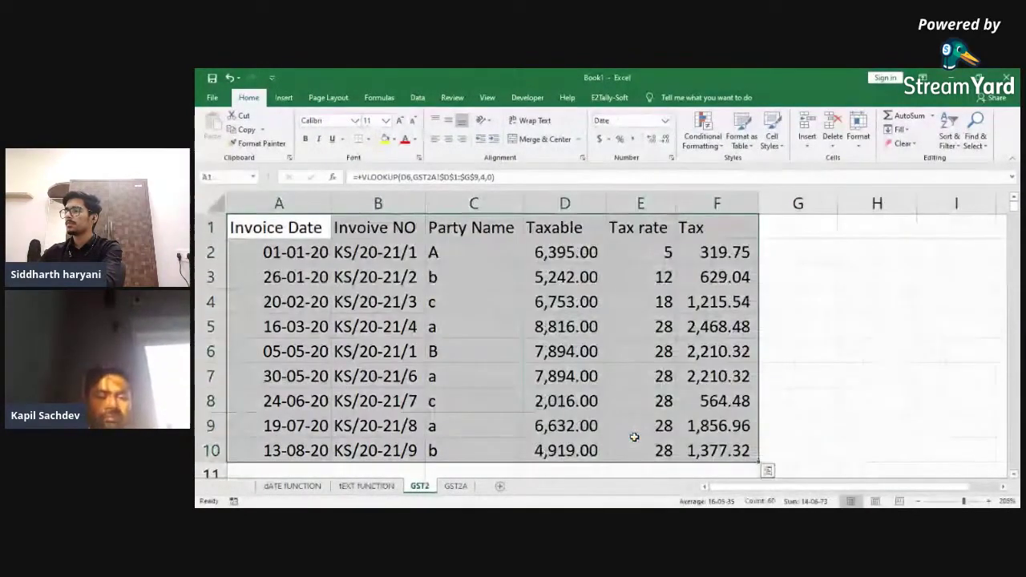
# Copy the first invoice number KS/20-21/1 into H1 beside the table.
pyautogui.click(536, 416)
pyautogui.hotkey('ctrl', 'Up')
pyautogui.press('Left')
pyautogui.press('Down')
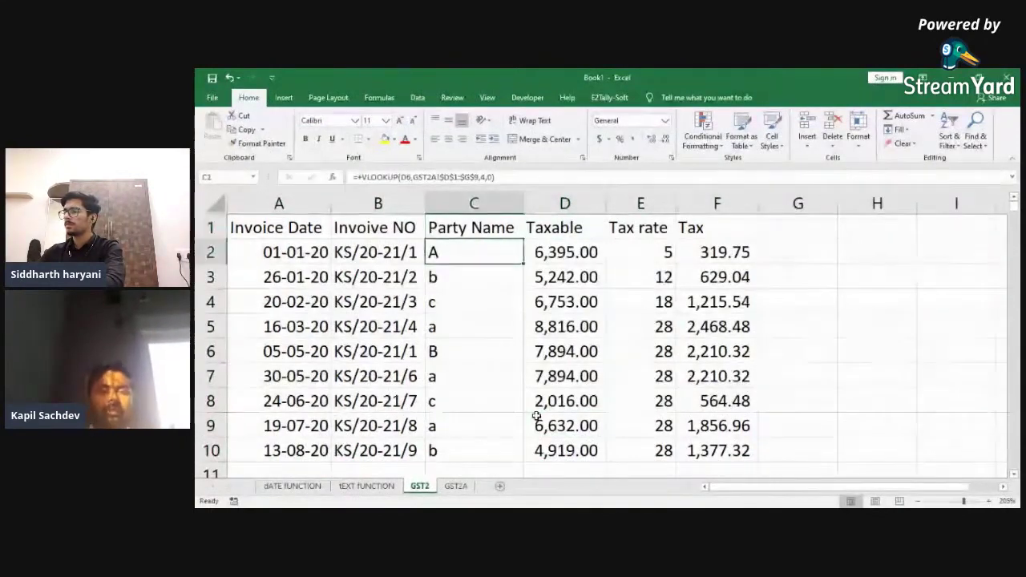
pyautogui.press('Left')
pyautogui.press('Up')
pyautogui.press('Right')
pyautogui.press('Right')
pyautogui.press('Right')
pyautogui.press('Right')
pyautogui.press('Down')
pyautogui.press('Right')
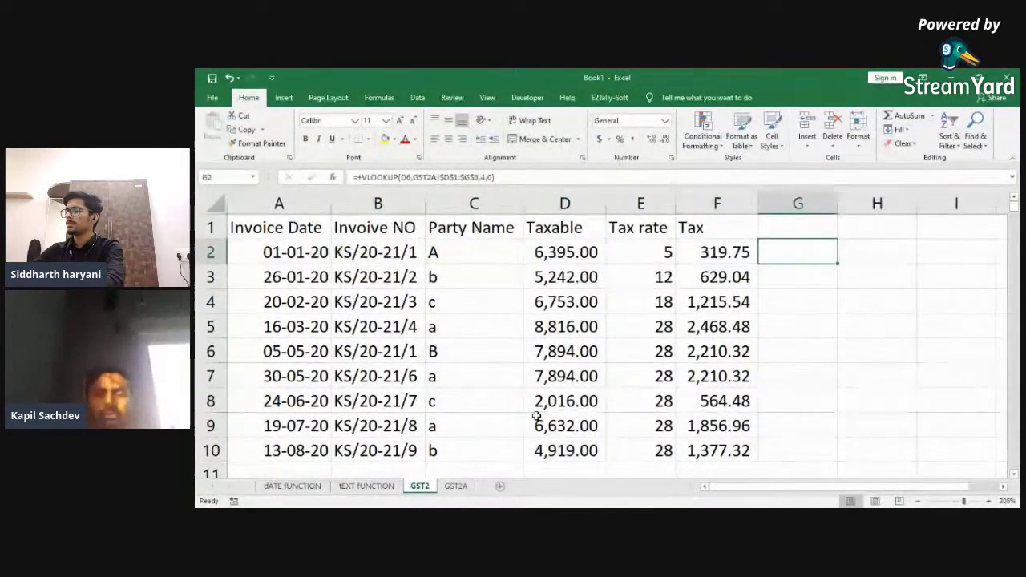
pyautogui.press('Right')
pyautogui.press('Escape')
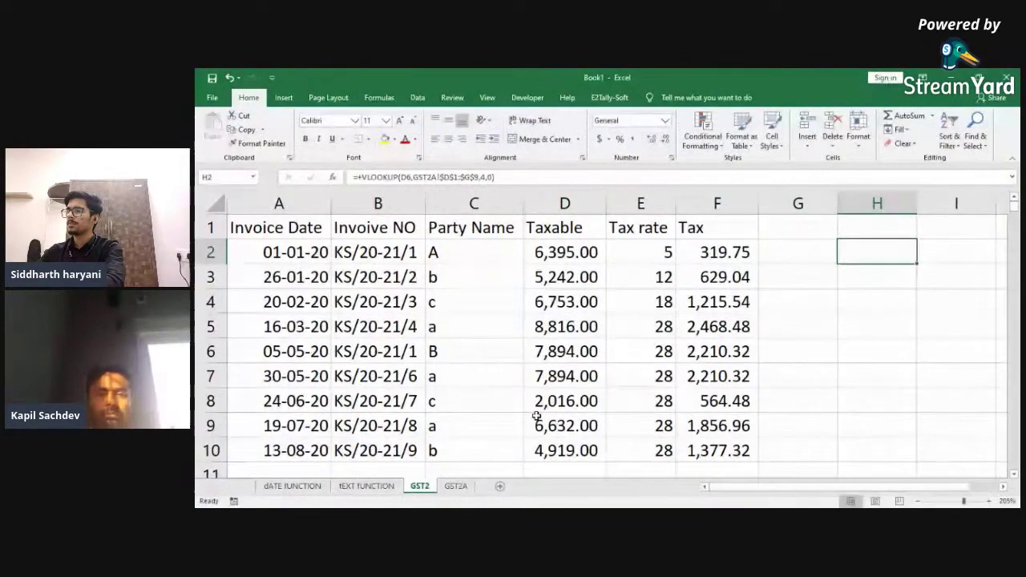
pyautogui.press('Left')
pyautogui.press('Left')
pyautogui.press('Left')
pyautogui.press('Left')
pyautogui.press('Left')
pyautogui.press('Left')
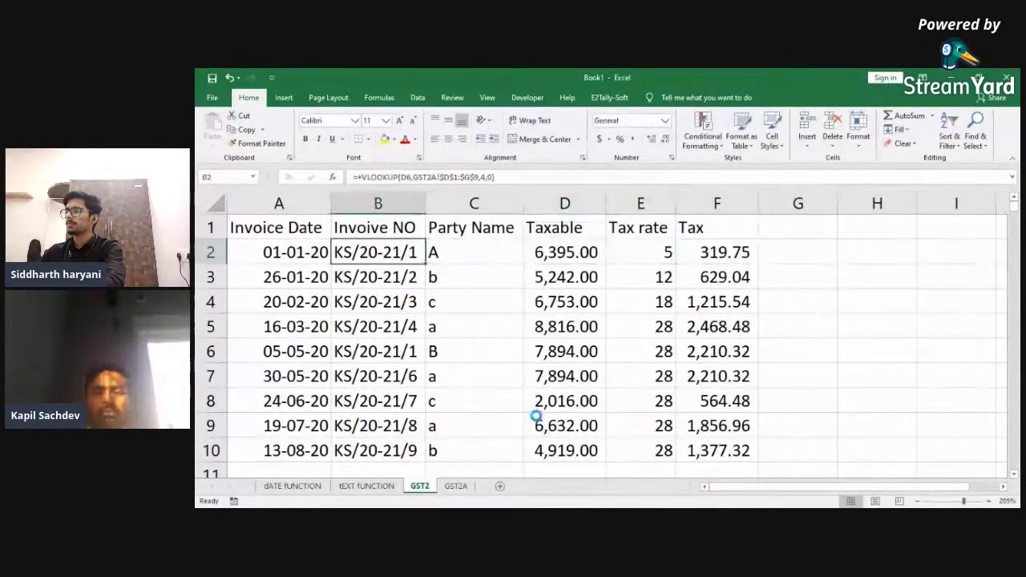
pyautogui.hotkey('ctrl', 'c')
pyautogui.press('Right')
pyautogui.press('Right')
pyautogui.press('Right')
pyautogui.press('Right')
pyautogui.press('Right')
pyautogui.press('Right')
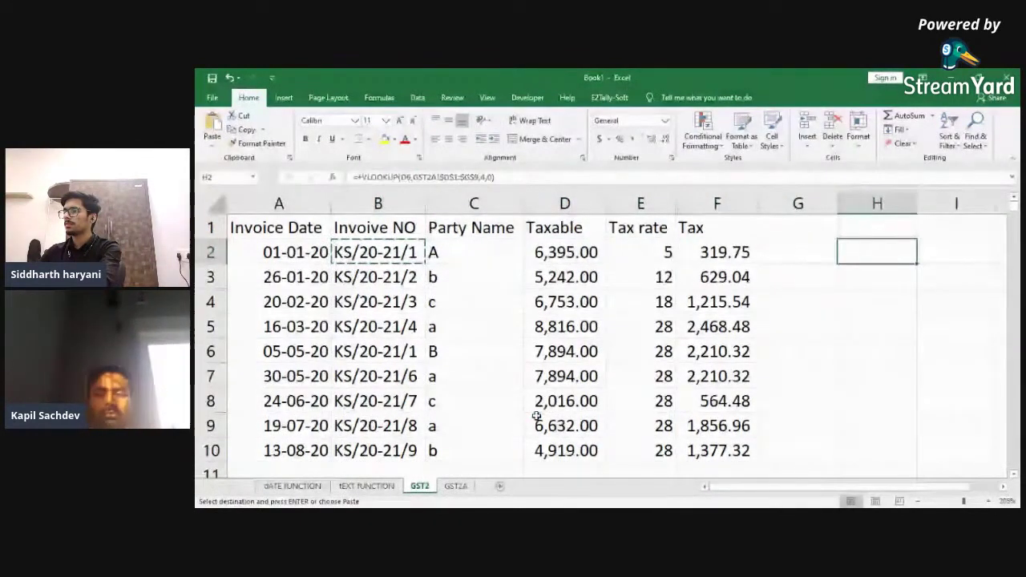
pyautogui.press('Up')
pyautogui.press('Return')
# Enter =INDEX(B2:B10,2) in H2 to return the second invoice number KS/20-21/2.
pyautogui.press('Down')
pyautogui.write('+')
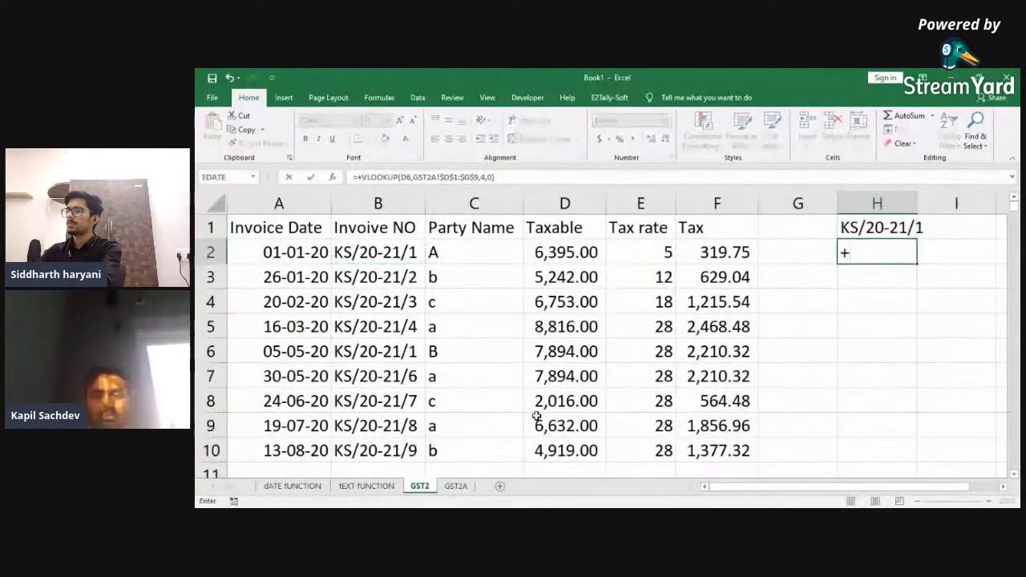
pyautogui.write('IND')
pyautogui.press('Tab')
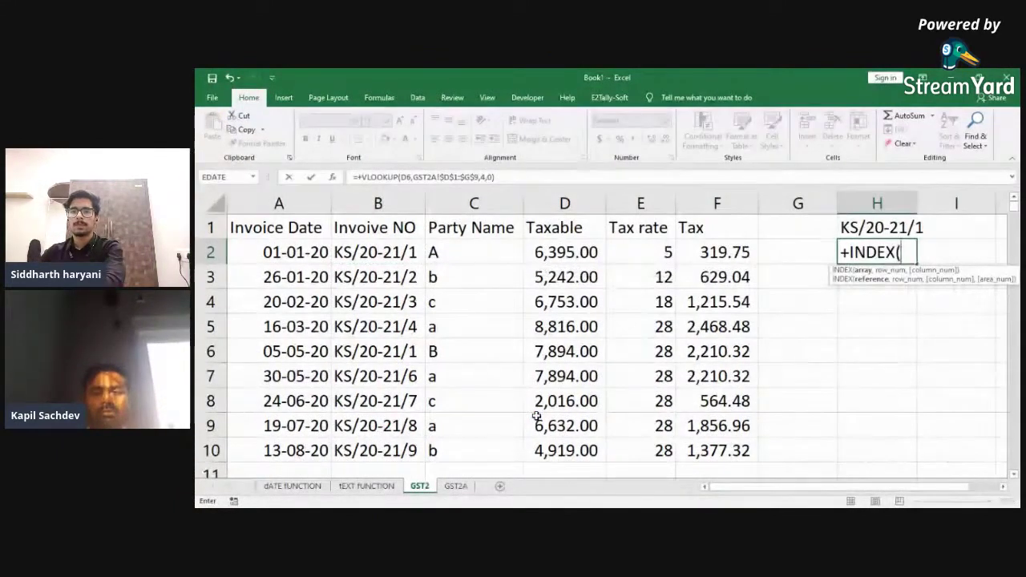
pyautogui.press('Left')
pyautogui.press('Left')
pyautogui.press('Left')
pyautogui.press('Left')
pyautogui.press('Left')
pyautogui.hotkey('ctrl', 'shift', 'Down')
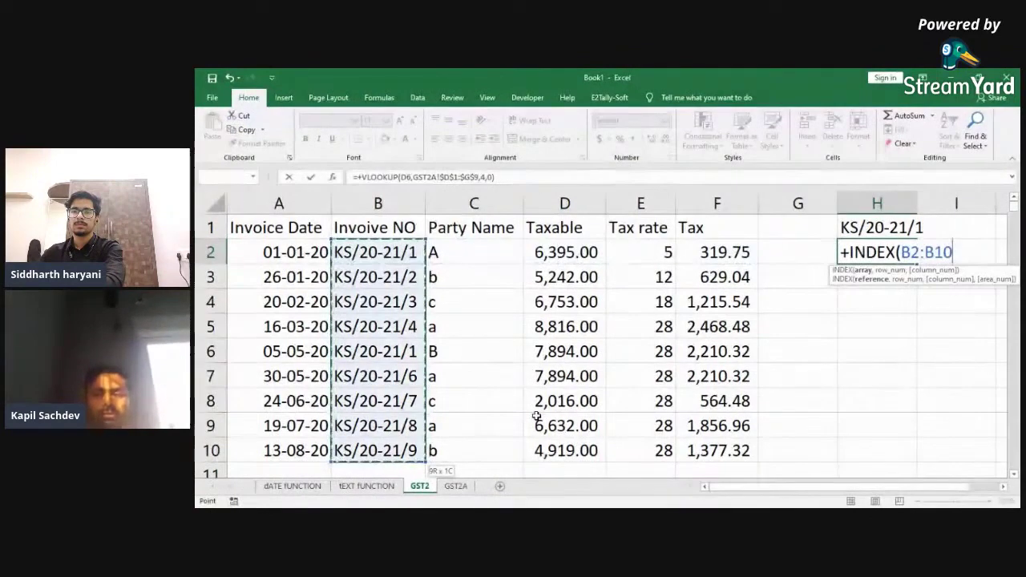
pyautogui.write('m')
pyautogui.press('BackSpace')
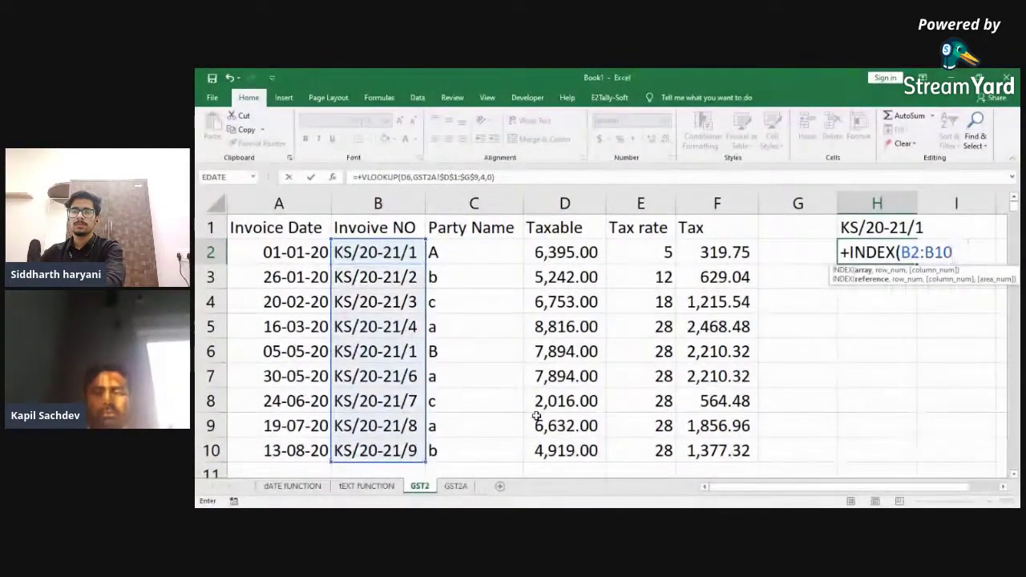
pyautogui.write('2')
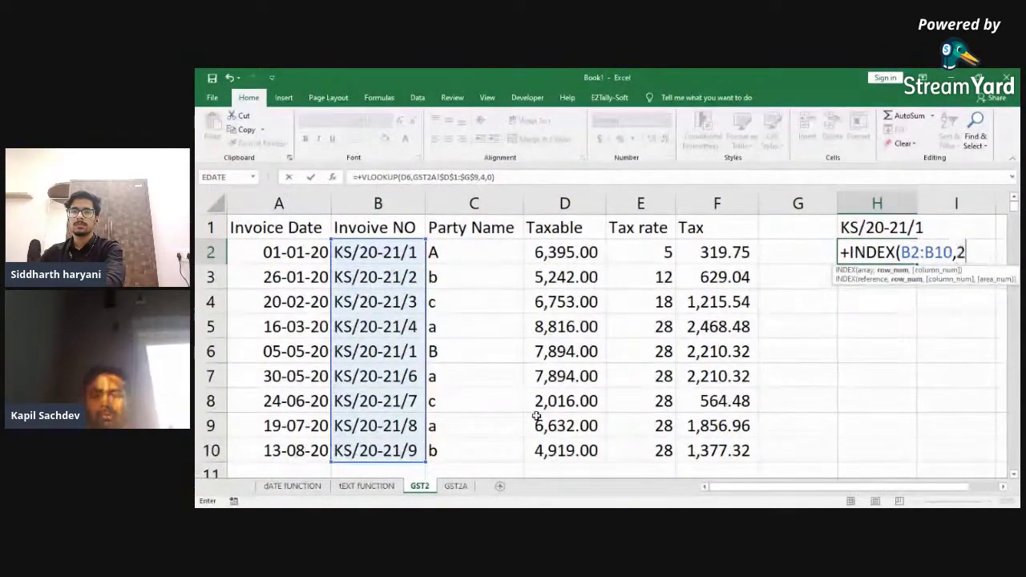
pyautogui.write(')')
pyautogui.press('Return')
# Check H2's INDEX formula, clear the sample value from H1, and begin a MATCH in H3.
pyautogui.press('F2')
pyautogui.press('Escape')
pyautogui.press('F2')
pyautogui.press('Escape')
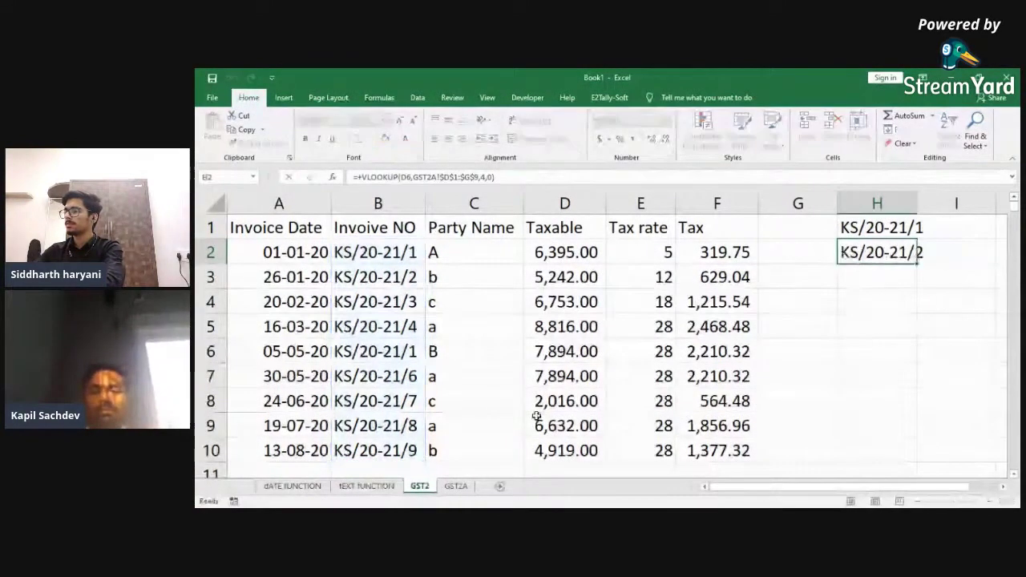
pyautogui.press('Up')
pyautogui.press('Escape')
pyautogui.press('Down')
pyautogui.press('F2')
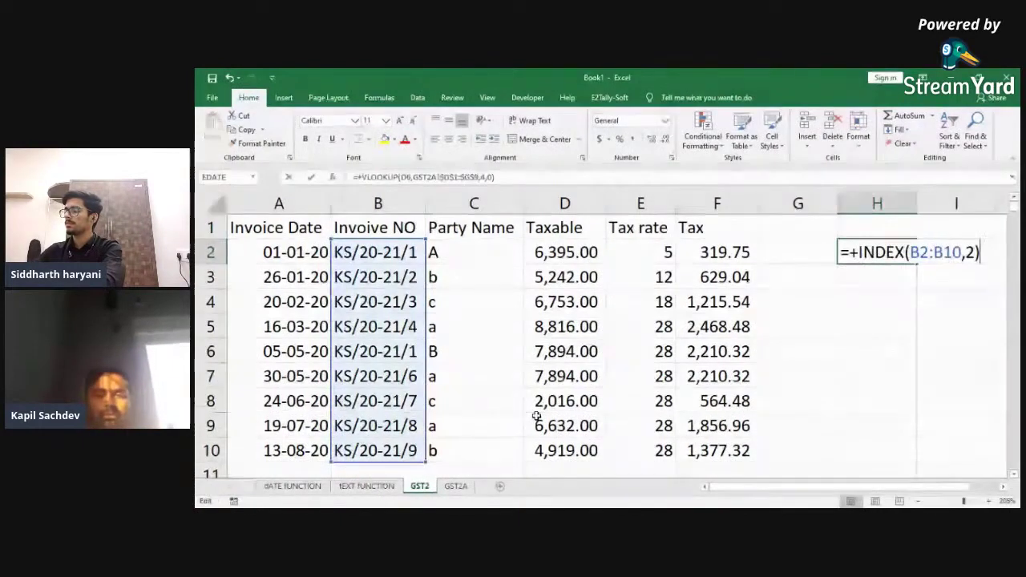
pyautogui.press('Return')
pyautogui.write('+MAT')
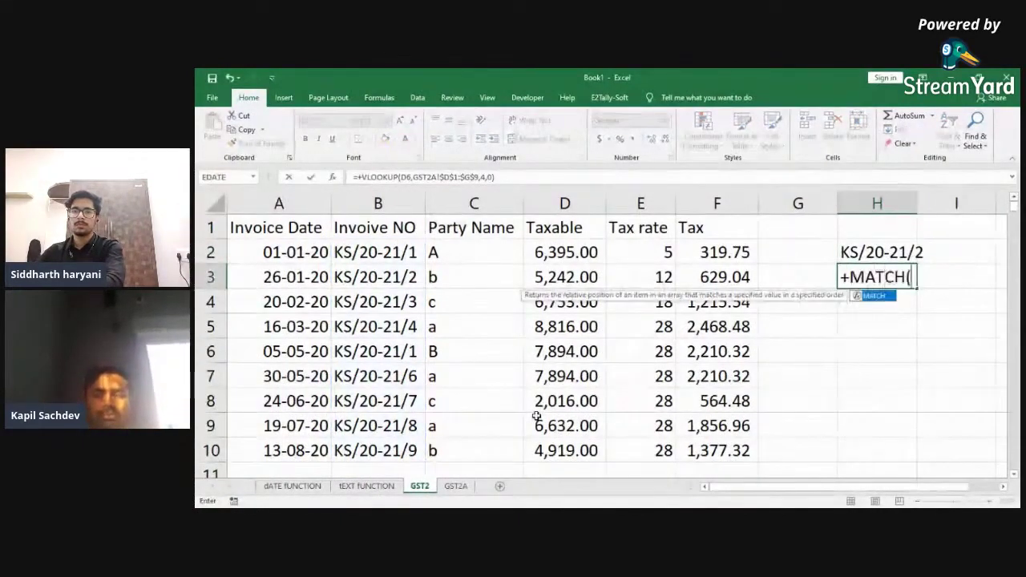
pyautogui.write('CH(')
# Complete H3's MATCH looking up H2 in B2:B10, adding a match-type argument.
pyautogui.press('Up')
pyautogui.press('Left')
pyautogui.press('Left')
pyautogui.press('Left')
pyautogui.press('Left')
pyautogui.press('Left')
pyautogui.press('Up')
pyautogui.press('Left')
pyautogui.hotkey('ctrl', 'shift', 'Down')
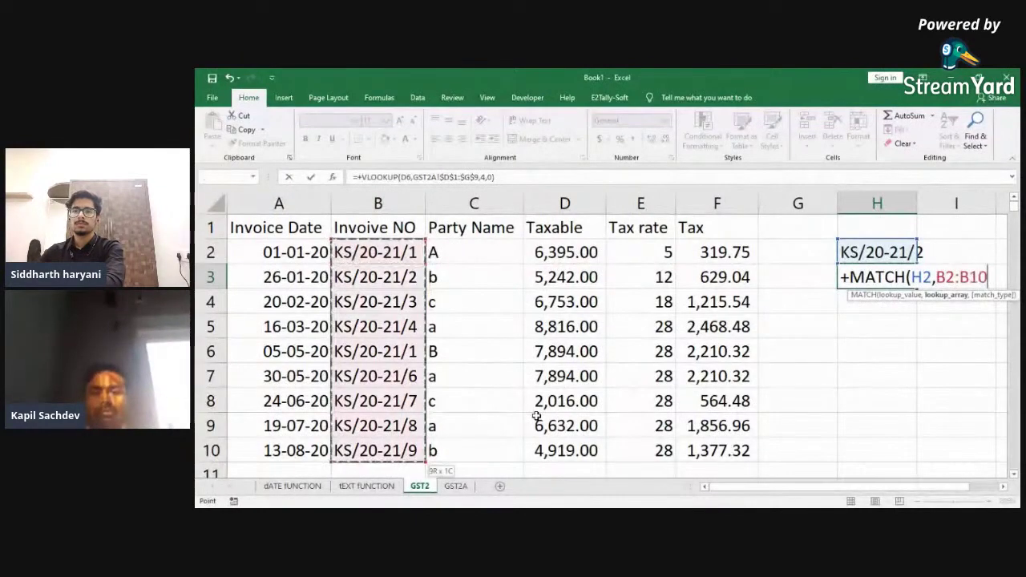
pyautogui.write(')')
pyautogui.press('Return')
pyautogui.press('Up')
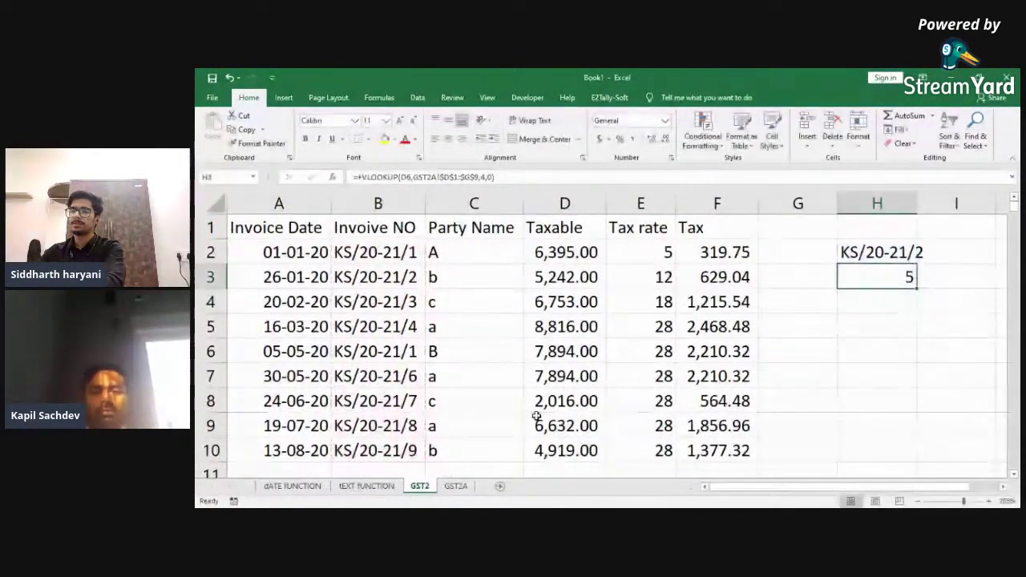
pyautogui.press('F2')
pyautogui.press('Escape')
pyautogui.press('F2')
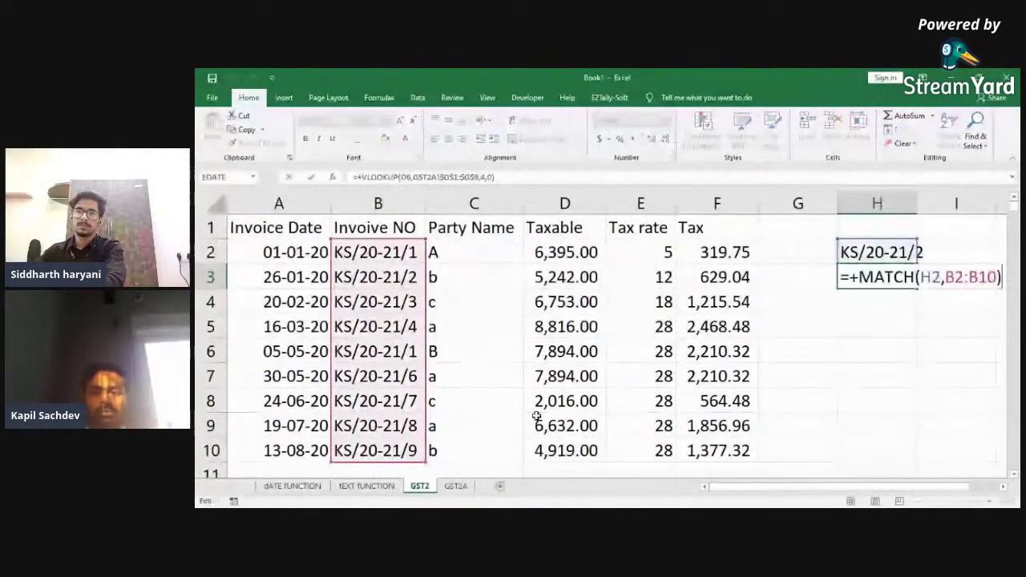
pyautogui.press('Left')
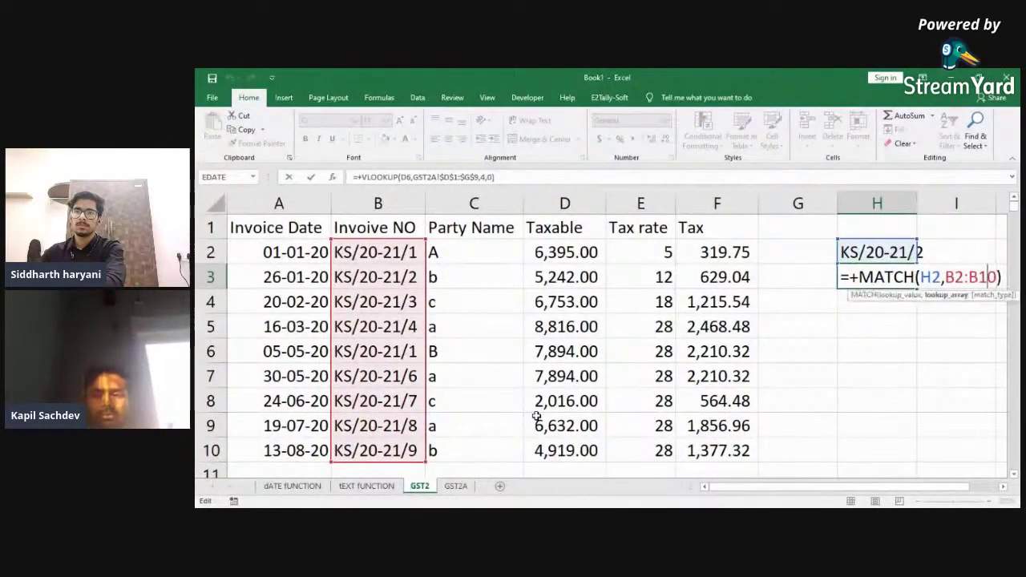
pyautogui.write(',')
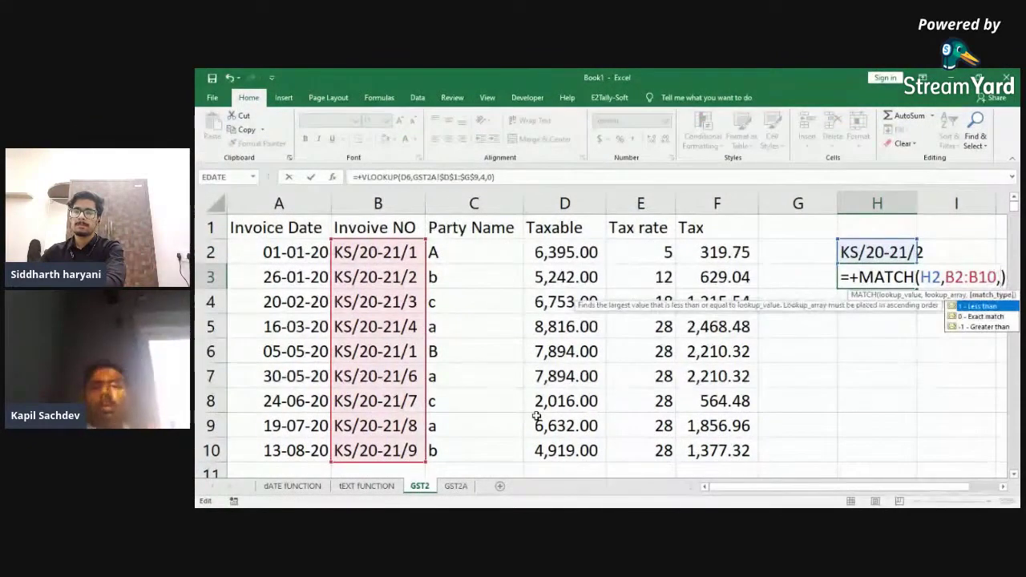
pyautogui.press('Down')
pyautogui.press('Return')
pyautogui.press('Up')
pyautogui.press('Up')
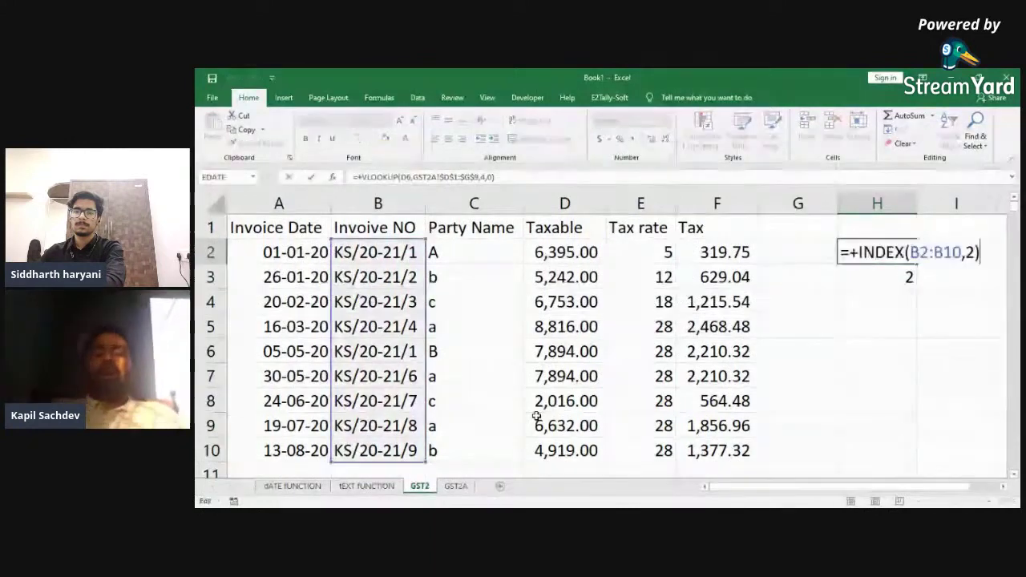
# Review H2's INDEX formula, then clear H2 and start a new INDEX formula.
pyautogui.press('F2')
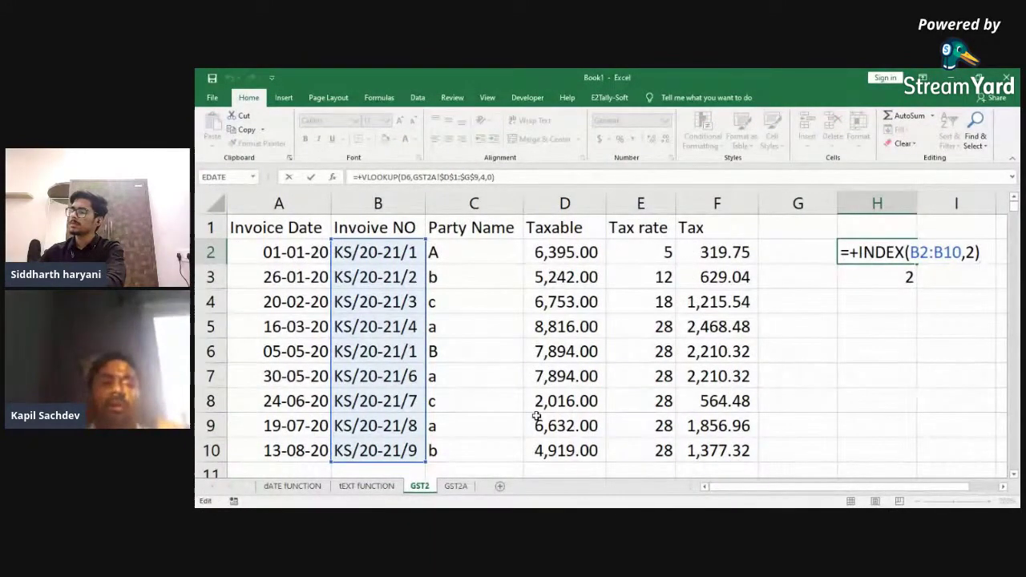
pyautogui.hotkey('shift', 'Tab')
pyautogui.press('Left')
pyautogui.press('Left')
pyautogui.press('Left')
pyautogui.press('Left')
pyautogui.hotkey('ctrl', 'shift', 'Down')
pyautogui.press('Right')
pyautogui.press('Right')
pyautogui.press('Right')
pyautogui.press('Right')
pyautogui.press('Right')
pyautogui.press('Right')
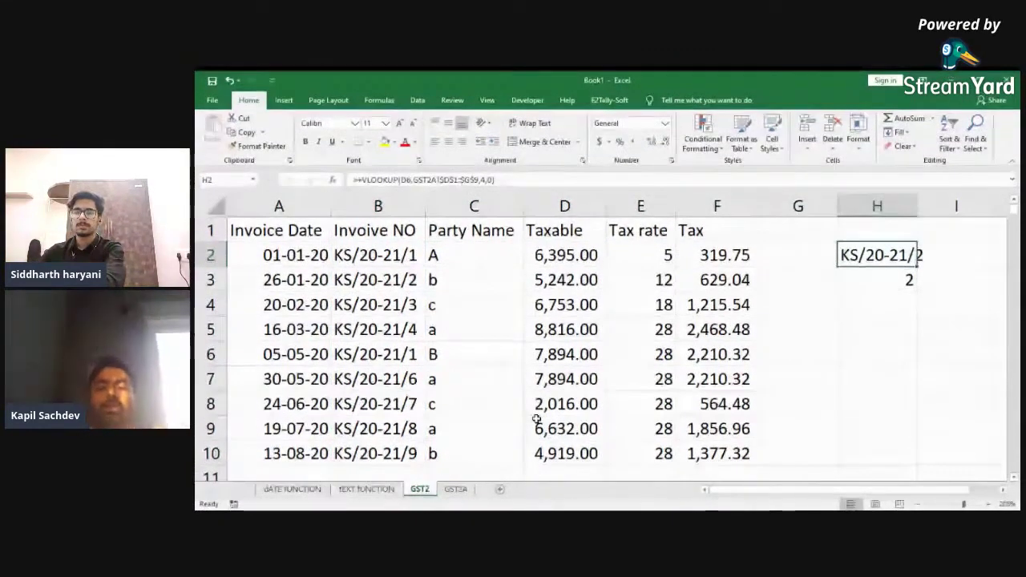
pyautogui.press('F2')
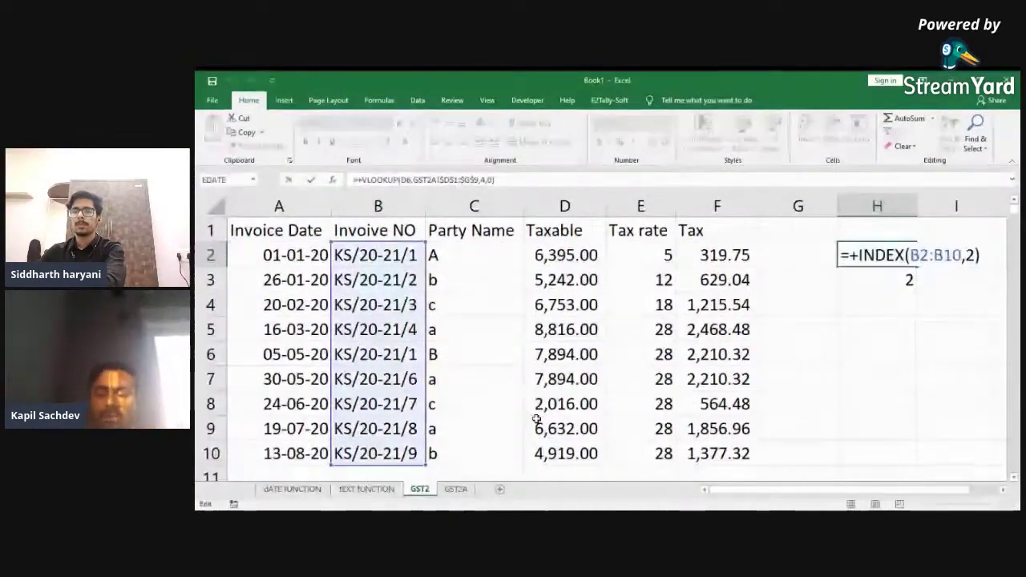
pyautogui.hotkey('ctrl', 'Return')
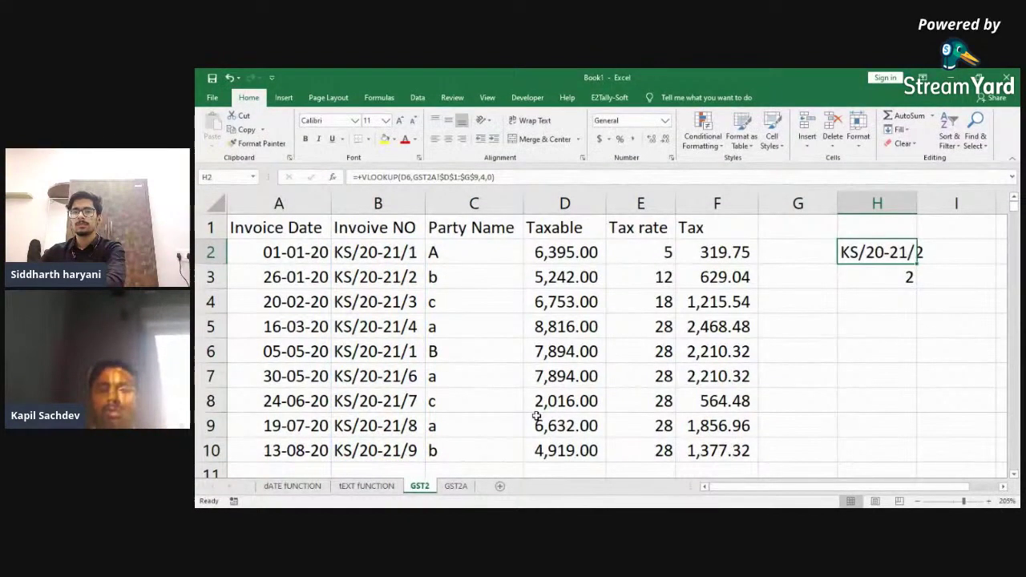
pyautogui.press('Delete')
pyautogui.write('+')
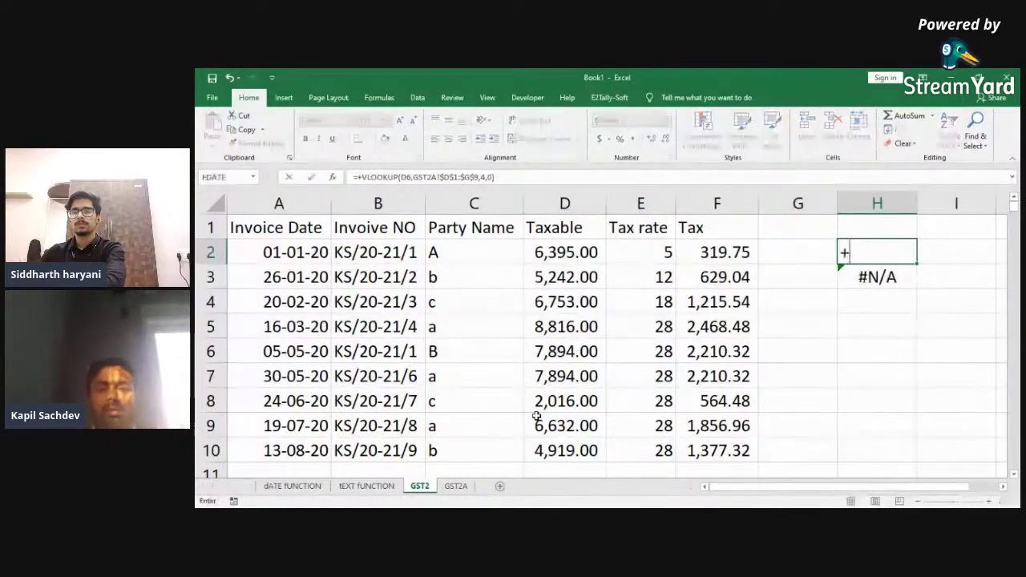
pyautogui.write('IN')
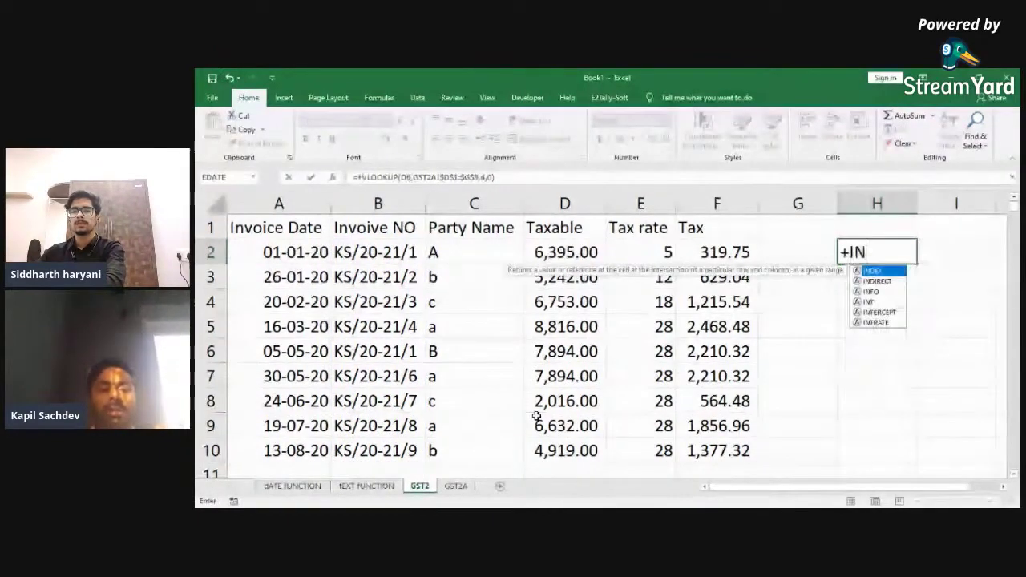
pyautogui.write('DEX(G2')
# Finish H2 as an INDEX over B2:B10 returning invoice KS/20-21/3.
pyautogui.press('Left')
pyautogui.press('Left')
pyautogui.press('Left')
pyautogui.hotkey('ctrl', 'shift', 'Down')
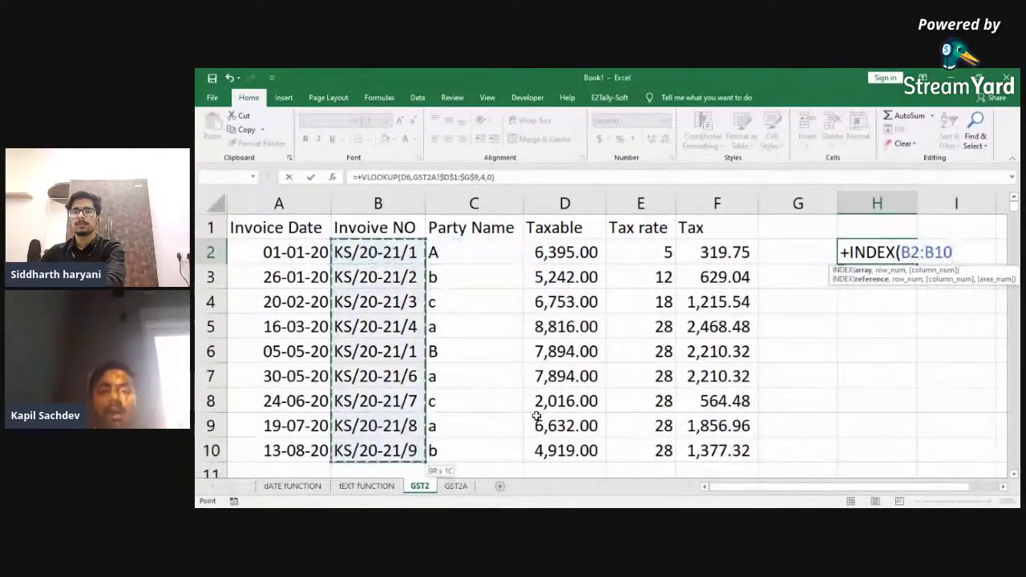
pyautogui.write(',0')
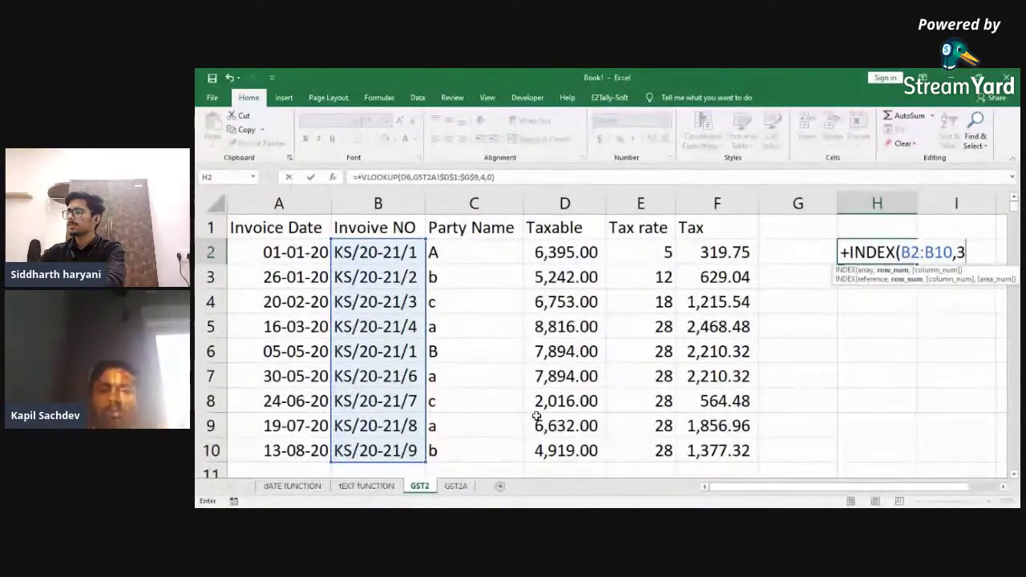
pyautogui.write(')')
pyautogui.press('Return')
pyautogui.press('Up')
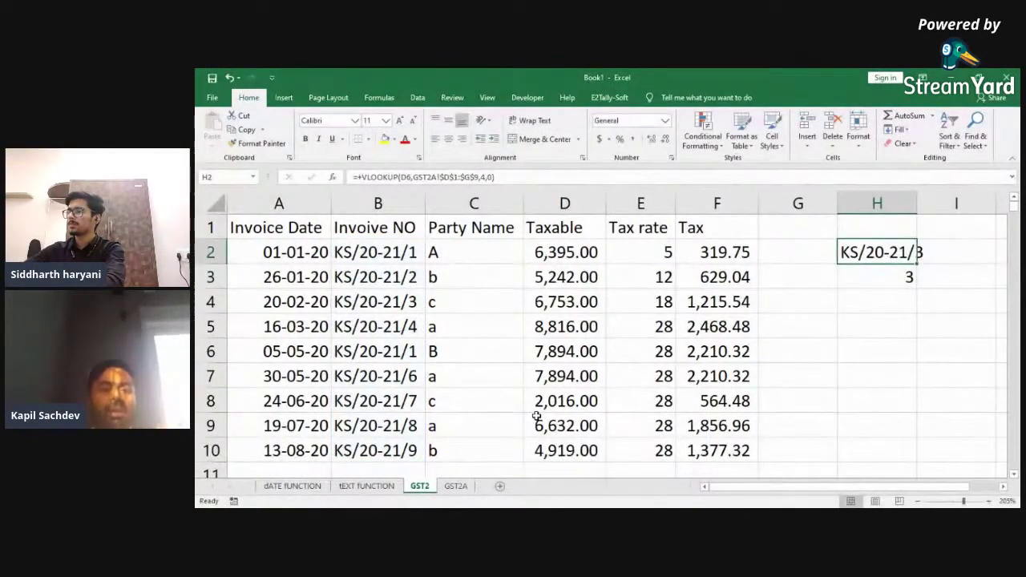
pyautogui.press('F2')
pyautogui.press('Escape')
# Move to I2, abandoning a first attempt at an INDEX entry there.
pyautogui.press('Left')
pyautogui.press('Left')
pyautogui.press('Left')
pyautogui.press('Left')
pyautogui.press('Left')
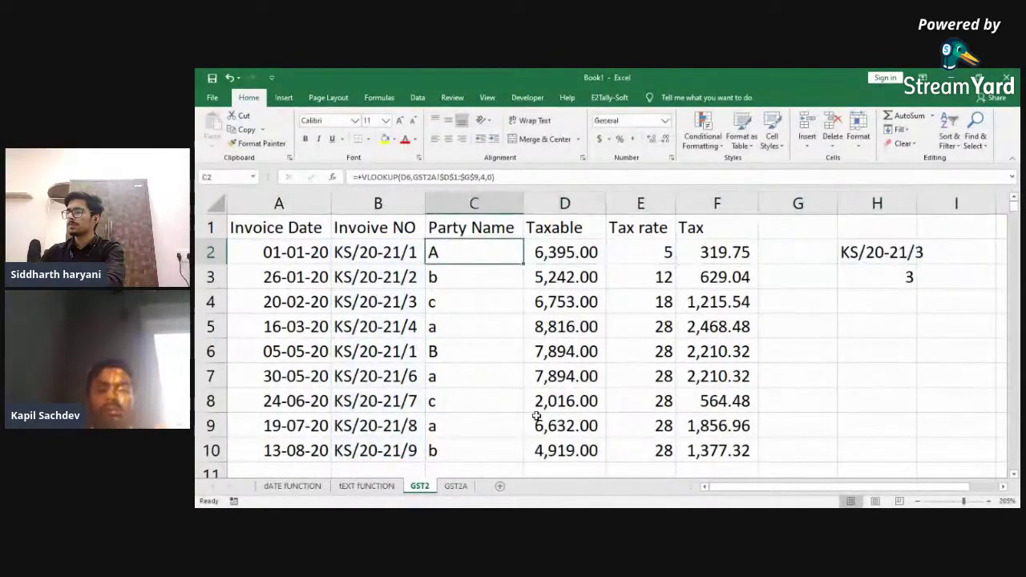
pyautogui.press('Down')
pyautogui.press('Left')
pyautogui.press('Down')
pyautogui.press('Right')
pyautogui.press('Right')
pyautogui.press('Right')
pyautogui.press('Right')
pyautogui.press('Right')
pyautogui.press('Up')
pyautogui.press('Right')
pyautogui.press('Up')
pyautogui.press('Right')
pyautogui.write('+IN')
pyautogui.press('Escape')
pyautogui.press('Right')
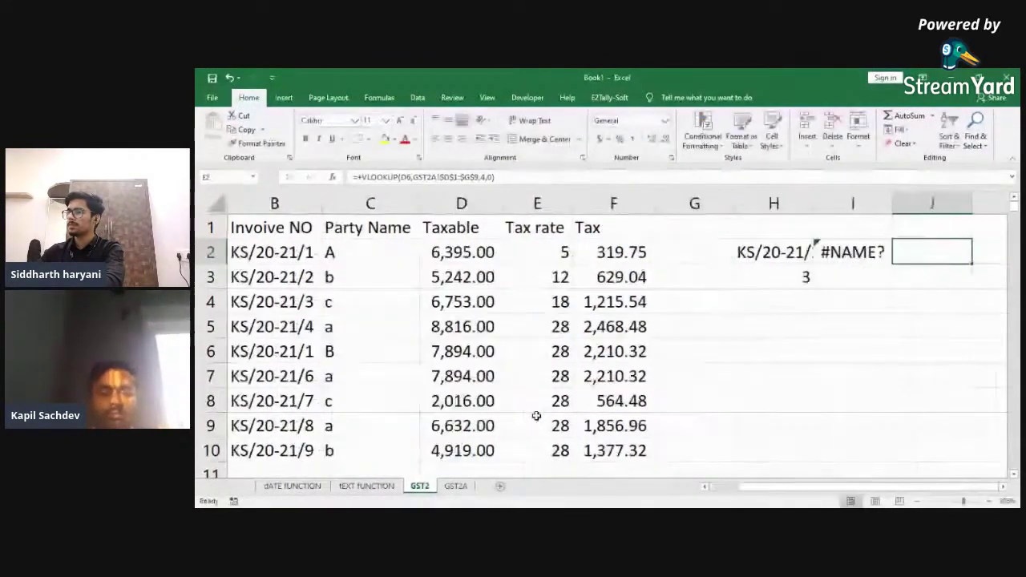
pyautogui.press('Left')
# Enter an INDEX over C2:C10 in I2 that returns the party name 'a'.
pyautogui.write('+in')
pyautogui.press('Tab')
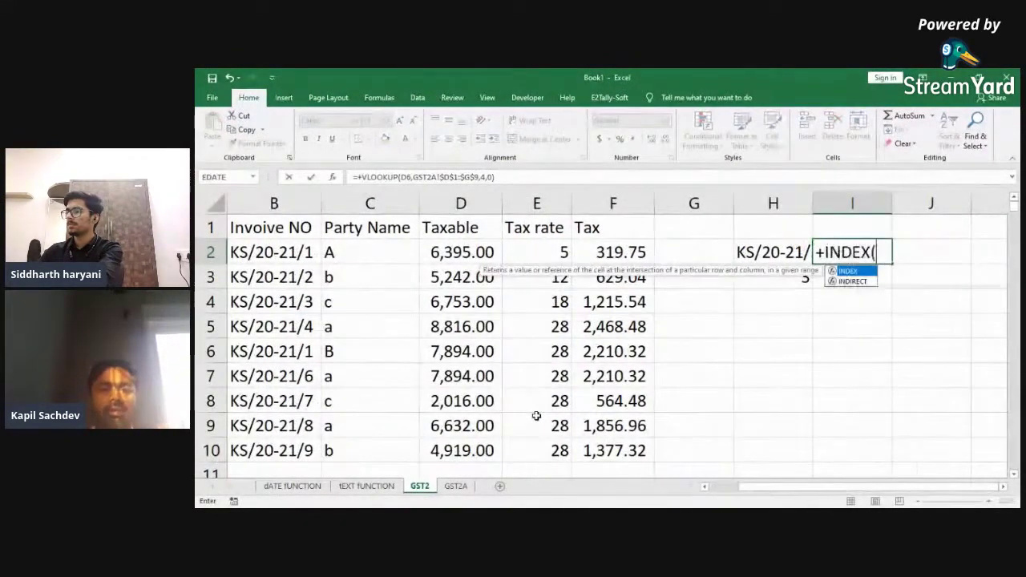
pyautogui.press('Left')
pyautogui.press('Left')
pyautogui.press('Left')
pyautogui.press('Left')
pyautogui.press('Left')
pyautogui.press('Left')
pyautogui.press('Right')
pyautogui.press('Right')
pyautogui.press('Right')
pyautogui.press('Left')
pyautogui.press('Left')
pyautogui.hotkey('ctrl', 'shift', 'Down')
pyautogui.write(',')
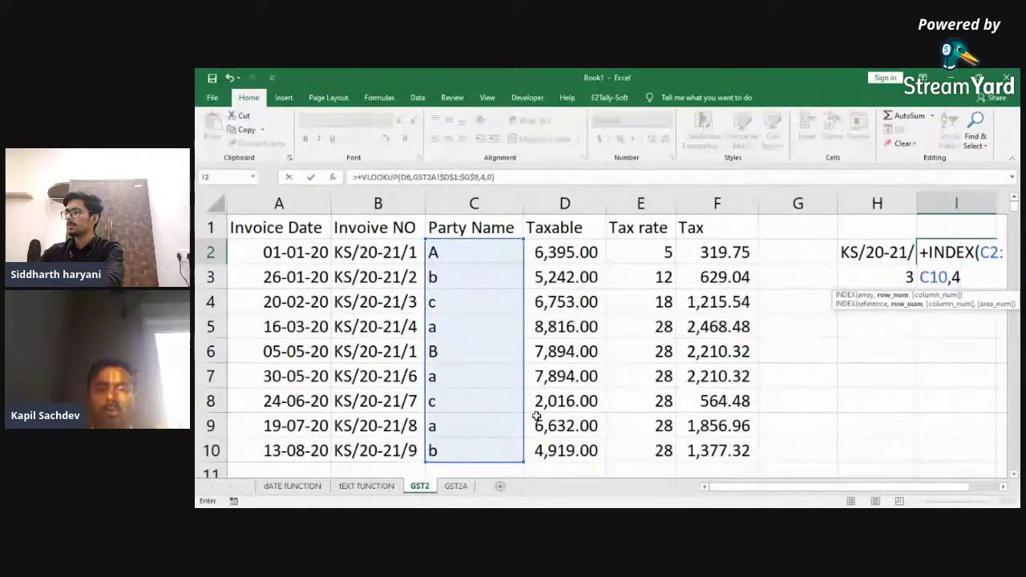
pyautogui.press('Return')
pyautogui.press('Up')
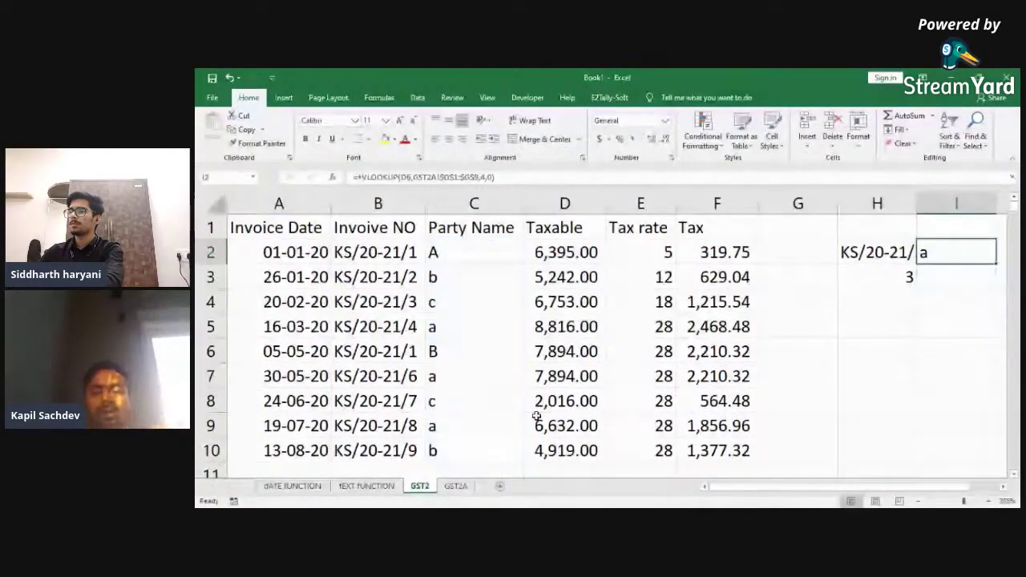
pyautogui.press('F2')
pyautogui.hotkey('ctrl', 'Return')
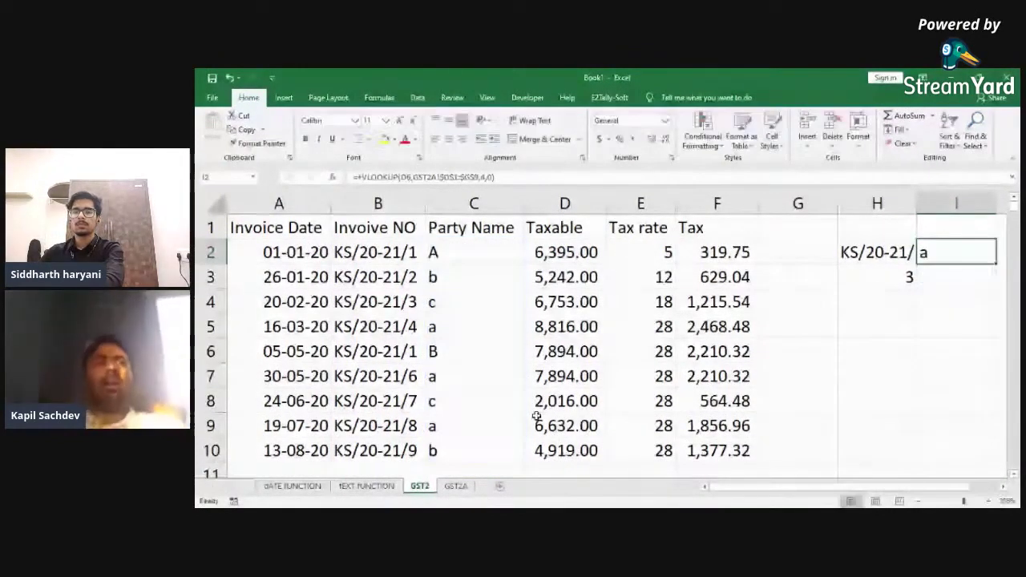
pyautogui.press('F2')
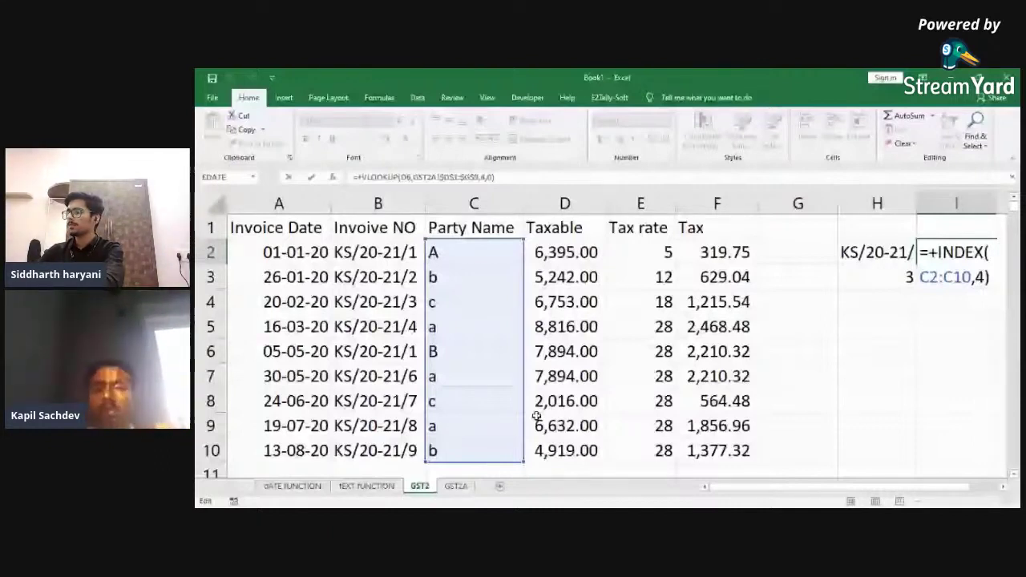
pyautogui.press('Return')
# Autofit columns H and I to fit their contents.
pyautogui.press('Up')
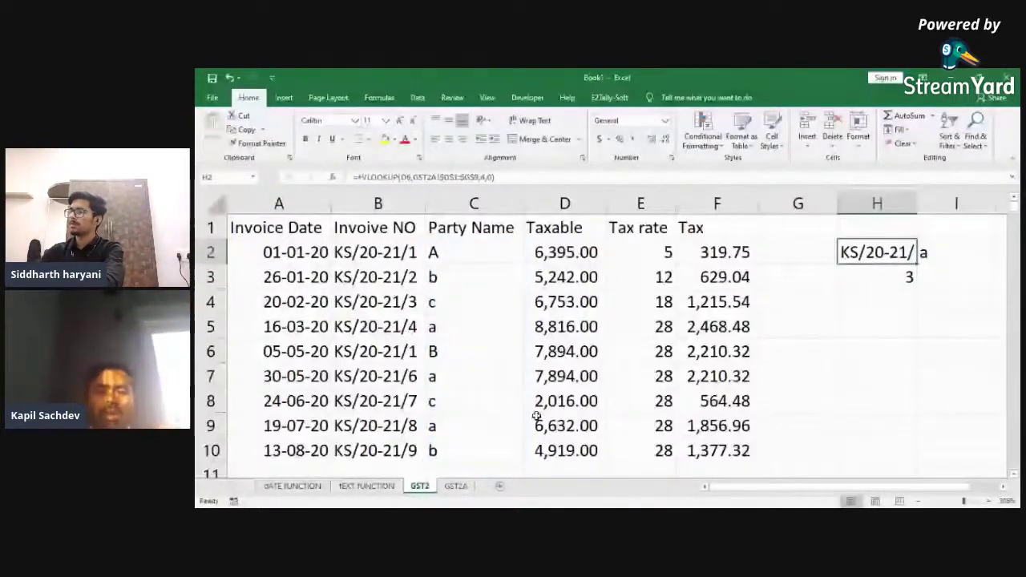
pyautogui.hotkey('shift', 'Right')
pyautogui.hotkey('ctrl', 'space')
pyautogui.hotkey('alt', 'o')
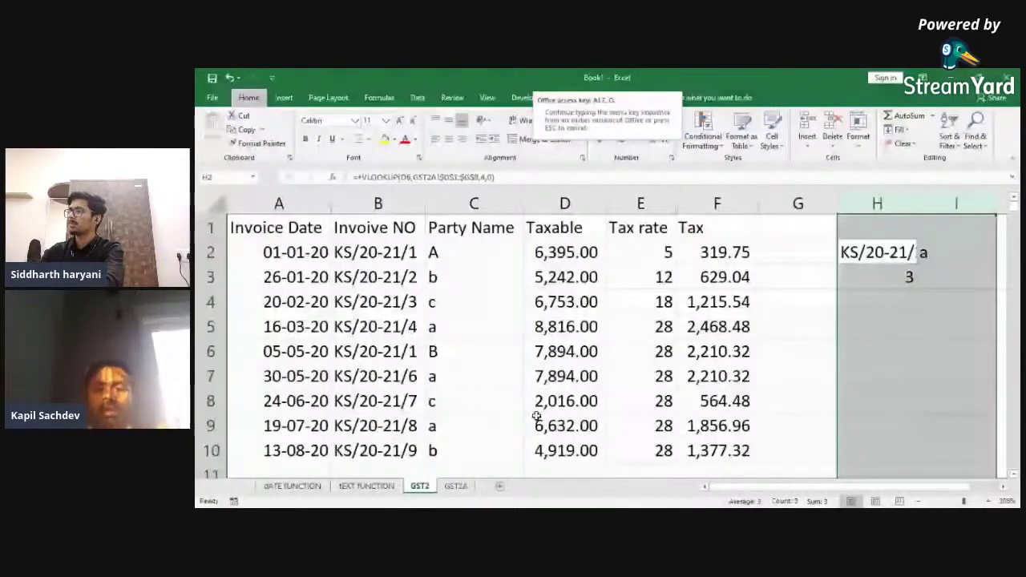
pyautogui.press('c')
pyautogui.press('a')
pyautogui.press('Down')
# Enter =+MATCH(H2,B2:B10,0) in H3, which returns 3.
pyautogui.write('+MATCH(')
pyautogui.press('Up')
pyautogui.write(',')
pyautogui.press('Left')
pyautogui.press('Left')
pyautogui.press('Left')
pyautogui.press('Left')
pyautogui.press('Up')
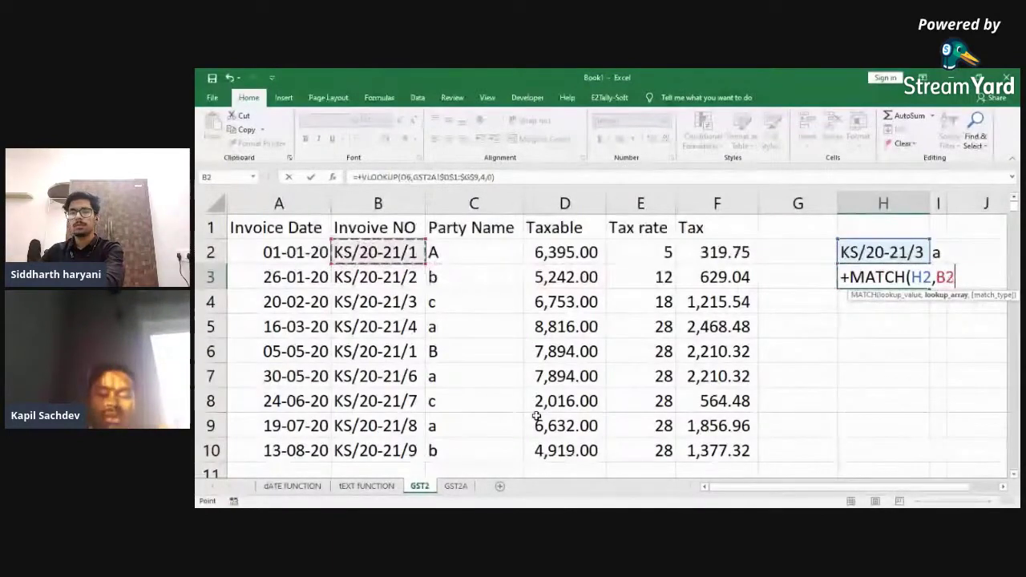
pyautogui.hotkey('ctrl', 'shift', 'Down')
pyautogui.write(',0)')
pyautogui.press('Return')
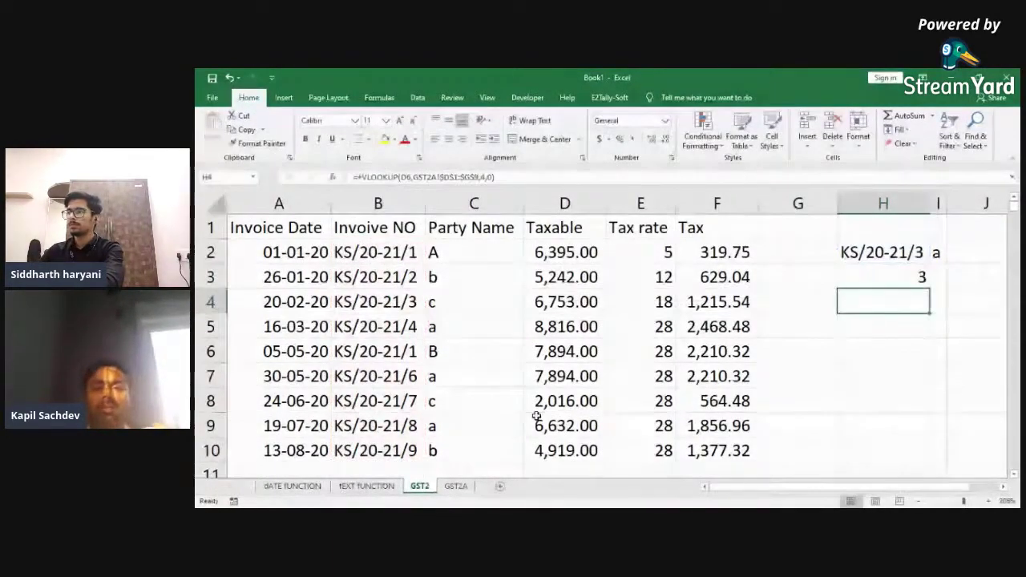
pyautogui.press('Up')
pyautogui.press('F2')
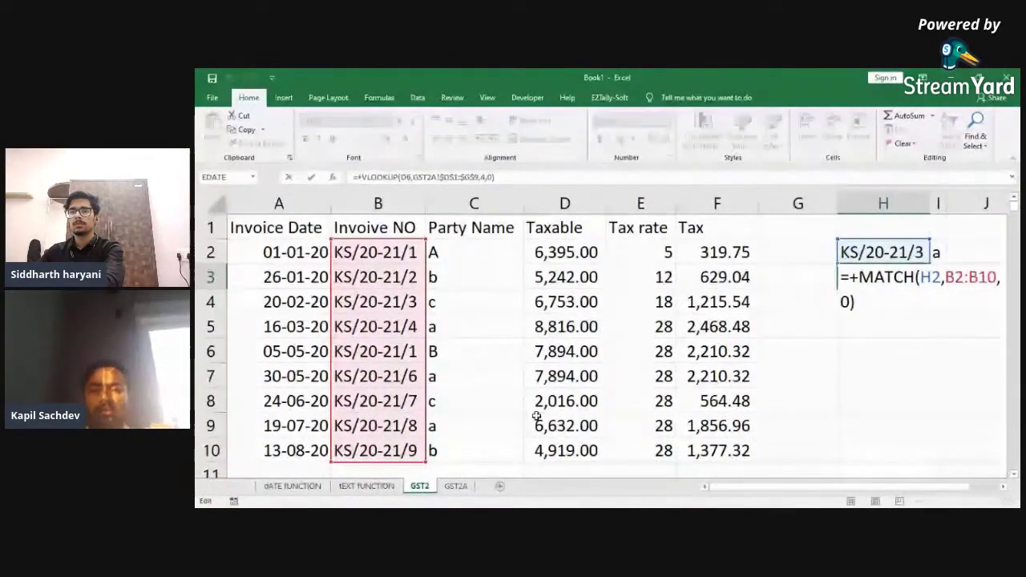
pyautogui.press('Escape')
# Copy H3's MATCH formula to I3, where it matches I2 in C2:C10 and returns 1.
pyautogui.hotkey('ctrl', 'c')
pyautogui.press('Right')
pyautogui.hotkey('ctrl', 'v')
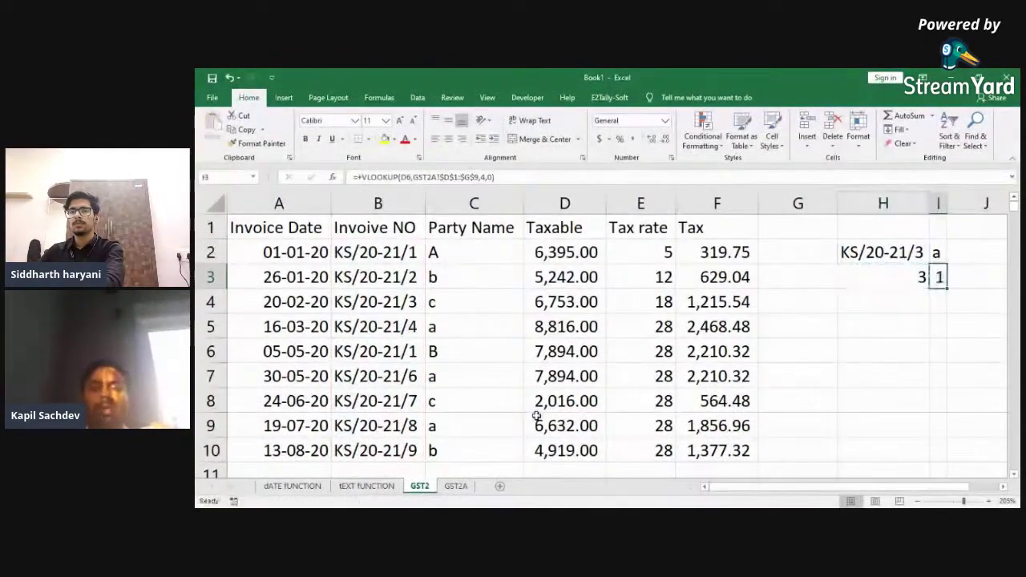
pyautogui.press('F2')
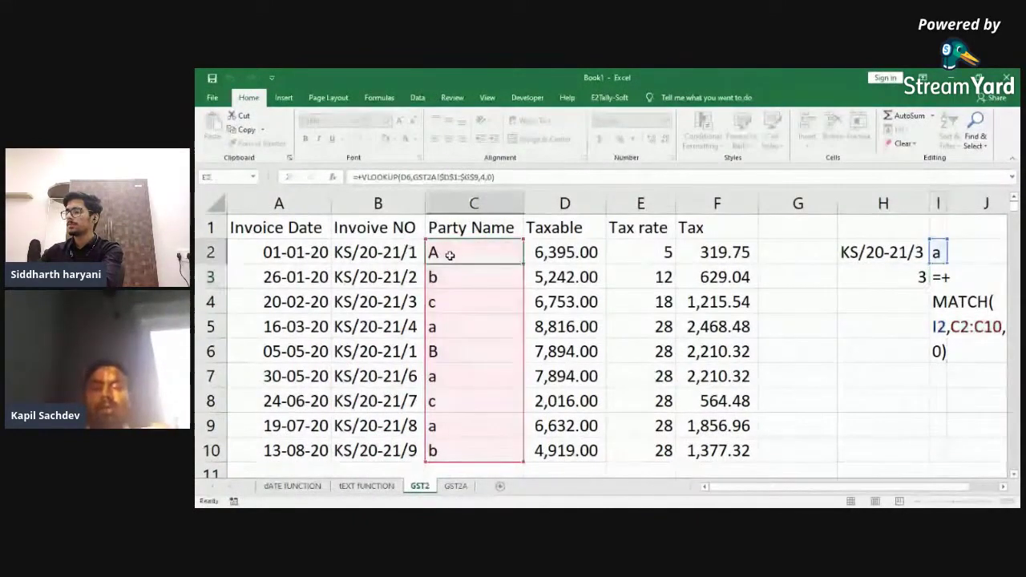
pyautogui.press('Escape')
# Inspect the =+INDEX(B2:B10,3) formula in H2.
pyautogui.press('Right')
pyautogui.press('Right')
pyautogui.press('Right')
pyautogui.press('Right')
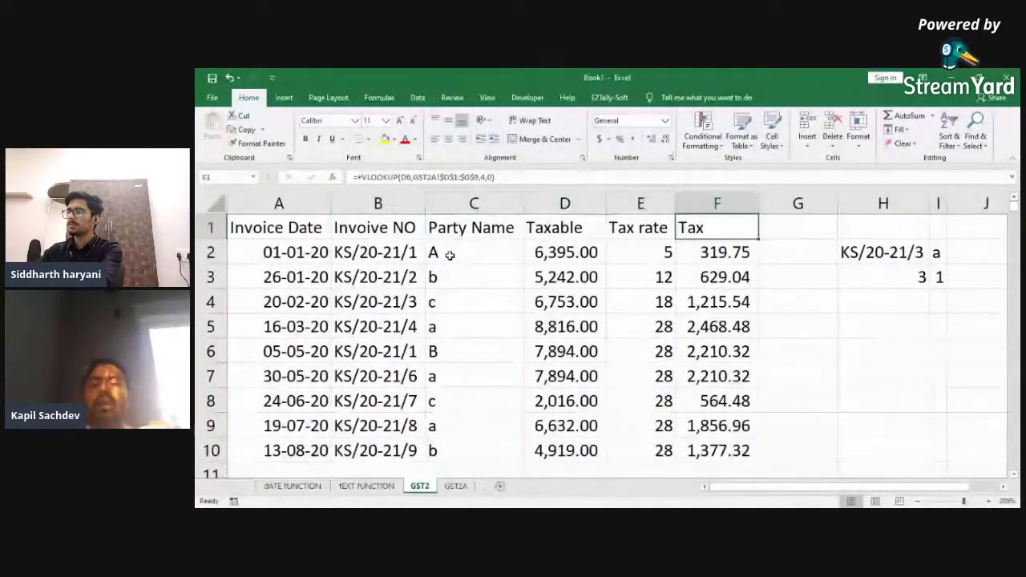
pyautogui.press('Down')
pyautogui.press('Right')
pyautogui.press('Right')
pyautogui.press('F2')
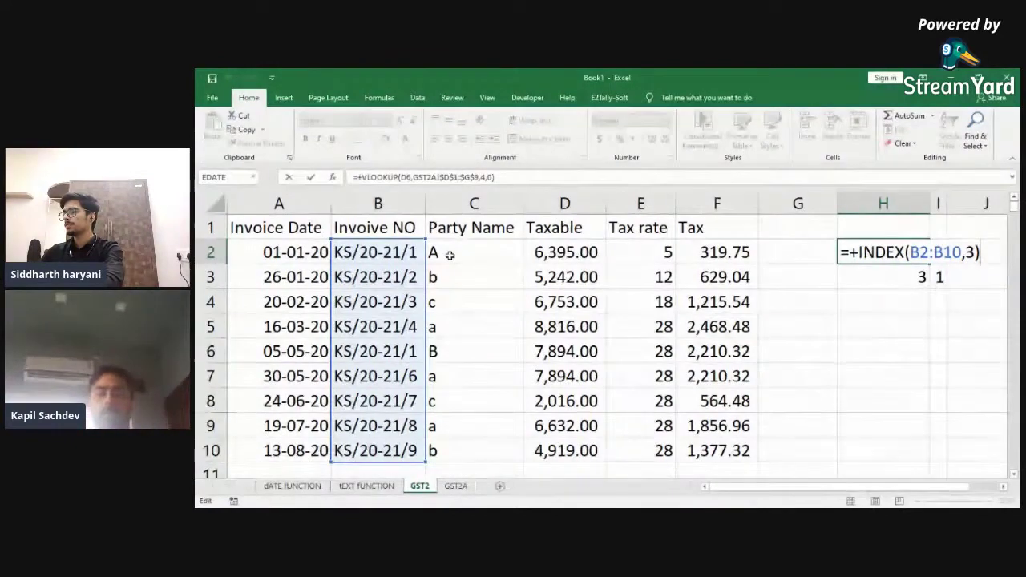
# Clear the demo results in H2:I3.
pyautogui.press('Tab')
pyautogui.hotkey('shift', 'Tab')
pyautogui.hotkey('shift', 'Right')
pyautogui.hotkey('shift', 'Down')
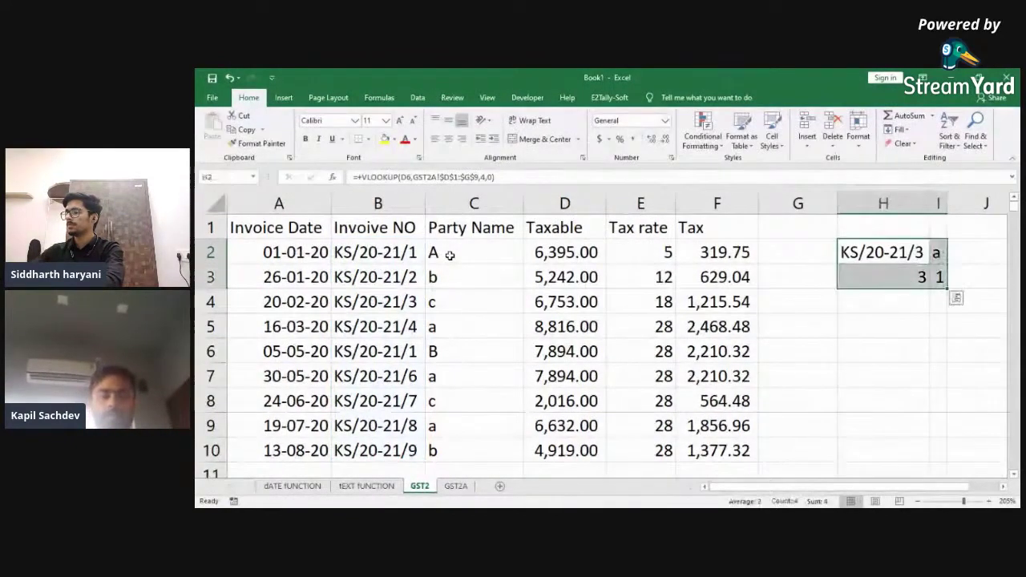
pyautogui.press('Delete')
# Compare the GST2A and GST2 sheets, then start a VLOOKUP in G2 with B2 as lookup value.
pyautogui.press('Left')
pyautogui.press('Left')
pyautogui.hotkey('ctrl', 'pagedown')
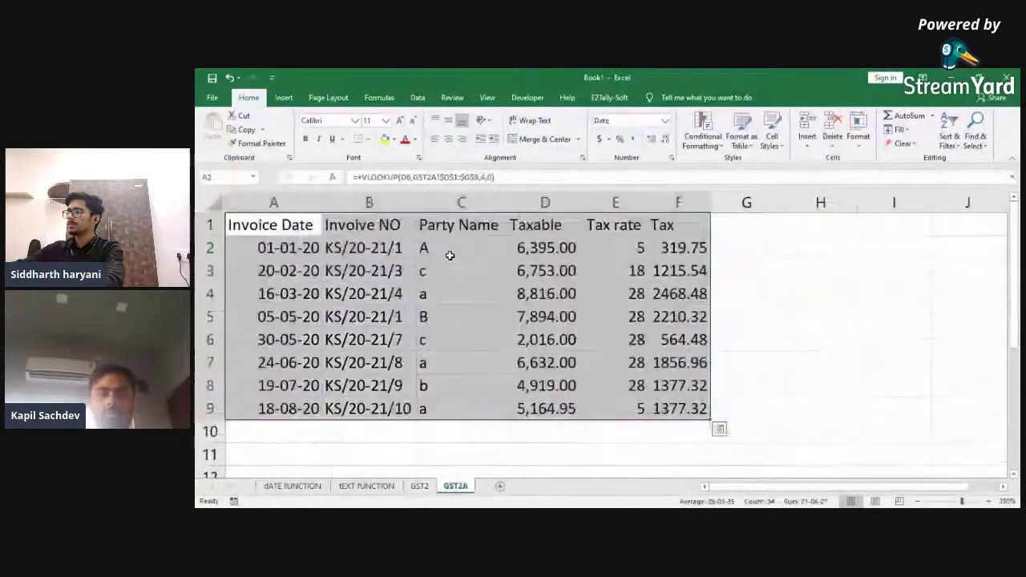
pyautogui.hotkey('ctrl', 'pageup')
pyautogui.hotkey('ctrl', 'pagedown')
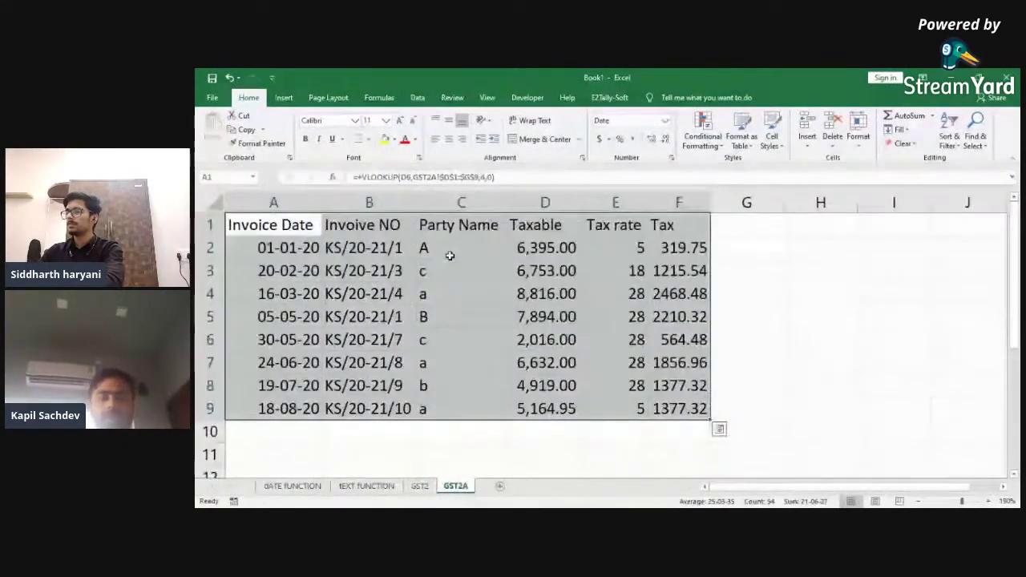
pyautogui.hotkey('ctrl', 'pageup')
pyautogui.press('Right')
pyautogui.write('vlookup(')
pyautogui.press('Left')
pyautogui.press('Left')
pyautogui.press('Left')
pyautogui.press('Left')
pyautogui.press('Left')
pyautogui.write(',')
# Take GST2A!B1:F9 as the table array, then abandon the unfinished formula.
pyautogui.hotkey('ctrl', 'pagedown')
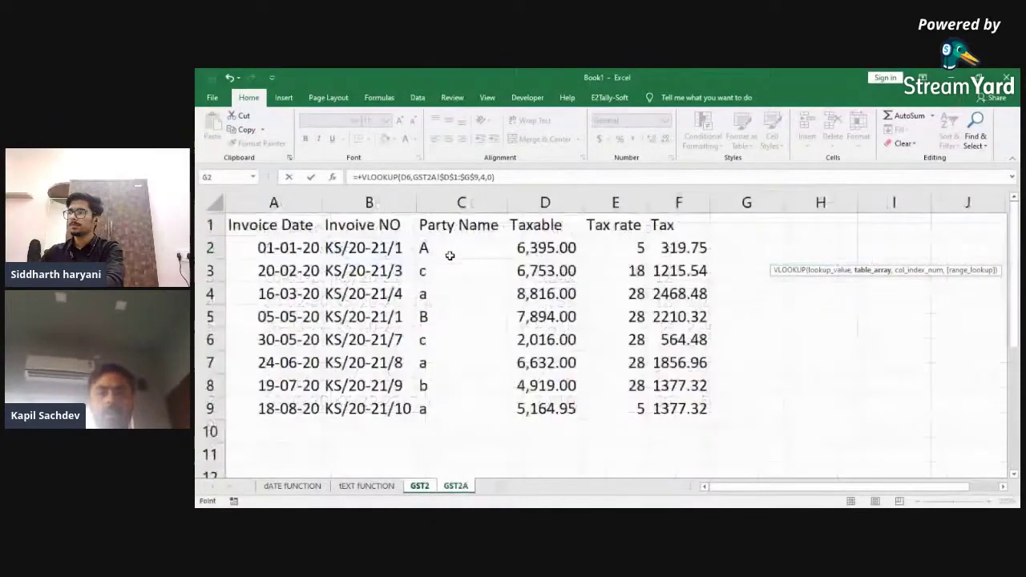
pyautogui.press('Up')
pyautogui.hotkey('shift', 'Right')
pyautogui.hotkey('ctrl', 'shift', 'Right')
pyautogui.hotkey('ctrl', 'shift', 'Down')
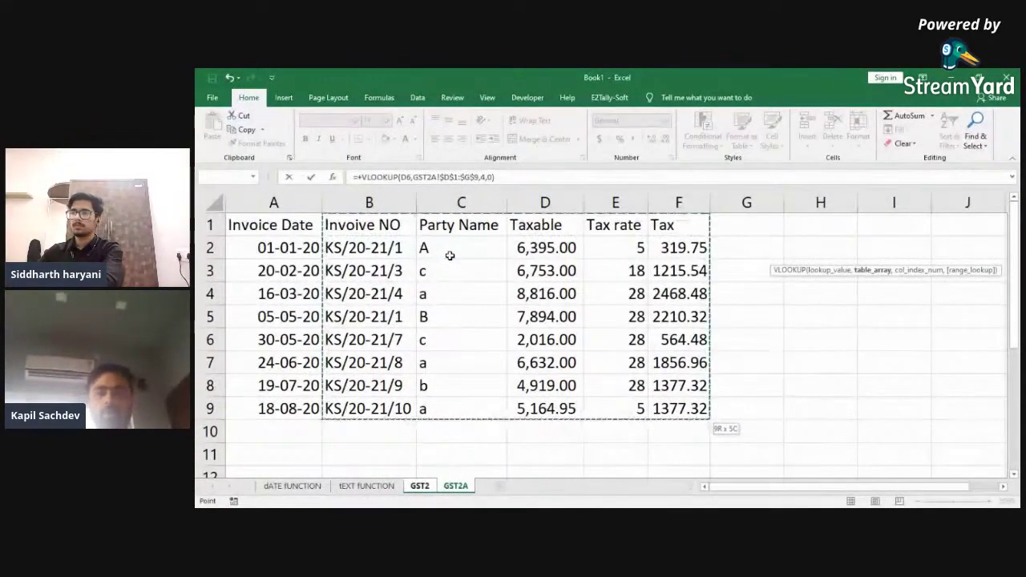
pyautogui.write(',')
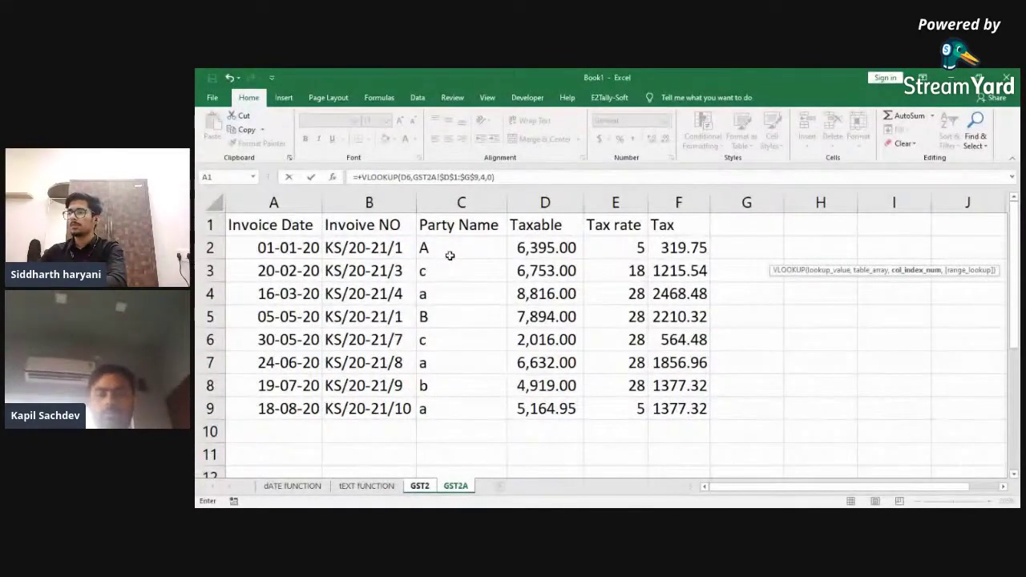
pyautogui.press('Escape')
# Enter =+VLOOKUP(B2,GST2A!B1:F9,5,0) in G2 to fetch the Tax, 319.75.
pyautogui.write('+v')
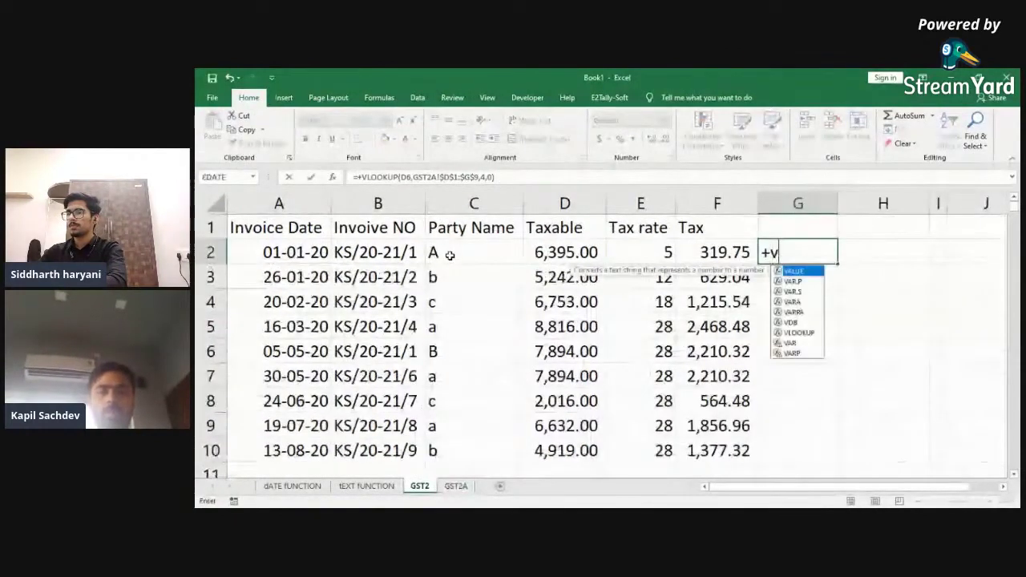
pyautogui.write('l')
pyautogui.press('Tab')
pyautogui.press('Left')
pyautogui.press('Left')
pyautogui.press('Left')
pyautogui.press('Left')
pyautogui.press('Left')
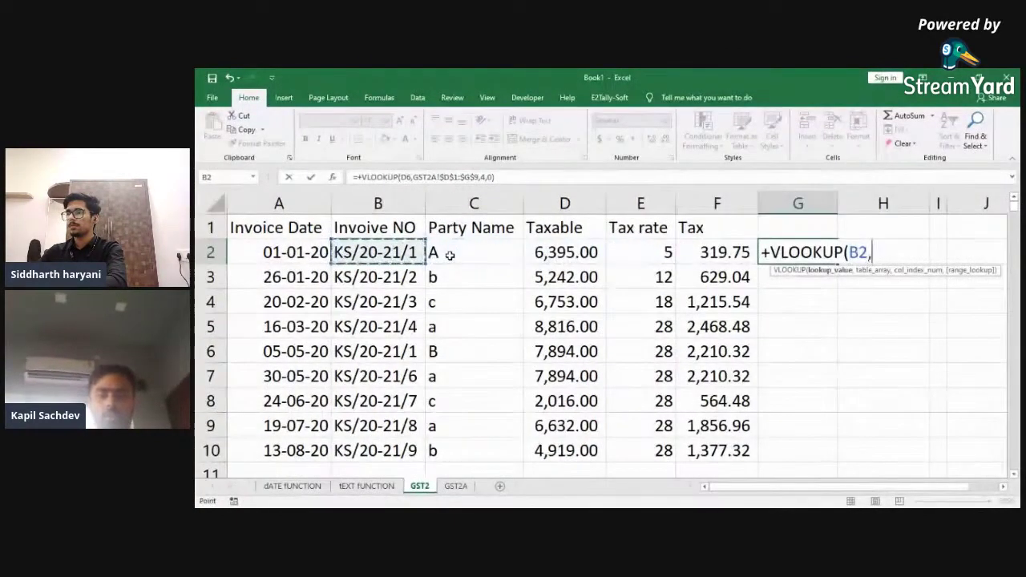
pyautogui.hotkey('ctrl', 'pagedown')
pyautogui.press('Right')
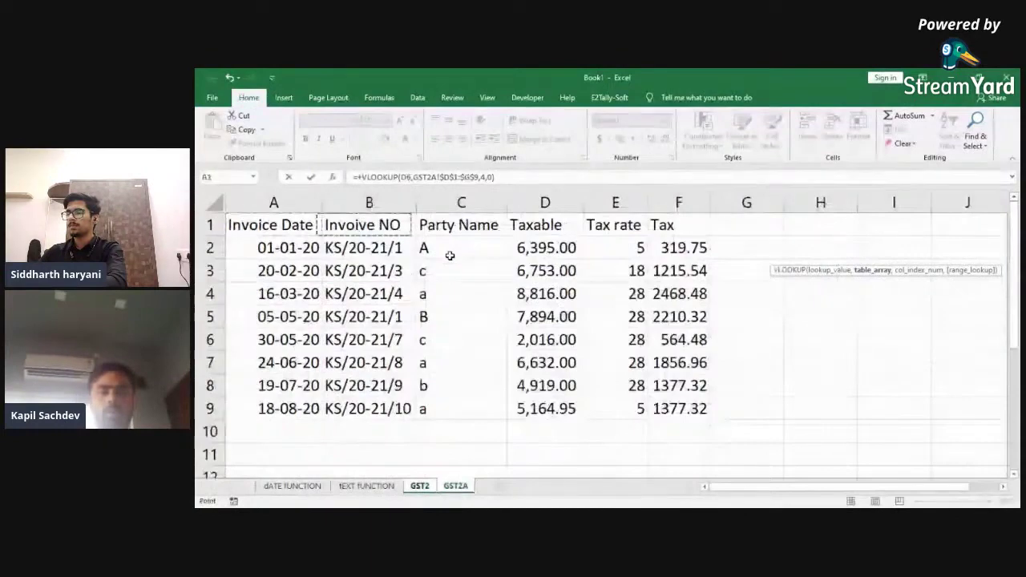
pyautogui.hotkey('ctrl', 'shift', 'Right')
pyautogui.hotkey('ctrl', 'shift', 'Down')
pyautogui.write(',')
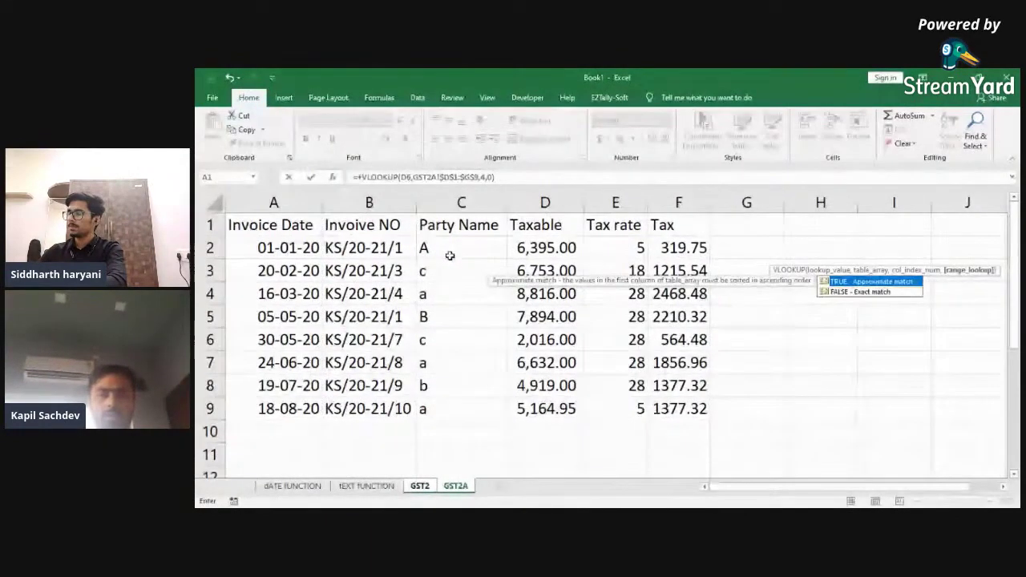
pyautogui.write('0')
pyautogui.press('Return')
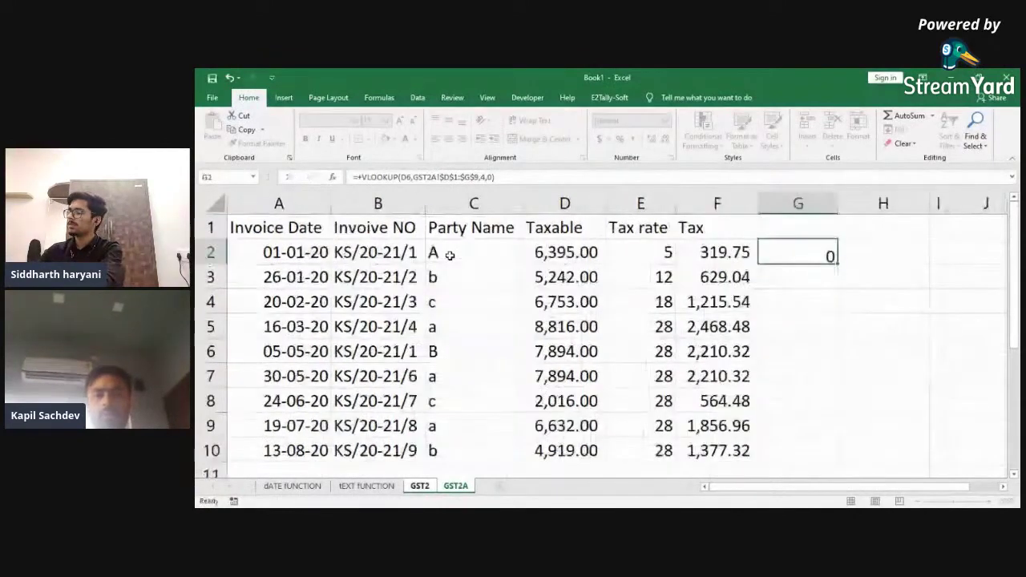
pyautogui.press('F2')
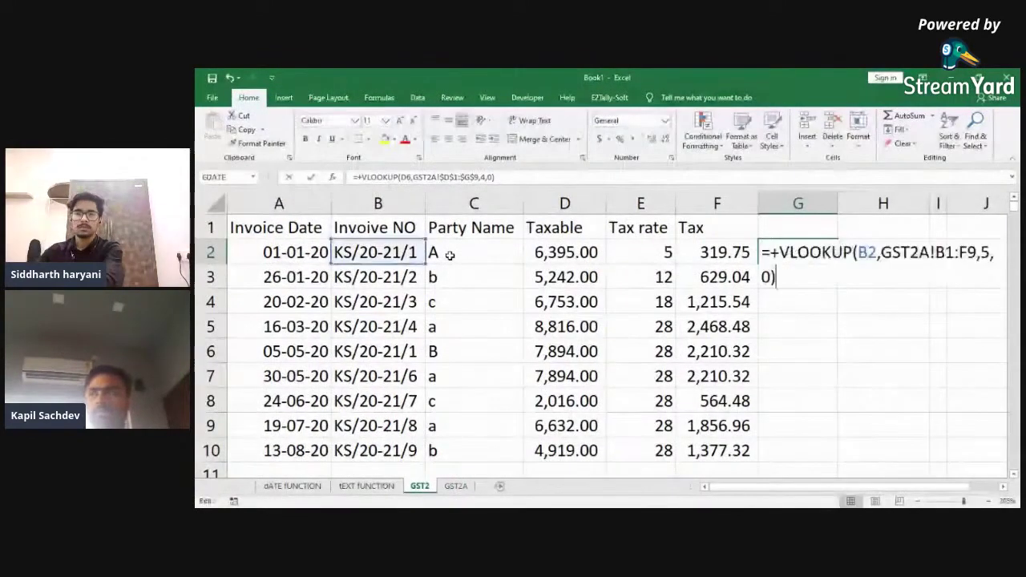
pyautogui.press('Escape')
pyautogui.press('F2')
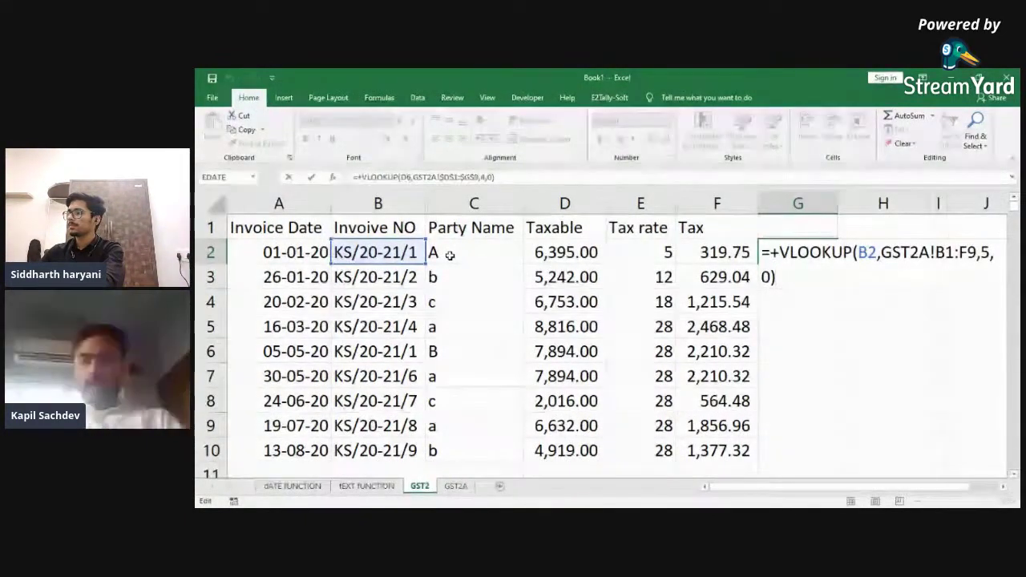
pyautogui.press('Return')
# Compare G2's result with the Tax in F2 and the GST2A table.
pyautogui.press('Up')
pyautogui.press('Left')
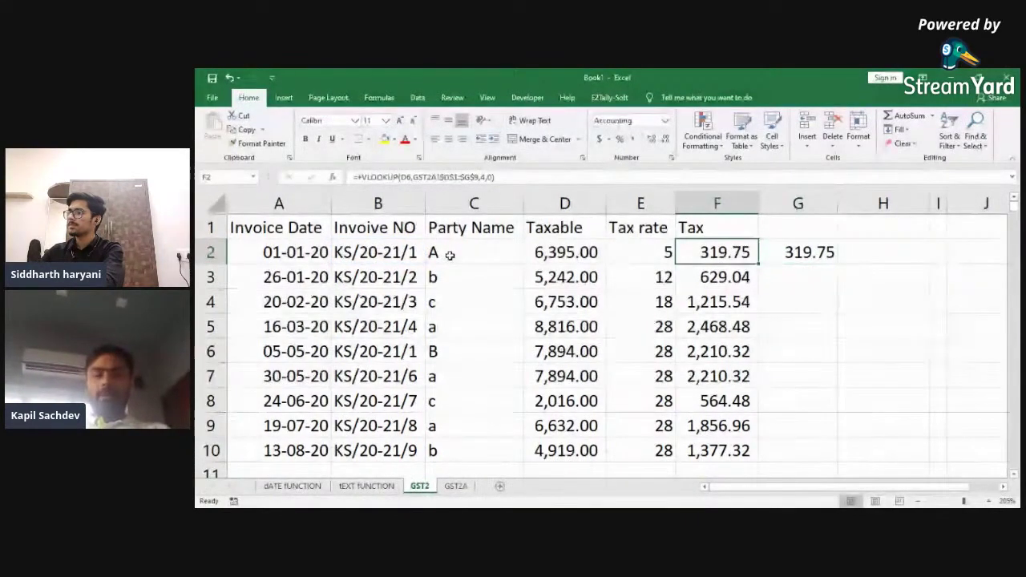
pyautogui.hotkey('ctrl', 'pagedown')
pyautogui.hotkey('ctrl', 'pageup')
pyautogui.press('Left')
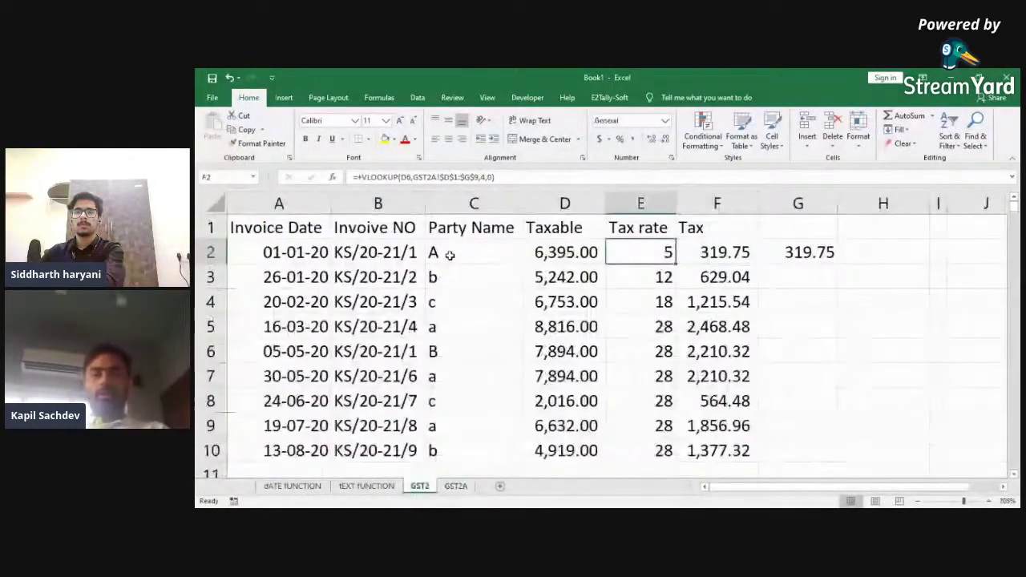
pyautogui.press('Right')
pyautogui.press('Right')
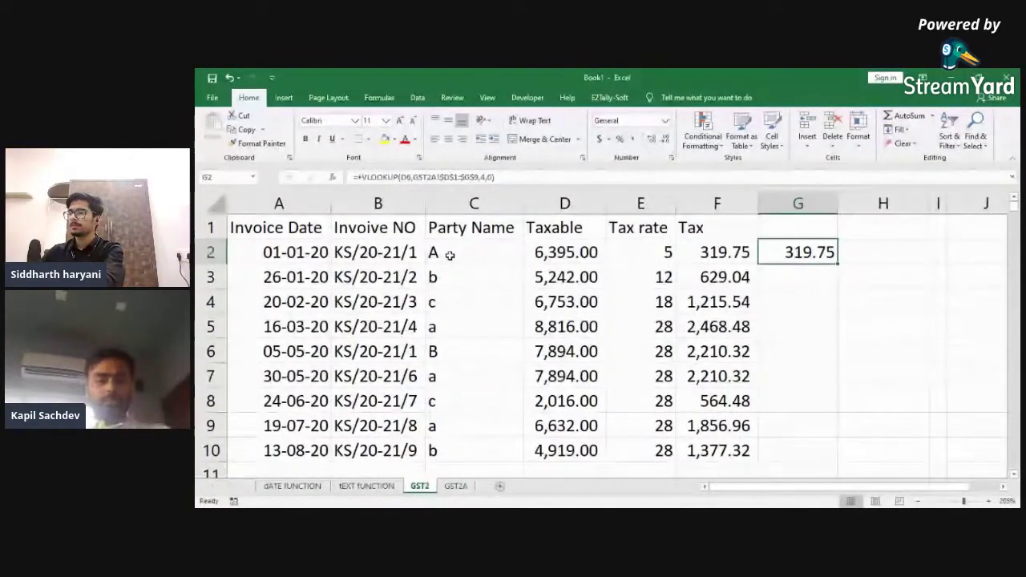
# Enter a VLOOKUP in G2 fetching invoice B2's tax rate from GST2A!B2:F9.
pyautogui.write('+tac')
pyautogui.press('BackSpace')
pyautogui.press('BackSpace')
pyautogui.press('BackSpace')
pyautogui.write('vl')
pyautogui.press('Tab')
pyautogui.press('Left')
pyautogui.press('Left')
pyautogui.press('Left')
pyautogui.press('Left')
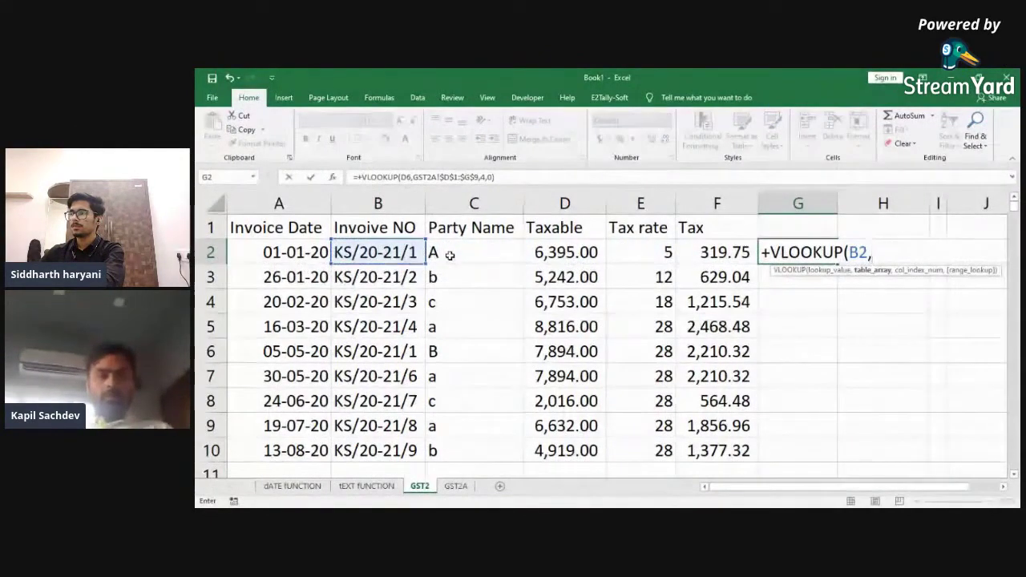
pyautogui.hotkey('ctrl', 'pagedown')
pyautogui.press('Right')
pyautogui.press('Down')
pyautogui.hotkey('shift', 'Right')
pyautogui.hotkey('shift', 'Right')
pyautogui.hotkey('shift', 'Right')
pyautogui.hotkey('shift', 'Right')
pyautogui.hotkey('ctrl', 'shift', 'Down')
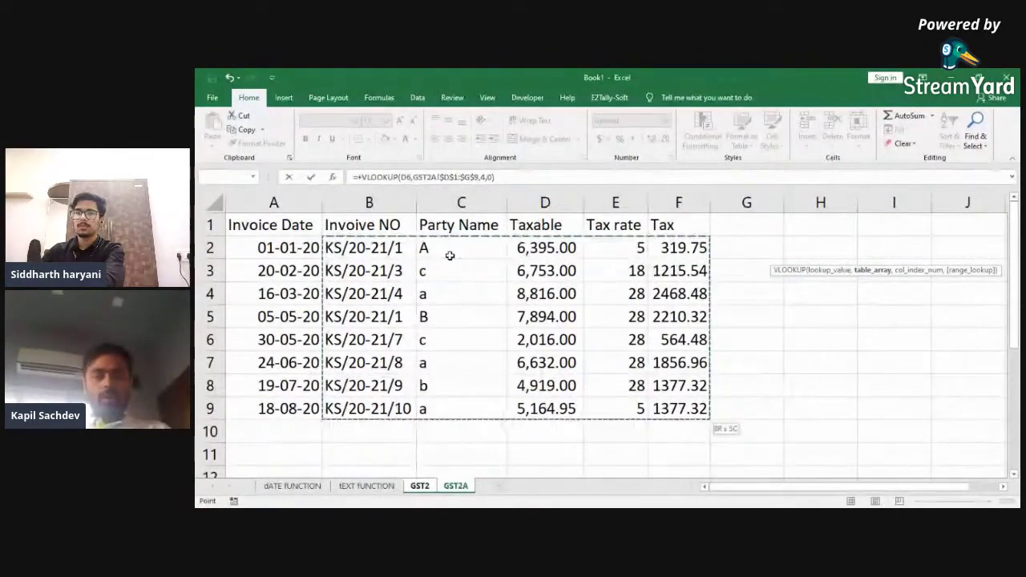
pyautogui.write(',')
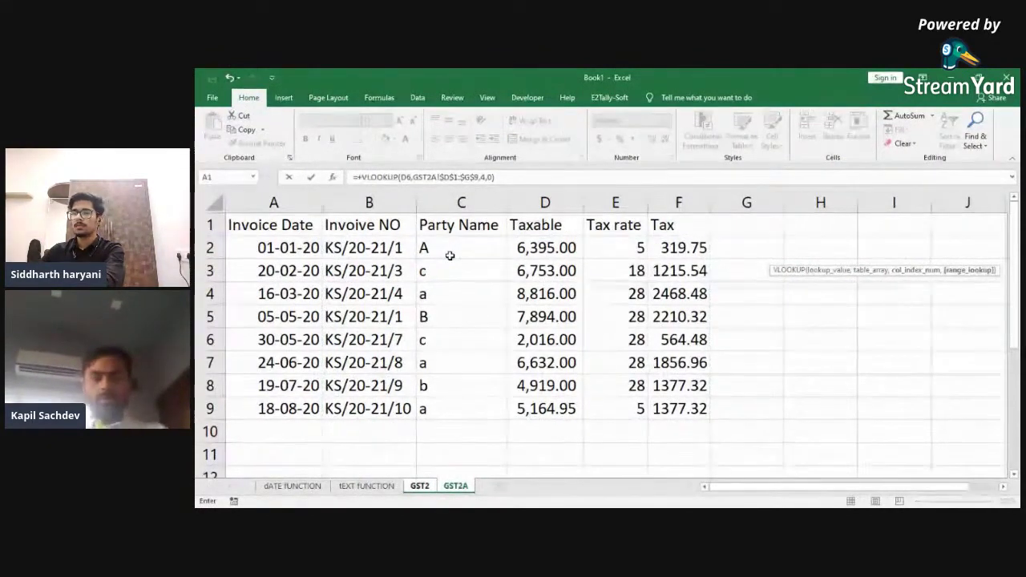
pyautogui.write('5,')
pyautogui.press('Return')
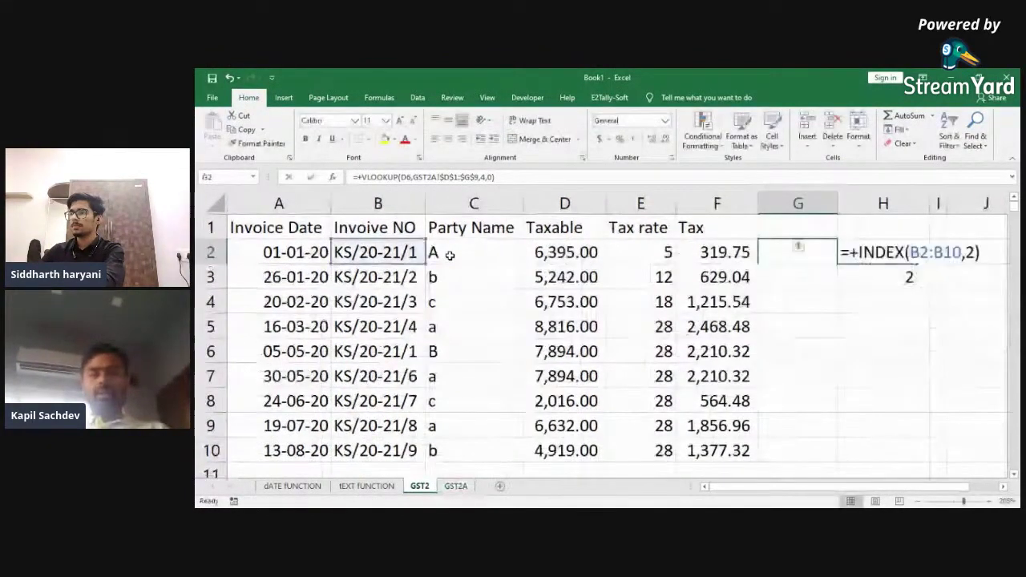
# Fill the G2 lookup formula down to G10.
pyautogui.press('Left')
pyautogui.hotkey('ctrl', 'Down')
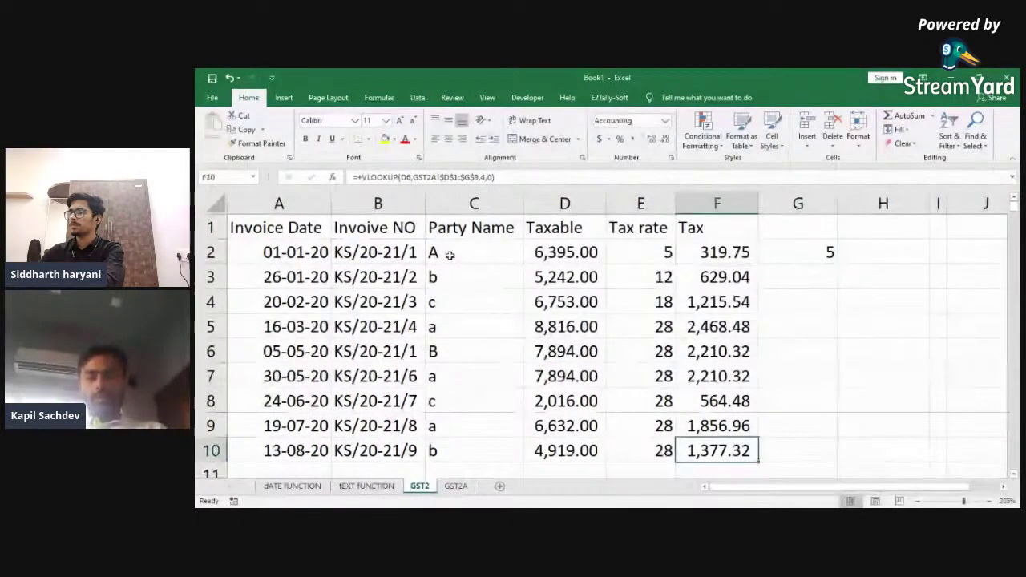
pyautogui.press('Right')
pyautogui.hotkey('ctrl', 'shift', 'Up')
pyautogui.hotkey('ctrl', 'd')
# Make the table start $B$2 absolute and refill G2:G10 with the corrected formula.
pyautogui.hotkey('ctrl', 'Up')
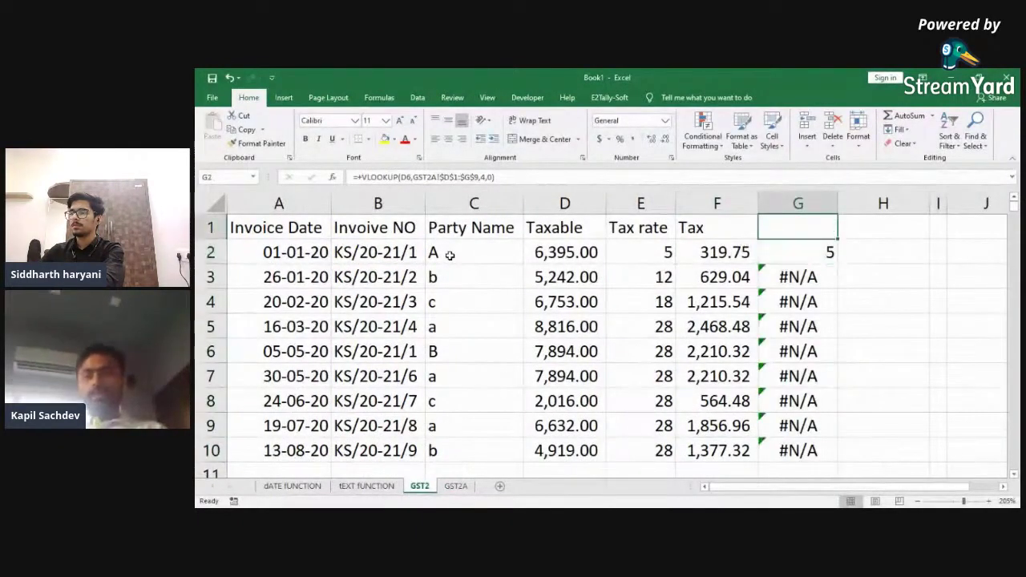
pyautogui.press('F2')
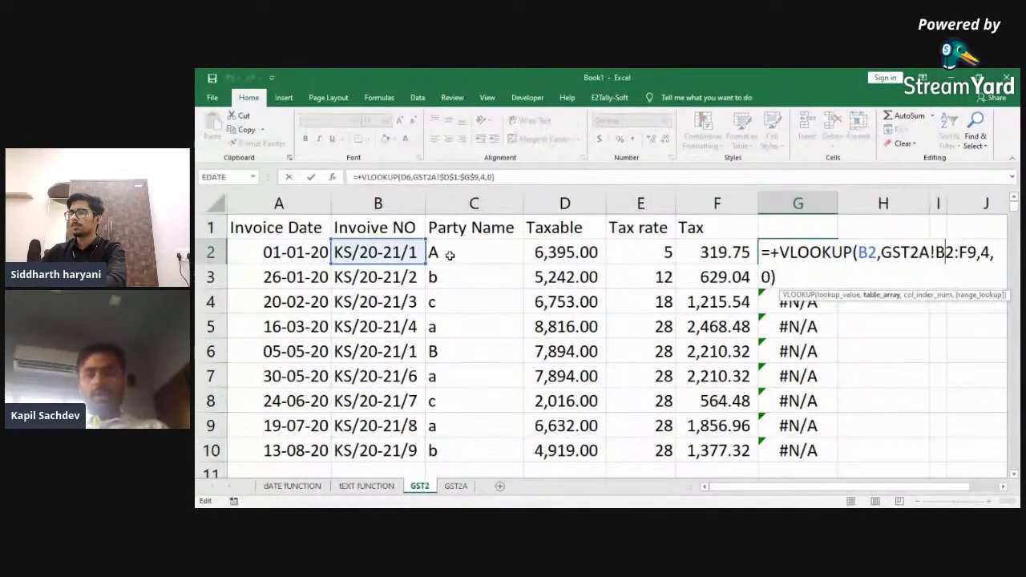
pyautogui.press('F4')
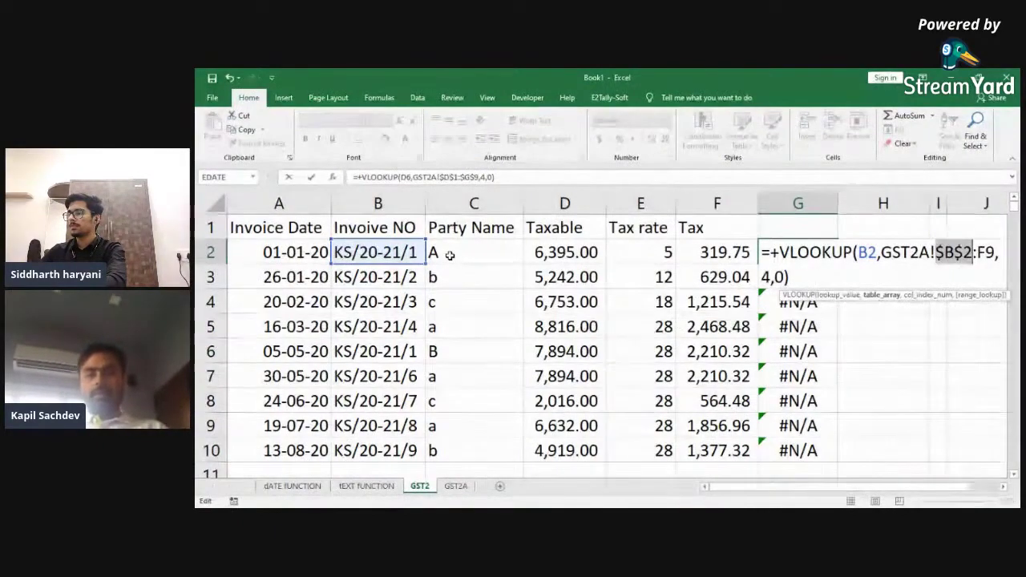
pyautogui.press('Right')
pyautogui.hotkey('ctrl', 'Return')
pyautogui.hotkey('ctrl', 'shift', 'Down')
pyautogui.hotkey('ctrl', 'd')
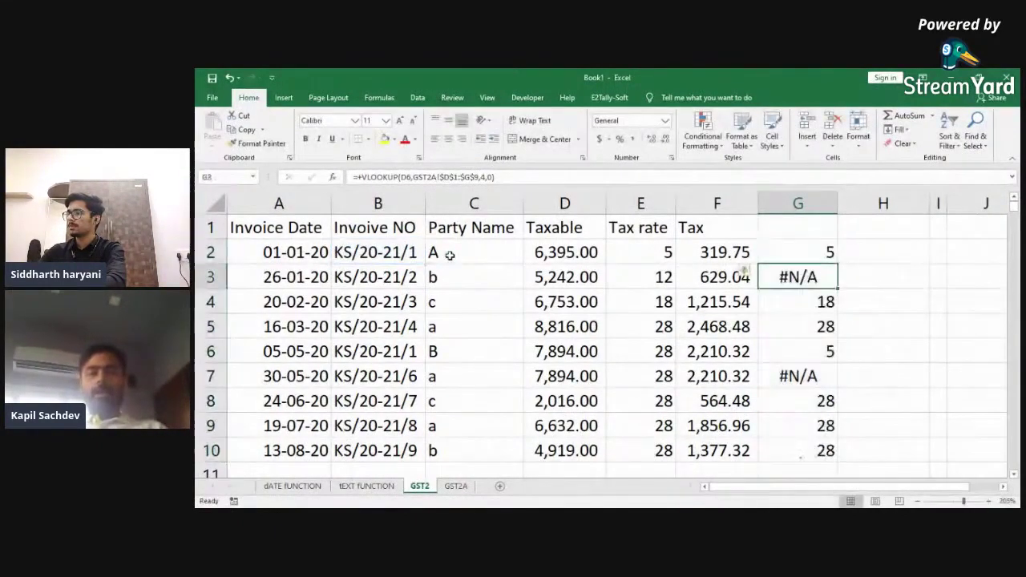
# Review the filled tax rates and the #N/A results in column G.
pyautogui.press('Down')
pyautogui.press('Down')
pyautogui.press('Down')
pyautogui.press('Down')
pyautogui.press('Down')
pyautogui.press('Down')
pyautogui.press('Down')
pyautogui.press('Up')
pyautogui.press('Up')
pyautogui.press('Up')
pyautogui.press('Up')
pyautogui.press('Up')
pyautogui.press('Up')
pyautogui.press('Up')
pyautogui.press('Up')
pyautogui.press('Up')
pyautogui.press('Down')
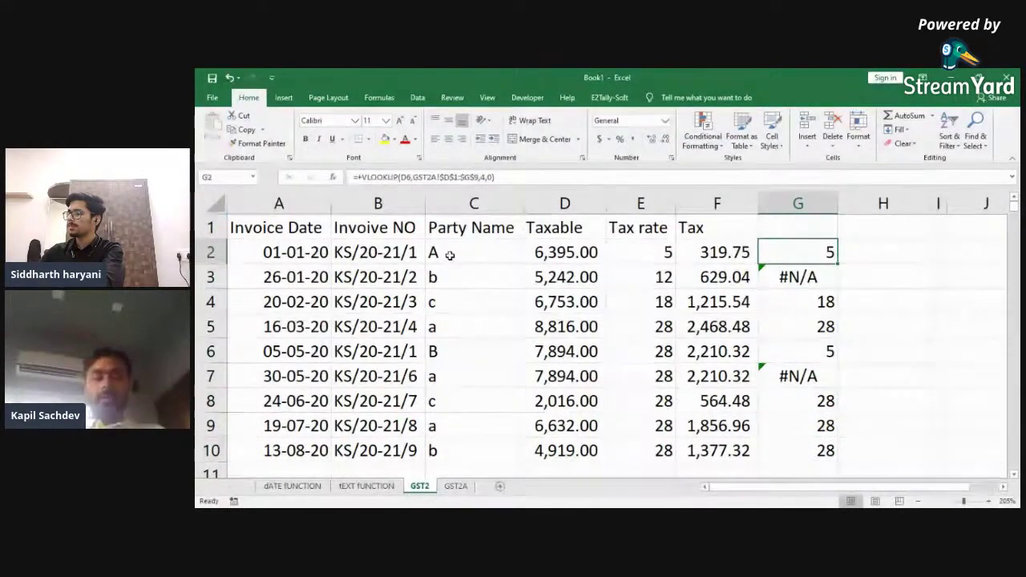
pyautogui.hotkey('ctrl', 'pageup')
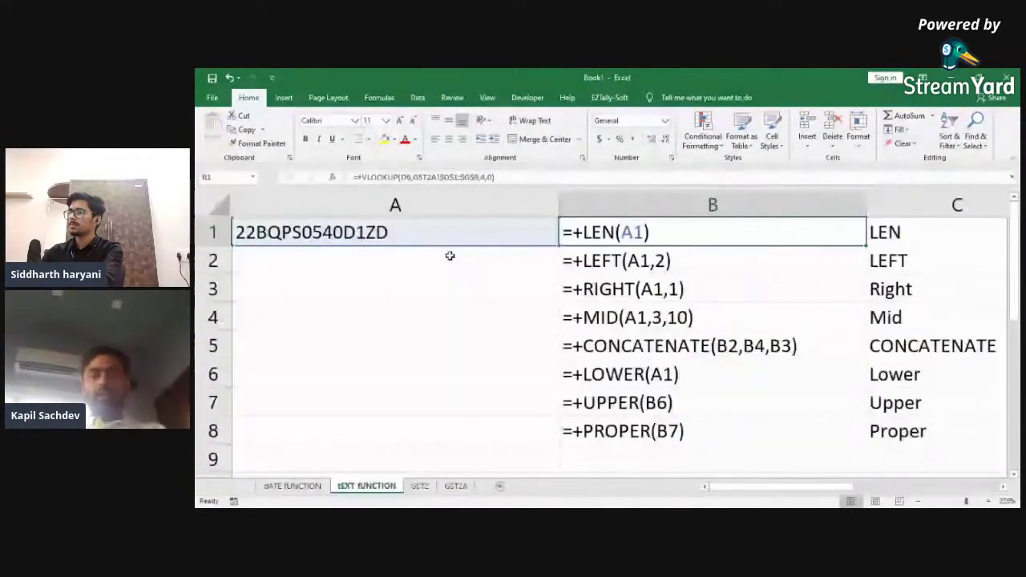
# Insert a blank column before Tax rate in GST2A and check GST2's column G results.
pyautogui.hotkey('ctrl', 'pagedown')
pyautogui.hotkey('ctrl', 'pagedown')
pyautogui.press('Right')
pyautogui.press('Right')
pyautogui.press('Right')
pyautogui.press('Right')
pyautogui.hotkey('ctrl', 'space')
pyautogui.hotkey('ctrl', 'shift', '+')
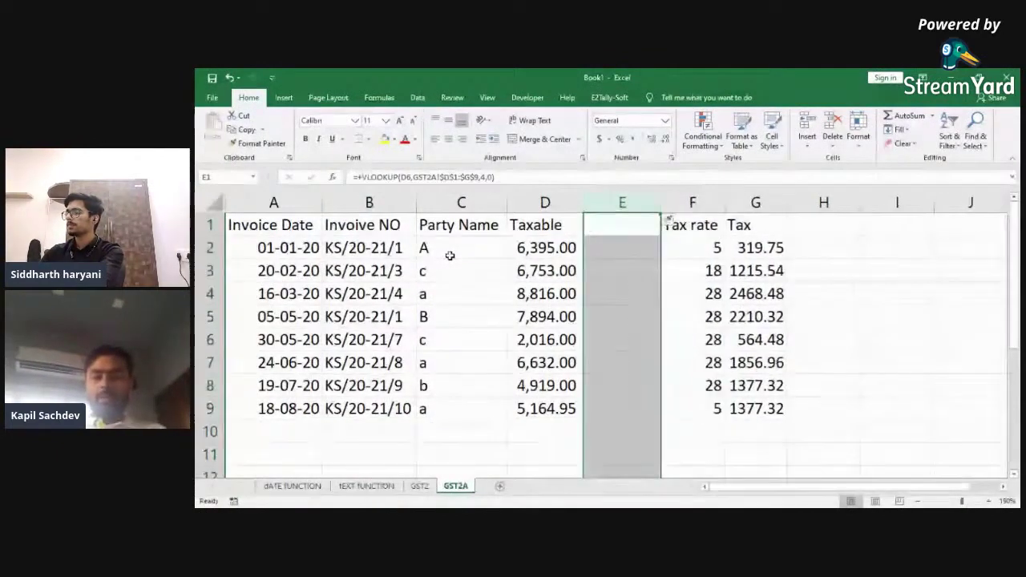
pyautogui.hotkey('ctrl', 'pageup')
pyautogui.press('Down')
pyautogui.press('Down')
pyautogui.press('Down')
pyautogui.press('Down')
pyautogui.press('Up')
pyautogui.press('Up')
pyautogui.press('Up')
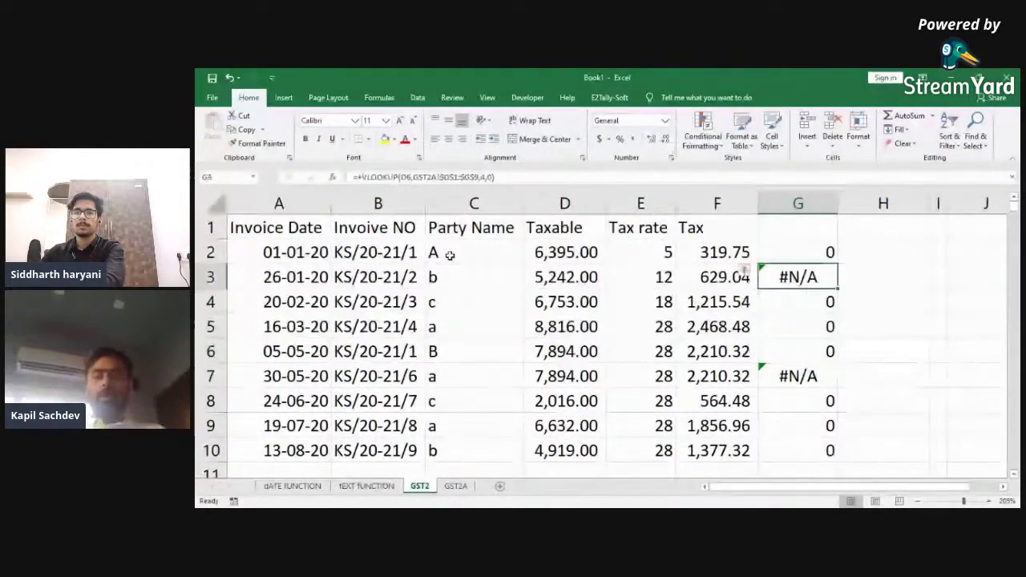
pyautogui.press('Up')
pyautogui.press('Up')
pyautogui.press('Down')
# Inspect the newly inserted blank column E on GST2A.
pyautogui.hotkey('ctrl', 'pagedown')
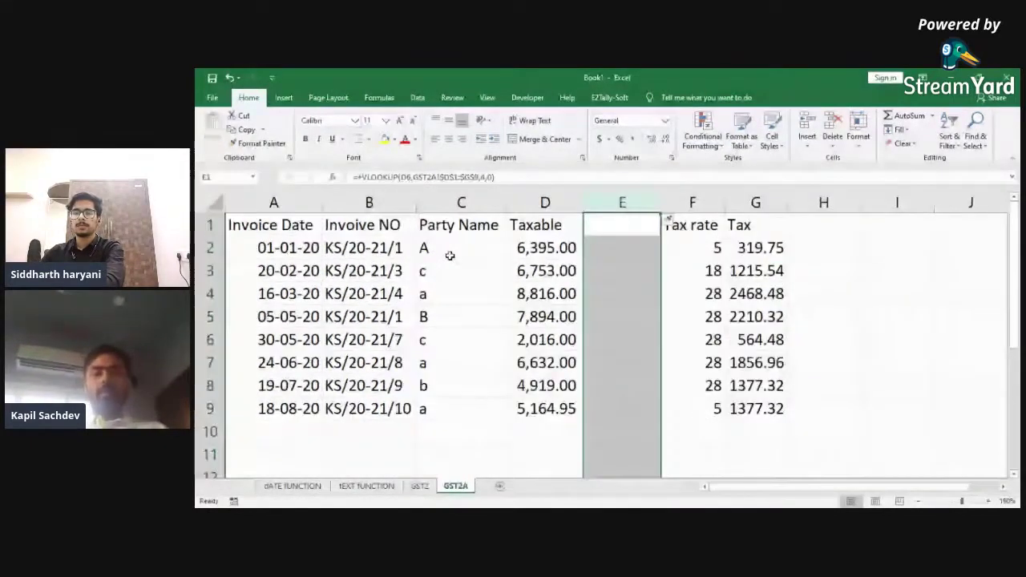
pyautogui.press('Down')
pyautogui.press('Left')
pyautogui.press('Left')
pyautogui.press('Left')
pyautogui.hotkey('shift', 'Right')
pyautogui.hotkey('shift', 'Right')
pyautogui.hotkey('shift', 'Right')
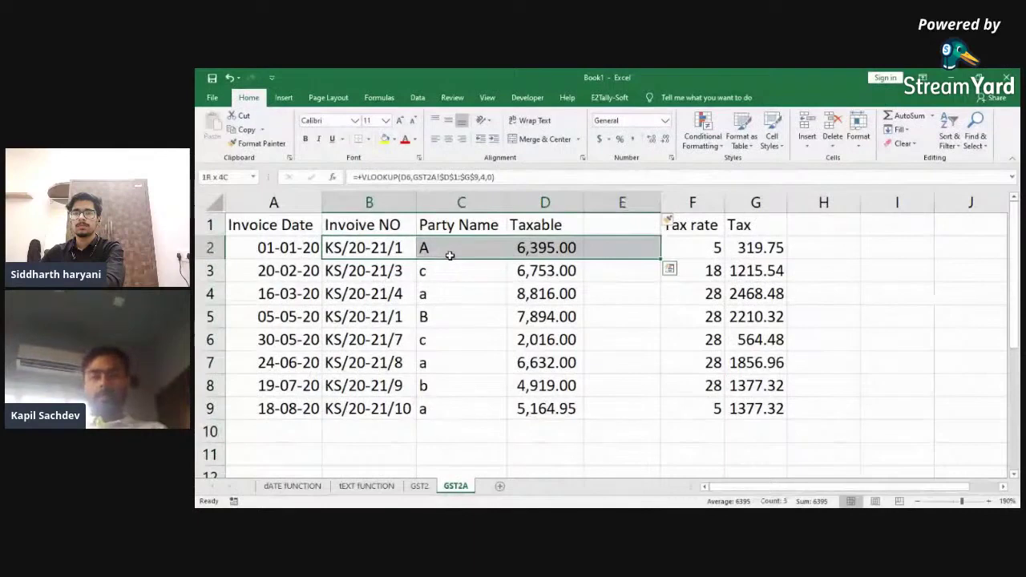
pyautogui.click(450, 255)
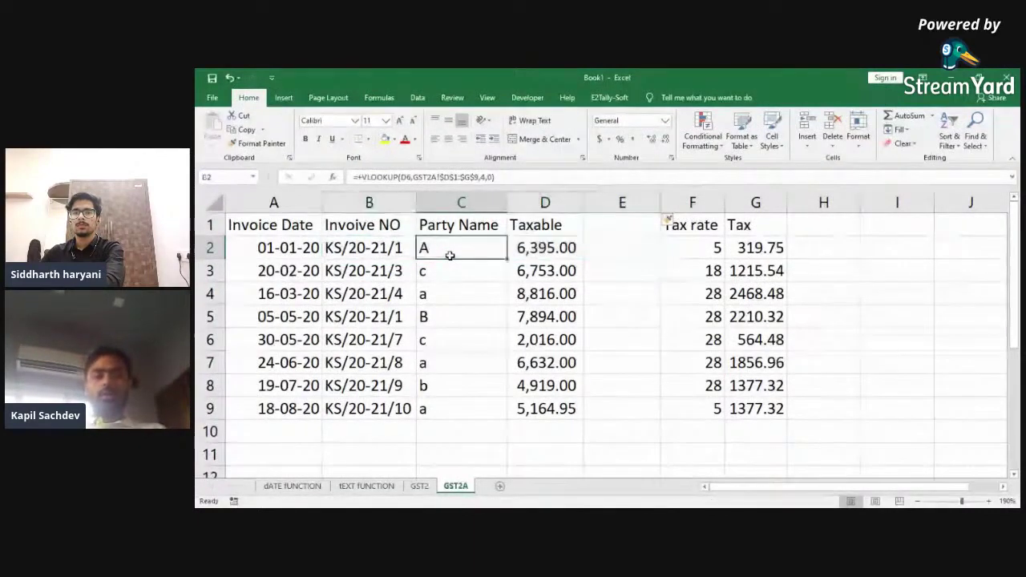
pyautogui.press('Right')
pyautogui.press('Right')
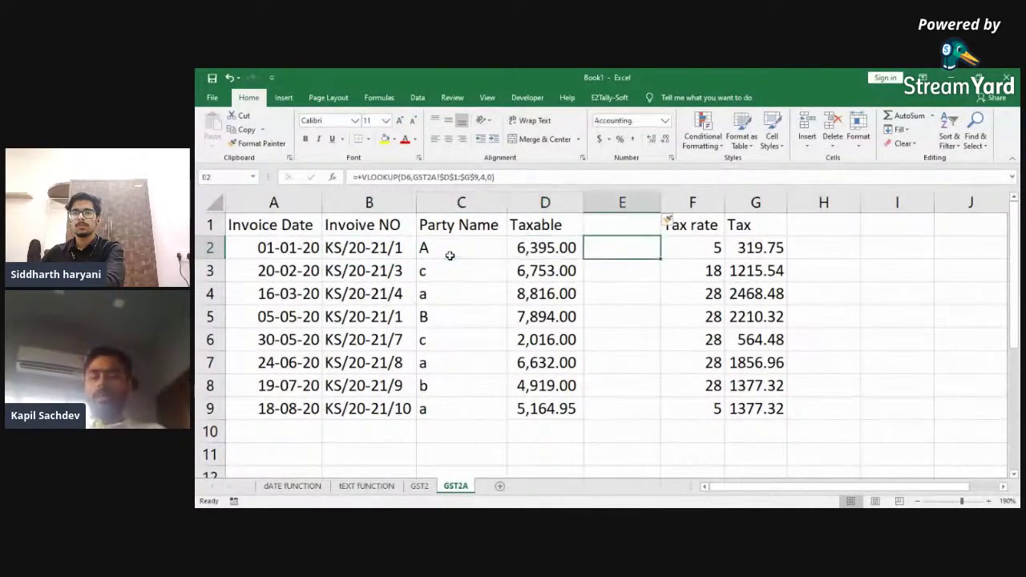
pyautogui.press('Down')
pyautogui.press('Down')
pyautogui.press('Down')
pyautogui.press('Down')
# Inspect the broken lookup results and G2's formula on GST2.
pyautogui.press('Down')
pyautogui.hotkey('ctrl', 'pageup')
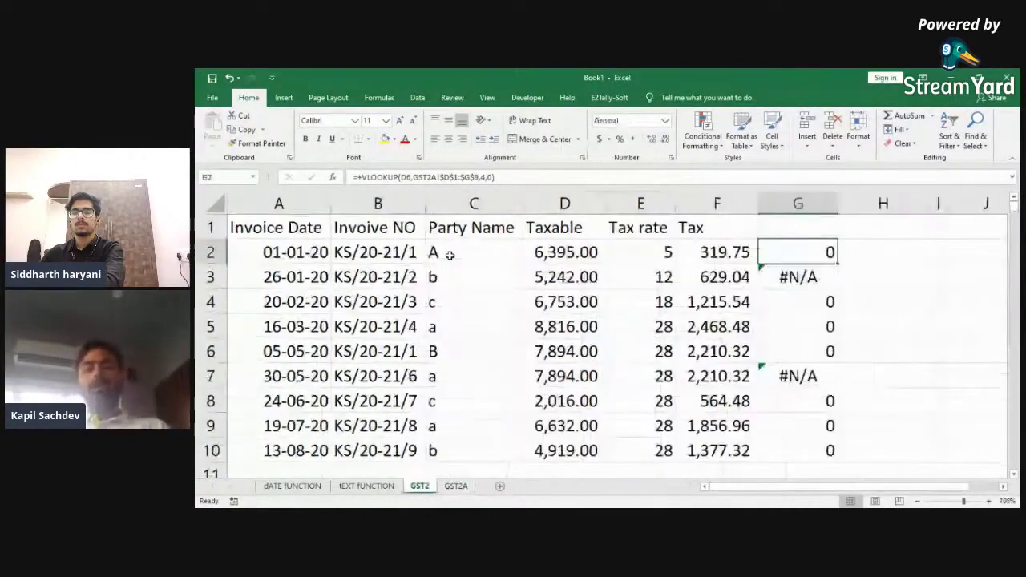
pyautogui.press('Down')
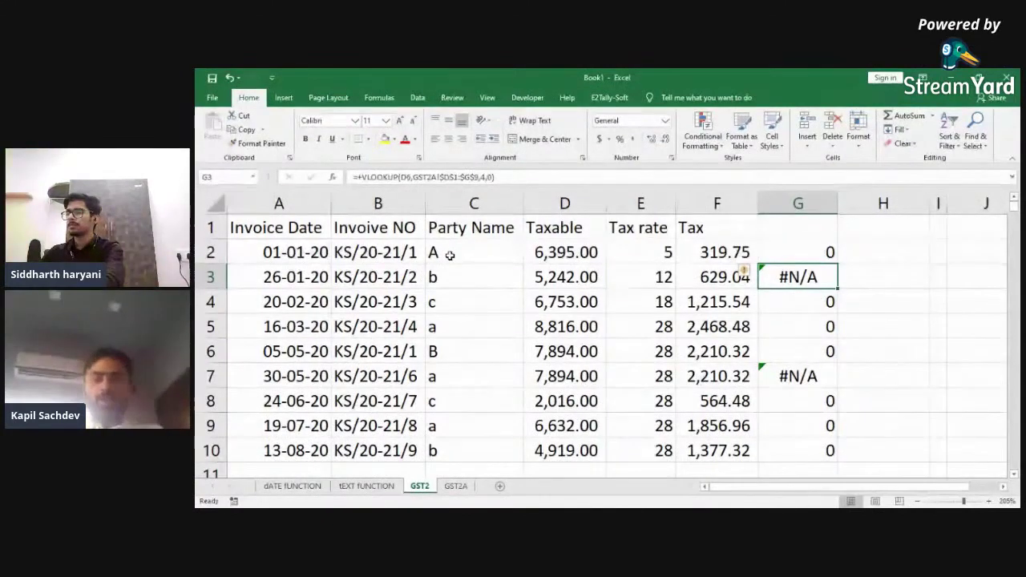
pyautogui.press('Up')
pyautogui.press('Down')
pyautogui.press('Up')
pyautogui.press('F2')
pyautogui.press('Escape')
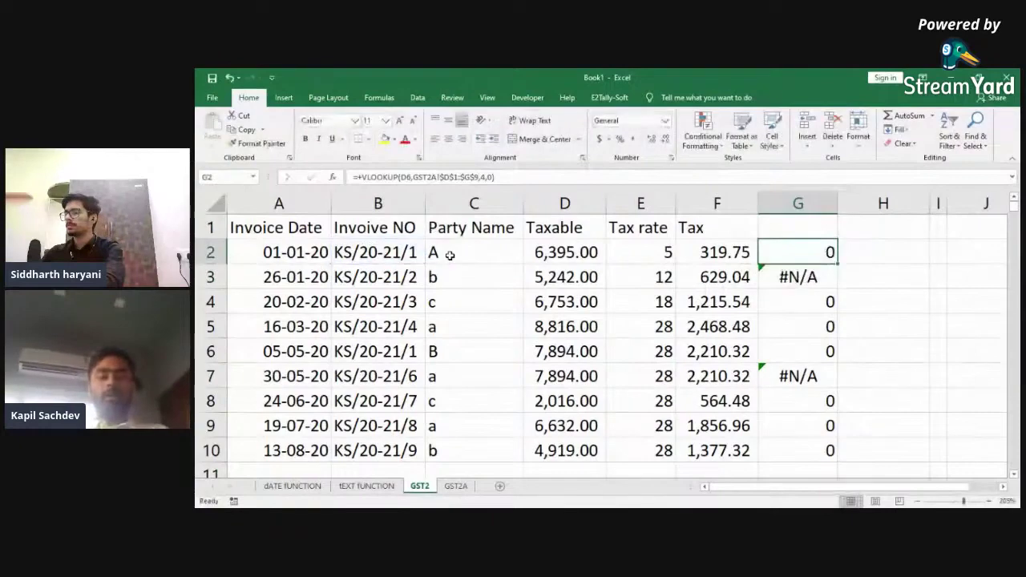
# Delete the empty column E in GST2A and select the restored results G2:G10 on GST2.
pyautogui.hotkey('ctrl', 'pageup')
pyautogui.hotkey('ctrl', 'pagedown')
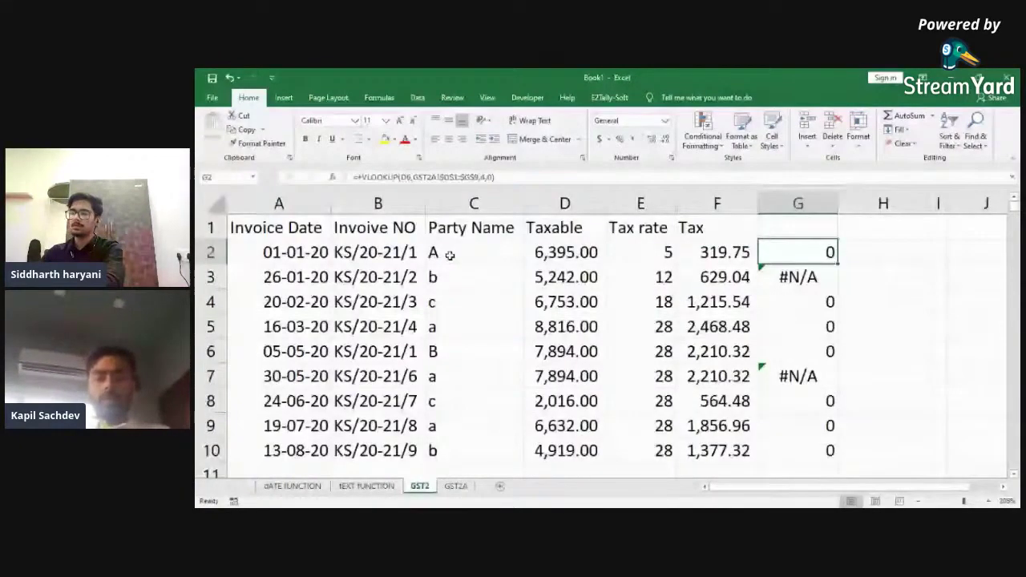
pyautogui.hotkey('ctrl', 'pagedown')
pyautogui.hotkey('ctrl', 'space')
pyautogui.hotkey('ctrl', '-')
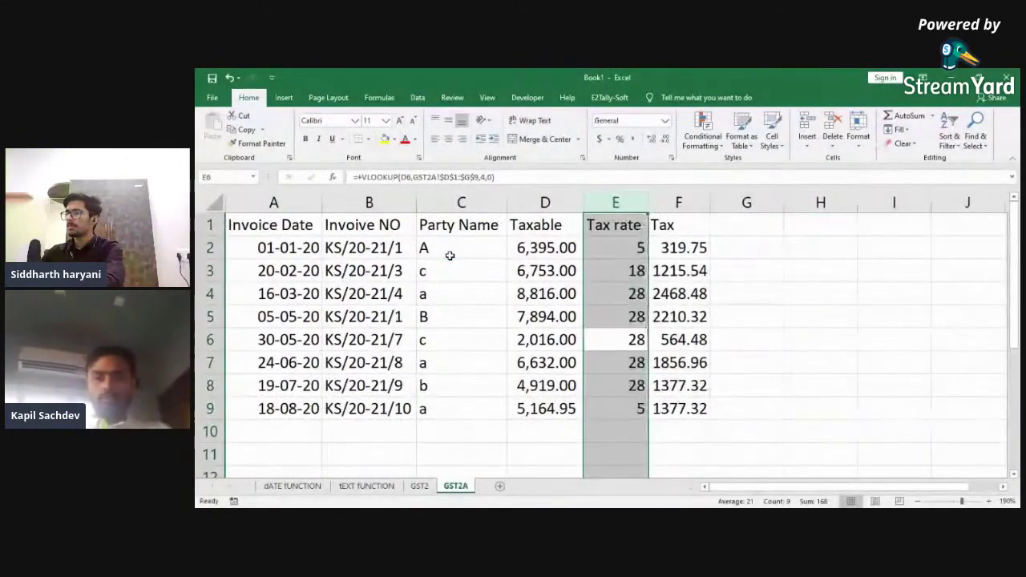
pyautogui.hotkey('ctrl', 'pageup')
pyautogui.hotkey('ctrl', 'shift', 'Down')
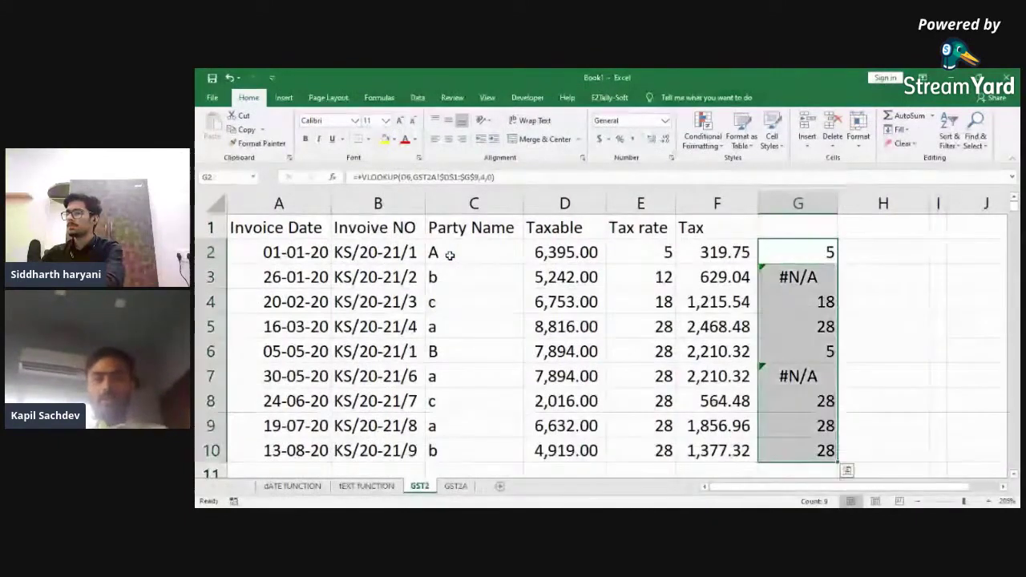
# Write =+VLOOKUP(B2,GST2A!B2:F9,4,0) in G2 to look up invoice numbers on GST2A.
pyautogui.hotkey('ctrl', 'shift', 'Up')
pyautogui.write('+')
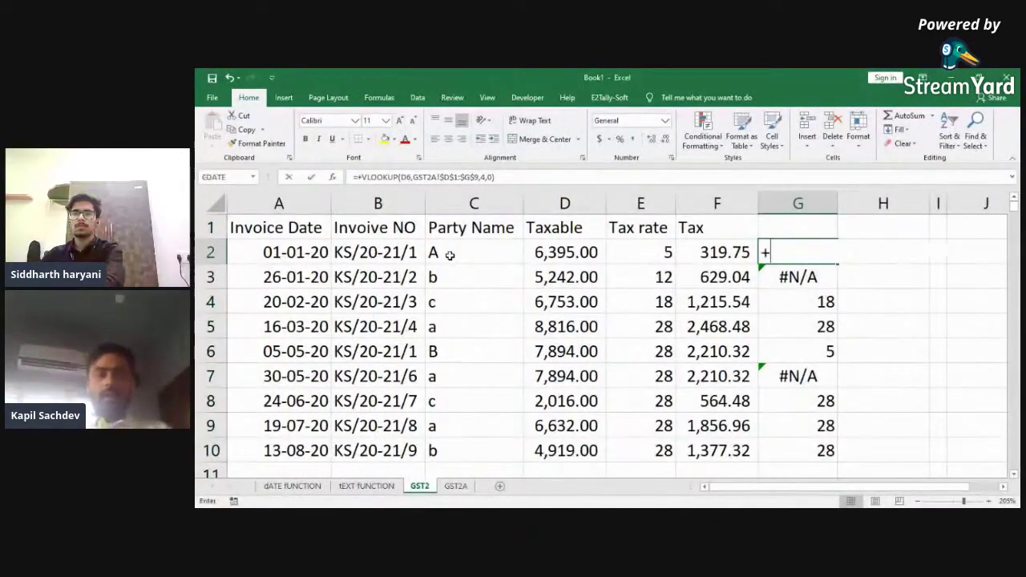
pyautogui.write('vl')
pyautogui.press('Tab')
pyautogui.press('Left')
pyautogui.press('Left')
pyautogui.press('Left')
pyautogui.press('Left')
pyautogui.press('Left')
pyautogui.write(',')
pyautogui.hotkey('ctrl', 'pagedown')
pyautogui.press('Right')
pyautogui.press('Down')
pyautogui.hotkey('ctrl', 'shift', 'Down')
pyautogui.hotkey('ctrl', 'shift', 'Right')
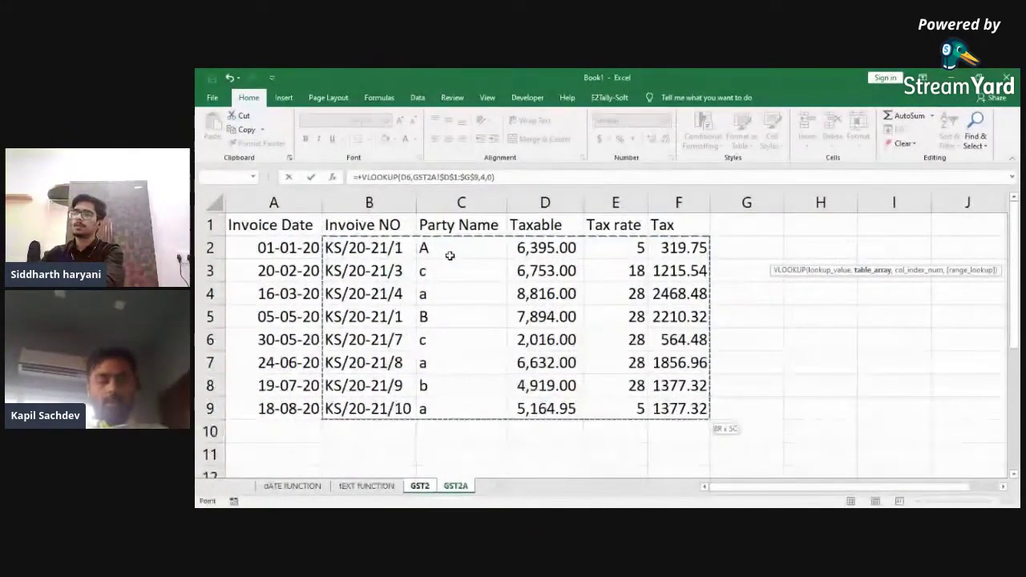
pyautogui.write(',4,')
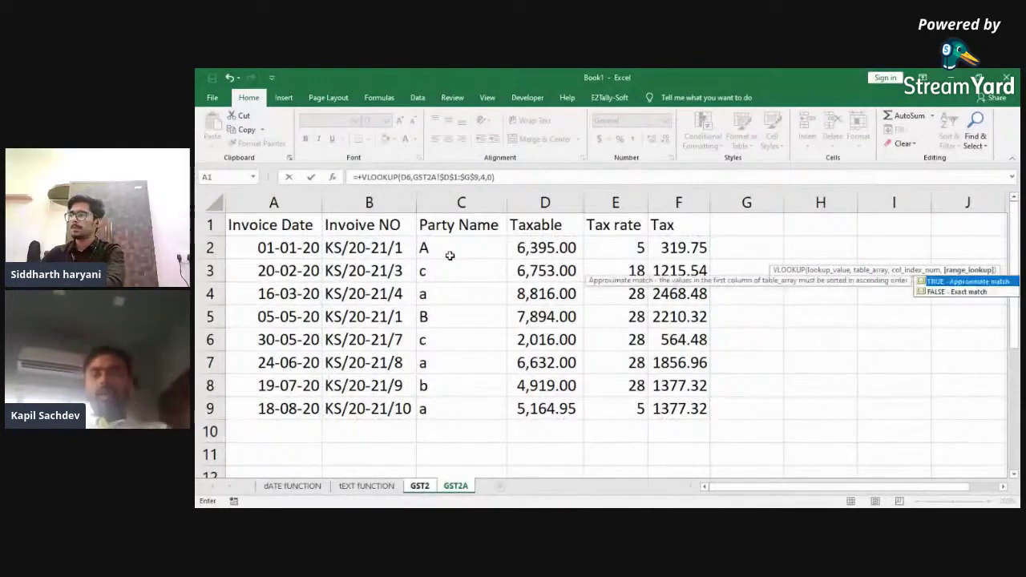
pyautogui.write('0')
# Make the table range absolute ($B$2:$F$9) and fill the formula down G2:G10.
pyautogui.hotkey('ctrl', 'Return')
pyautogui.press('F2')
pyautogui.press('Escape')
pyautogui.hotkey('ctrl', 'q')
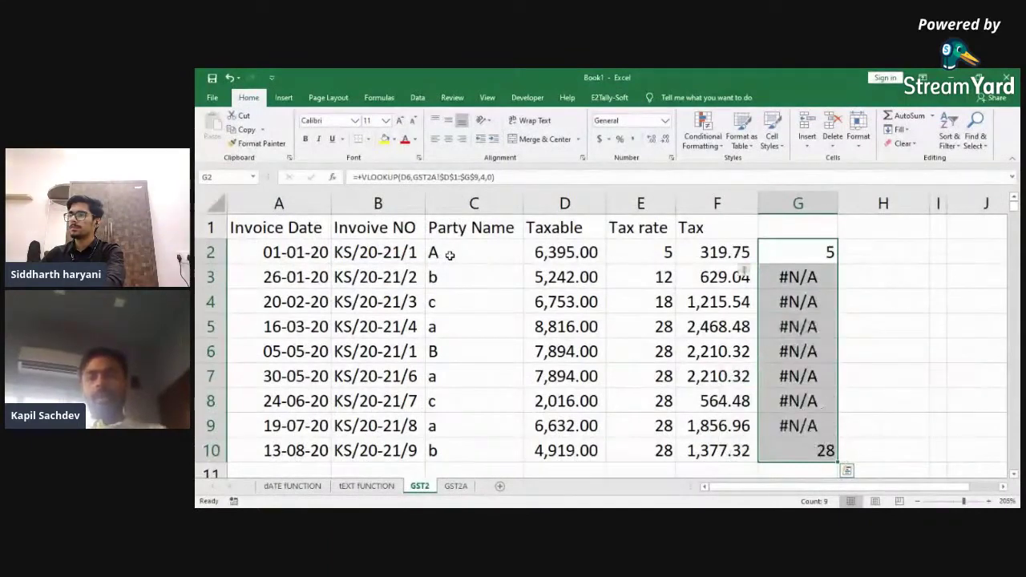
pyautogui.press('F2')
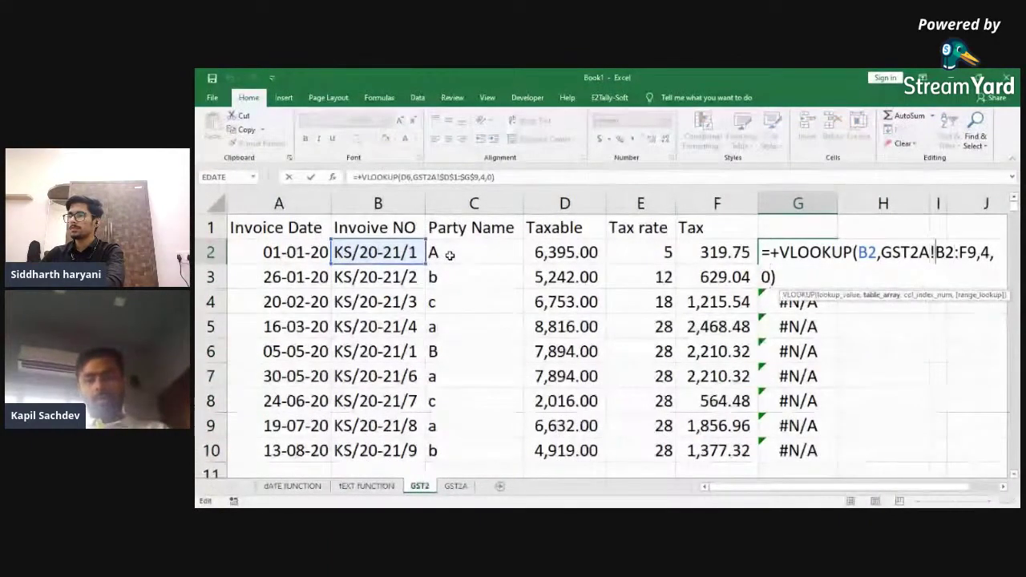
pyautogui.press('F4')
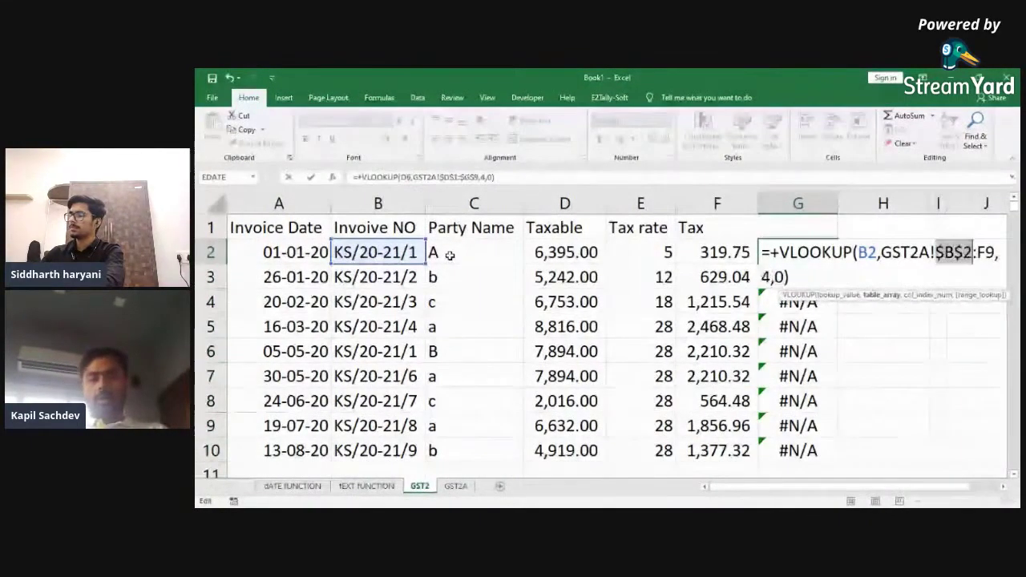
pyautogui.press('F4')
pyautogui.hotkey('ctrl', 'Return')
pyautogui.hotkey('ctrl', 'shift', 'Down')
pyautogui.hotkey('ctrl', 'd')
pyautogui.press('Down')
# Replace the fixed column number 4 in G2's formula with a MATCH function.
pyautogui.press('Up')
pyautogui.press('F2')
pyautogui.press('Left')
pyautogui.press('Left')
pyautogui.press('Left')
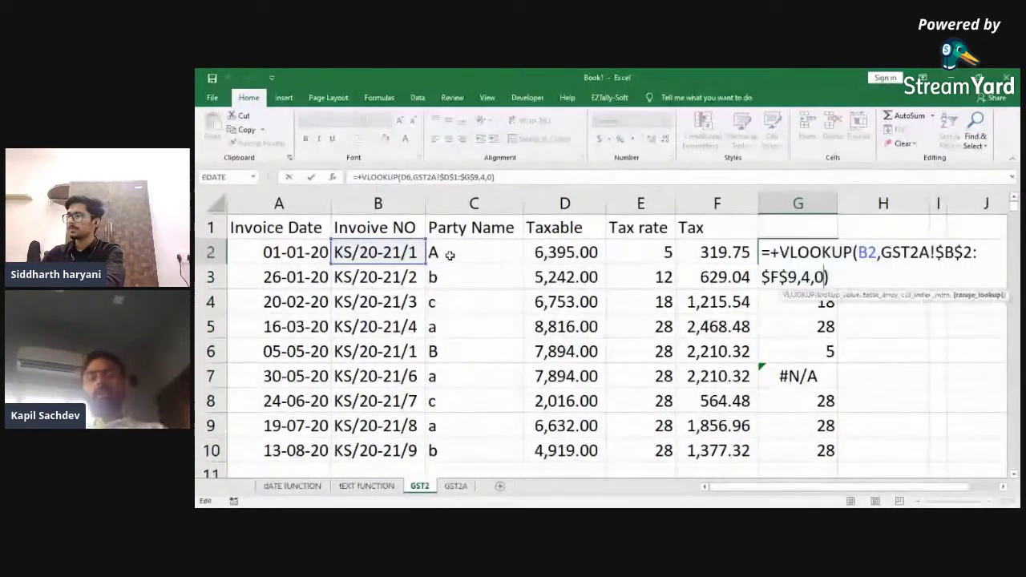
pyautogui.hotkey('shift', 'Left')
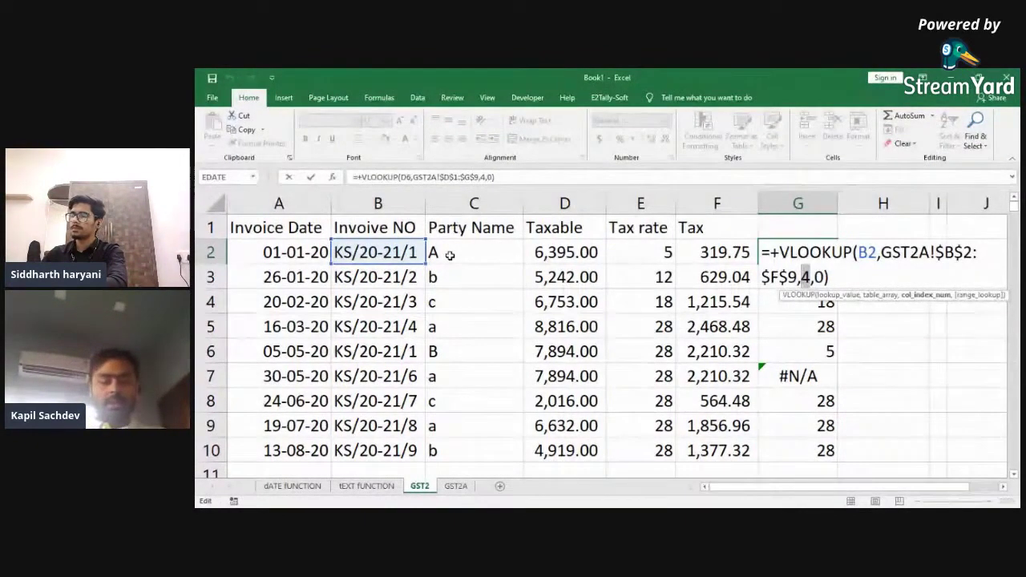
pyautogui.write('match')
pyautogui.press('Tab')
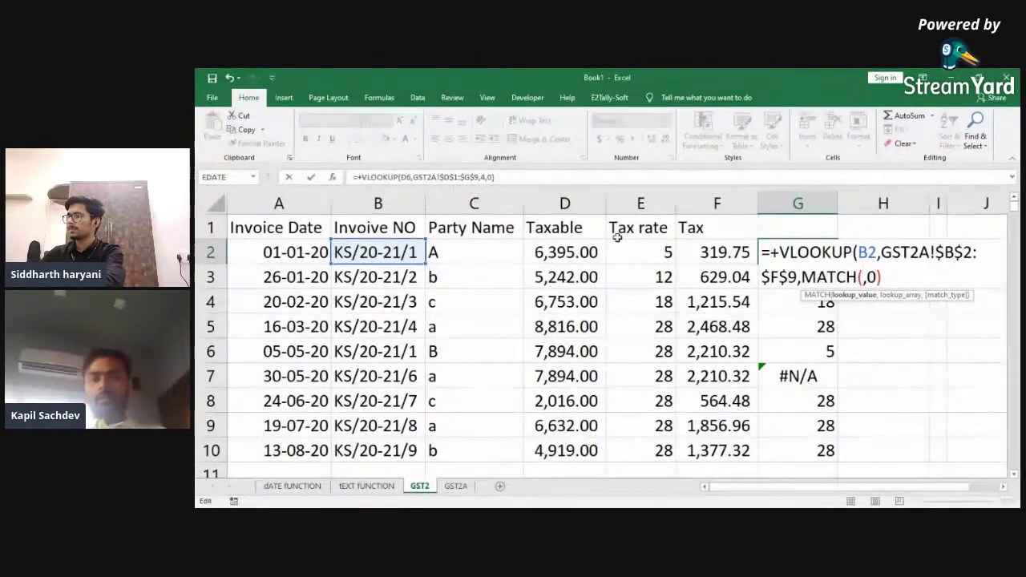
# Complete MATCH(E1,GST2A!$B$1:F1,0) as the VLOOKUP column index, anchoring the header range.
pyautogui.click(681, 225)
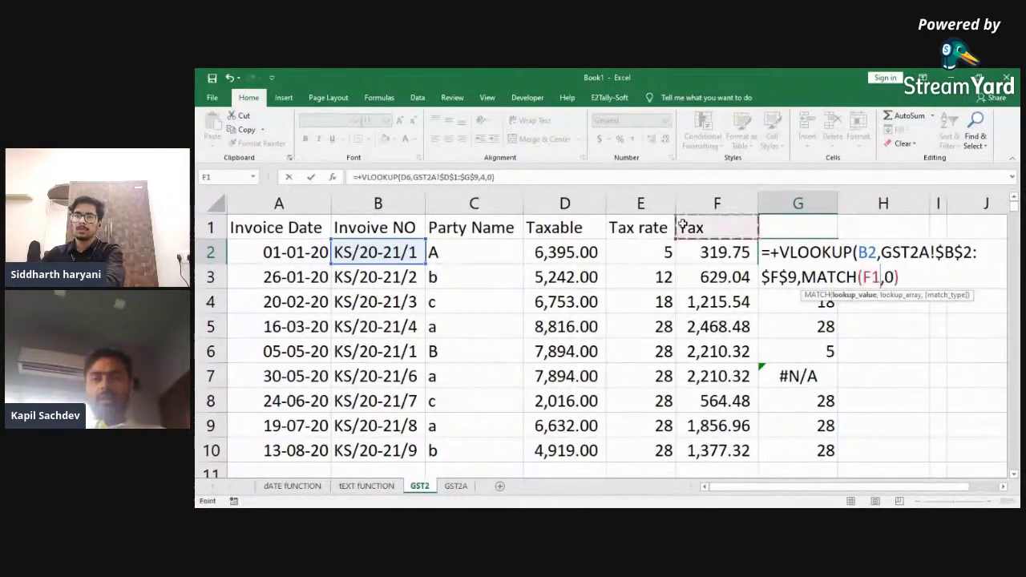
pyautogui.click(651, 226)
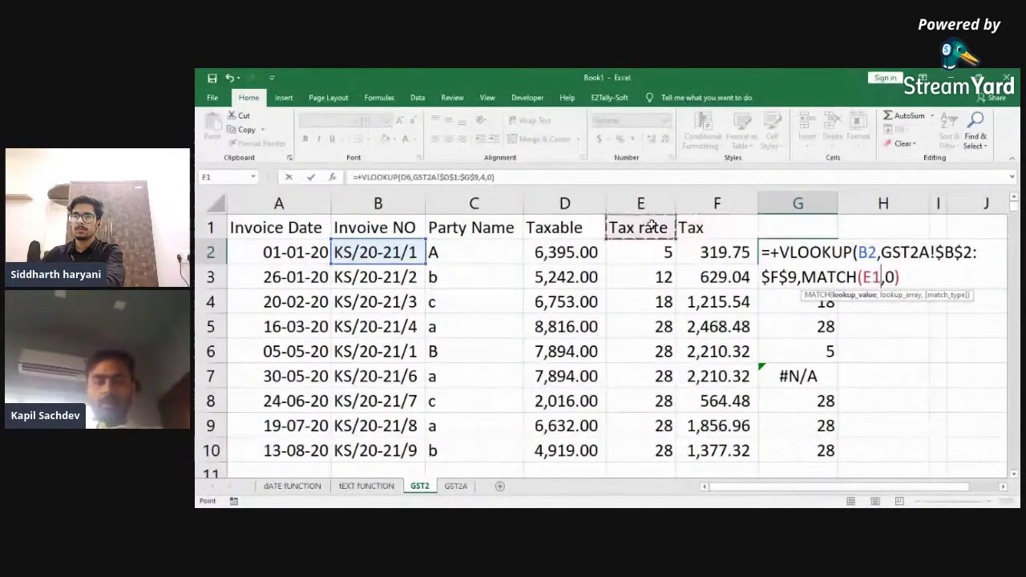
pyautogui.write(',')
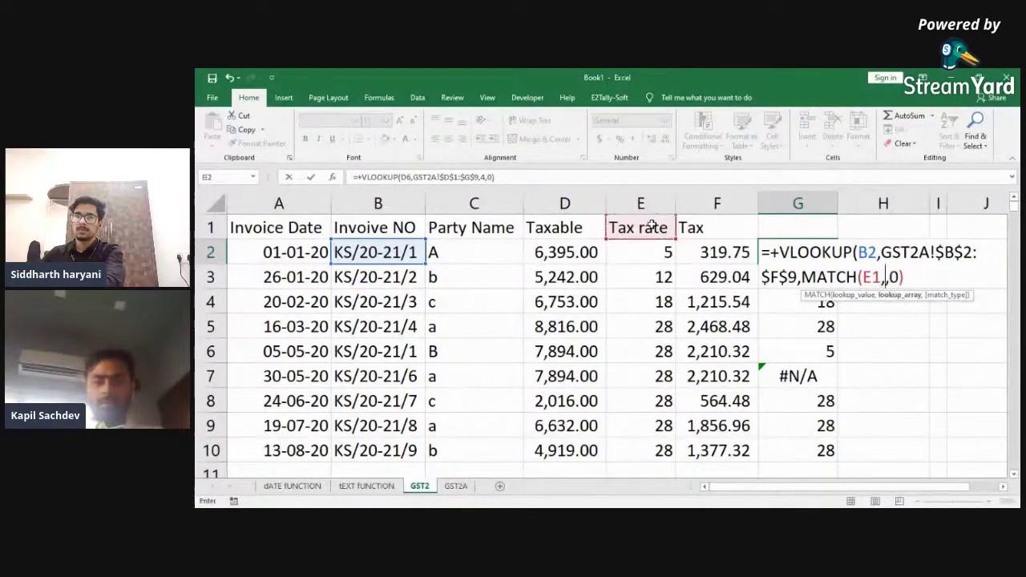
pyautogui.hotkey('ctrl', 'pagedown')
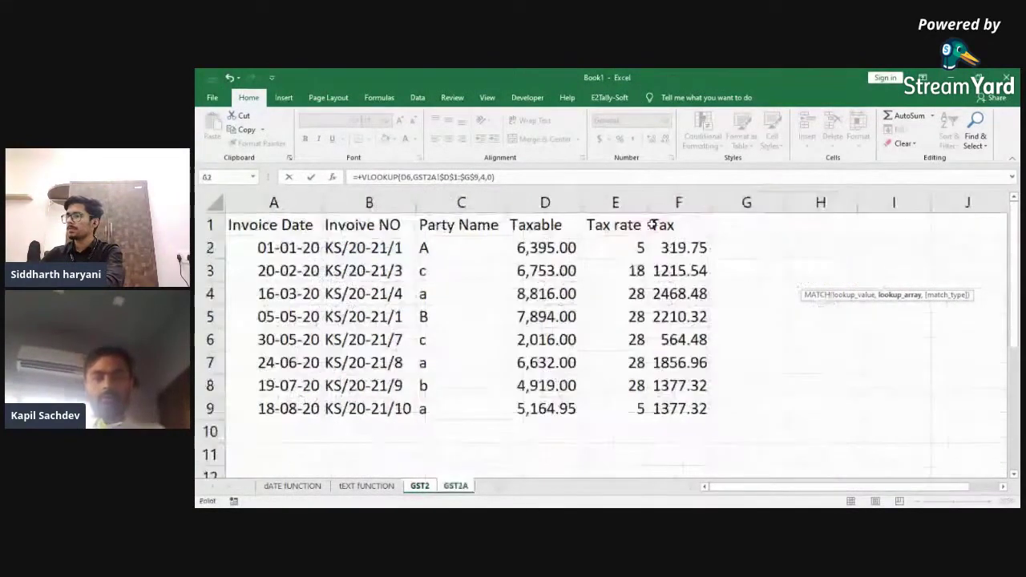
pyautogui.press('Right')
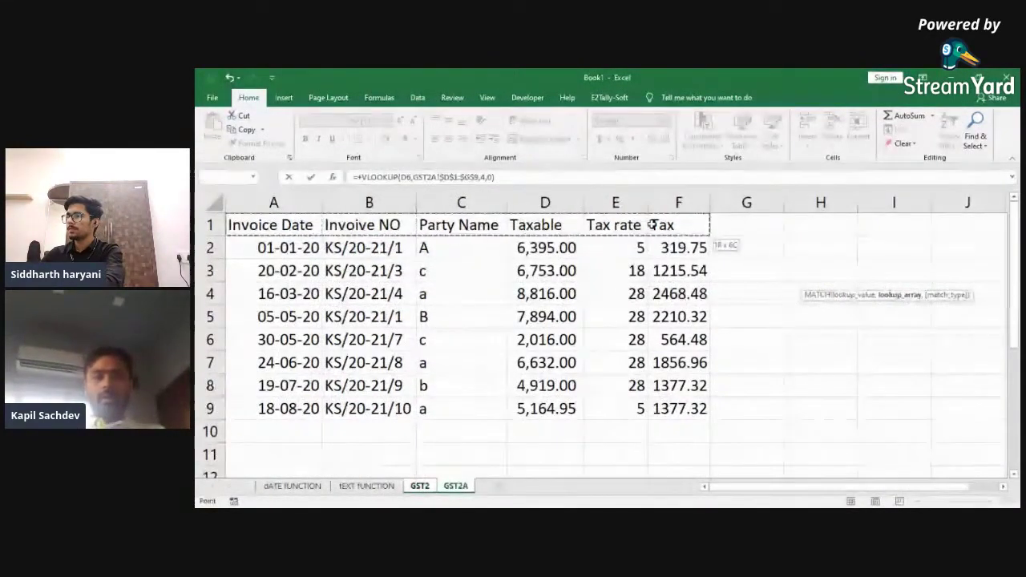
pyautogui.hotkey('shift', 'Right')
pyautogui.hotkey('shift', 'Right')
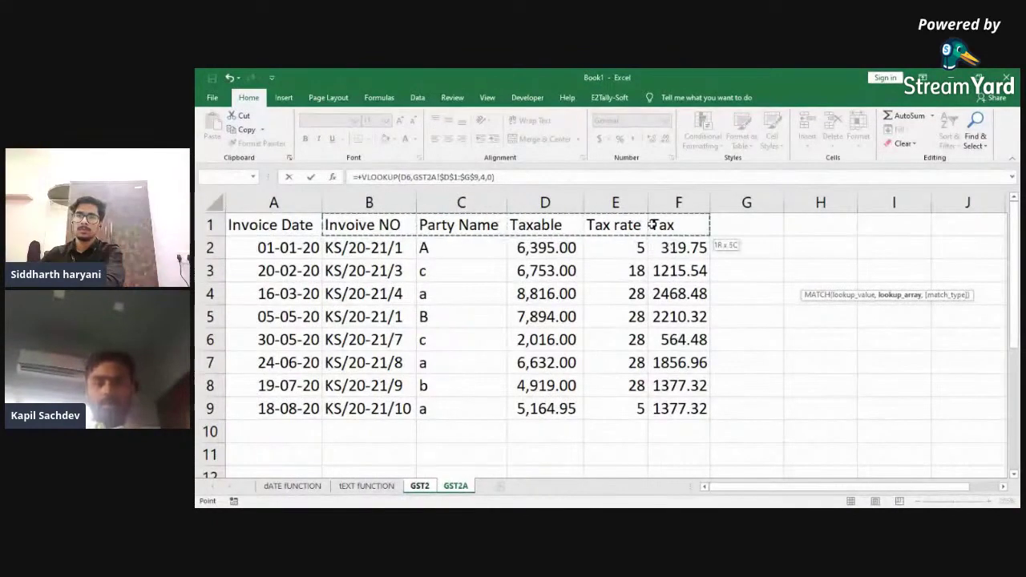
pyautogui.write(',')
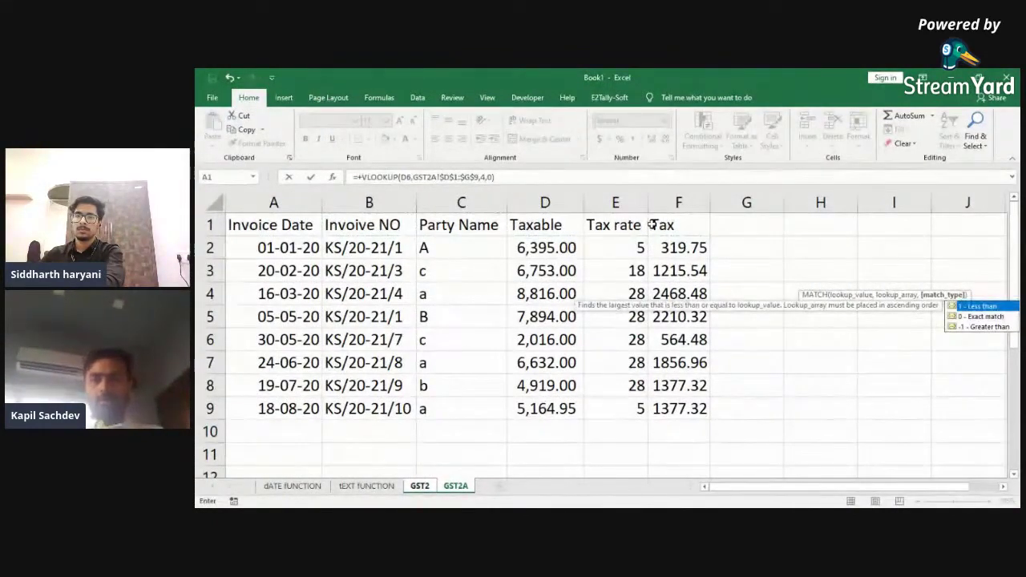
pyautogui.write('0),0)')
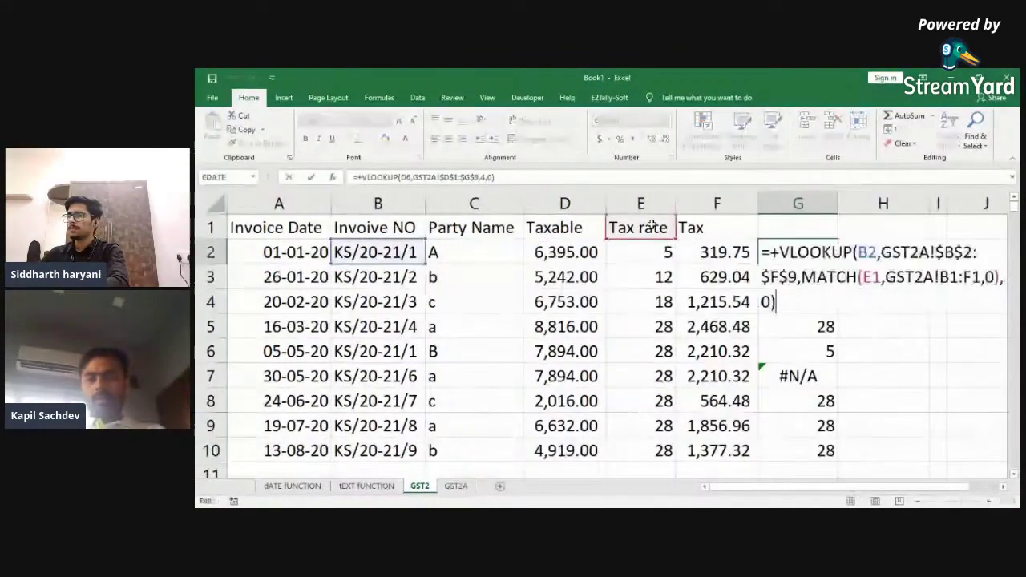
pyautogui.press('Left')
pyautogui.press('Left')
pyautogui.press('Left')
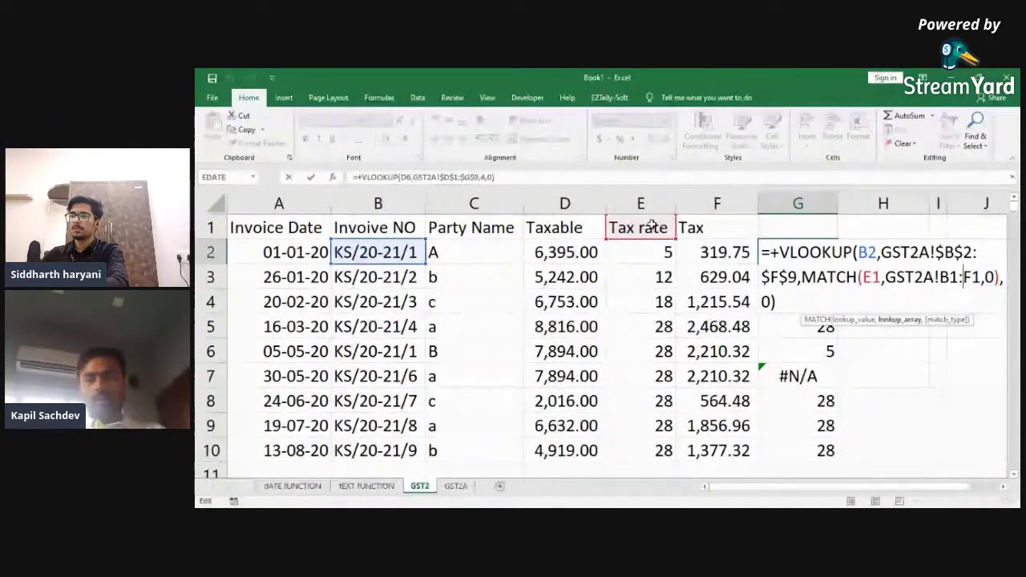
pyautogui.press('F4')
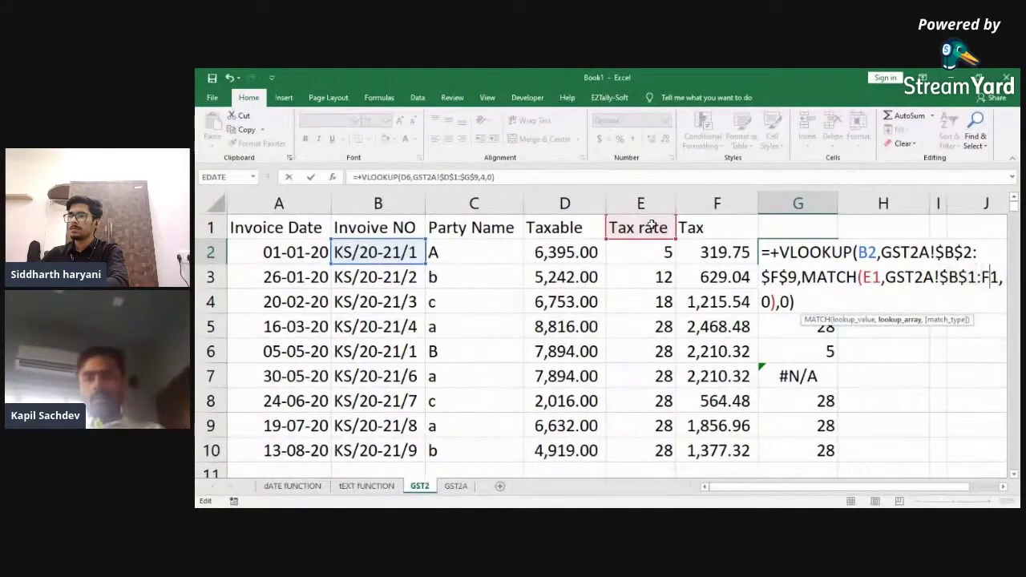
# Fill the MATCH-based formula down G2:G10 and recheck G2's rates of 5, 18 and 28.
pyautogui.press('Return')
pyautogui.press('Up')
pyautogui.hotkey('ctrl', 'shift', 'Down')
pyautogui.hotkey('ctrl', 'd')
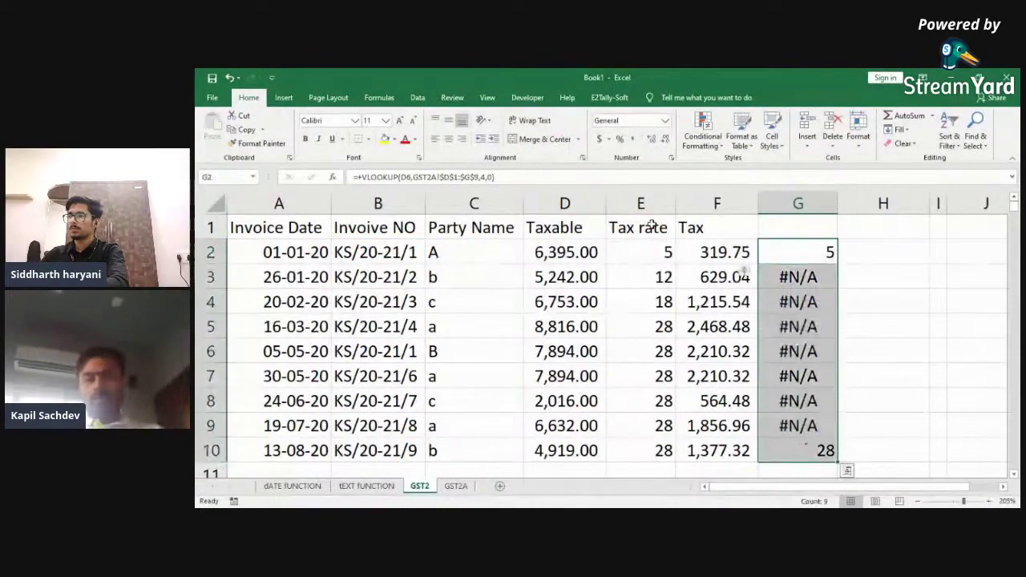
pyautogui.hotkey('shift', 'BackSpace')
pyautogui.press('Down')
pyautogui.press('Up')
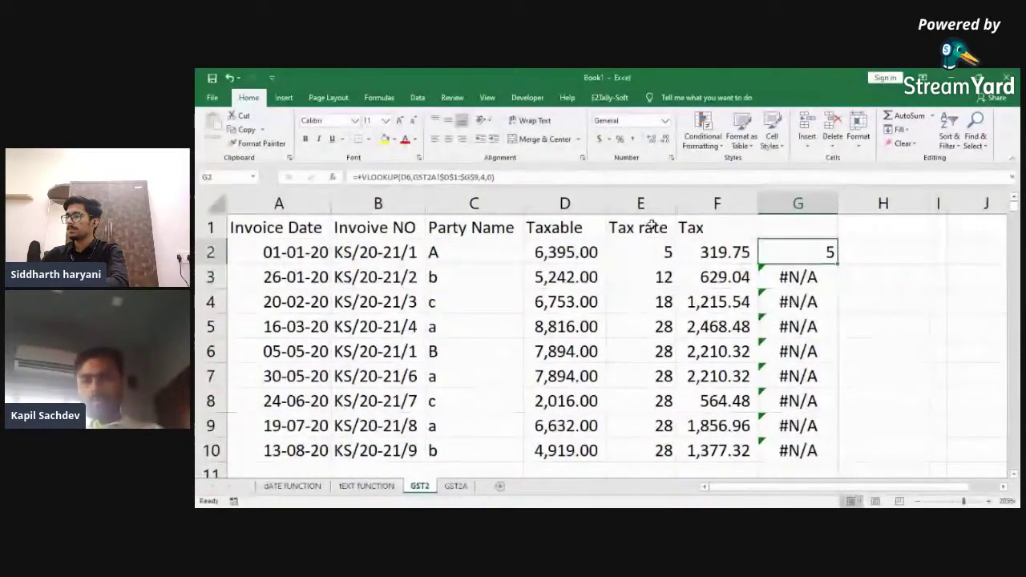
pyautogui.press('F2')
pyautogui.press('Return')
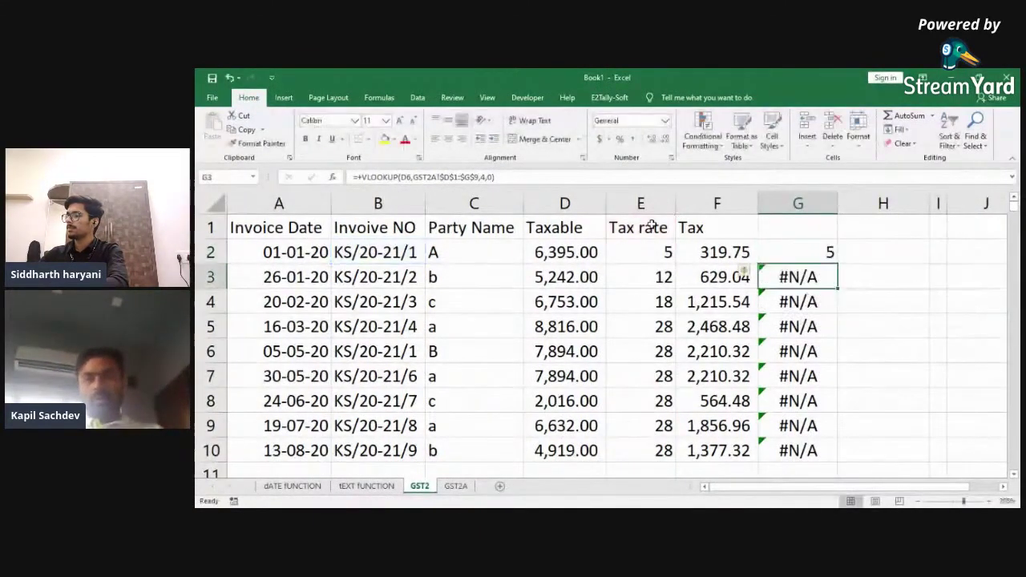
pyautogui.press('Up')
pyautogui.press('F2')
pyautogui.press('Escape')
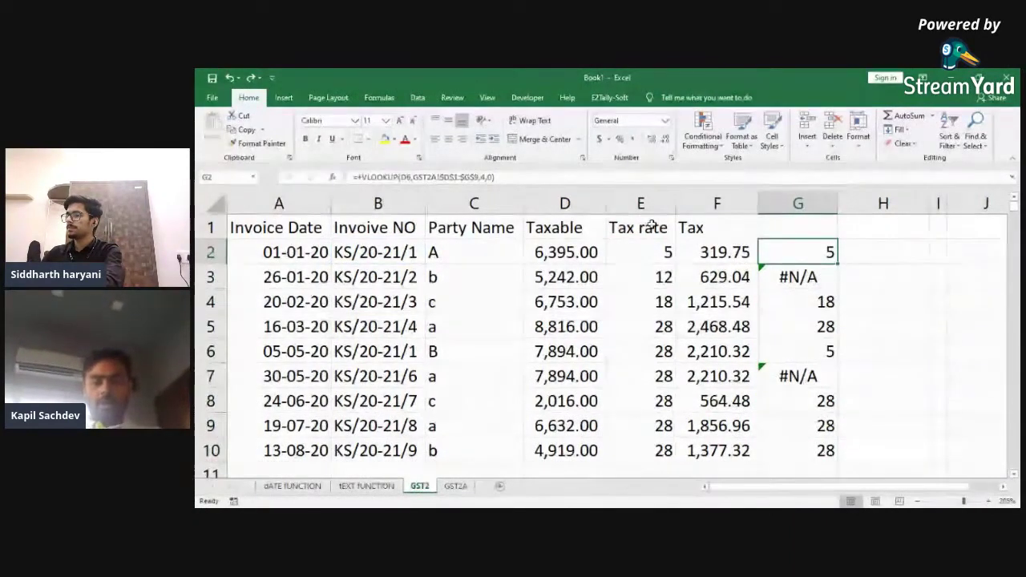
# Insert a blank column at E in GST2A, then recalculate and refill G2:G10 on GST2.
pyautogui.hotkey('ctrl', 'pagedown')
pyautogui.hotkey('ctrl', 'shift', '+')
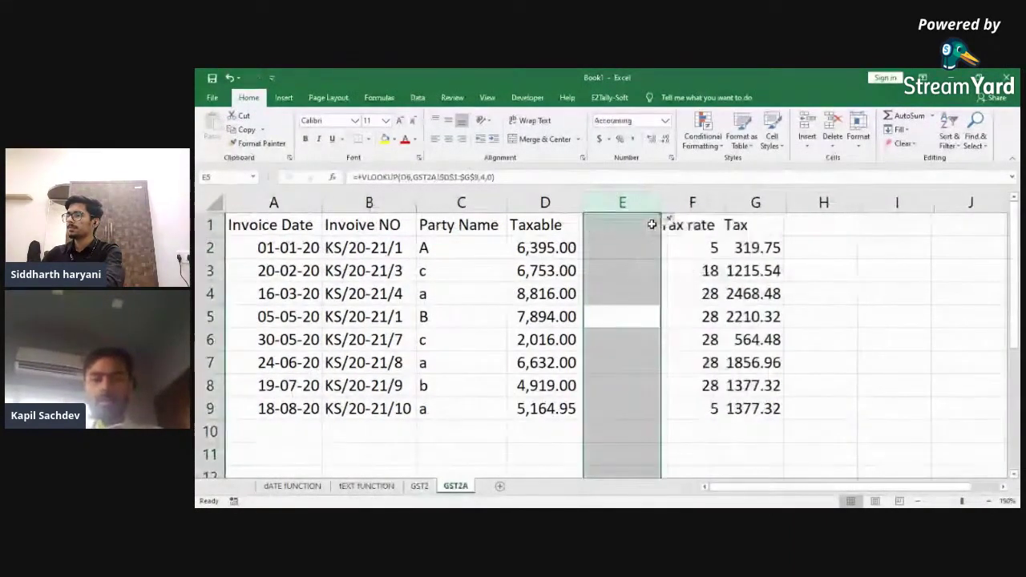
pyautogui.hotkey('ctrl', 'pageup')
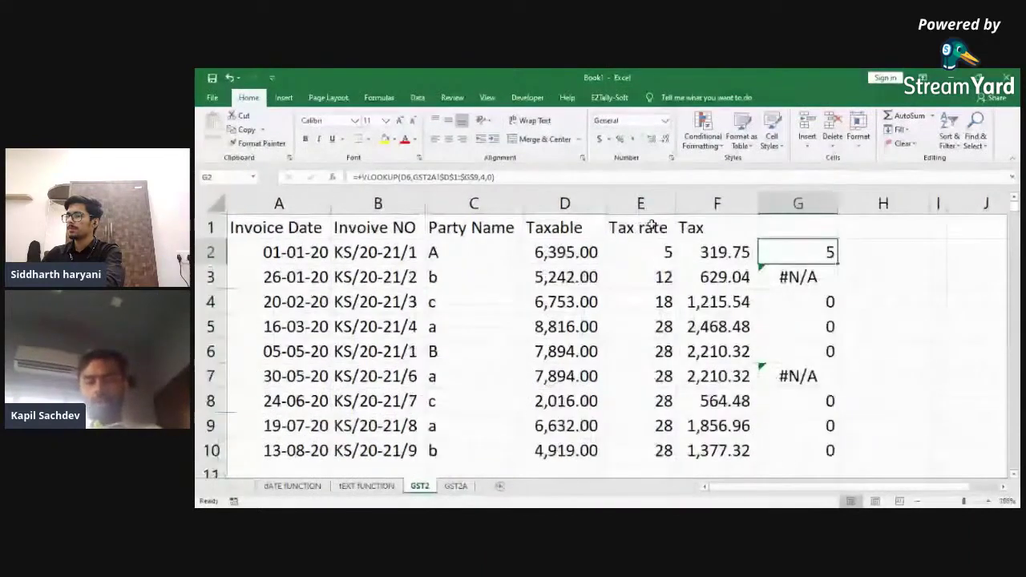
pyautogui.press('Down')
pyautogui.press('Up')
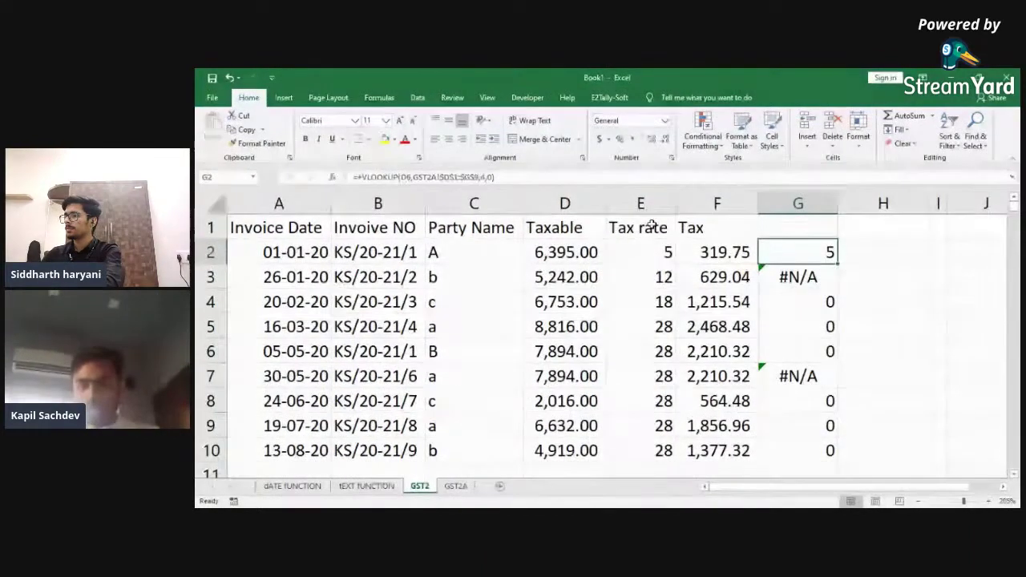
pyautogui.press('F2')
pyautogui.press('Return')
pyautogui.hotkey('ctrl', 'shift', 'Down')
pyautogui.press('Down')
pyautogui.press('Up')
# Compare the results against GST2A, review G2's formula, then delete G2:G10.
pyautogui.hotkey('ctrl', 'pagedown')
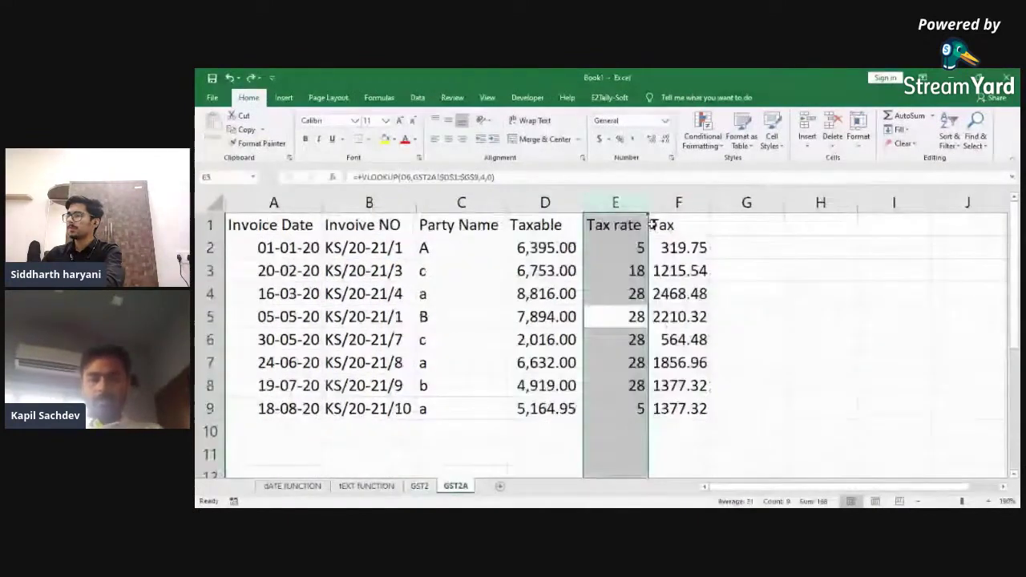
pyautogui.press('Up')
pyautogui.hotkey('ctrl', 'pageup')
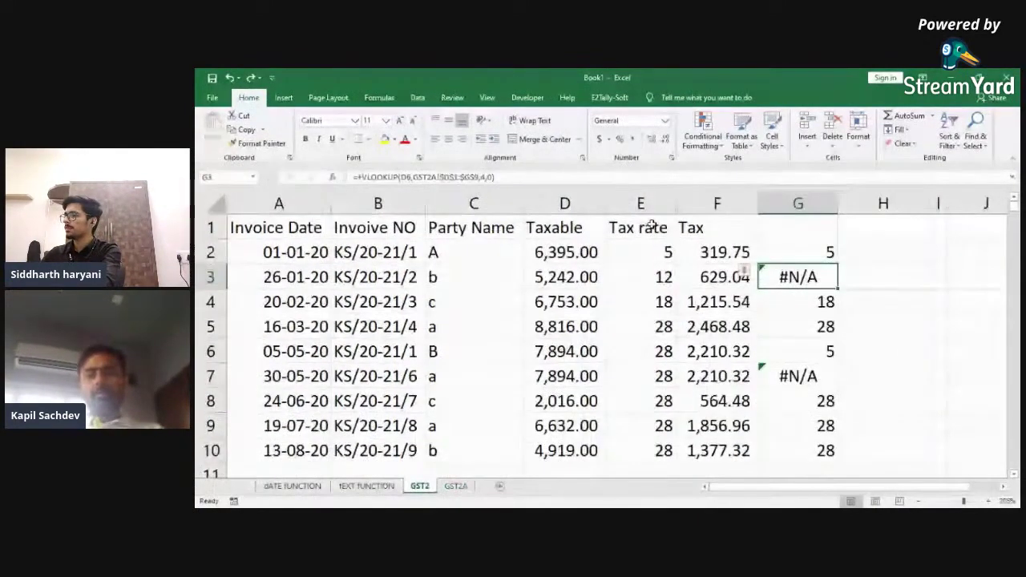
pyautogui.press('Up')
pyautogui.press('F2')
pyautogui.press('Escape')
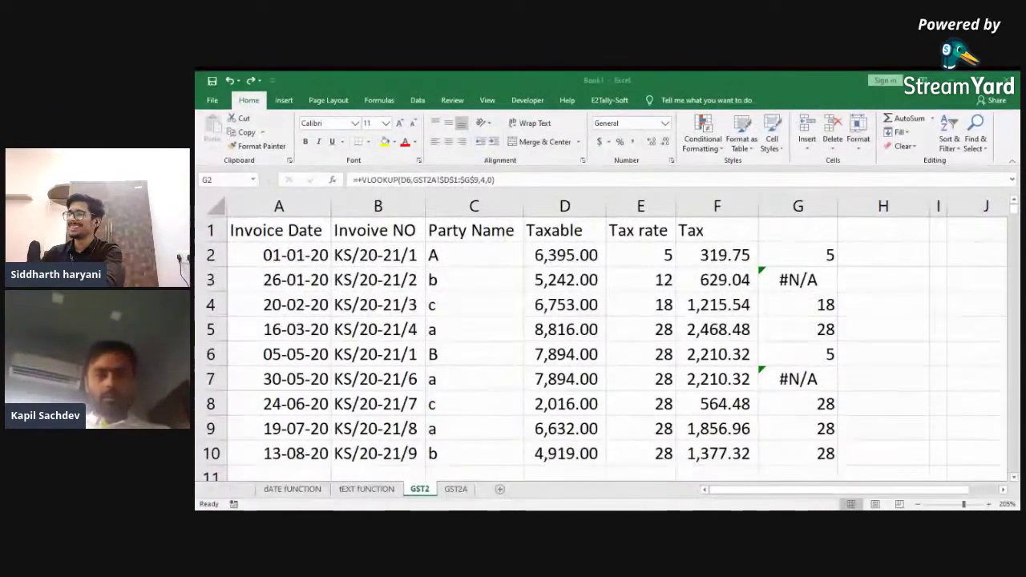
pyautogui.hotkey('alt', 'Tab')
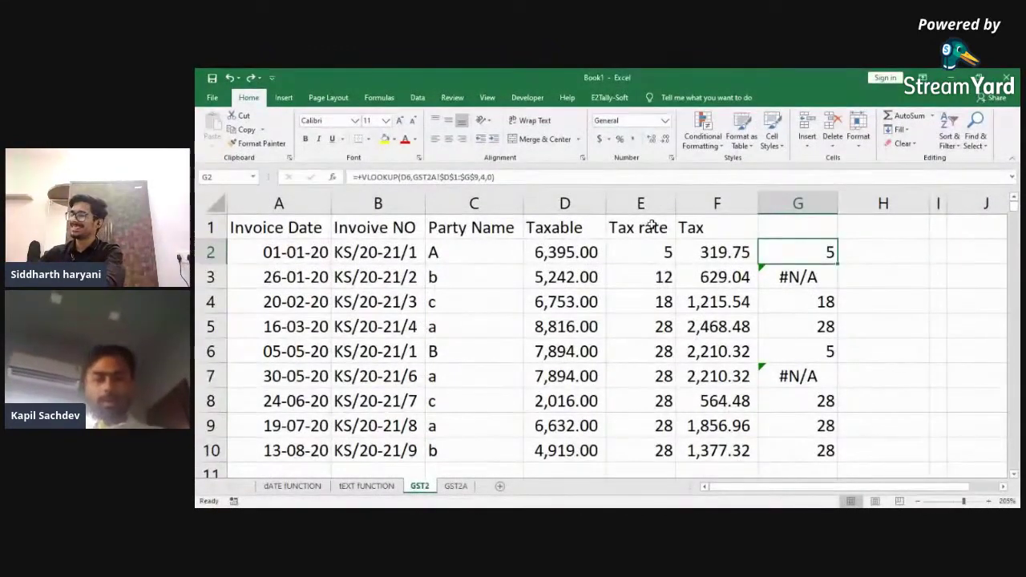
pyautogui.hotkey('ctrl', 'shift', 'Down')
pyautogui.press('Delete')
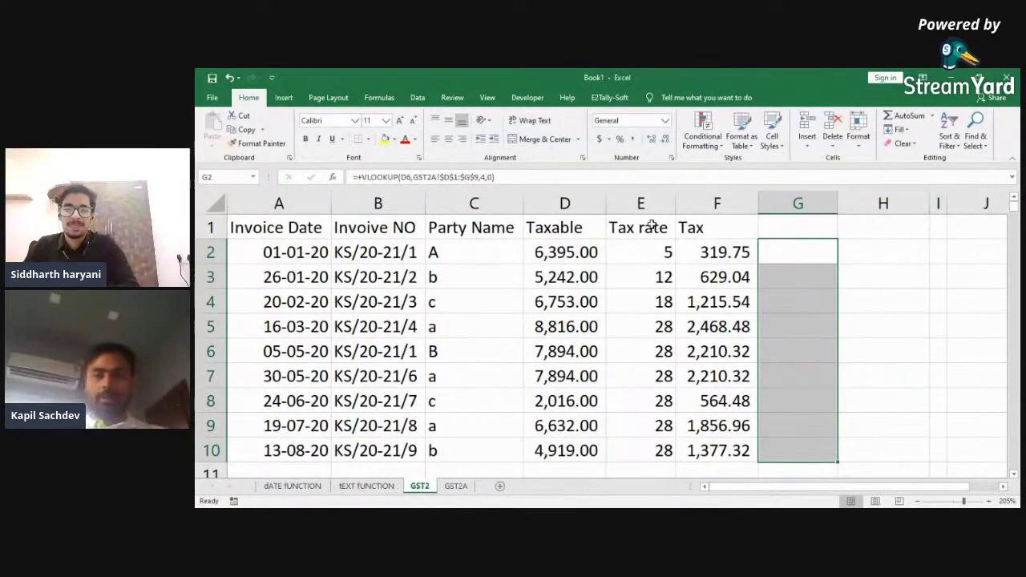
# Paste GST2's Tax column F2:F10 over itself as values.
pyautogui.press('Up')
pyautogui.hotkey('ctrl', 'pagedown')
pyautogui.hotkey('ctrl', 'pageup')
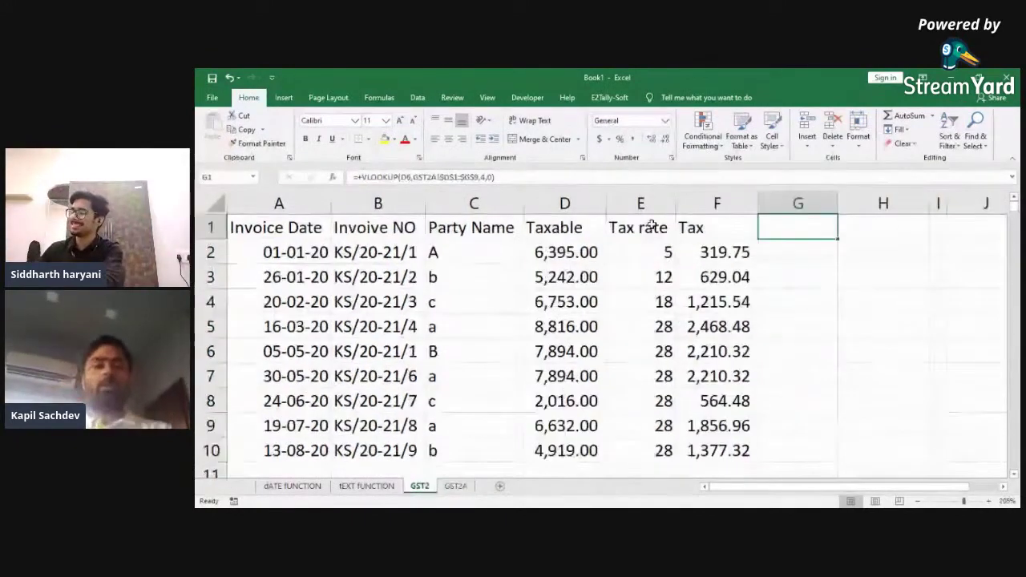
pyautogui.press('Down')
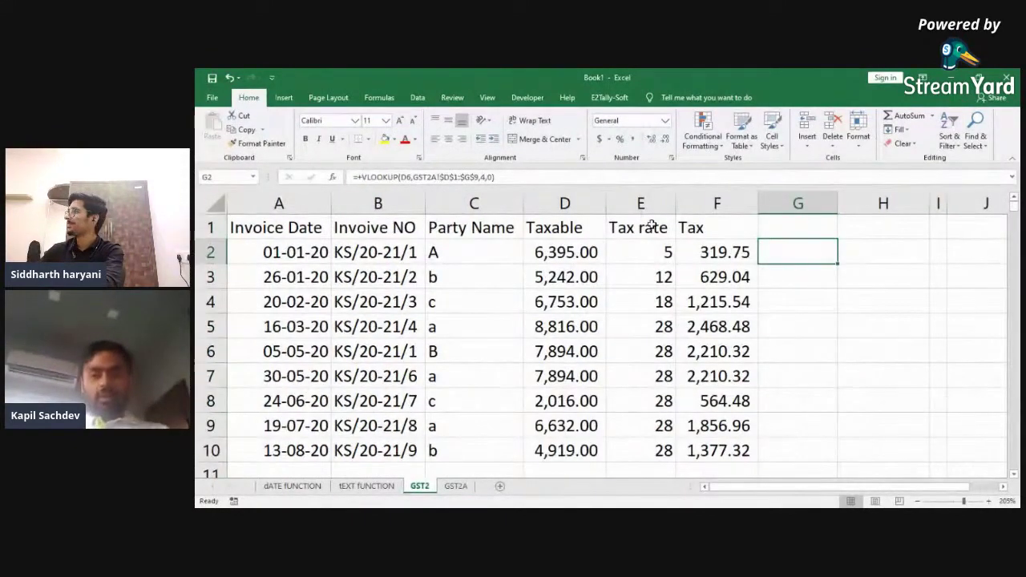
pyautogui.press('Left')
pyautogui.press('F2')
pyautogui.press('Escape')
pyautogui.hotkey('ctrl', 'shift', 'Down')
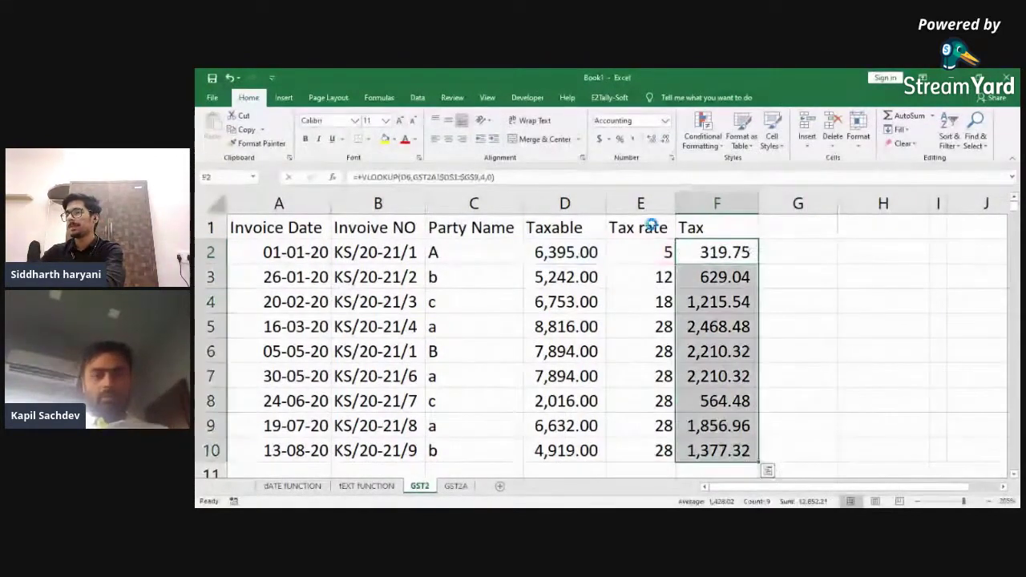
pyautogui.hotkey('ctrl', 'c')
pyautogui.hotkey('ctrl', 'alt', 'v')
pyautogui.press('v')
pyautogui.press('Return')
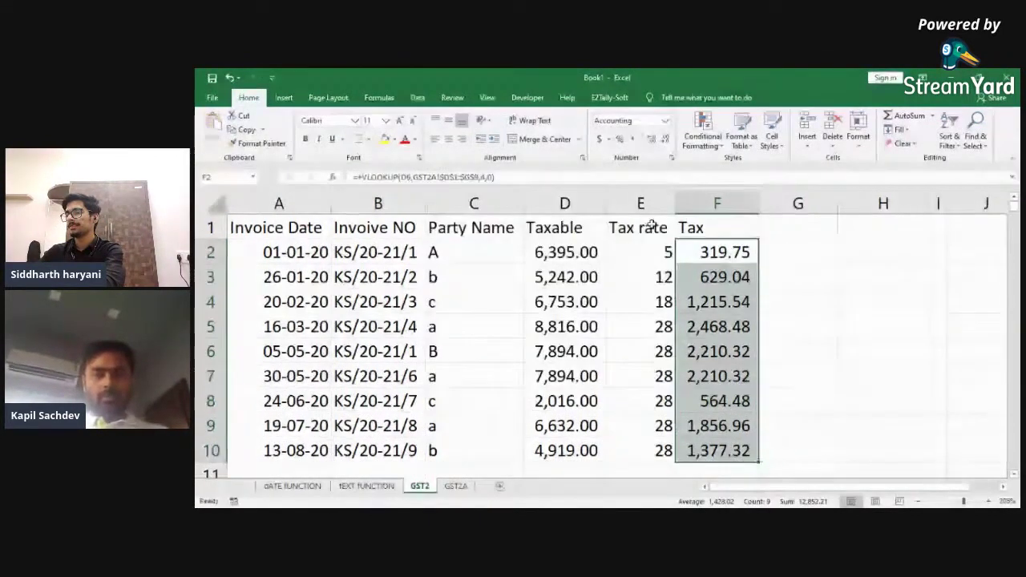
# Convert GST2A's Tax cells F2:F9 to plain values with Paste Special.
pyautogui.hotkey('ctrl', 'pagedown')
pyautogui.press('Right')
pyautogui.press('Up')
pyautogui.press('Up')
pyautogui.hotkey('ctrl', 'shift', 'Down')
pyautogui.hotkey('ctrl', 'shift', 'Up')
pyautogui.hotkey('ctrl', 'shift', 'Down')
pyautogui.hotkey('ctrl', 'c')
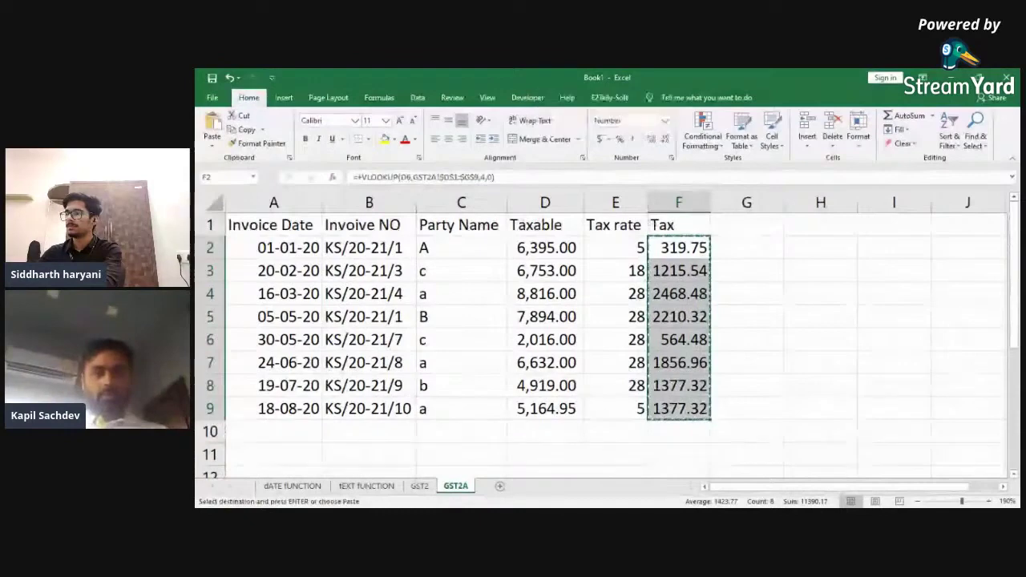
pyautogui.hotkey('ctrl', 'alt', 'v')
pyautogui.press('v')
pyautogui.press('Return')
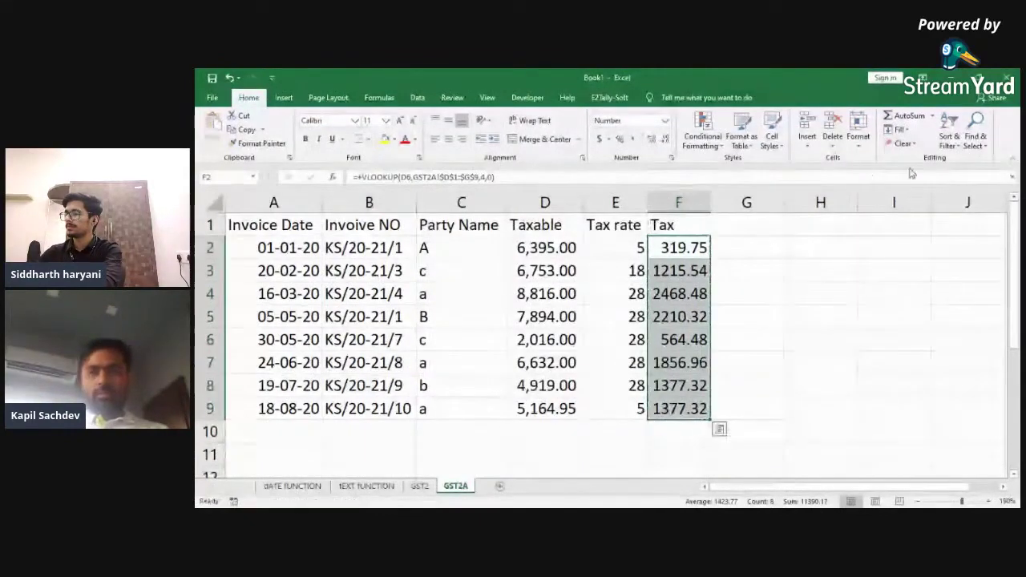
pyautogui.click(1011, 178)
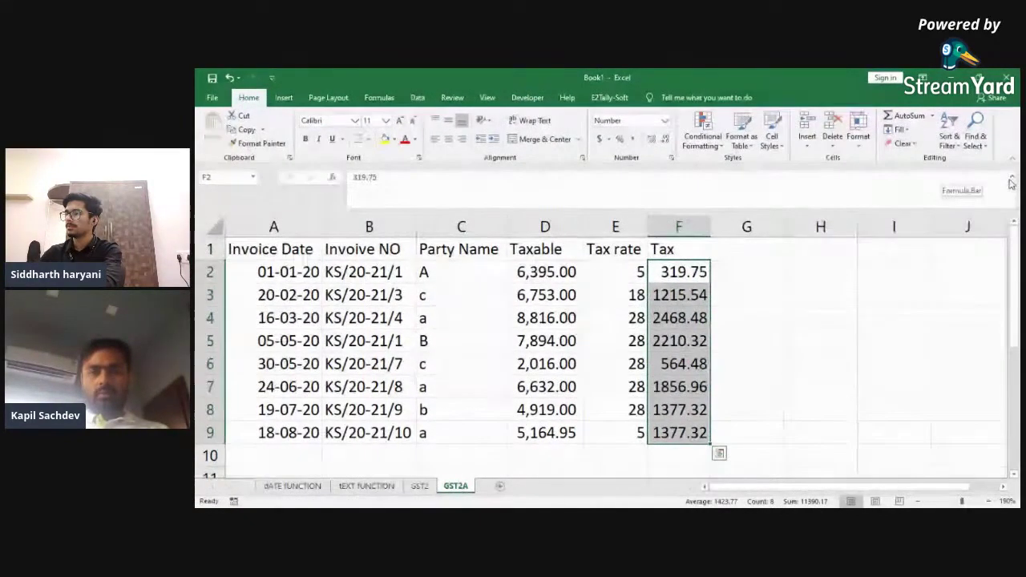
pyautogui.click(1011, 179)
pyautogui.click(907, 261)
# Copy the whole GST2 table A1:F10 and look over its Quick Analysis options.
pyautogui.hotkey('ctrl', 'pageup')
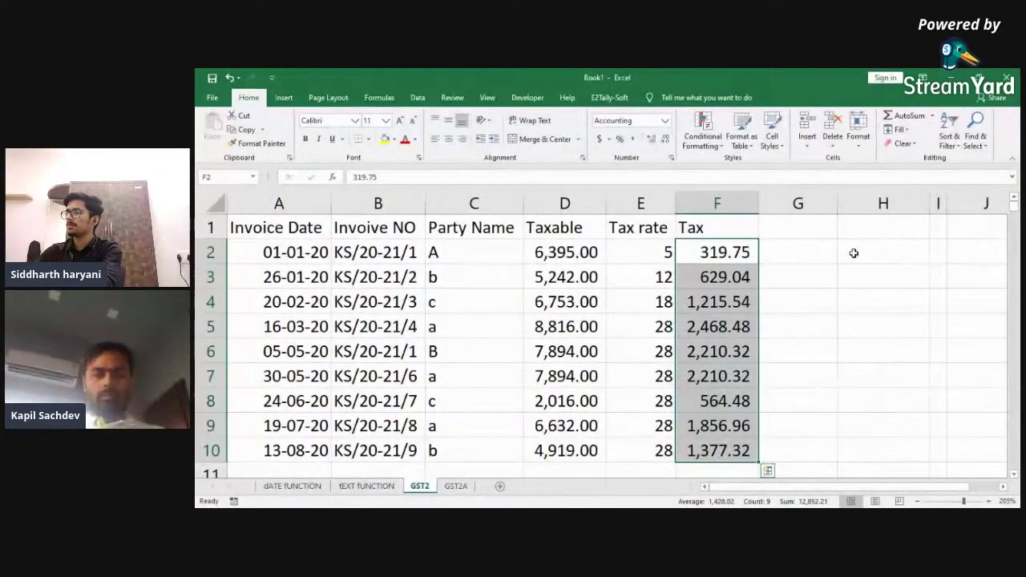
pyautogui.press('Home')
pyautogui.press('Right')
pyautogui.press('Right')
pyautogui.press('Home')
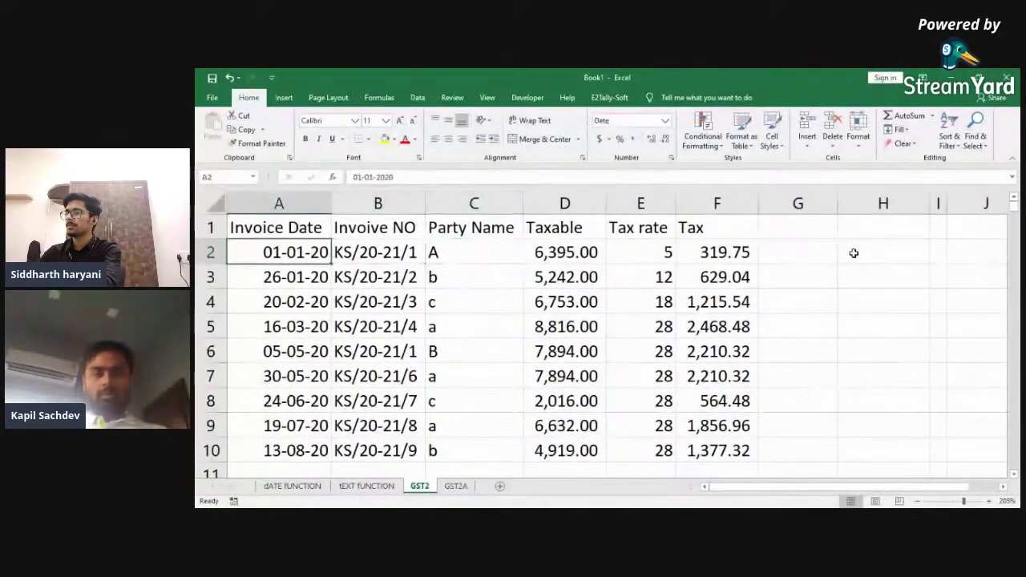
pyautogui.press('Up')
pyautogui.hotkey('ctrl', 'a')
pyautogui.hotkey('ctrl', 'c')
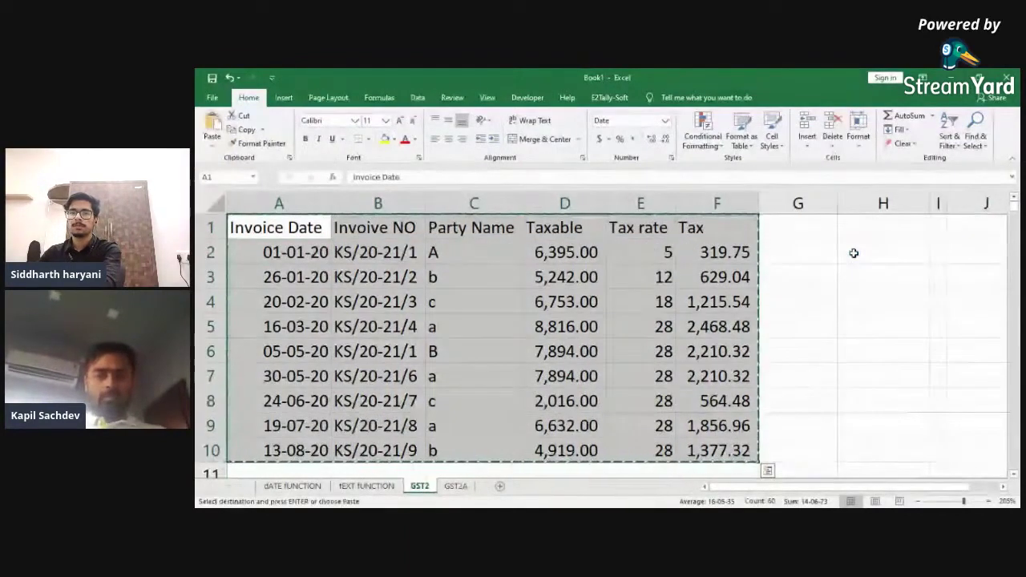
pyautogui.hotkey('ctrl', 'pagedown')
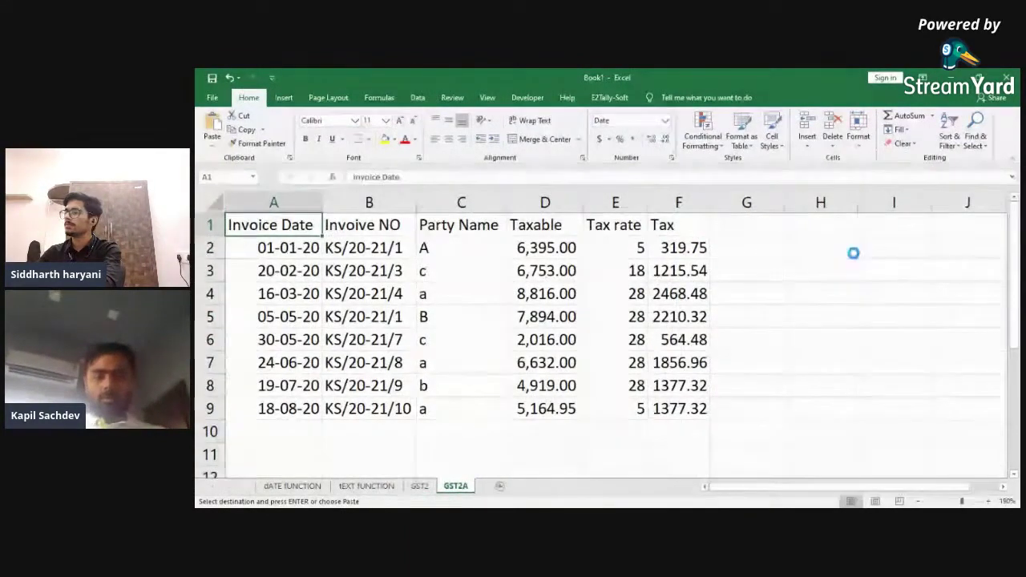
pyautogui.hotkey('ctrl', 'pageup')
pyautogui.scroll(1, 854, 253)
pyautogui.hotkey('ctrl', 'q')
pyautogui.press('Right')
pyautogui.press('Right')
pyautogui.press('Right')
pyautogui.click(814, 255)
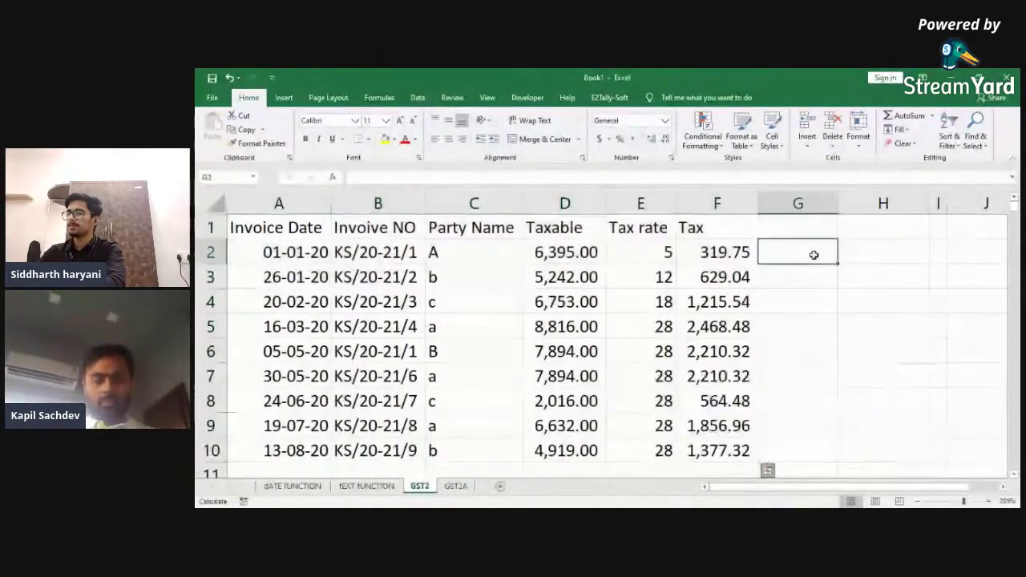
# Enter =VLOOKUP(B2,GST2A!B2:F10,5,0) in G2 on GST2 to pull the invoice's Tax.
pyautogui.write('+vl')
pyautogui.press('Tab')
pyautogui.press('Left')
pyautogui.press('Left')
pyautogui.press('Left')
pyautogui.press('Left')
pyautogui.press('Left')
pyautogui.write(',')
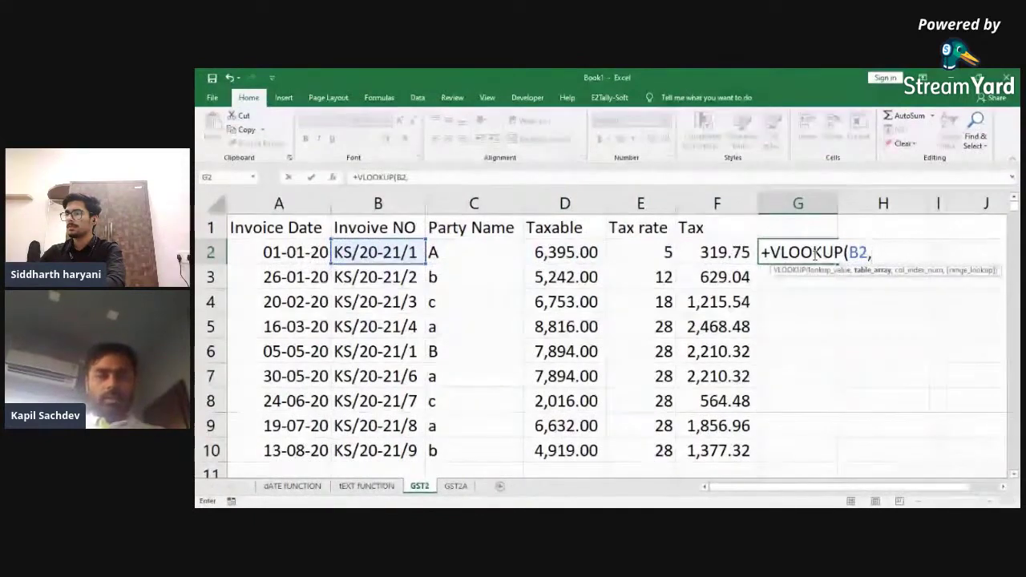
pyautogui.hotkey('ctrl', 'pagedown')
pyautogui.press('Down')
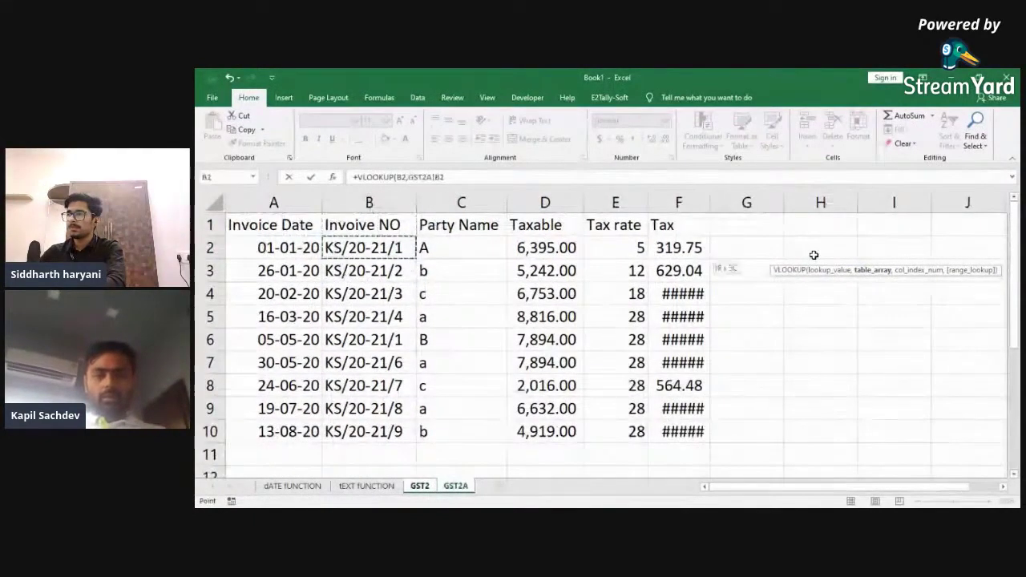
pyautogui.hotkey('ctrl', 'shift', 'Right')
pyautogui.hotkey('ctrl', 'shift', 'Down')
pyautogui.write(',5,0')
pyautogui.press('Return')
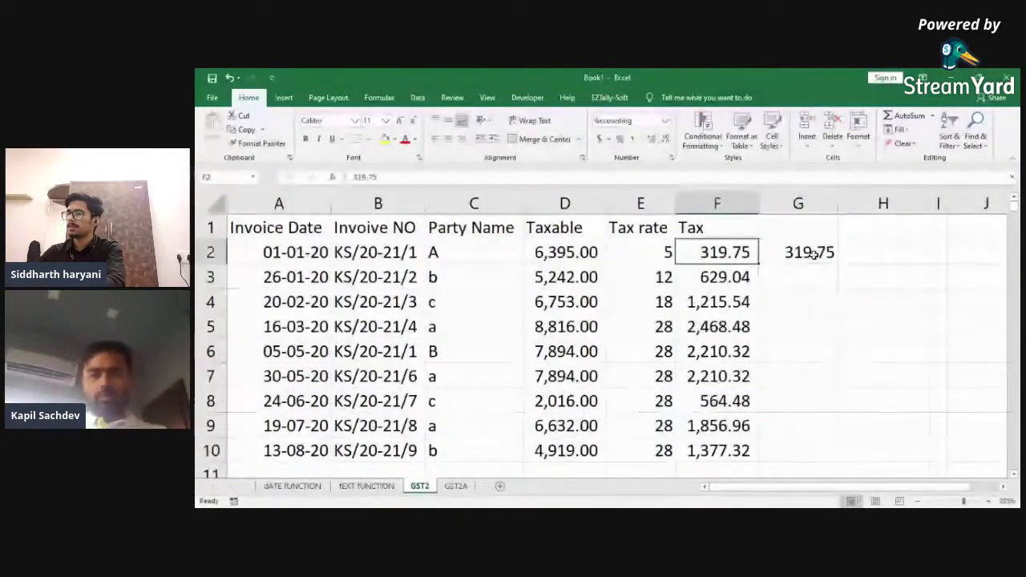
# Lock the lookup range start as $B$2 and fill the VLOOKUP down G2:G10.
pyautogui.click(812, 254)
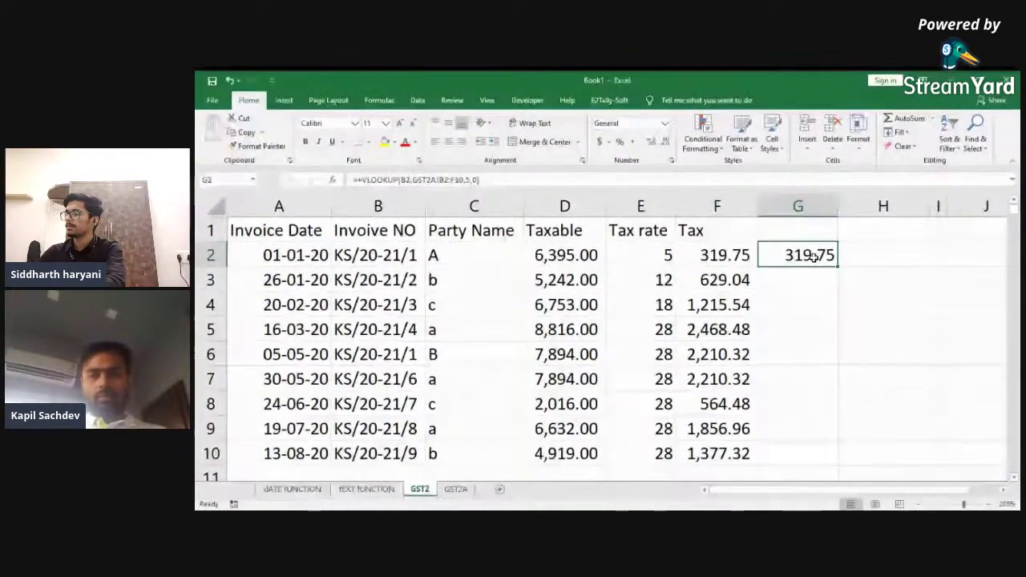
pyautogui.press('F2')
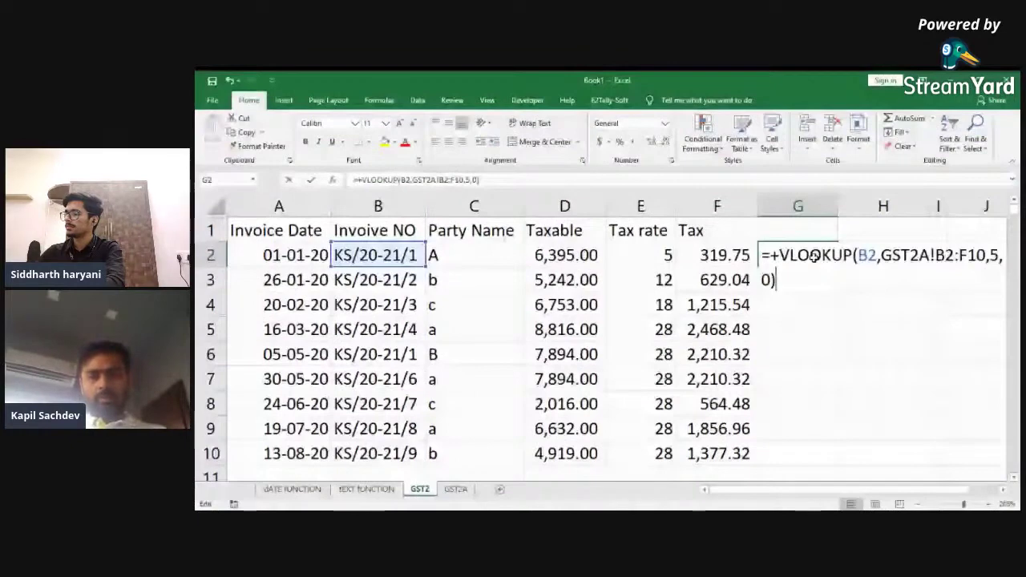
pyautogui.press('Left')
pyautogui.press('Left')
pyautogui.press('Left')
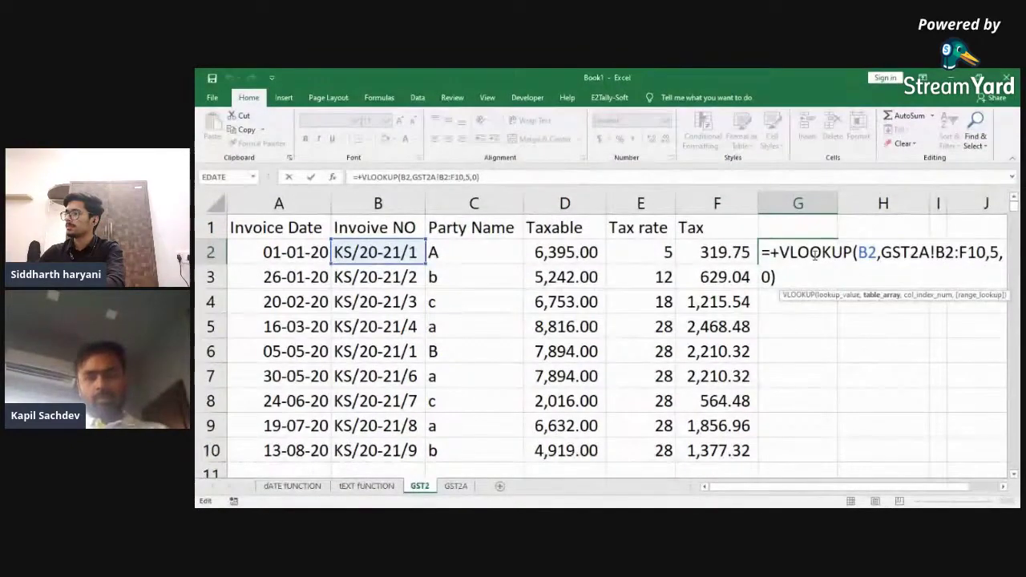
pyautogui.press('F4')
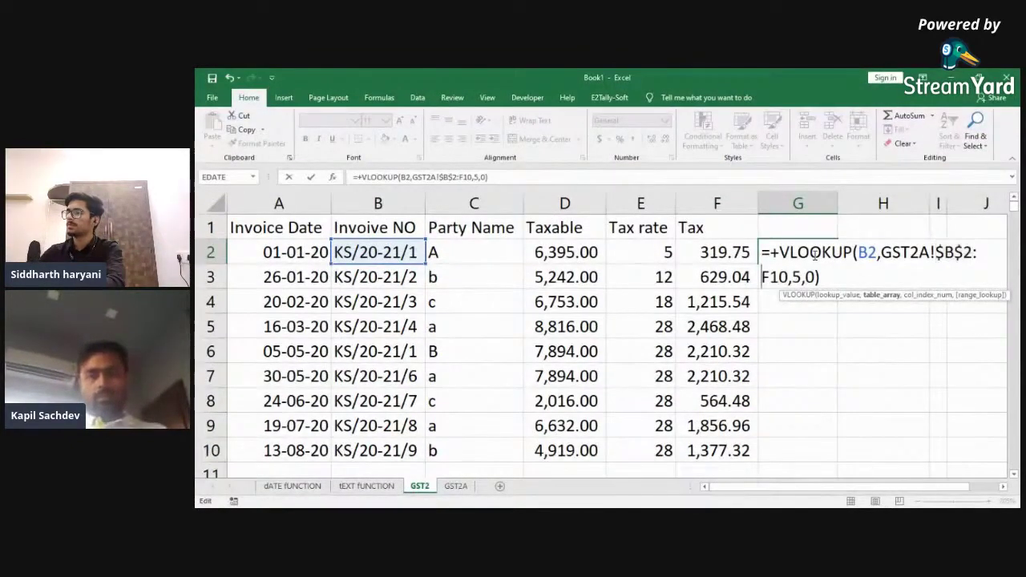
pyautogui.press('Return')
pyautogui.press('Left')
pyautogui.hotkey('ctrl', 'Down')
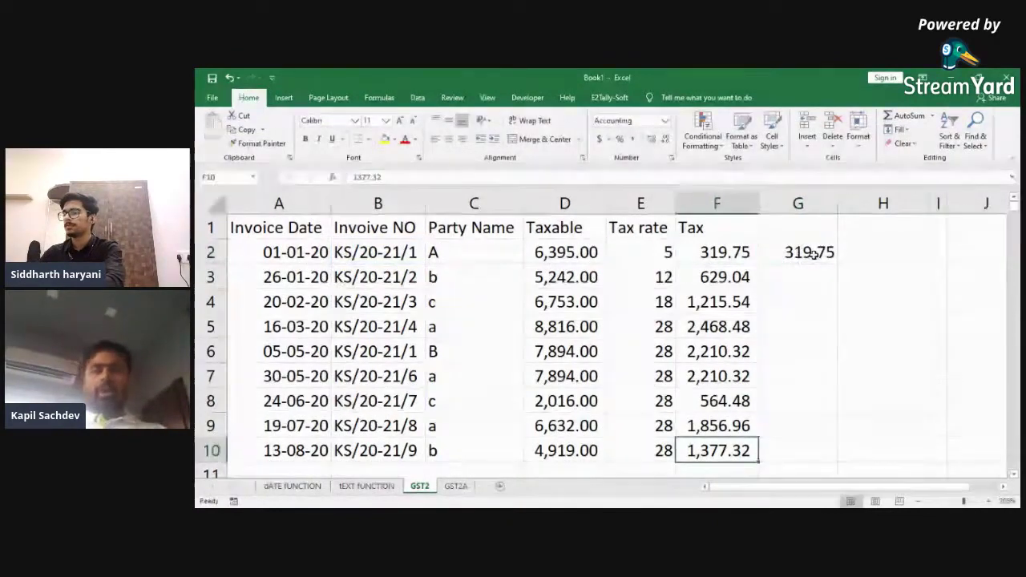
pyautogui.press('Right')
pyautogui.hotkey('ctrl', 'shift', 'Up')
pyautogui.hotkey('ctrl', 'd')
# Review the G2 VLOOKUP formula's arguments without changing it.
pyautogui.click(813, 255)
pyautogui.press('Down')
pyautogui.press('Up')
pyautogui.press('F2')
pyautogui.press('Escape')
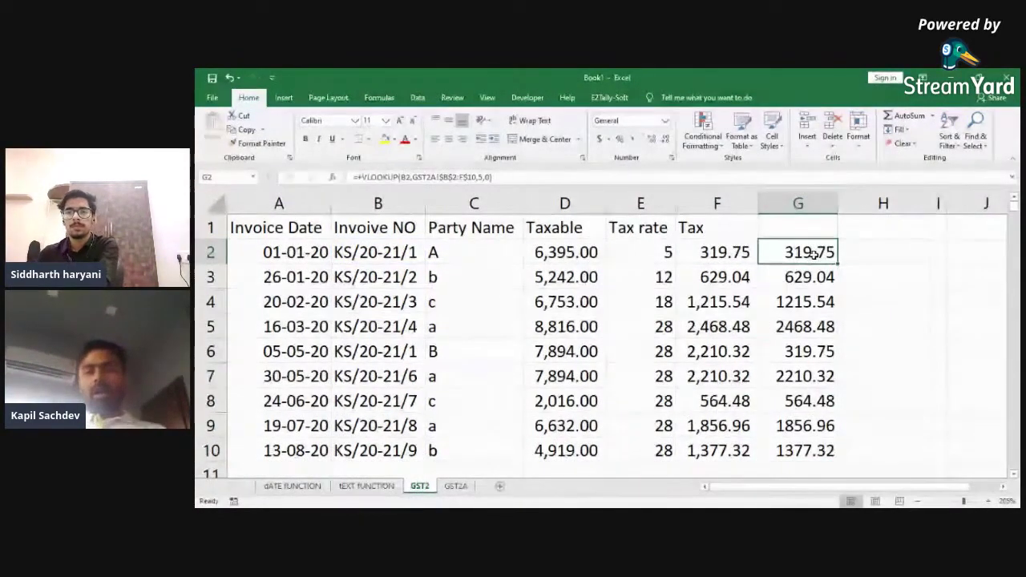
pyautogui.doubleClick(813, 253)
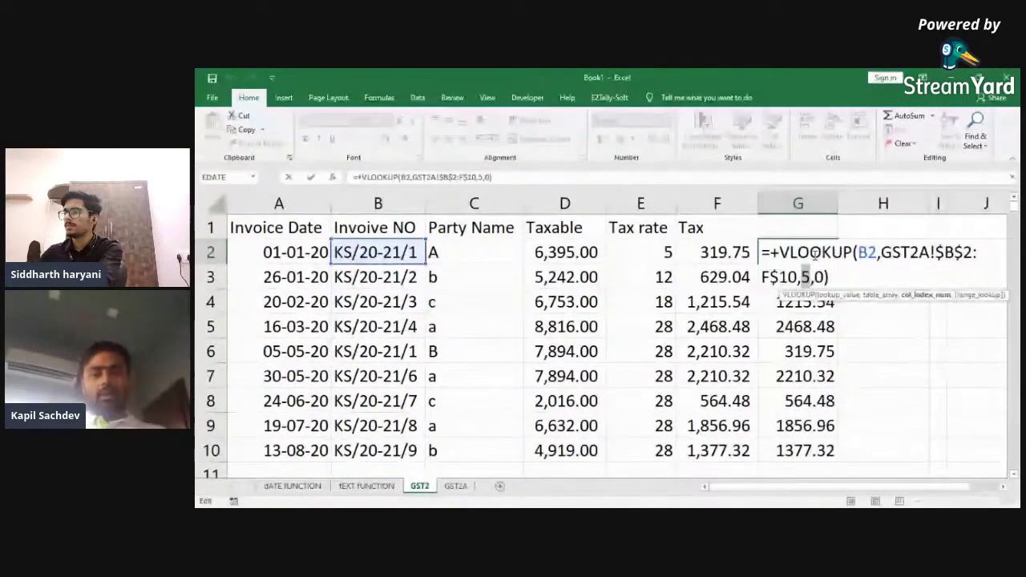
pyautogui.press('Escape')
# Autofit the Tax column F on GST2A so its values show, then return to GST2.
pyautogui.hotkey('ctrl', 'pagedown')
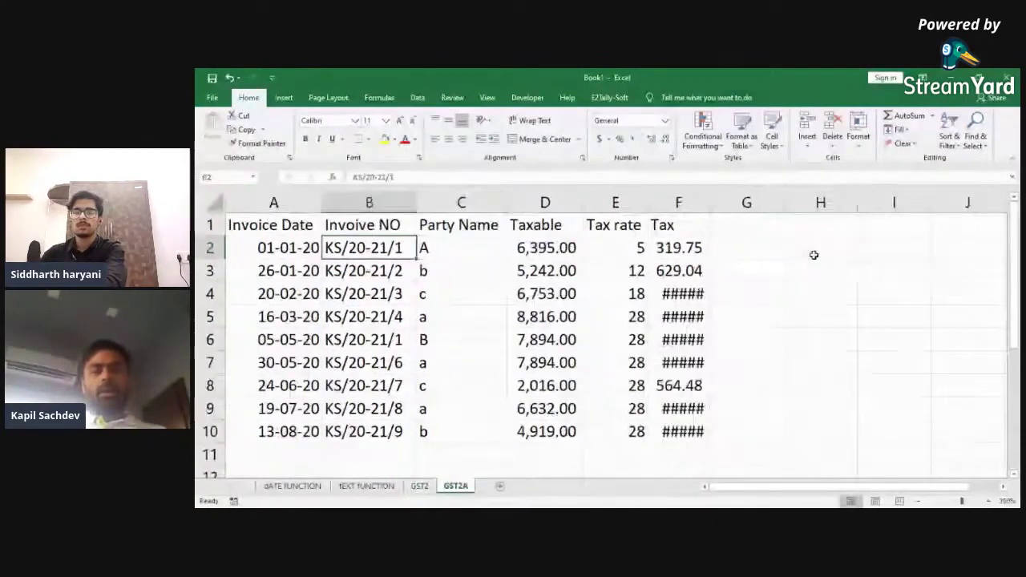
pyautogui.press('Right')
pyautogui.press('Right')
pyautogui.press('Right')
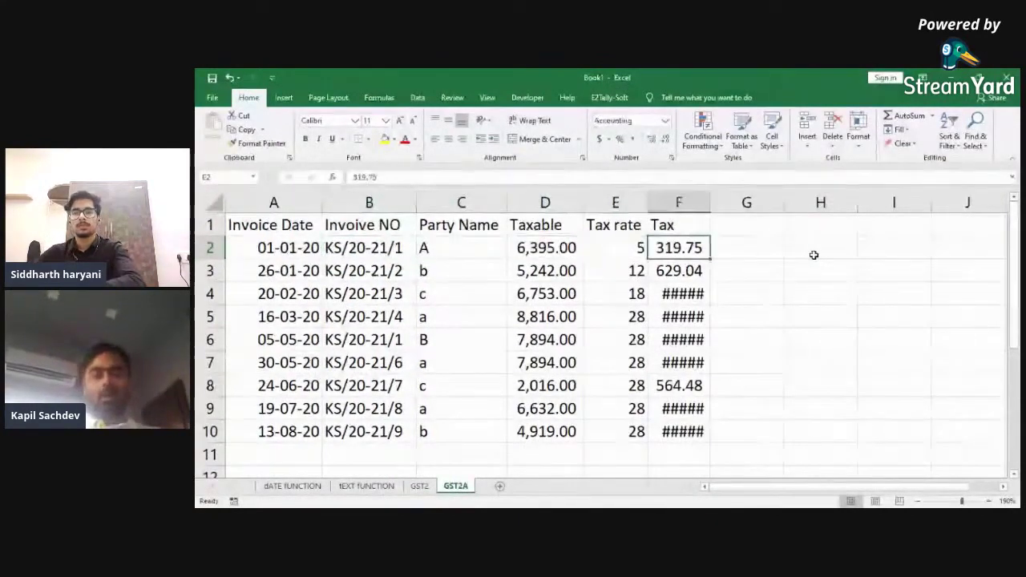
pyautogui.press('Up')
pyautogui.hotkey('ctrl', 'space')
pyautogui.hotkey('alt', 'h')
pyautogui.press('o')
pyautogui.press('i')
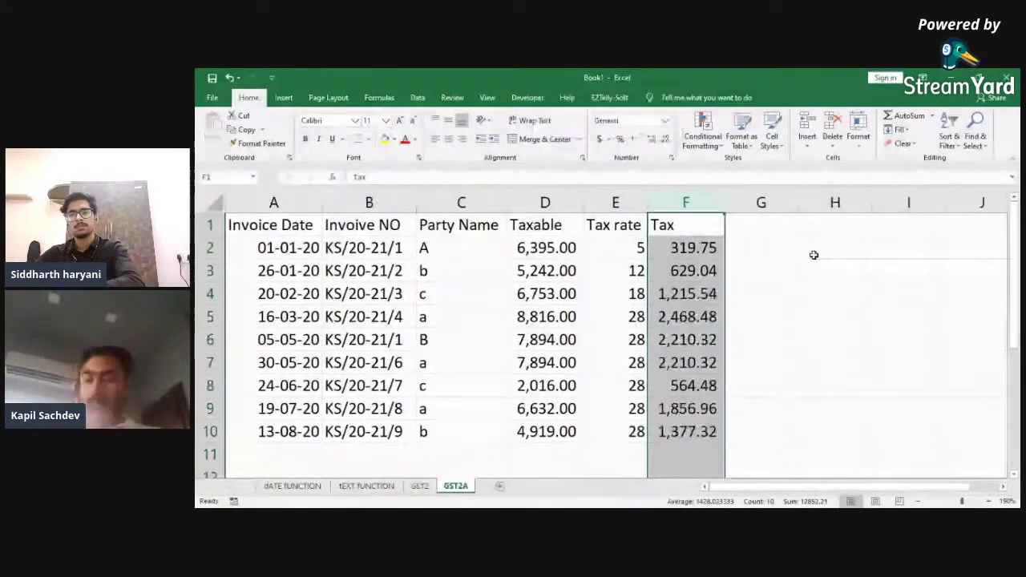
pyautogui.hotkey('ctrl', 'pageup')
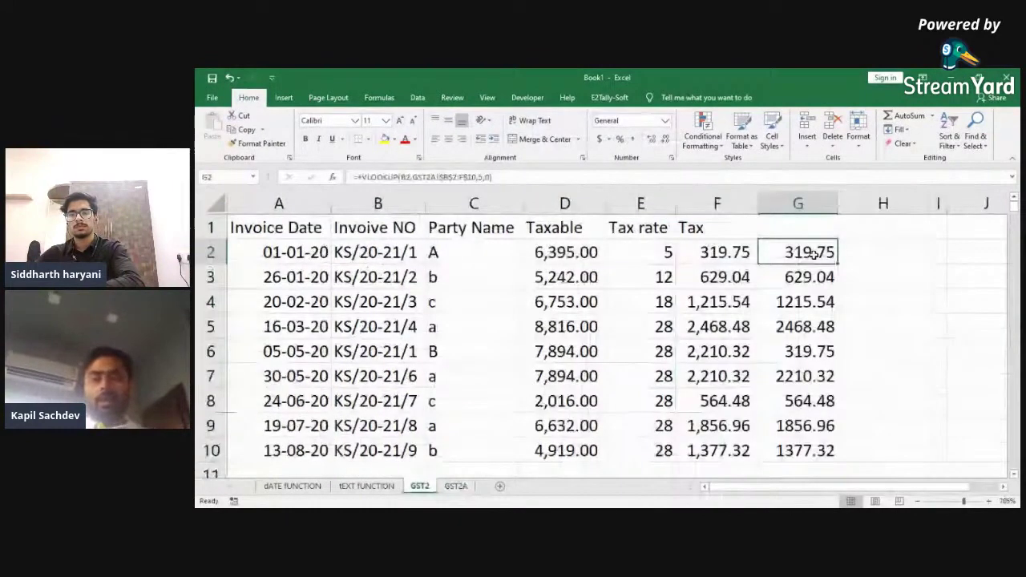
pyautogui.press('Right')
# Enter =MATCH(F1,GST2A!B1:F1,0) in H2 to locate the Tax header.
pyautogui.write('+m')
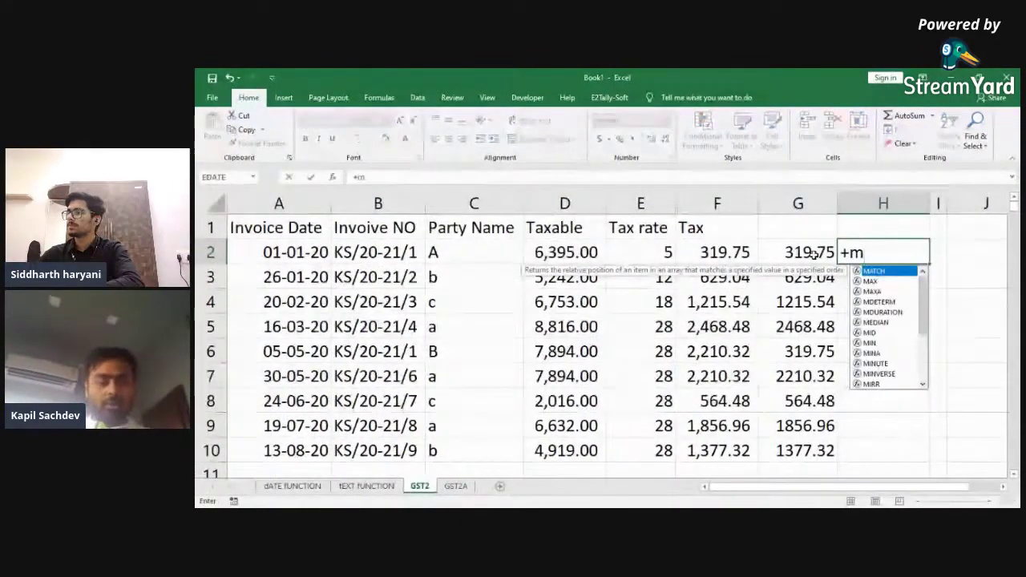
pyautogui.press('Tab')
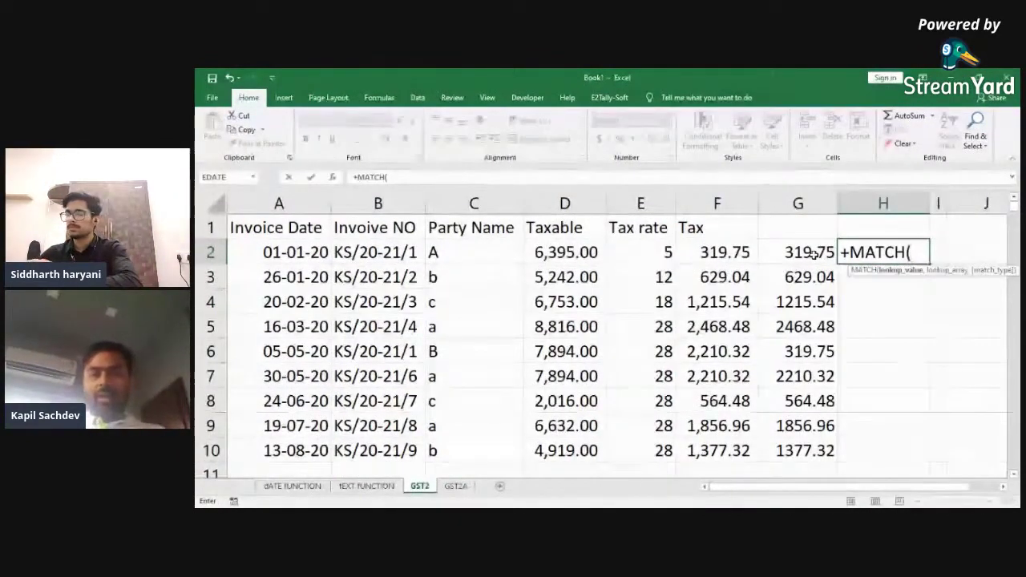
pyautogui.press('Left')
pyautogui.press('Left')
pyautogui.press('Up')
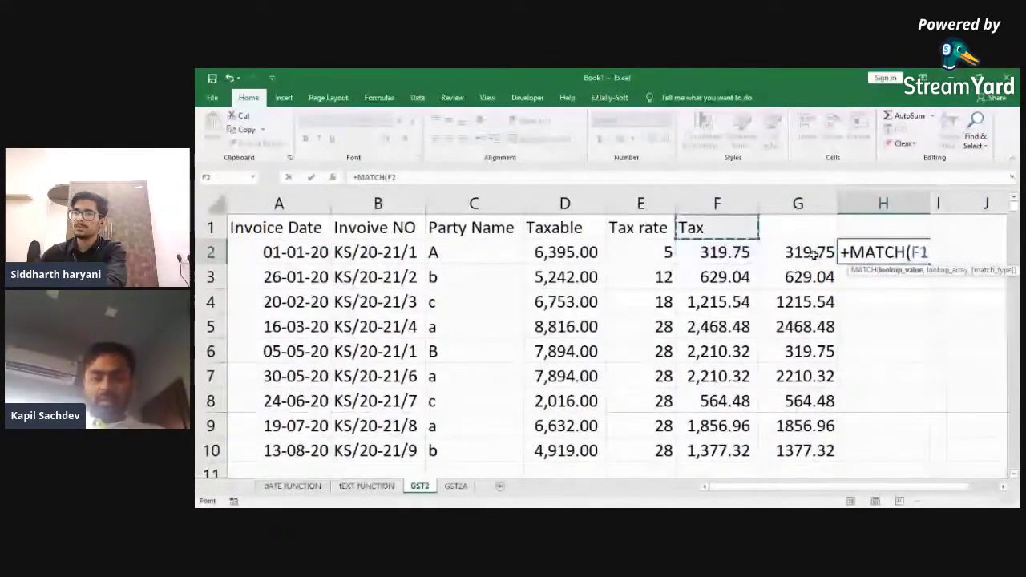
pyautogui.write(',')
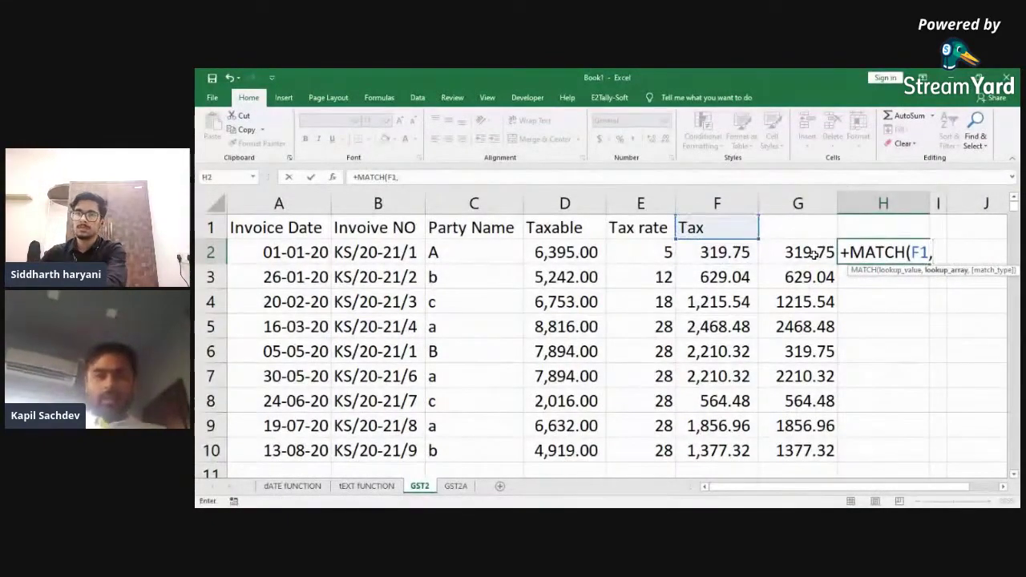
pyautogui.hotkey('ctrl', 'pagedown')
pyautogui.press('Up')
pyautogui.press('Right')
pyautogui.hotkey('shift', 'Right')
pyautogui.hotkey('shift', 'Right')
pyautogui.hotkey('shift', 'Right')
pyautogui.hotkey('shift', 'Right')
pyautogui.write(',')
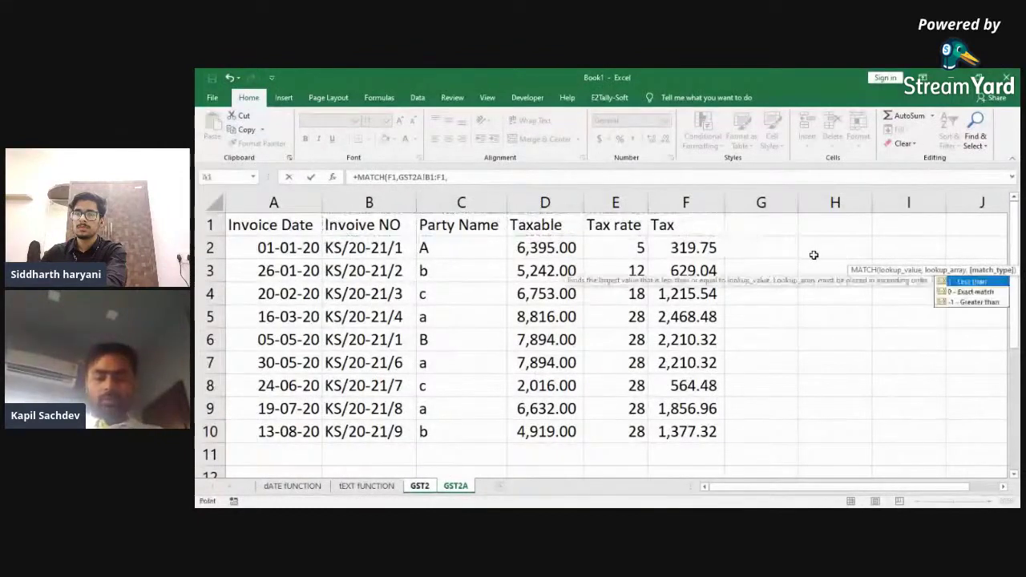
pyautogui.write('0)')
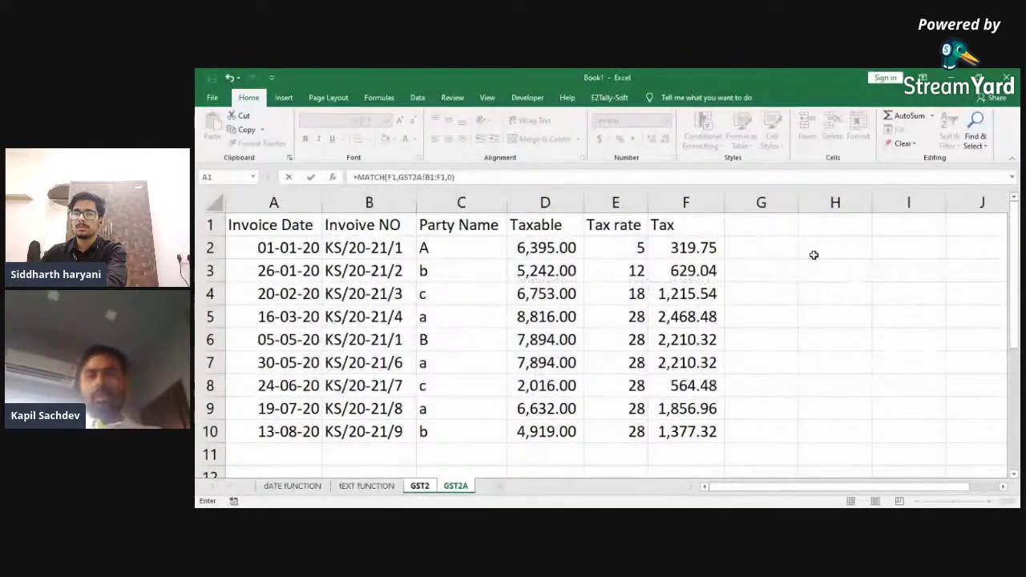
pyautogui.press('Return')
# Make the MATCH references absolute: MATCH($F$1,GST2A!$B$1:$F$1,0).
pyautogui.press('F2')
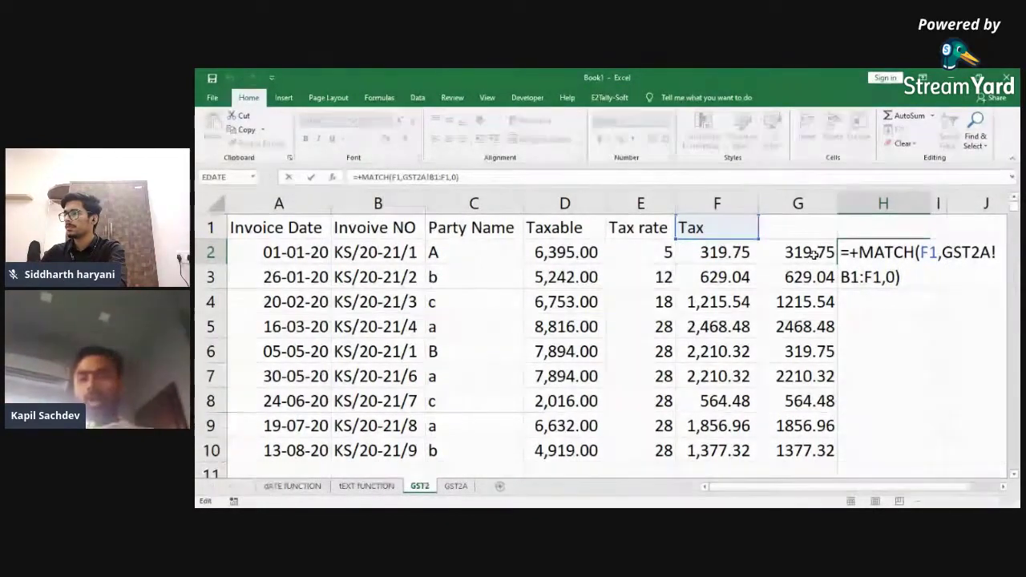
pyautogui.press('Left')
pyautogui.press('Left')
pyautogui.press('Left')
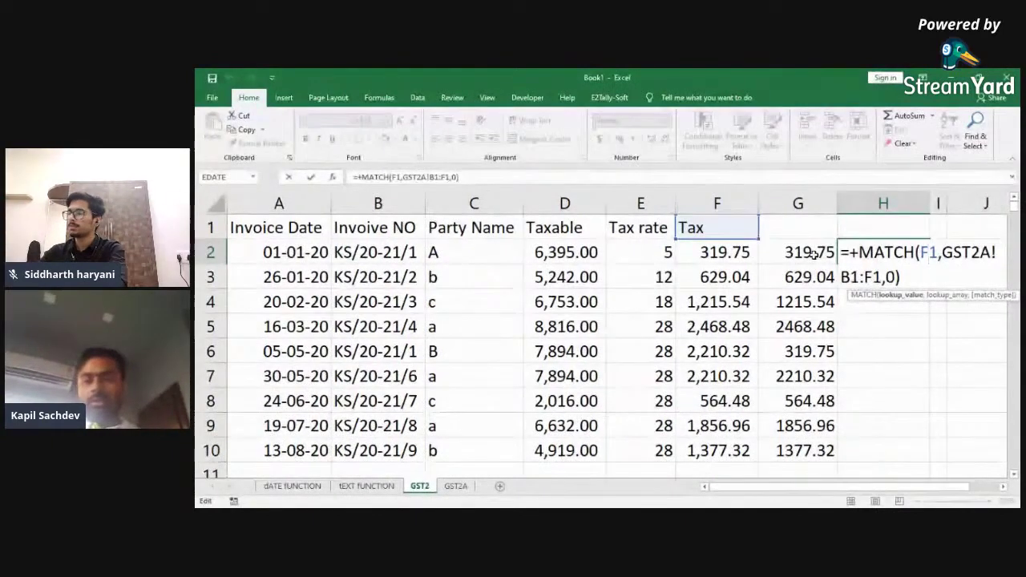
pyautogui.press('F4')
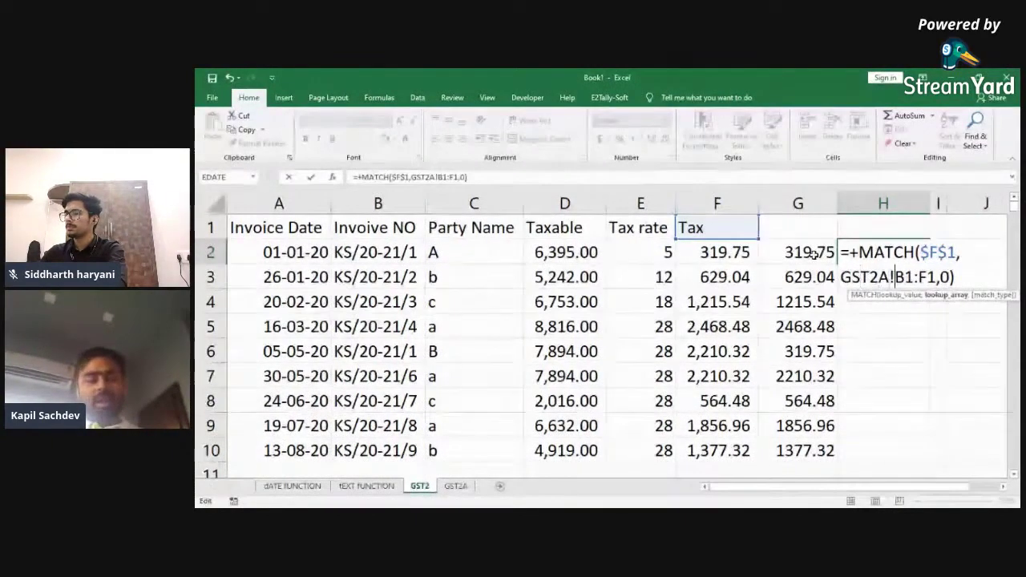
pyautogui.press('F4')
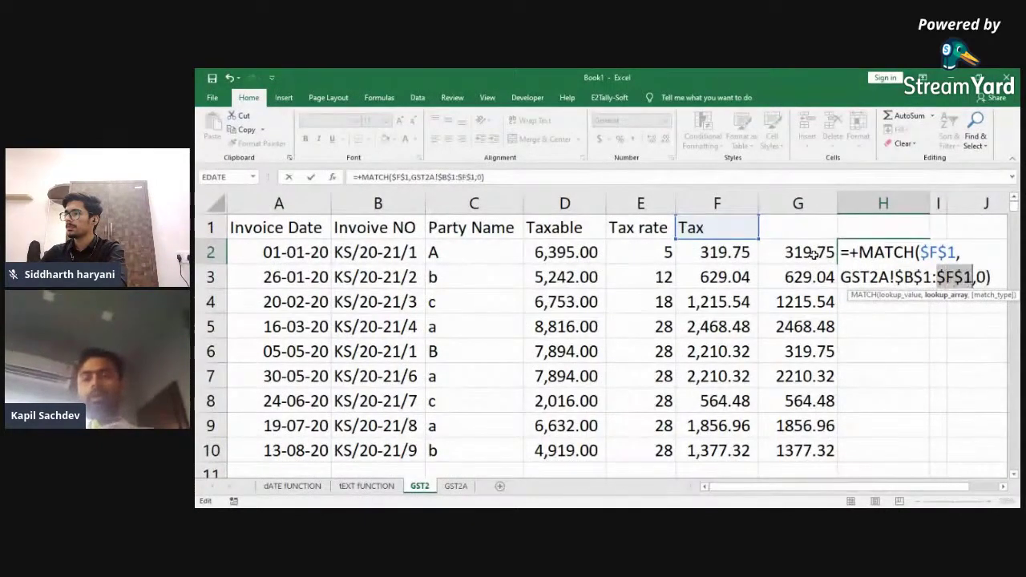
pyautogui.press('Return')
# Copy the MATCH part from H2 and open G2's VLOOKUP formula for editing.
pyautogui.press('Up')
pyautogui.press('F2')
pyautogui.press('Escape')
pyautogui.press('F2')
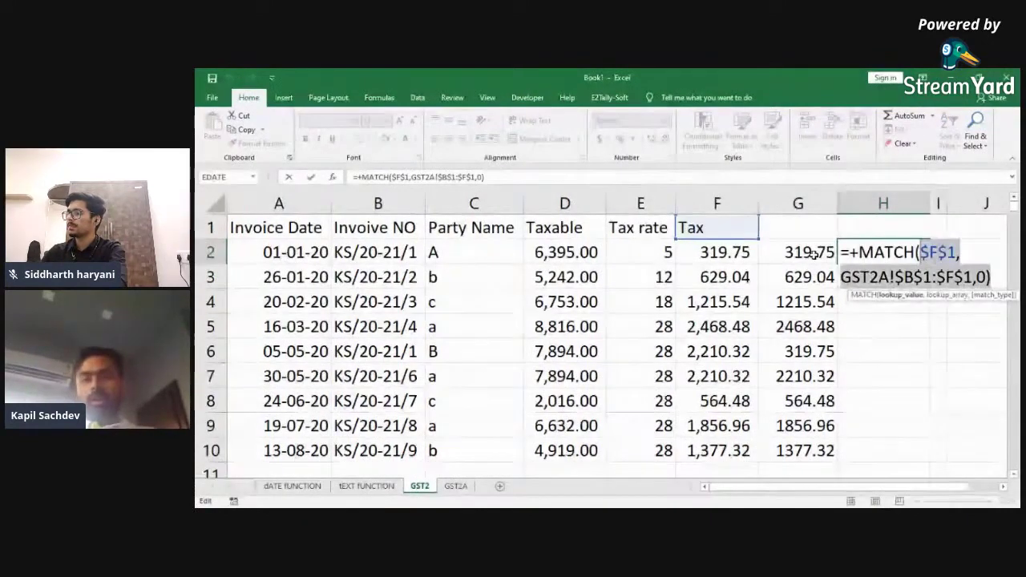
pyautogui.press('Escape')
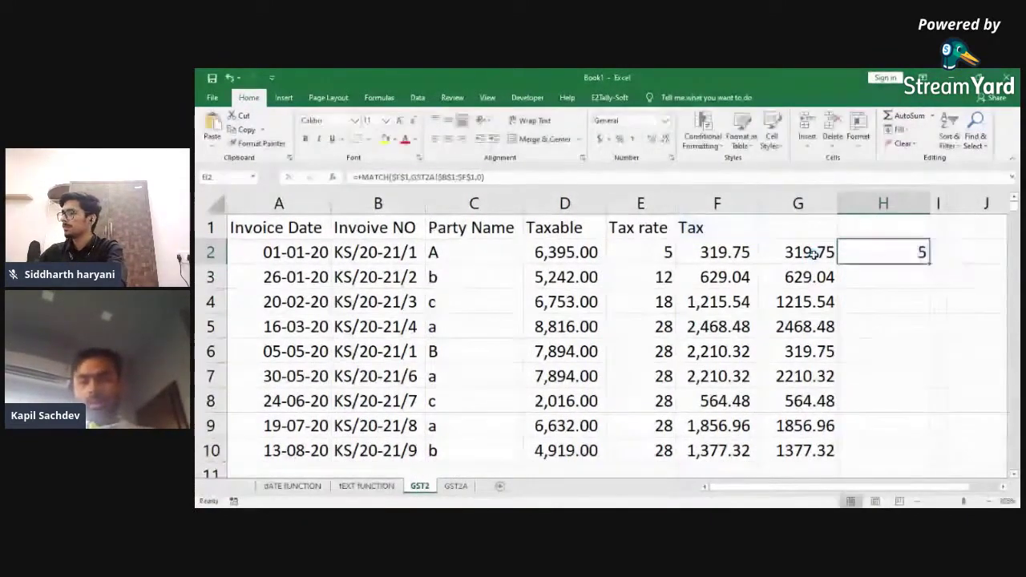
pyautogui.press('Left')
pyautogui.press('F2')
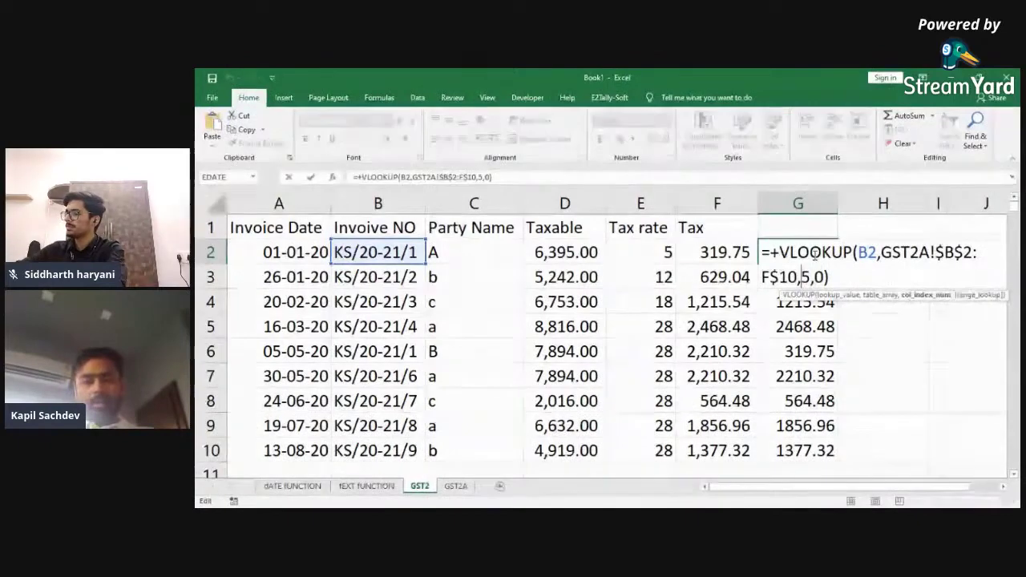
# Replace G2's column number 5 with the pasted MATCH formula and check the results.
pyautogui.write('MATCH($F$1,GST2A!$B$1:$F$1,0)')
pyautogui.press('Return')
pyautogui.press('Up')
pyautogui.hotkey('ctrl', 'shift', 'Down')
pyautogui.press('Right')
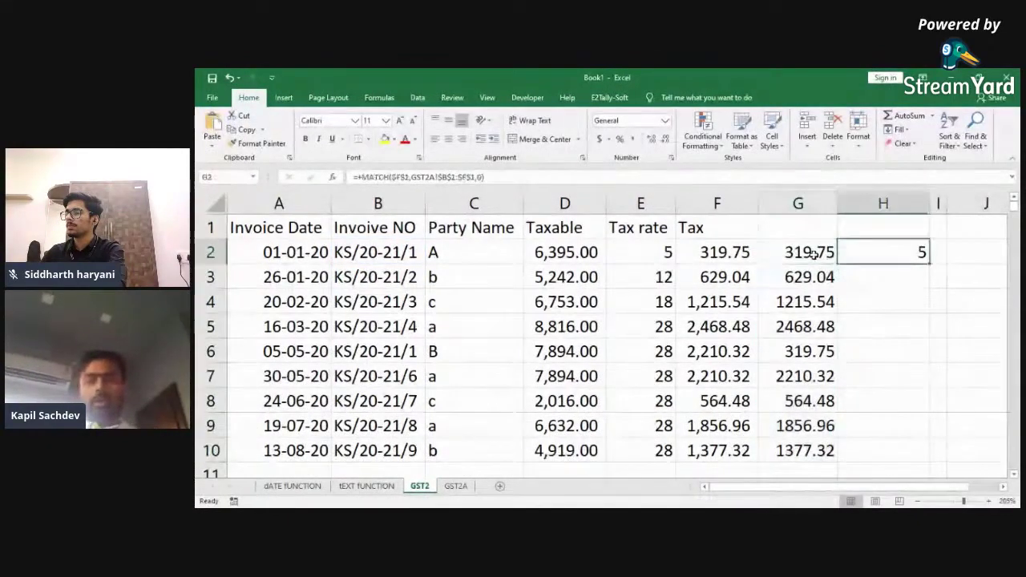
pyautogui.press('Left')
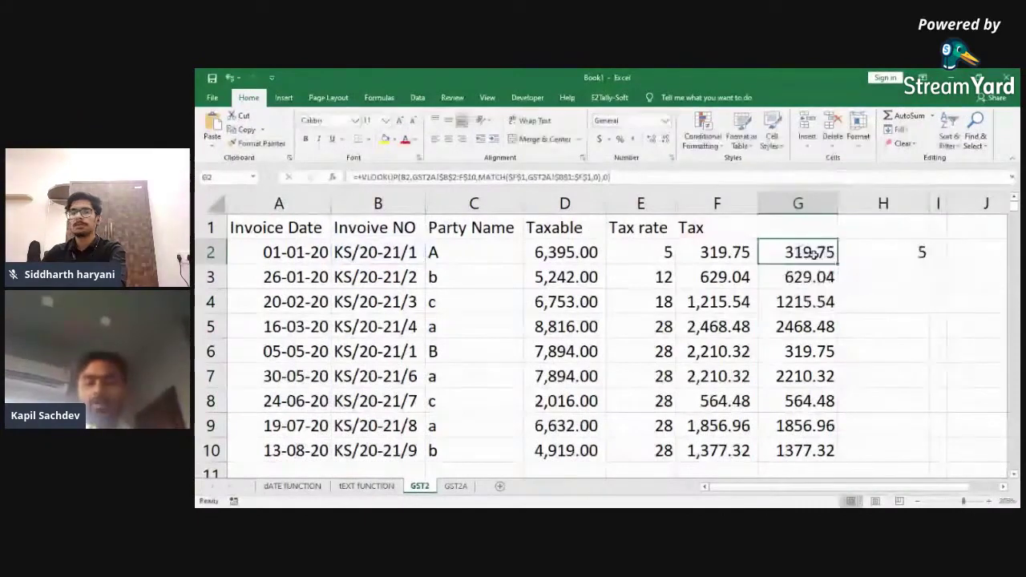
# Insert a blank column at H, pushing the MATCH result to column I.
pyautogui.press('Right')
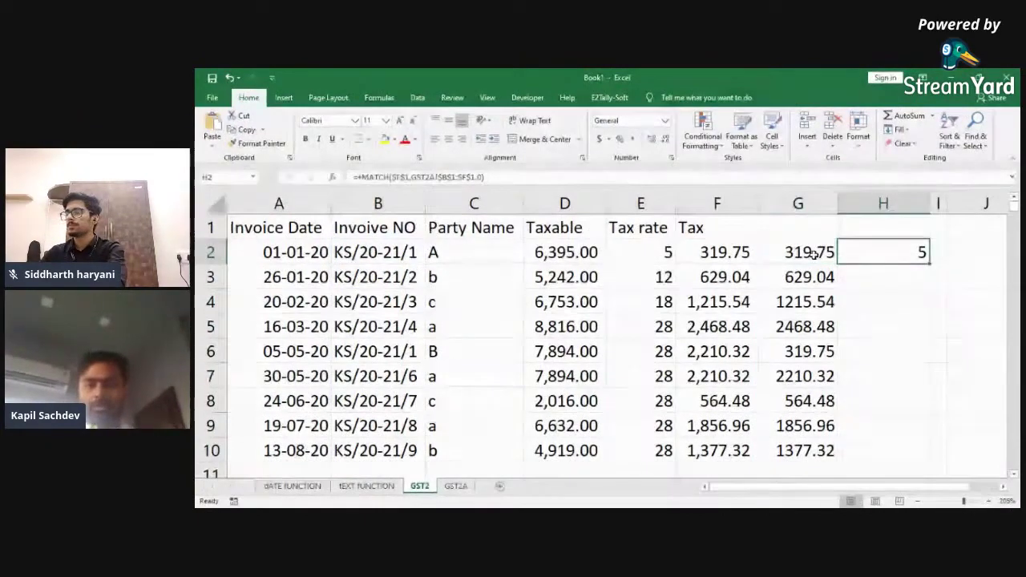
pyautogui.hotkey('ctrl', 'space')
pyautogui.hotkey('ctrl', 'shift', '+')
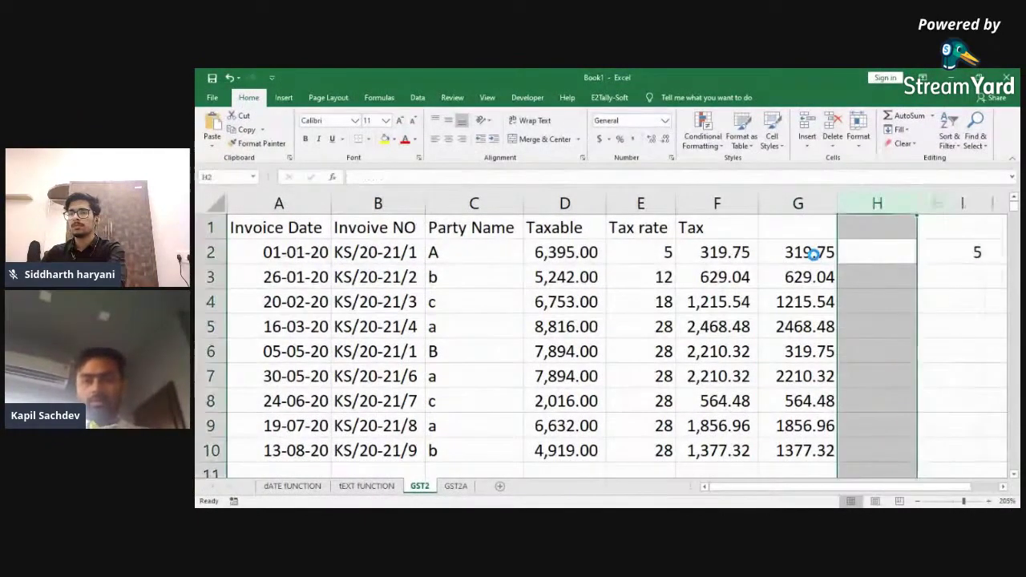
# Enter a plain =VLOOKUP(B2,GST2A!B2:F10,5,0) in the new cell H2.
pyautogui.press('Down')
pyautogui.press('Down')
pyautogui.press('Up')
pyautogui.press('Up')
pyautogui.write('+vl')
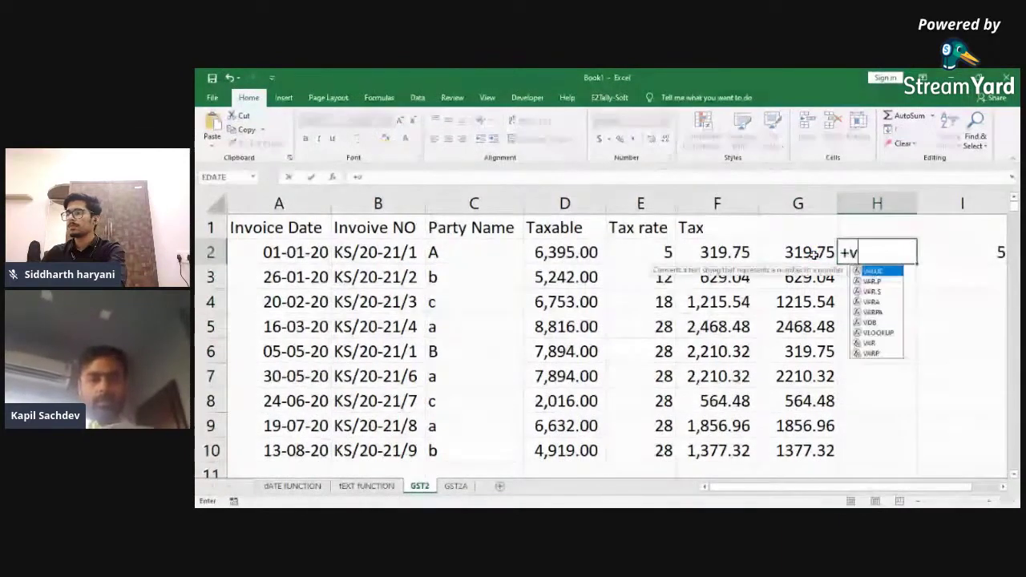
pyautogui.press('Tab')
pyautogui.press('Left')
pyautogui.press('Left')
pyautogui.press('Left')
pyautogui.write(',')
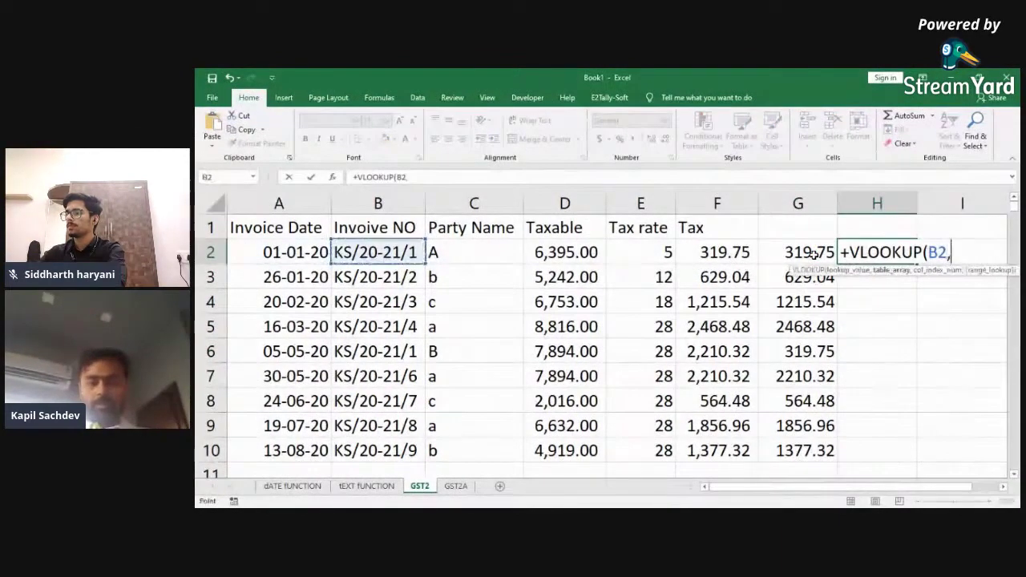
pyautogui.hotkey('ctrl', 'pagedown')
pyautogui.press('Right')
pyautogui.press('Down')
pyautogui.hotkey('ctrl', 'shift', 'Right')
pyautogui.hotkey('ctrl', 'shift', 'Down')
pyautogui.write(',5')
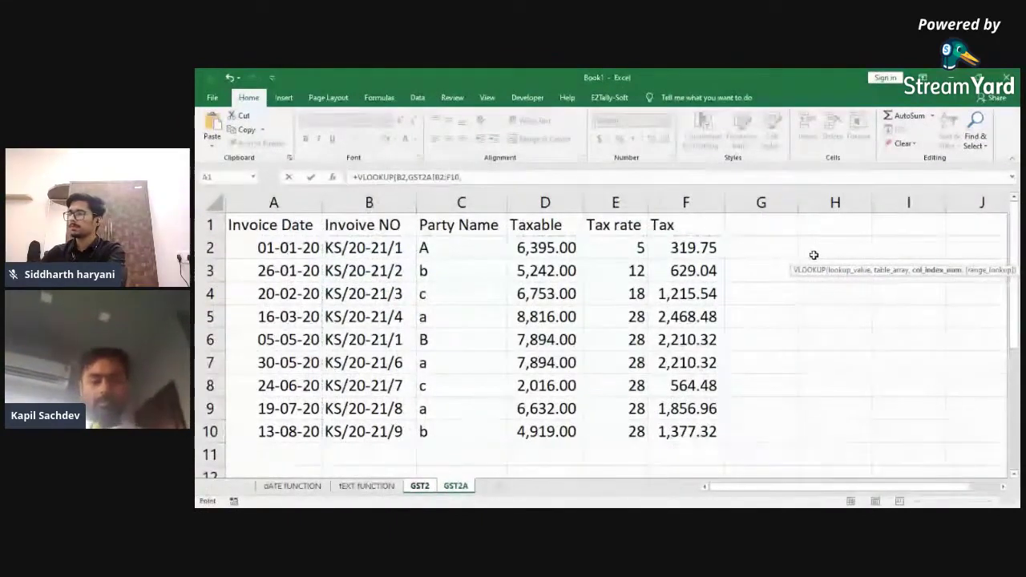
pyautogui.write(',0')
pyautogui.press('Return')
# Lock H2's table range as absolute and fill the formula down to H10.
pyautogui.press('Up')
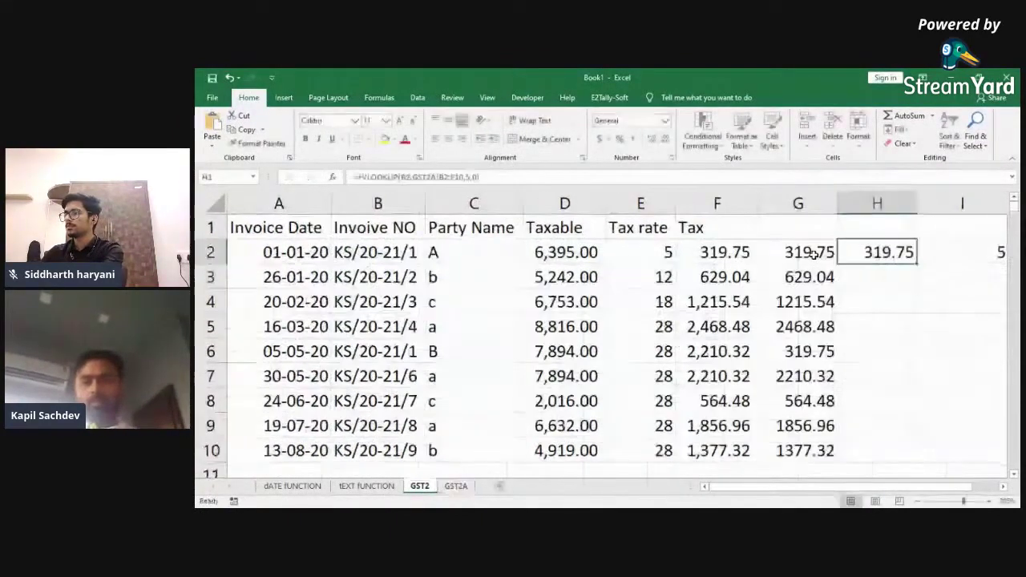
pyautogui.press('F2')
pyautogui.press('Left')
pyautogui.press('Left')
pyautogui.press('Left')
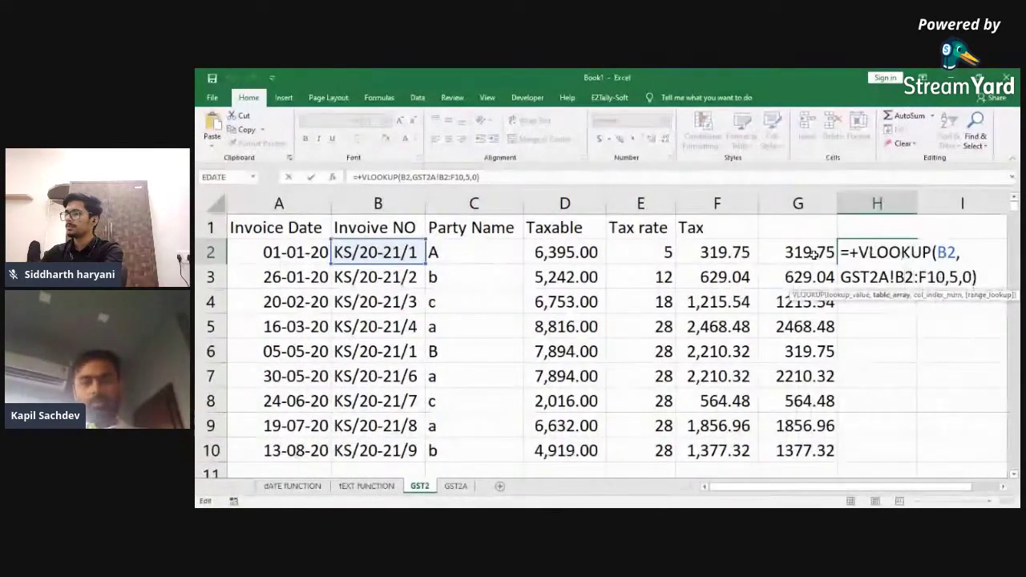
pyautogui.press('F4')
pyautogui.hotkey('ctrl', 'Return')
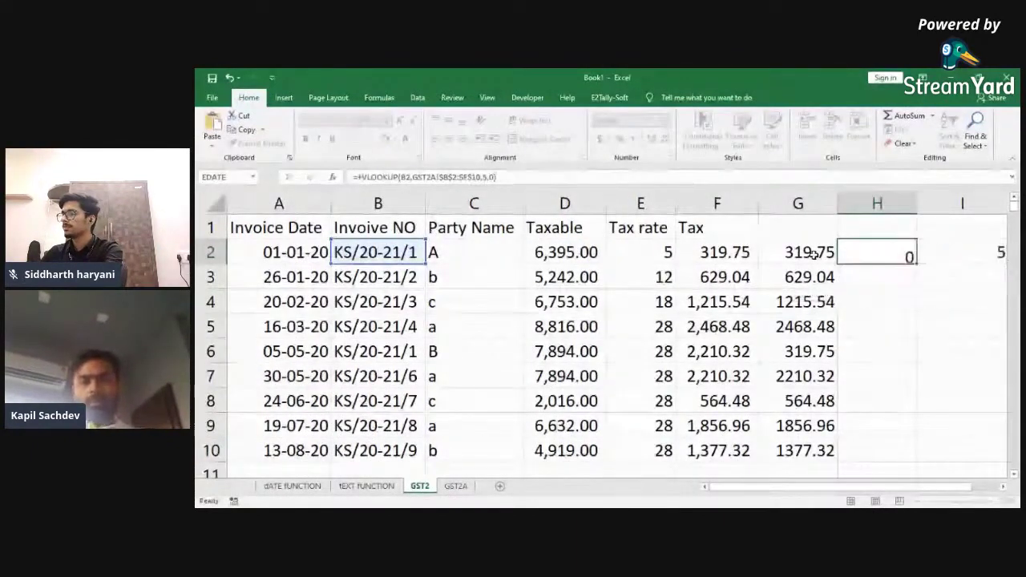
pyautogui.press('Right')
pyautogui.hotkey('ctrl', 'Up')
pyautogui.hotkey('shift', 'Down')
pyautogui.hotkey('shift', 'Down')
pyautogui.hotkey('shift', 'Down')
pyautogui.hotkey('ctrl', 'd')
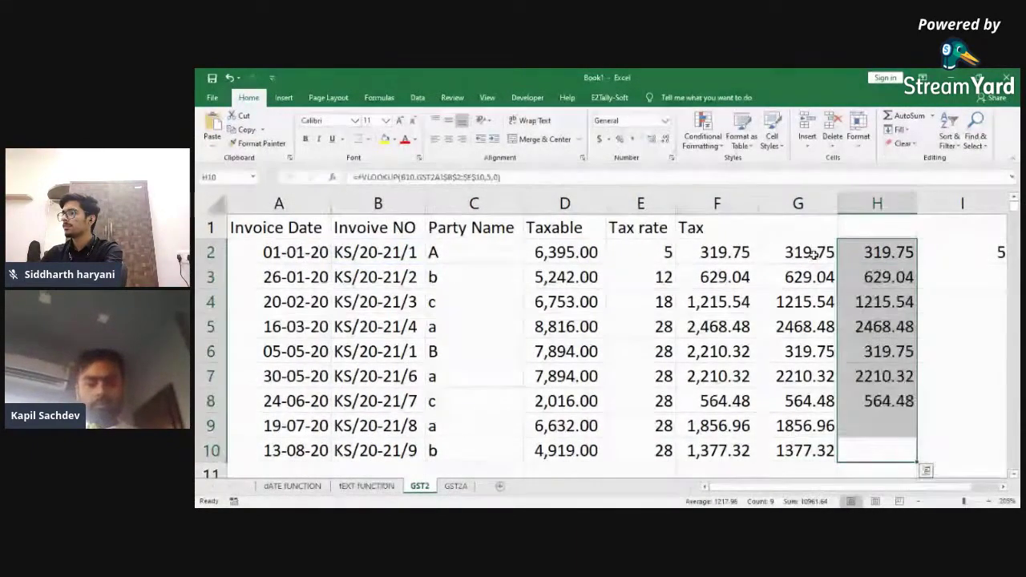
# Head column H 'Only Vlookup' and autofit its width.
pyautogui.press('Up')
pyautogui.write('NO')
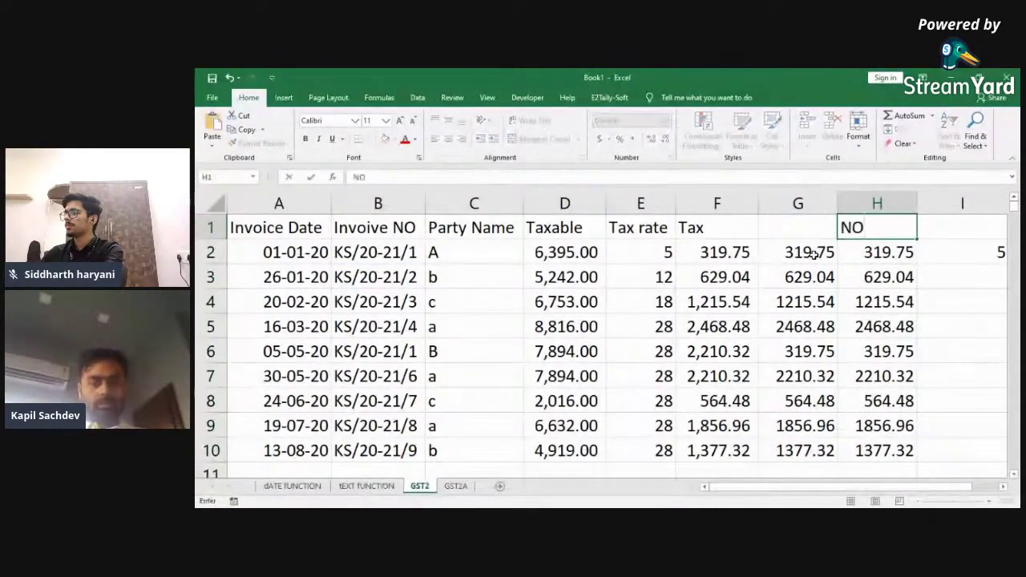
pyautogui.press('BackSpace')
pyautogui.write('Ony')
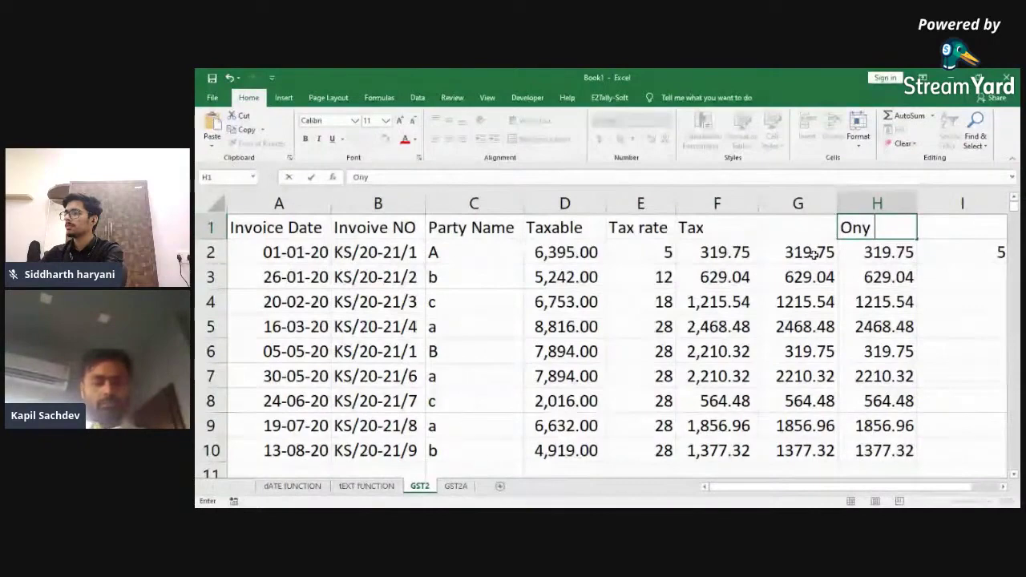
pyautogui.write('ly Vlookup')
pyautogui.press('Return')
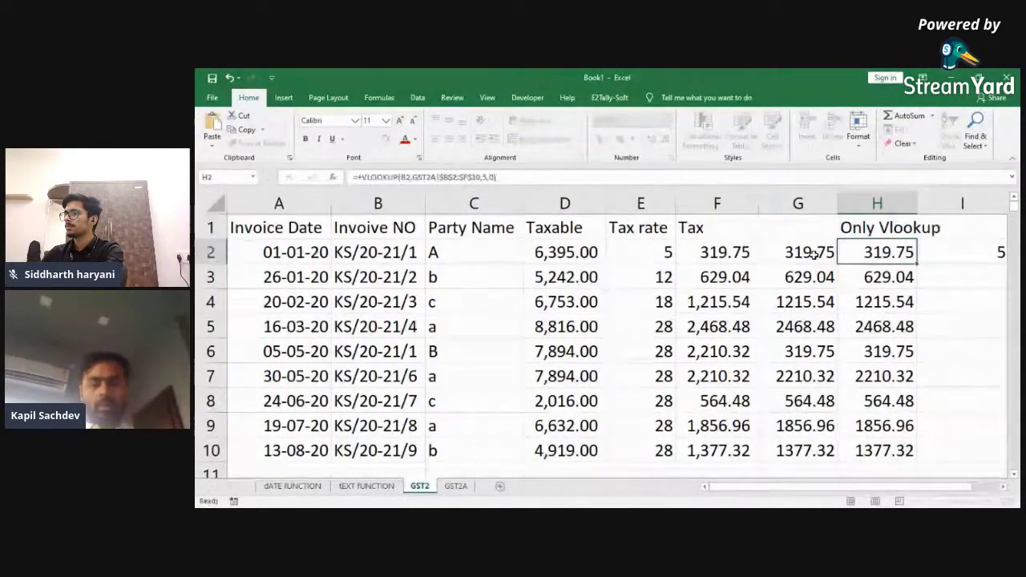
pyautogui.press('Up')
pyautogui.hotkey('ctrl', 'space')
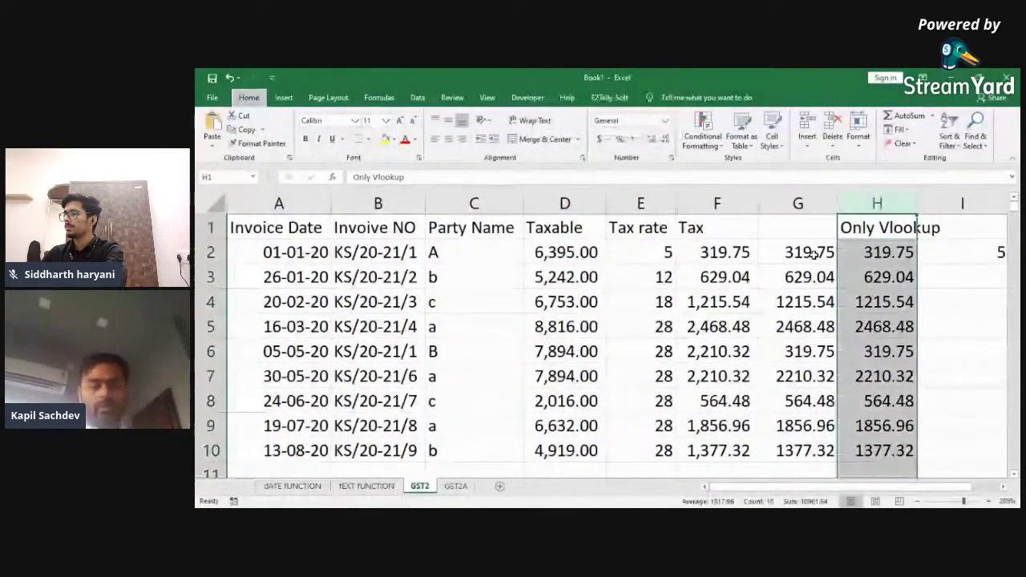
pyautogui.hotkey('alt', 'h')
pyautogui.press('o')
pyautogui.press('i')
# Head column G 'Vlookup with match'.
pyautogui.press('Left')
pyautogui.write('Vlookup')
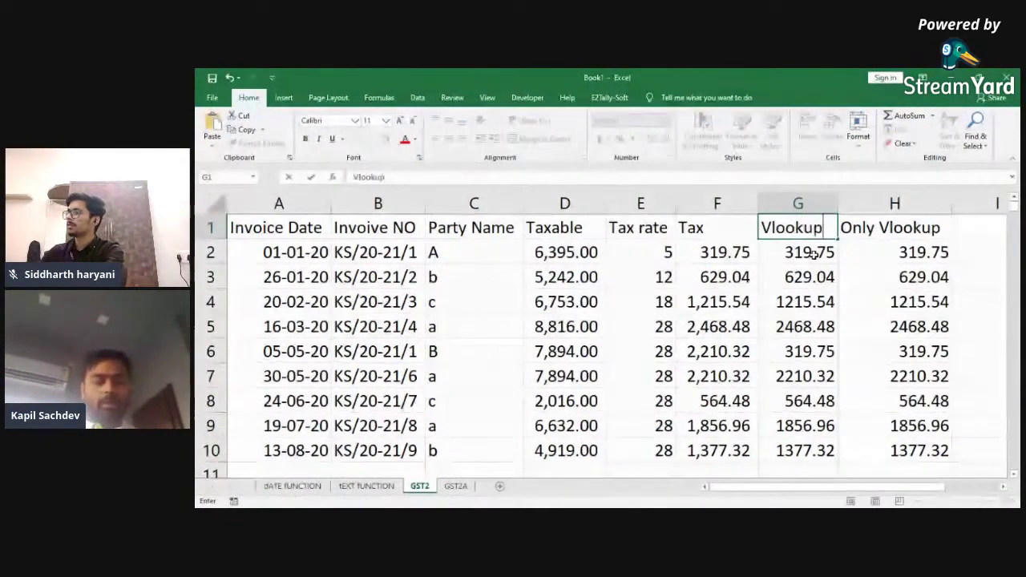
pyautogui.write(' with ma')
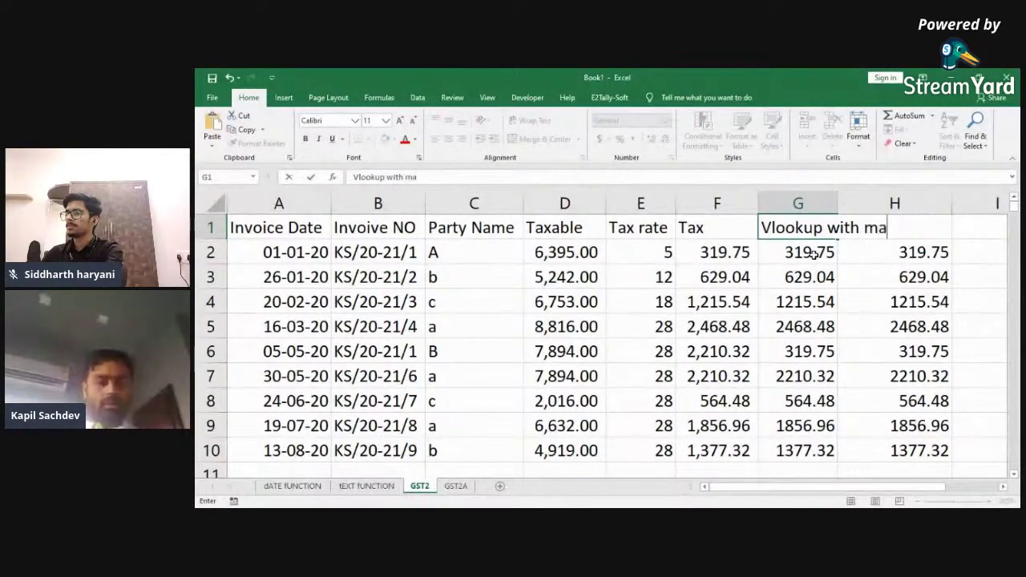
pyautogui.write('tch')
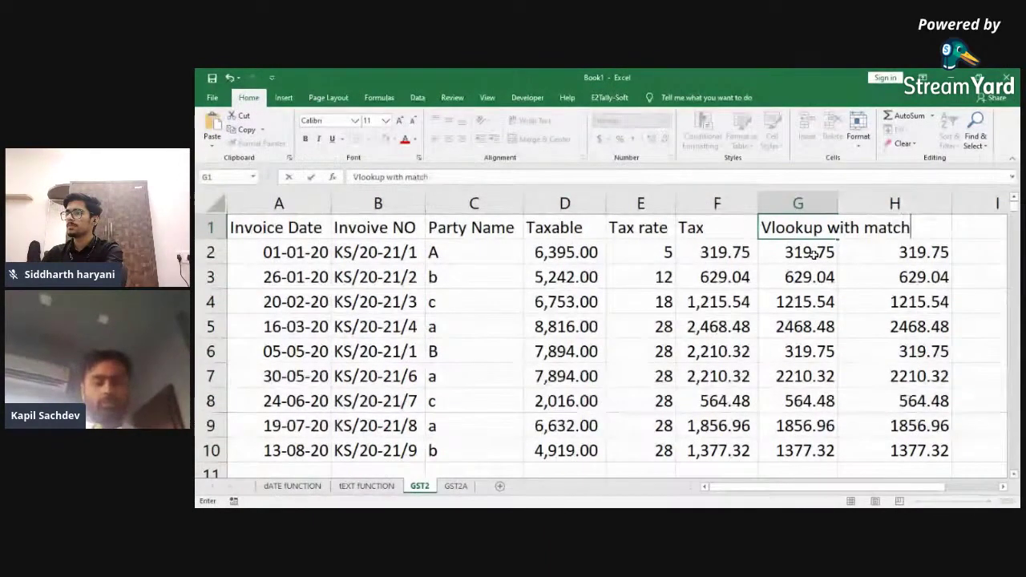
pyautogui.press('Return')
pyautogui.hotkey('alt', 'h')
# Autofit column G to its new header and compare the H2 and G2 formulas.
pyautogui.press('o')
pyautogui.press('i')
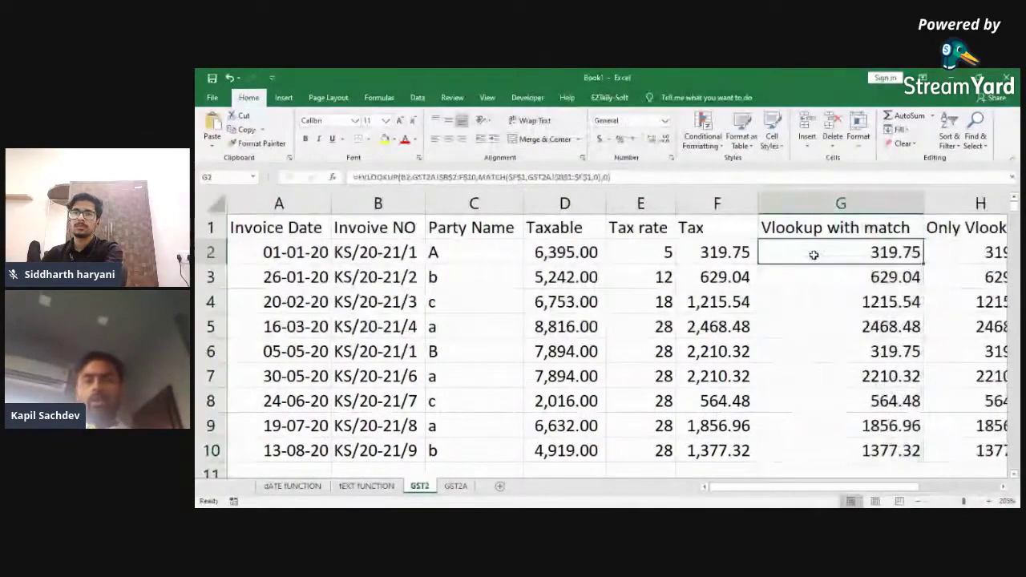
pyautogui.press('Right')
pyautogui.press('F2')
pyautogui.press('Escape')
pyautogui.press('Left')
pyautogui.press('F2')
pyautogui.press('Escape')
# Insert two blank columns before Tax rate (column E) on GST2A.
pyautogui.hotkey('ctrl', 'pagedown')
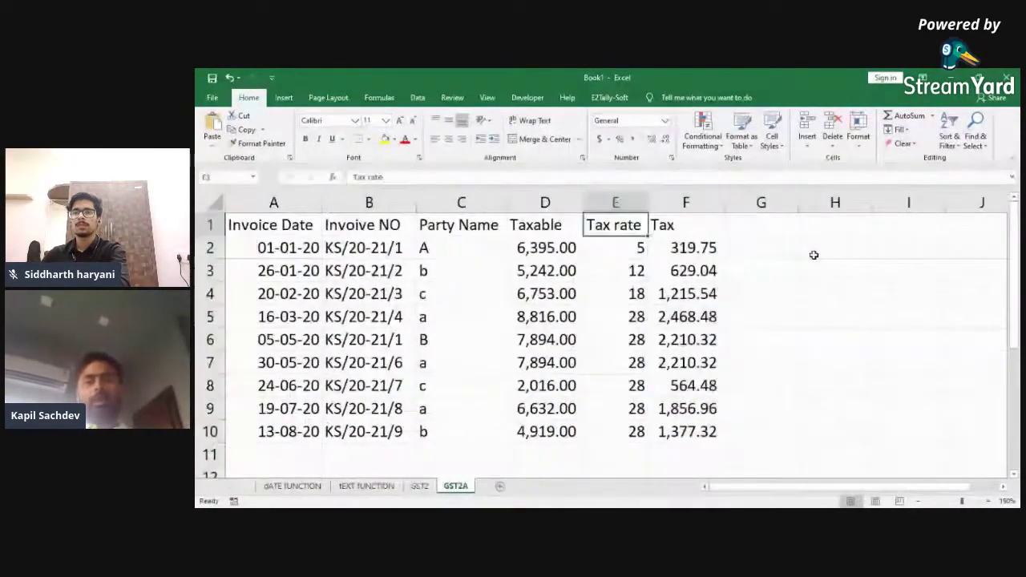
pyautogui.hotkey('ctrl', 'space')
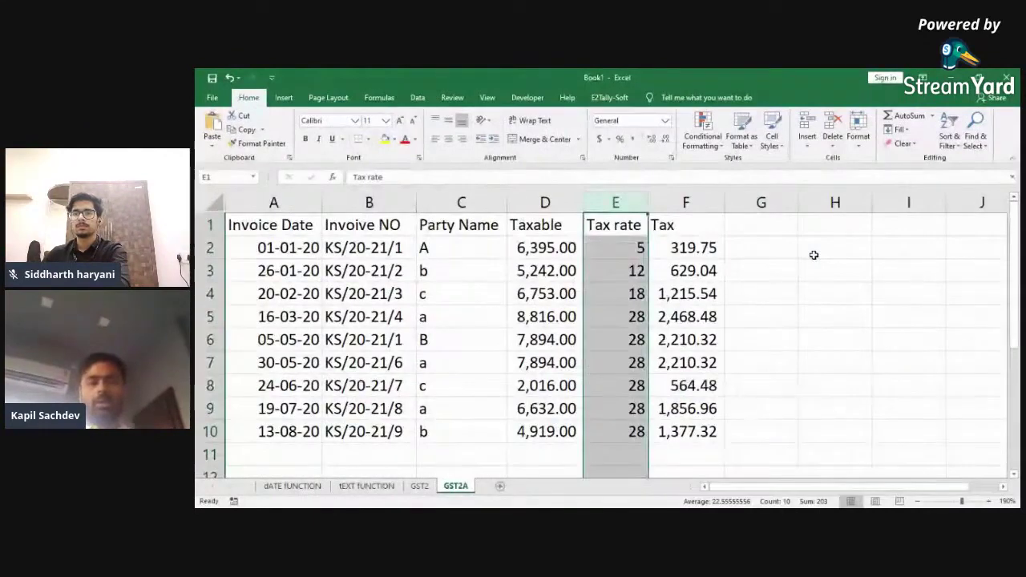
pyautogui.hotkey('ctrl', 'shift', '+')
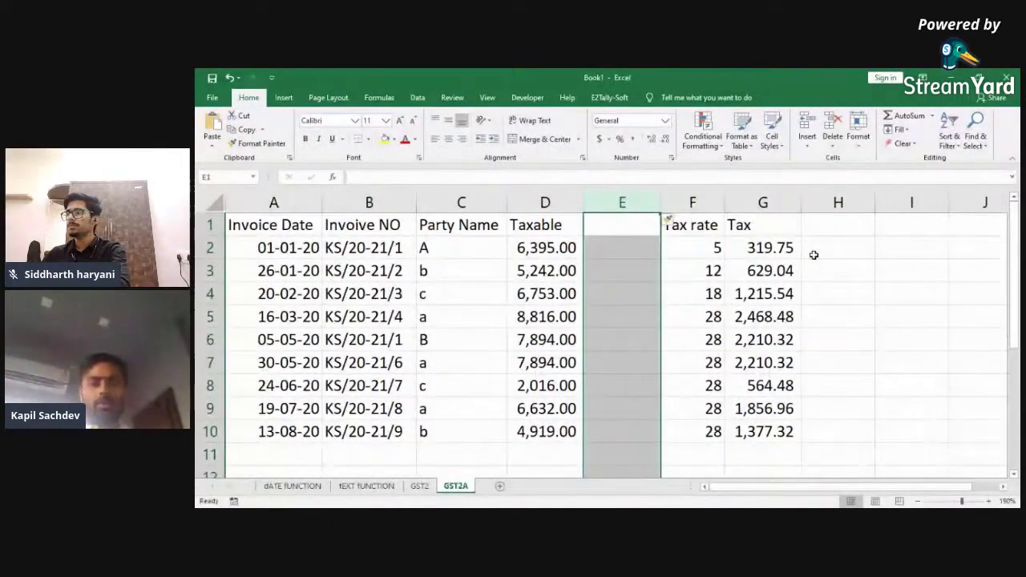
pyautogui.press('Left')
pyautogui.press('Right')
pyautogui.hotkey('ctrl', 'space')
pyautogui.press('Up')
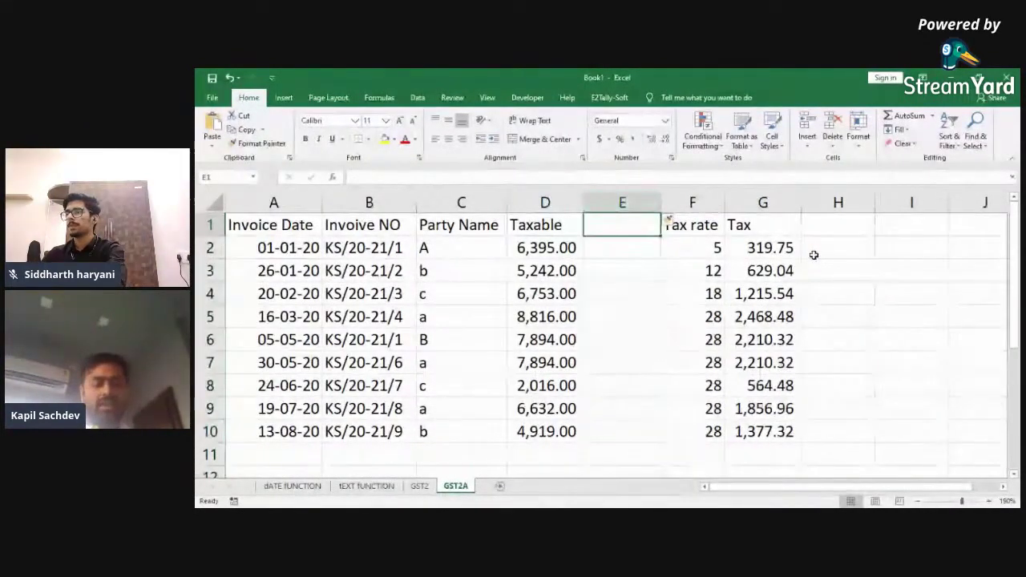
pyautogui.write('I')
pyautogui.press('BackSpace')
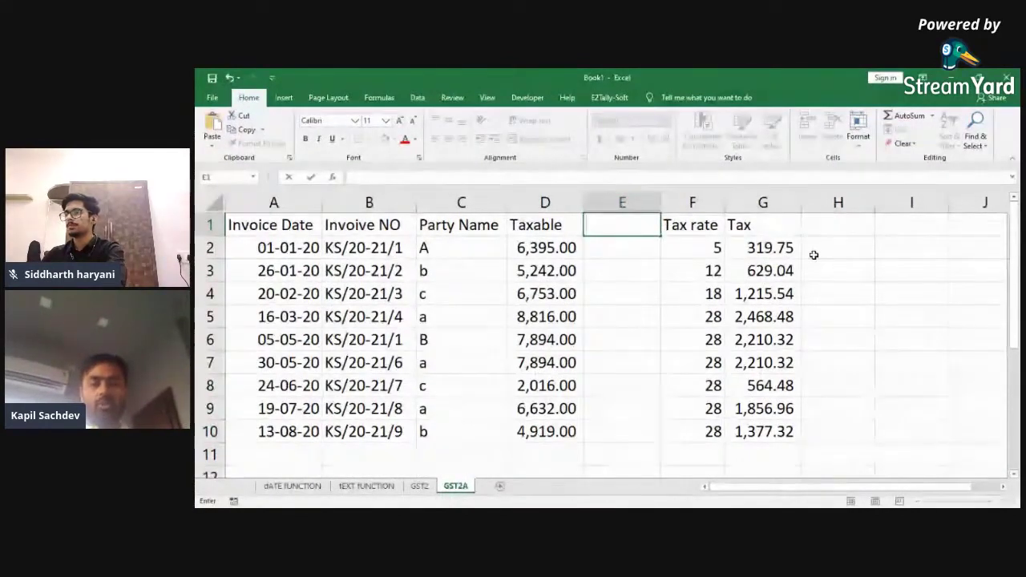
pyautogui.press('Escape')
pyautogui.hotkey('ctrl', 'space')
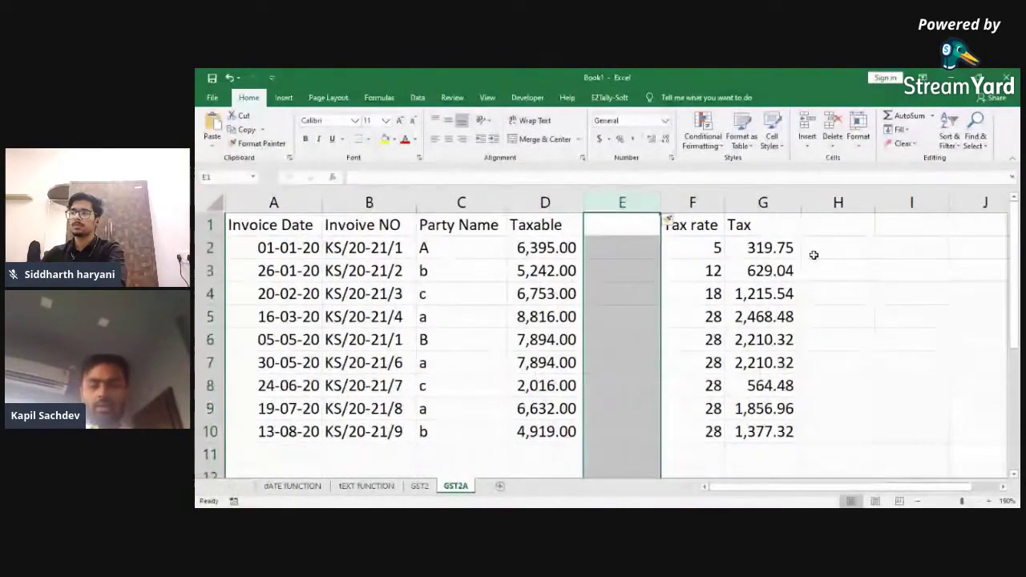
pyautogui.hotkey('ctrl', 'shift', '+')
# Confirm Only Vlookup now returns 0 because GST2A's column F, F2:F10, is now blank.
pyautogui.hotkey('ctrl', 'pageup')
pyautogui.press('Right')
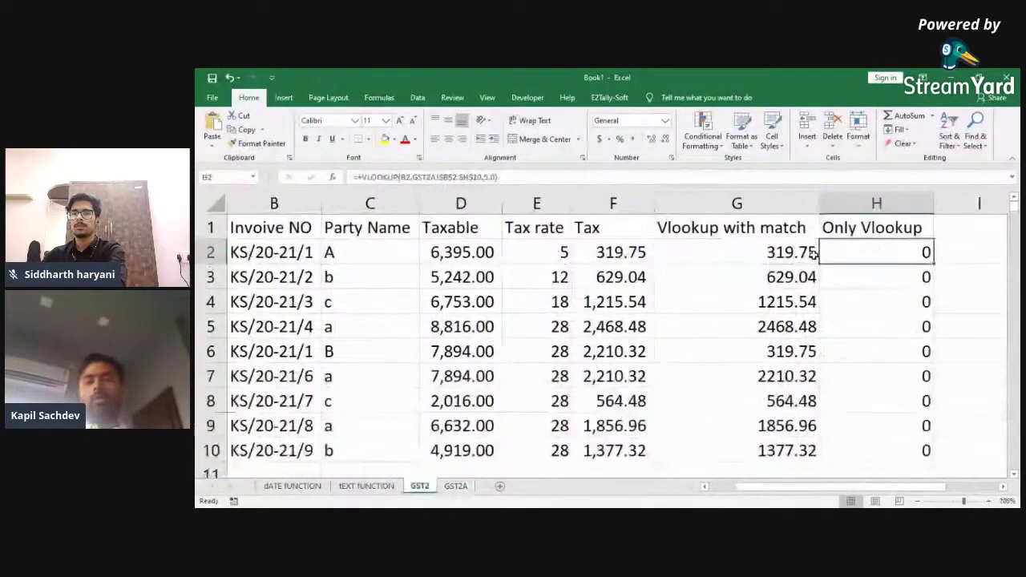
pyautogui.hotkey('ctrl', 'shift', 'Down')
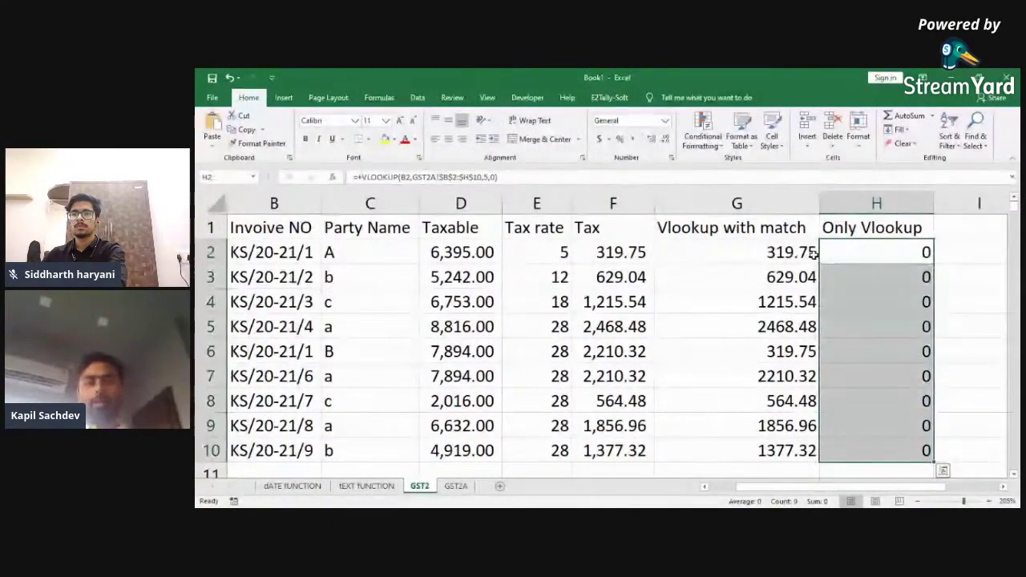
pyautogui.press('F2')
pyautogui.press('Escape')
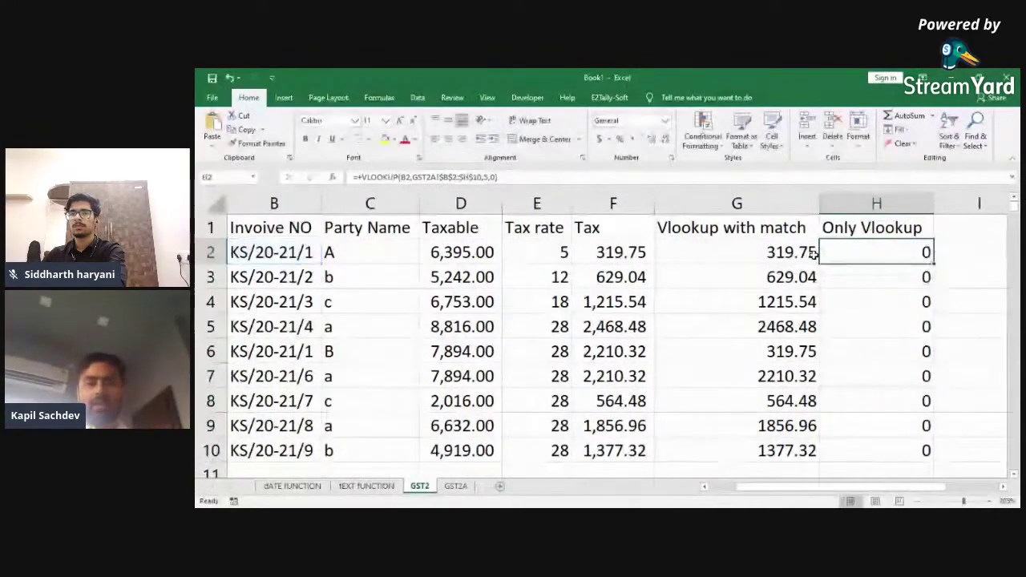
pyautogui.hotkey('ctrl', 'pagedown')
pyautogui.press('Left')
pyautogui.press('Left')
pyautogui.press('Left')
pyautogui.press('Down')
pyautogui.press('Right')
pyautogui.press('Right')
pyautogui.press('Right')
pyautogui.press('Right')
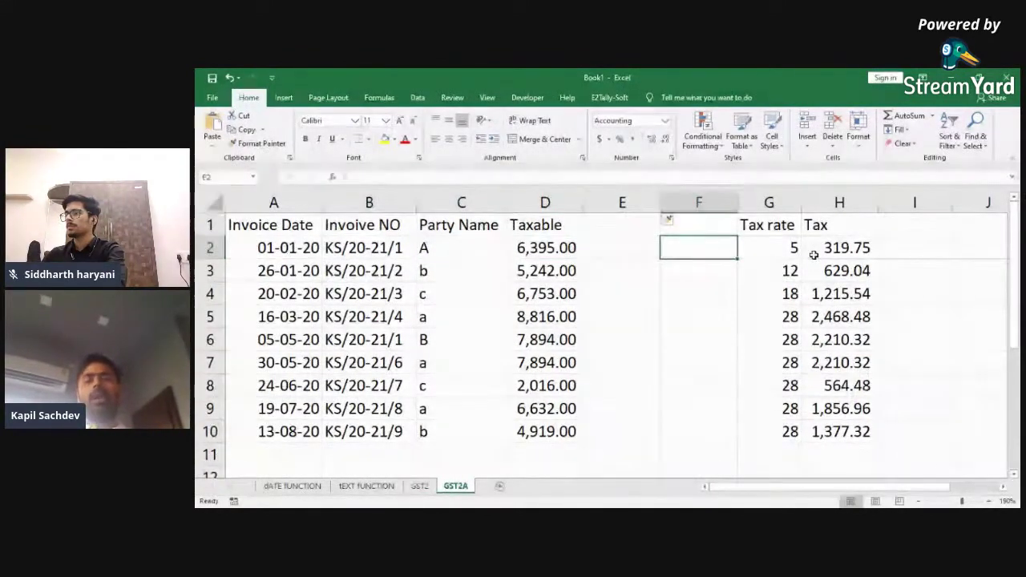
pyautogui.hotkey('shift', 'Down')
pyautogui.hotkey('shift', 'Down')
pyautogui.hotkey('shift', 'Down')
pyautogui.hotkey('shift', 'Down')
pyautogui.hotkey('shift', 'Down')
pyautogui.hotkey('shift', 'Down')
pyautogui.hotkey('shift', 'Down')
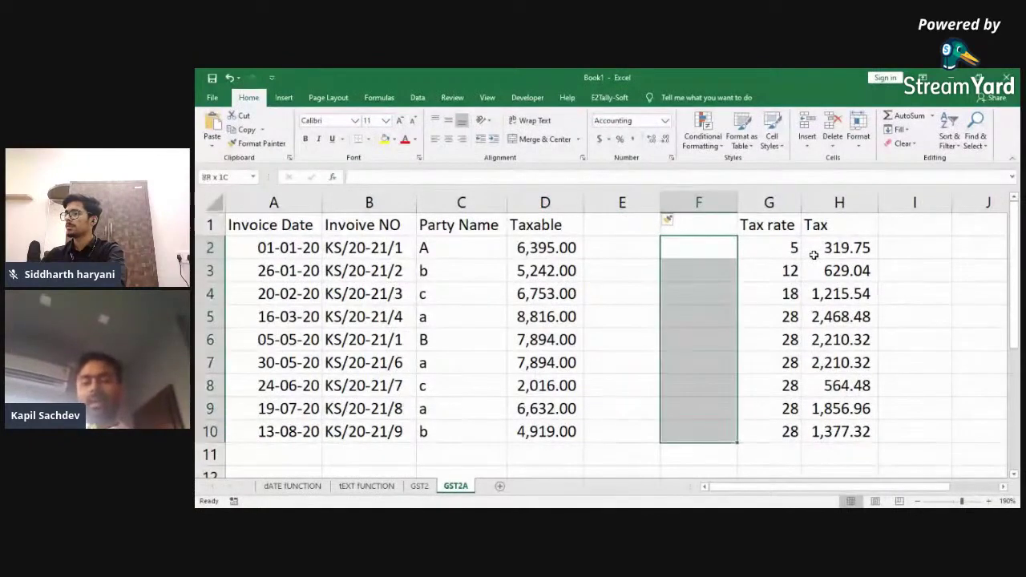
pyautogui.hotkey('ctrl', 'pageup')
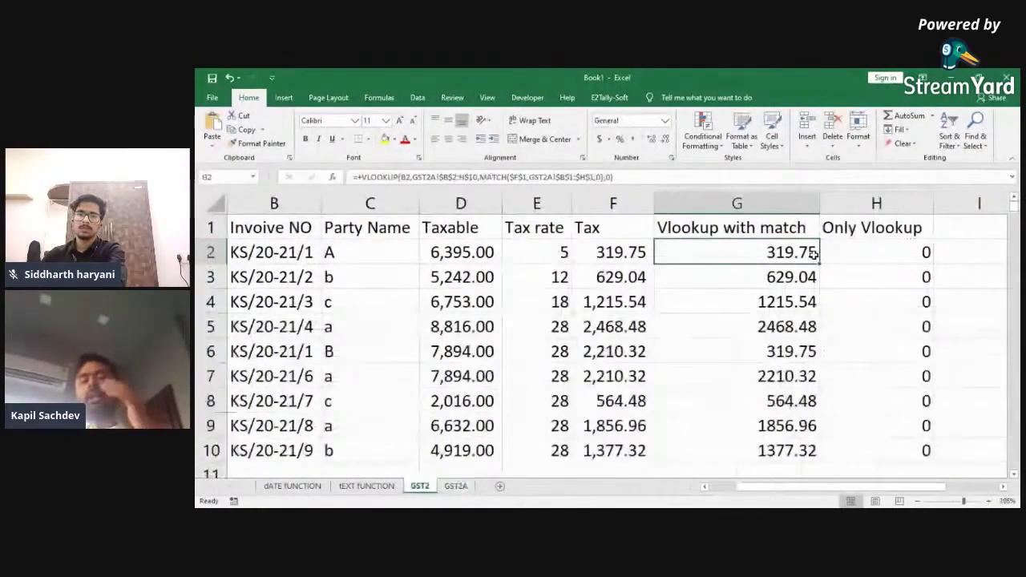
# Review G2's VLOOKUP+MATCH formula several times without changing it.
pyautogui.press('F2')
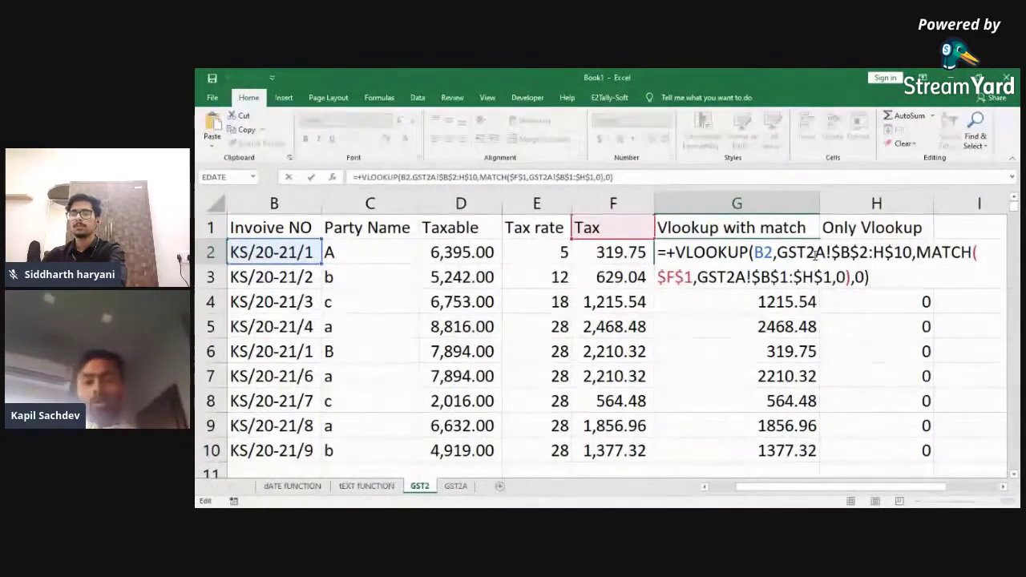
pyautogui.press('Escape')
pyautogui.press('F2')
pyautogui.press('Escape')
pyautogui.press('F2')
pyautogui.press('Escape')
# Compare H2's plain VLOOKUP formula with the MATCH part of G2's formula.
pyautogui.press('Right')
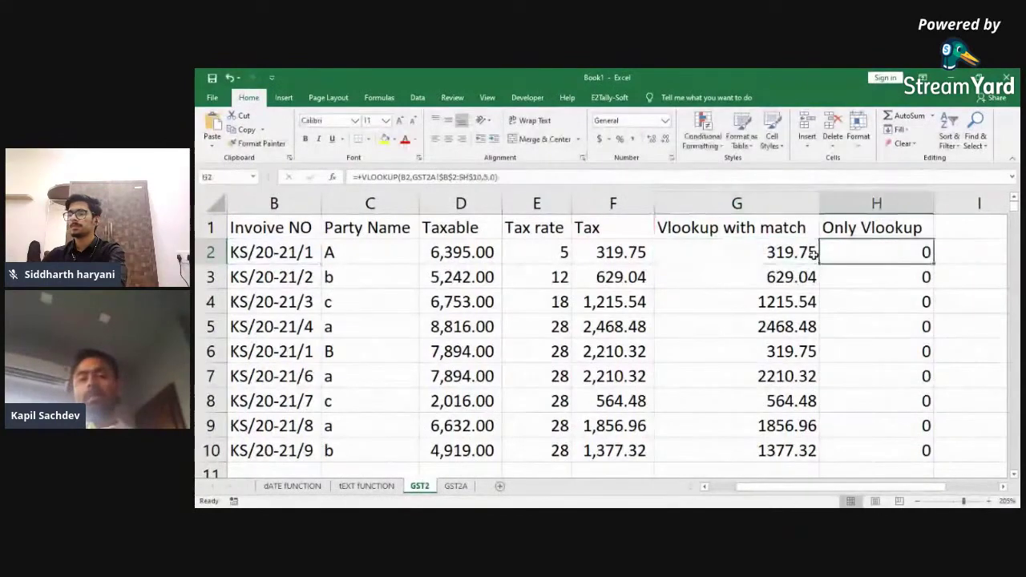
pyautogui.press('F2')
pyautogui.press('Escape')
pyautogui.press('Left')
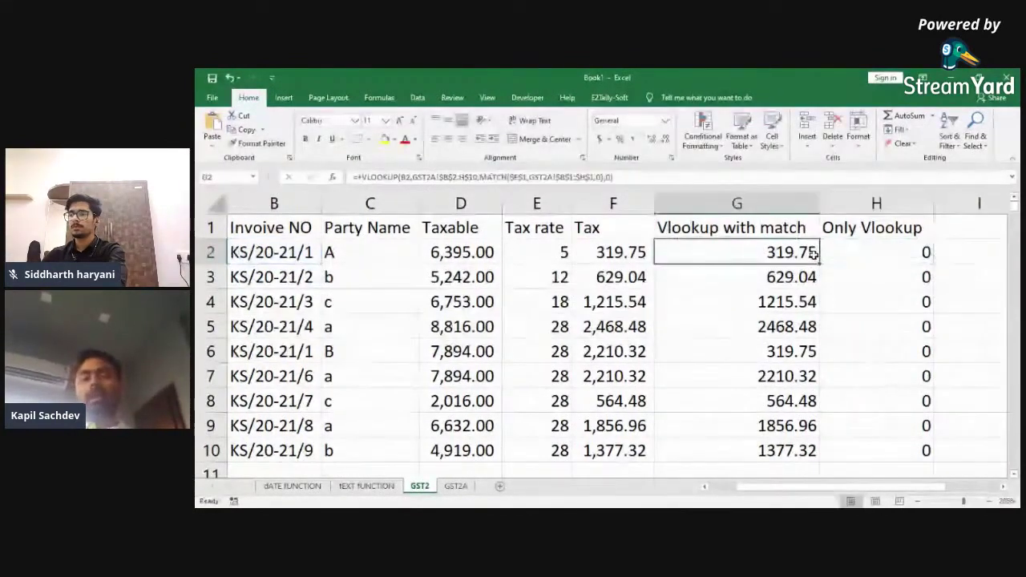
pyautogui.press('F2')
pyautogui.press('Right')
pyautogui.press('Right')
pyautogui.press('Right')
pyautogui.press('Escape')
# Enter =+MATCH(F1,GST2A!A1:H1,0) in I2, returning 8 for the Tax column.
pyautogui.press('Right')
pyautogui.press('Right')
pyautogui.write('+mat')
pyautogui.press('Tab')
pyautogui.press('Left')
pyautogui.press('Left')
pyautogui.press('Left')
pyautogui.press('Left')
pyautogui.press('Up')
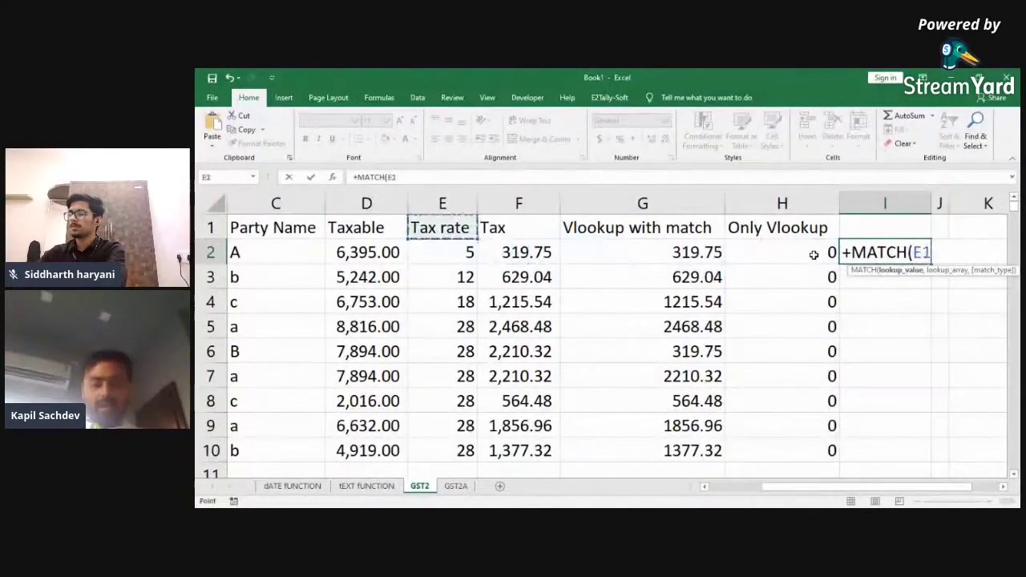
pyautogui.press('Right')
pyautogui.write(',')
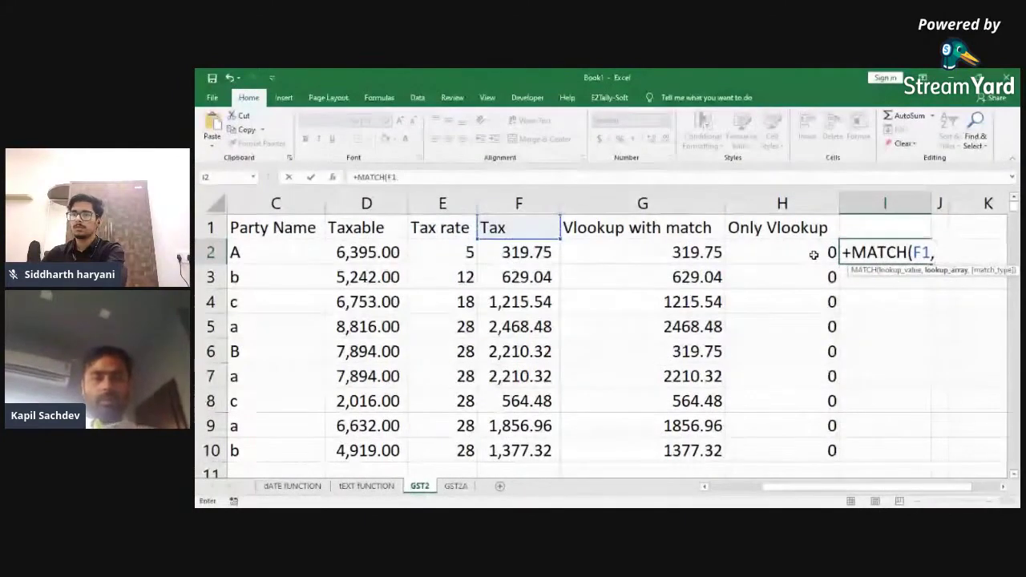
pyautogui.hotkey('ctrl', 'pagedown')
pyautogui.hotkey('shift', 'Right')
pyautogui.hotkey('shift', 'Right')
pyautogui.hotkey('shift', 'Right')
pyautogui.hotkey('shift', 'Right')
pyautogui.hotkey('shift', 'Right')
pyautogui.hotkey('shift', 'Right')
pyautogui.write(',0')
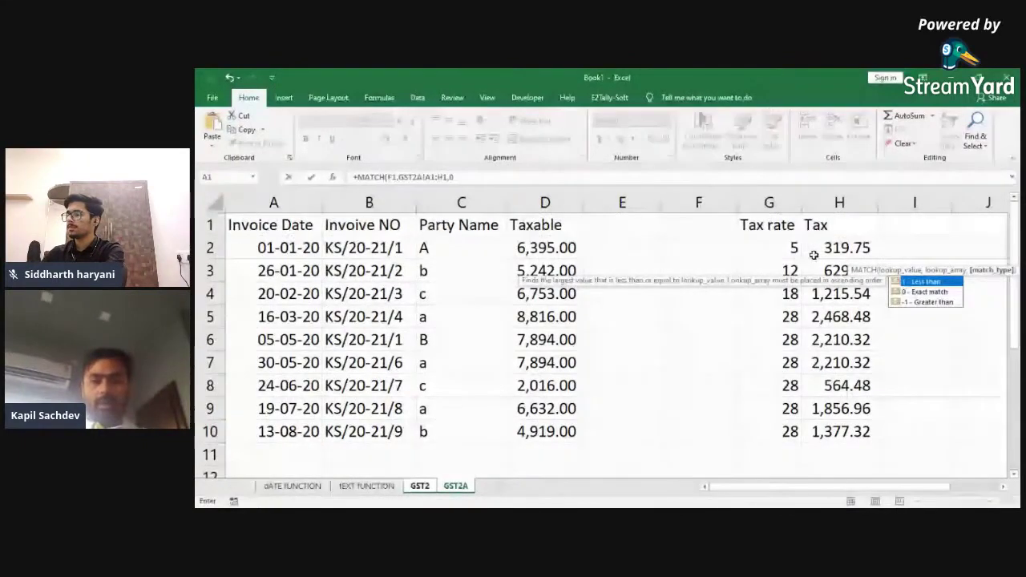
pyautogui.write(')')
pyautogui.hotkey('ctrl', 'pageup')
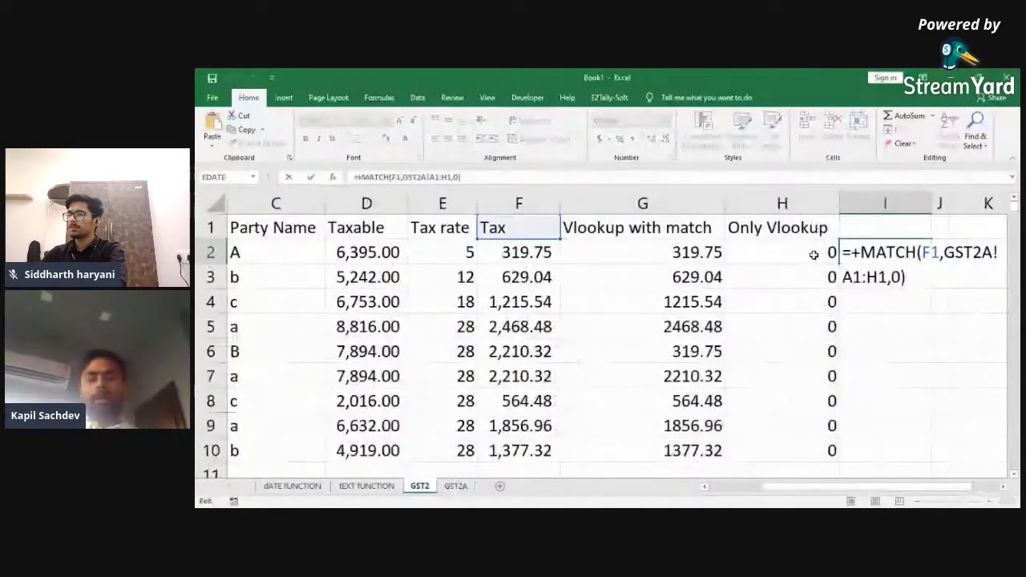
pyautogui.press('Return')
# Look at G2's formula again to compare it with the new MATCH result.
pyautogui.press('Up')
pyautogui.press('Left')
pyautogui.press('Left')
pyautogui.press('F2')
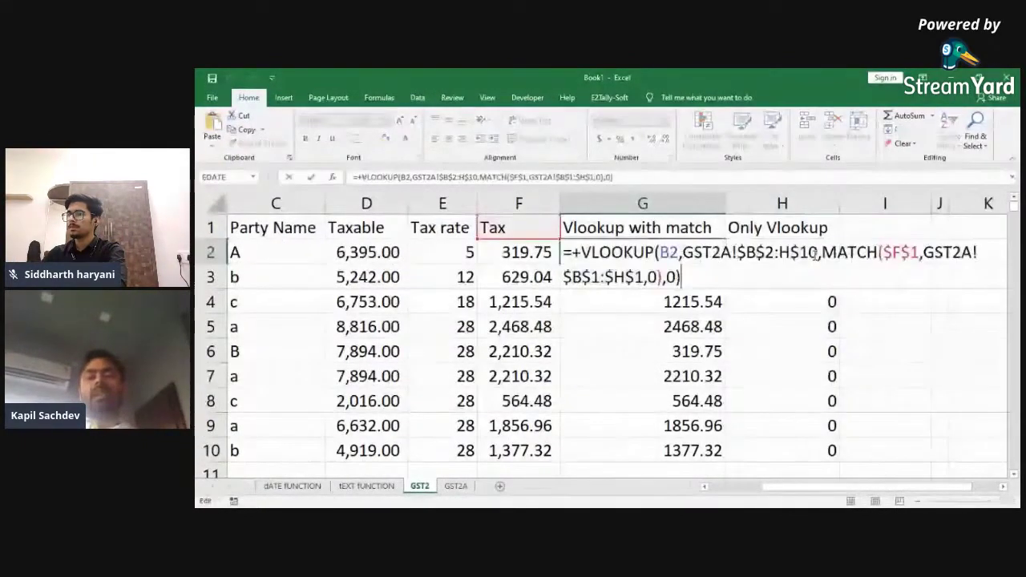
pyautogui.press('Escape')
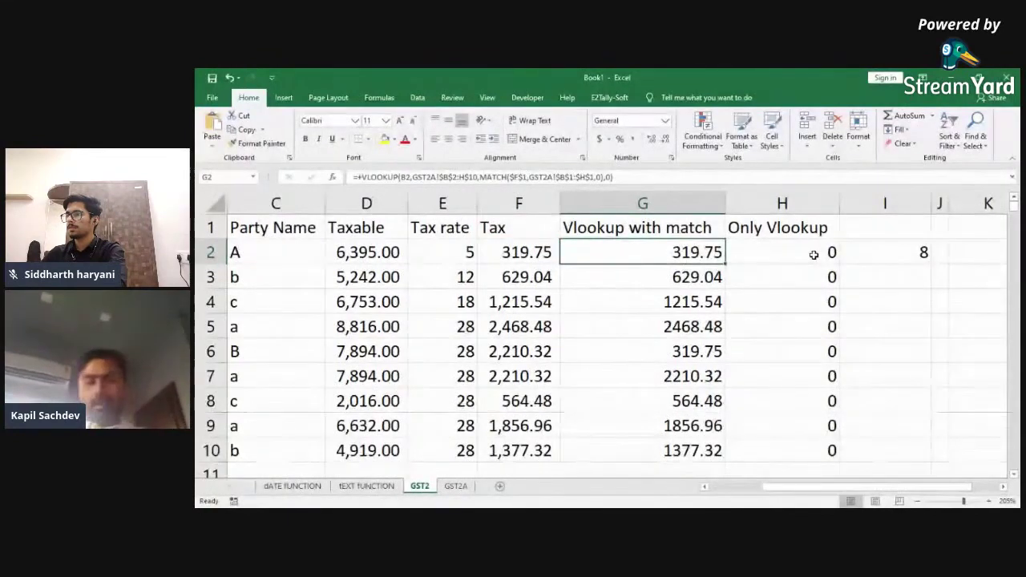
# Try column index 8 in H2's VLOOKUP, then undo to restore it.
pyautogui.click(813, 254)
pyautogui.press('F2')
pyautogui.press('Left')
pyautogui.press('Left')
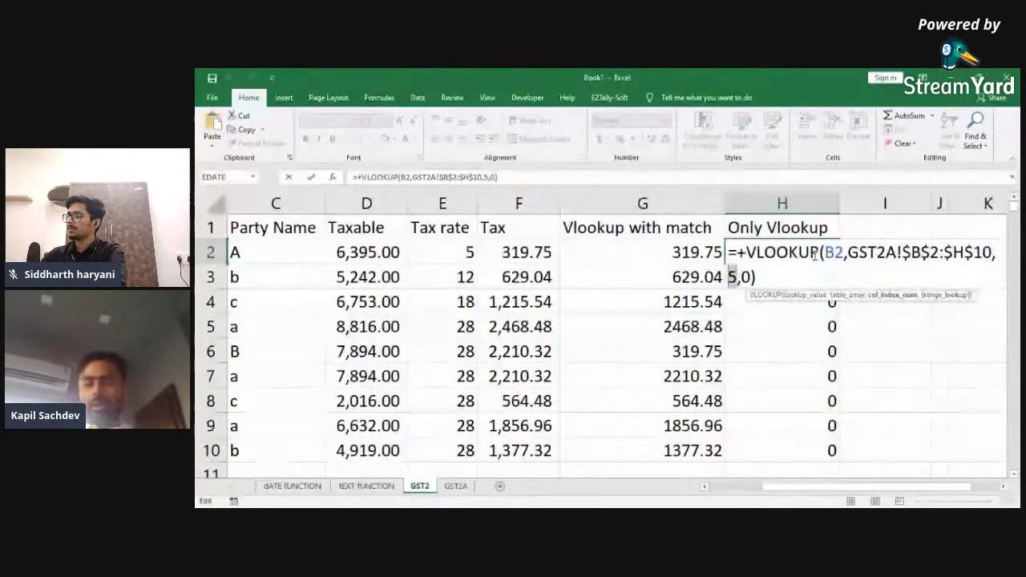
pyautogui.write('8')
pyautogui.hotkey('ctrl', 'Return')
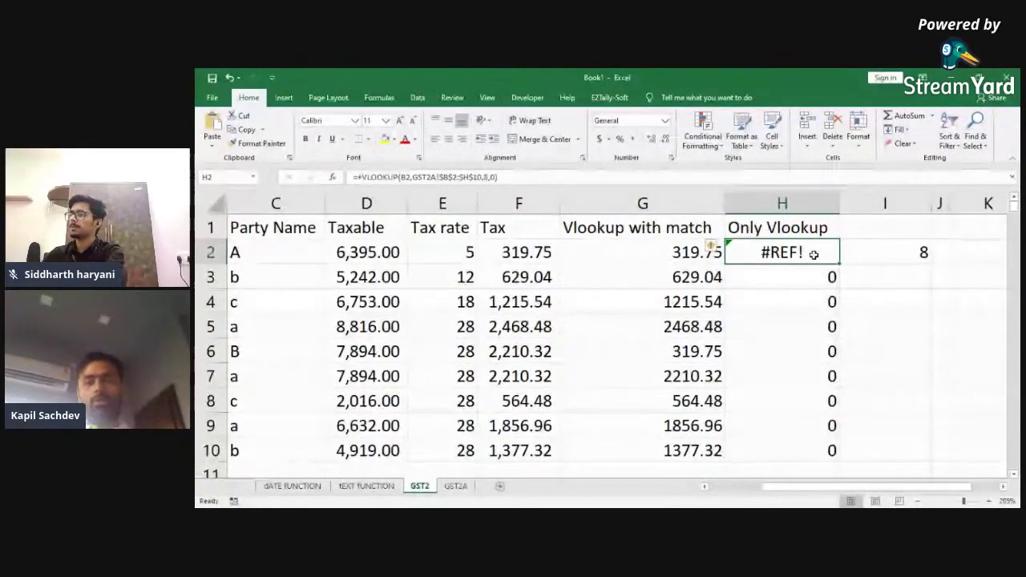
pyautogui.hotkey('ctrl', 'z')
# Inspect I2's MATCH formula without changing it.
pyautogui.press('Right')
pyautogui.press('F2')
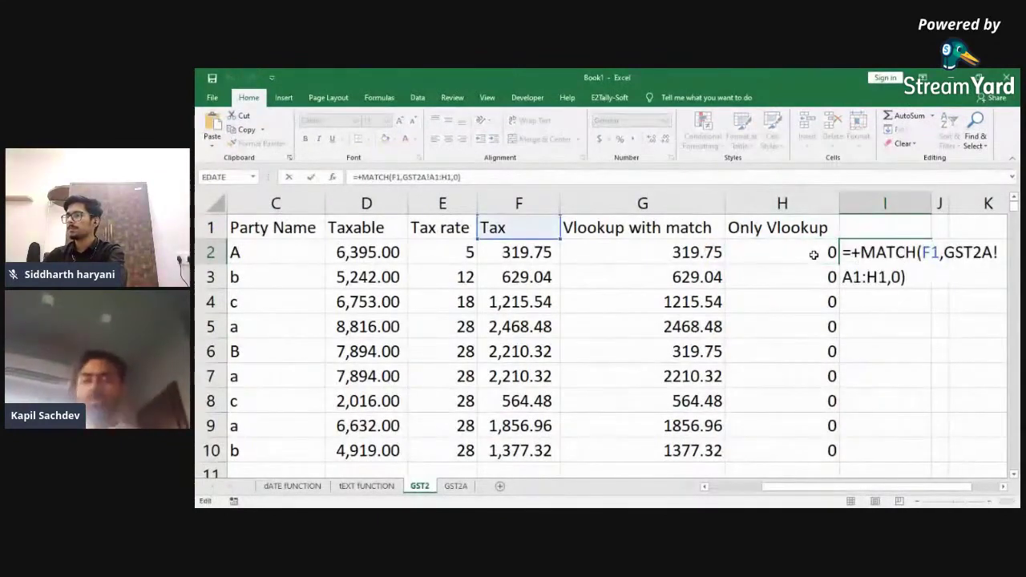
pyautogui.press('Escape')
pyautogui.press('F2')
pyautogui.press('Escape')
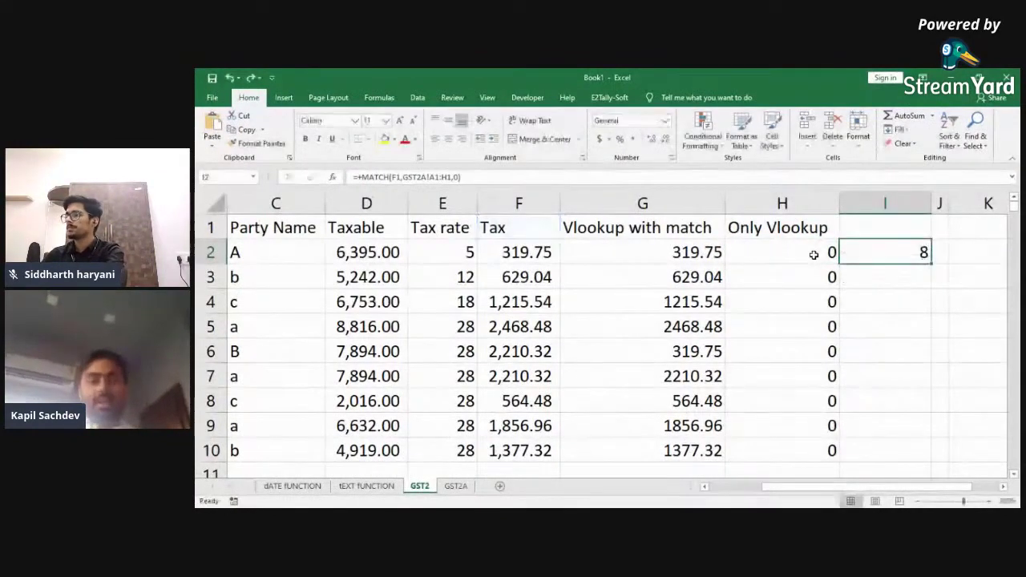
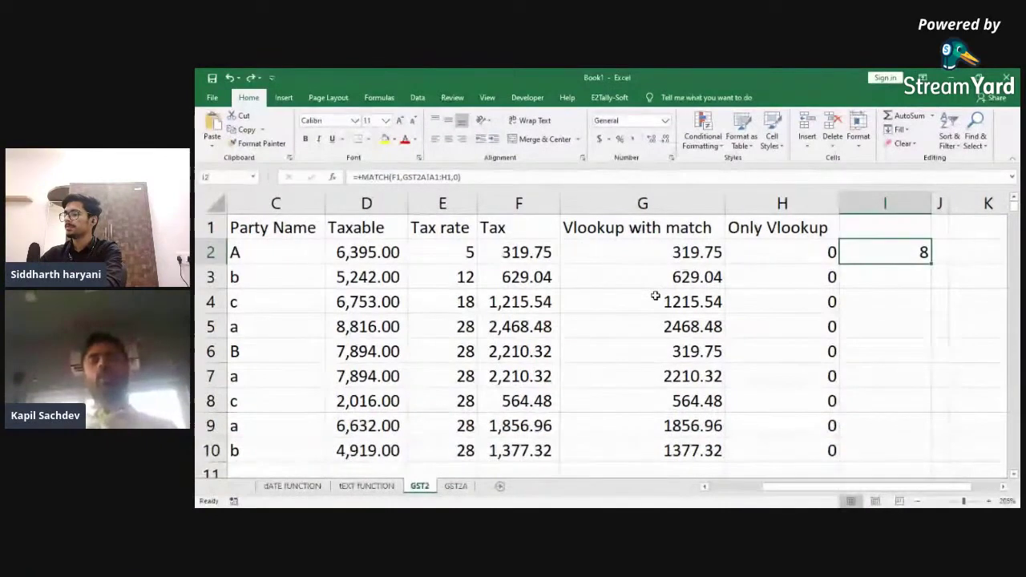
# Inspect the Vlookup with match formula in G2 without changing it.
pyautogui.press('Left')
pyautogui.press('Left')
pyautogui.press('F2')
pyautogui.press('Escape')
pyautogui.press('Right')
pyautogui.press('Left')
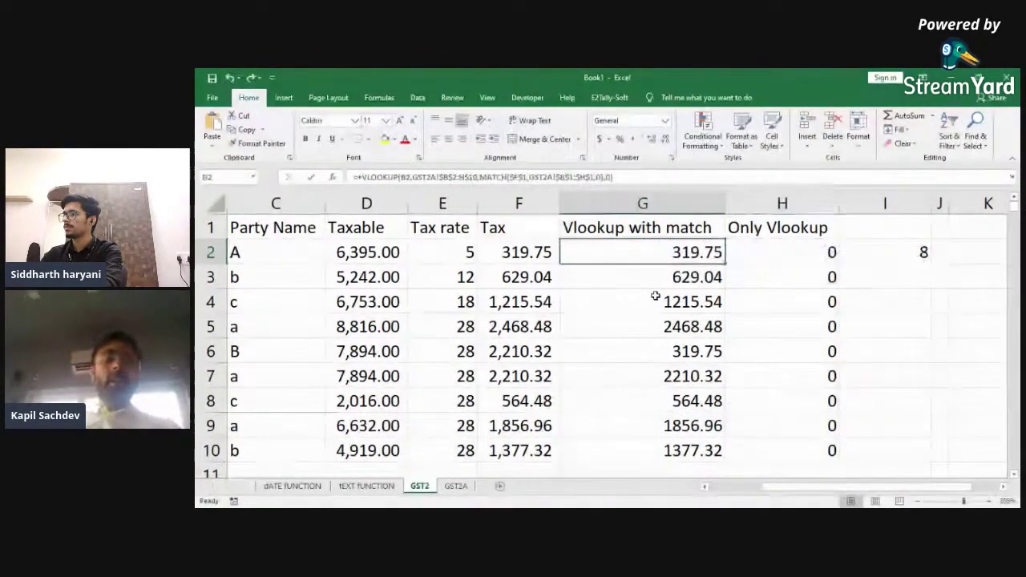
# Return to the start of the table and look at the Party Name column.
pyautogui.press('Home')
pyautogui.press('Up')
pyautogui.press('Right')
pyautogui.press('Right')
pyautogui.press('Down')
pyautogui.press('Down')
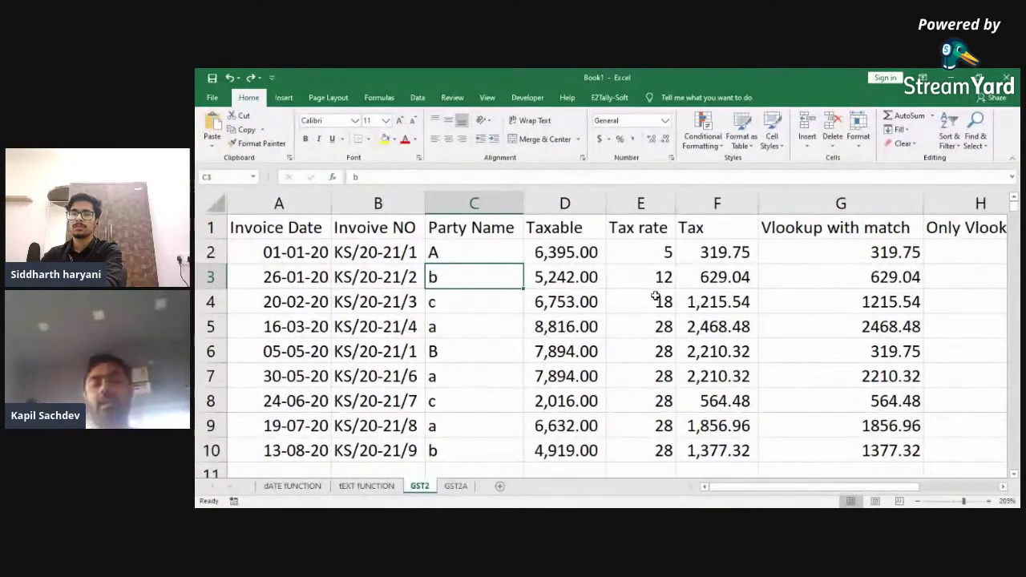
pyautogui.press('Up')
pyautogui.press('Up')
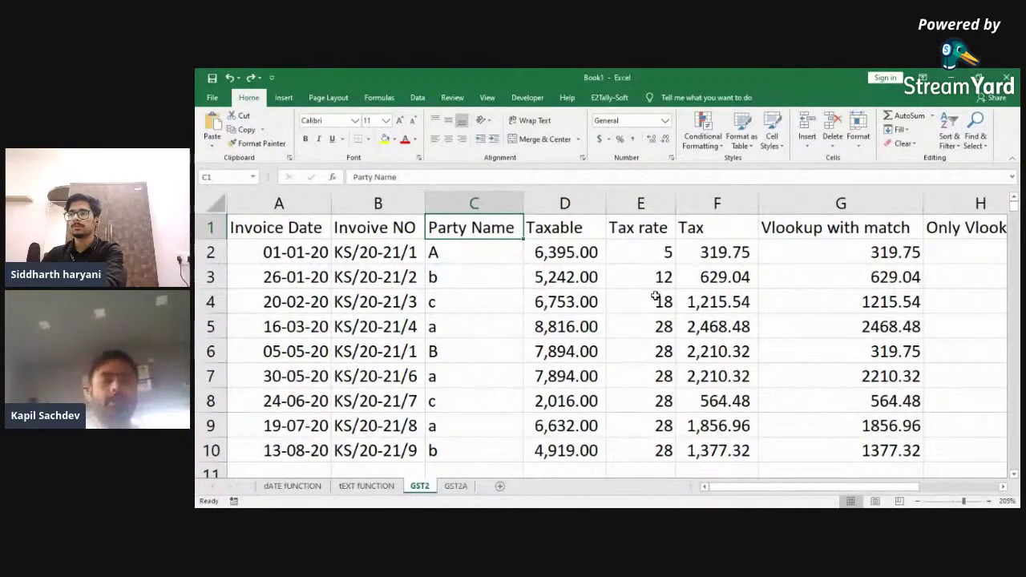
# Compare the invoice dates A2:A10 with the invoice numbers B2:B10 and taxable values.
pyautogui.press('Left')
pyautogui.press('Left')
pyautogui.press('Down')
pyautogui.press('Right')
pyautogui.hotkey('ctrl', 'shift', 'Down')
pyautogui.press('Left')
pyautogui.hotkey('ctrl', 'shift', 'Down')
pyautogui.press('Right')
pyautogui.hotkey('ctrl', 'shift', 'Down')
pyautogui.press('Left')
pyautogui.hotkey('ctrl', 'shift', 'Down')
pyautogui.press('Right')
pyautogui.press('Left')
pyautogui.hotkey('ctrl', 'shift', 'Down')
pyautogui.press('Right')
pyautogui.hotkey('ctrl', 'shift', 'Down')
pyautogui.press('Left')
pyautogui.hotkey('ctrl', 'shift', 'Down')
pyautogui.press('Right')
pyautogui.hotkey('ctrl', 'shift', 'Down')
pyautogui.press('Left')
pyautogui.hotkey('ctrl', 'shift', 'Down')
pyautogui.press('Right')
pyautogui.hotkey('ctrl', 'shift', 'Down')
pyautogui.press('Right')
pyautogui.press('Right')
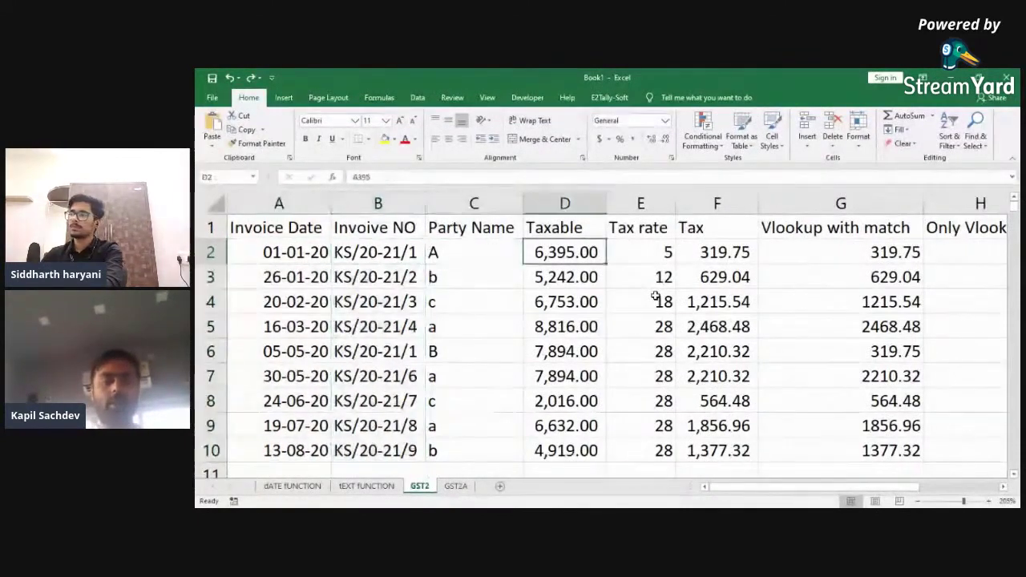
pyautogui.press('Right')
pyautogui.press('Left')
pyautogui.press('Left')
pyautogui.press('Left')
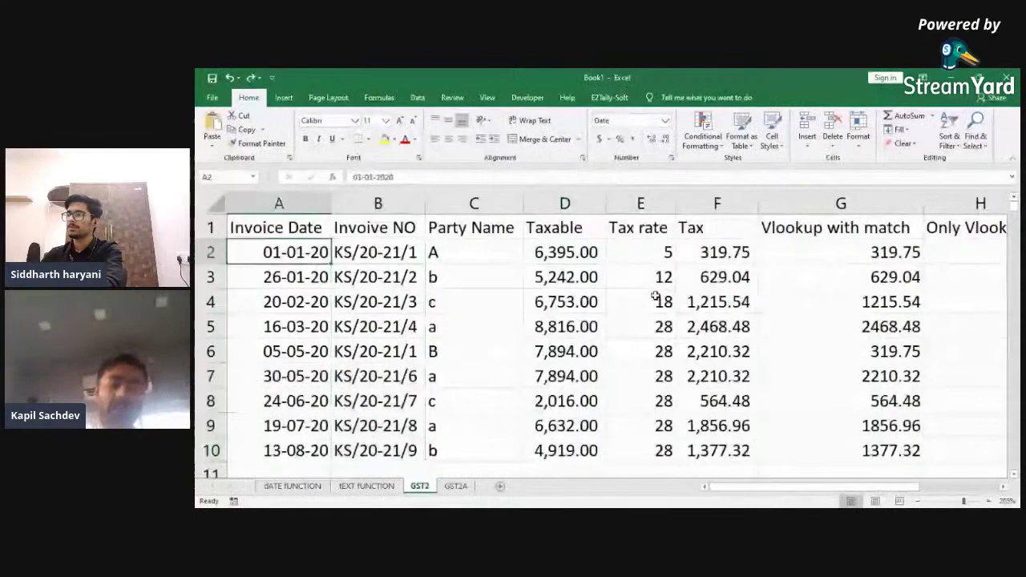
pyautogui.press('Down')
pyautogui.press('Up')
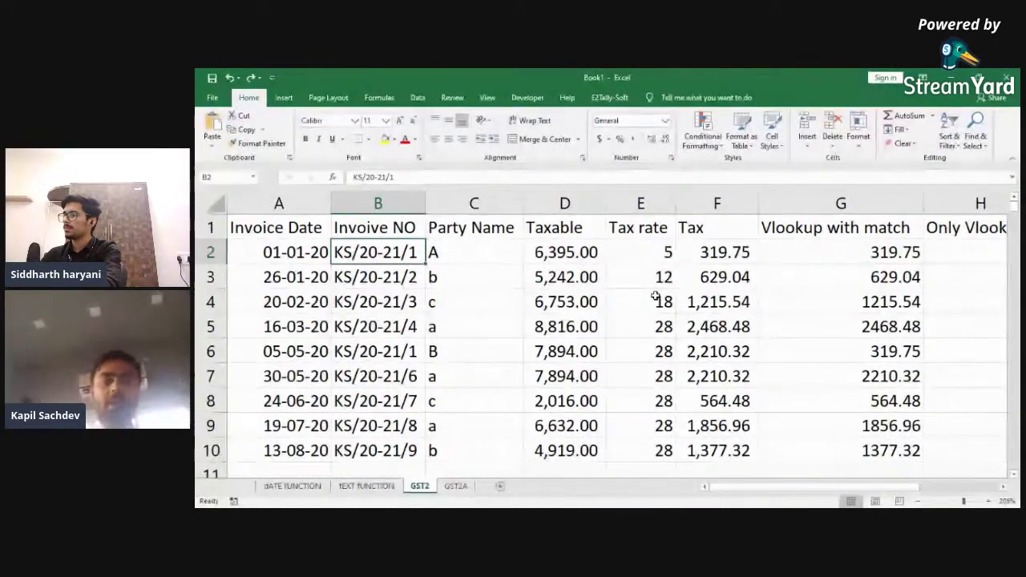
# Clear the trial MATCH result of 8 from cell I2.
pyautogui.press('Right')
pyautogui.press('Right')
pyautogui.press('Right')
pyautogui.press('Right')
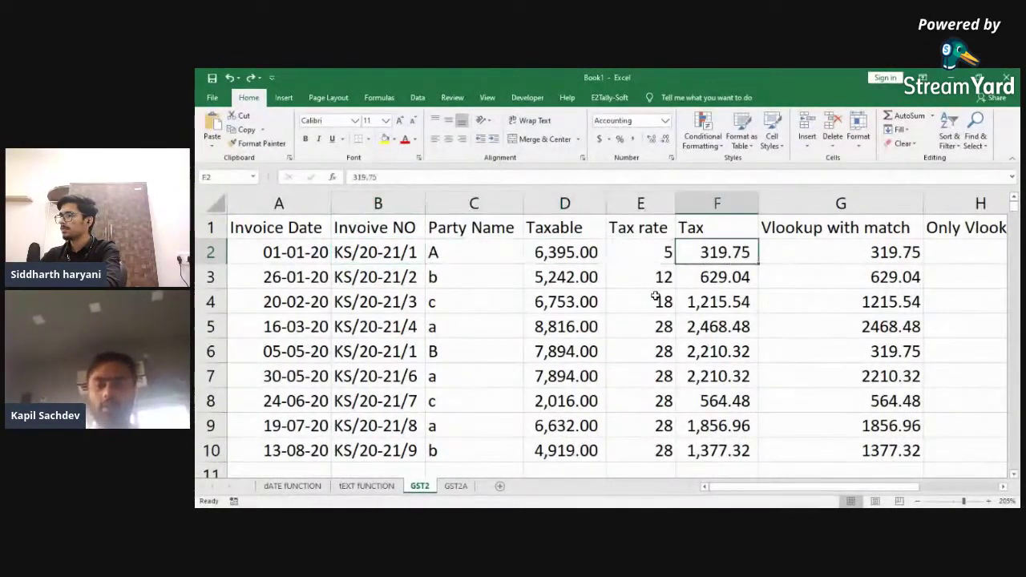
pyautogui.press('Right')
pyautogui.press('Right')
pyautogui.press('Right')
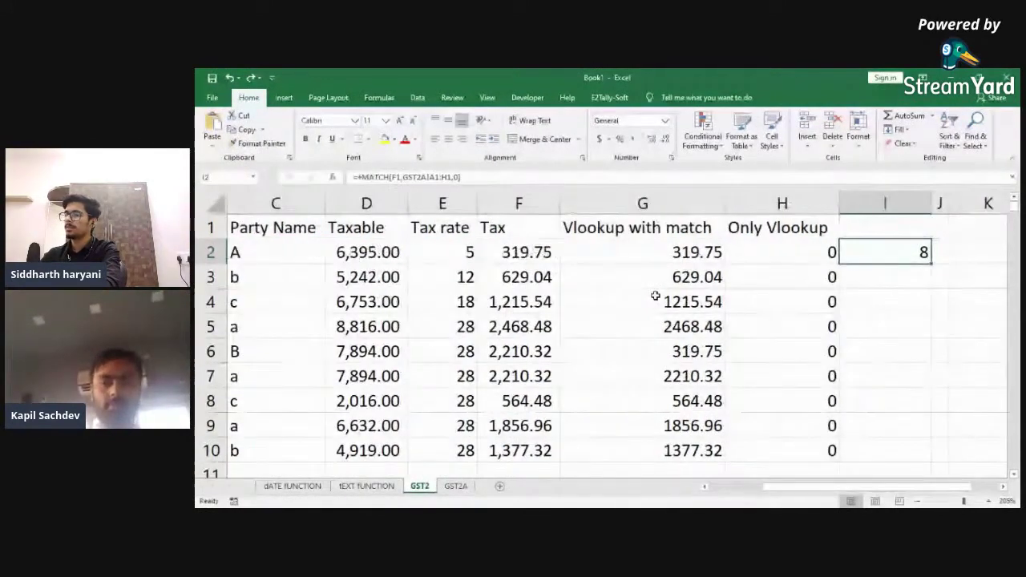
pyautogui.press('Up')
pyautogui.press('Left')
pyautogui.press('Down')
pyautogui.press('Right')
pyautogui.press('Up')
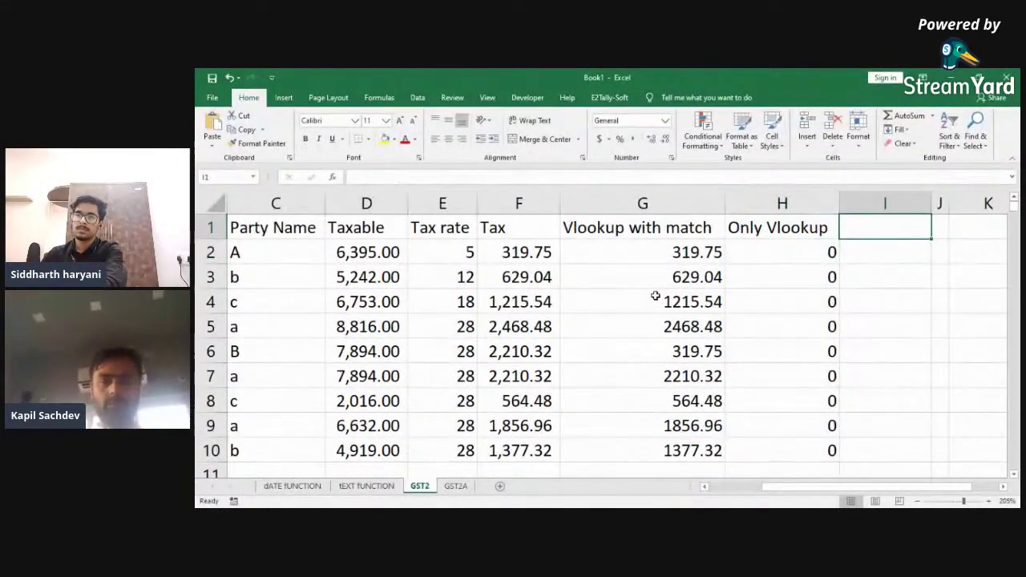
# On GST2A, delete the empty columns E and F.
pyautogui.hotkey('ctrl', 'pagedown')
pyautogui.press('Up')
pyautogui.press('Left')
pyautogui.press('Left')
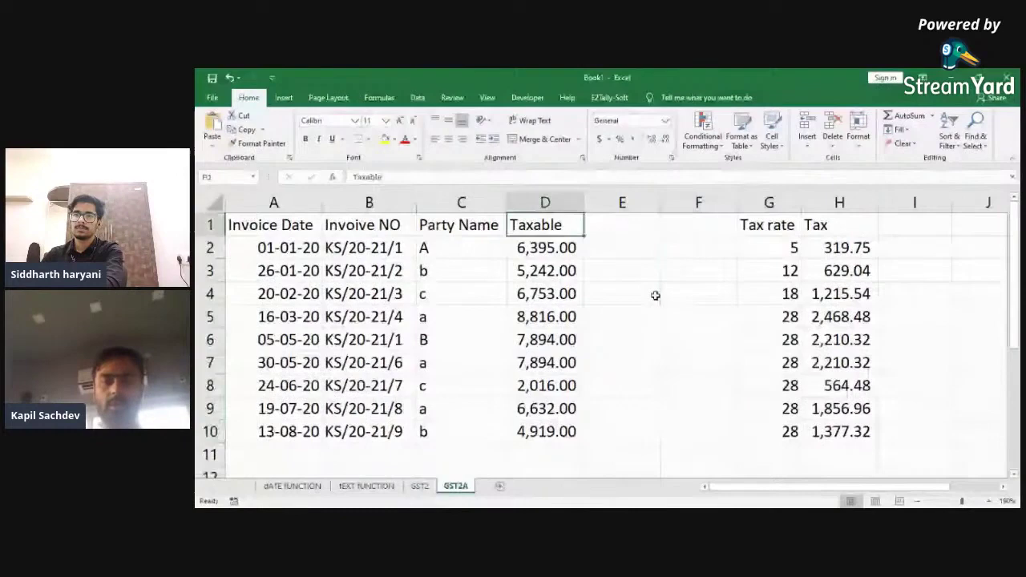
pyautogui.press('Right')
pyautogui.hotkey('ctrl', 'space')
pyautogui.hotkey('ctrl', '-')
pyautogui.hotkey('ctrl', '-')
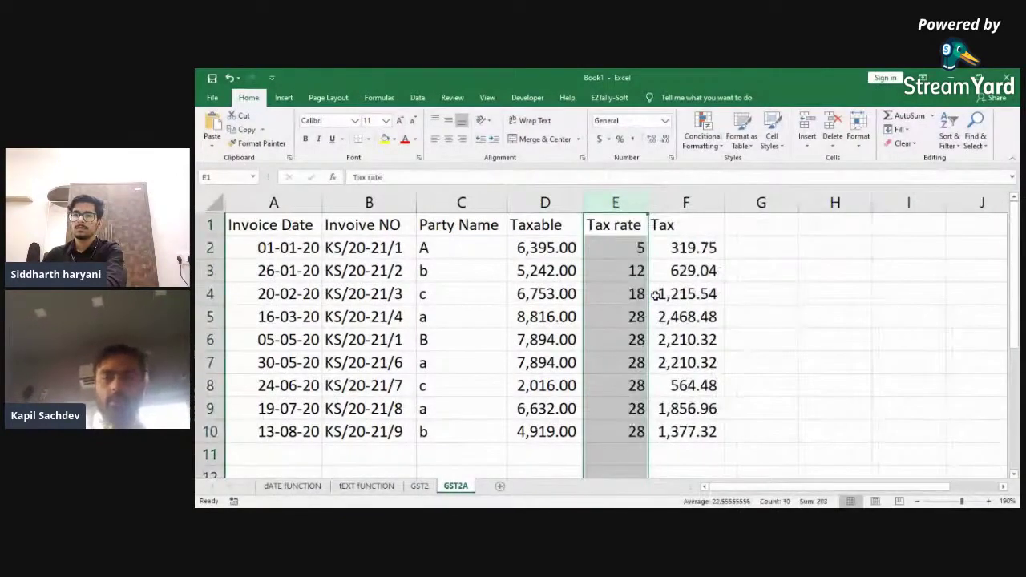
# On GST2, enter a trial heading in I1 and abandon a started formula in I2.
pyautogui.hotkey('ctrl', 'pageup')
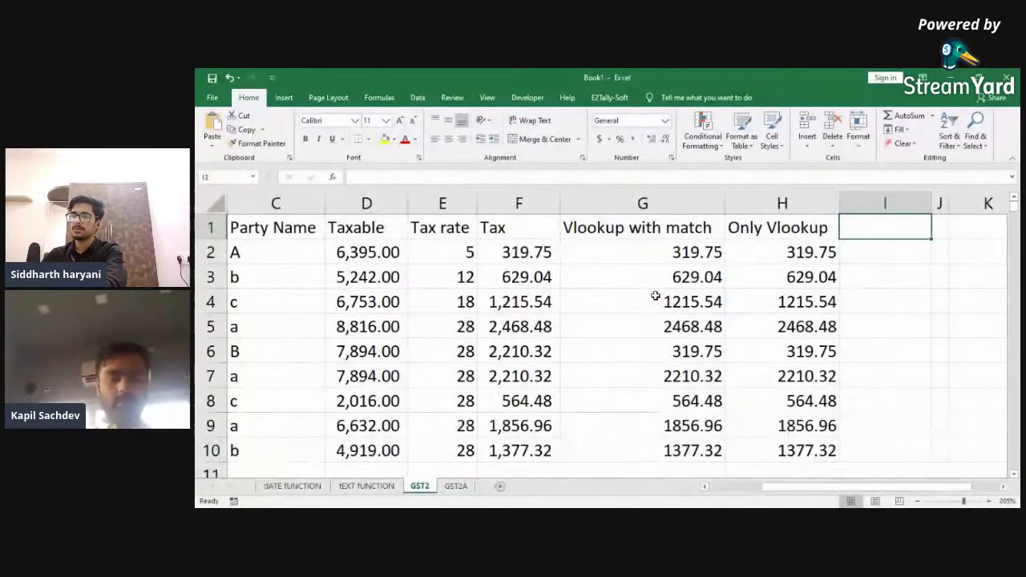
pyautogui.write('In')
pyautogui.write('x')
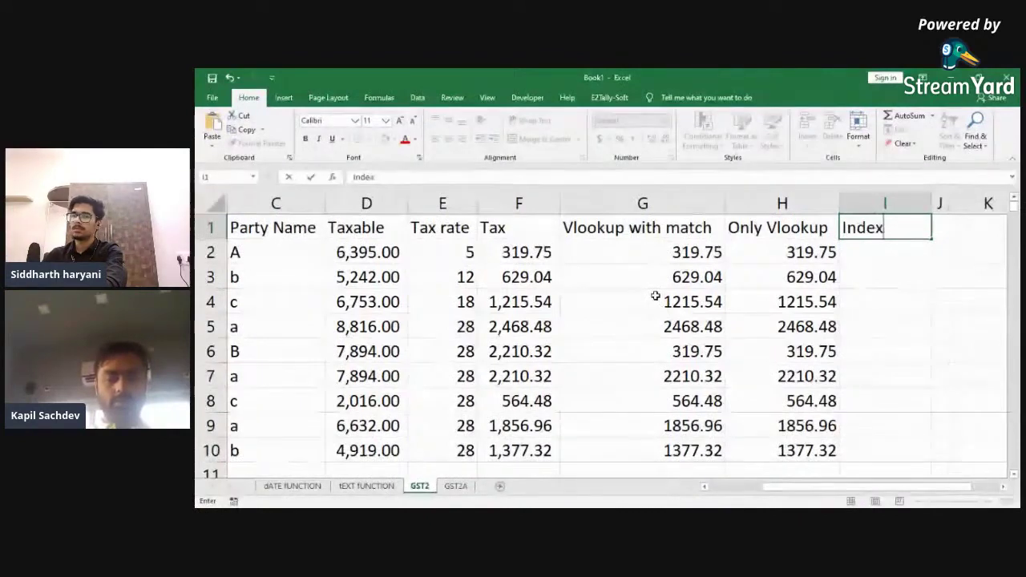
pyautogui.write('tC')
pyautogui.press('Return')
pyautogui.press('Up')
pyautogui.hotkey('ctrl', 'space')
pyautogui.hotkey('alt', 'e')
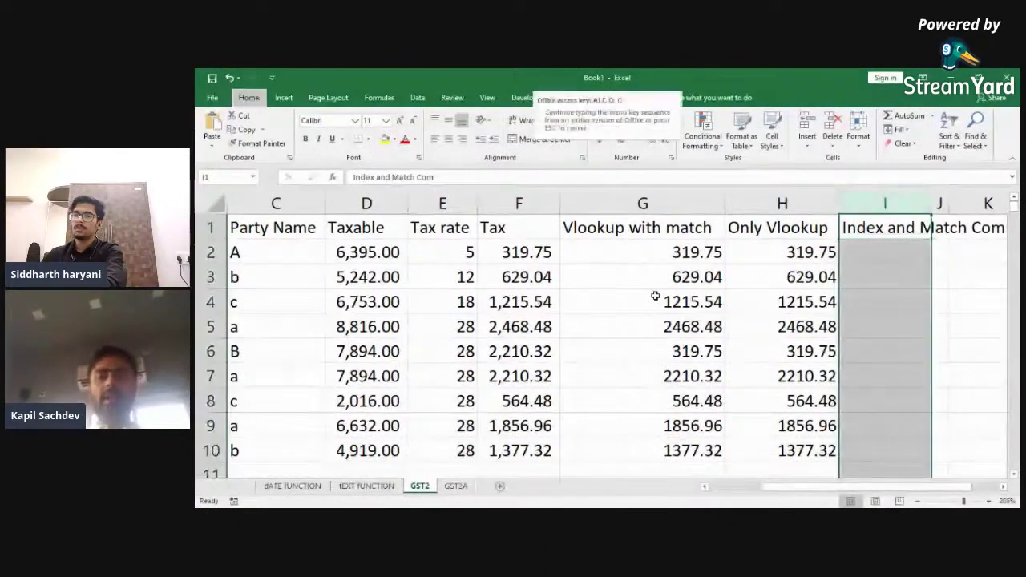
pyautogui.press('Escape')
pyautogui.press('Down')
pyautogui.press('Left')
pyautogui.press('Right')
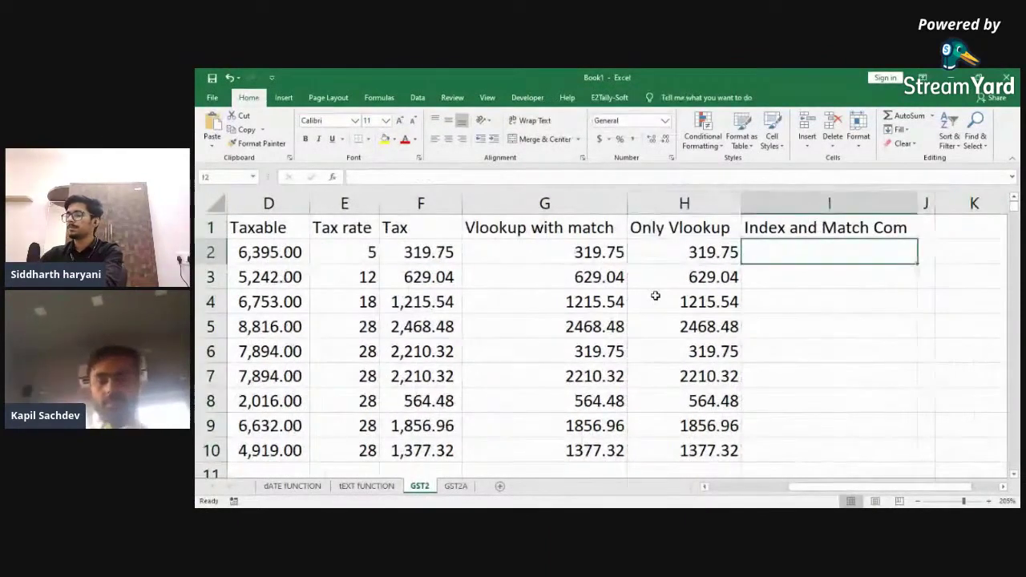
pyautogui.write('+')
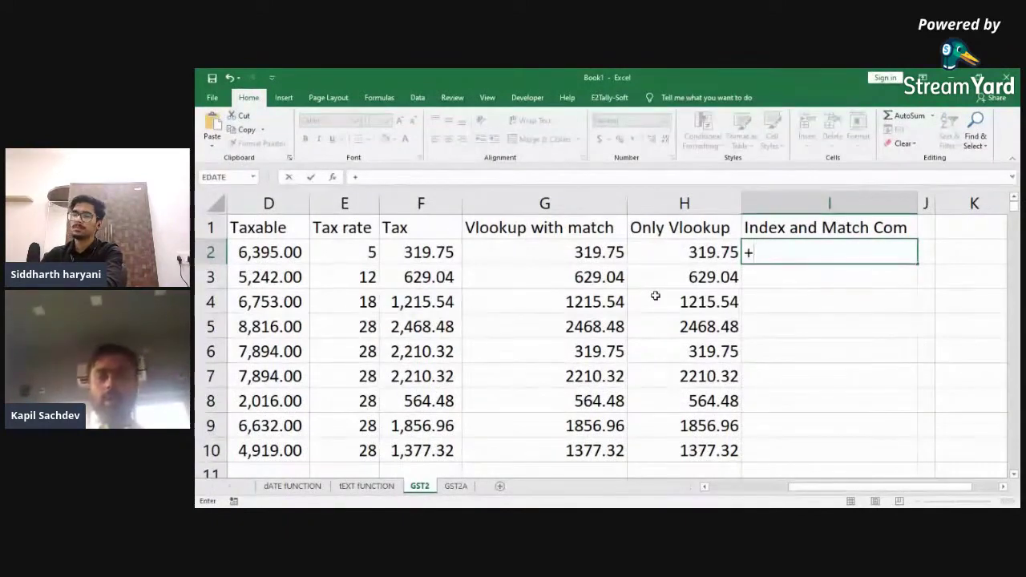
pyautogui.press('Escape')
pyautogui.press('Up')
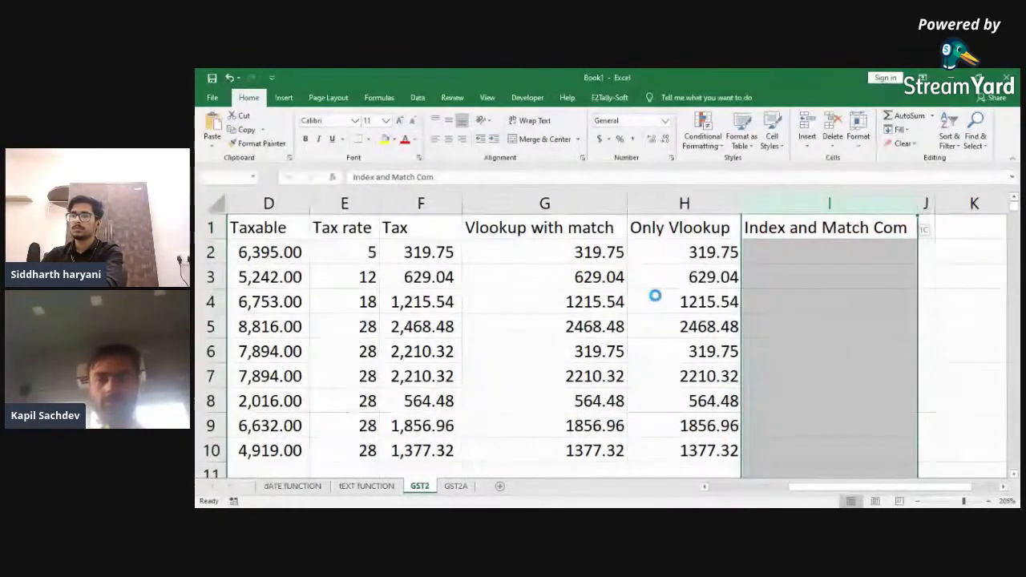
# Insert a new column I with headers Match in I1 and Index in J1.
pyautogui.hotkey('ctrl', 'shift', '+')
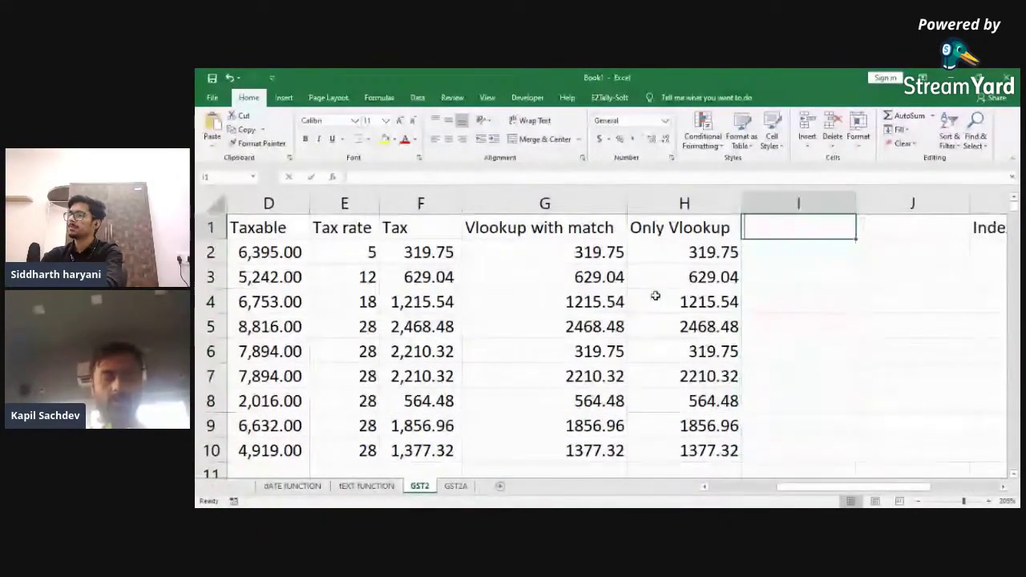
pyautogui.write('Match')
pyautogui.press('Return')
pyautogui.press('Up')
pyautogui.press('Right')
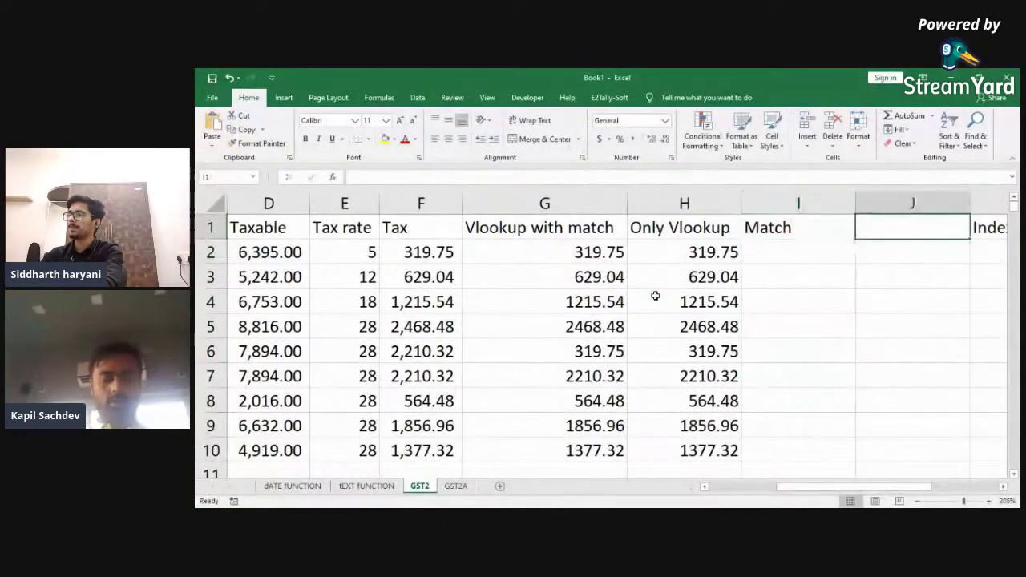
pyautogui.write('Index')
pyautogui.press('Return')
pyautogui.press('Left')
# Enter an exact MATCH formula in I2 looking up the row's invoice in GST2A!B2:B10.
pyautogui.write('+')
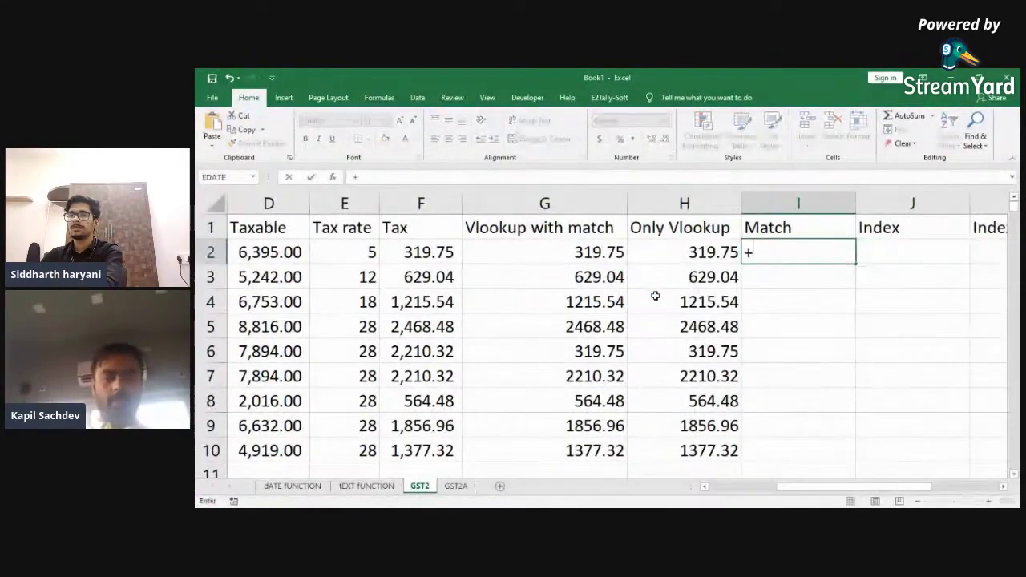
pyautogui.press('Tab')
pyautogui.press('Left')
pyautogui.press('Left')
pyautogui.press('Left')
pyautogui.press('Left')
pyautogui.press('Left')
pyautogui.press('Left')
pyautogui.press('Left')
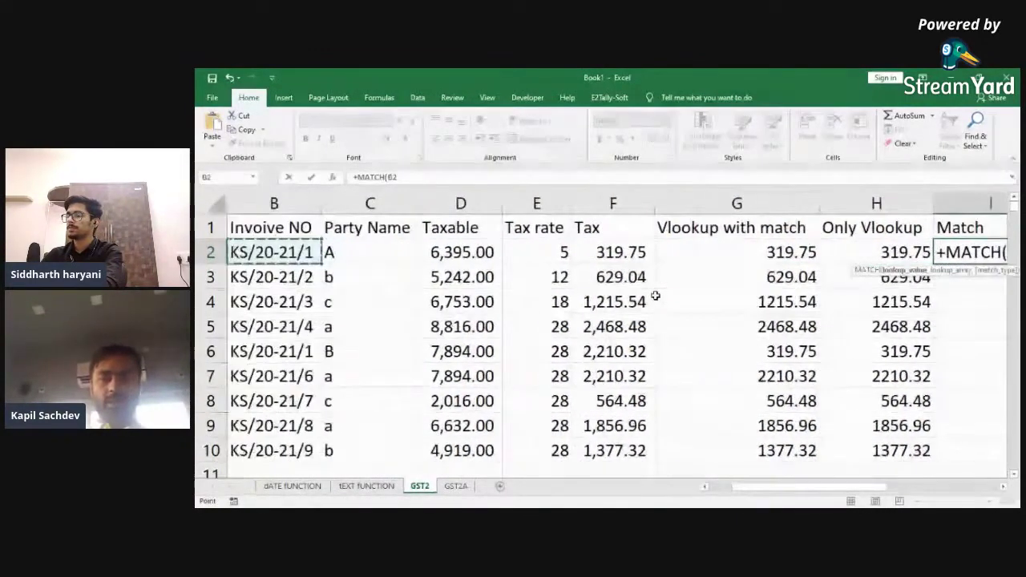
pyautogui.write(',')
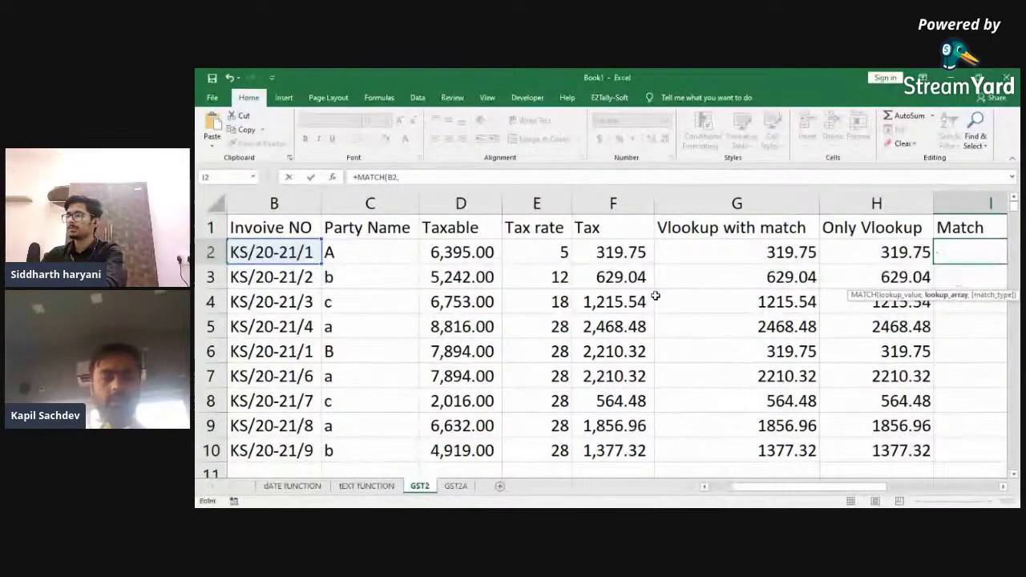
pyautogui.hotkey('ctrl', 'pagedown')
pyautogui.hotkey('ctrl', 'shift', 'Down')
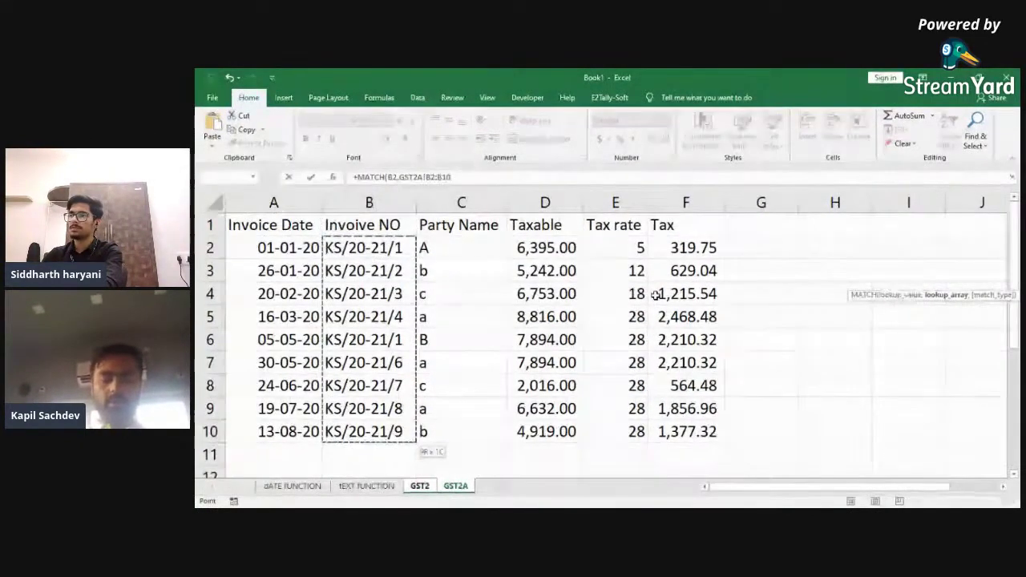
pyautogui.write(',0)')
pyautogui.hotkey('ctrl', 'pageup')
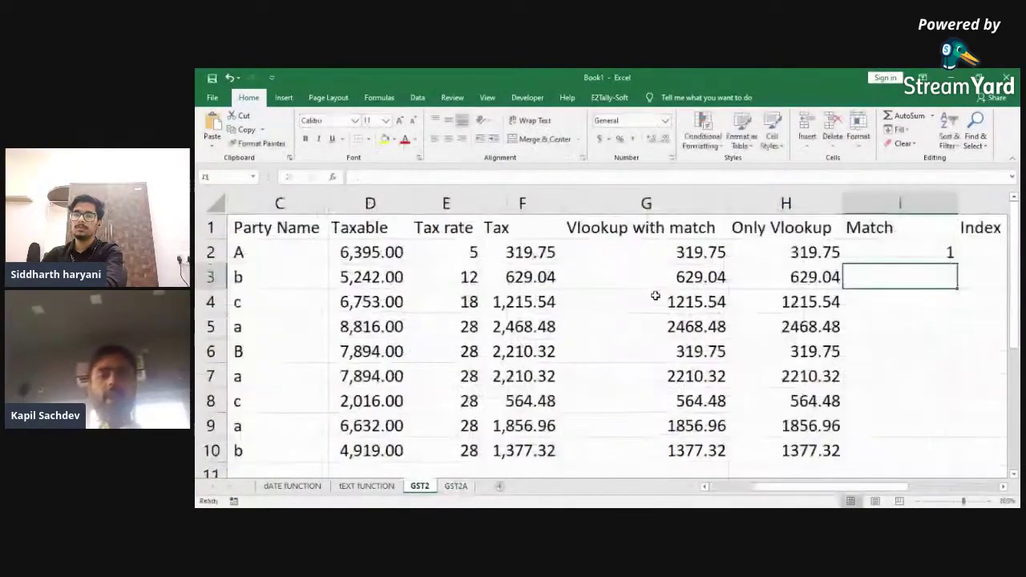
pyautogui.hotkey('ctrl', 'Return')
# Lock the I2 lookup range as absolute GST2A!$B$2:$B$10.
pyautogui.press('F2')
pyautogui.hotkey('ctrl', 'Return')
pyautogui.press('F2')
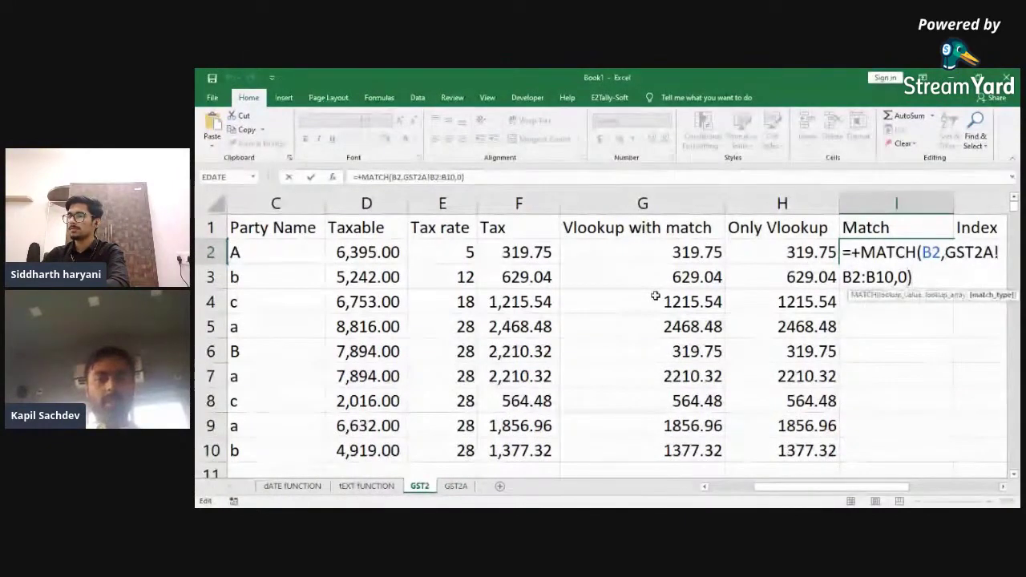
pyautogui.press('Left')
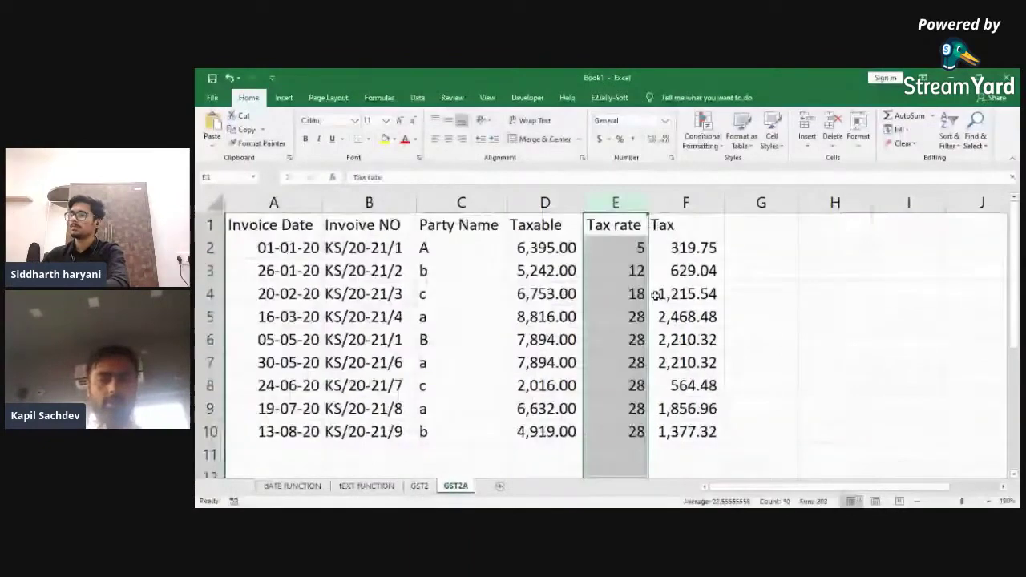
pyautogui.hotkey('ctrl', 'Return')
pyautogui.hotkey('ctrl', '[')
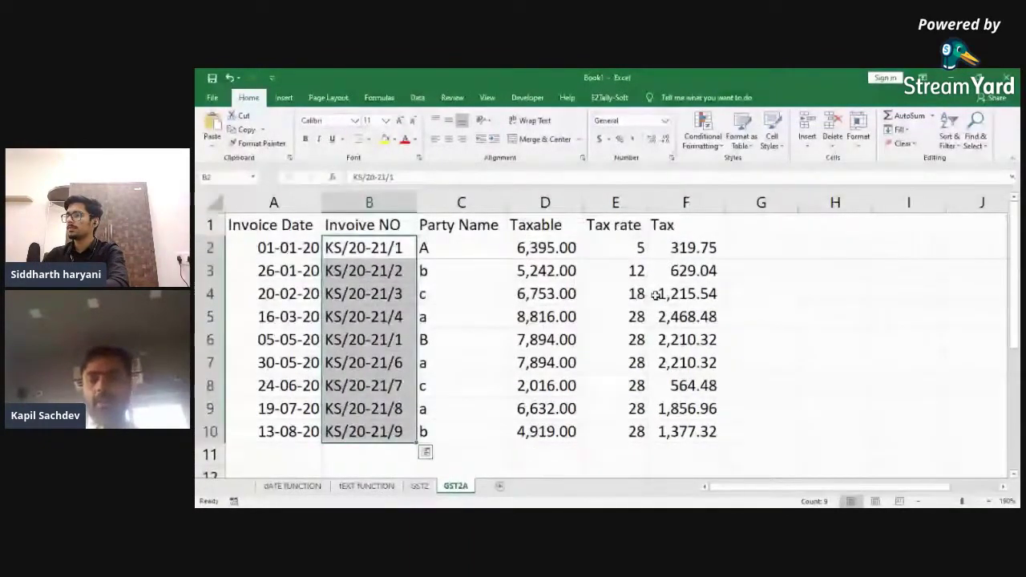
pyautogui.hotkey('ctrl', 'pageup')
pyautogui.press('F2')
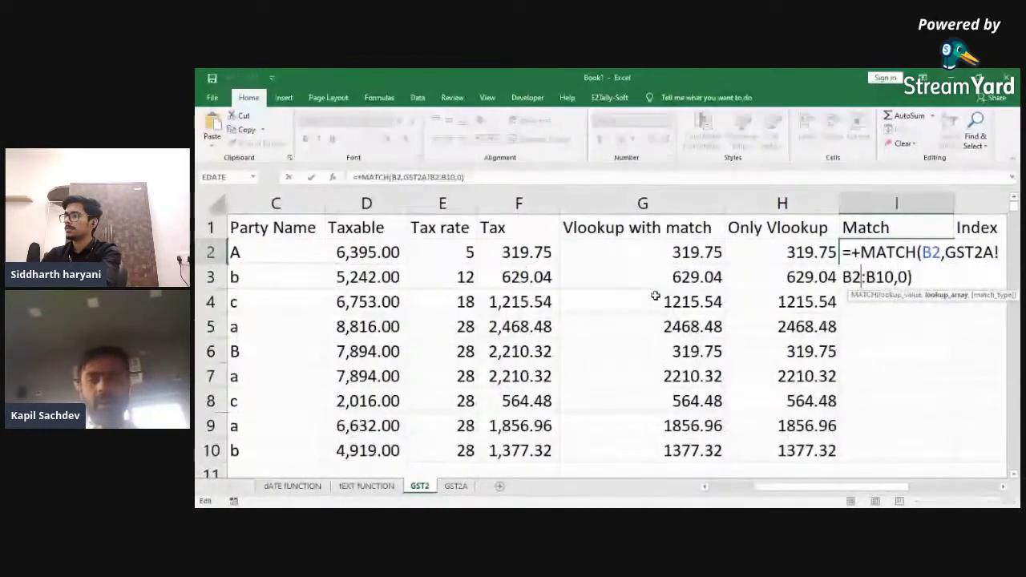
pyautogui.press('F4')
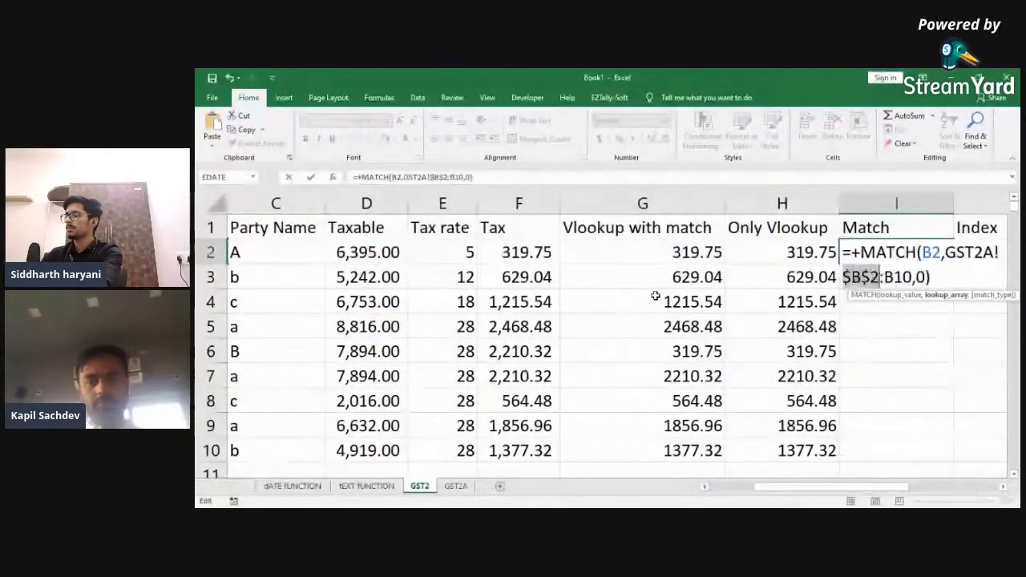
pyautogui.hotkey('shift', 'Tab')
# Fill the MATCH formula down I2:I10 and check the formula in I3.
pyautogui.hotkey('ctrl', 'Down')
pyautogui.press('Right')
pyautogui.hotkey('ctrl', 'shift', 'Up')
pyautogui.hotkey('ctrl', 'd')
pyautogui.hotkey('ctrl', 'Up')
pyautogui.press('Down')
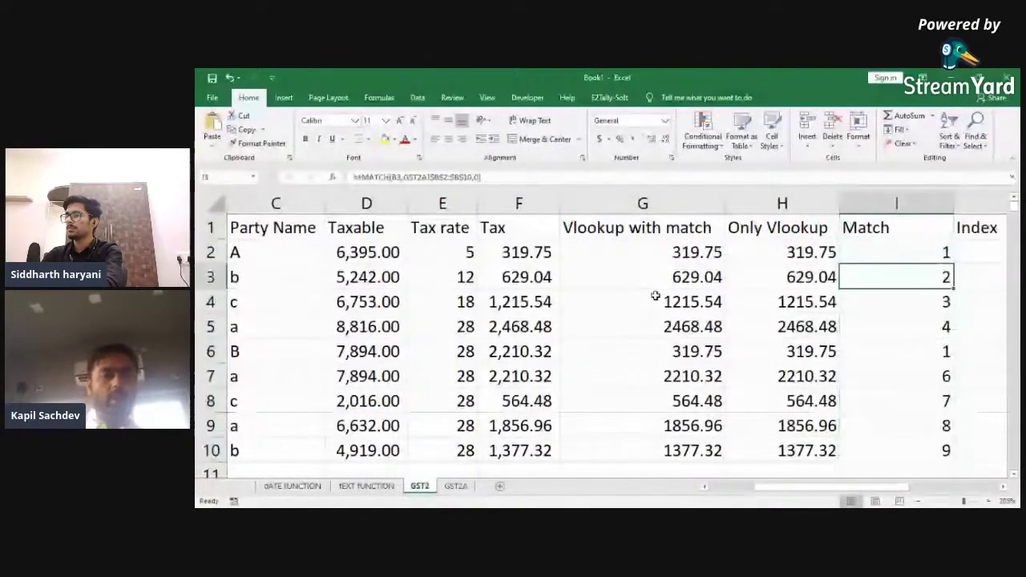
pyautogui.press('F2')
pyautogui.press('Escape')
pyautogui.press('Left')
pyautogui.press('Left')
pyautogui.press('Left')
pyautogui.press('Left')
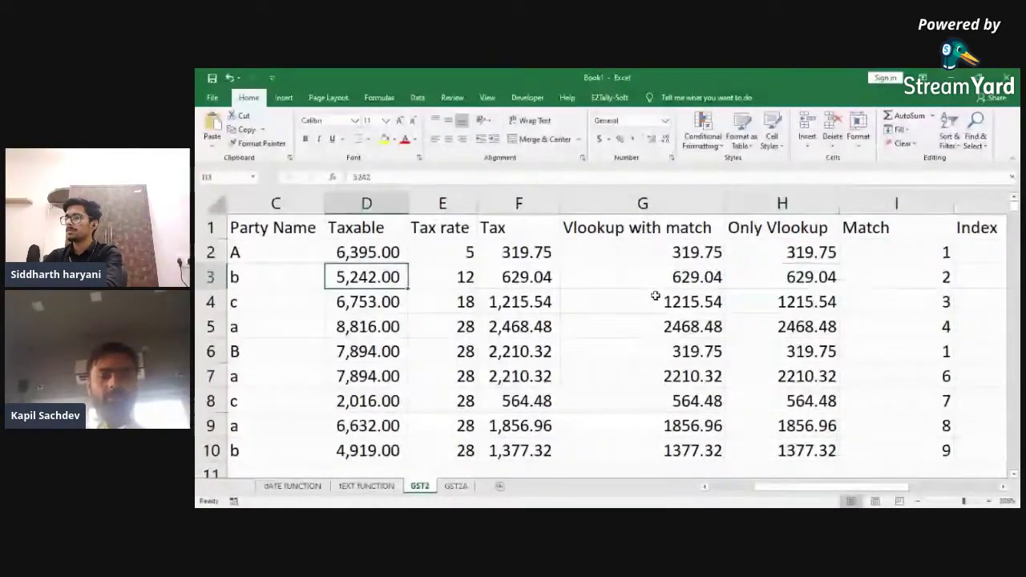
pyautogui.press('Left')
pyautogui.press('Left')
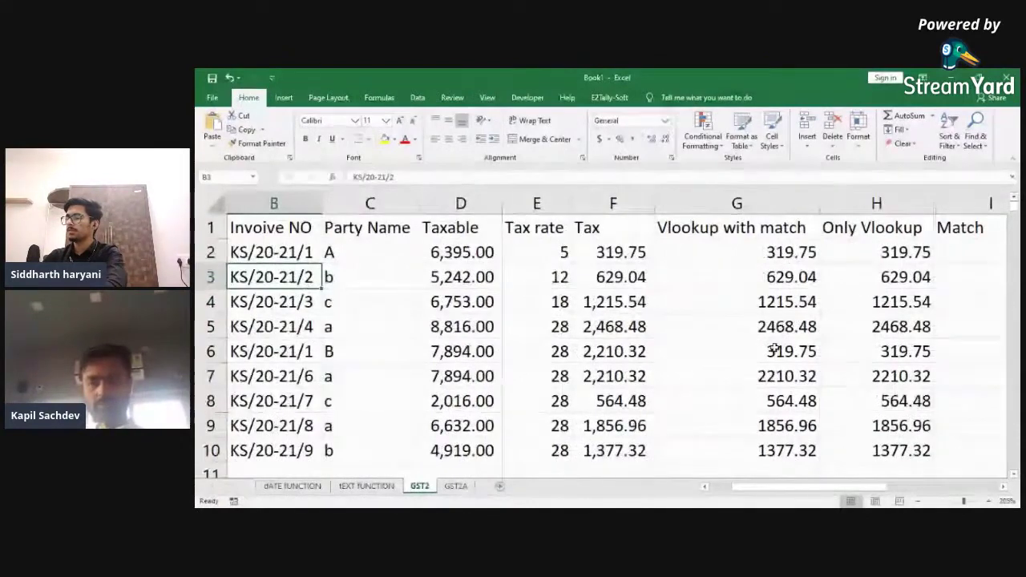
# Review the MATCH formulas down the Match column, I3 through I10, on sheet GST2.
pyautogui.keyDown('ctrl'); pyautogui.scroll(-1, 914, 502); pyautogui.keyUp('ctrl')
pyautogui.keyDown('ctrl'); pyautogui.scroll(-1, 914, 501); pyautogui.keyUp('ctrl')
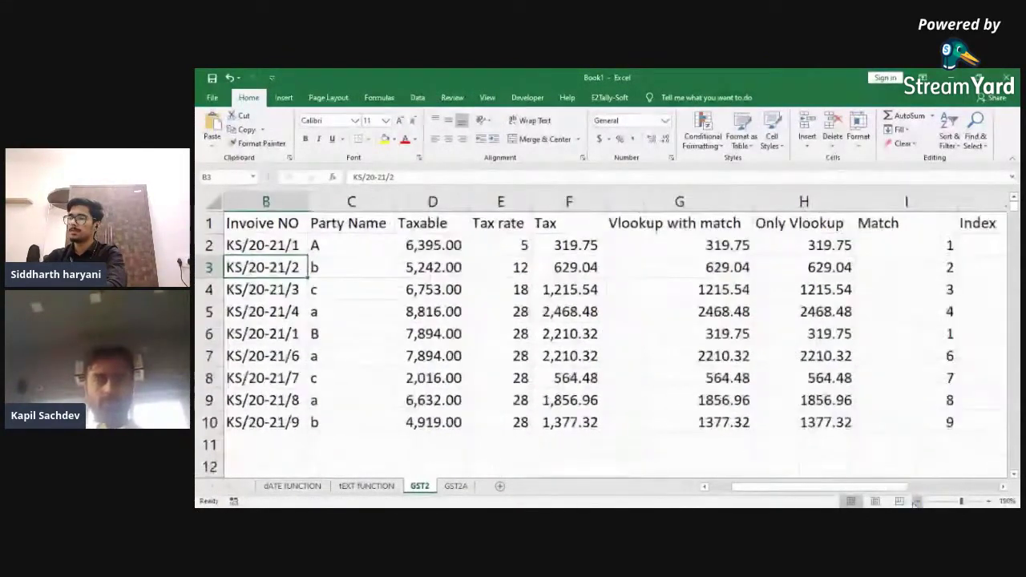
pyautogui.keyDown('ctrl'); pyautogui.scroll(-1, 914, 502); pyautogui.keyUp('ctrl')
pyautogui.keyDown('ctrl'); pyautogui.scroll(-1, 916, 503); pyautogui.keyUp('ctrl')
pyautogui.press('Right')
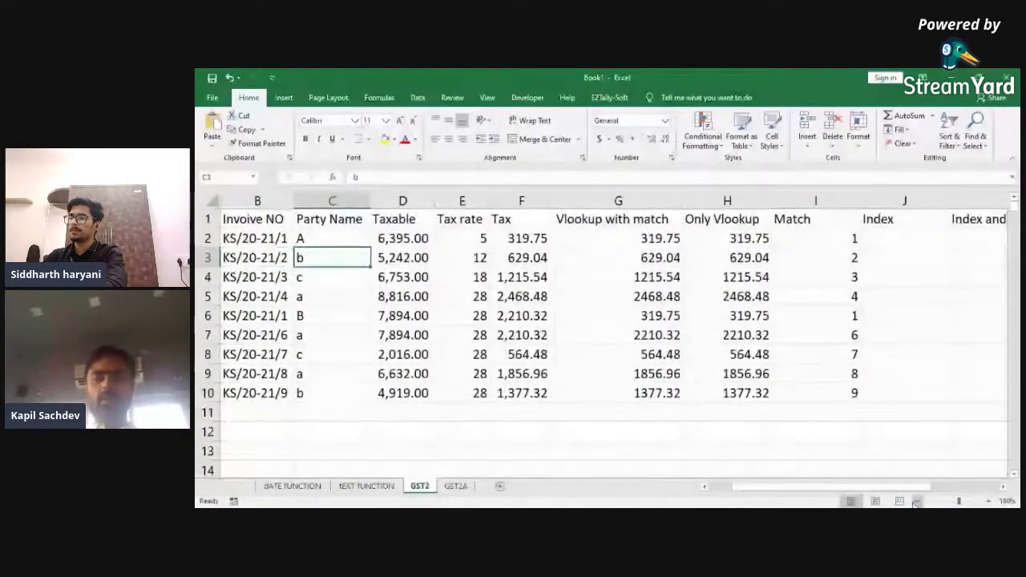
pyautogui.press('Right')
pyautogui.press('Right')
pyautogui.press('Right')
pyautogui.press('Right')
pyautogui.press('Right')
pyautogui.press('Right')
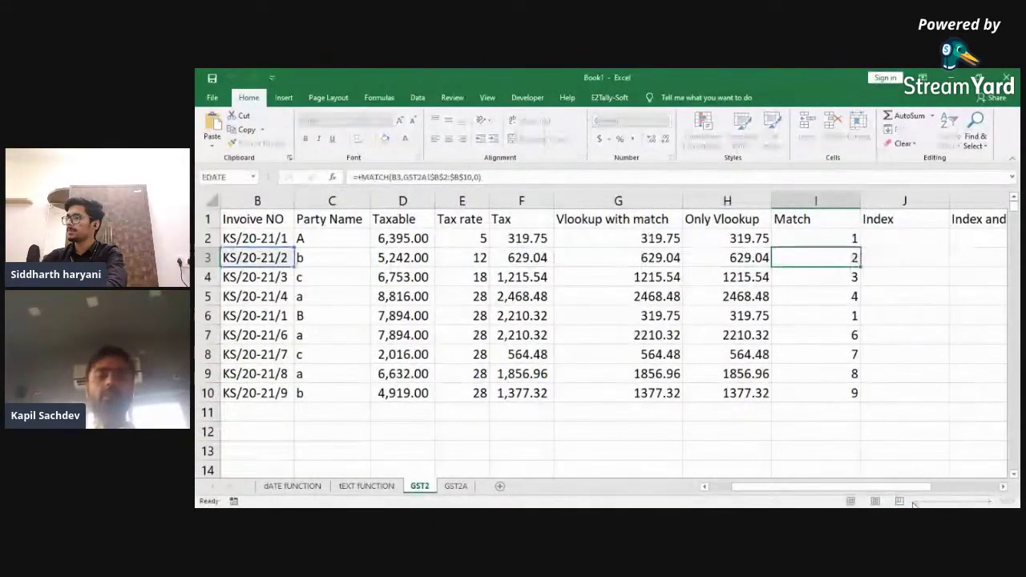
pyautogui.press('Down')
pyautogui.press('Down')
pyautogui.press('F2')
pyautogui.press('Return')
pyautogui.press('F2')
pyautogui.press('Return')
pyautogui.press('F2')
pyautogui.press('Escape')
pyautogui.press('Down')
pyautogui.press('Down')
pyautogui.press('F2')
pyautogui.press('Return')
pyautogui.press('F2')
pyautogui.press('Escape')
pyautogui.hotkey('ctrl', 'Up')
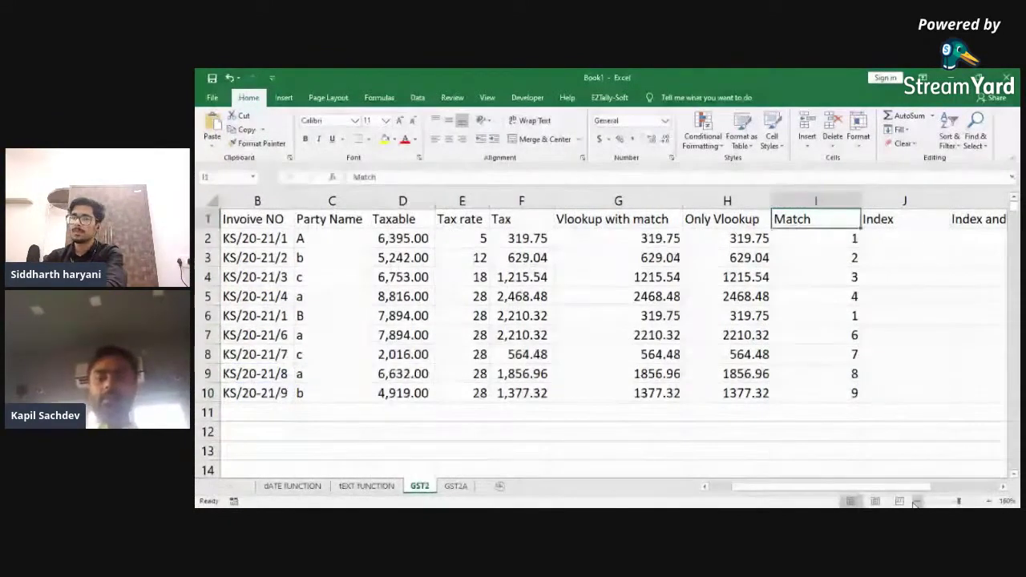
# Enter an INDEX formula in J2 returning GST2A!A2:A10 at the row given by I2.
pyautogui.press('Down')
pyautogui.press('Right')
pyautogui.write('+')
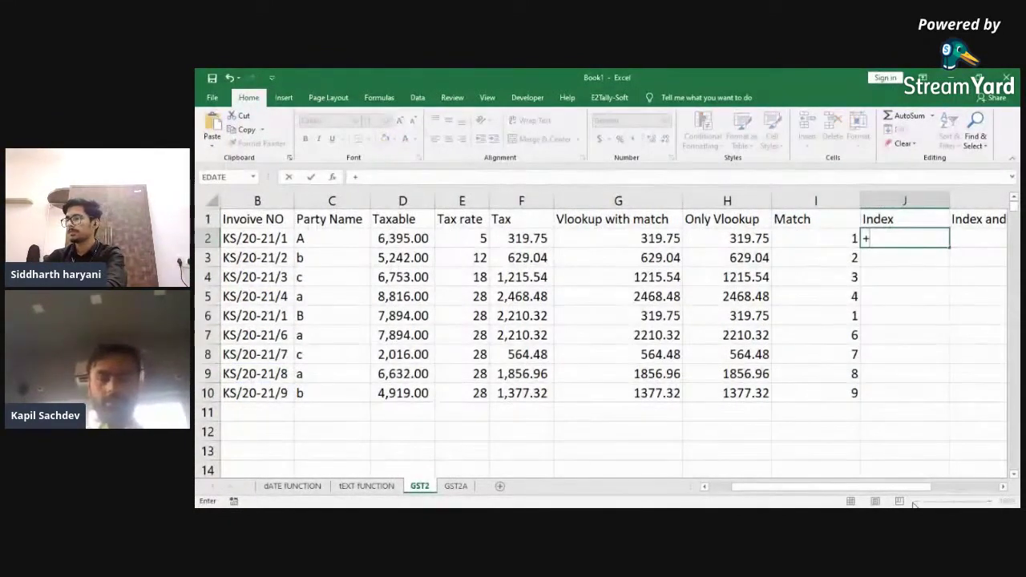
pyautogui.write('in')
pyautogui.press('Tab')
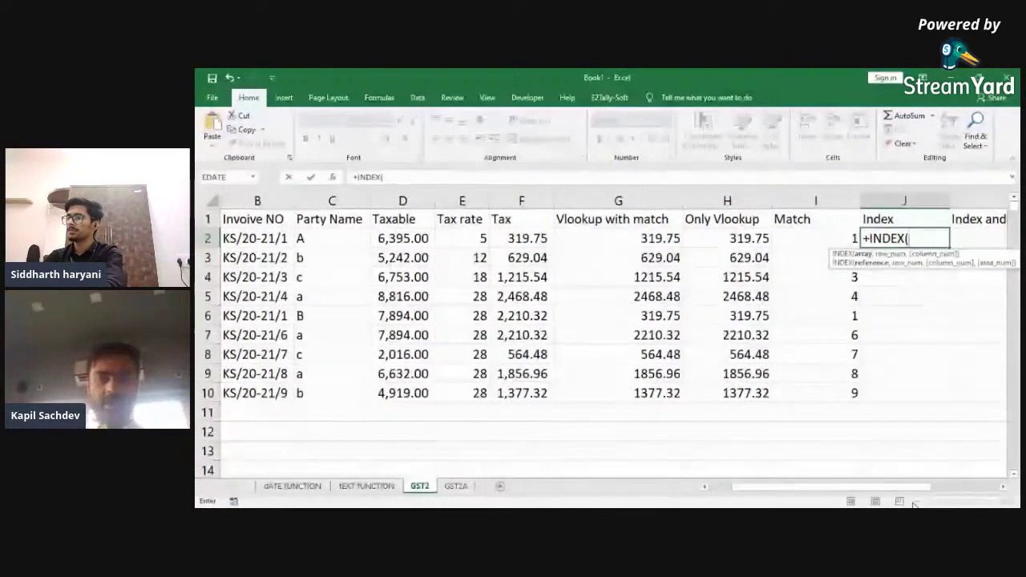
pyautogui.hotkey('ctrl', 'pagedown')
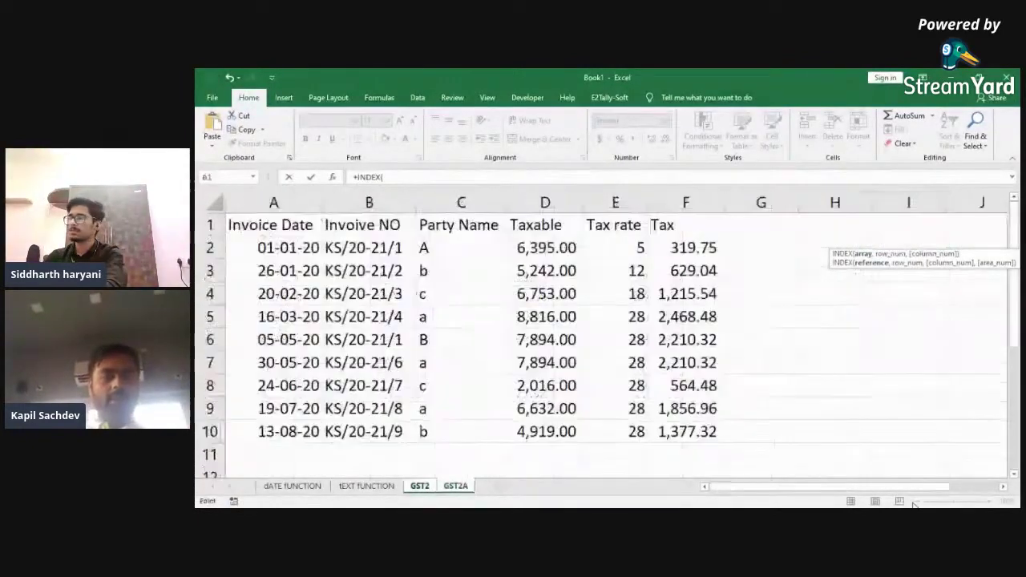
pyautogui.press('Left')
pyautogui.hotkey('ctrl', 'shift', 'Down')
pyautogui.write(',')
pyautogui.hotkey('ctrl', 'pageup')
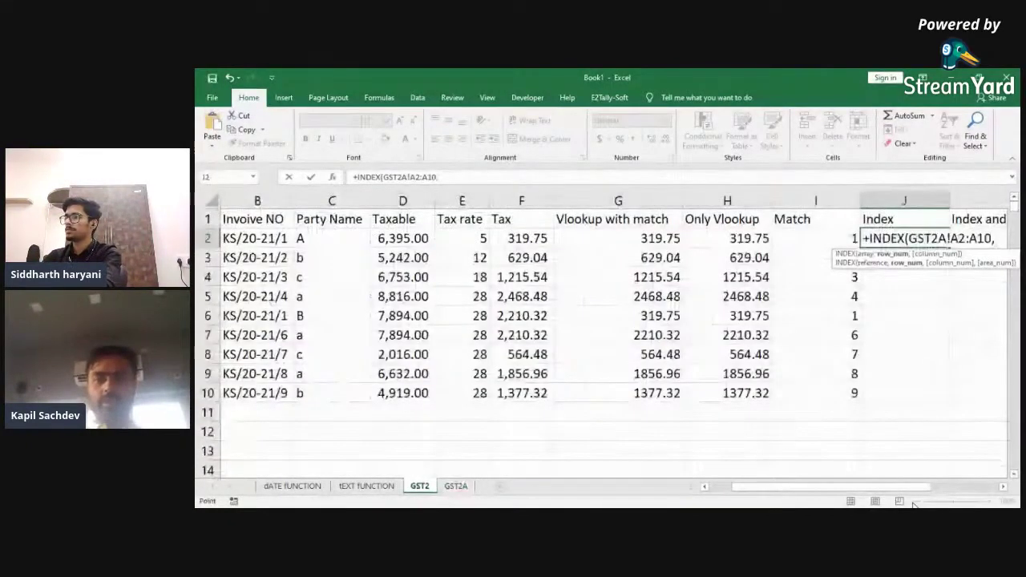
pyautogui.press('Left')
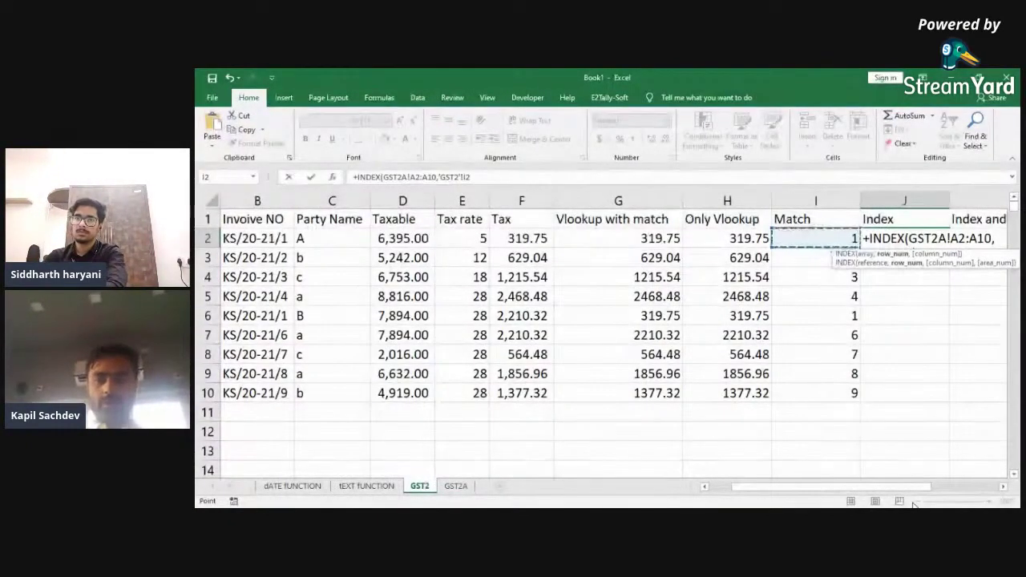
pyautogui.write(',0')
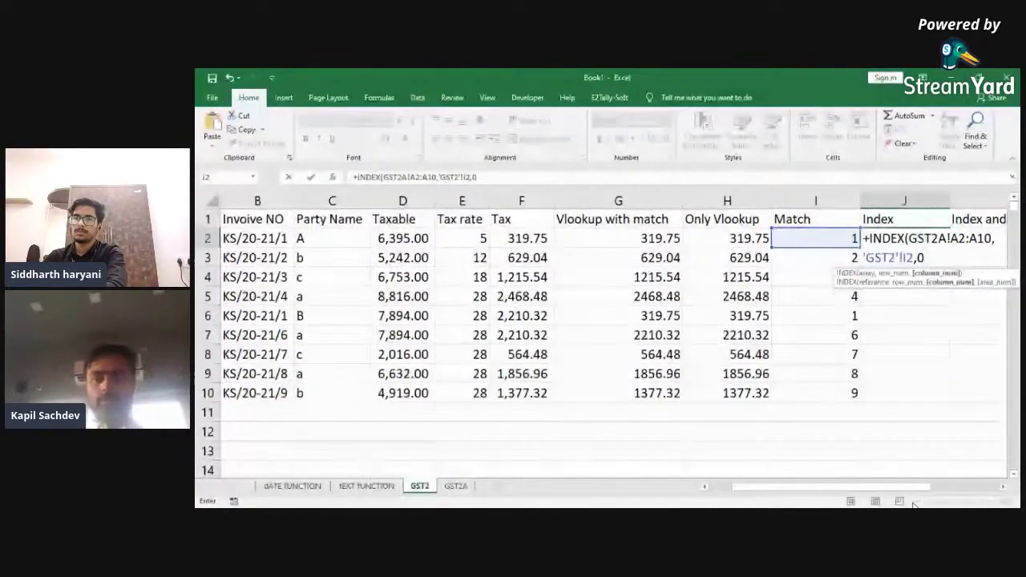
pyautogui.press('Return')
# Make J2's date range absolute as GST2A!$A$2:$A$10.
pyautogui.press('Left')
pyautogui.press('Up')
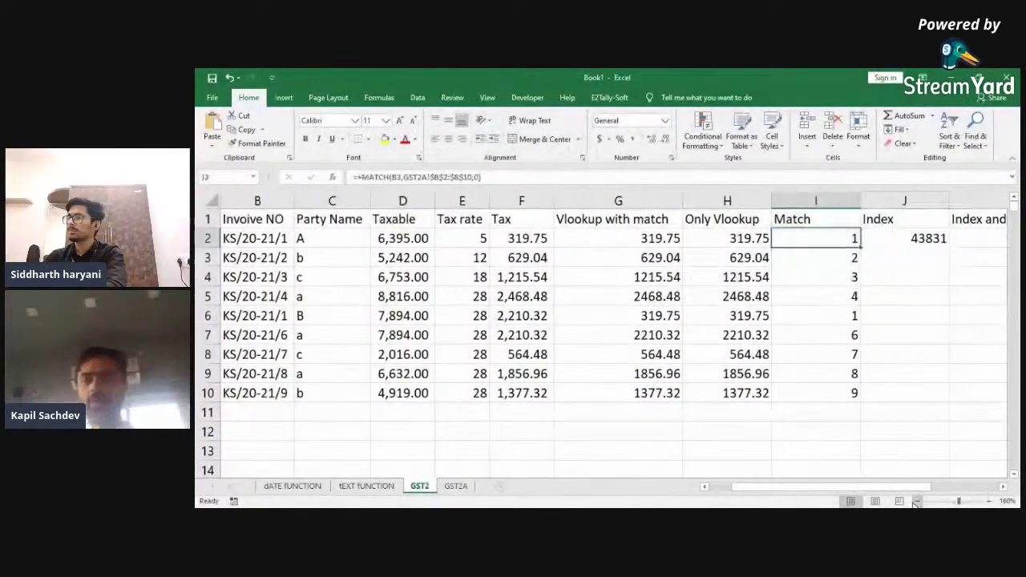
pyautogui.press('Right')
pyautogui.press('F2')
pyautogui.press('Right')
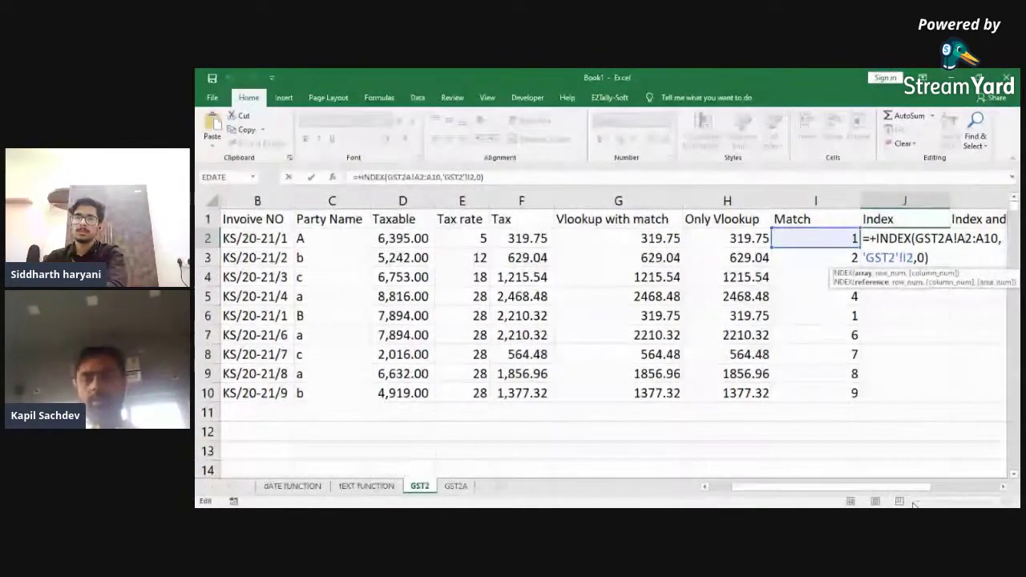
pyautogui.press('F4')
pyautogui.press('Right')
pyautogui.press('Right')
pyautogui.press('F4')
pyautogui.press('Return')
# Format J2 as Short Date and fill the INDEX formula down through J10.
pyautogui.press('Up')
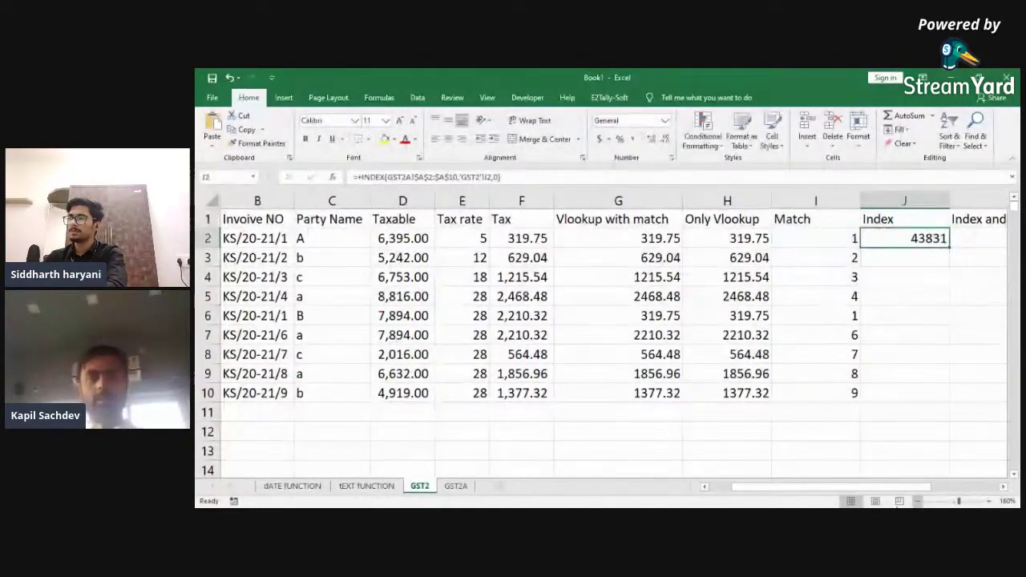
pyautogui.click(664, 120)
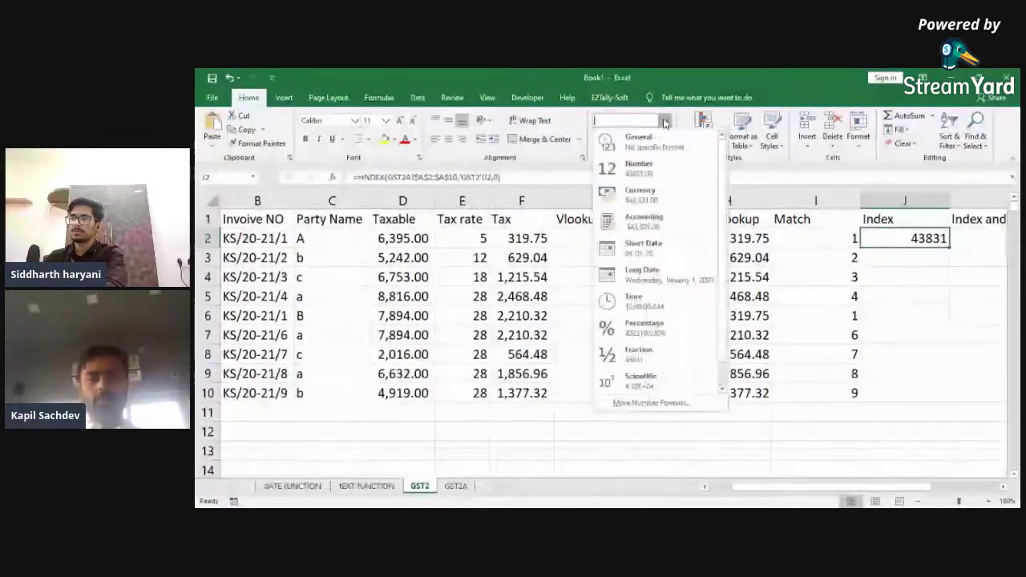
pyautogui.click(645, 245)
pyautogui.press('Left')
pyautogui.hotkey('ctrl', 'Down')
pyautogui.press('Right')
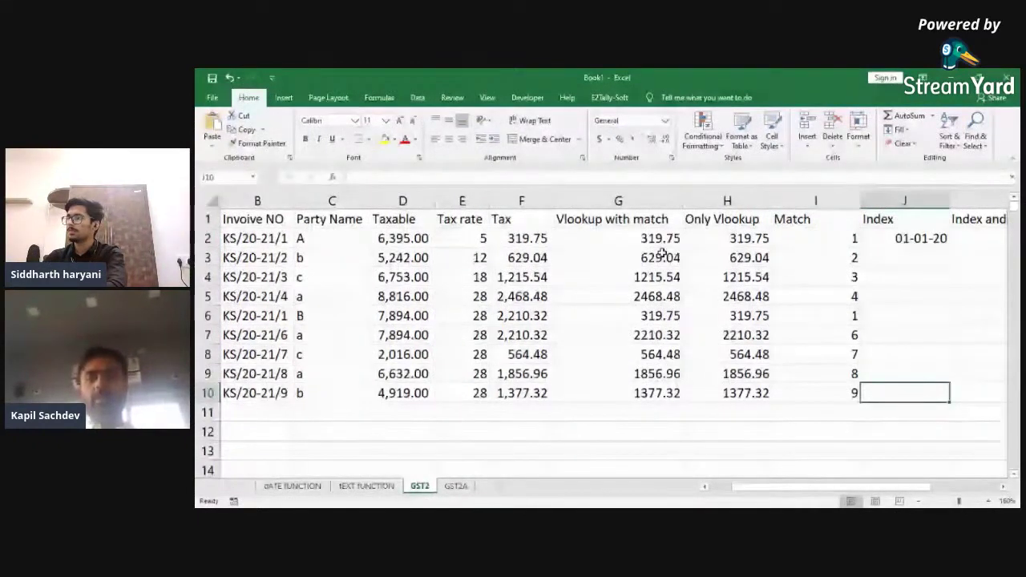
pyautogui.hotkey('ctrl', 'shift', 'Up')
pyautogui.hotkey('ctrl', 'd')
pyautogui.hotkey('ctrl', 'Up')
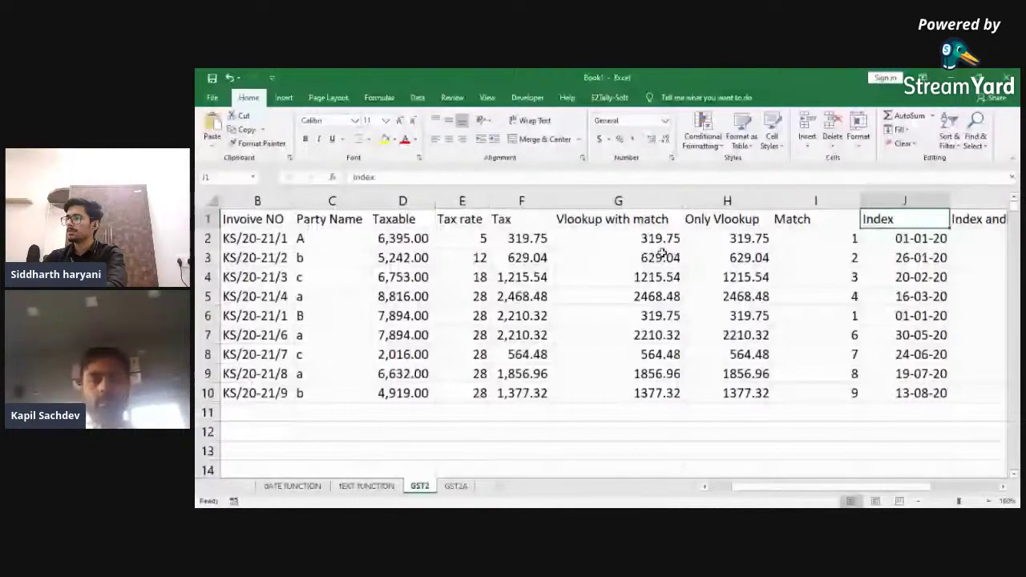
pyautogui.press('Down')
pyautogui.press('Down')
pyautogui.press('Down')
pyautogui.press('Right')
pyautogui.press('Up')
pyautogui.press('Up')
pyautogui.press('Up')
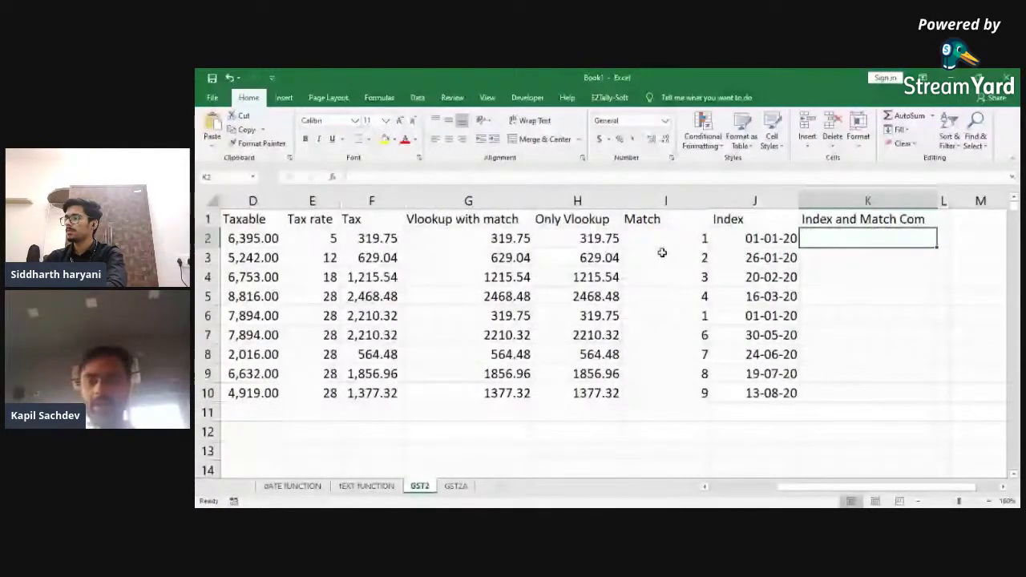
# Inspect the J2 INDEX and I2 MATCH formulas, and cancel a started INDEX formula in K2.
pyautogui.press('Left')
pyautogui.press('F2')
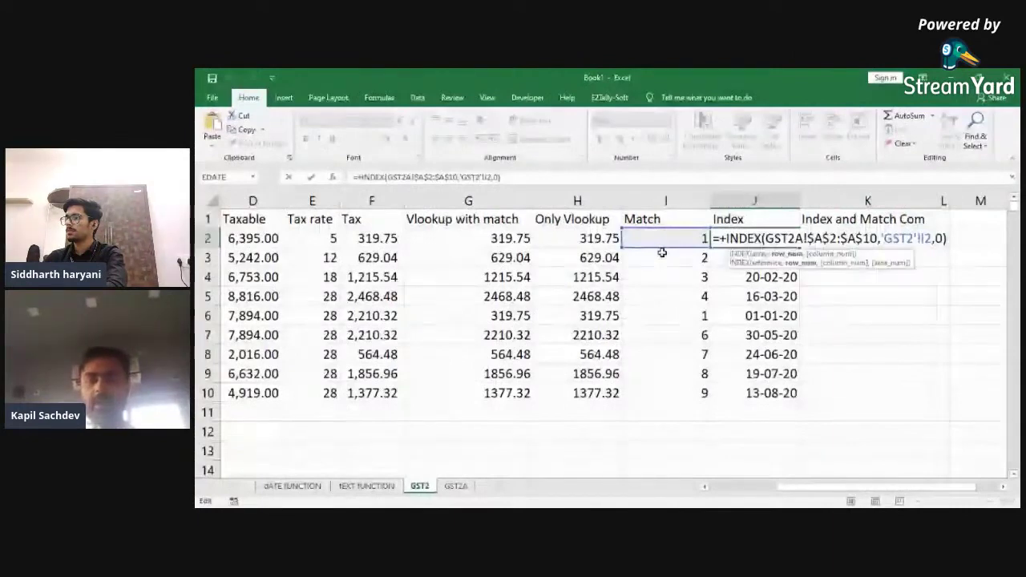
pyautogui.press('Escape')
pyautogui.press('Left')
pyautogui.press('F2')
pyautogui.press('Escape')
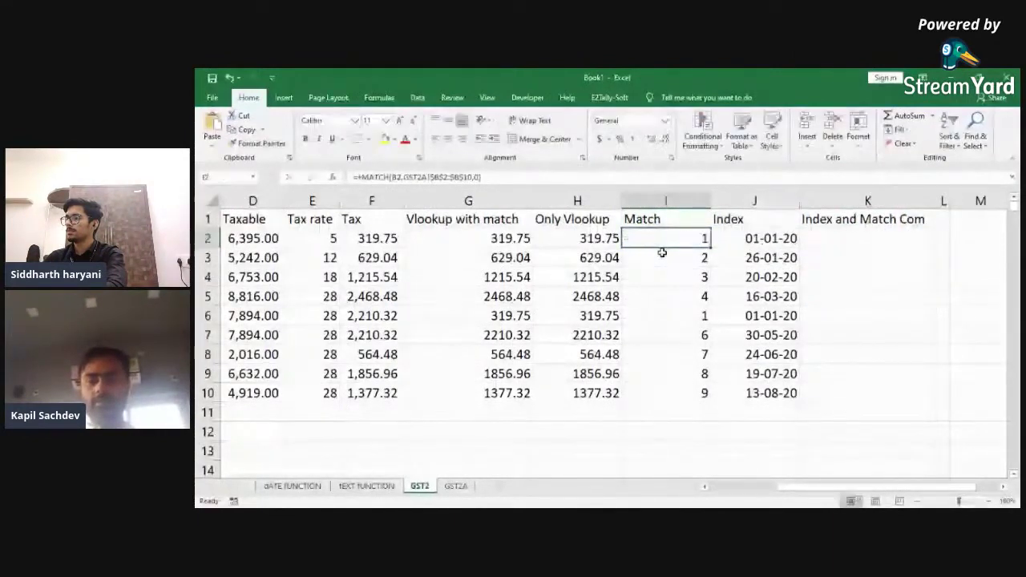
pyautogui.press('Right')
pyautogui.press('Right')
pyautogui.write('+')
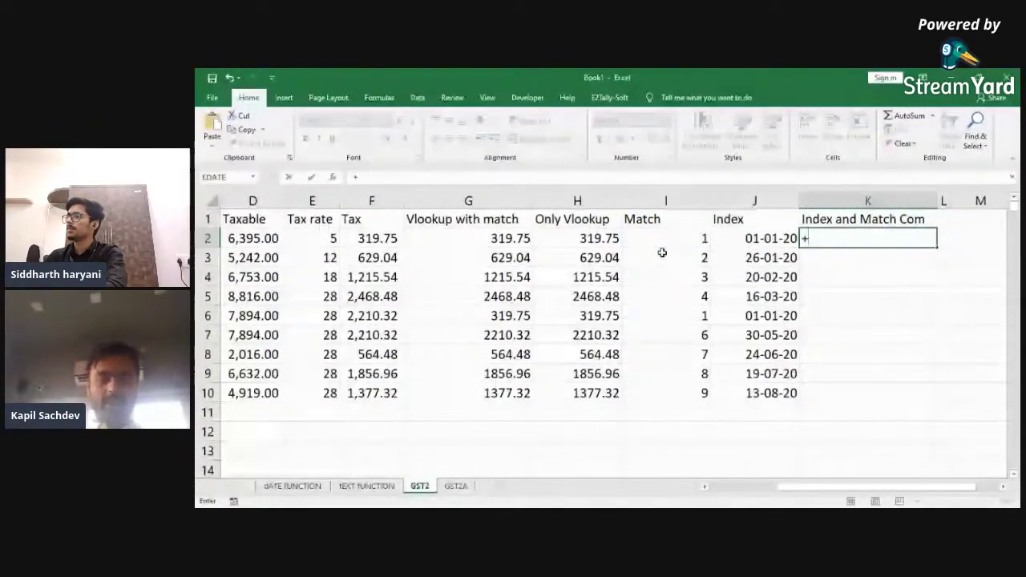
pyautogui.write('ind')
pyautogui.press('Tab')
pyautogui.press('Escape')
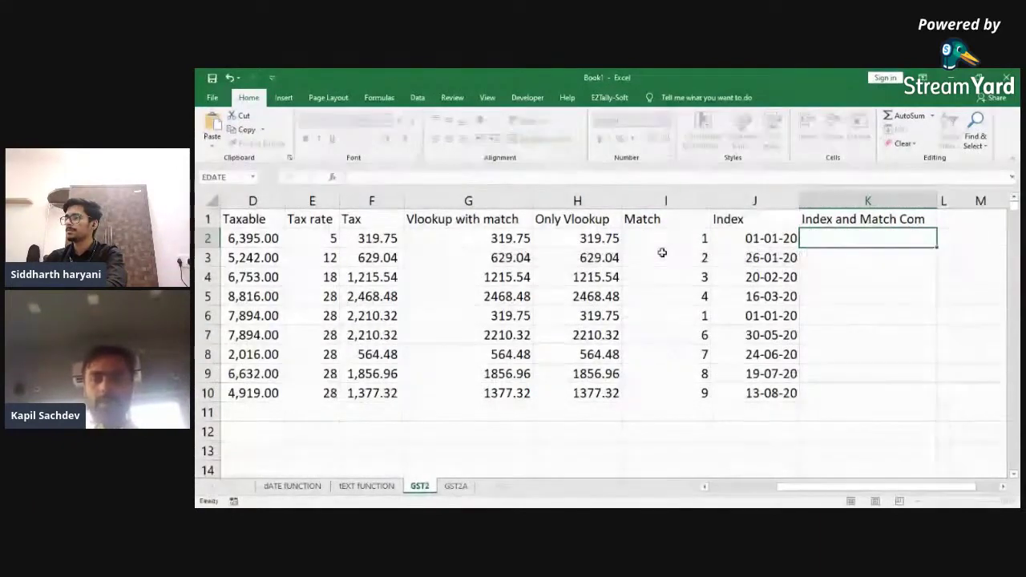
# Compare J2's I2 argument with the MATCH formula stored in I2.
pyautogui.press('Left')
pyautogui.press('F2')
pyautogui.press('Left')
pyautogui.press('Left')
pyautogui.press('Left')
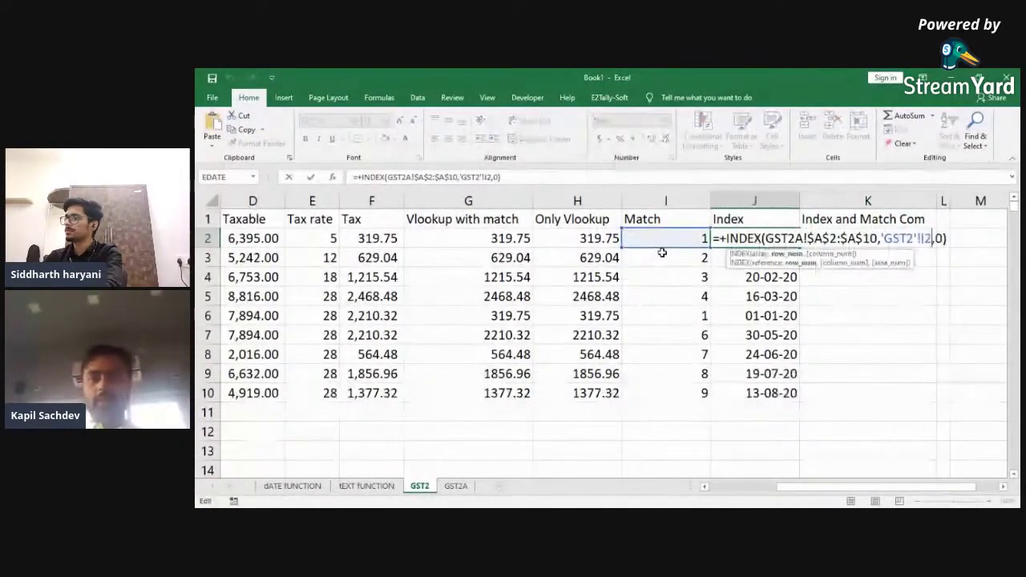
pyautogui.press('Escape')
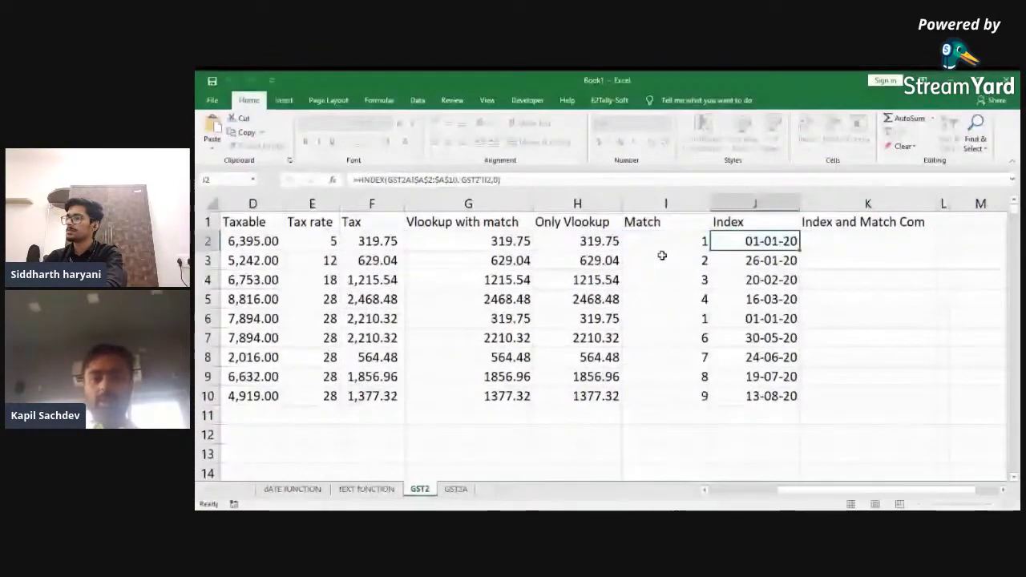
pyautogui.press('Left')
pyautogui.press('F2')
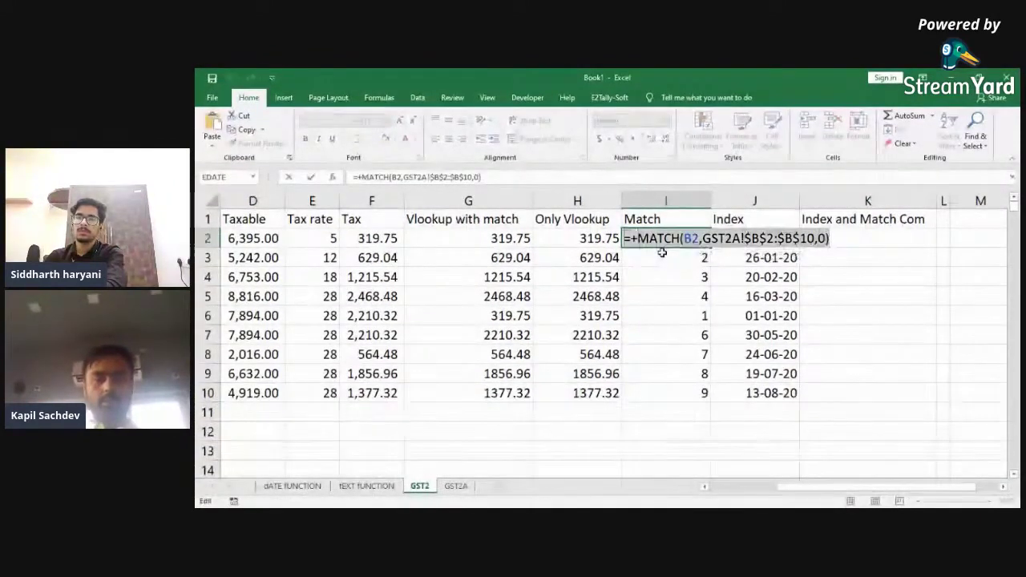
pyautogui.press('Right')
pyautogui.press('Right')
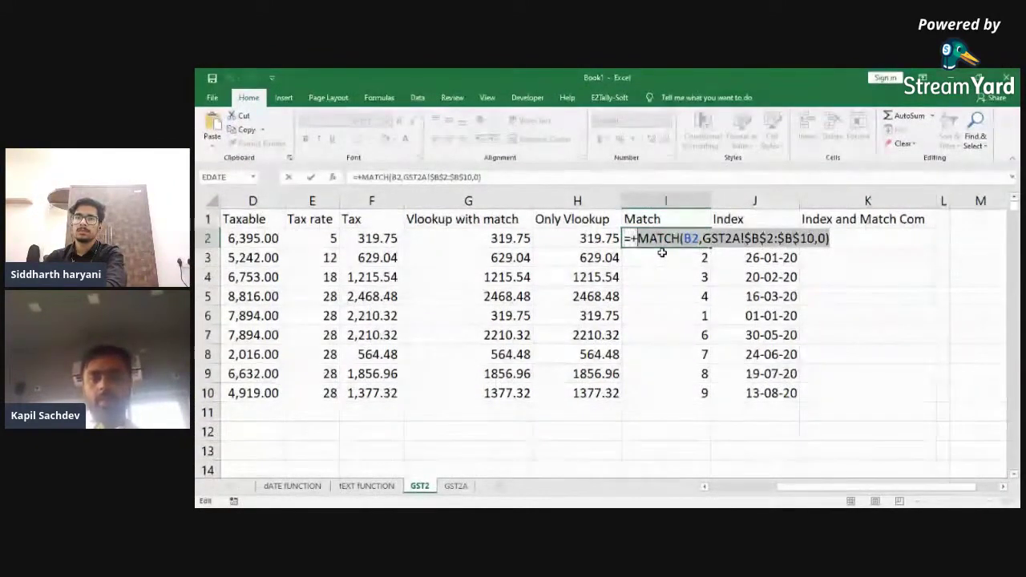
pyautogui.press('Return')
pyautogui.press('Up')
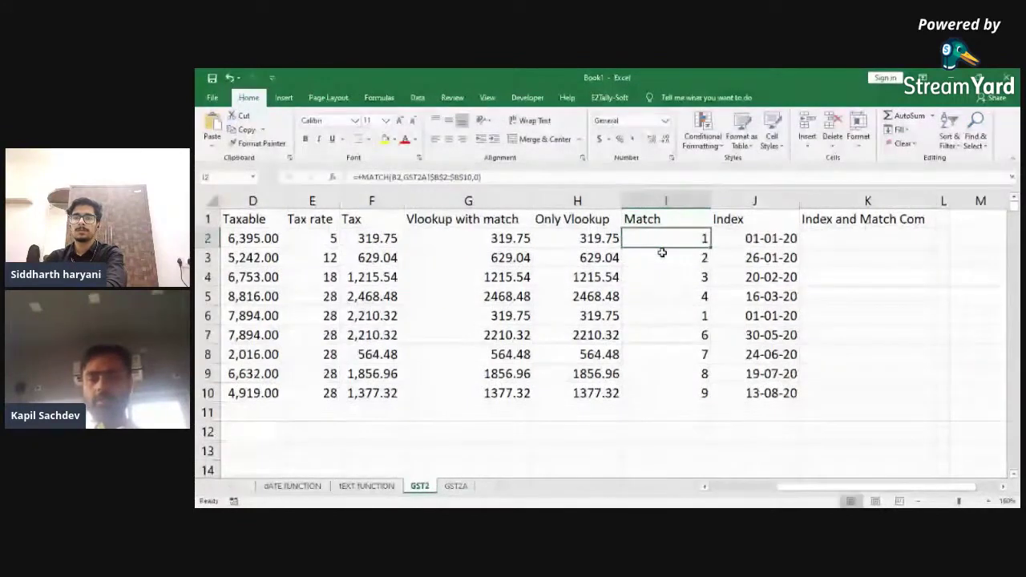
pyautogui.press('Right')
# Replace I2 in J2's formula with MATCH(B2,GST2A!$B$2:$B$10,0), keeping the result 01-01-20.
pyautogui.press('F2')
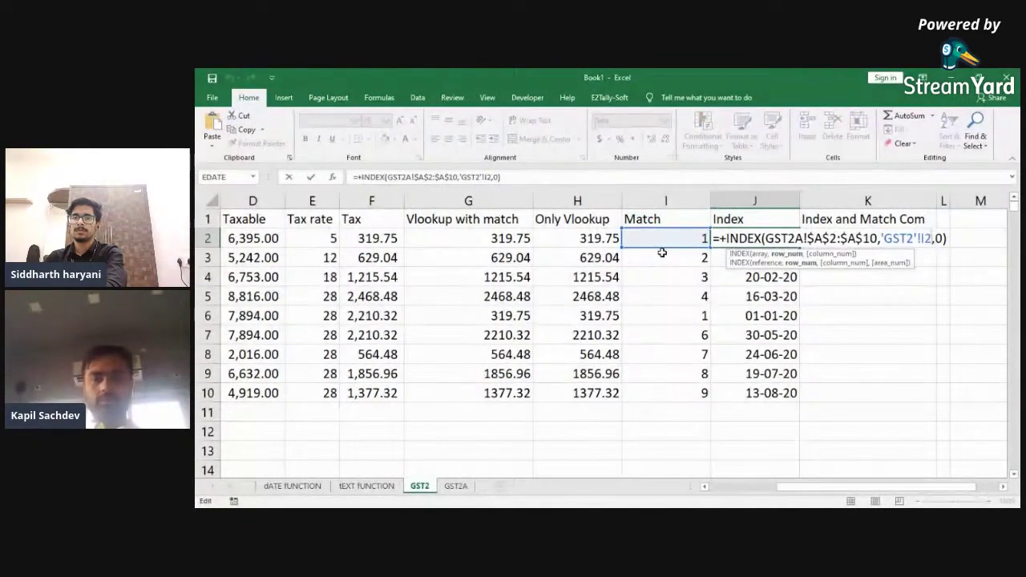
pyautogui.press('Left')
pyautogui.press('Left')
pyautogui.press('Left')
pyautogui.hotkey('ctrl', 'shift', 'Left')
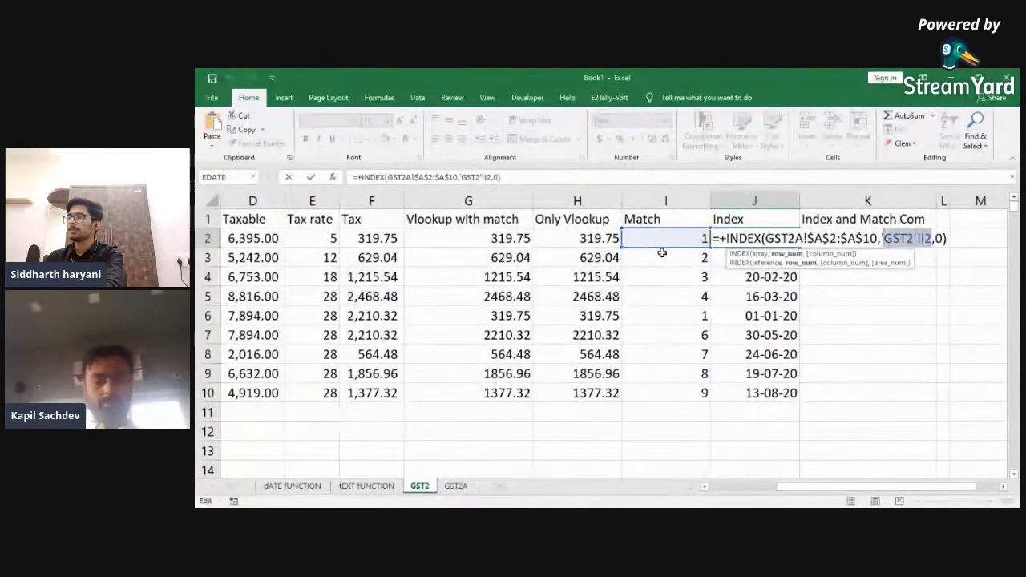
pyautogui.write('MATCH(B2,GST2A!$B$2:$B$10,0)')
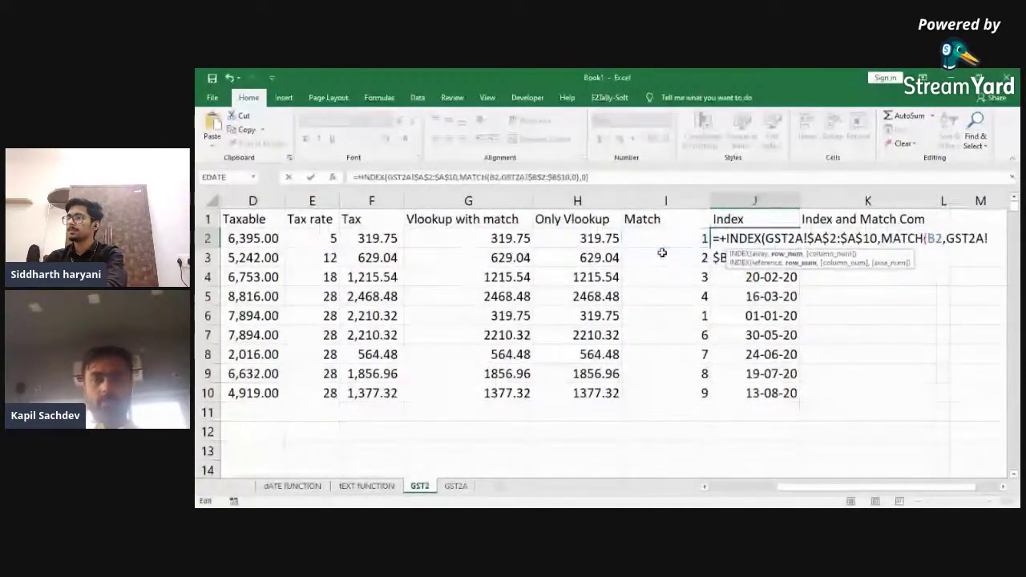
pyautogui.press('Return')
pyautogui.press('Up')
pyautogui.press('F2')
pyautogui.press('Escape')
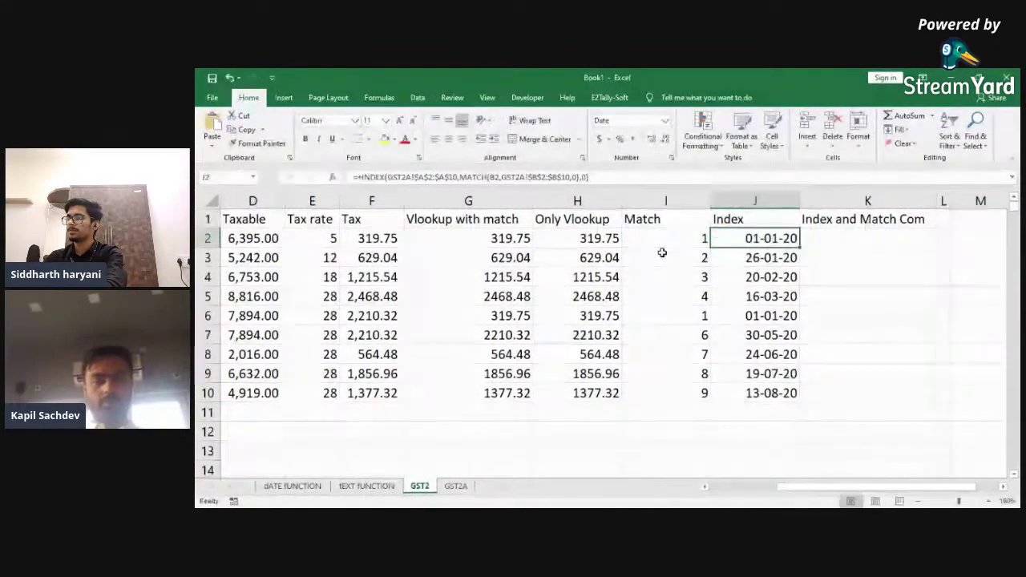
# Select the entire Match column I.
pyautogui.hotkey('ctrl', 'shift', 'Down')
pyautogui.press('Up')
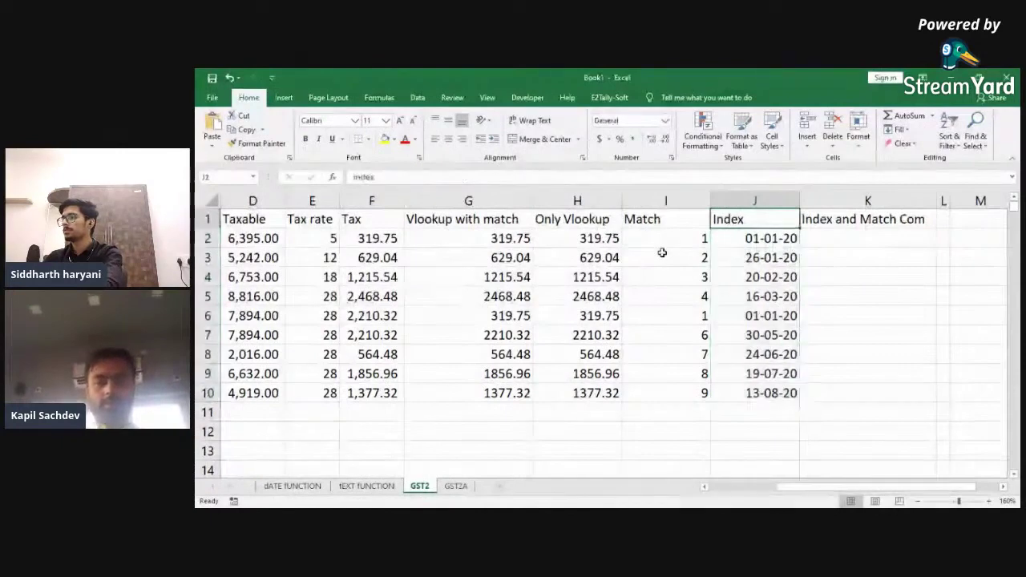
pyautogui.press('Left')
pyautogui.hotkey('ctrl', 'space')
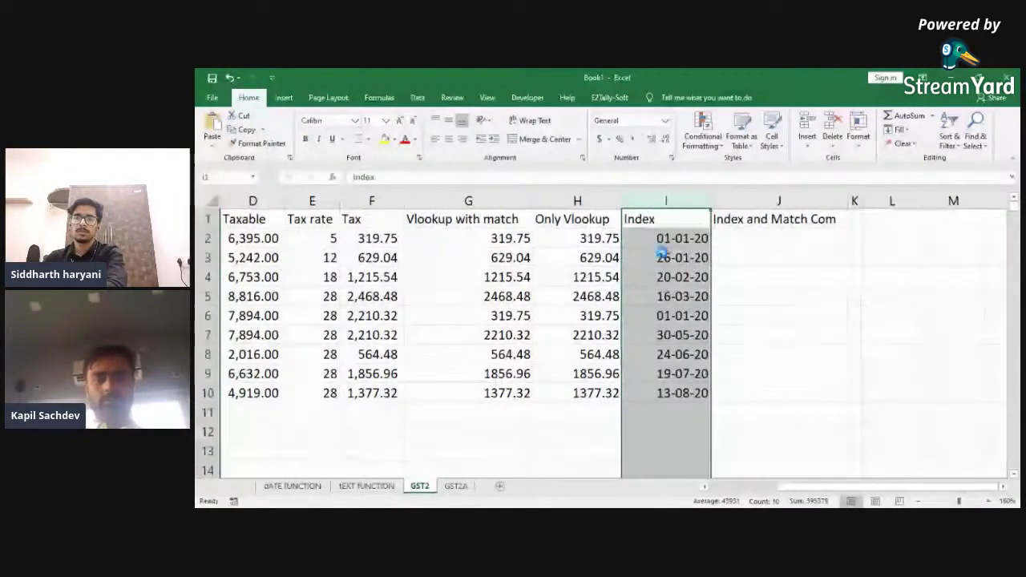
# Restore the deleted column, insert a blank column J, and move the Index heading into J1.
pyautogui.hotkey('ctrl', 'z')
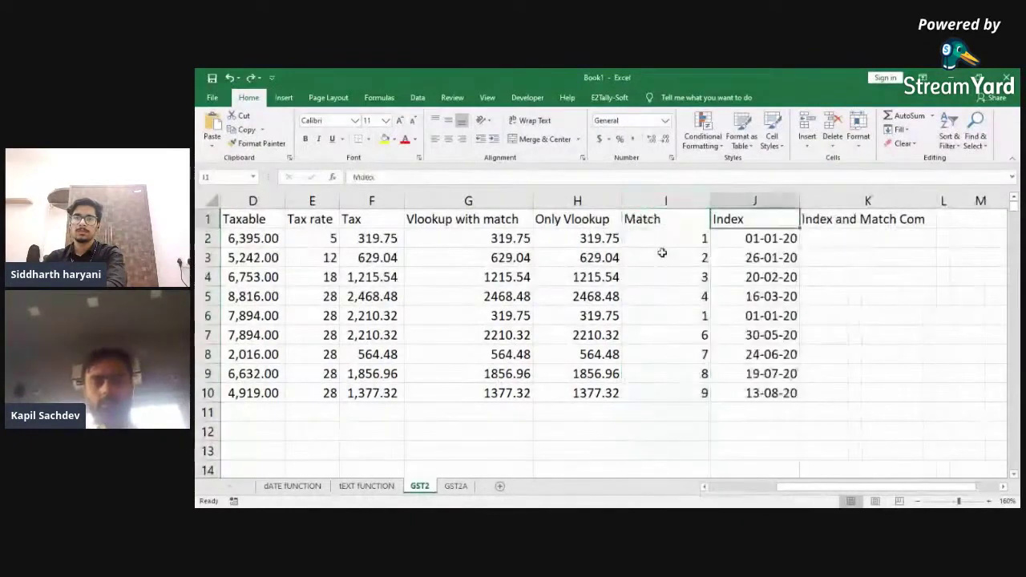
pyautogui.hotkey('ctrl', 'space')
pyautogui.hotkey('ctrl', 'shift', '+')
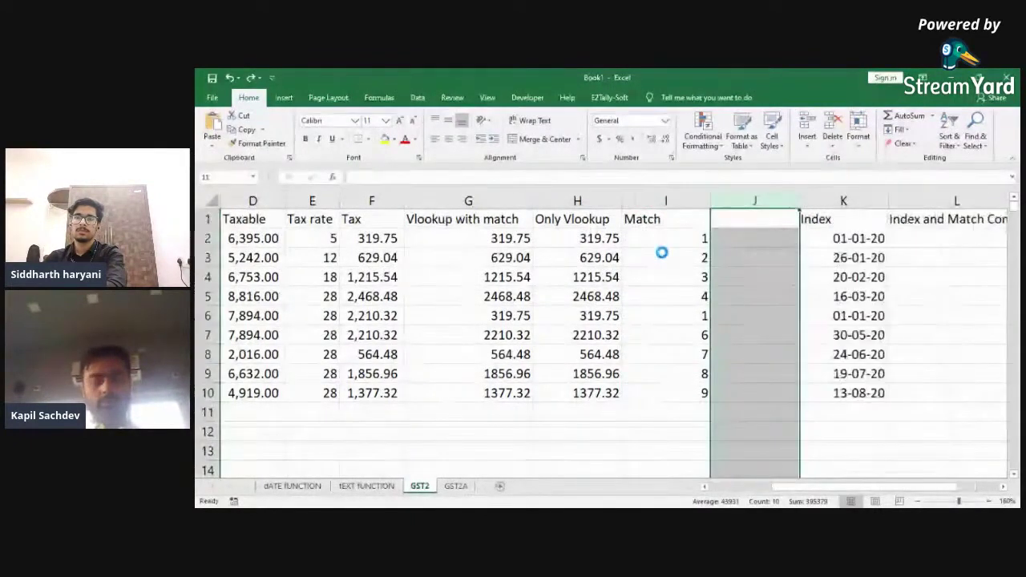
pyautogui.hotkey('ctrl', 'x')
pyautogui.press('Left')
pyautogui.hotkey('ctrl', 'v')
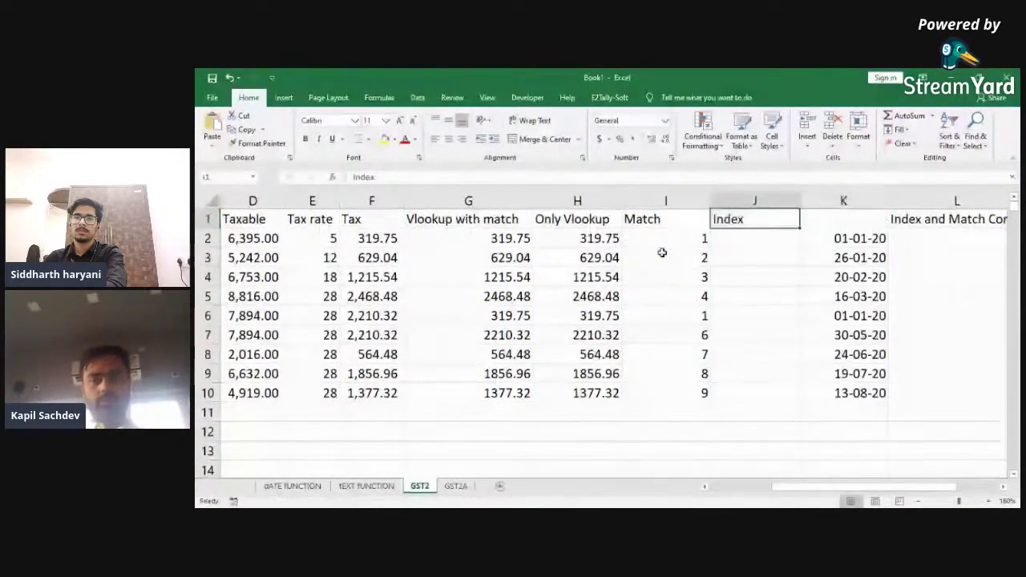
# Put the 'Index and Match Com' heading in K1 and clear the leftover heading in L1.
pyautogui.press('Right')
pyautogui.press('Right')
pyautogui.hotkey('ctrl', 'c')
pyautogui.press('Left')
pyautogui.hotkey('ctrl', 'v')
pyautogui.press('Down')
pyautogui.press('Up')
pyautogui.press('Right')
pyautogui.press('Delete')
# Autofit column K's width to its heading.
pyautogui.press('Left')
pyautogui.press('Down')
pyautogui.hotkey('ctrl', 'space')
pyautogui.press('Up')
pyautogui.hotkey('ctrl', 'space')
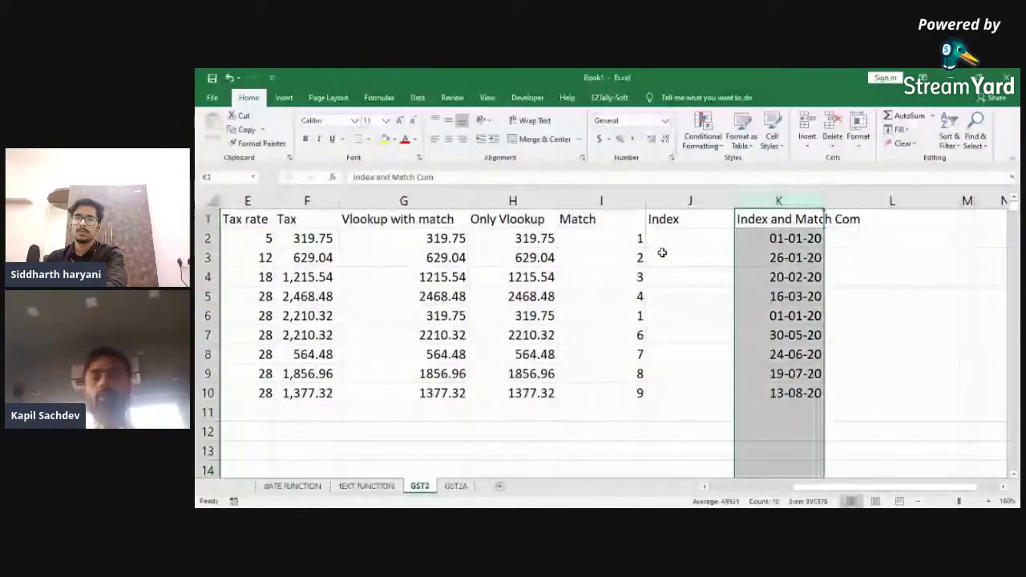
pyautogui.hotkey('alt', 'h')
pyautogui.press('o')
pyautogui.press('i')
pyautogui.press('Right')
# Check K2's INDEX-MATCH formula, then begin a new INDEX formula in empty J2.
pyautogui.press('Left')
pyautogui.press('Down')
pyautogui.press('F2')
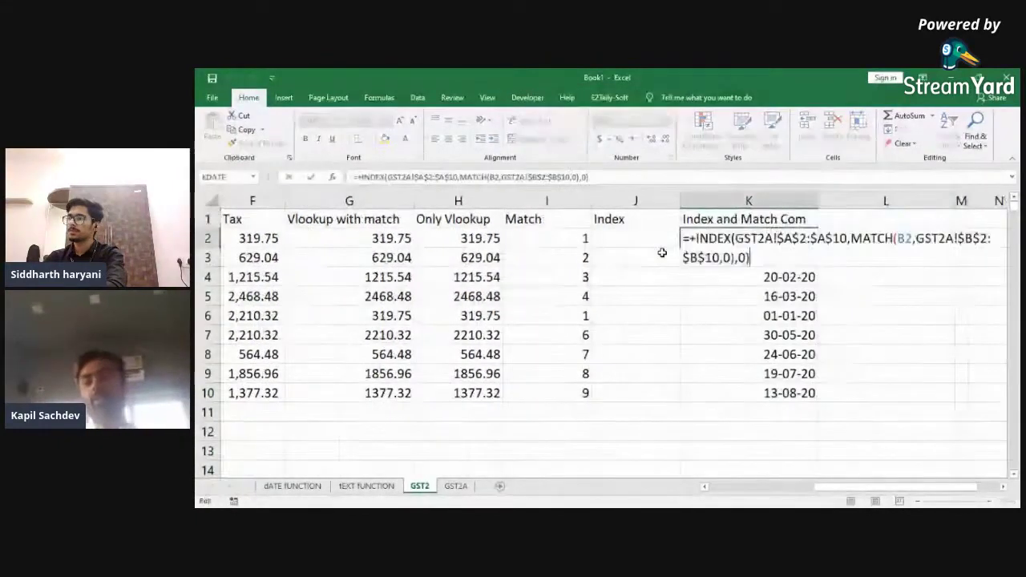
pyautogui.press('Escape')
pyautogui.press('Left')
pyautogui.write('+in')
pyautogui.press('Tab')
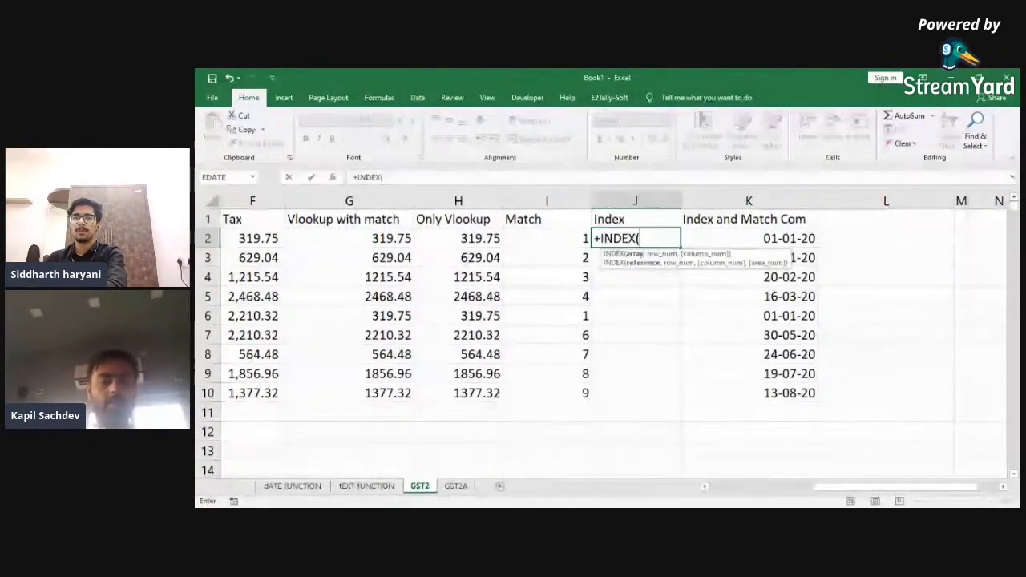
# Complete J2 as INDEX of GST2A!A2:A10 using the Match number in I2 as the row.
pyautogui.hotkey('ctrl', 'pageup')
pyautogui.hotkey('ctrl', 'pagedown')
pyautogui.hotkey('ctrl', 'pagedown')
pyautogui.moveTo(273, 248); pyautogui.dragTo(273, 431)
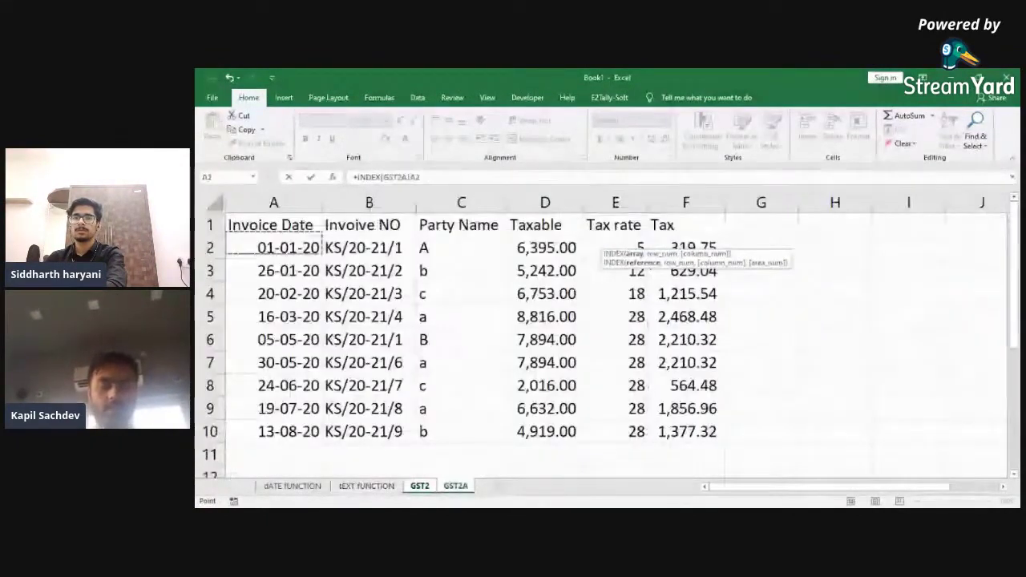
pyautogui.write(',')
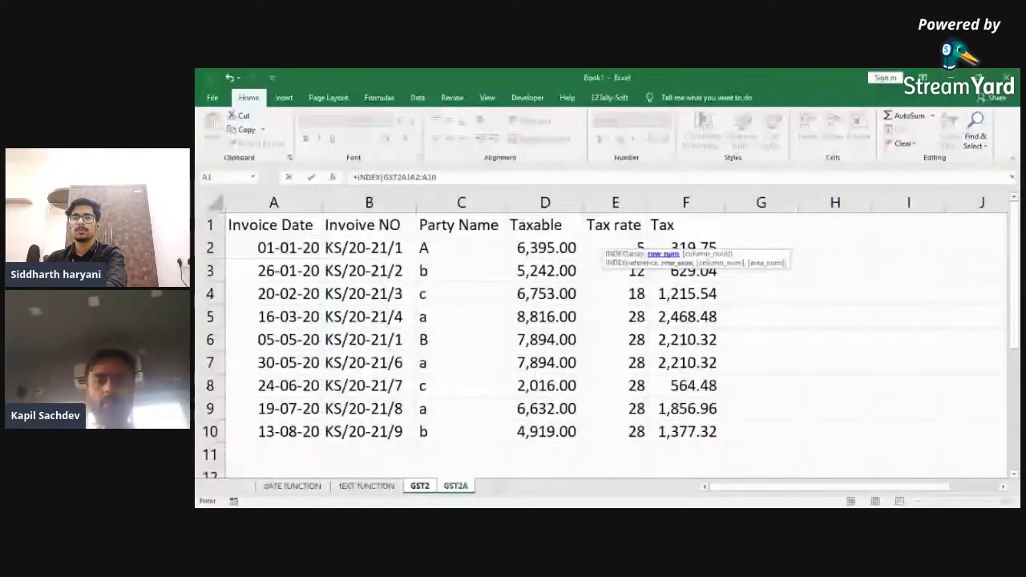
pyautogui.hotkey('ctrl', 'pageup')
pyautogui.click(546, 238)
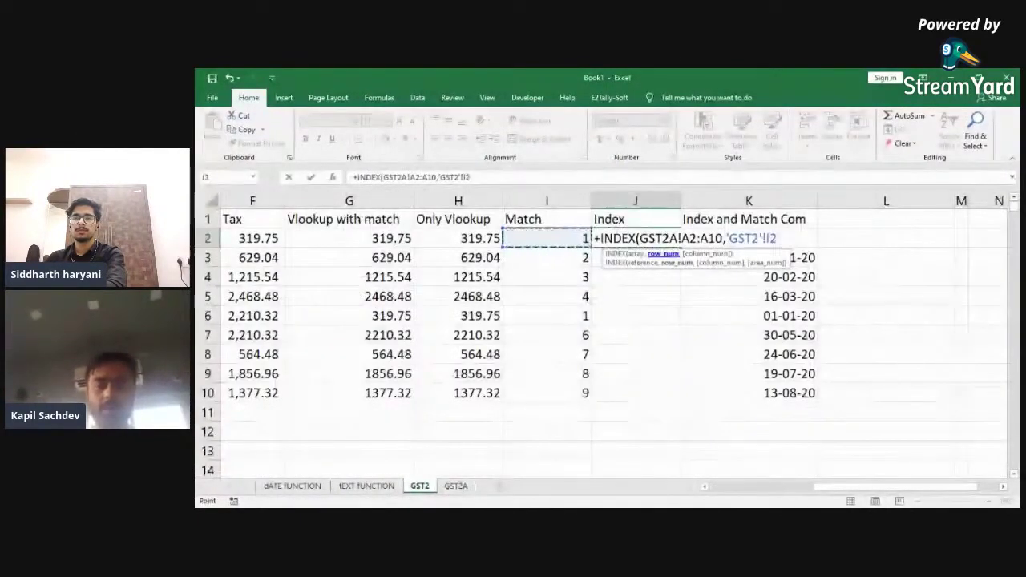
pyautogui.write(',0')
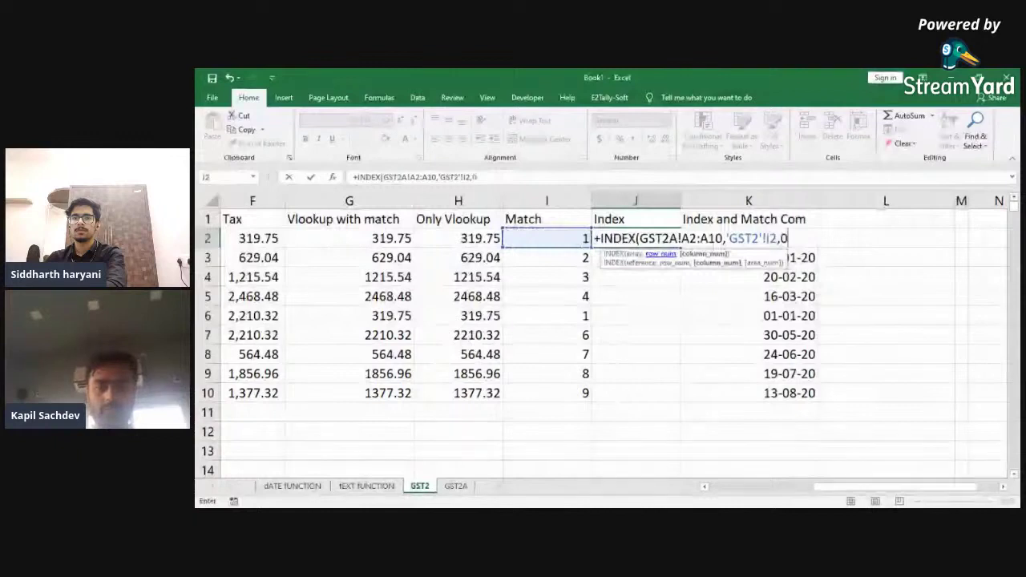
pyautogui.write(')')
pyautogui.press('Return')
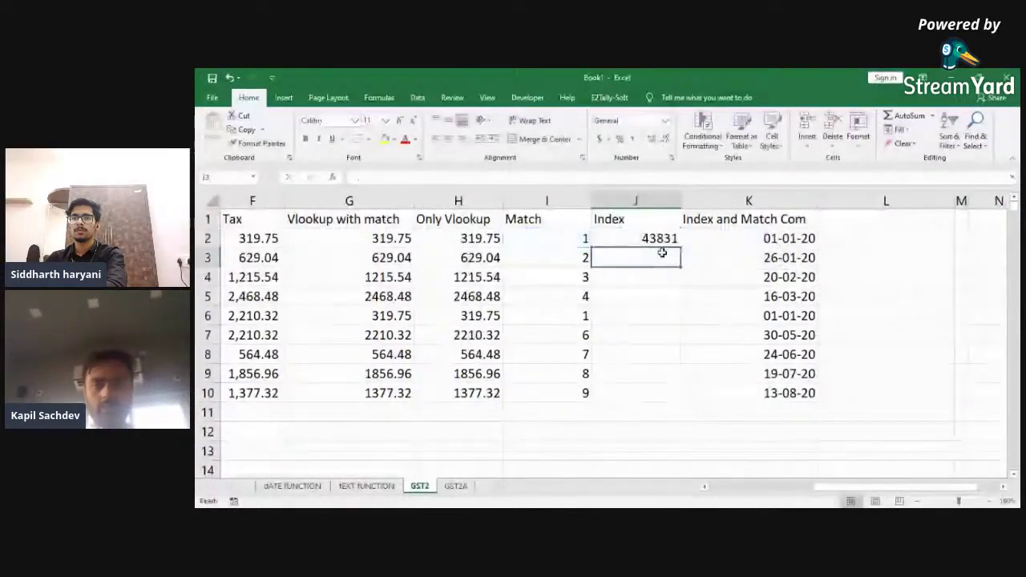
# Lock J2's date range as absolute $A$2:$A$10.
pyautogui.doubleClick(653, 238)
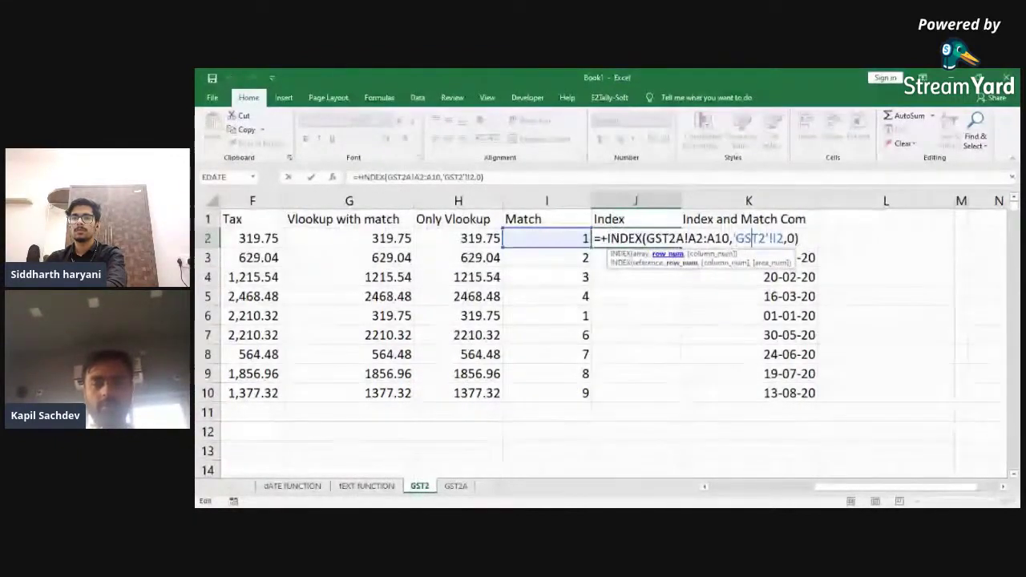
pyautogui.click(715, 238)
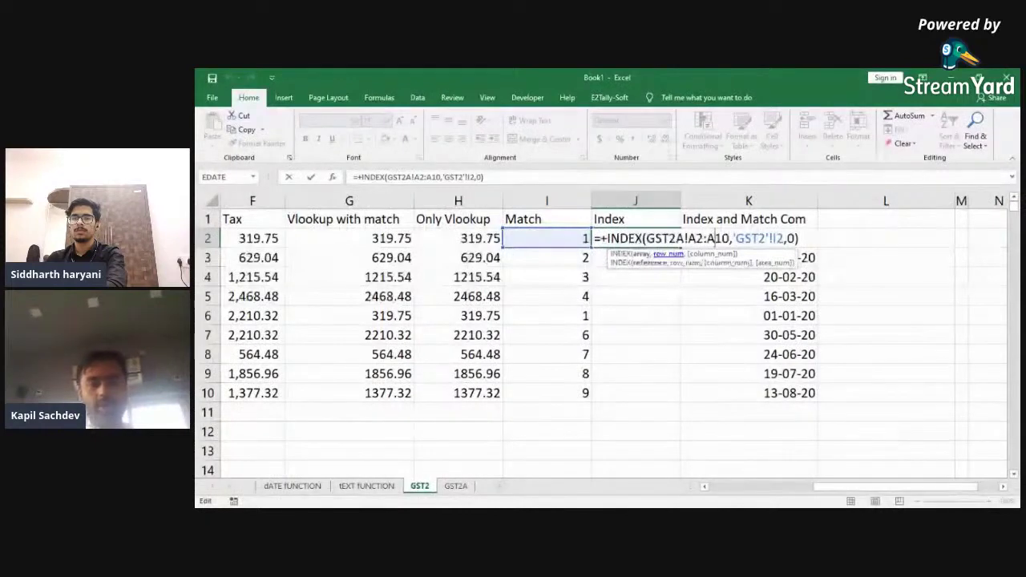
pyautogui.press('F4')
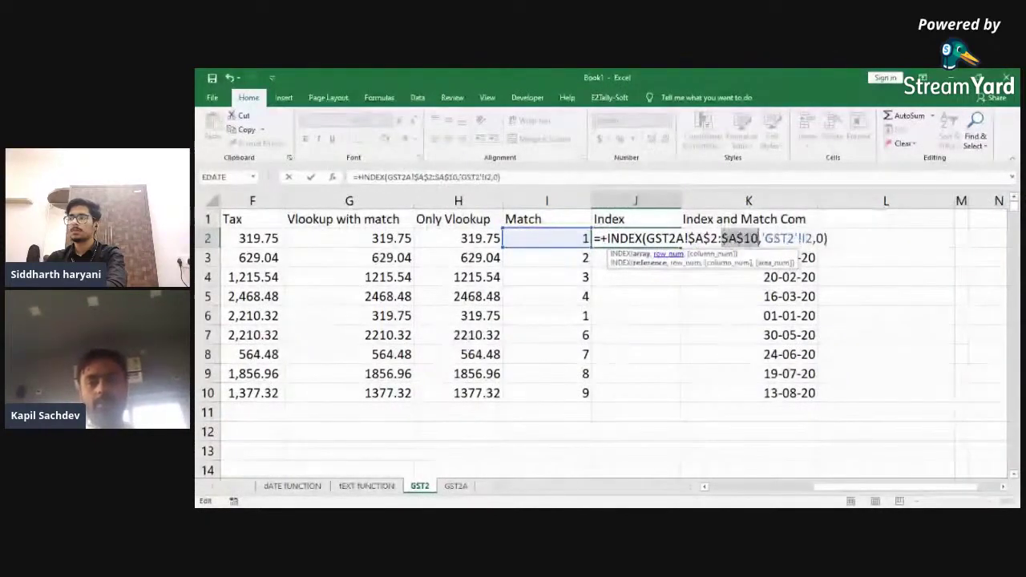
pyautogui.press('Return')
# Fill the INDEX formula down to J10 and format J2:J10 as Short Date.
pyautogui.press('Left')
pyautogui.hotkey('ctrl', 'Down')
pyautogui.press('Right')
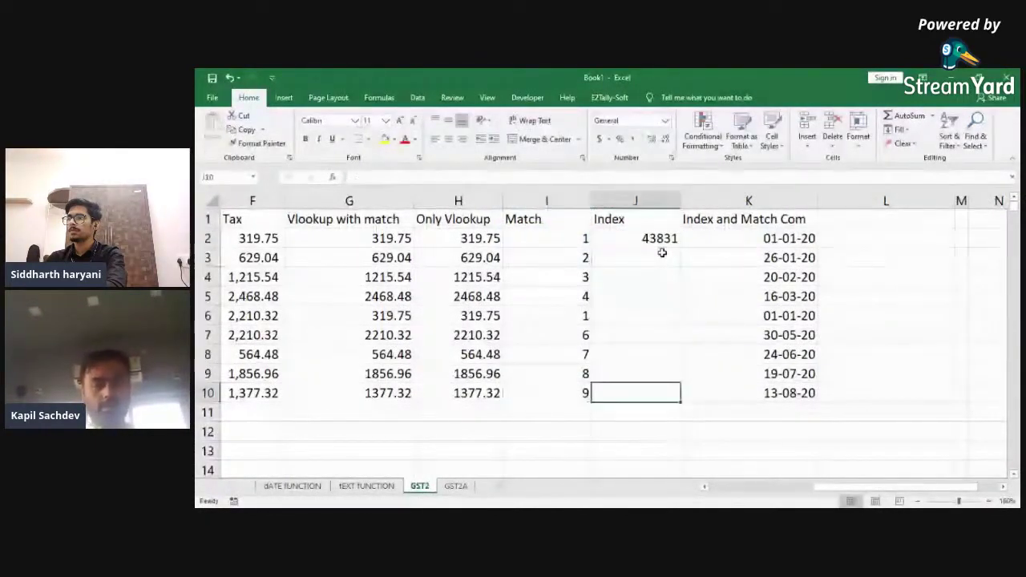
pyautogui.hotkey('ctrl', 'shift', 'Up')
pyautogui.hotkey('ctrl', 'd')
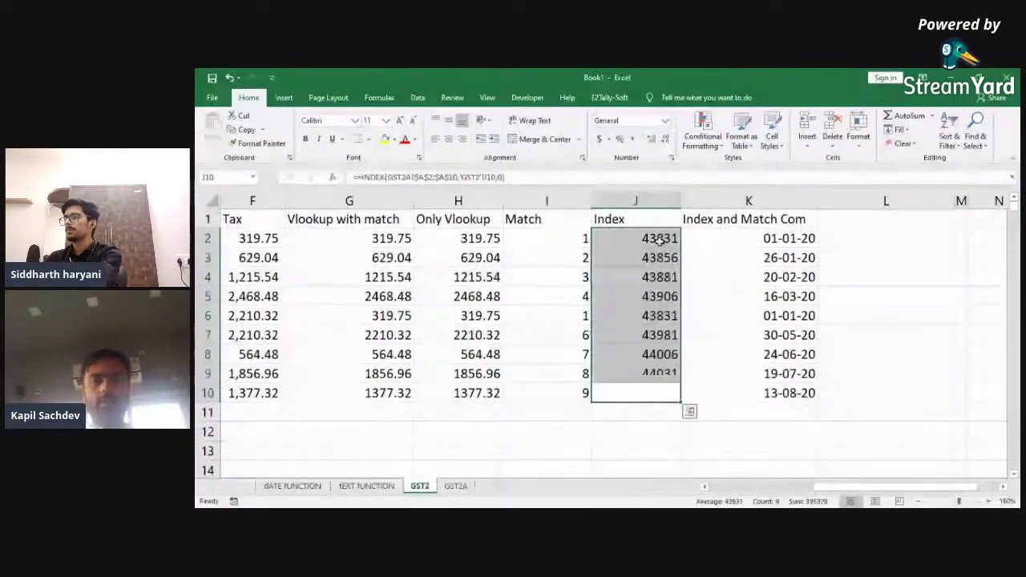
pyautogui.click(666, 121)
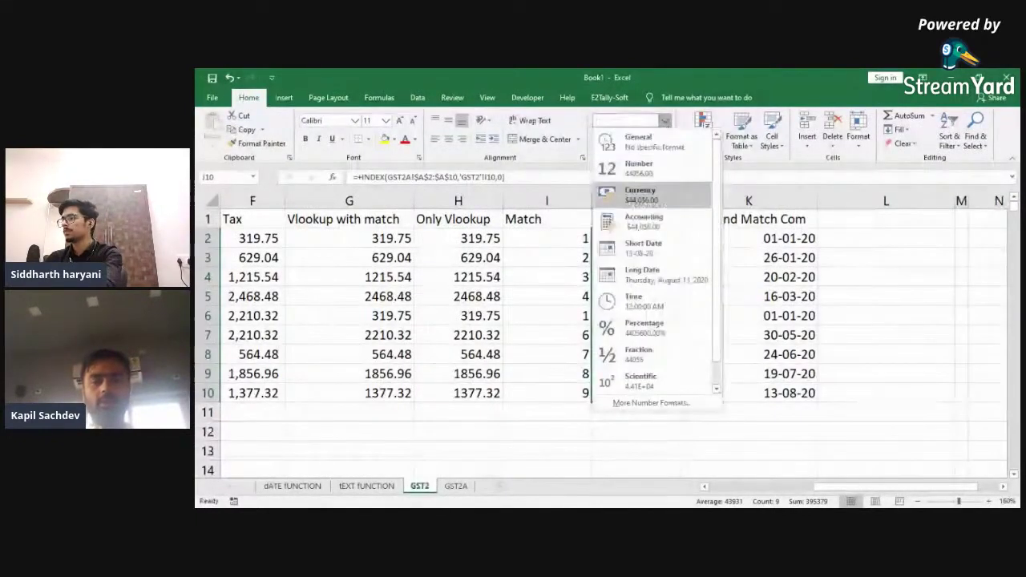
pyautogui.click(643, 247)
pyautogui.click(676, 277)
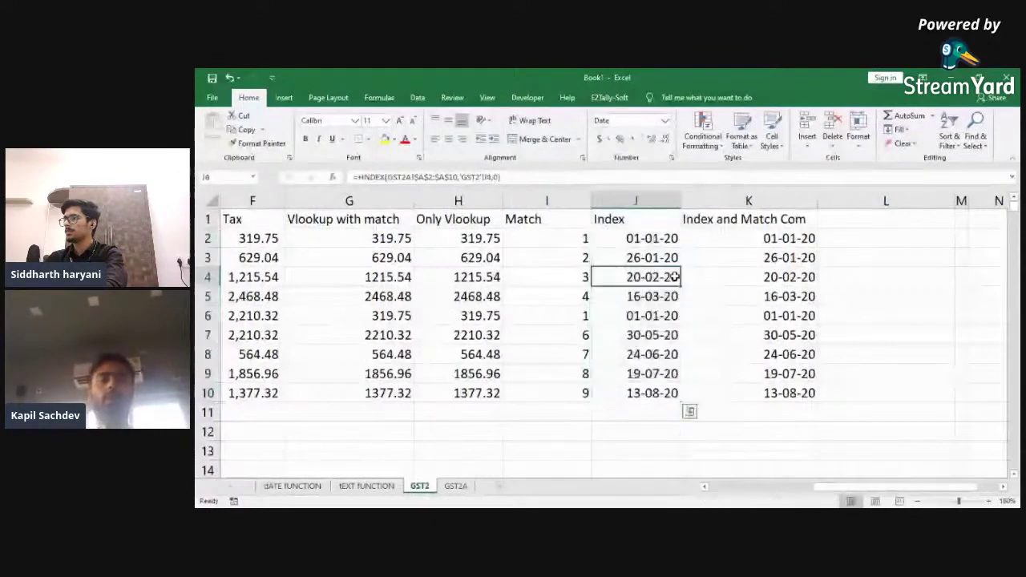
pyautogui.hotkey('ctrl', 'Up')
pyautogui.press('Left')
pyautogui.press('Left')
pyautogui.press('Down')
pyautogui.press('Right')
pyautogui.press('Right')
pyautogui.press('Right')
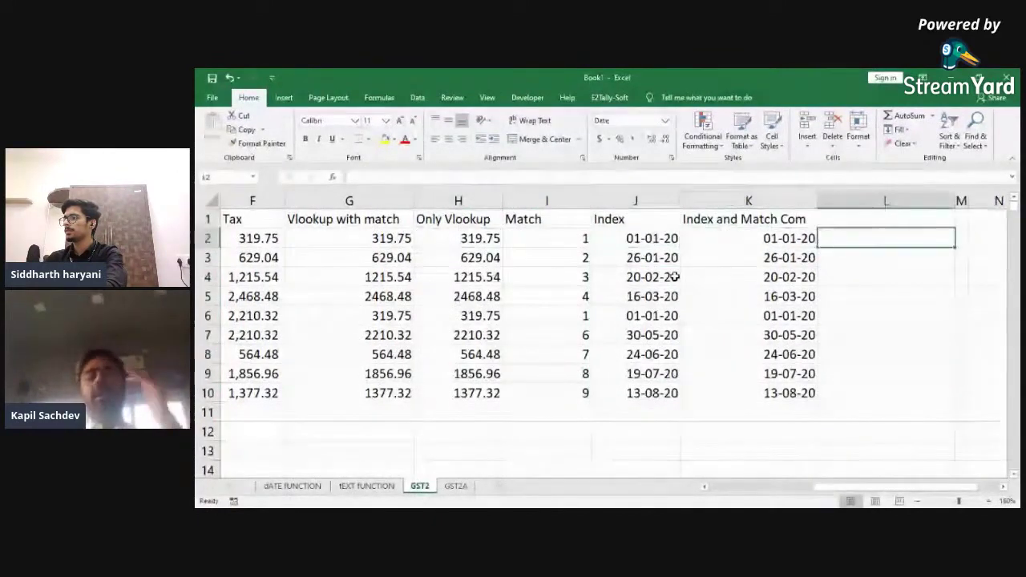
pyautogui.press('Left')
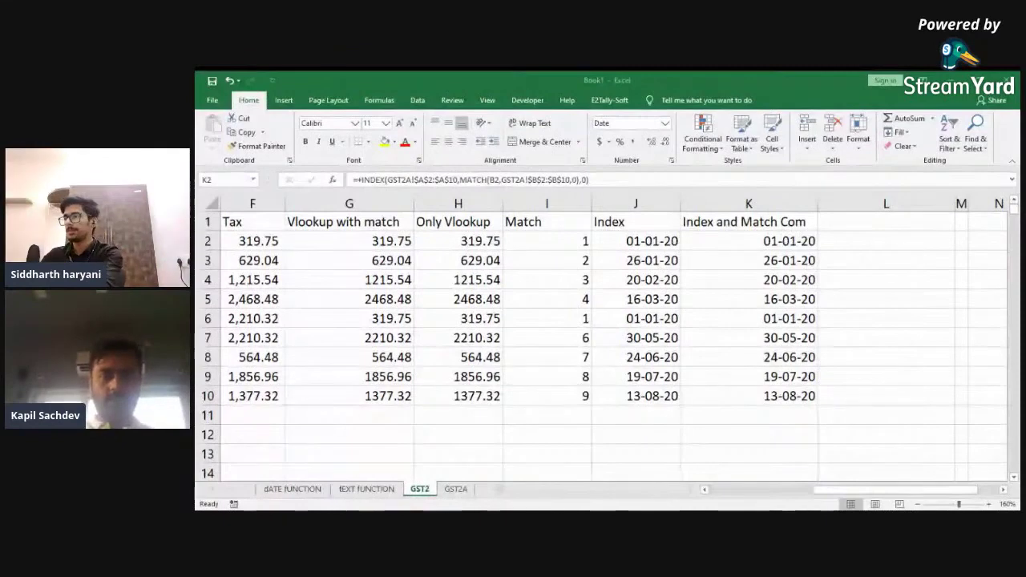
pyautogui.press('Down')
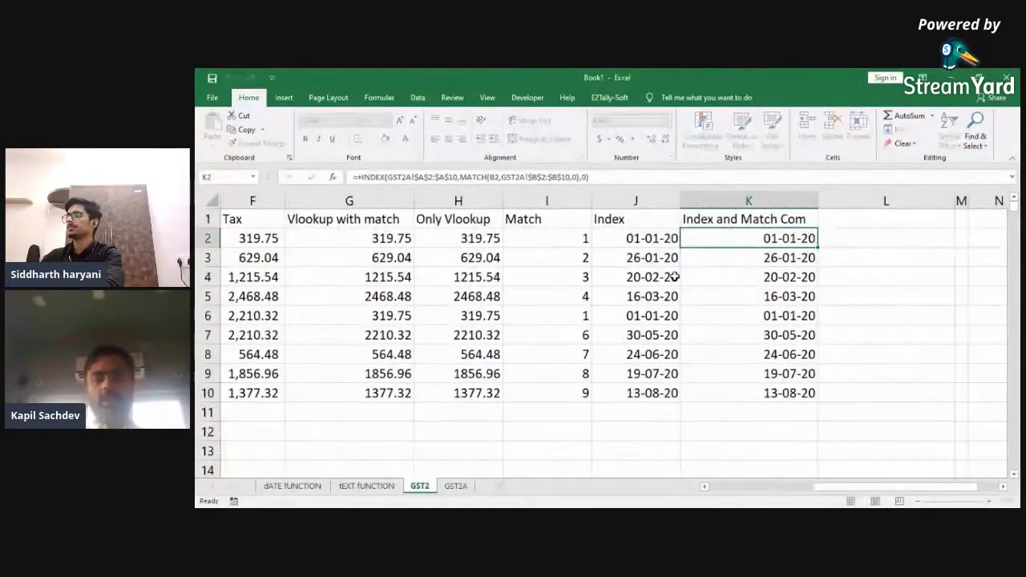
pyautogui.press('Down')
pyautogui.press('F2')
pyautogui.press('Return')
pyautogui.press('F2')
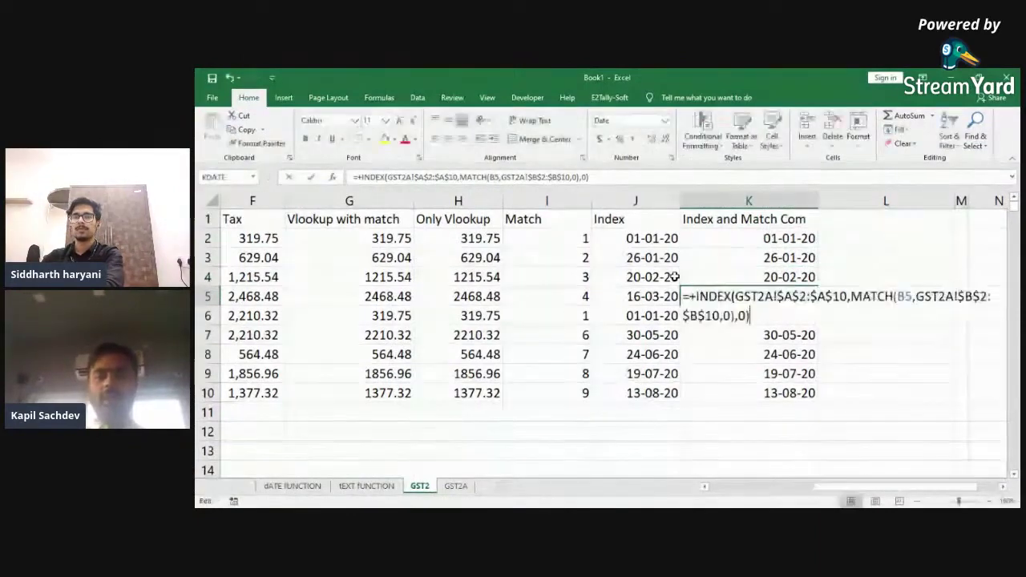
pyautogui.press('Return')
pyautogui.press('Return')
pyautogui.press('F2')
pyautogui.press('Escape')
pyautogui.press('Up')
pyautogui.press('Up')
pyautogui.press('Up')
pyautogui.press('Up')
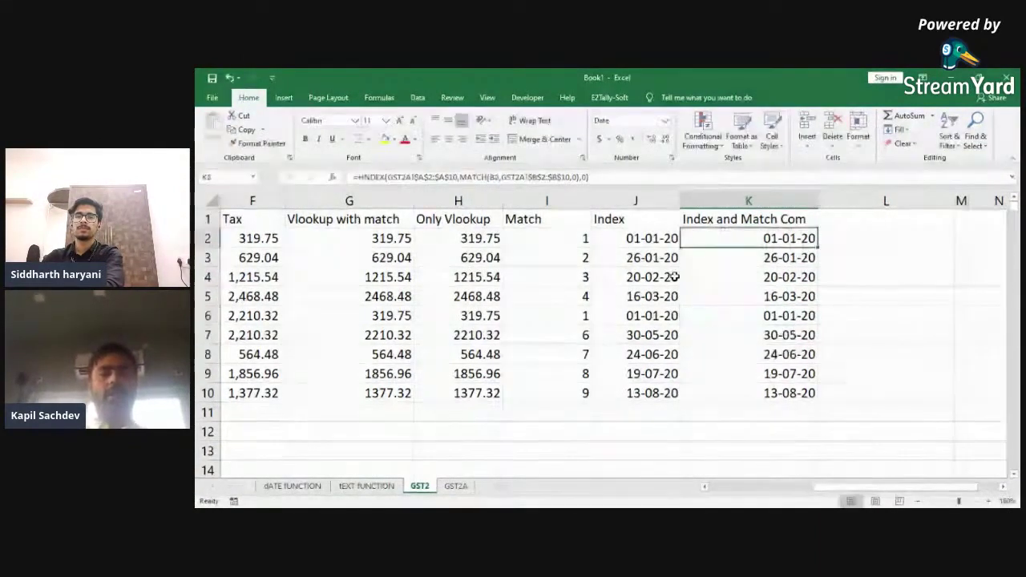
pyautogui.press('Left')
pyautogui.press('Left')
pyautogui.press('Left')
pyautogui.press('F2')
pyautogui.press('Escape')
pyautogui.press('Left')
pyautogui.press('Right')
pyautogui.press('Right')
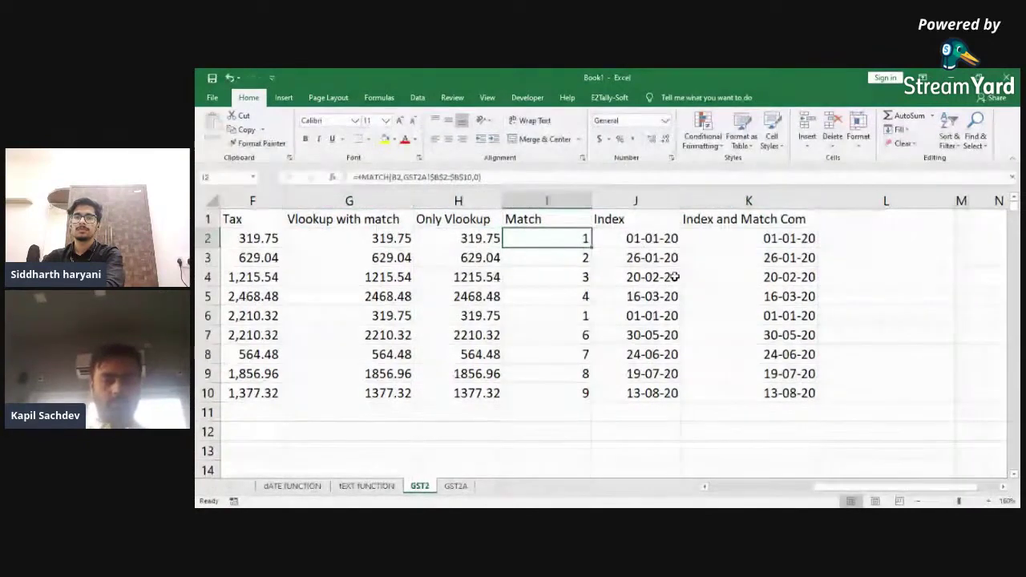
pyautogui.click(421, 488)
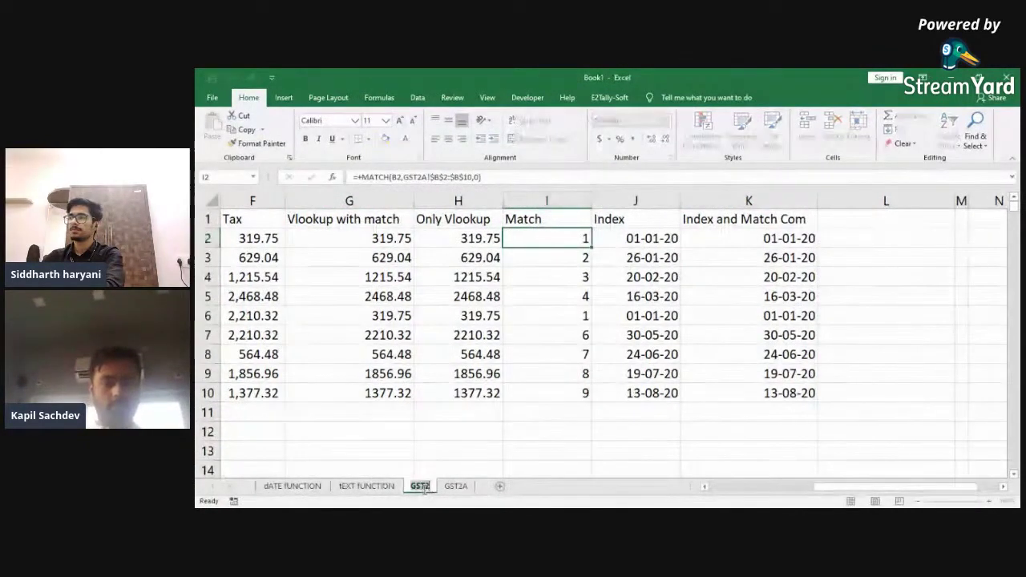
# Rename the two lookup sheets to 'Vlookup GST2' and 'Vlookup GST2A'.
pyautogui.write('Vlopok GST')
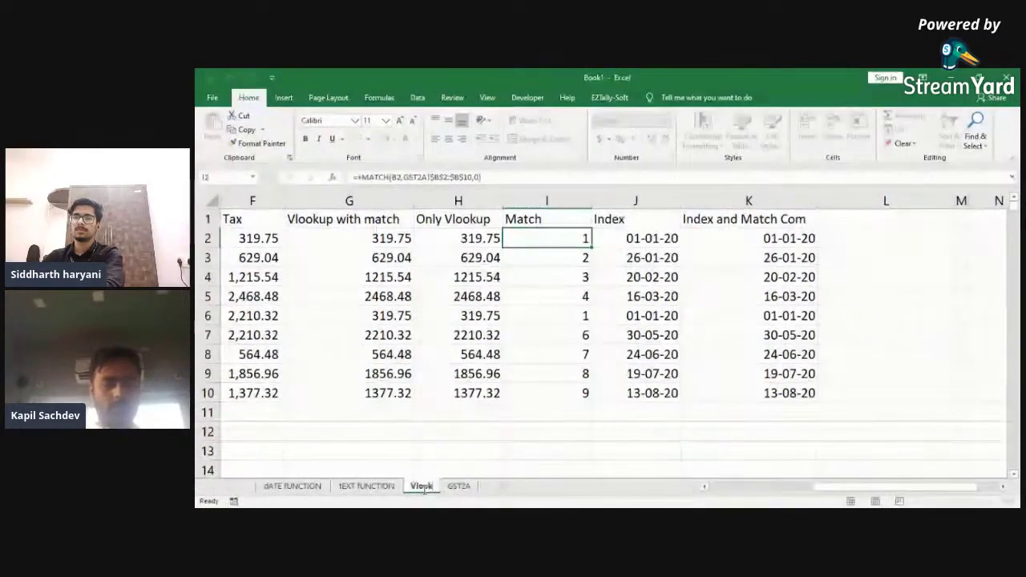
pyautogui.write('2')
pyautogui.click(479, 444)
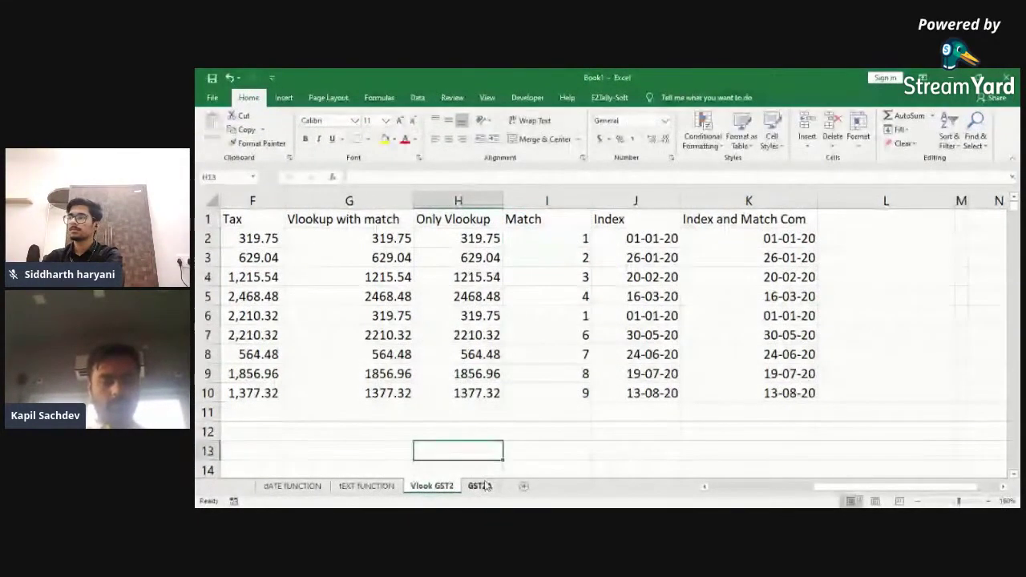
pyautogui.click(479, 486)
pyautogui.doubleClick(484, 486)
pyautogui.write('Vlook')
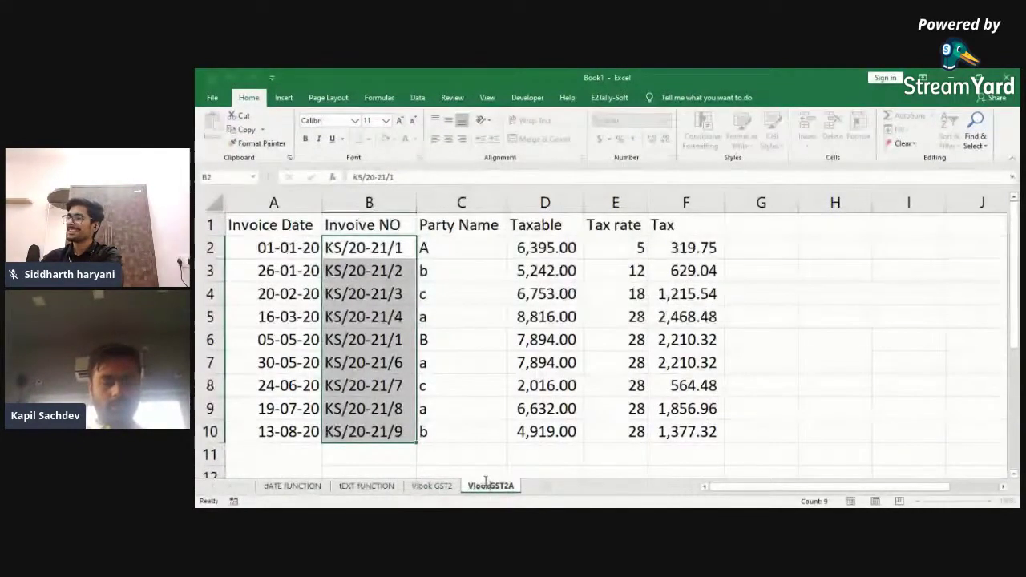
pyautogui.write('up')
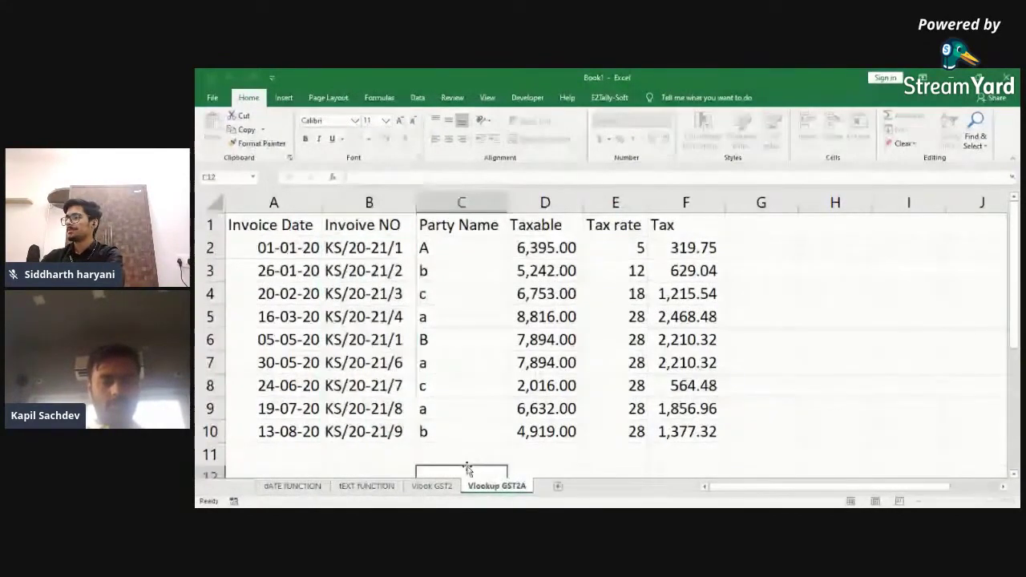
pyautogui.click(445, 484)
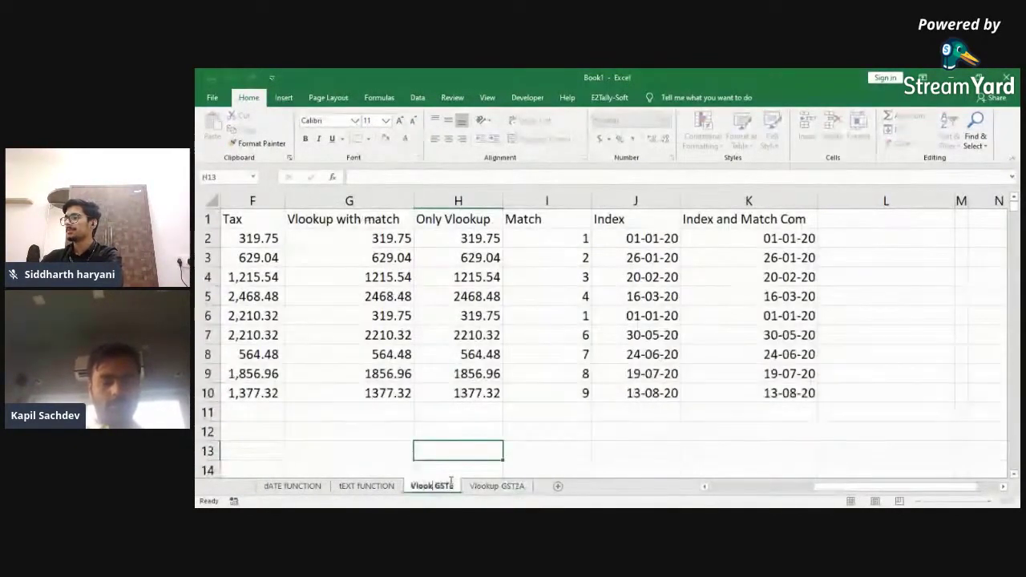
pyautogui.write('up')
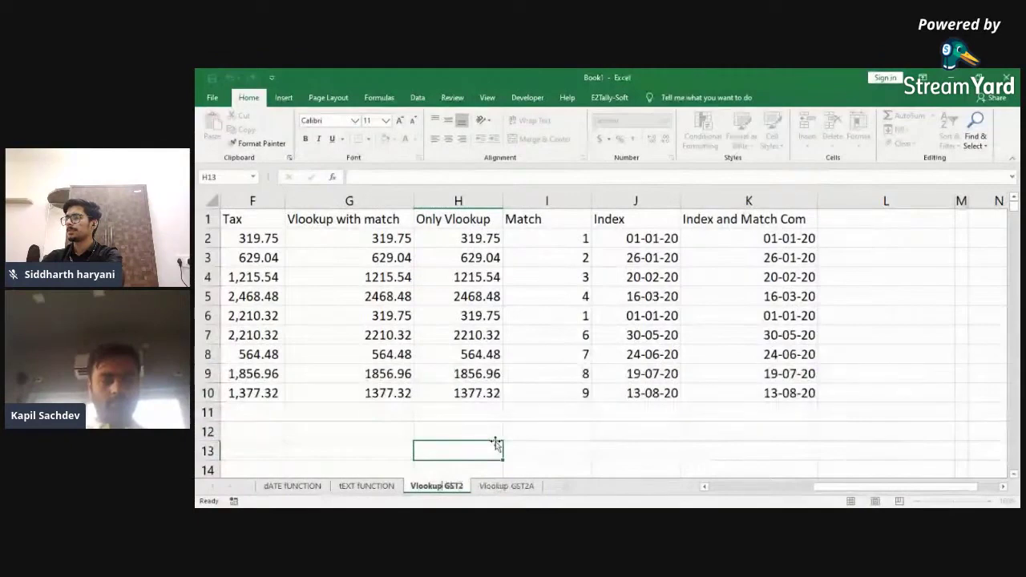
pyautogui.click(496, 443)
# Flip between TEXT FUNCTION and Vlookup GST2, switching to show computed values instead of formulas.
pyautogui.press('Up')
pyautogui.press('Up')
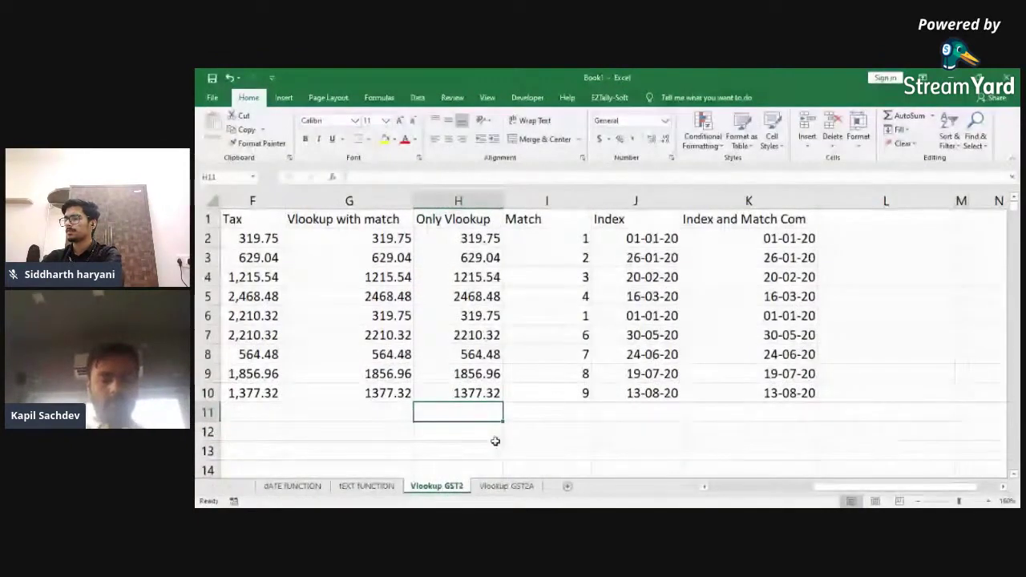
pyautogui.hotkey('ctrl', 'pageup')
pyautogui.hotkey('ctrl', 'pageup')
pyautogui.hotkey('ctrl', 'pagedown')
pyautogui.hotkey('ctrl', 'pagedown')
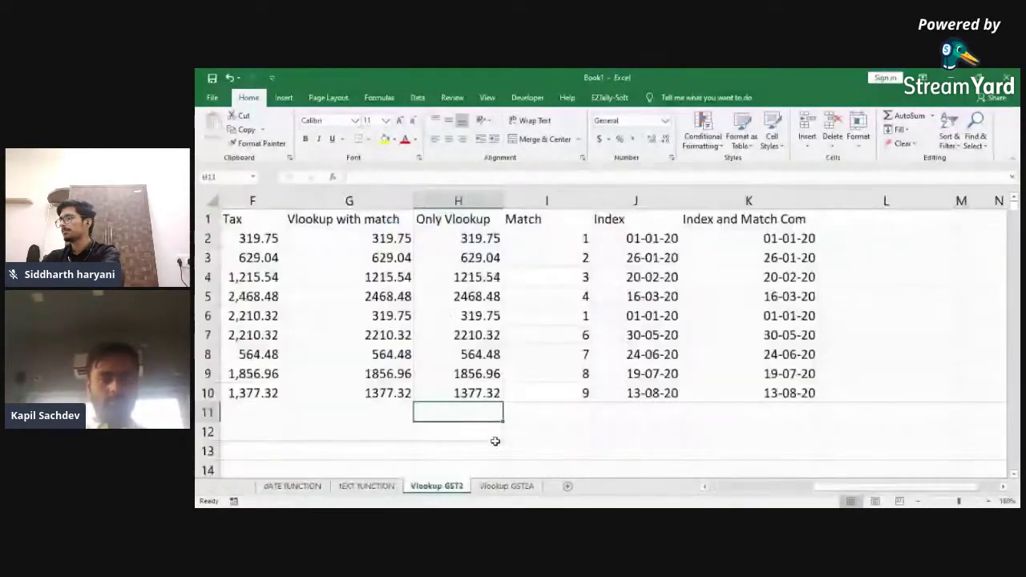
pyautogui.hotkey('ctrl', 'pageup')
pyautogui.hotkey('ctrl', 'pagedown')
pyautogui.hotkey('ctrl', 'pageup')
pyautogui.hotkey('ctrl', '`')
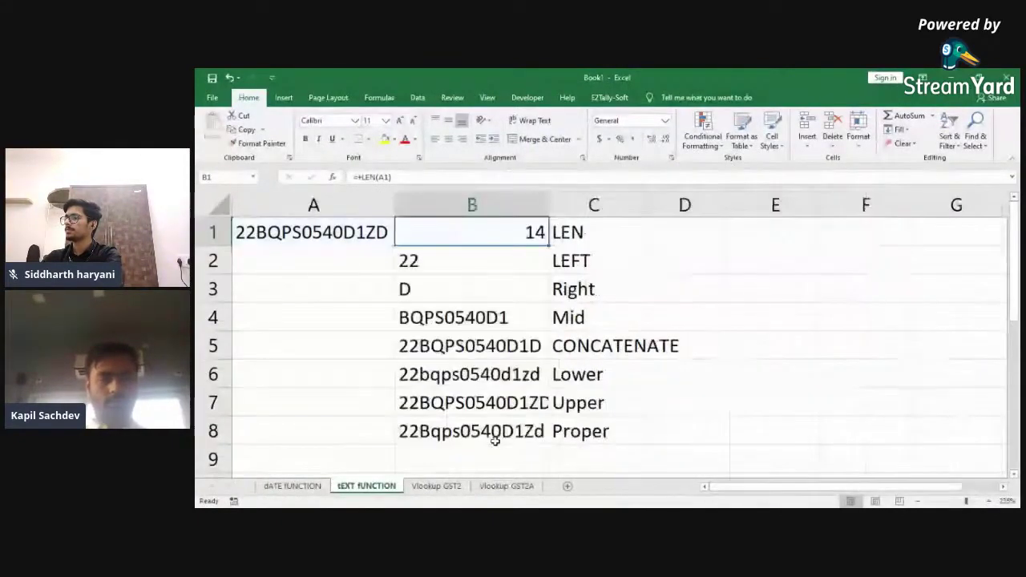
pyautogui.hotkey('ctrl', 'pagedown')
pyautogui.hotkey('ctrl', 'pageup')
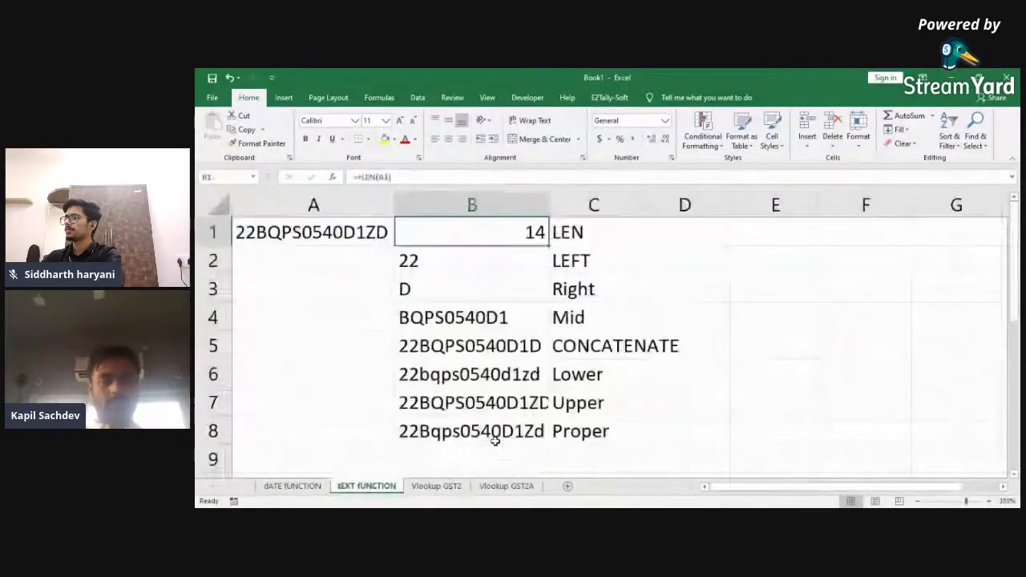
pyautogui.hotkey('ctrl', 'pagedown')
# Review the Vlookup GST2 invoice table from A1, then go to Vlookup GST2A and add a new sheet.
pyautogui.press('Up')
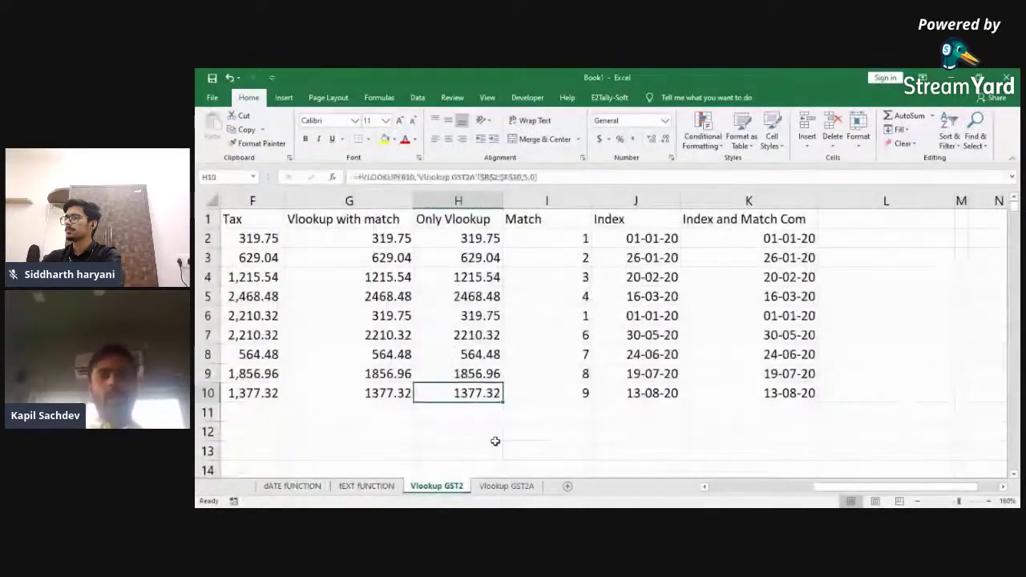
pyautogui.hotkey('ctrl', 'Home')
pyautogui.hotkey('ctrl', 'shift', 'End')
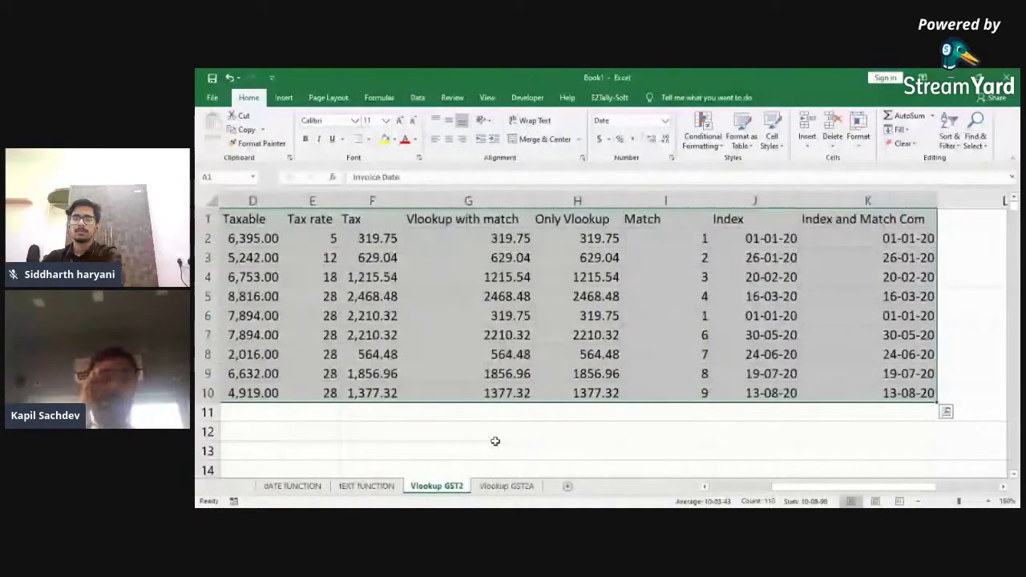
pyautogui.hotkey('ctrl', 'Home')
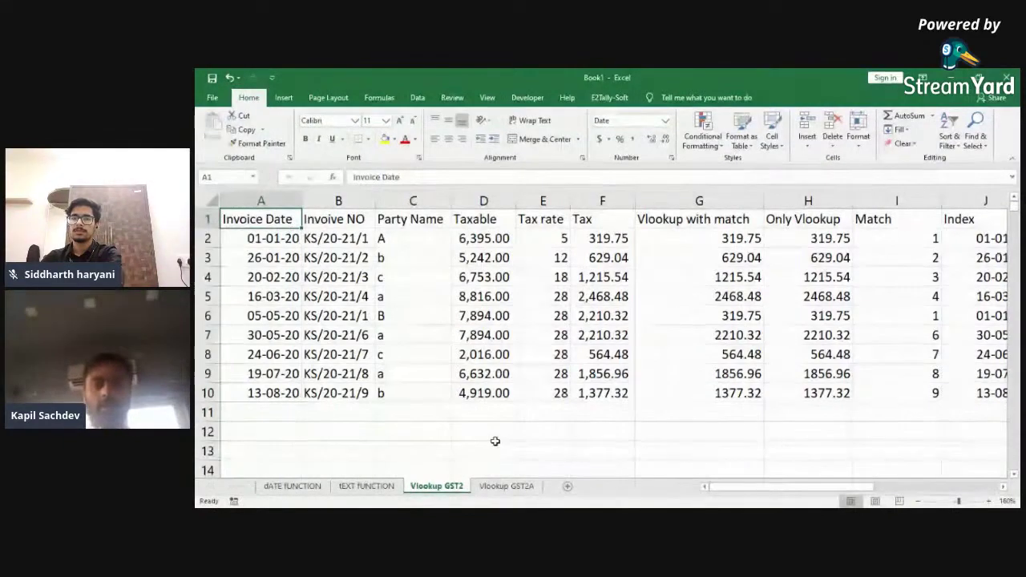
pyautogui.press('Right')
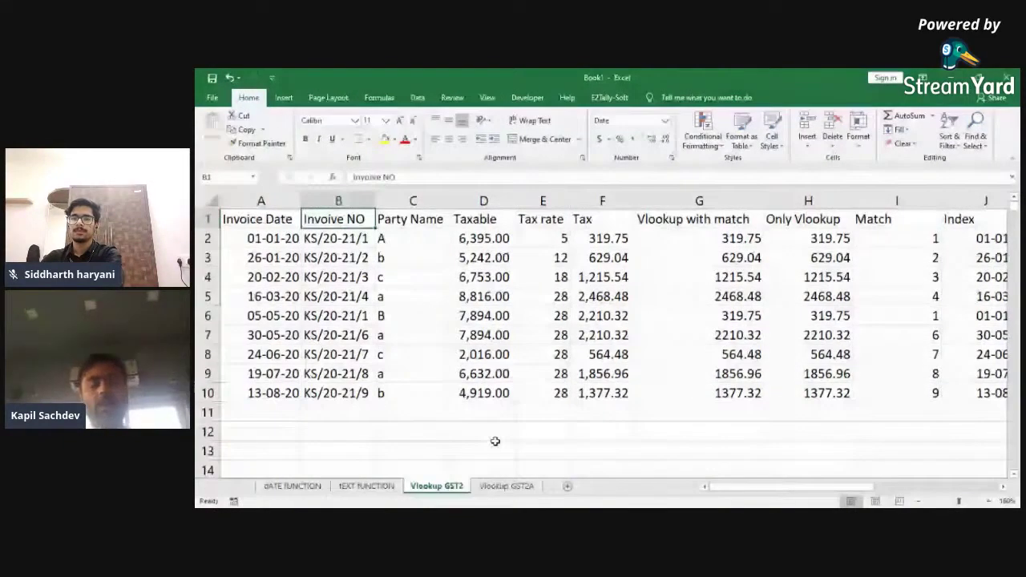
pyautogui.press('Right')
pyautogui.press('Right')
pyautogui.press('Right')
pyautogui.press('Home')
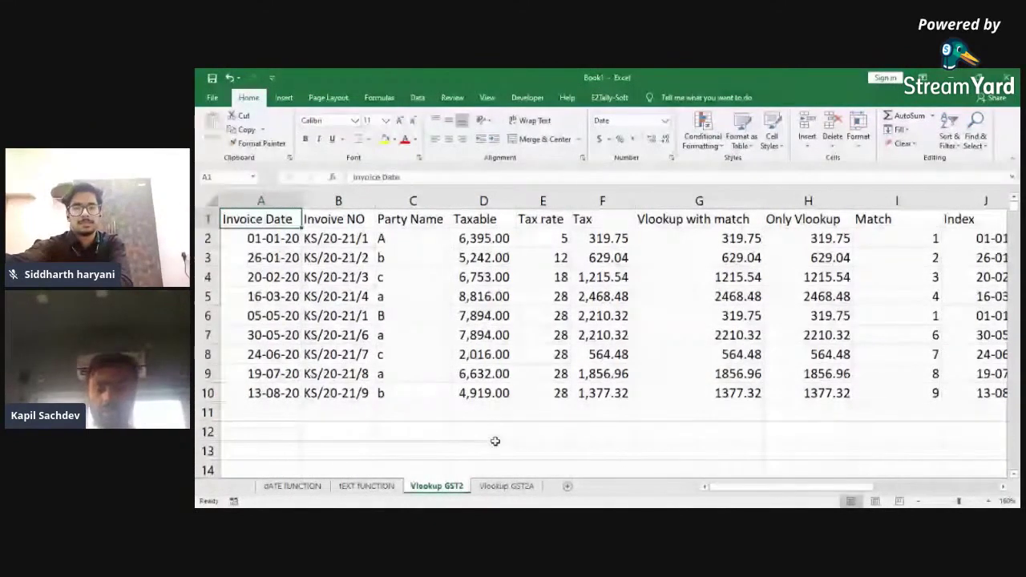
pyautogui.hotkey('ctrl', 'pagedown')
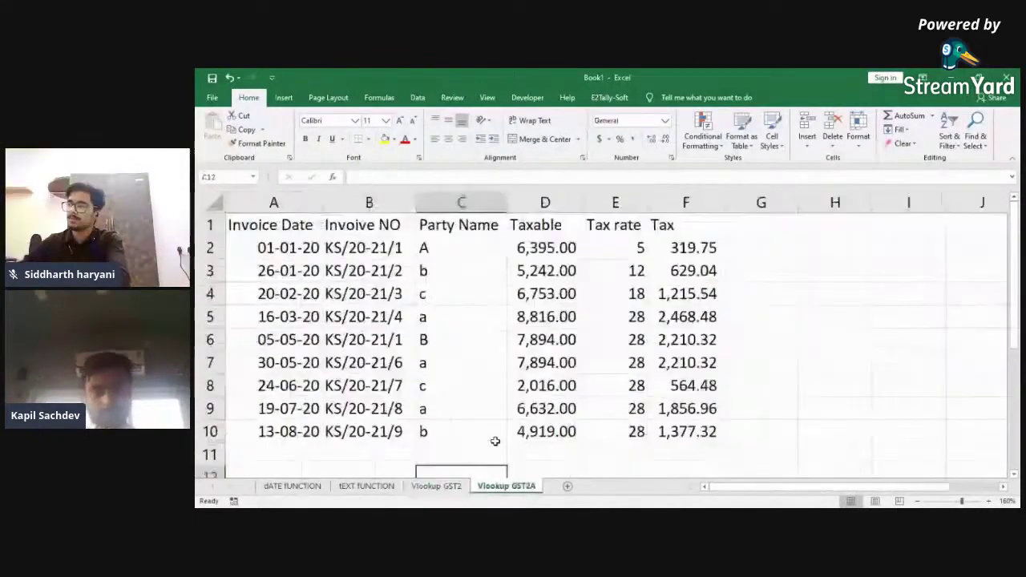
pyautogui.click(563, 487)
# Cancel a stray entry in I20 on the new sheet and zoom in.
pyautogui.click(529, 437)
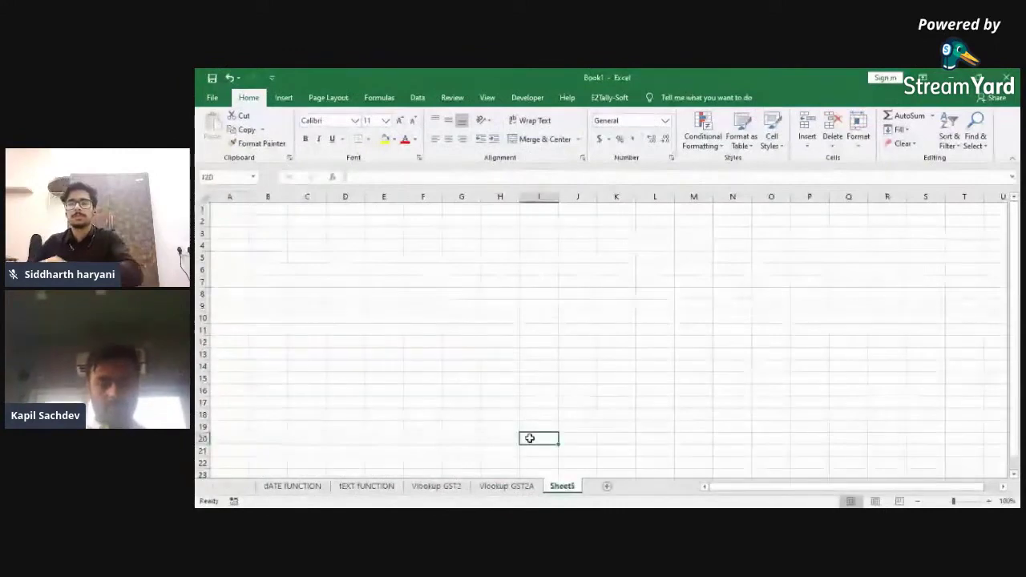
pyautogui.write('i')
pyautogui.press('Escape')
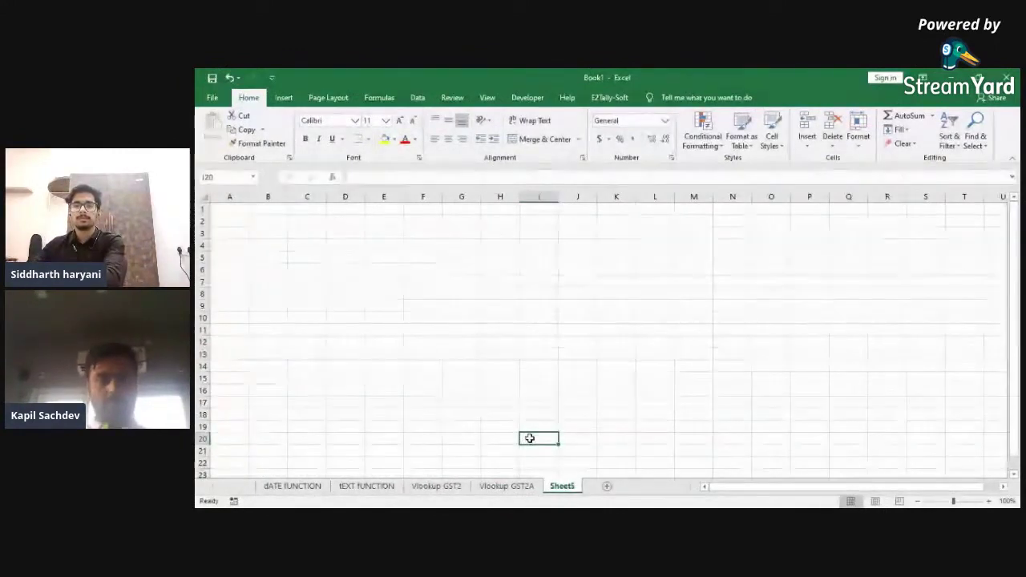
pyautogui.click(450, 376)
pyautogui.hotkey('ctrl', 'Up')
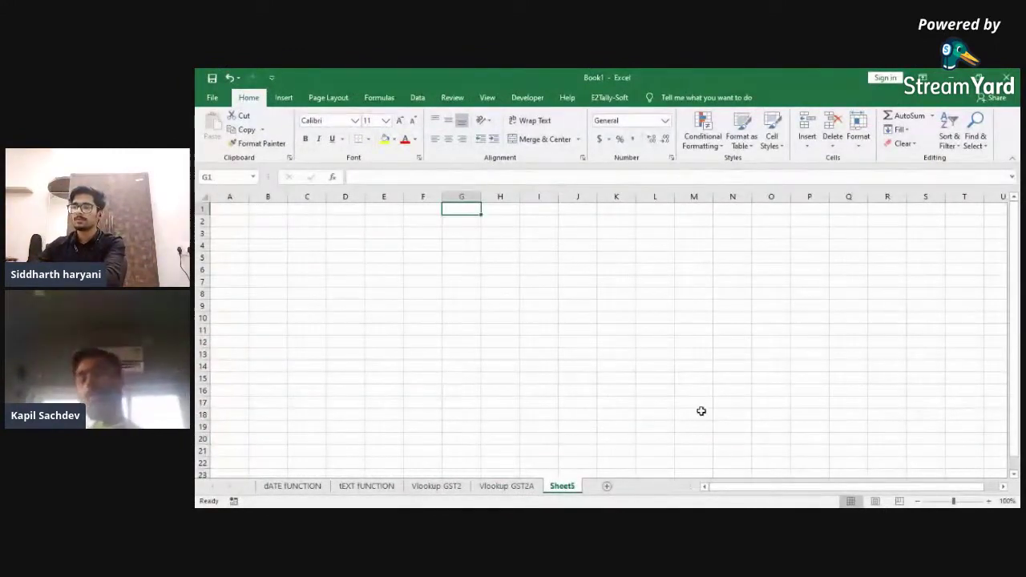
pyautogui.click(988, 501)
pyautogui.scroll(3, 566, 497)
pyautogui.write('Data')
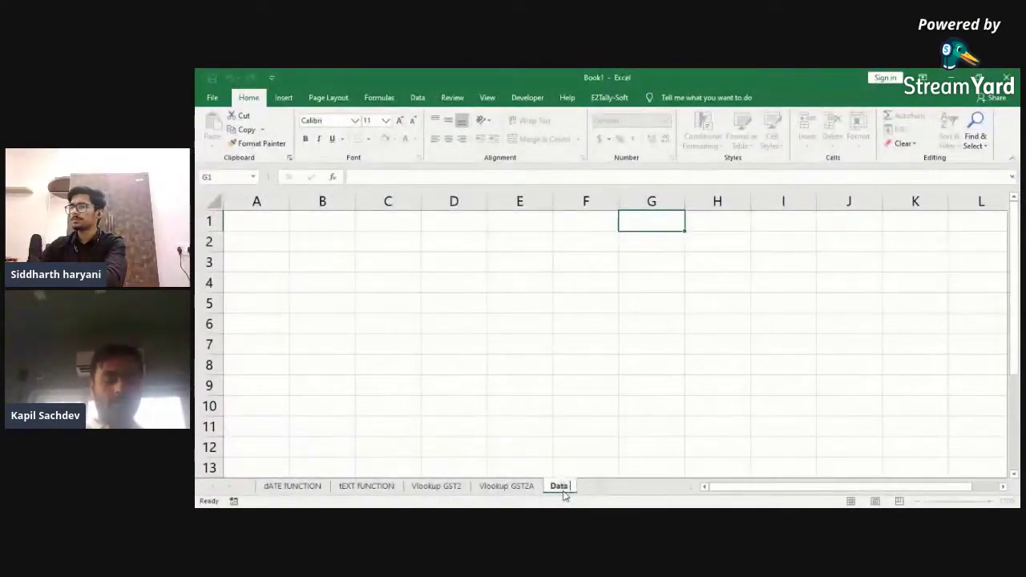
# Rename the new sheet to 'Data validation' and return to cell A1.
pyautogui.write('validat')
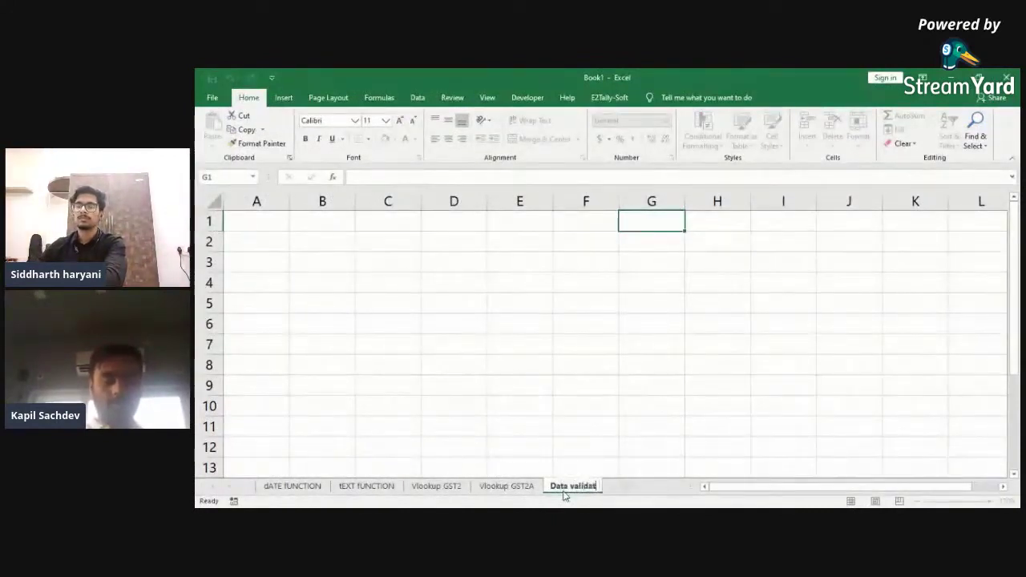
pyautogui.write('i')
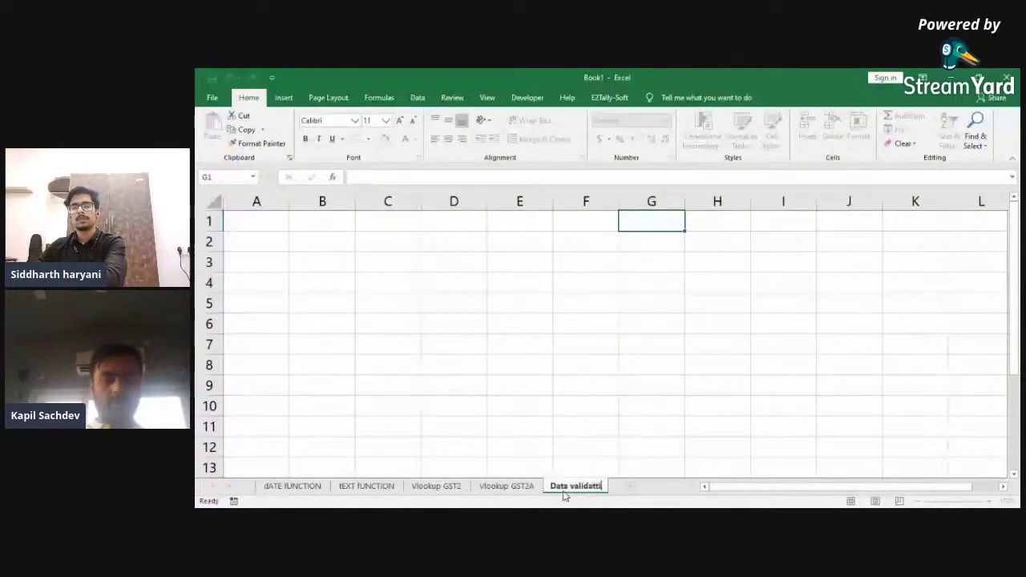
pyautogui.write('on')
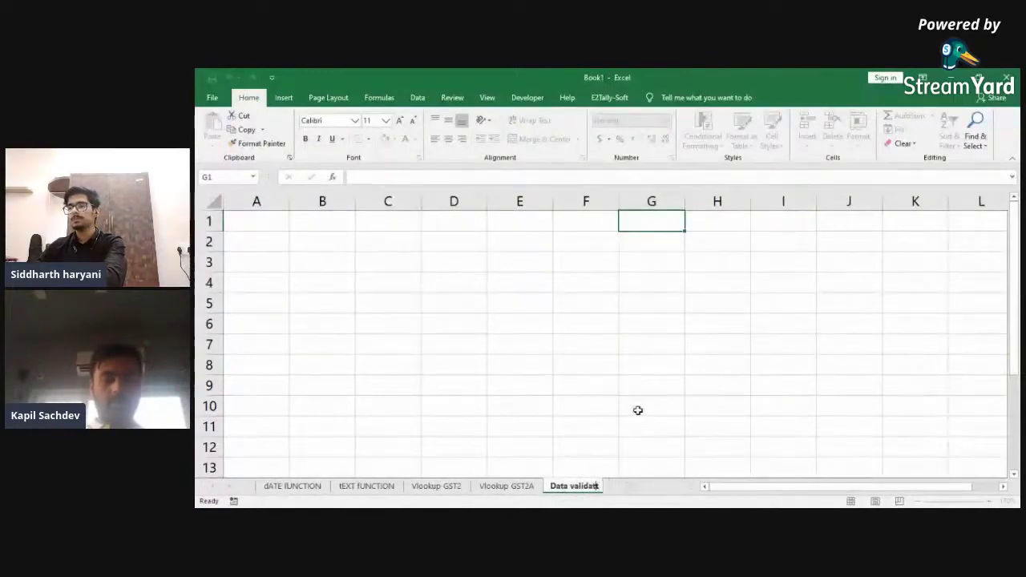
pyautogui.write('ion')
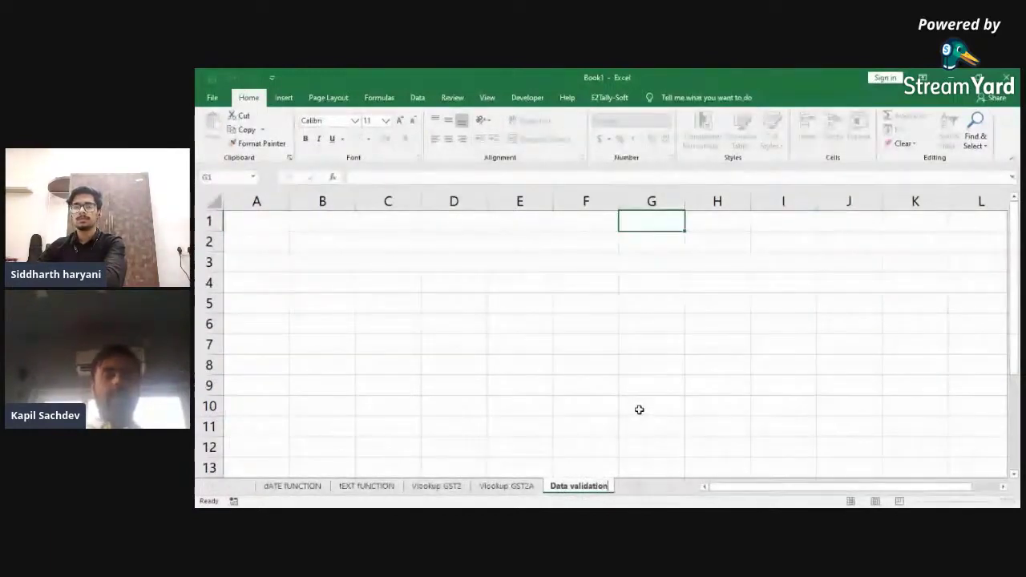
pyautogui.click(639, 410)
pyautogui.hotkey('ctrl', 'Home')
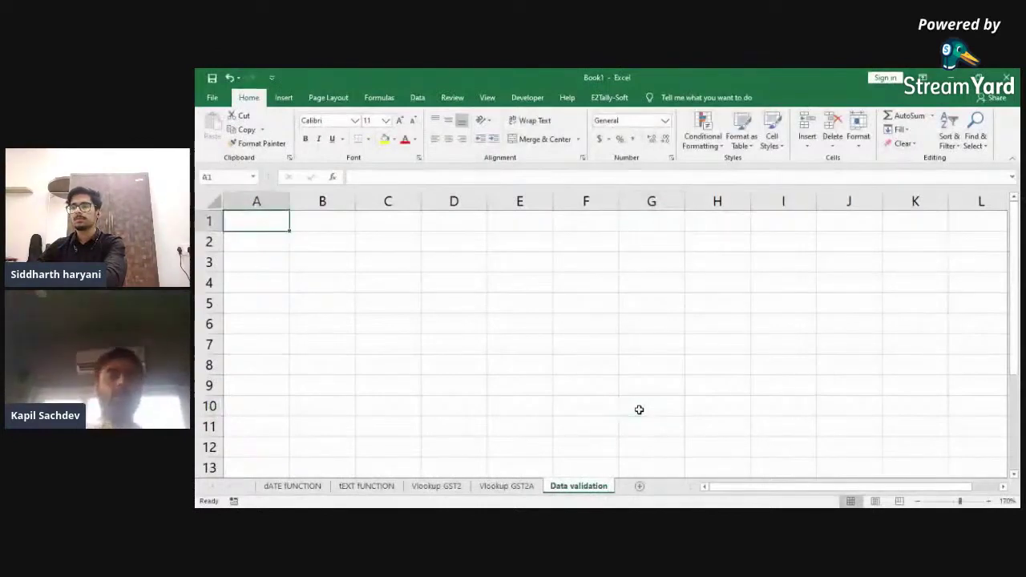
pyautogui.press('Right')
pyautogui.press('Right')
pyautogui.press('Down')
pyautogui.press('Up')
pyautogui.press('Left')
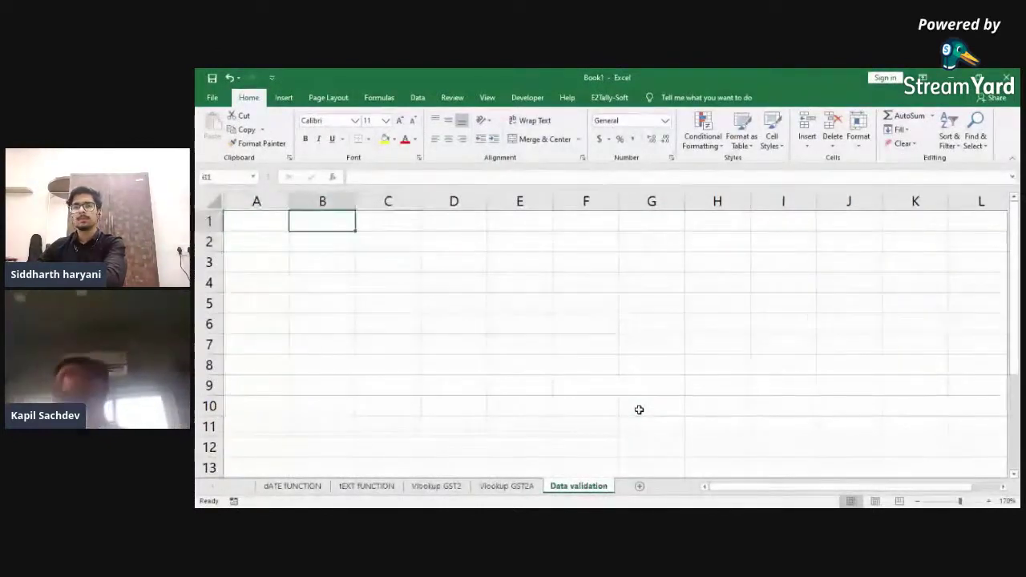
# Enter the heading 'State' in A1, correcting the mistyped letters first.
pyautogui.press('Left')
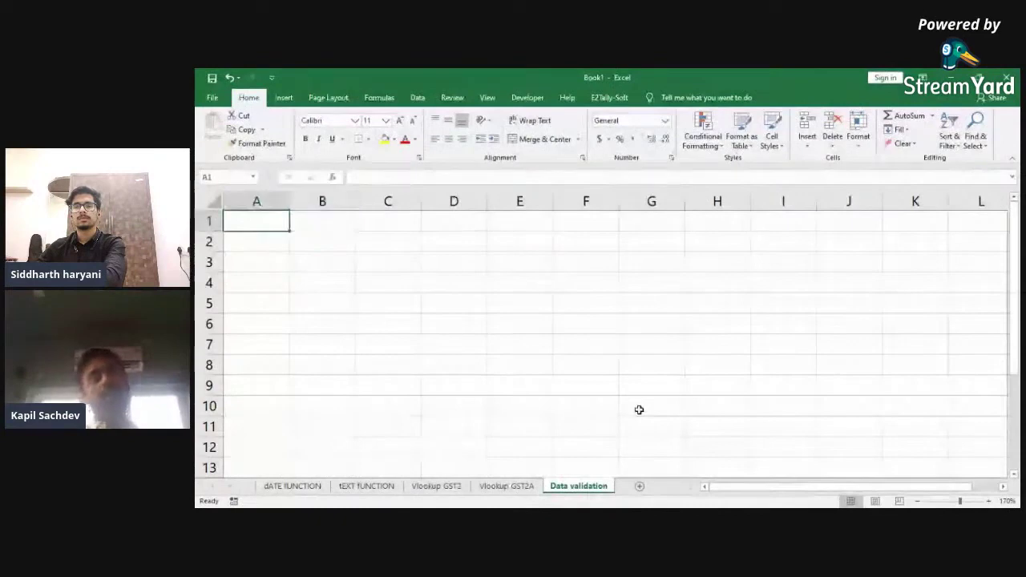
pyautogui.press('Right')
pyautogui.press('Left')
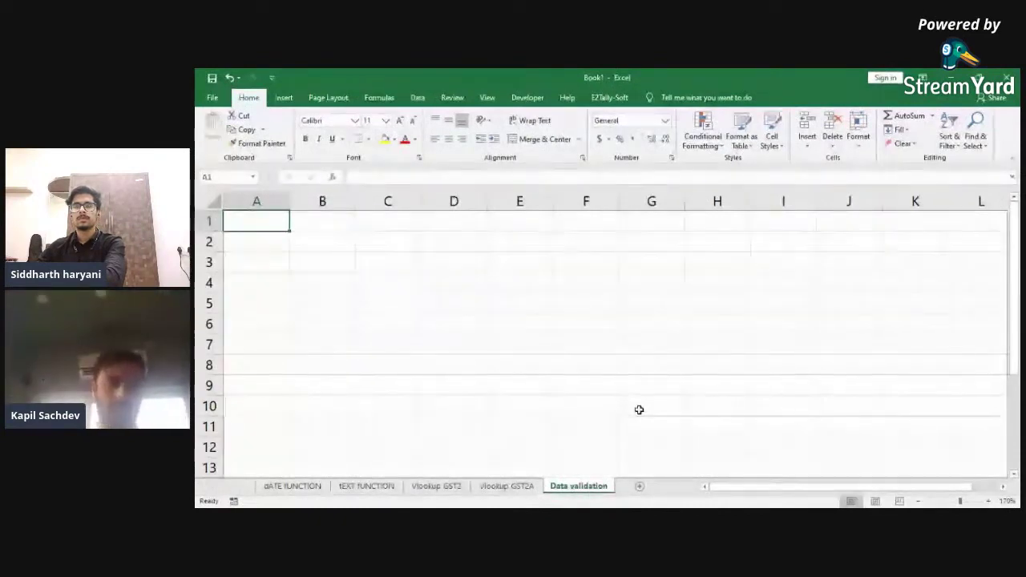
pyautogui.press('Right')
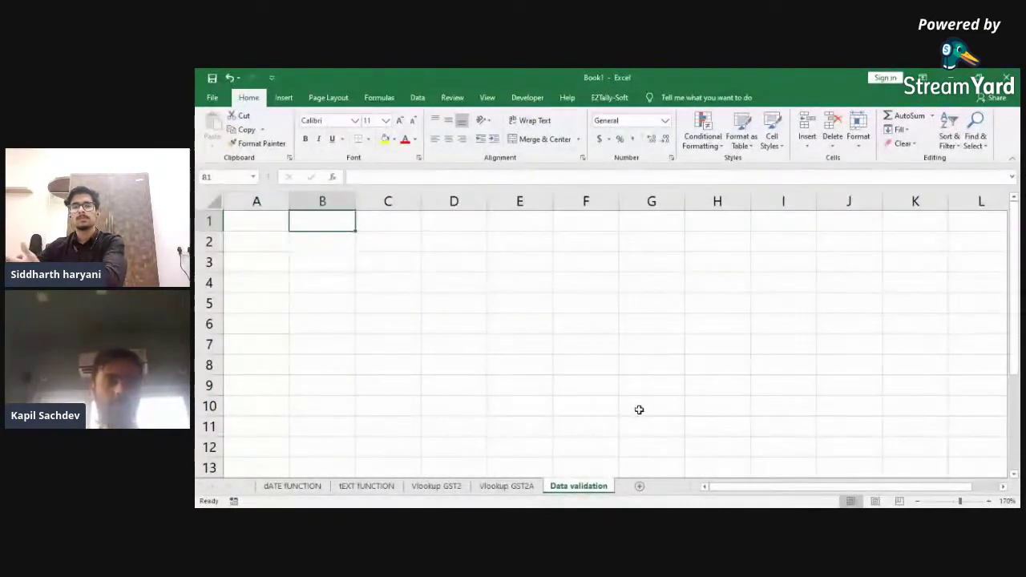
pyautogui.press('Left')
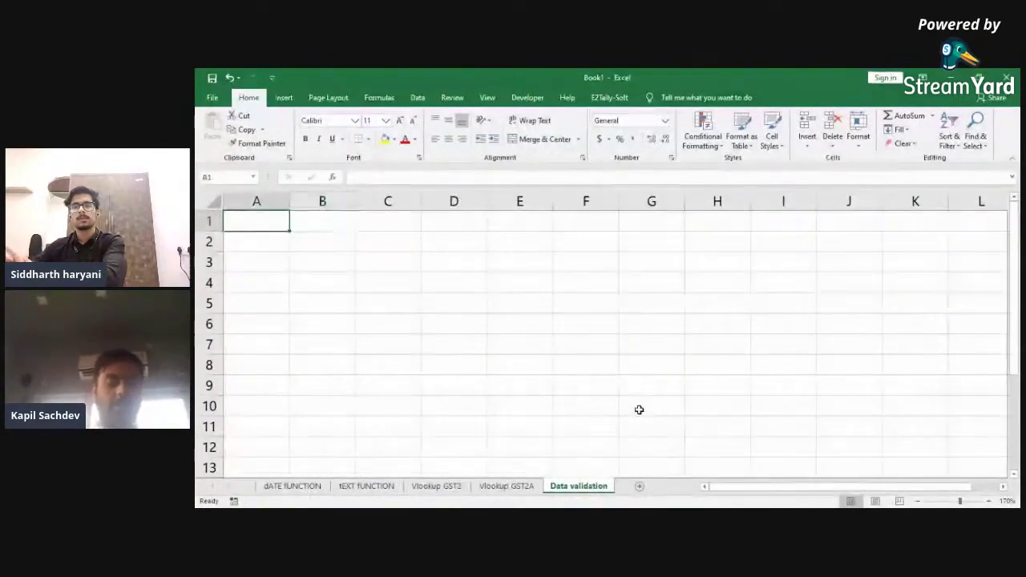
pyautogui.write('City')
pyautogui.press('Return')
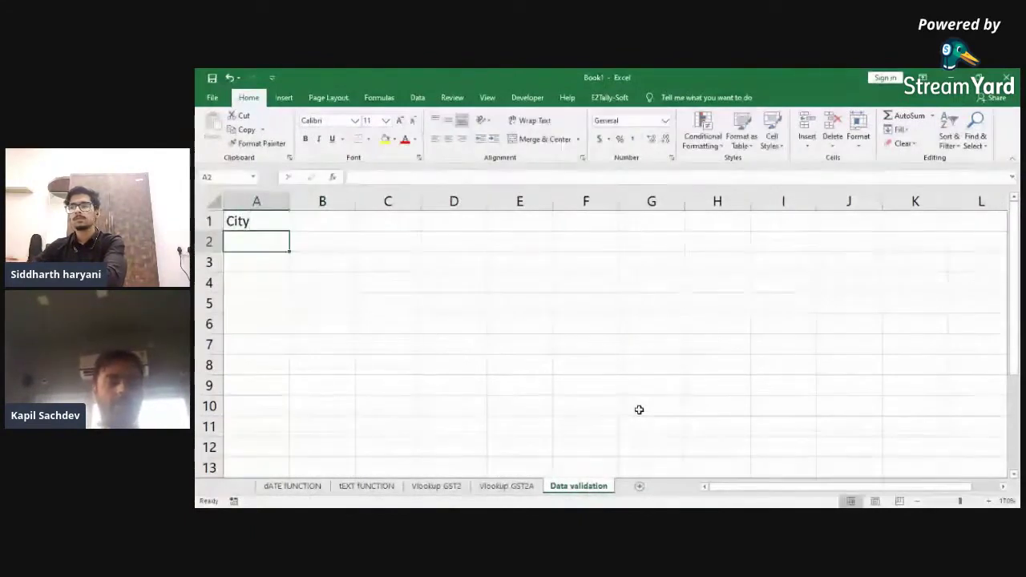
pyautogui.write('Bi')
pyautogui.press('BackSpace')
pyautogui.press('BackSpace')
pyautogui.write('S')
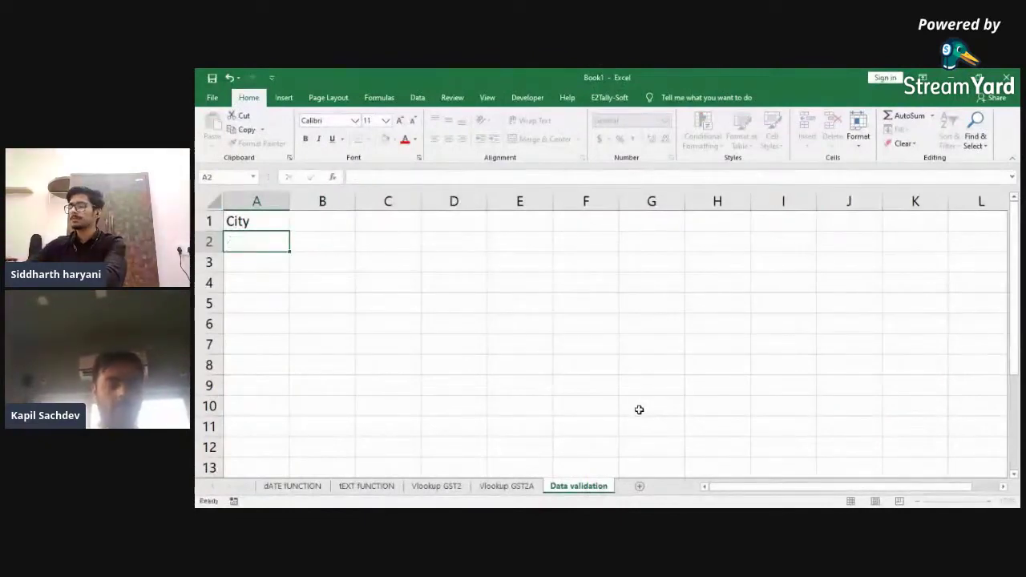
pyautogui.press('Up')
pyautogui.write('Sta')
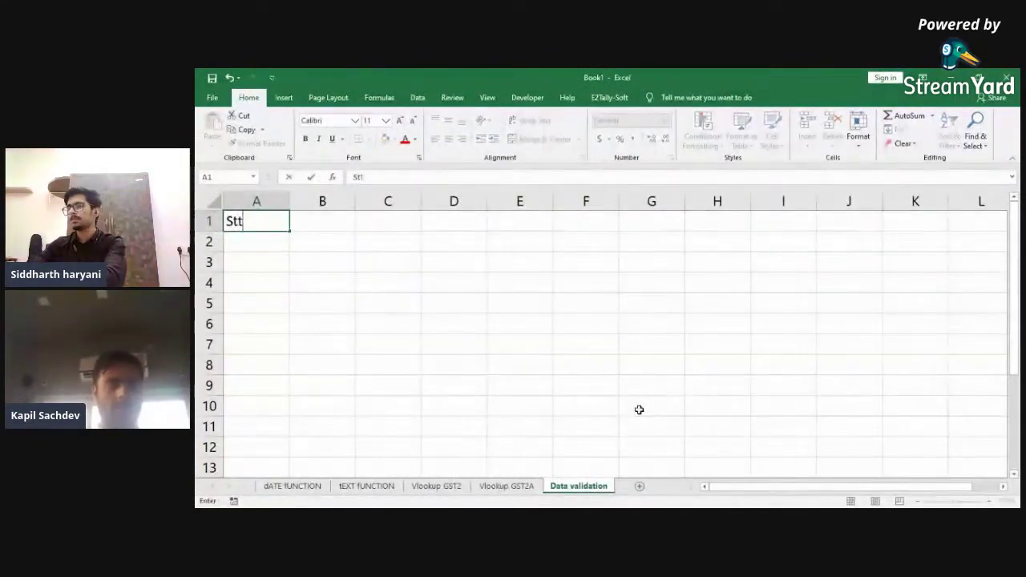
pyautogui.write('te')
pyautogui.press('Return')
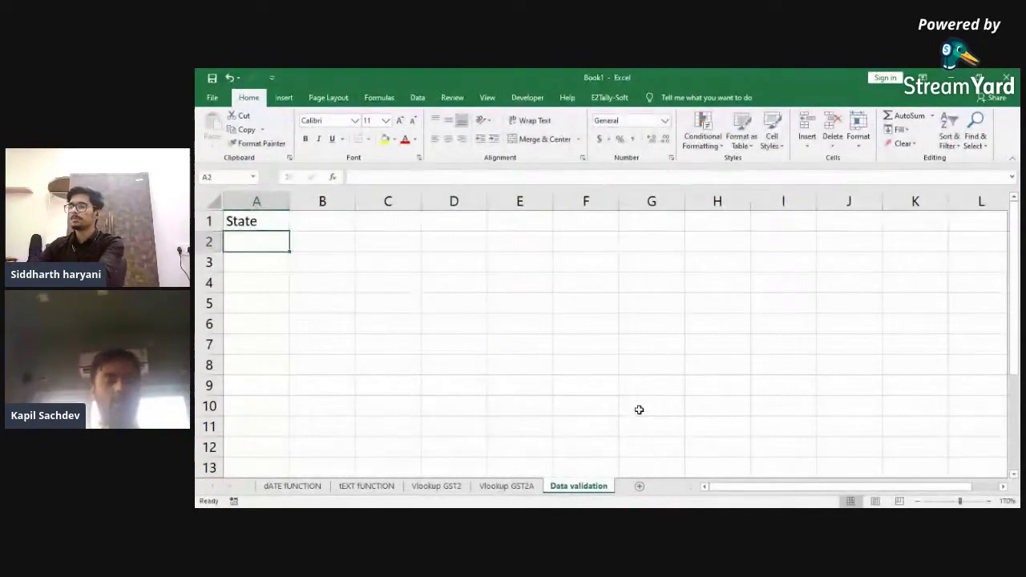
# Cut the State heading from A1 and paste it into B1.
pyautogui.press('Up')
pyautogui.hotkey('ctrl', 'x')
pyautogui.press('Right')
pyautogui.press('Return')
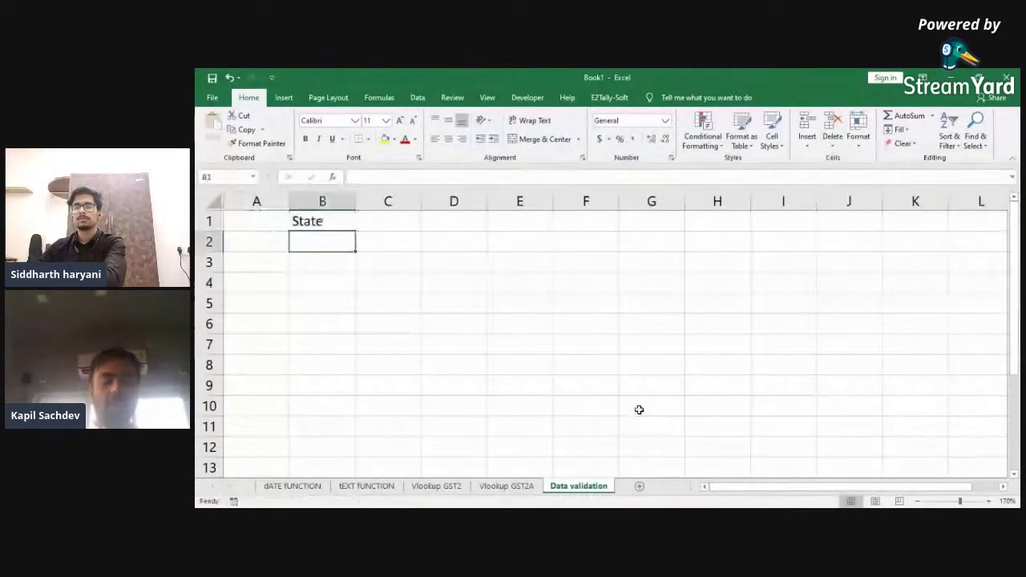
# Clear the test entries typed into B2:B4.
pyautogui.write('M')
pyautogui.press('BackSpace')
pyautogui.write('aa')
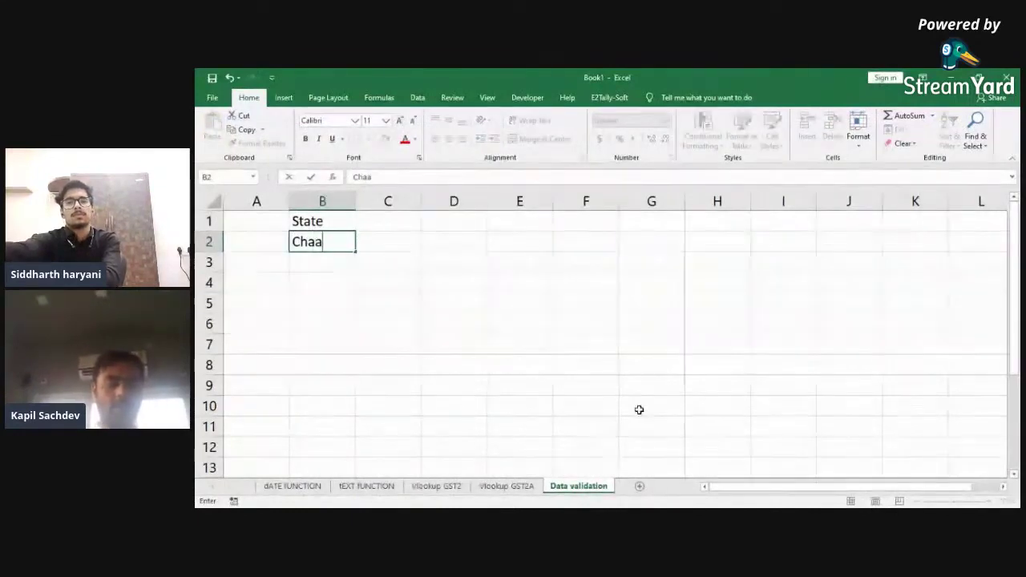
pyautogui.press('Return')
pyautogui.write('cg')
pyautogui.press('Return')
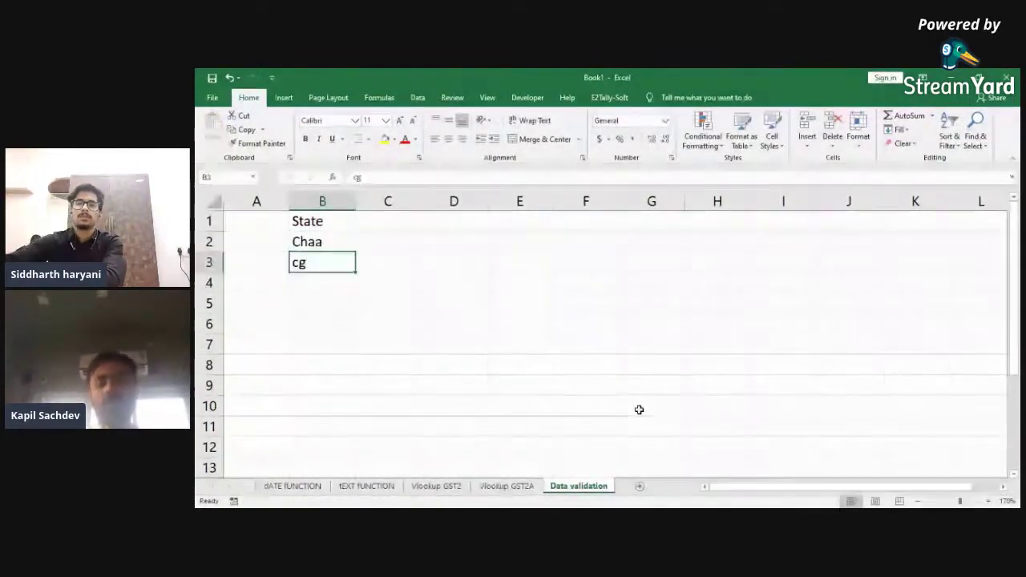
pyautogui.press('Up')
pyautogui.press('Up')
pyautogui.hotkey('shift', 'Down')
pyautogui.hotkey('shift', 'Down')
pyautogui.press('Delete')
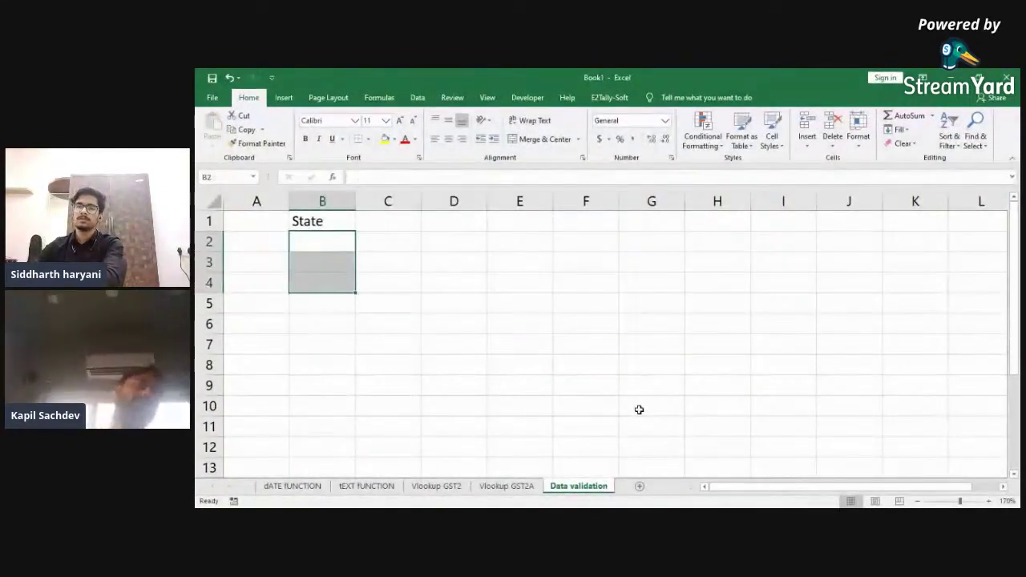
pyautogui.hotkey('shift', 'Up')
pyautogui.hotkey('shift', 'Up')
# List the state codes CG, MH, MP, AP and GJ down F1:F5.
pyautogui.press('Right')
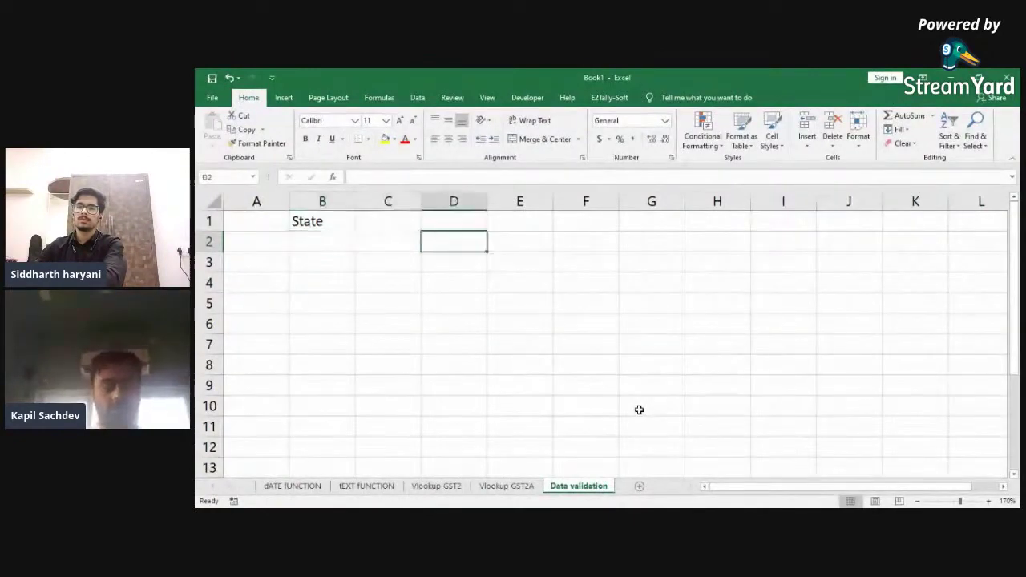
pyautogui.press('Up')
pyautogui.press('Right')
pyautogui.press('Right')
pyautogui.press('Right')
pyautogui.write('CG')
pyautogui.press('Return')
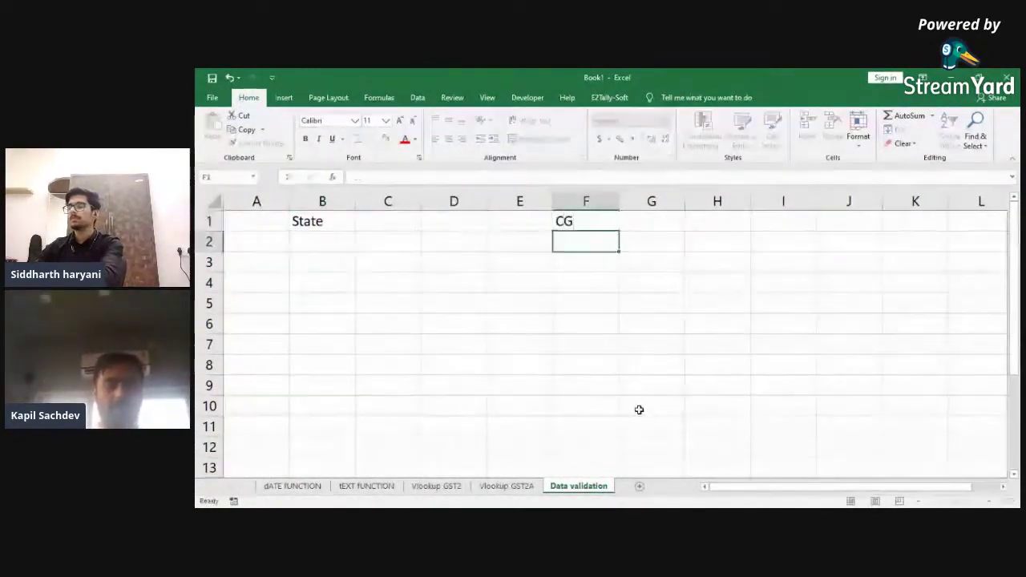
pyautogui.write('MH')
pyautogui.press('Return')
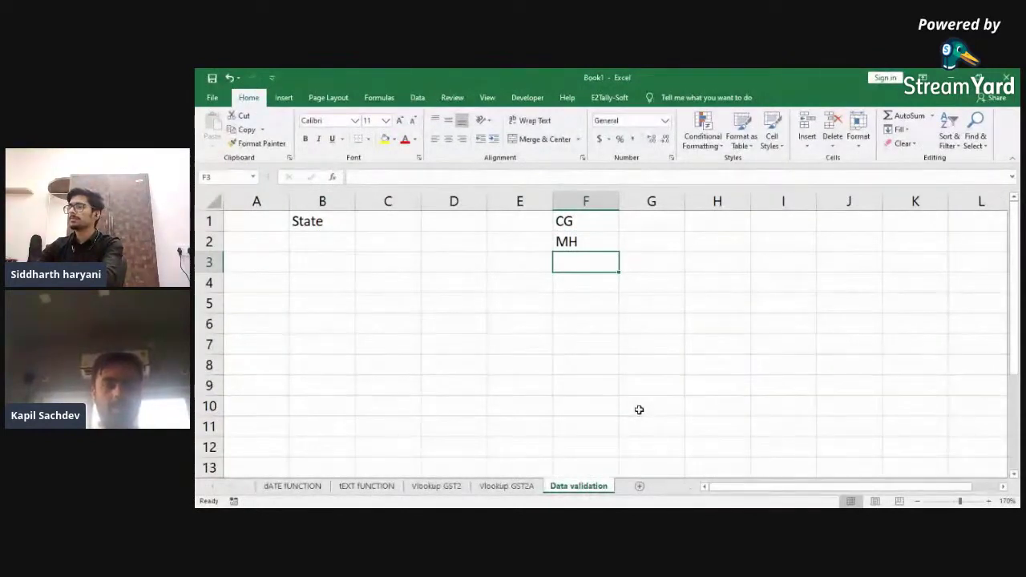
pyautogui.write('MP')
pyautogui.press('Return')
pyautogui.write('AP')
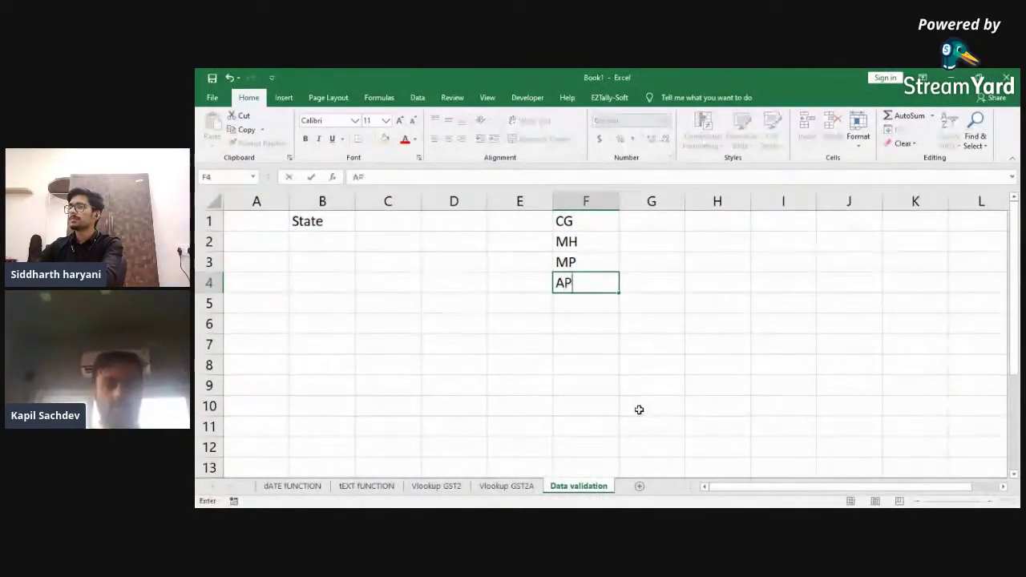
pyautogui.press('Return')
pyautogui.press('Up')
pyautogui.press('Down')
pyautogui.write('G')
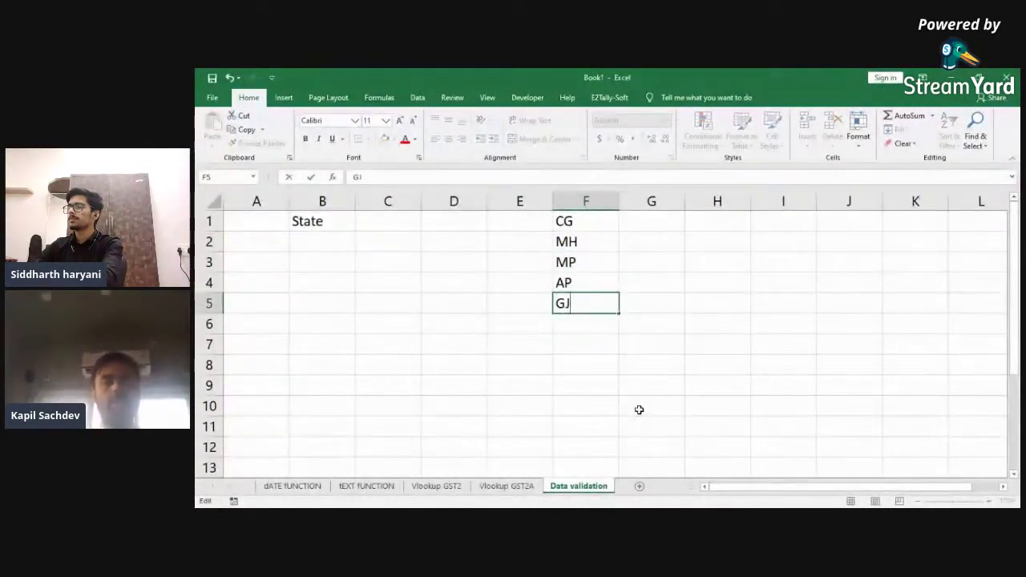
pyautogui.press('Return')
# Move the selection back to cell B2 below the State heading.
pyautogui.press('Up')
pyautogui.press('Home')
pyautogui.press('Up')
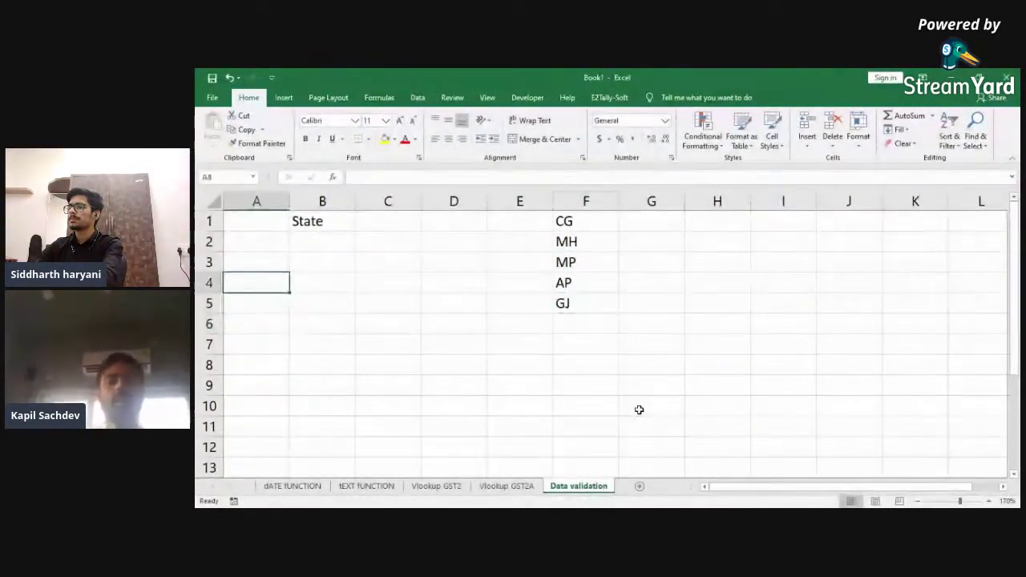
pyautogui.press('Up')
pyautogui.press('Up')
pyautogui.press('Right')
pyautogui.press('Right')
pyautogui.press('Right')
pyautogui.press('Right')
pyautogui.press('Left')
pyautogui.press('Left')
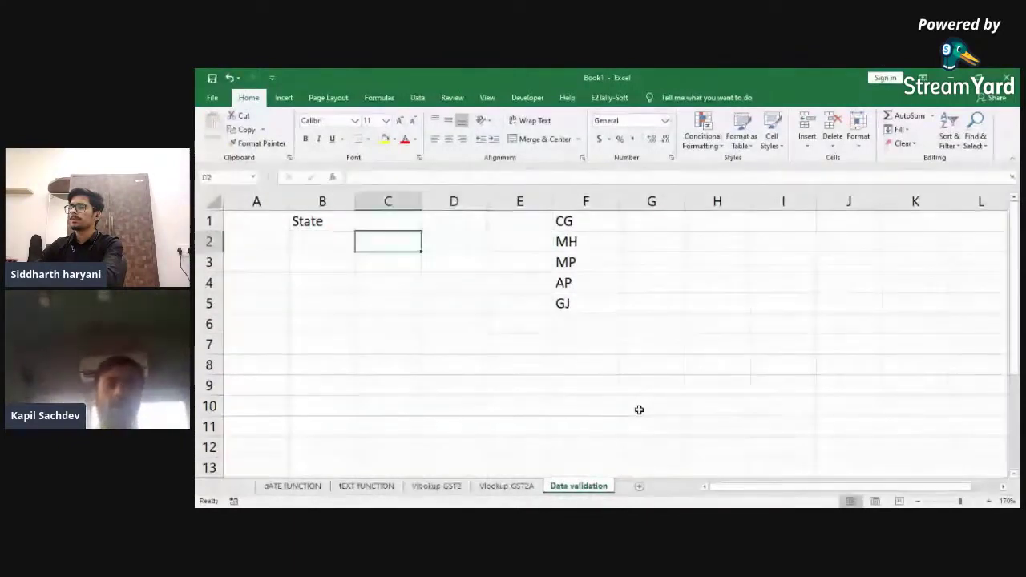
pyautogui.press('Left')
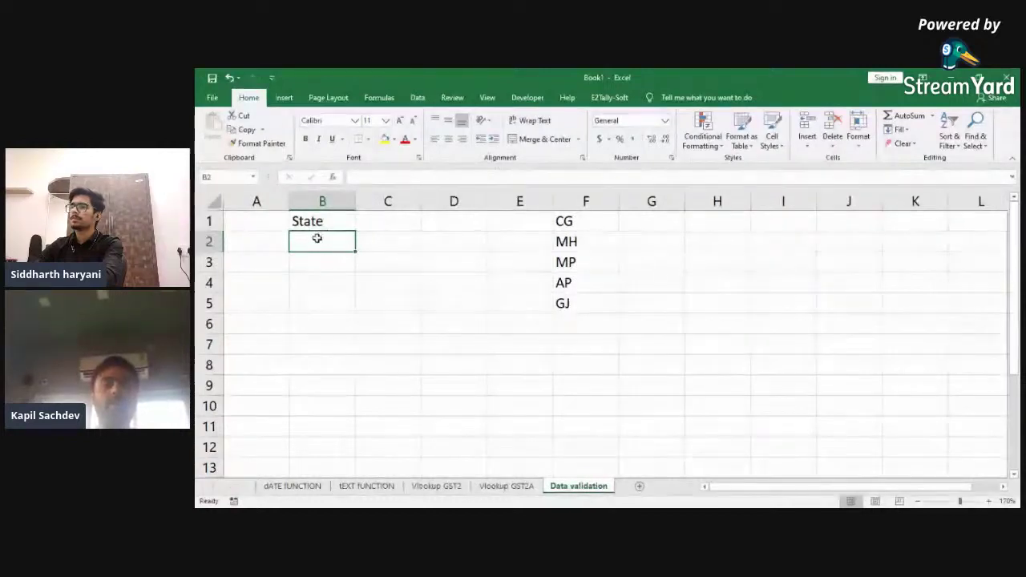
# Give B2 List data validation with source $F$1:$F$5.
pyautogui.click(417, 97)
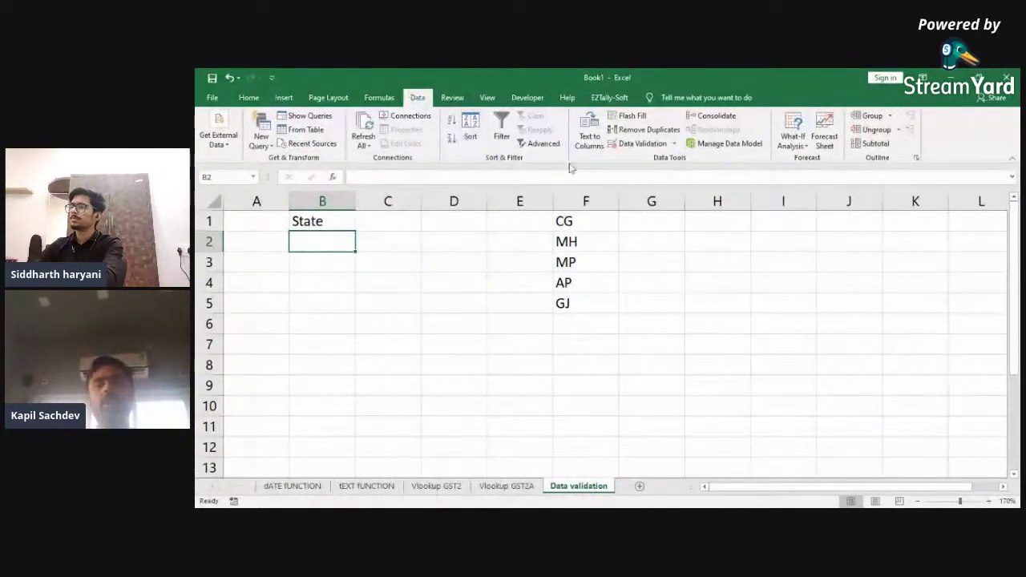
pyautogui.click(665, 145)
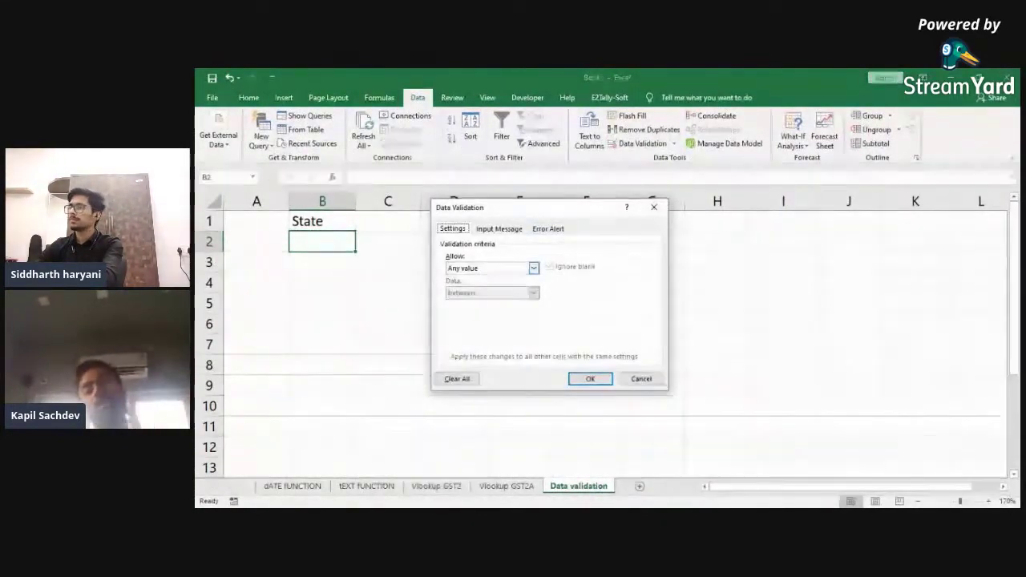
pyautogui.click(533, 268)
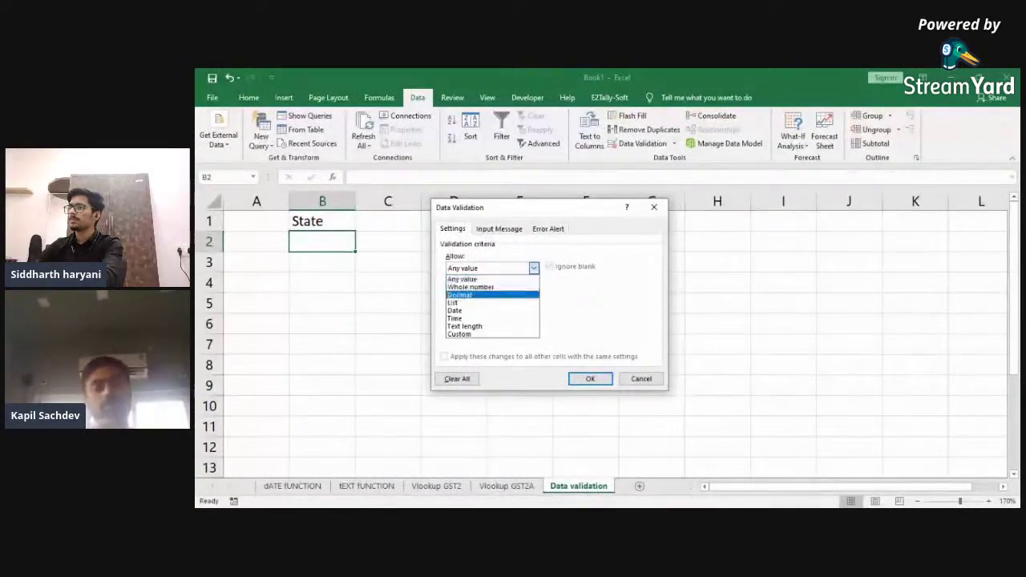
pyautogui.click(473, 302)
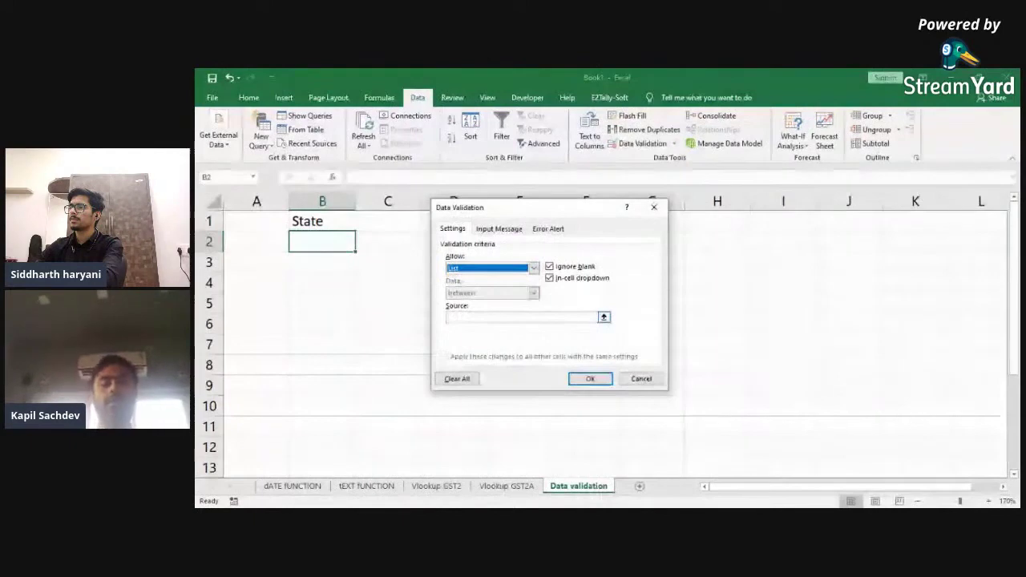
pyautogui.click(603, 317)
pyautogui.click(609, 262)
pyautogui.hotkey('shift', 'Down')
pyautogui.hotkey('shift', 'Down')
pyautogui.hotkey('shift', 'Down')
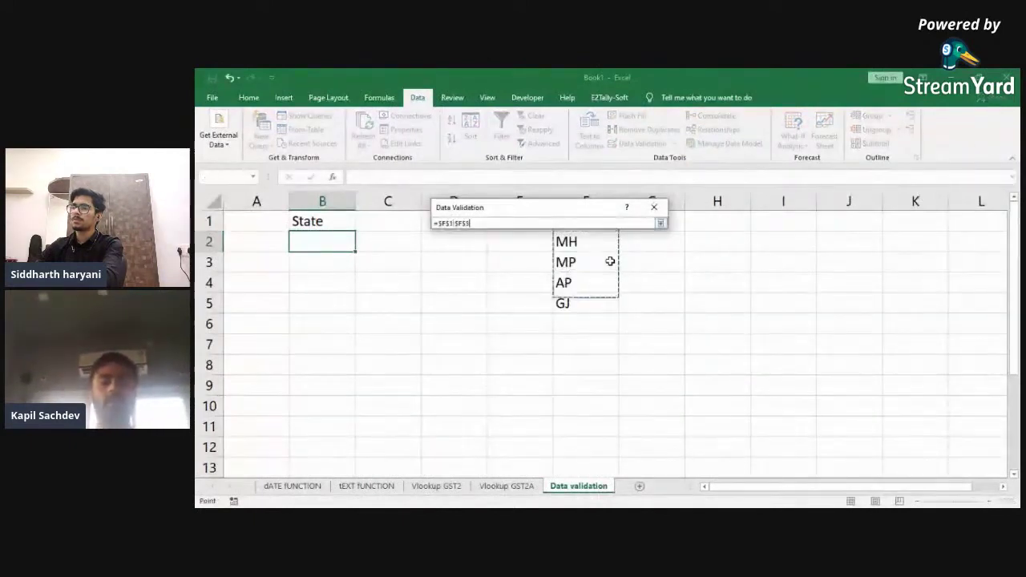
pyautogui.press('Return')
# Pick MP and AP from B2's dropdown, then type 'sl' to trigger the restriction error.
pyautogui.press('Return')
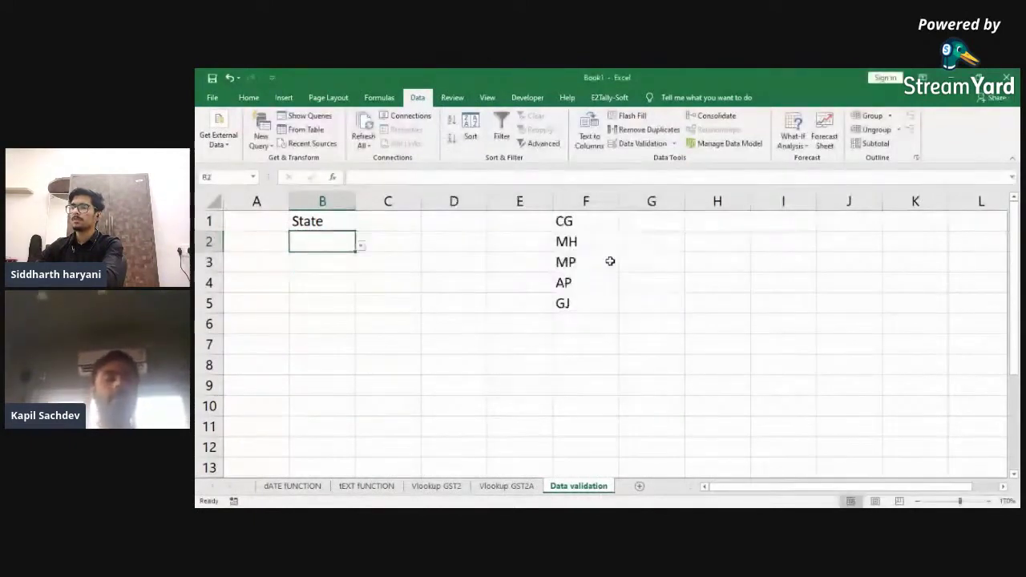
pyautogui.hotkey('alt', 'Down')
pyautogui.press('Down')
pyautogui.press('Down')
pyautogui.press('Return')
pyautogui.press('Up')
pyautogui.hotkey('alt', 'Down')
pyautogui.press('Down')
pyautogui.press('Return')
pyautogui.write('sl')
pyautogui.press('Return')
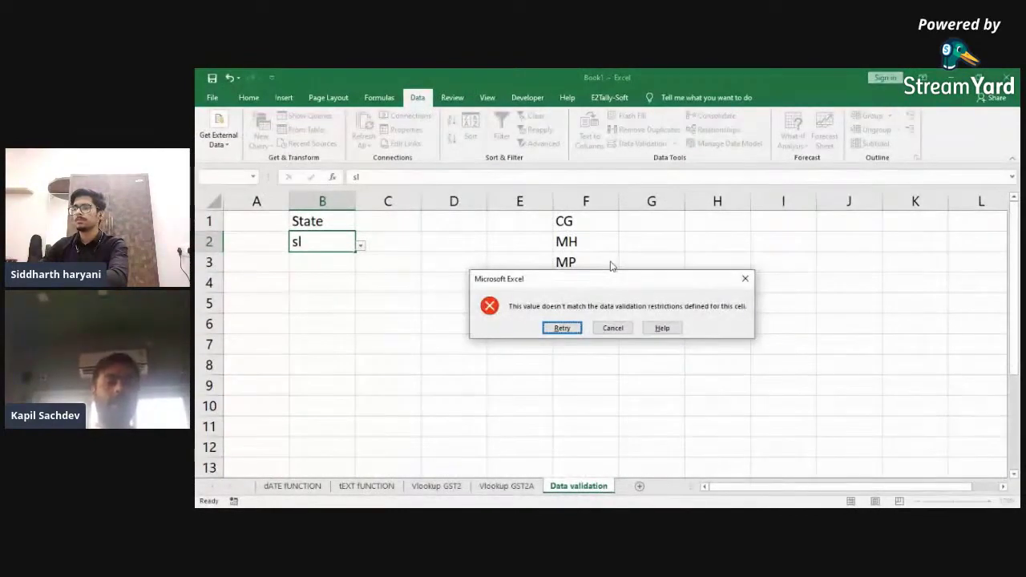
# Dismiss the invalid-value error and pick GJ, then CG, from B2's state dropdown.
pyautogui.press('Escape')
pyautogui.hotkey('alt', 'Down')
pyautogui.press('Down')
pyautogui.press('Return')
pyautogui.hotkey('alt', 'Down')
pyautogui.press('Up')
pyautogui.press('Up')
pyautogui.press('Up')
pyautogui.press('Up')
pyautogui.press('Return')
# Choose MP, type GJ directly, then settle on CG from B2's dropdown.
pyautogui.hotkey('alt', 'Down')
pyautogui.press('Down')
pyautogui.press('Down')
pyautogui.press('Return')
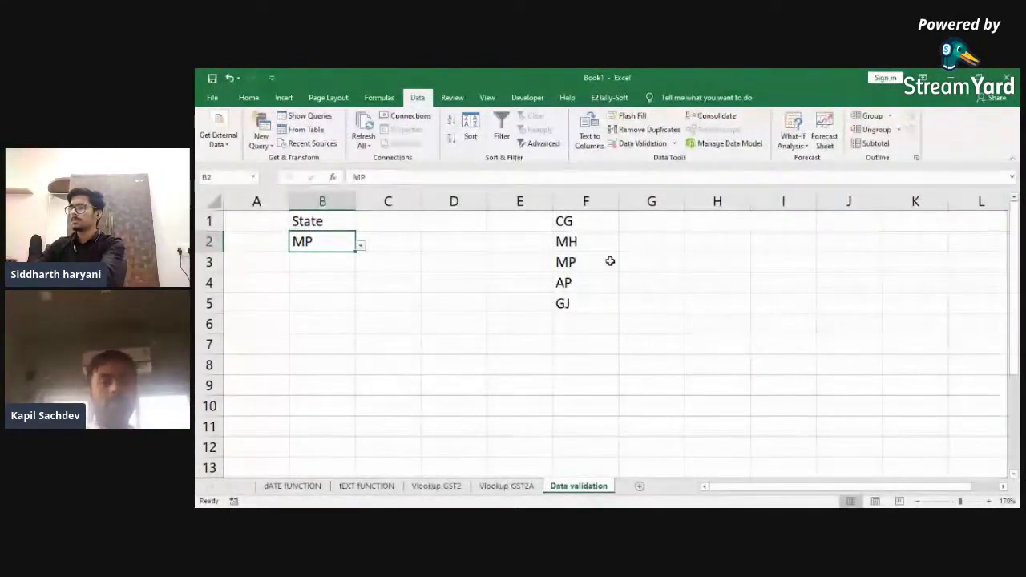
pyautogui.write('GJ')
pyautogui.hotkey('ctrl', 'Return')
pyautogui.hotkey('alt', 'Down')
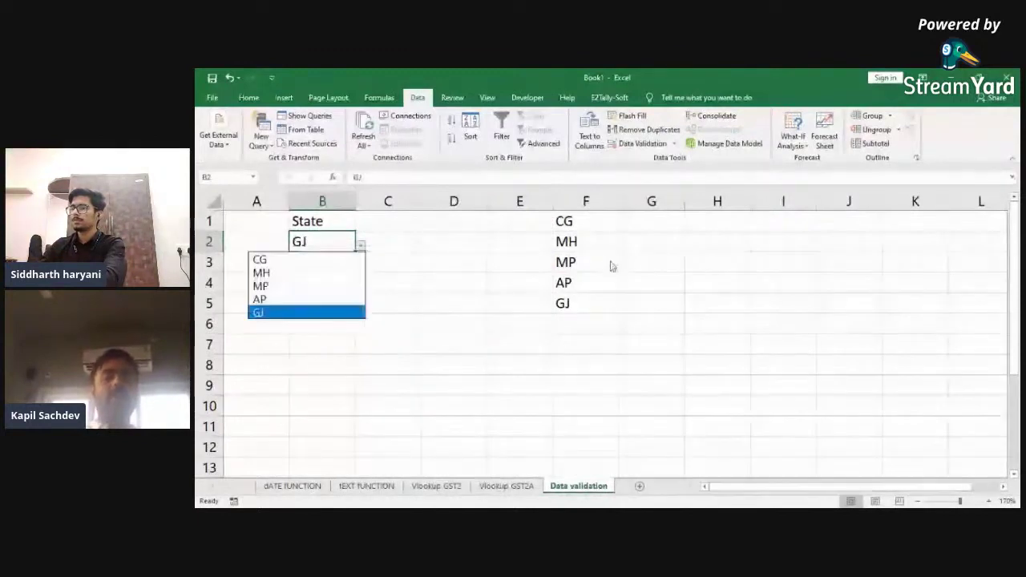
pyautogui.press('Down')
pyautogui.press('Return')
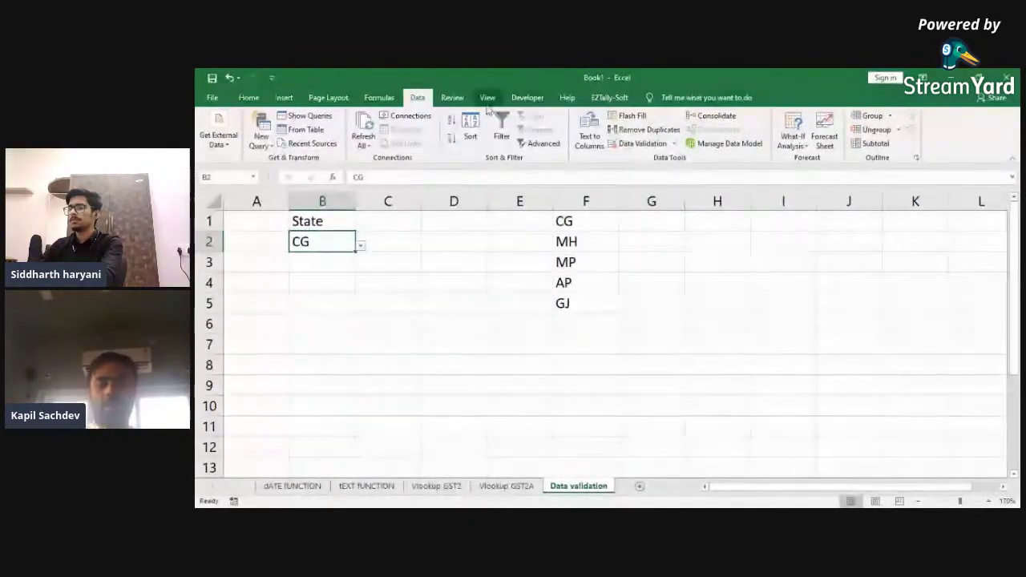
# Clear B2 and copy B4, cancelling the Paste Special options without pasting.
pyautogui.press('Delete')
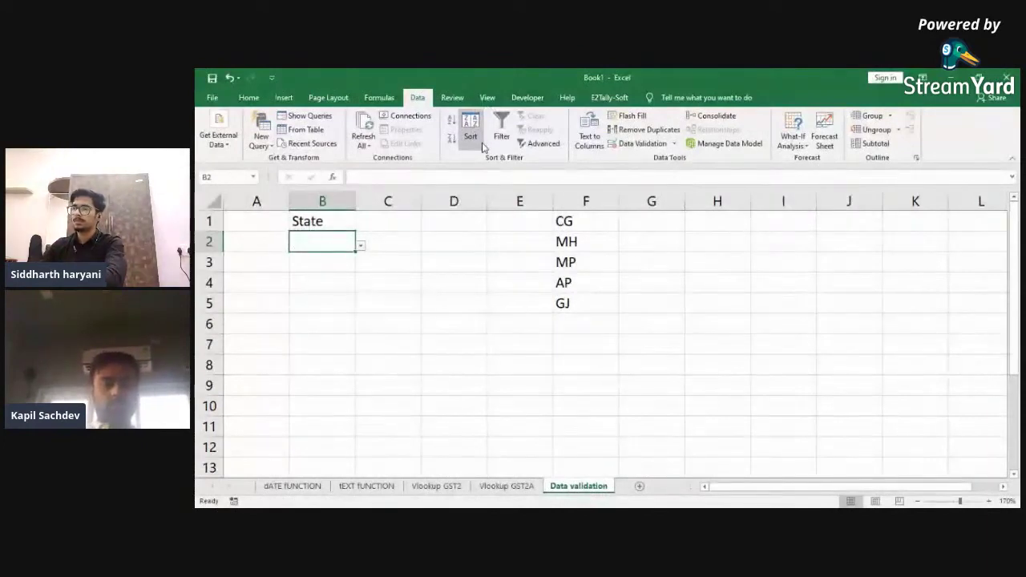
pyautogui.press('Down')
pyautogui.press('Down')
pyautogui.hotkey('ctrl', 'c')
pyautogui.press('Up')
pyautogui.press('Up')
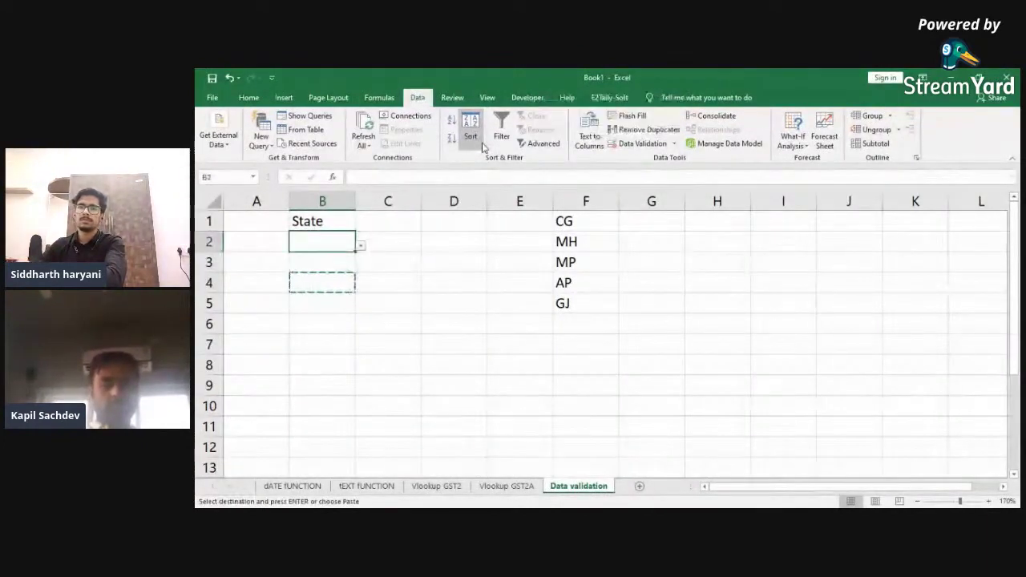
pyautogui.hotkey('ctrl', 'alt', 'v')
pyautogui.press('Escape')
pyautogui.press('Escape')
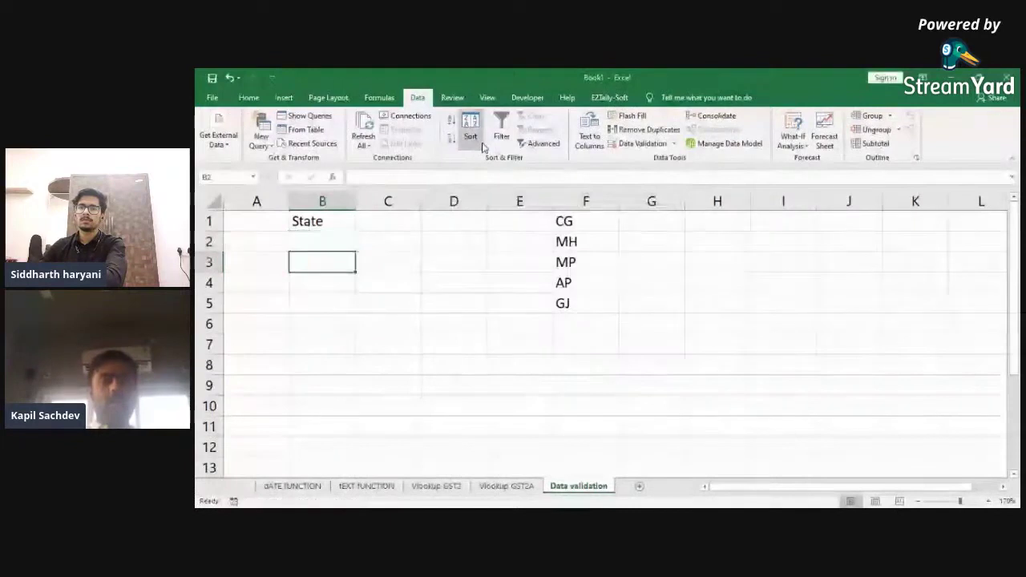
# Re-enter List validation for B2 with source F1:F5 and show the Input Message settings.
pyautogui.click(642, 144)
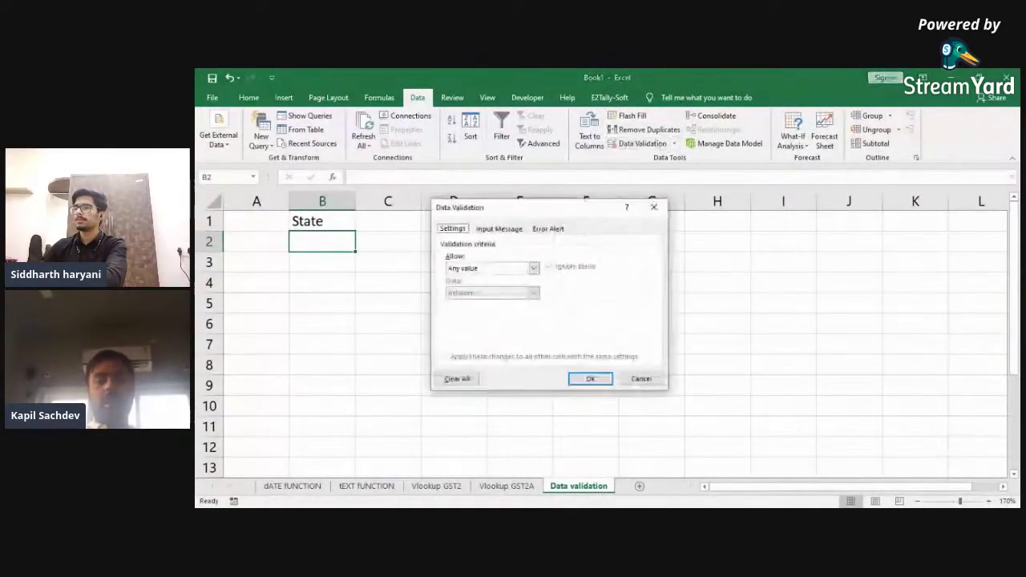
pyautogui.click(533, 268)
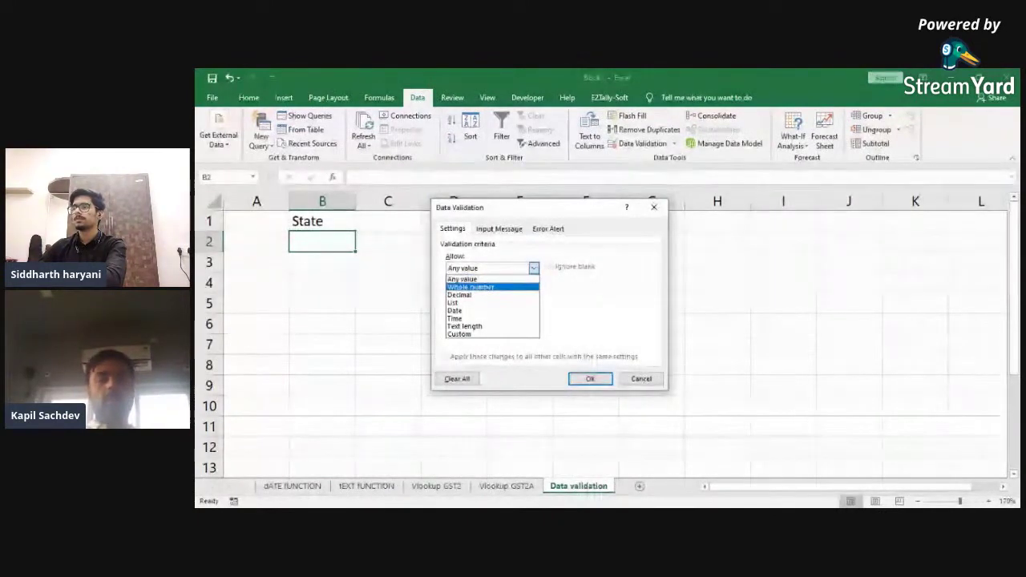
pyautogui.click(453, 302)
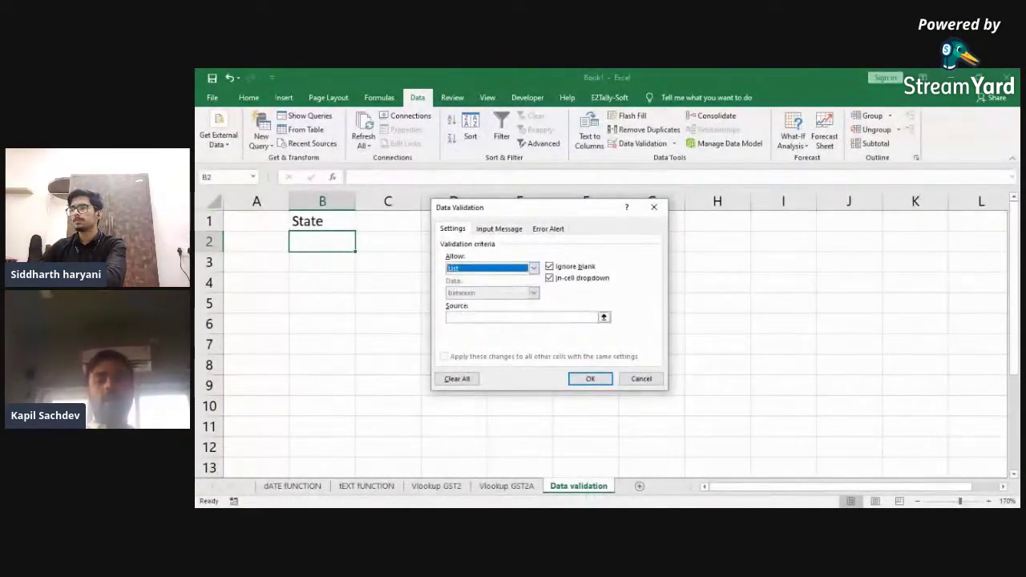
pyautogui.click(603, 316)
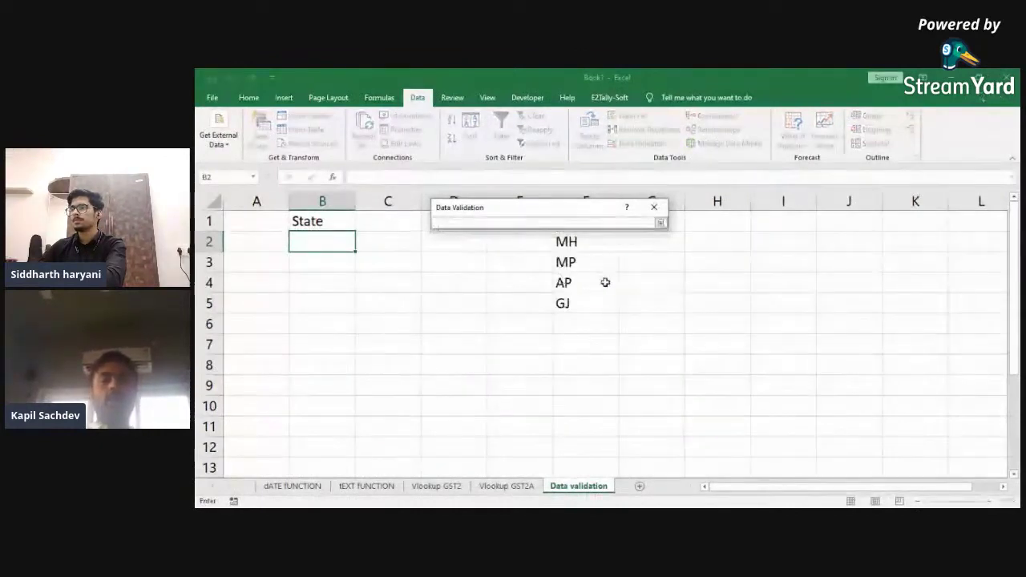
pyautogui.moveTo(585, 221); pyautogui.dragTo(585, 303)
pyautogui.press('Return')
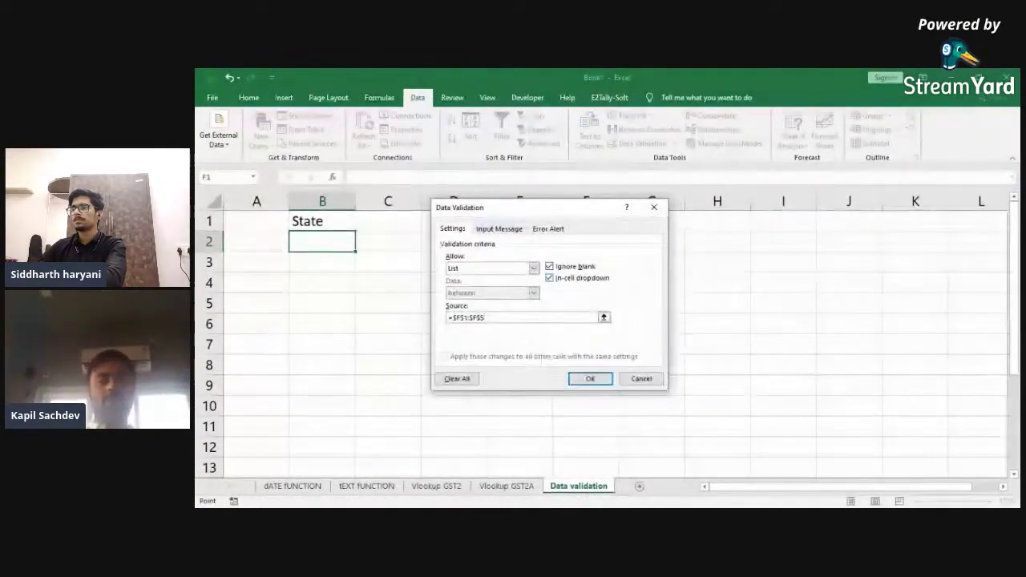
pyautogui.hotkey('ctrl', 'Tab')
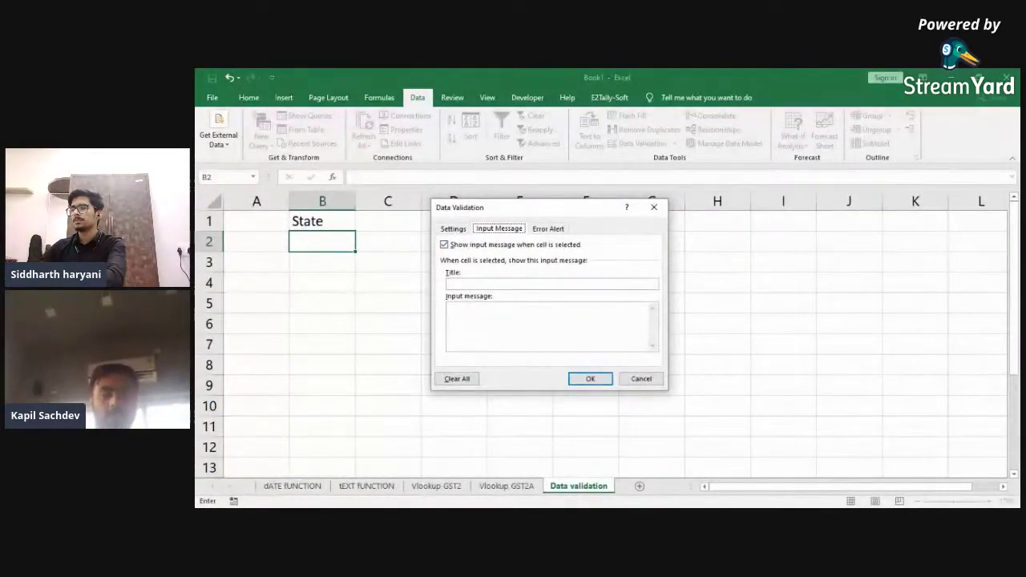
# Enter the input message 'Please enter state name.' for B2's validation.
pyautogui.click(472, 316)
pyautogui.write('Please en')
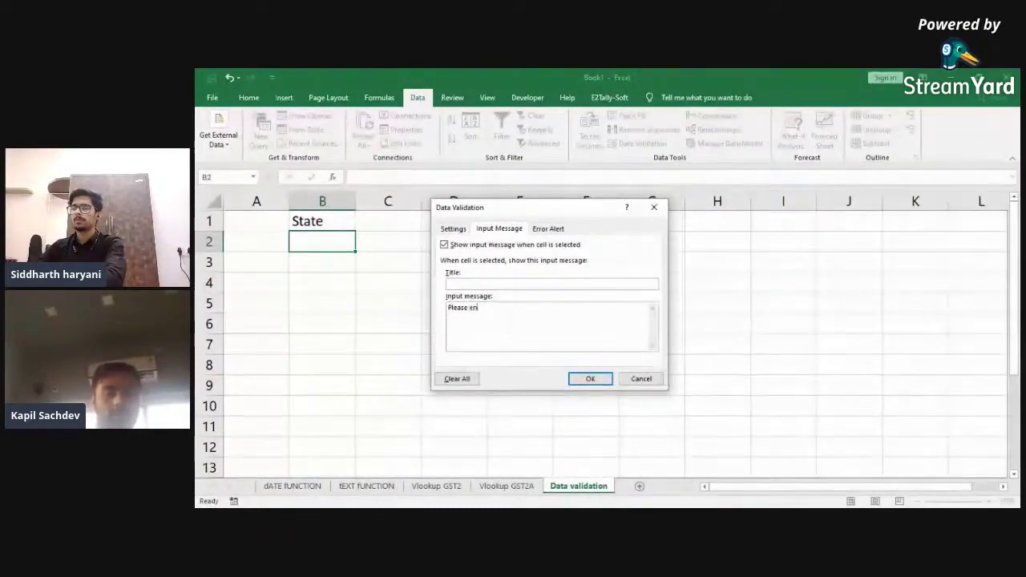
pyautogui.write('ter state nam')
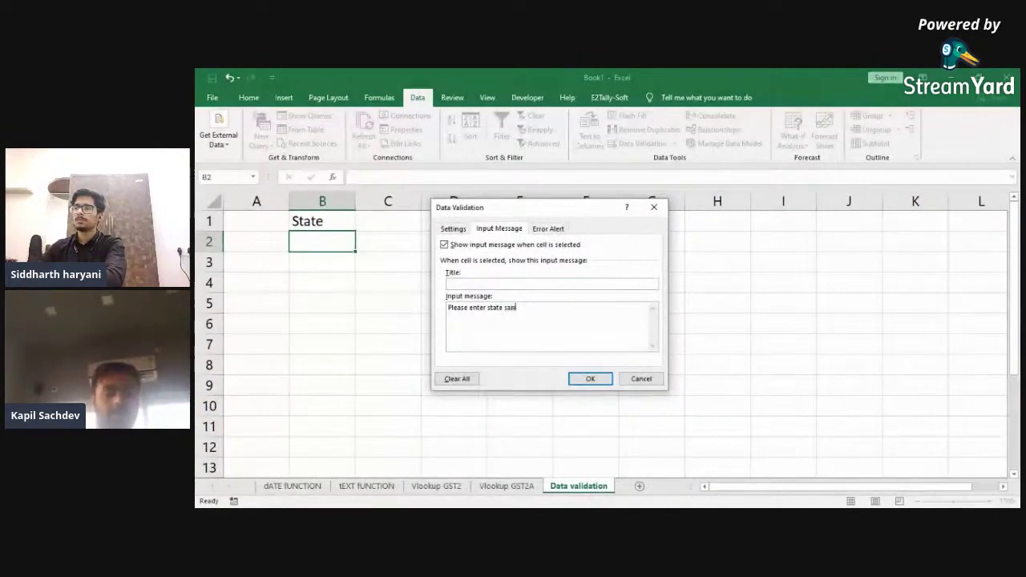
pyautogui.press('BackSpace')
pyautogui.press('BackSpace')
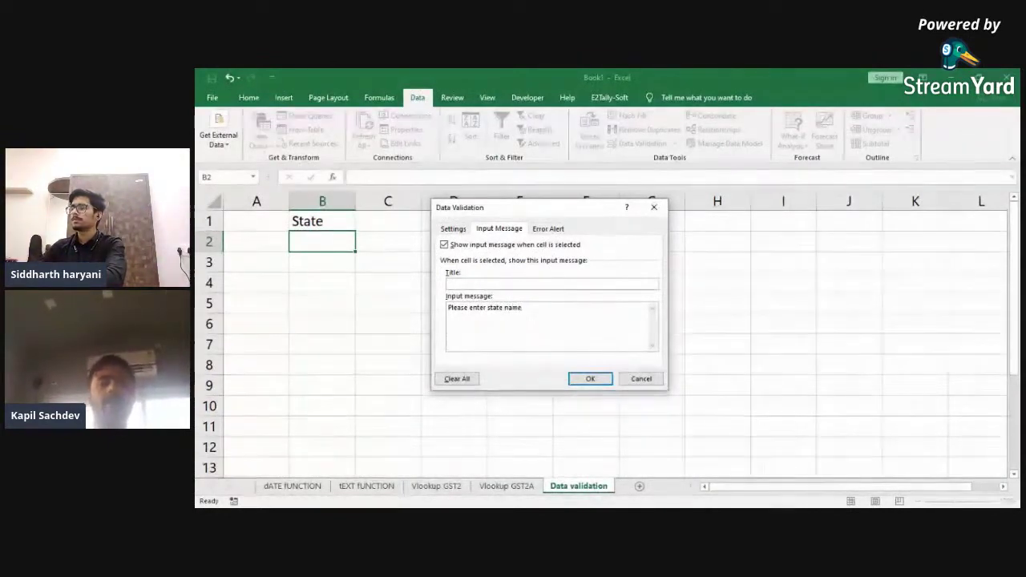
# Keep the Stop alert with error message 'Please select from dropdown list only' and apply the rule.
pyautogui.hotkey('ctrl', 'Tab')
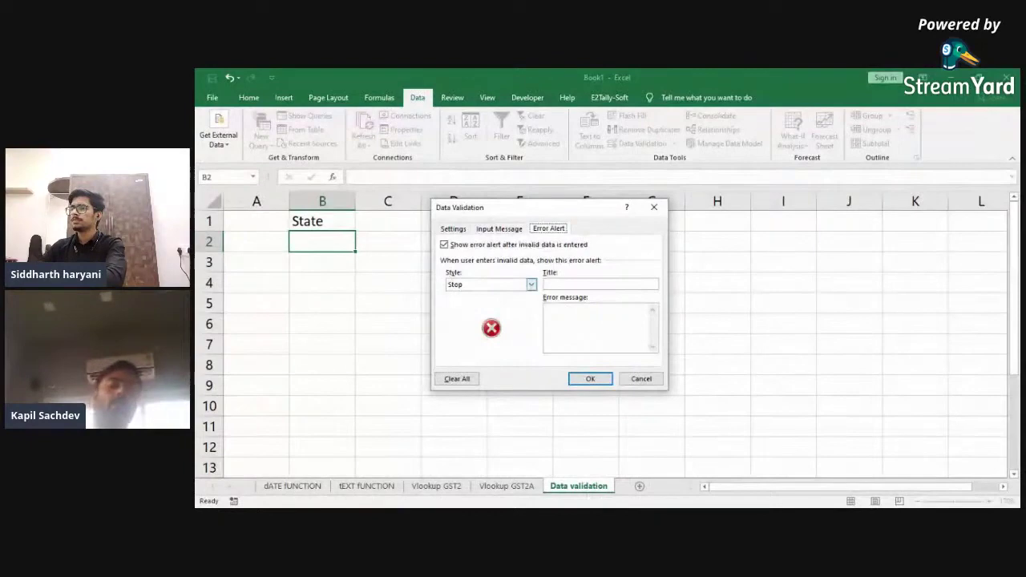
pyautogui.hotkey('alt', 'Down')
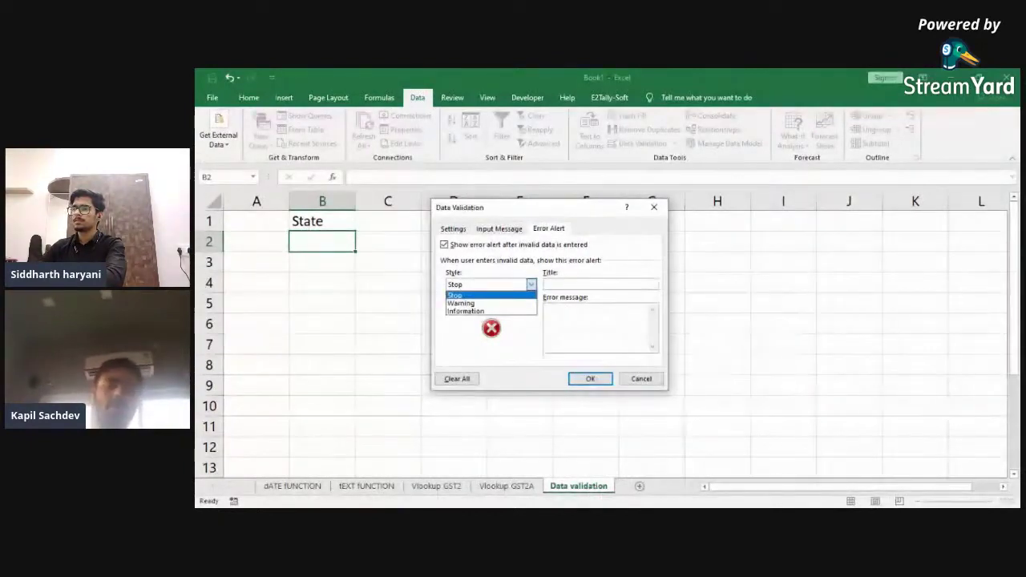
pyautogui.press('Return')
pyautogui.press('Tab')
pyautogui.write('lese sele')
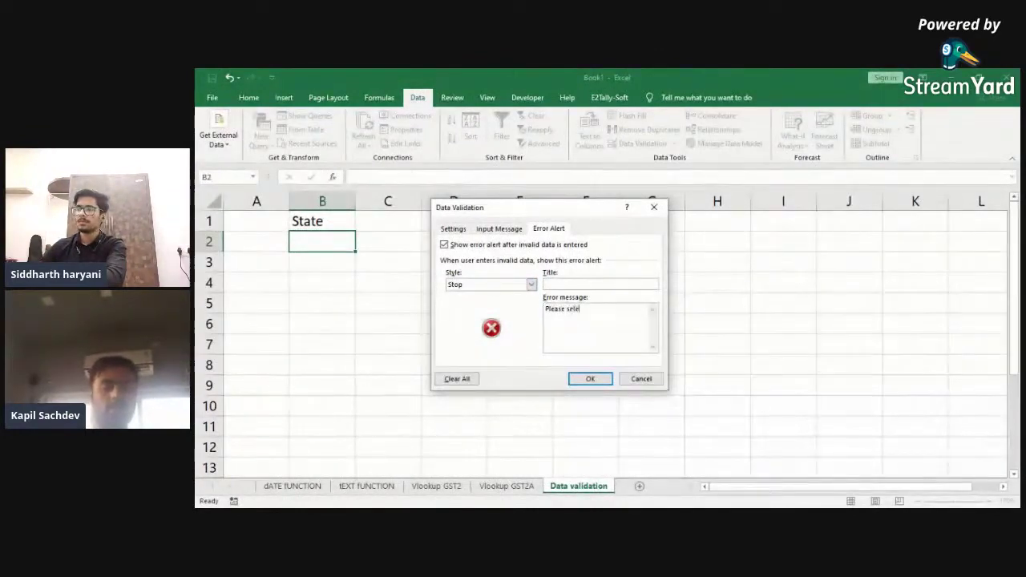
pyautogui.write('t')
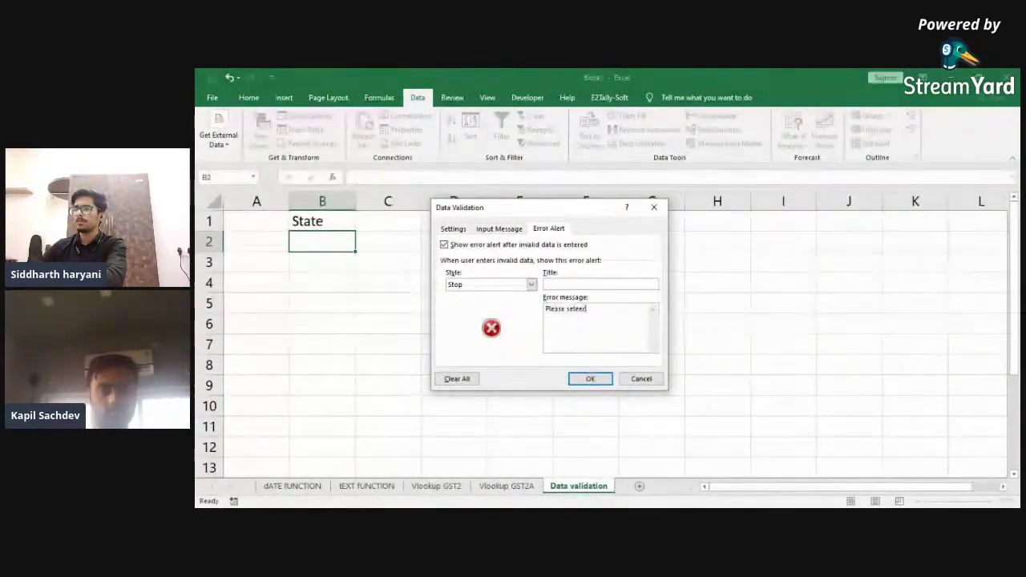
pyautogui.write('t')
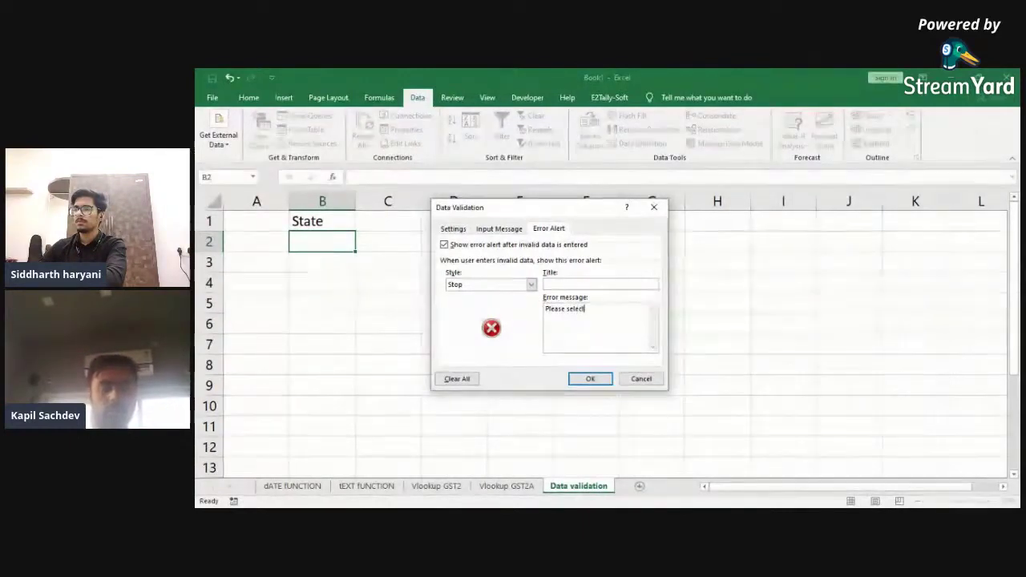
pyautogui.write(' fi')
pyautogui.write('op')
pyautogui.write('down')
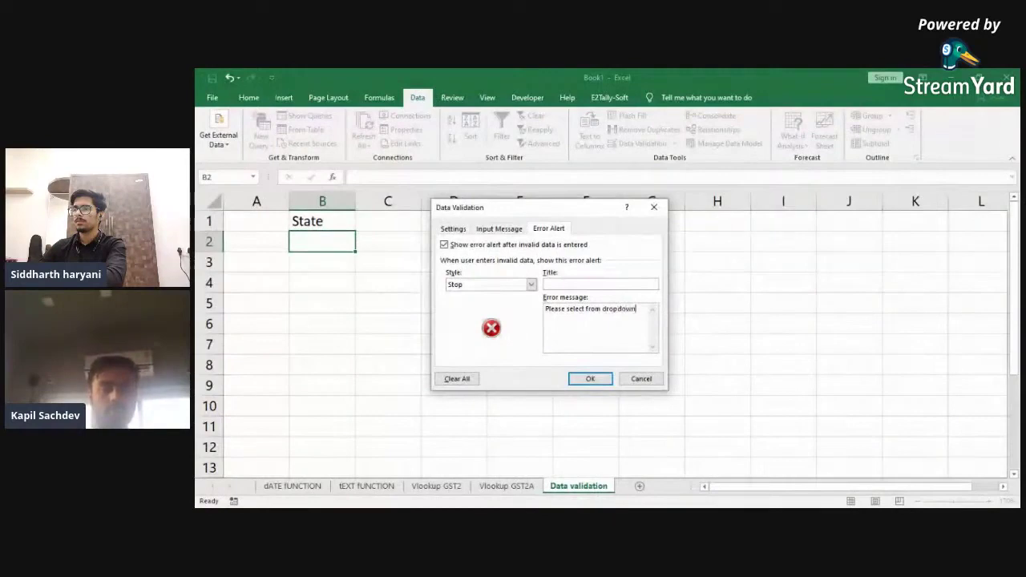
pyautogui.write('lis')
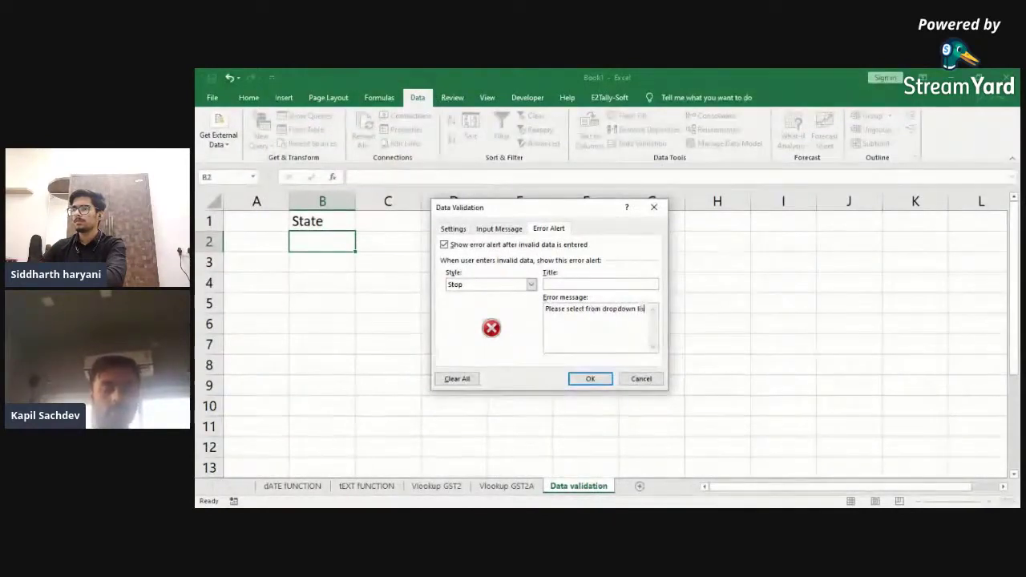
pyautogui.write('y')
pyautogui.press('Return')
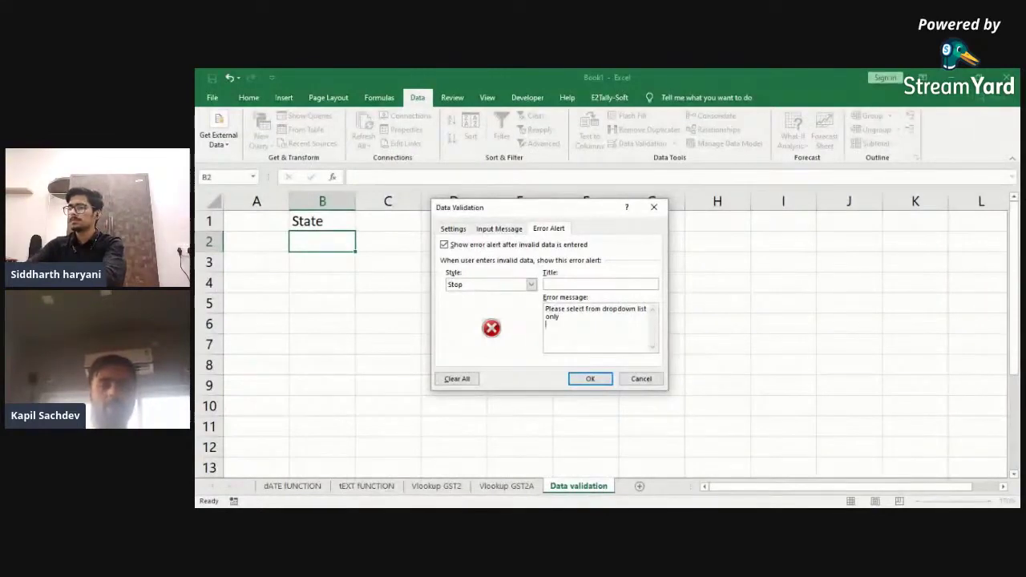
pyautogui.click(590, 378)
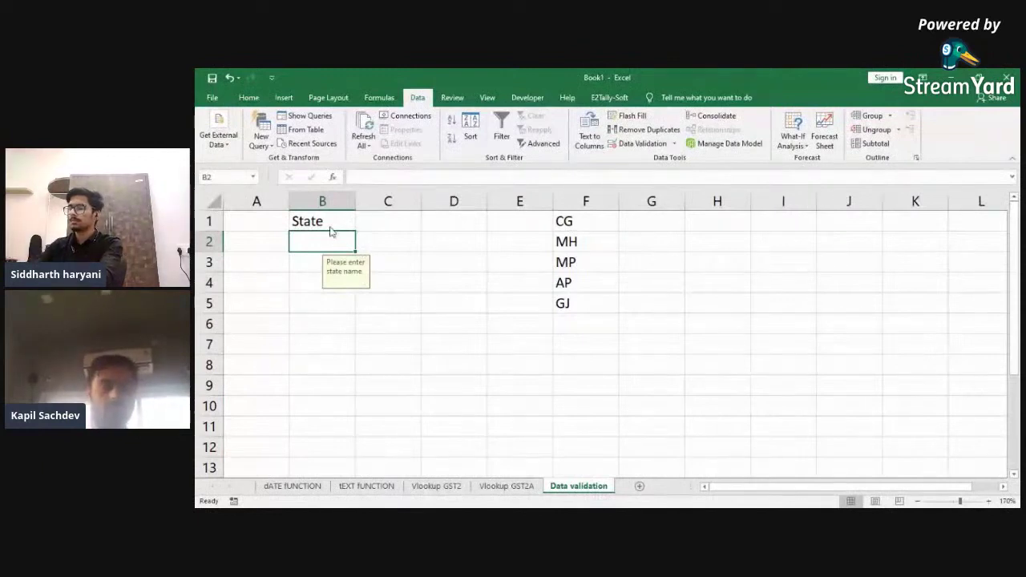
# Test B2 by typing a state name, which the validation rejects, then clear it.
pyautogui.press('Return')
pyautogui.press('Up')
pyautogui.write('chha')
pyautogui.press('Return')
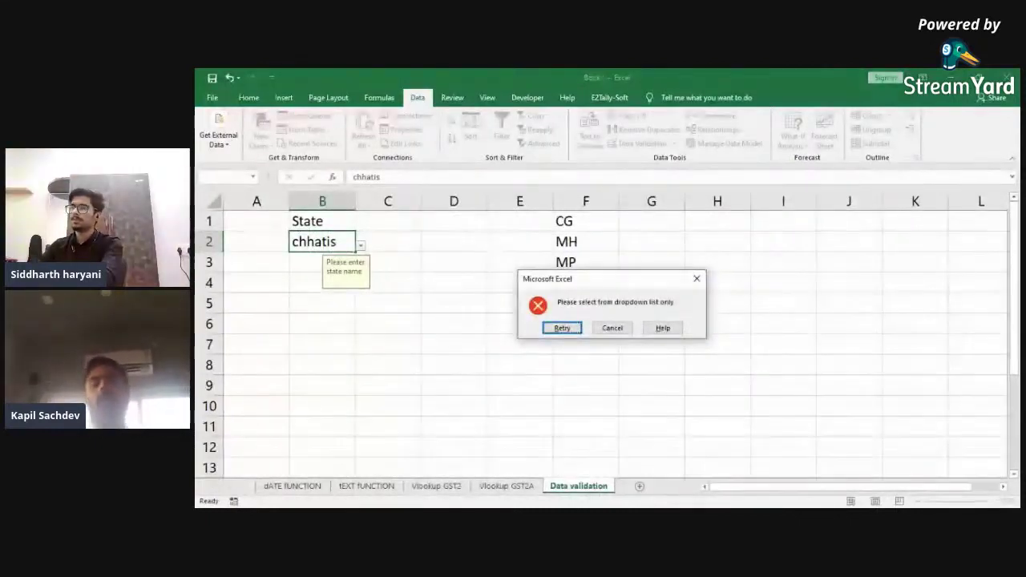
pyautogui.press('Escape')
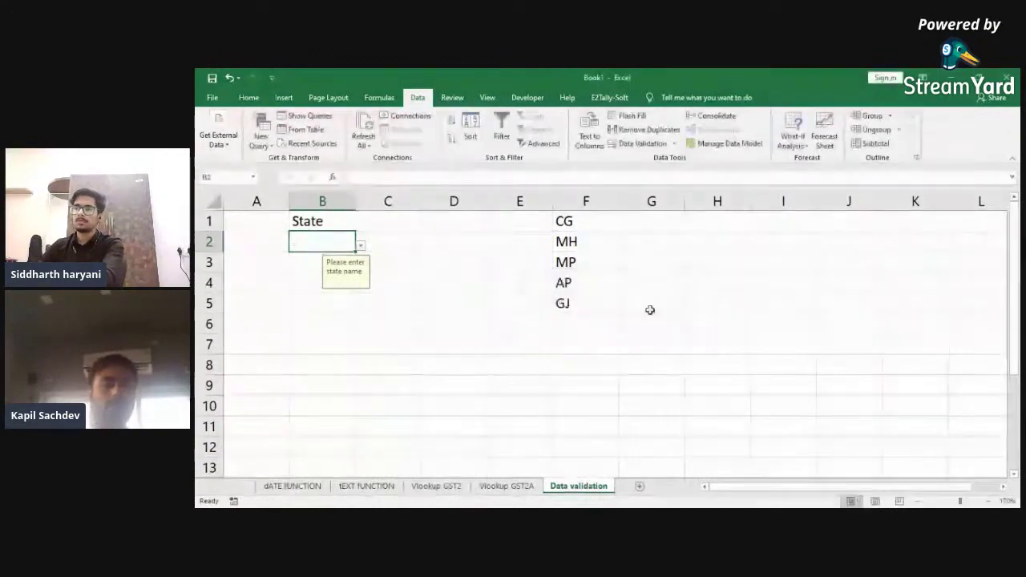
# Choose CG from B2's state dropdown list.
pyautogui.hotkey('alt', 'Down')
pyautogui.press('Down')
pyautogui.press('Return')
pyautogui.press('Up')
pyautogui.hotkey('alt', 'Down')
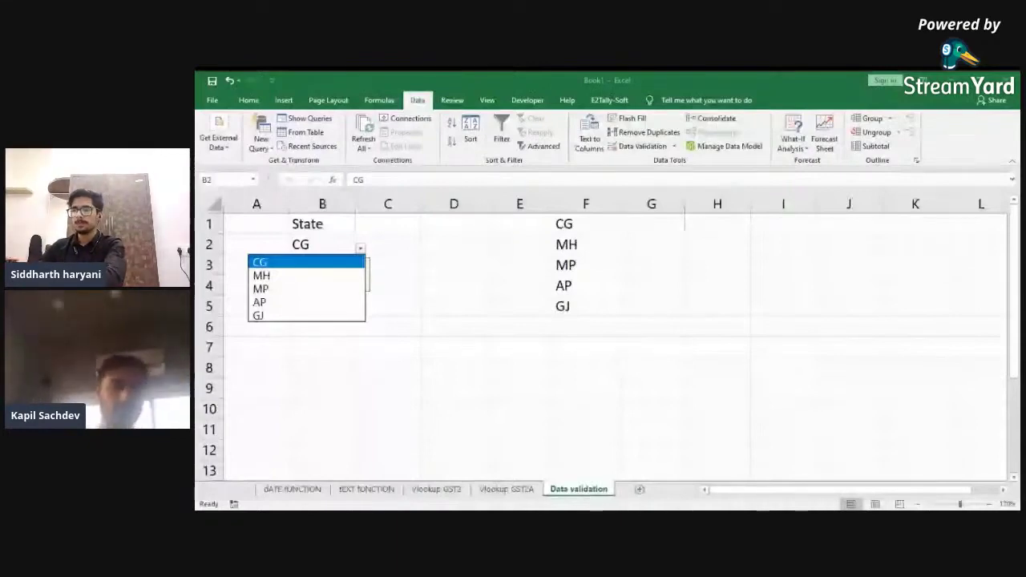
pyautogui.press('Escape')
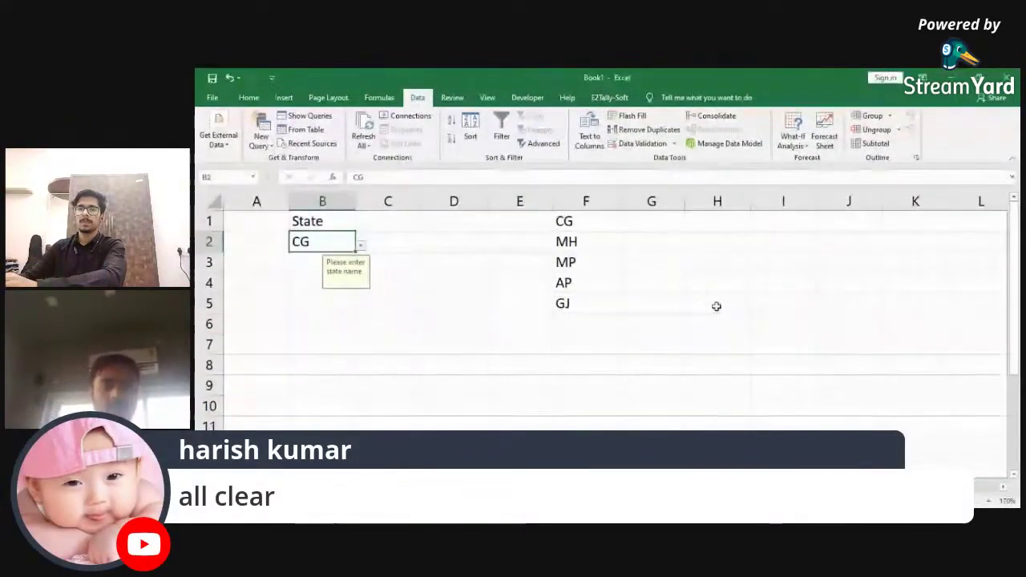
# Insert a blank column at column A, before the State table.
pyautogui.press('Down')
pyautogui.press('Up')
# Type the headers Name, DOB and Mobile No in A1:C1.
pyautogui.press('Up')
pyautogui.press('Right')
pyautogui.press('Left')
pyautogui.press('Right')
pyautogui.press('Home')
pyautogui.hotkey('ctrl', 'space')
pyautogui.hotkey('ctrl', 'shift', '+')
pyautogui.hotkey('ctrl', 'shift', '+')
pyautogui.hotkey('ctrl', 'shift', '+')
pyautogui.hotkey('ctrl', 'shift', '+')
pyautogui.press('Left')
pyautogui.write('Name')
pyautogui.press('Tab')
pyautogui.write('DOB')
pyautogui.press('Return')
pyautogui.press('Up')
pyautogui.press('Right')
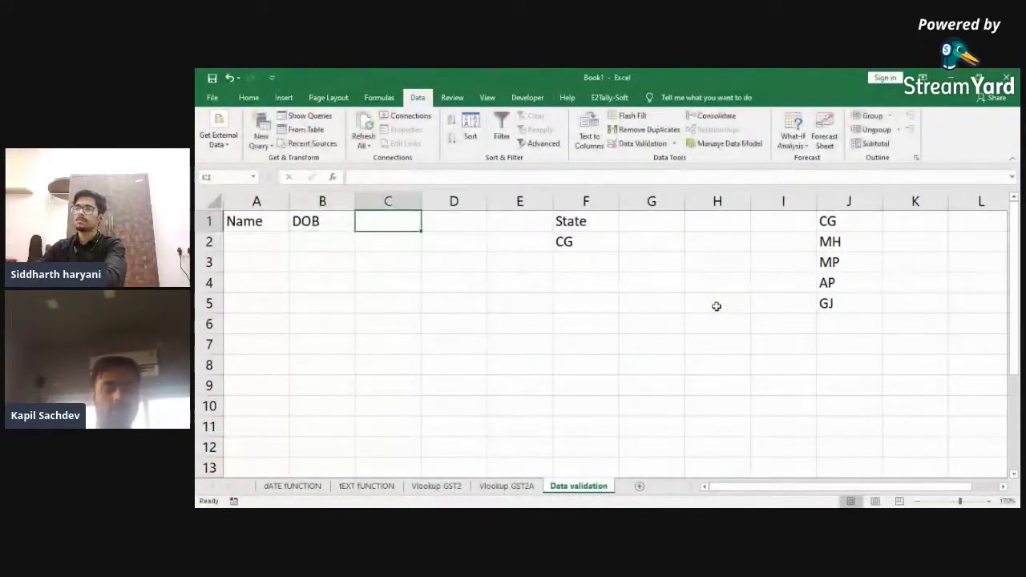
pyautogui.write('Mobile No')
pyautogui.press('Right')
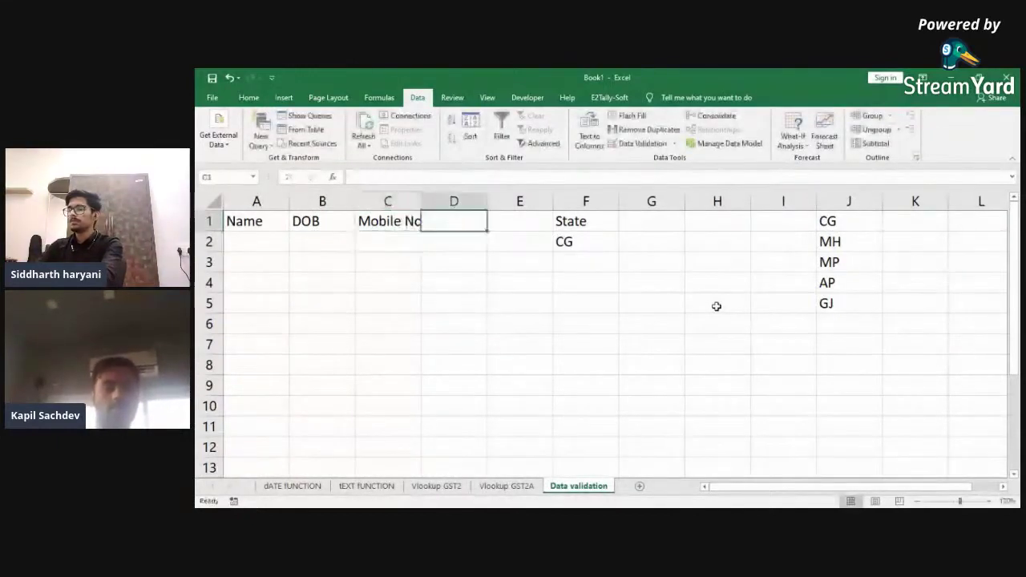
# Delete the extra empty column and AutoFit the widths of columns A–D.
pyautogui.hotkey('ctrl', 'space')
pyautogui.hotkey('ctrl', '-')
pyautogui.hotkey('ctrl', '-')
pyautogui.hotkey('ctrl', 'a')
pyautogui.hotkey('alt', 'h')
pyautogui.press('o')
pyautogui.press('i')
pyautogui.press('Right')
pyautogui.press('Right')
pyautogui.press('Right')
pyautogui.press('Right')
pyautogui.press('Left')
pyautogui.press('Left')
pyautogui.press('Left')
pyautogui.press('Left')
pyautogui.press('Down')
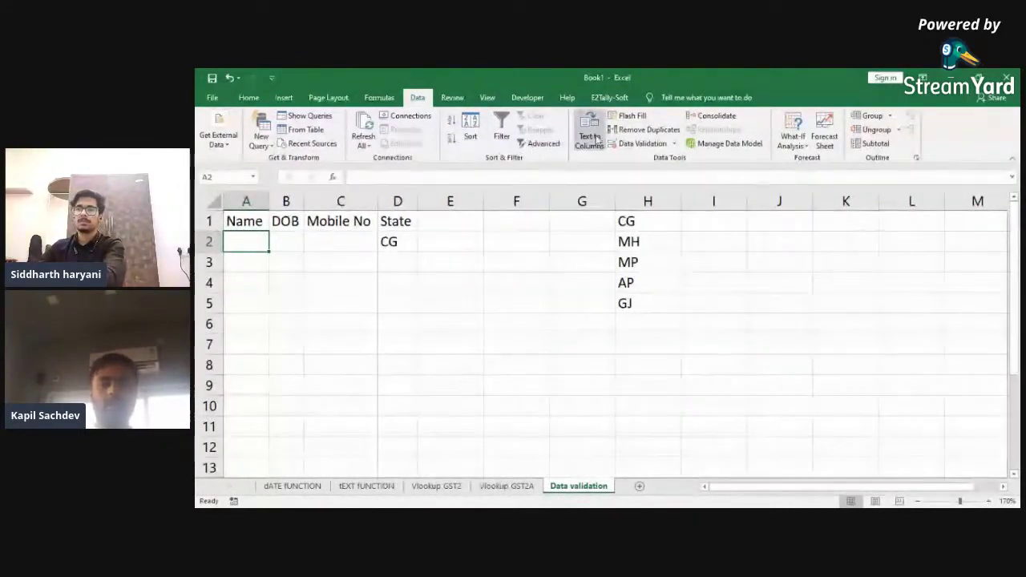
pyautogui.click(645, 144)
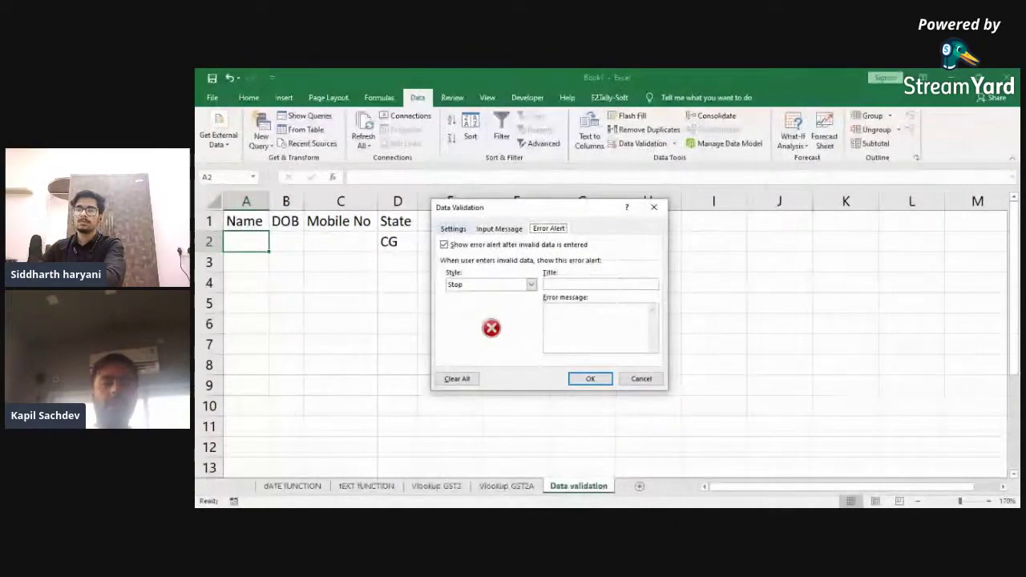
pyautogui.hotkey('ctrl', 'Tab')
pyautogui.hotkey('alt', 'Down')
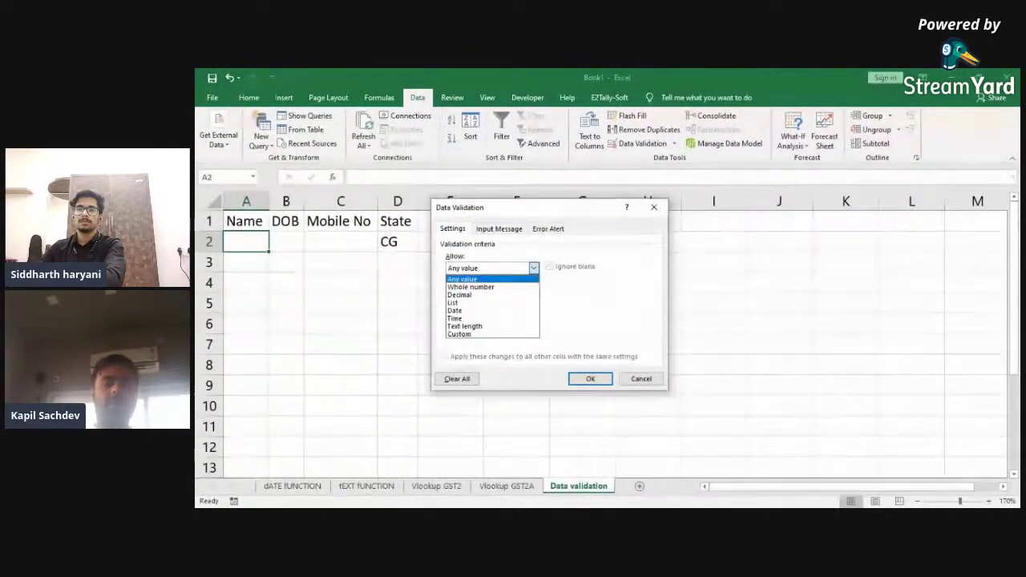
pyautogui.press('Down')
pyautogui.press('Down')
pyautogui.press('Down')
pyautogui.press('Down')
pyautogui.press('Down')
pyautogui.press('Down')
pyautogui.press('Return')
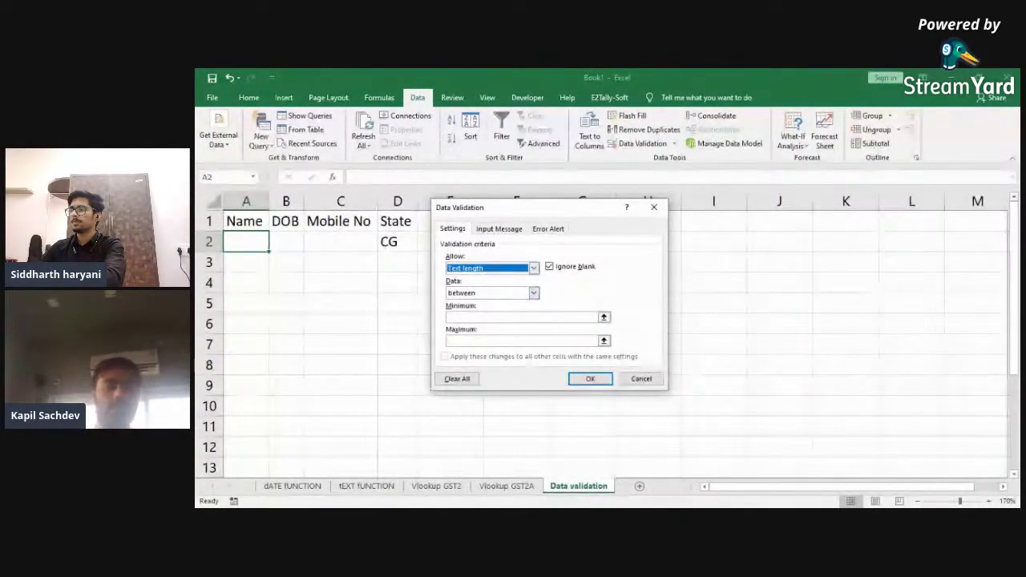
pyautogui.press('Escape')
pyautogui.press('Tab')
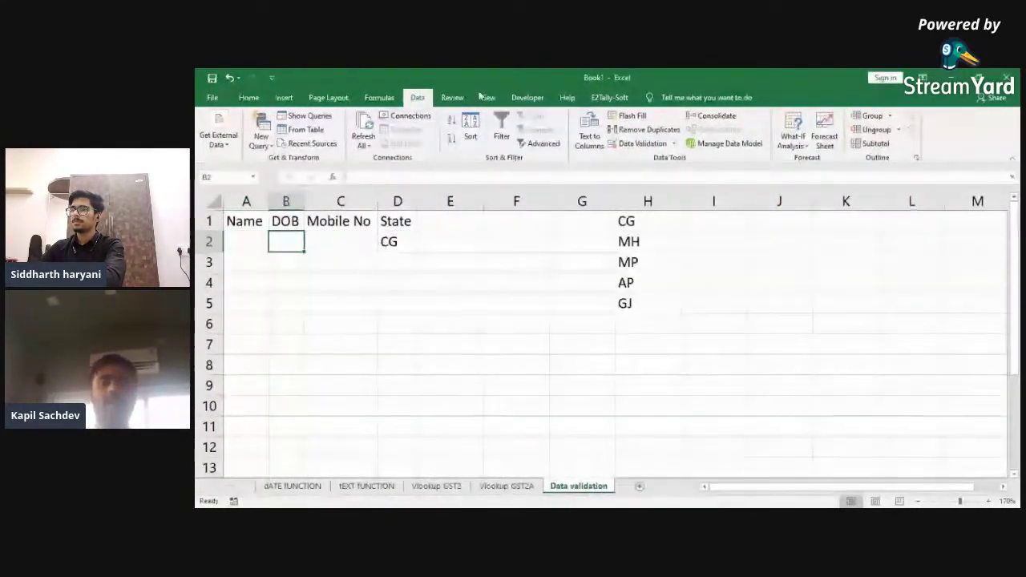
pyautogui.click(637, 143)
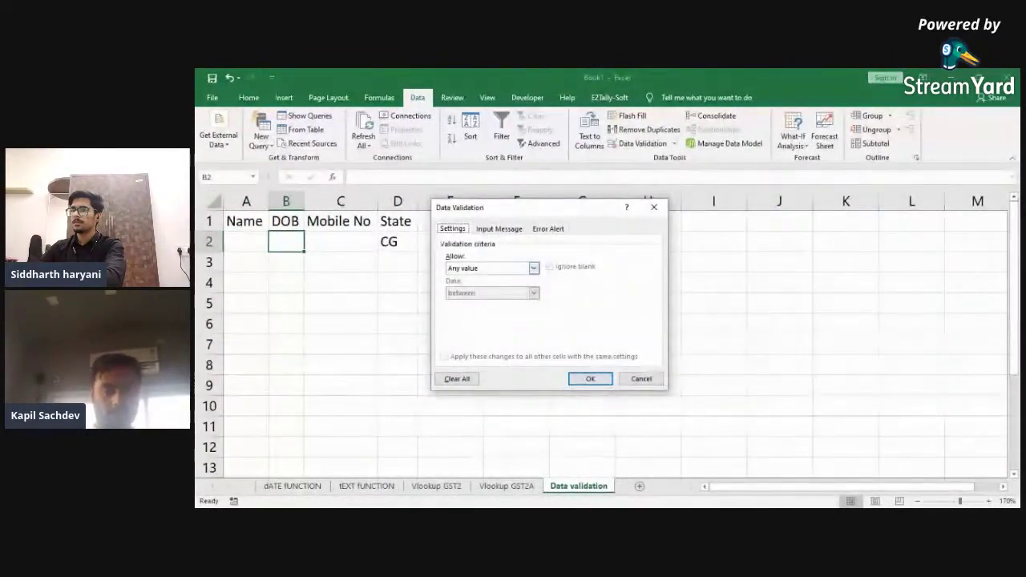
# Restrict B2 to dates greater than 01/01/1900.
pyautogui.click(533, 267)
pyautogui.click(481, 305)
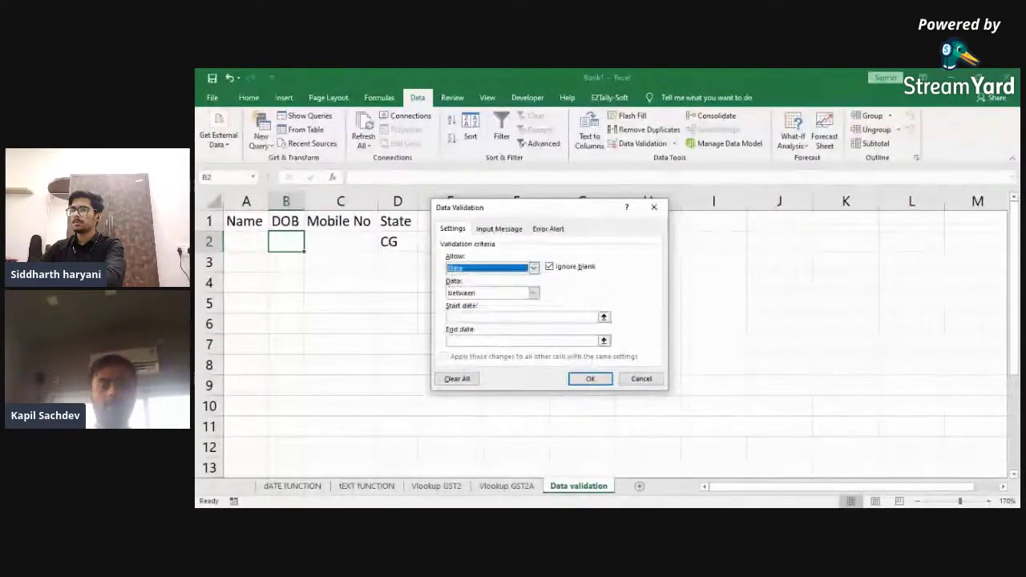
pyautogui.click(533, 292)
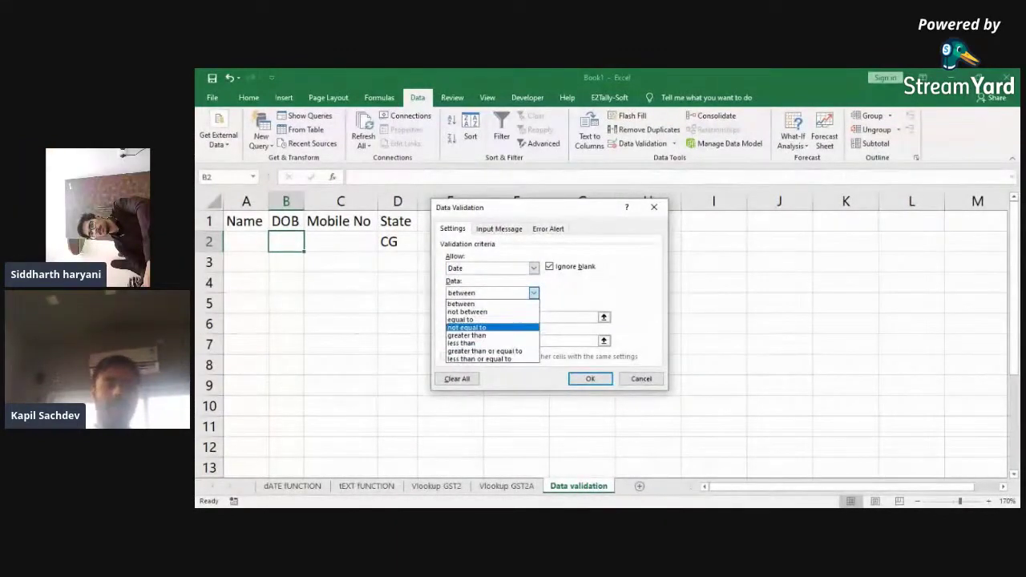
pyautogui.click(467, 312)
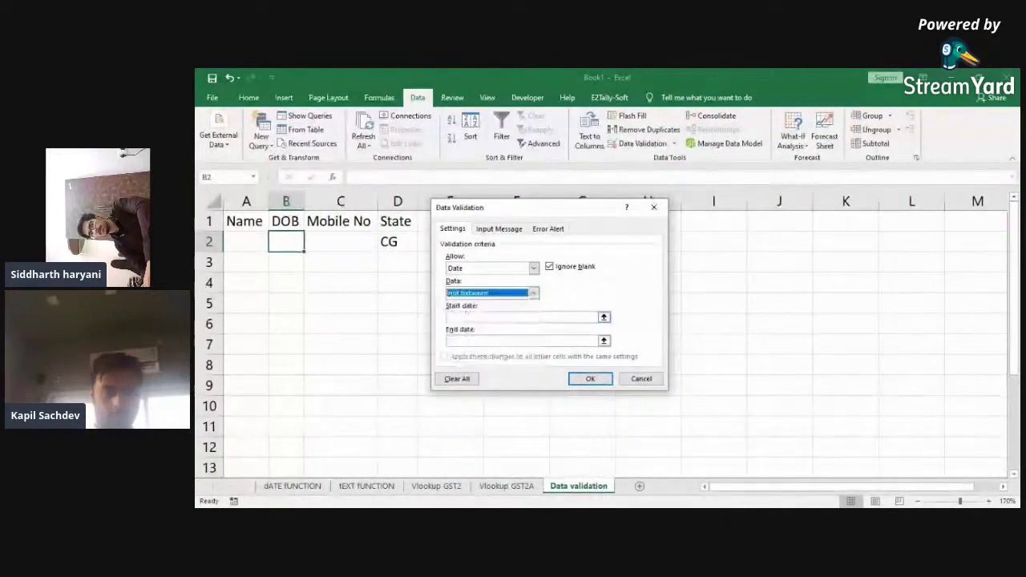
pyautogui.click(533, 292)
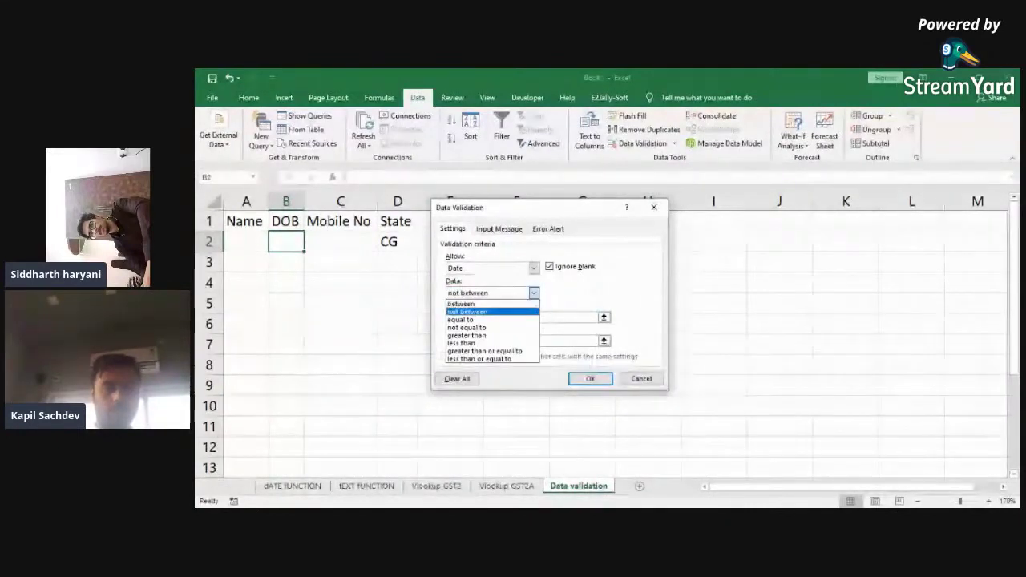
pyautogui.click(467, 335)
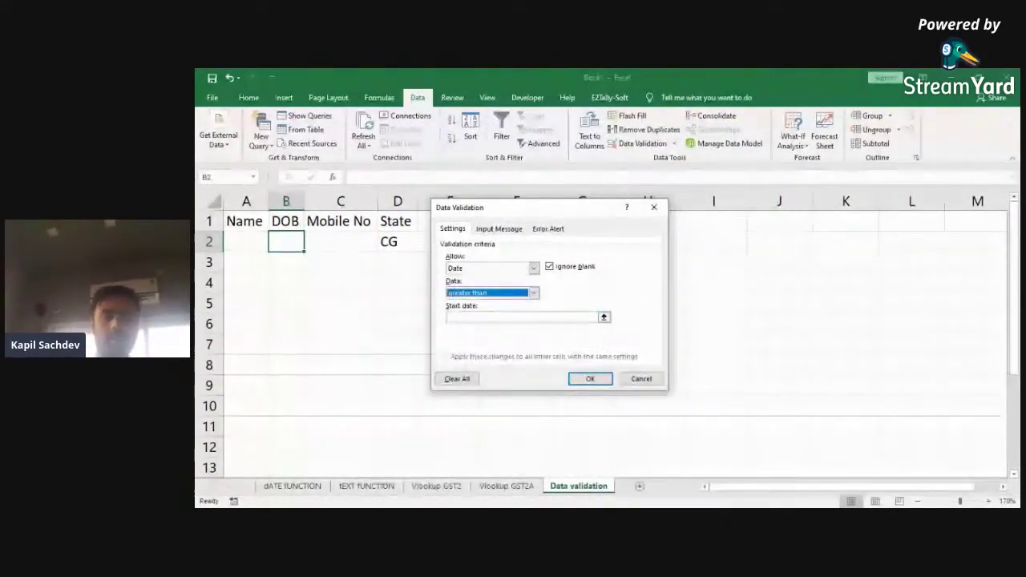
pyautogui.write('1/')
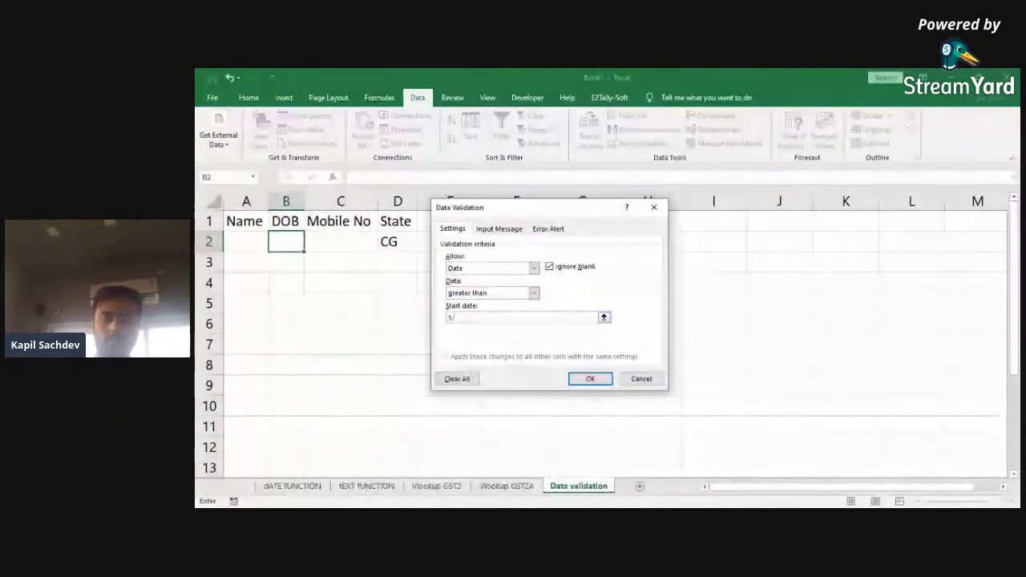
pyautogui.write('01/01/1900')
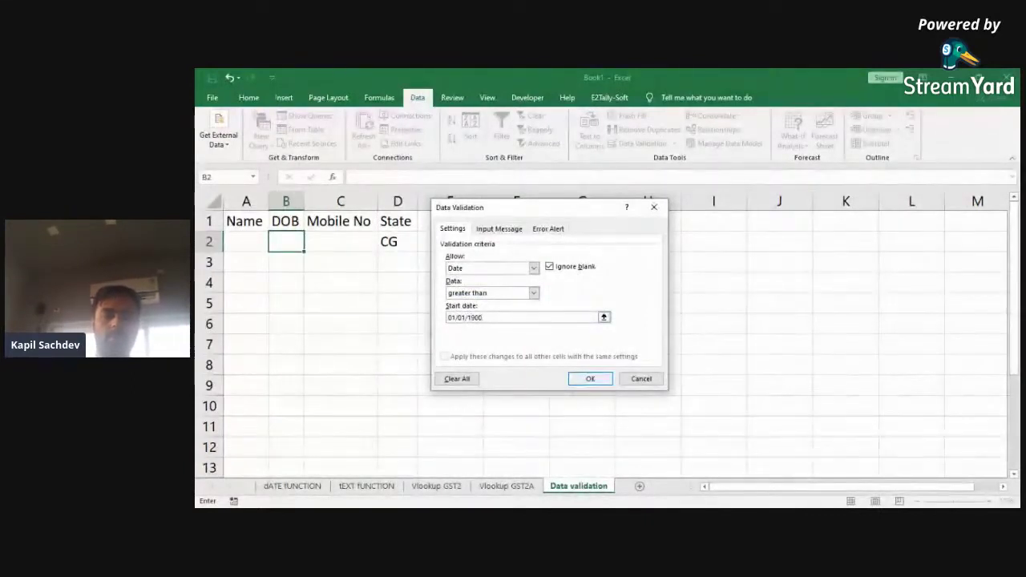
pyautogui.click(597, 379)
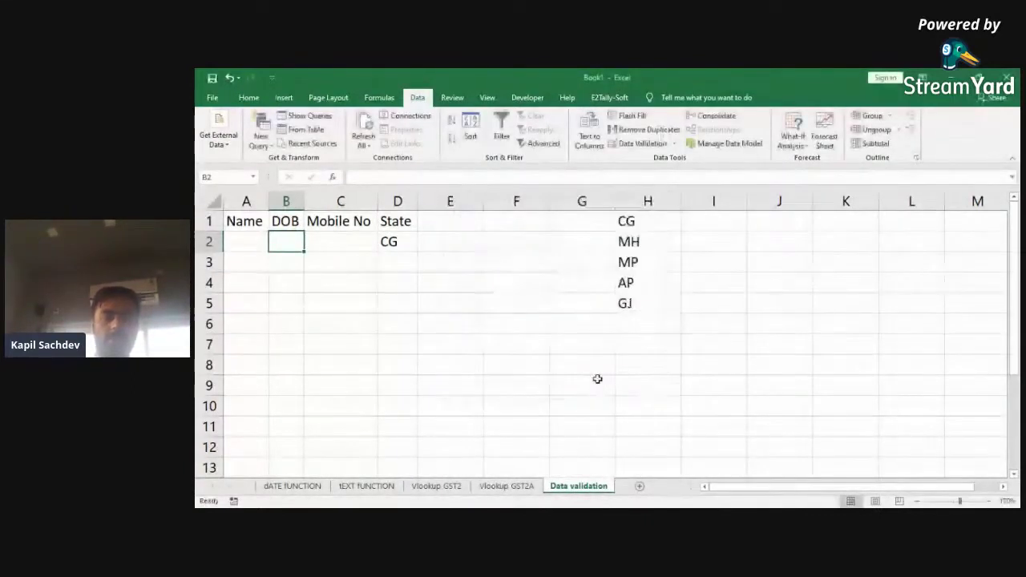
# Enter the date 23-05-2020 in B2 and check its validation settings.
pyautogui.write('23-05-2020')
pyautogui.hotkey('ctrl', 'Return')
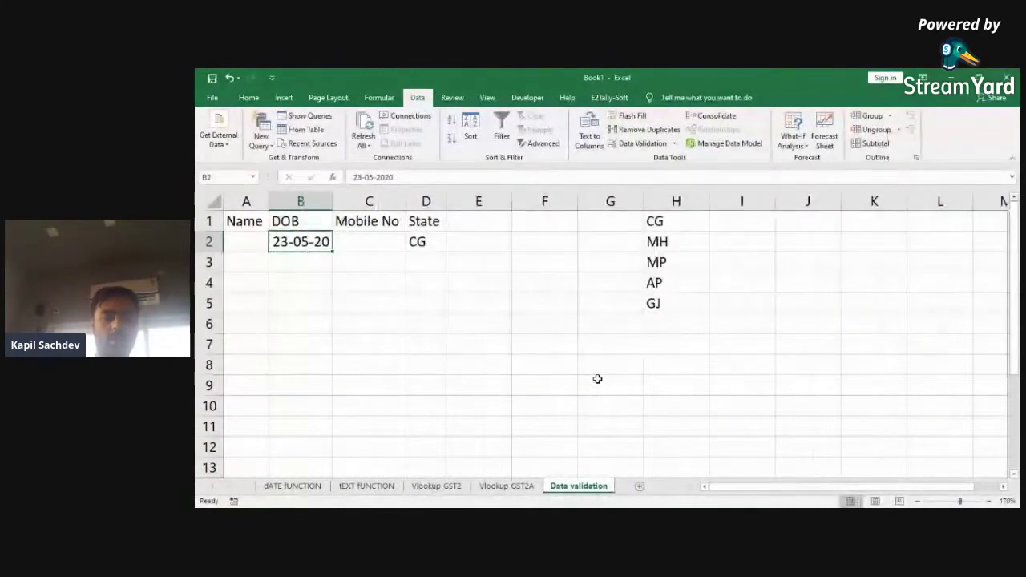
pyautogui.press('alt')
pyautogui.press('v')
pyautogui.press('v')
pyautogui.press('Escape')
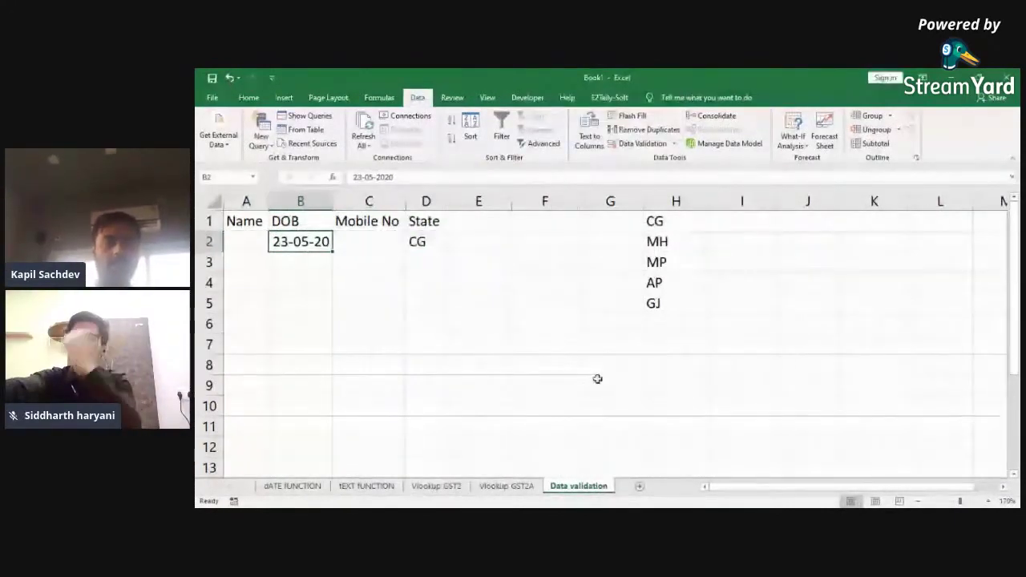
# Confirm B2 rejects the text 'dkc', then move to C2 under Mobile No.
pyautogui.write('dkc')
pyautogui.press('Return')
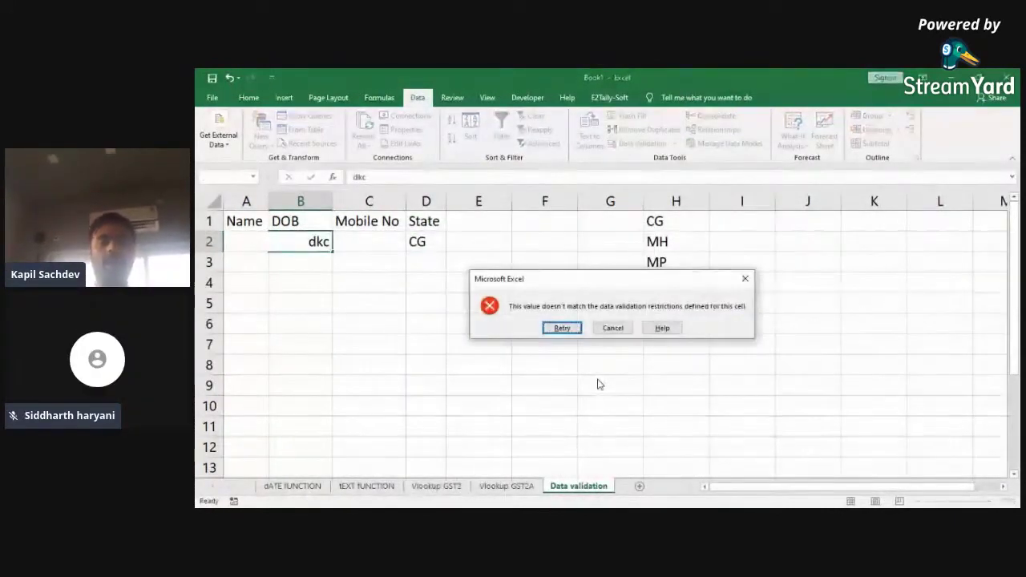
pyautogui.press('Escape')
pyautogui.press('Right')
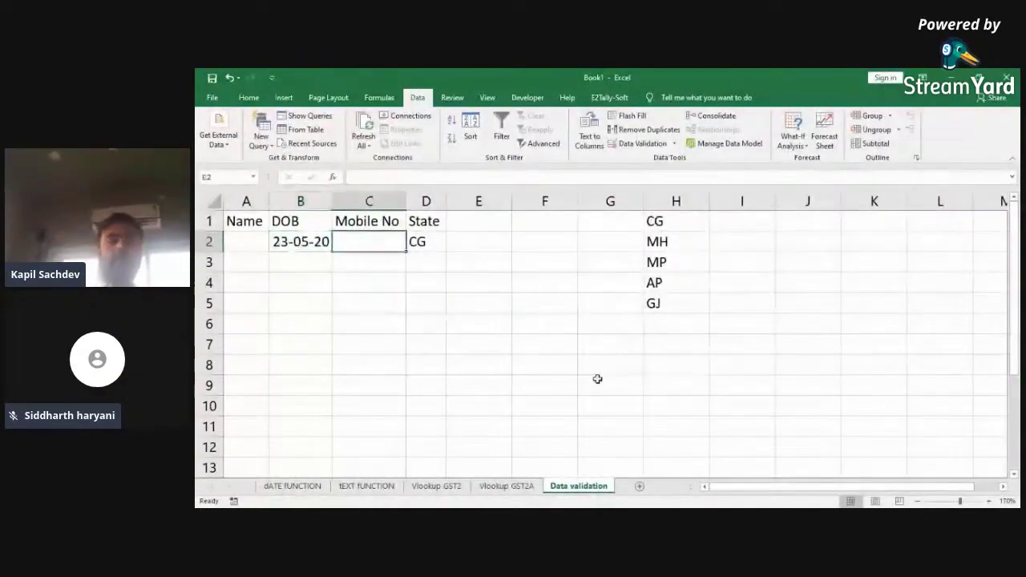
pyautogui.press('Right')
pyautogui.press('Left')
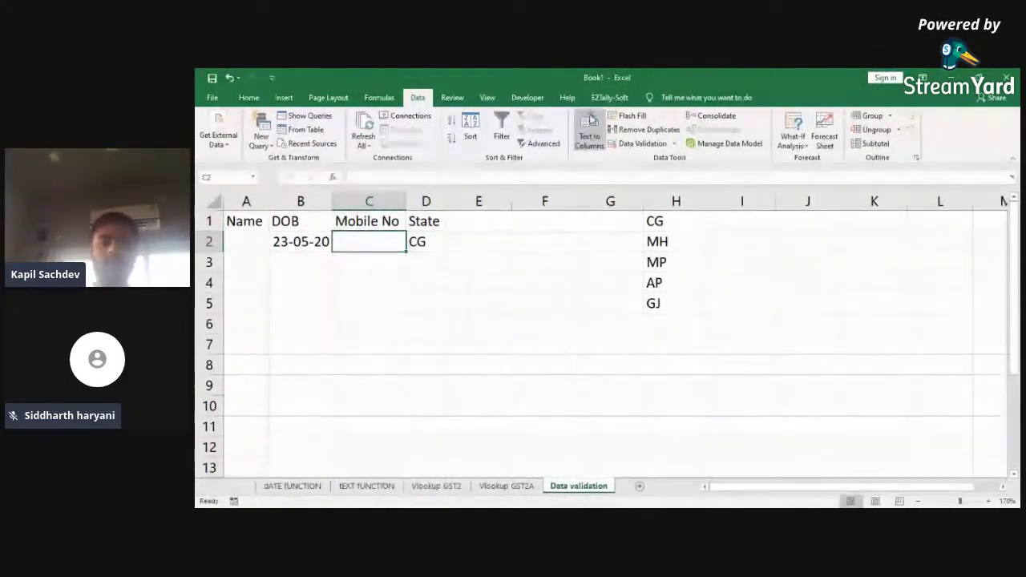
pyautogui.click(642, 142)
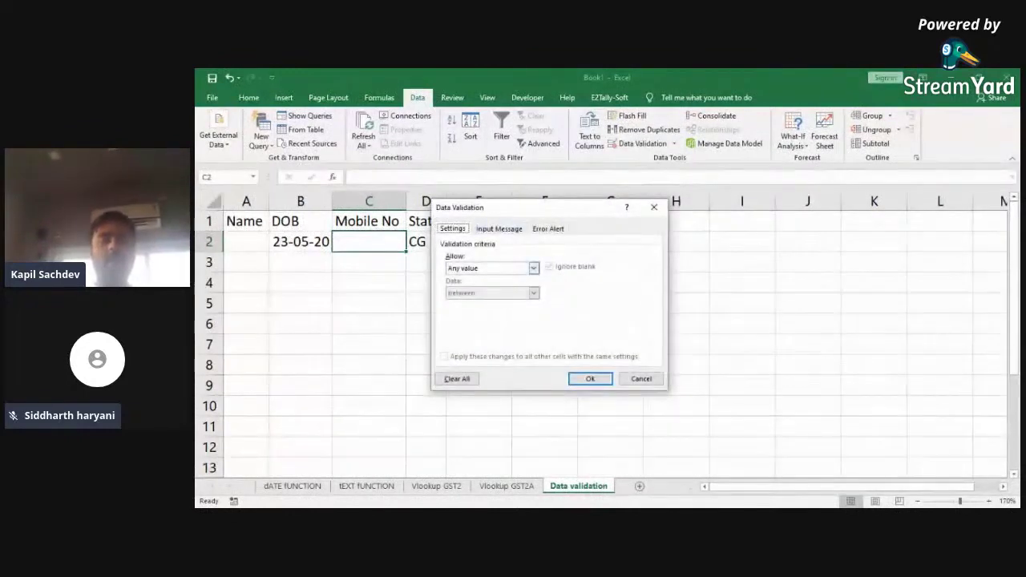
pyautogui.click(533, 268)
pyautogui.click(470, 286)
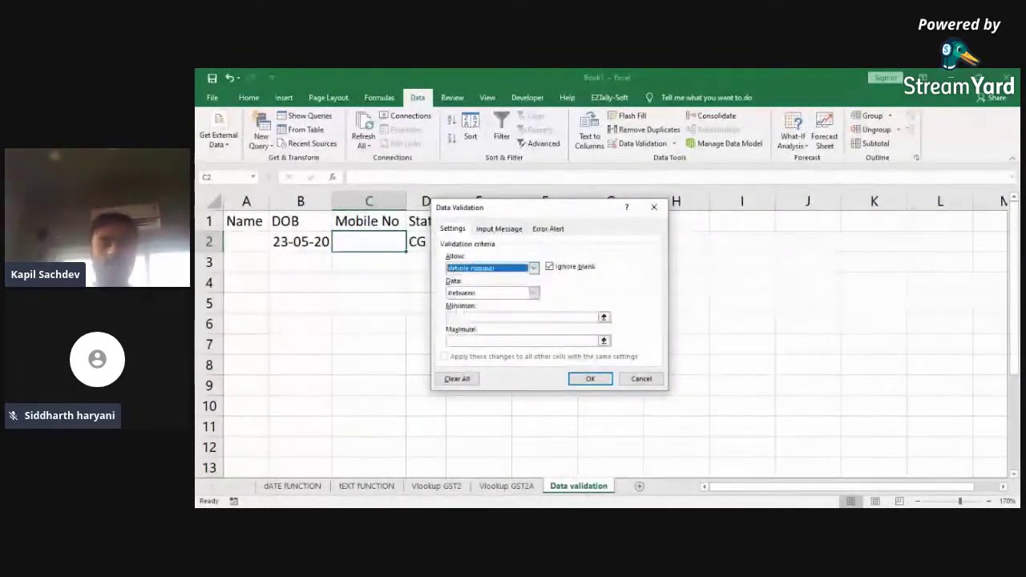
pyautogui.click(533, 293)
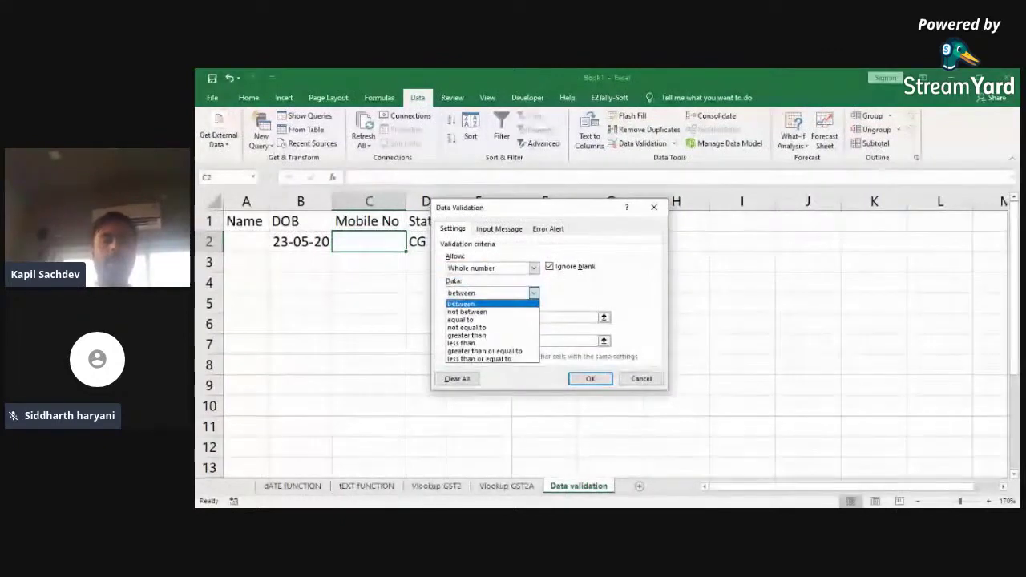
pyautogui.click(461, 303)
pyautogui.click(521, 317)
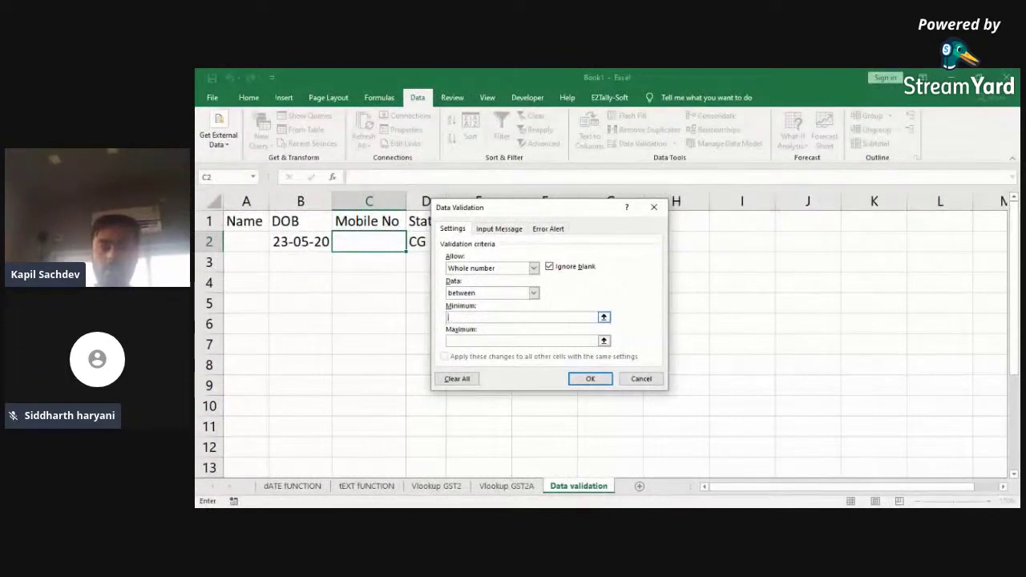
pyautogui.write('60')
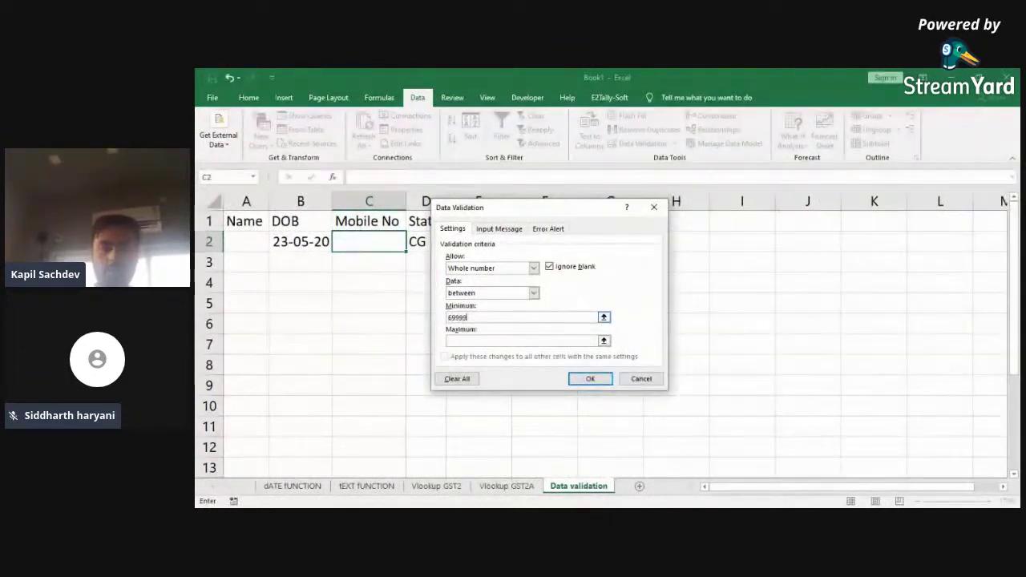
pyautogui.write('99999')
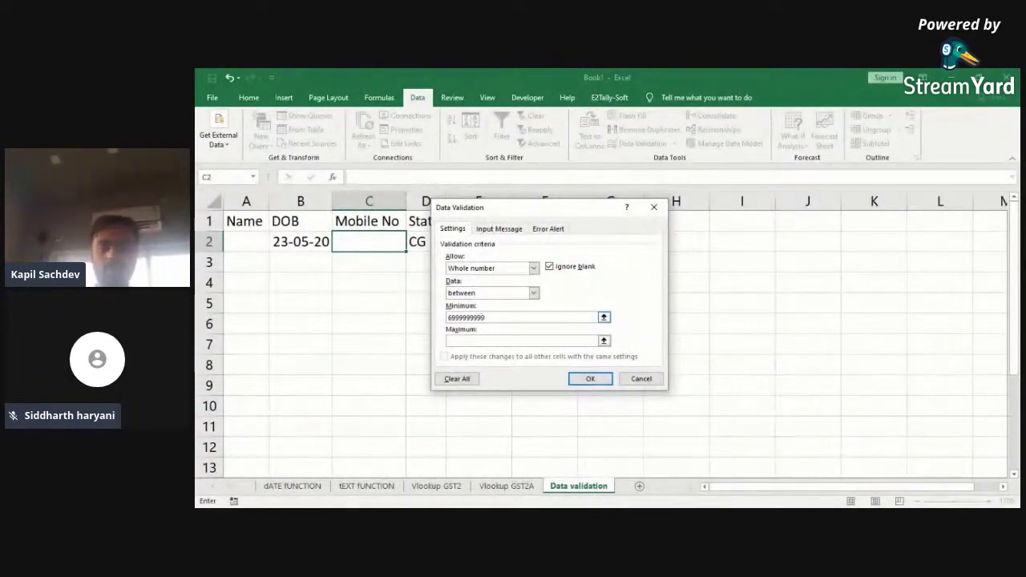
pyautogui.click(521, 341)
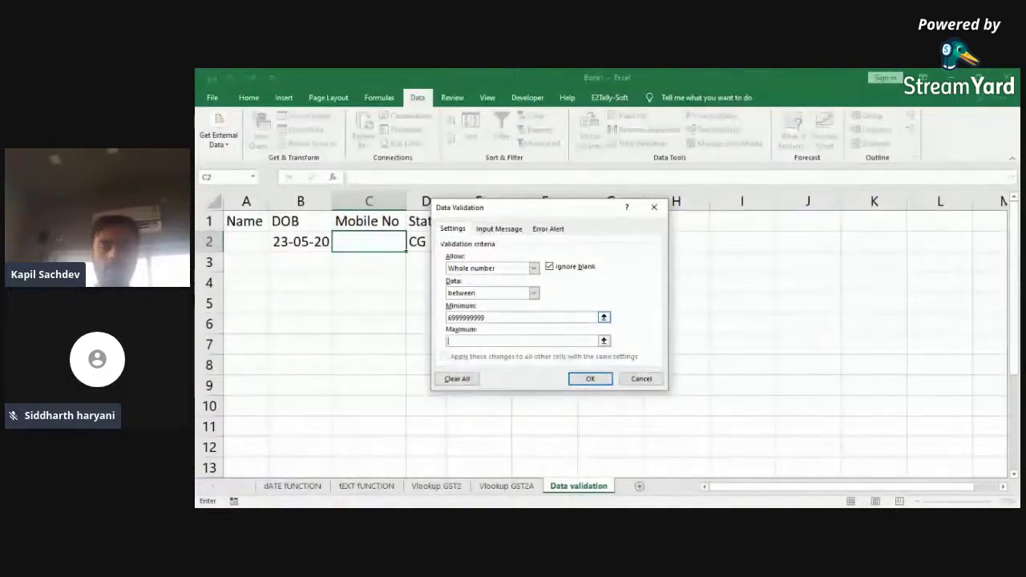
pyautogui.write('9999999999')
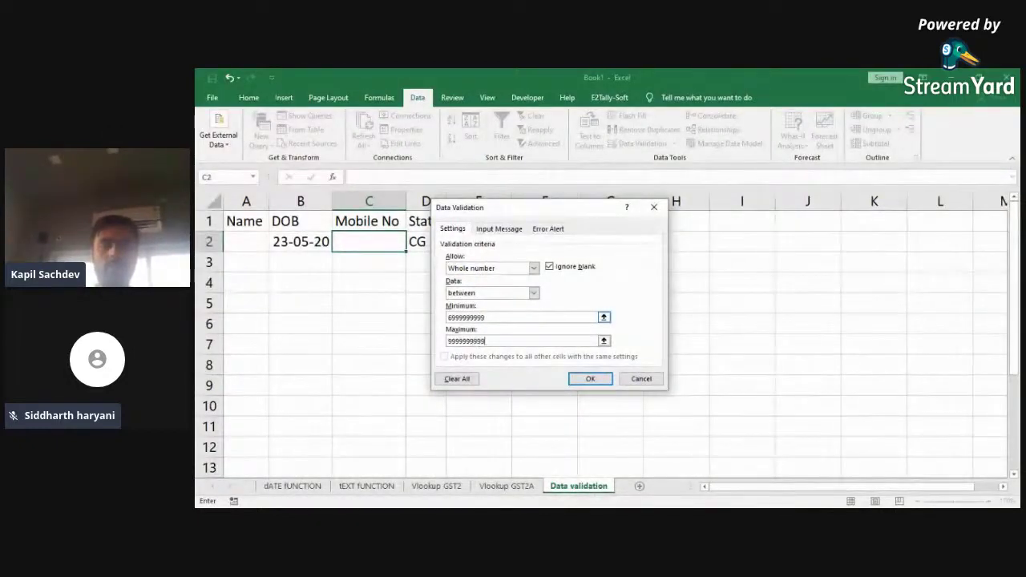
pyautogui.press('Return')
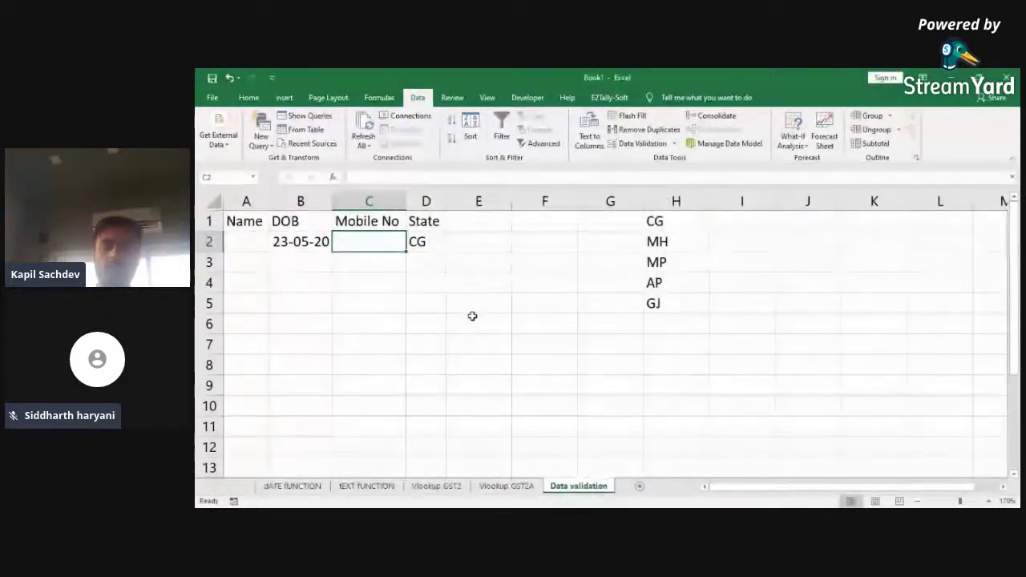
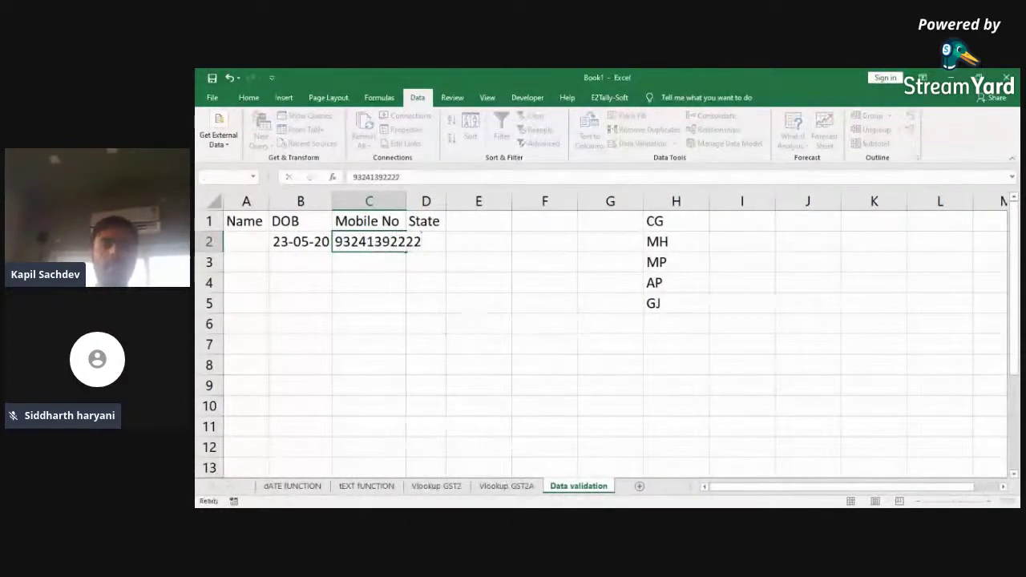
# Test C2's rule with out-of-range numbers and the text 'kasa', cancelling the errors.
pyautogui.press('Return')
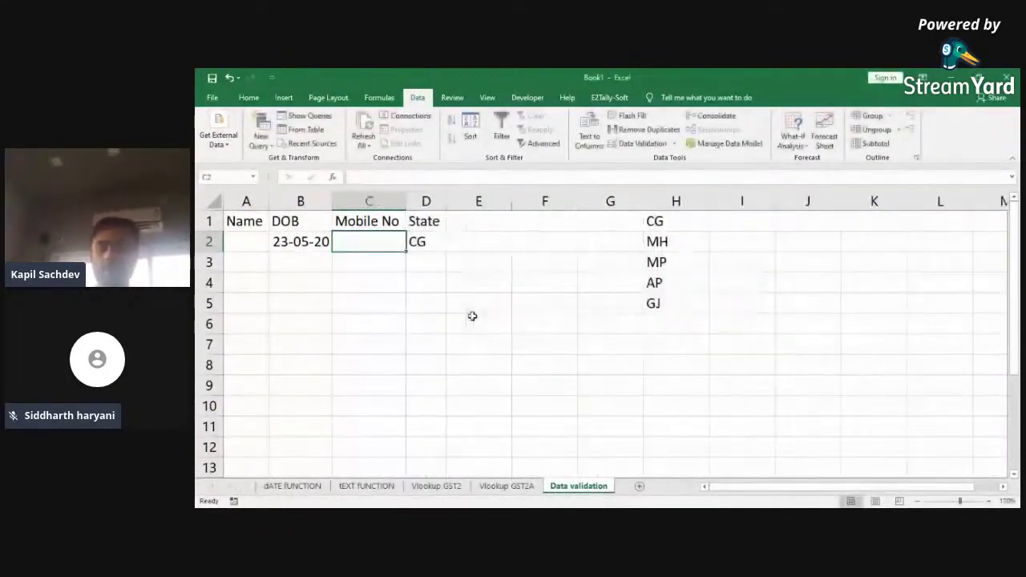
pyautogui.press('Return')
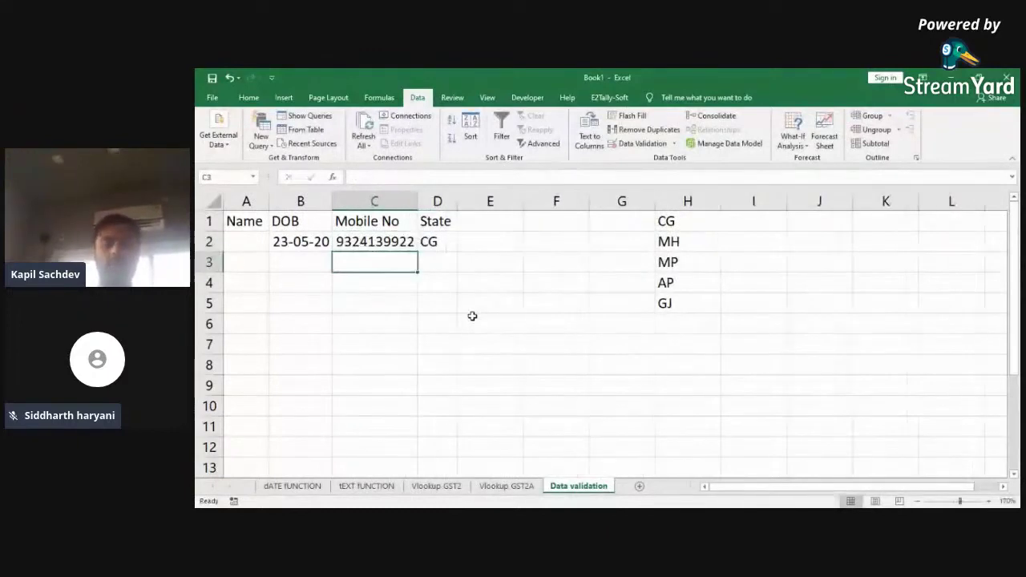
pyautogui.press('Up')
pyautogui.write('kasa')
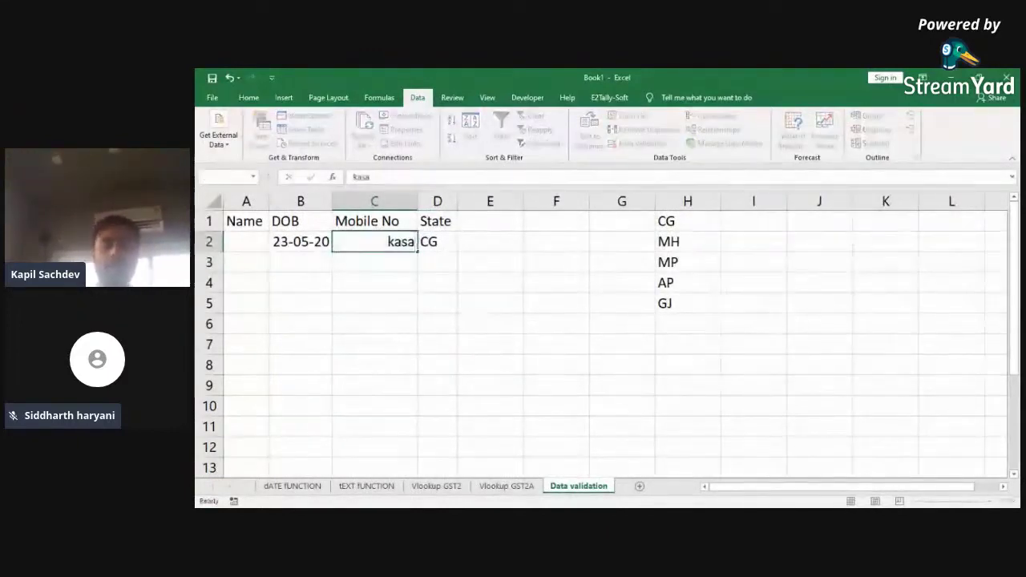
pyautogui.press('Return')
pyautogui.press('Escape')
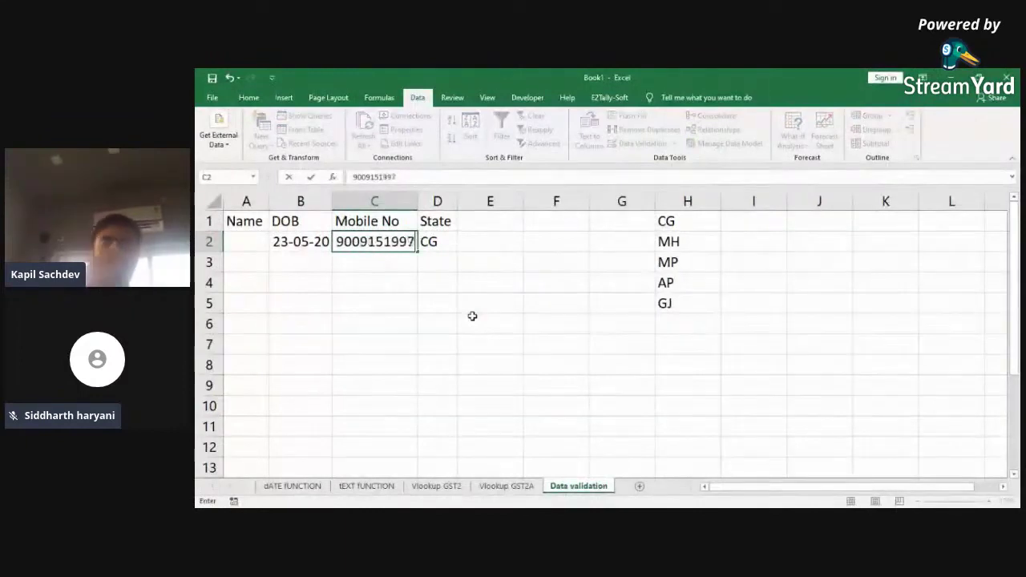
# Enter a valid ten-digit mobile number in C2 and move to A2.
pyautogui.press('Return')
pyautogui.press('Up')
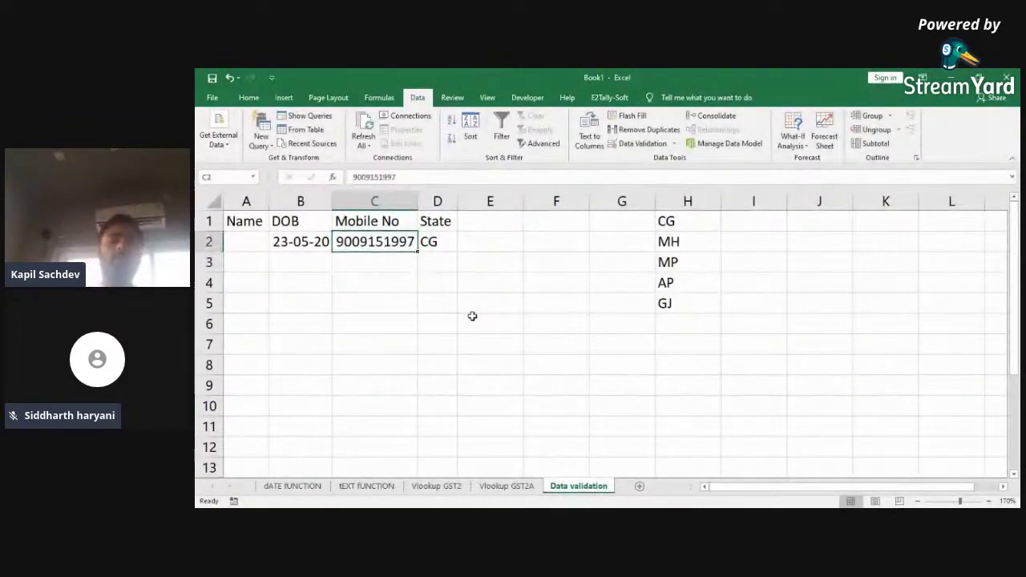
pyautogui.press('Left')
pyautogui.press('Left')
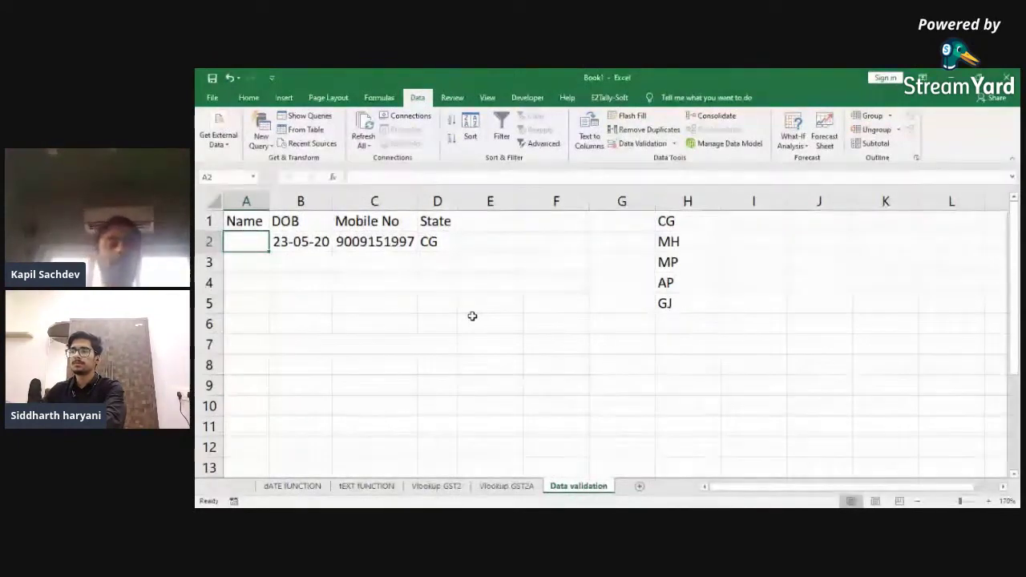
# Select the A1:H5 data block, then enter a person's name in A2.
pyautogui.press('Up')
pyautogui.press('Right')
pyautogui.press('Left')
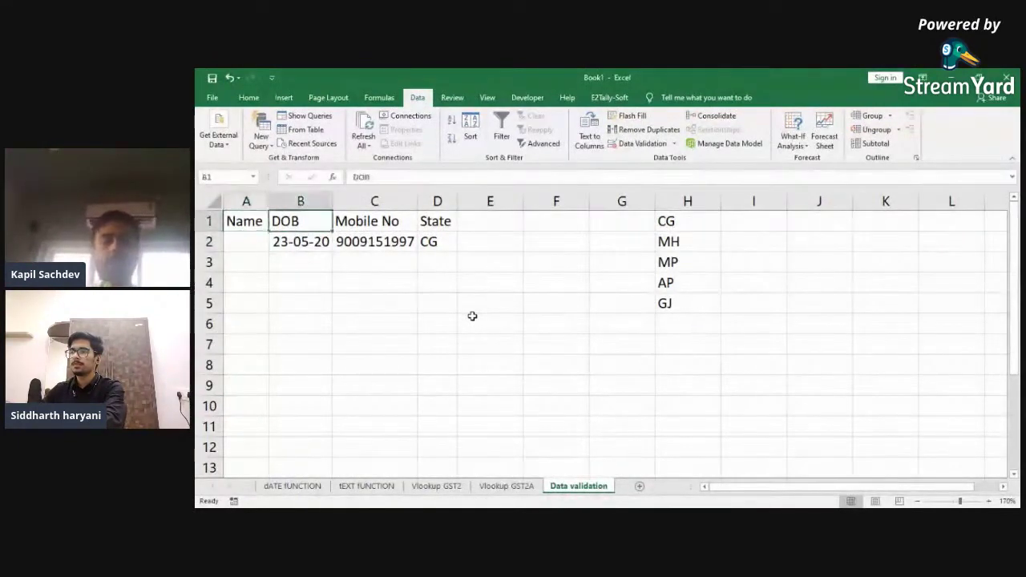
pyautogui.hotkey('shift', 'Right')
pyautogui.hotkey('shift', 'Down')
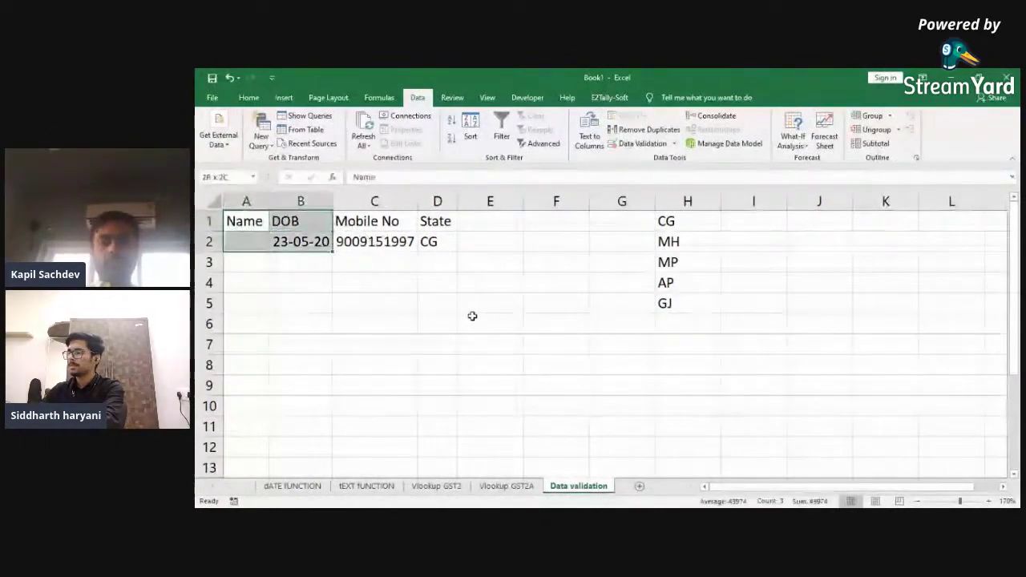
pyautogui.hotkey('shift', 'Right')
pyautogui.hotkey('shift', 'Right')
pyautogui.hotkey('shift', 'Right')
pyautogui.hotkey('shift', 'Right')
pyautogui.hotkey('shift', 'Right')
pyautogui.hotkey('shift', 'Right')
pyautogui.hotkey('shift', 'Left')
pyautogui.hotkey('shift', 'Down')
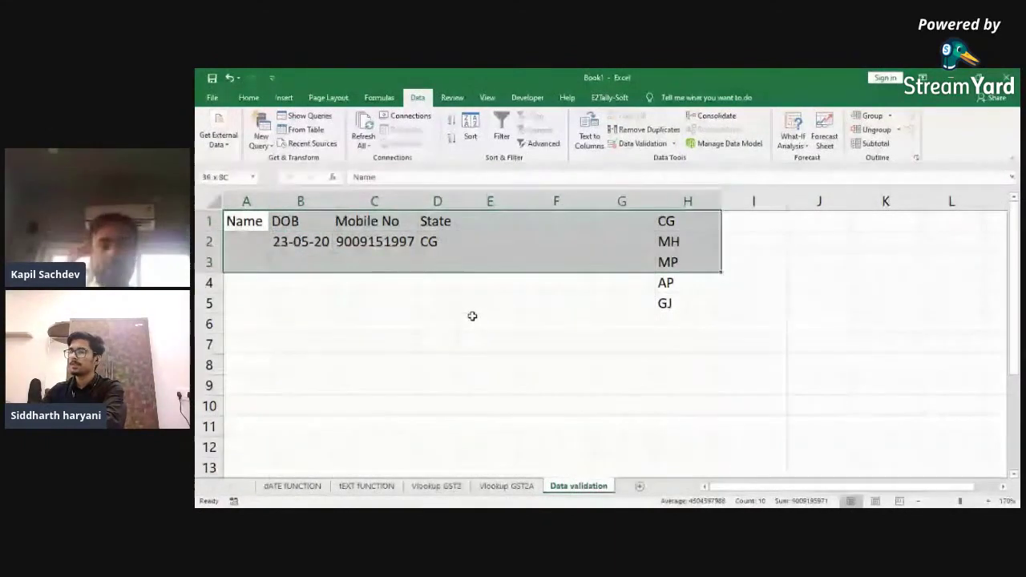
pyautogui.hotkey('shift', 'Down')
pyautogui.hotkey('shift', 'Down')
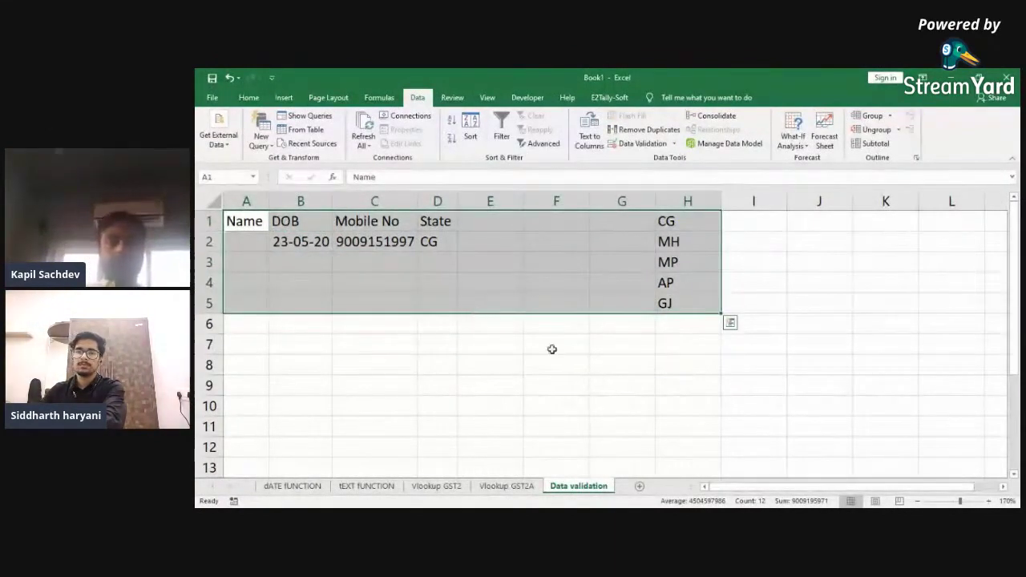
pyautogui.press('Down')
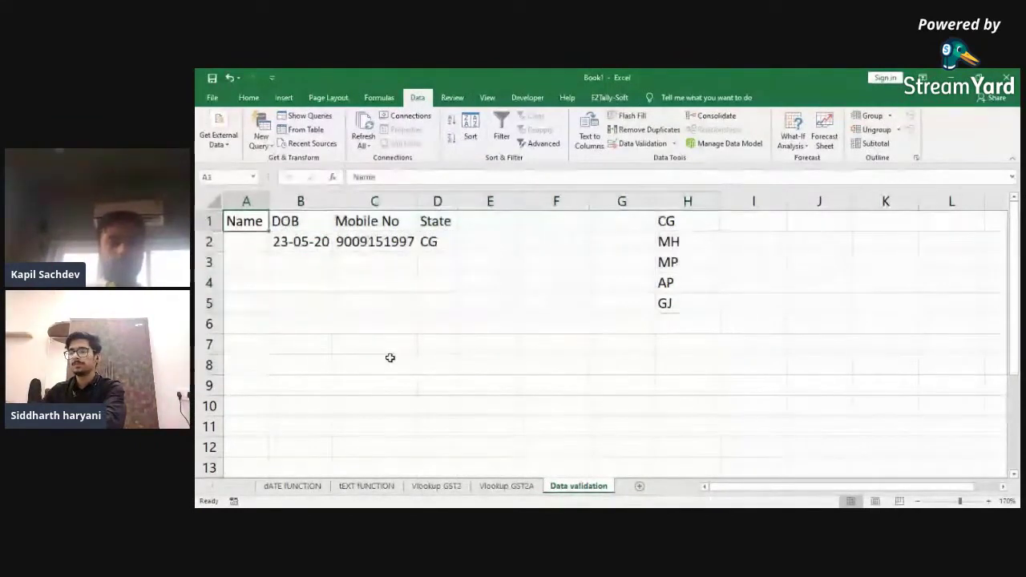
pyautogui.write('apil')
pyautogui.press('Return')
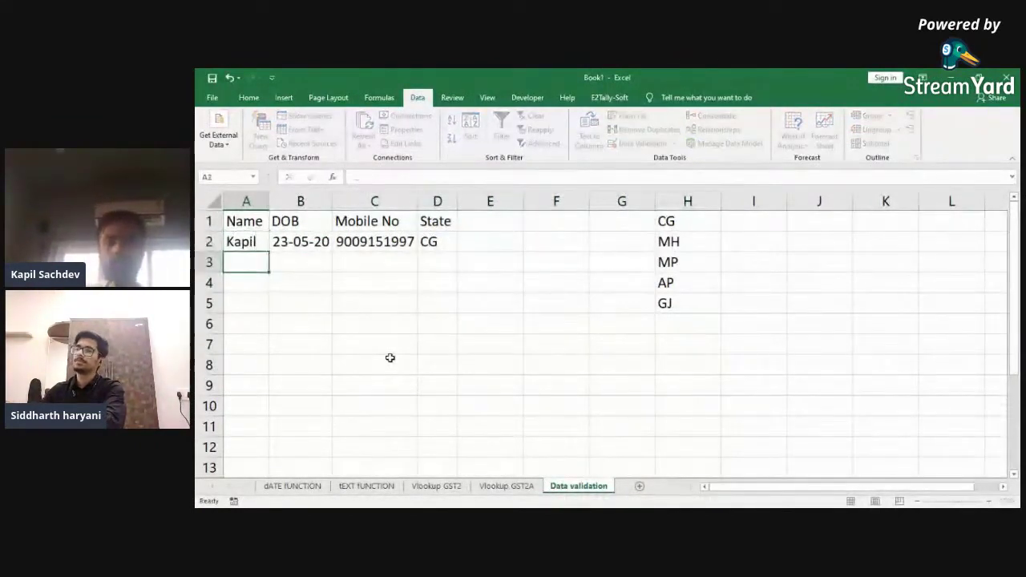
# Enter DOB 14/08/1985 in B2 and add a new blank Sheet6.
pyautogui.press('Up')
pyautogui.press('Right')
pyautogui.write('1')
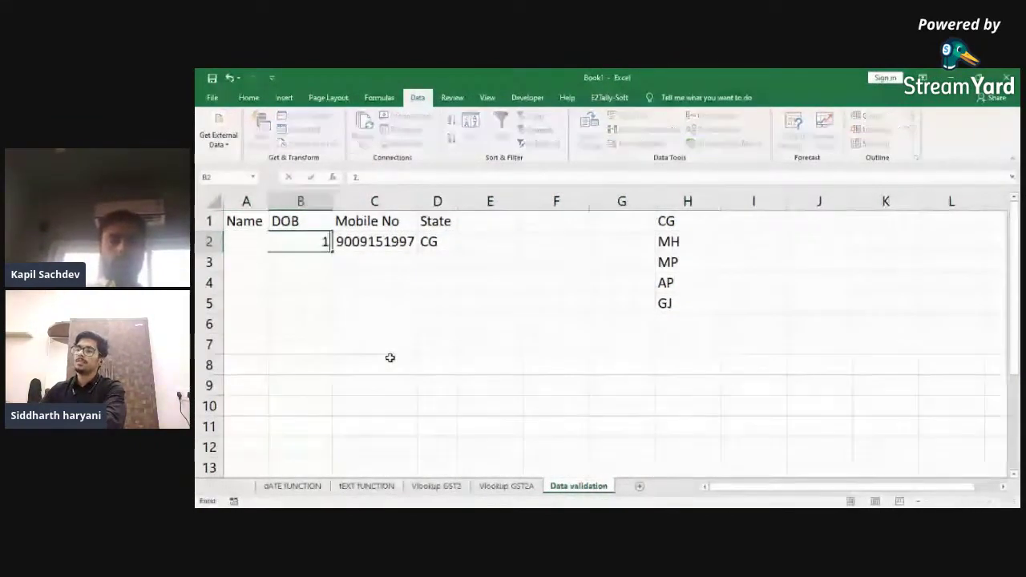
pyautogui.write('4//198')
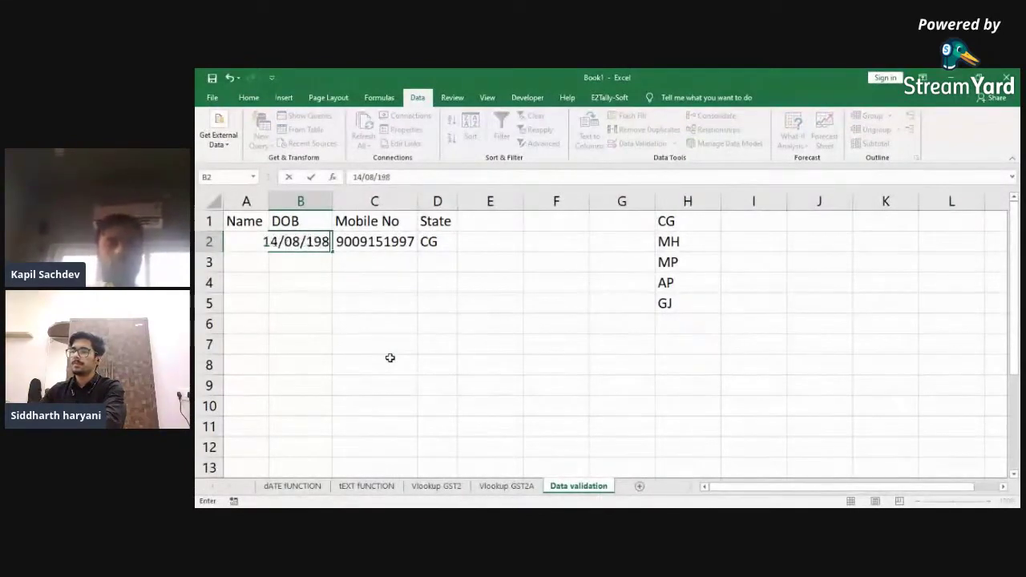
pyautogui.write('5')
pyautogui.press('Return')
pyautogui.press('Up')
pyautogui.press('Up')
pyautogui.hotkey('ctrl', 'space')
pyautogui.hotkey('alt', 'd')
pyautogui.press('Escape')
pyautogui.press('Right')
pyautogui.press('Right')
pyautogui.press('Right')
pyautogui.press('Left')
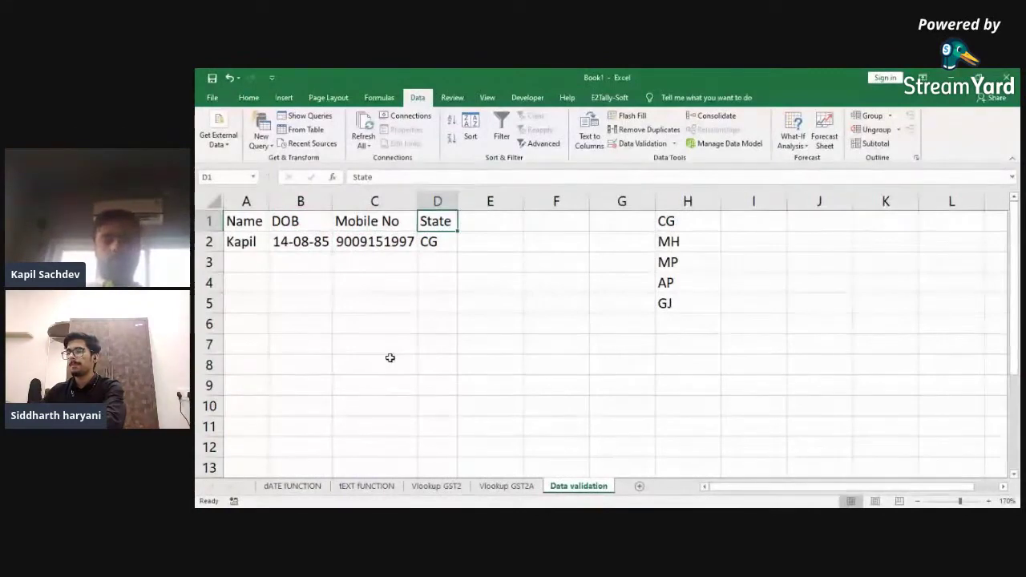
pyautogui.click(638, 485)
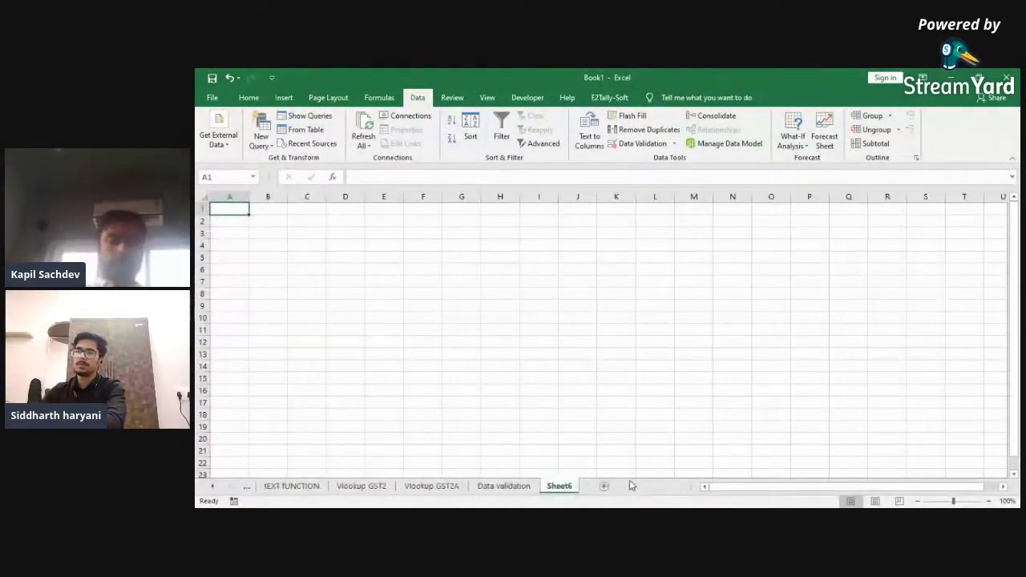
# Type Iphone 6 in cell A1.
pyautogui.press('Right')
pyautogui.press('Right')
pyautogui.press('Right')
pyautogui.hotkey('ctrl', 'Home')
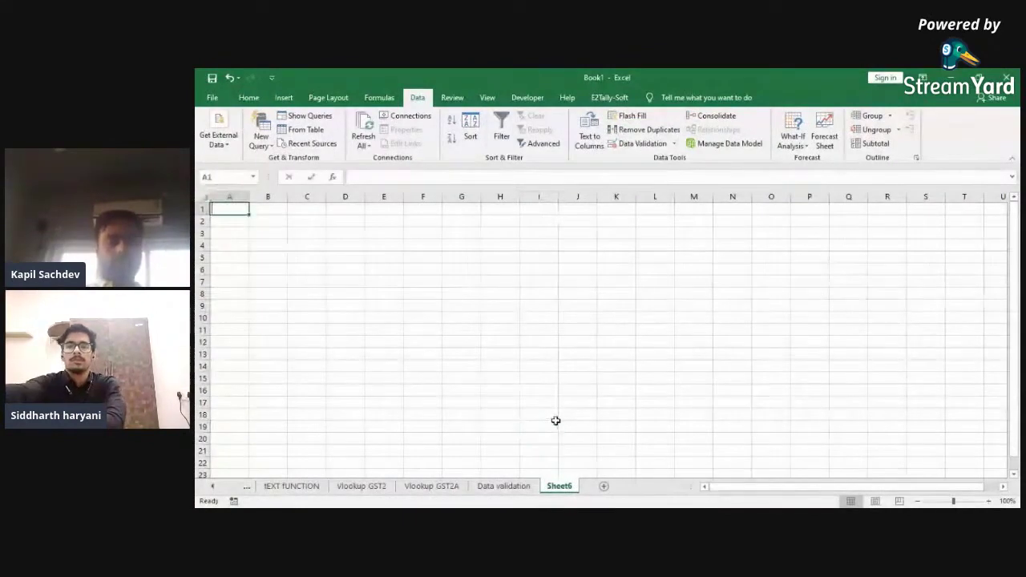
pyautogui.write('Ip')
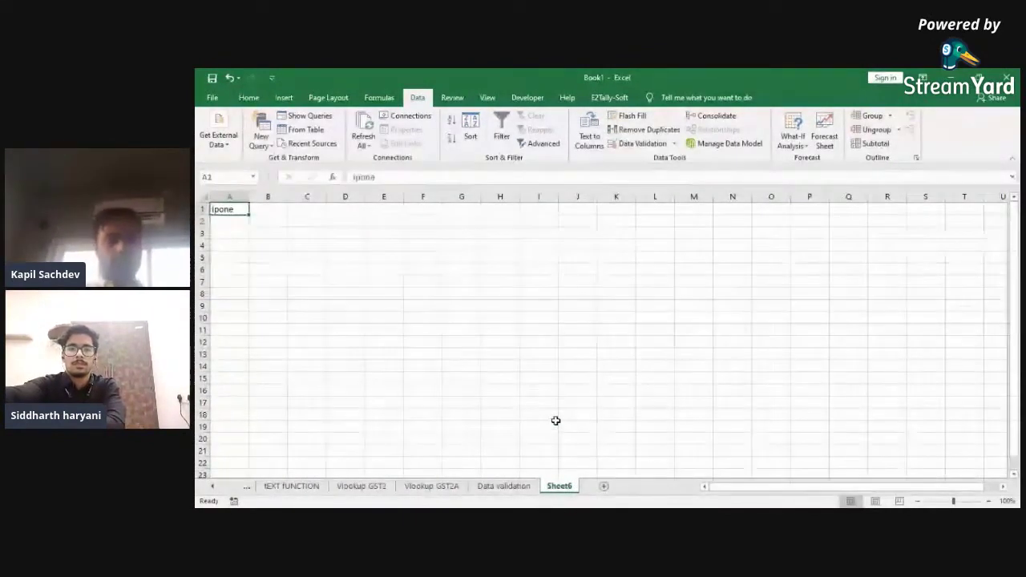
pyautogui.press('F2')
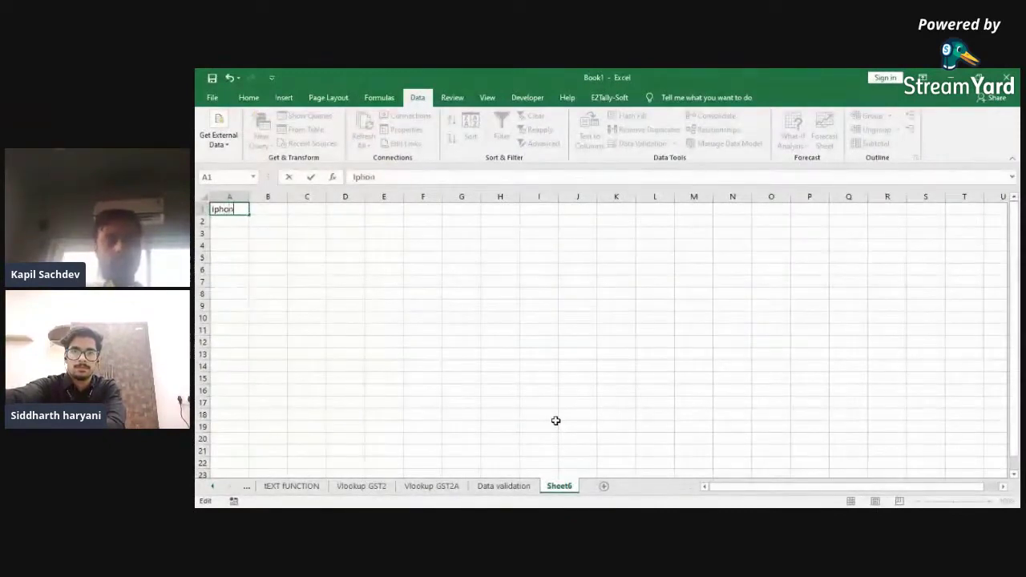
pyautogui.write('ne')
pyautogui.press('Return')
pyautogui.write('iphone')
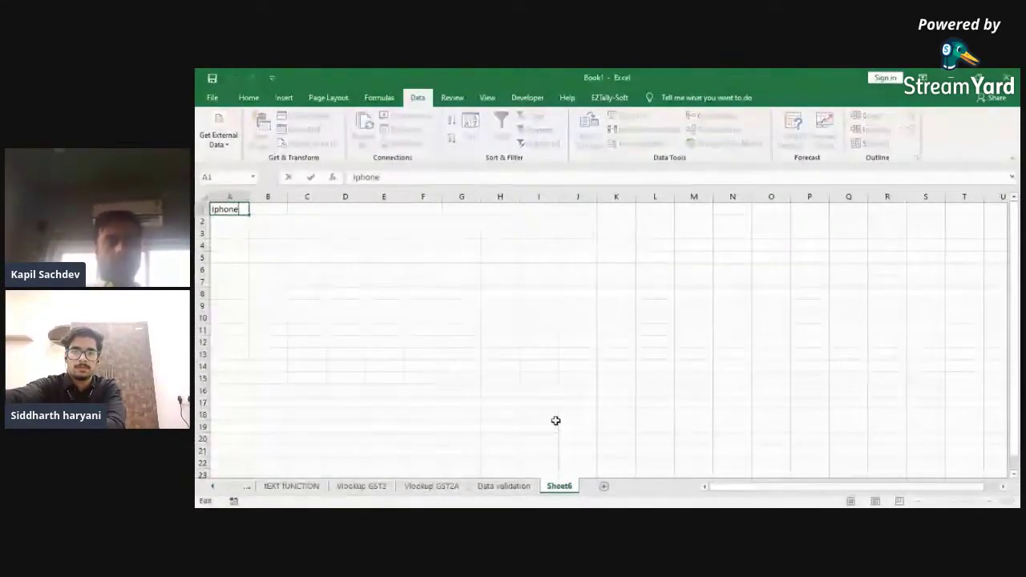
pyautogui.write(' 6')
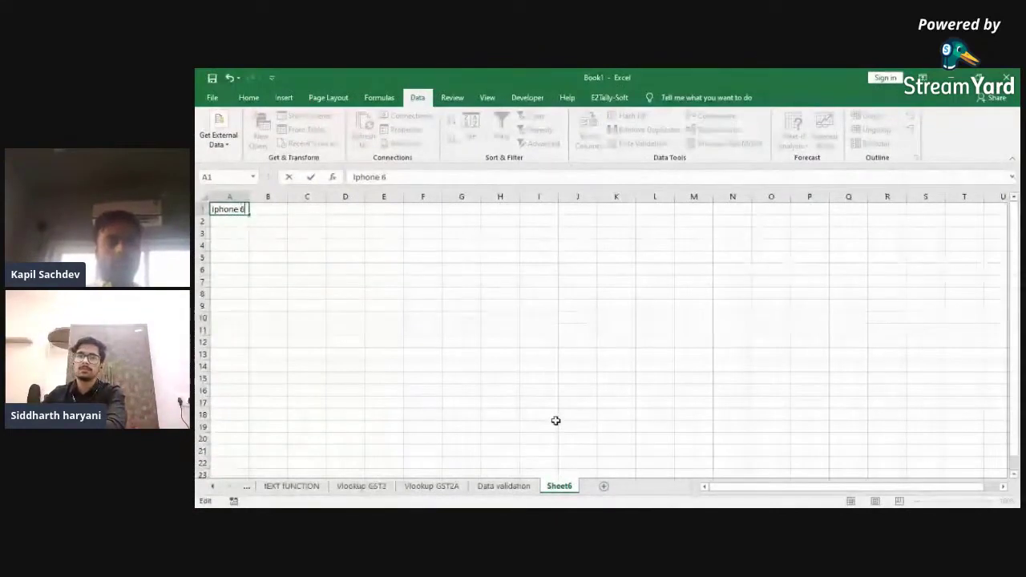
pyautogui.press('Return')
# Enter Iphone xr in cell B1.
pyautogui.hotkey('ctrl', 'c')
pyautogui.write('Iphone x')
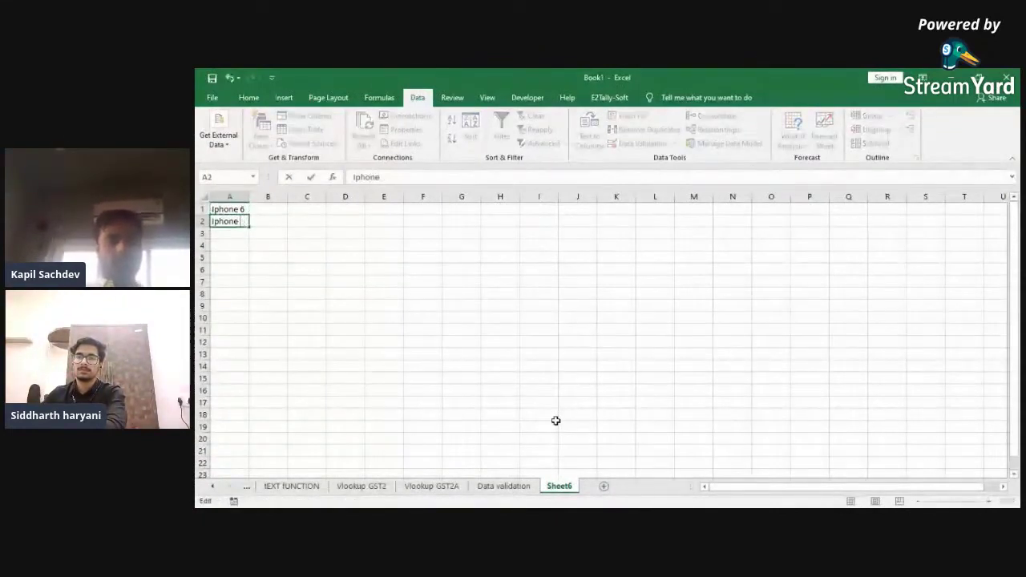
pyautogui.press('Return')
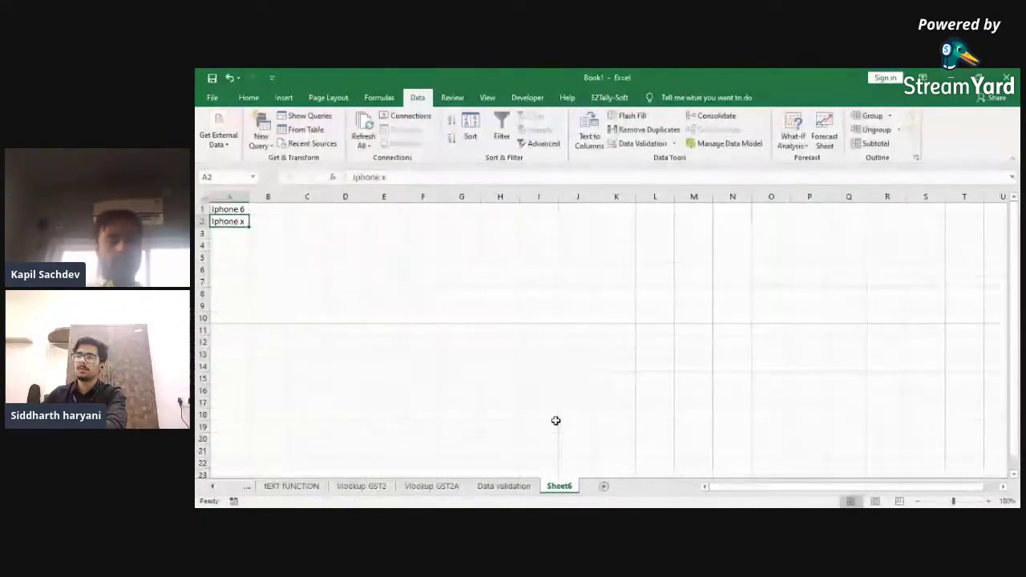
pyautogui.hotkey('ctrl', 'c')
pyautogui.press('Up')
pyautogui.press('Right')
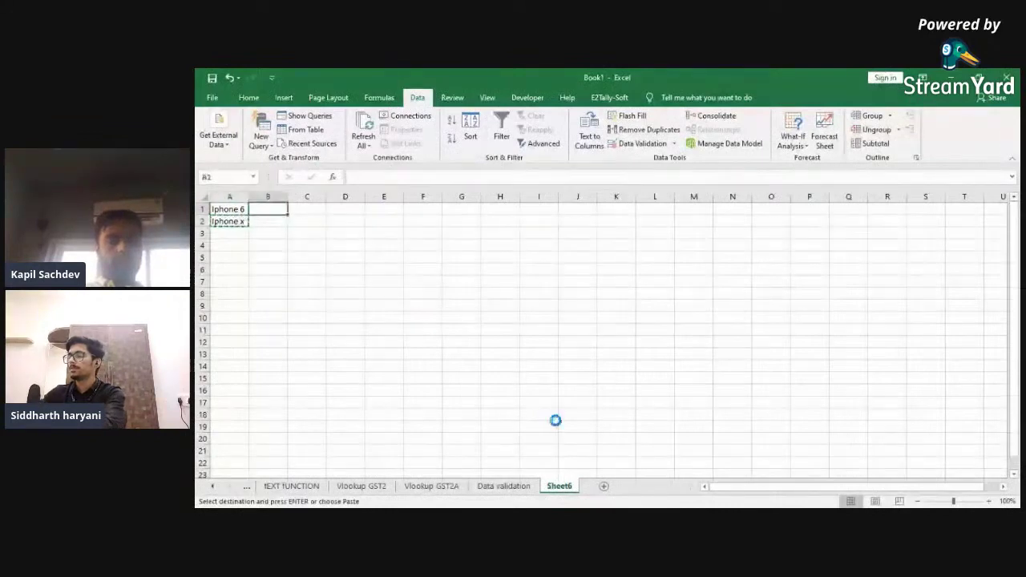
pyautogui.press('Return')
pyautogui.press('F2')
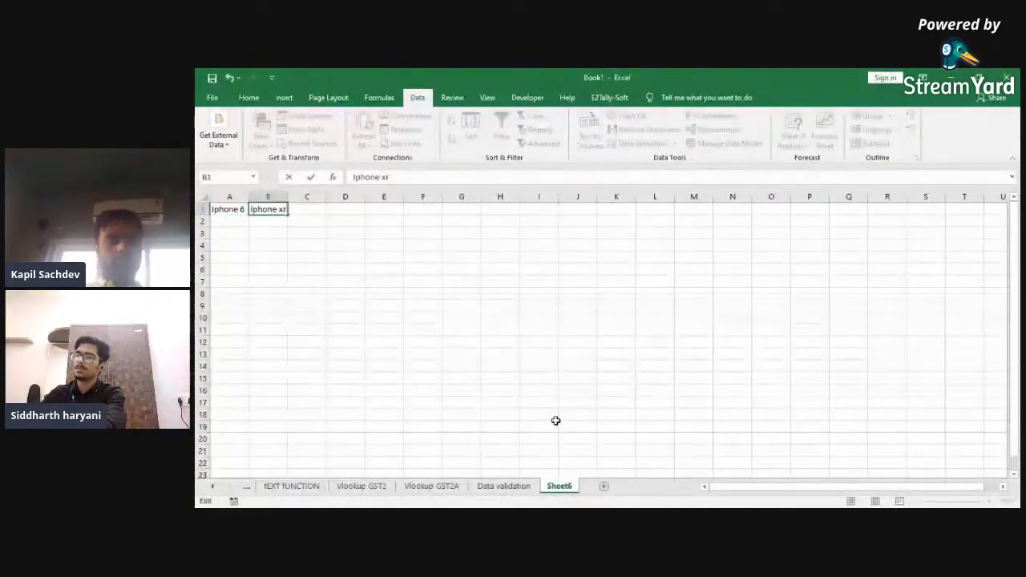
pyautogui.hotkey('ctrl', 'Return')
# Copy Iphone xr into C1 alongside B1 and zoom in on the sheet.
pyautogui.hotkey('ctrl', 'x')
pyautogui.press('Right')
pyautogui.press('Return')
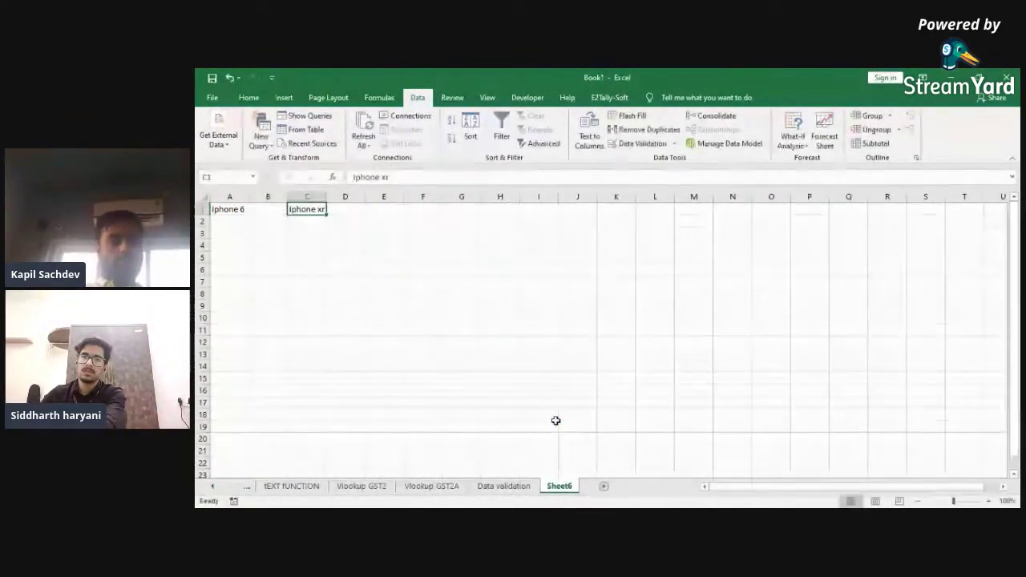
pyautogui.hotkey('ctrl', 'c')
pyautogui.press('Left')
pyautogui.press('Return')
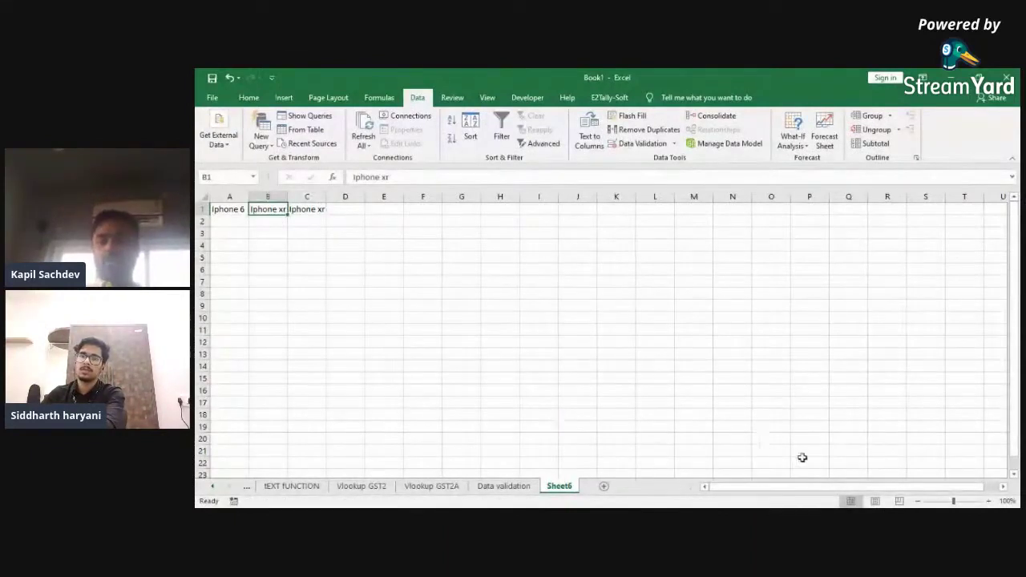
pyautogui.click(989, 500)
pyautogui.click(988, 500)
pyautogui.click(988, 500)
pyautogui.click(989, 500)
pyautogui.click(988, 500)
pyautogui.click(988, 501)
pyautogui.press('Left')
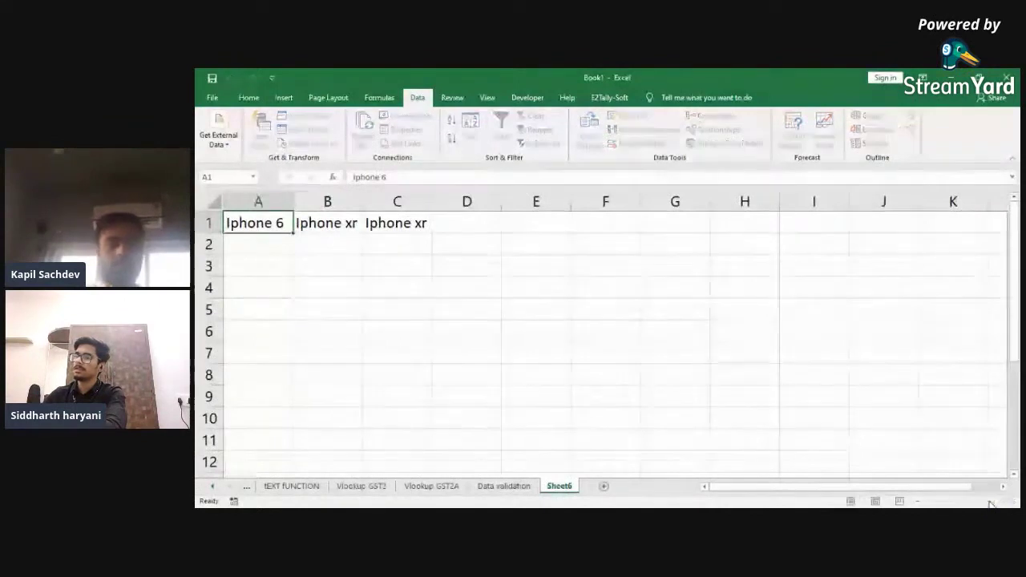
# Replace the Iphone 6 column with a blank column A and enter 'Modal Name' in A1.
pyautogui.hotkey('ctrl', 'space')
pyautogui.hotkey('ctrl', '-')
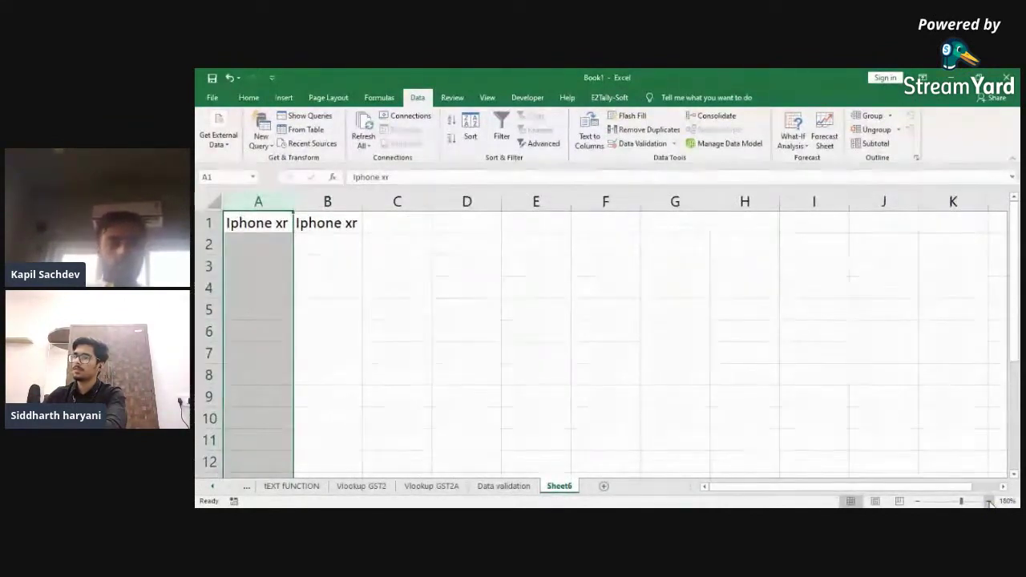
pyautogui.hotkey('ctrl', 'shift', '+')
pyautogui.write('Mod')
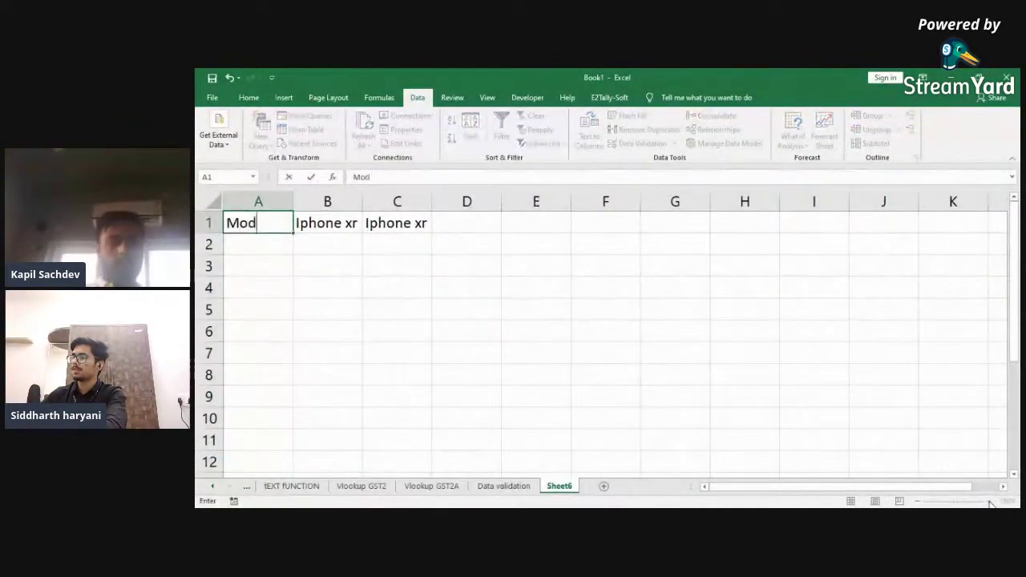
pyautogui.press('BackSpace')
pyautogui.write('al Name')
pyautogui.press('Return')
# Spell-check the A1 header and trim it down to 'Name'.
pyautogui.press('Up')
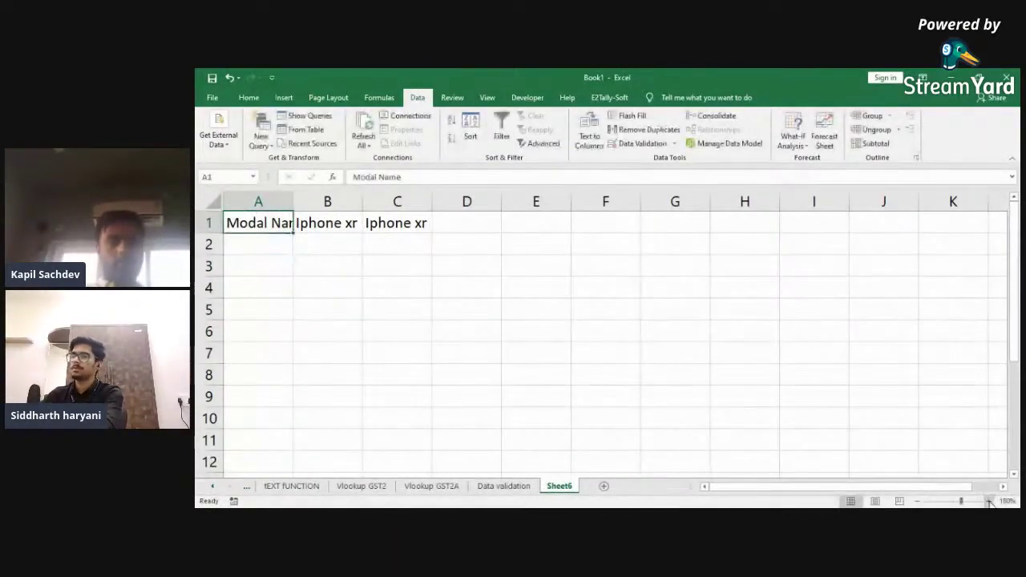
pyautogui.press('F2')
pyautogui.press('F7')
pyautogui.press('Return')
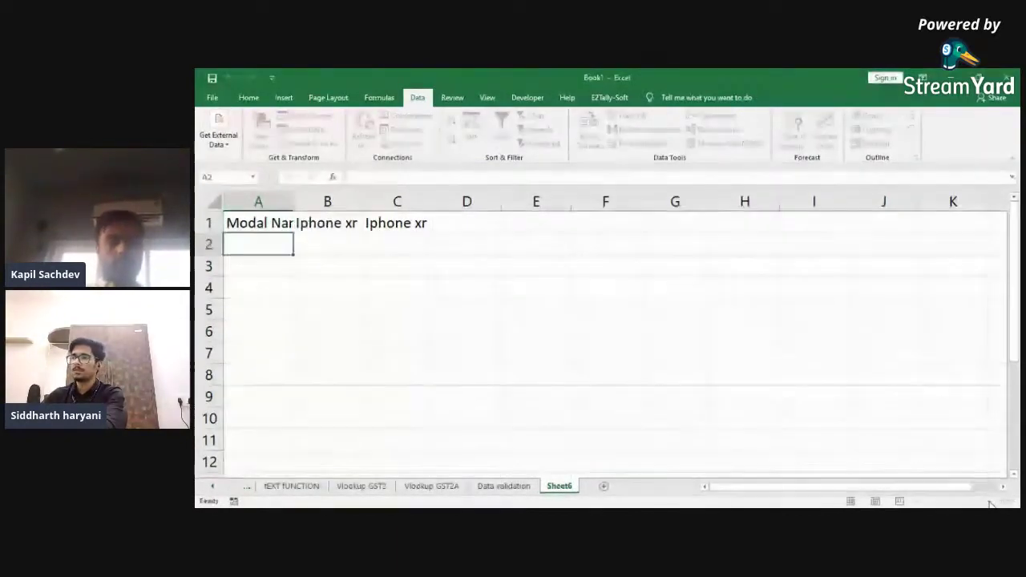
pyautogui.hotkey('shift', 'Home')
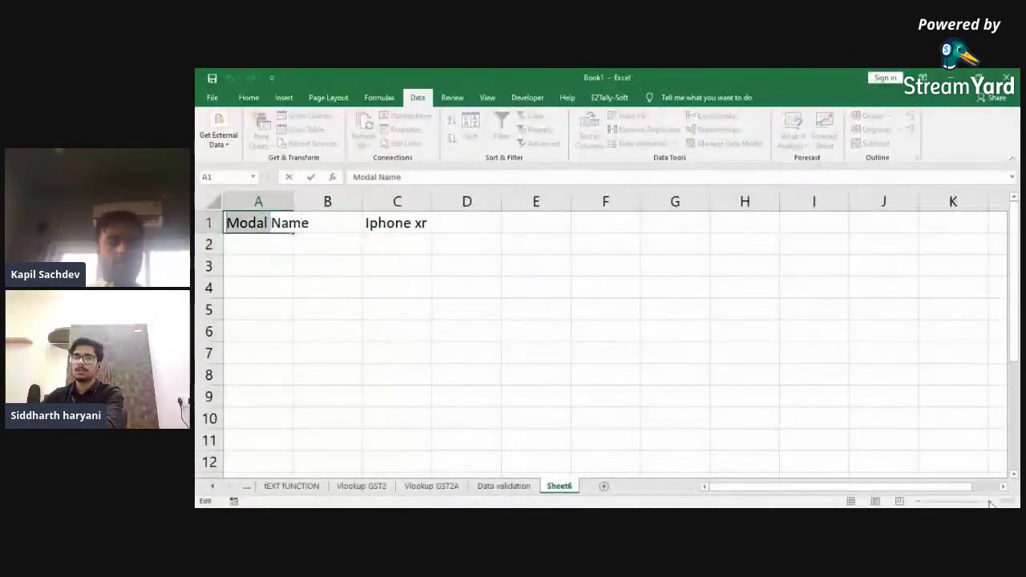
pyautogui.press('Delete')
pyautogui.press('Delete')
pyautogui.press('Return')
pyautogui.press('Up')
# Copy the Iphone x heading from C1 into D1.
pyautogui.press('Right')
pyautogui.press('Right')
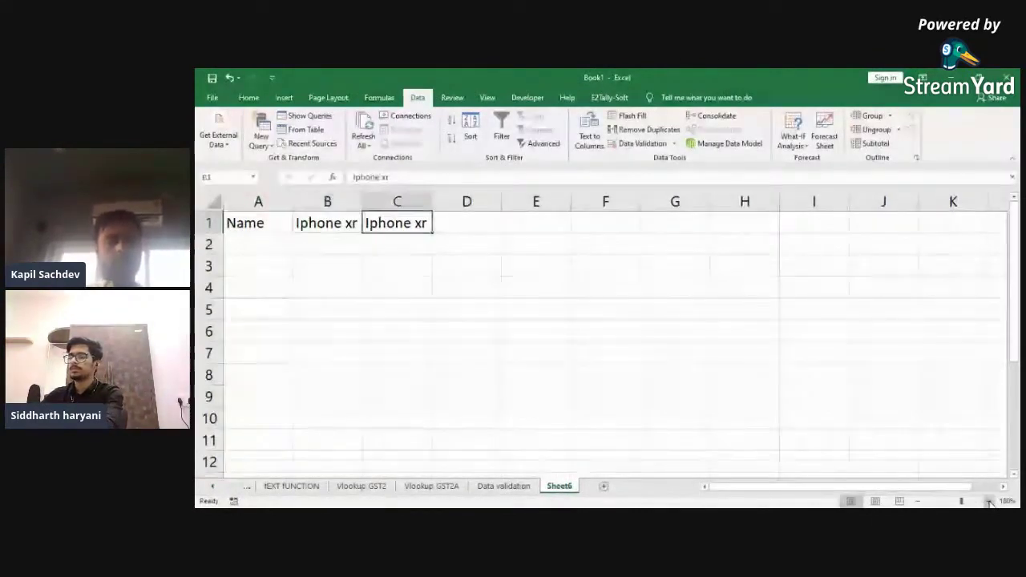
pyautogui.hotkey('ctrl', 'c')
pyautogui.press('Right')
pyautogui.hotkey('ctrl', 'v')
pyautogui.press('F2')
pyautogui.press('Escape')
pyautogui.press('Left')
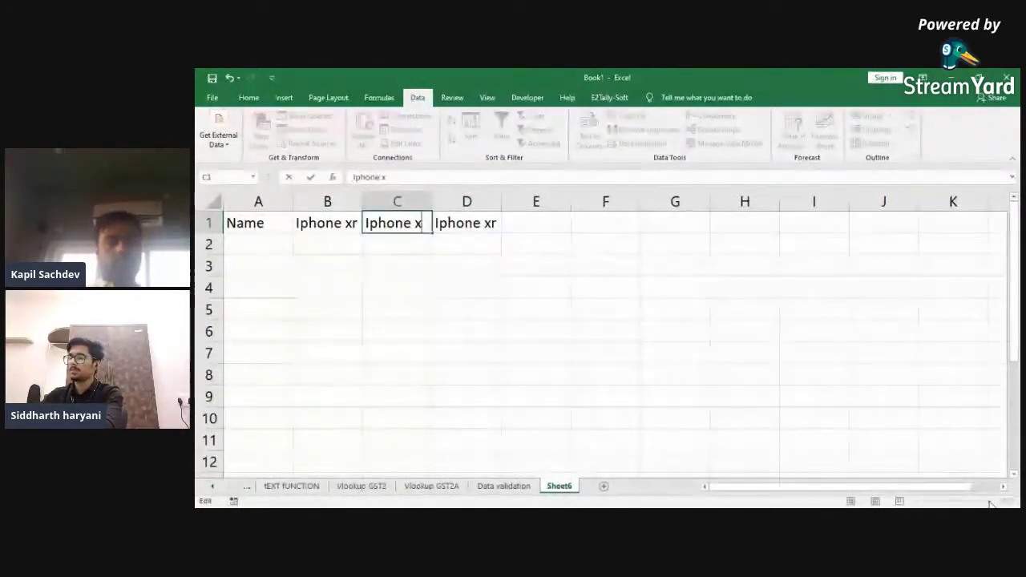
pyautogui.press('Escape')
# Edit the headings to read Iphone xs in D1 and Iphone se in E1.
pyautogui.press('Right')
pyautogui.press('F2')
pyautogui.press('BackSpace')
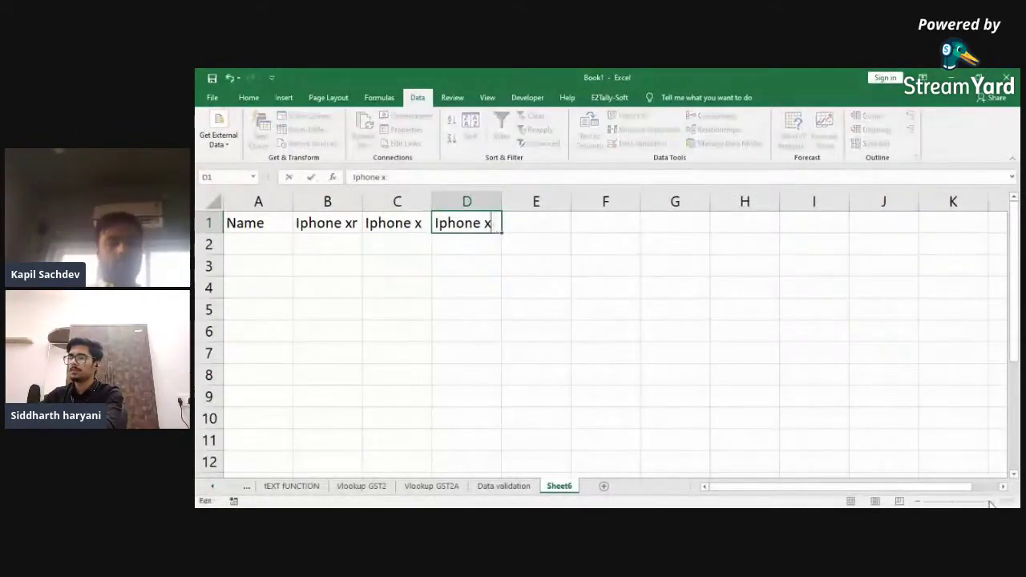
pyautogui.press('Return')
pyautogui.press('Up')
pyautogui.press('Right')
pyautogui.press('Left')
pyautogui.hotkey('ctrl', 'c')
pyautogui.press('Right')
pyautogui.press('Return')
pyautogui.press('F2')
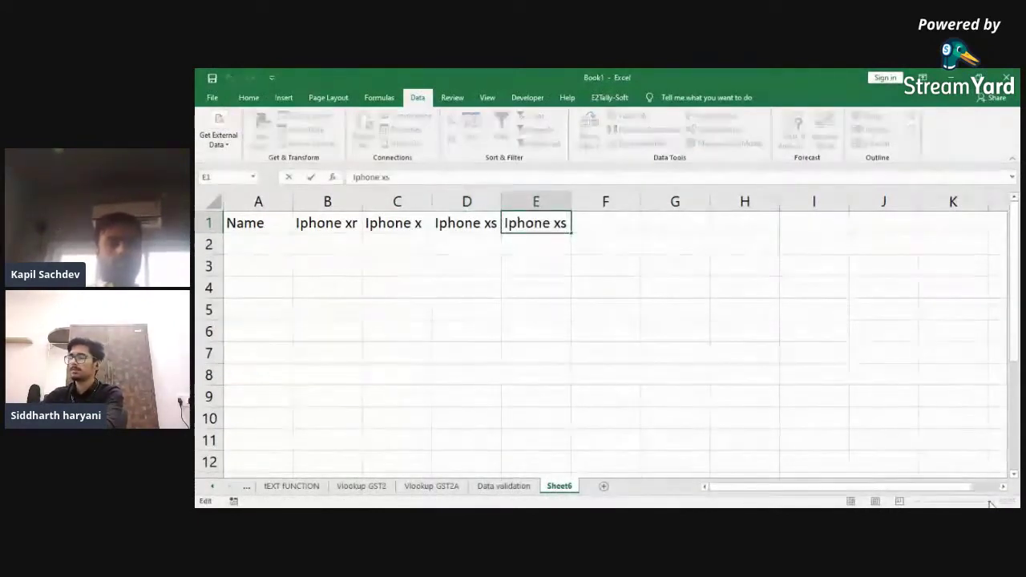
pyautogui.press('BackSpace')
pyautogui.press('BackSpace')
pyautogui.write('s')
pyautogui.press('Return')
# Replace the A1 heading with 'Particular'.
pyautogui.hotkey('ctrl', 'Home')
pyautogui.press('Down')
pyautogui.press('Up')
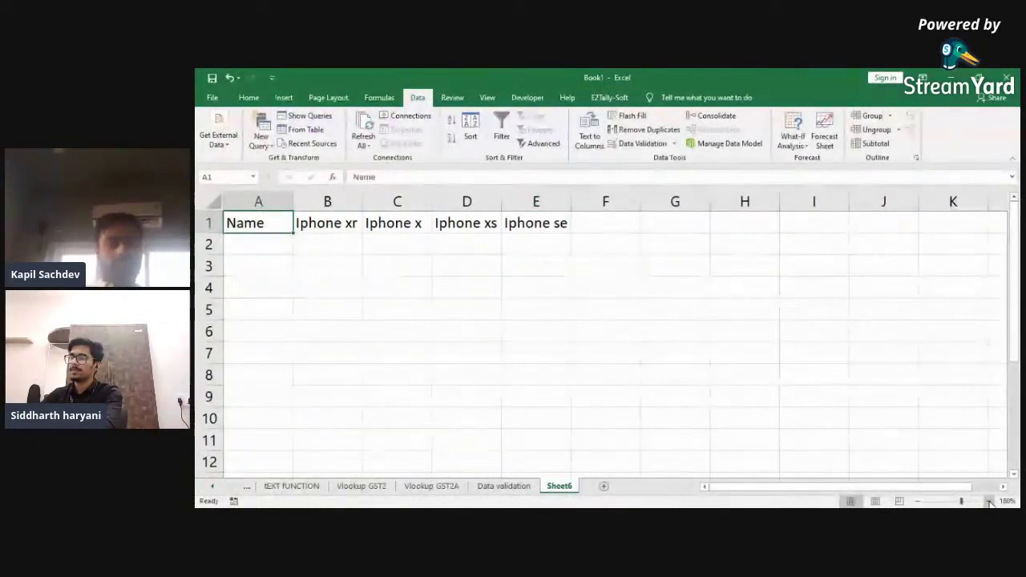
pyautogui.write('Particular')
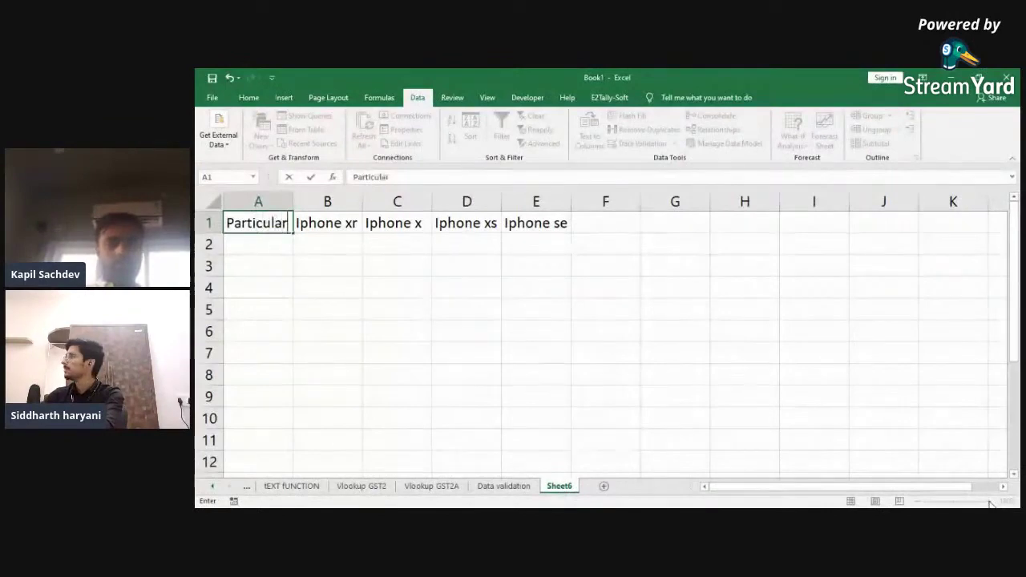
pyautogui.press('Return')
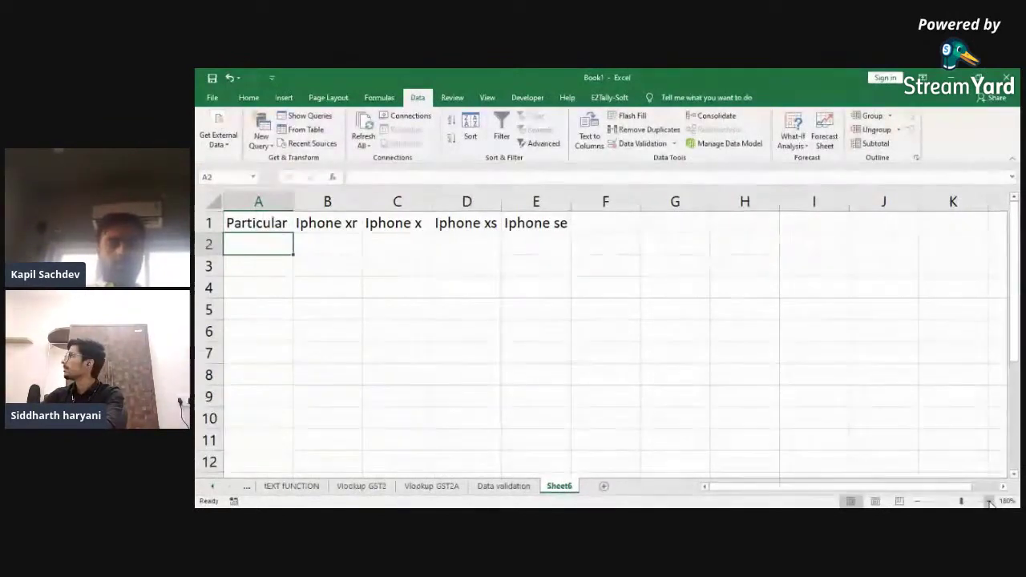
# Enter storage sizes 64, 128, 256 in A2:A4 and 50000 as the first price.
pyautogui.write('64')
pyautogui.press('Return')
pyautogui.write('128')
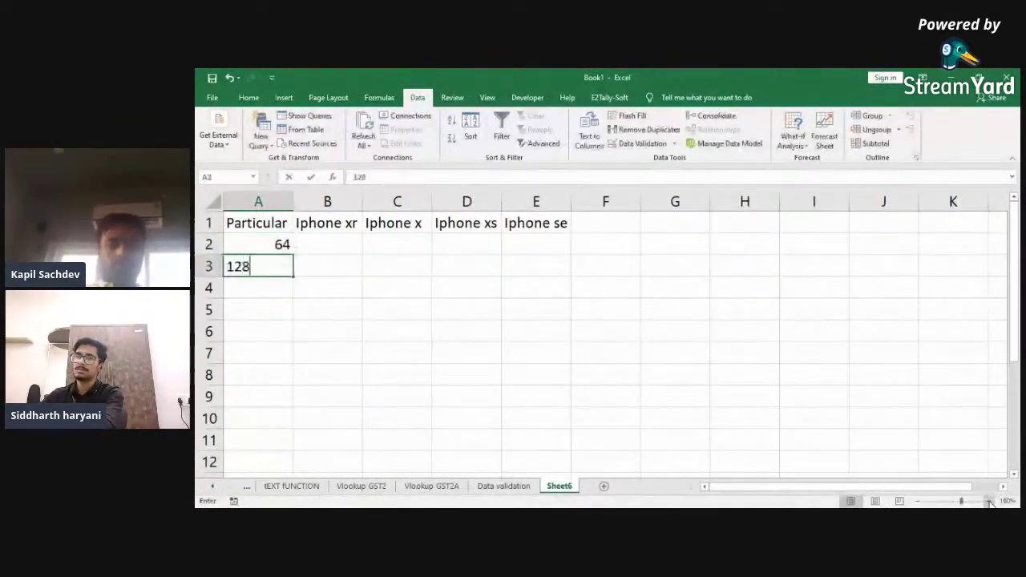
pyautogui.press('Return')
pyautogui.write('256')
pyautogui.press('Return')
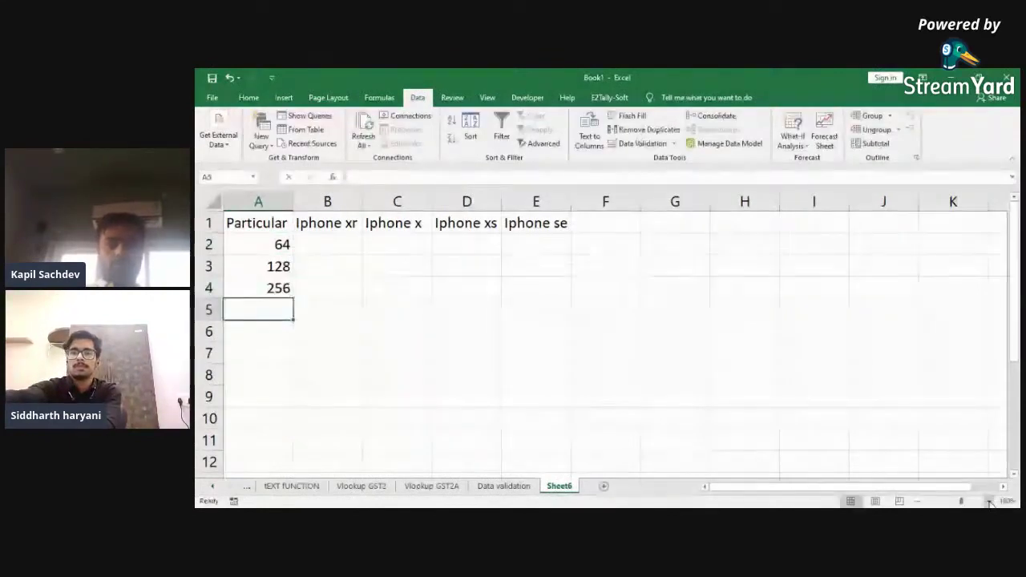
pyautogui.press('Up')
pyautogui.press('Up')
pyautogui.press('Up')
pyautogui.press('Right')
pyautogui.write('50')
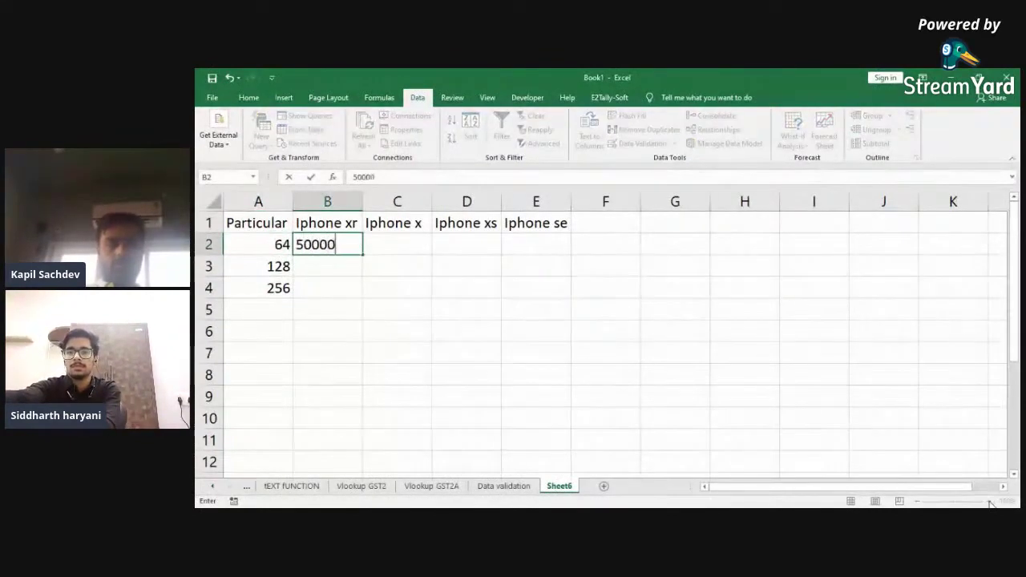
pyautogui.press('Return')
pyautogui.press('Up')
pyautogui.press('Right')
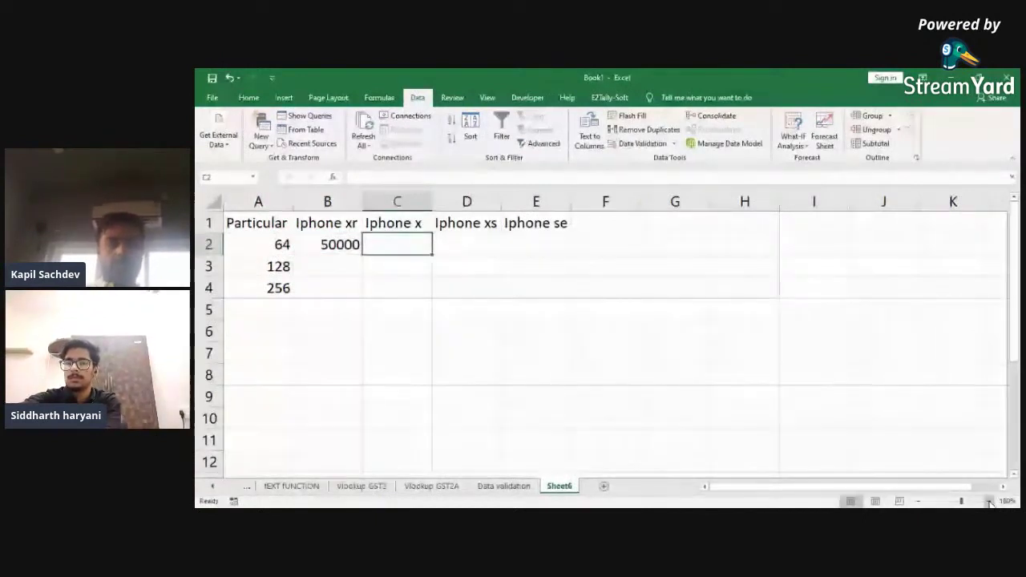
# Move the Iphone x column ahead of Iphone xr into column B, removing the empty column.
pyautogui.press('Left')
pyautogui.hotkey('ctrl', 'space')
pyautogui.hotkey('ctrl', 'shift', '+')
pyautogui.press('Up')
pyautogui.press('Right')
pyautogui.press('Right')
pyautogui.hotkey('ctrl', 'space')
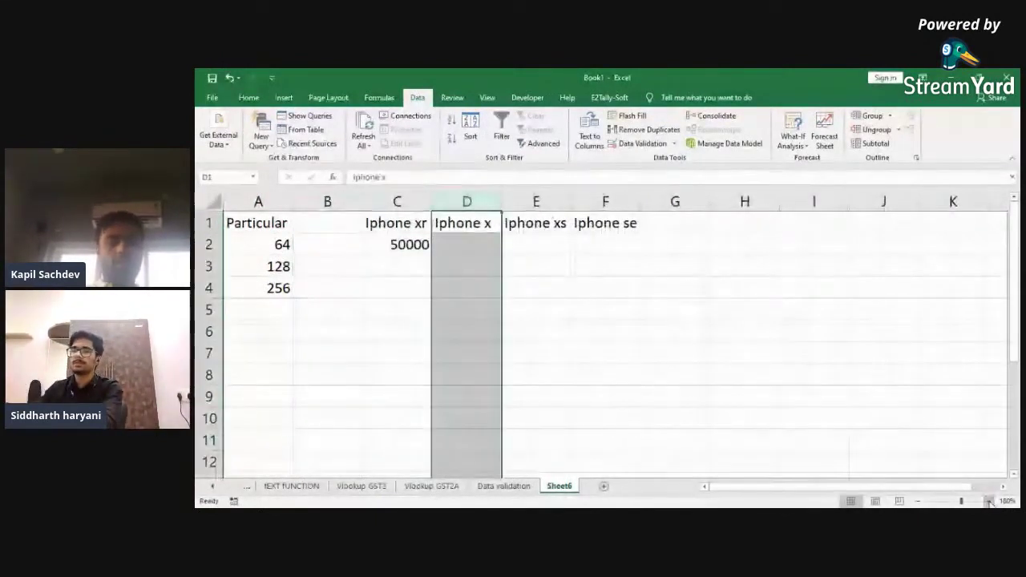
pyautogui.hotkey('ctrl', 'c')
pyautogui.press('Left')
pyautogui.press('Left')
pyautogui.press('Return')
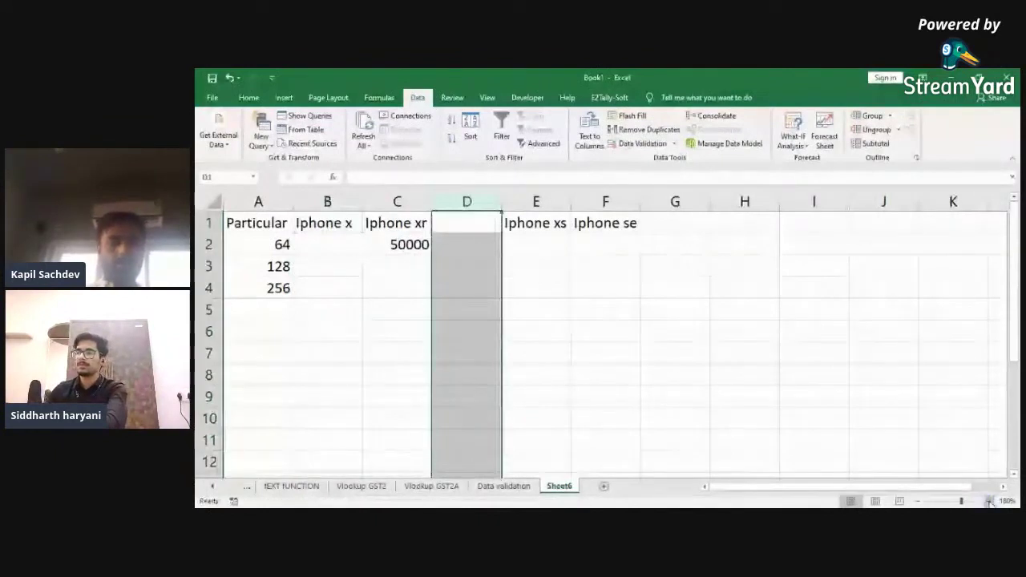
pyautogui.hotkey('ctrl', '-')
# Move the 50000 price into B2 under Iphone x.
pyautogui.click(397, 244)
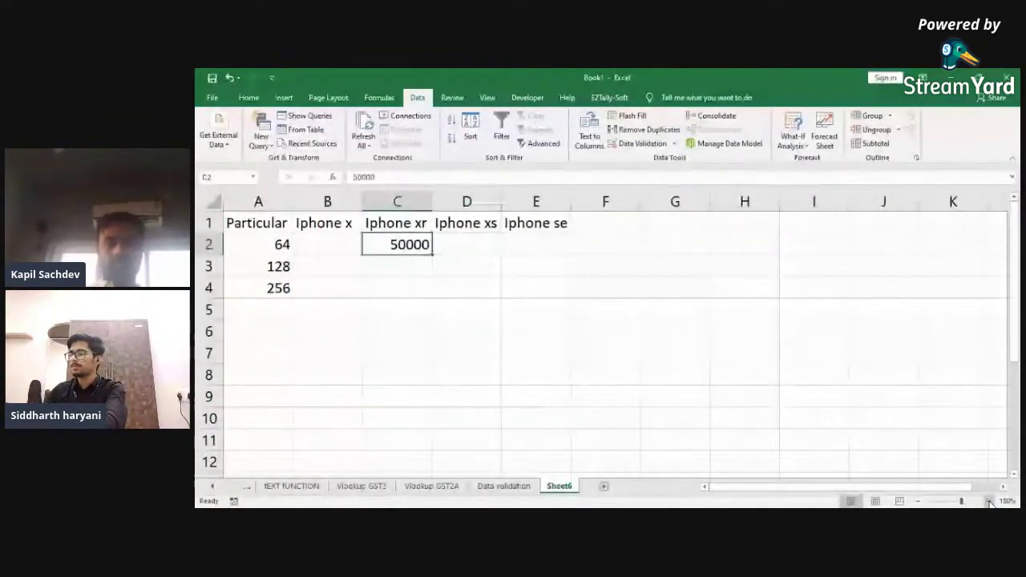
pyautogui.press('Left')
pyautogui.press('Right')
pyautogui.hotkey('ctrl', 'x')
pyautogui.press('Left')
pyautogui.hotkey('ctrl', 'v')
# Enter 64GB prices 74000, 95000 and 40000 for Iphone xr, xs and se.
pyautogui.press('Right')
pyautogui.write('74000')
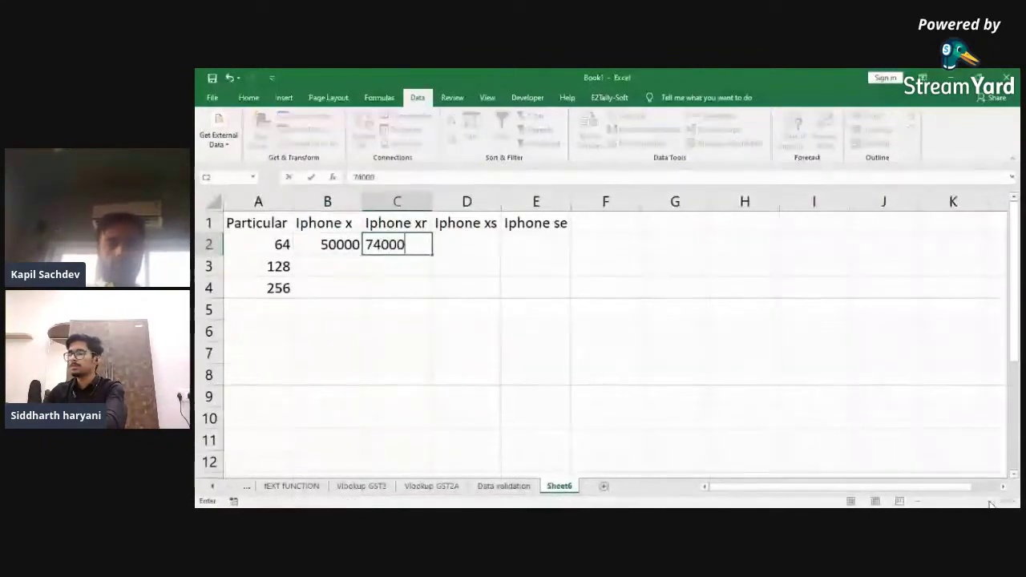
pyautogui.press('Right')
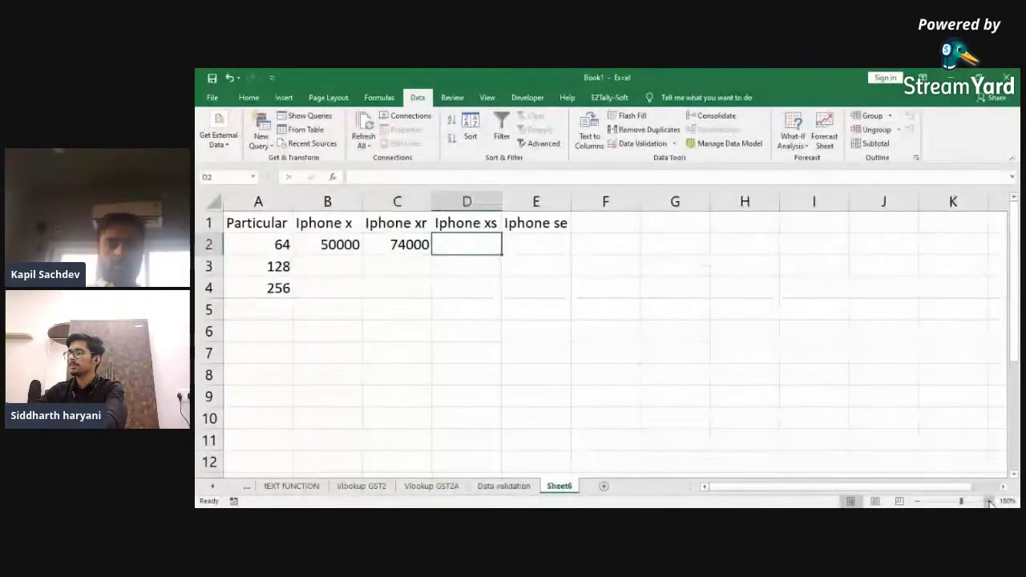
pyautogui.write('95000')
pyautogui.press('Right')
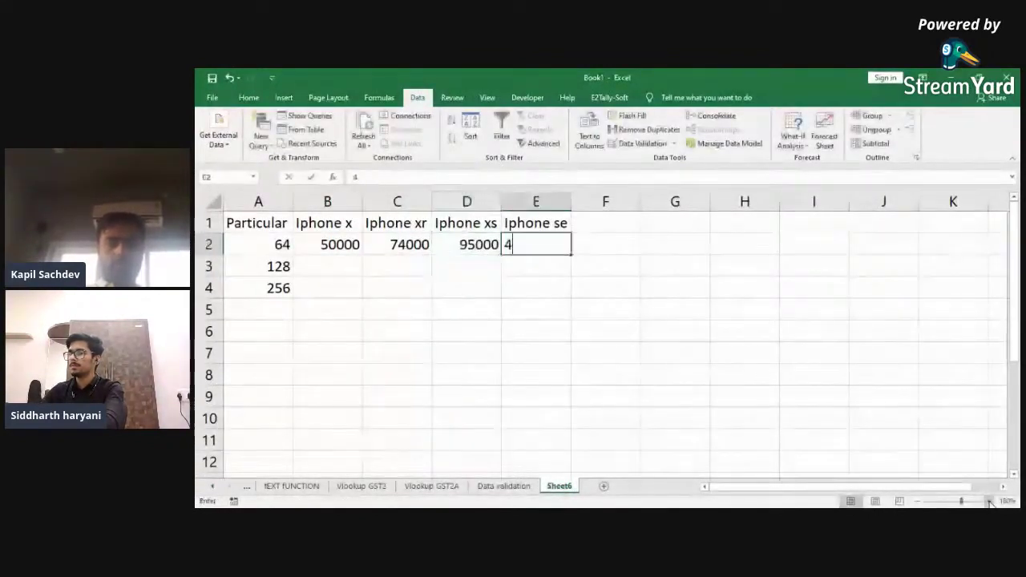
pyautogui.write('40000')
pyautogui.press('Return')
pyautogui.press('Left')
pyautogui.press('Left')
pyautogui.press('Left')
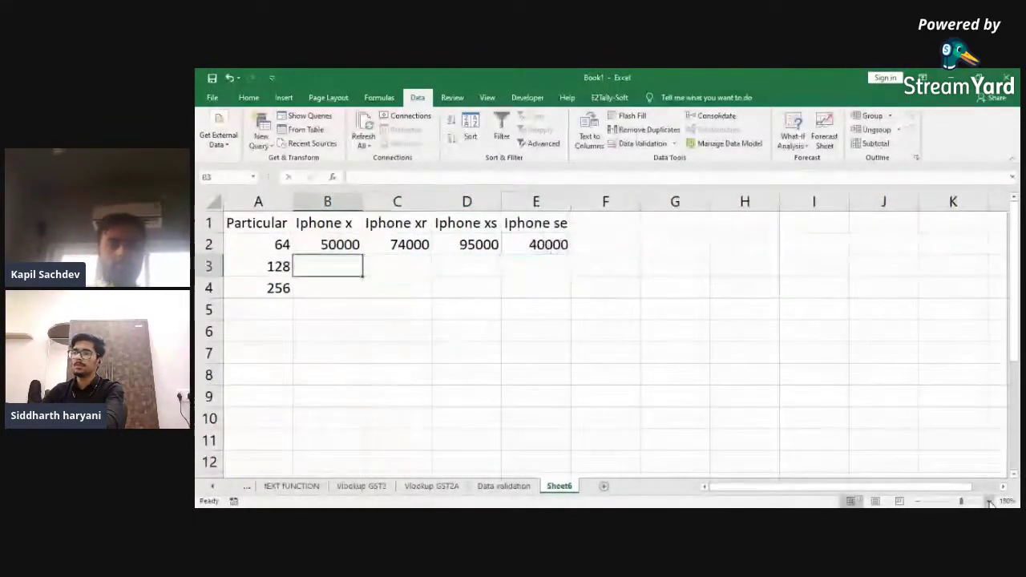
# Enter +B2*120% in B3 and fill it across row 3 to E3.
pyautogui.write('+')
pyautogui.press('Up')
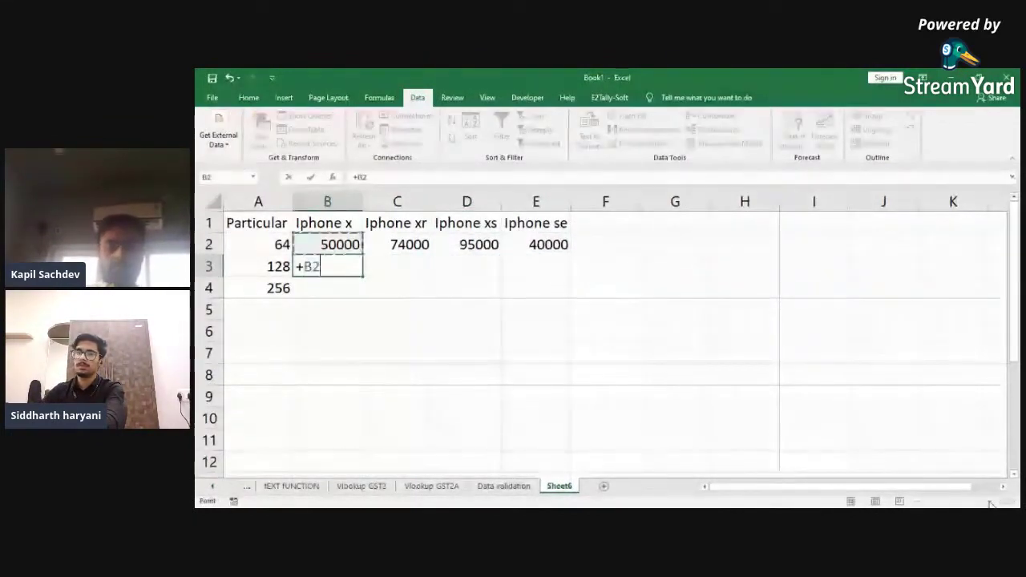
pyautogui.write('*120%')
pyautogui.press('Return')
pyautogui.press('Up')
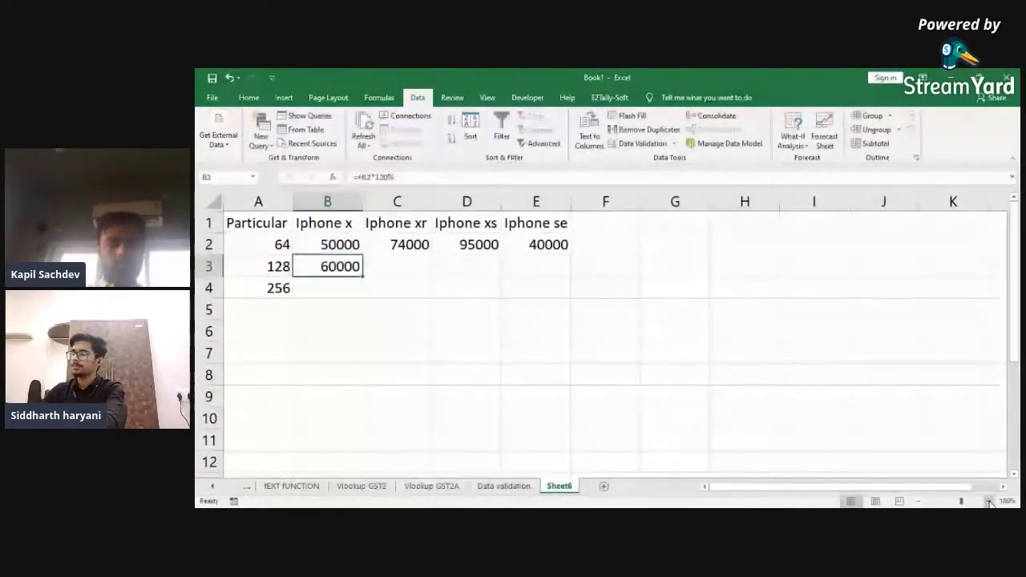
pyautogui.hotkey('shift', 'Right')
pyautogui.hotkey('shift', 'Right')
pyautogui.hotkey('shift', 'Right')
pyautogui.hotkey('ctrl', 'r')
pyautogui.press('Down')
# Fill row 4 at 120% of row 3 (72000 under Iphone x) and copy the price block.
pyautogui.write('+')
pyautogui.press('Up')
pyautogui.write('*120')
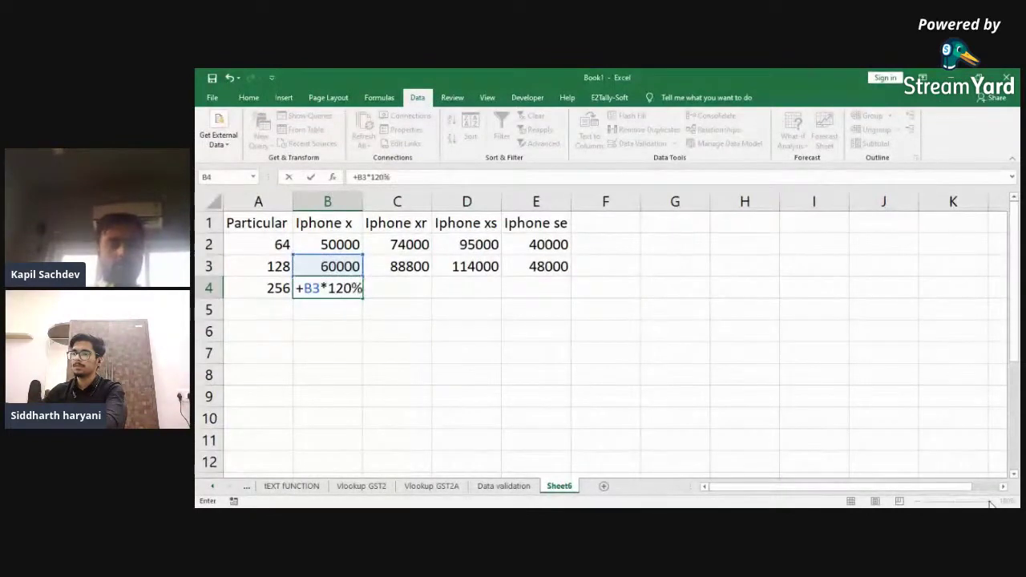
pyautogui.hotkey('ctrl', 'Return')
pyautogui.hotkey('shift', 'Right')
pyautogui.hotkey('shift', 'Right')
pyautogui.hotkey('shift', 'Right')
pyautogui.hotkey('ctrl', 'r')
pyautogui.press('Up')
pyautogui.press('Up')
pyautogui.hotkey('shift', 'Down')
pyautogui.hotkey('shift', 'Down')
pyautogui.hotkey('shift', 'Right')
pyautogui.hotkey('shift', 'Right')
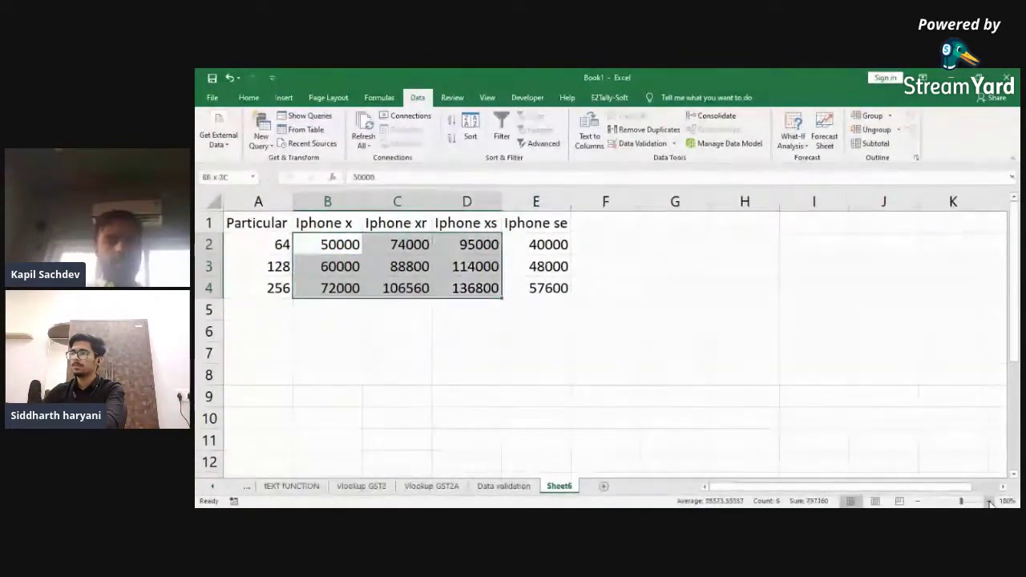
pyautogui.hotkey('ctrl', 'q')
pyautogui.press('Escape')
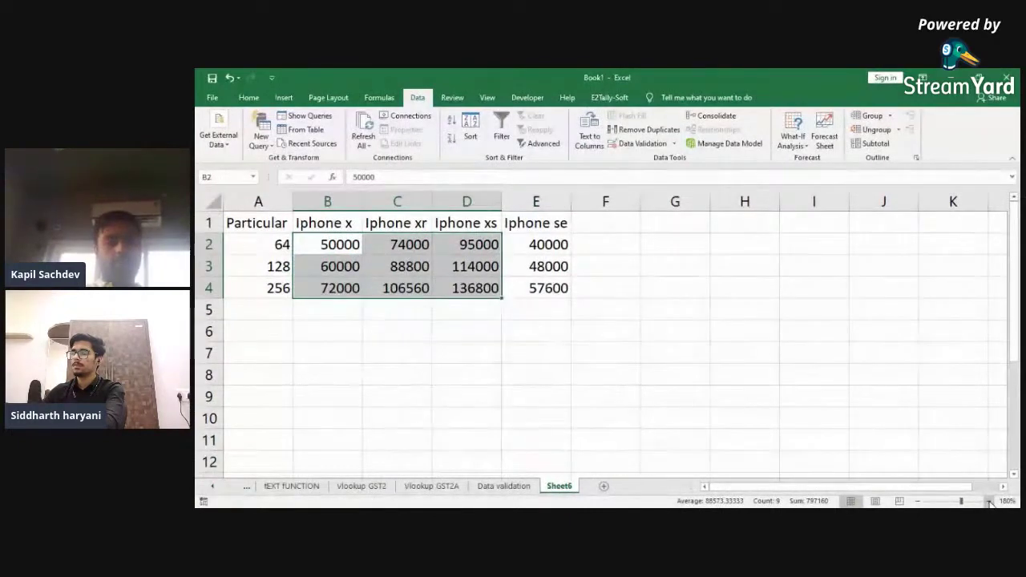
pyautogui.hotkey('ctrl', 'c')
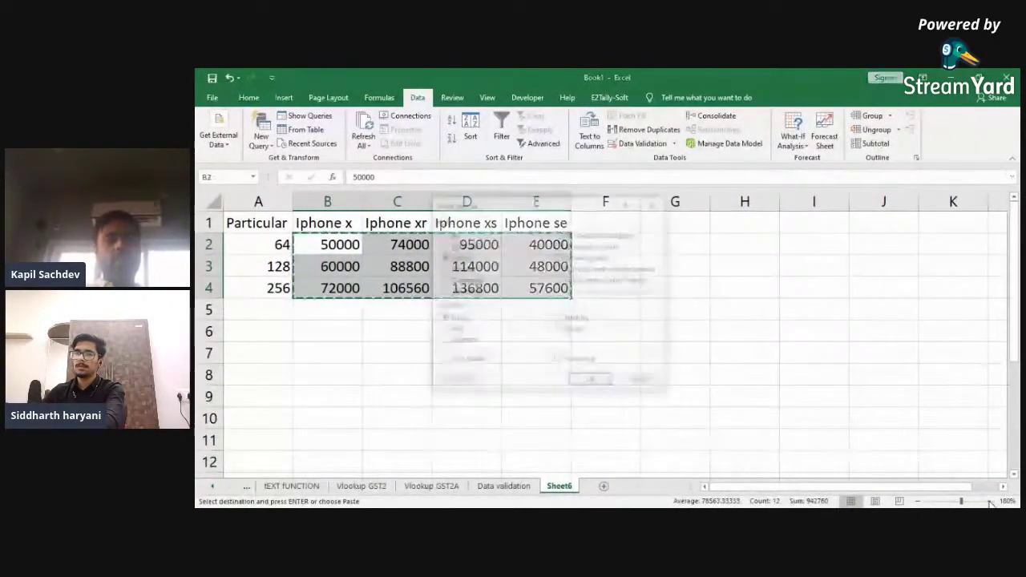
# Dismiss the paste options and rename the A1 size heading to 'GB'.
pyautogui.hotkey('ctrl', 'alt', 'v')
pyautogui.press('Escape')
pyautogui.press('Escape')
pyautogui.press('Left')
pyautogui.hotkey('shift', 'Down')
pyautogui.hotkey('shift', 'Down')
pyautogui.press('Up')
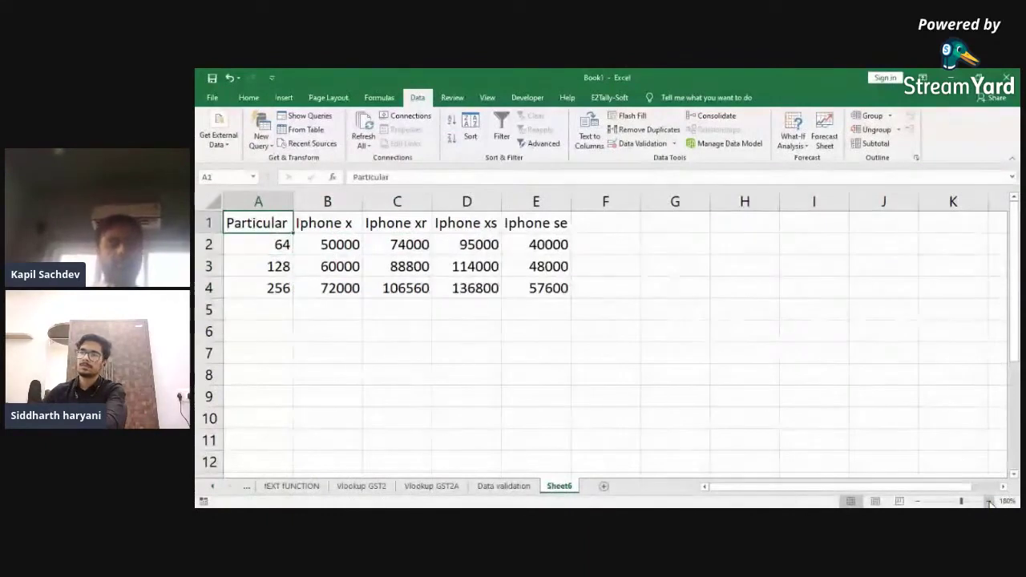
pyautogui.write('GB')
pyautogui.press('Return')
pyautogui.press('Right')
pyautogui.press('Right')
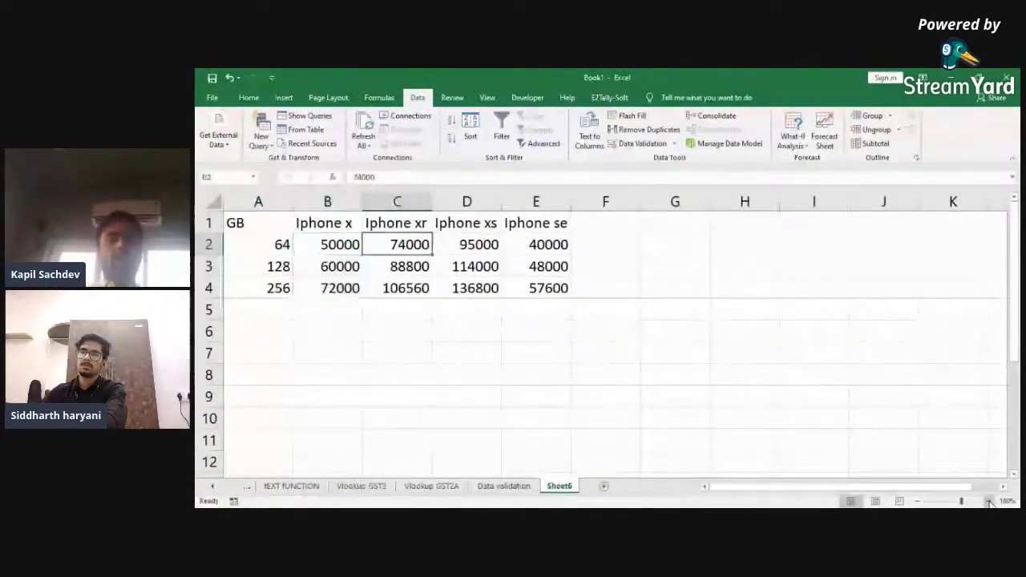
pyautogui.press('Left')
pyautogui.hotkey('shift', 'Down')
pyautogui.hotkey('shift', 'Down')
pyautogui.press('Right')
pyautogui.hotkey('shift', 'Down')
pyautogui.hotkey('shift', 'Down')
pyautogui.press('Down')
pyautogui.press('Down')
pyautogui.press('Down')
pyautogui.press('Down')
pyautogui.press('Left')
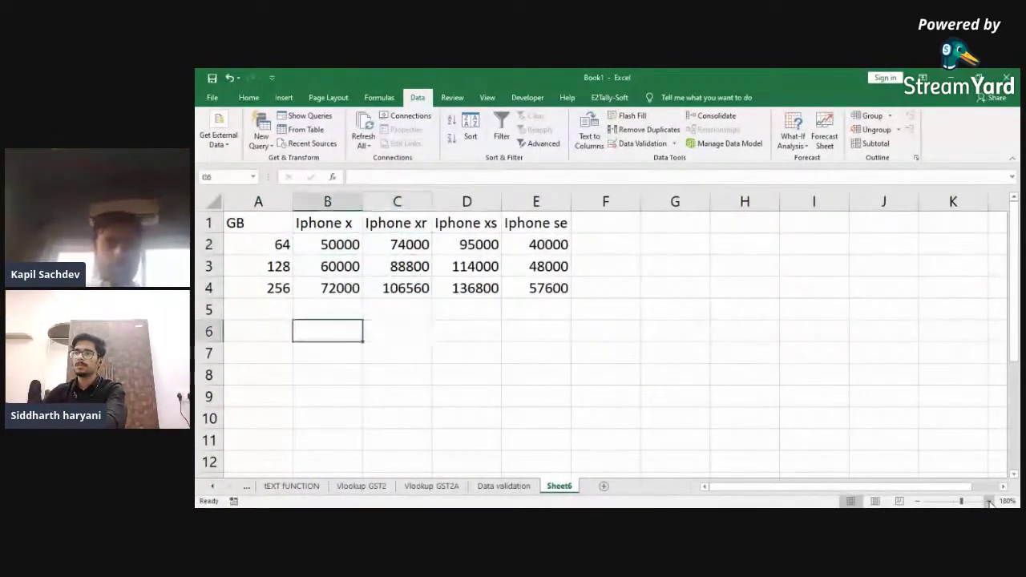
pyautogui.press('Left')
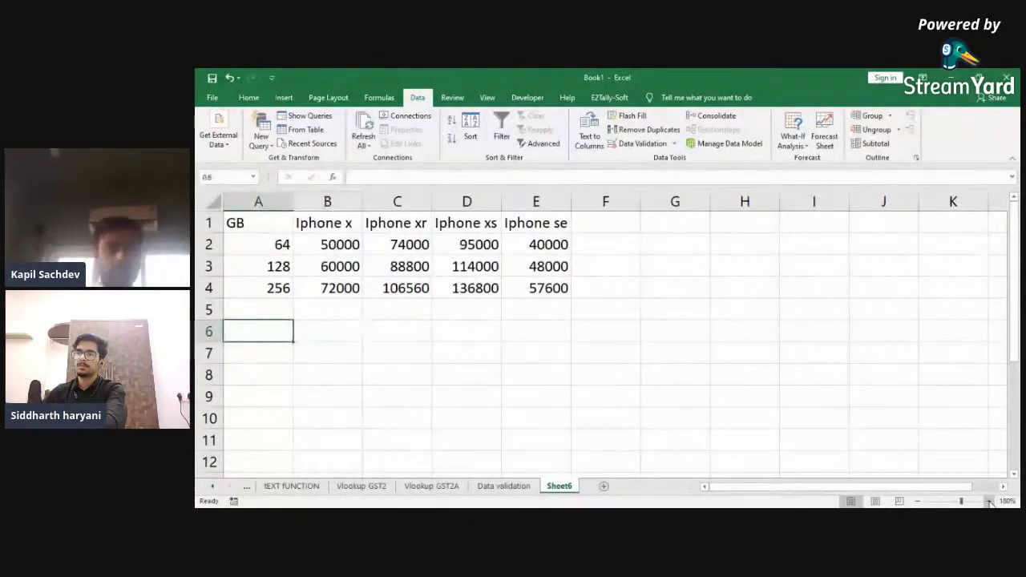
# Give B6 a List data validation sourced from the model headings $B$1:$E$1.
pyautogui.write('M')
pyautogui.press('Escape')
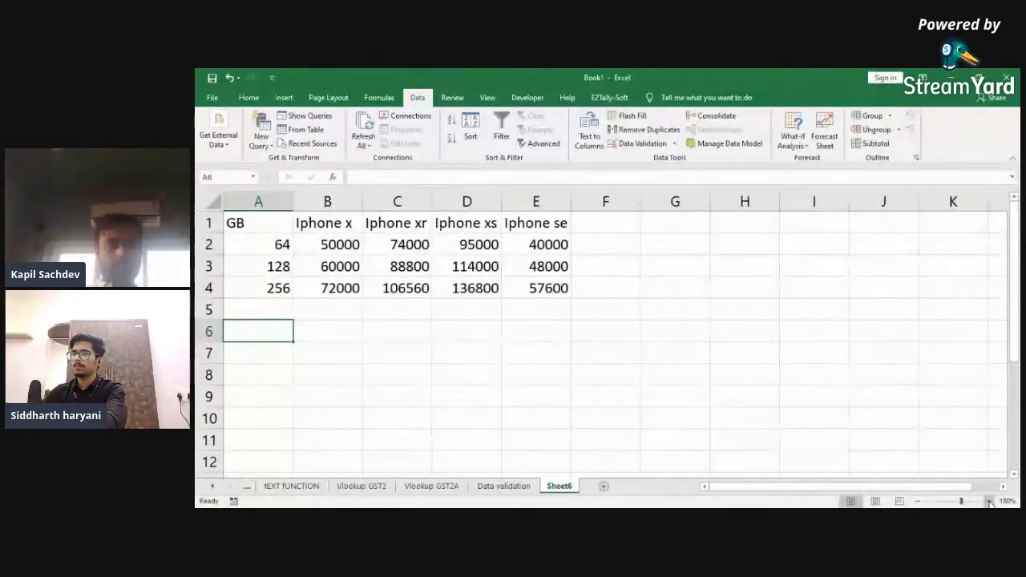
pyautogui.press('Right')
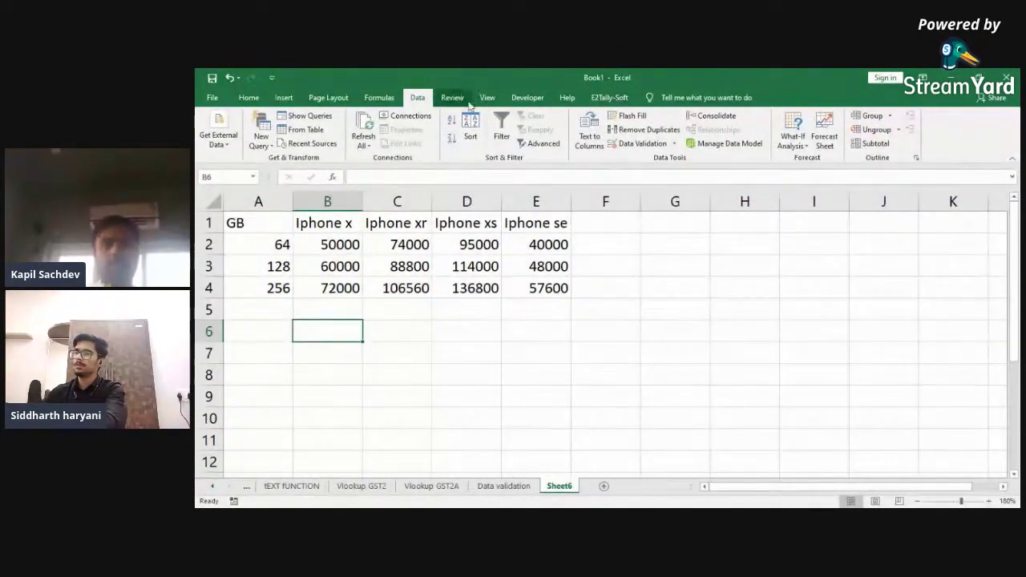
pyautogui.click(663, 148)
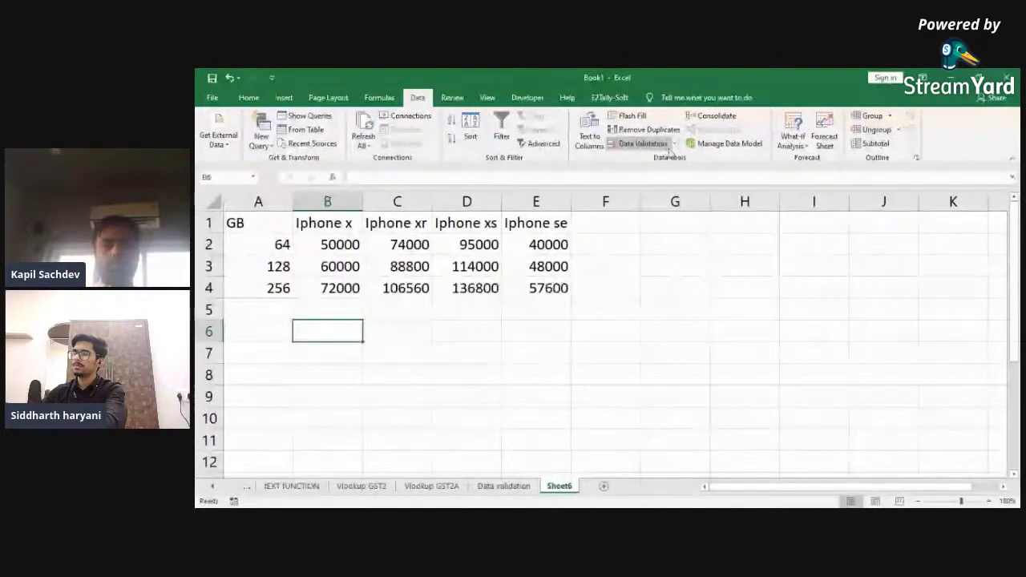
pyautogui.click(674, 144)
pyautogui.click(646, 163)
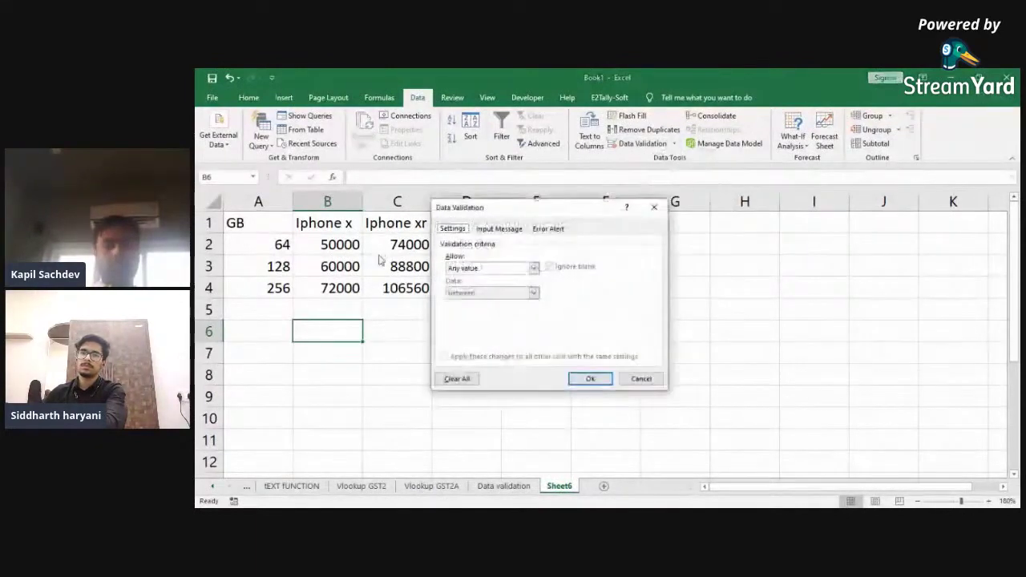
pyautogui.click(533, 268)
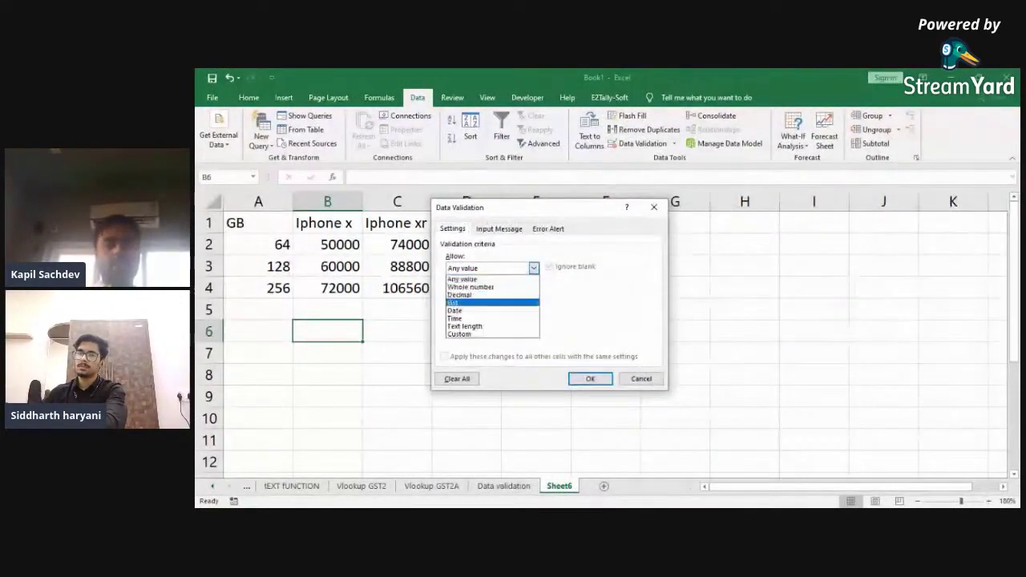
pyautogui.click(481, 310)
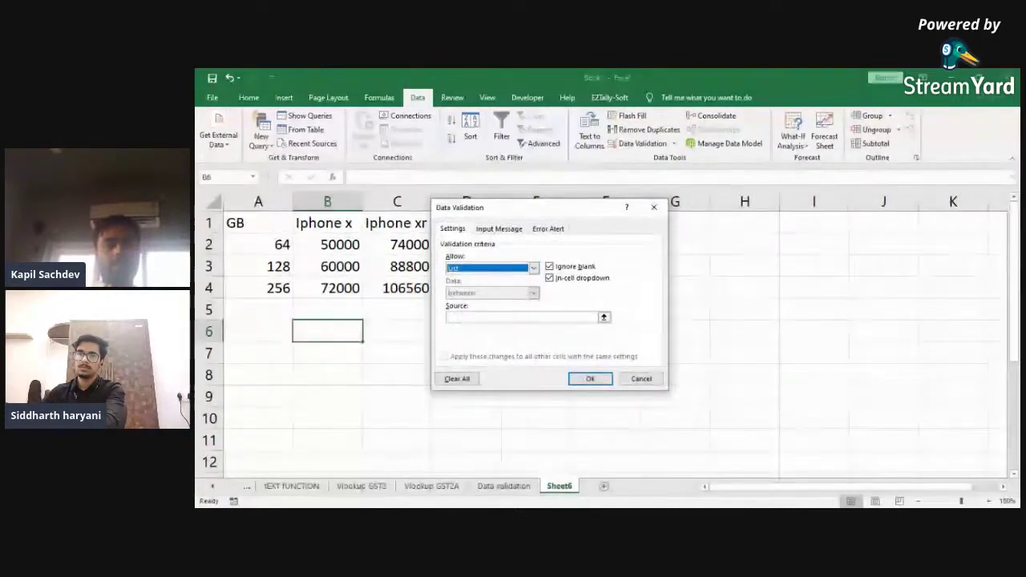
pyautogui.click(604, 317)
pyautogui.moveTo(347, 227); pyautogui.dragTo(538, 224)
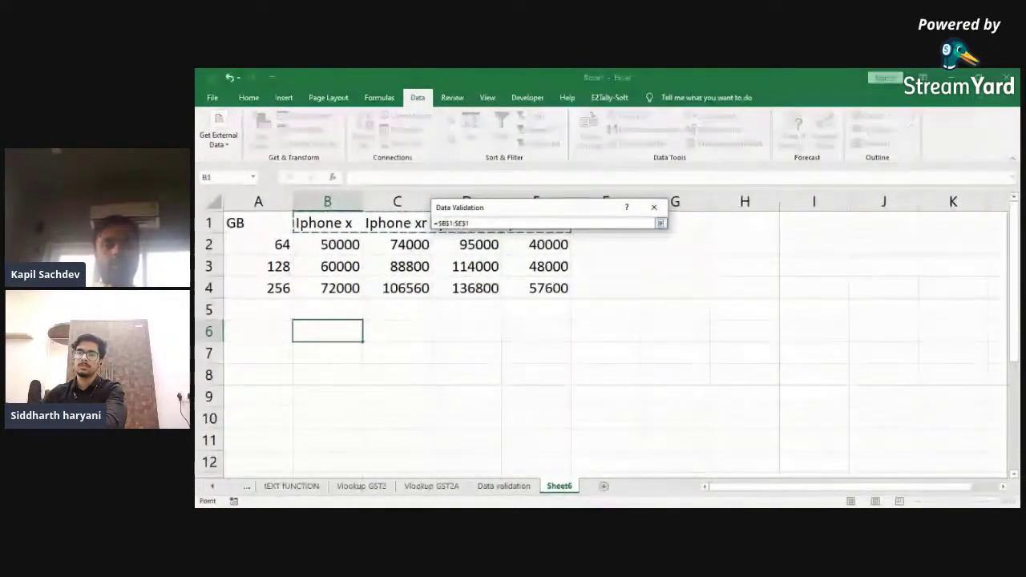
pyautogui.press('Return')
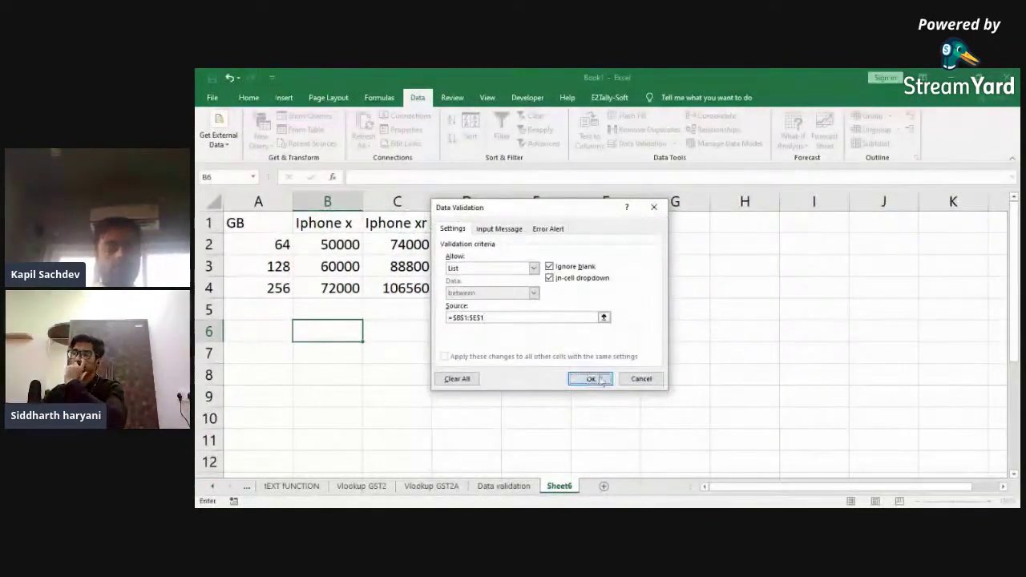
pyautogui.click(600, 379)
# Label cell A6 'Name'.
pyautogui.press('Left')
pyautogui.write('Name')
pyautogui.press('Return')
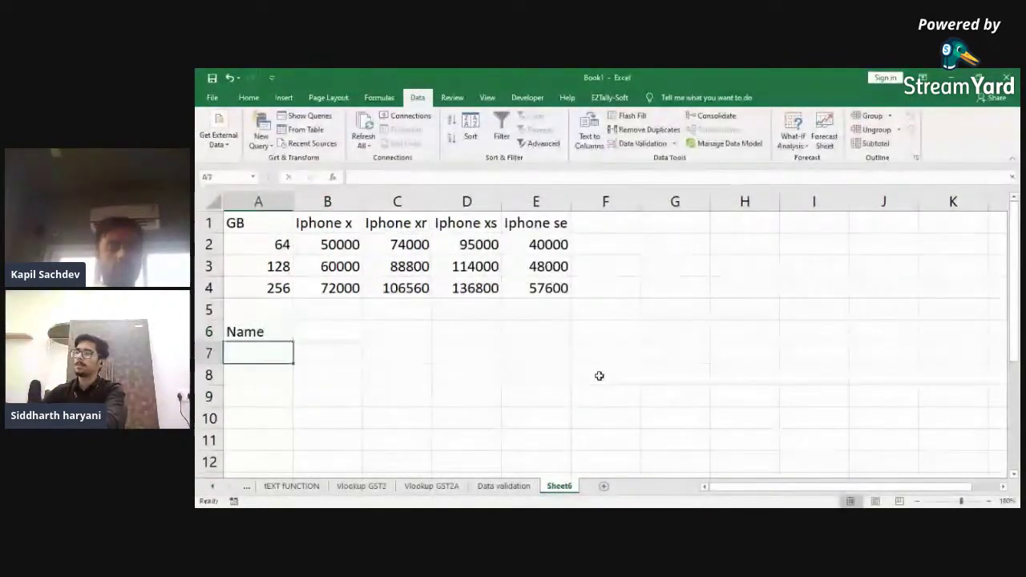
# Enter the label GB in cell A7.
pyautogui.write('GB')
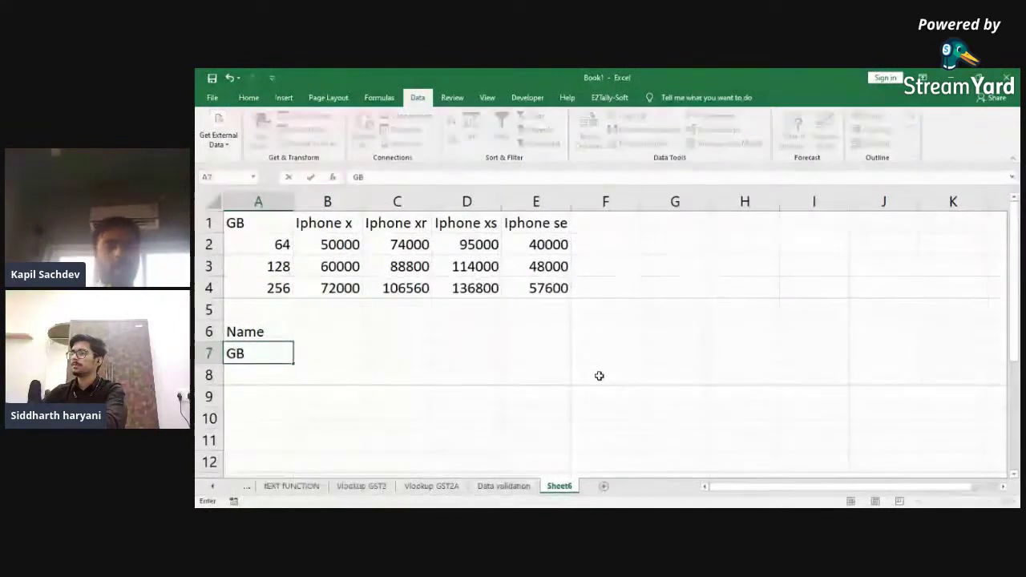
pyautogui.press('Return')
pyautogui.press('Up')
pyautogui.press('Right')
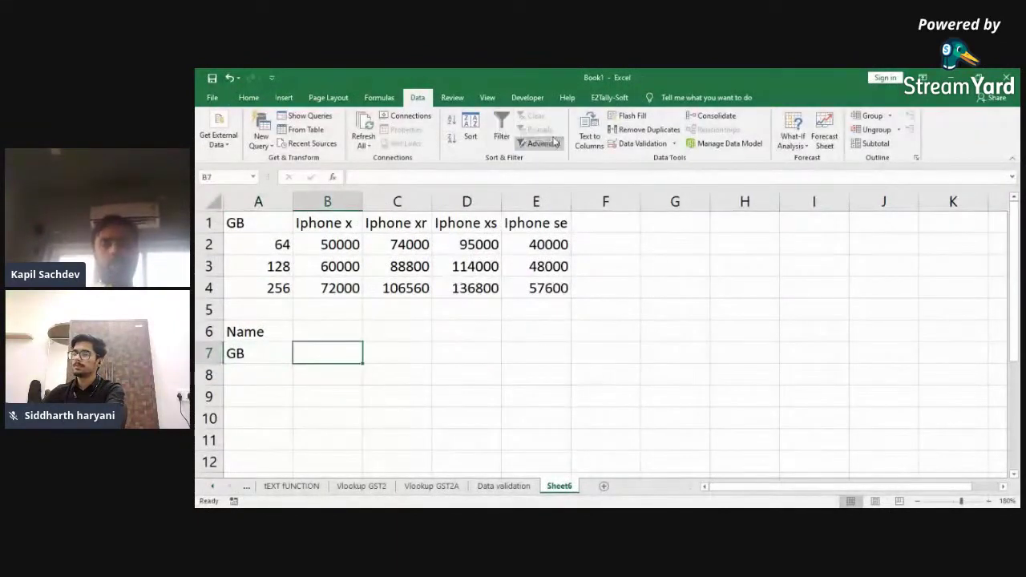
# Give B7 a List data validation dropdown sourced from $A$2:$A$4.
pyautogui.click(624, 149)
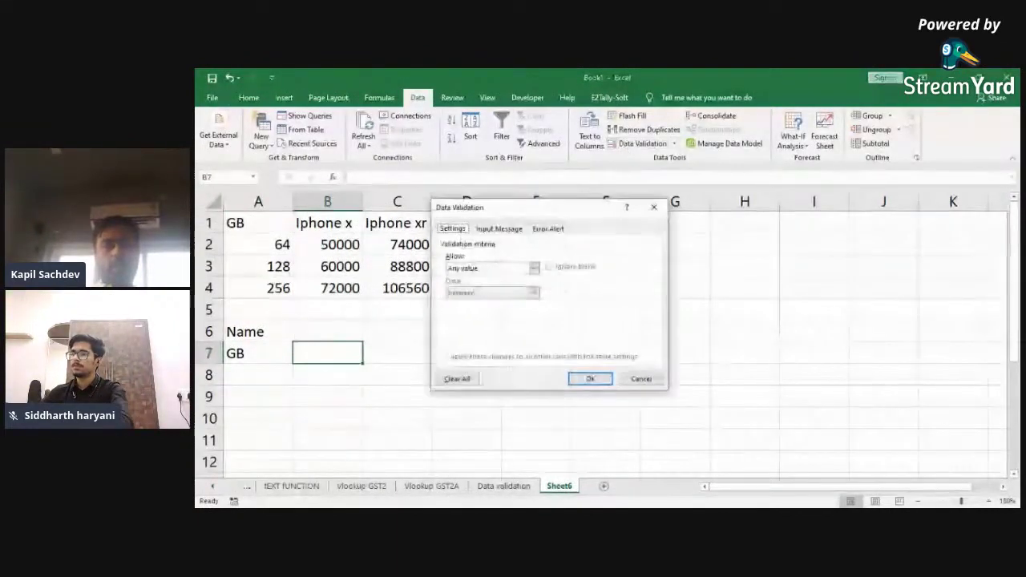
pyautogui.hotkey('alt', 'Down')
pyautogui.press('Down')
pyautogui.press('Down')
pyautogui.press('Down')
pyautogui.press('Return')
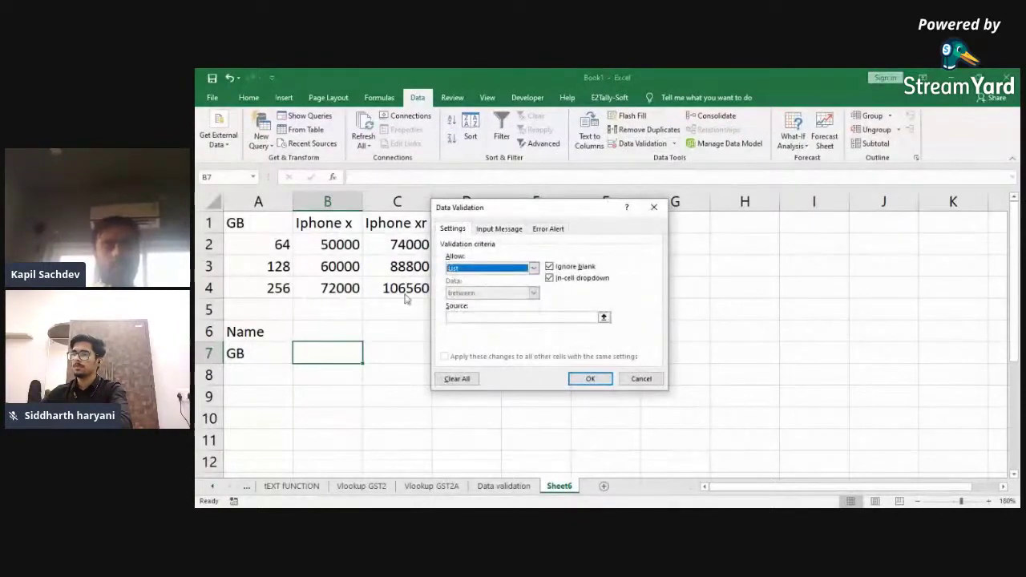
pyautogui.moveTo(276, 245); pyautogui.dragTo(279, 279)
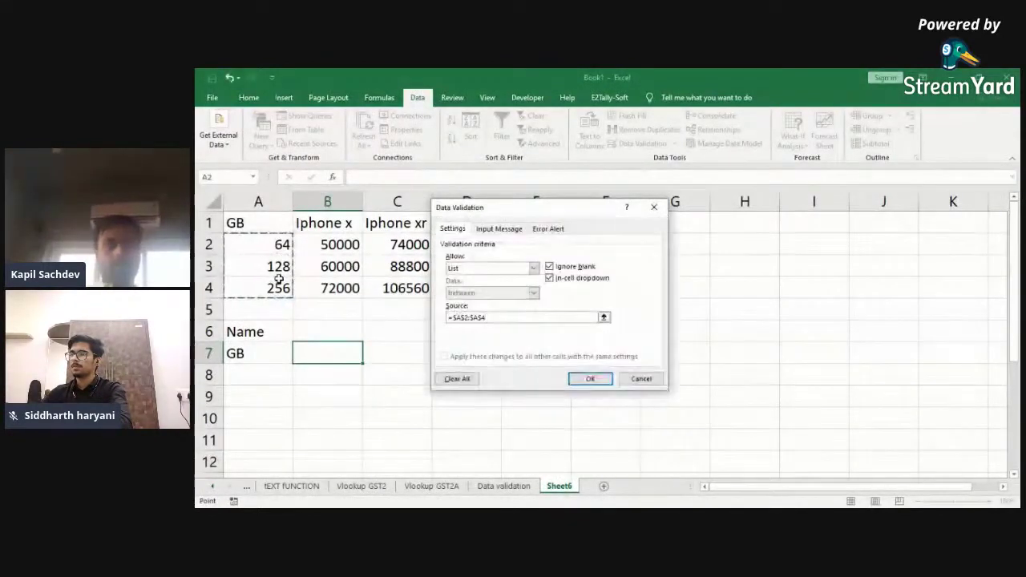
pyautogui.press('Return')
# Pick Iphone x in B6 and 128 in B7 from their dropdowns.
pyautogui.press('Up')
pyautogui.hotkey('alt', 'Down')
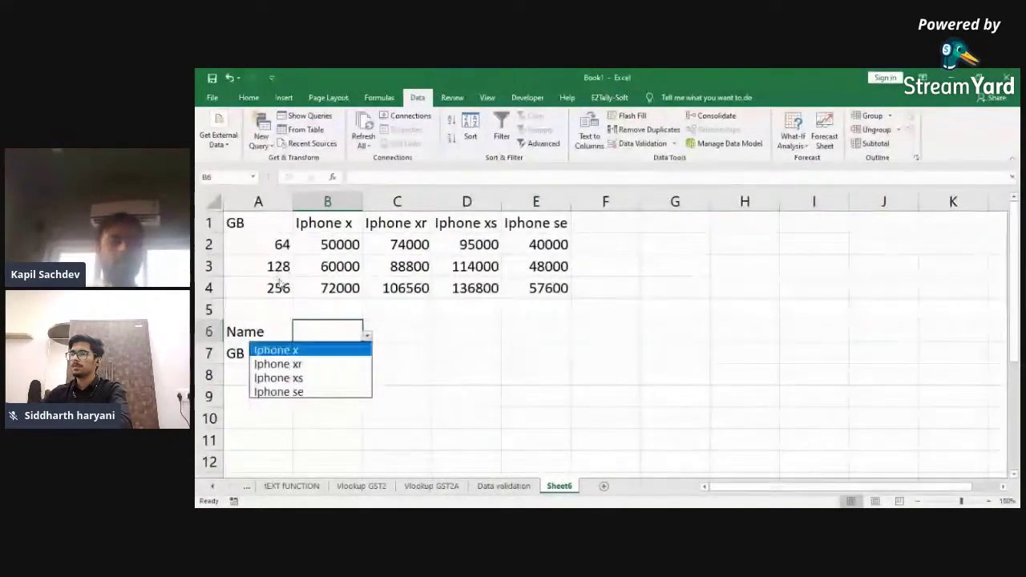
pyautogui.press('Return')
pyautogui.press('Down')
pyautogui.hotkey('alt', 'Down')
pyautogui.press('Down')
pyautogui.press('Down')
pyautogui.press('Return')
pyautogui.press('Up')
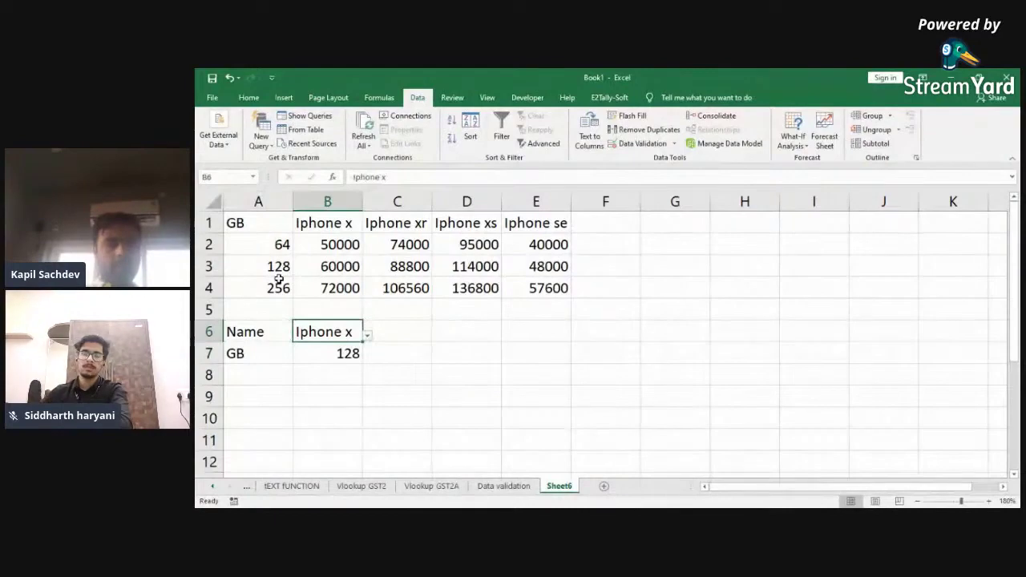
pyautogui.press('Right')
pyautogui.press('Down')
pyautogui.press('Up')
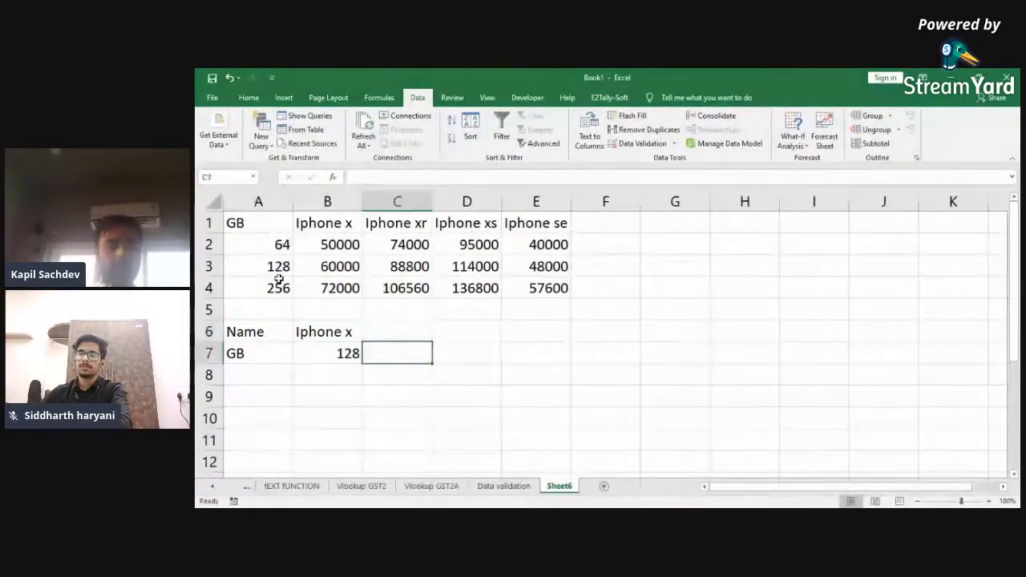
pyautogui.hotkey('alt', 'h')
pyautogui.press('Left')
pyautogui.press('Left')
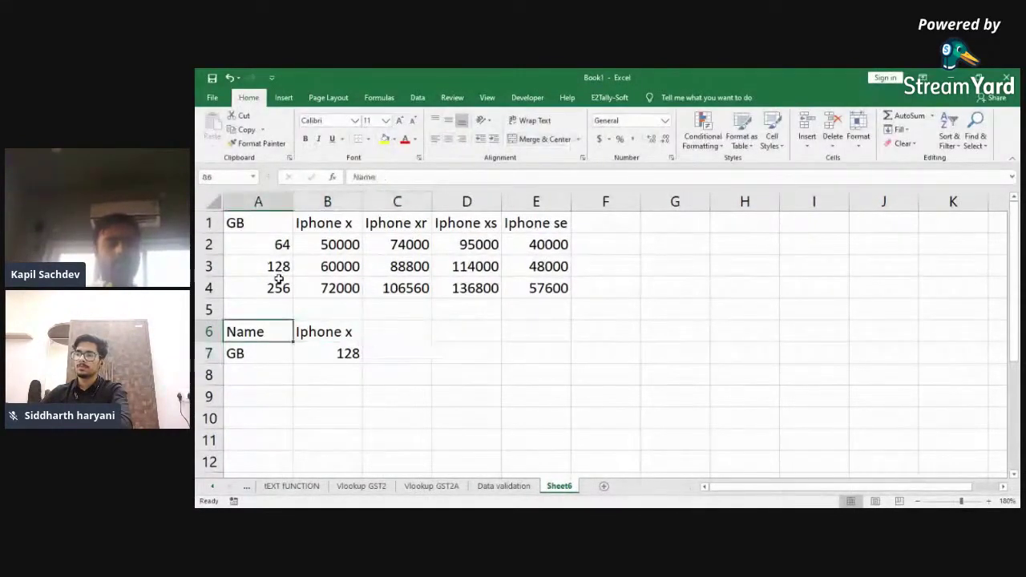
# Make the A6:C7 table text centred and bold.
pyautogui.hotkey('shift', 'Down')
pyautogui.hotkey('shift', 'Right')
pyautogui.hotkey('shift', 'Right')
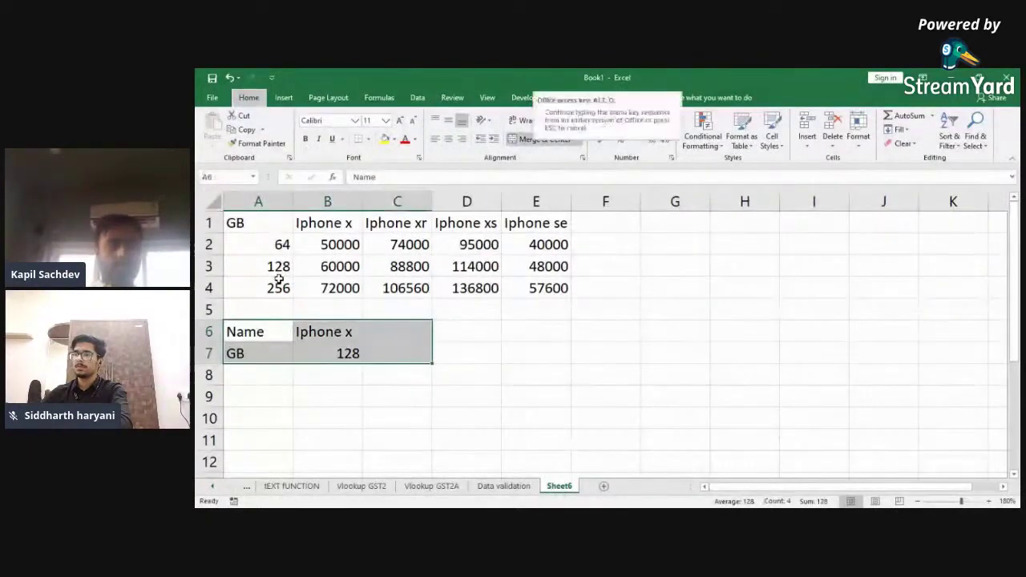
pyautogui.hotkey('alt', 'h')
pyautogui.press('o')
pyautogui.press('i')
pyautogui.hotkey('ctrl', 'z')
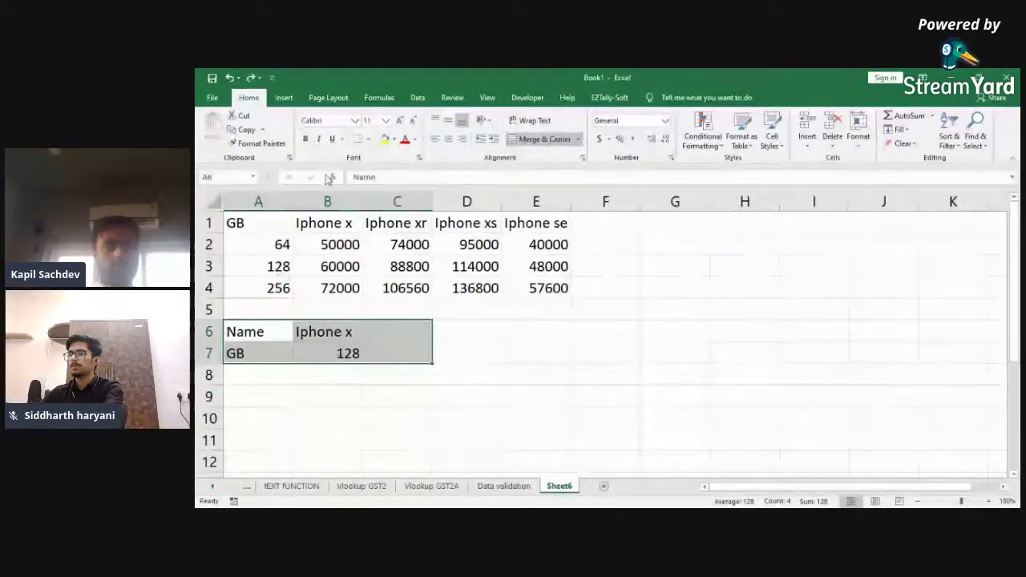
pyautogui.click(448, 141)
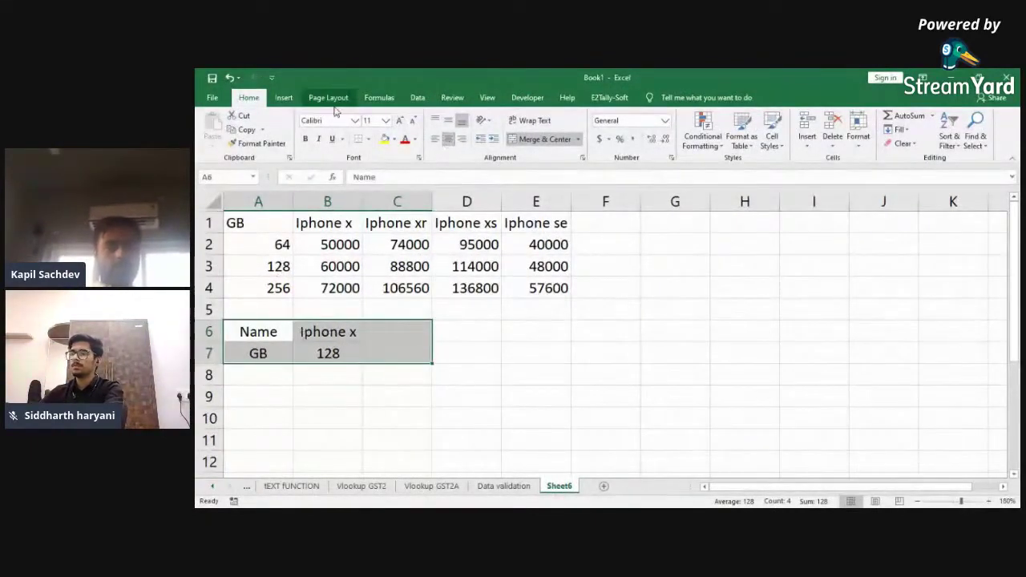
pyautogui.hotkey('ctrl', 'b')
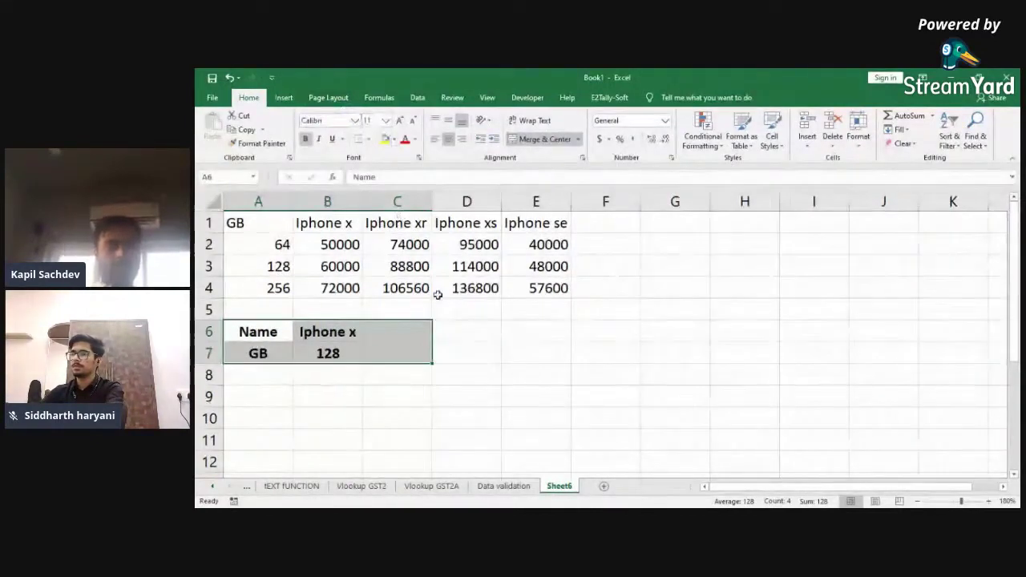
# Fill A6:C7 blue, then set C6:C7 back to No Fill.
pyautogui.click(438, 295)
pyautogui.moveTo(258, 331); pyautogui.dragTo(328, 352)
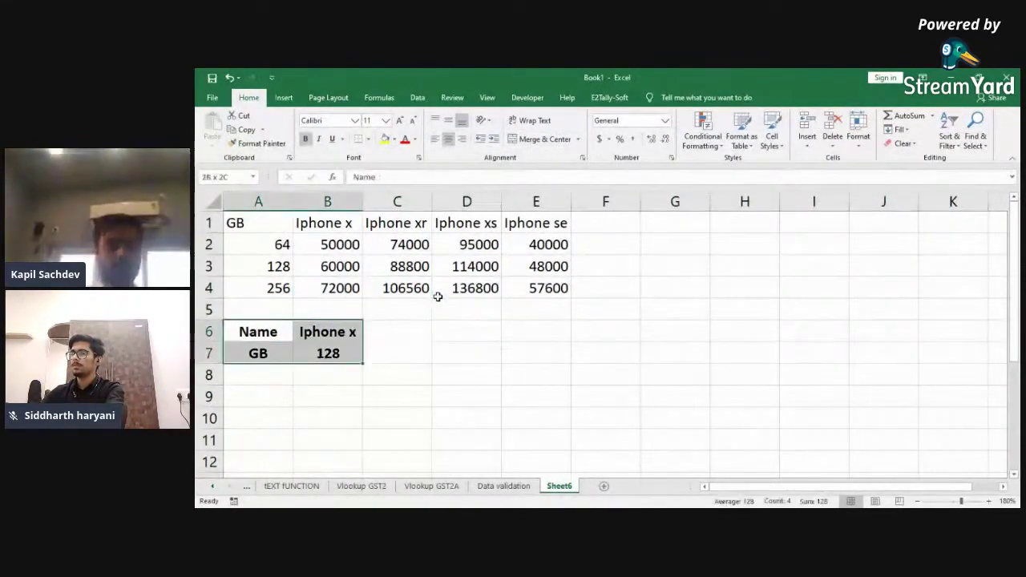
pyautogui.hotkey('shift', 'Right')
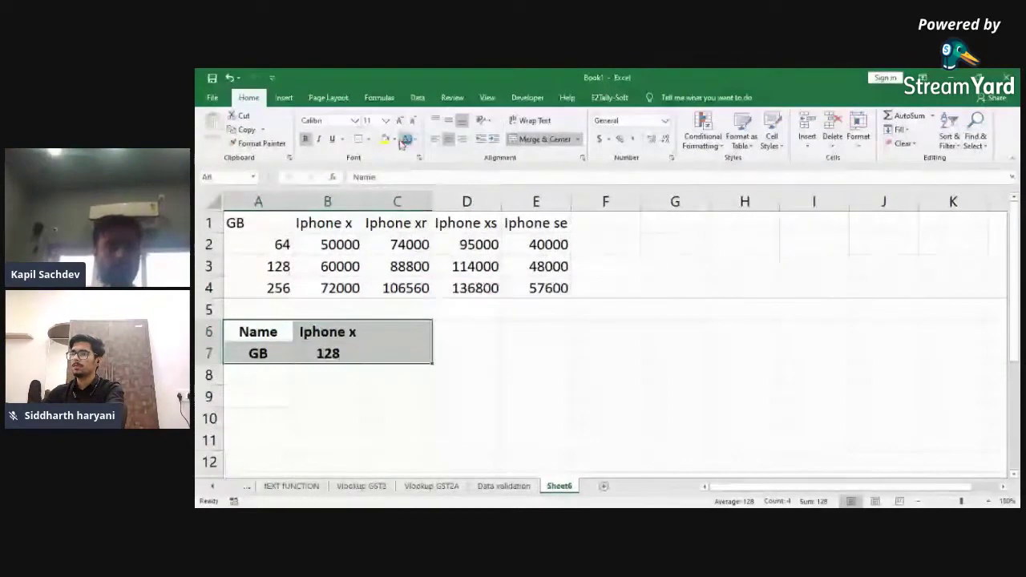
pyautogui.click(393, 139)
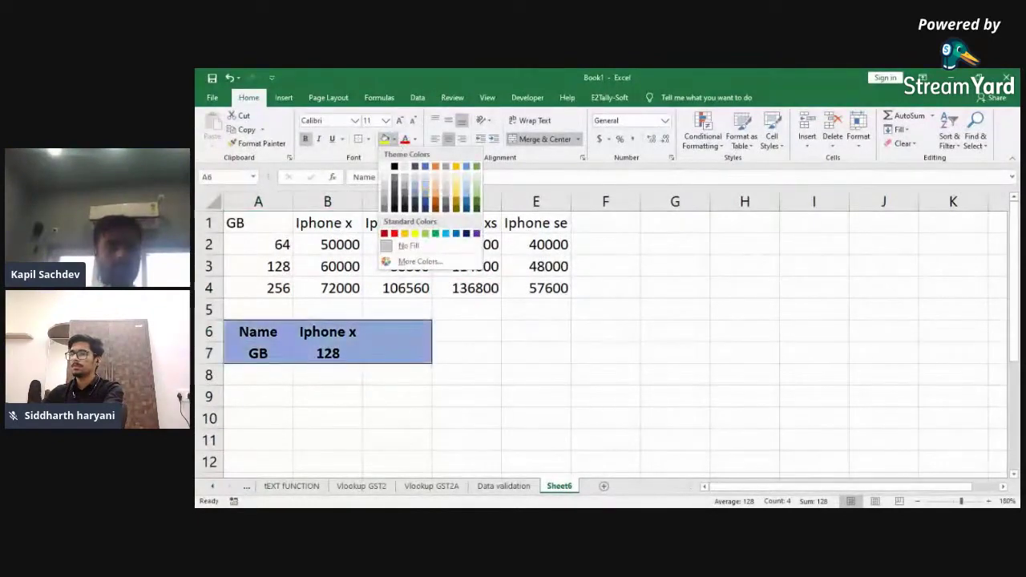
pyautogui.press('Escape')
pyautogui.click(393, 343)
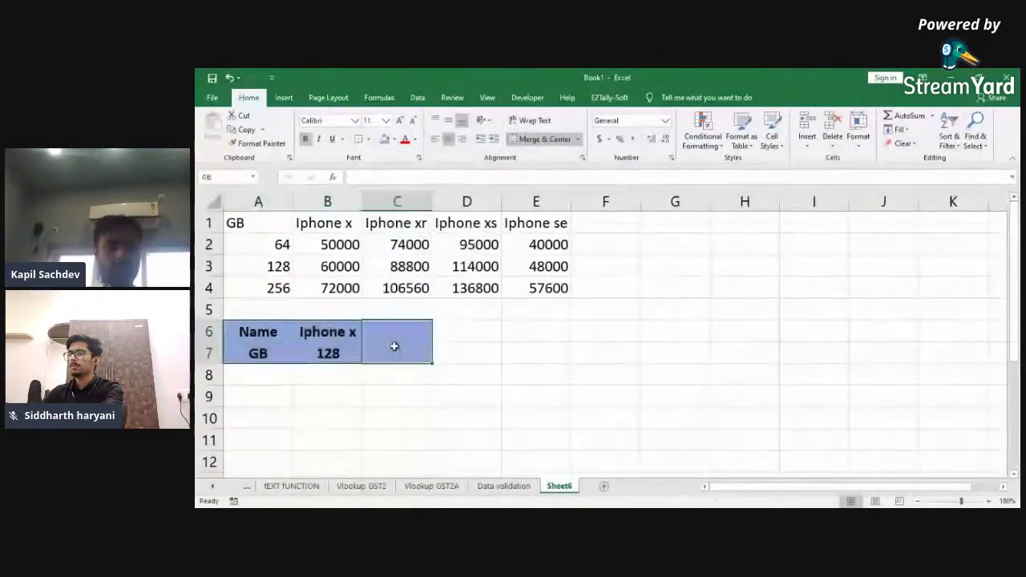
pyautogui.click(395, 143)
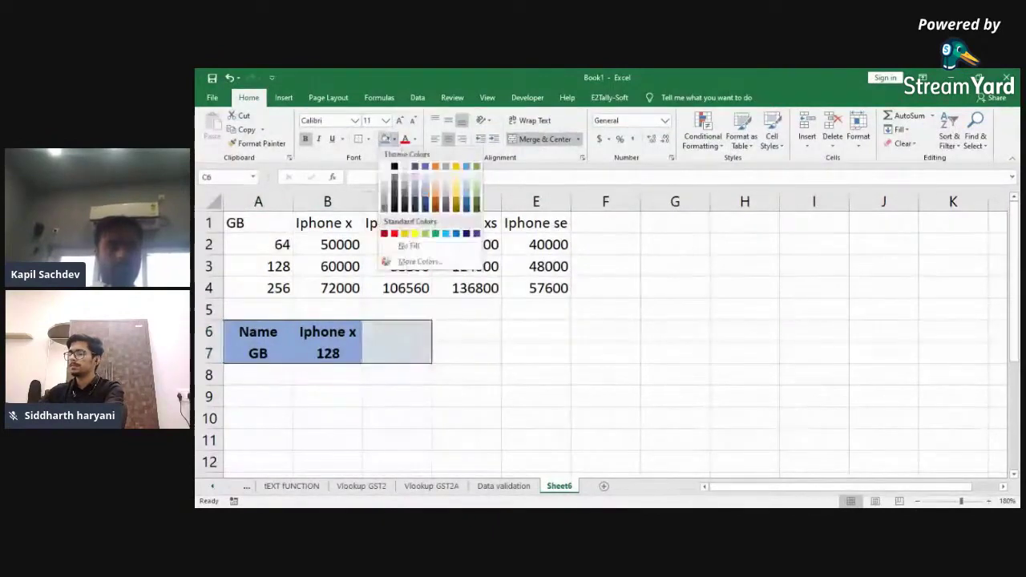
pyautogui.press('Escape')
# Check the B6 model dropdown, leaving Iphone x selected.
pyautogui.press('Left')
pyautogui.hotkey('alt', 'Down')
pyautogui.press('Escape')
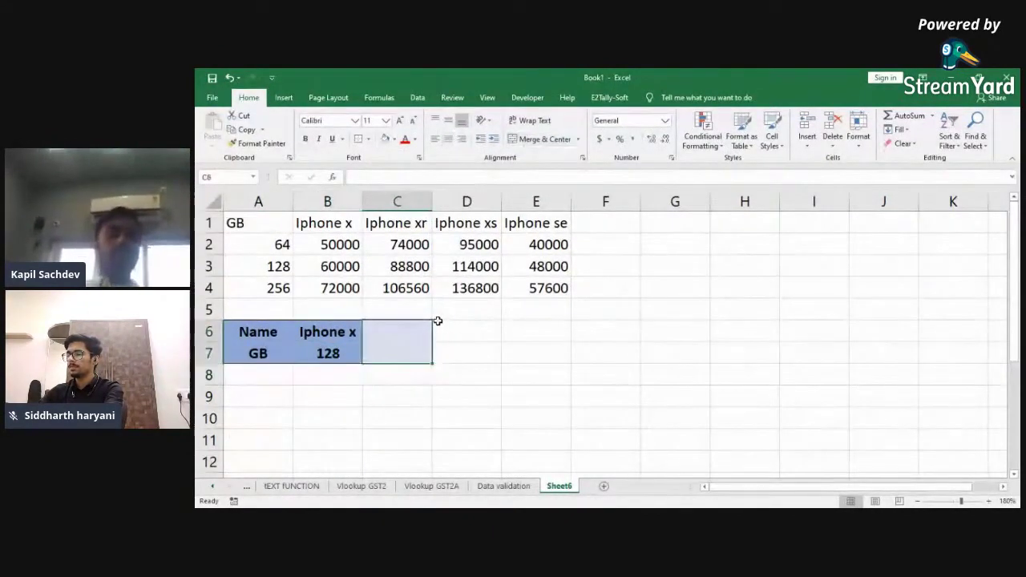
pyautogui.press('Left')
pyautogui.hotkey('alt', 'Down')
pyautogui.press('Escape')
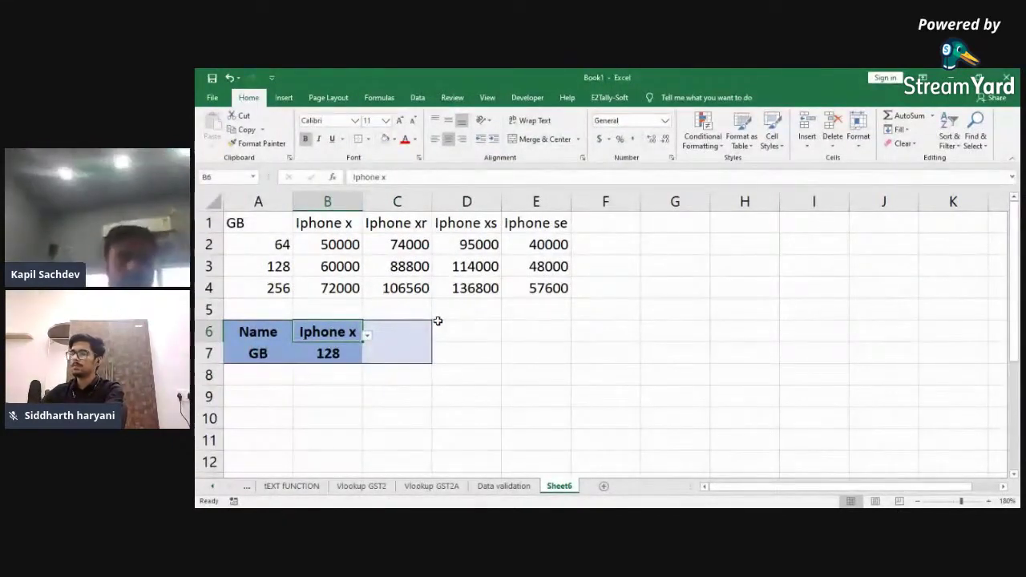
# Choose Iphone xr as the model in B6 and 256 as the GB value in B7.
pyautogui.press('Up')
pyautogui.press('Down')
pyautogui.hotkey('alt', 'Down')
pyautogui.press('Down')
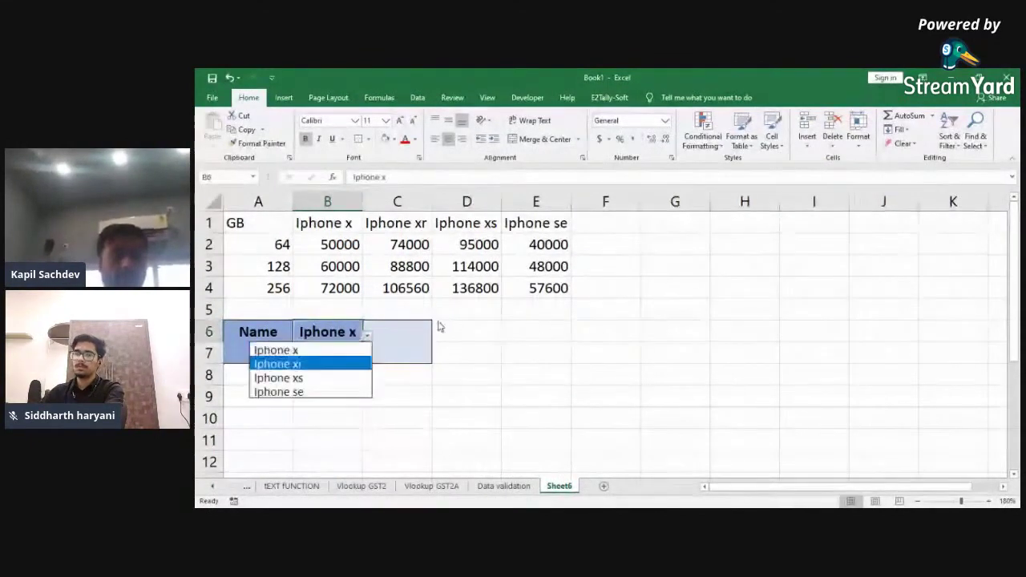
pyautogui.press('Return')
pyautogui.hotkey('alt', 'Down')
pyautogui.press('Down')
pyautogui.press('Return')
pyautogui.press('Right')
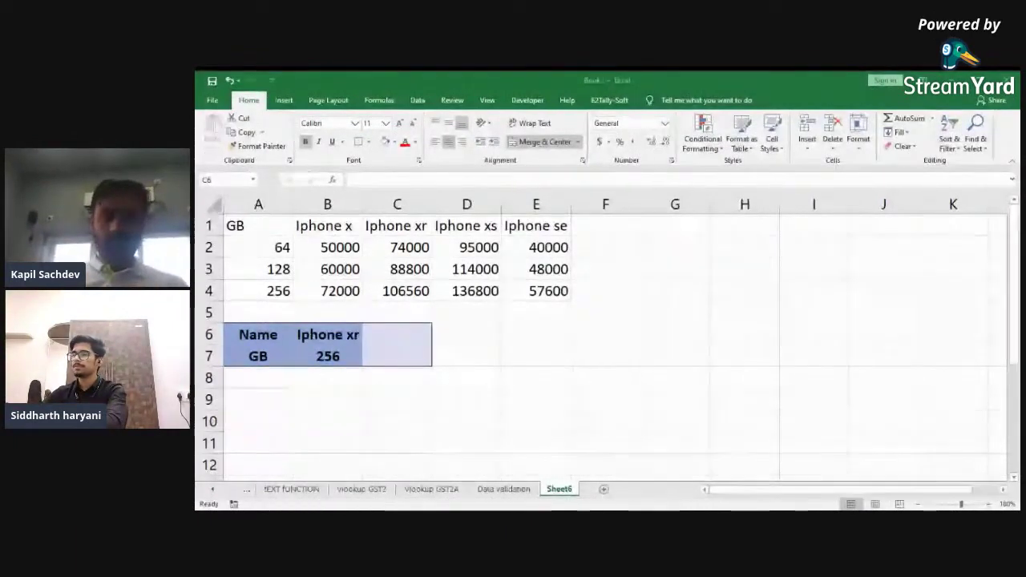
pyautogui.hotkey('alt', 'Tab')
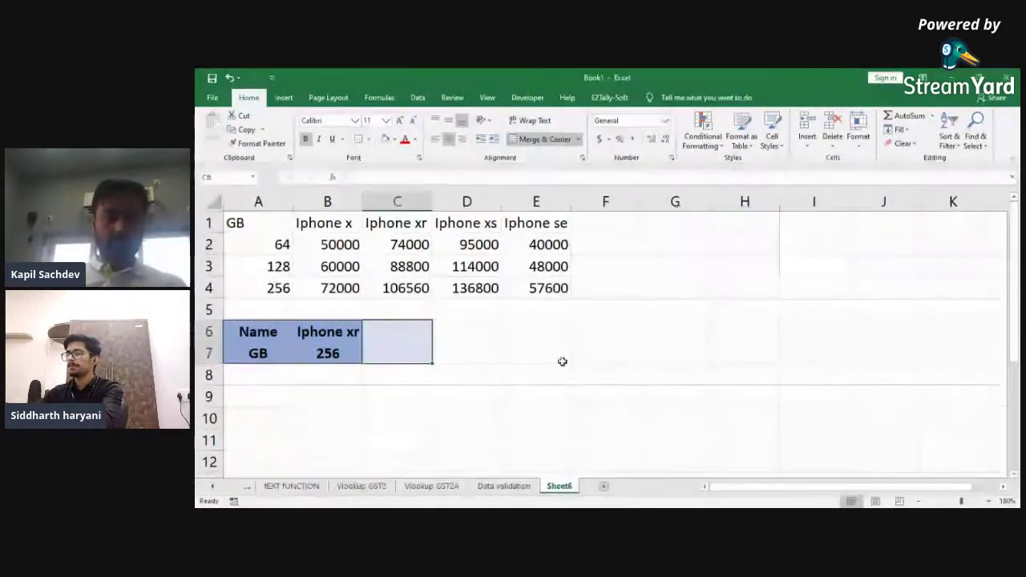
pyautogui.hotkey('alt', 'Tab')
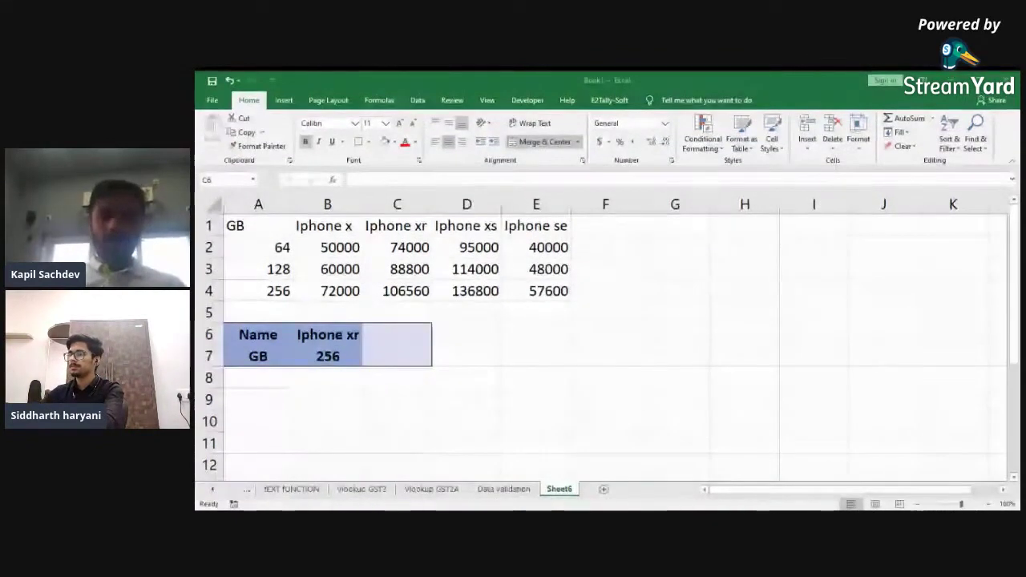
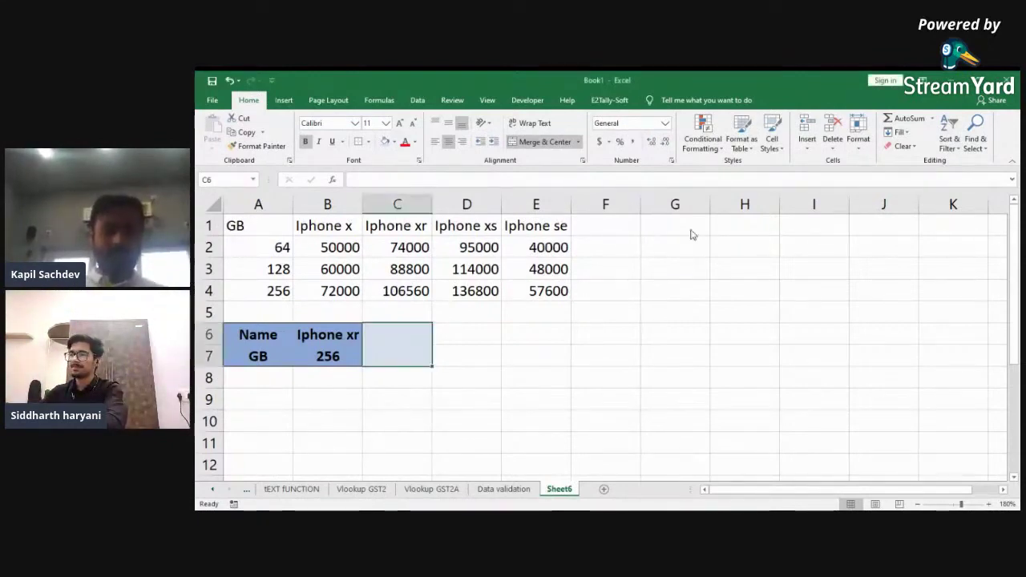
# Begin a VLOOKUP with B7 as lookup value in price cell C6, then discard it.
pyautogui.press('Right')
pyautogui.press('Left')
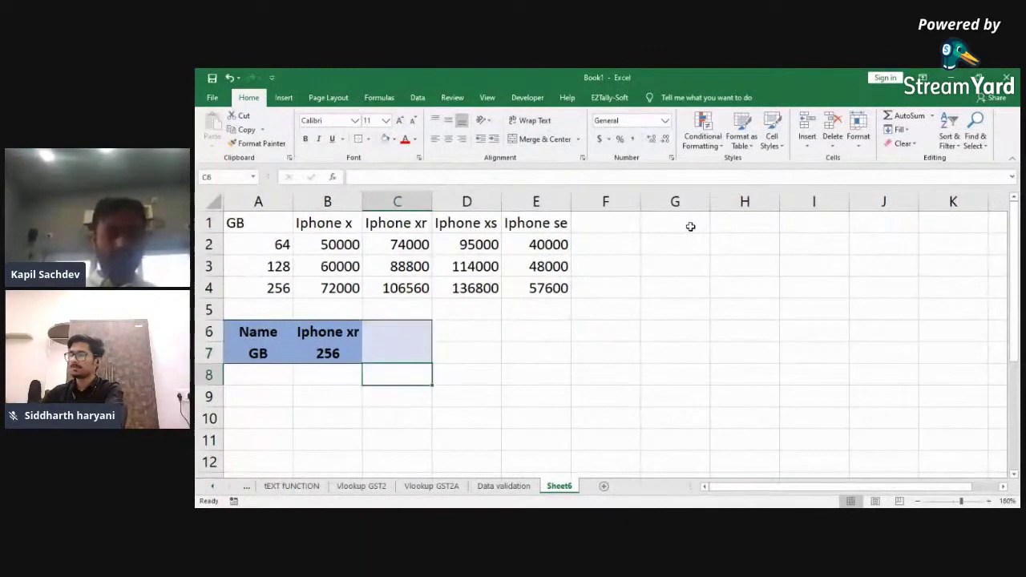
pyautogui.write('+')
pyautogui.write('l')
pyautogui.press('Tab')
pyautogui.press('Left')
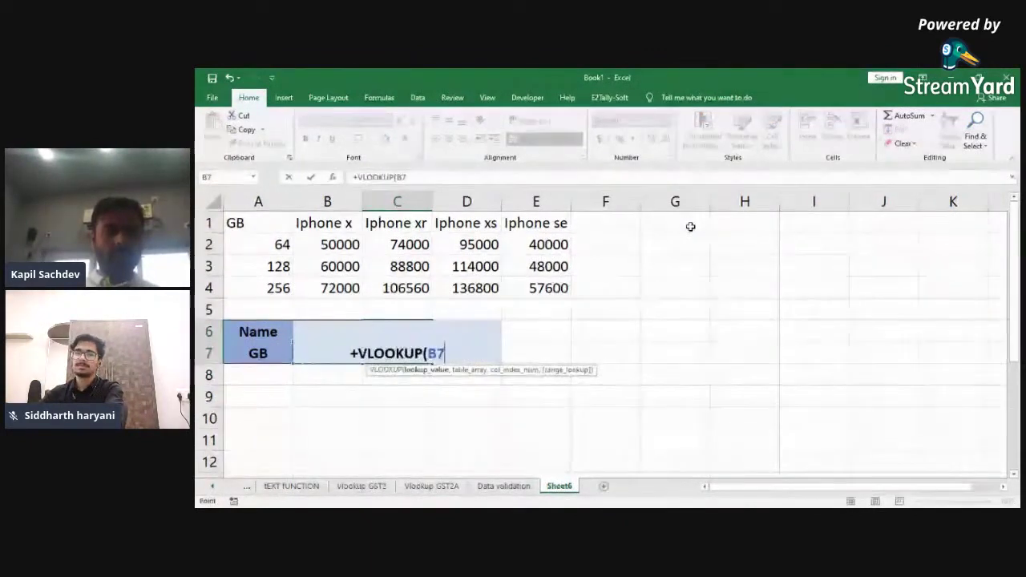
pyautogui.press('Escape')
# Retype +VLOOKUP(B7, in C6, cancel it, and switch to the Data validation sheet.
pyautogui.write('+')
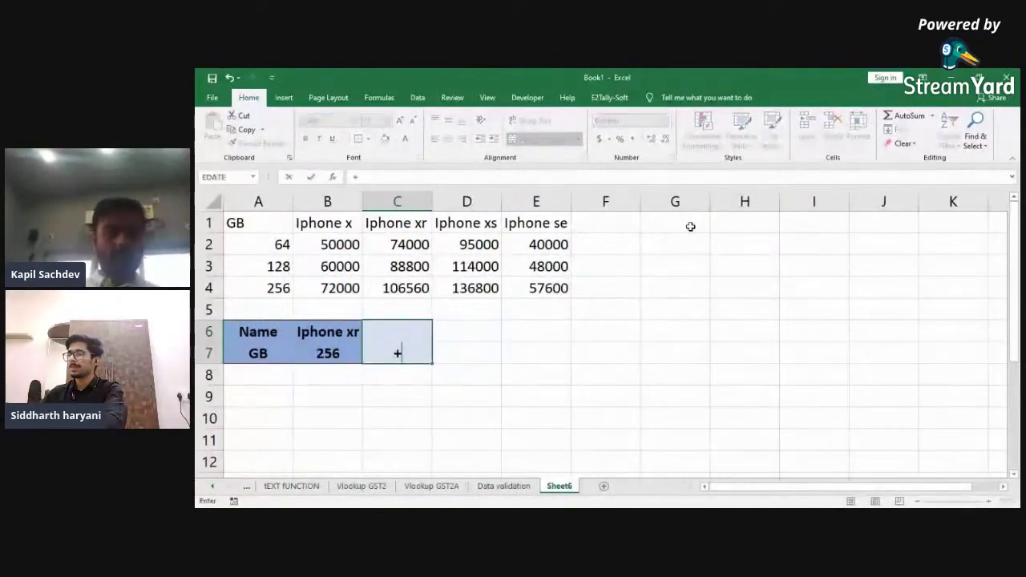
pyautogui.write('vl')
pyautogui.press('Tab')
pyautogui.press('Left')
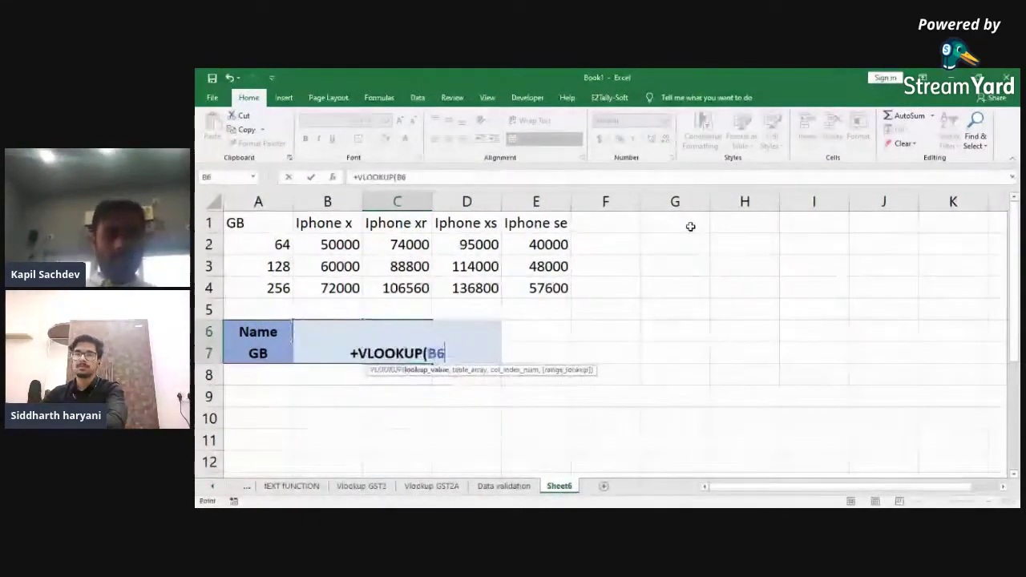
pyautogui.write(',')
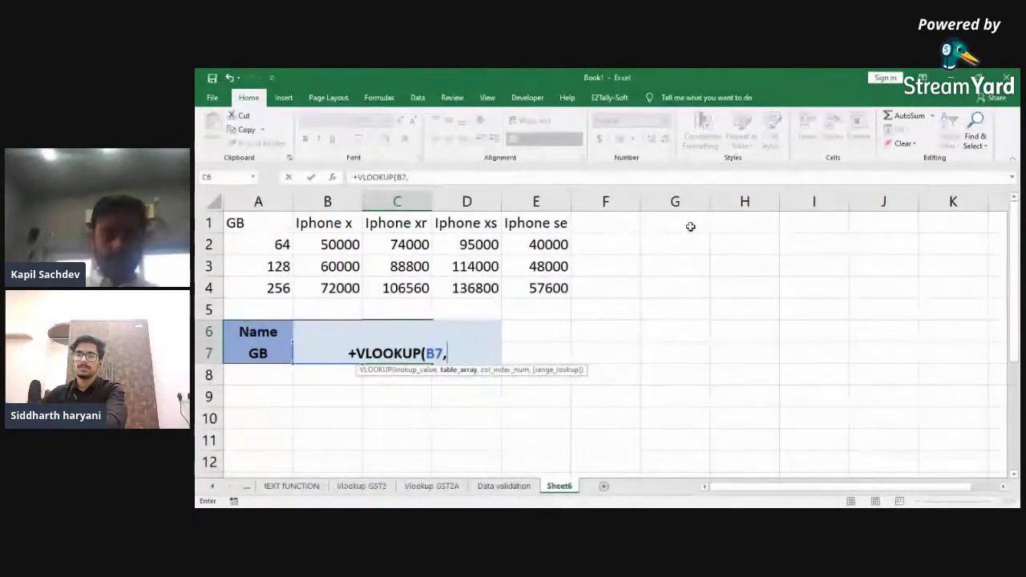
pyautogui.press('Escape')
pyautogui.hotkey('ctrl', 'pageup')
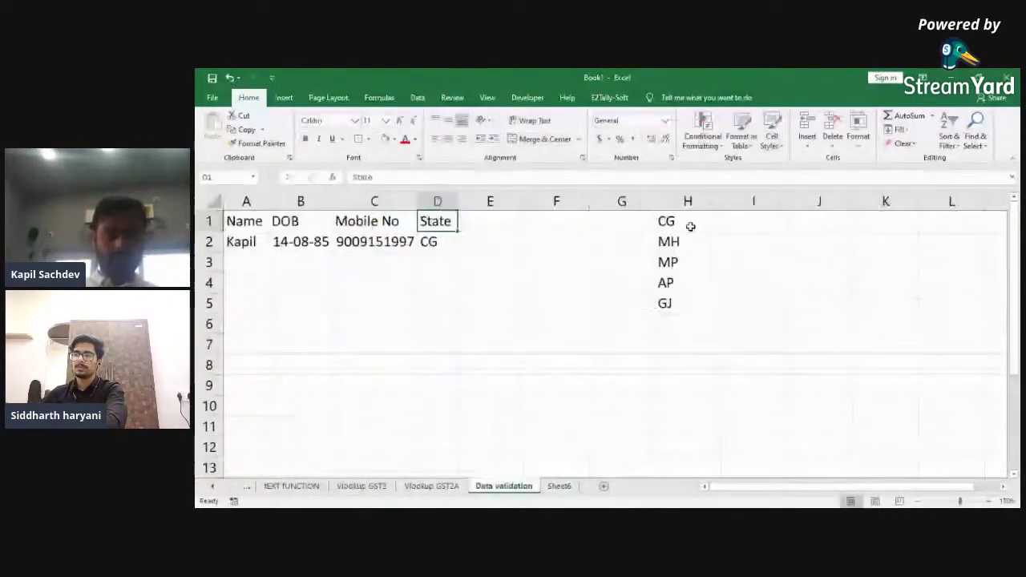
# Back on Sheet6, clear the Name and GB block from rows 6–7.
pyautogui.hotkey('ctrl', 'pagedown')
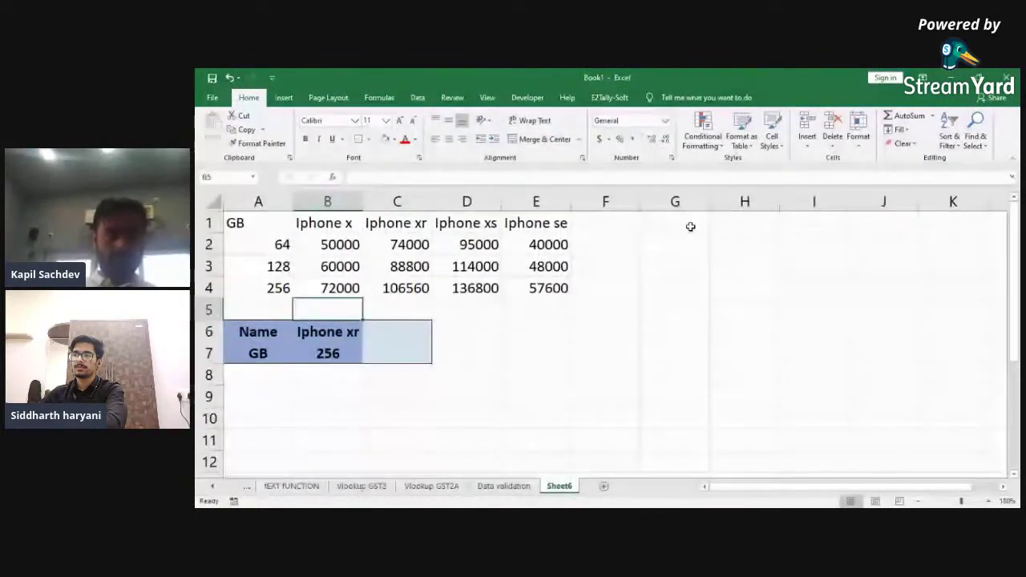
pyautogui.hotkey('ctrl', 'Home')
pyautogui.press('Down')
pyautogui.hotkey('ctrl', 'shift', 'Down')
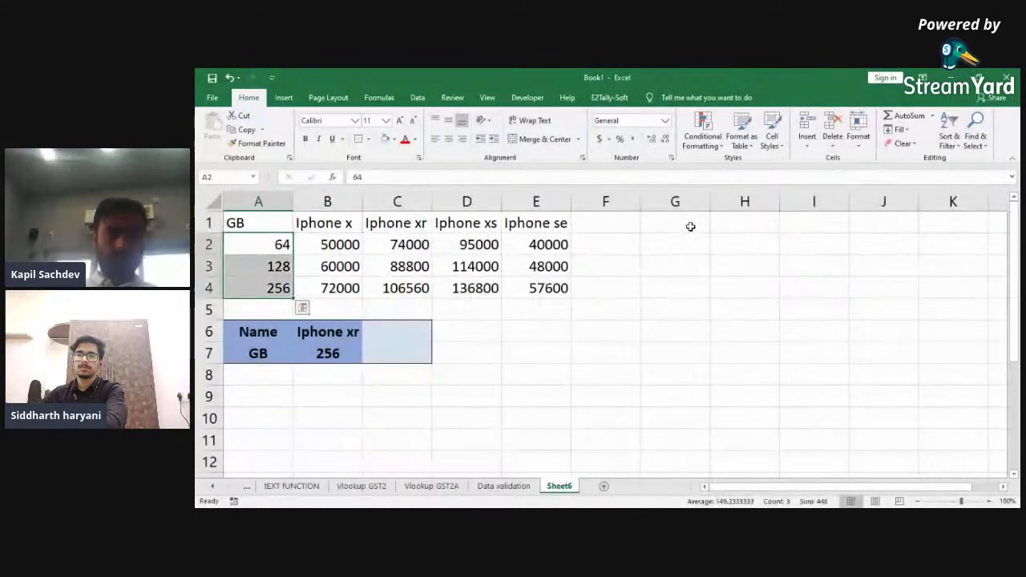
pyautogui.press('Down')
pyautogui.press('Down')
pyautogui.press('Down')
pyautogui.press('Down')
pyautogui.hotkey('shift', 'Down')
pyautogui.hotkey('shift', 'space')
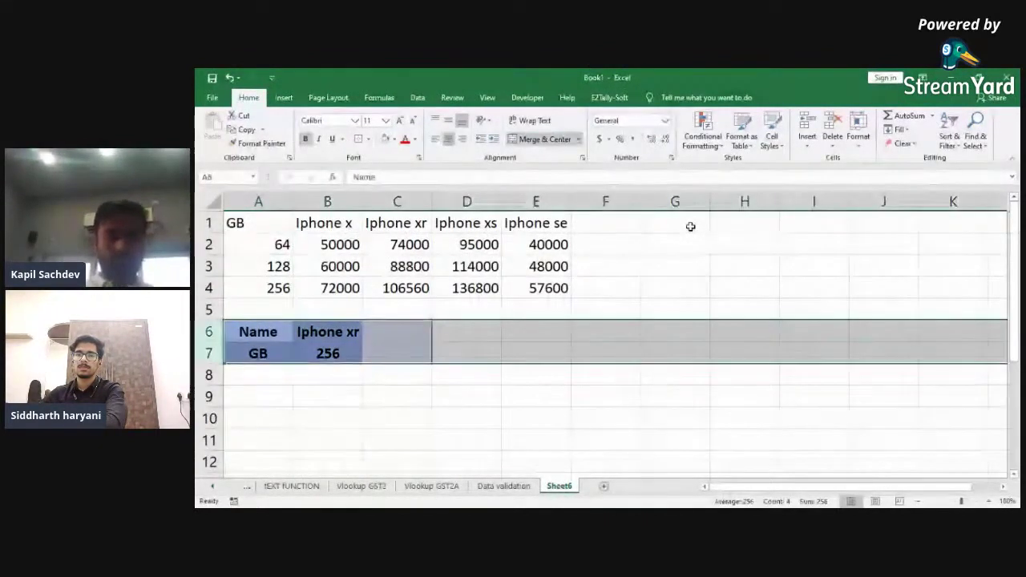
pyautogui.press('Delete')
# Delete row 13, then undo the row deletions.
pyautogui.press('Up')
pyautogui.press('Up')
pyautogui.press('Down')
pyautogui.press('Down')
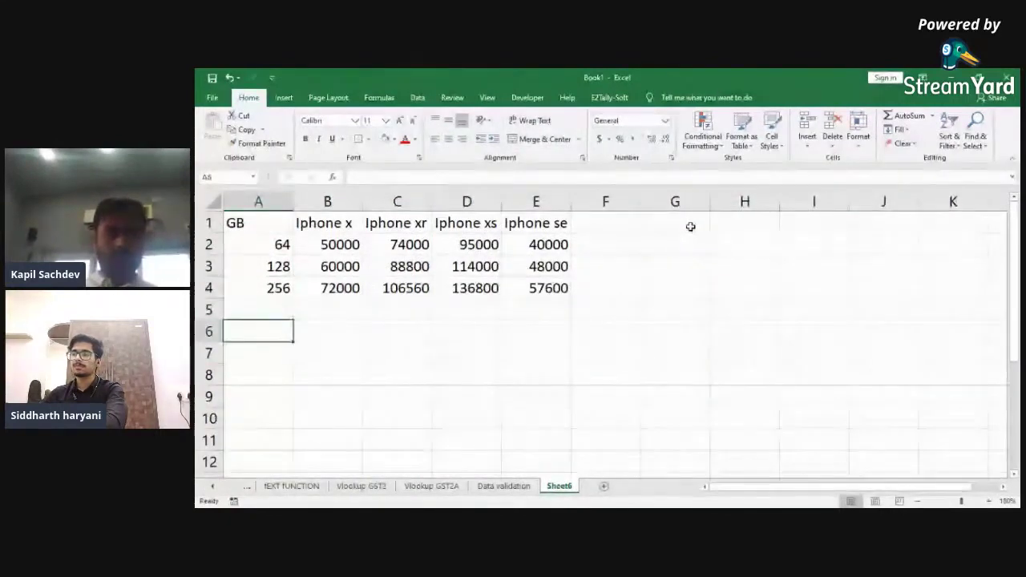
pyautogui.press('Down')
pyautogui.press('Down')
pyautogui.press('Down')
pyautogui.press('Down')
pyautogui.press('Down')
pyautogui.press('Down')
pyautogui.hotkey('shift', 'space')
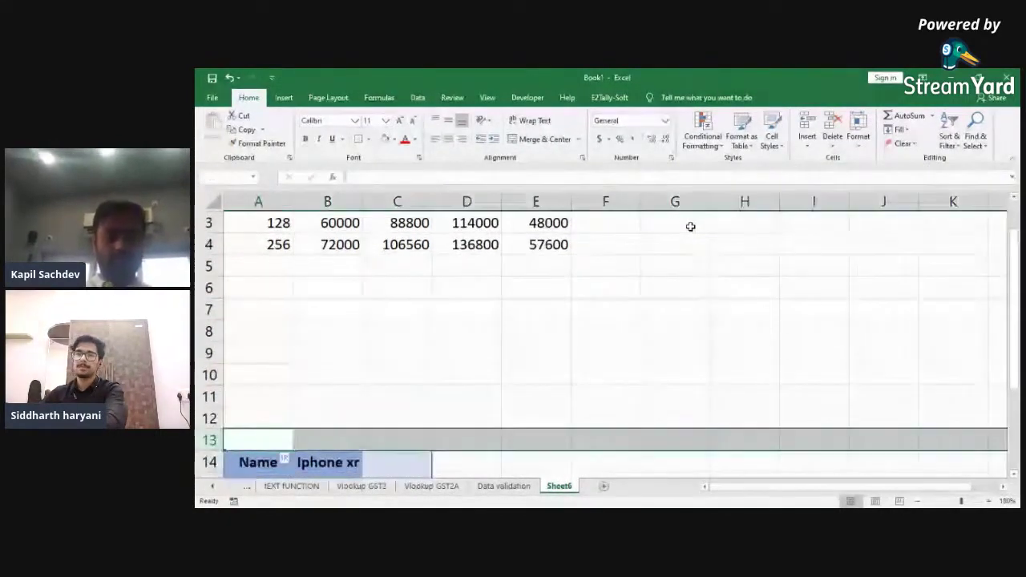
pyautogui.hotkey('ctrl', '-')
pyautogui.hotkey('ctrl', '-')
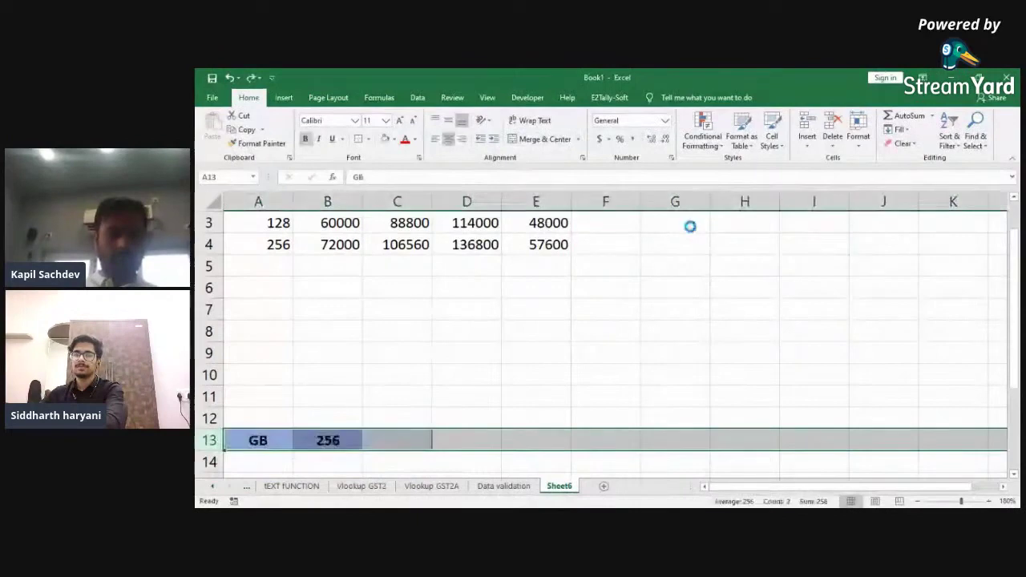
pyautogui.hotkey('ctrl', 'z')
pyautogui.hotkey('ctrl', 'z')
pyautogui.hotkey('ctrl', 'z')
pyautogui.hotkey('ctrl', 'z')
# Delete the empty rows so the Name/GB block sits in rows 6–7 under the price table.
pyautogui.press('Up')
pyautogui.press('Up')
pyautogui.press('Up')
pyautogui.press('Up')
pyautogui.hotkey('shift', 'space')
pyautogui.hotkey('shift', 'Down')
pyautogui.hotkey('shift', 'Down')
pyautogui.hotkey('shift', 'Down')
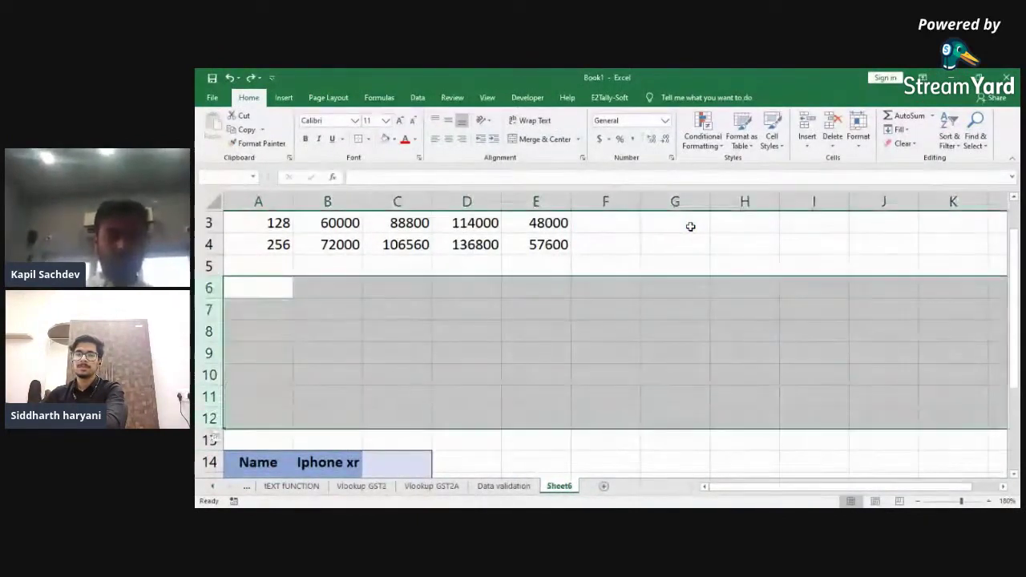
pyautogui.hotkey('ctrl', '-')
pyautogui.press('Up')
pyautogui.press('Down')
pyautogui.hotkey('shift', 'space')
pyautogui.hotkey('ctrl', '-')
pyautogui.press('Right')
pyautogui.press('Right')
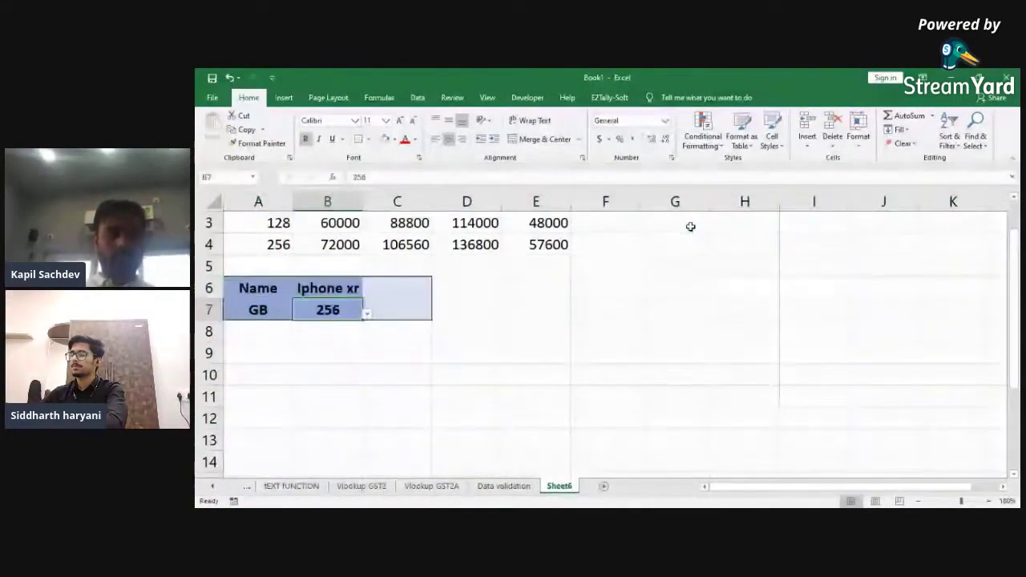
pyautogui.hotkey('shift', 'Down')
# Start the C6 price formula as +VLOOKUP(B7,A2:E4, using the price table range.
pyautogui.write('+VLOOKUP(')
pyautogui.press('Left')
pyautogui.write(',')
pyautogui.press('Up')
pyautogui.press('Up')
pyautogui.press('Up')
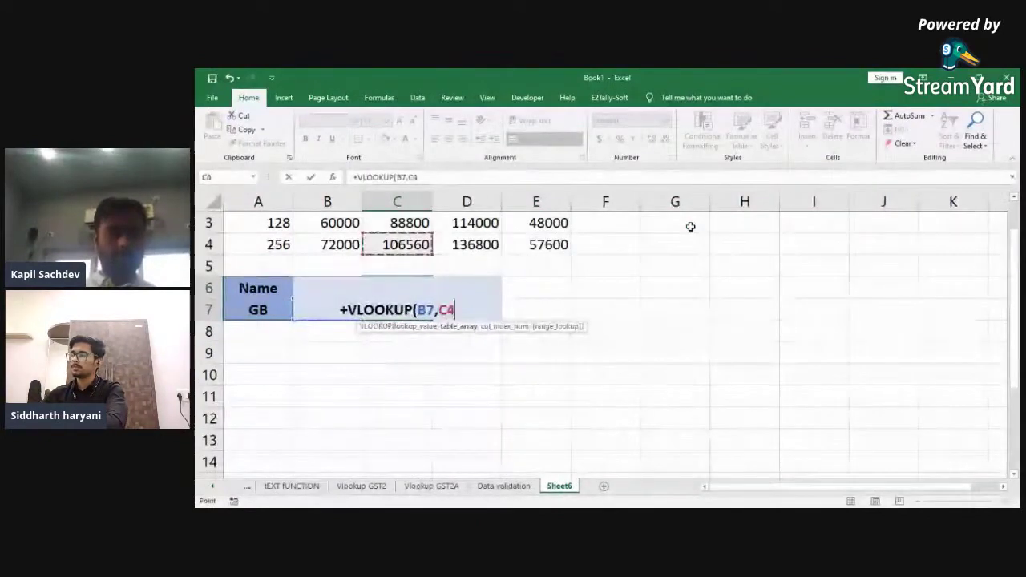
pyautogui.press('Up')
pyautogui.press('Up')
pyautogui.press('Left')
pyautogui.press('Left')
pyautogui.hotkey('shift', 'Right')
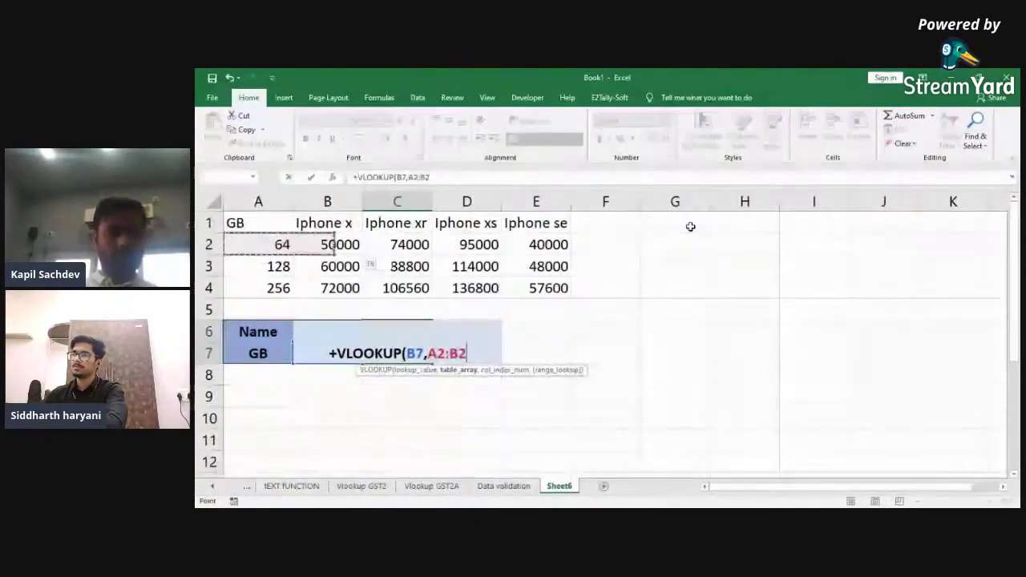
pyautogui.hotkey('shift', 'Right')
pyautogui.hotkey('shift', 'Right')
pyautogui.hotkey('shift', 'Right')
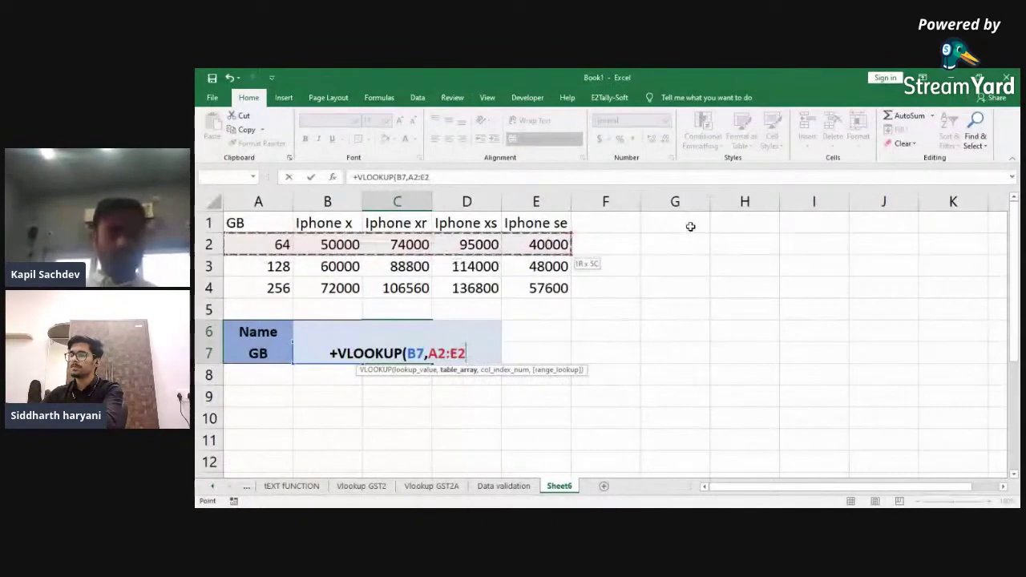
pyautogui.hotkey('shift', 'Down')
pyautogui.hotkey('shift', 'Down')
# Add MATCH(B6,B1:E1,0) as the column index and enter it, accepting Excel's correction.
pyautogui.write(',')
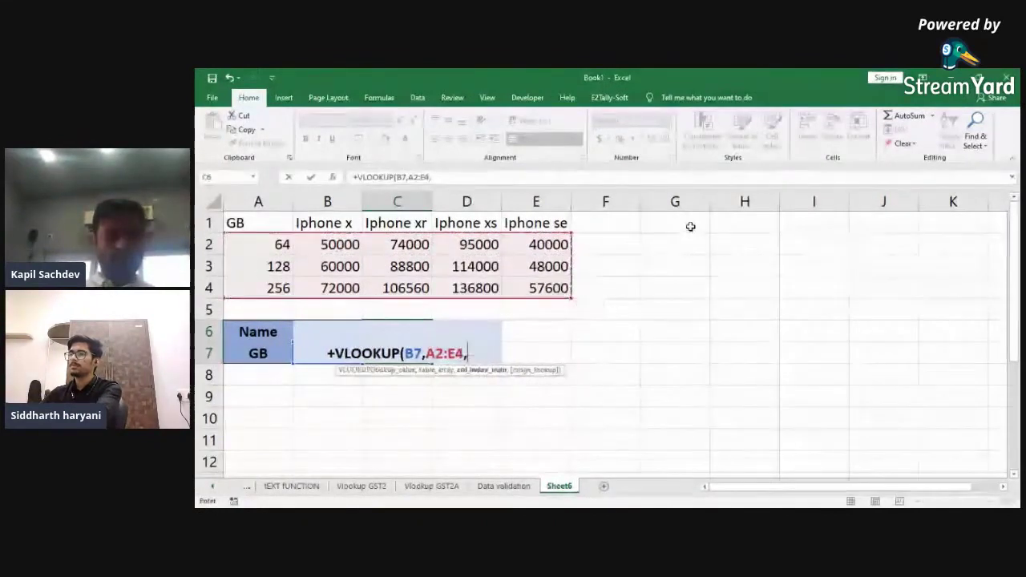
pyautogui.write('ma')
pyautogui.press('Tab')
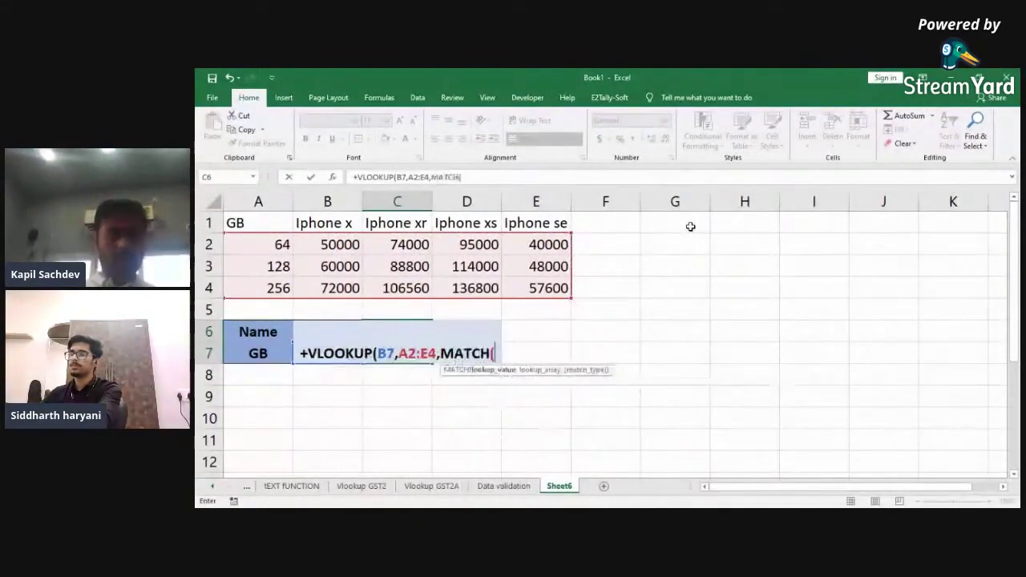
pyautogui.press('Up')
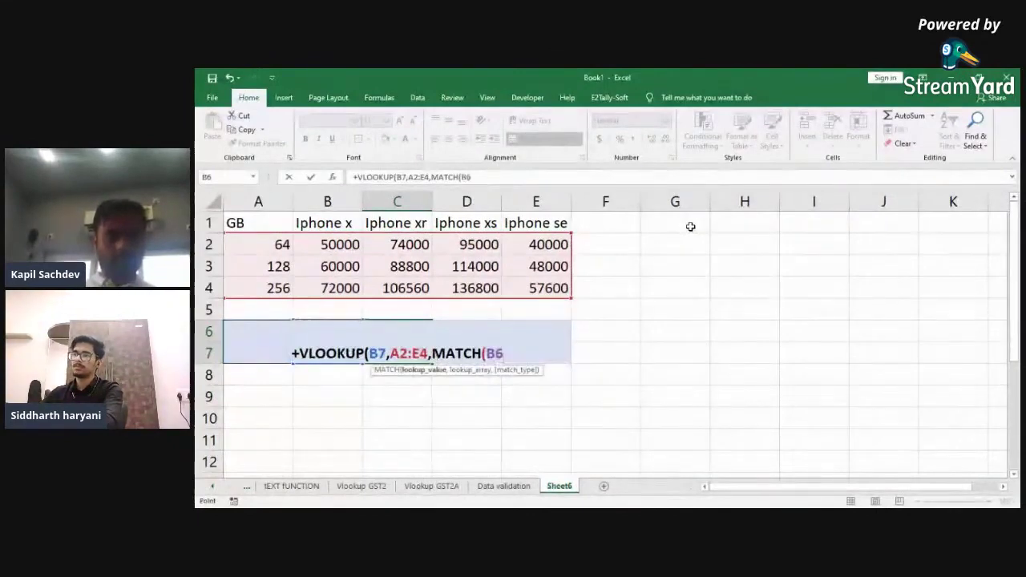
pyautogui.press('Up')
pyautogui.write(',')
pyautogui.press('Up')
pyautogui.hotkey('ctrl', 'Up')
pyautogui.press('Left')
pyautogui.hotkey('shift', 'Right')
pyautogui.hotkey('shift', 'Right')
pyautogui.hotkey('shift', 'Right')
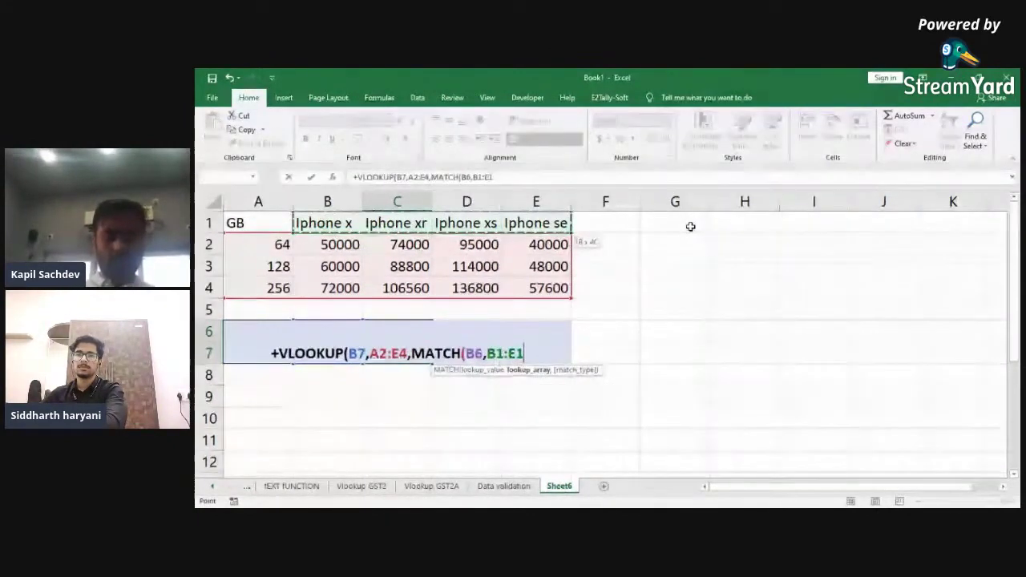
pyautogui.write(',0)')
pyautogui.press('Return')
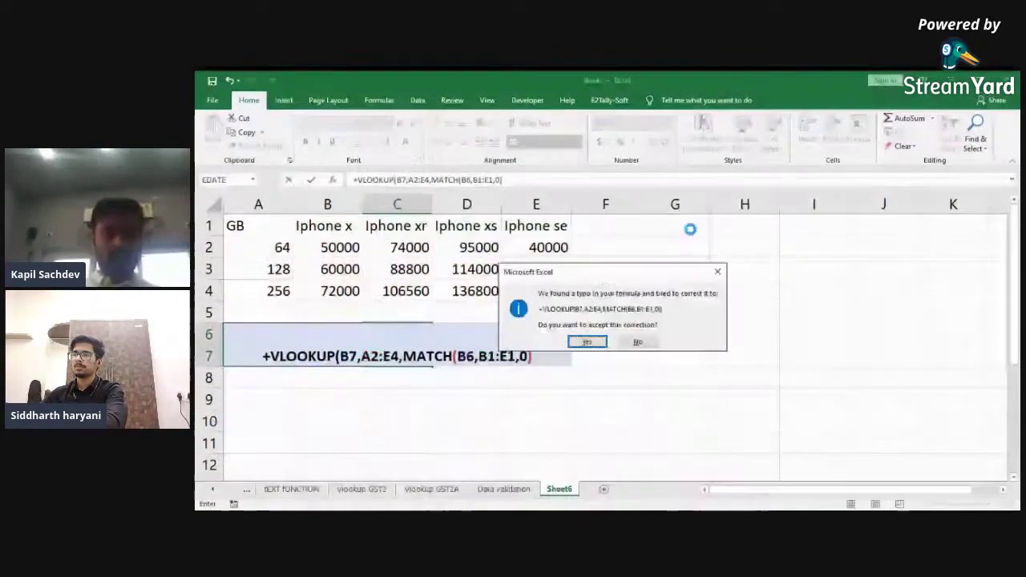
pyautogui.press('Return')
# Choose Iphone x from the model dropdown in B6.
pyautogui.press('Up')
pyautogui.press('F2')
pyautogui.press('Escape')
pyautogui.press('Left')
pyautogui.hotkey('alt', 'Down')
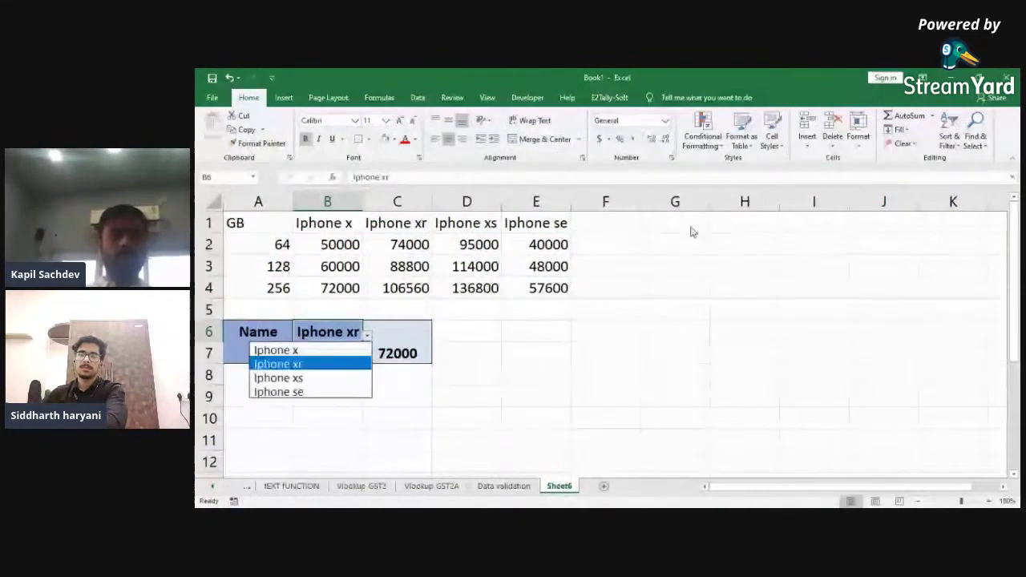
pyautogui.press('Up')
pyautogui.press('Return')
pyautogui.press('Right')
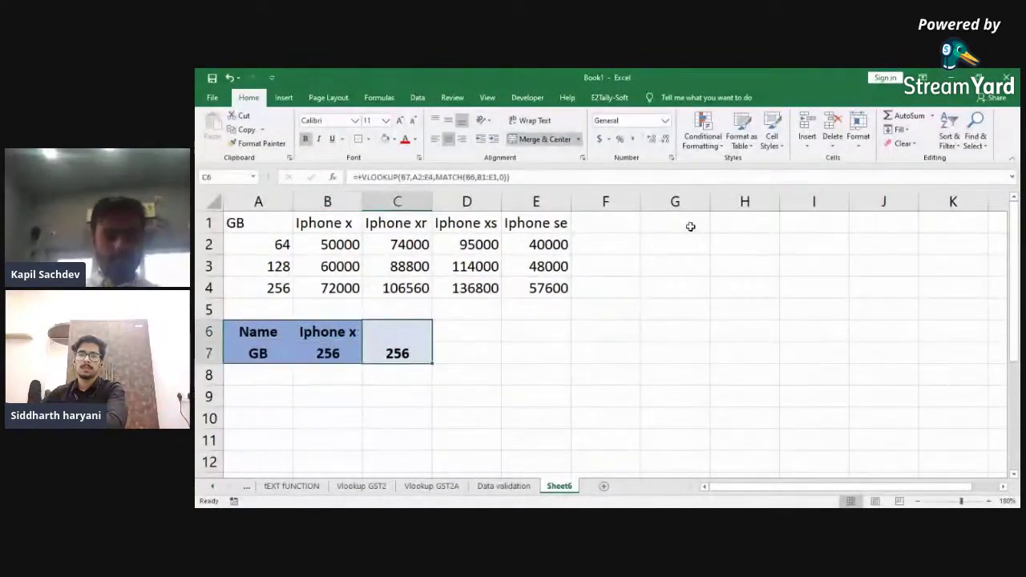
# Add ,0 after the MATCH part of the C6 formula, then clear merged cell C6:C7.
pyautogui.press('F2')
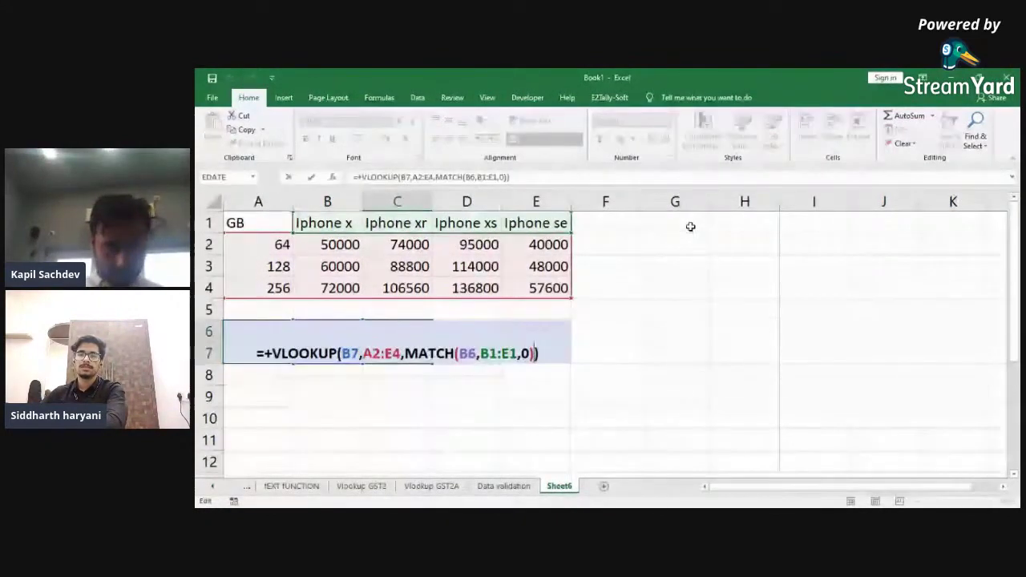
pyautogui.press('Escape')
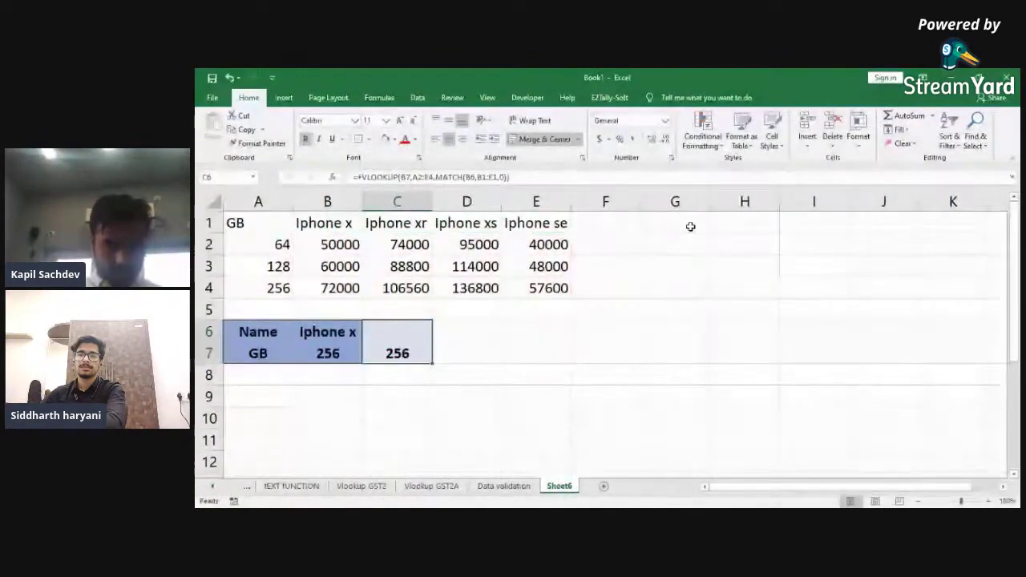
pyautogui.press('F2')
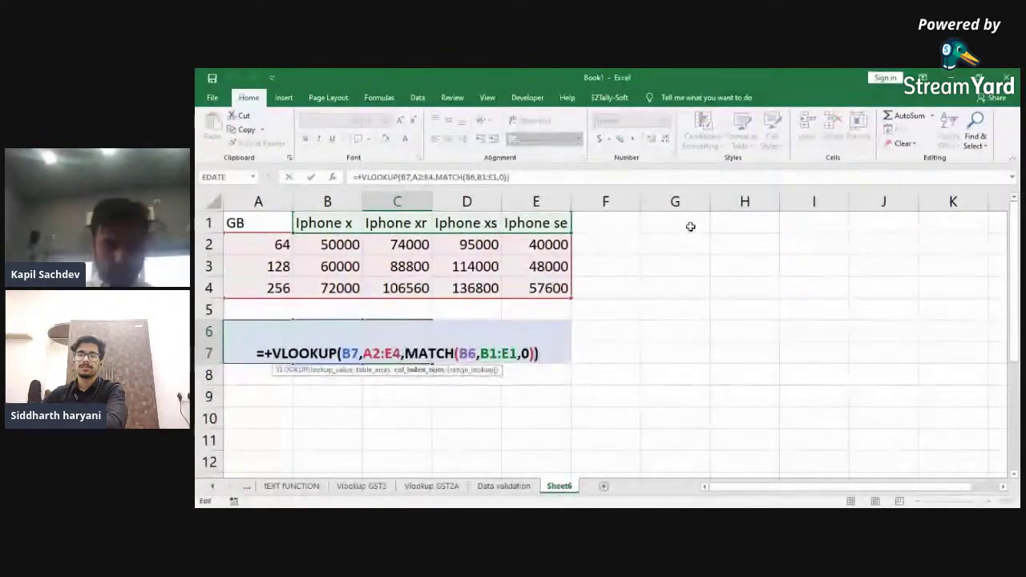
pyautogui.write(',')
pyautogui.press('Right')
pyautogui.write(',0')
pyautogui.hotkey('ctrl', 'Return')
pyautogui.press('F2')
pyautogui.press('Escape')
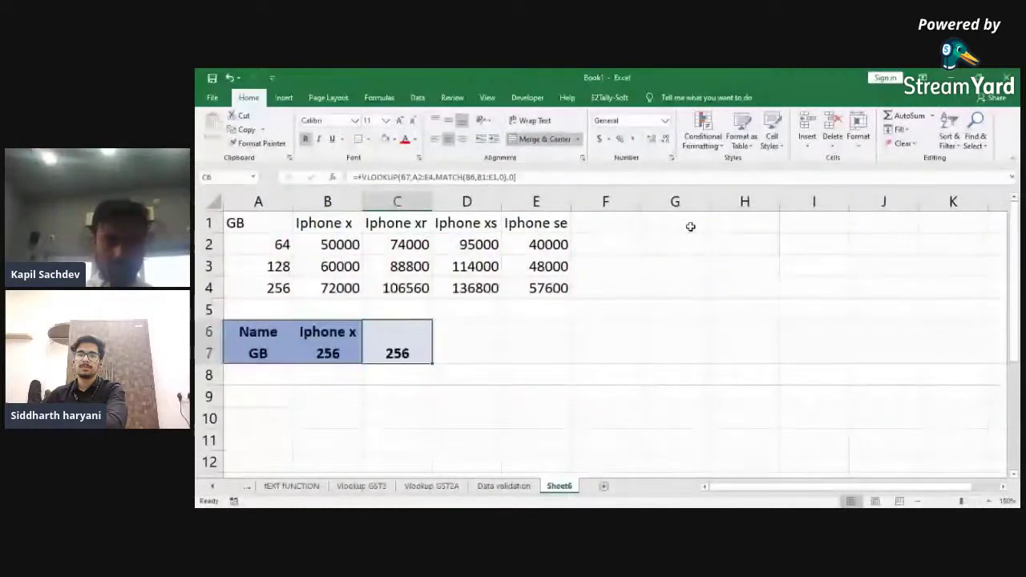
pyautogui.press('Delete')
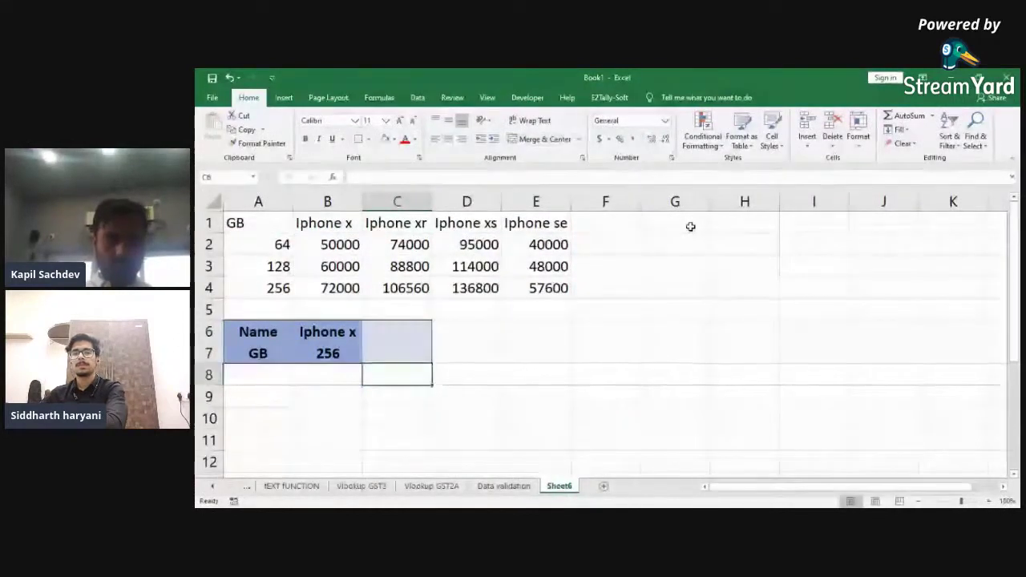
# Enter =++VLOOKUP(B7,A2:E4,2,0) in C8, returning 72000.
pyautogui.write('+v')
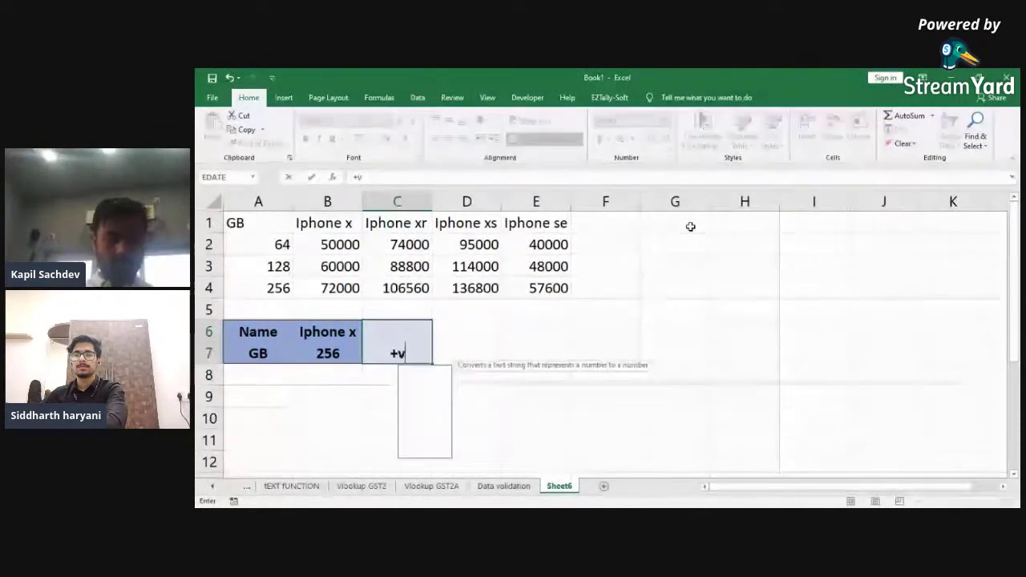
pyautogui.write('l')
pyautogui.press('Tab')
pyautogui.write('++')
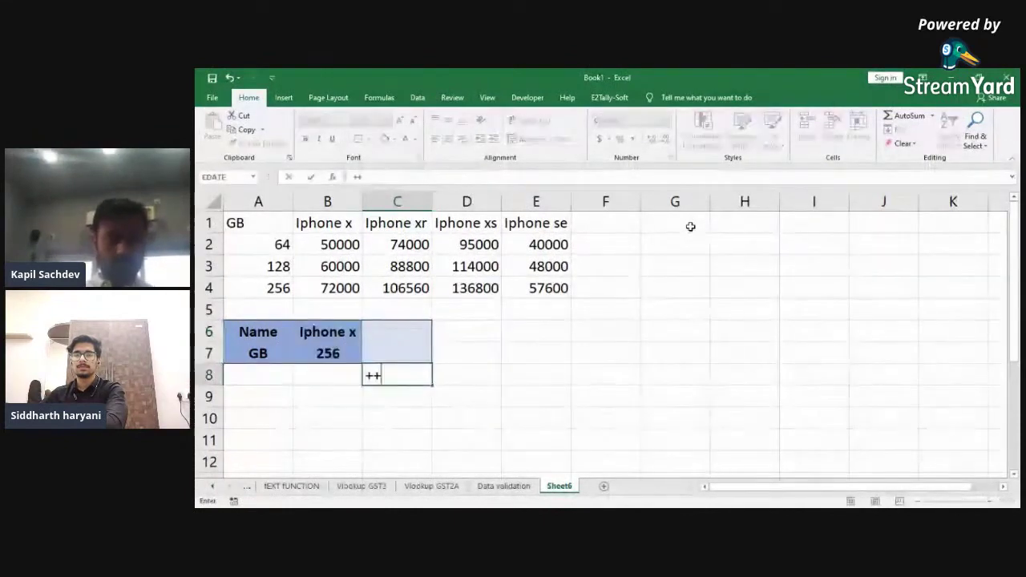
pyautogui.write('VLOOKUP(')
pyautogui.press('Up')
pyautogui.press('Left')
pyautogui.write(',')
pyautogui.press('Up')
pyautogui.press('Up')
pyautogui.press('Up')
pyautogui.press('Left')
pyautogui.press('Left')
pyautogui.press('Down')
pyautogui.hotkey('shift', 'Right')
pyautogui.hotkey('shift', 'Right')
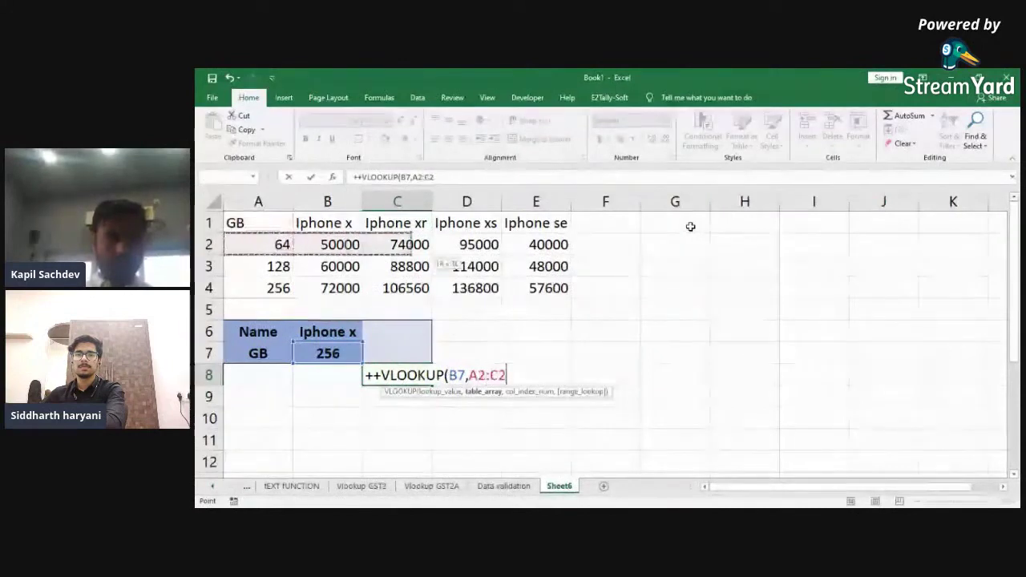
pyautogui.hotkey('shift', 'Right')
pyautogui.hotkey('shift', 'Right')
pyautogui.hotkey('shift', 'Down')
pyautogui.hotkey('shift', 'Down')
pyautogui.write(',')
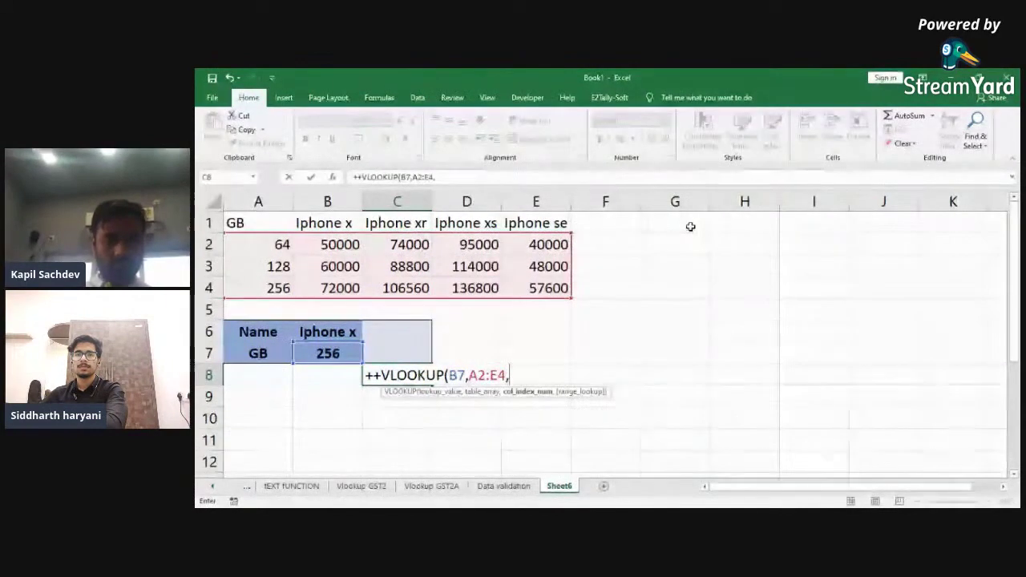
pyautogui.write('2,0)')
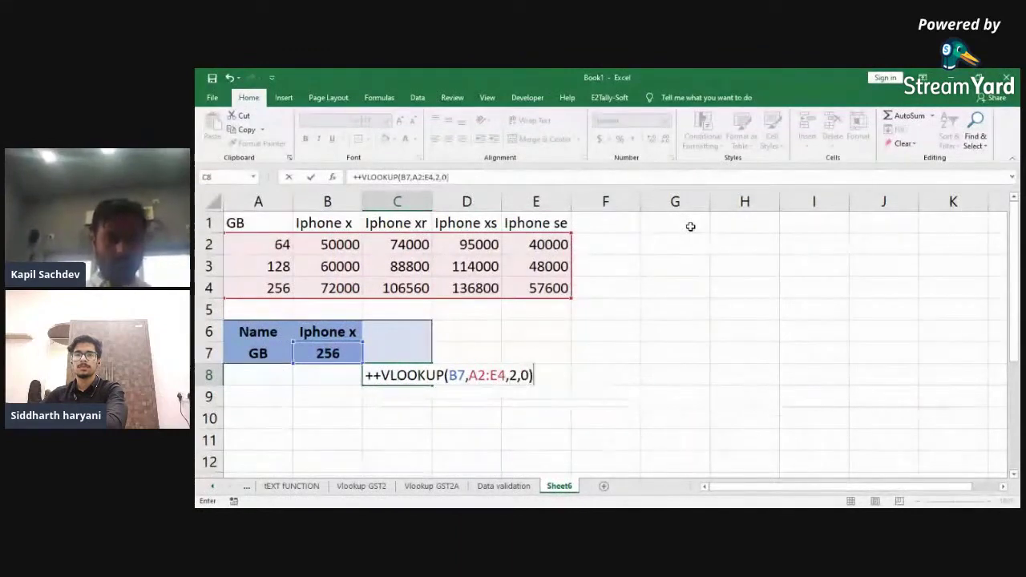
pyautogui.press('Return')
# Review C8's VLOOKUP formula, then begin a MATCH formula in C9.
pyautogui.press('Up')
pyautogui.press('F2')
pyautogui.press('Escape')
pyautogui.press('F2')
pyautogui.press('Return')
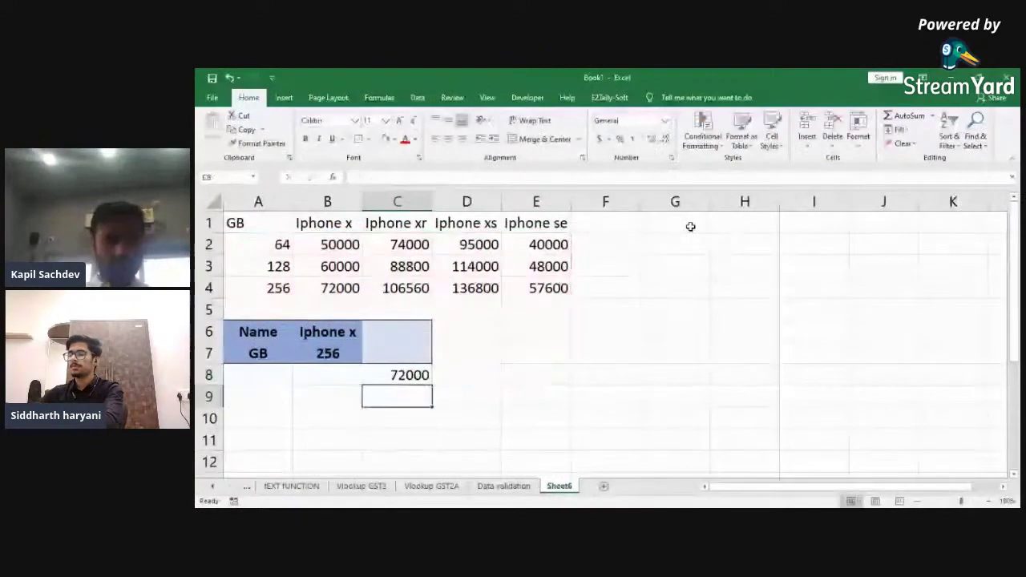
pyautogui.write('mat')
pyautogui.press('Tab')
# Complete C9 as +MATCH(B6,B1:E1,0) for the Iphone x model.
pyautogui.press('Up')
pyautogui.press('Up')
pyautogui.press('Left')
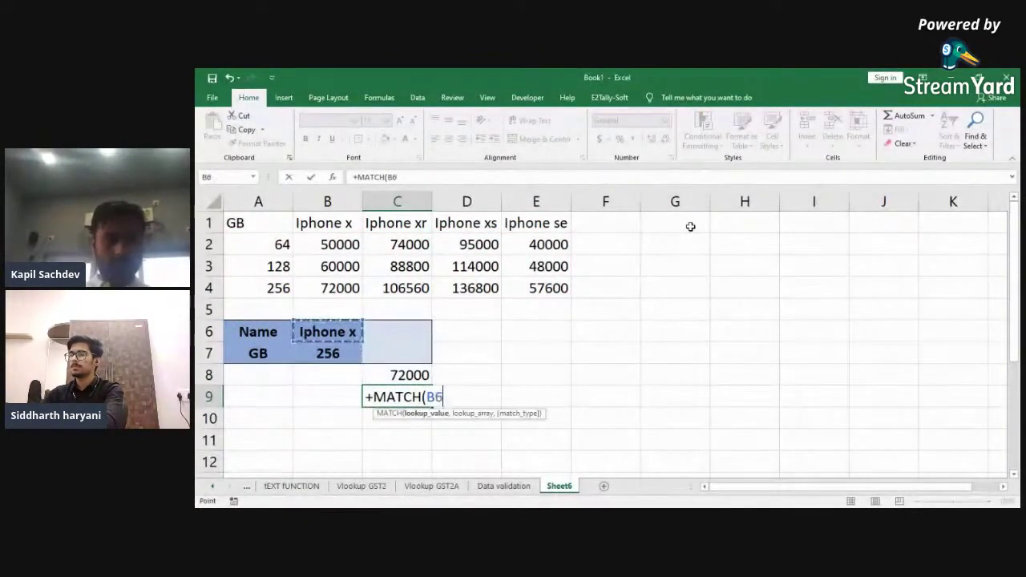
pyautogui.write(',')
pyautogui.press('Up')
pyautogui.press('Up')
pyautogui.press('Up')
pyautogui.press('Up')
pyautogui.hotkey('shift', 'Left')
pyautogui.hotkey('shift', 'Right')
pyautogui.hotkey('shift', 'Right')
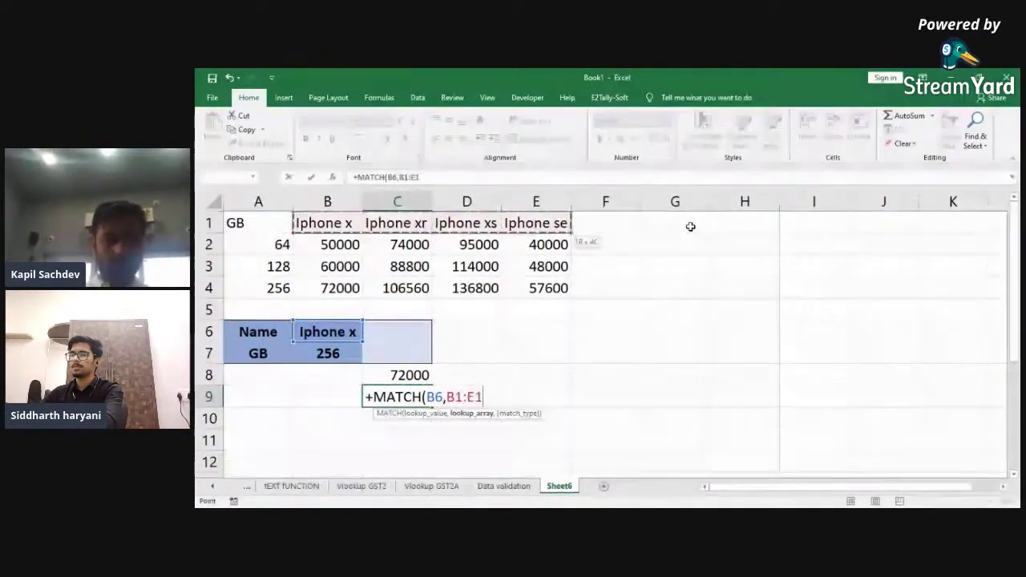
pyautogui.write(',0')
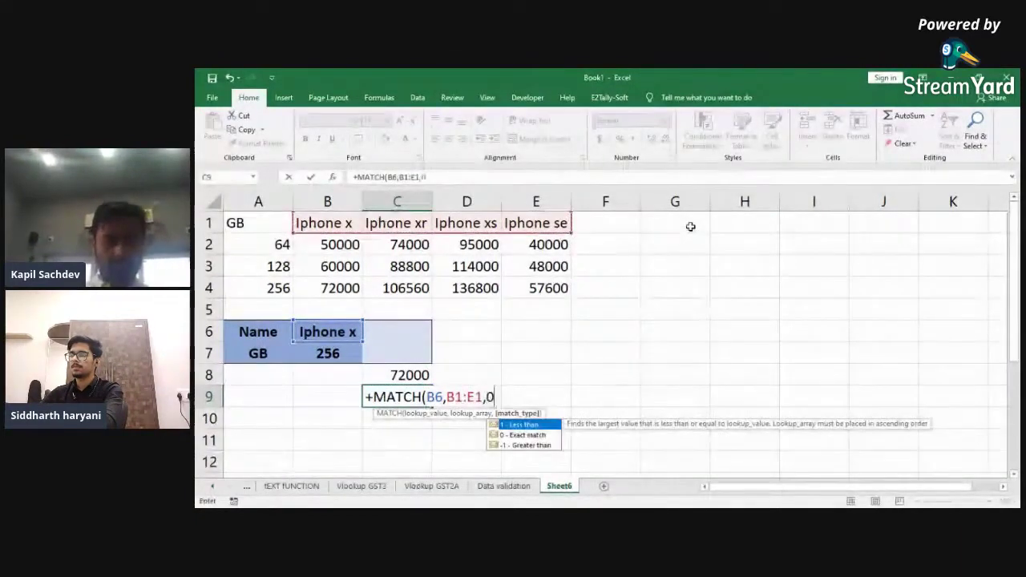
pyautogui.write(')')
pyautogui.press('Return')
# Change the MATCH range start from B1 to A1 so C9 returns 2.
pyautogui.press('Up')
pyautogui.press('F2')
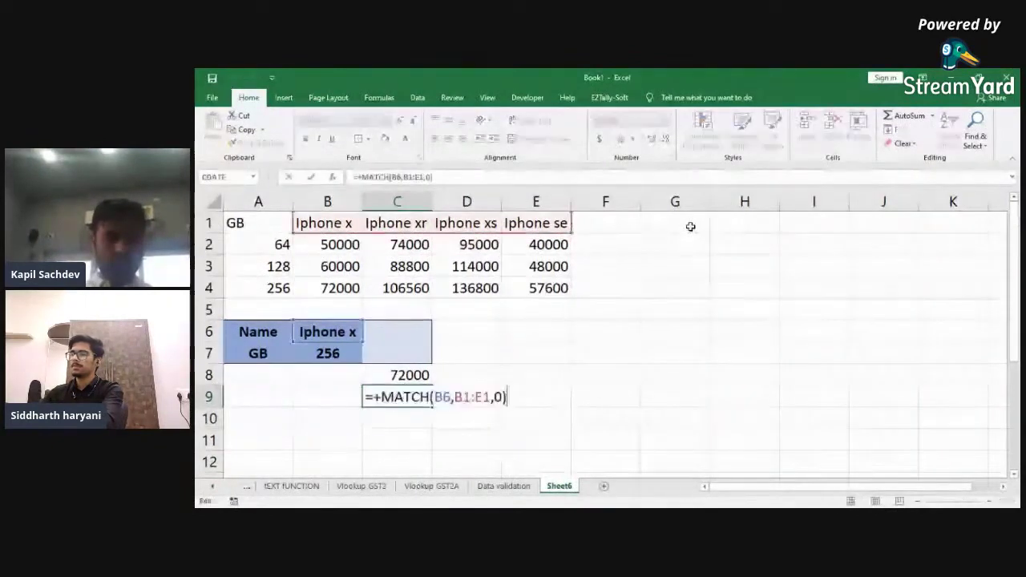
pyautogui.press('Escape')
pyautogui.press('Up')
pyautogui.press('F2')
pyautogui.press('Return')
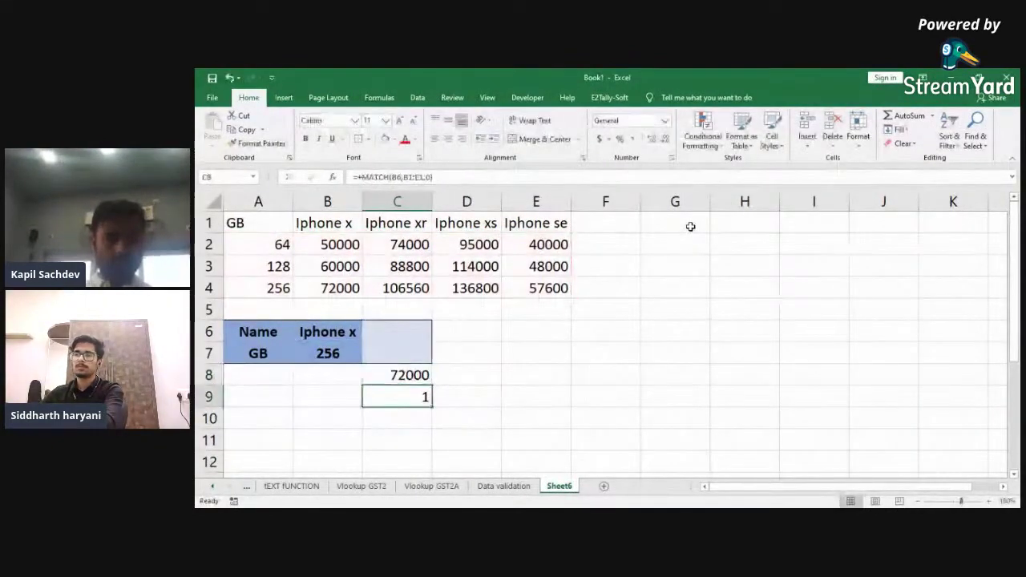
pyautogui.press('F2')
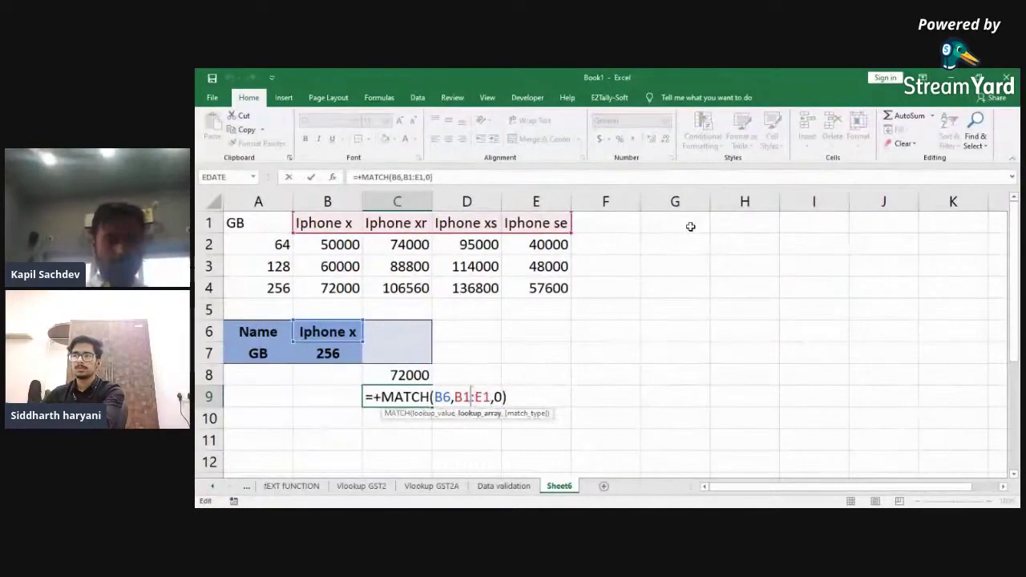
pyautogui.press('BackSpace')
pyautogui.press('BackSpace')
pyautogui.write('A1')
pyautogui.press('Return')
# Recheck the VLOOKUP formula in C8 and the MATCH formula in C9.
pyautogui.press('F2')
pyautogui.press('Escape')
pyautogui.press('Up')
pyautogui.press('F2')
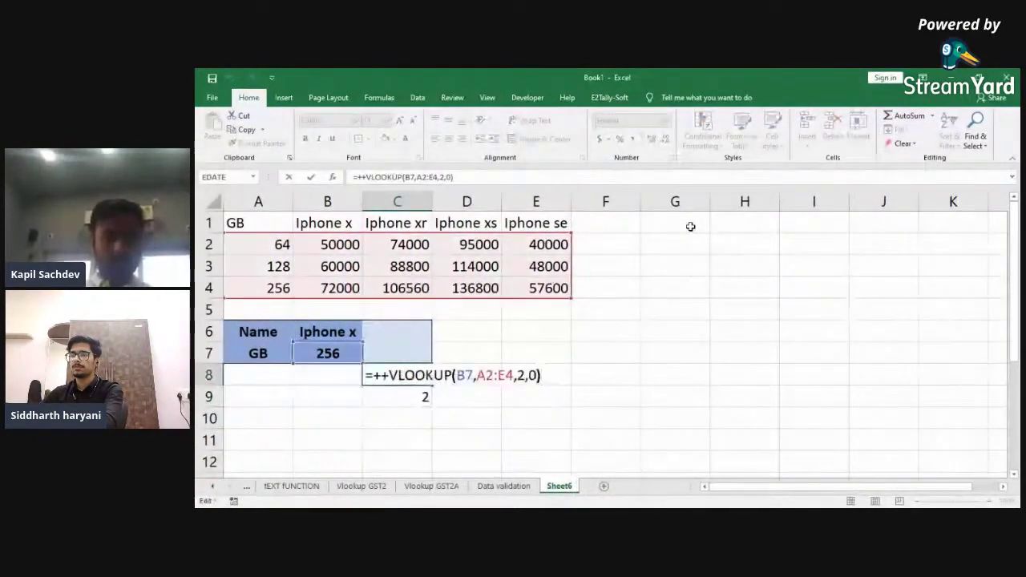
pyautogui.press('Return')
pyautogui.press('F2')
pyautogui.press('Escape')
# Try cutting the MATCH expression out of C9, then cancel so C9 keeps its formula.
pyautogui.press('F2')
pyautogui.hotkey('shift', 'Left')
pyautogui.hotkey('shift', 'Left')
pyautogui.hotkey('shift', 'Left')
pyautogui.hotkey('shift', 'Left')
pyautogui.hotkey('shift', 'Left')
pyautogui.hotkey('shift', 'Left')
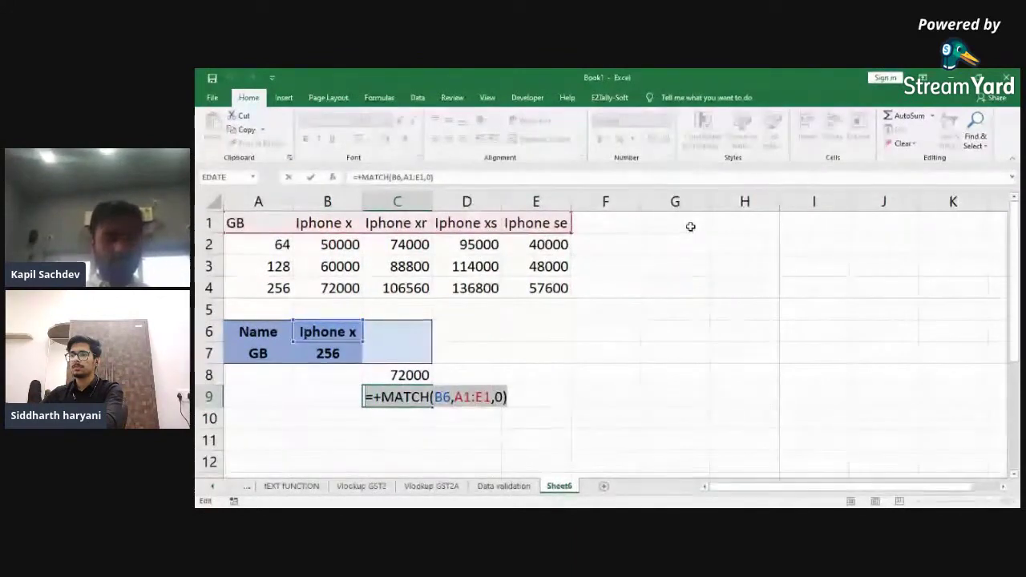
pyautogui.press('BackSpace')
pyautogui.press('Return')
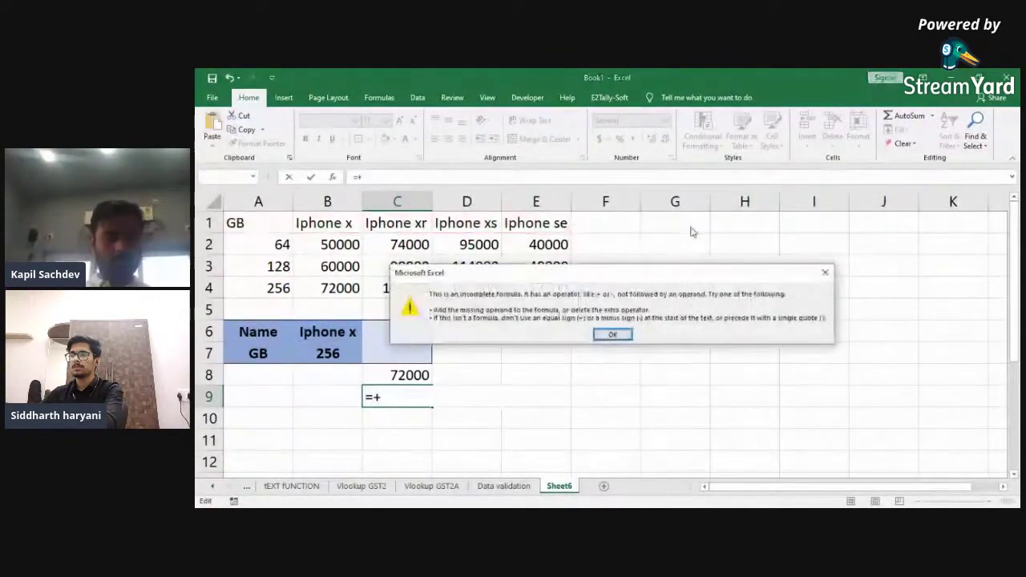
pyautogui.press('Escape')
pyautogui.press('Escape')
pyautogui.press('F2')
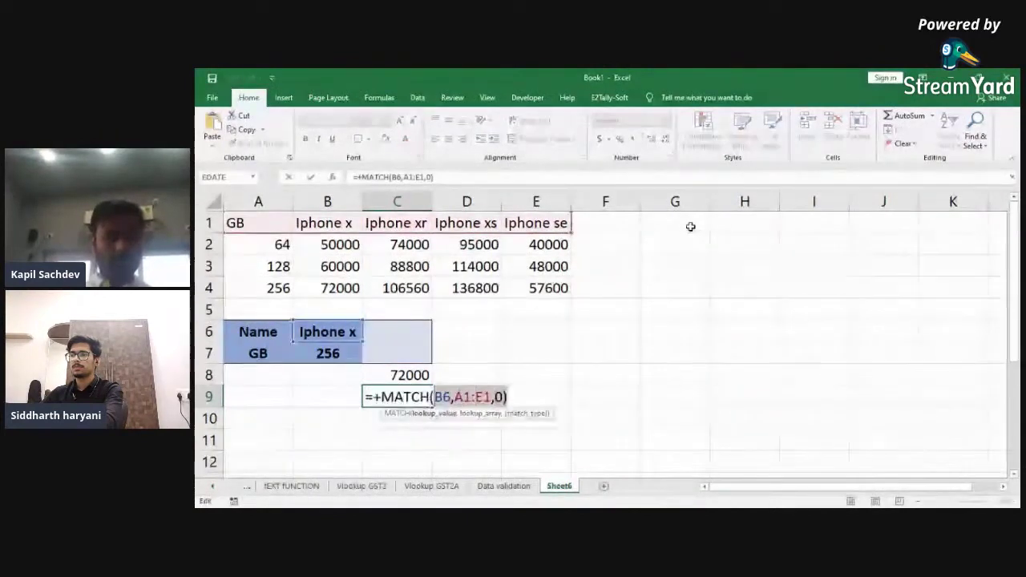
pyautogui.press('Escape')
pyautogui.press('Up')
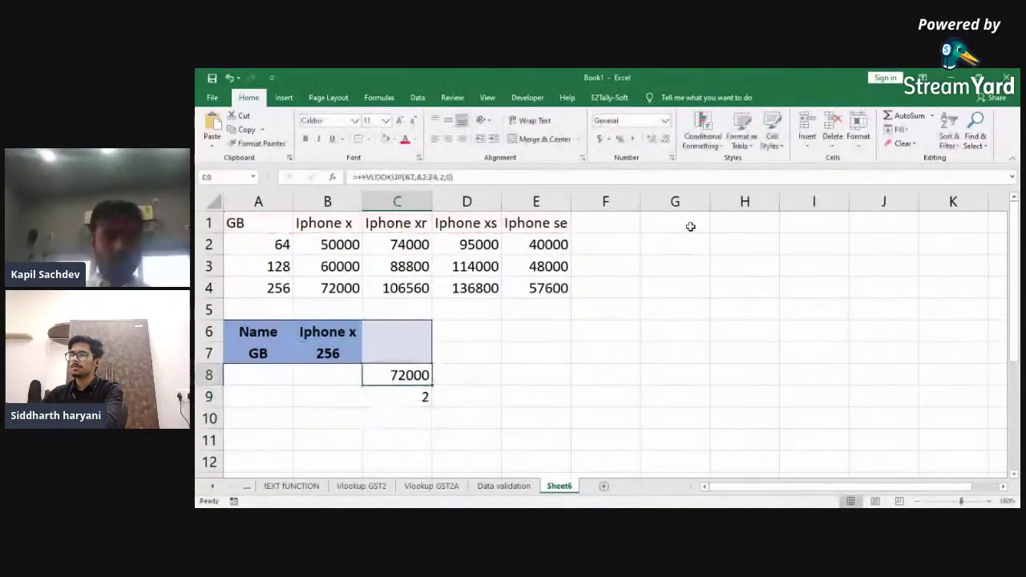
# Replace the column number 2 in C8's VLOOKUP with the pasted MATCH expression, then check it.
pyautogui.press('F2')
pyautogui.hotkey('ctrl', 'v')
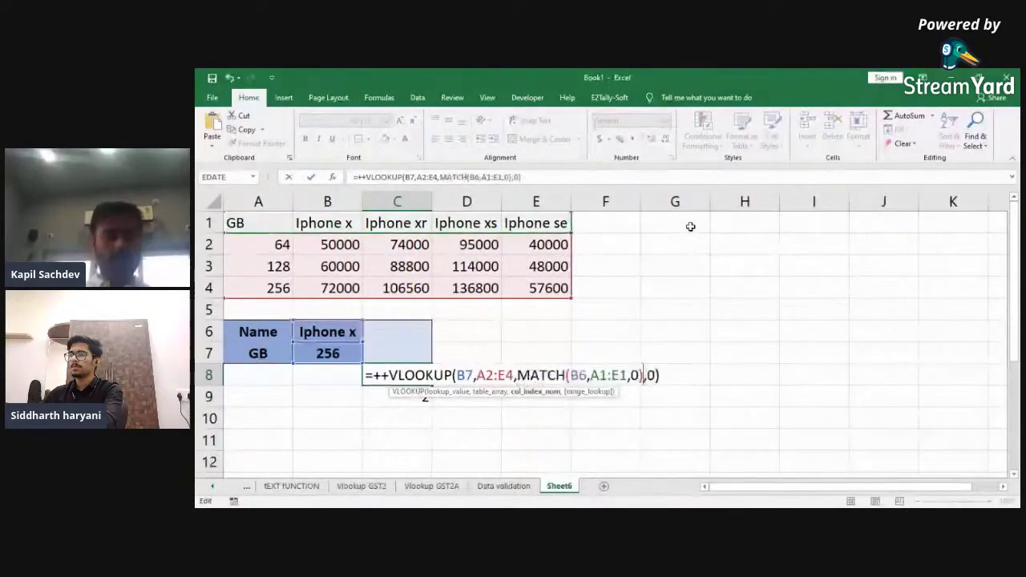
pyautogui.press('Return')
pyautogui.press('Up')
pyautogui.press('F2')
pyautogui.press('Escape')
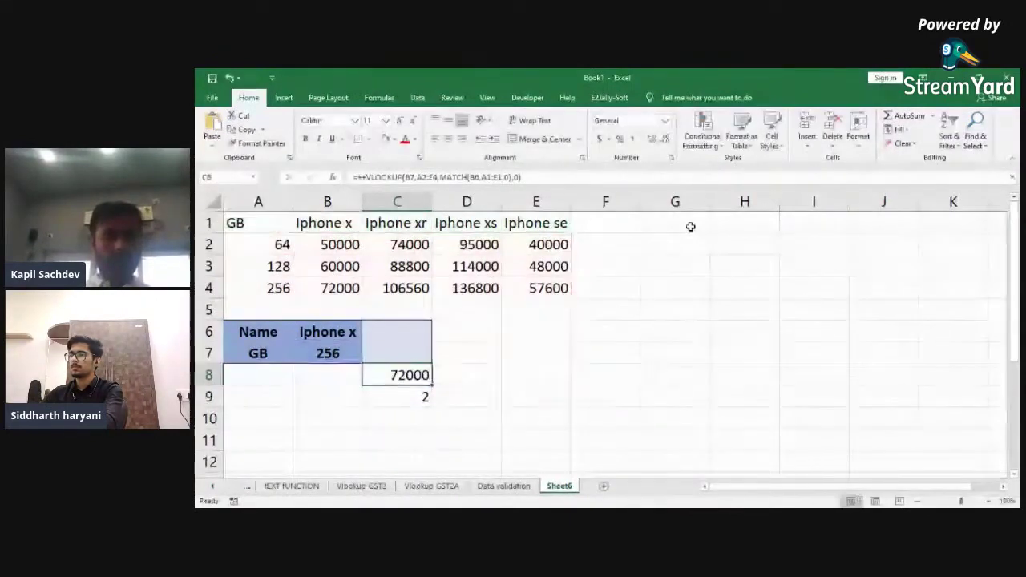
# Copy the full nested VLOOKUP-MATCH formula text from C8.
pyautogui.press('F2')
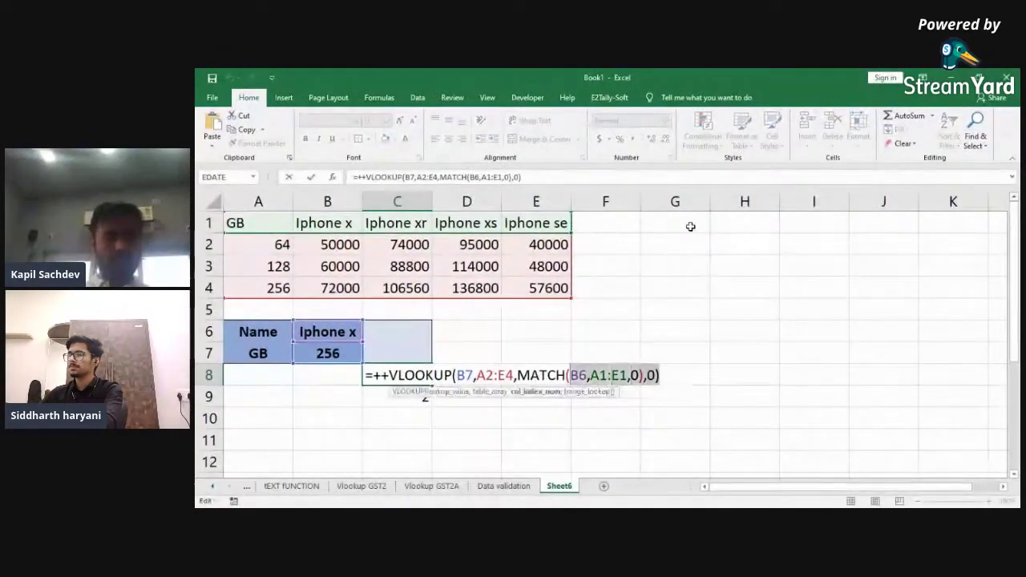
pyautogui.press('BackSpace')
pyautogui.press('Return')
pyautogui.press('Return')
pyautogui.press('Escape')
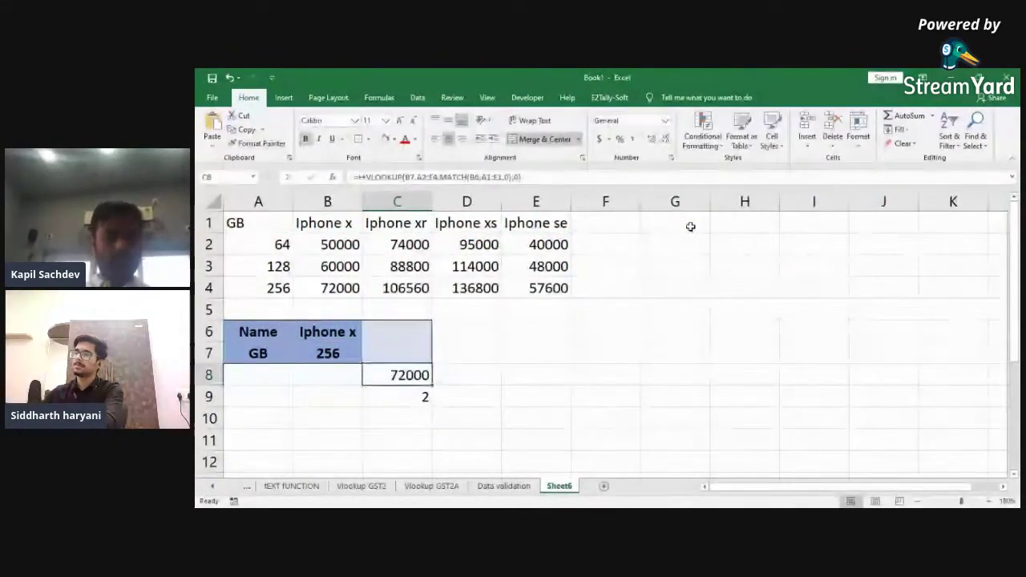
pyautogui.press('F2')
pyautogui.hotkey('ctrl', 'shift', 'Left')
pyautogui.hotkey('ctrl', 'shift', 'Left')
pyautogui.hotkey('ctrl', 'shift', 'Left')
pyautogui.hotkey('ctrl', 'shift', 'Left')
pyautogui.hotkey('ctrl', 'shift', 'Left')
pyautogui.hotkey('ctrl', 'shift', 'Left')
pyautogui.hotkey('ctrl', 'shift', 'Left')
pyautogui.hotkey('ctrl', 'shift', 'Left')
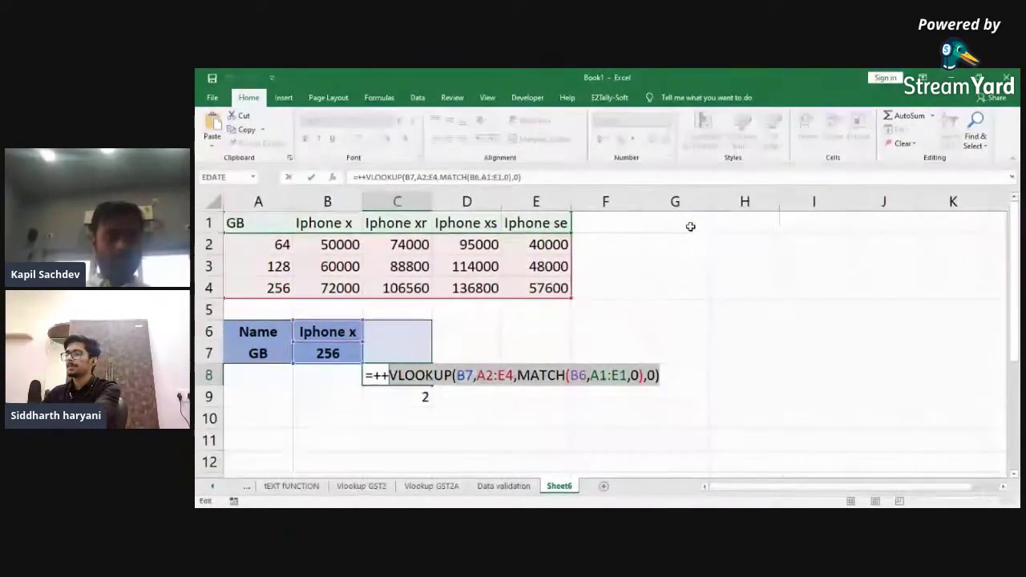
pyautogui.hotkey('ctrl', 'shift', 'Left')
pyautogui.hotkey('ctrl', 'shift', 'Left')
# Paste the formula into merged price cell C6 and pick Iphone xr in B6, showing 106560.
pyautogui.hotkey('shift', 'Return')
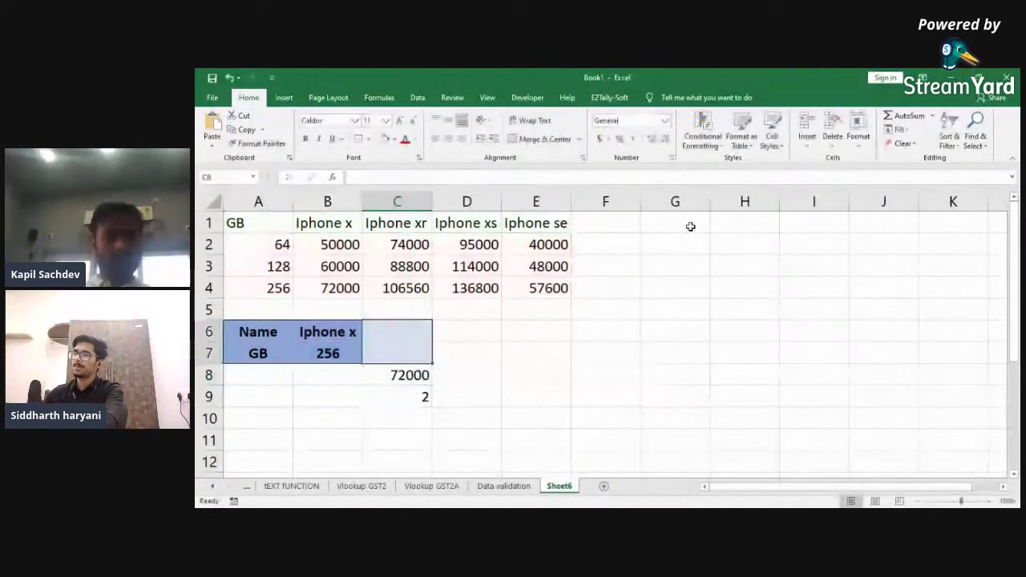
pyautogui.press('F2')
pyautogui.hotkey('ctrl', 'v')
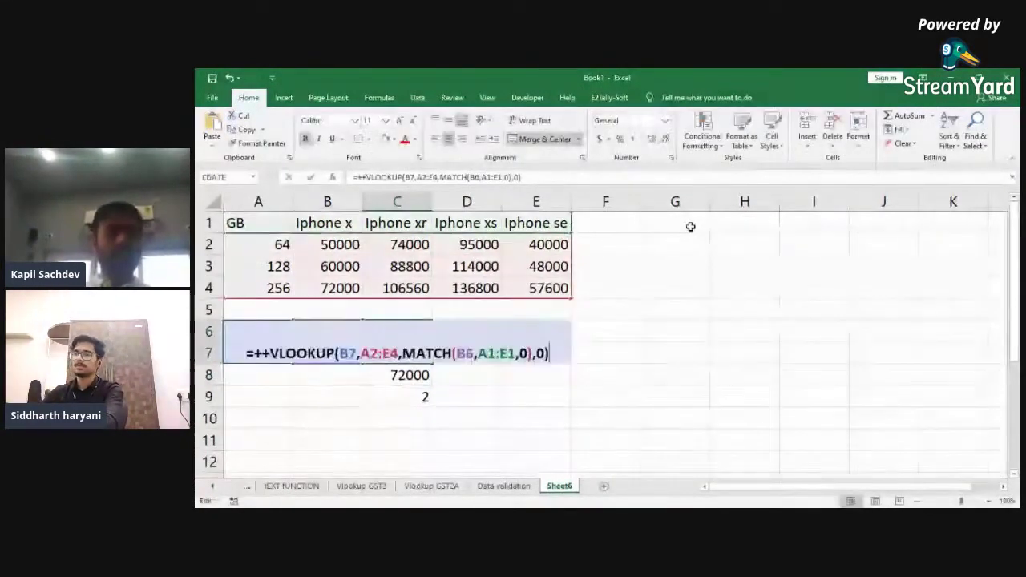
pyautogui.hotkey('shift', 'Tab')
pyautogui.hotkey('alt', 'Down')
pyautogui.press('Down')
pyautogui.press('Return')
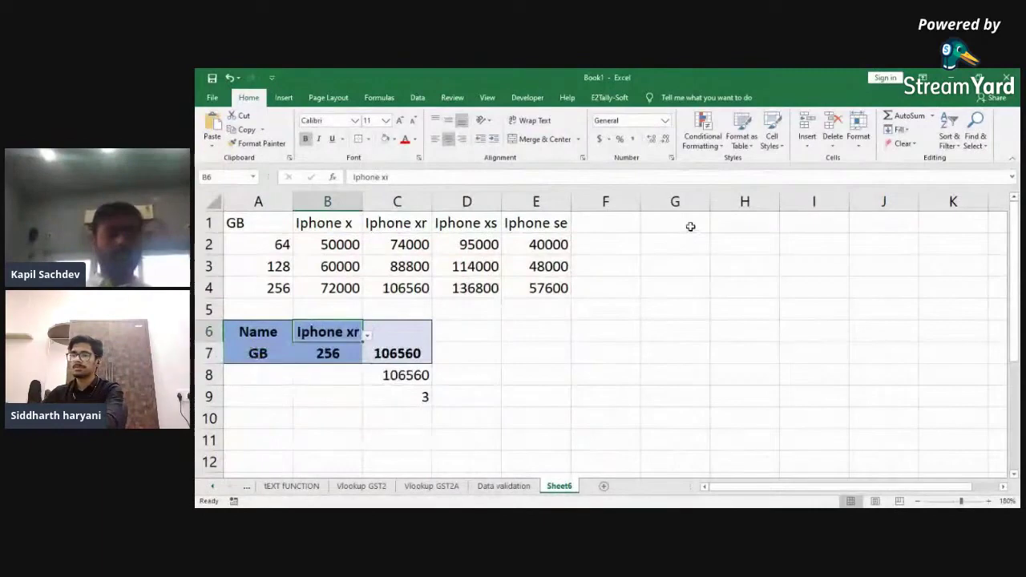
# Choose 64 GB in cell B7 and clear the helper values in C8:C10.
pyautogui.hotkey('alt', 'Down')
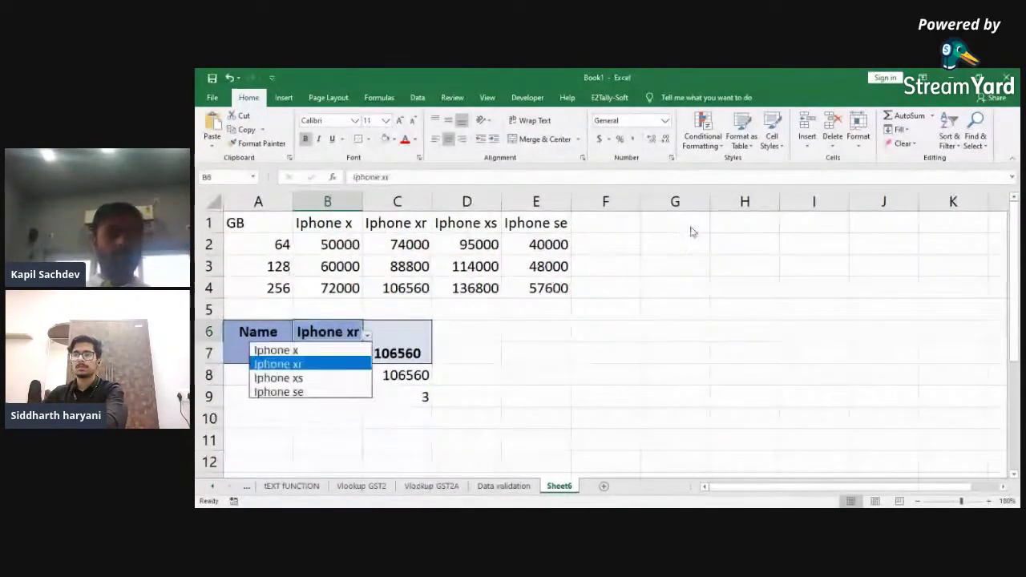
pyautogui.press('Escape')
pyautogui.press('Down')
pyautogui.hotkey('alt', 'Down')
pyautogui.press('Up')
pyautogui.press('Up')
pyautogui.press('Return')
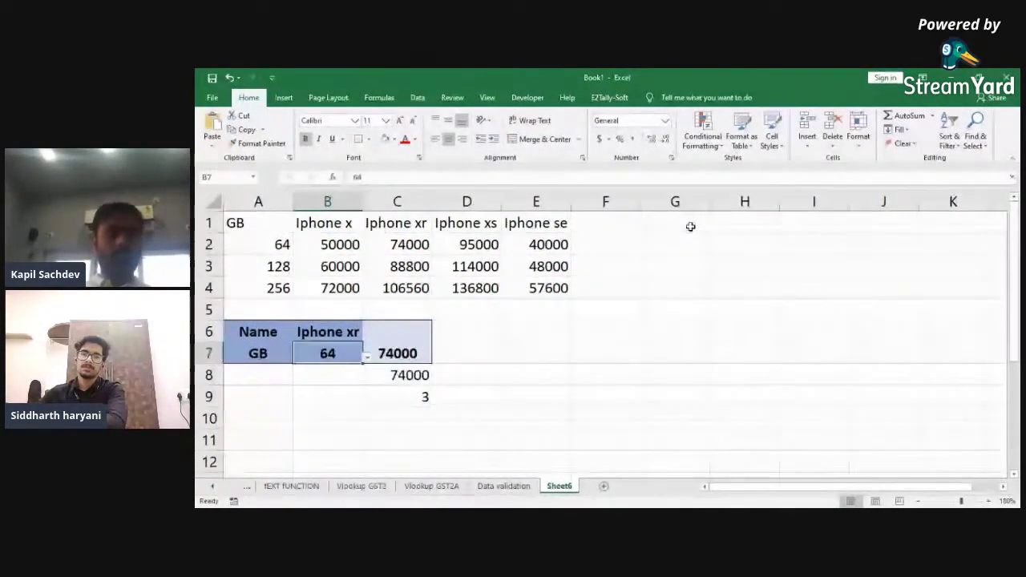
pyautogui.press('Down')
pyautogui.press('Right')
pyautogui.hotkey('shift', 'Down')
pyautogui.hotkey('shift', 'Down')
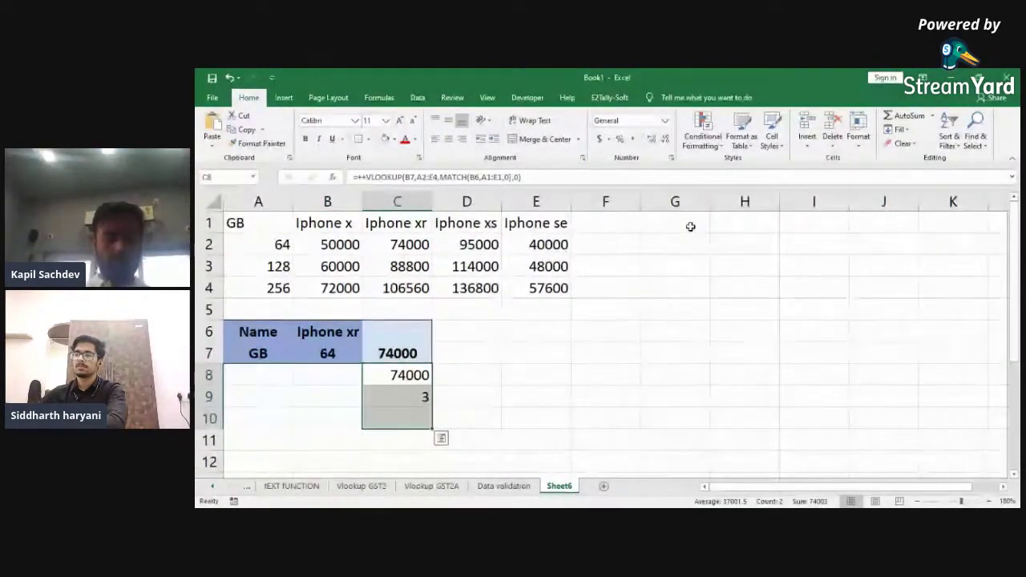
pyautogui.press('Delete')
# Switch the model in B6 back to Iphone x.
pyautogui.press('Left')
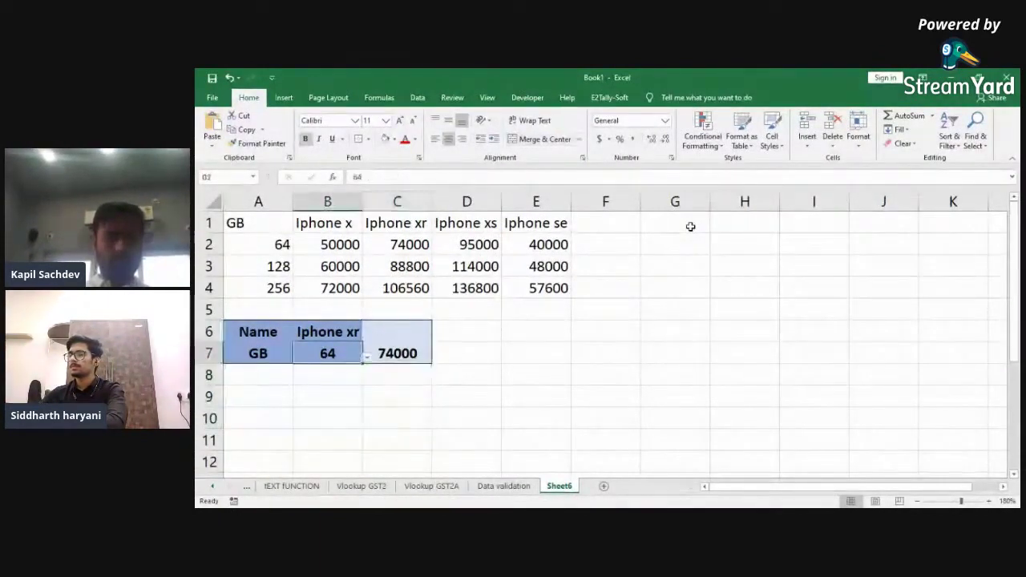
pyautogui.press('Up')
pyautogui.press('Up')
pyautogui.hotkey('alt', 'Down')
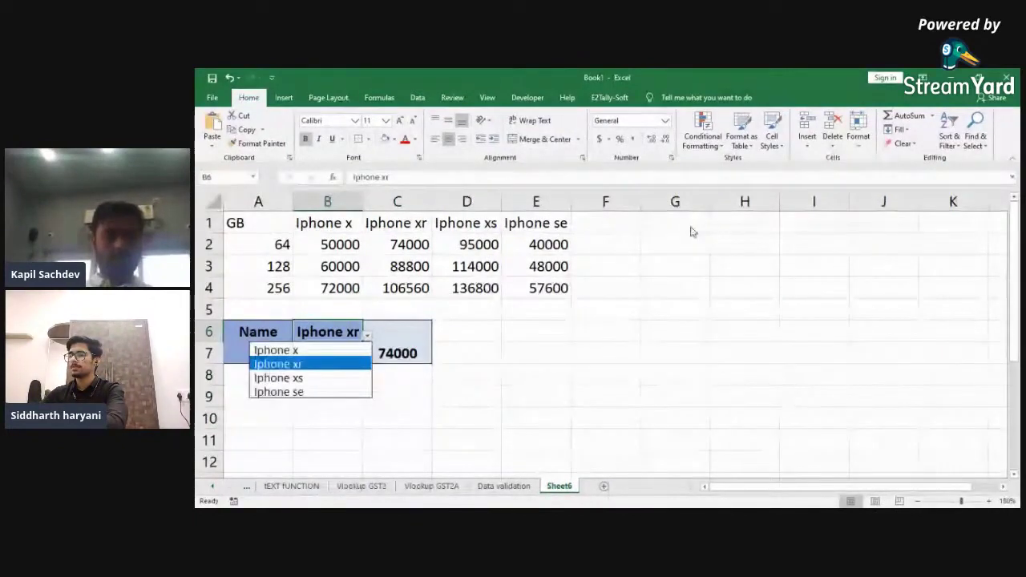
pyautogui.press('Up')
pyautogui.press('Return')
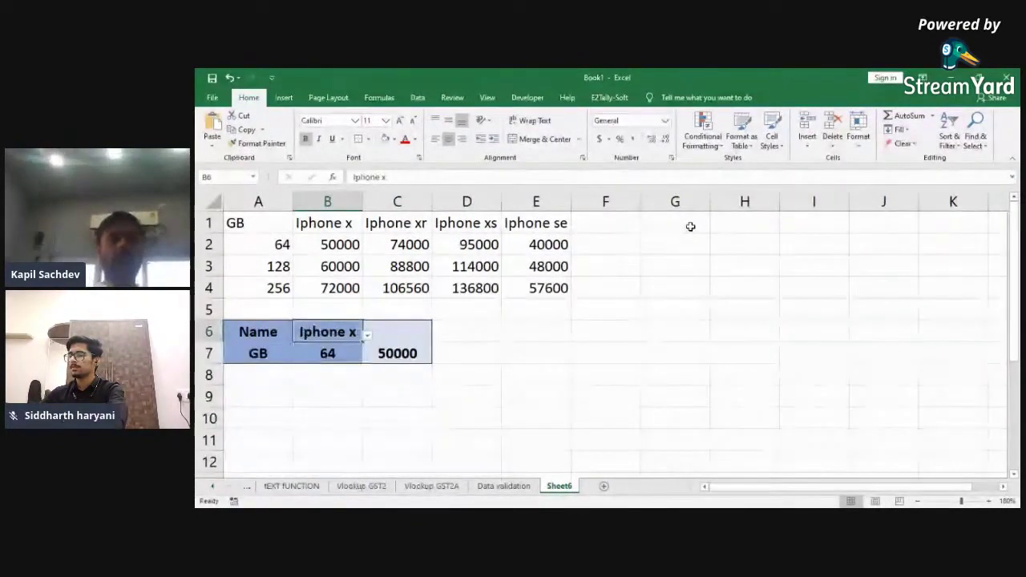
# Review the price formula's references, which return 50000, then move to the Vlookup GST2 sheet.
pyautogui.press('Down')
pyautogui.press('Right')
pyautogui.press('F2')
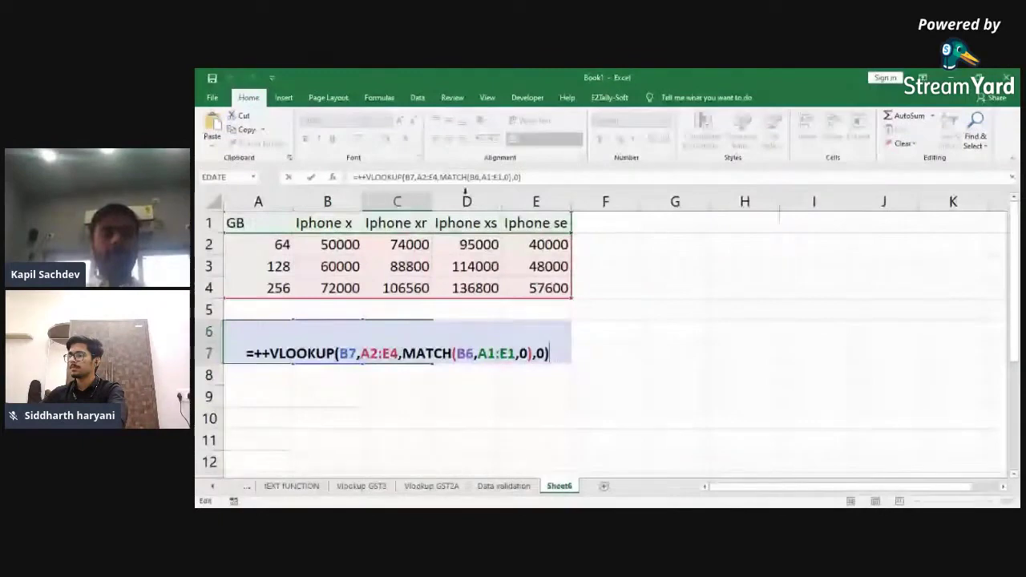
pyautogui.press('Escape')
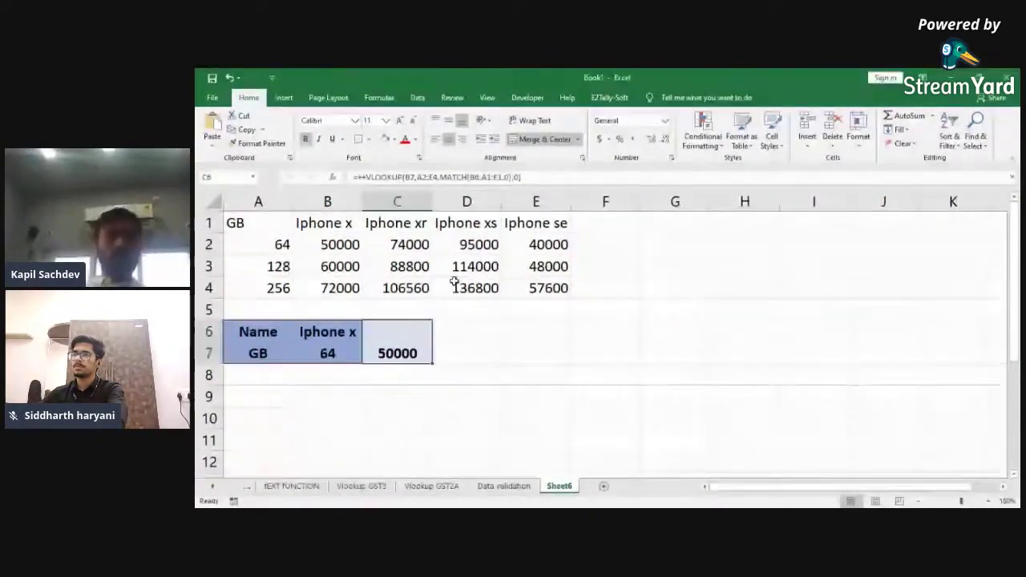
pyautogui.press('Left')
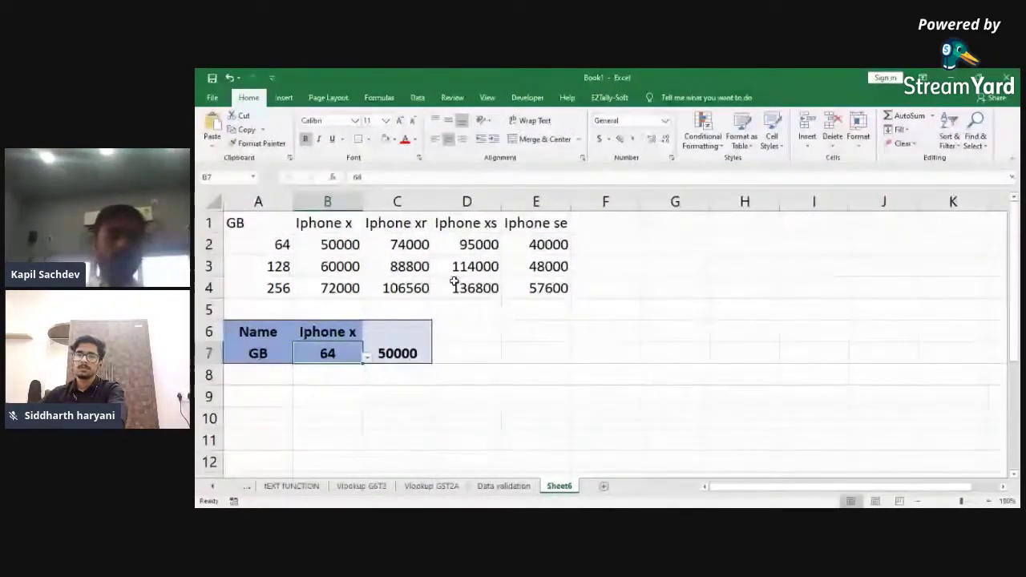
pyautogui.press('Right')
pyautogui.press('F2')
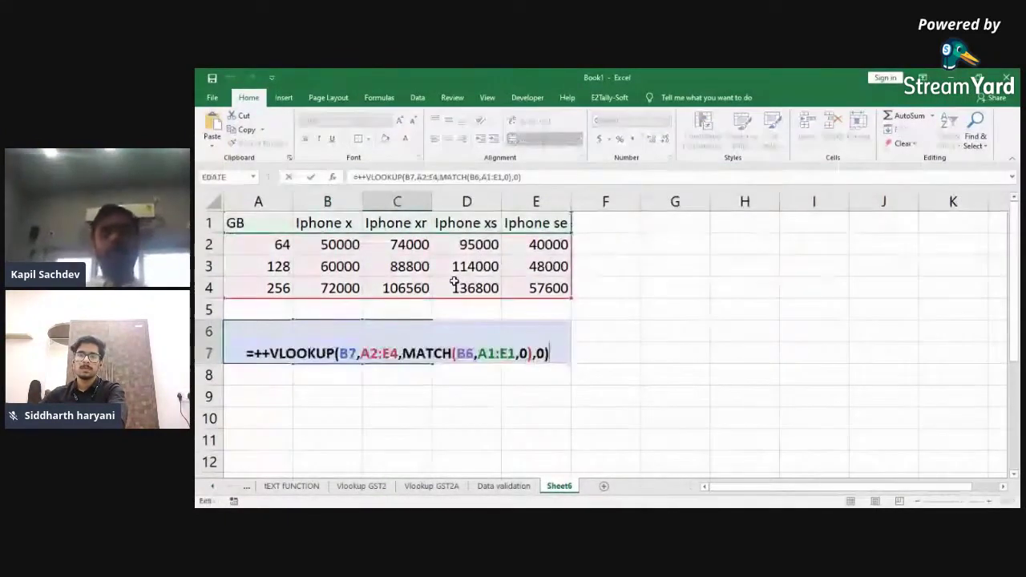
pyautogui.press('Return')
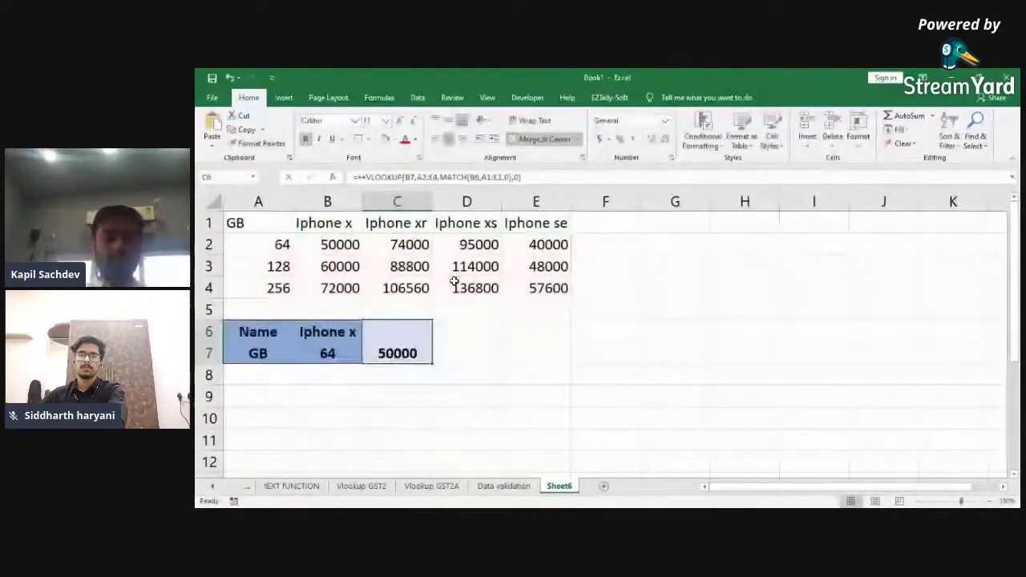
pyautogui.hotkey('ctrl', 'pageup')
pyautogui.hotkey('ctrl', 'pageup')
pyautogui.hotkey('ctrl', 'pageup')
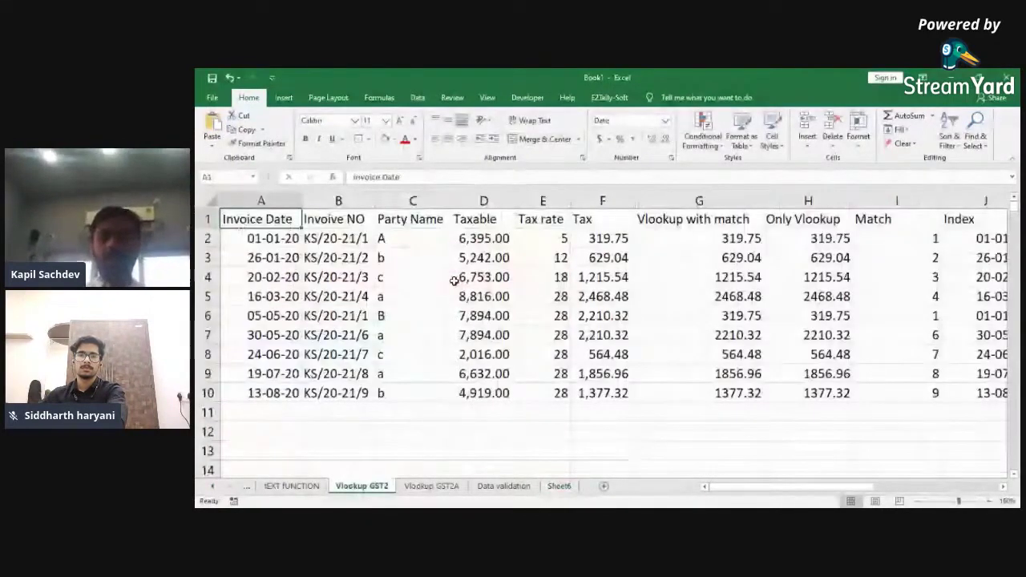
# Inspect G2's VLOOKUP-with-MATCH formula on Vlookup GST2, then show the Vlookup GST2A sheet.
pyautogui.hotkey('ctrl', 'pagedown')
pyautogui.hotkey('ctrl', 'pageup')
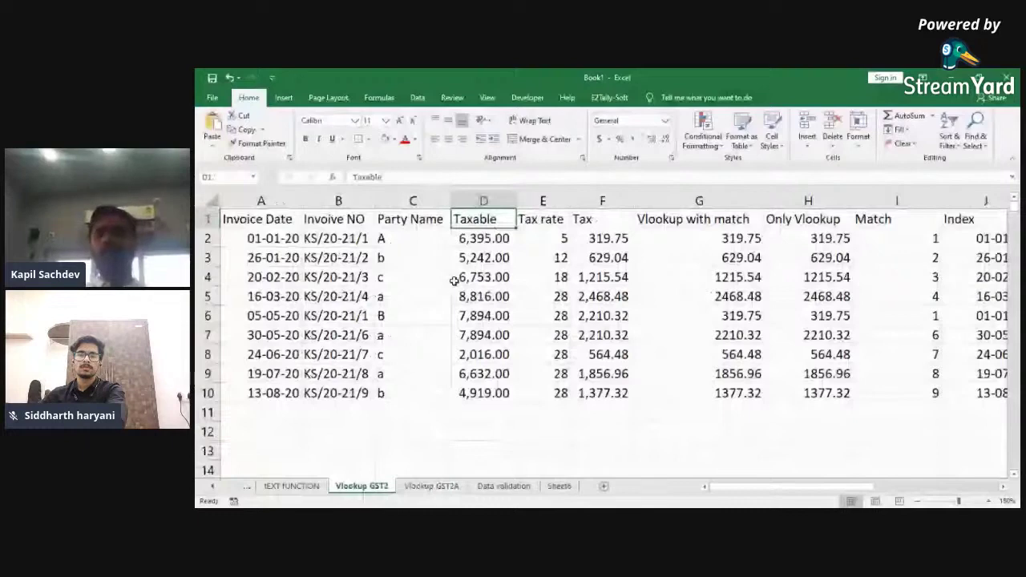
pyautogui.press('Right')
pyautogui.press('Right')
pyautogui.press('Right')
pyautogui.press('Down')
pyautogui.press('F2')
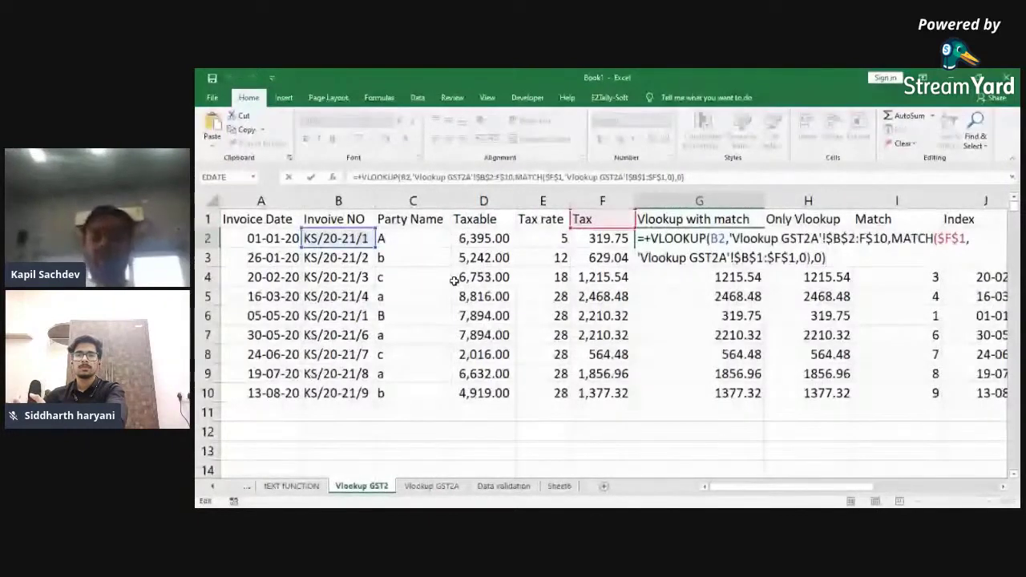
pyautogui.press('Escape')
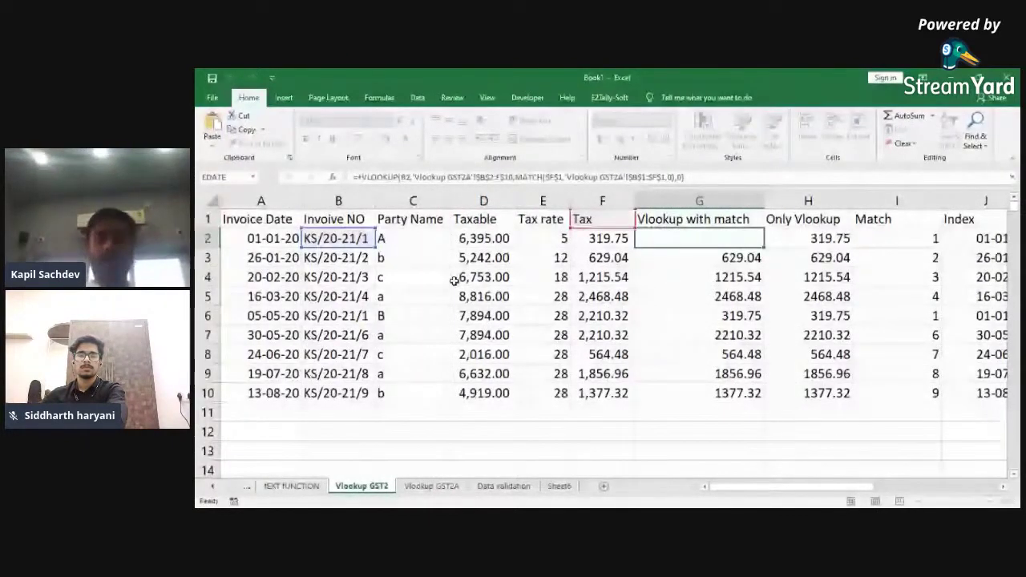
pyautogui.hotkey('ctrl', 'pagedown')
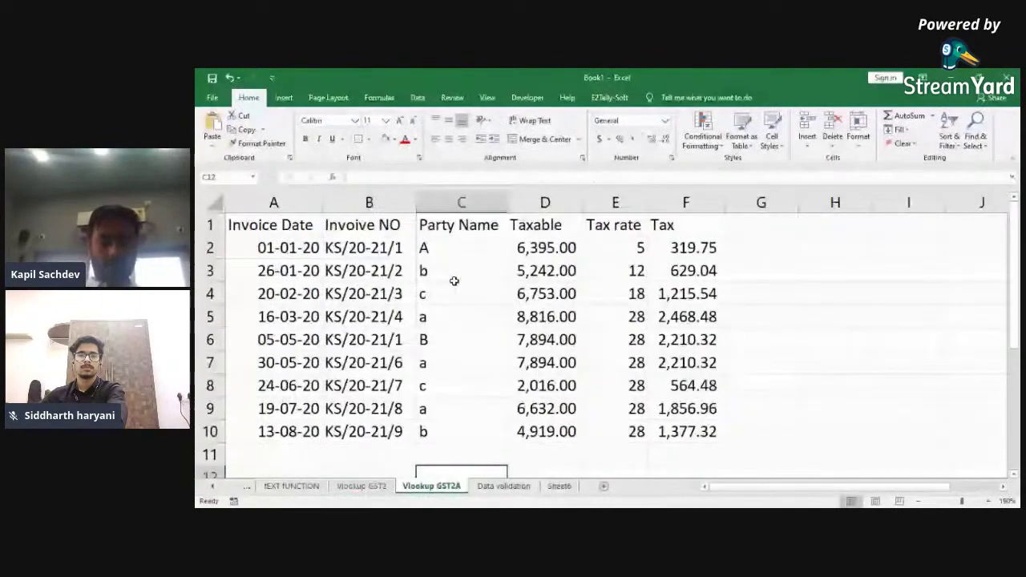